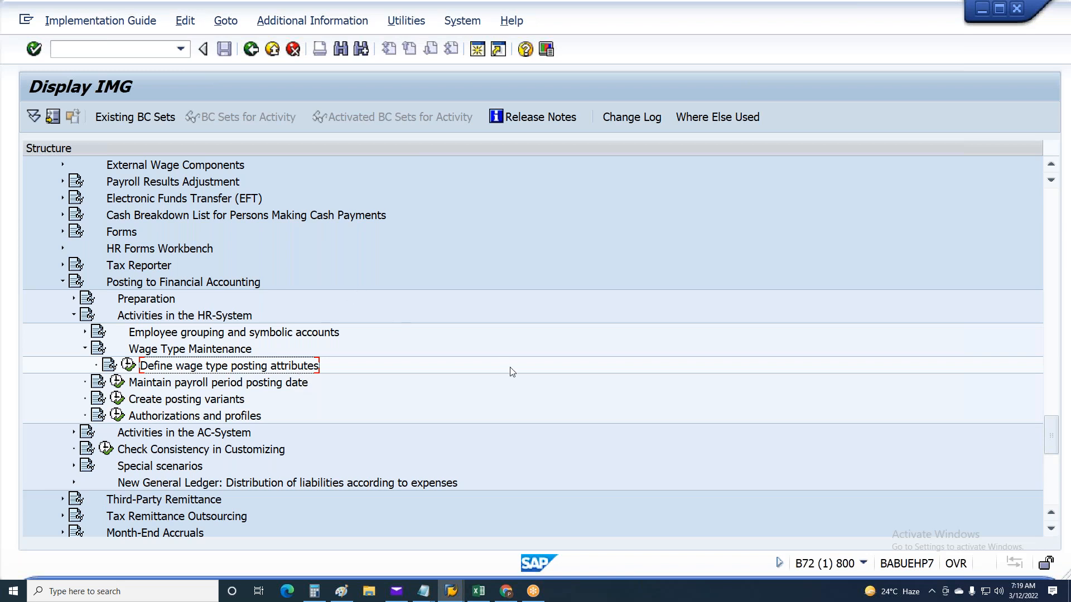
Open the Define wage type posting attributes activity and start a position search by wage type
click(128, 365)
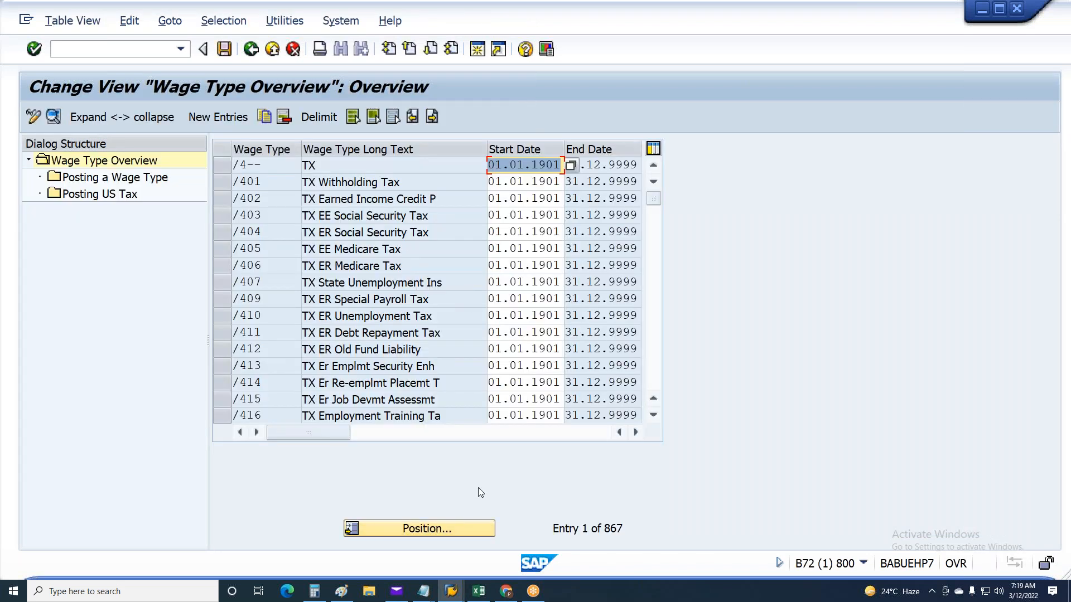
click(264, 217)
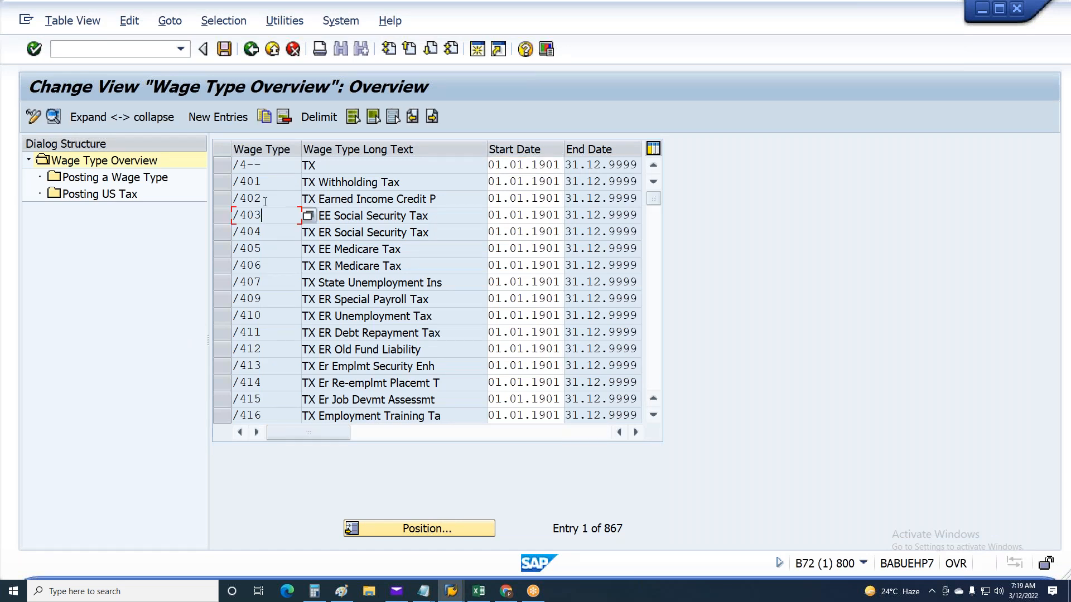
click(420, 534)
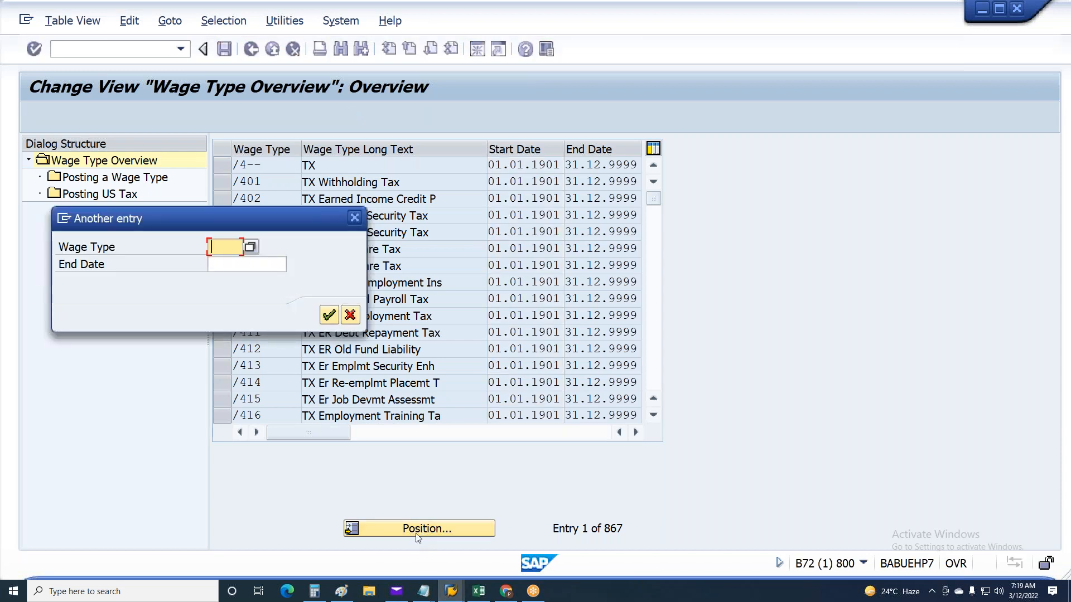
text(2)
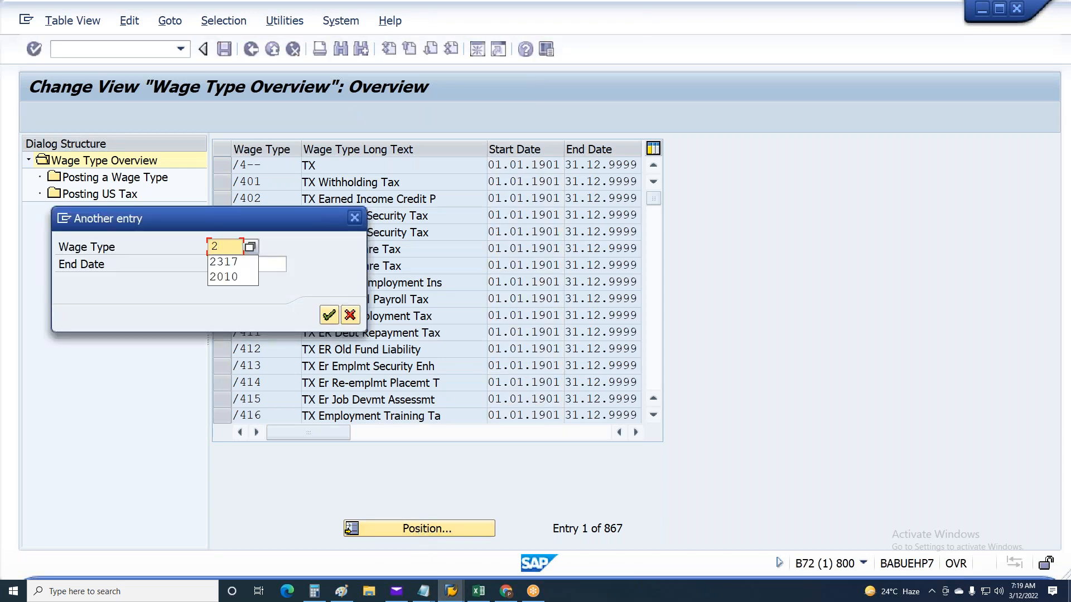
key(BackSpace)
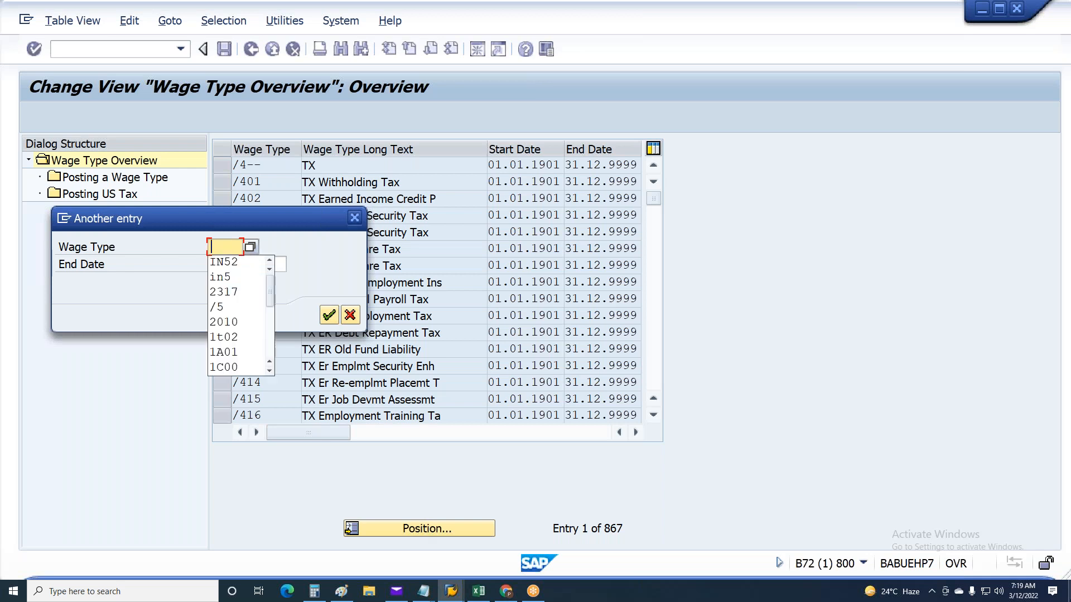
Copy wage type code 1A01 from the Excel sheet and position the SAP wage type overview on it
click(478, 591)
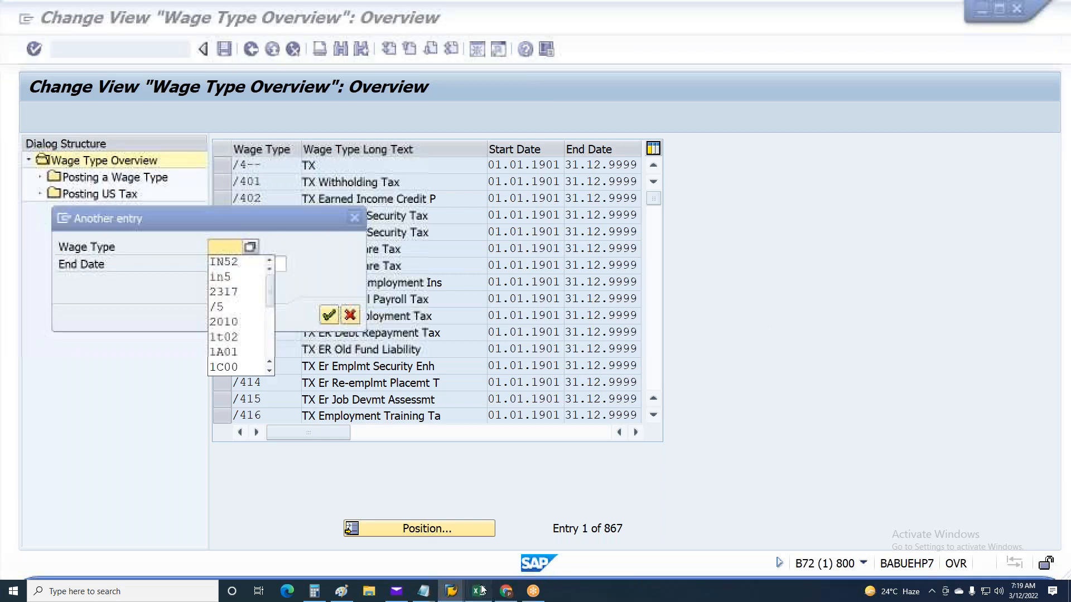
click(31, 156)
key(ctrl+c)
key(alt+Tab)
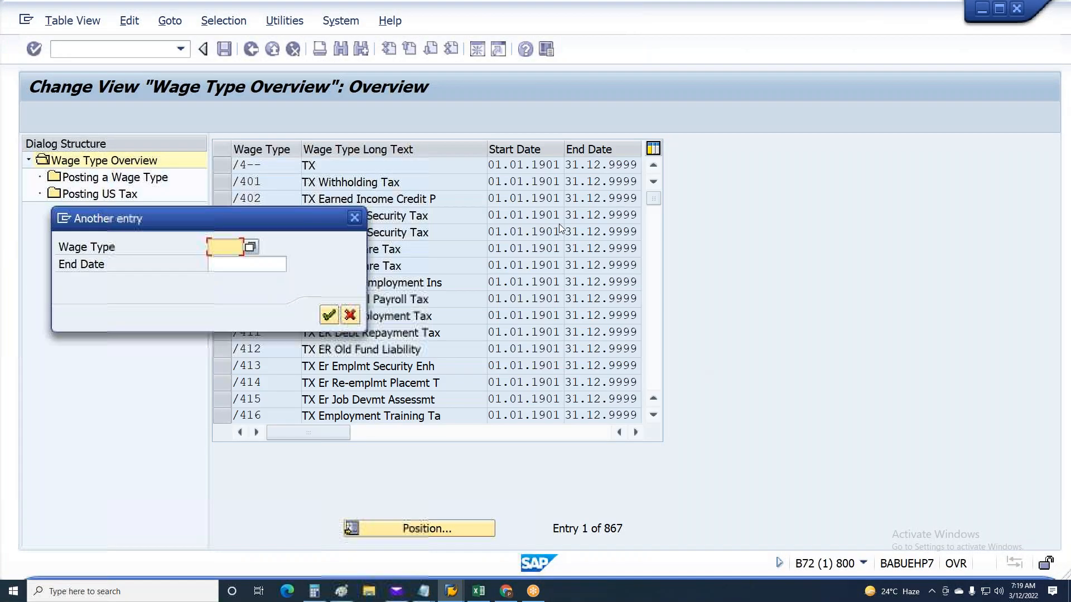
key(ctrl+v)
key(Return)
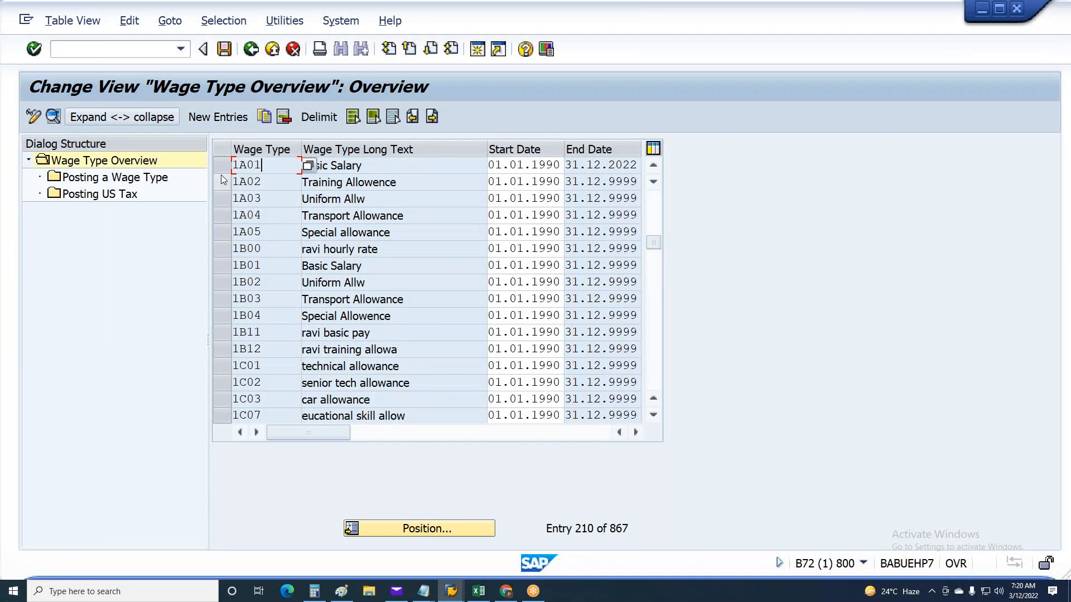
Display the posting entries of wage type 1A01 Basic Salary with end date 31.12.2022
click(223, 166)
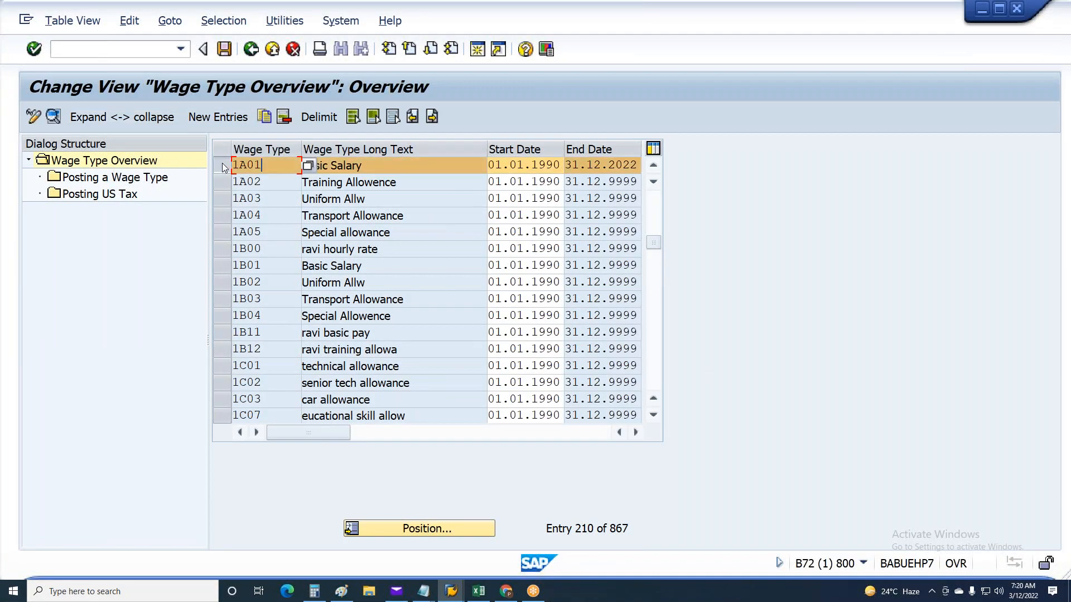
double_click(129, 180)
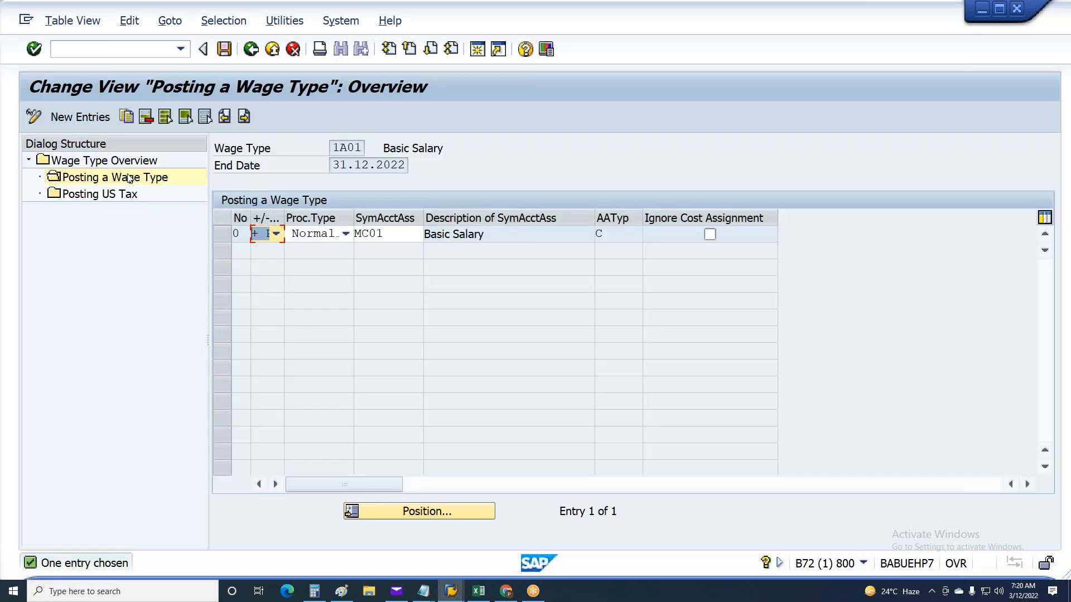
double_click(128, 177)
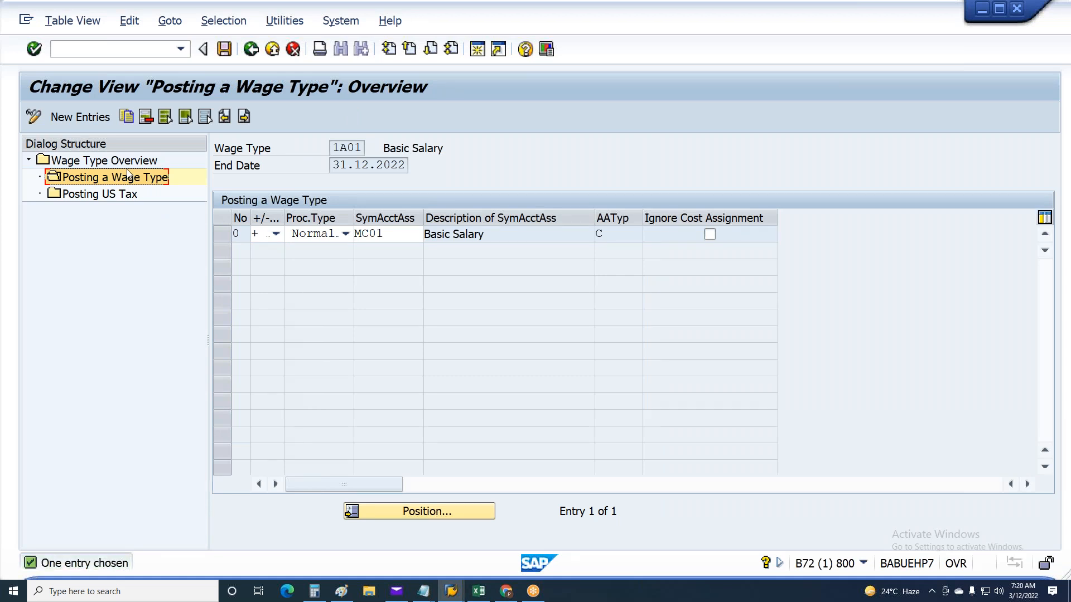
Delete the existing MC01 posting entry of wage type 1A01 and save
click(221, 235)
click(146, 117)
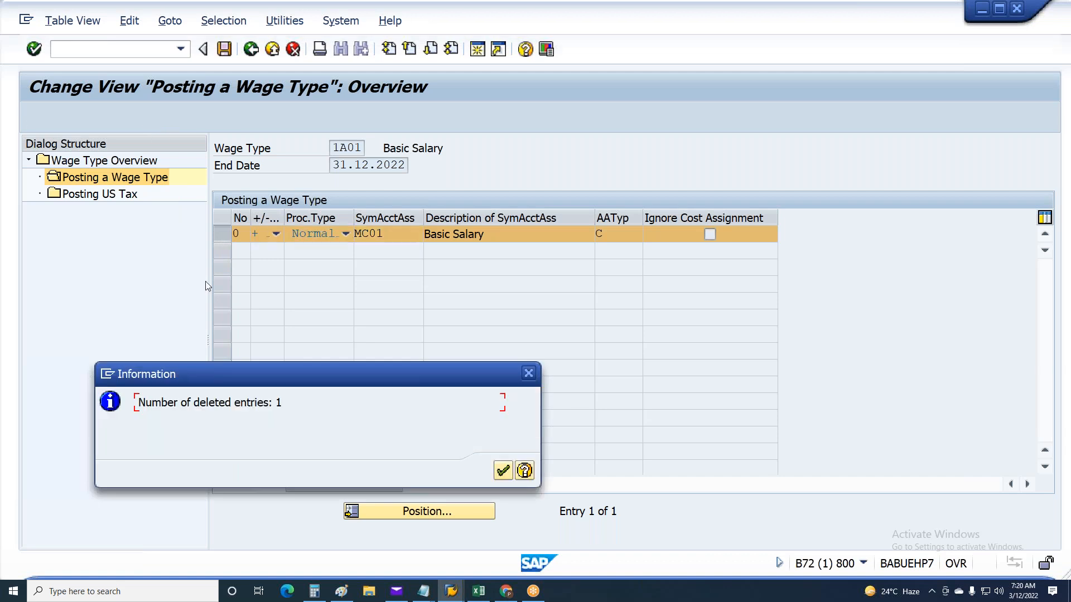
click(502, 470)
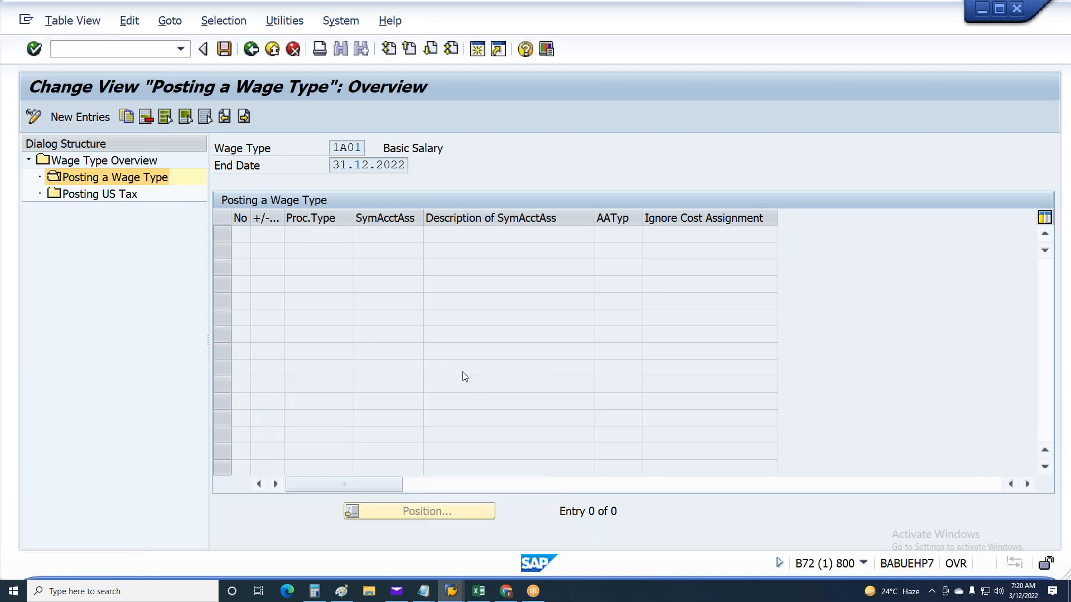
key(ctrl+s)
click(336, 295)
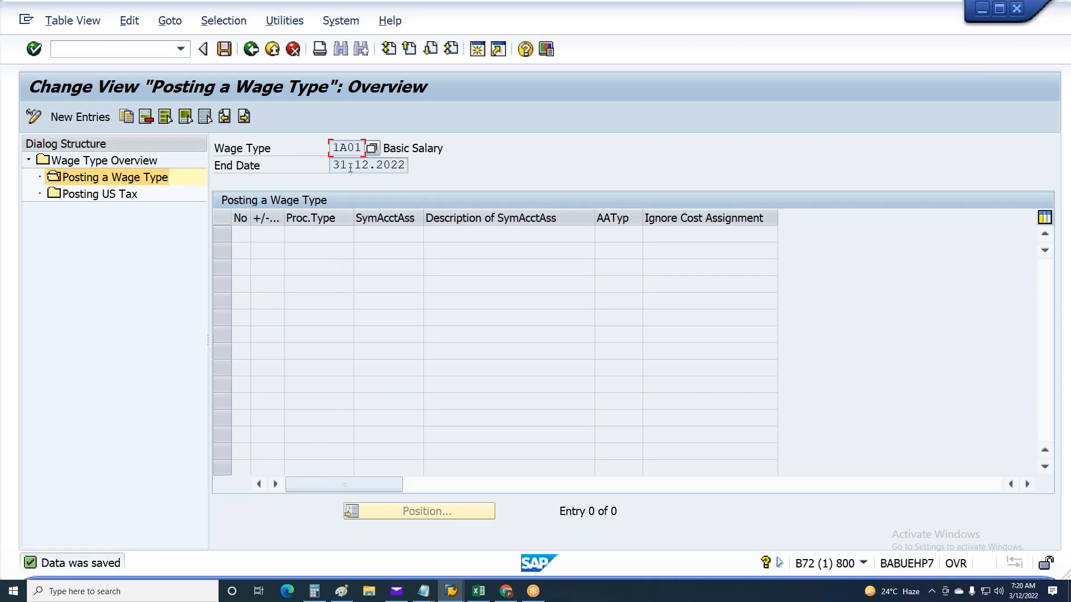
Create a new posting entry for wage type 1A01 with number 1 and symbolic account 1C00
click(81, 116)
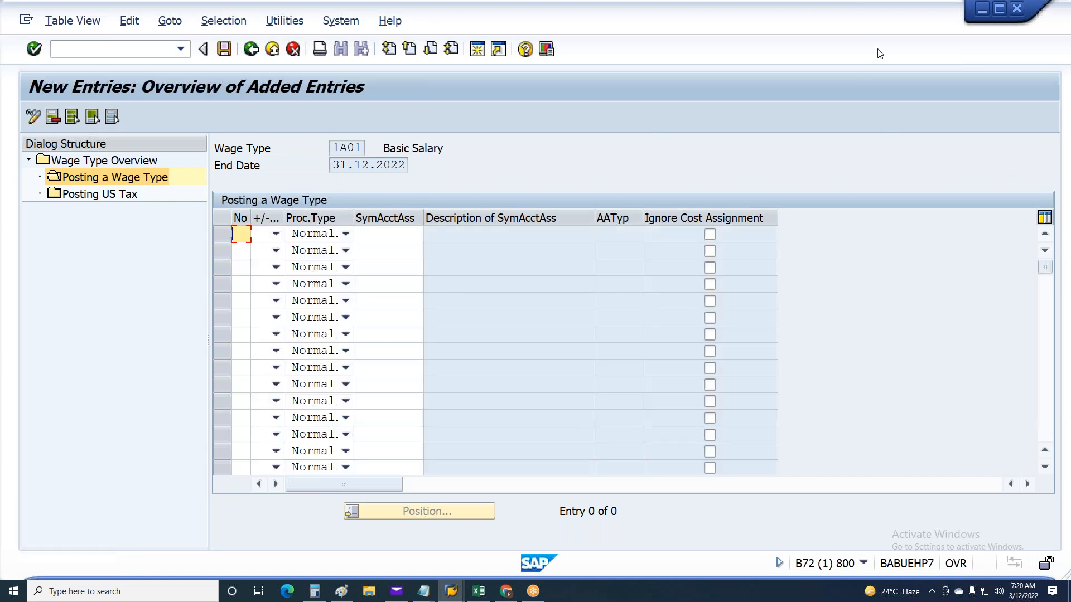
click(415, 233)
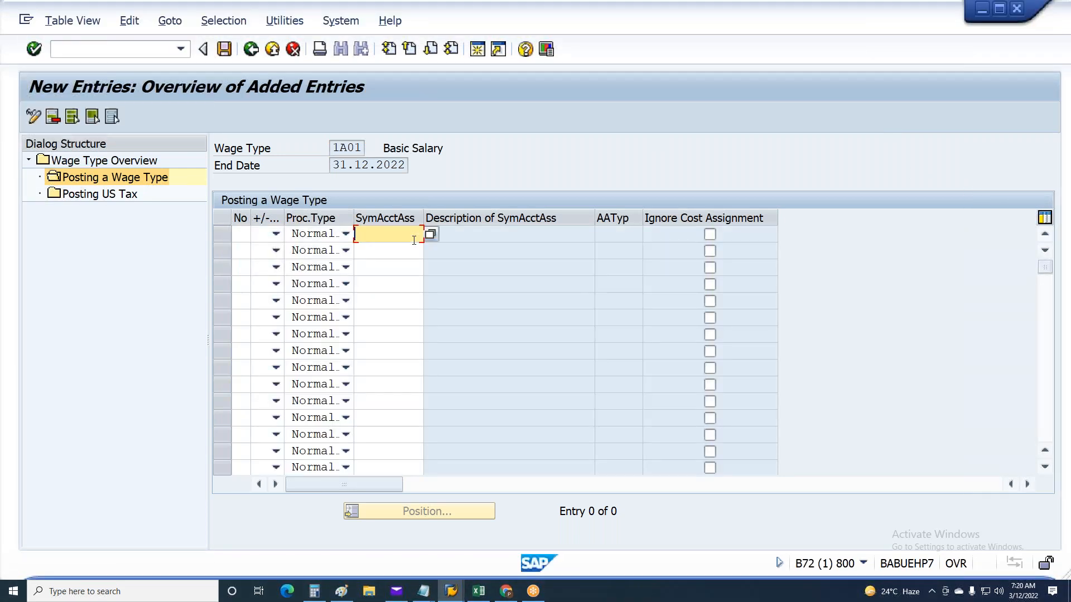
text(1c00)
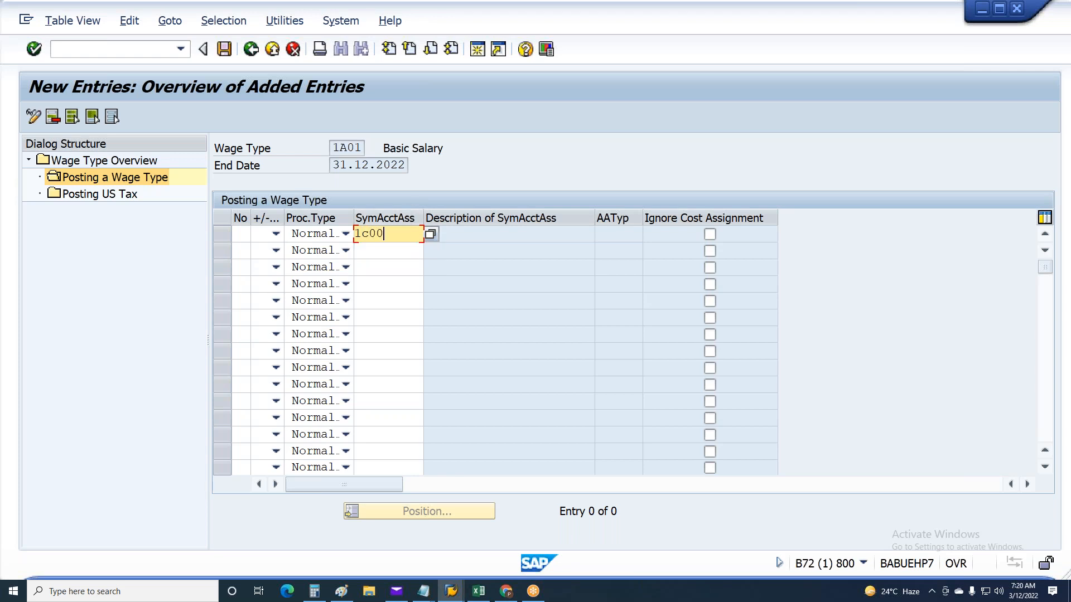
click(244, 233)
text(1)
key(Return)
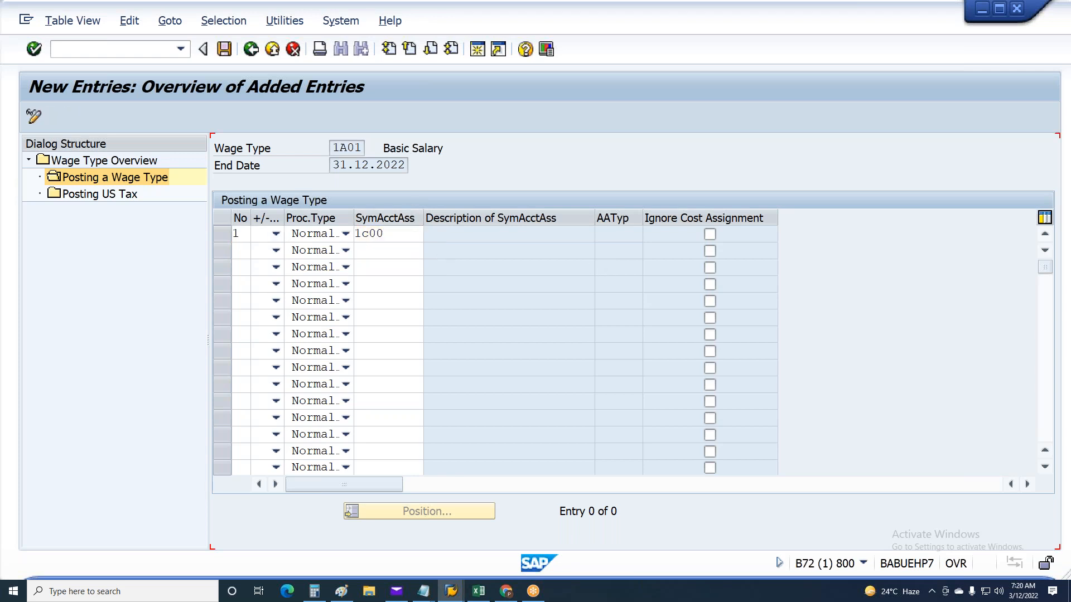
drag(383, 234, 354, 234)
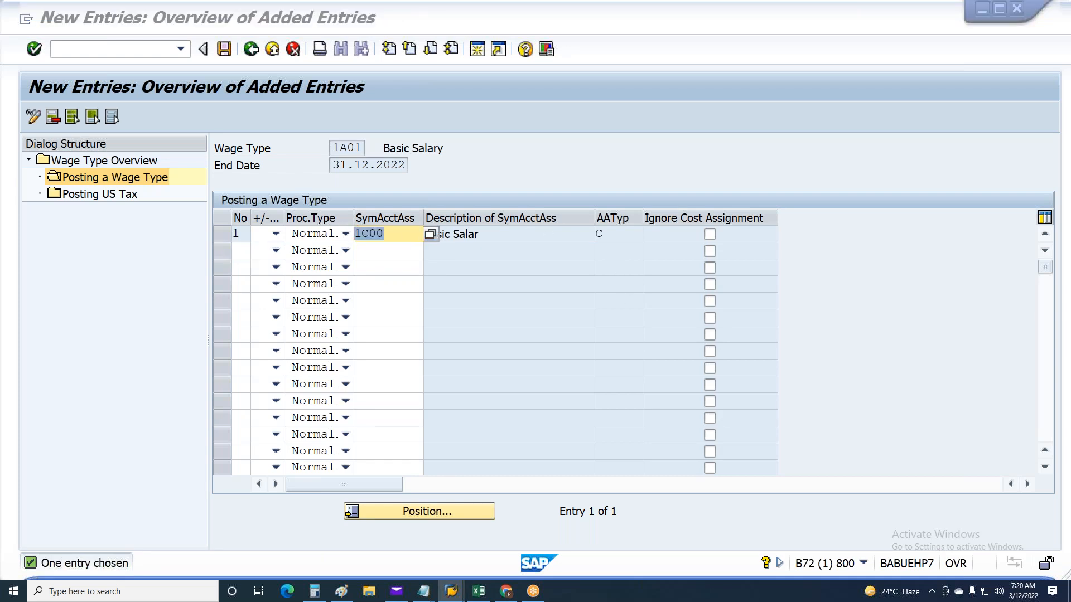
Switch to the Excel sheet and check the Basic Salary row's RT sign, debit or credit indicator and account, then return to SAP
key(alt+Tab)
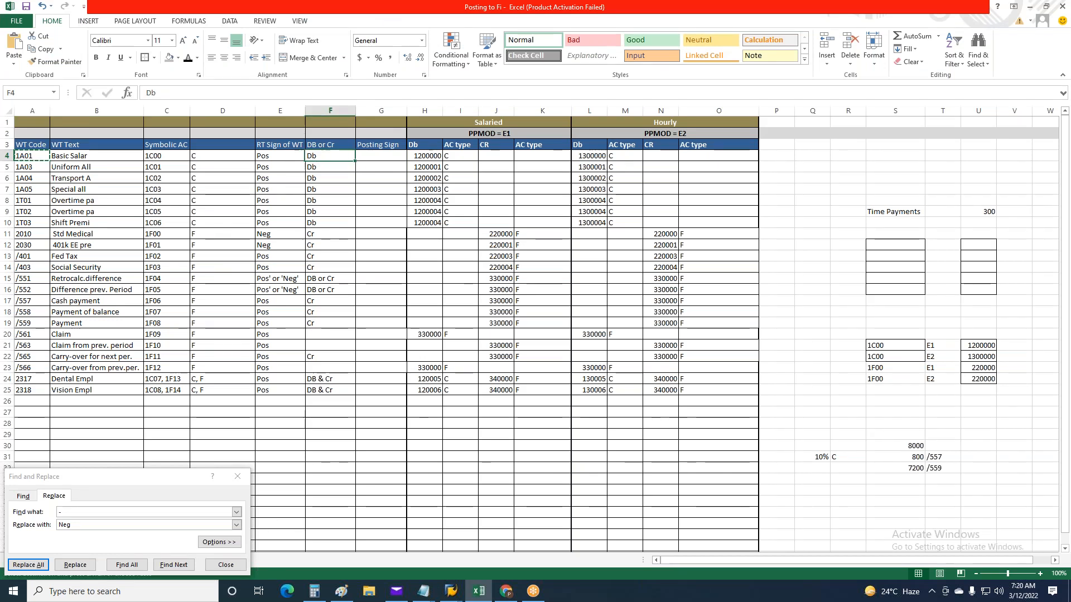
drag(381, 178, 381, 189)
drag(345, 154, 435, 156)
click(341, 199)
click(341, 154)
drag(342, 154, 431, 155)
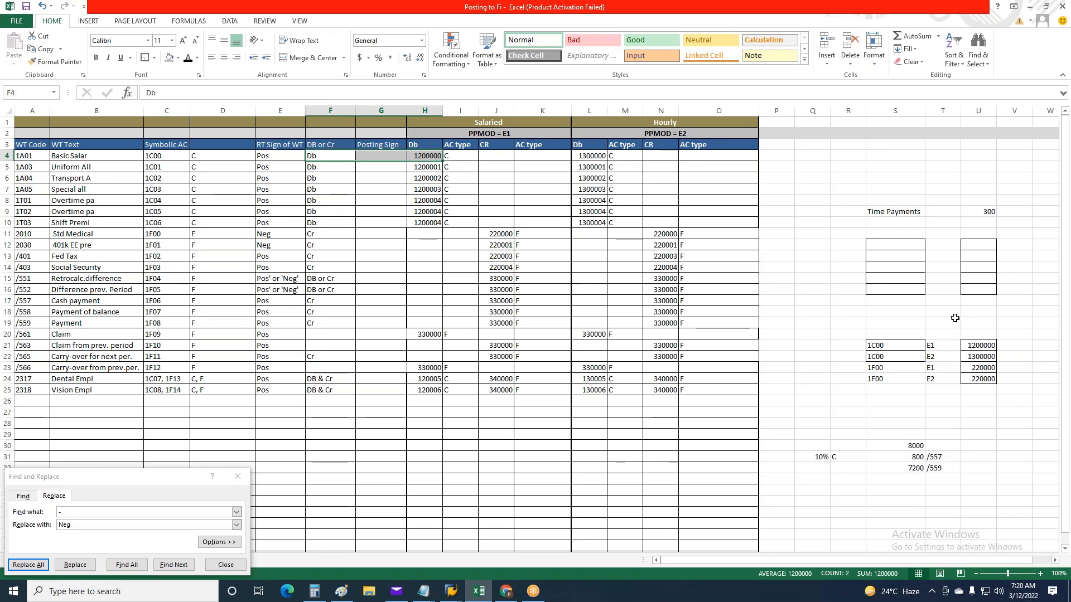
drag(282, 156, 318, 158)
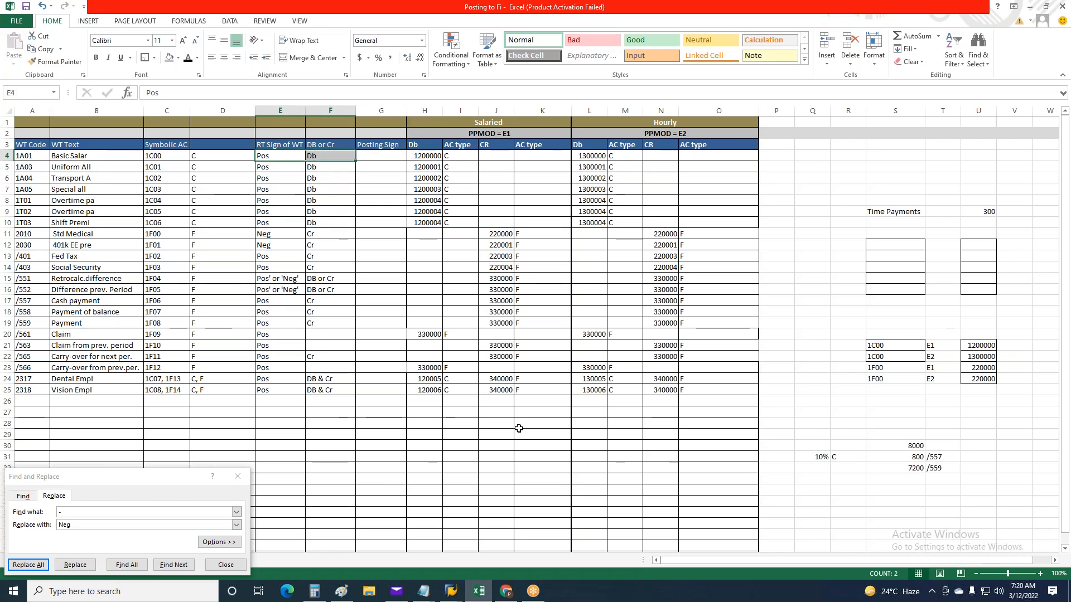
key(alt+Tab)
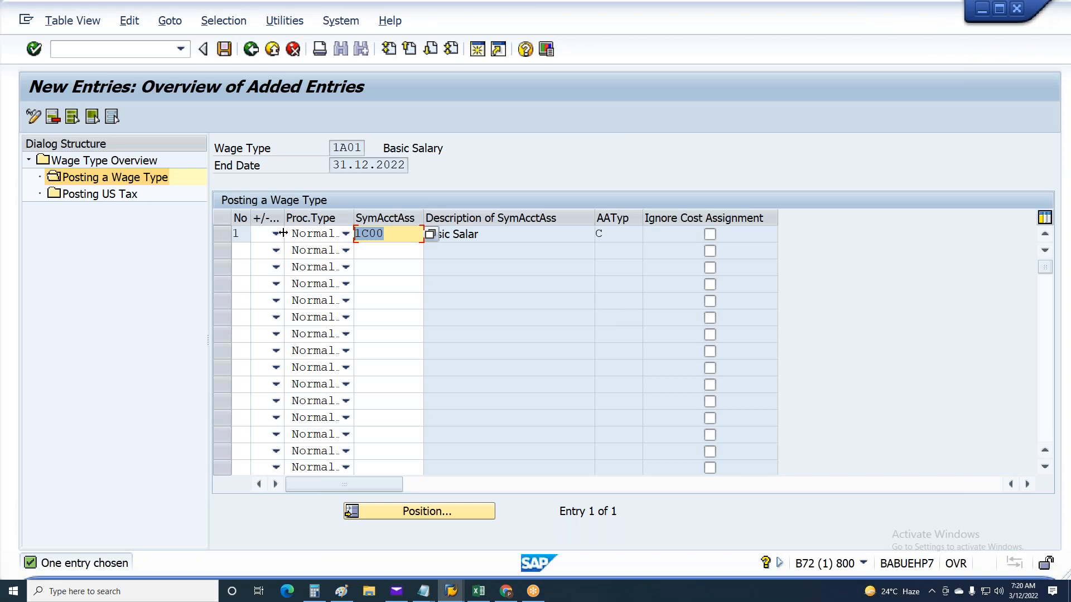
Set entry 1's sign to + (positive amounts in debit, negative in credit) after rechecking the Excel sheet, and save
click(276, 234)
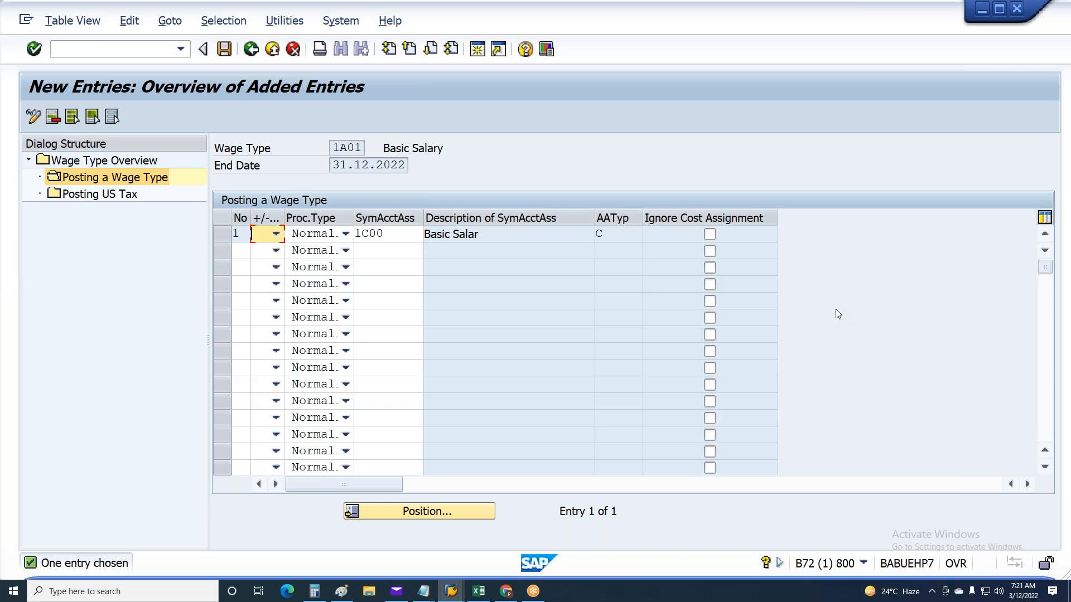
key(alt+Tab)
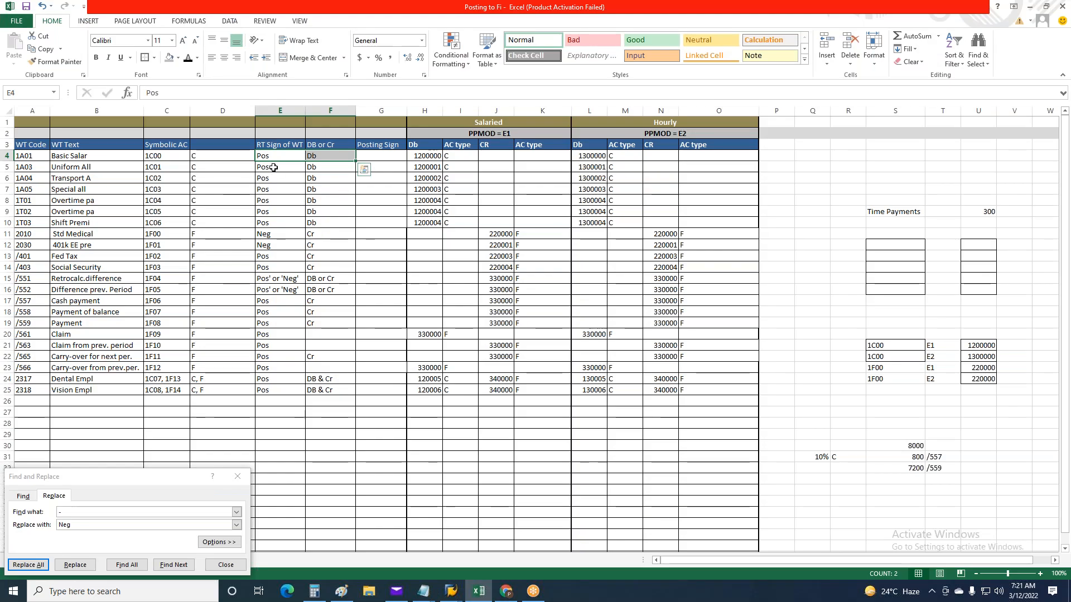
click(286, 148)
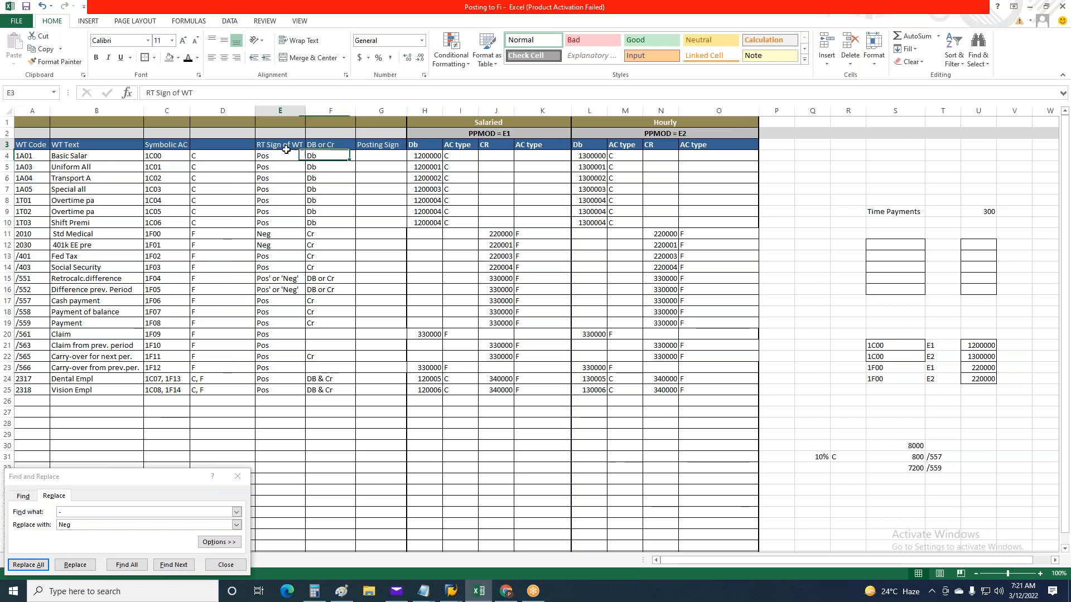
click(325, 156)
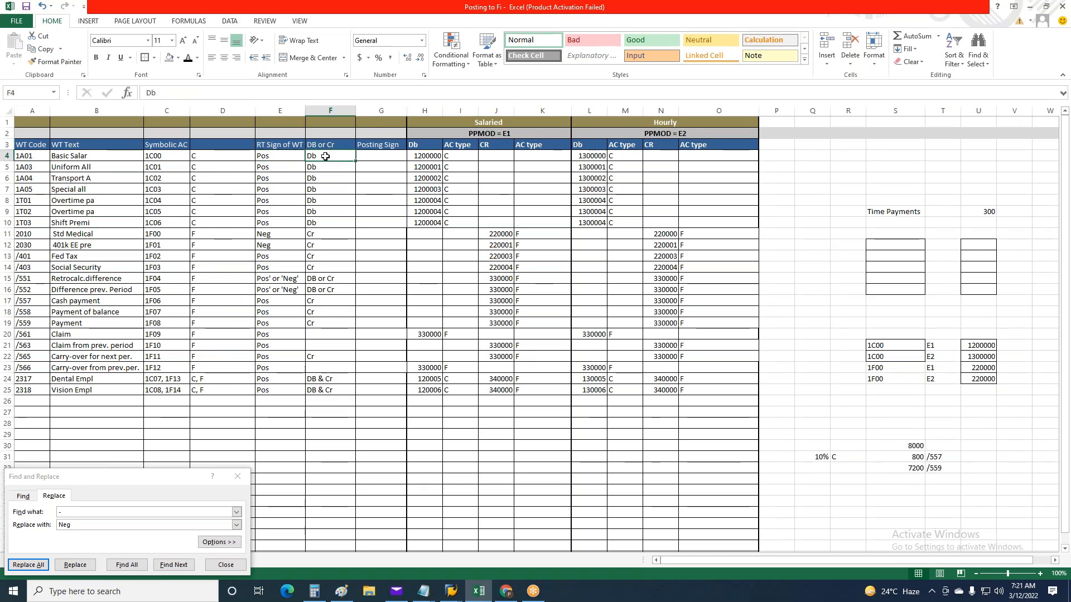
key(alt+Tab)
click(273, 234)
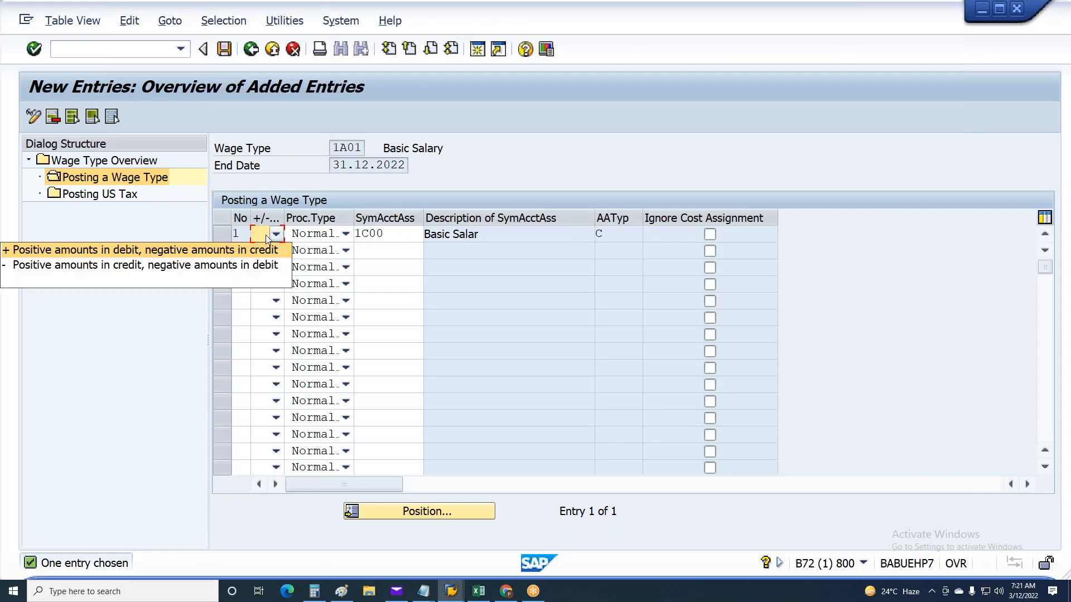
click(98, 255)
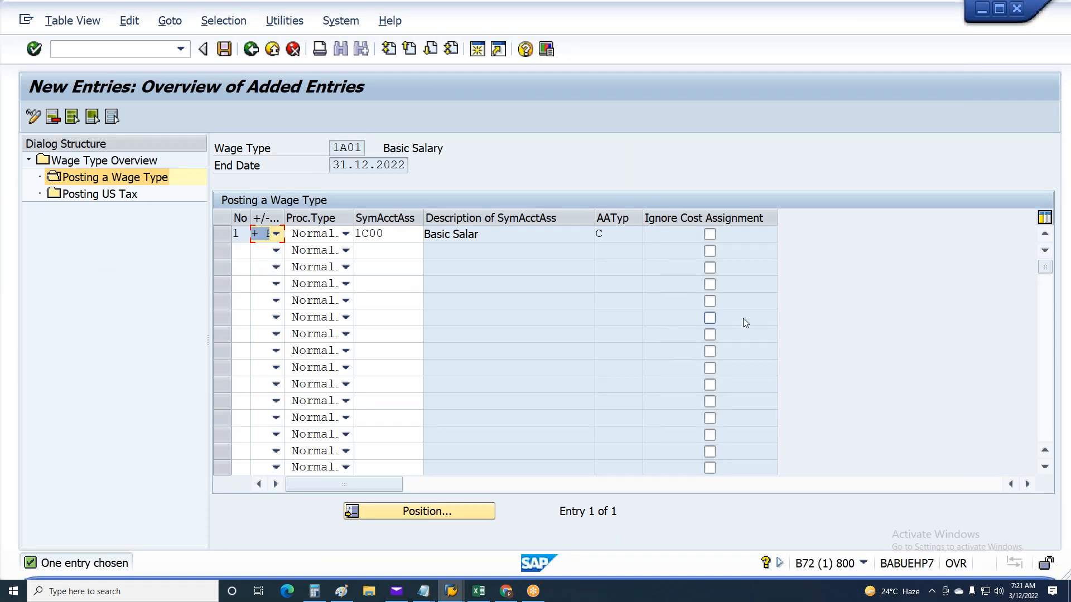
key(ctrl+s)
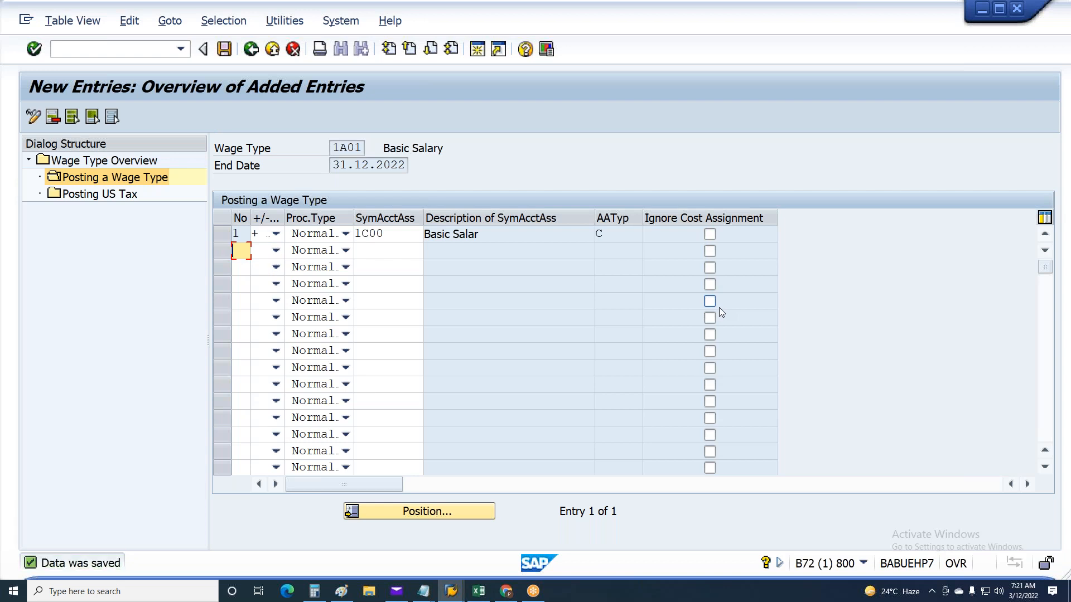
Leave the new entries view and advance to the posting entries of wage type 1A02 Training Allowance
click(250, 50)
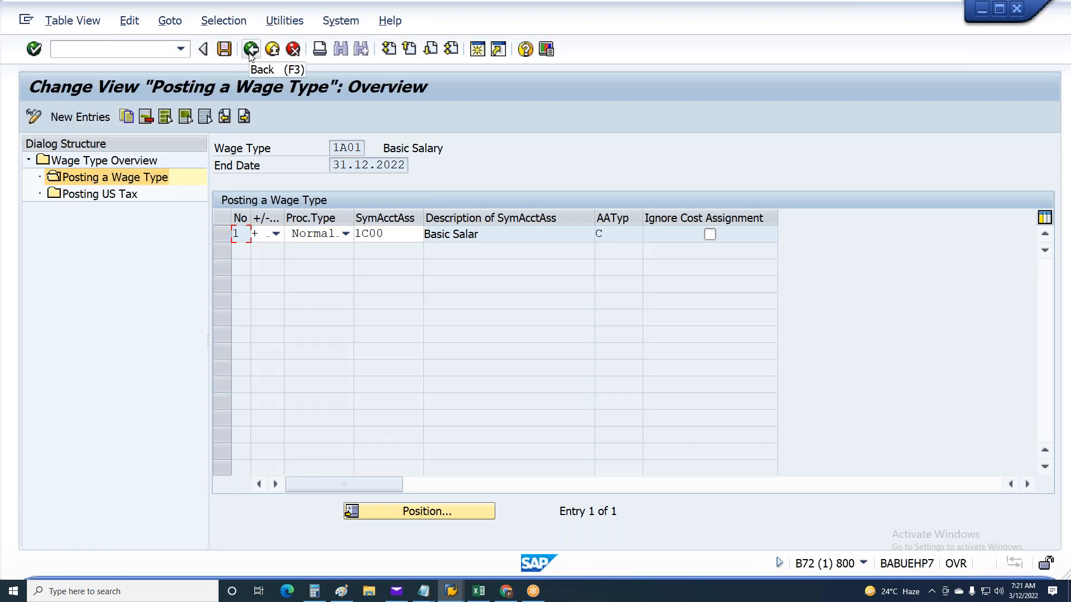
click(244, 117)
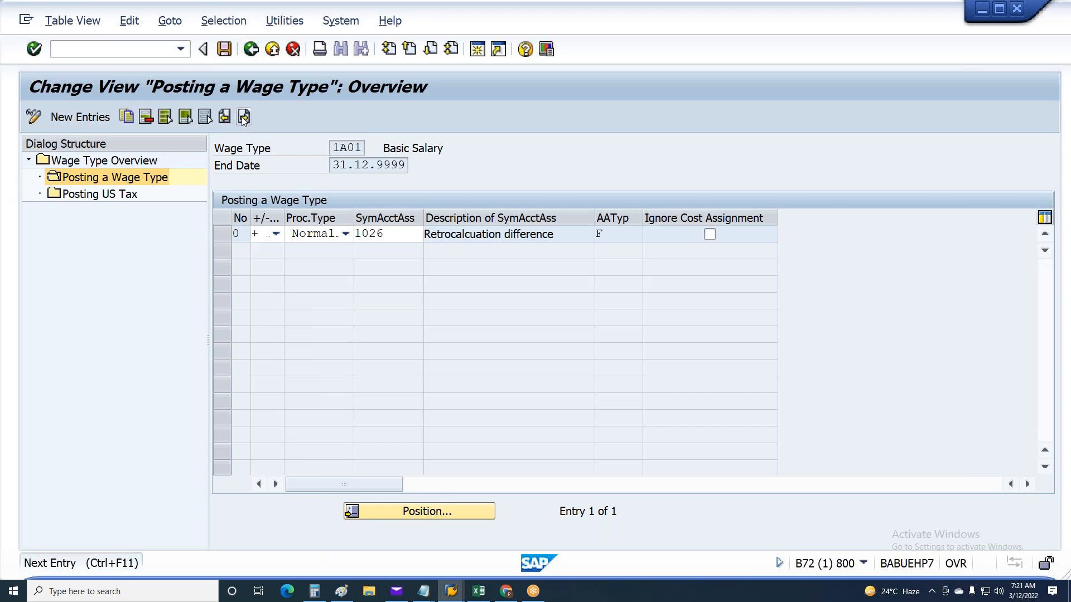
click(243, 117)
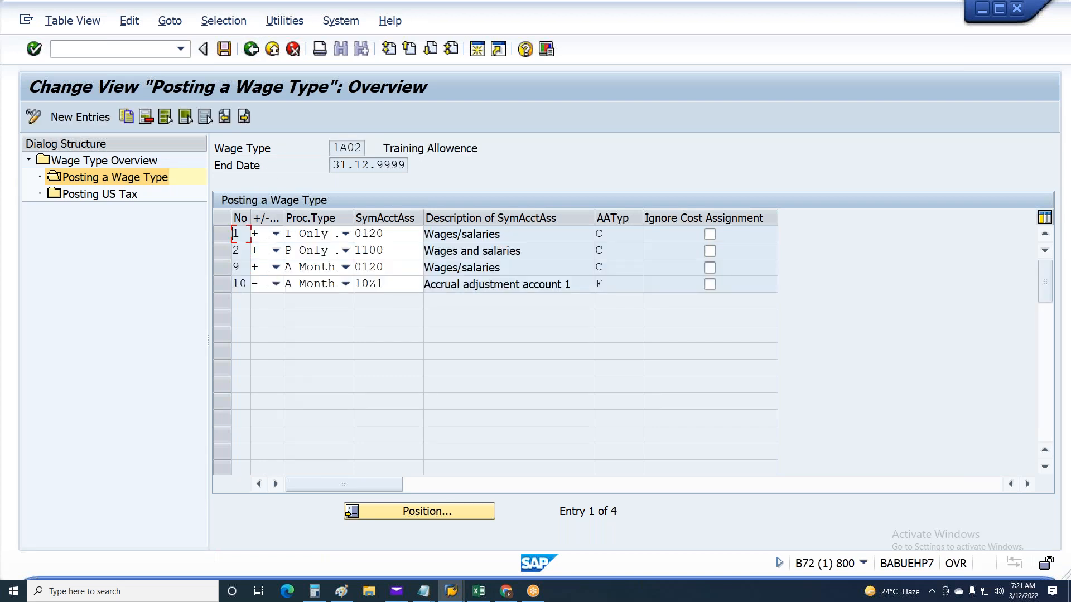
Delete all four posting entries of wage type 1A02 Training Allowance and save
click(190, 119)
click(225, 250)
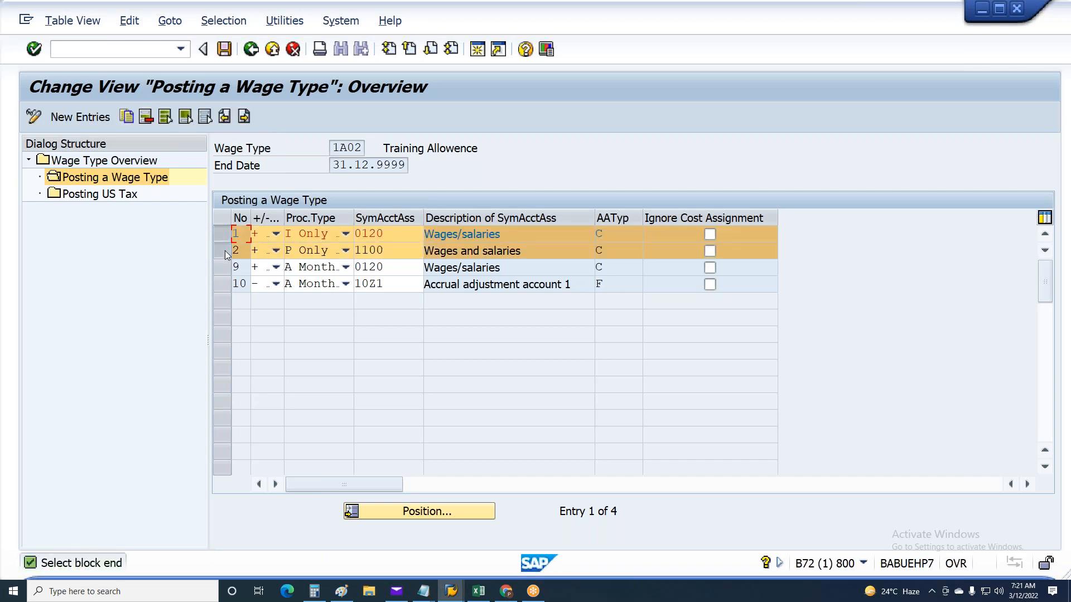
click(221, 272)
click(222, 284)
click(149, 116)
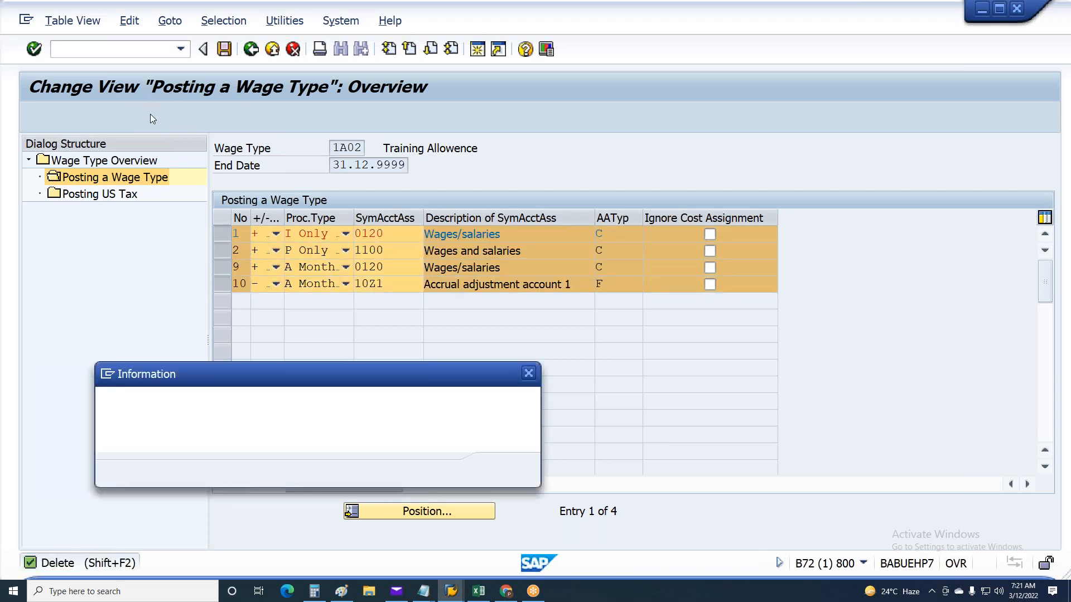
click(508, 471)
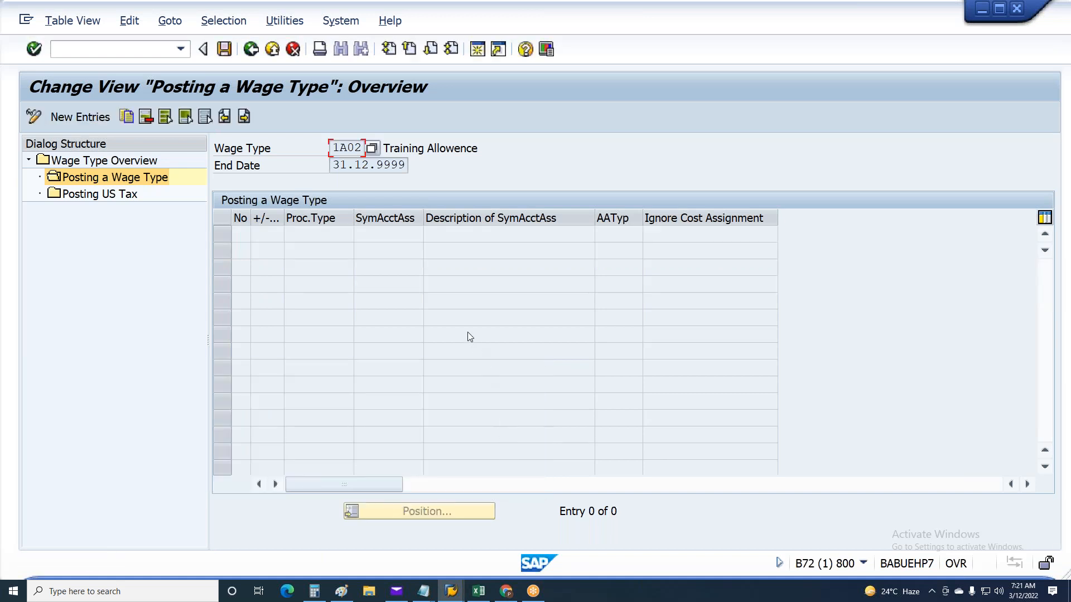
key(ctrl+s)
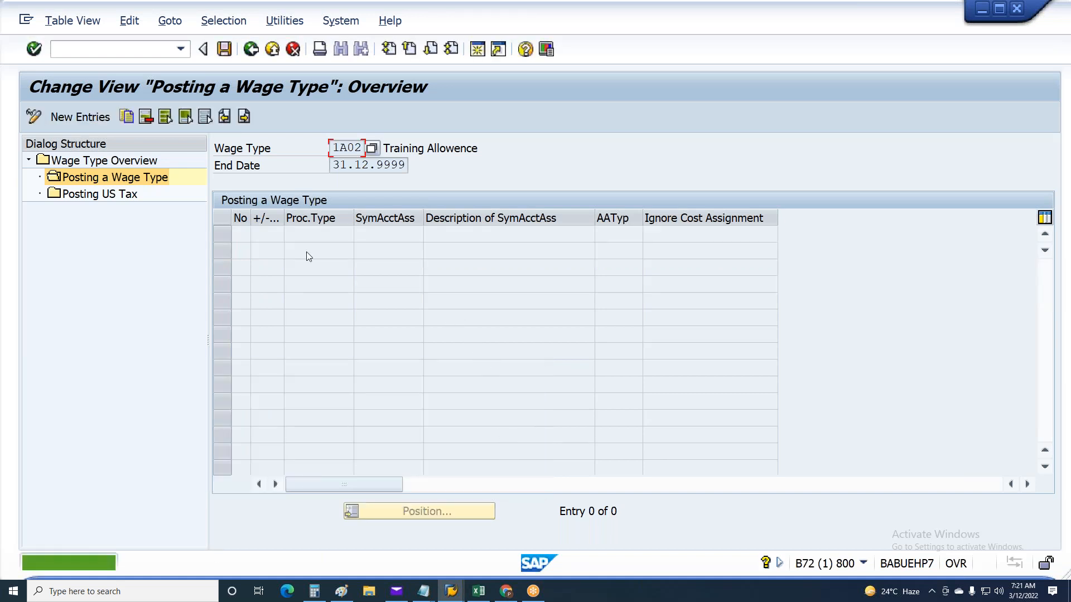
Start a new posting entry with number 1 for 1A02 and check the Uniform All row's RT sign and debit or credit indicator in Excel
click(106, 119)
text(1)
click(276, 234)
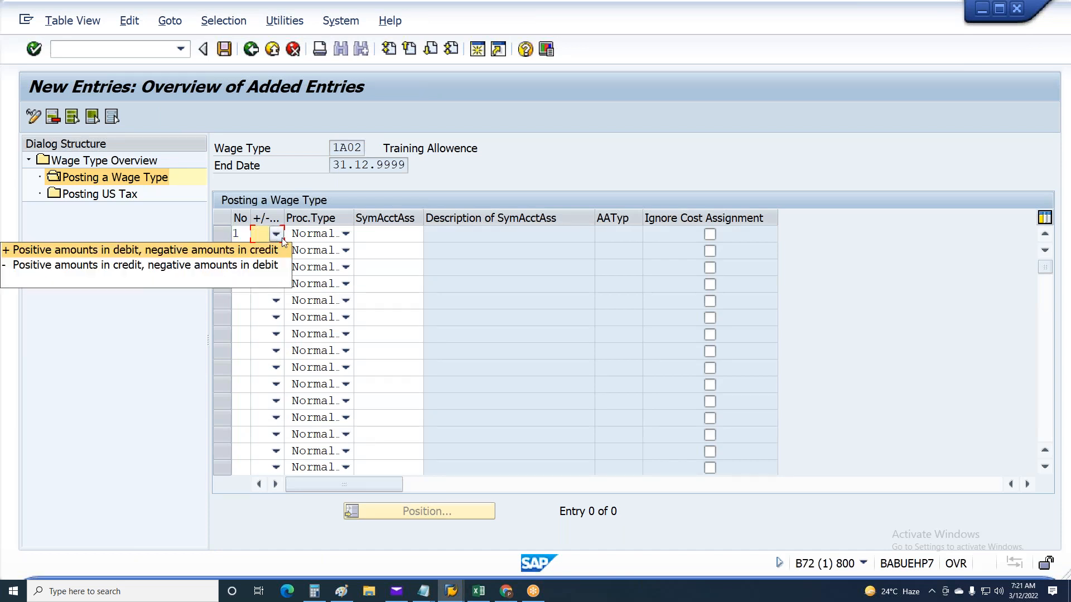
click(479, 591)
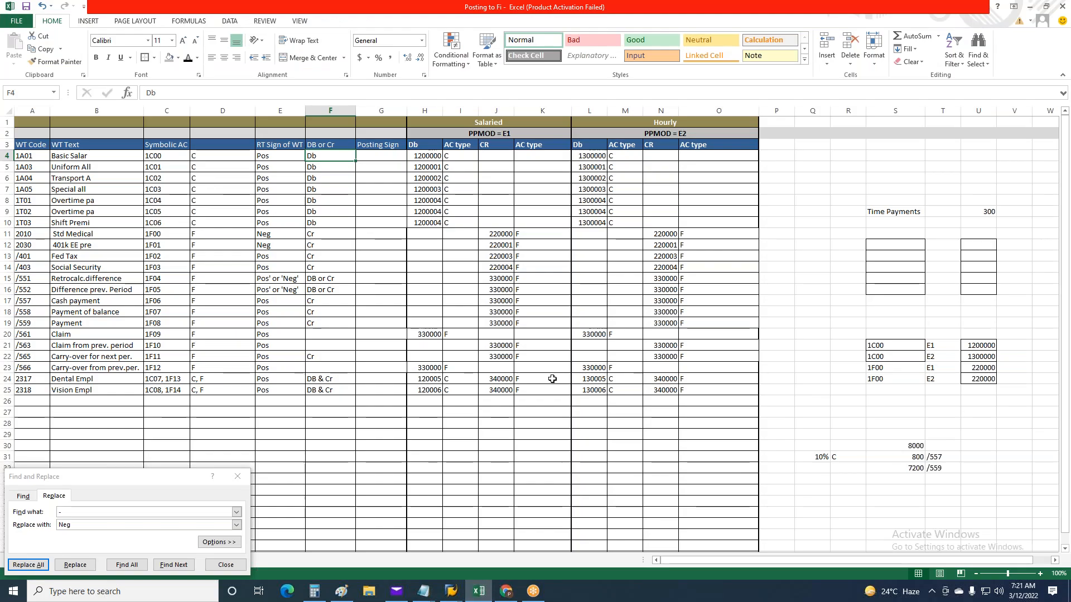
drag(280, 167, 330, 167)
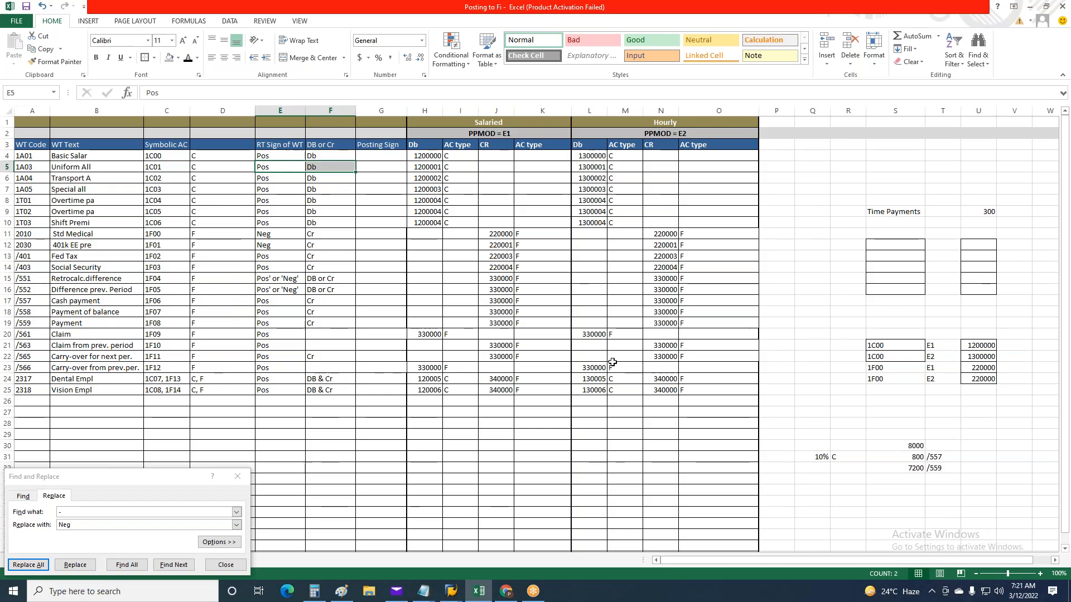
key(alt+Tab)
Set entry 1's sign to + (positive amounts in debit, negative amounts in credit) for wage type 1A02
click(276, 235)
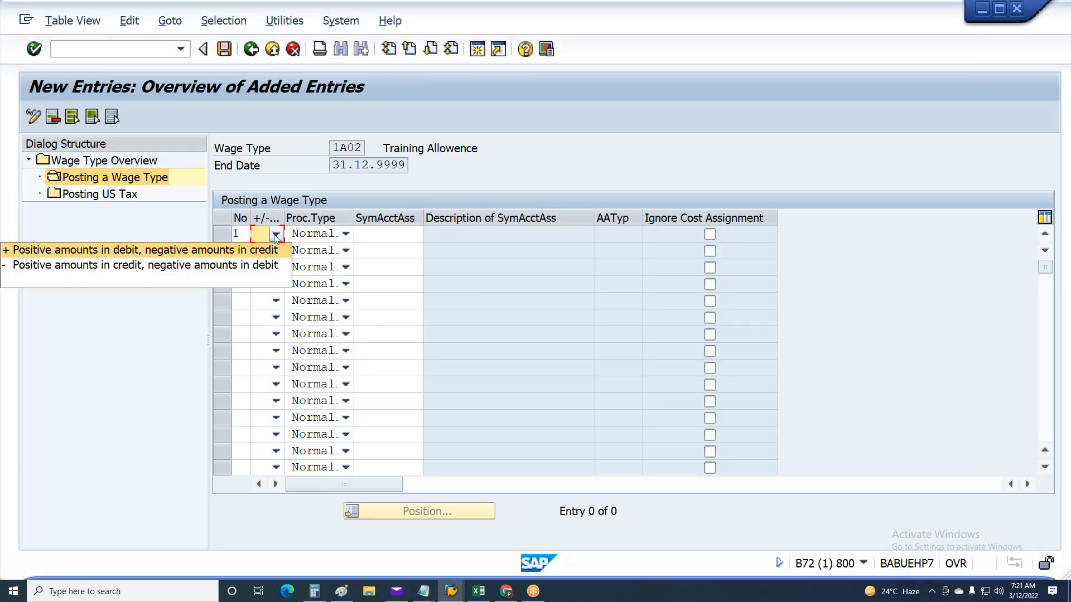
click(191, 254)
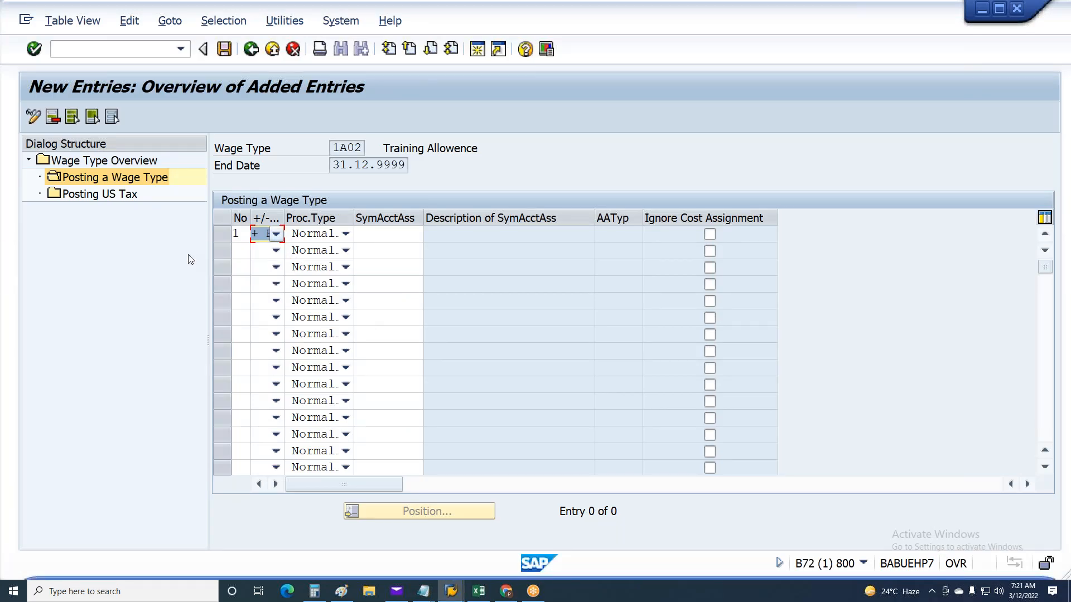
click(260, 241)
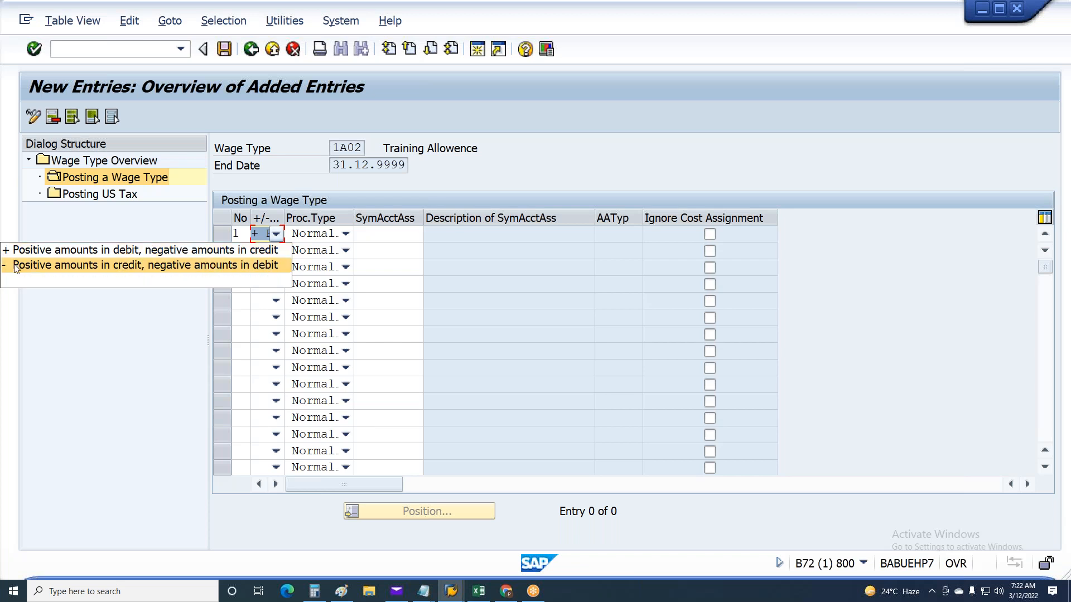
click(136, 256)
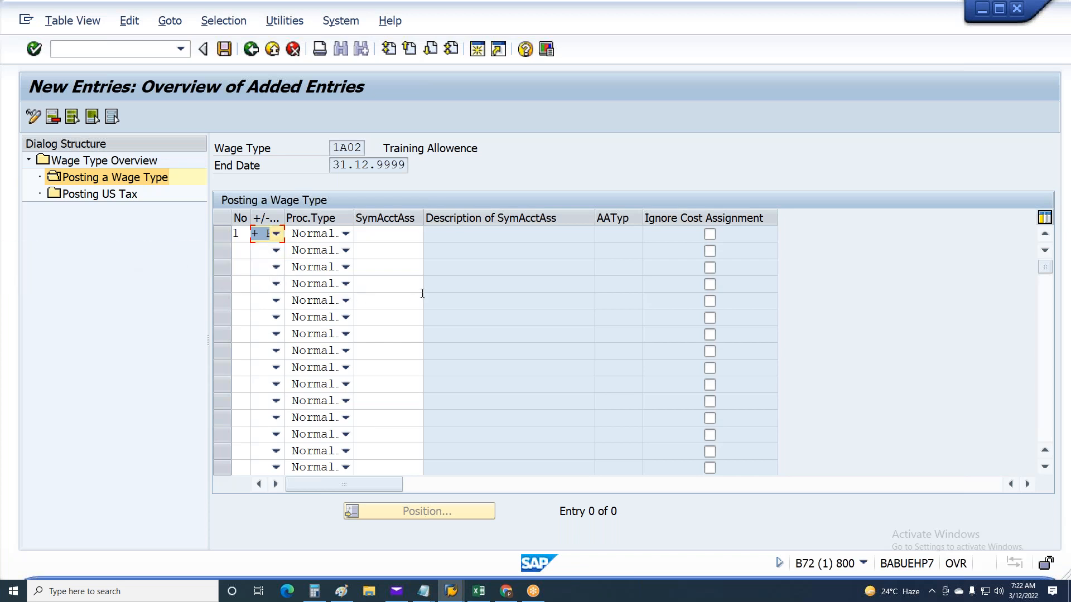
Assign symbolic account 1C01 to entry 1 of wage type 1A02 and save the entry
click(389, 235)
text(1)
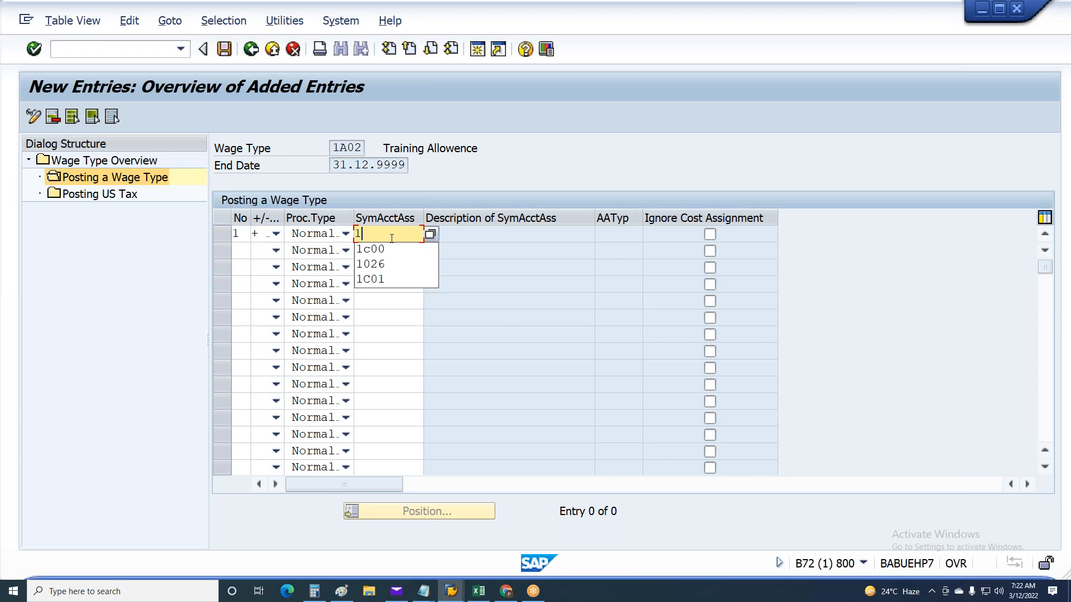
text(C01)
key(Return)
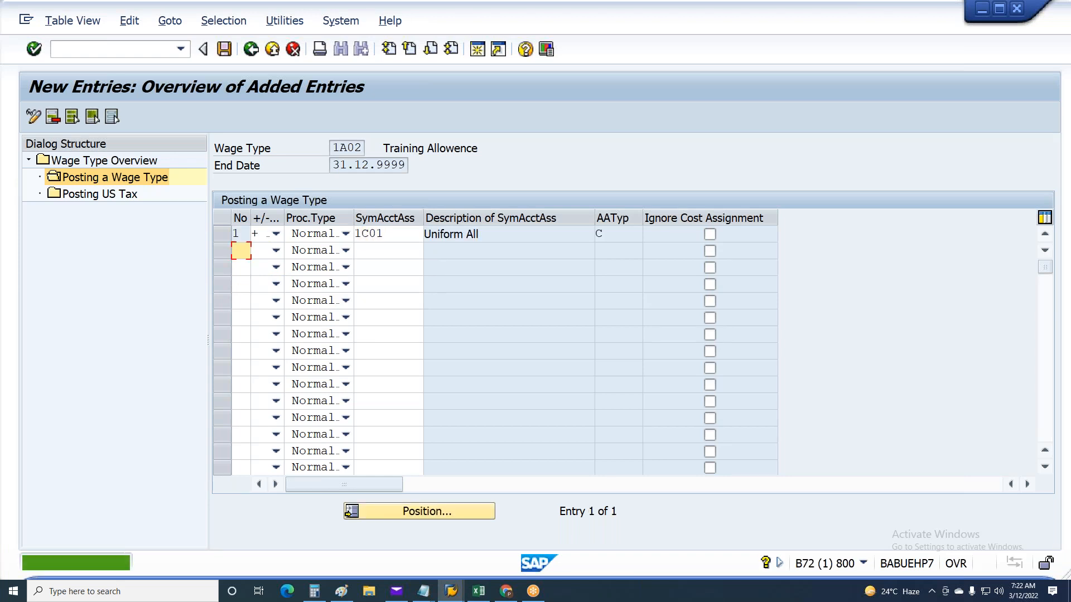
key(ctrl+s)
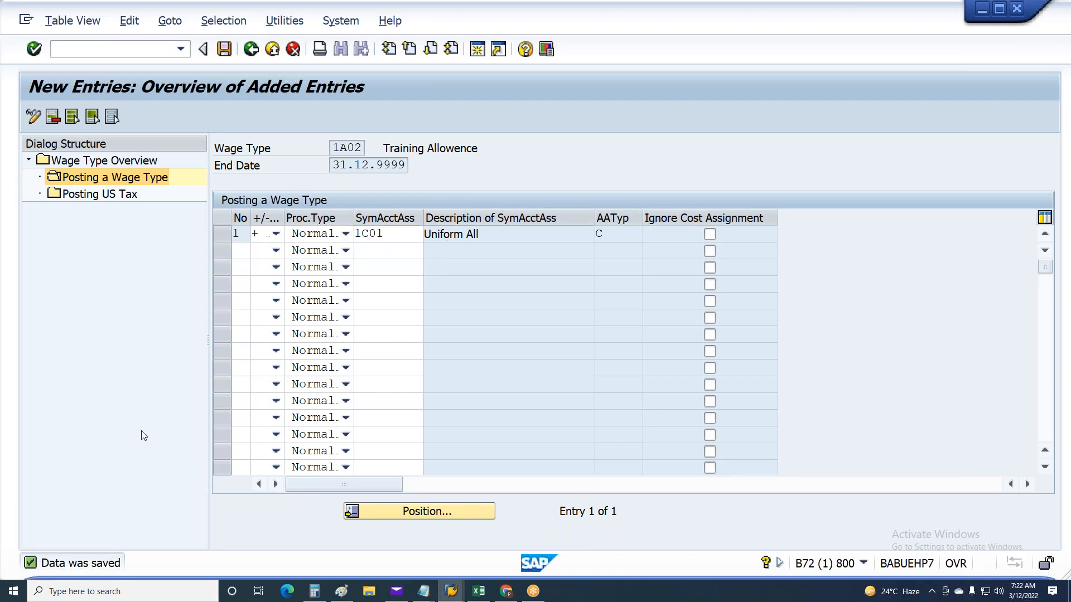
Leave the wage type posting attributes and the implementation guide, and start transaction sm30
key(F3)
key(F3)
key(F3)
key(F3)
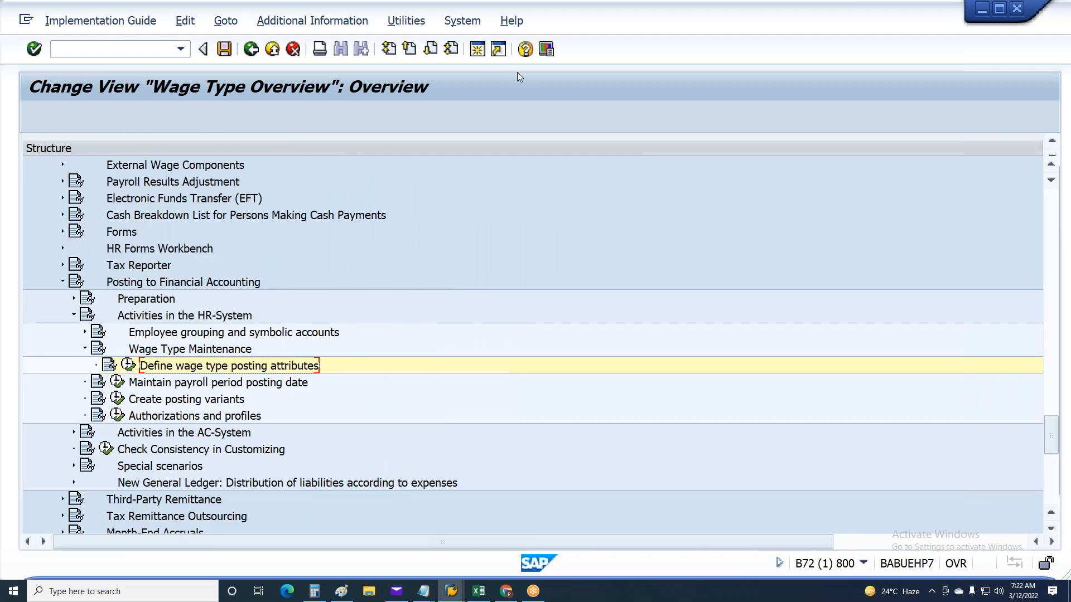
key(F3)
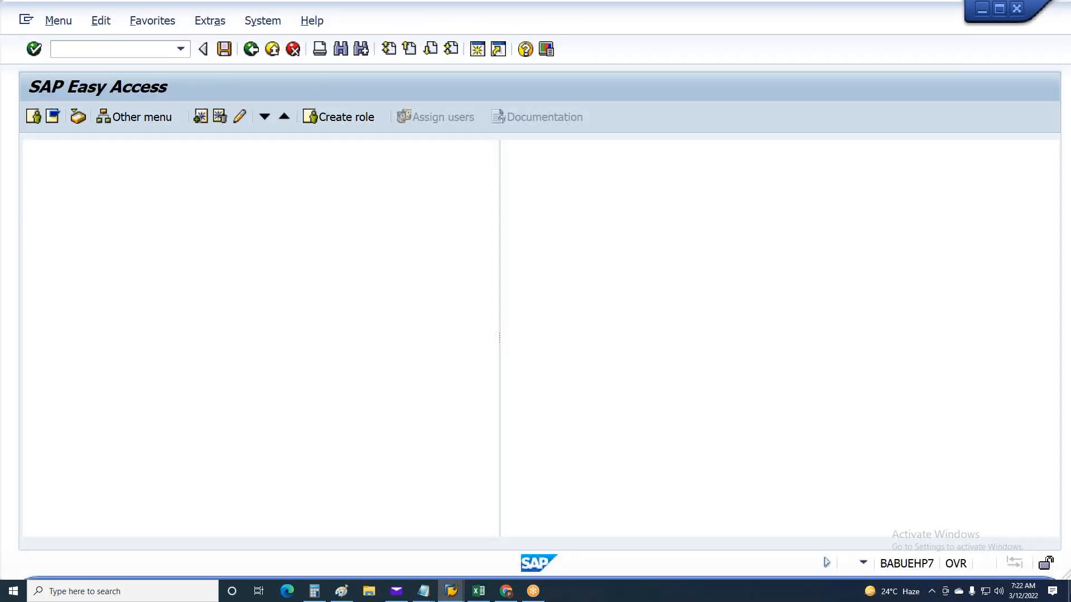
text(sm30)
key(Return)
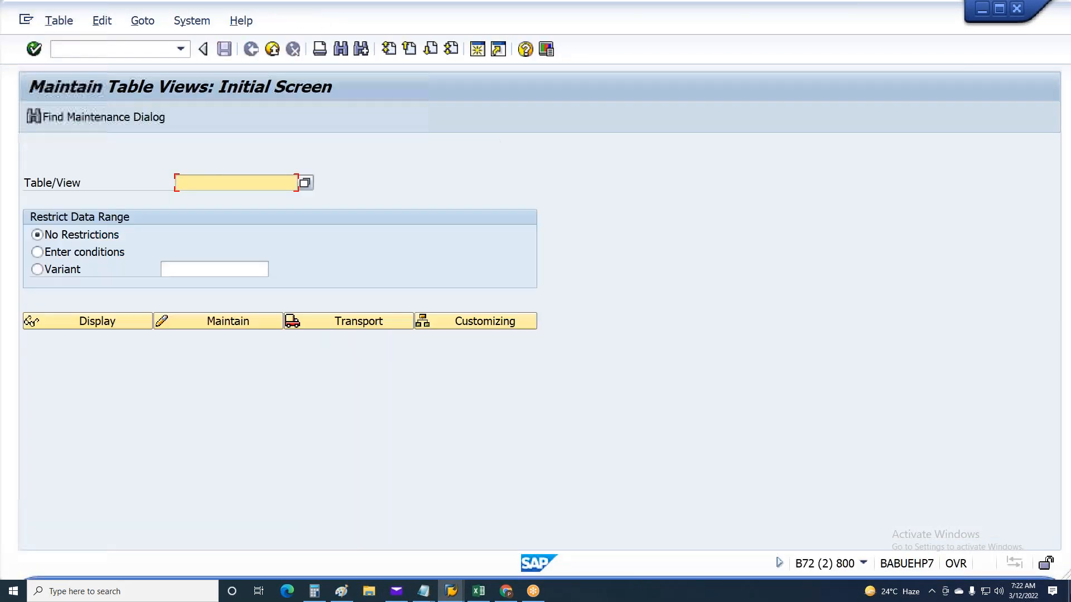
Open the view V_t52El_COMP for maintenance with the work area end date 31.12.9999
key(BackSpace)
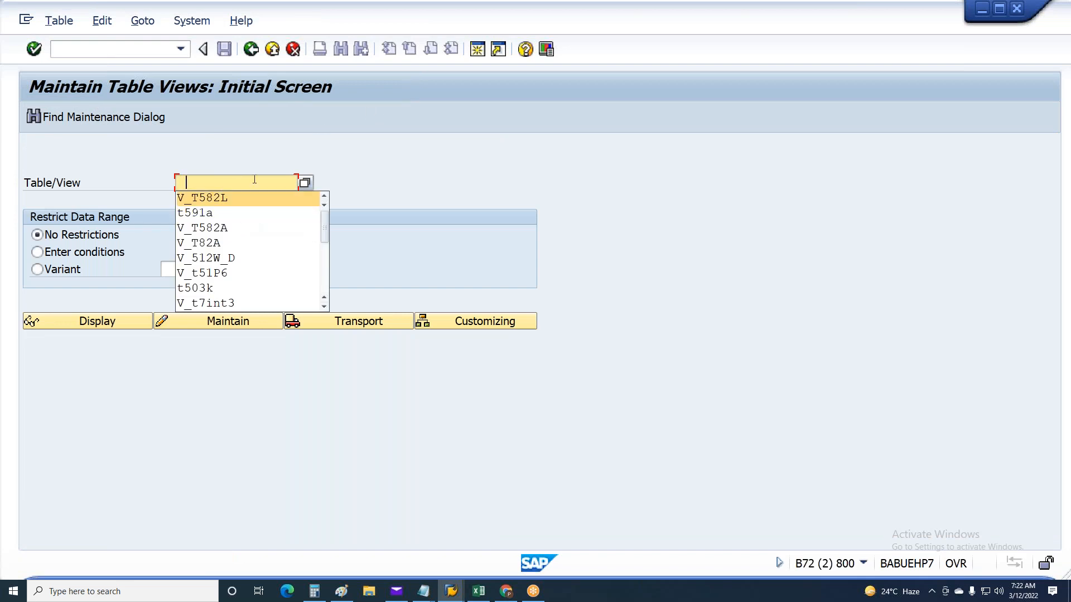
scroll(248, 188, down, 4)
click(239, 273)
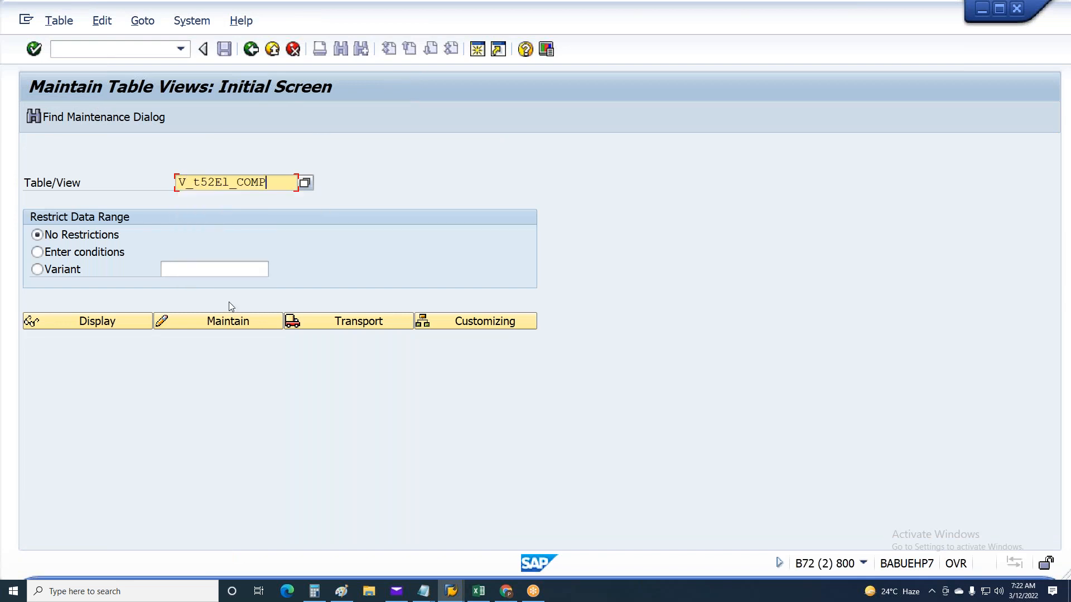
click(218, 324)
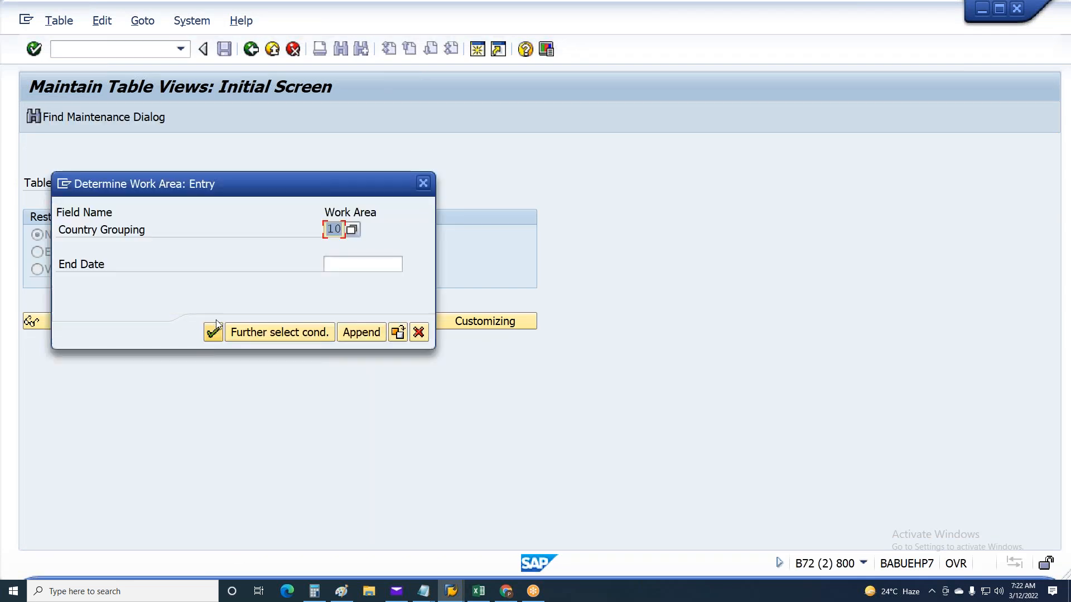
click(335, 265)
text(3)
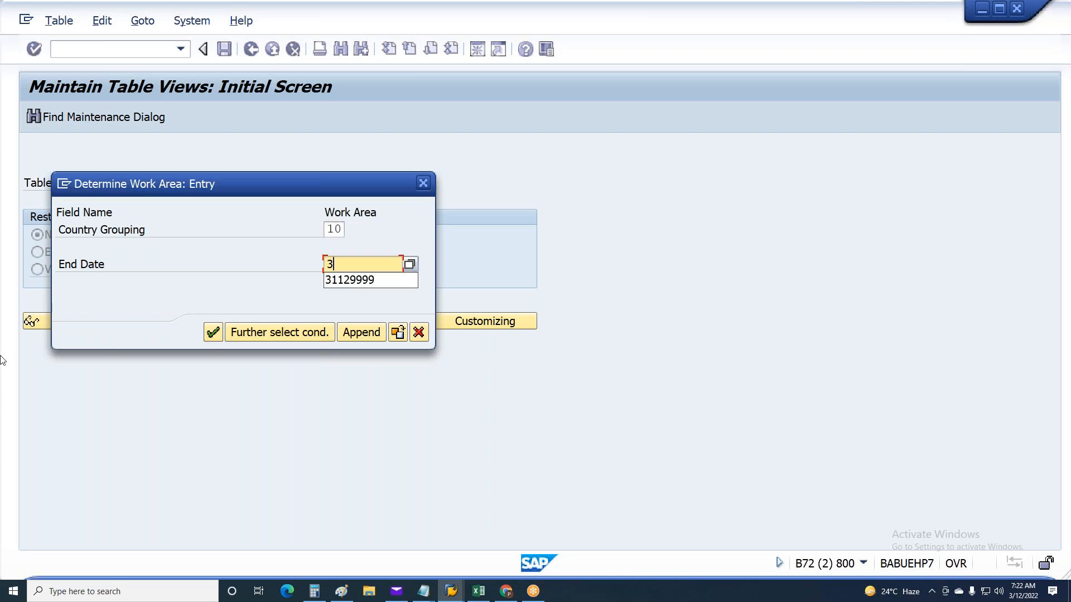
text(1.12.9999)
key(Return)
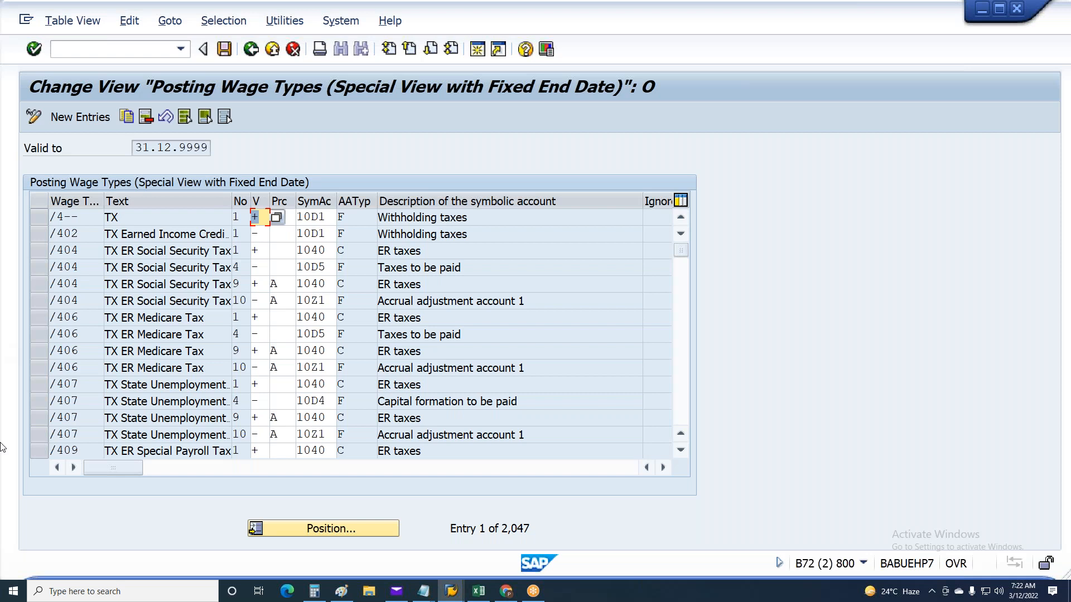
Position the posting wage types list at 1A01 and select only its Basic Salary row
click(300, 532)
text(1A01)
key(Return)
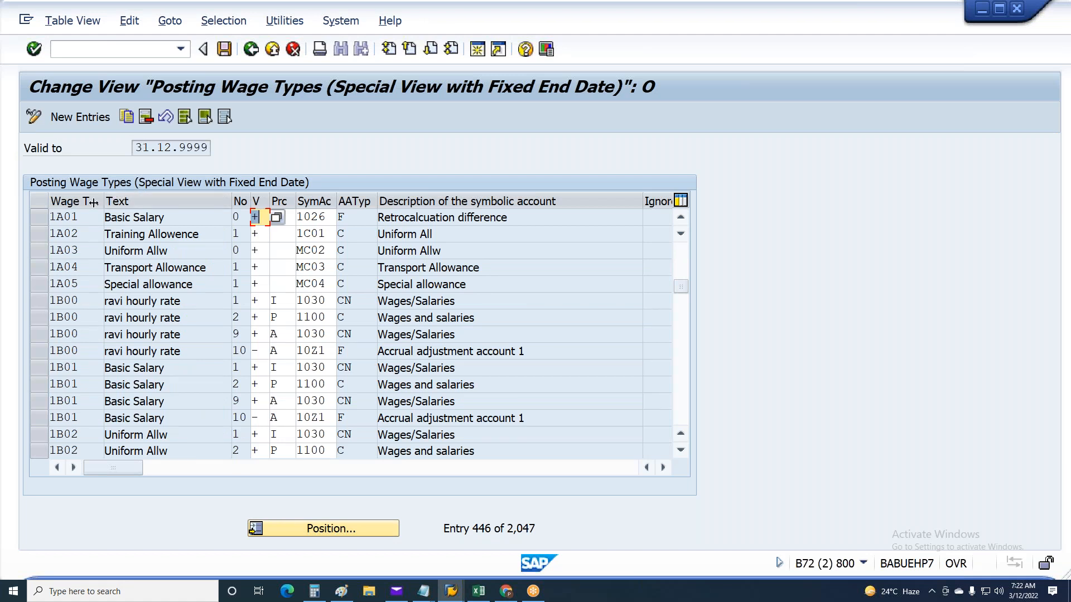
drag(39, 217, 40, 243)
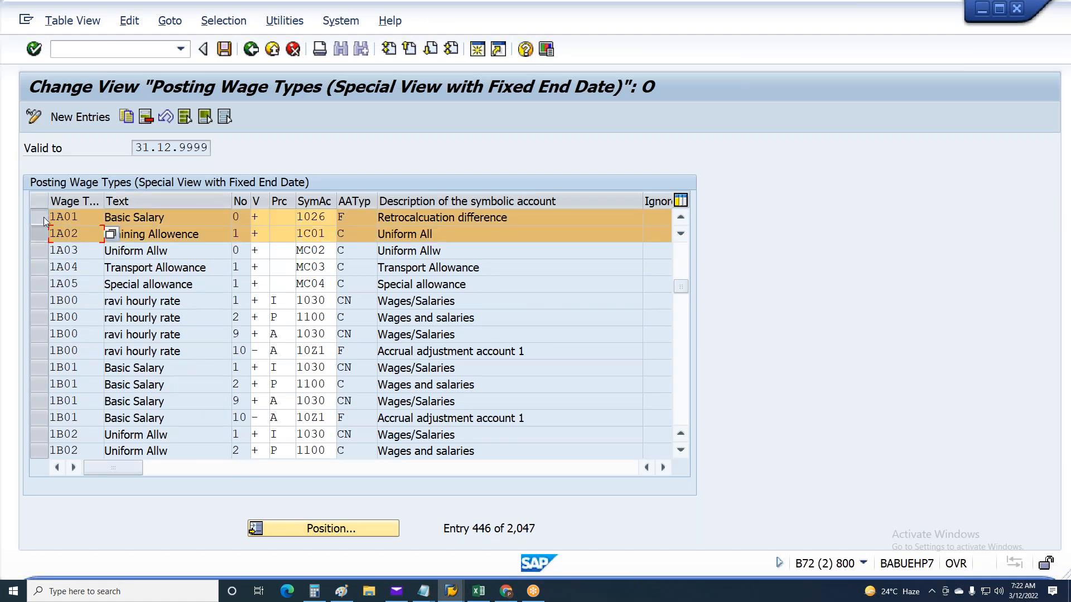
click(44, 218)
click(39, 217)
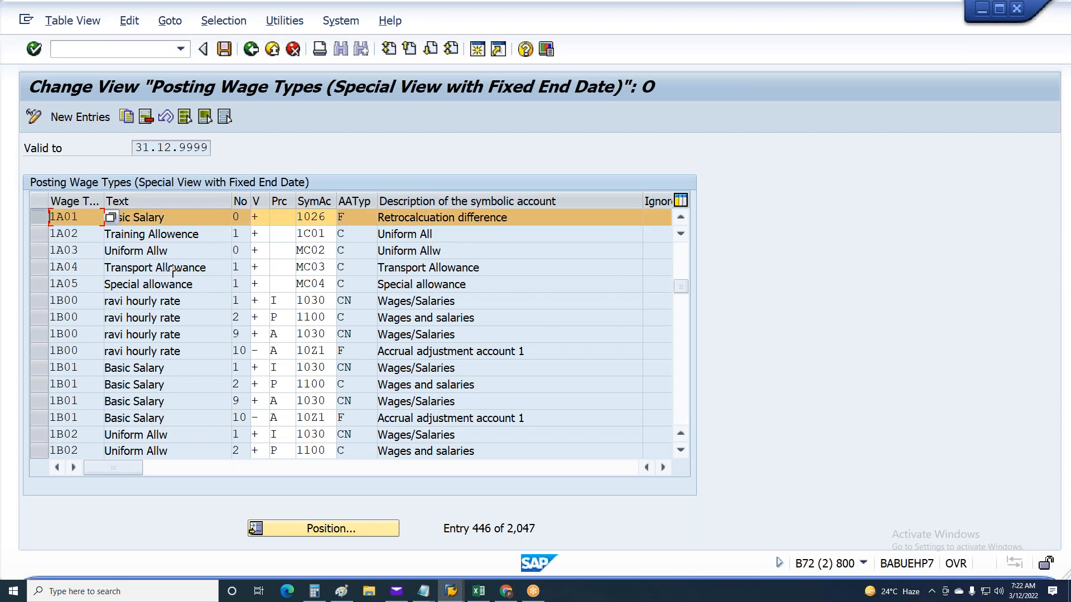
Copy the block of rows 1A03 to 1A05, from the wage type through the symbolic account description
key(ctrl+y)
drag(336, 308, 349, 300)
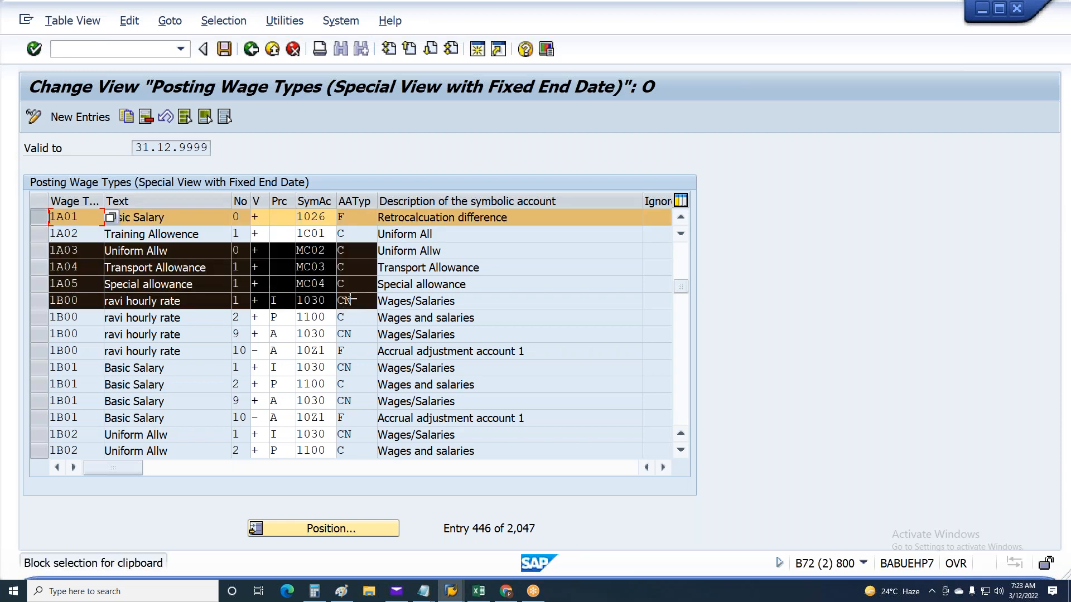
drag(468, 299, 473, 281)
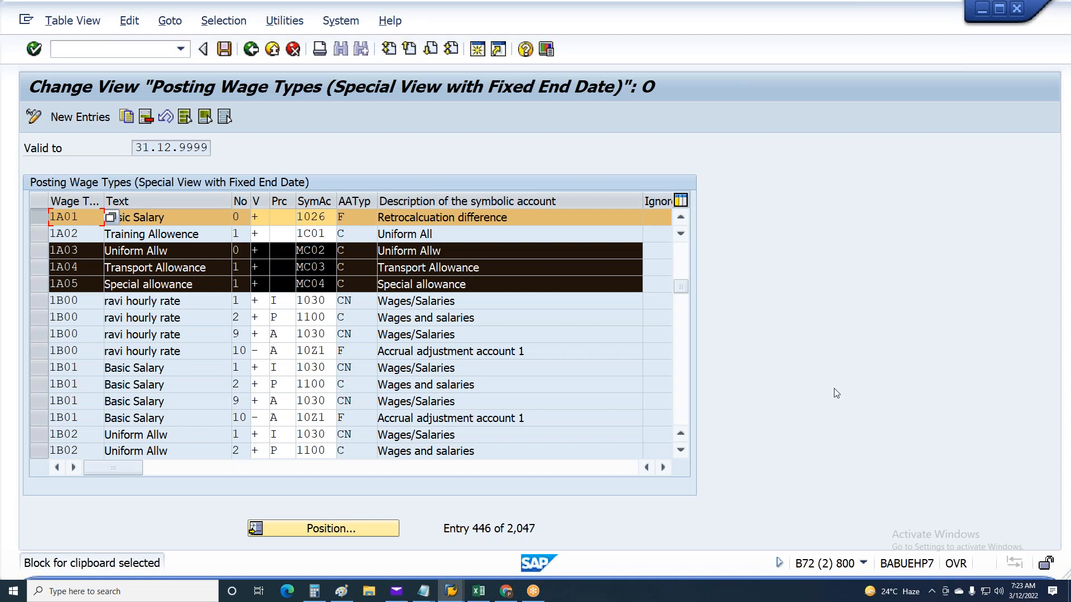
key(ctrl+c)
Switch to the Excel workbook, close the Find and Replace dialog and select columns A to F on Sheet1
click(481, 593)
click(344, 526)
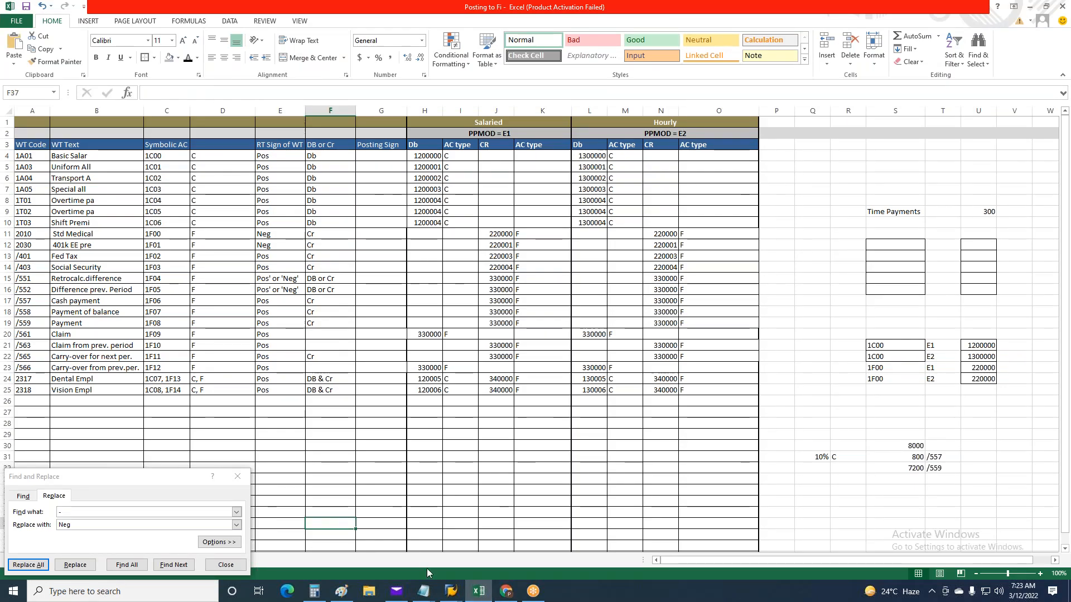
click(508, 468)
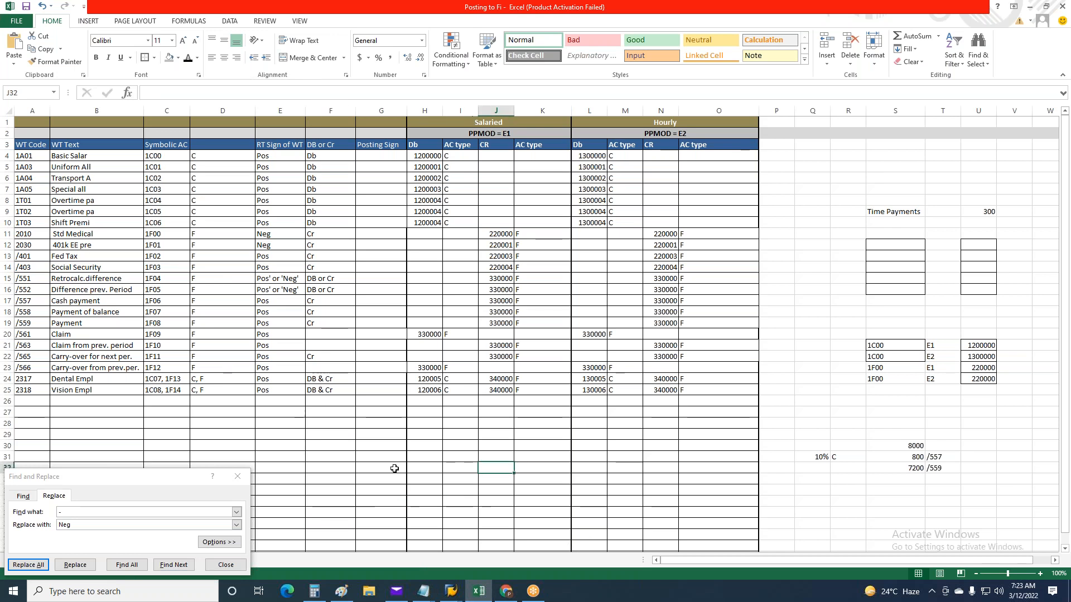
click(237, 476)
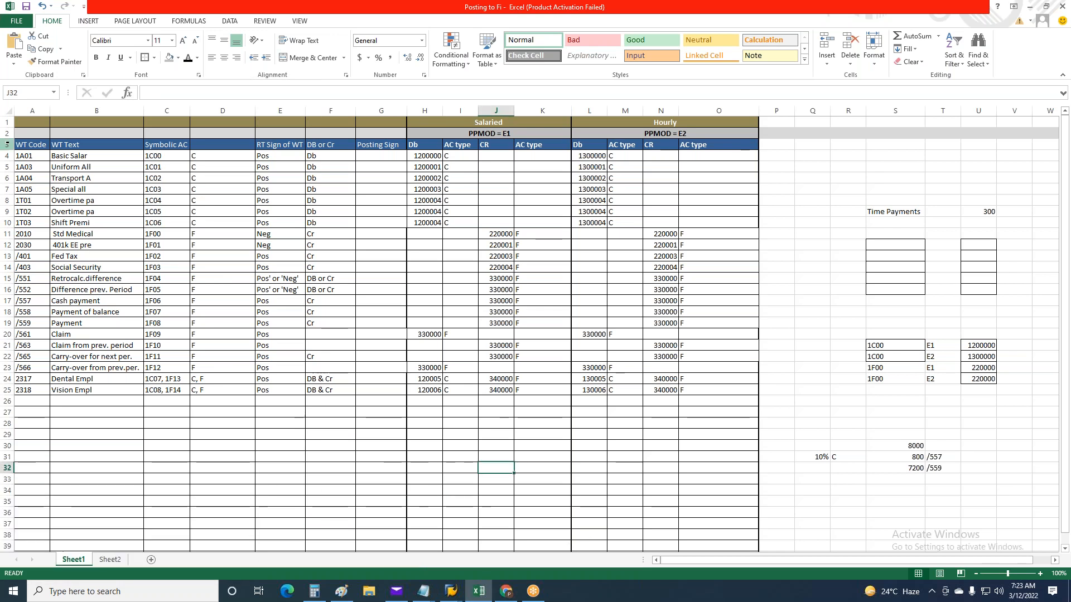
drag(25, 110, 320, 136)
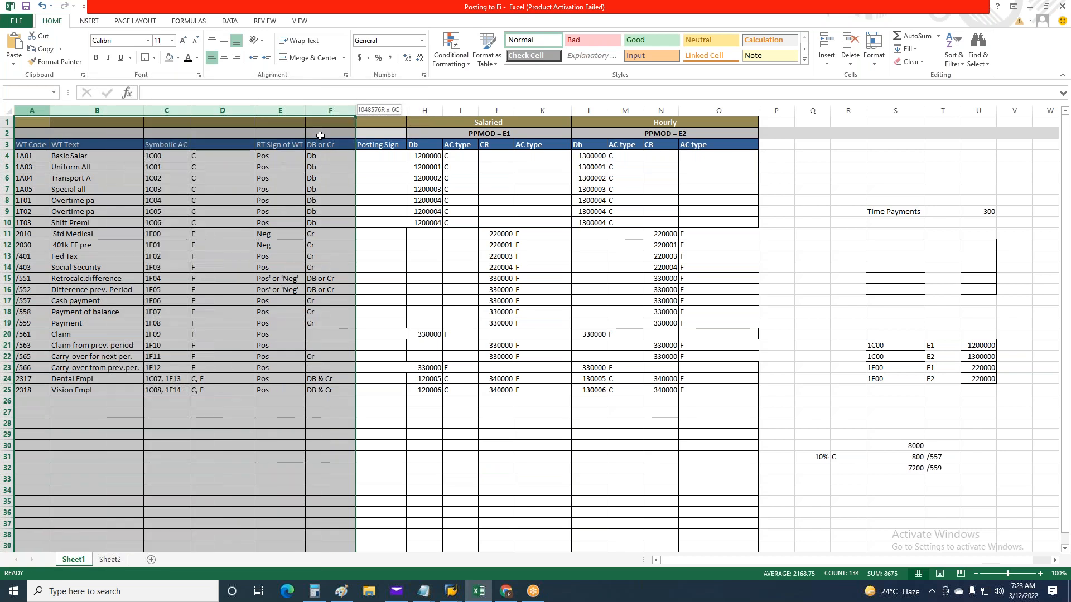
drag(320, 135, 320, 136)
Add a new worksheet Sheet3 and paste the copied SAP posting rows starting at cell A1
click(110, 561)
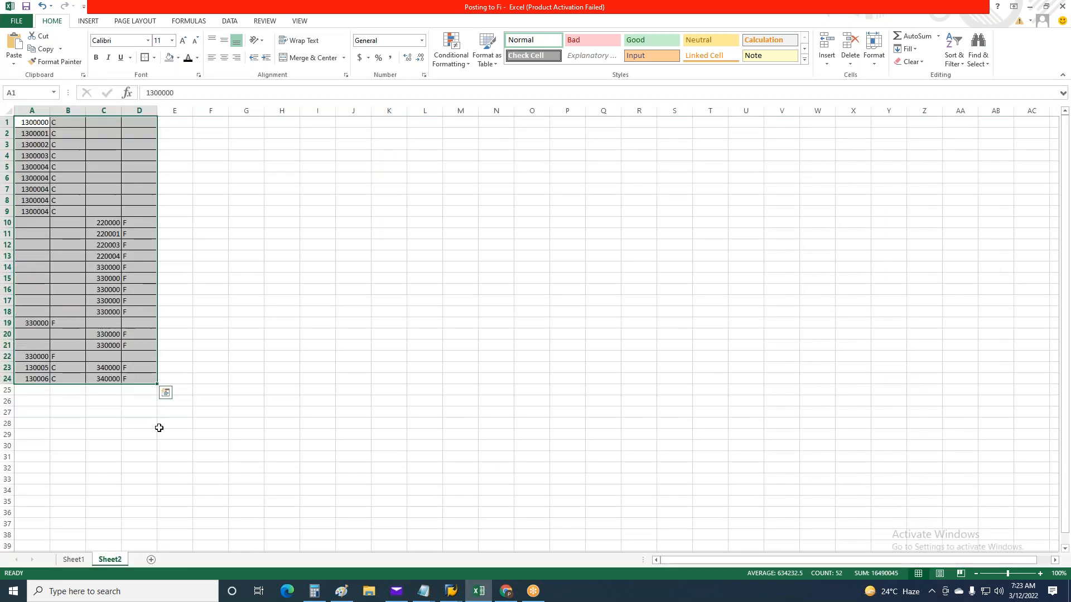
click(153, 560)
click(88, 243)
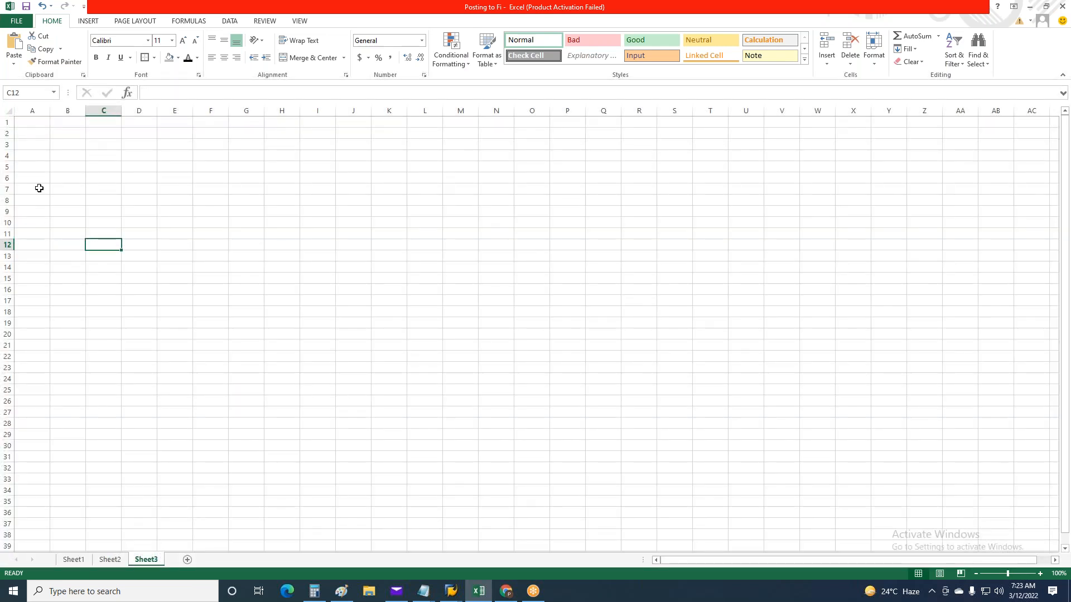
click(32, 111)
click(31, 123)
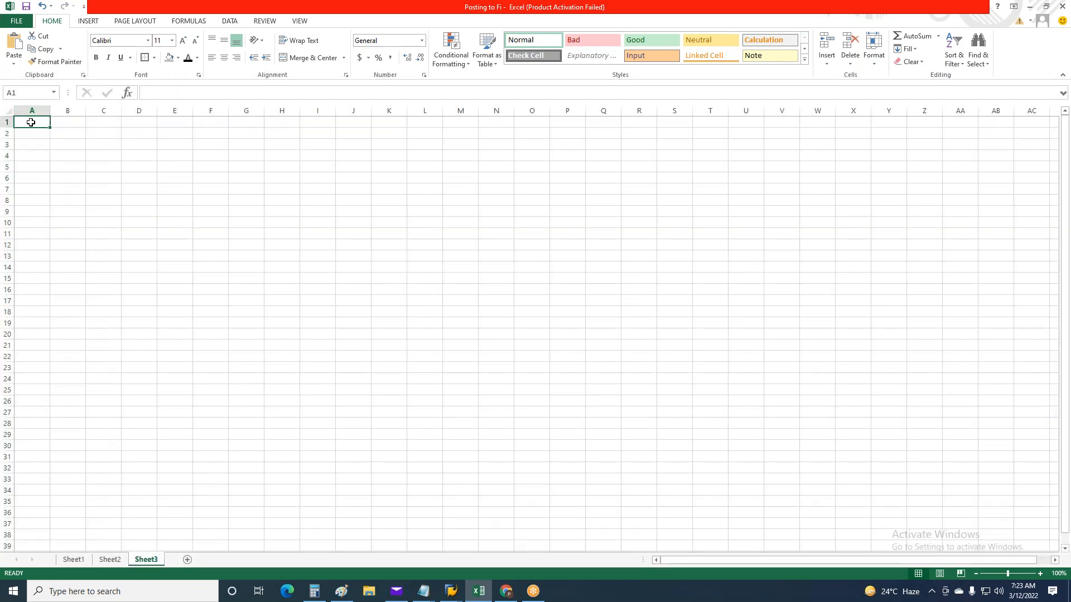
key(ctrl+v)
click(246, 311)
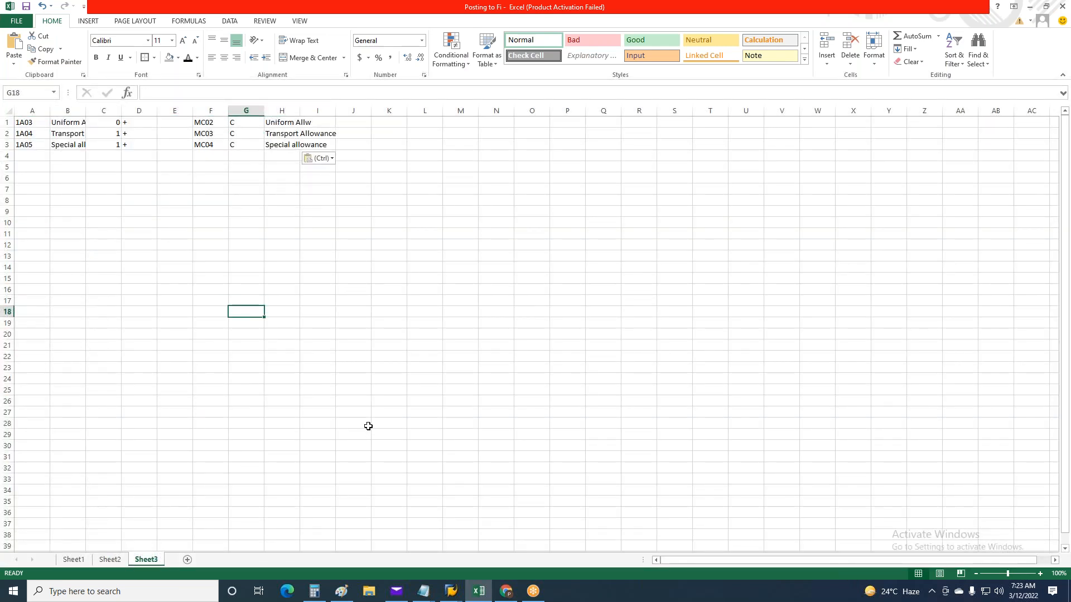
Fit column H on Sheet3 to its contents, and copy Sheet1's rows 1A03 to 2318 from WT Code through RT Sign of WT
double_click(300, 113)
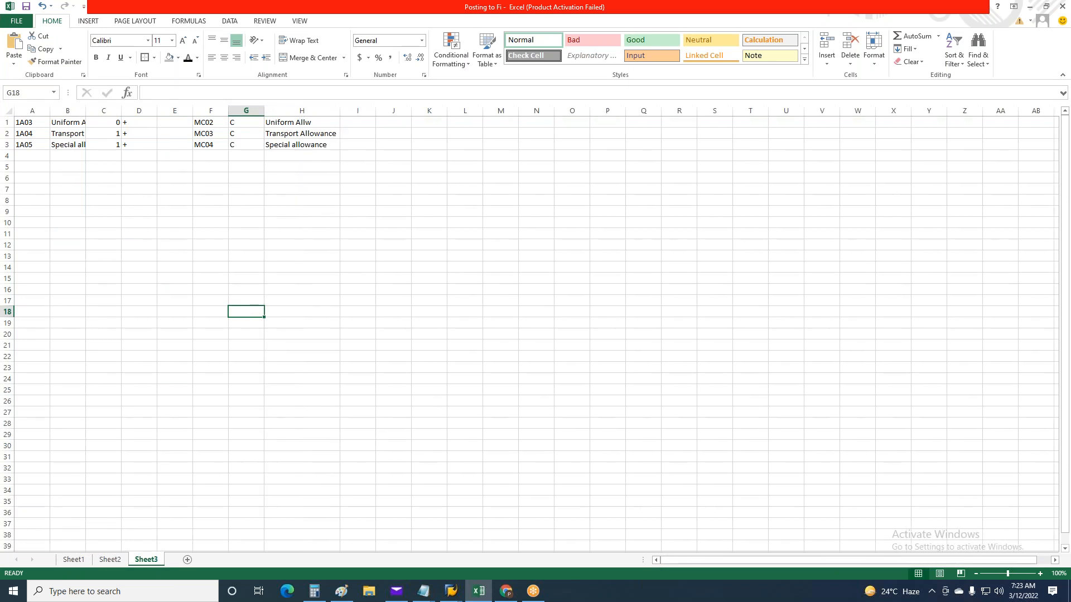
key(alt+Tab)
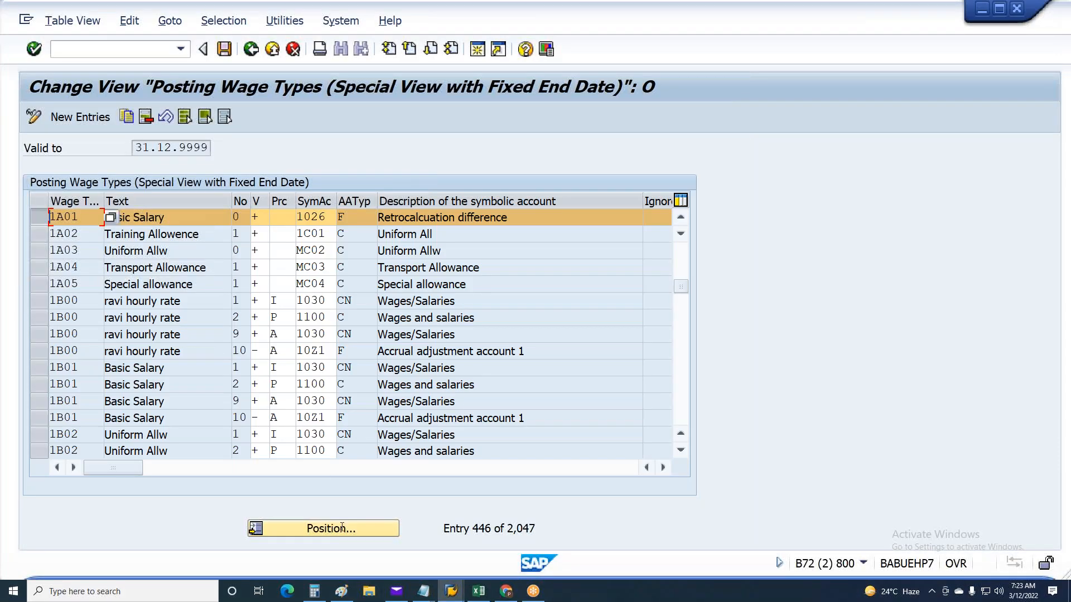
key(alt+Tab)
click(73, 559)
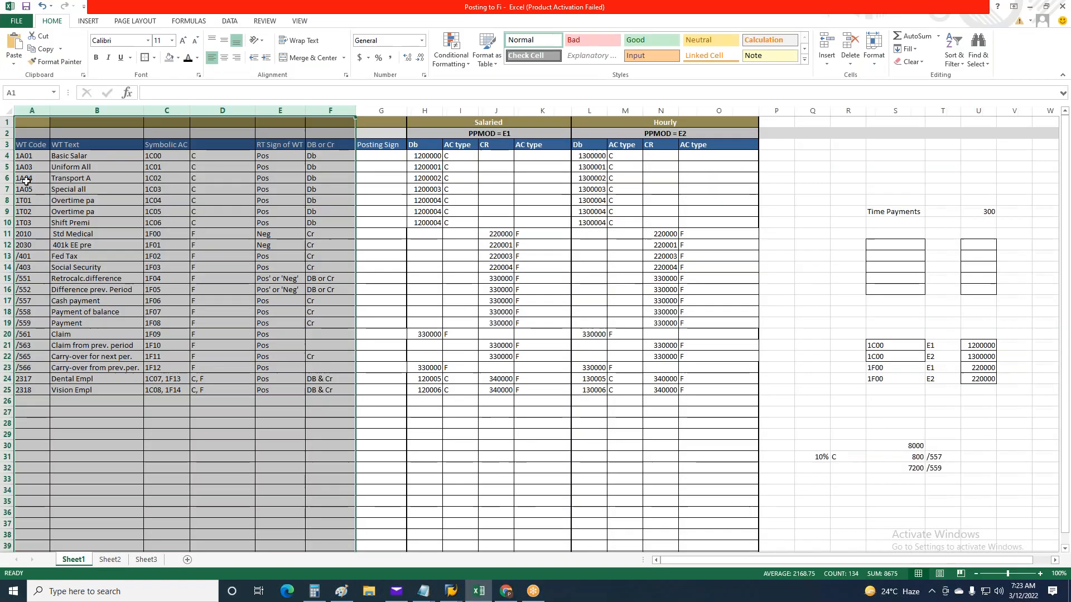
drag(27, 168, 286, 392)
key(ctrl+c)
Paste the copied wage type rows into Sheet3 starting at cell A6
key(alt+Tab)
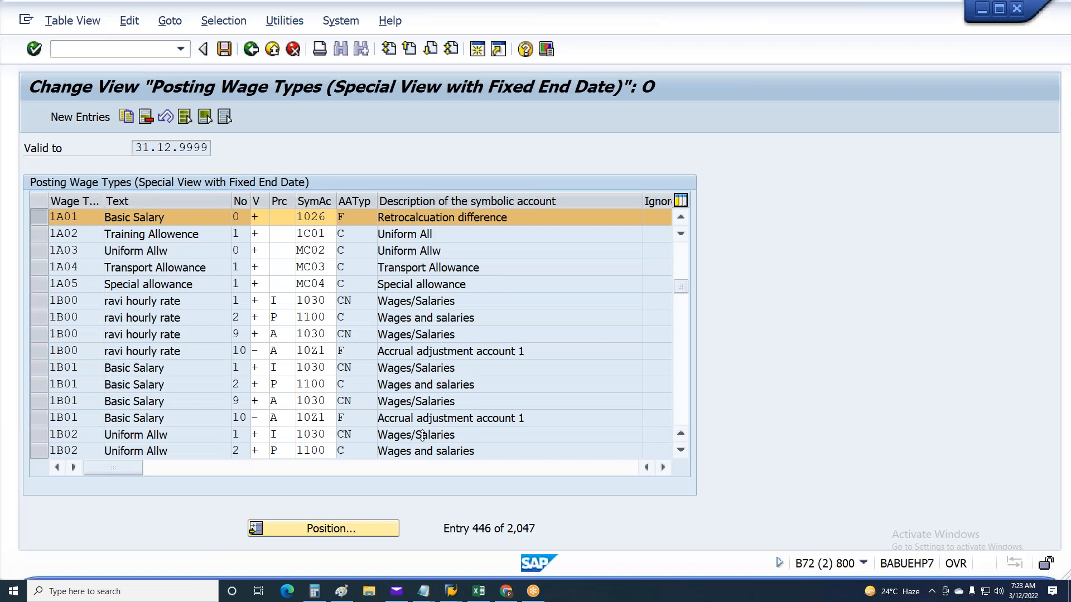
click(482, 588)
click(482, 585)
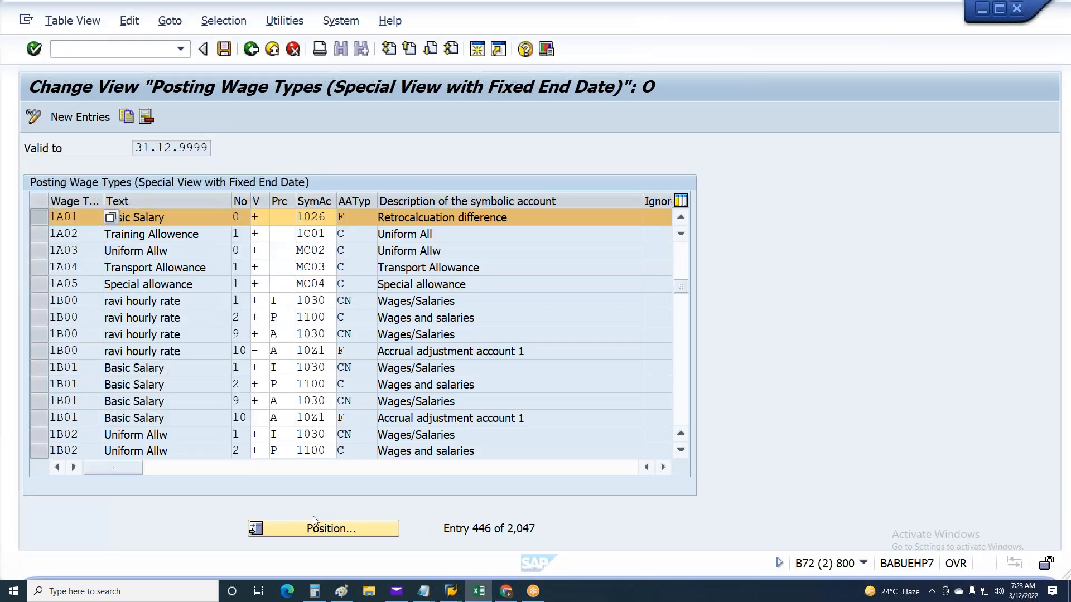
click(482, 585)
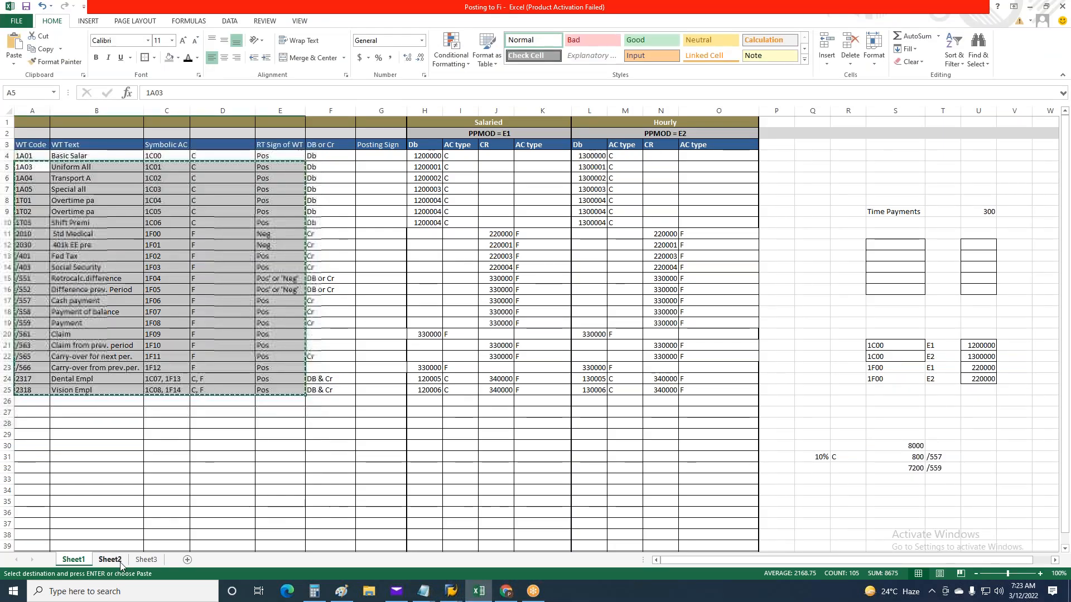
click(148, 560)
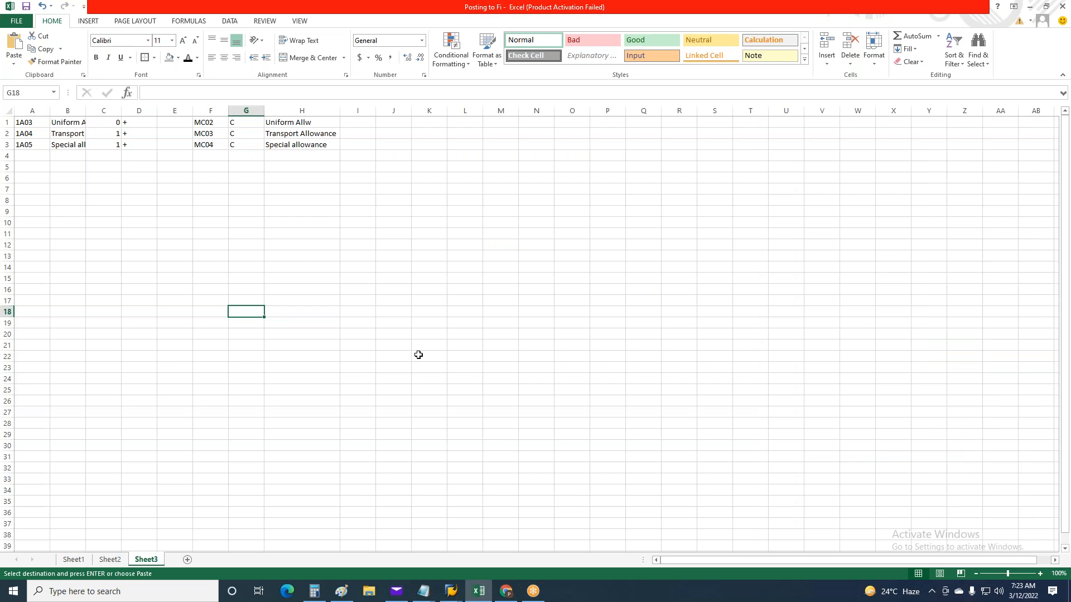
click(24, 177)
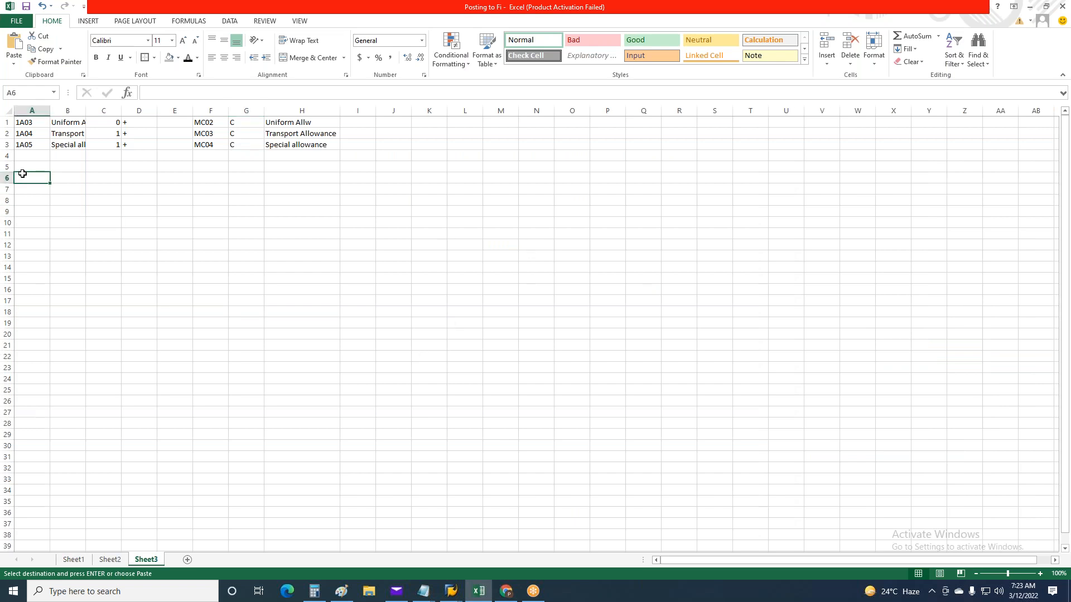
key(ctrl+v)
drag(385, 367, 417, 363)
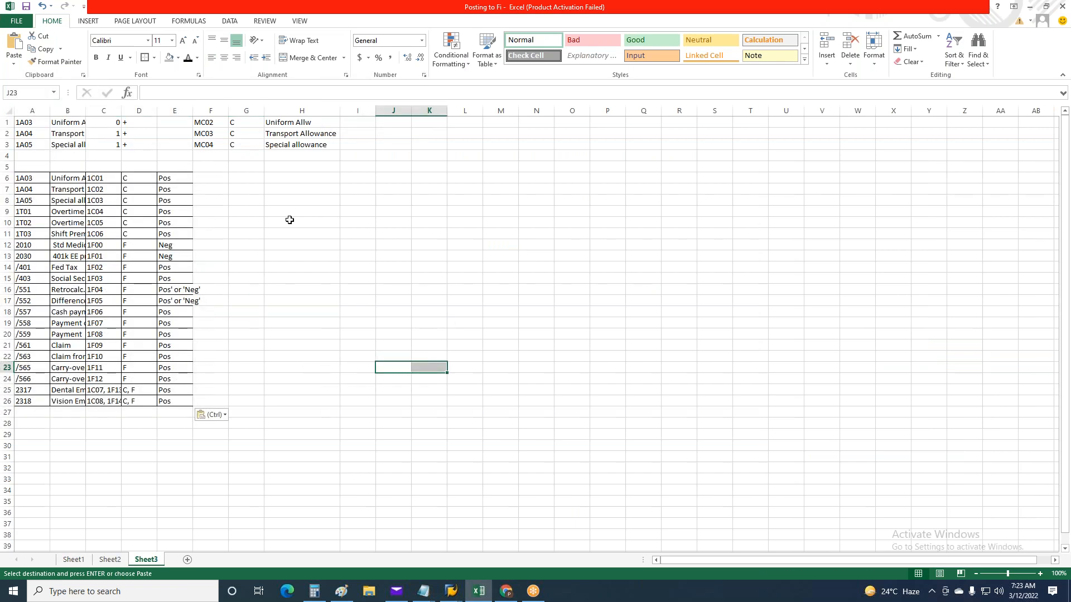
Move the symbolic accounts in rows 6 to 26 from column C to column F, leaving column C empty for those rows
drag(112, 177, 108, 399)
key(ctrl+c)
click(213, 178)
key(ctrl+v)
click(547, 288)
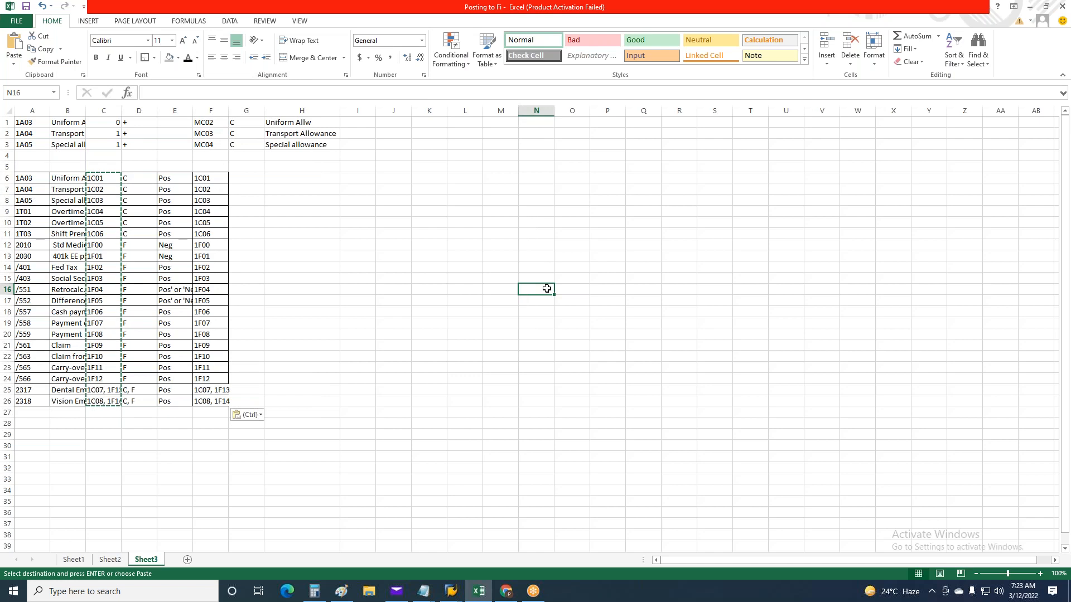
drag(104, 179, 106, 414)
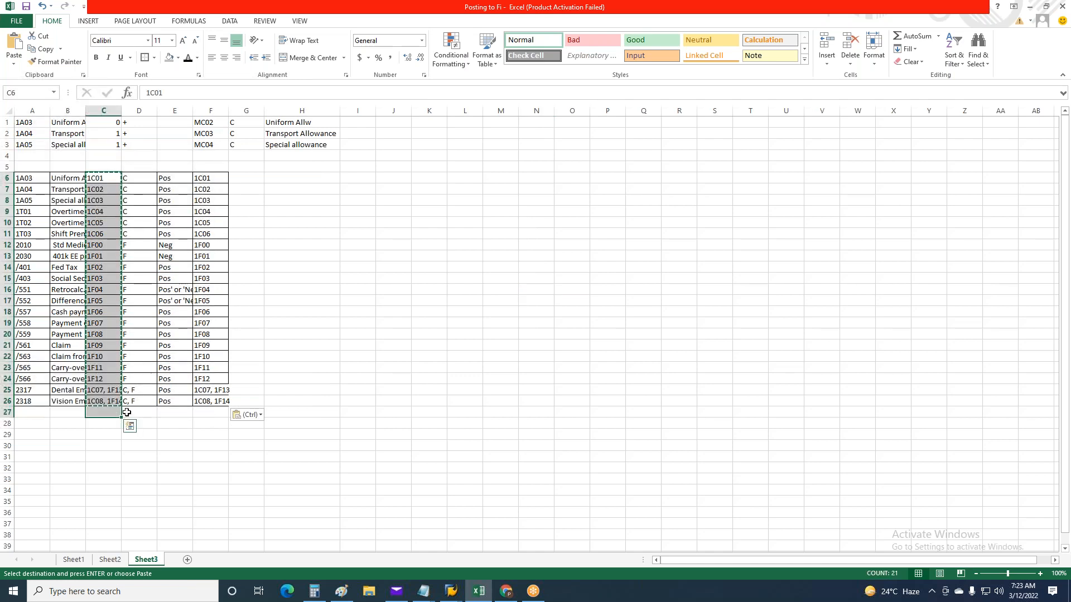
key(Delete)
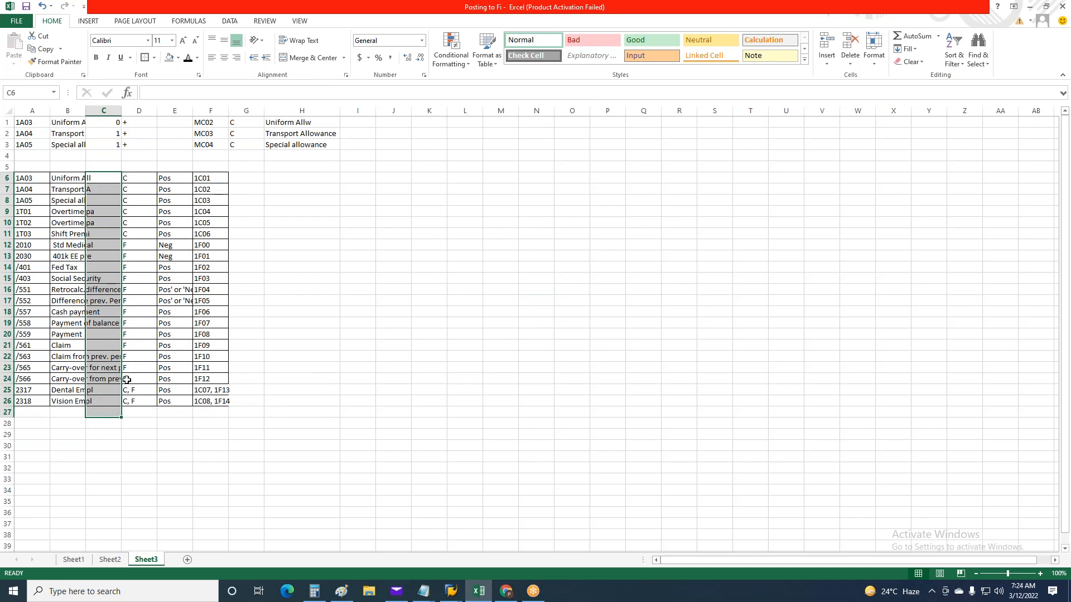
click(607, 368)
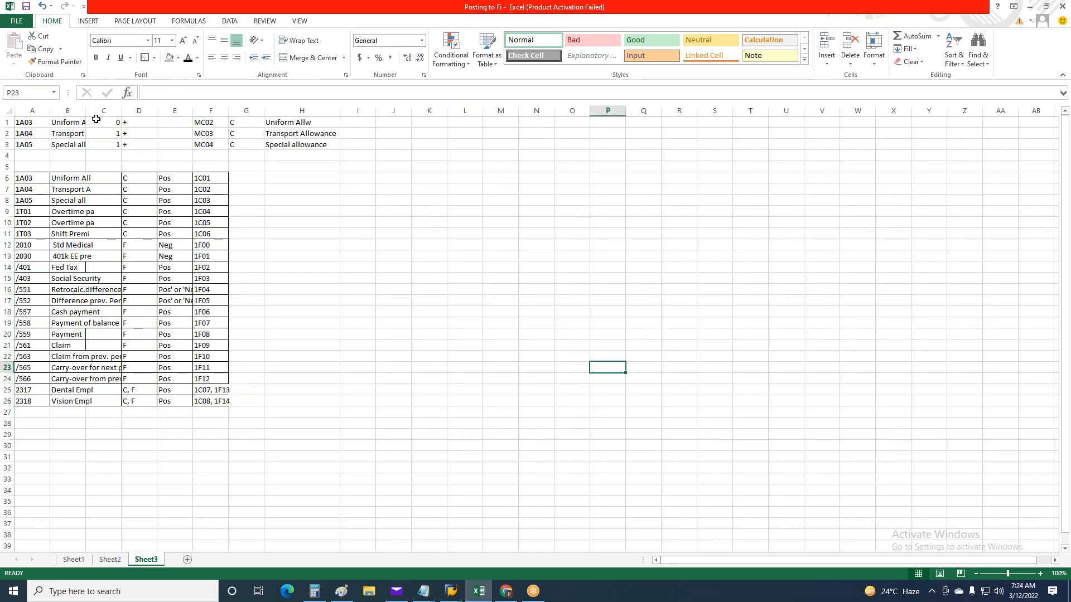
Widen column B to show the full wage type texts and enter 1 in cells C6 and C7
drag(85, 110, 143, 111)
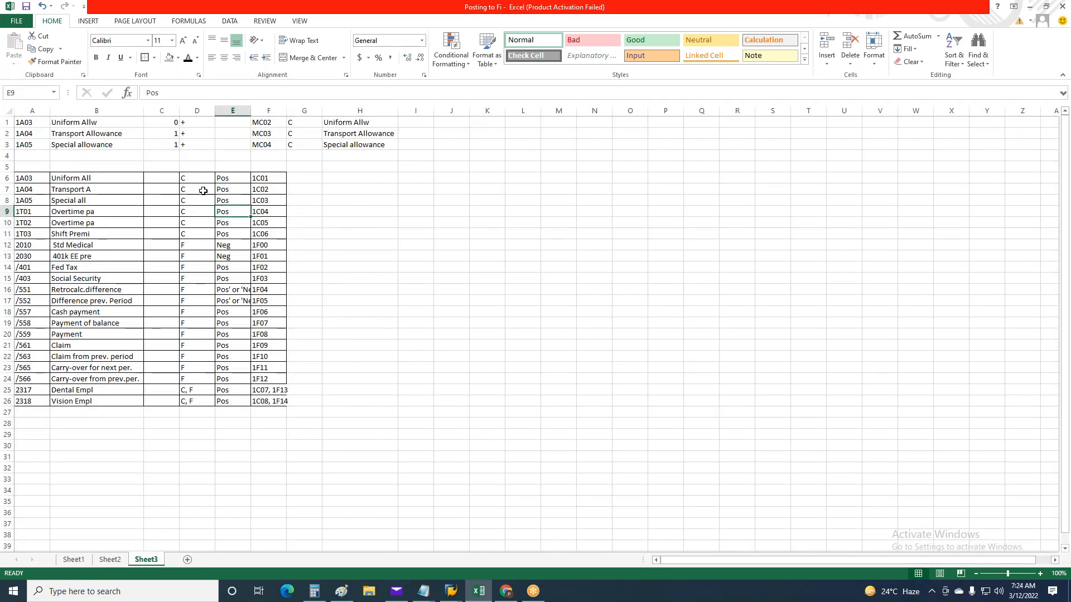
click(172, 178)
text(1)
key(Return)
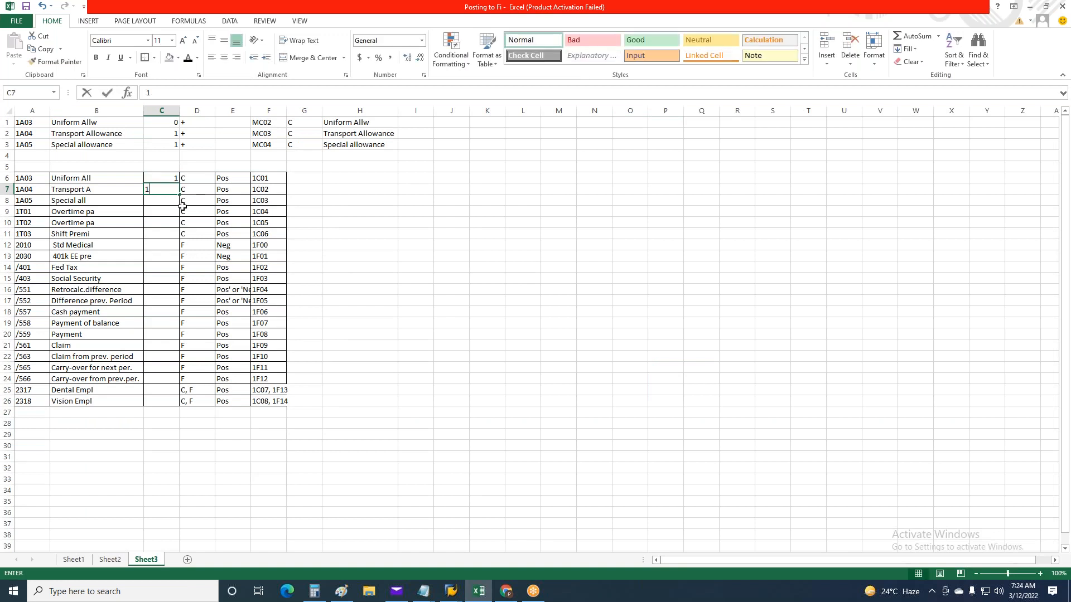
text(1)
click(449, 265)
Try to fill the value 1 down column C through row 26, and undo the fill
drag(164, 177, 178, 405)
click(686, 512)
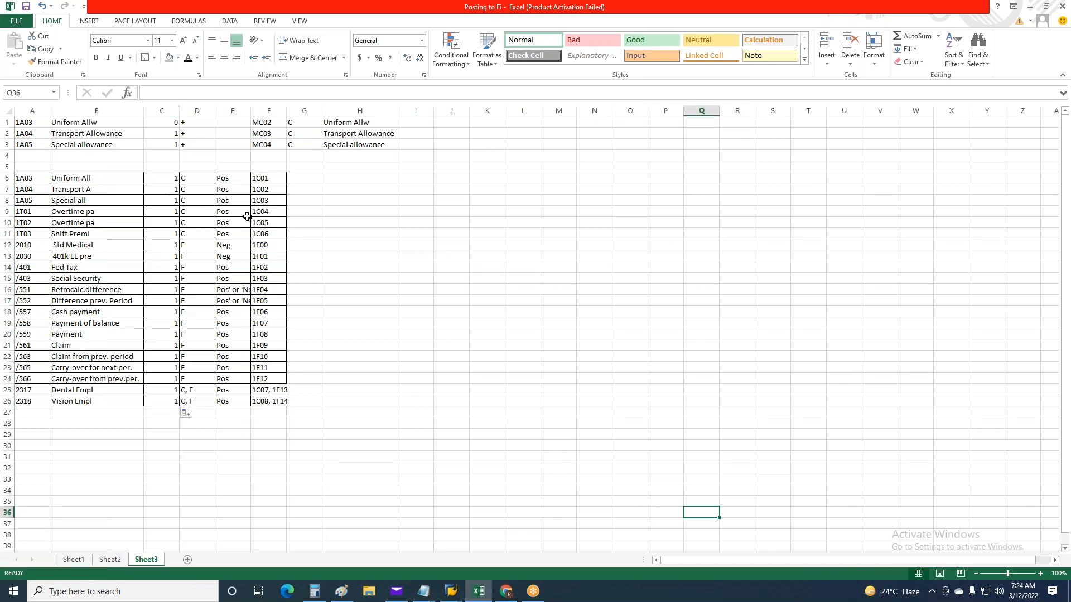
drag(202, 178, 203, 399)
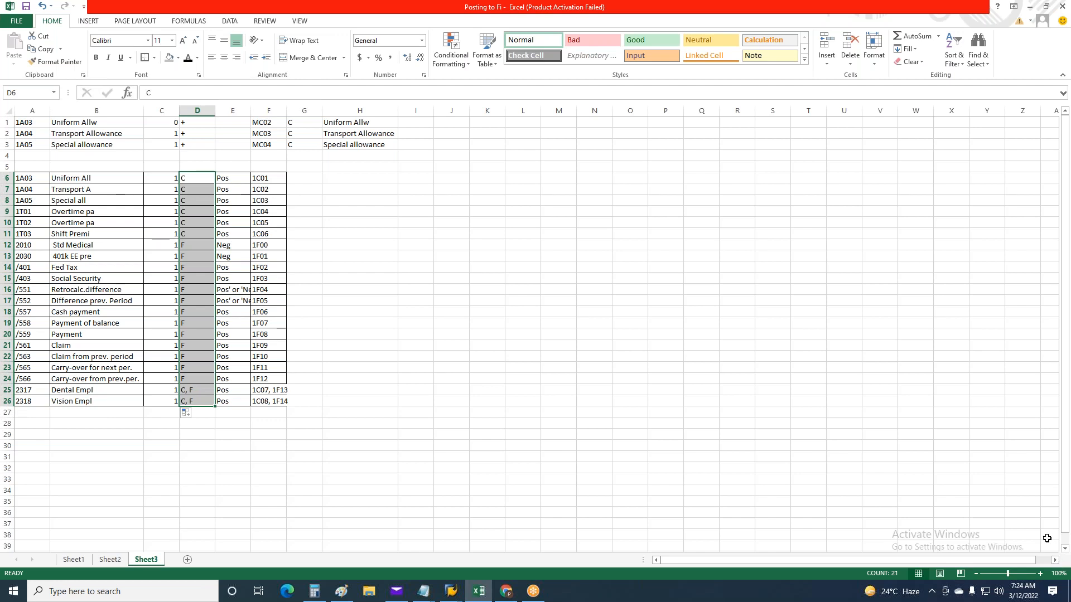
key(ctrl+z)
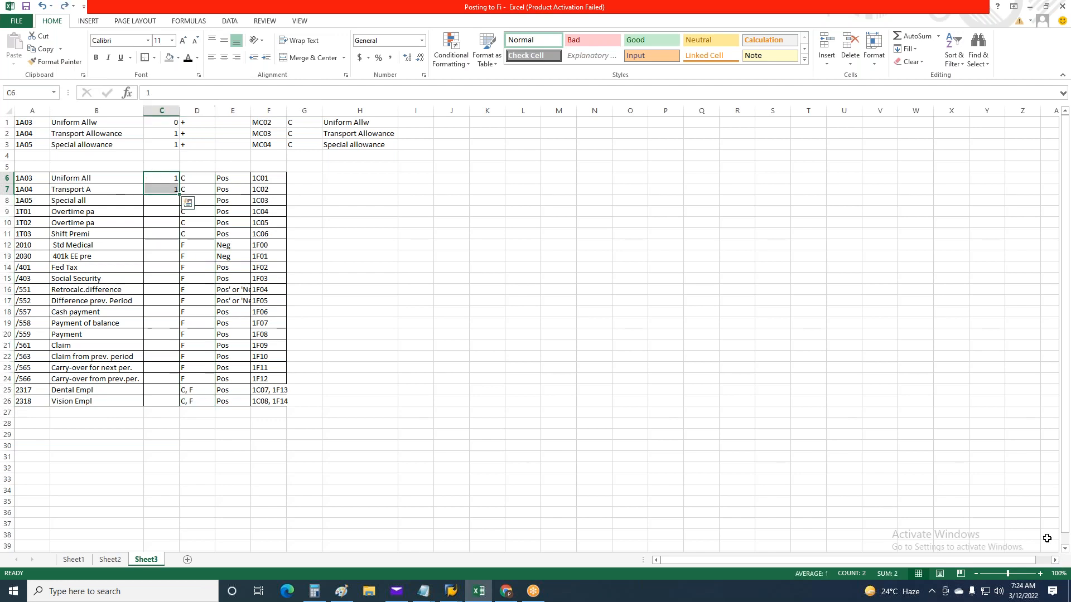
Copy the value 1 from cell C6 into cells C8 to C26
click(189, 205)
click(174, 179)
key(ctrl+c)
drag(166, 201, 149, 393)
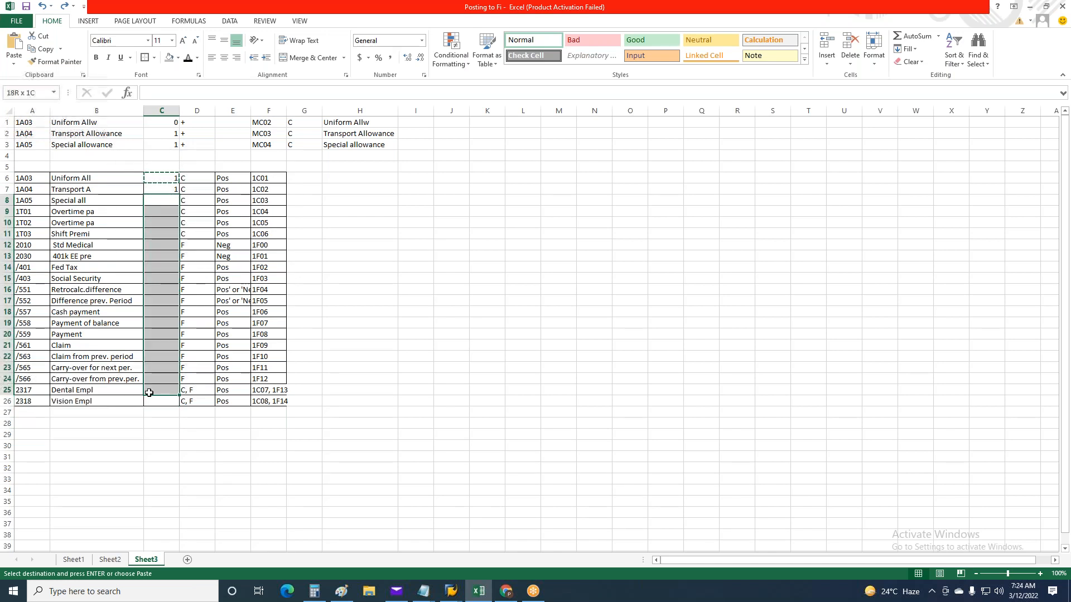
click(149, 390)
click(170, 203)
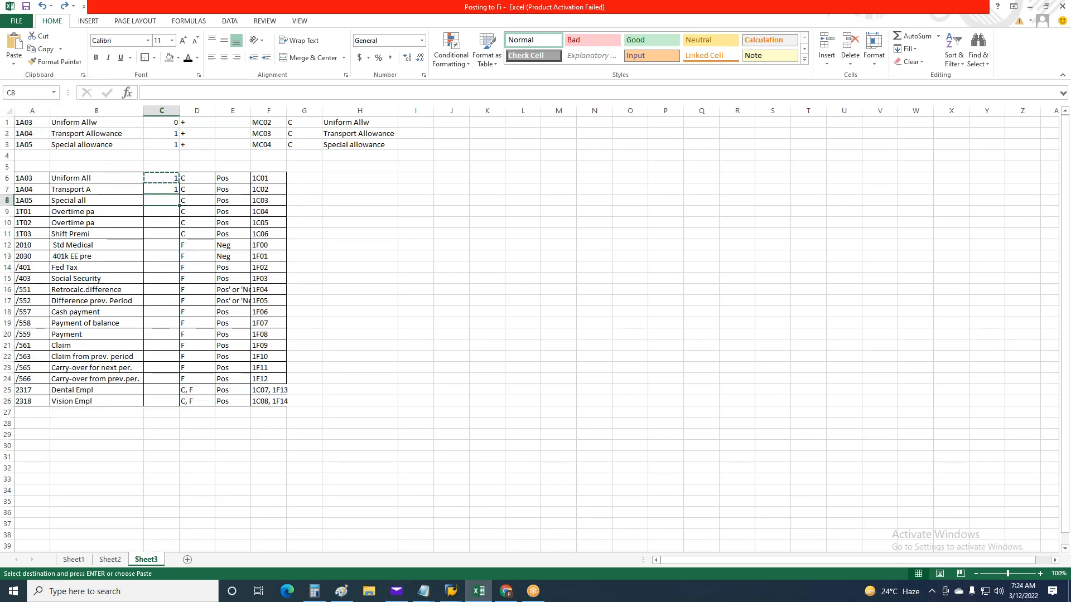
drag(170, 202, 167, 402)
key(ctrl+v)
click(523, 389)
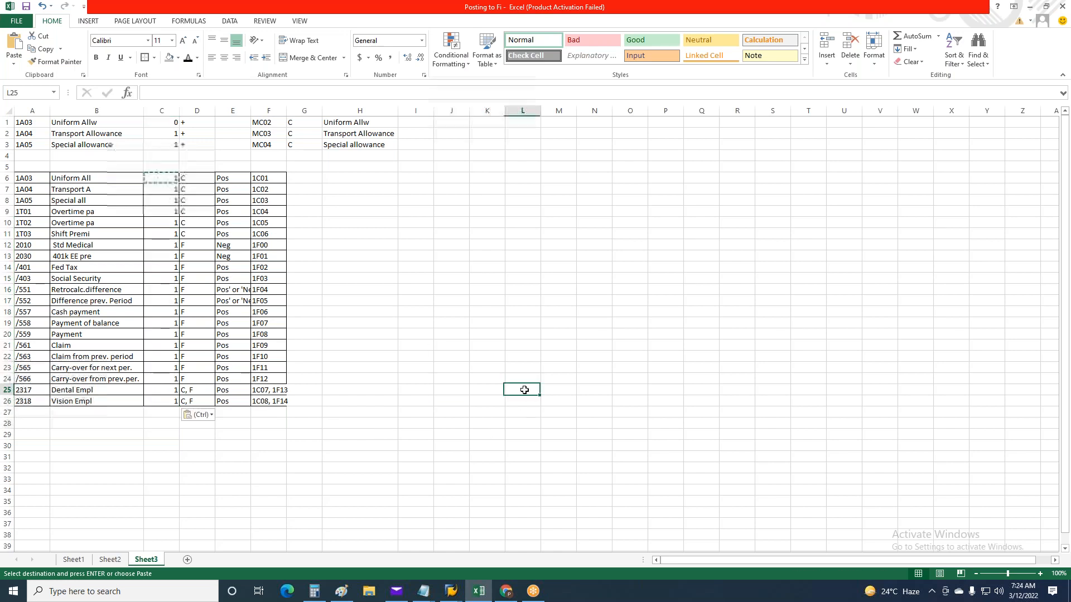
Copy 1F13 from the Dental Empl account cell to F27 and move 1F14 from the Vision Empl account cell to F28
click(256, 394)
double_click(274, 389)
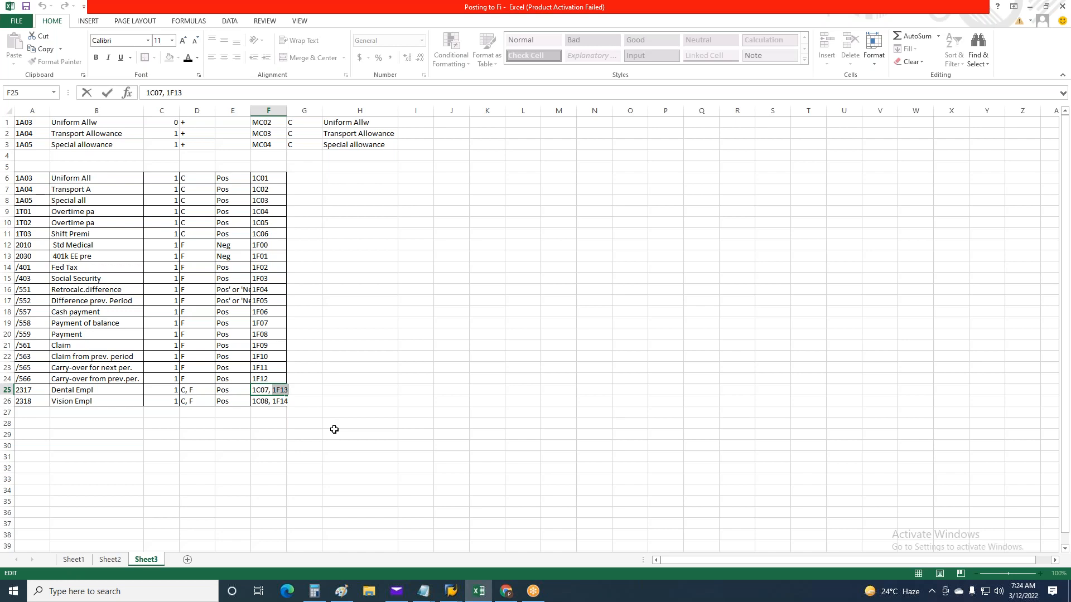
key(ctrl+c)
click(263, 414)
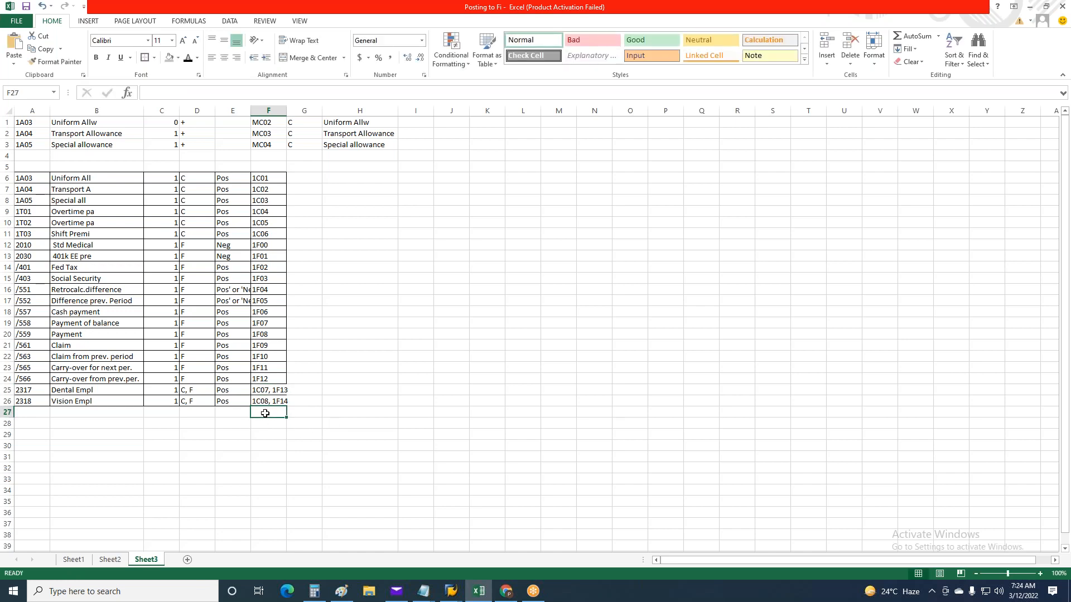
key(ctrl+v)
double_click(272, 402)
drag(291, 402, 291, 401)
key(Delete)
click(260, 427)
key(ctrl+v)
Shorten the Dental Empl symbolic account in F25 to only 1C07
double_click(276, 390)
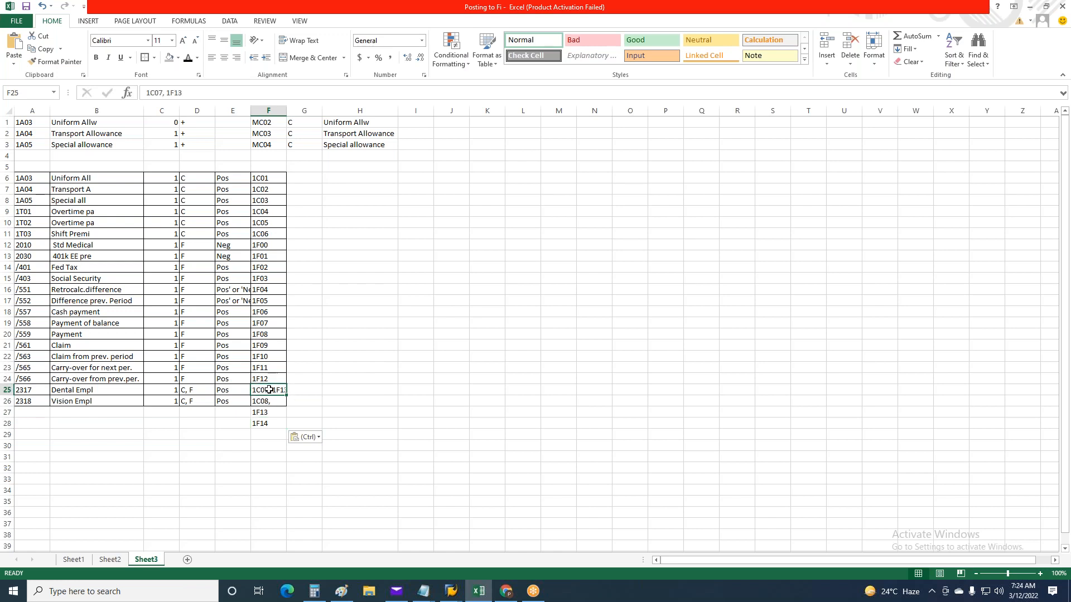
drag(272, 391, 523, 392)
key(Delete)
click(451, 501)
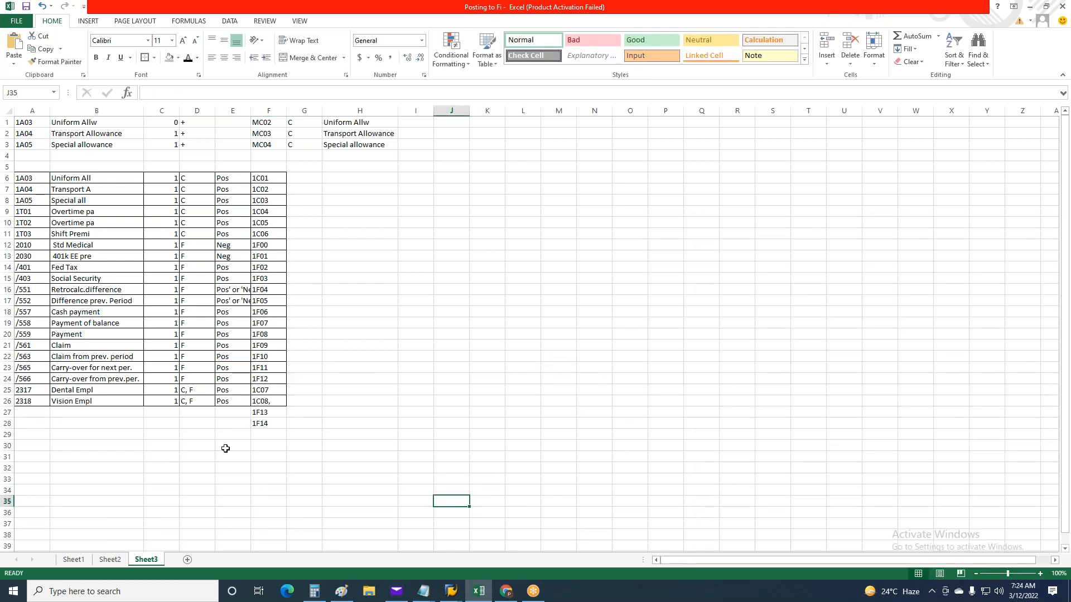
Copy the codes and texts of wage types 2317 and 2318 into A27:B28
drag(21, 391, 105, 402)
key(ctrl+c)
click(23, 412)
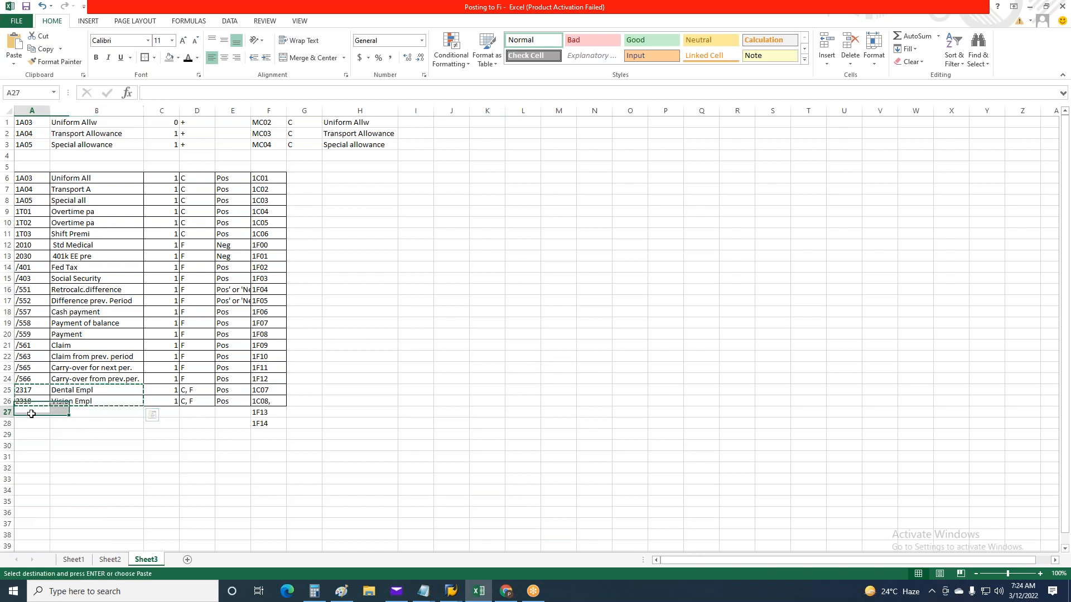
key(ctrl+v)
click(276, 457)
Set the entry number to 2 for the duplicated Dental Empl and Vision Empl rows in C27 and C28
click(175, 414)
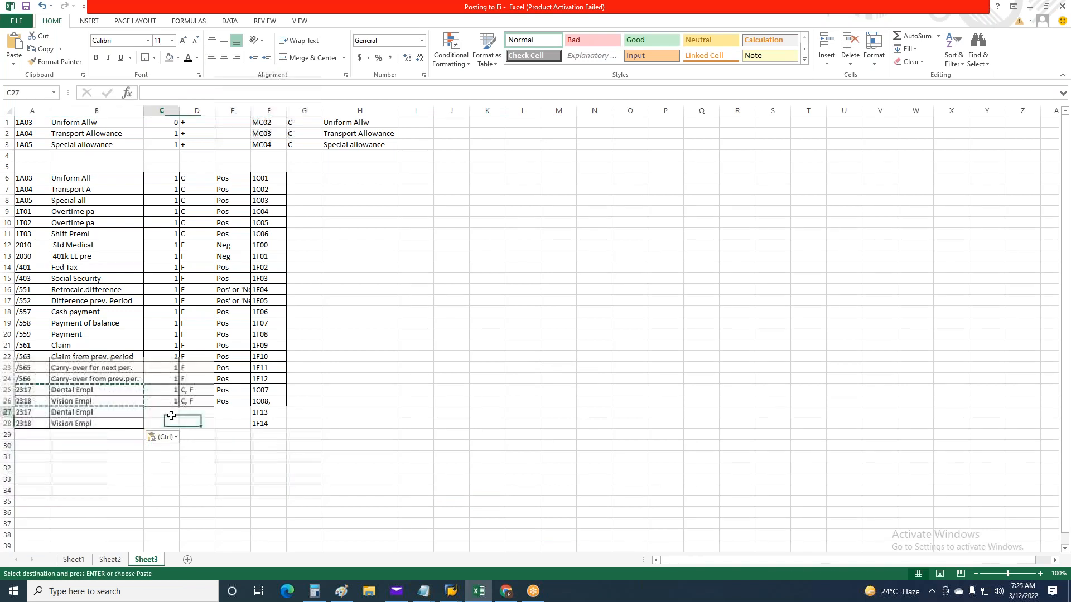
text(1)
key(Return)
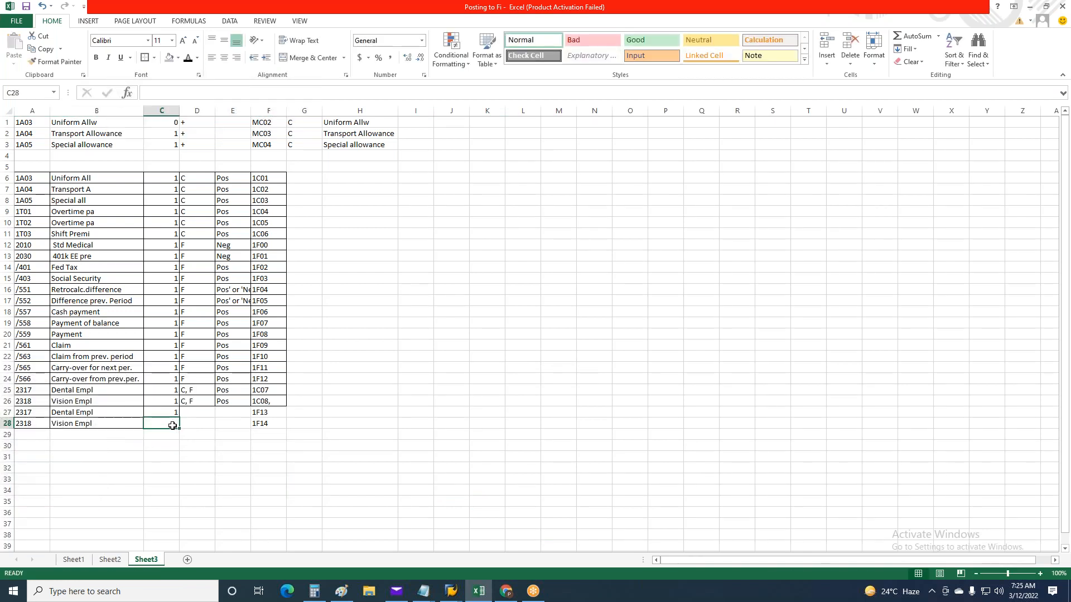
text(2)
drag(398, 460, 397, 464)
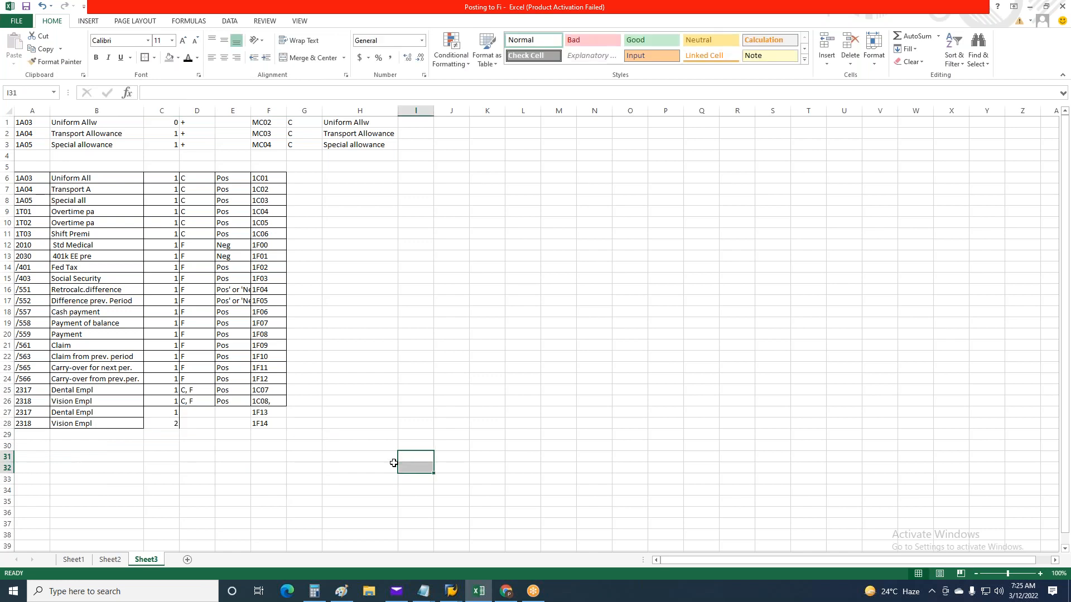
click(168, 390)
click(175, 411)
text(2)
click(485, 434)
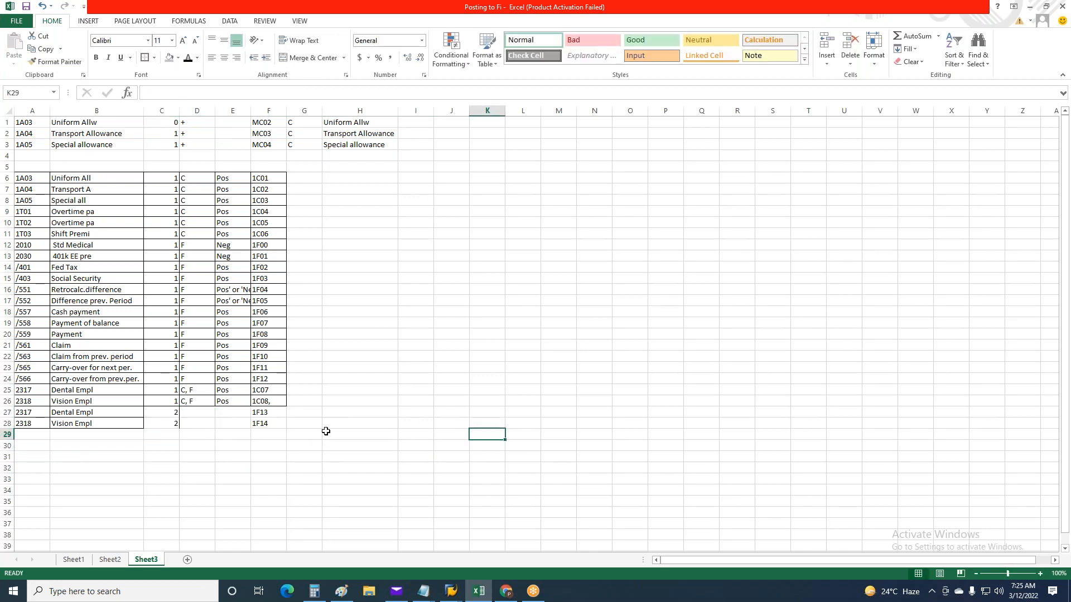
Clear the combined C, F account types of Dental Empl and Vision Empl in D25:D26
double_click(196, 394)
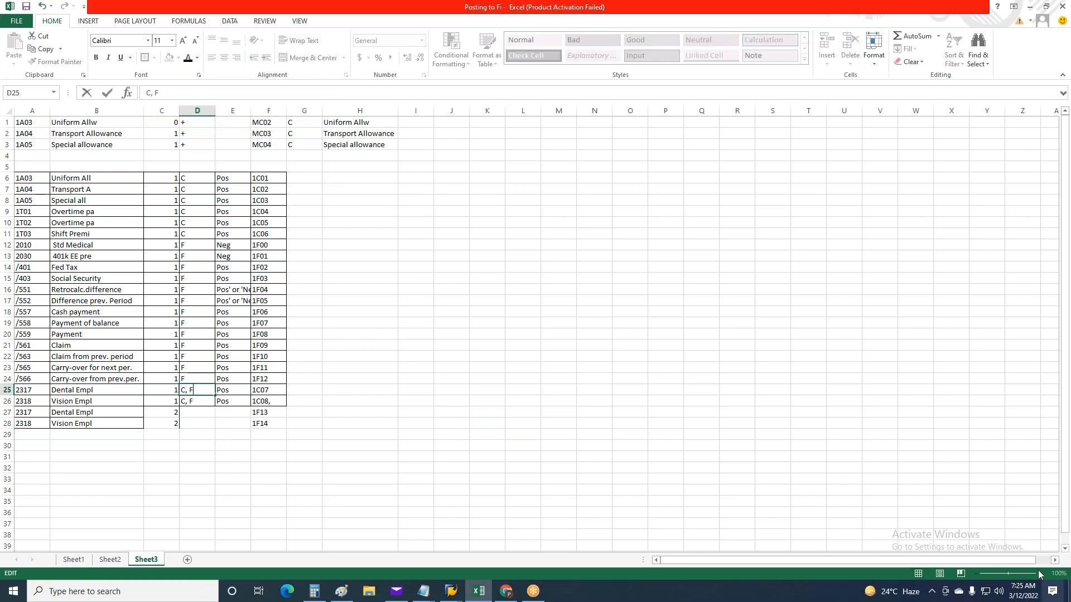
click(508, 389)
drag(208, 387, 203, 401)
key(Delete)
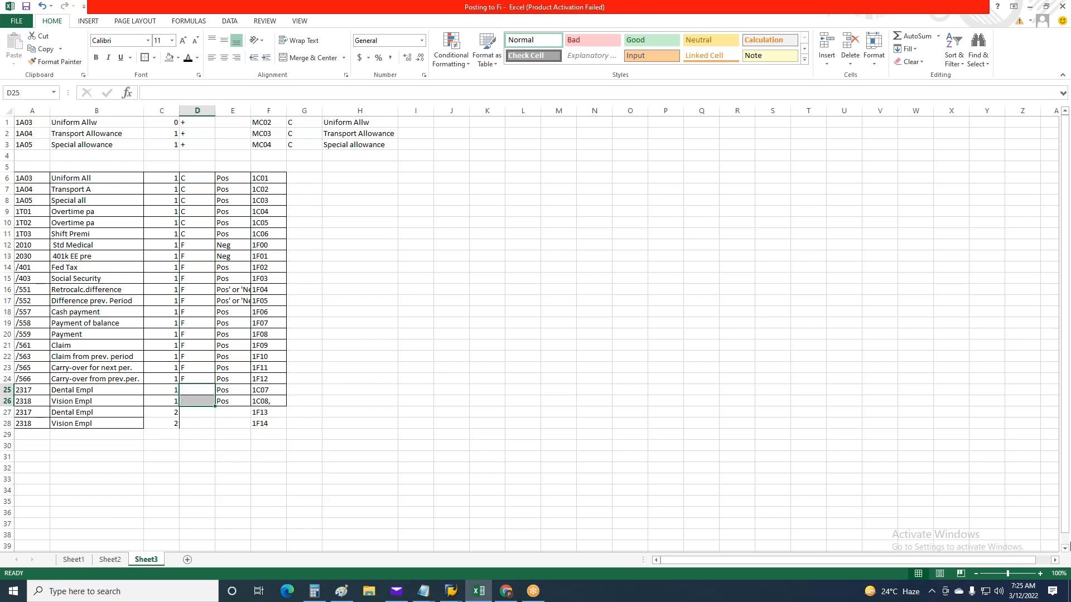
drag(808, 422, 804, 408)
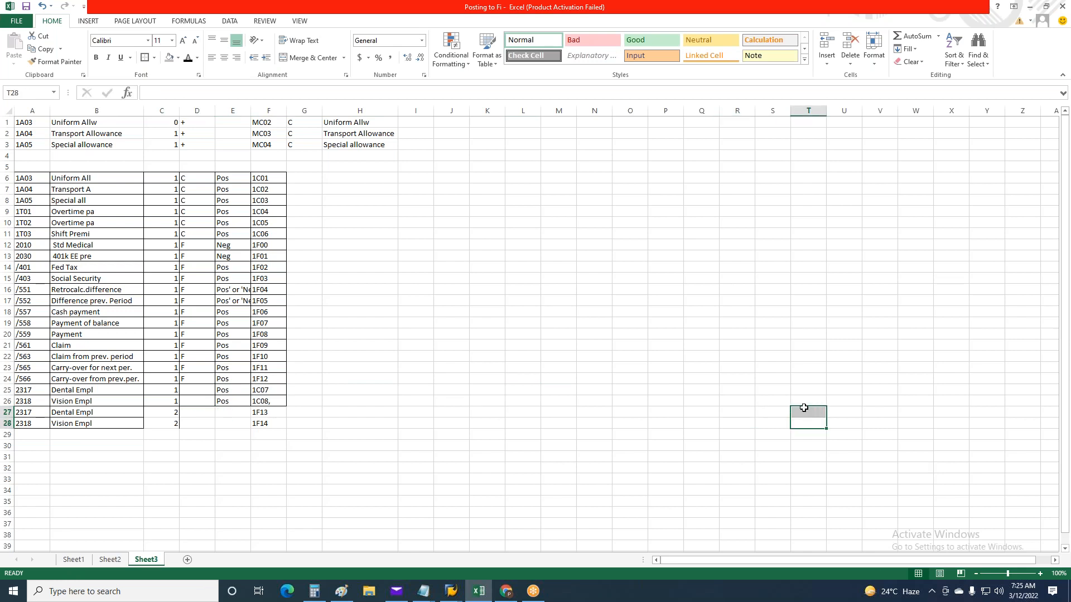
Clear the Pos and Neg sign entries from cells E6 to E26
click(633, 428)
drag(231, 178, 232, 402)
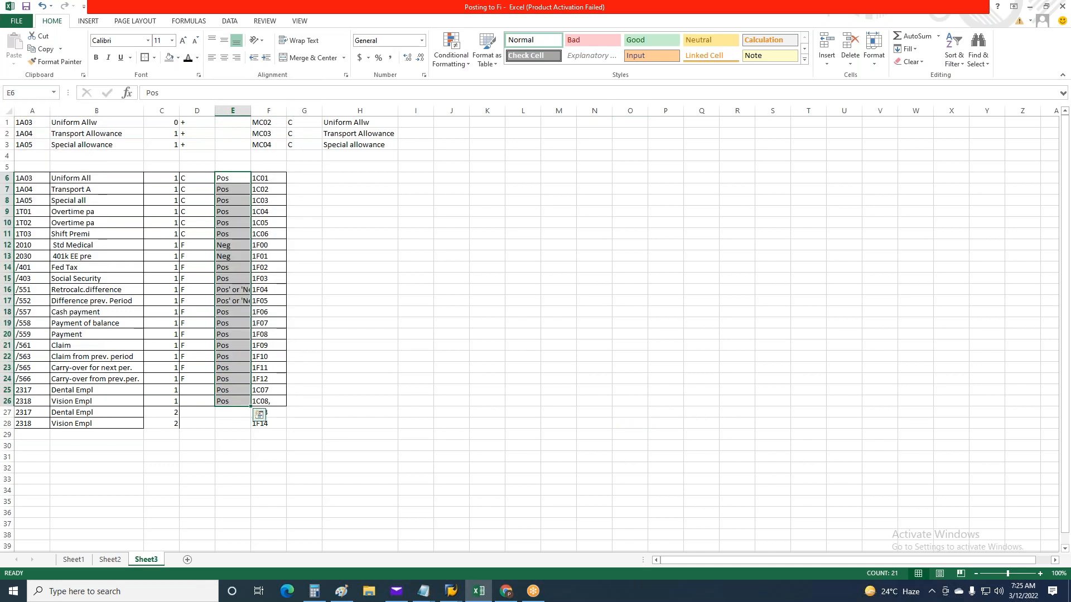
key(Delete)
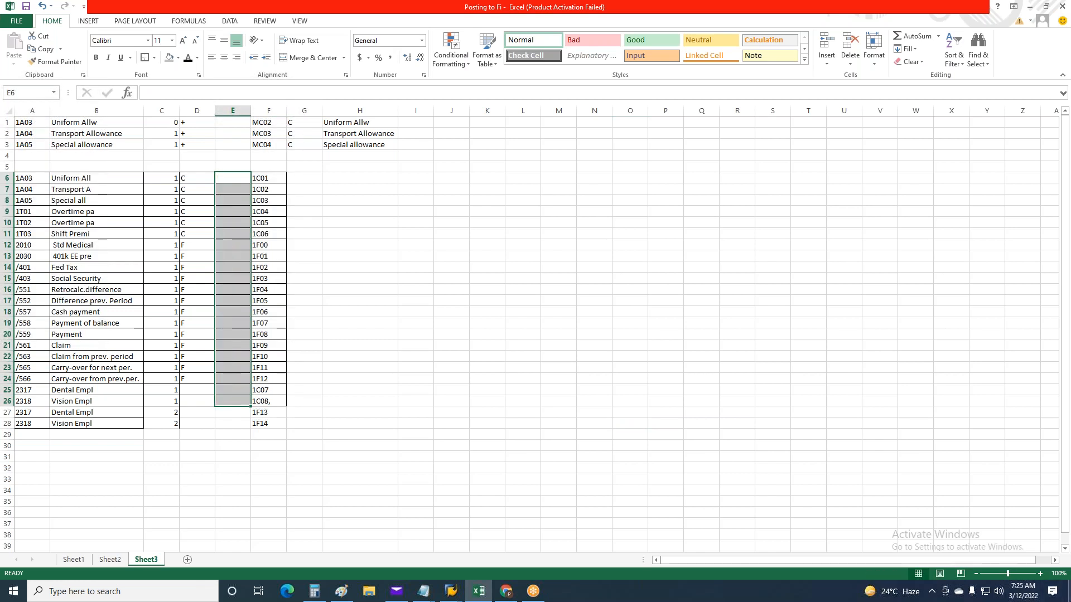
Clear the C and F account type entries from D6:D26 of the wage type table
drag(199, 180, 184, 399)
key(Delete)
click(590, 380)
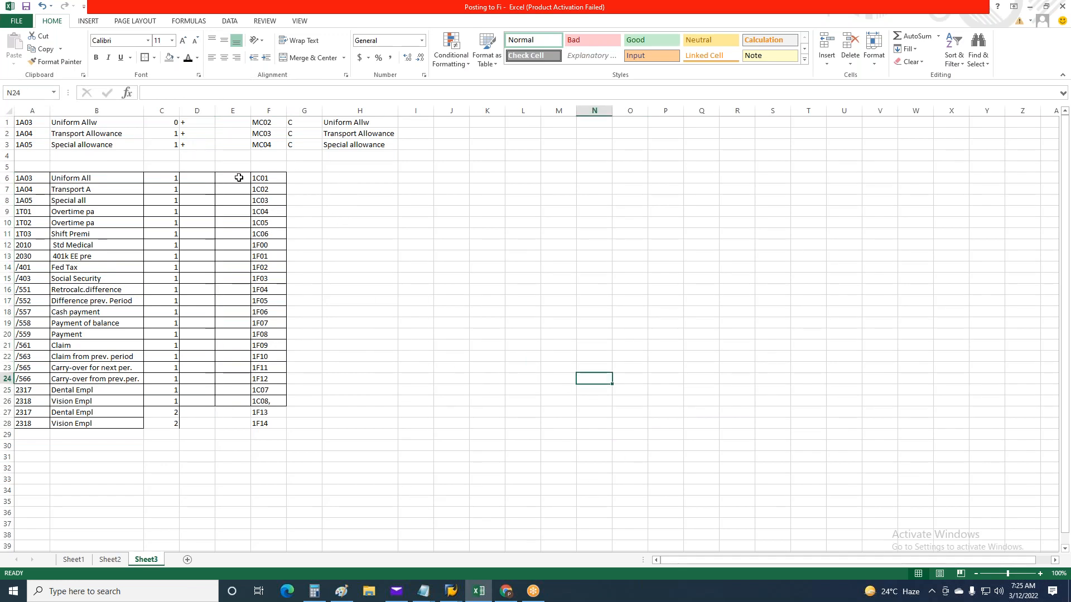
Compare the prepared wage type rows and the sample rows above them with the column layout of SAP's Posting Wage Types view
drag(22, 178, 265, 420)
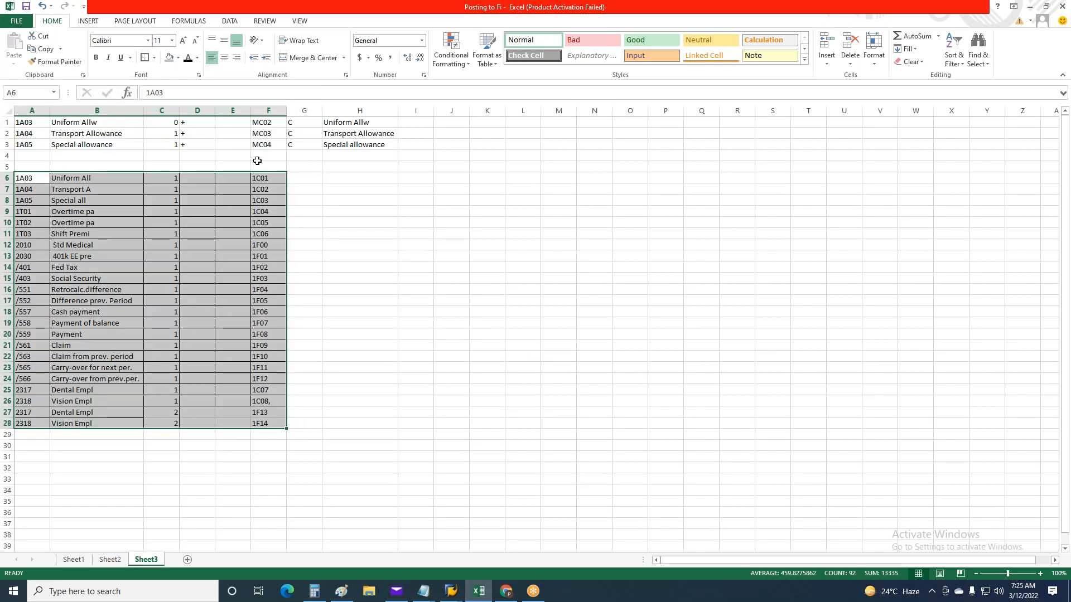
drag(19, 144, 375, 146)
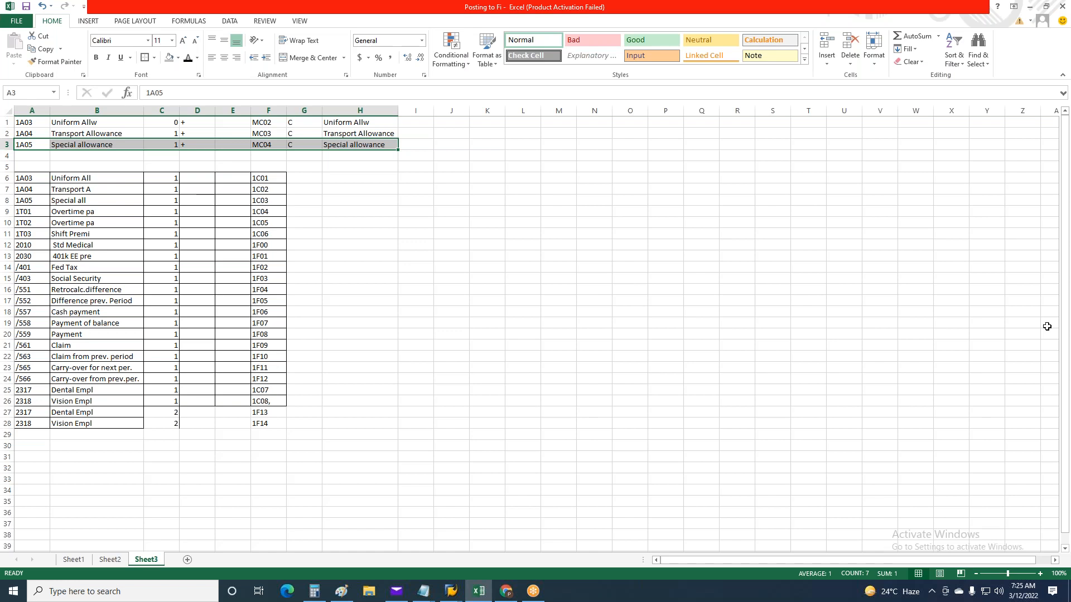
key(alt)
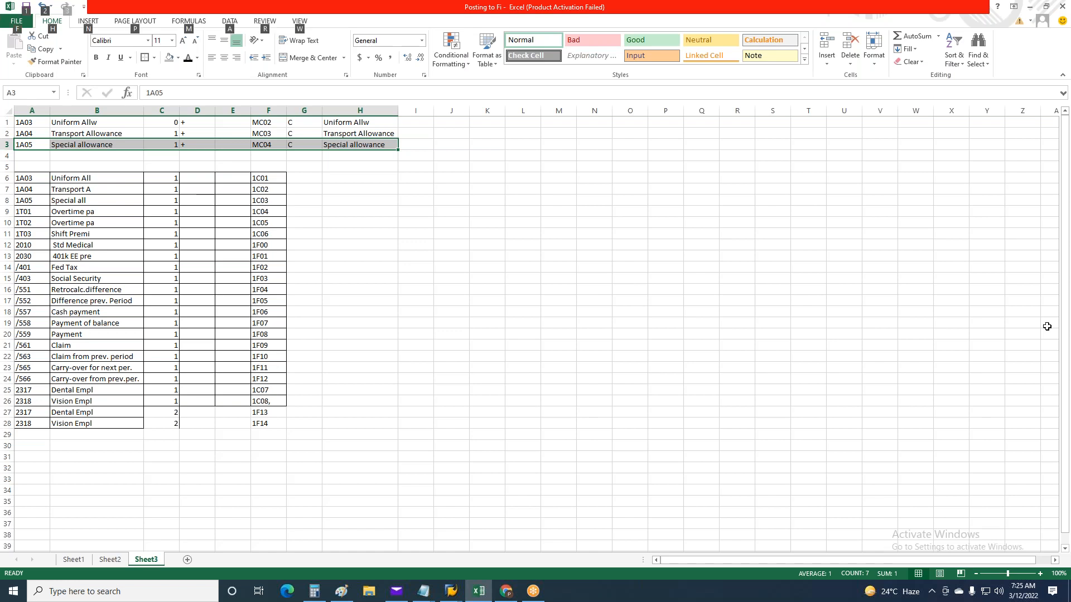
key(alt+Tab)
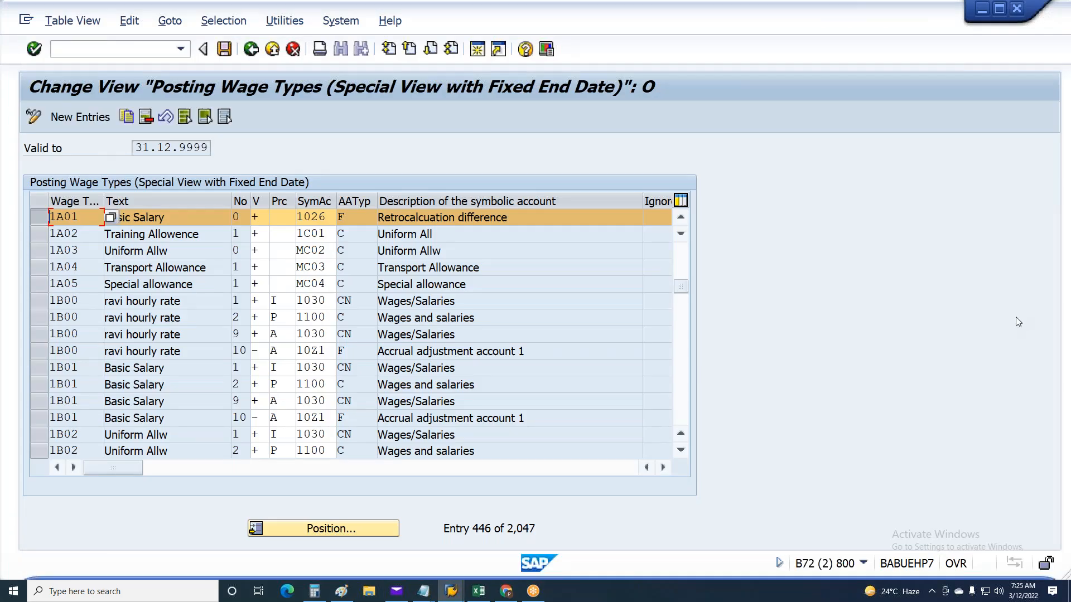
key(alt+Tab)
Copy the RT sign and DB or Cr entries from E5:F25 of Sheet1 into Sheet3 starting at I6
click(73, 560)
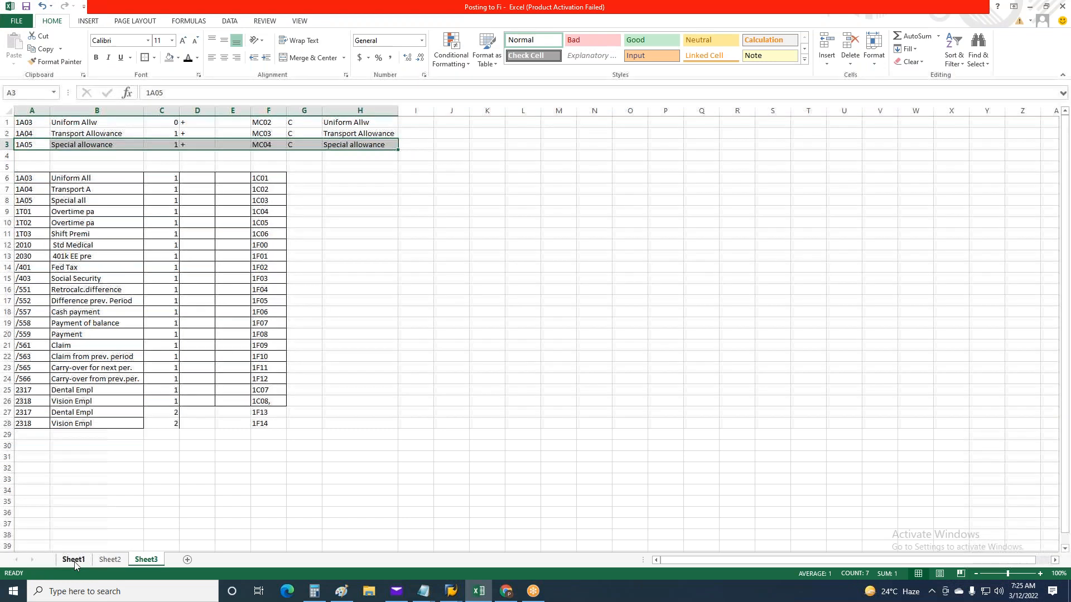
drag(262, 156, 329, 390)
key(ctrl+c)
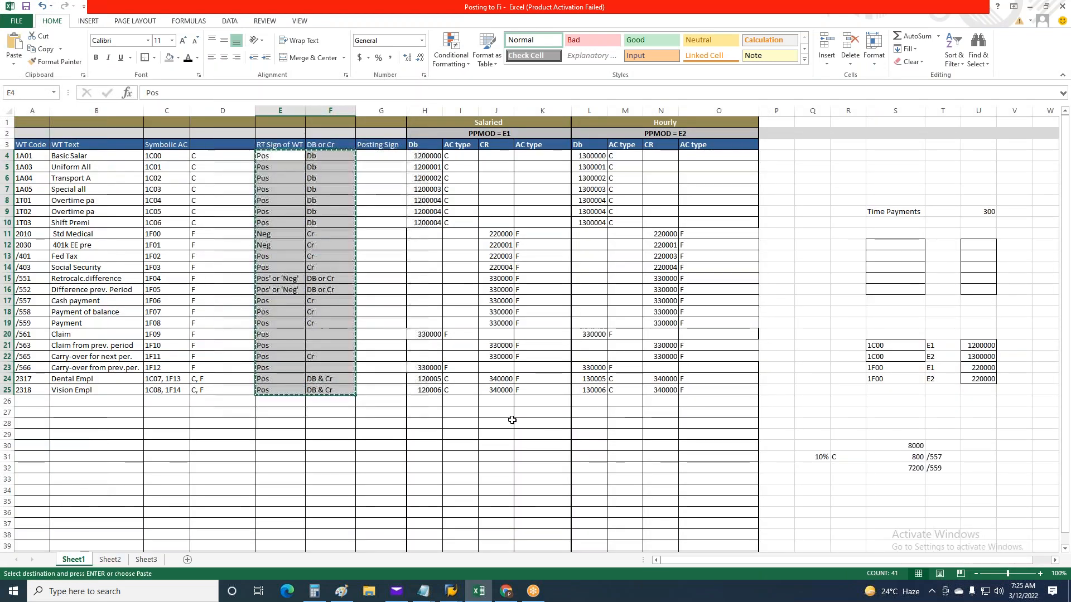
key(alt)
click(270, 192)
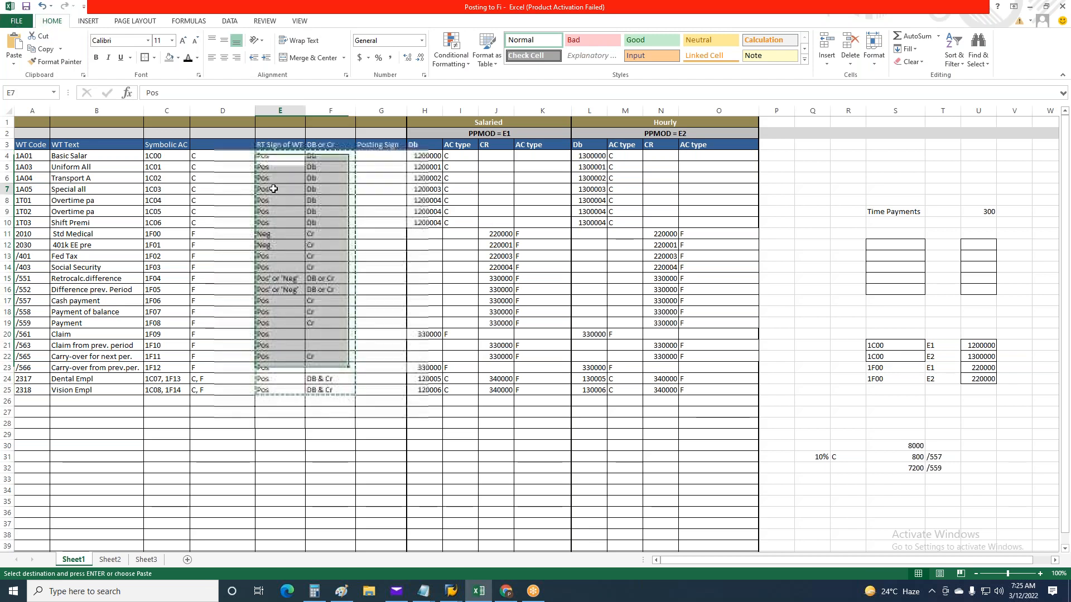
click(267, 165)
drag(268, 167, 344, 382)
drag(271, 162, 344, 390)
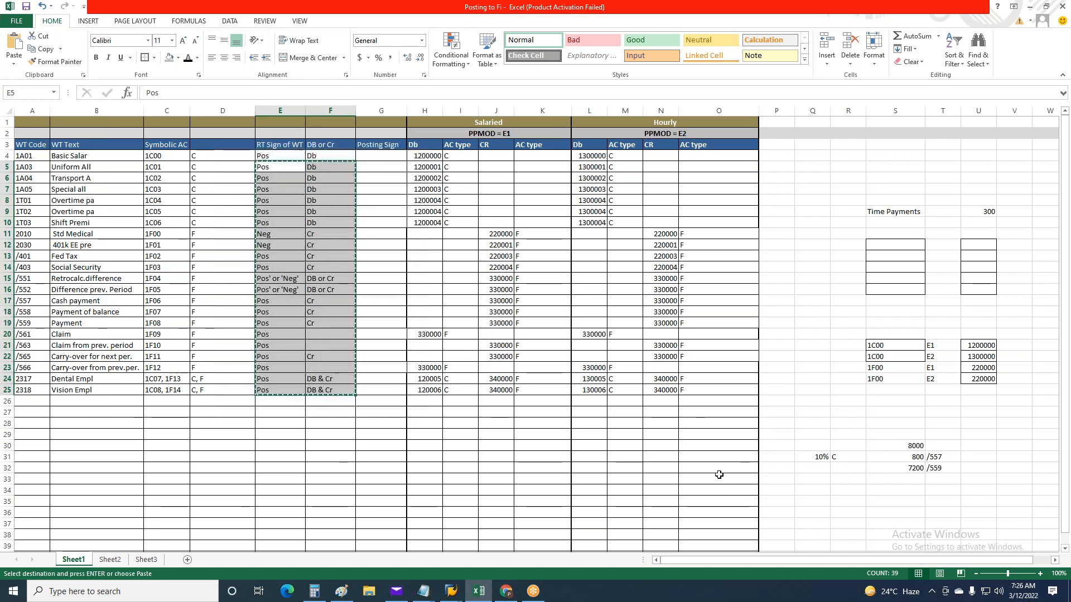
key(alt+Tab)
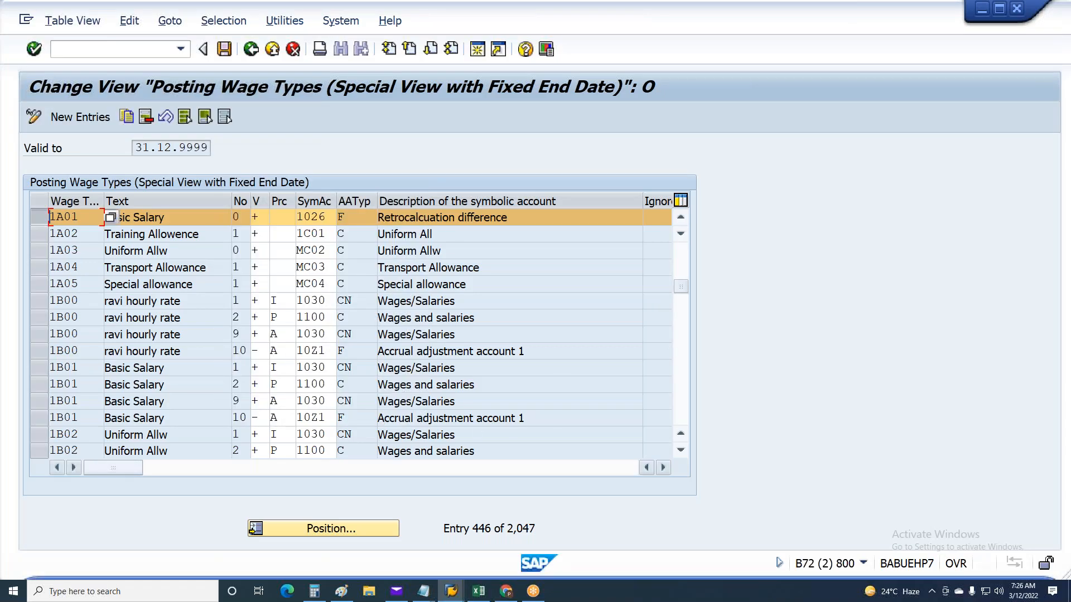
key(alt+Tab)
click(156, 560)
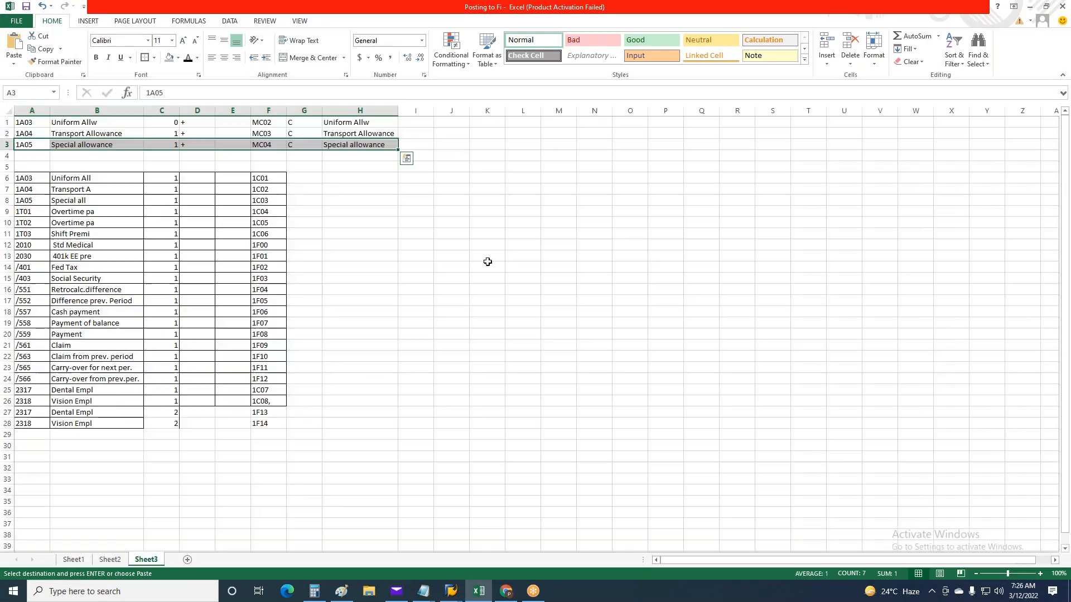
click(415, 180)
key(ctrl+v)
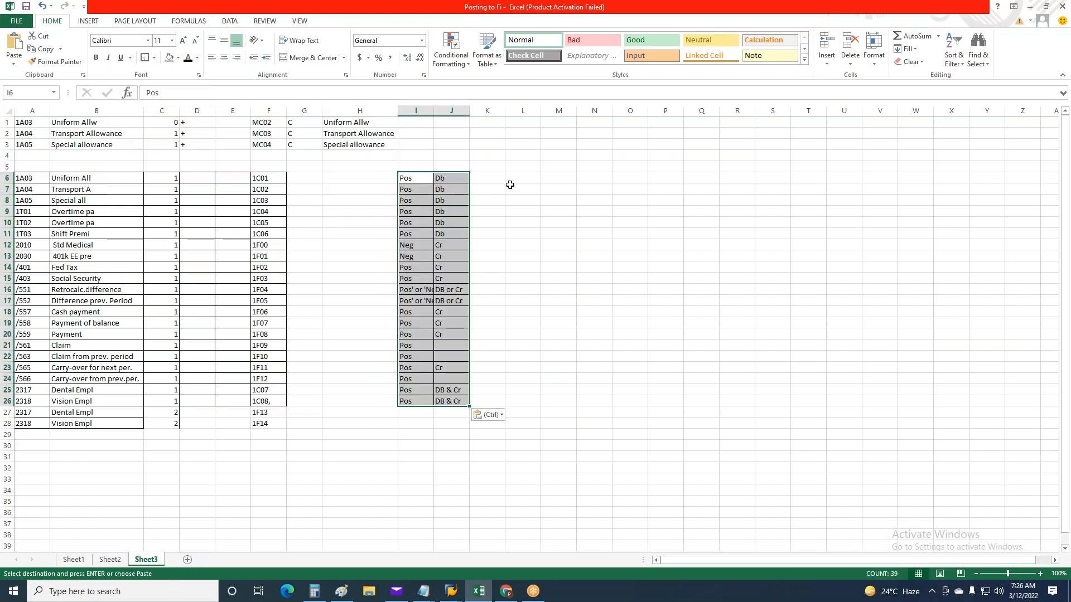
Enter a + posting sign in K6 for the Pos/Db row of Uniform All
click(503, 180)
click(410, 175)
click(454, 177)
click(490, 177)
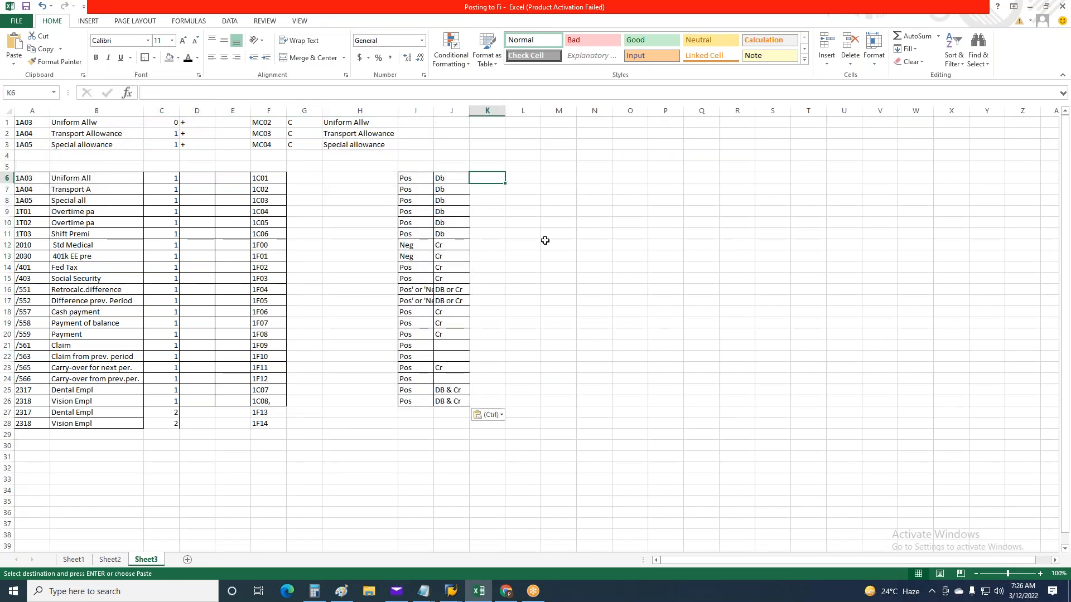
text(+)
key(ctrl+Return)
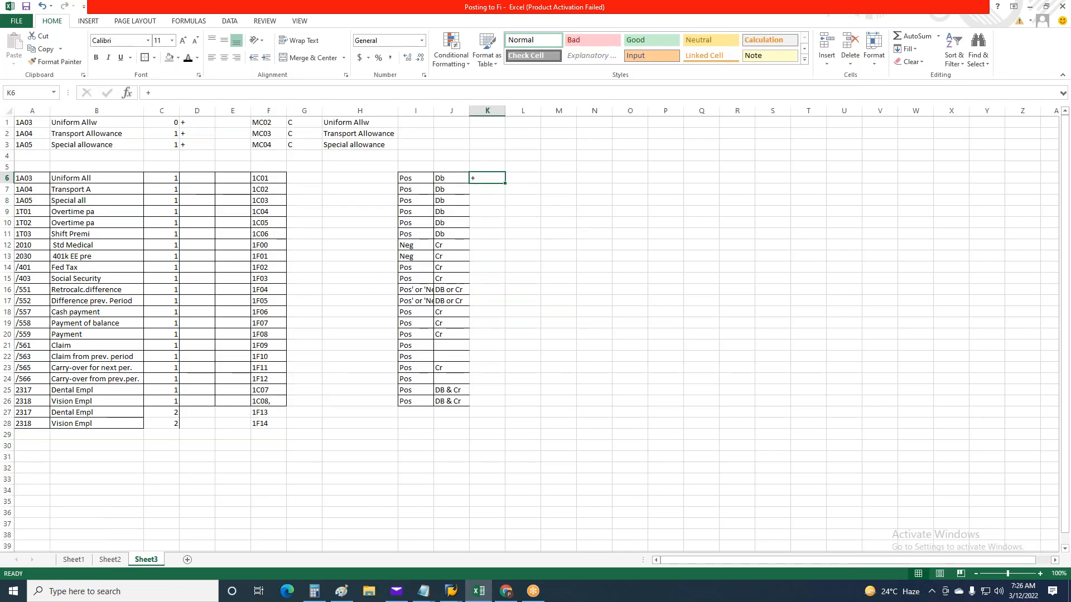
Copy the + sign from K6 into K7:K11 for the remaining Pos/Db wage types
click(424, 244)
click(464, 248)
click(491, 244)
click(490, 182)
key(ctrl+c)
drag(501, 191, 500, 235)
key(ctrl+v)
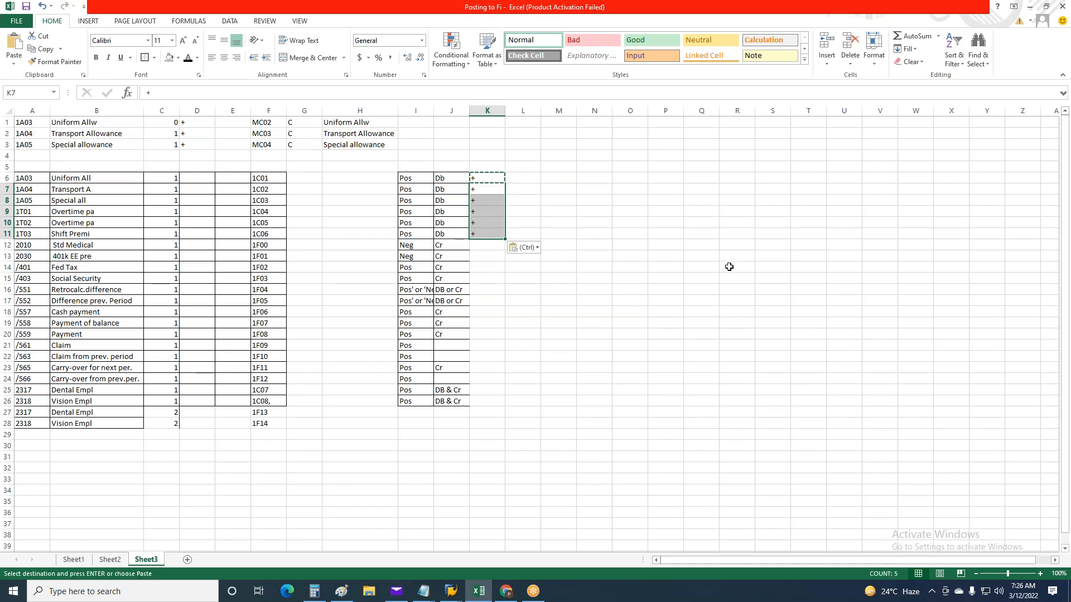
key(Escape)
Switch to SAP and review the descriptions of the possible plus/minus posting signs for the Basic Salary row, leaving its sign as is
key(alt+Tab)
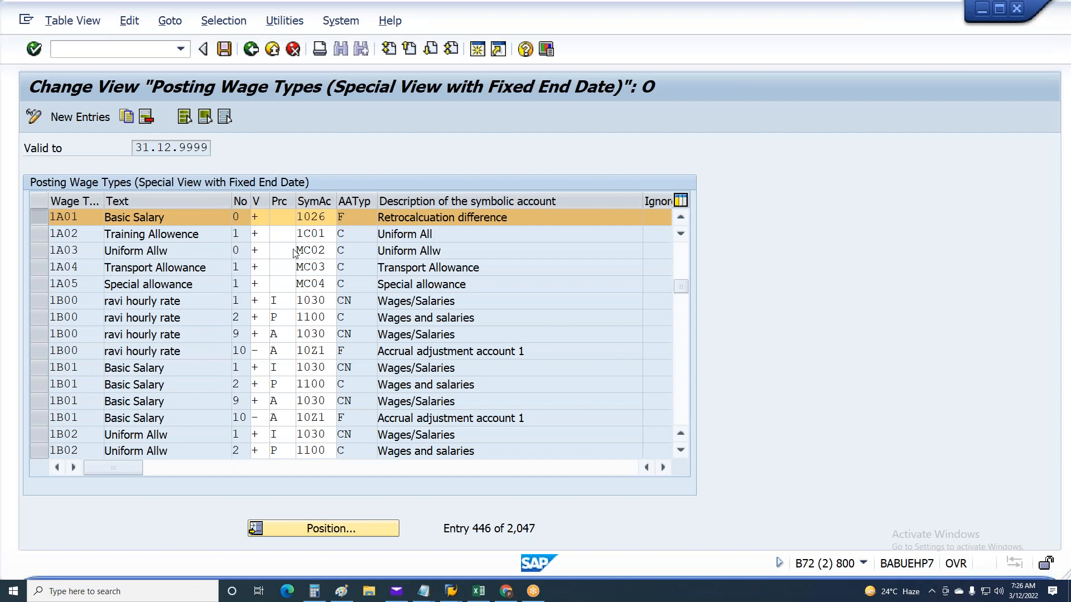
click(258, 217)
click(276, 217)
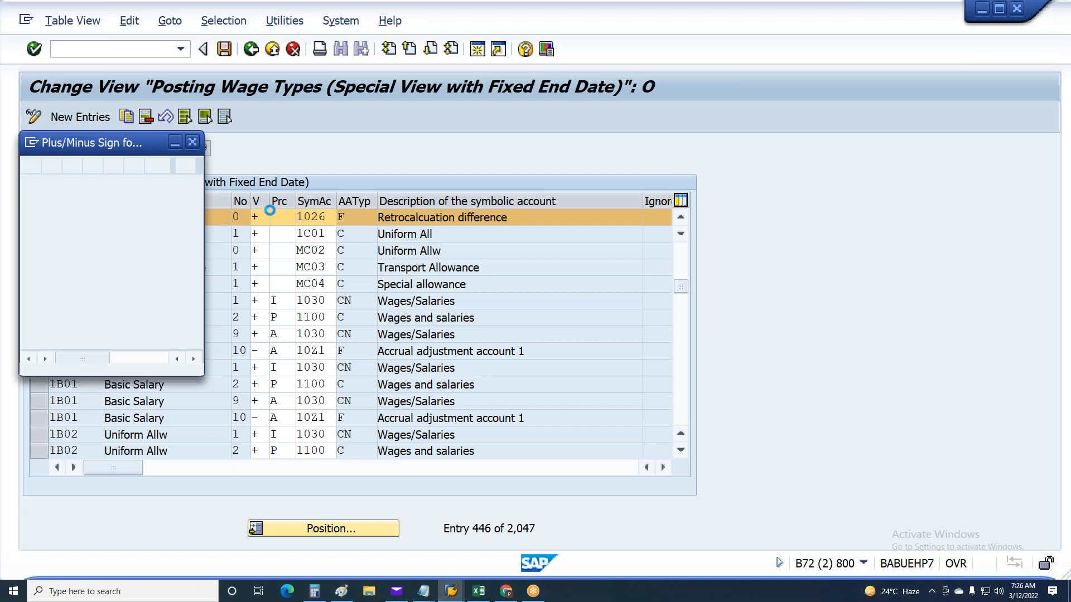
drag(205, 257, 713, 257)
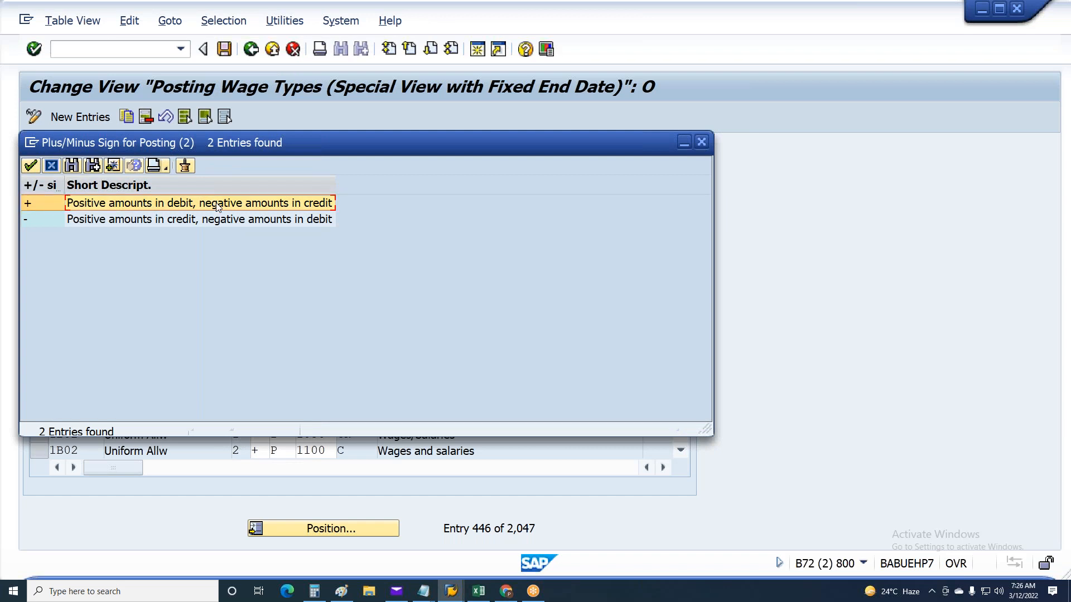
click(38, 219)
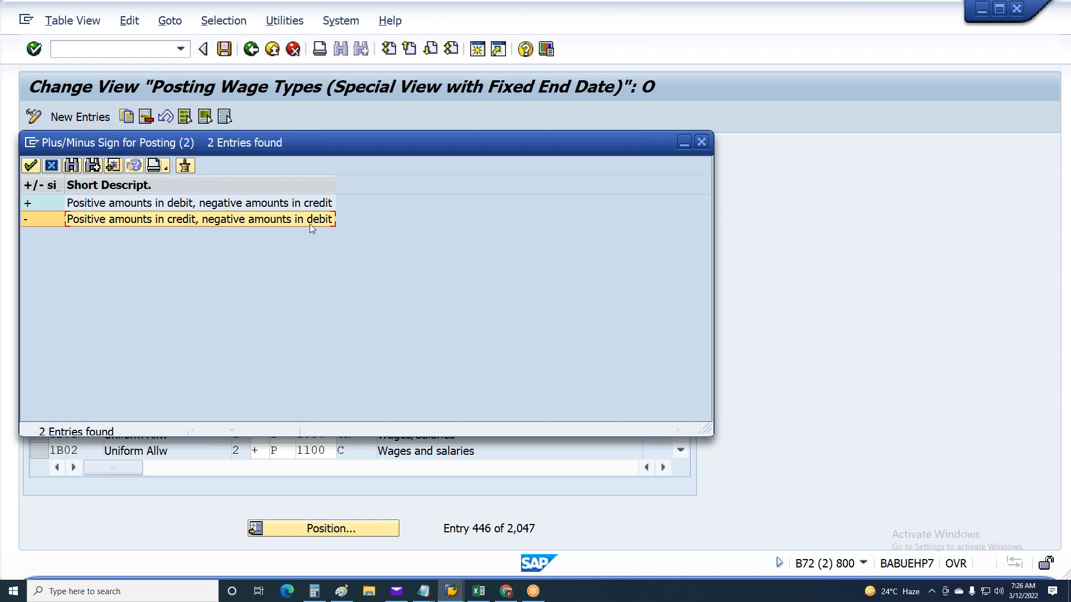
click(55, 169)
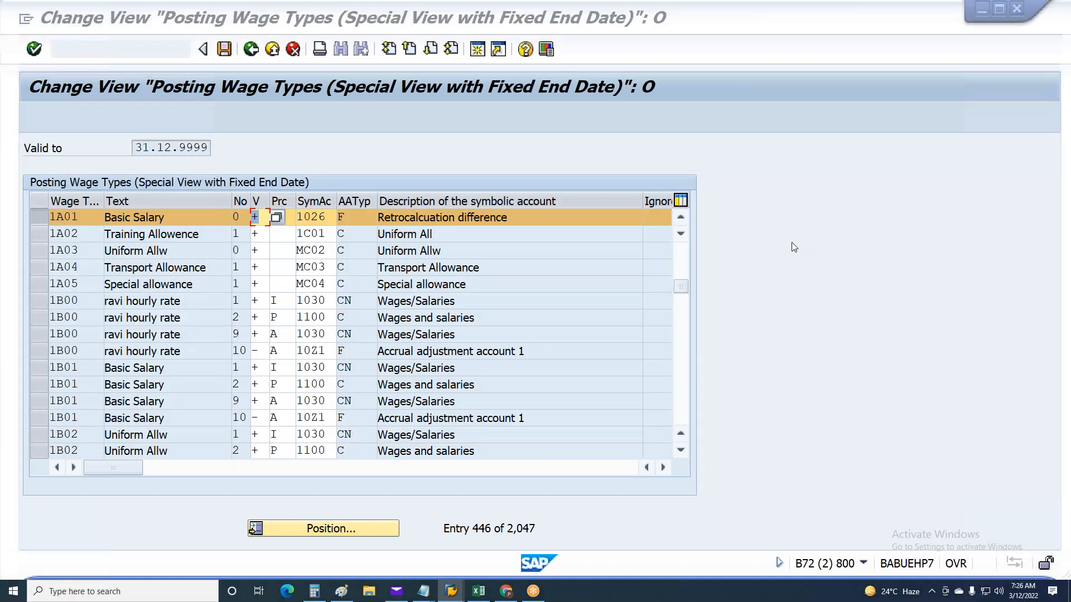
Back in Excel, copy the + sign from K11 into K12:K13 for the Neg/Cr rows Std Medical and 401k EE pre
key(alt+Tab)
click(410, 248)
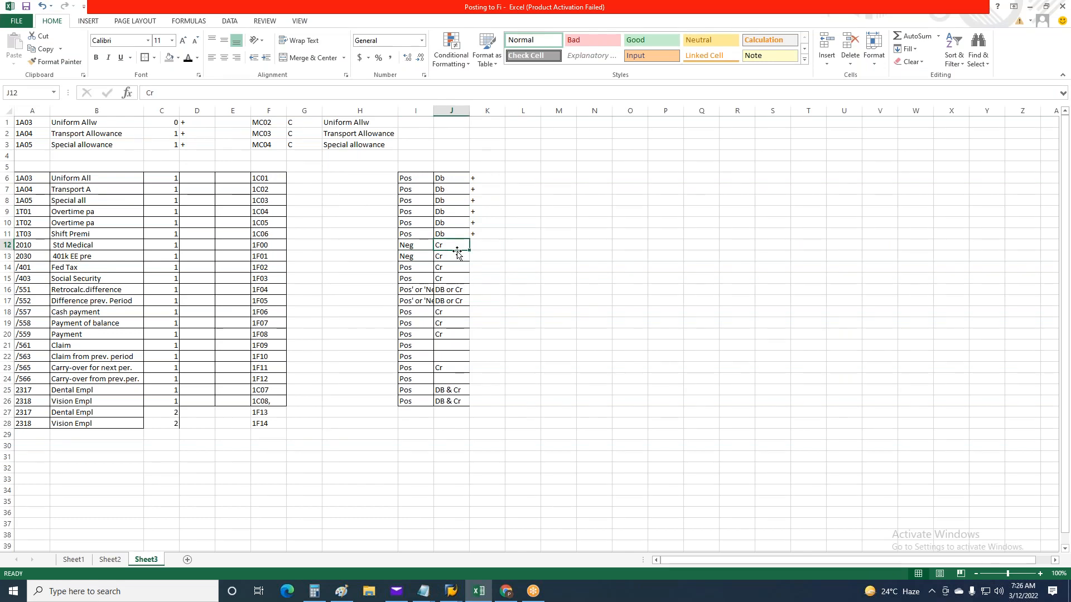
click(487, 234)
key(ctrl+c)
drag(486, 245, 485, 257)
key(ctrl+v)
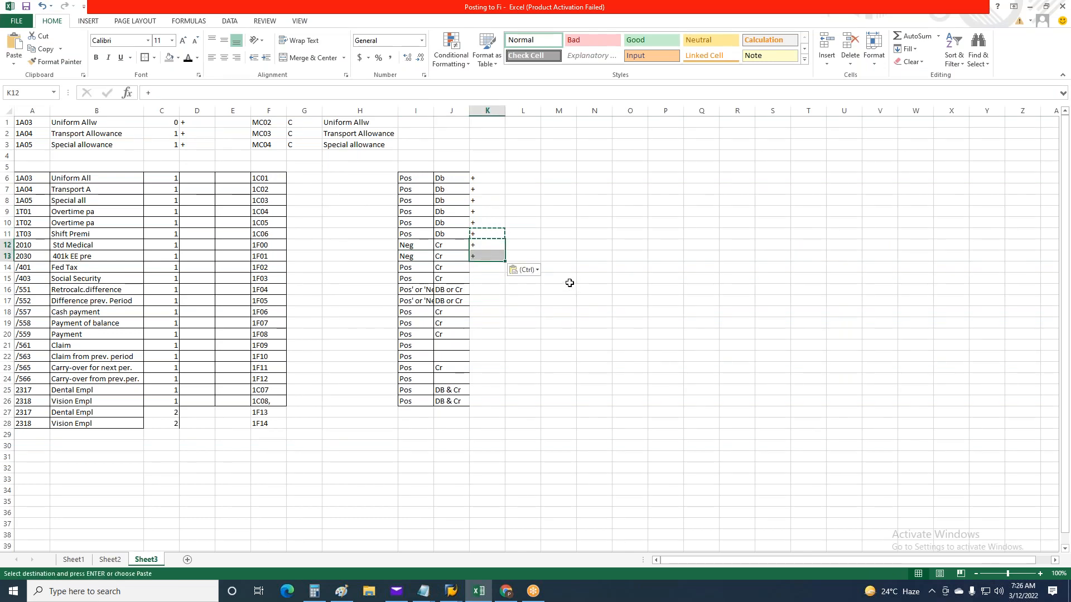
key(Escape)
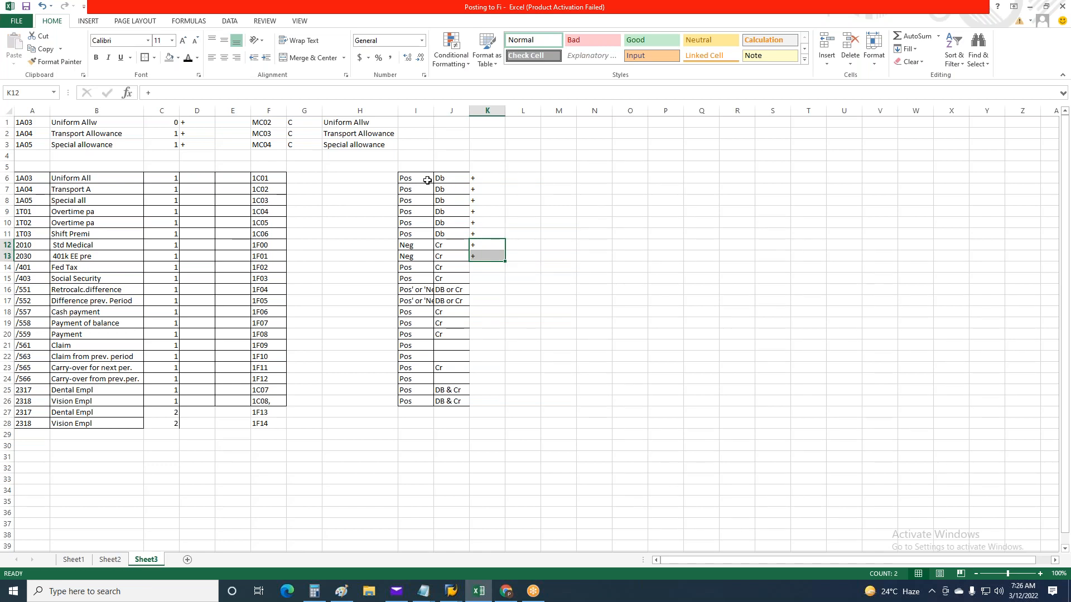
drag(479, 180, 482, 184)
key(ctrl+v)
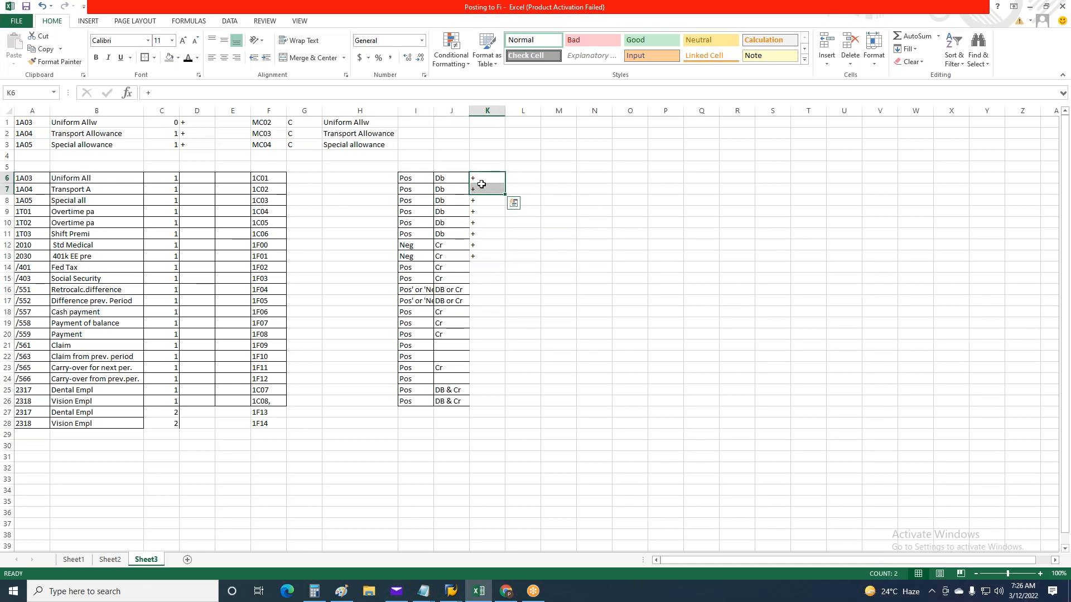
Enter a - posting sign in K14 for Fed Tax and copy it to K15 for Social Security
click(405, 268)
click(447, 265)
click(500, 270)
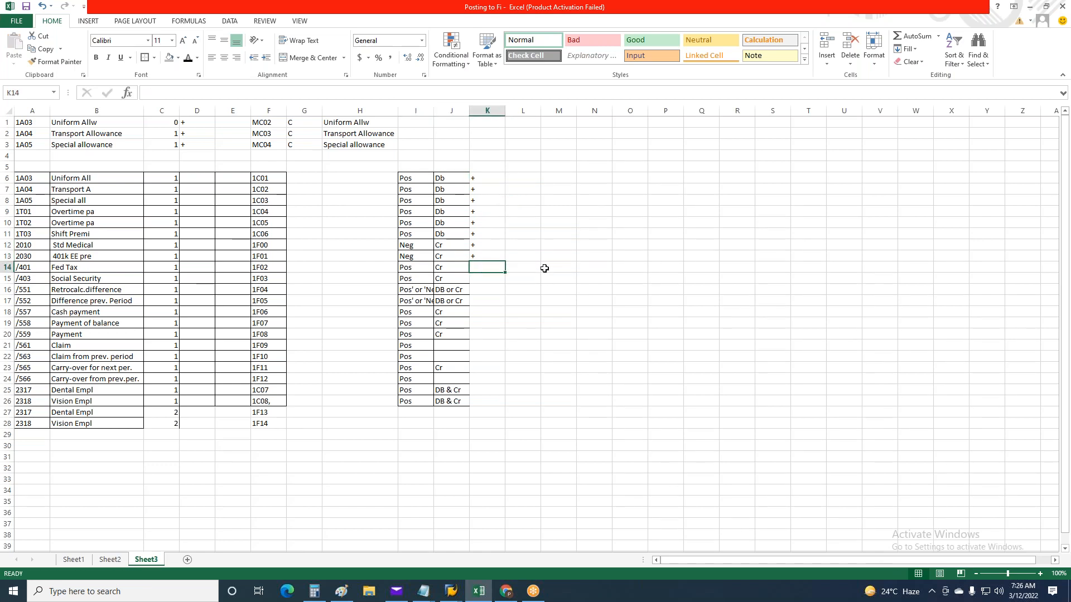
text(_)
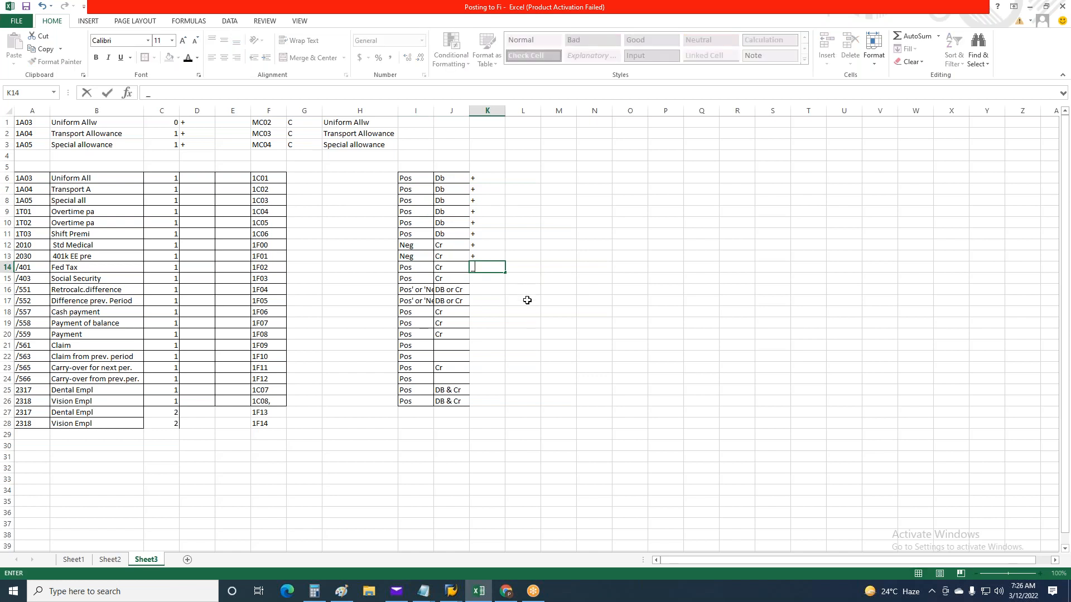
text(-)
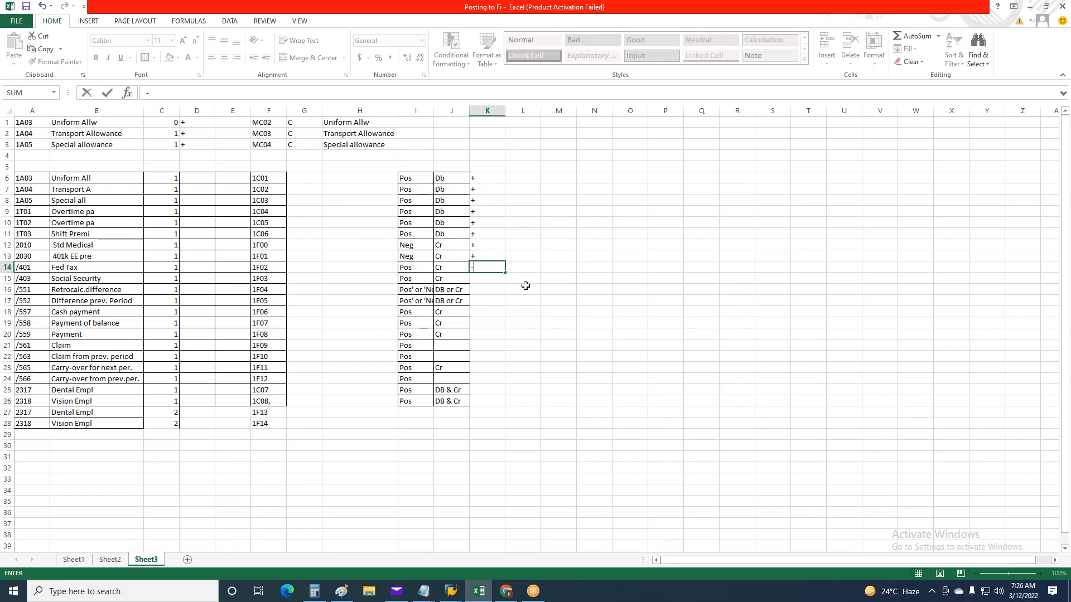
key(ctrl+Return)
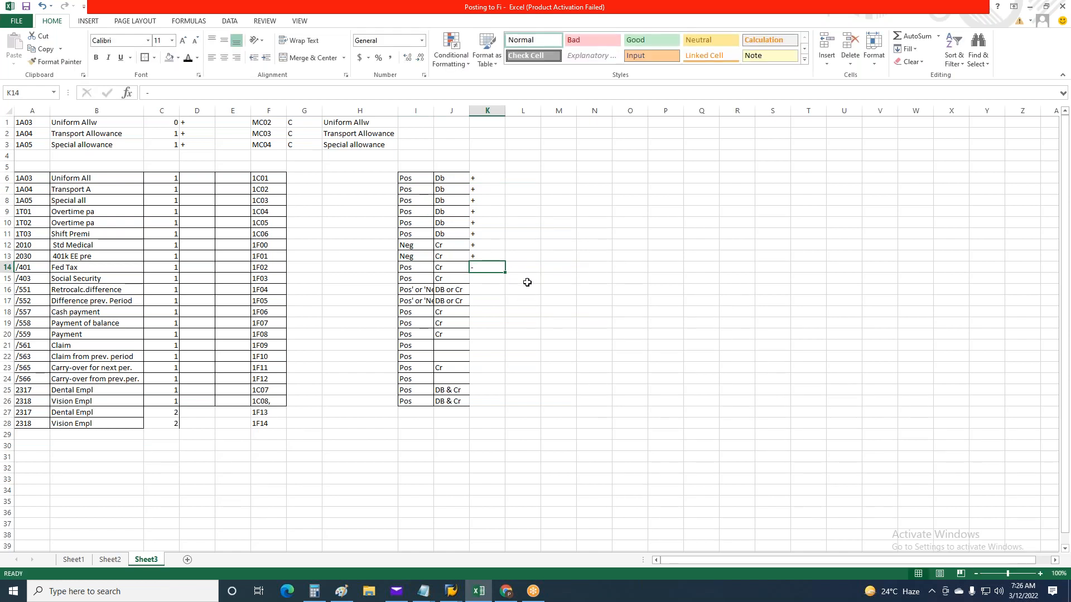
key(ctrl+c)
click(478, 280)
key(ctrl+v)
key(Escape)
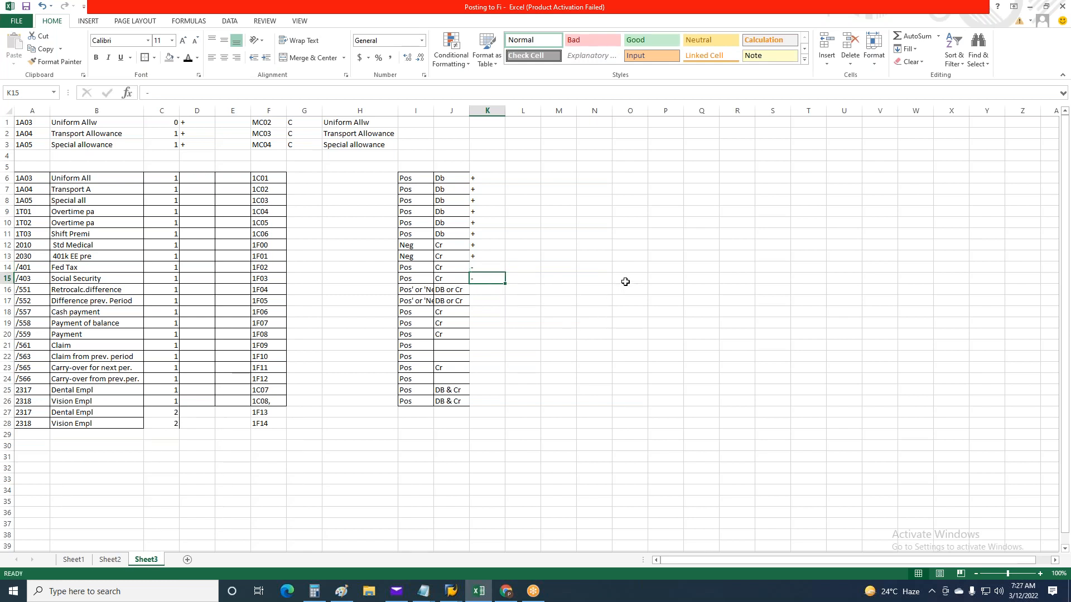
Start a retro-difference example for the /551 wage type beside the table by entering the heading Jan in Q5
click(412, 291)
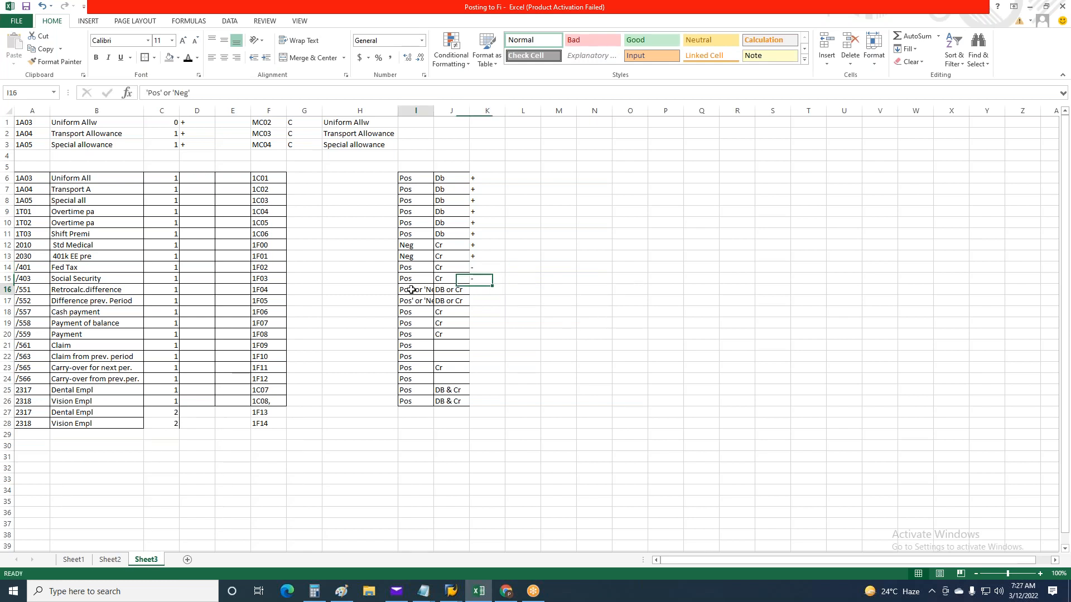
click(25, 291)
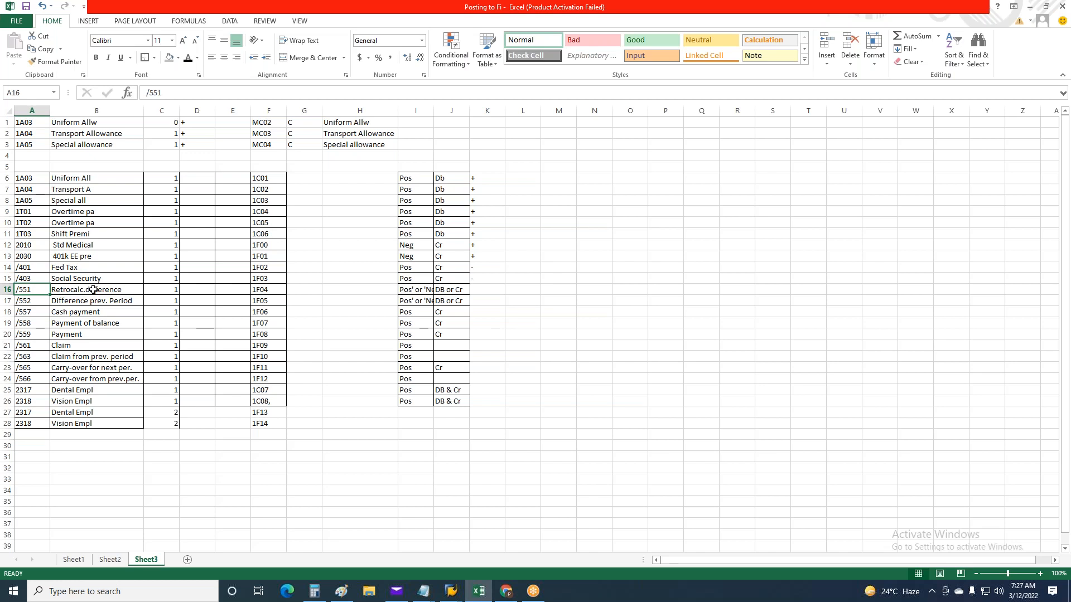
click(693, 178)
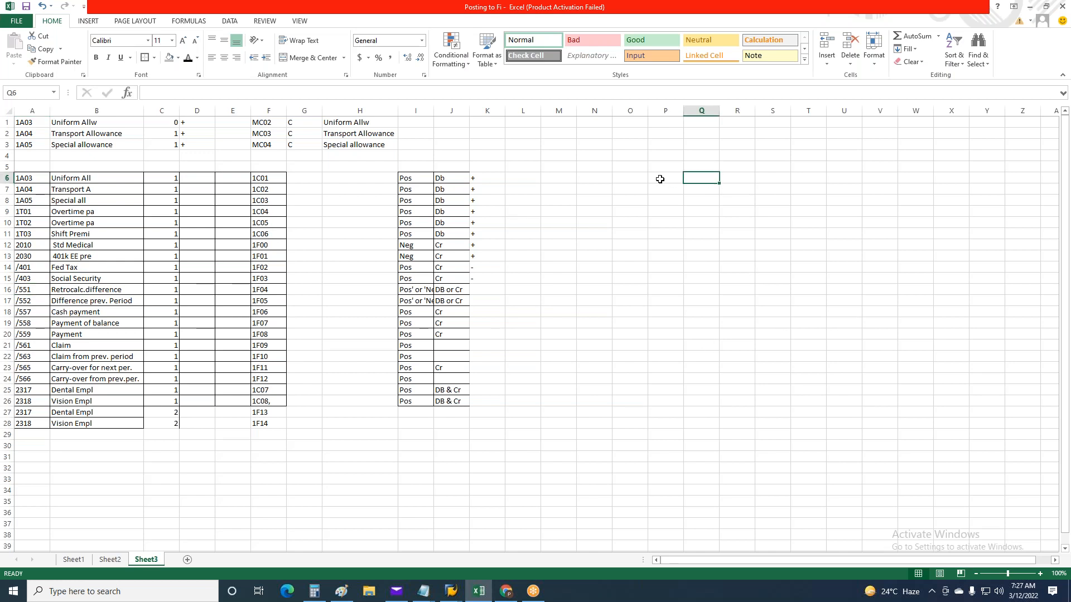
click(696, 167)
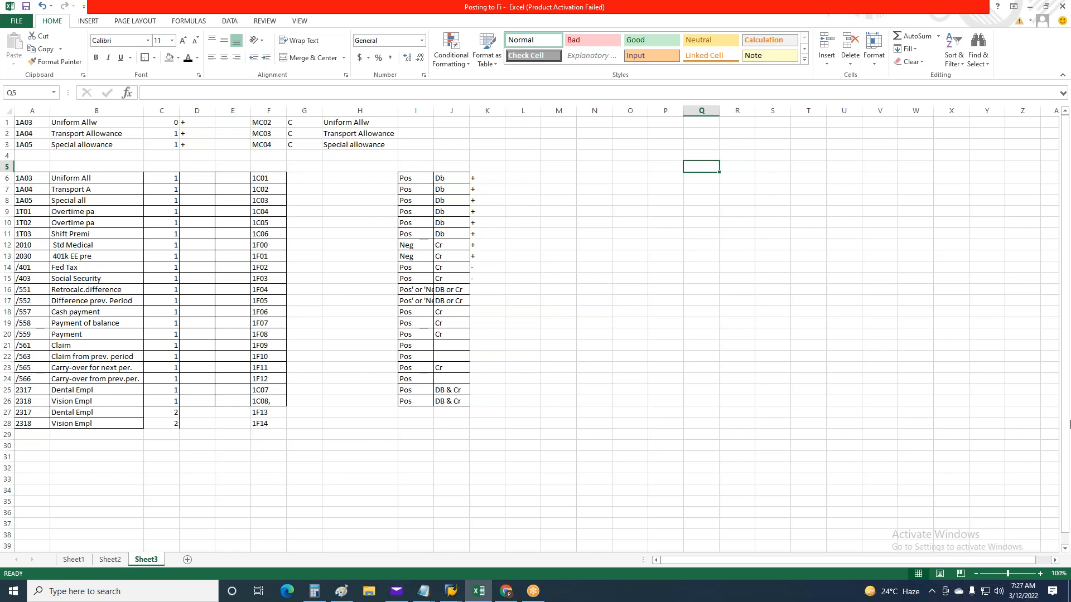
text(Jan)
key(Return)
key(Return)
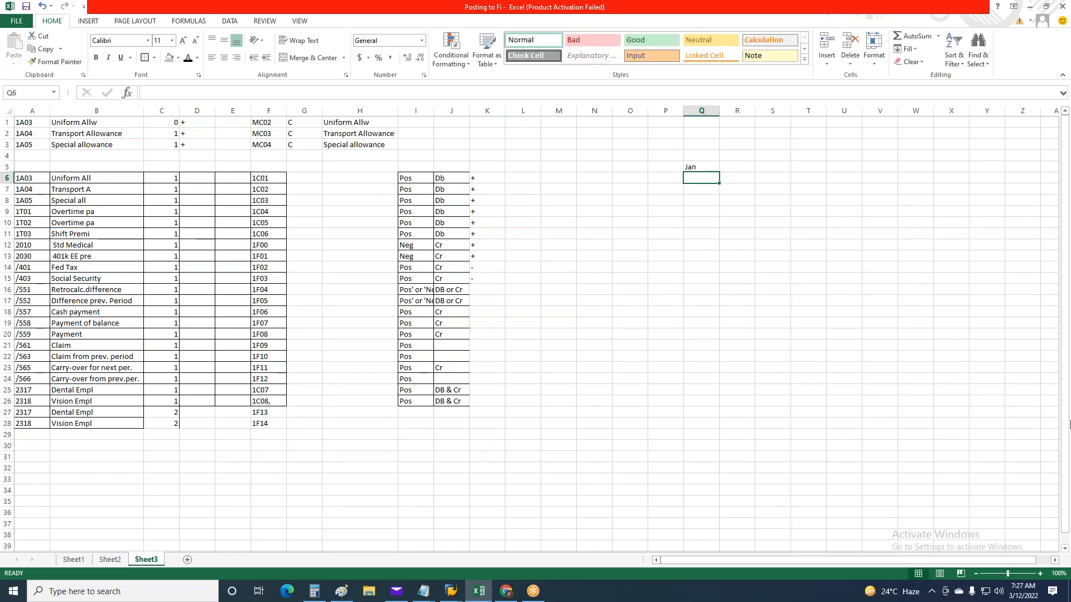
Enter 10000 in Q7 and 10000 in R9 as the January amounts of the example
text(10000)
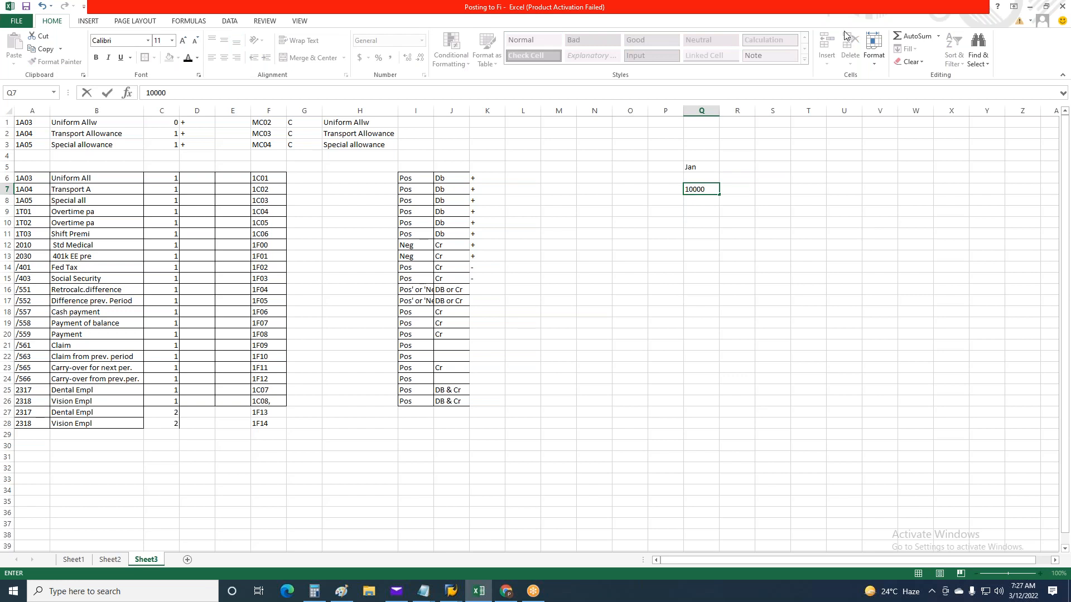
click(842, 7)
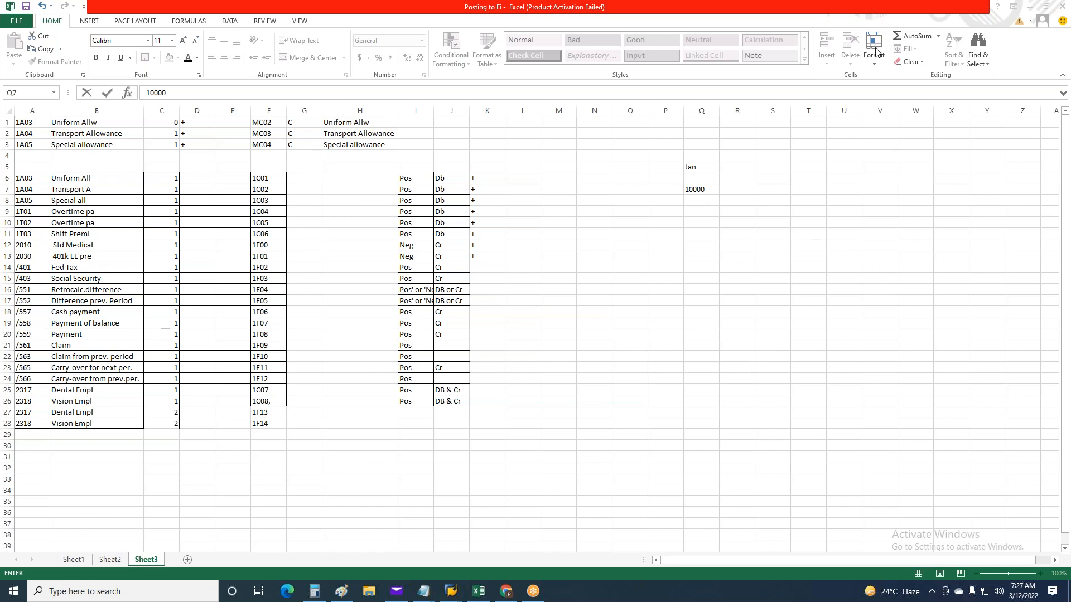
click(707, 231)
click(708, 191)
click(745, 212)
text(1)
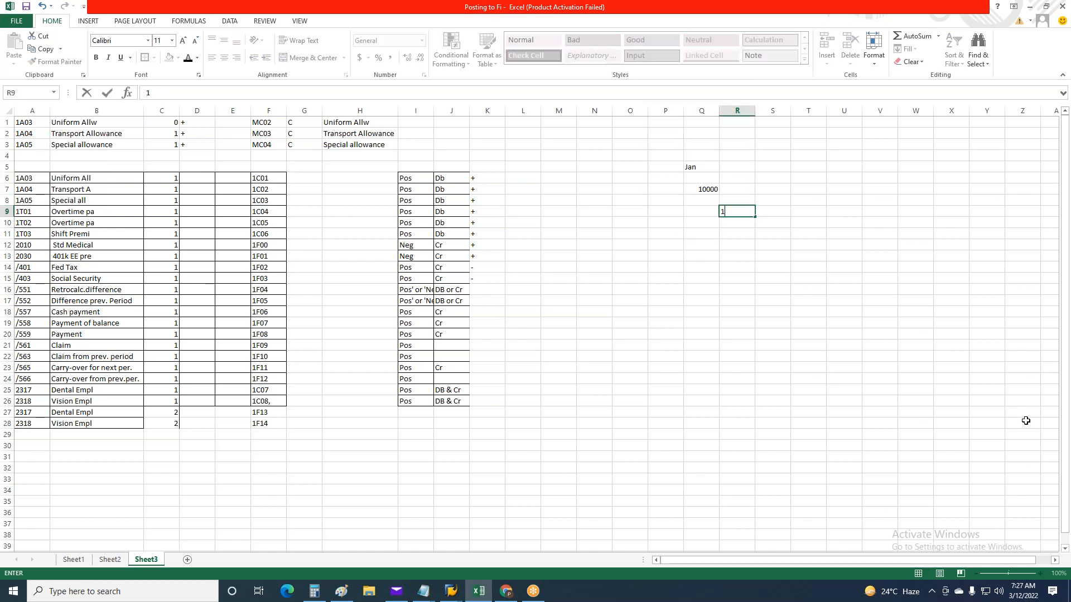
text(0000)
key(ctrl+Return)
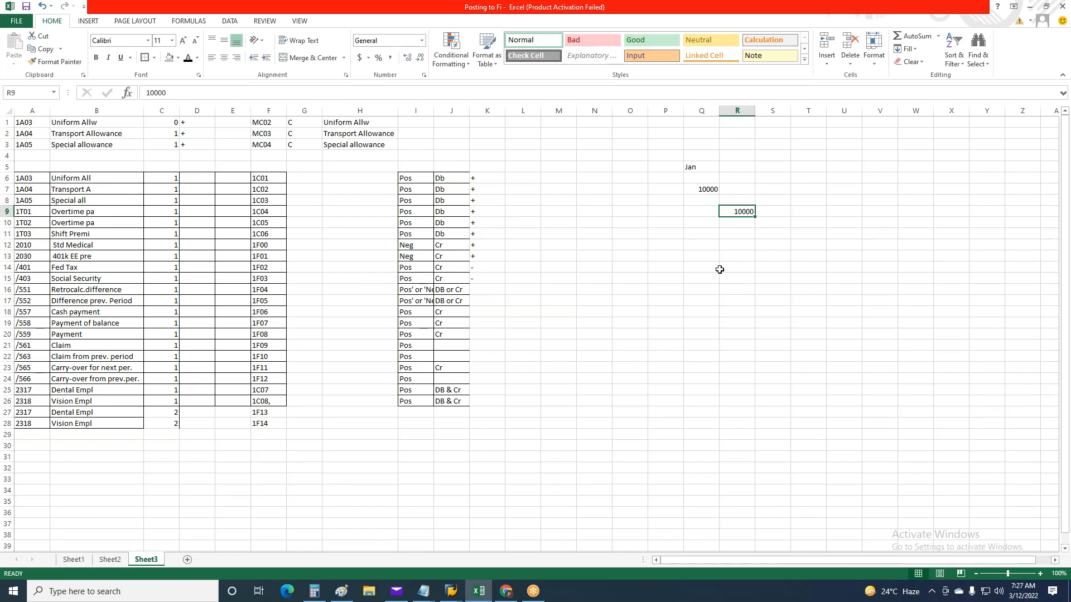
Enter the heading Jan in Feb in Q13 and the amount 12000 in Q15
click(695, 255)
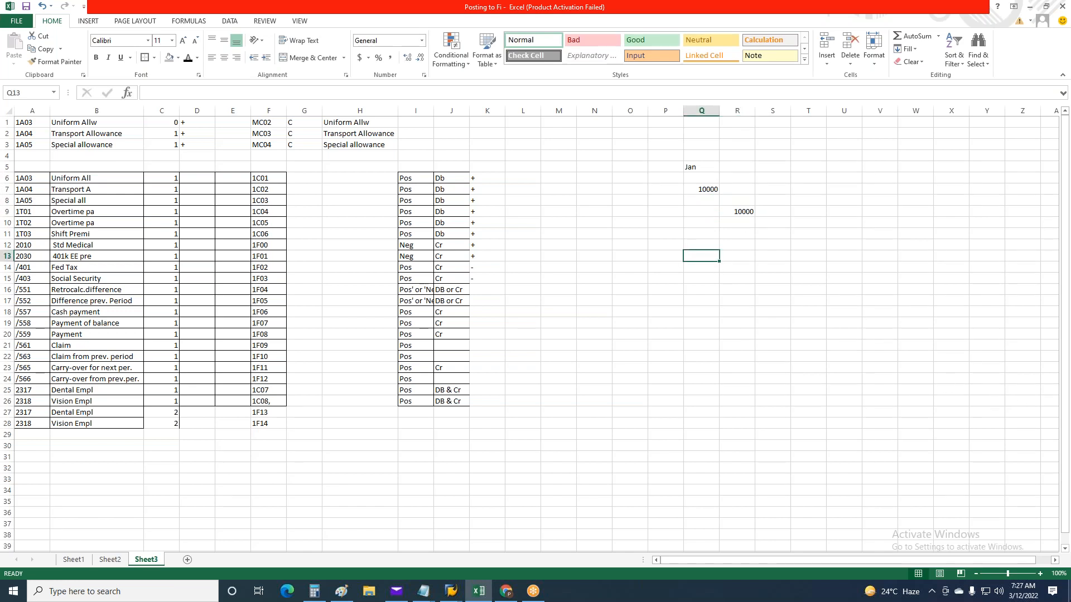
text(Jan in Feb)
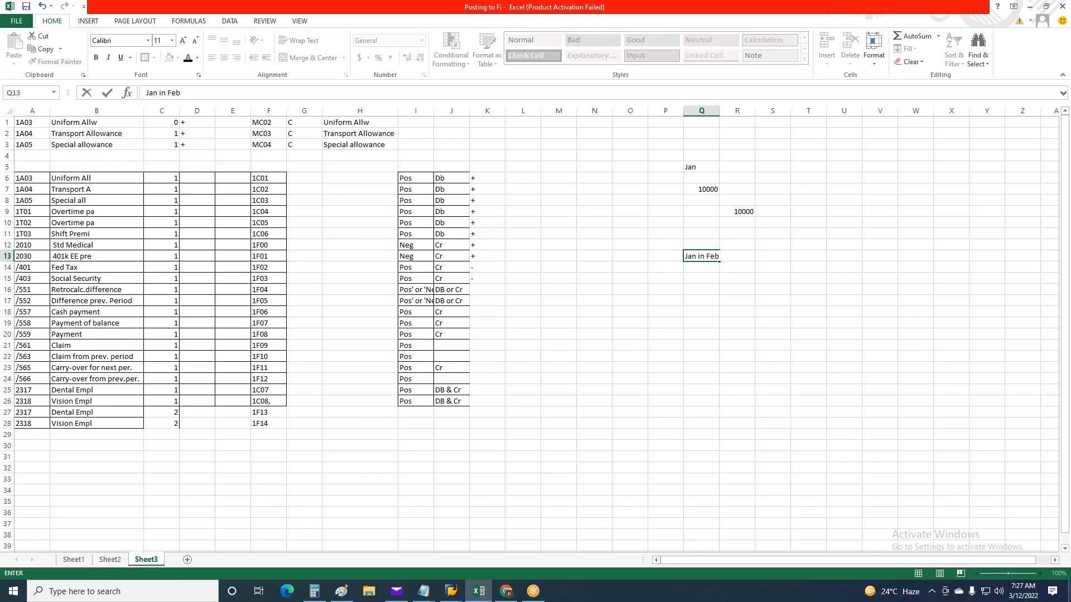
key(ctrl+Return)
click(702, 285)
click(700, 278)
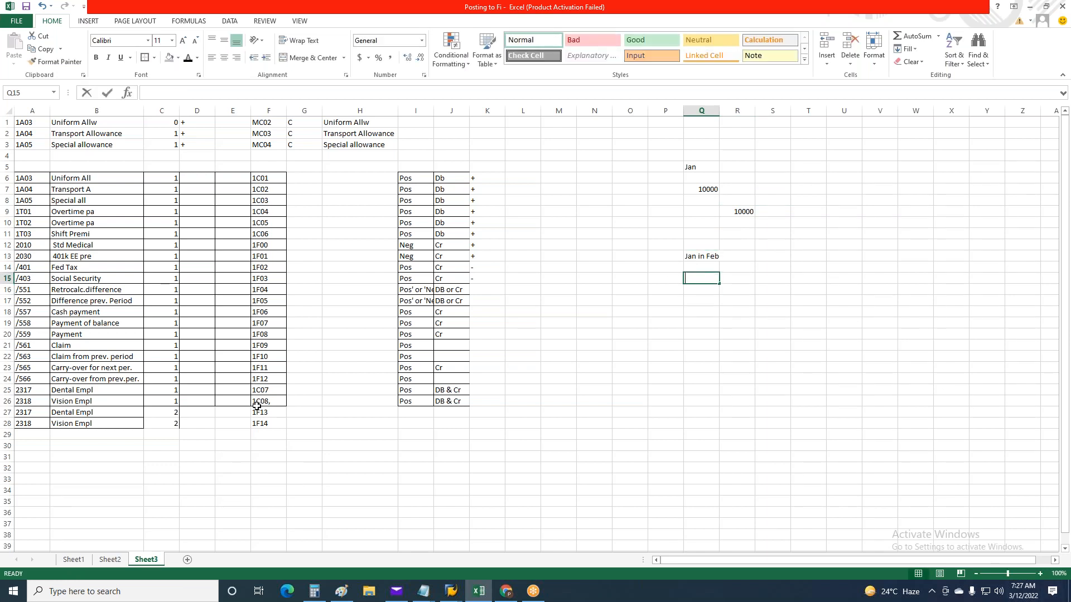
text(1100)
key(BackSpace)
key(BackSpace)
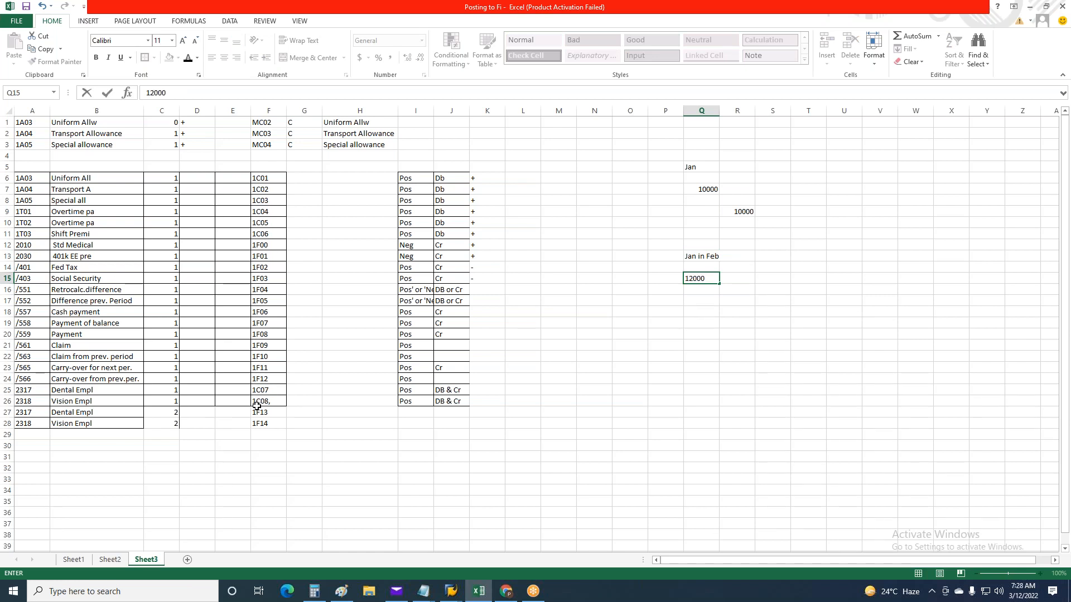
key(Return)
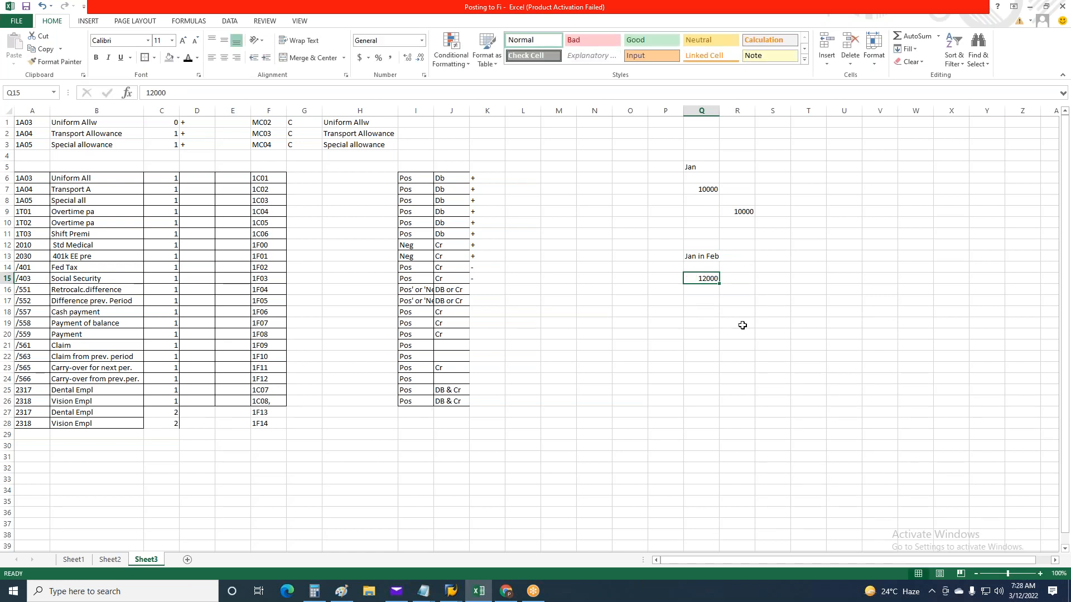
Enter 10000 in R16 and 2000 in R17 under the Jan in Feb heading
click(742, 293)
text(10000)
key(ctrl+Return)
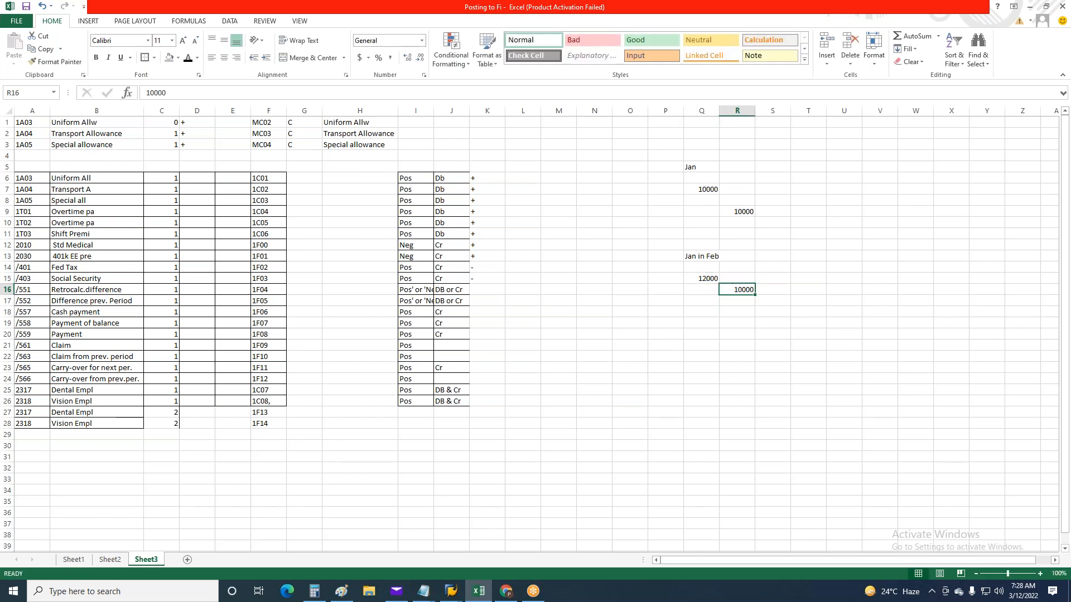
click(748, 304)
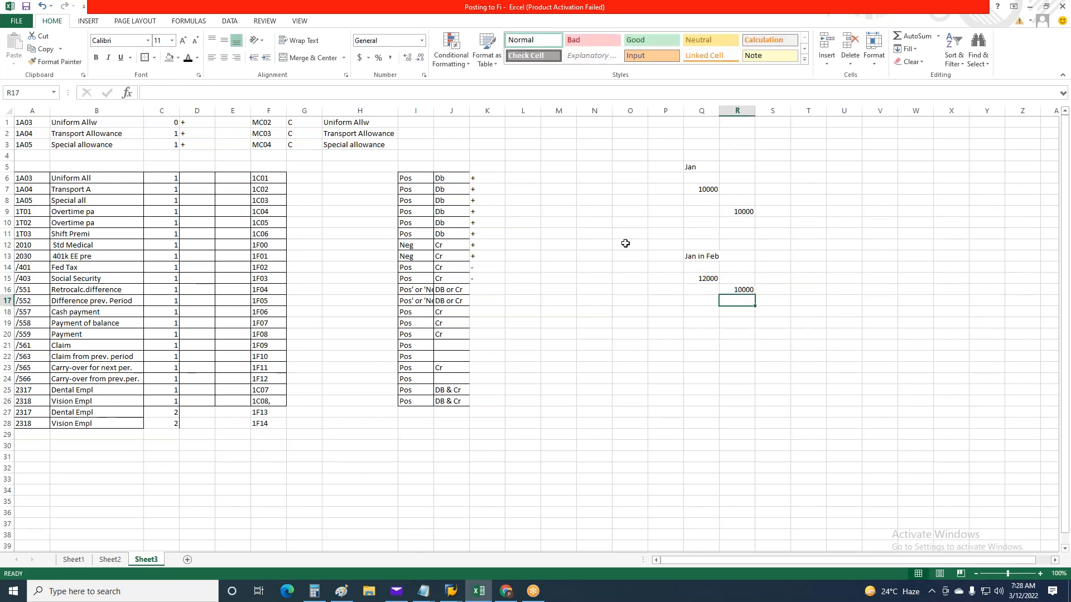
text(2000)
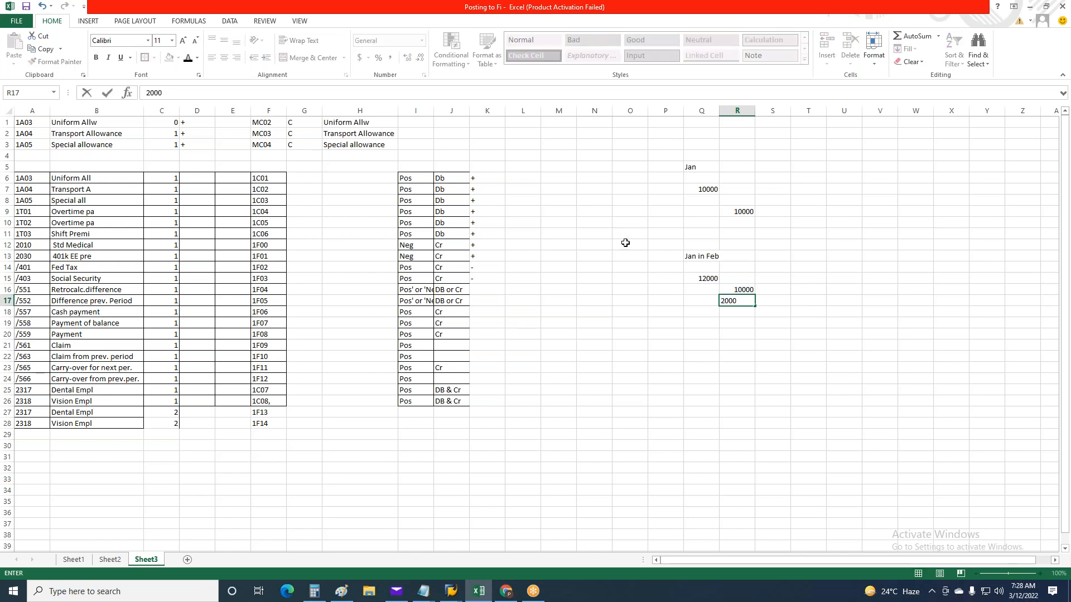
key(ctrl+Return)
Label the R17 amount with wage type /551 in S17 and change R17 to -2000
click(772, 300)
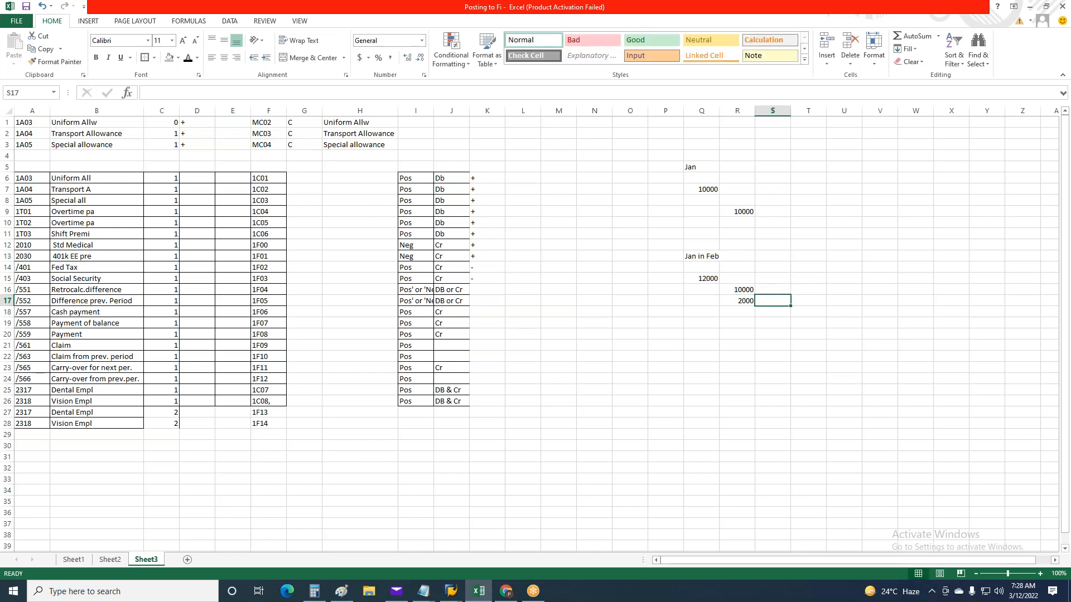
double_click(774, 302)
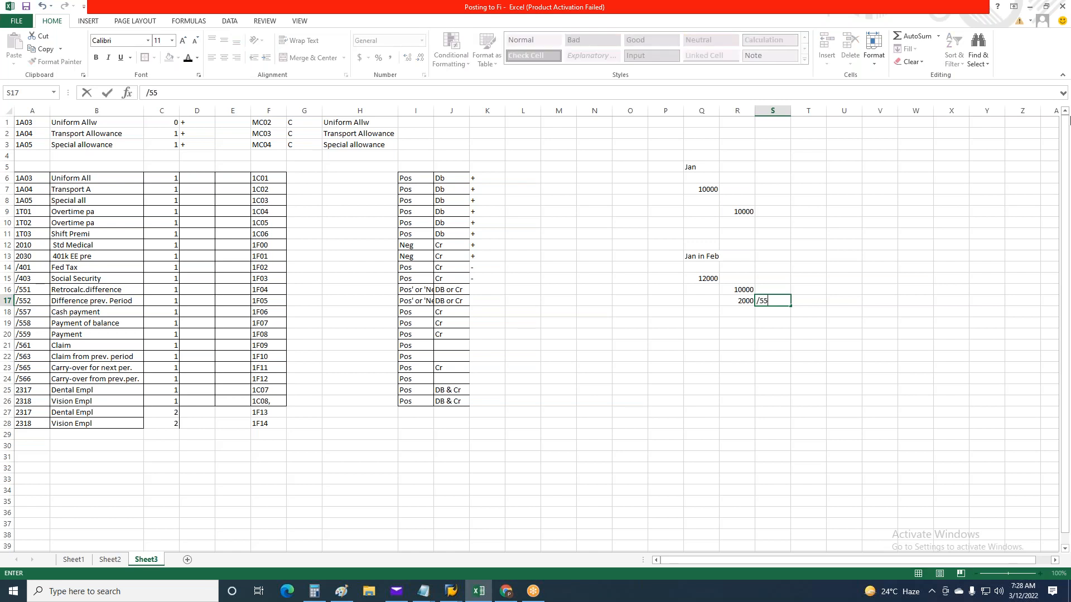
key(ctrl+Return)
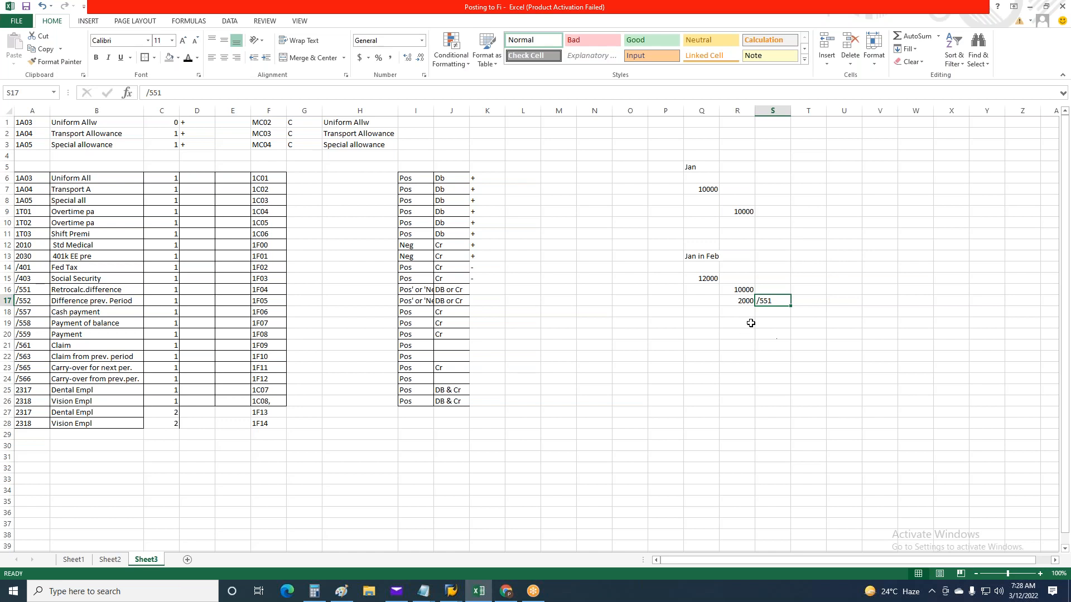
double_click(737, 303)
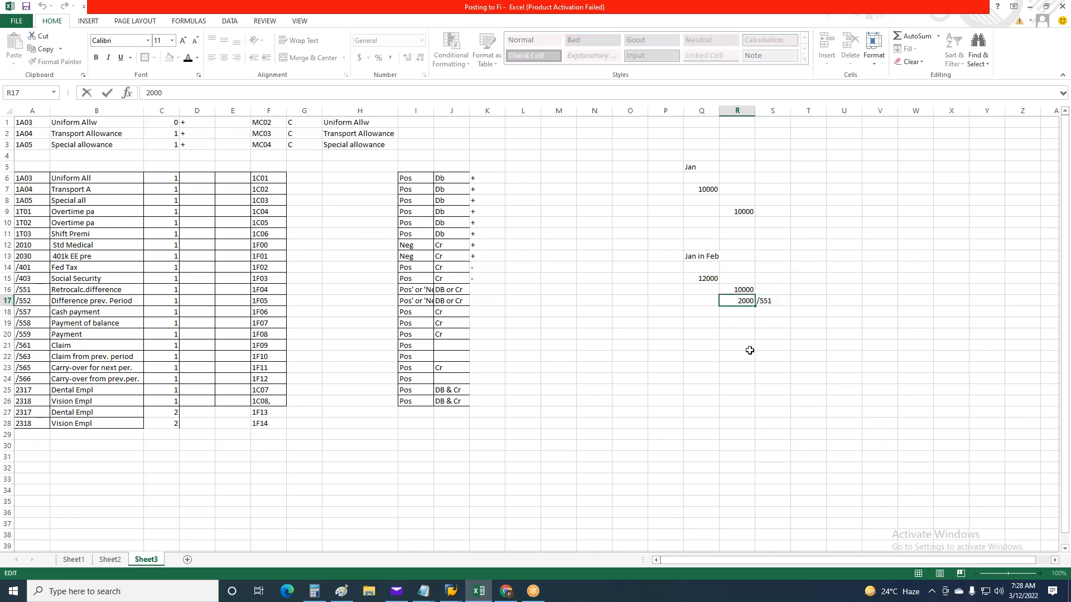
text(-)
key(ctrl+Return)
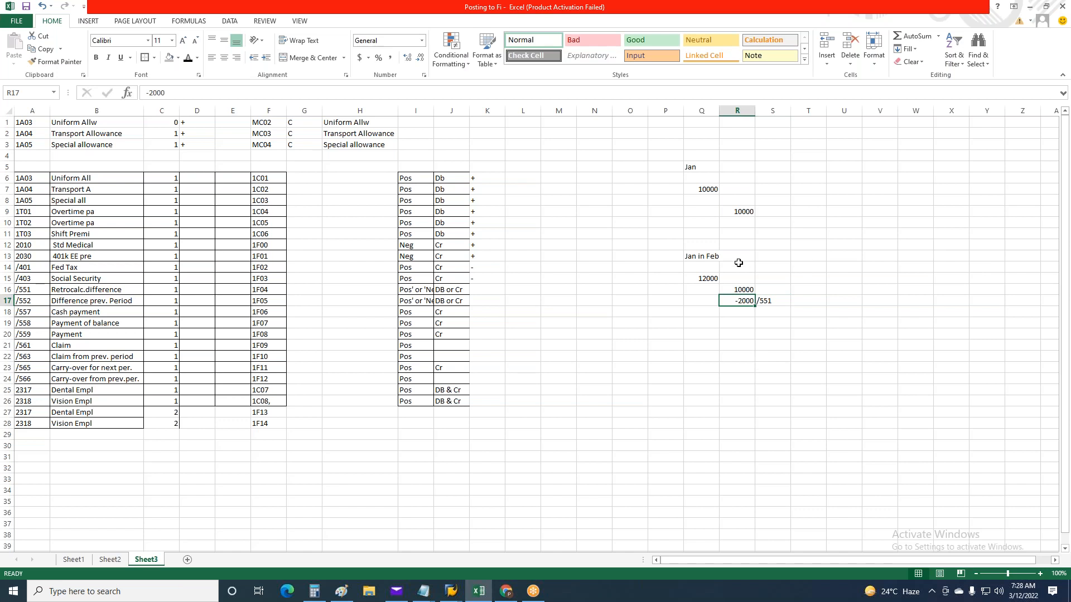
Enter the heading Feb in FEB in Q19 and fit column Q's width to its contents
click(701, 326)
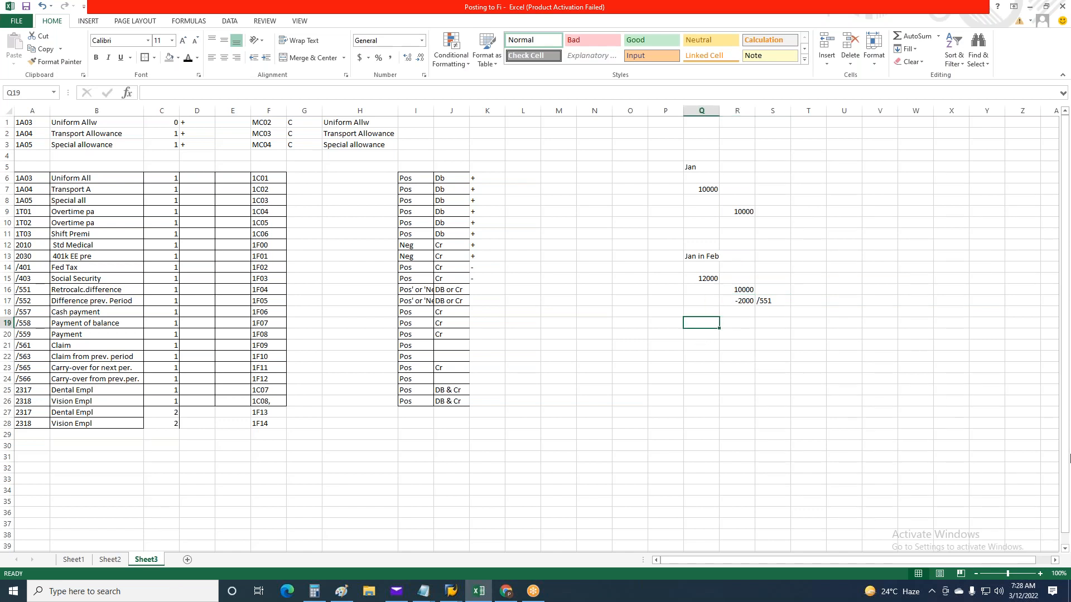
text(Feb)
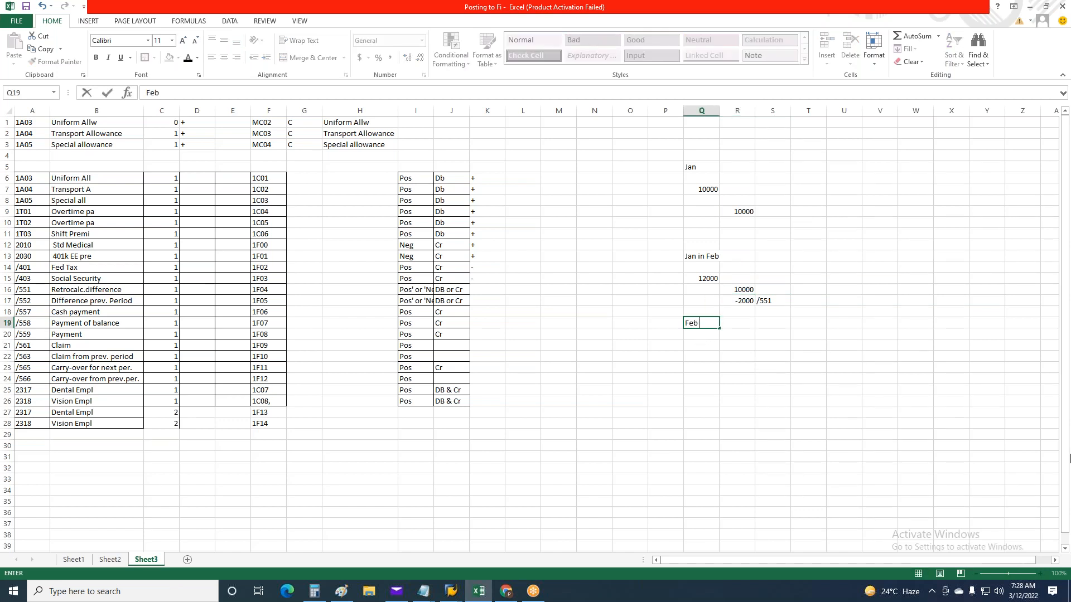
key(Tab)
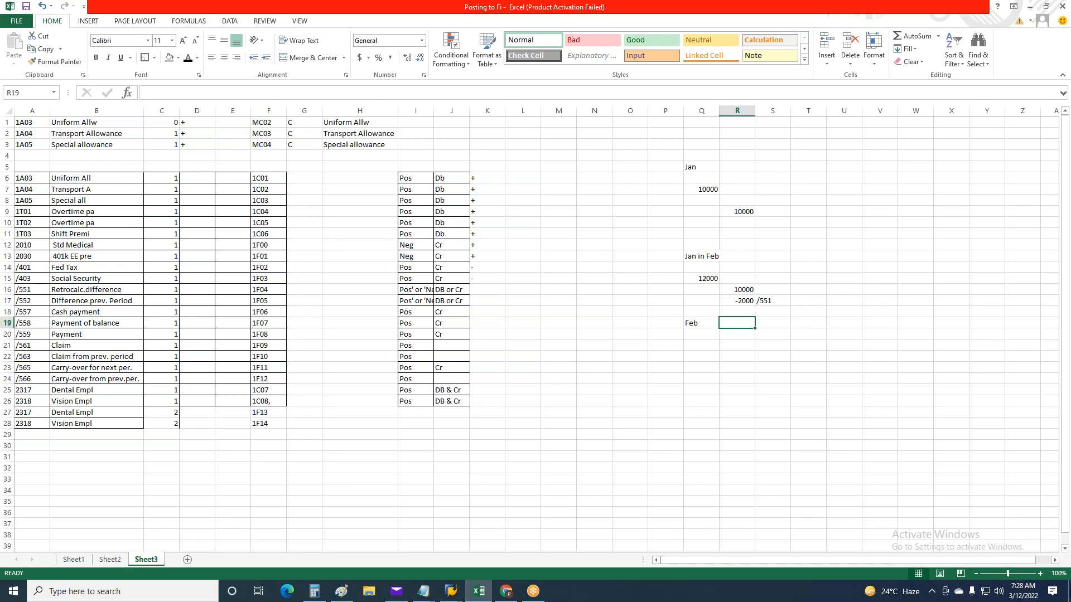
key(Left)
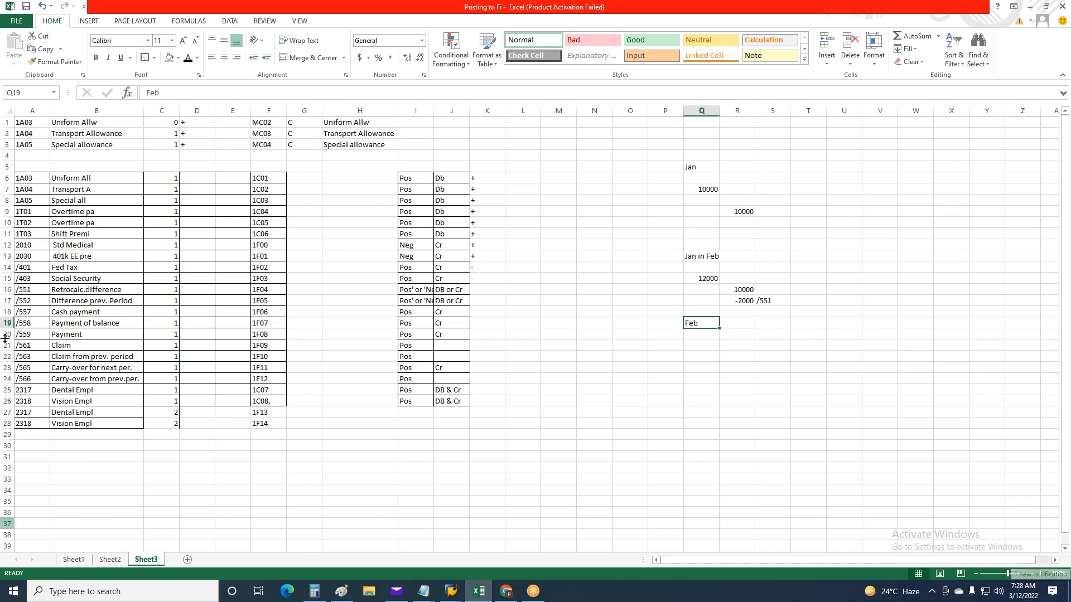
click(207, 98)
text(in FEB)
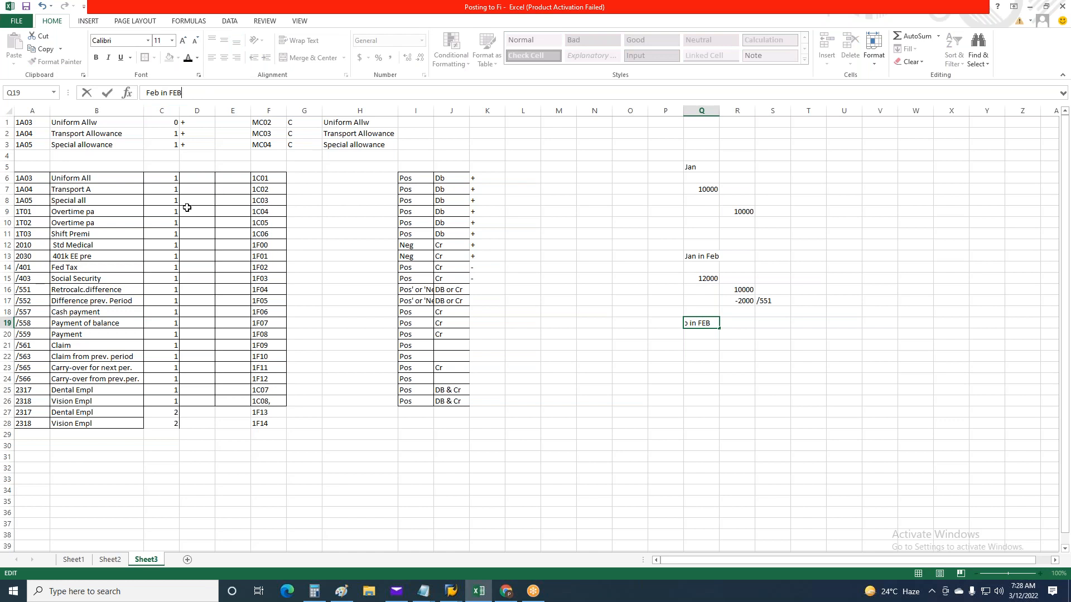
click(715, 111)
double_click(719, 111)
click(781, 389)
Copy the 12000 amount from Q15 to Q21 under the Feb in FEB heading
click(717, 280)
key(ctrl+c)
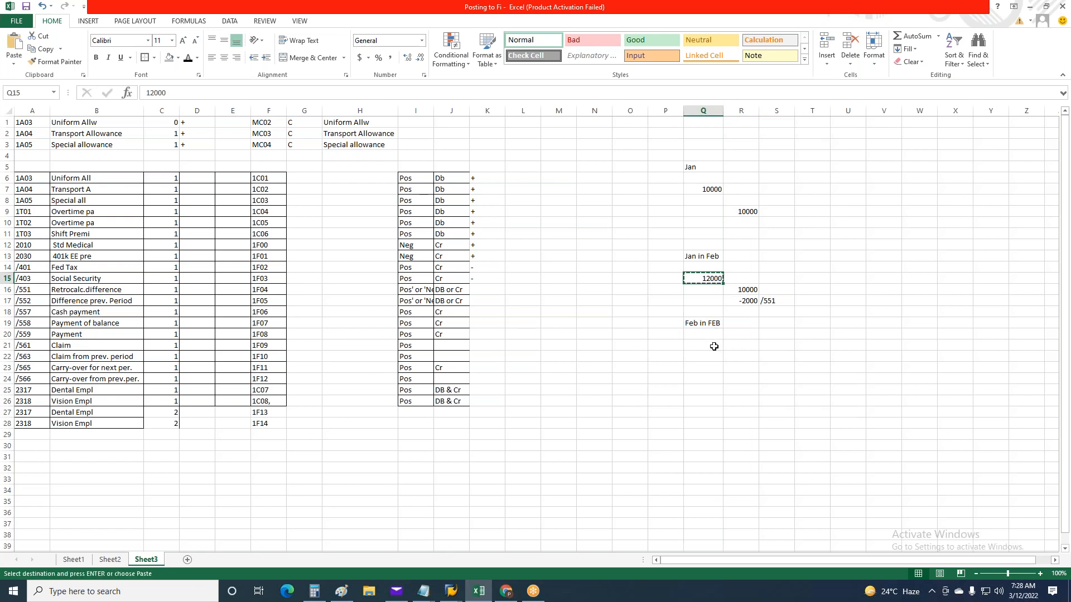
click(714, 347)
key(ctrl+v)
click(772, 390)
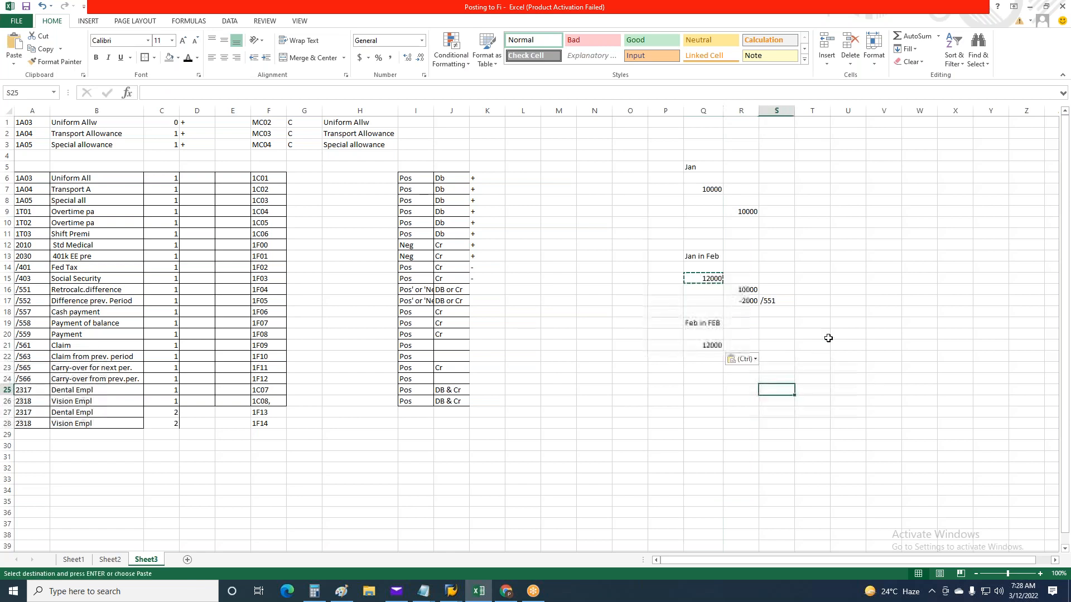
click(707, 366)
key(Escape)
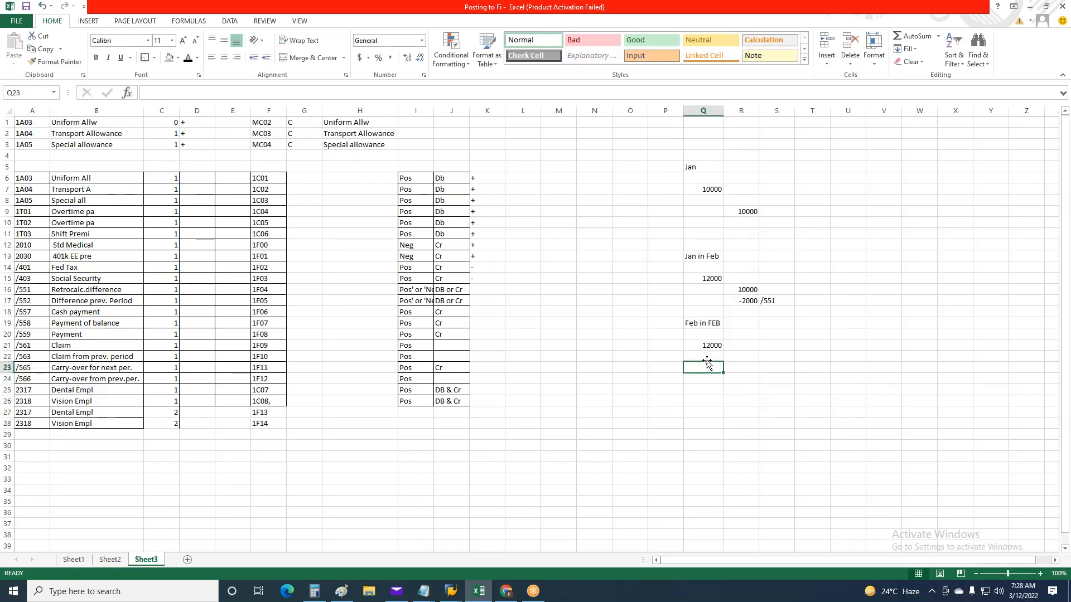
Enter 2000 in Q22 and the February total 14000 in R23
click(706, 355)
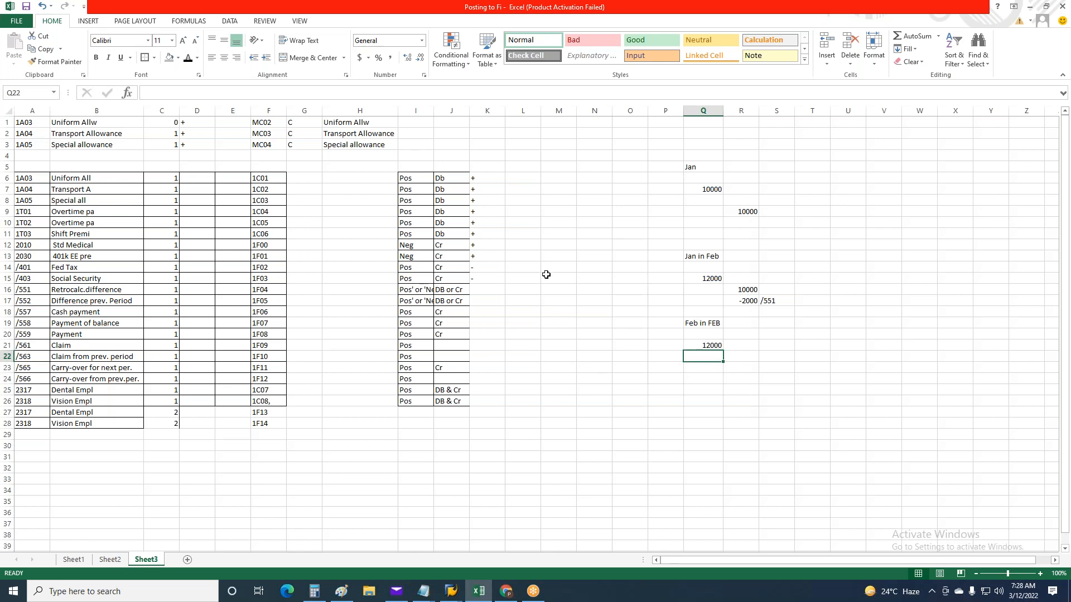
text(2000)
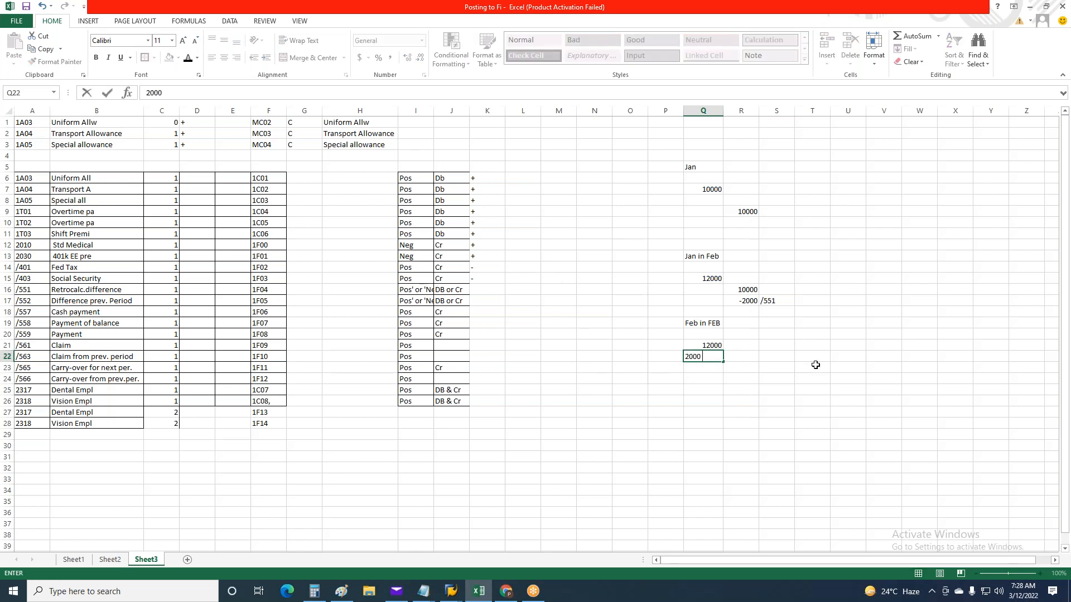
click(745, 375)
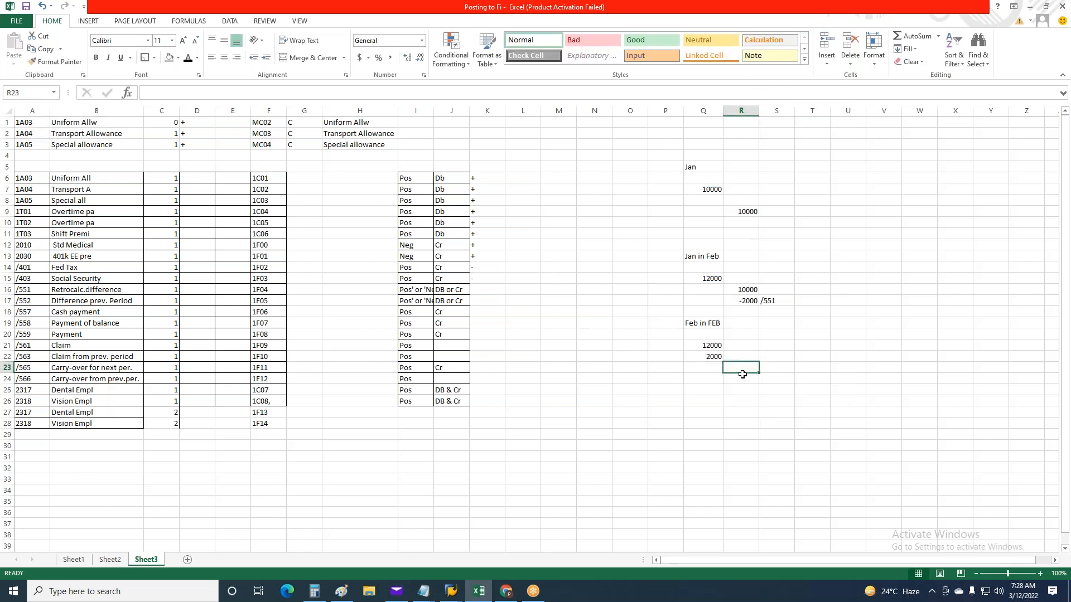
text(14000)
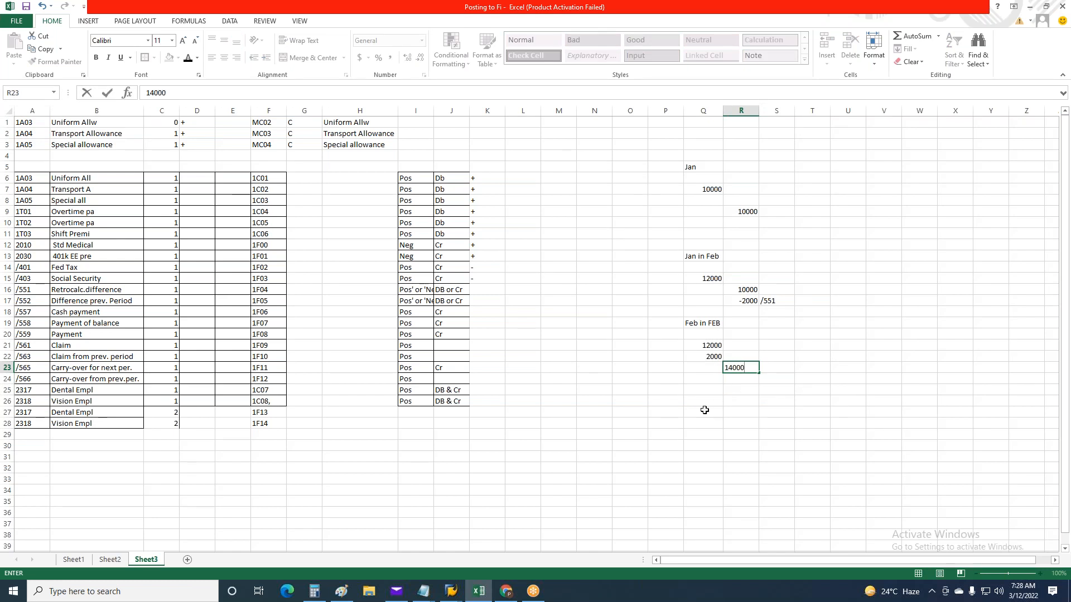
key(ctrl+Return)
Label the 2000 amount under Feb in FEB with wage type /552 in P22
click(669, 355)
double_click(670, 355)
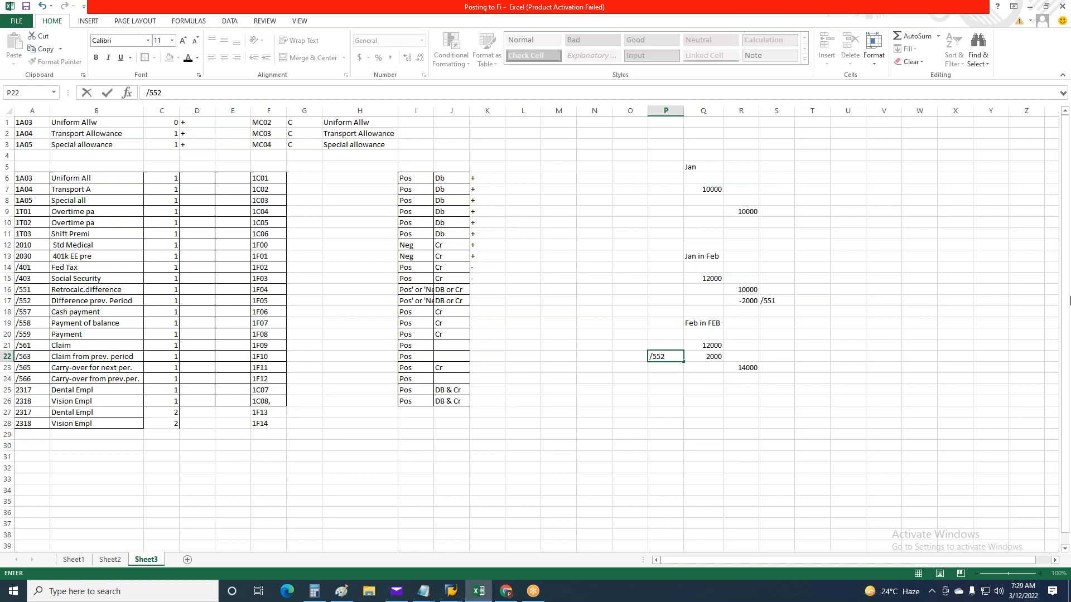
key(ctrl+Return)
click(654, 445)
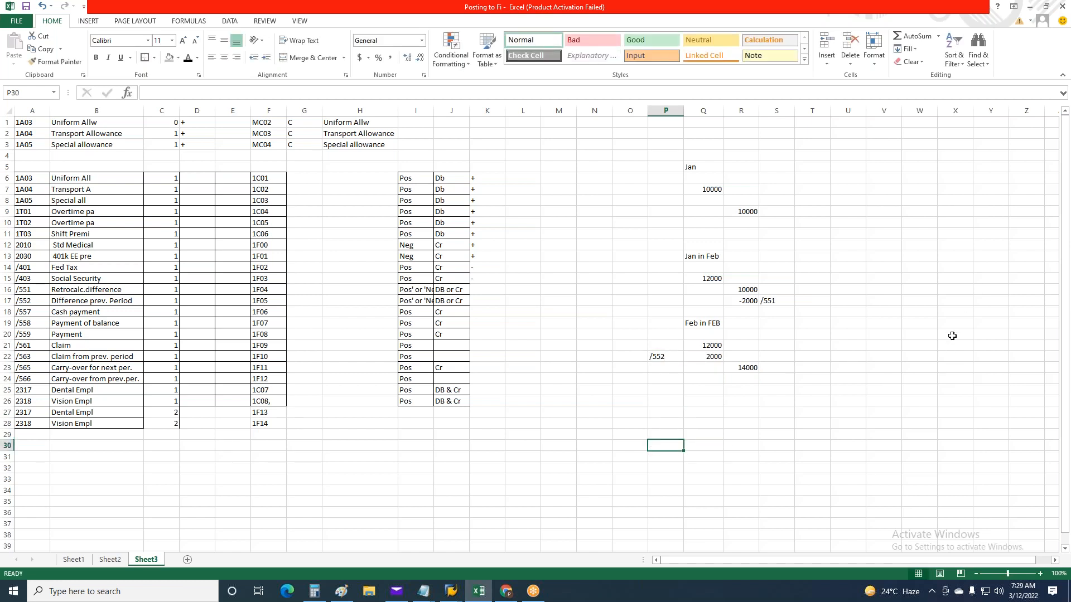
click(752, 301)
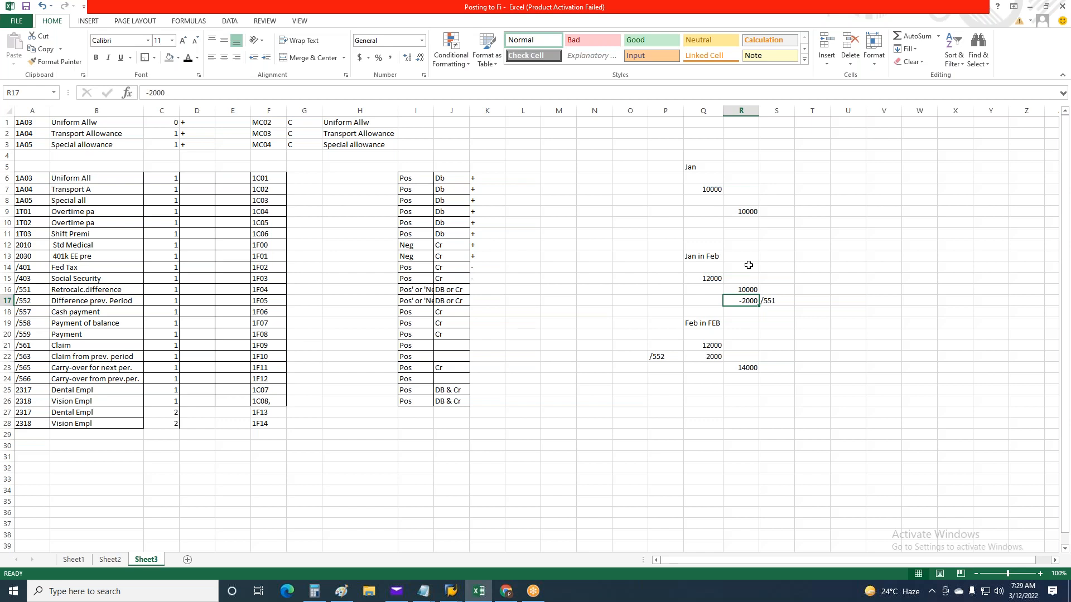
Left-align the contents of columns P through R
drag(669, 111, 742, 111)
click(211, 58)
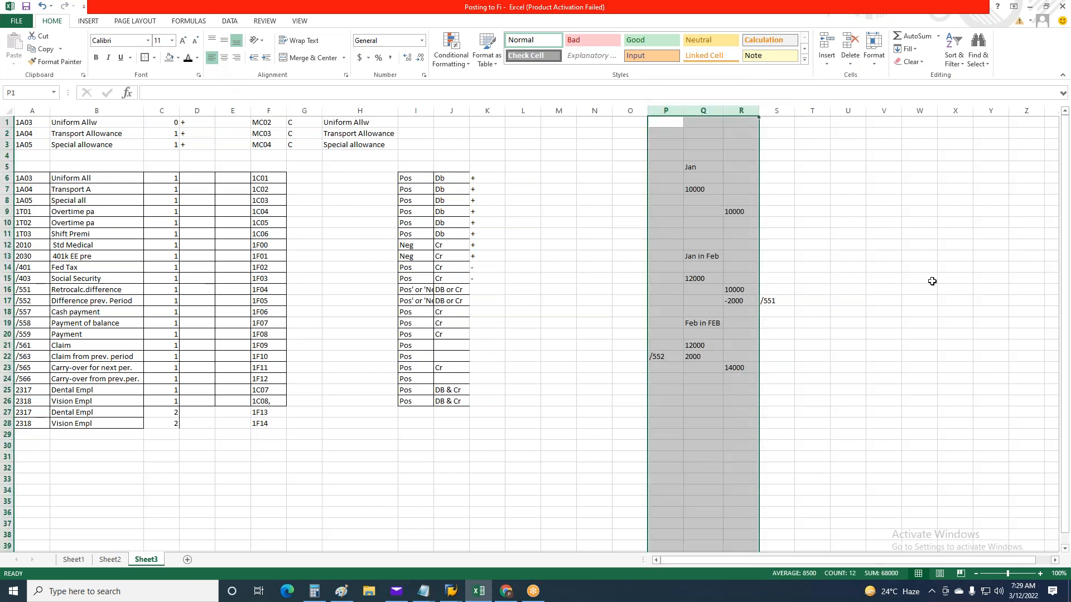
click(932, 281)
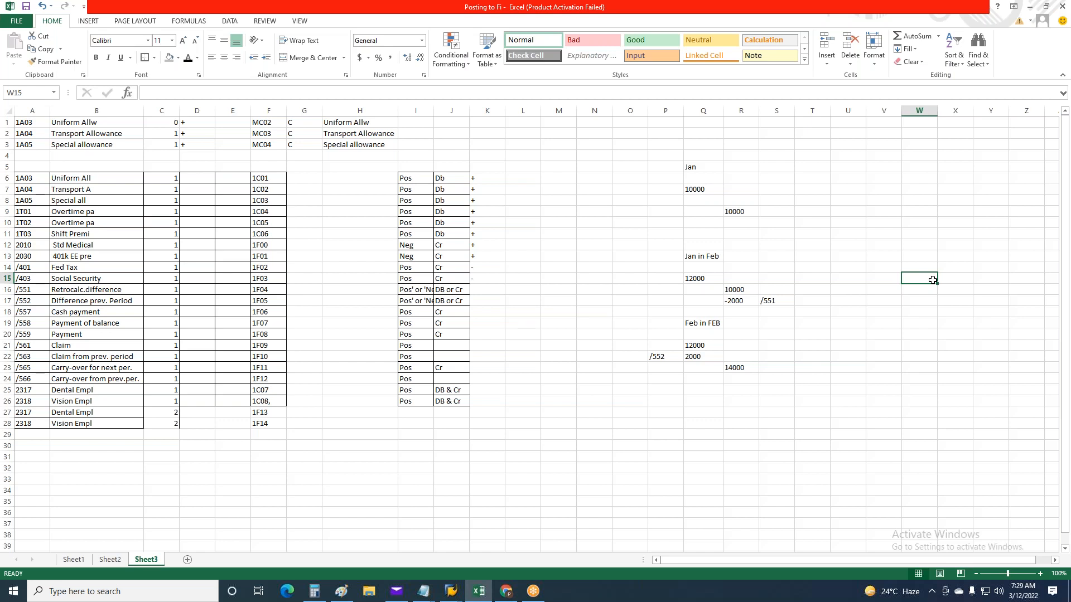
Enter DT in U9 and the amount 2000 beside it in V9
click(857, 210)
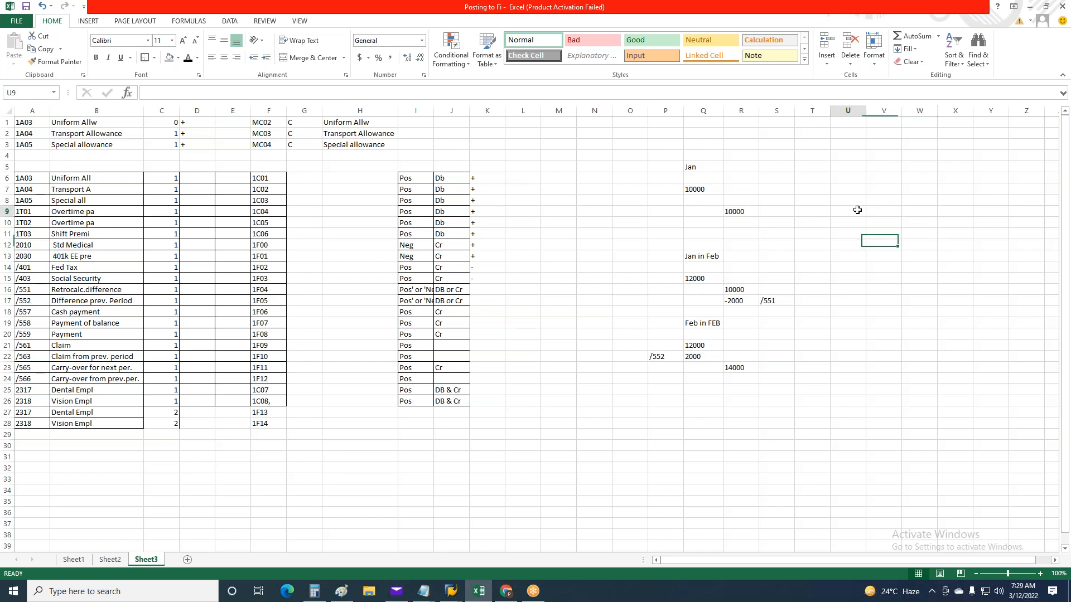
text(DT)
click(887, 211)
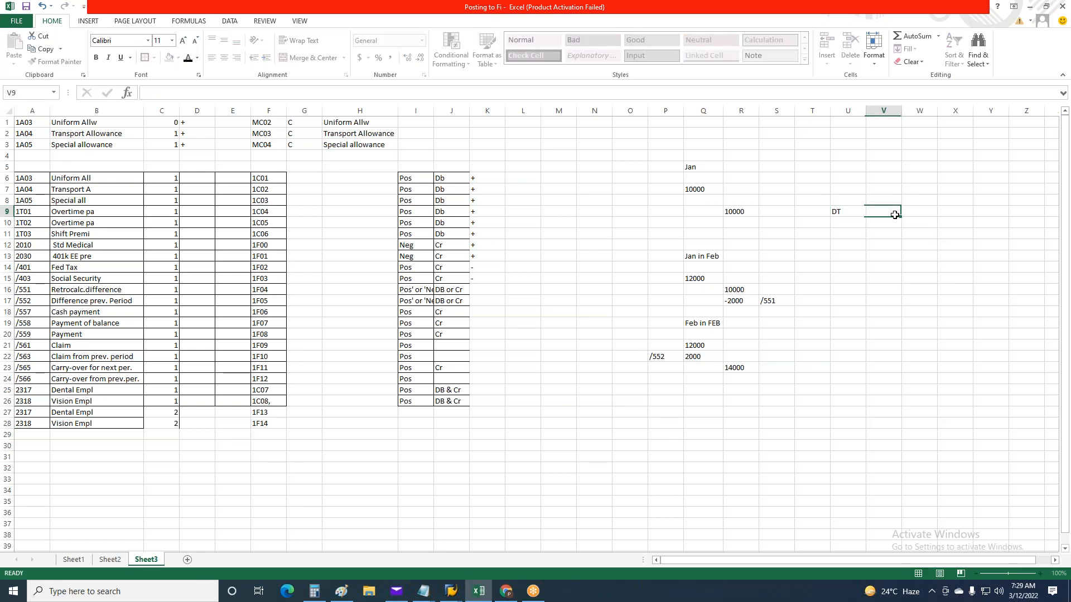
text(2000)
click(863, 216)
Compare the /551 amount in row 17 with the /552 amount in row 22 of the retro example
click(751, 301)
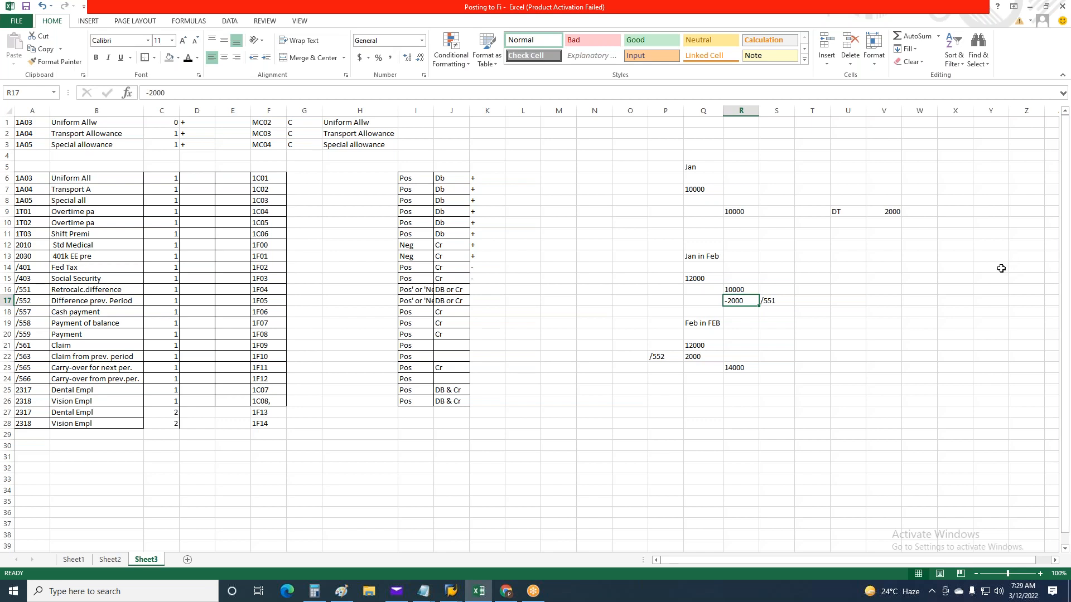
drag(734, 302, 772, 301)
click(727, 299)
click(697, 357)
click(662, 356)
click(687, 356)
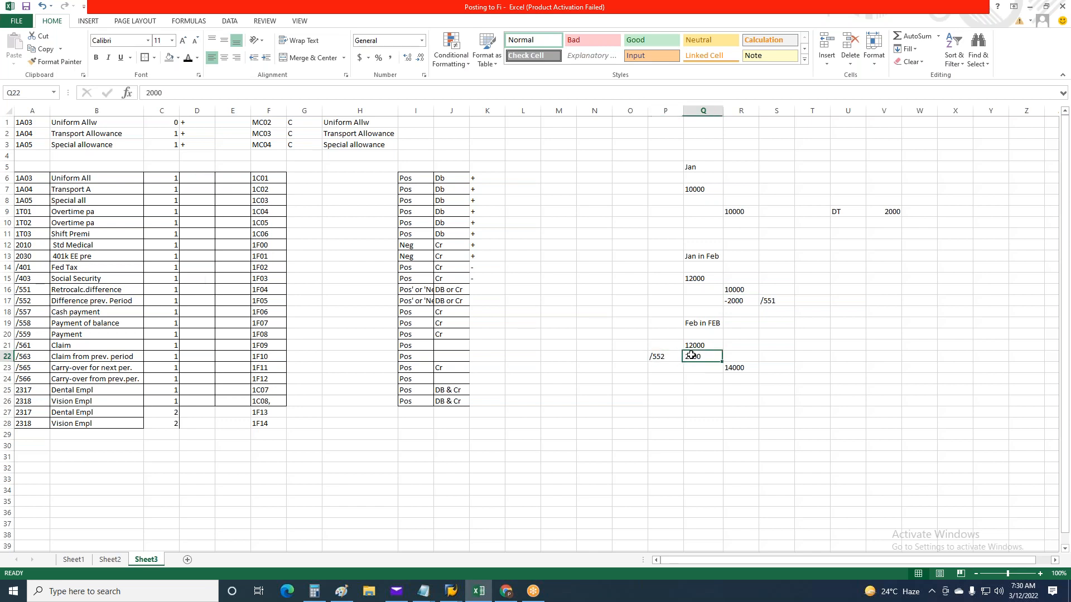
click(738, 300)
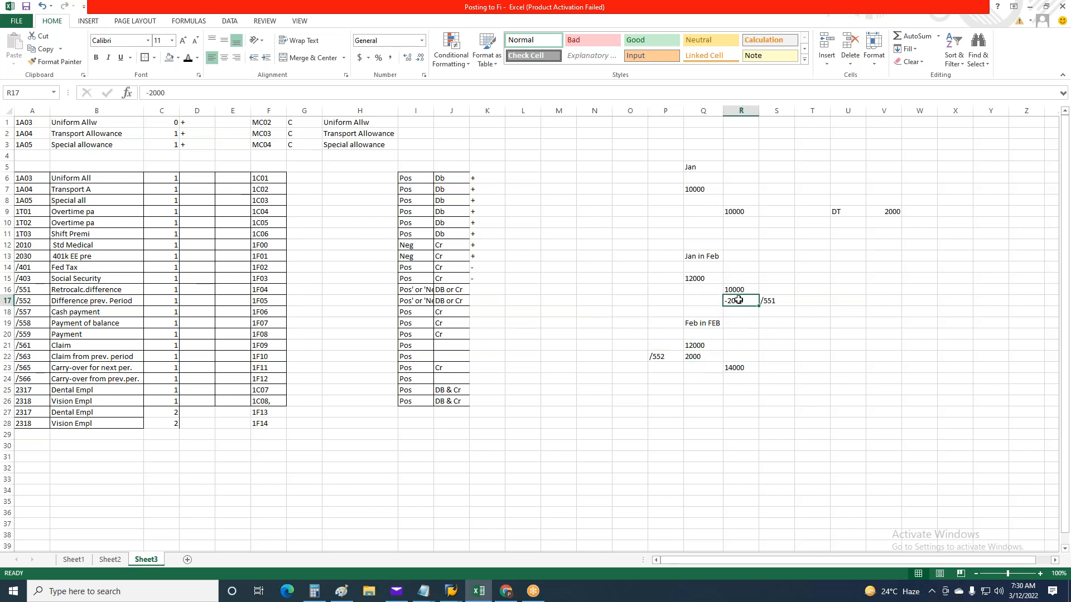
click(694, 357)
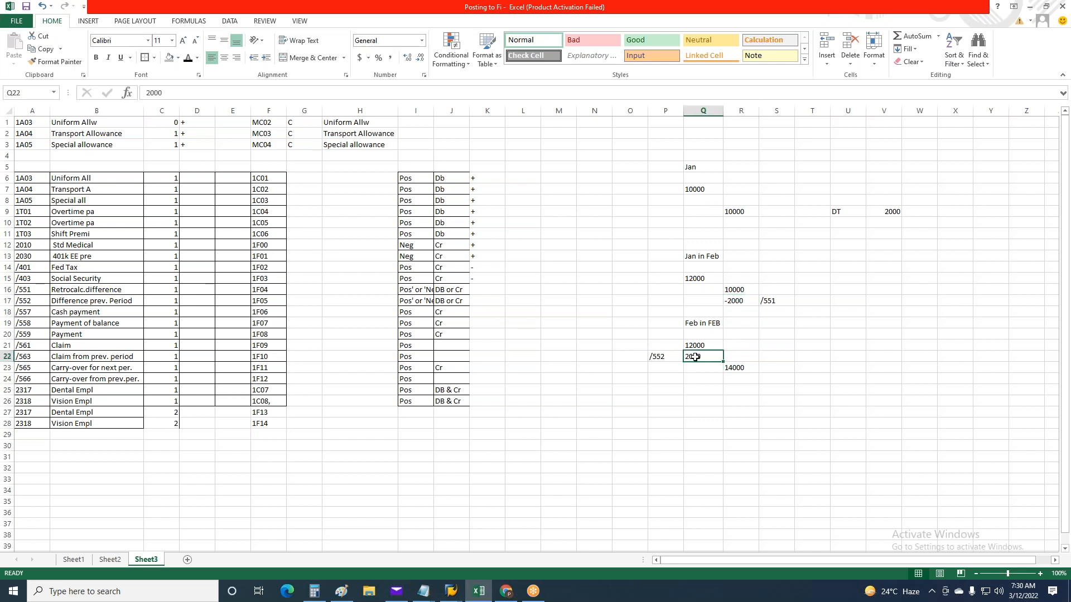
click(990, 290)
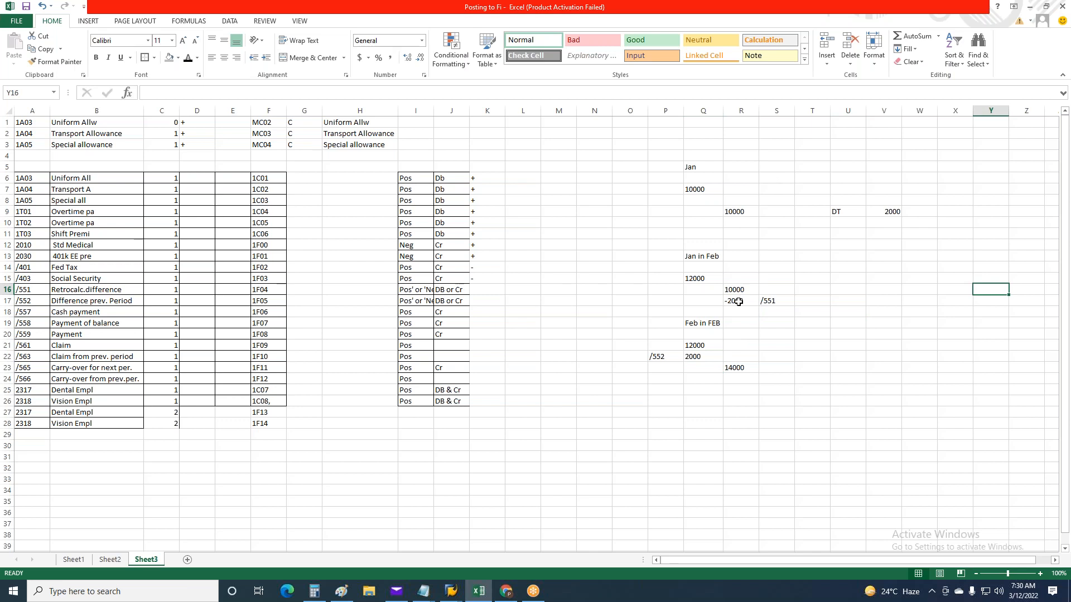
click(738, 302)
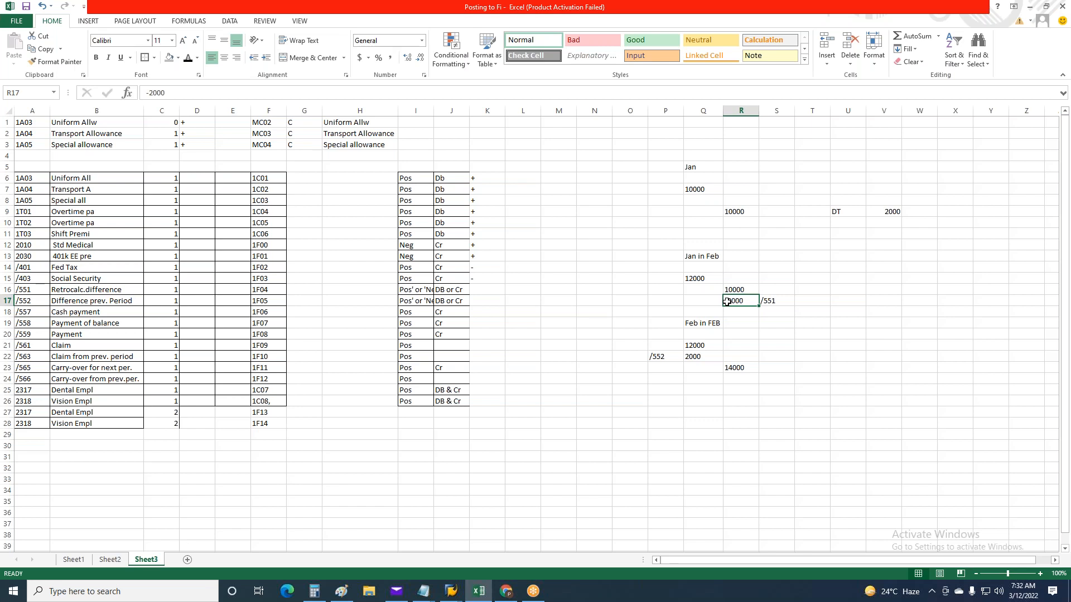
click(774, 301)
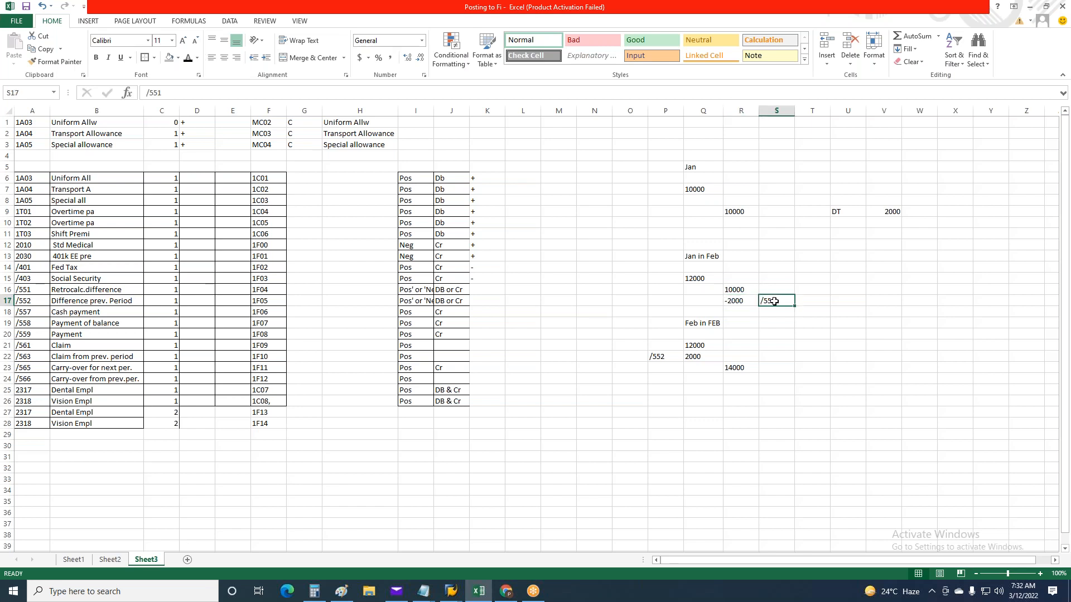
click(737, 301)
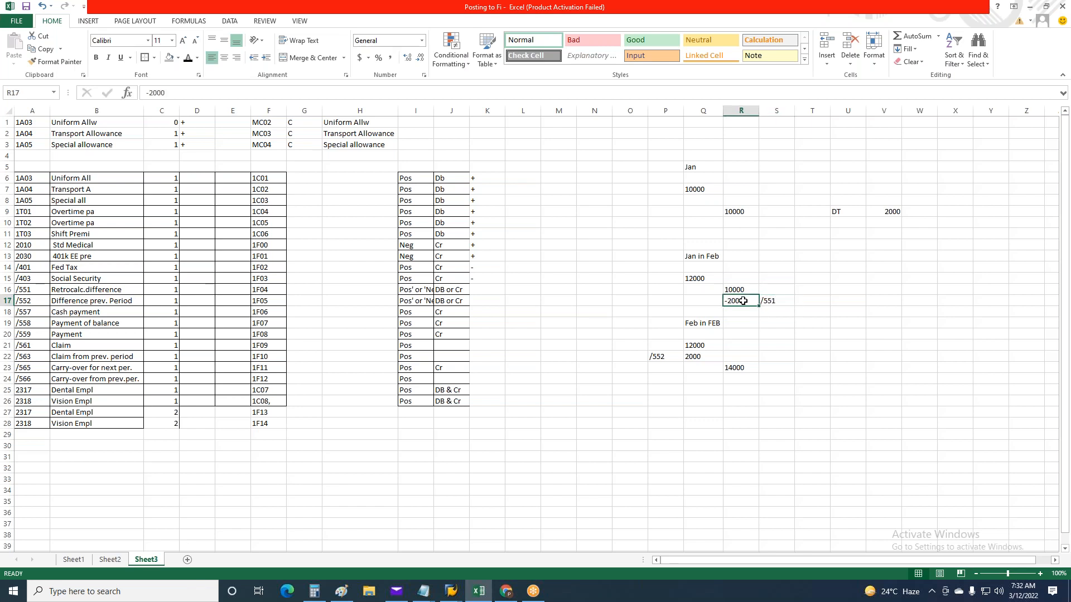
click(767, 297)
click(731, 301)
drag(758, 306, 758, 306)
Enter a plus sign in K16 for wage type /551, Retrocalc.difference
click(484, 290)
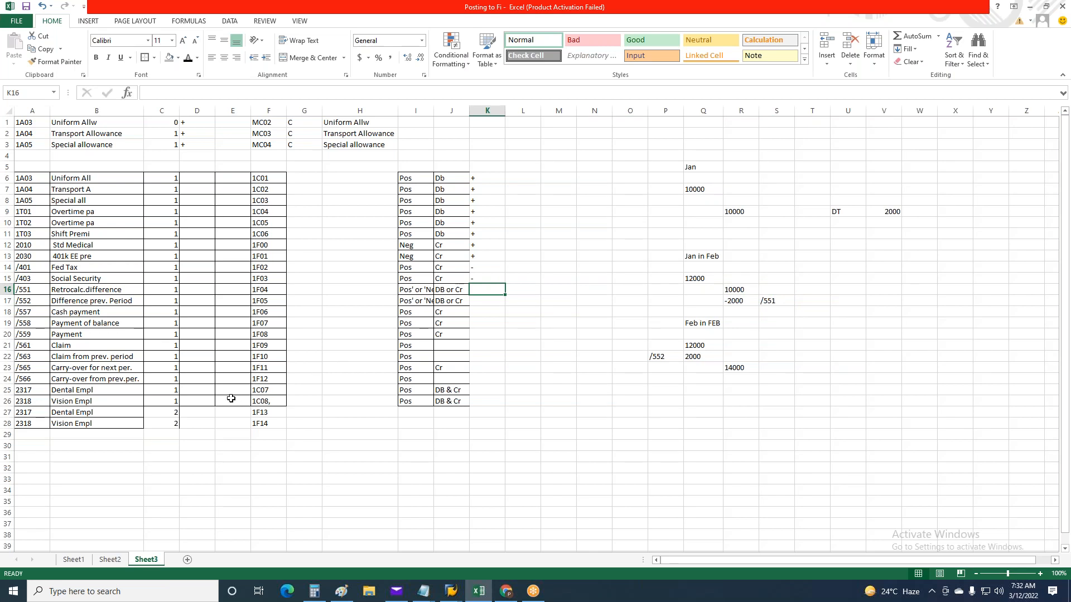
text(+)
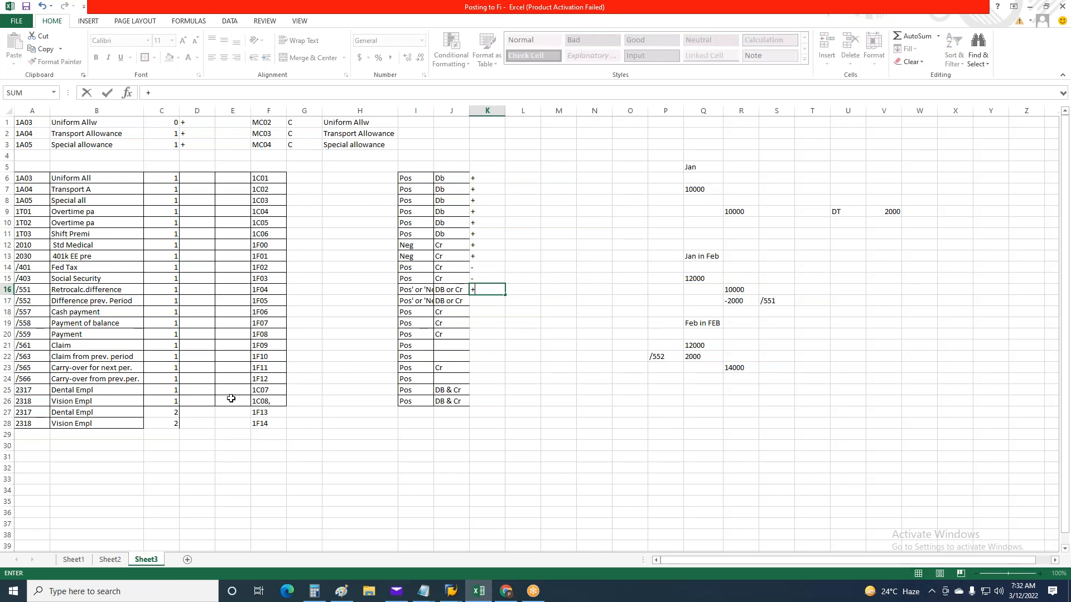
key(Return)
Check the retro example's /552 amount in Q22 and enter a plus sign in K17 for Difference prev. Period
click(739, 300)
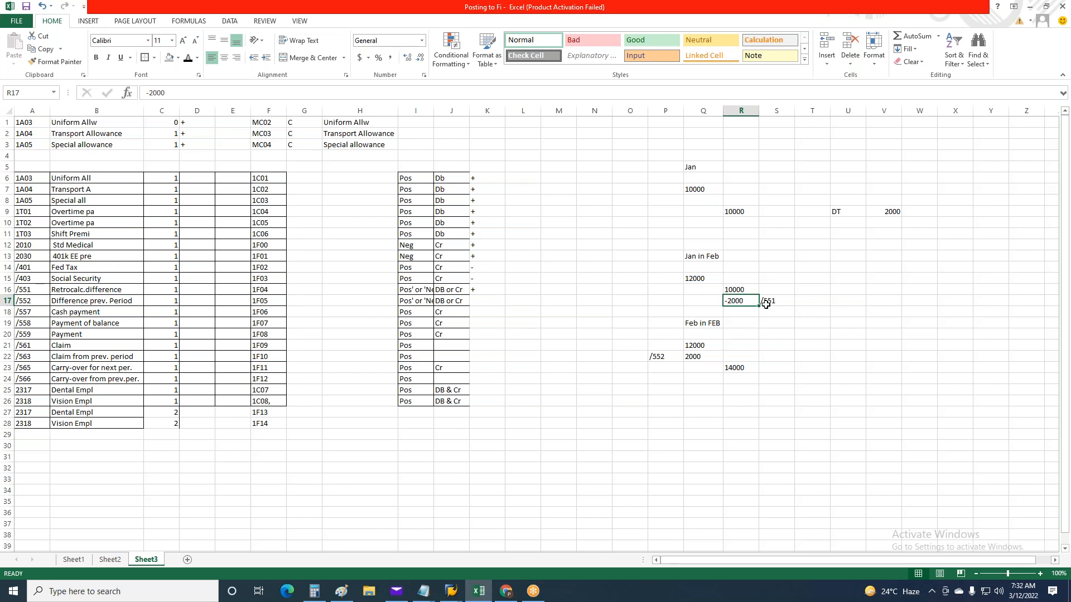
click(475, 303)
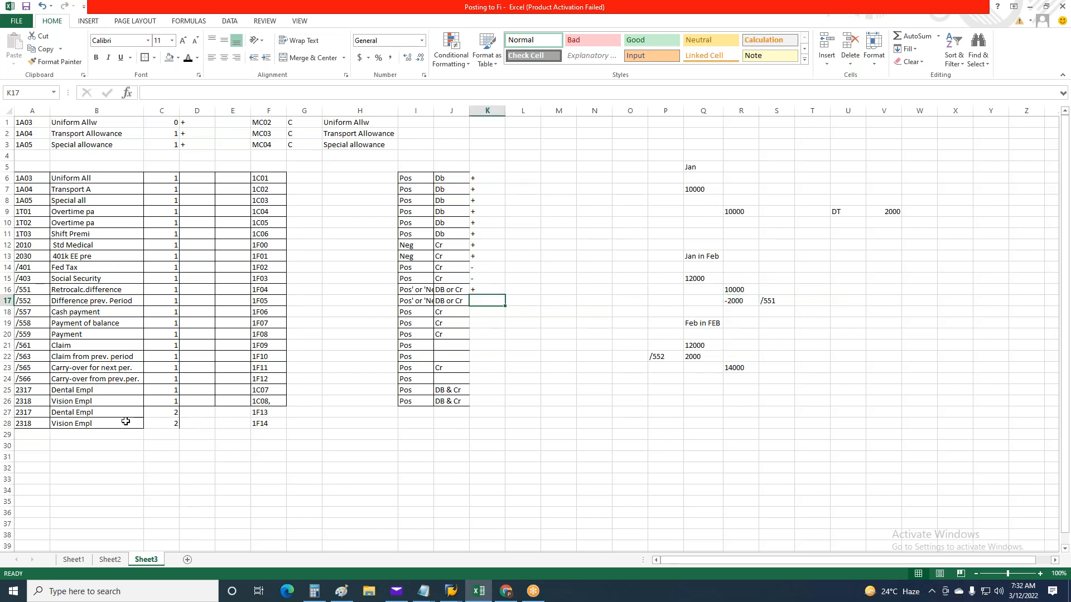
click(25, 301)
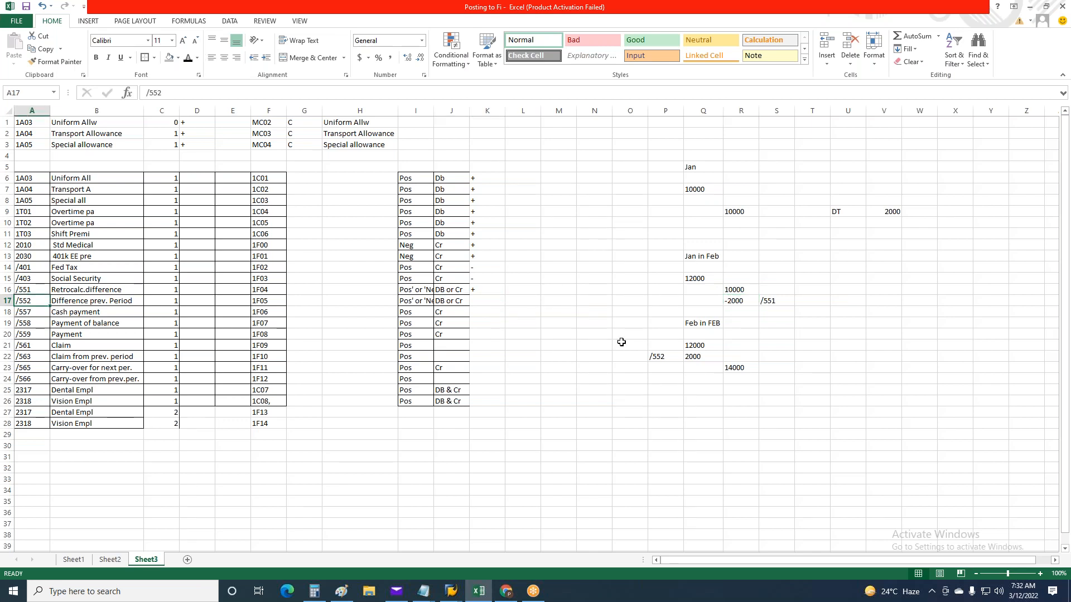
click(700, 360)
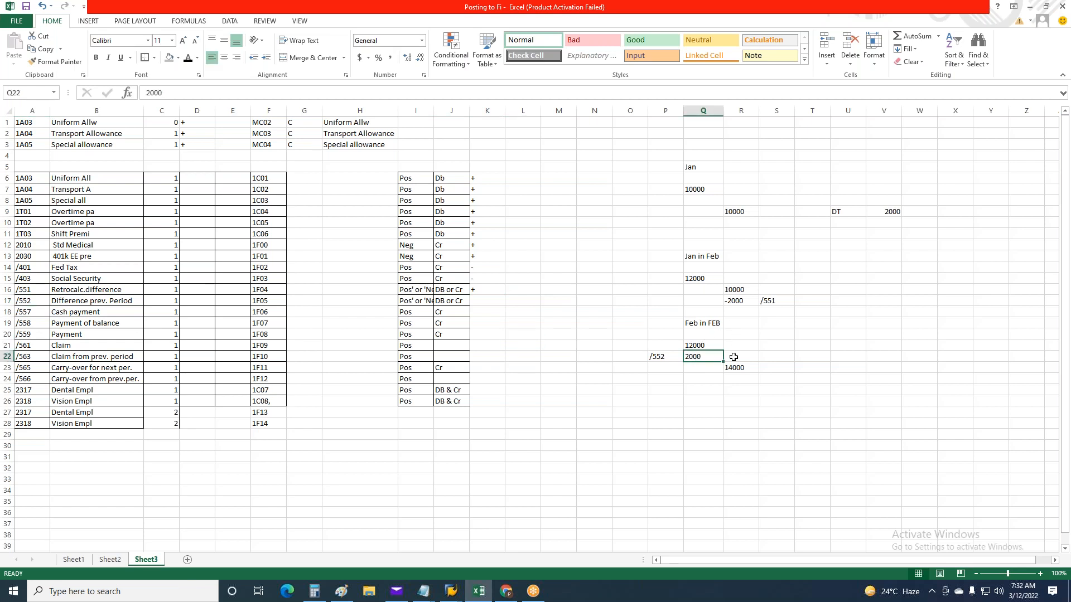
click(737, 357)
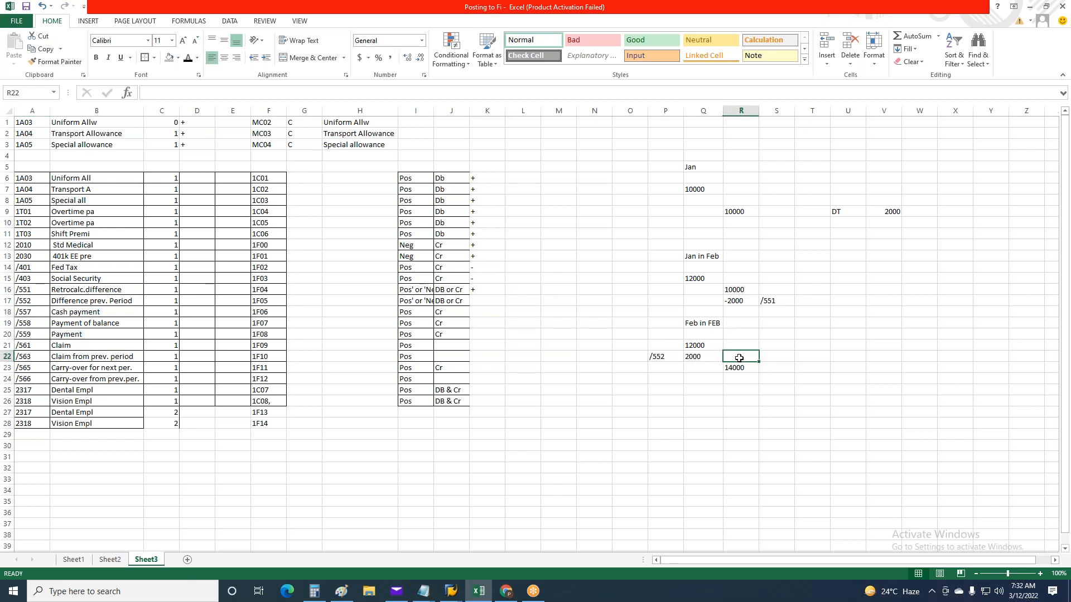
click(702, 358)
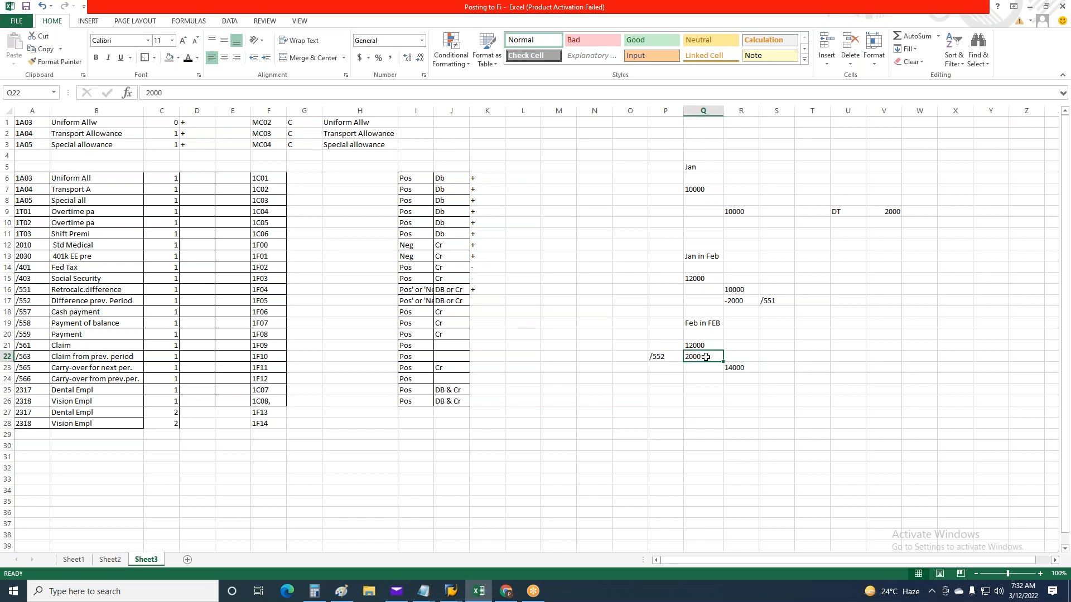
click(739, 357)
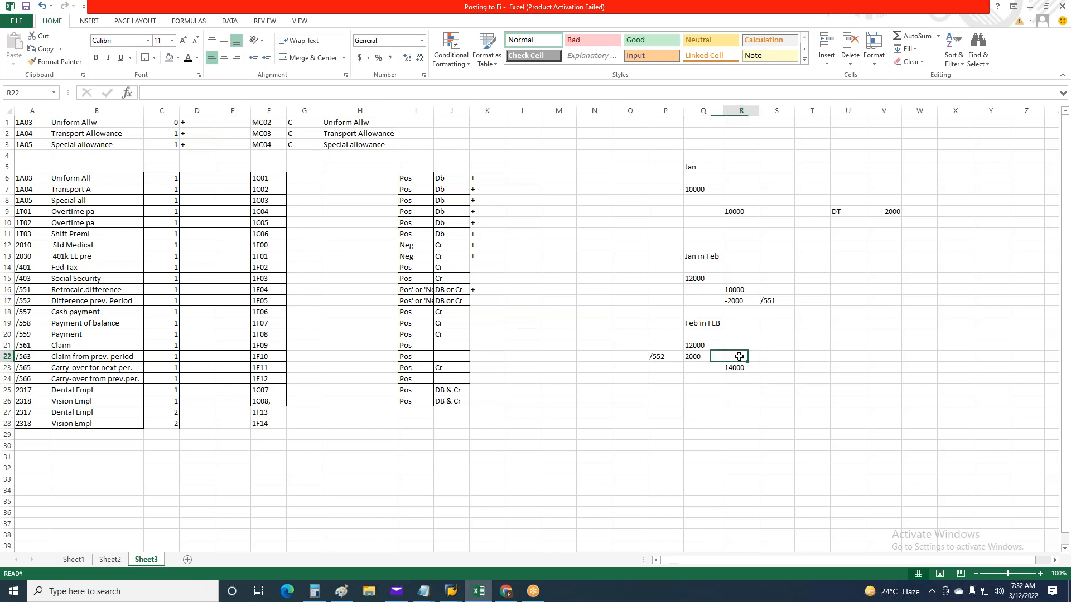
click(716, 357)
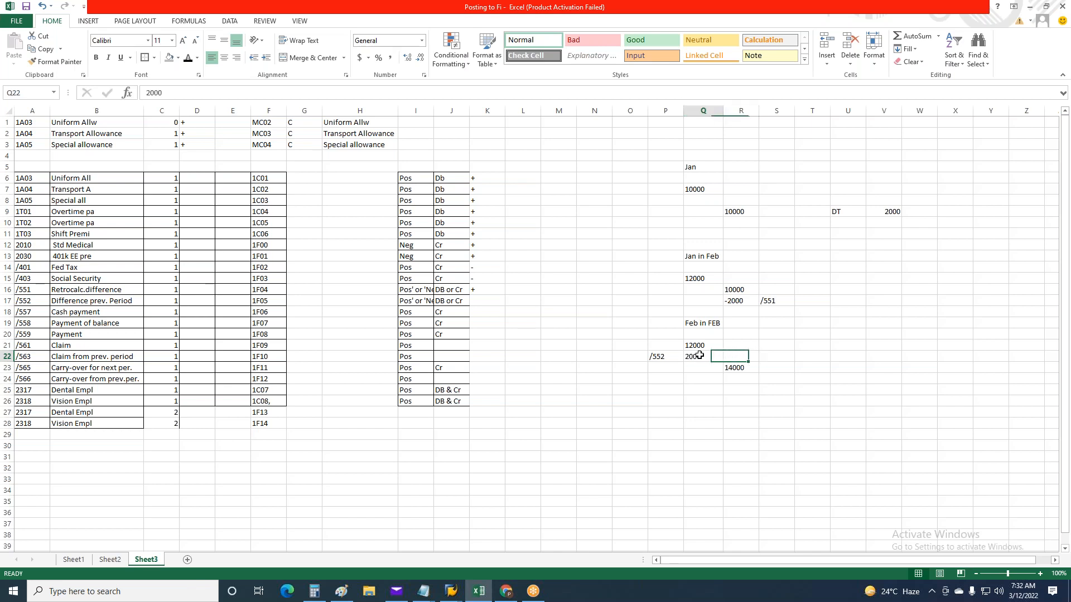
click(487, 312)
click(488, 301)
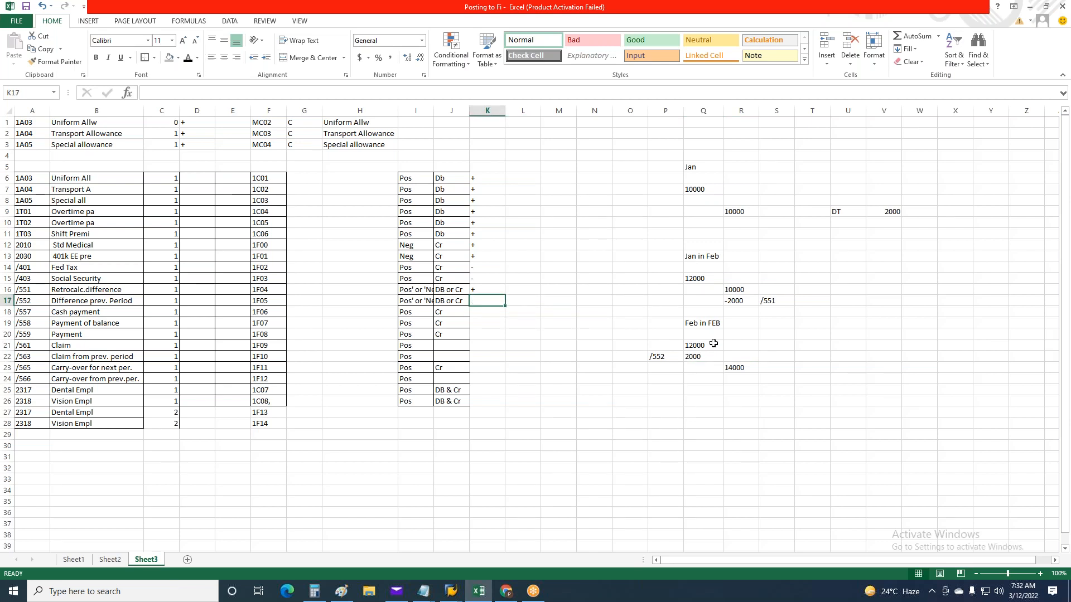
text(+)
key(ctrl+Return)
Enter a minus sign in K18 for /557 Cash payment and copy it to K19:K20 for /558 and /559
mouse_move(21, 315)
mouse_down()
mouse_move(25, 346)
mouse_move(42, 335)
mouse_move(373, 318)
mouse_move(459, 332)
mouse_move(497, 315)
mouse_up()
click(497, 316)
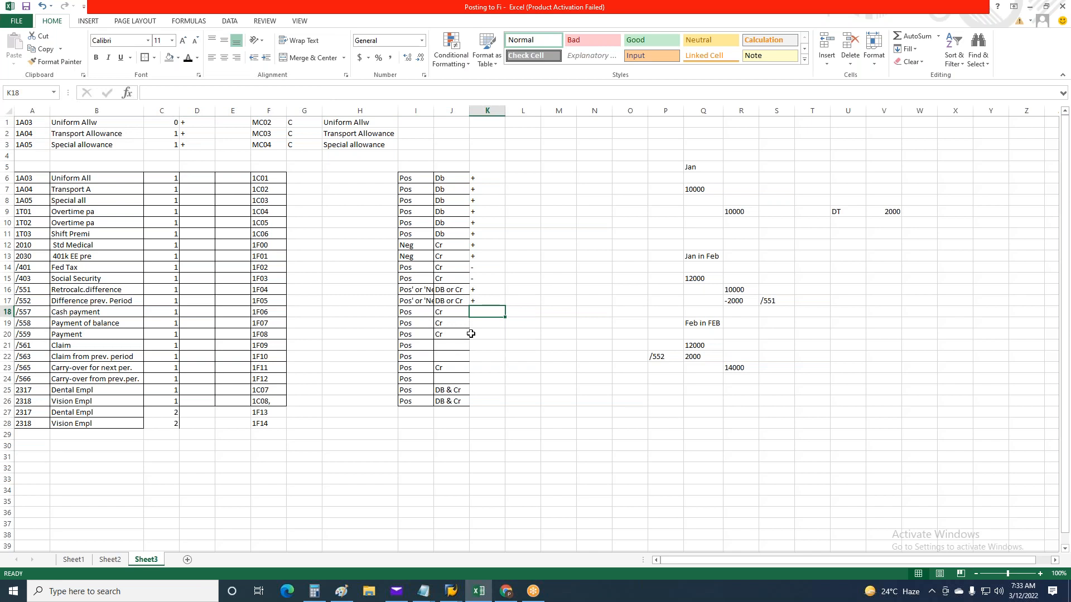
text(-)
key(ctrl+Return)
key(ctrl+c)
drag(485, 326, 495, 339)
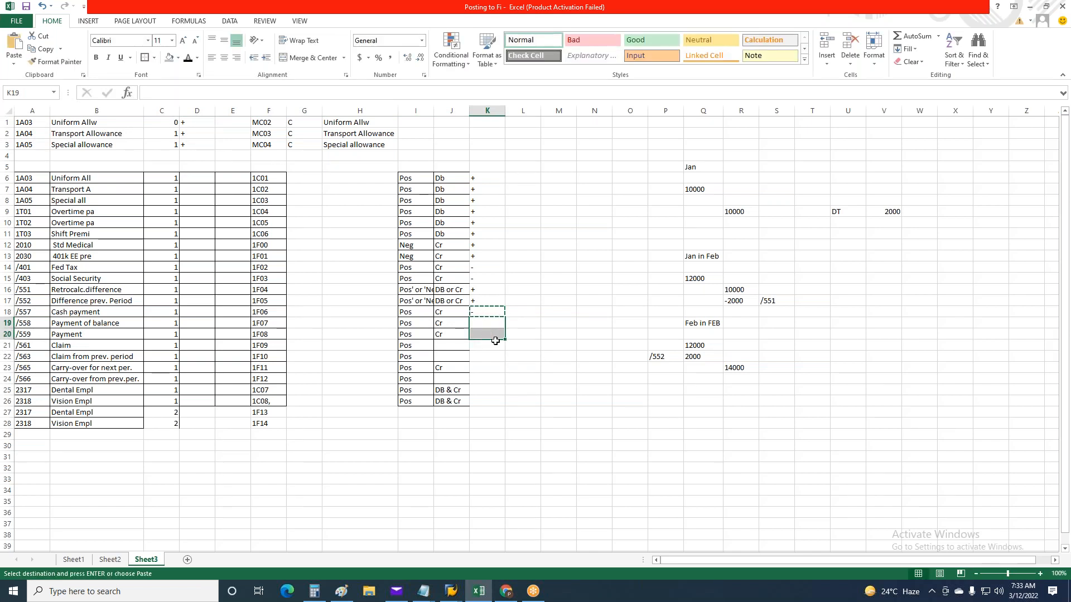
key(ctrl+v)
key(Escape)
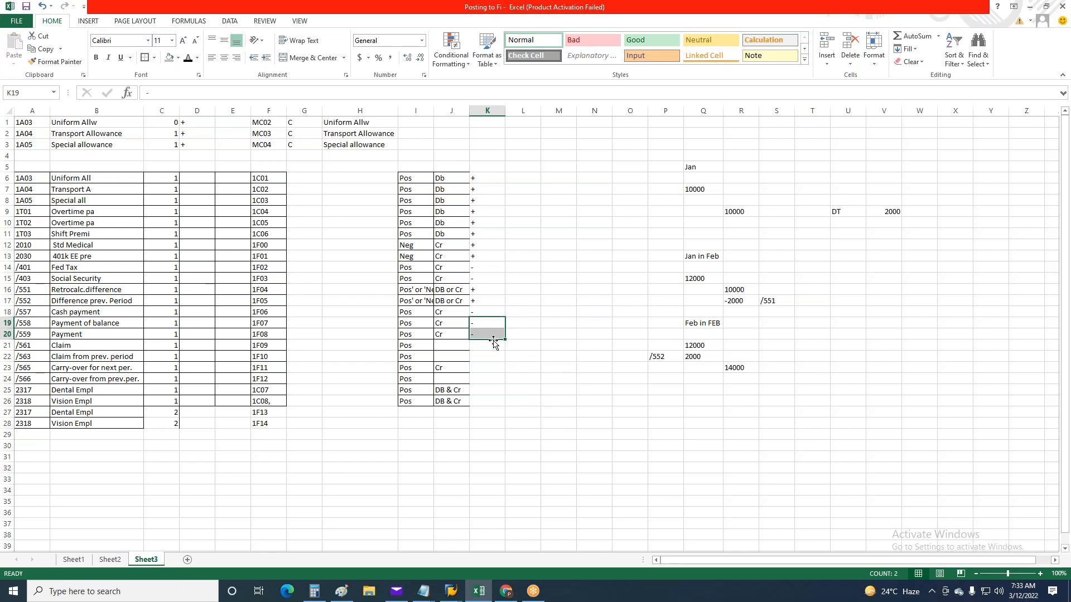
Copy the minus sign from K20 to K23 for wage type /565, Carry-over for next per
key(Down)
key(ctrl+c)
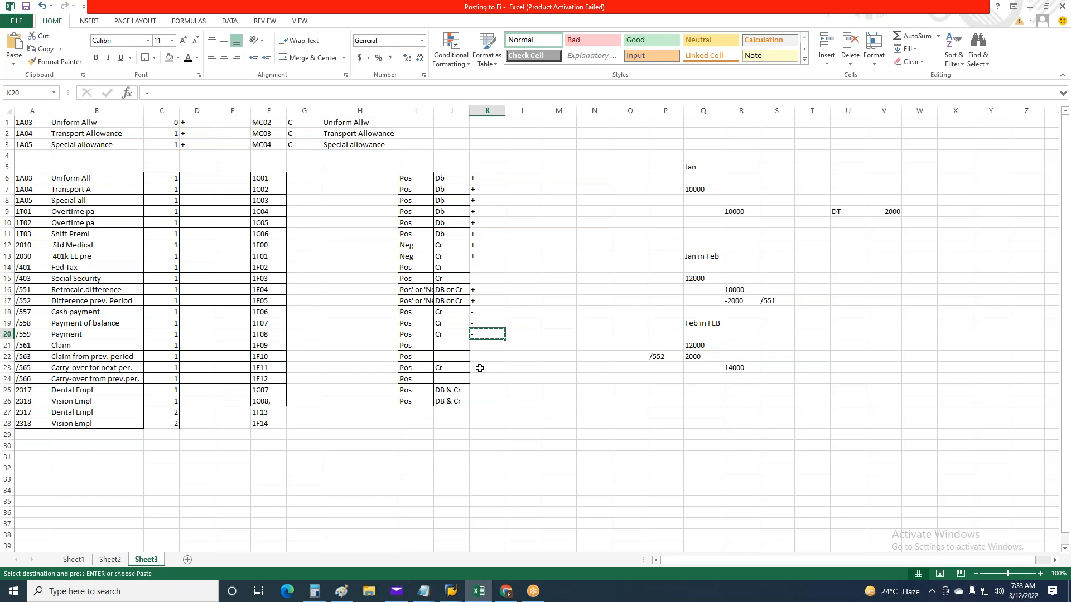
click(480, 368)
key(ctrl+v)
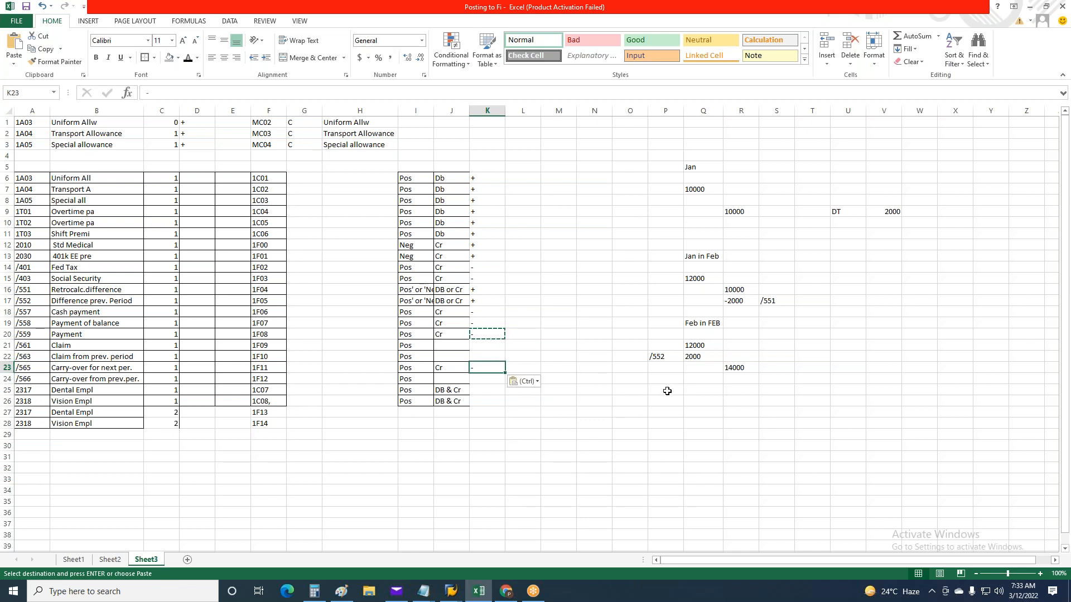
key(Escape)
Enter a plus sign in K24 for wage type /566, Carry-over from prev.per
click(490, 379)
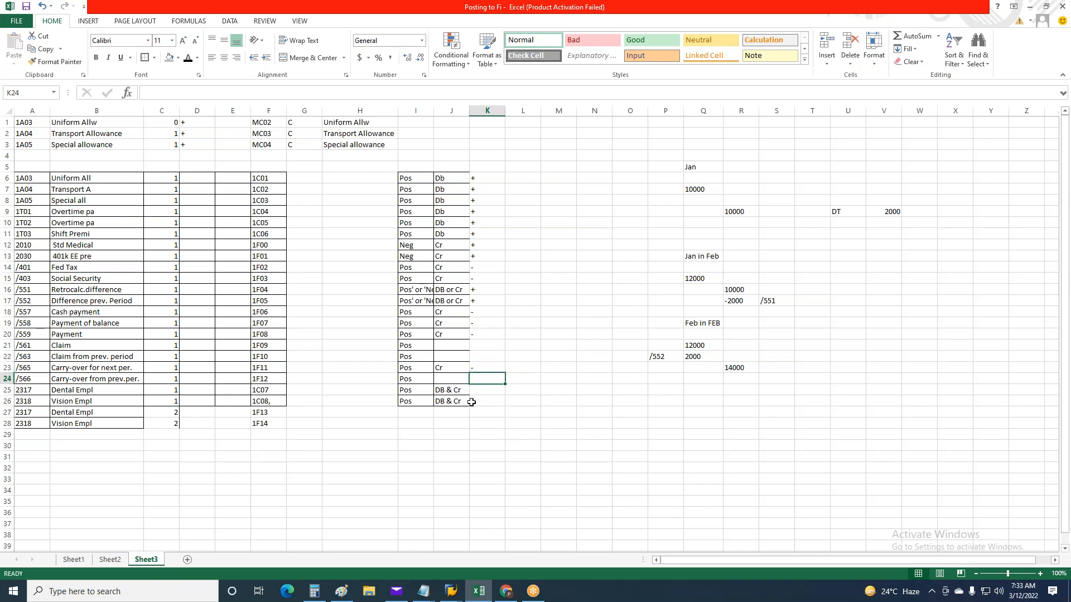
text(+)
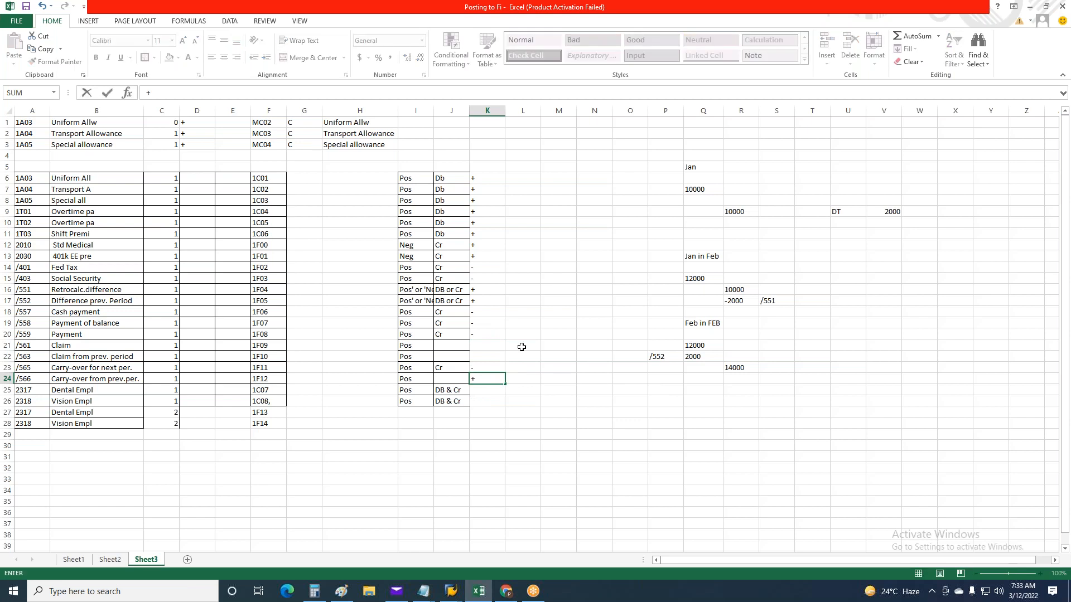
key(ctrl+Return)
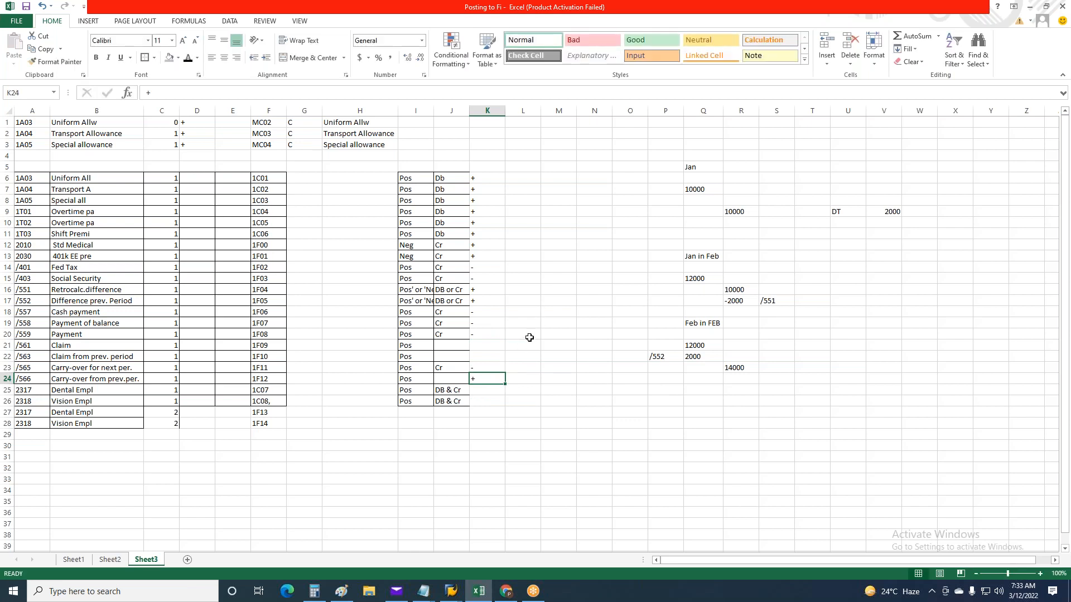
Enter a plus sign in K21 for wage type /561, Claim
click(483, 345)
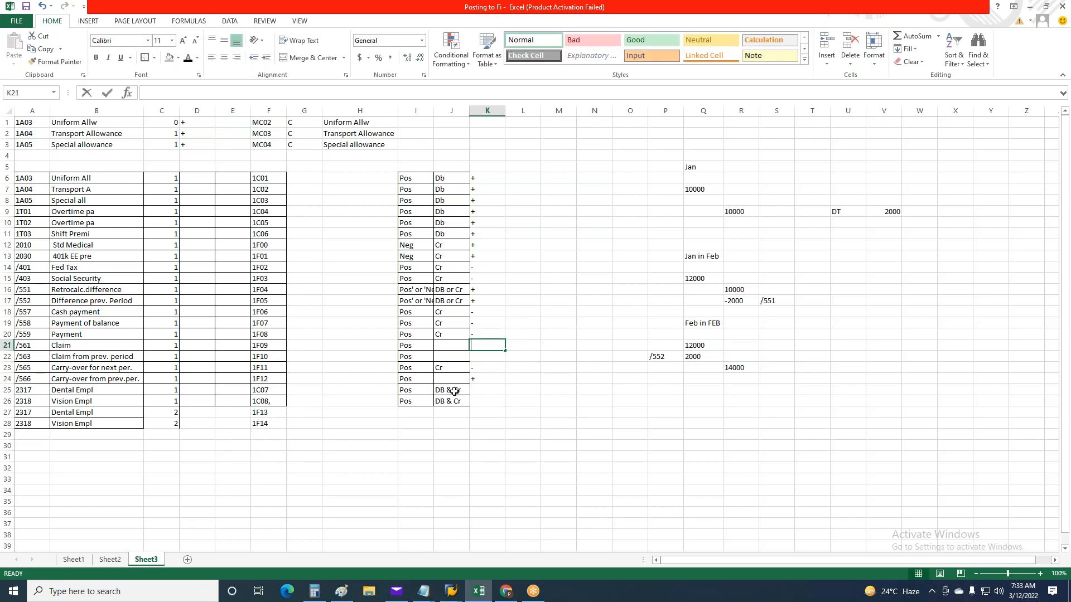
text(+)
key(ctrl+Return)
Enter Cr in J22 and a minus sign in K22 for wage type /563, Claim from prev. period
click(5, 348)
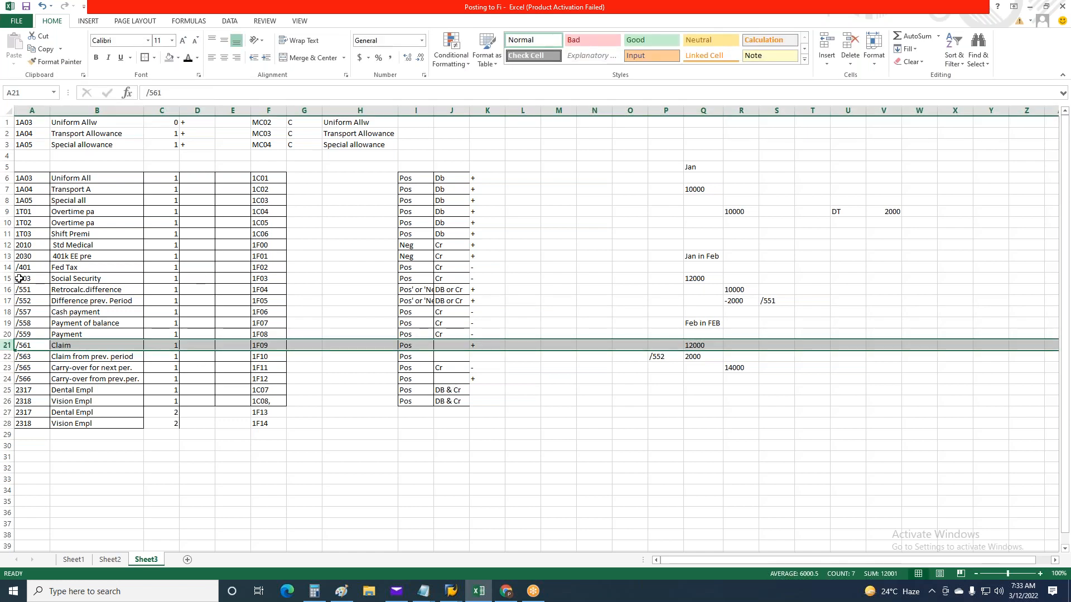
drag(8, 290, 5, 381)
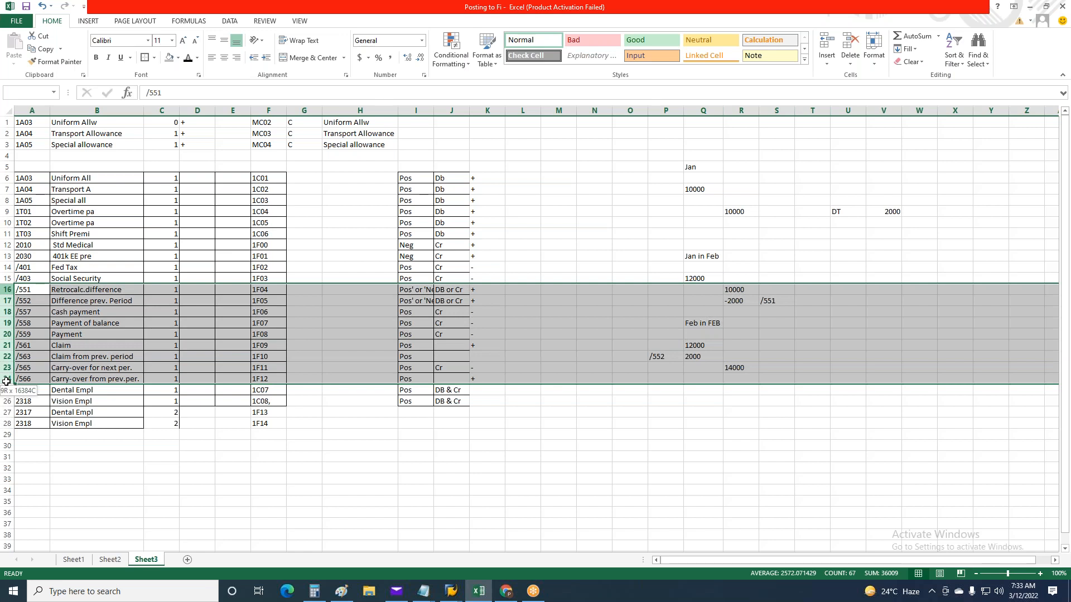
drag(6, 381, 6, 381)
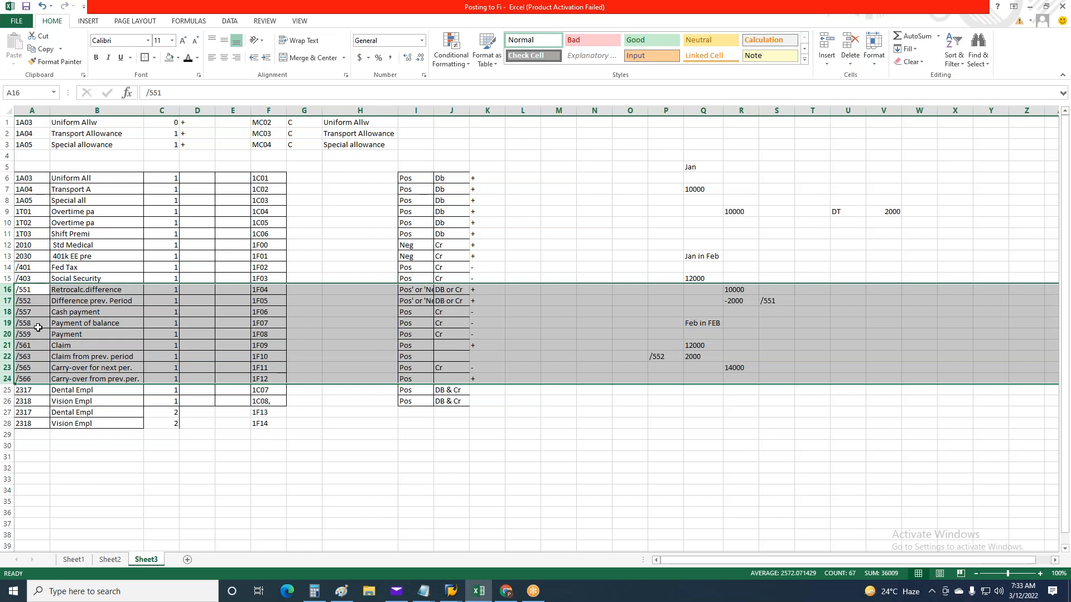
click(23, 357)
click(479, 357)
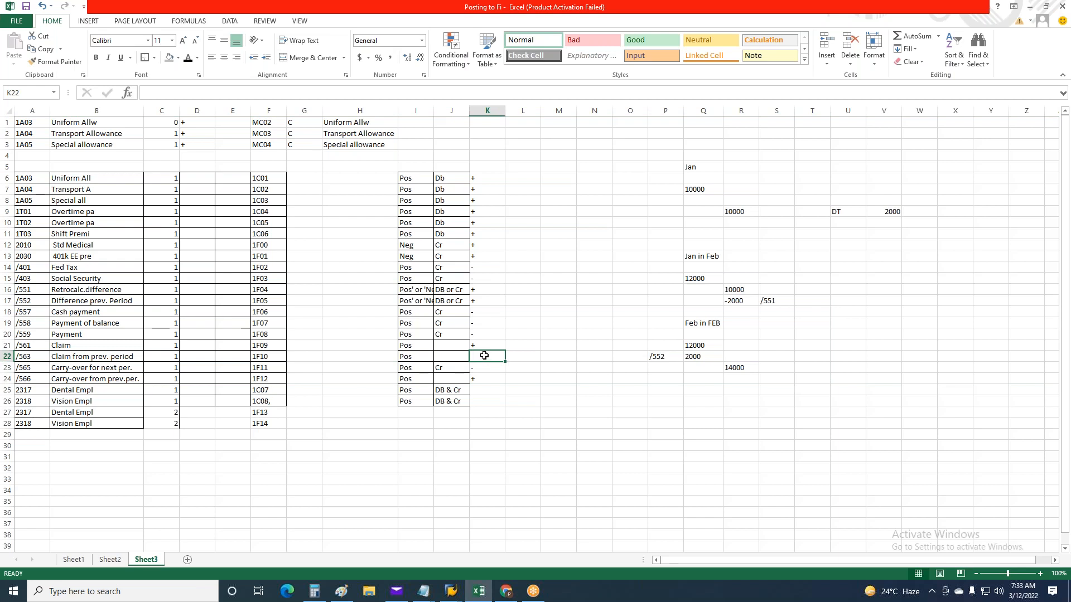
click(446, 356)
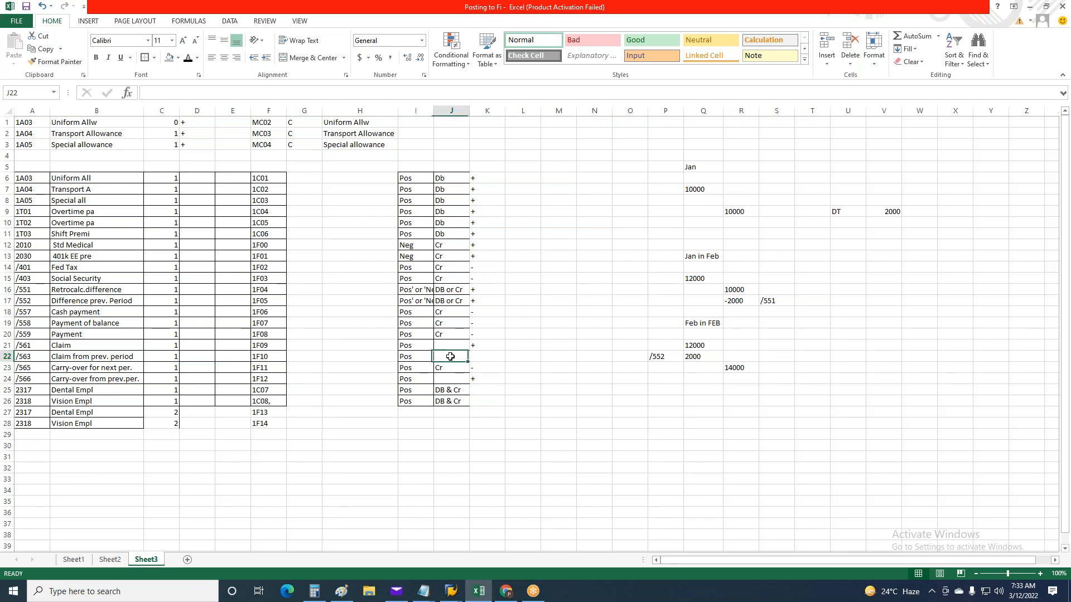
text(Cr)
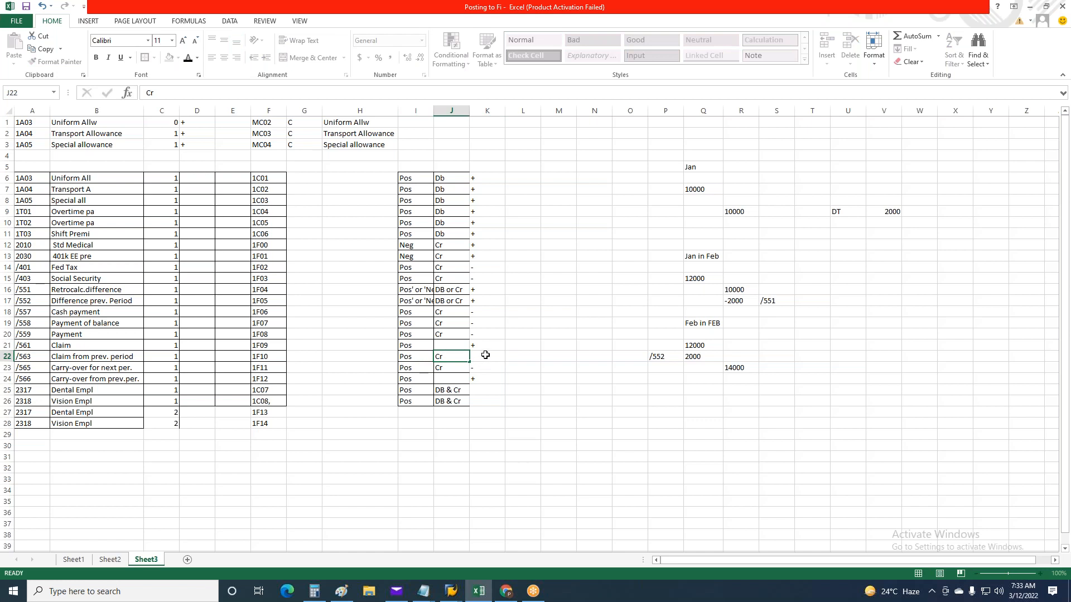
click(483, 356)
text(-)
key(ctrl+Return)
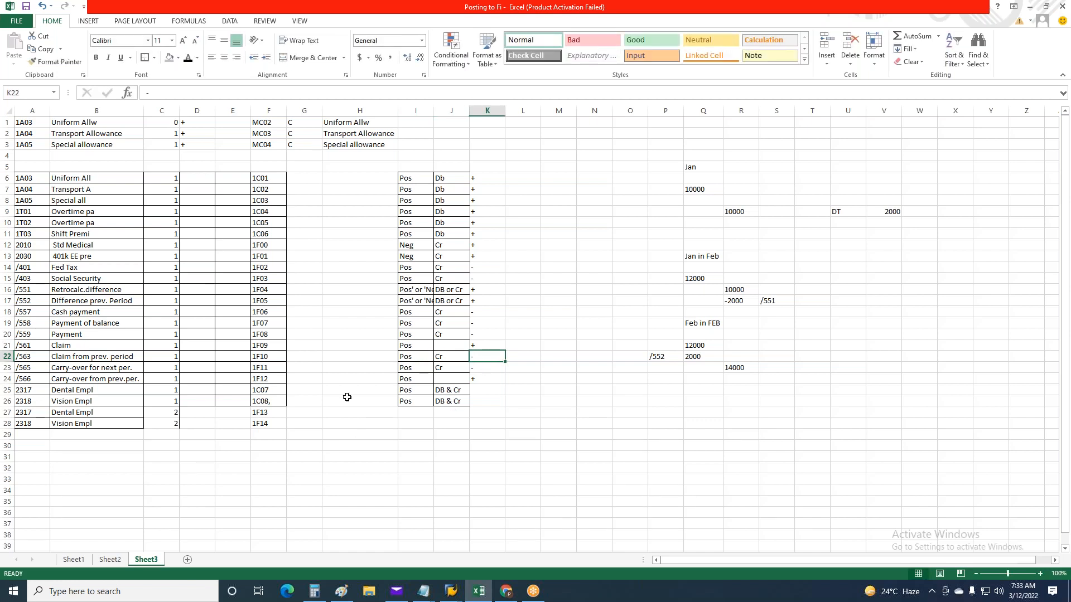
Enter a minus sign in K25 and a plus sign in K27 for the two 2317 Dental Empl rows
click(26, 390)
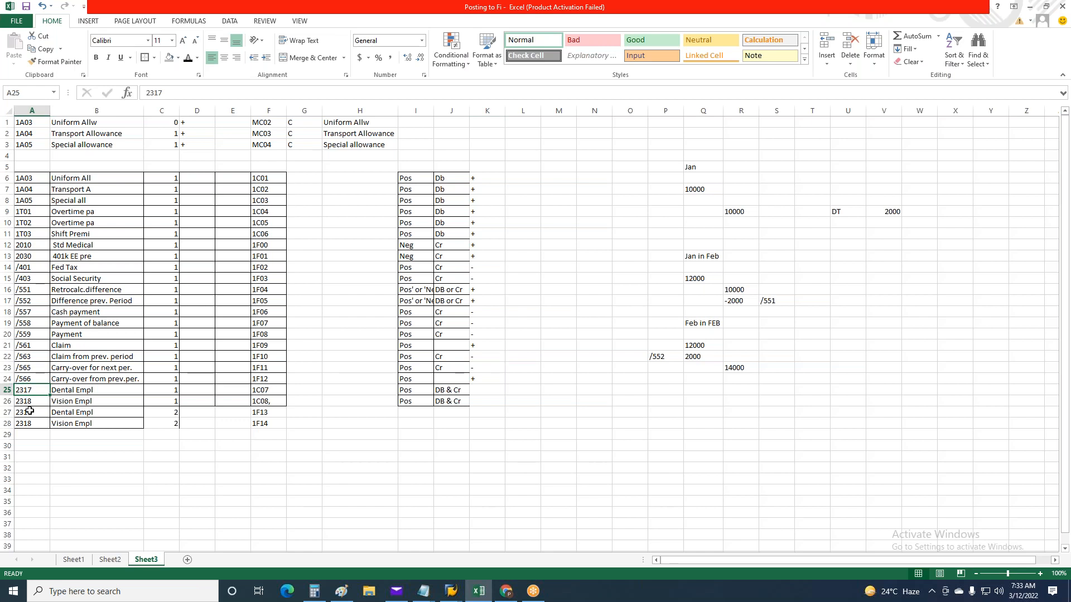
click(274, 387)
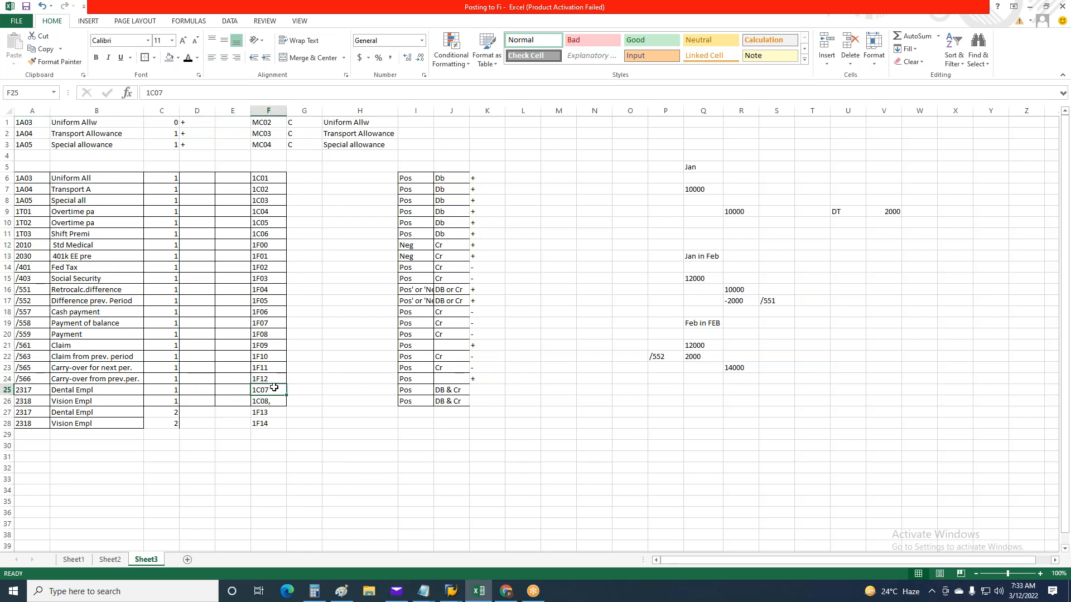
click(494, 393)
text(_)
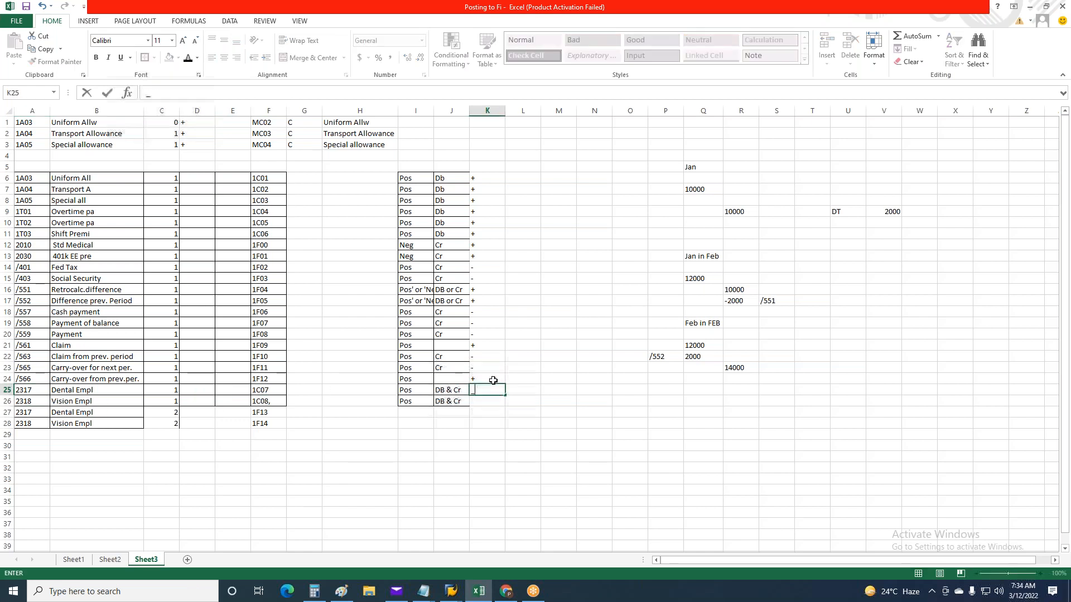
text(-)
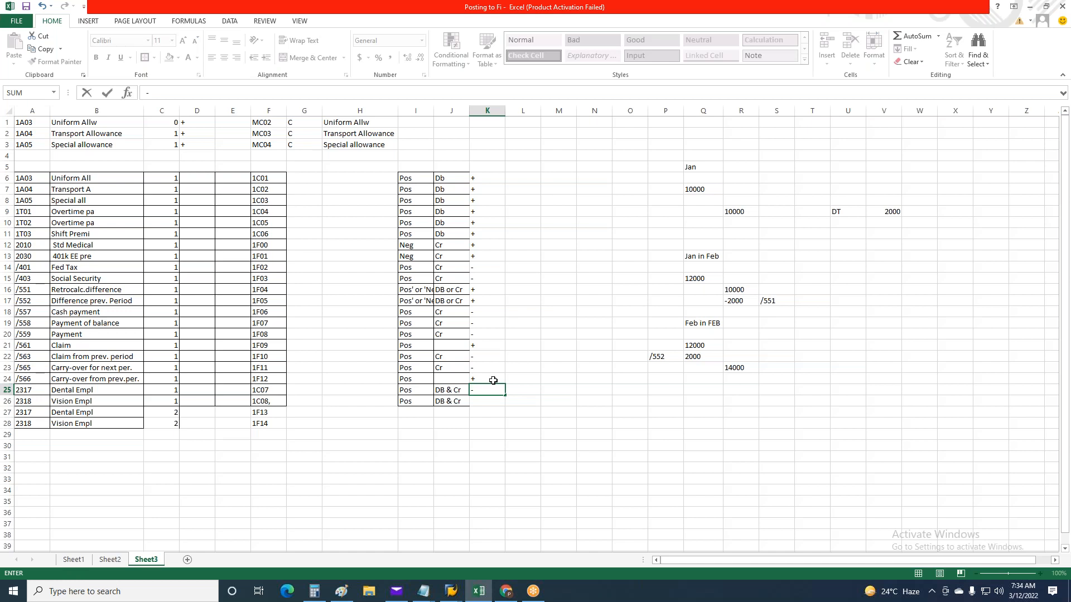
key(Return)
click(477, 415)
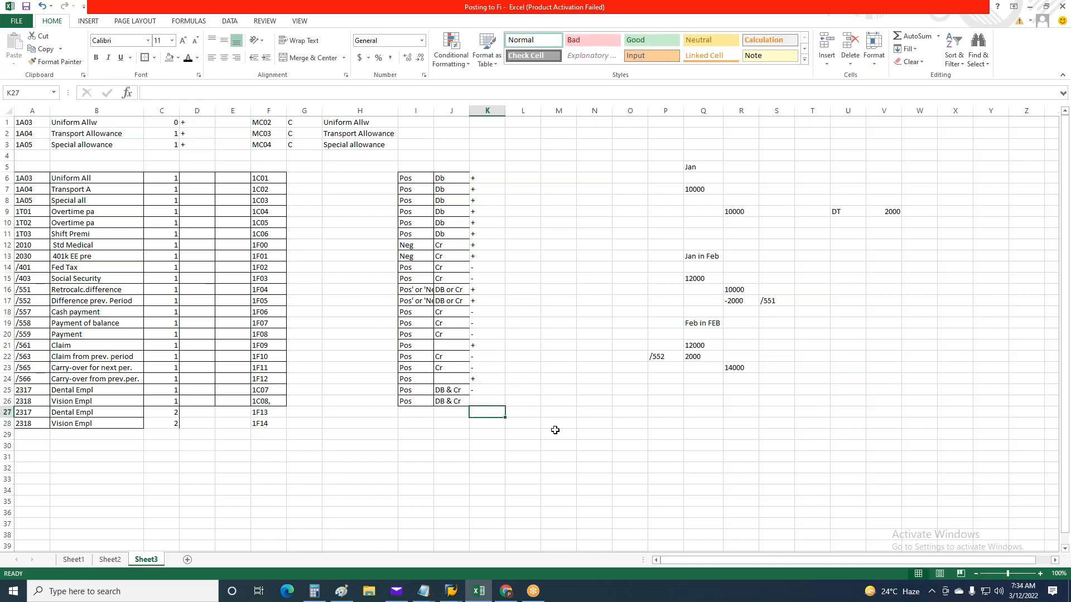
text(+)
key(ctrl+Return)
Change the Dental Empl signs to plus in K25 and minus in K27
click(91, 398)
click(264, 391)
click(477, 393)
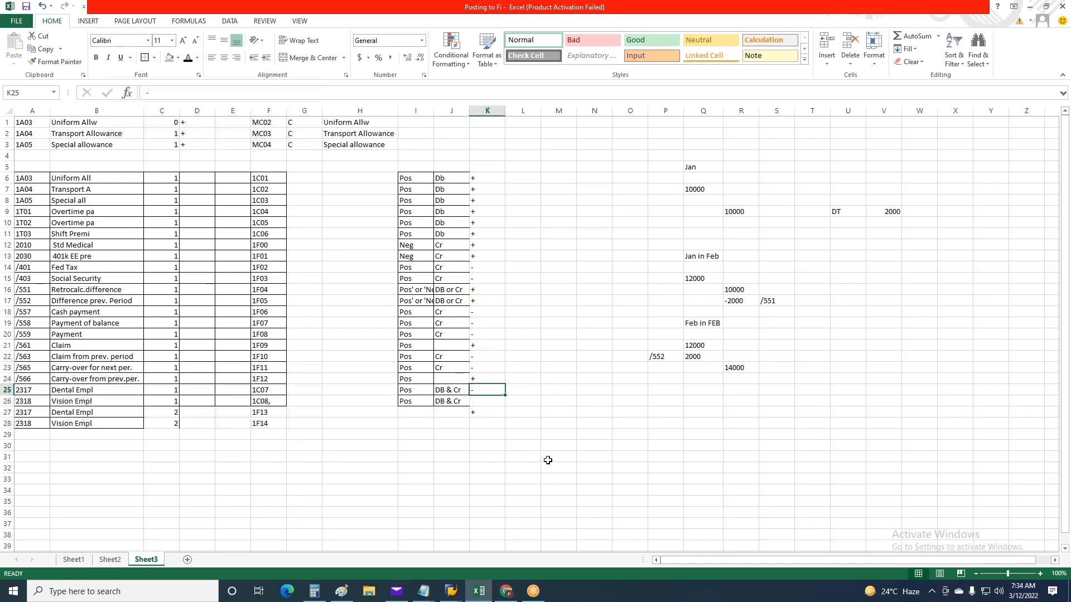
text(+)
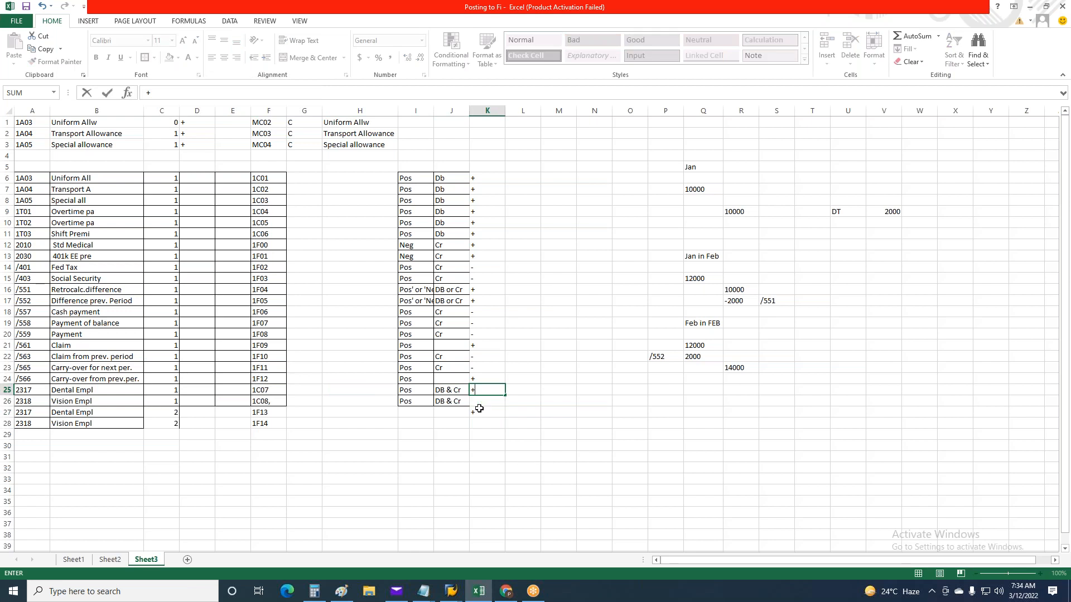
text(K)
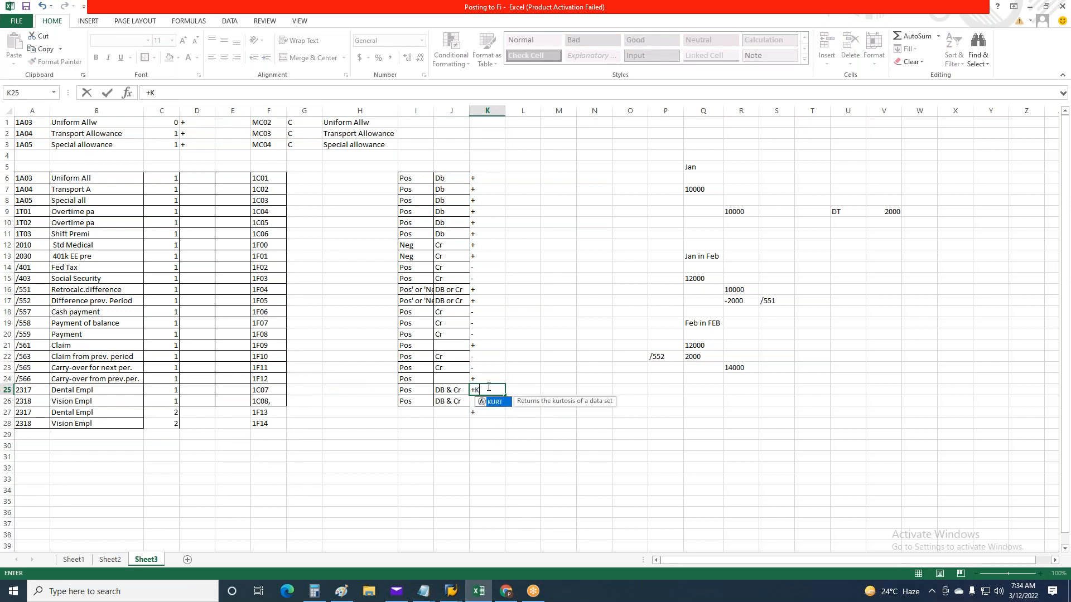
key(BackSpace)
key(Return)
click(478, 412)
text(-)
key(ctrl+Return)
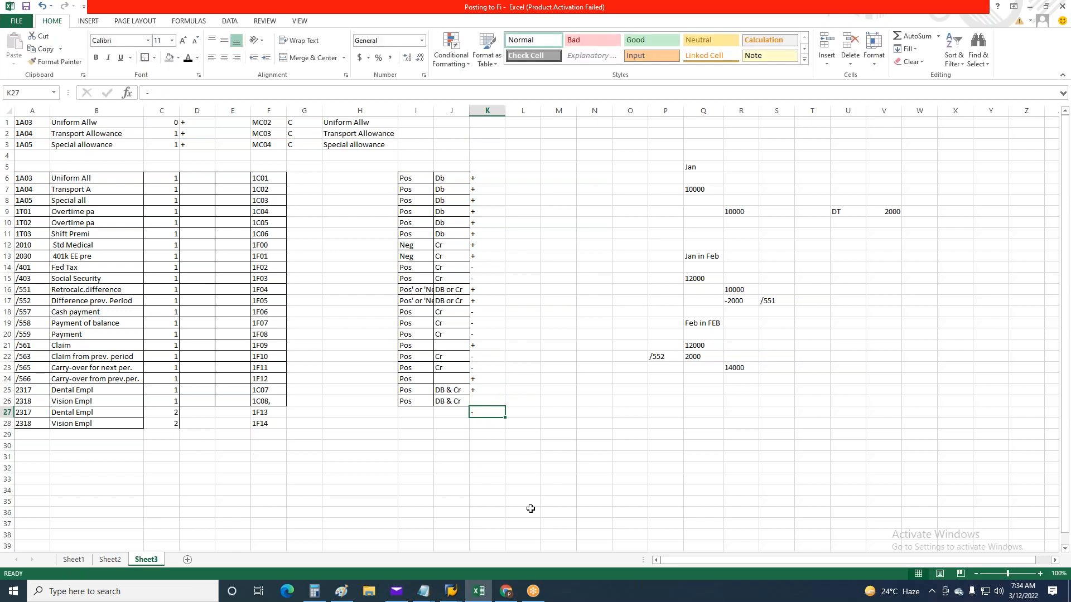
Enter a plus sign in K26 and a minus sign in K28 for the two 2318 Vision Empl rows
click(491, 402)
text(+)
key(ctrl+Return)
click(485, 423)
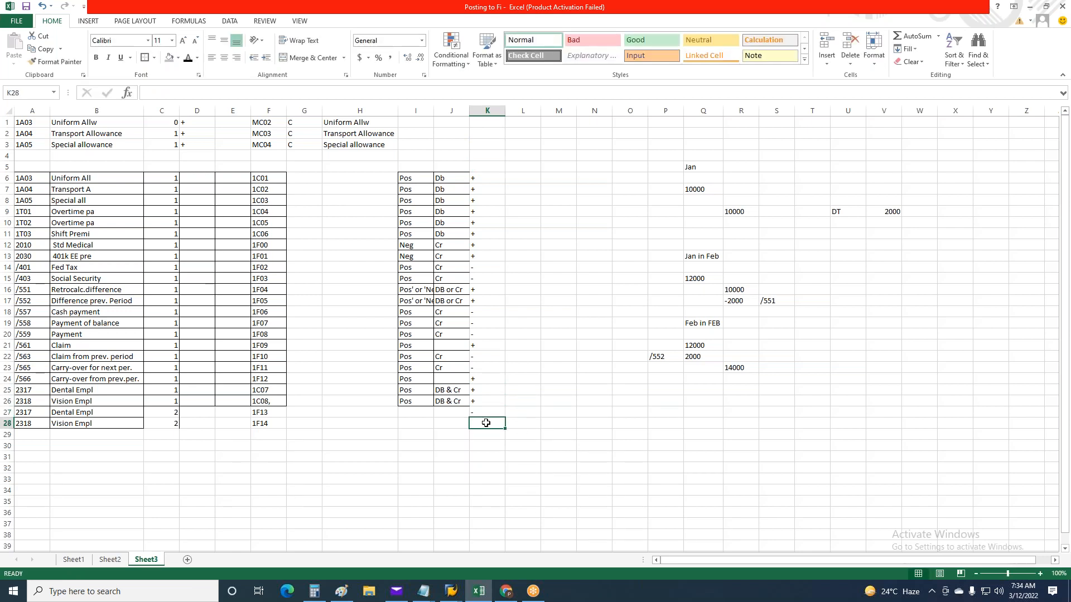
text(-)
key(ctrl+Return)
Copy the signs from K6:K28 into column D, starting at D6
drag(488, 176, 489, 421)
key(ctrl+c)
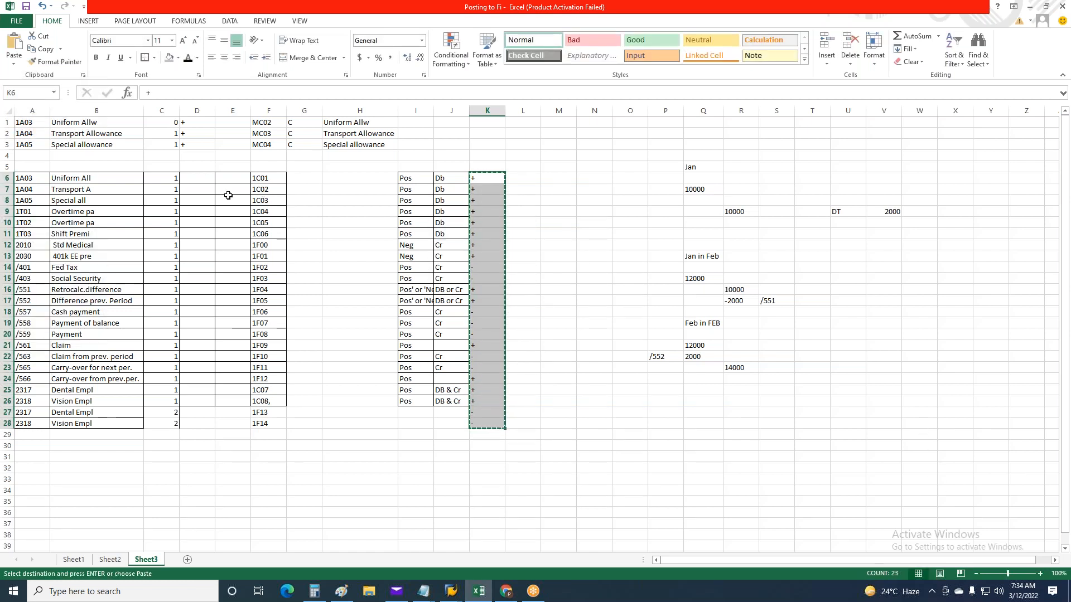
click(196, 177)
key(ctrl+v)
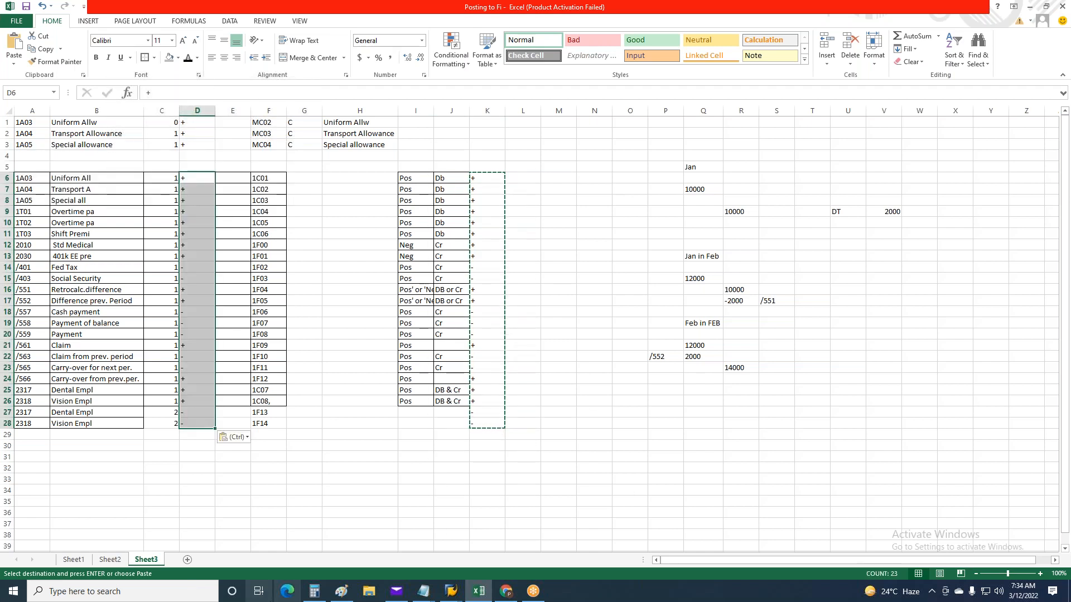
key(Escape)
click(273, 489)
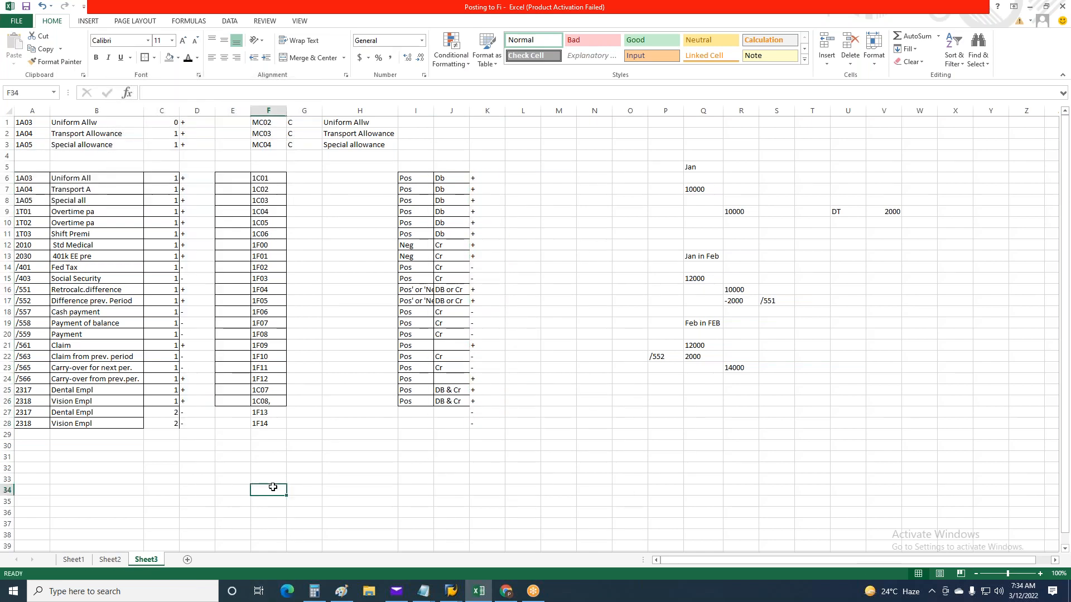
Copy the wage type table A6:F28 and switch to the Posting Wage Types view in SAP
drag(30, 183, 268, 425)
key(ctrl+c)
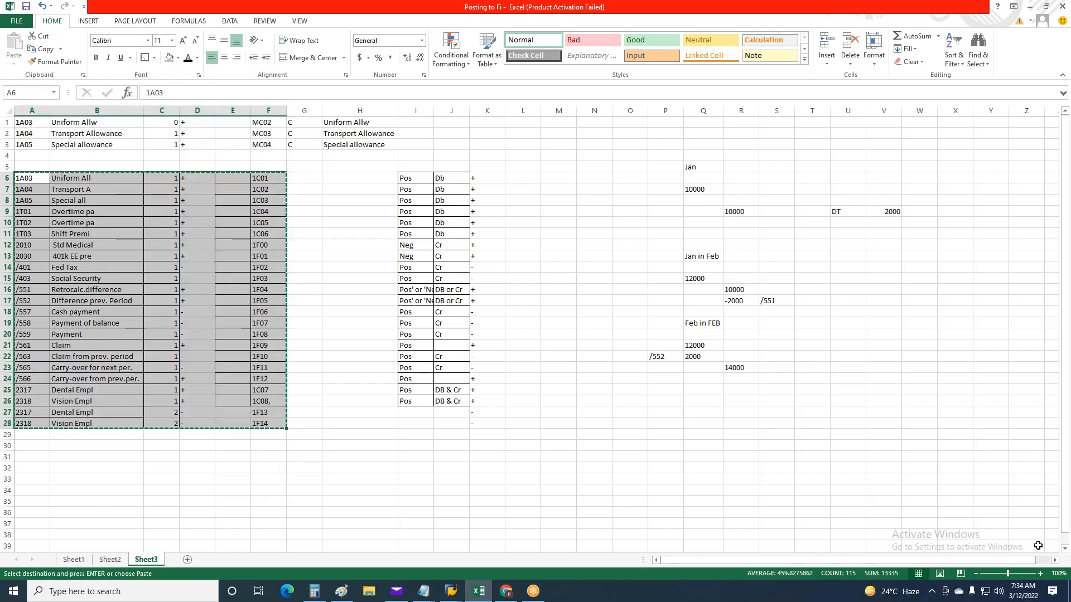
key(alt+Tab)
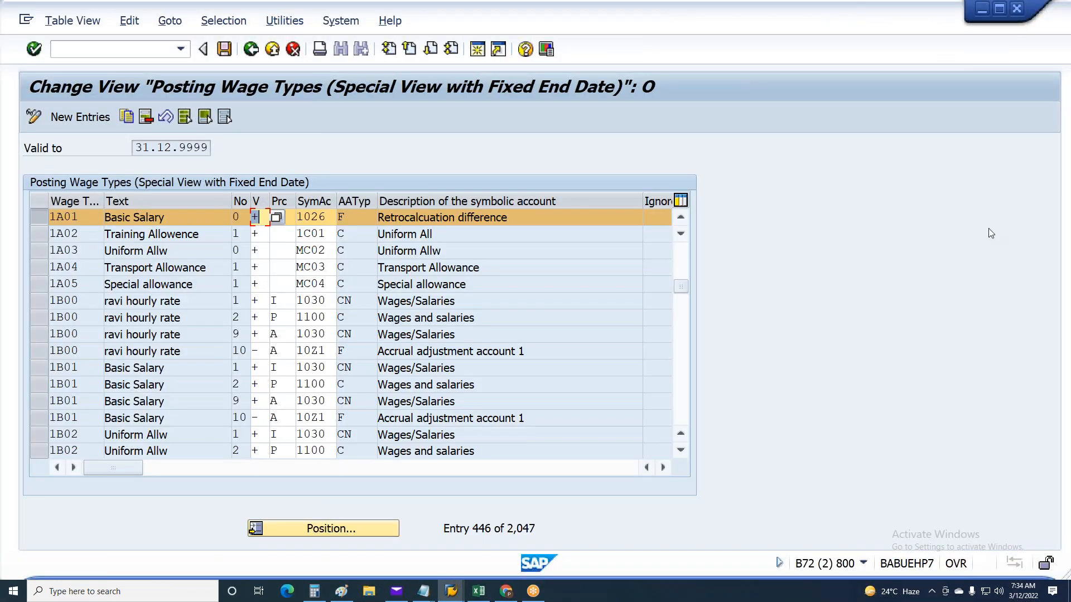
key(alt+Tab)
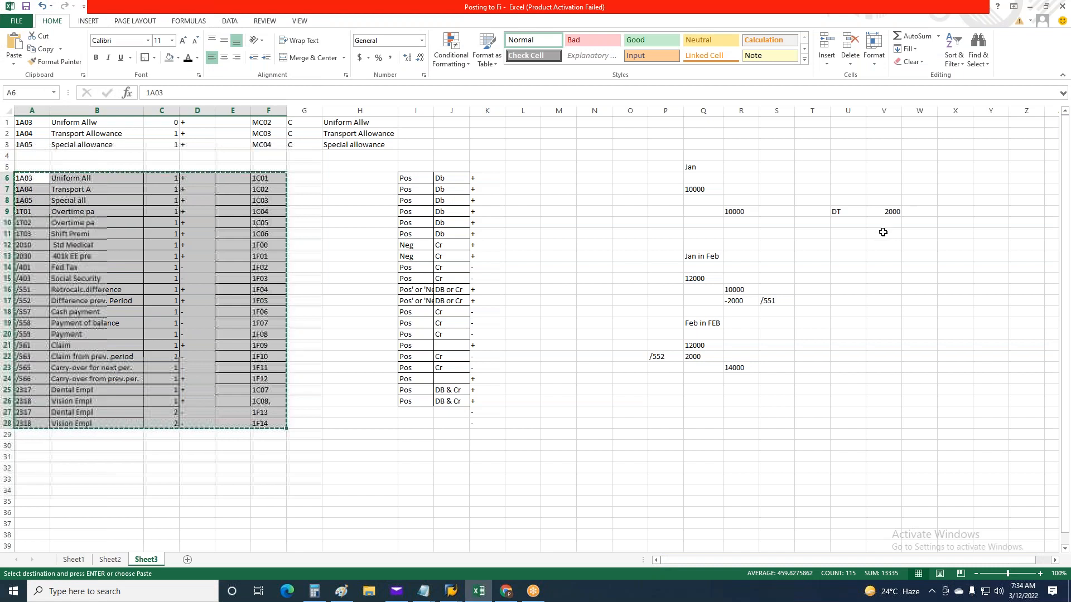
key(alt+Tab)
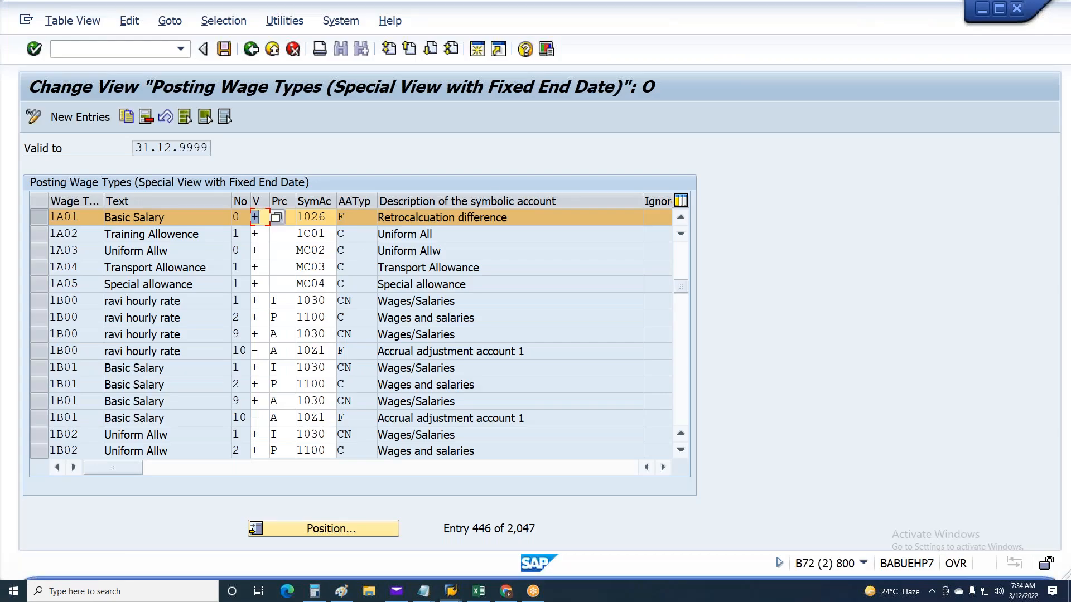
Delete the existing posting entries for wage types 1A03, 1A04 and 1A05
click(51, 217)
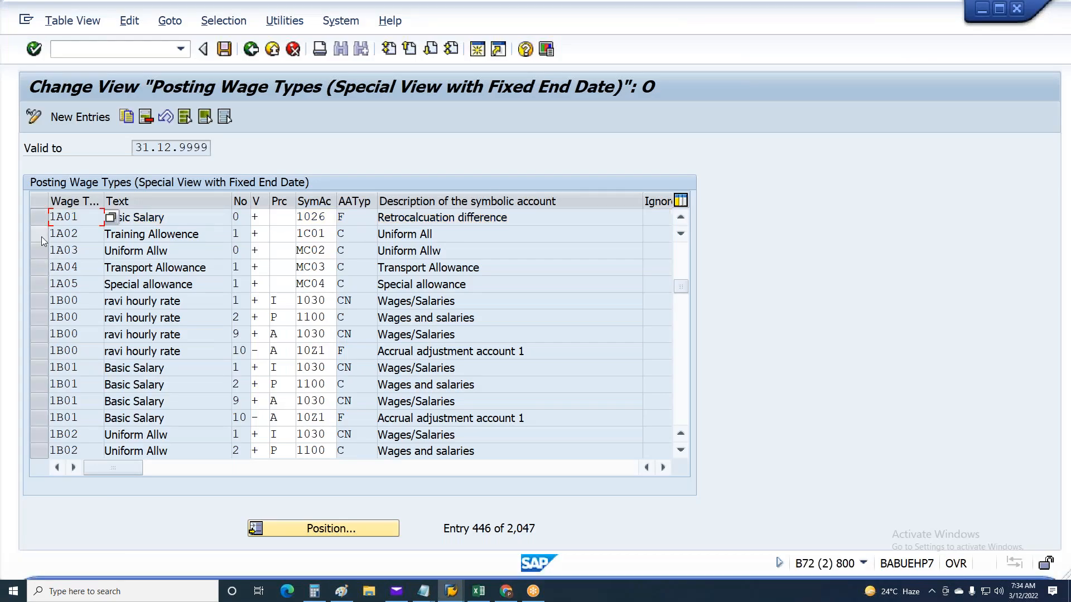
drag(39, 249, 40, 285)
click(146, 117)
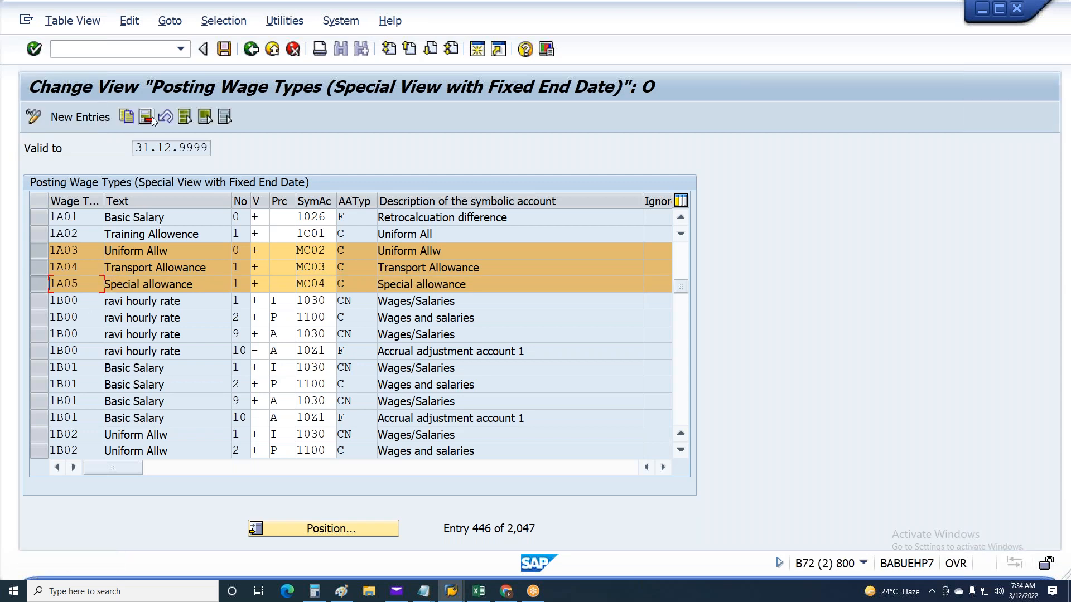
Find the 1T01, 1T02 and 1T03 posting entries, delete them and save the view
scroll(126, 350, down, 7)
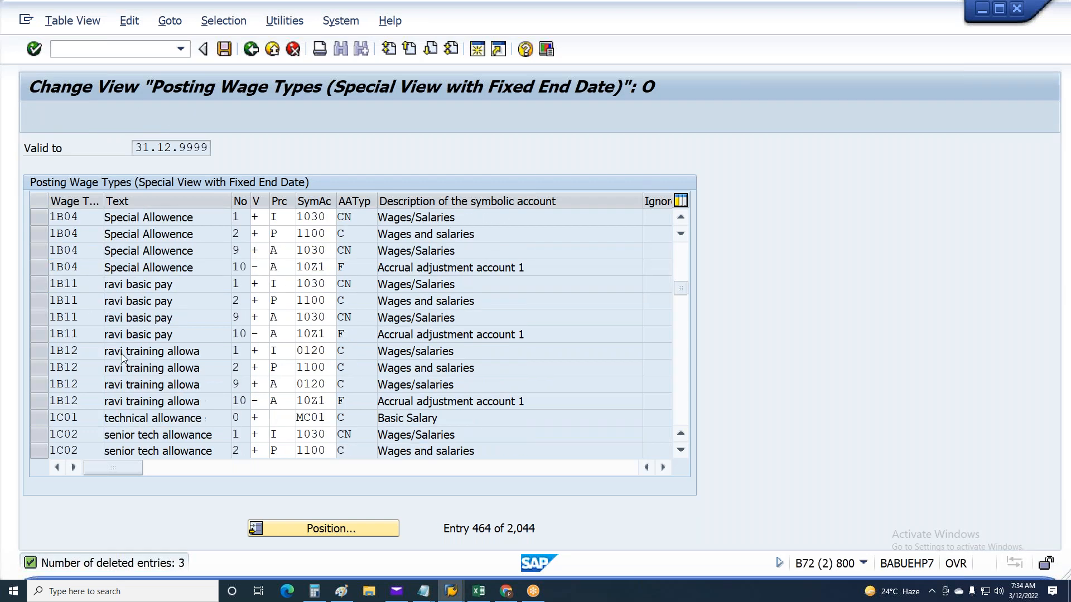
click(311, 530)
text(1t01)
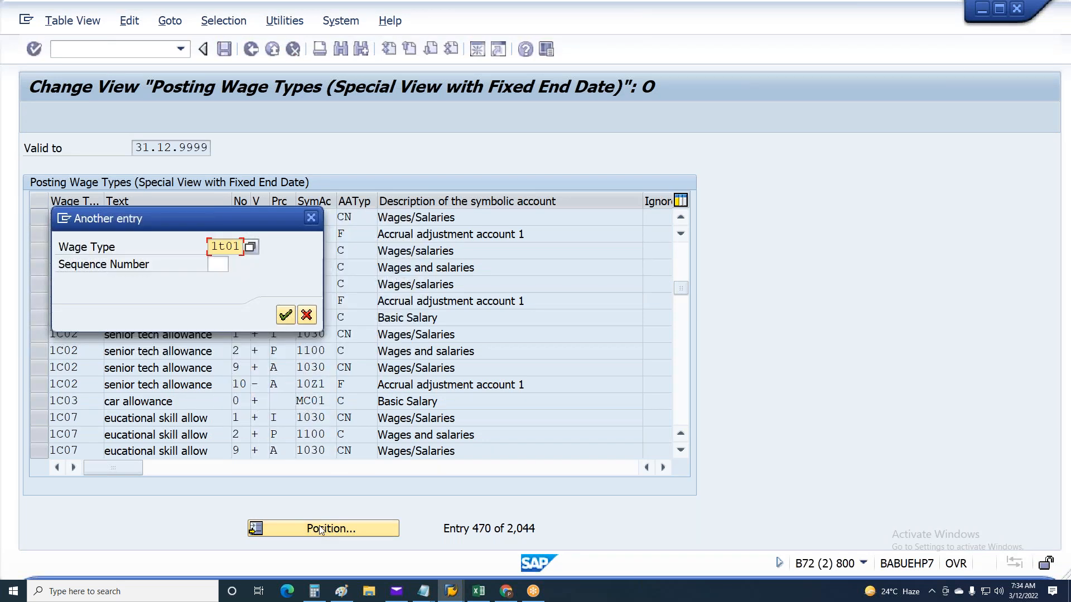
key(Return)
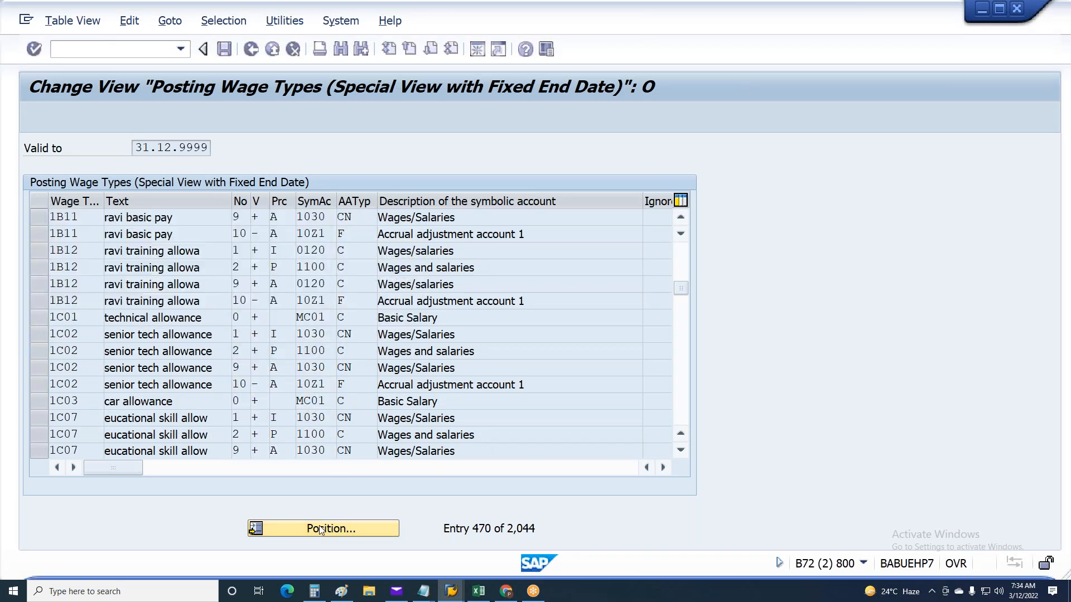
click(40, 218)
drag(44, 226, 42, 252)
click(147, 117)
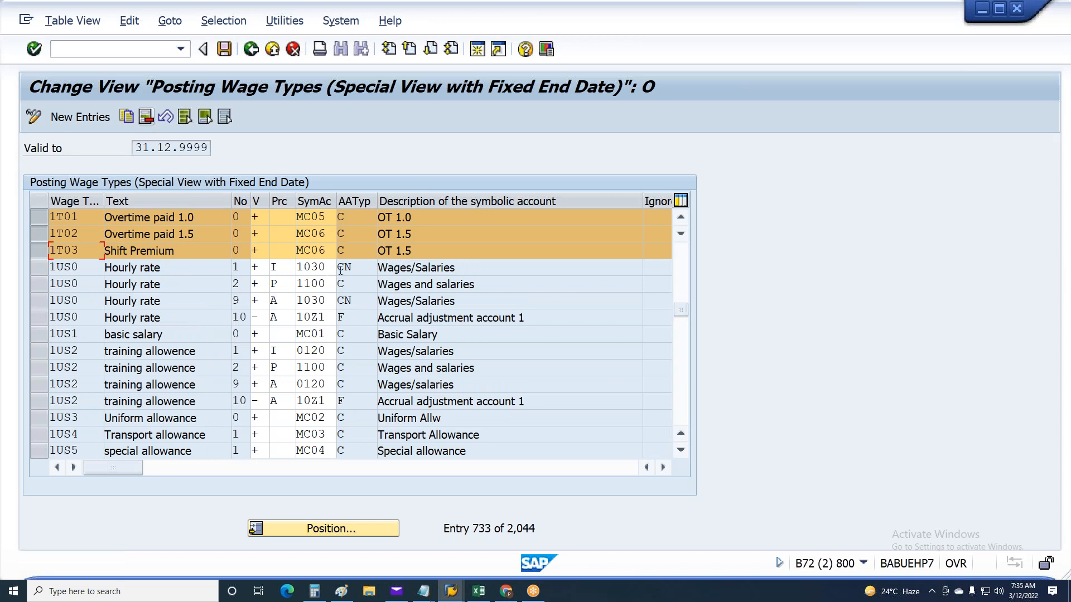
key(ctrl+s)
click(334, 299)
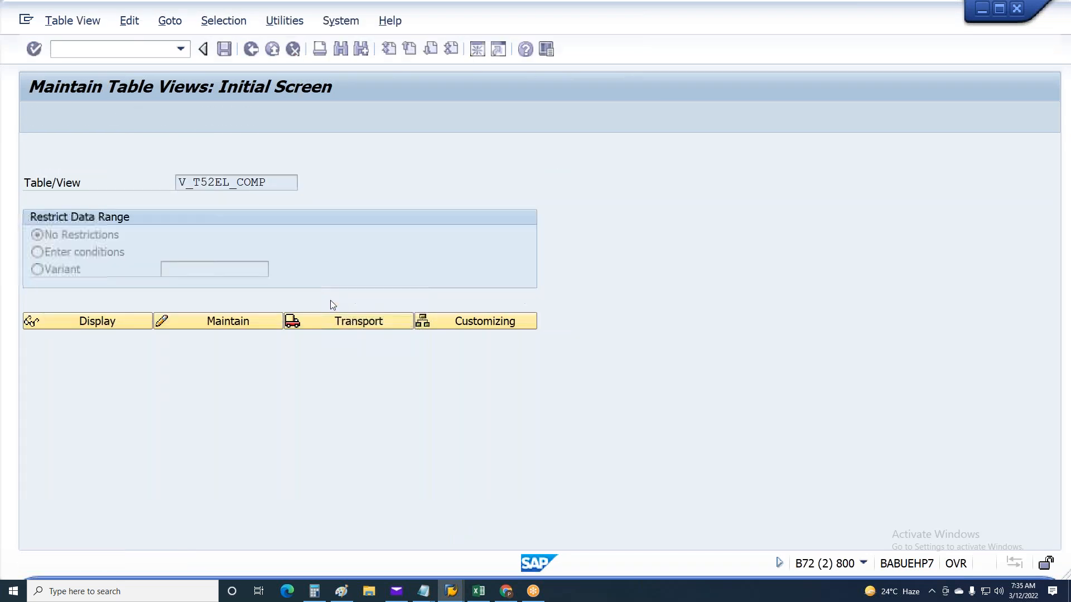
Add a view name starting with V_T5 below the Payee Key line in the Notepad notes and return to SAP
click(428, 593)
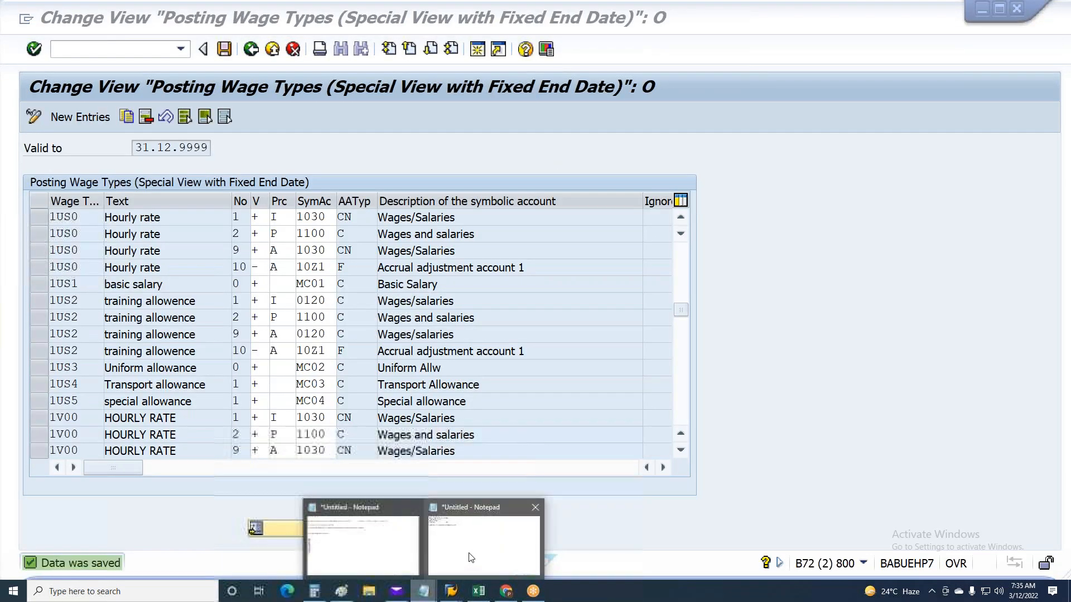
click(482, 543)
mouse_move(259, 100)
mouse_down()
mouse_move(299, 91)
mouse_move(268, 102)
mouse_up()
click(259, 100)
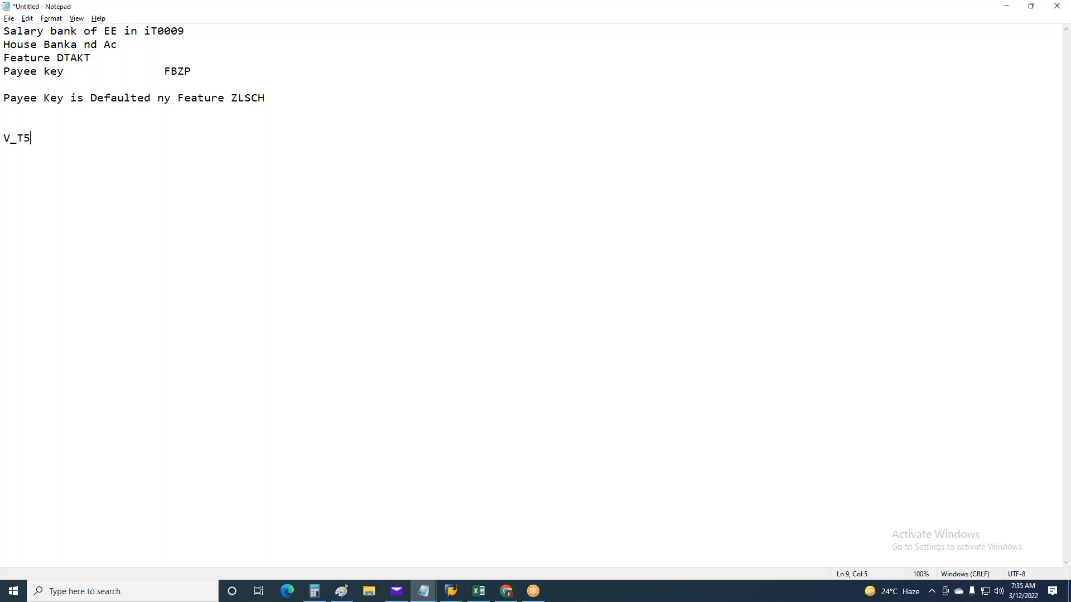
text(COMP)
key(alt+Tab)
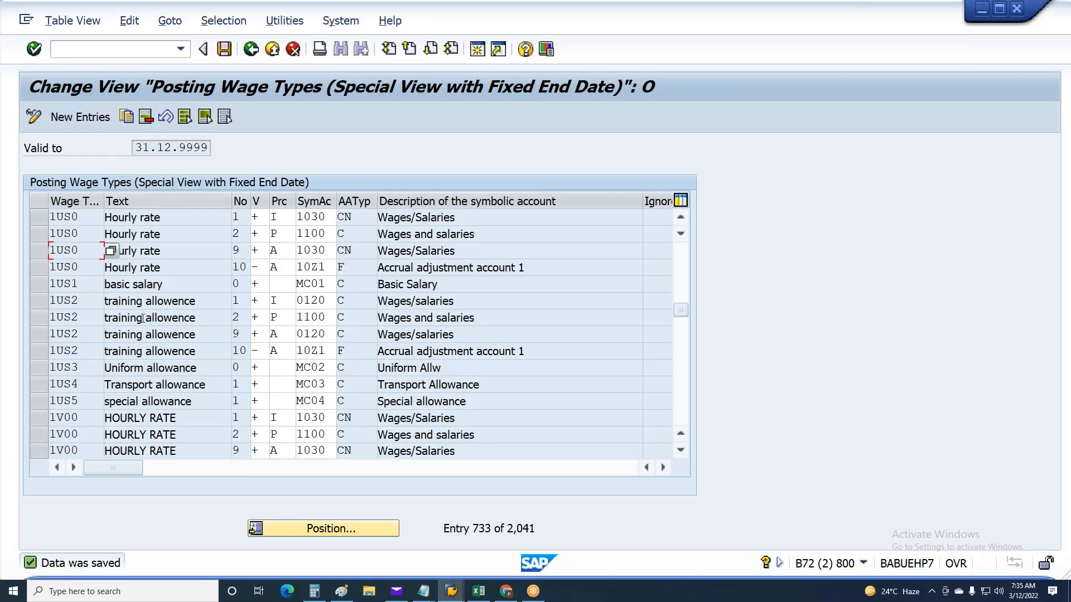
Open a blank new-entries table in the posting view and copy wage type rows A6:F11 from the Excel sheet
scroll(143, 318, up, 1)
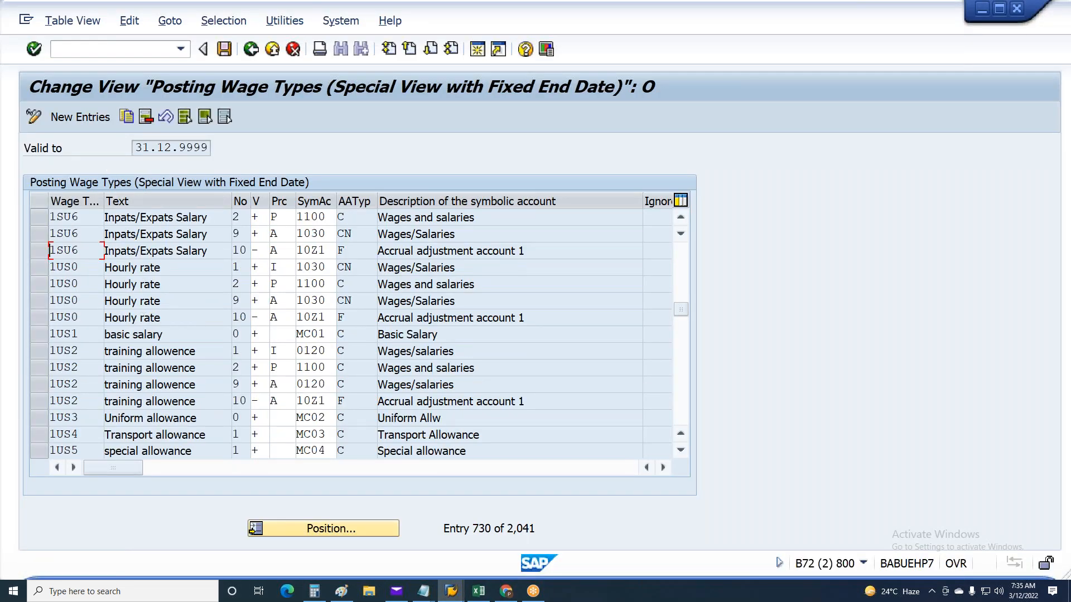
scroll(143, 318, up, 1)
click(80, 117)
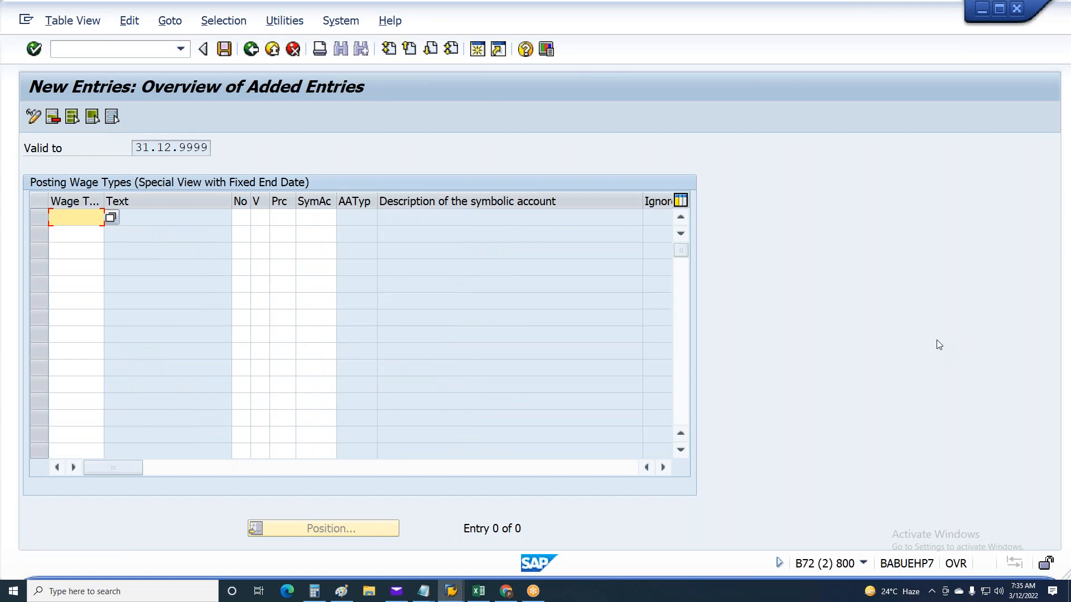
key(alt+Tab)
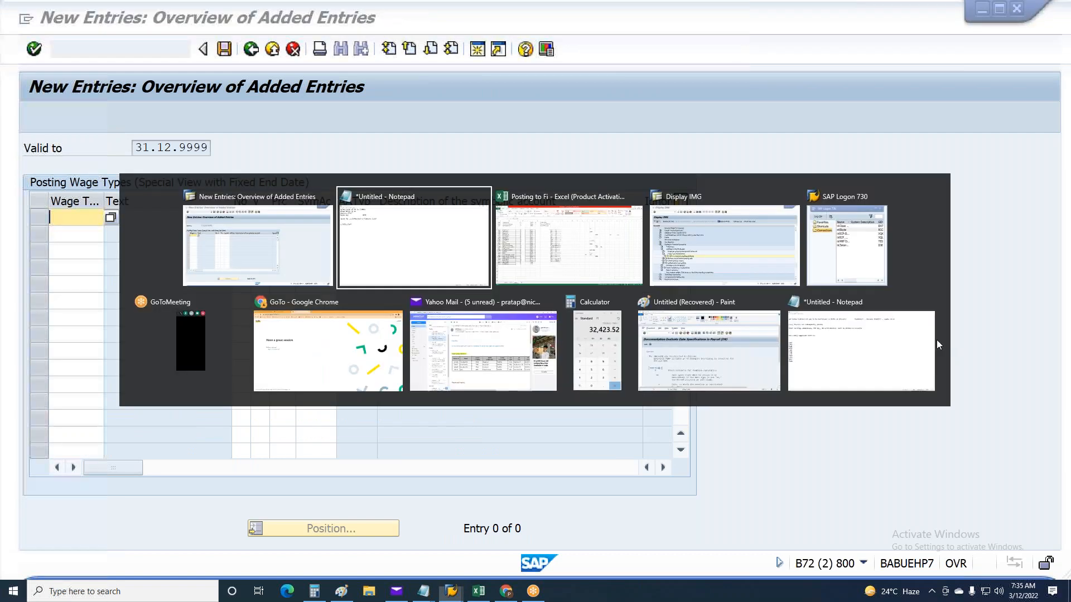
key(alt+Tab)
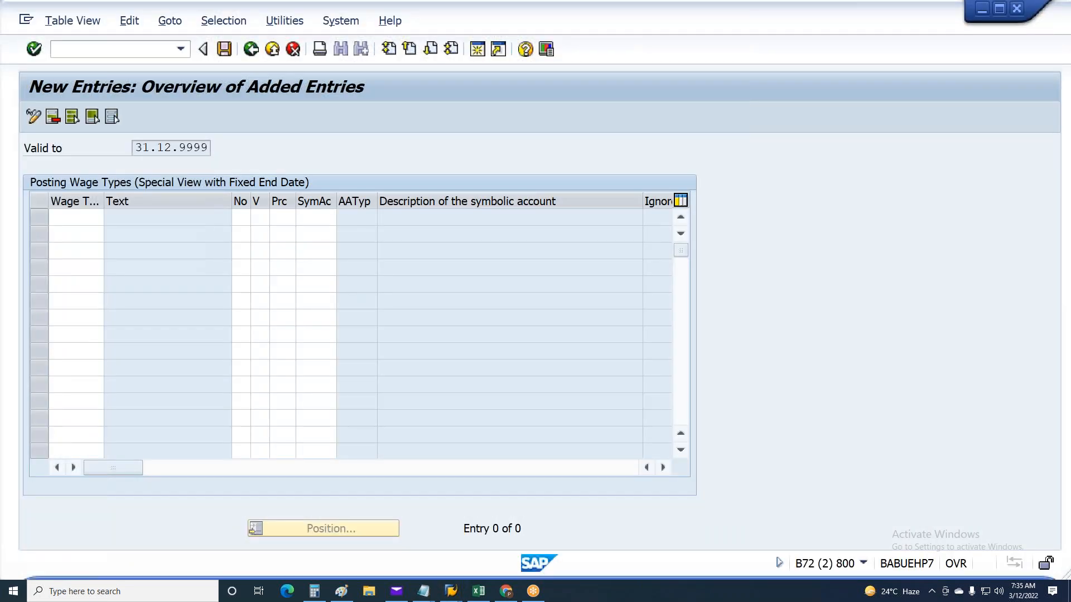
click(478, 591)
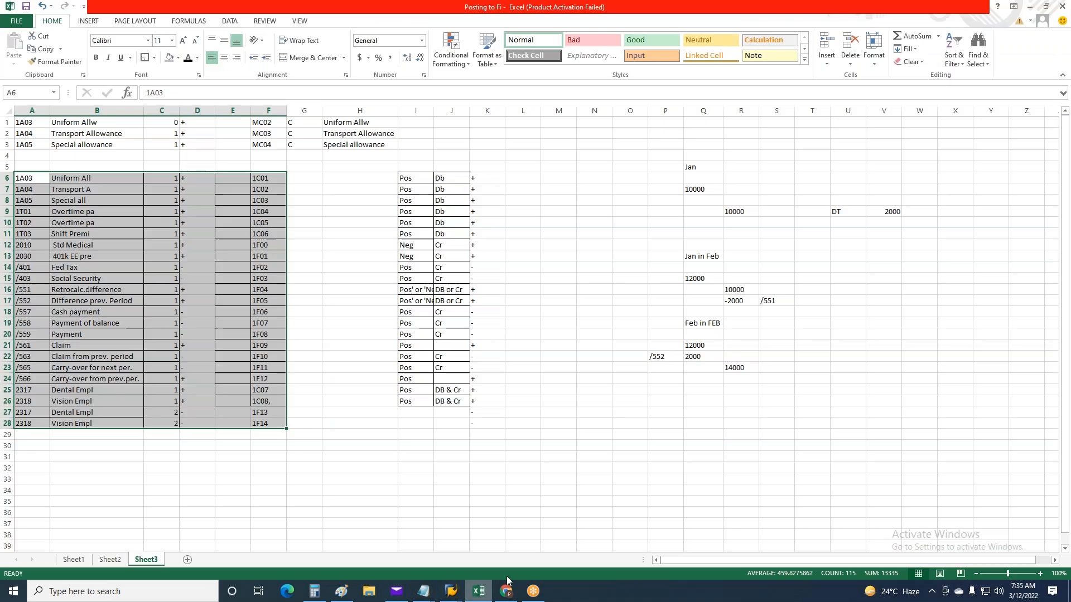
click(600, 420)
drag(34, 178, 279, 237)
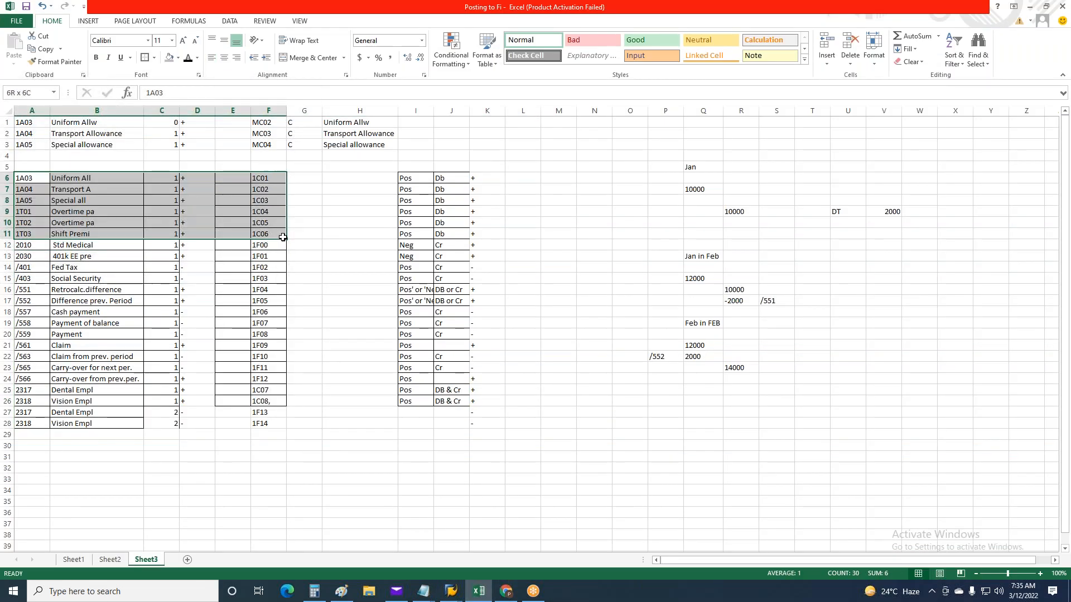
key(ctrl+c)
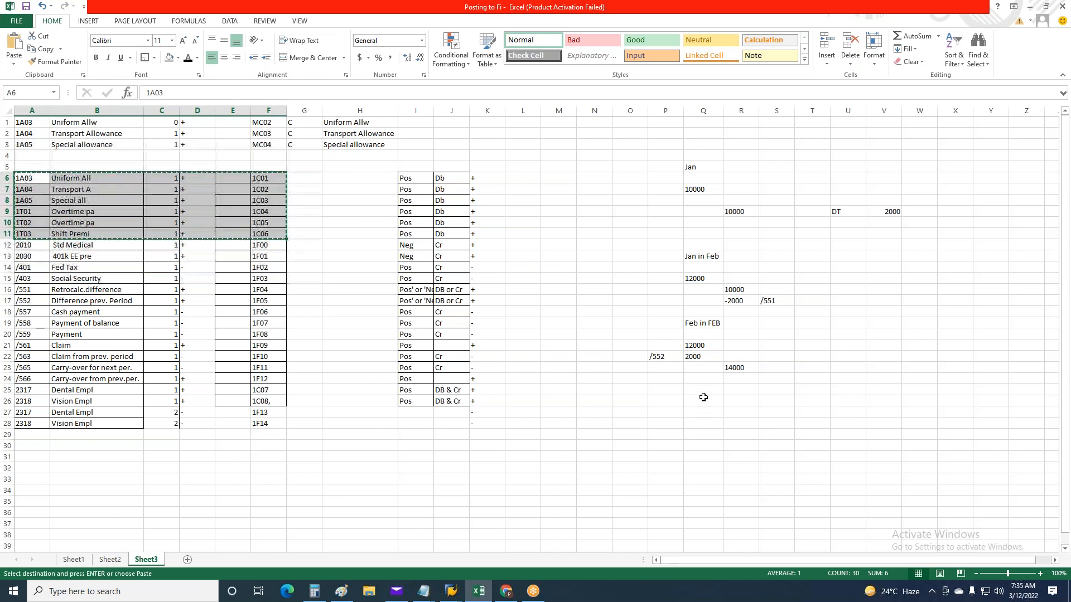
Paste the copied rows for wage types 1A03 to 1T03 into the new posting entries in SAP and validate them
key(alt+Tab)
click(74, 217)
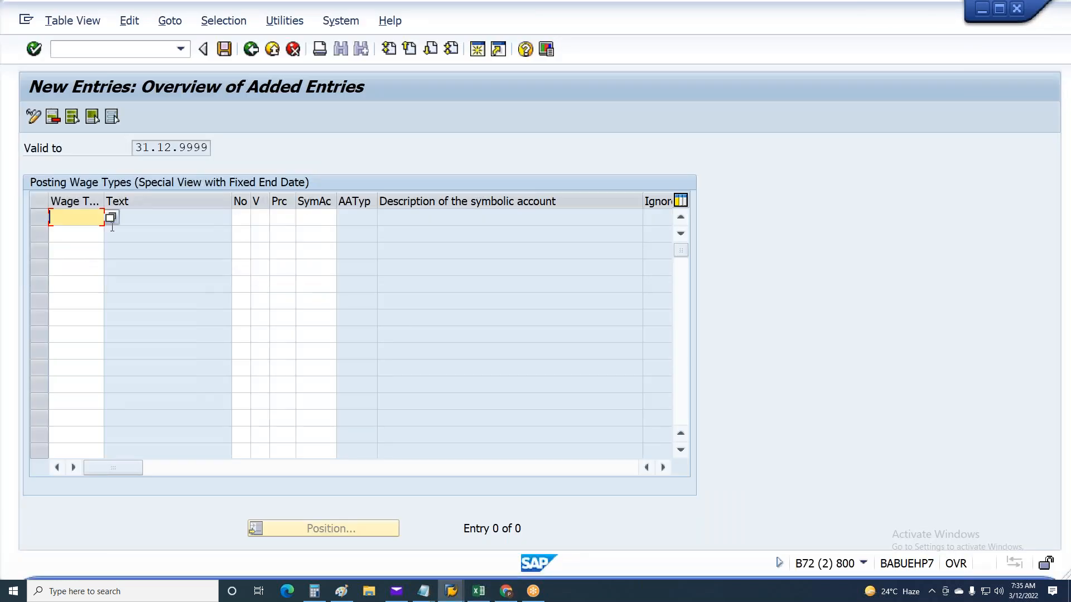
key(ctrl+v)
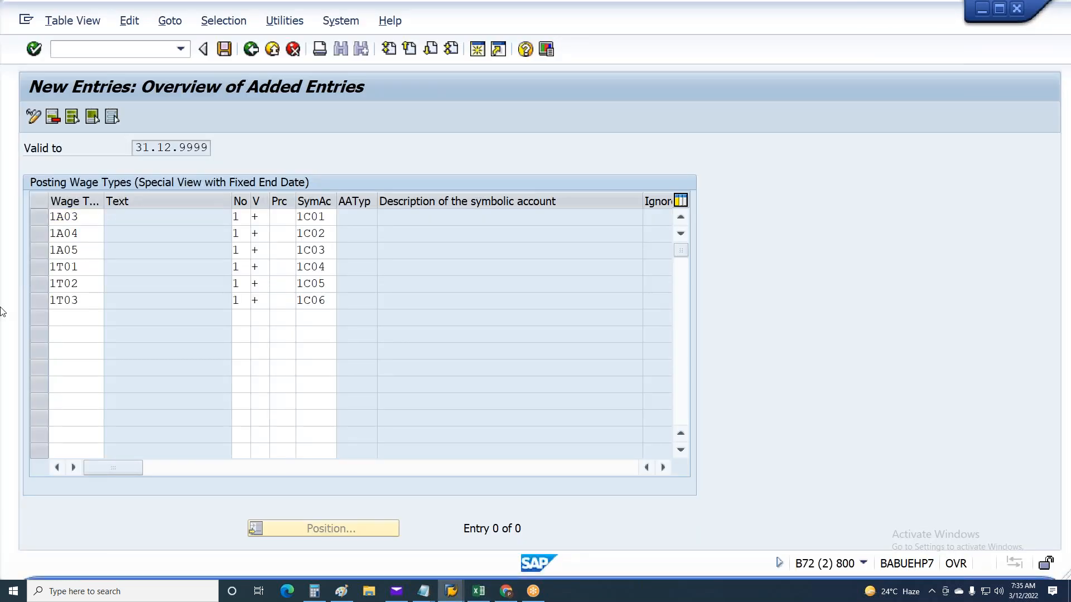
key(Return)
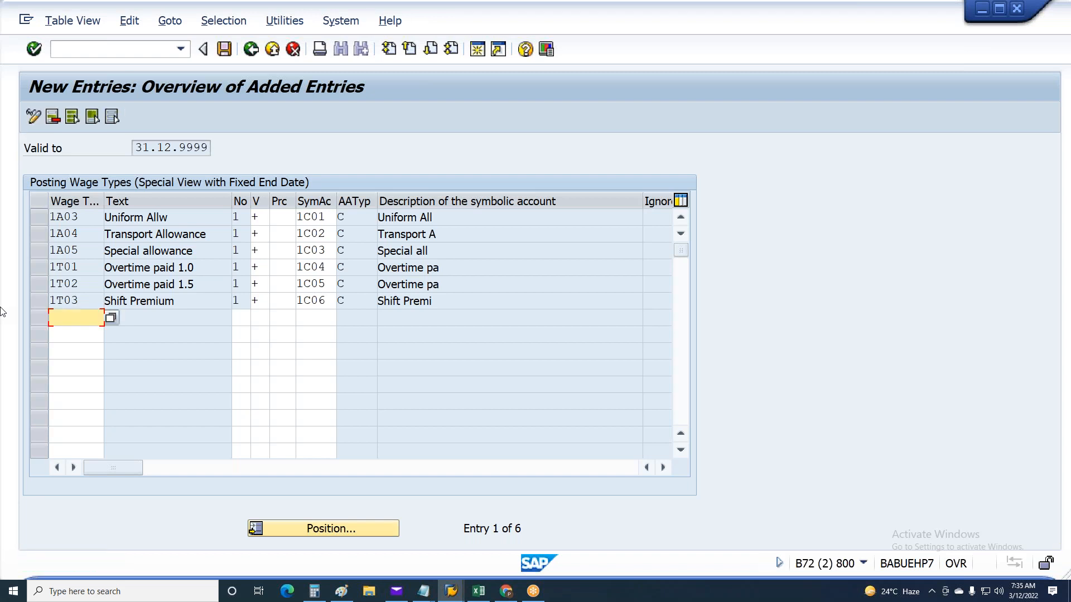
Check the next wage types in Excel, return to the full SAP posting list and select the entry for 2030
key(alt+Tab)
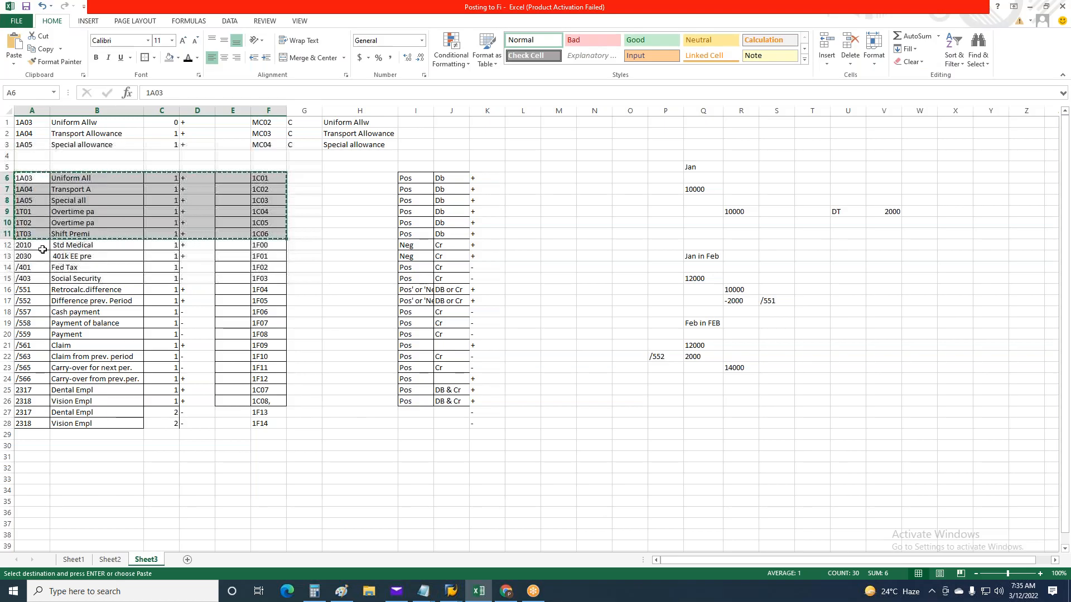
drag(33, 245, 41, 251)
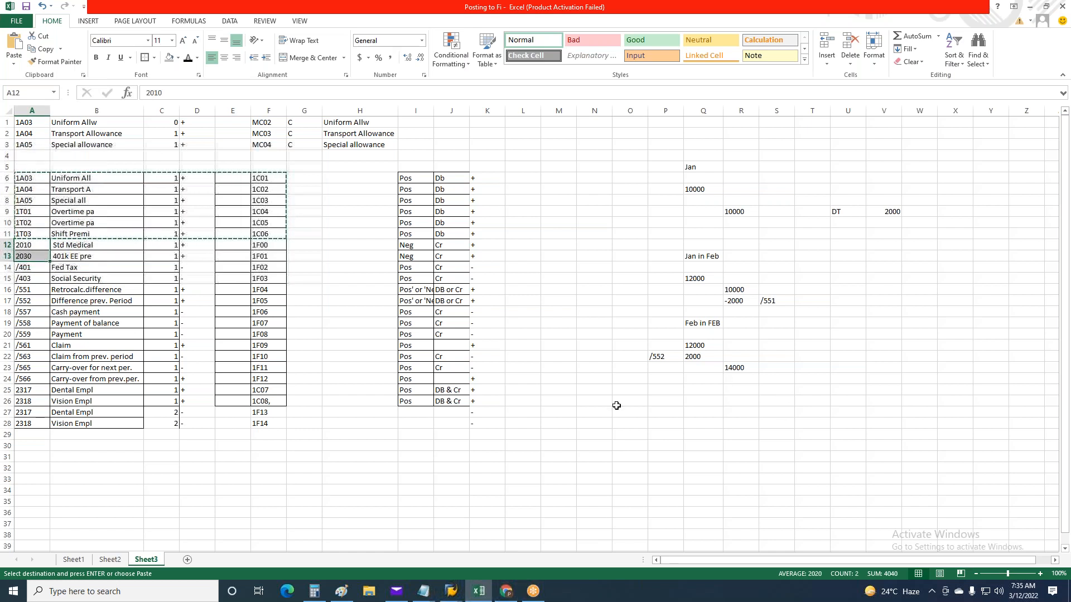
key(alt+Tab)
click(249, 50)
click(246, 50)
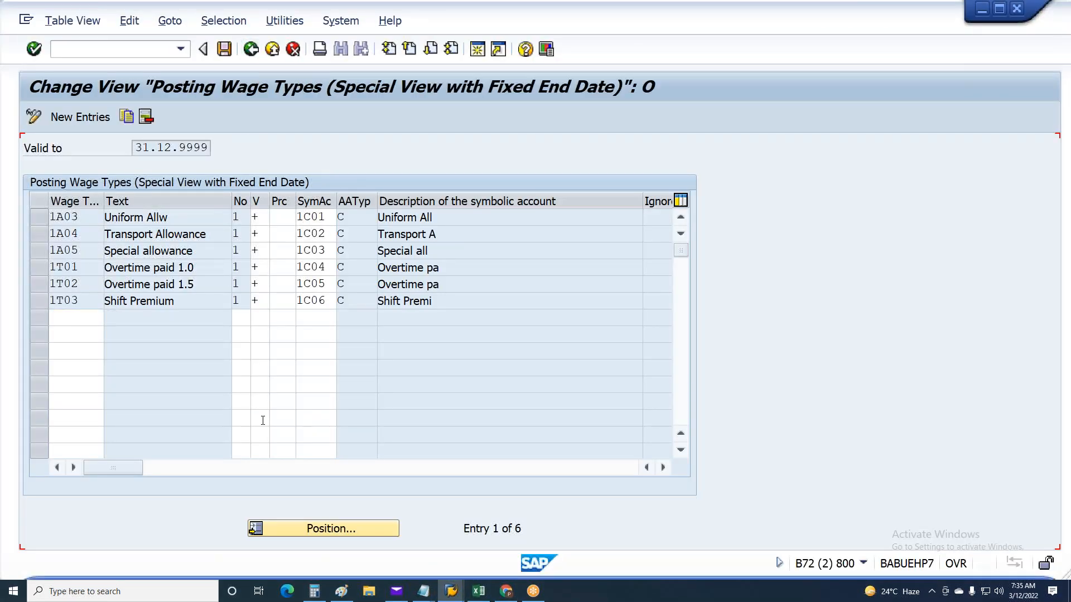
click(319, 533)
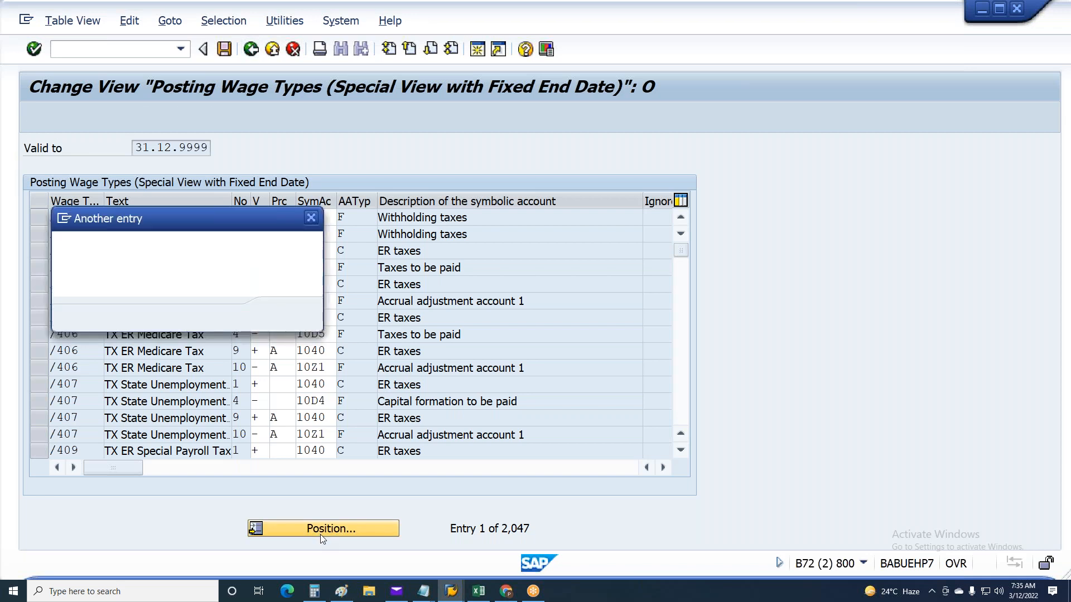
text(2039)
key(Return)
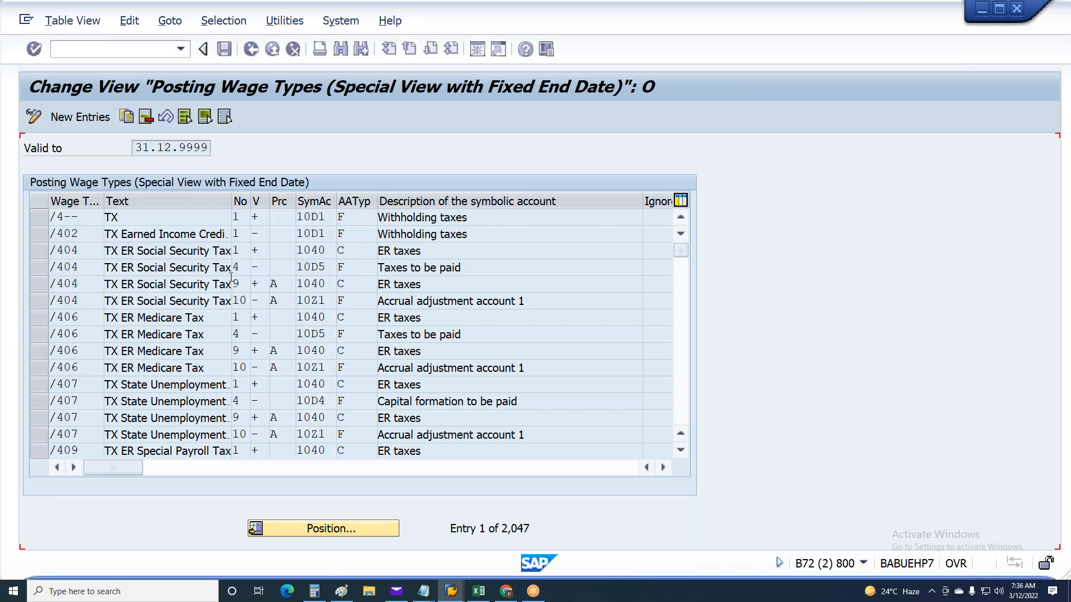
click(43, 217)
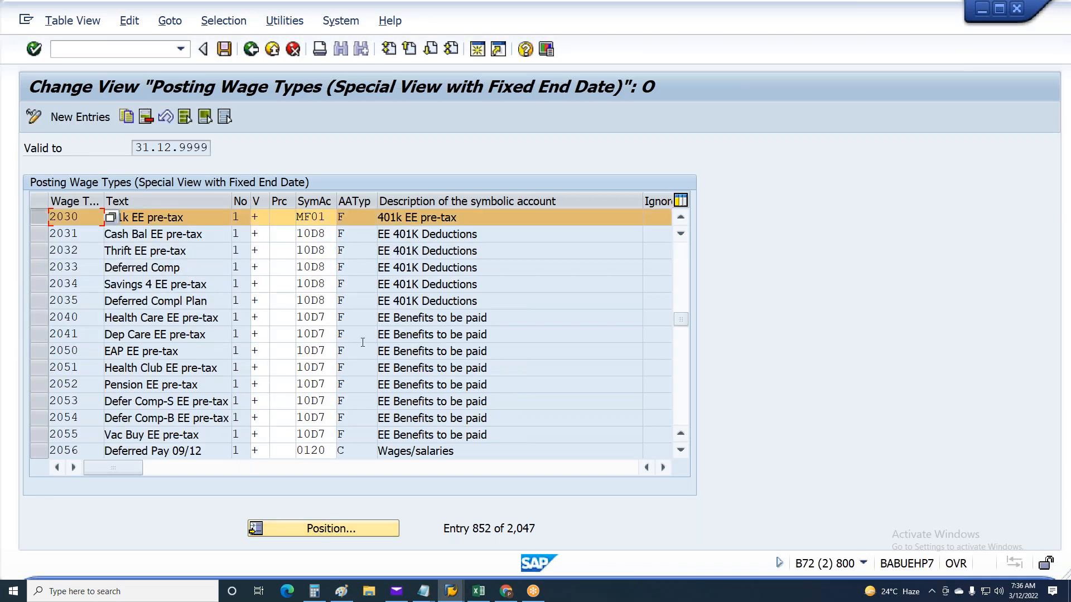
Position the posting list at wage type 2010 and select its entry
key(alt+Tab)
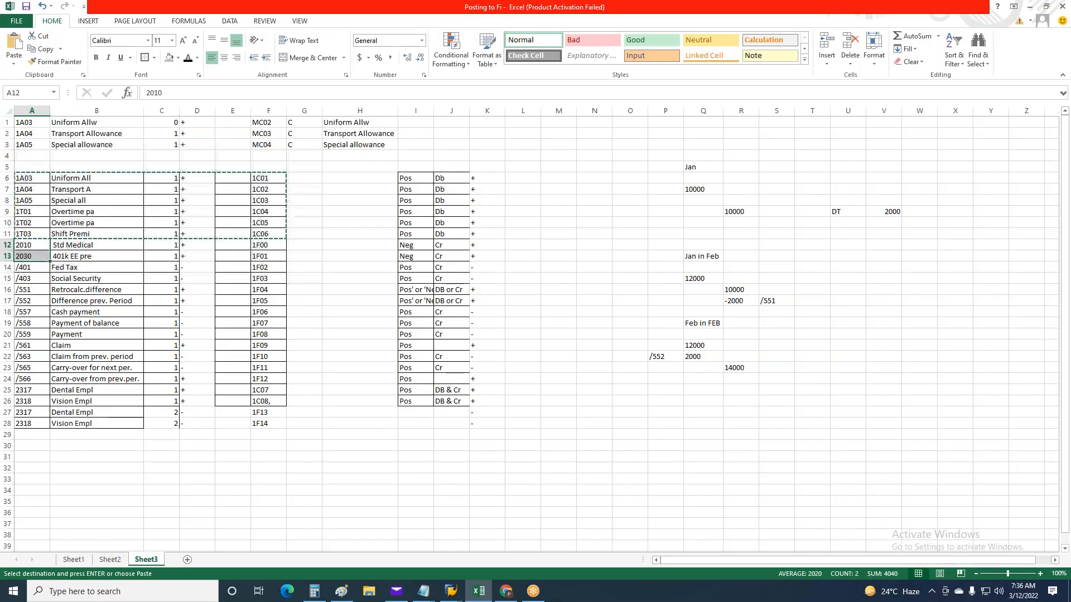
key(alt+Tab)
scroll(284, 342, up, 2)
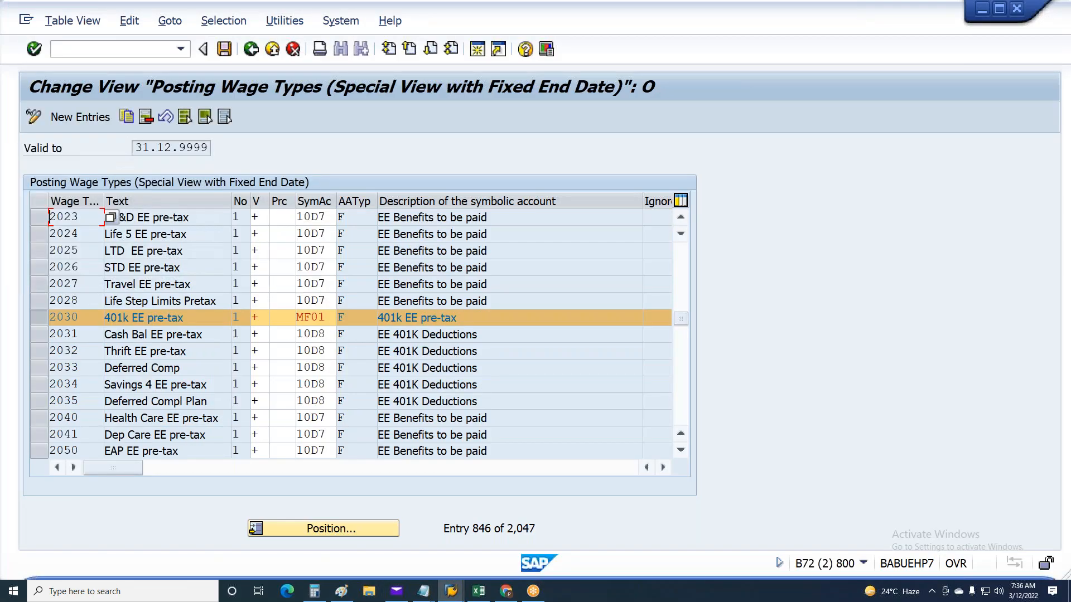
click(319, 529)
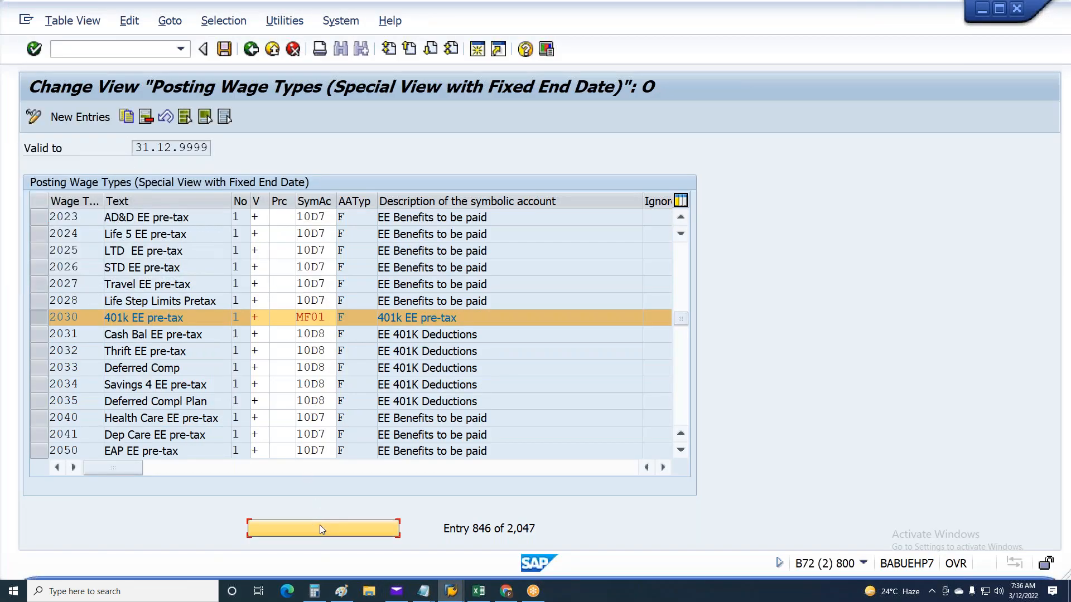
text(2010)
key(Return)
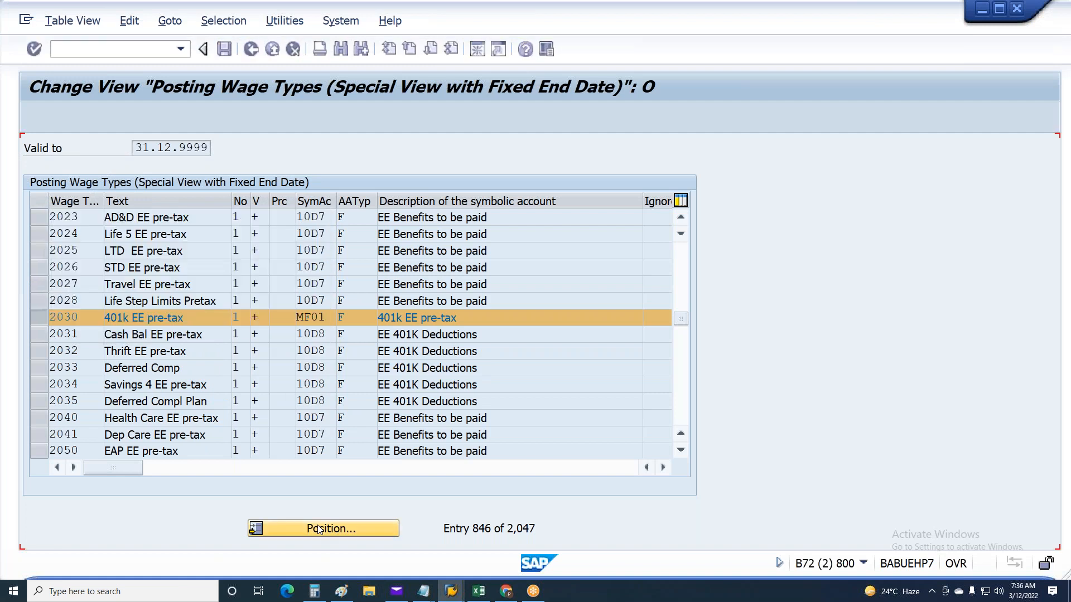
click(40, 217)
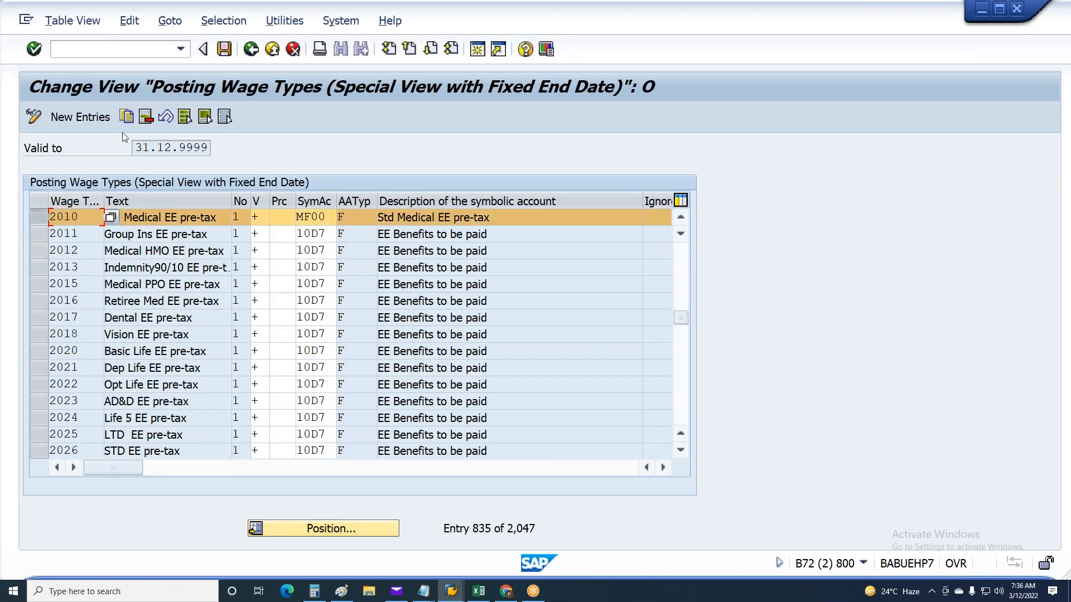
Copy symbolic account 1F00 from Excel cell F12 into the wage type 2010 posting entry in SAP
key(alt+Tab)
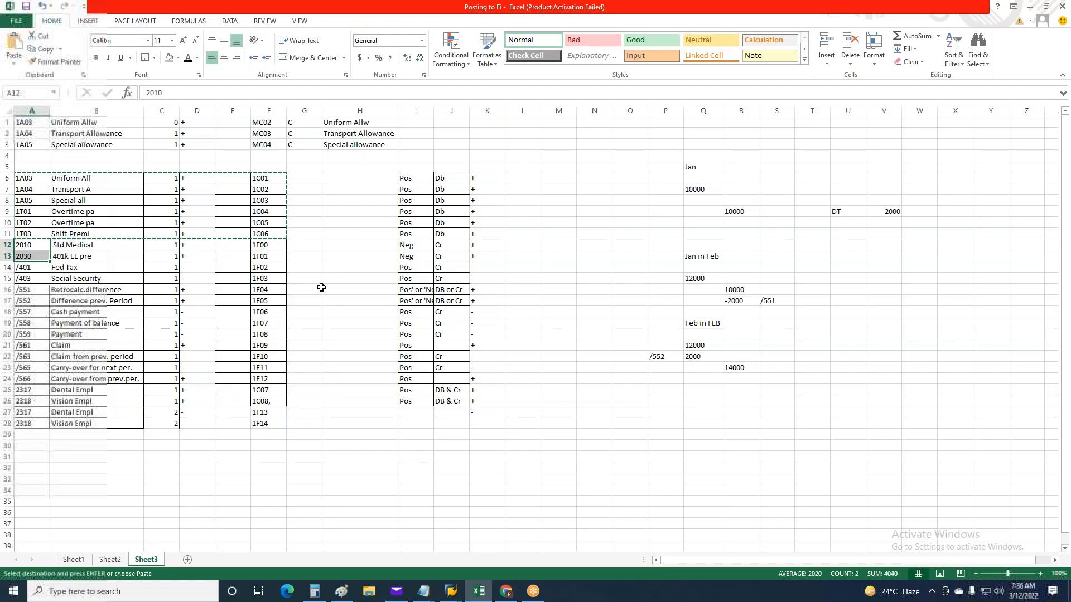
click(277, 245)
key(ctrl+c)
key(alt+Tab)
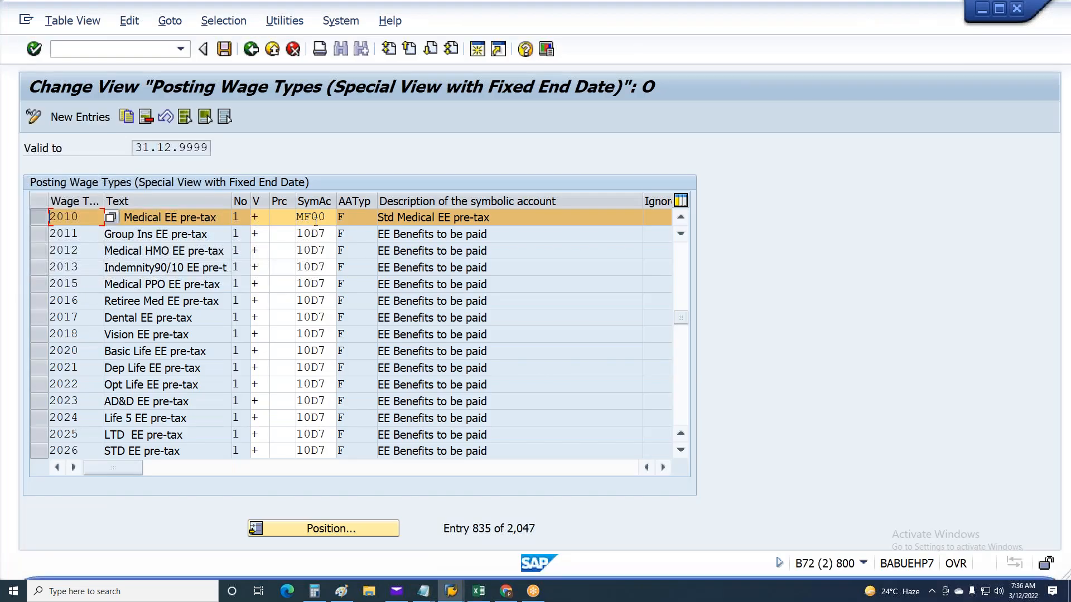
double_click(327, 217)
key(ctrl+v)
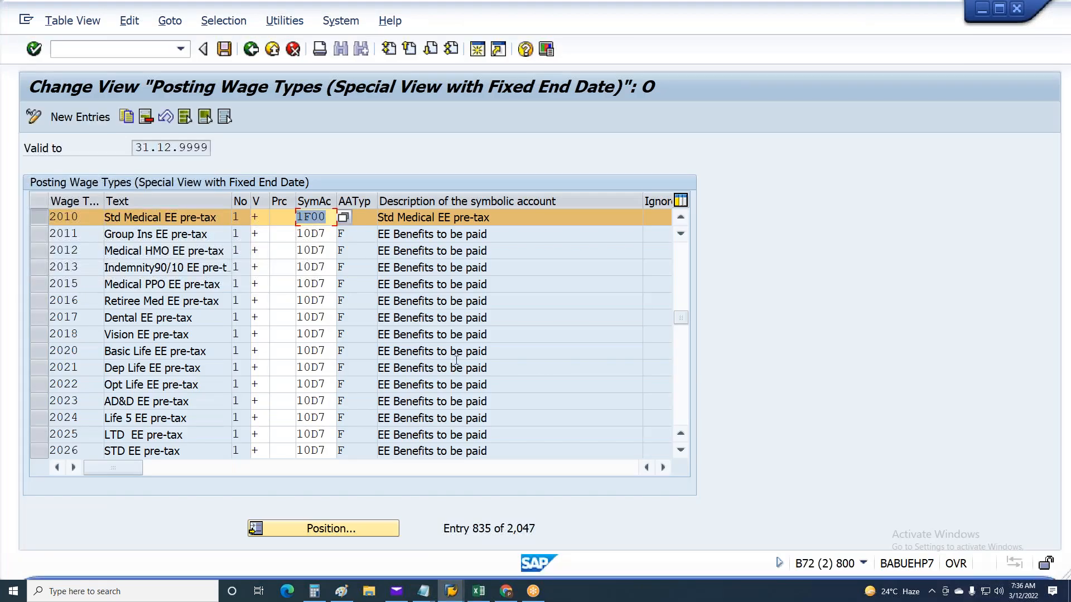
Copy symbolic account 1F01 from Excel, locate the wage type 2030 entry in SAP and return to the sheet
key(alt+Tab)
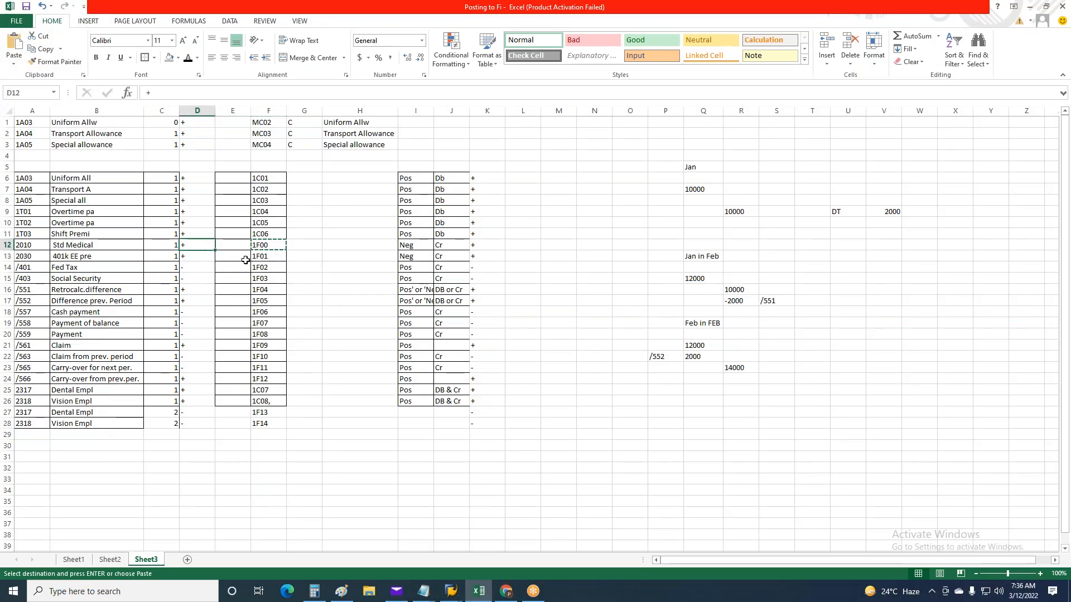
click(266, 255)
key(ctrl+c)
key(alt+Tab)
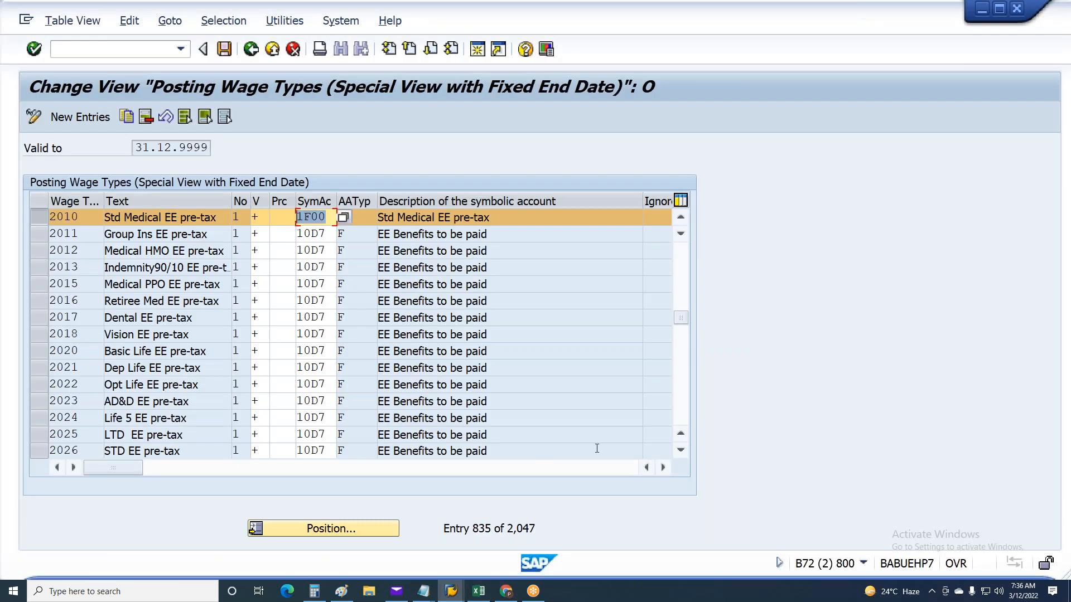
key(Page_Down)
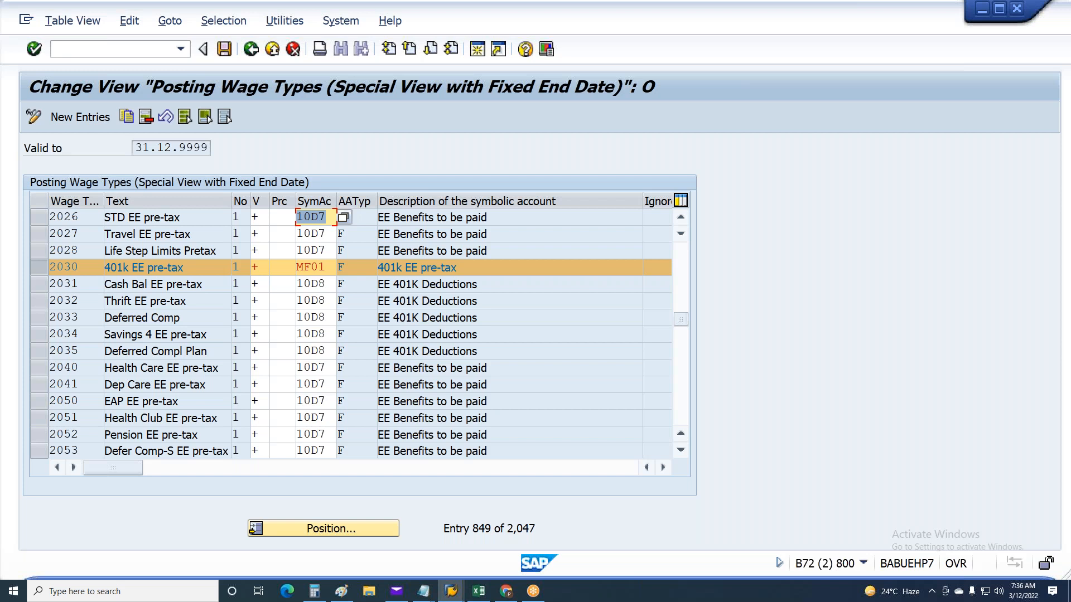
key(alt+Tab)
key(alt+Tab)
key(alt+Tab)
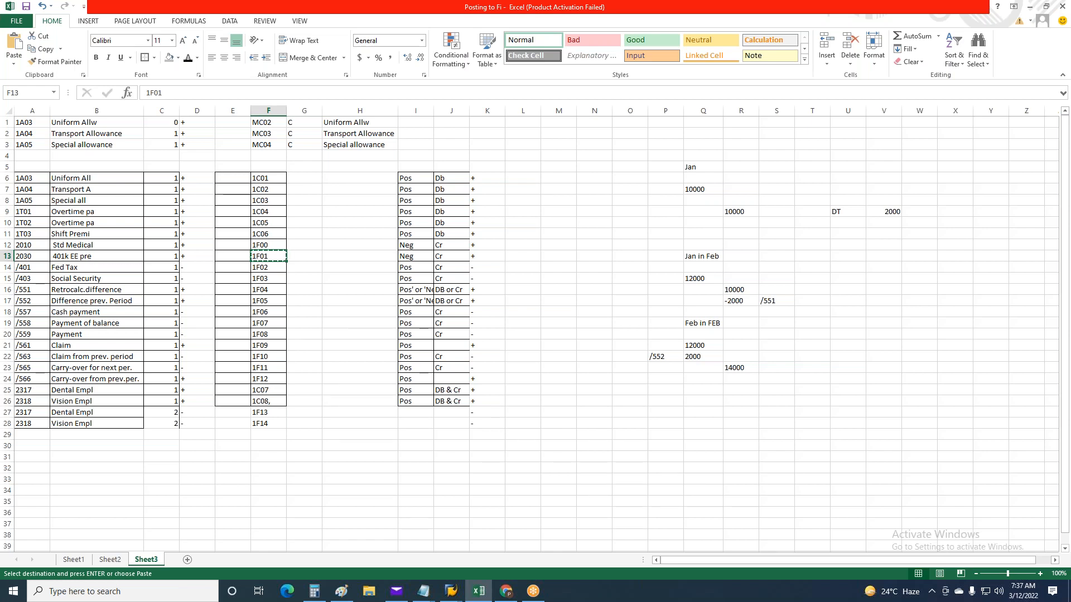
click(594, 446)
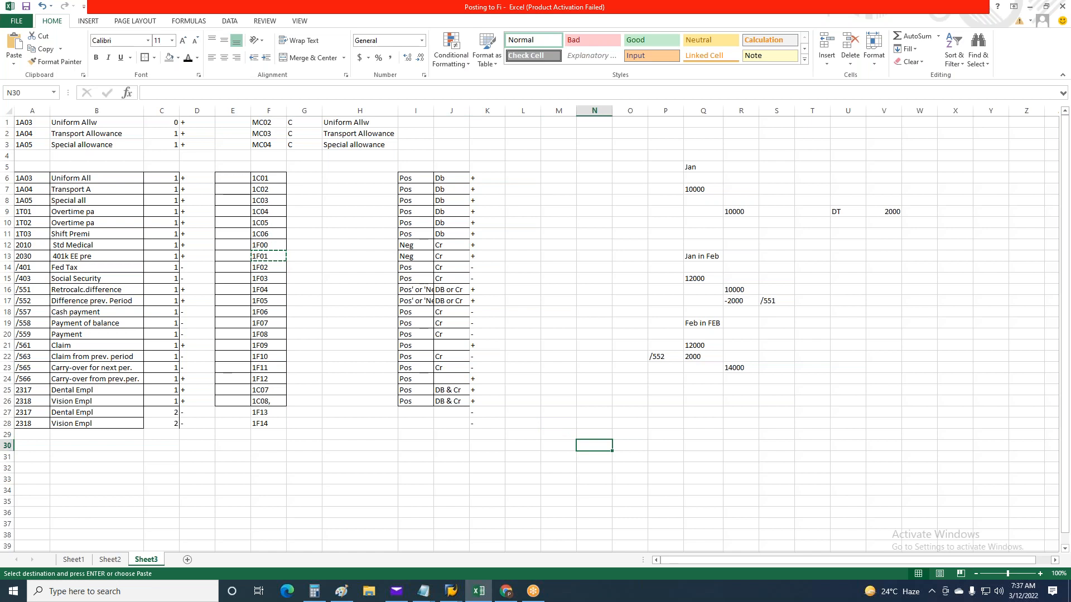
scroll(631, 311, down, 1)
click(818, 413)
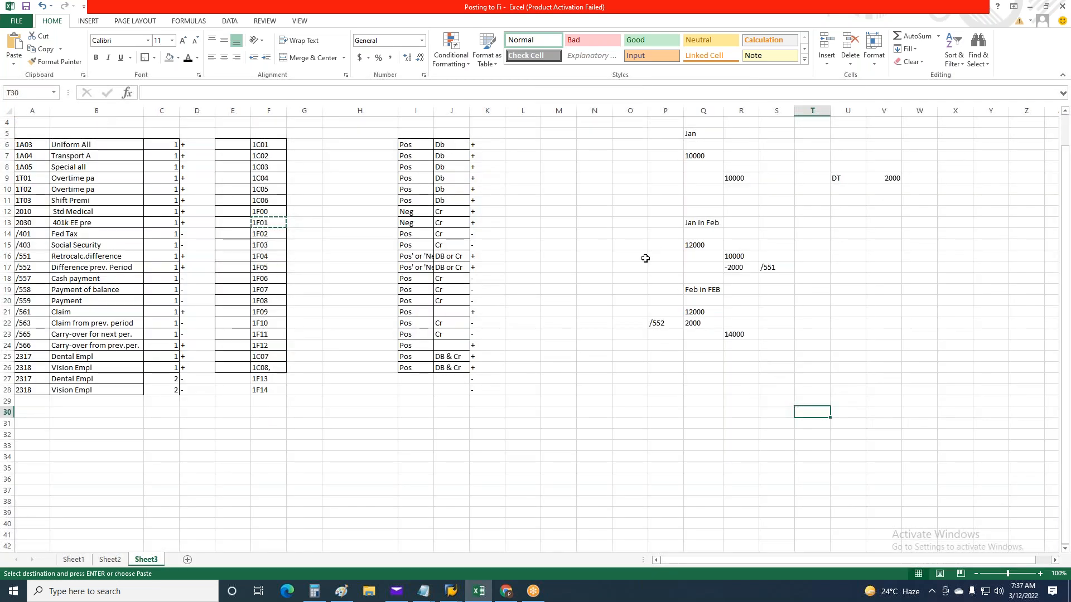
scroll(645, 259, up, 1)
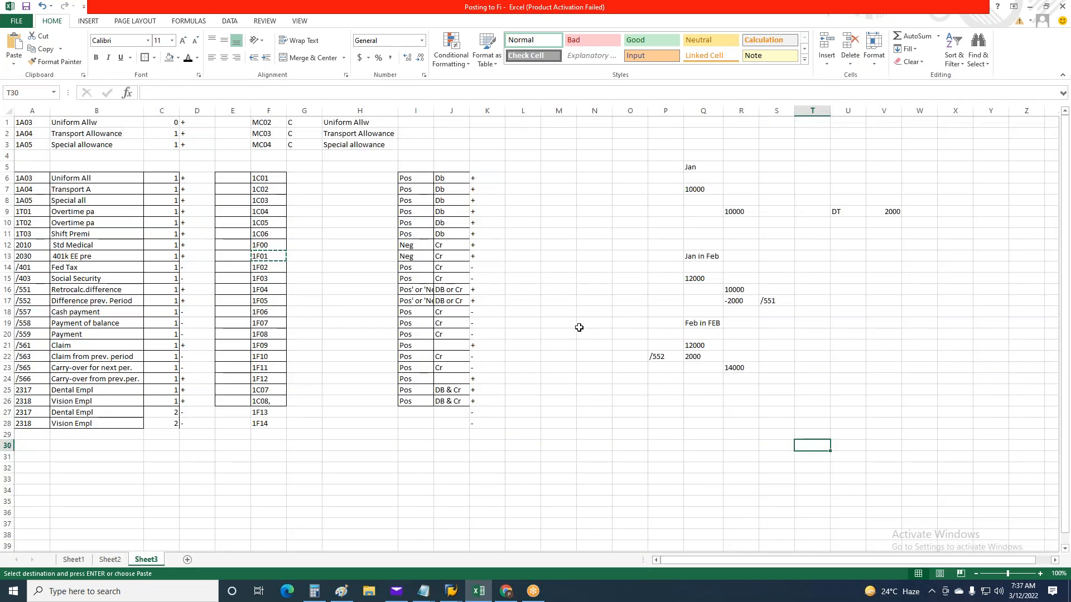
drag(586, 412, 585, 401)
key(Escape)
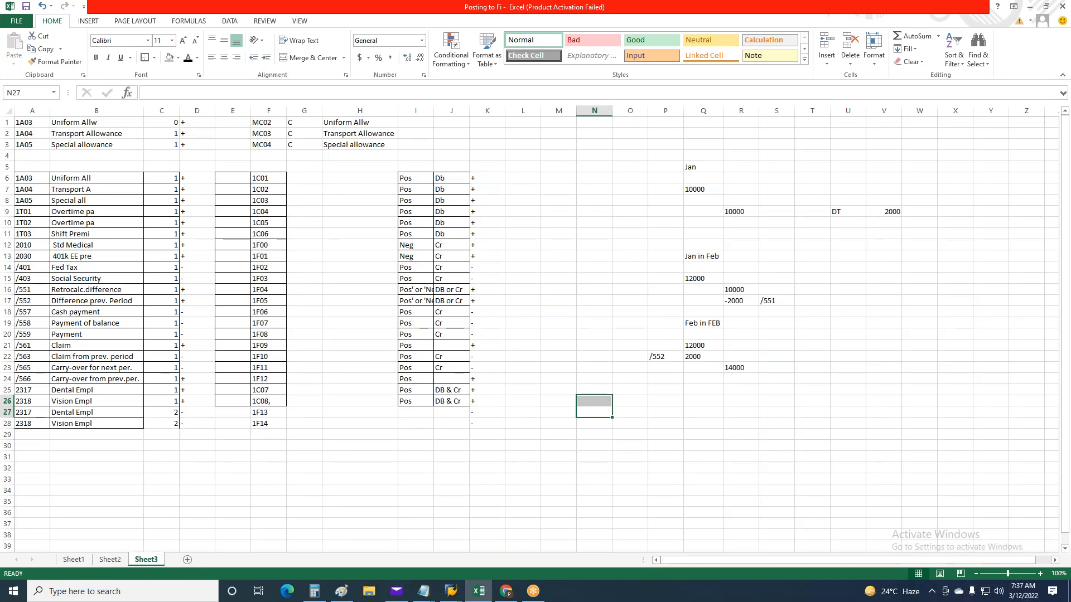
click(594, 400)
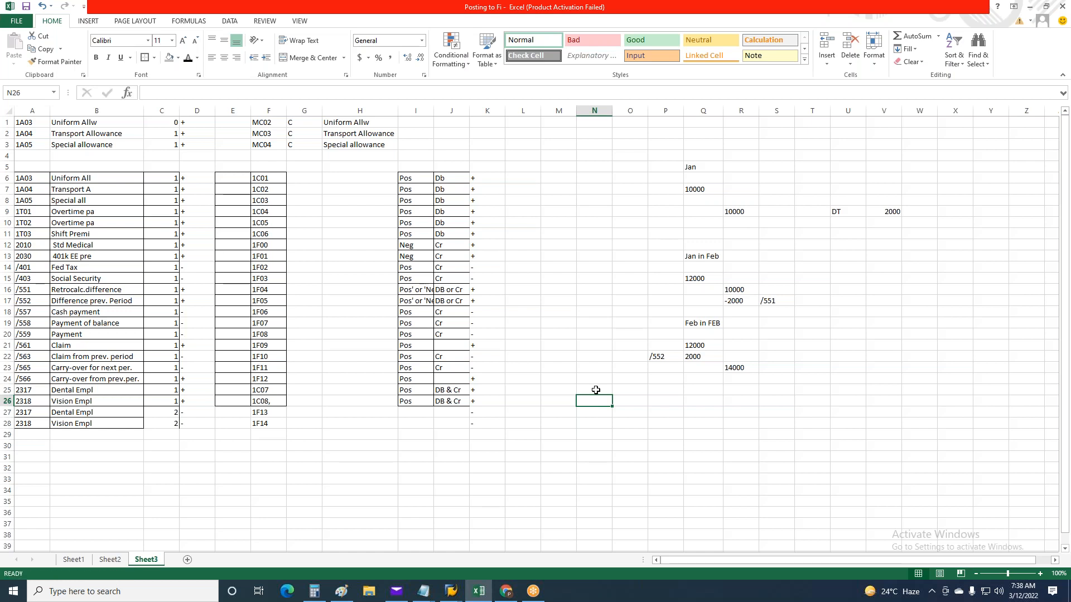
Clear the Jan and Feb retro calculation example from cells P5:W28 in the Excel sheet
click(789, 340)
drag(660, 167, 906, 418)
key(Delete)
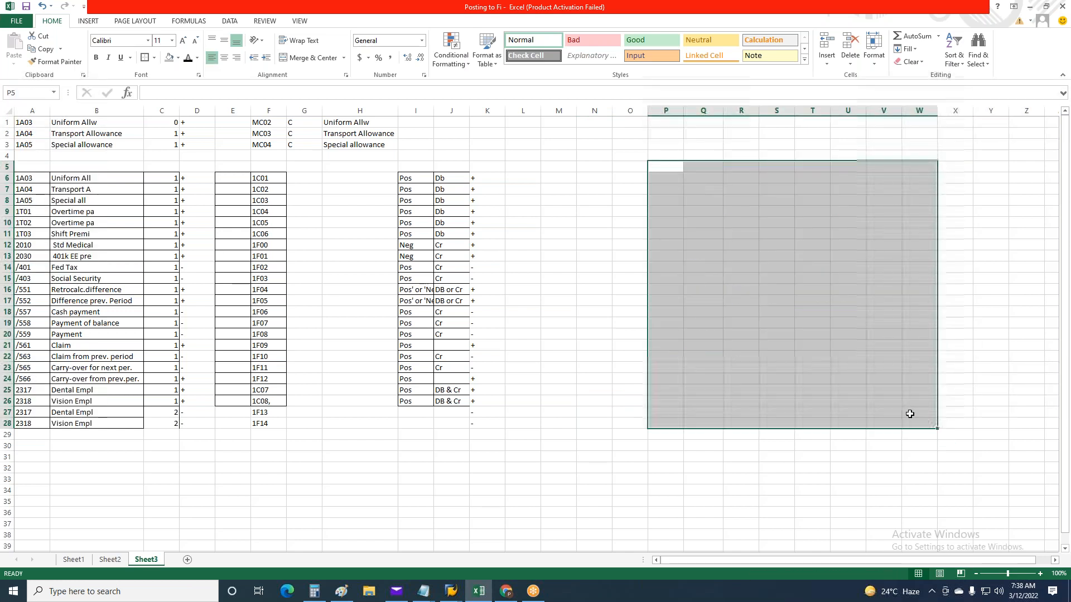
click(520, 433)
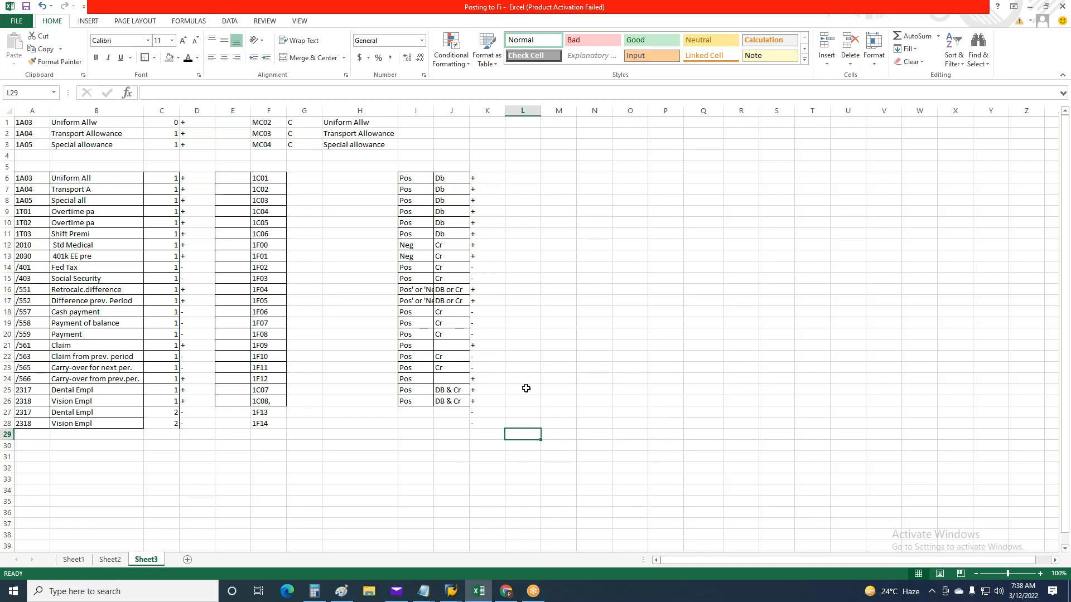
Select the symbolic account of the wage type 2030 entry in SAP, and copy 1F01 from Excel cell F13
key(alt+Tab)
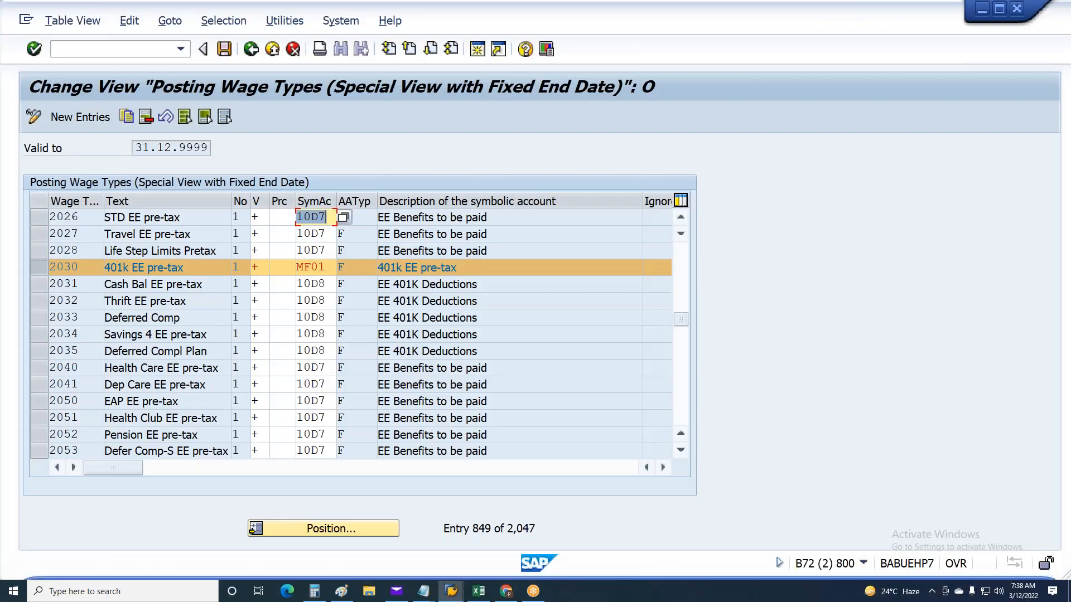
key(alt+Tab)
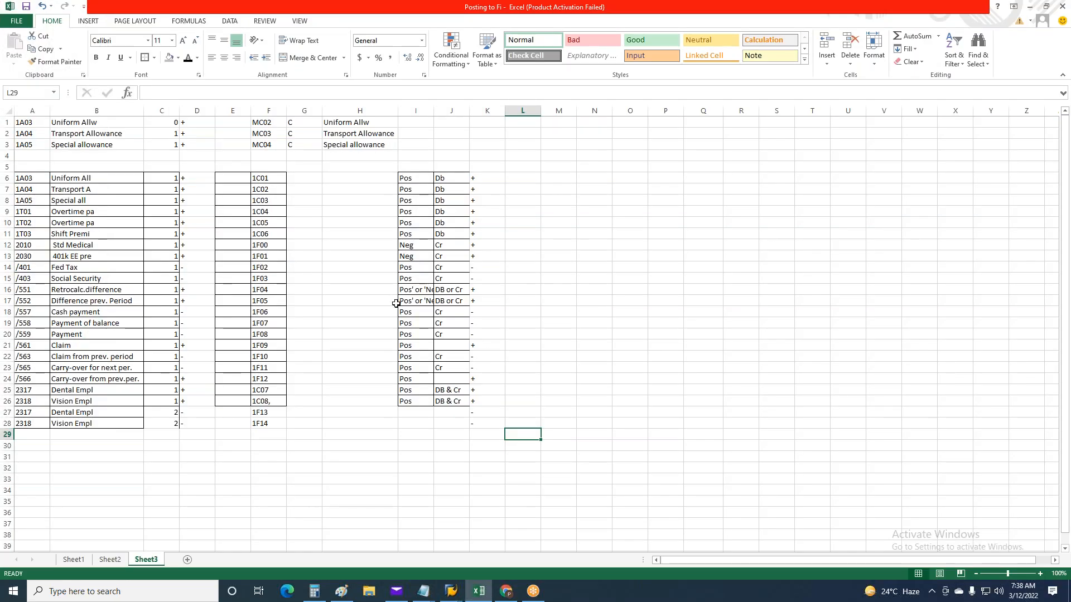
key(alt+Tab)
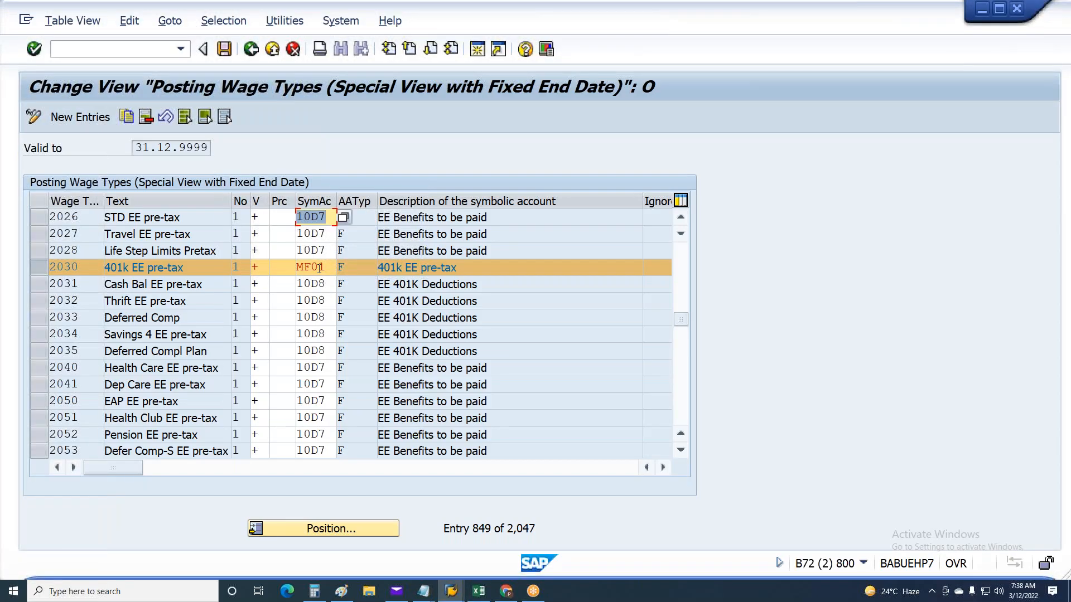
click(319, 269)
double_click(320, 269)
key(alt+Tab)
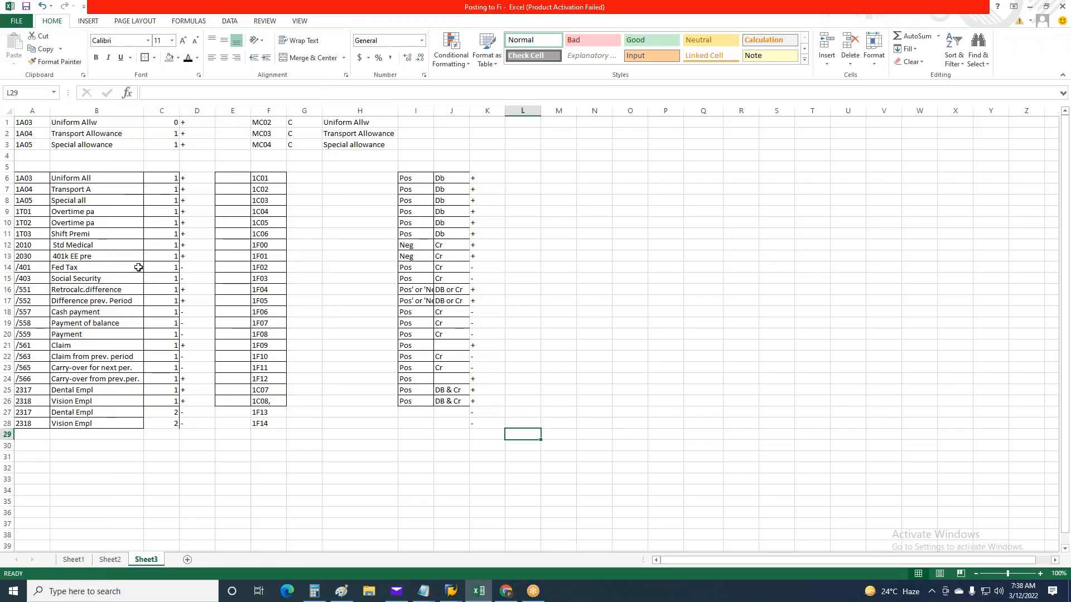
click(25, 255)
click(7, 256)
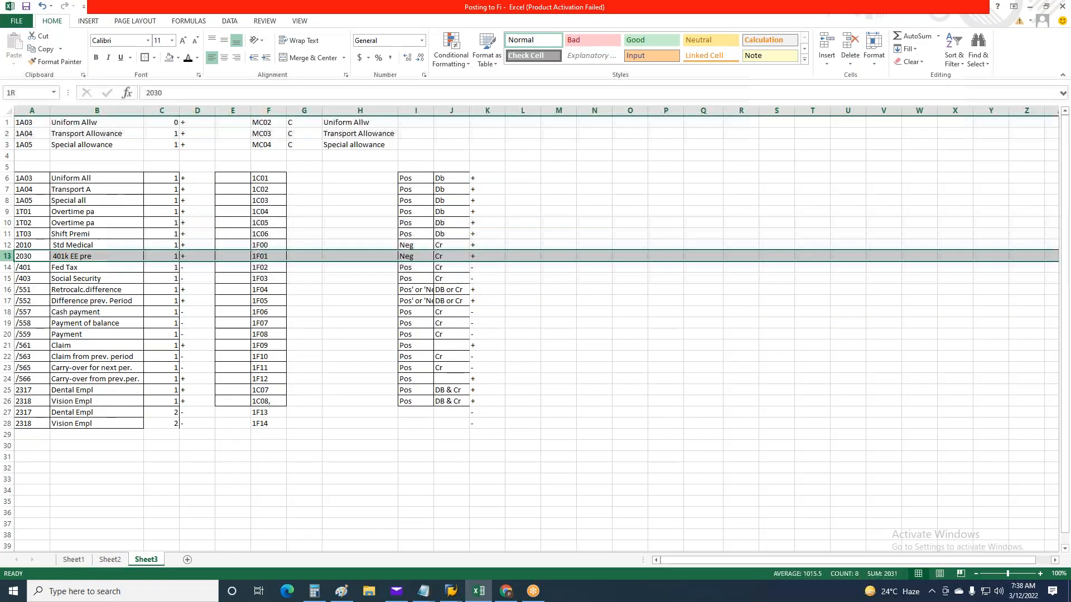
click(259, 256)
key(ctrl+c)
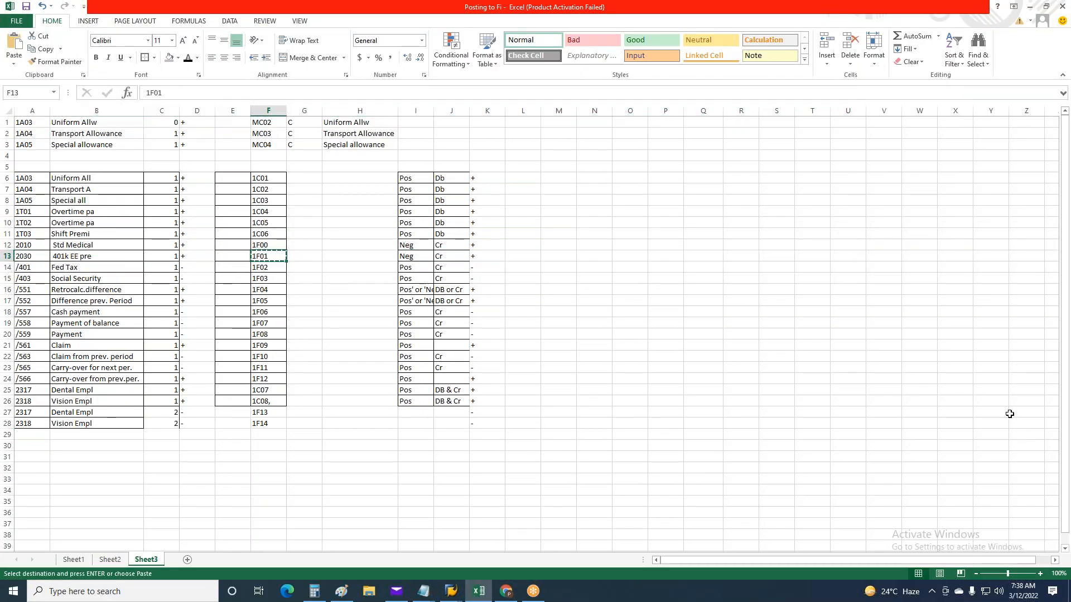
Replace the symbolic account of wage type 2030 in SAP with the copied 1F01 and save the posting entry
key(alt+Tab)
key(ctrl+v)
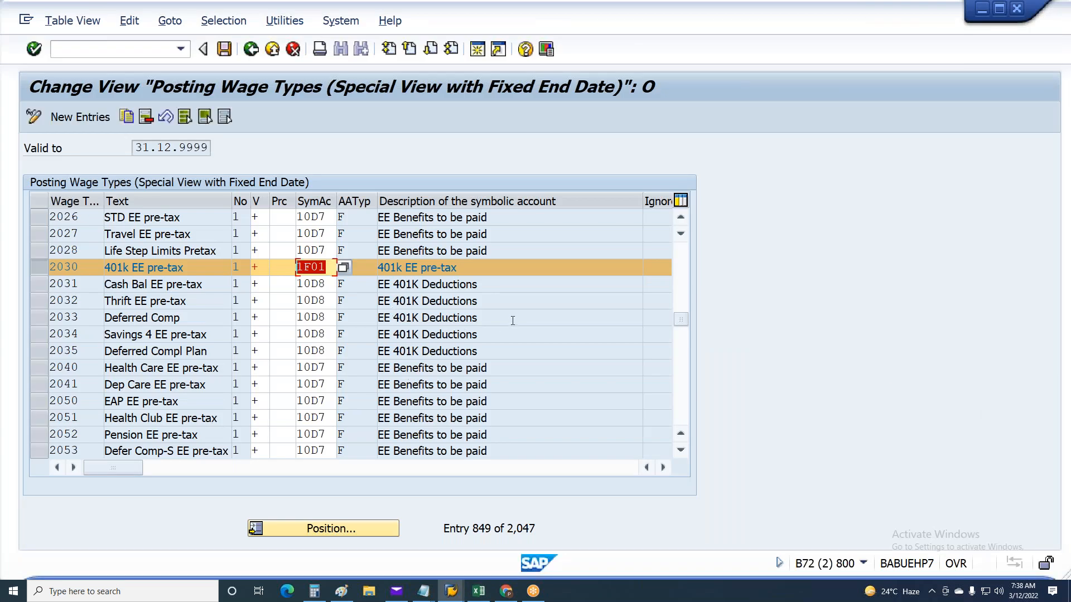
key(ctrl+s)
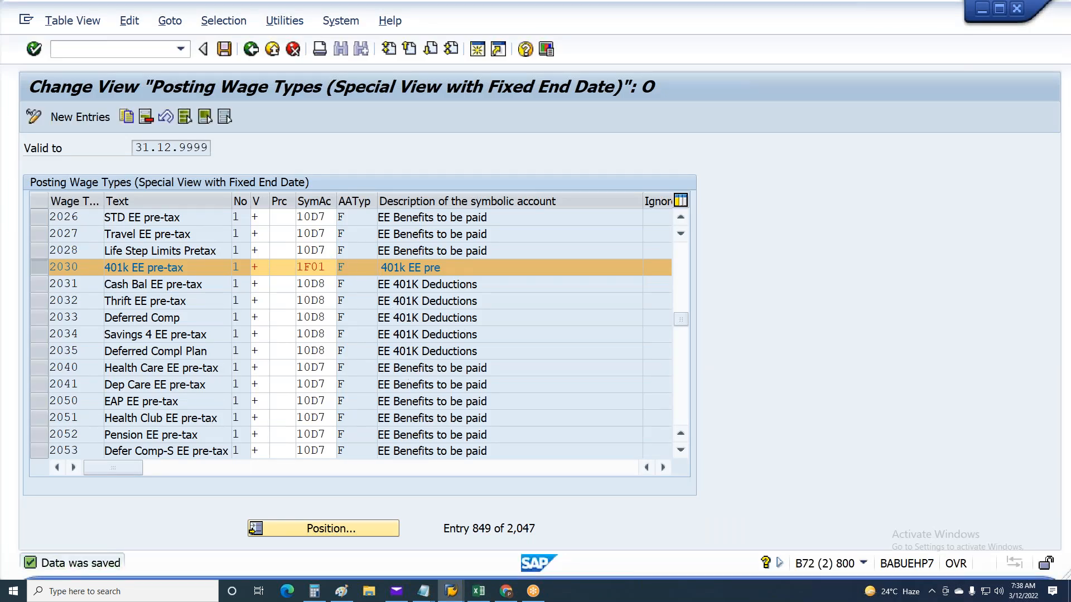
key(alt+Tab)
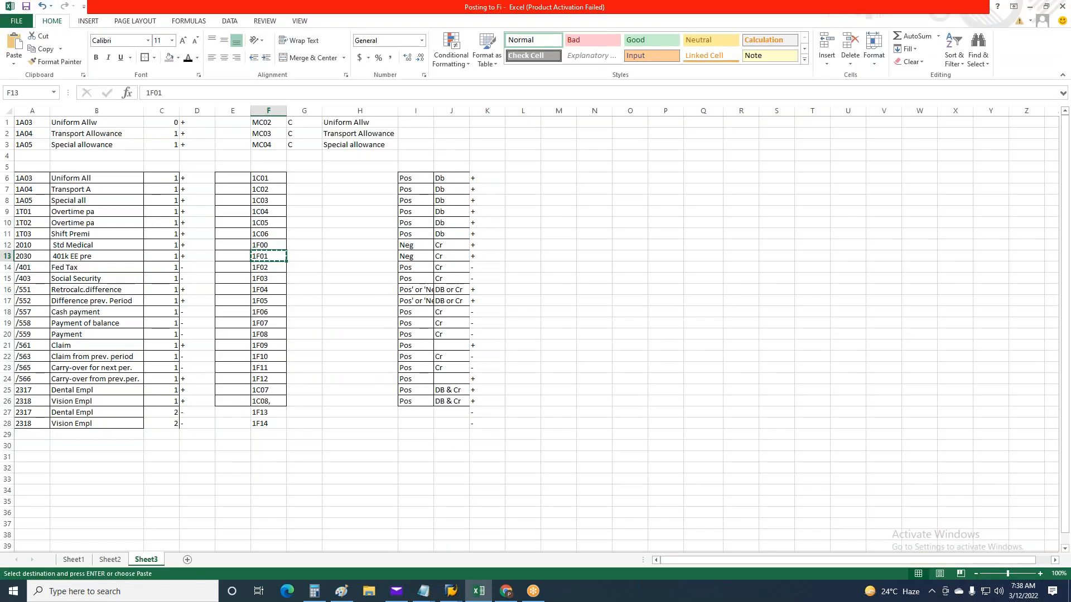
key(alt+Tab)
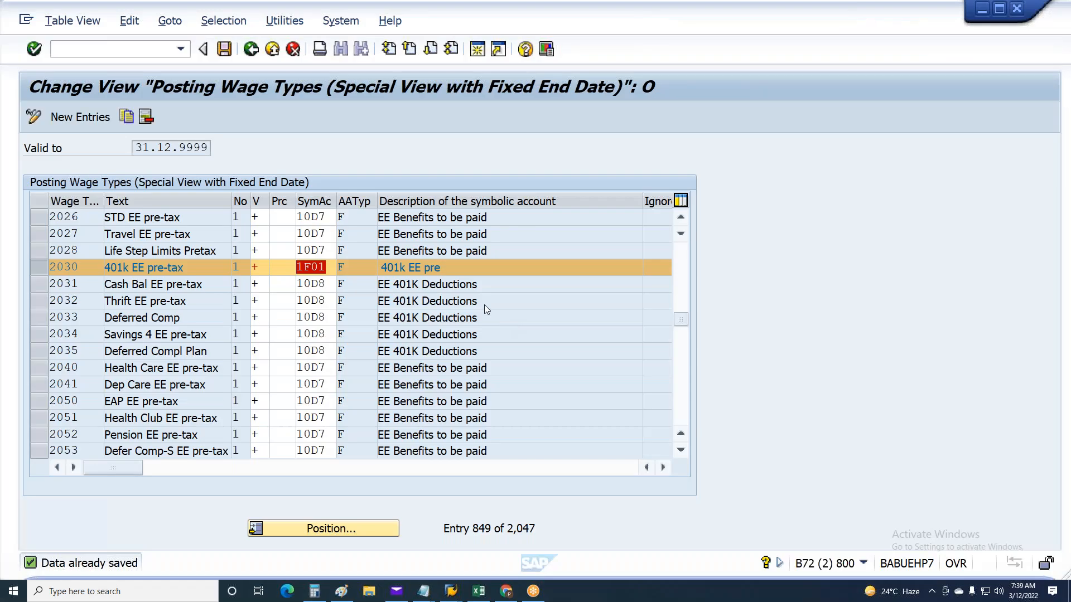
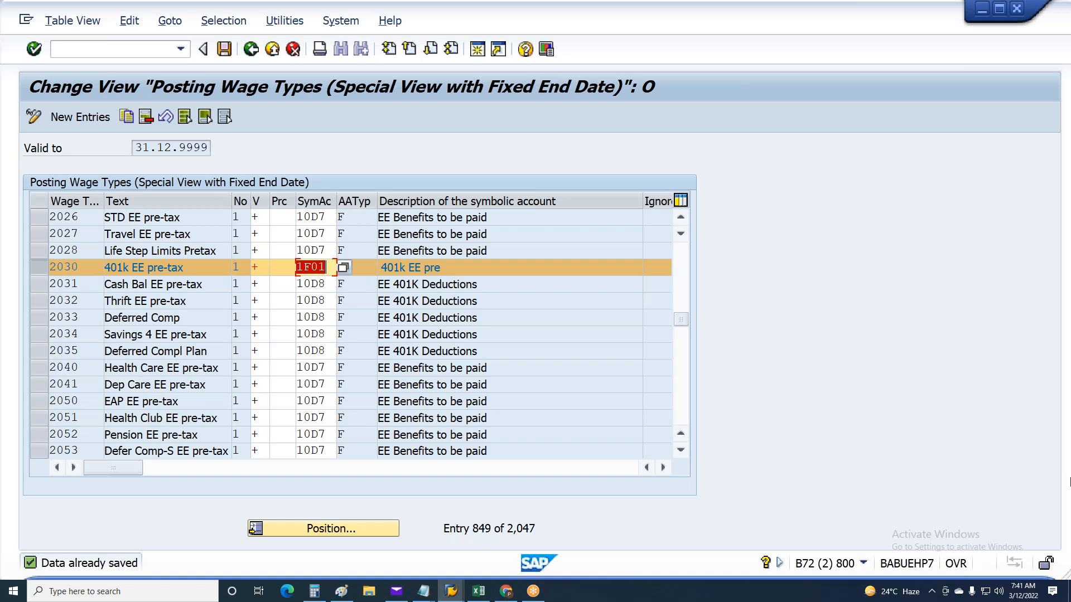
Switch to the Excel sheet and review the signs and rows of claim wage types /561 and /563
key(alt+Tab)
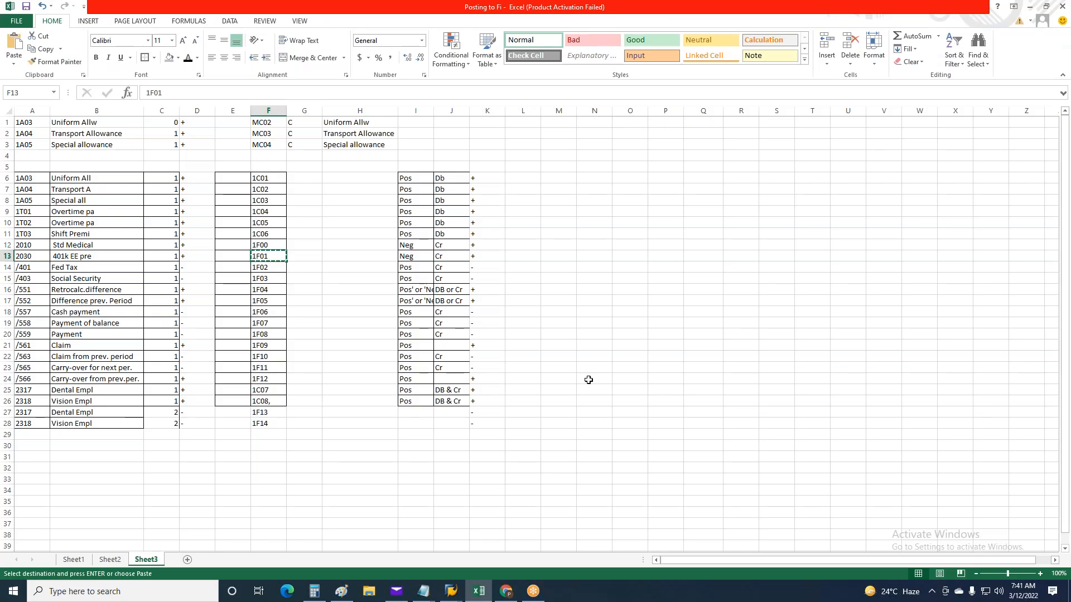
click(666, 333)
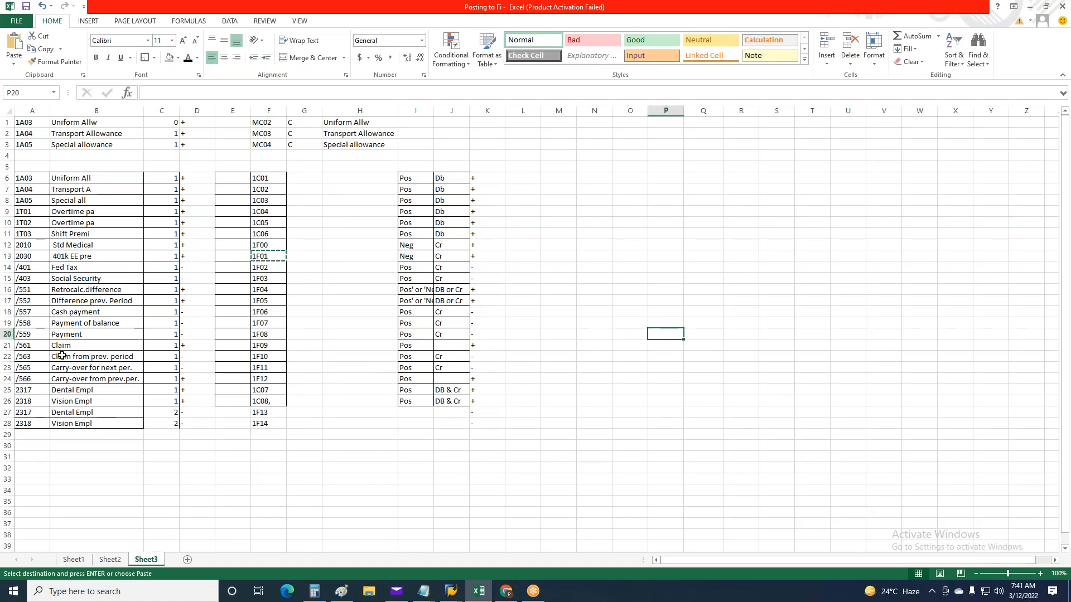
drag(22, 345, 264, 348)
click(197, 346)
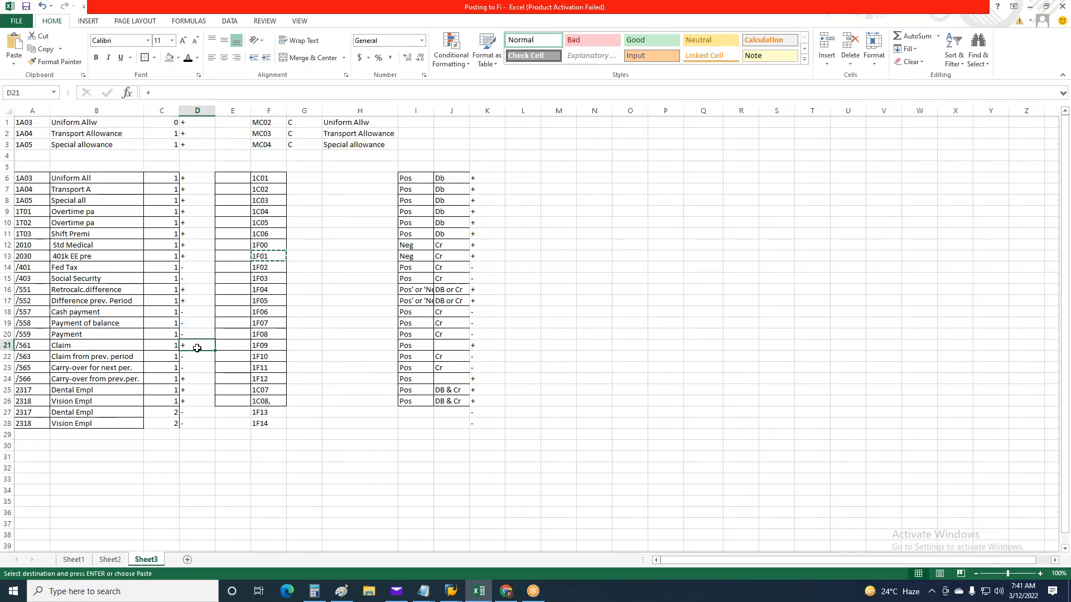
click(197, 360)
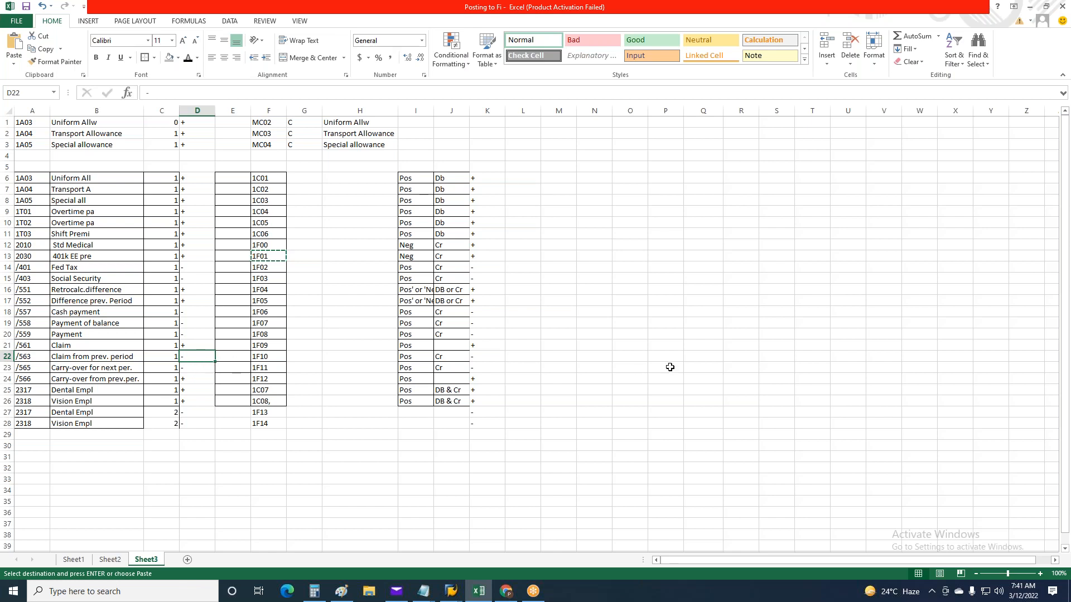
drag(7, 345, 7, 354)
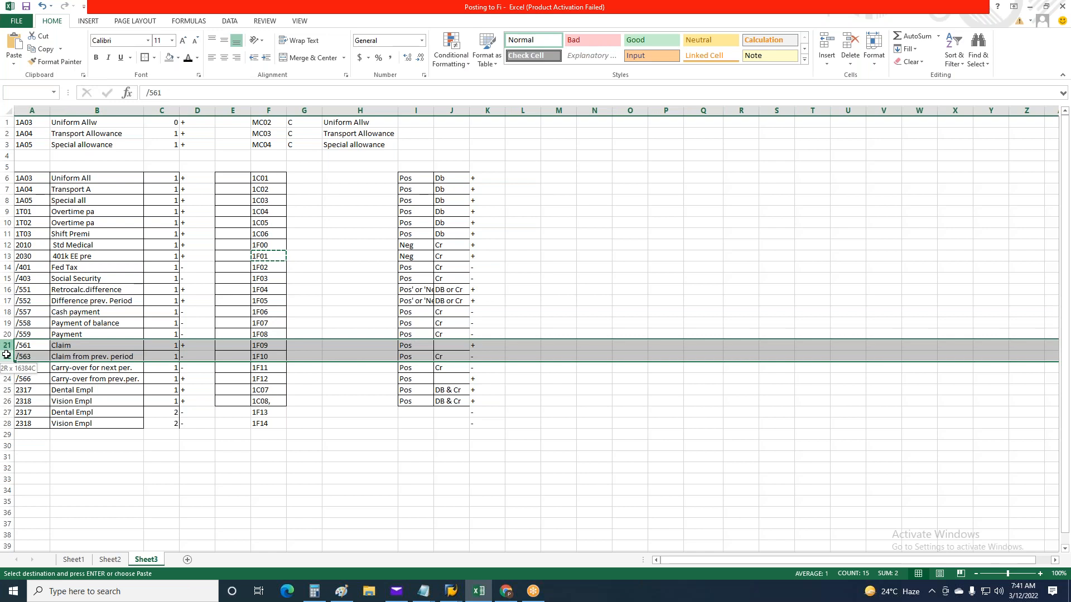
drag(7, 355, 6, 355)
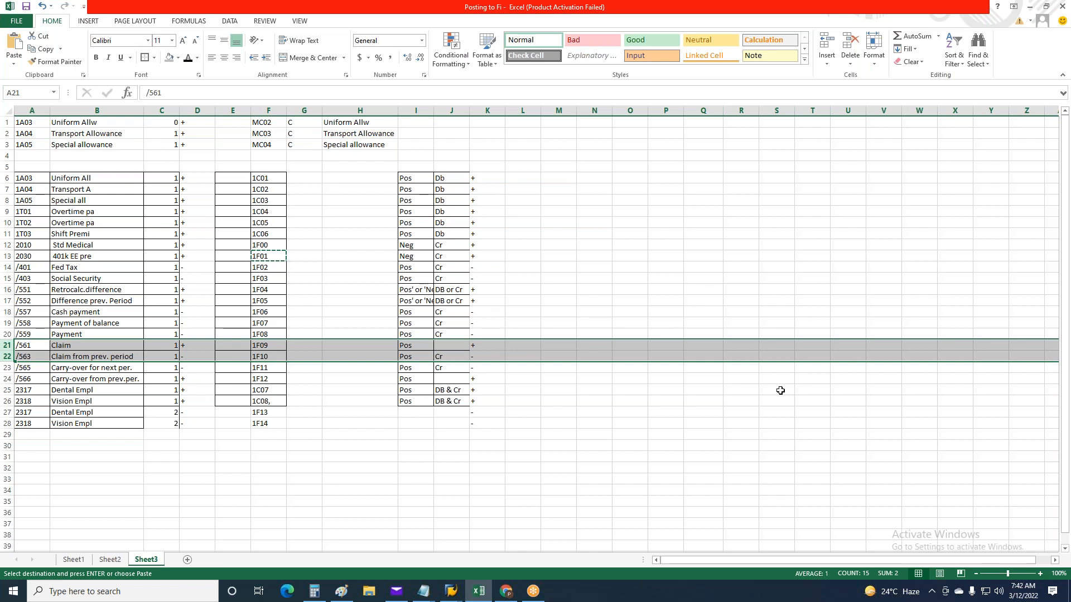
Compare the Excel rows of retro difference wage types /551 and /552 with claim wage types /561 and /563
click(7, 289)
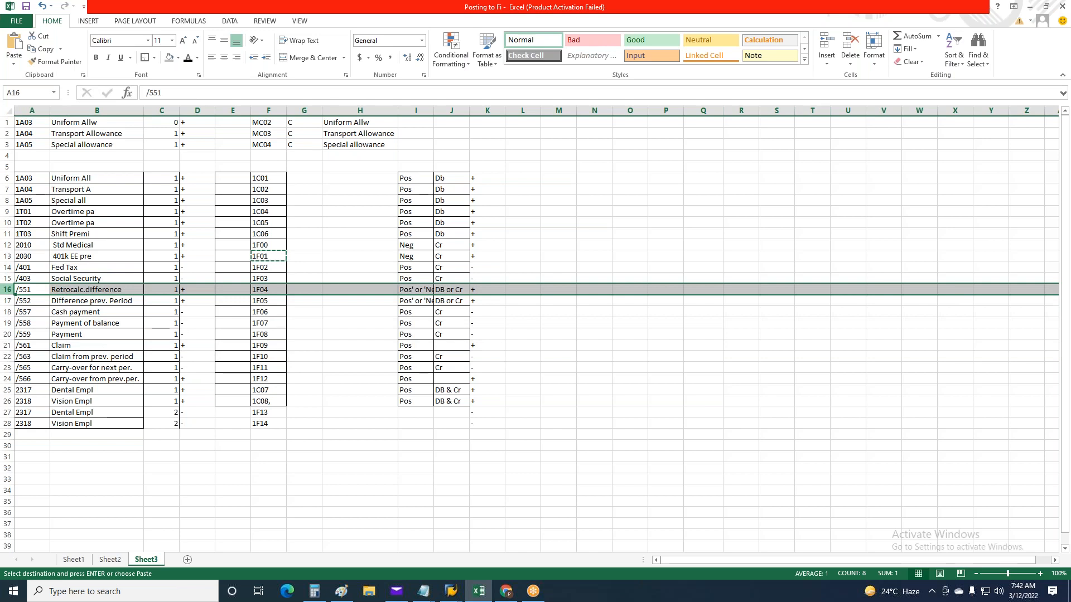
drag(8, 291, 7, 301)
mouse_move(8, 345)
mouse_down()
mouse_move(7, 356)
mouse_move(8, 341)
mouse_up()
click(7, 344)
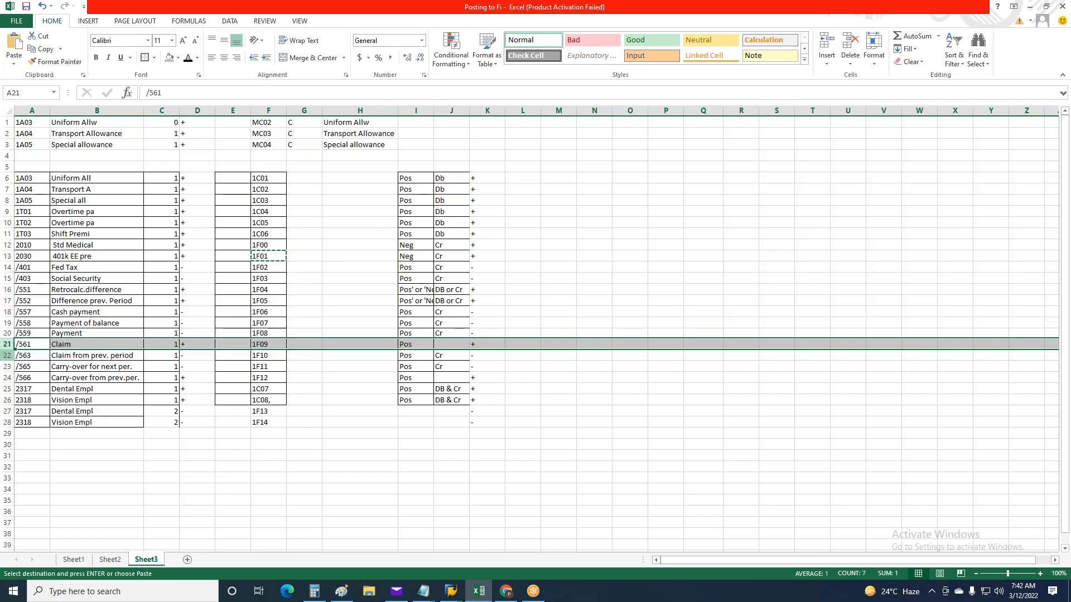
click(7, 356)
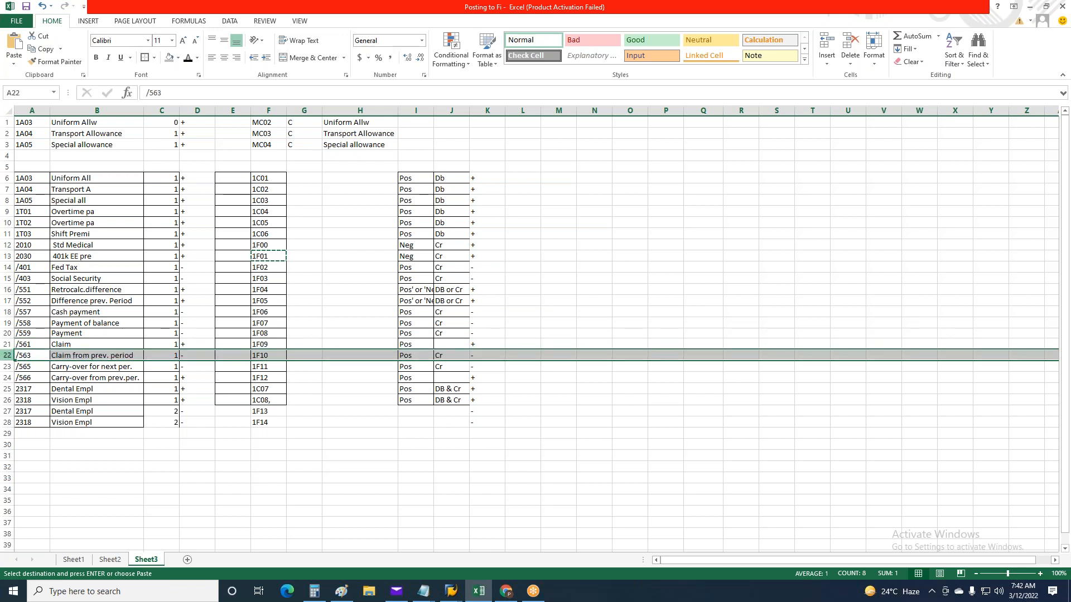
click(11, 290)
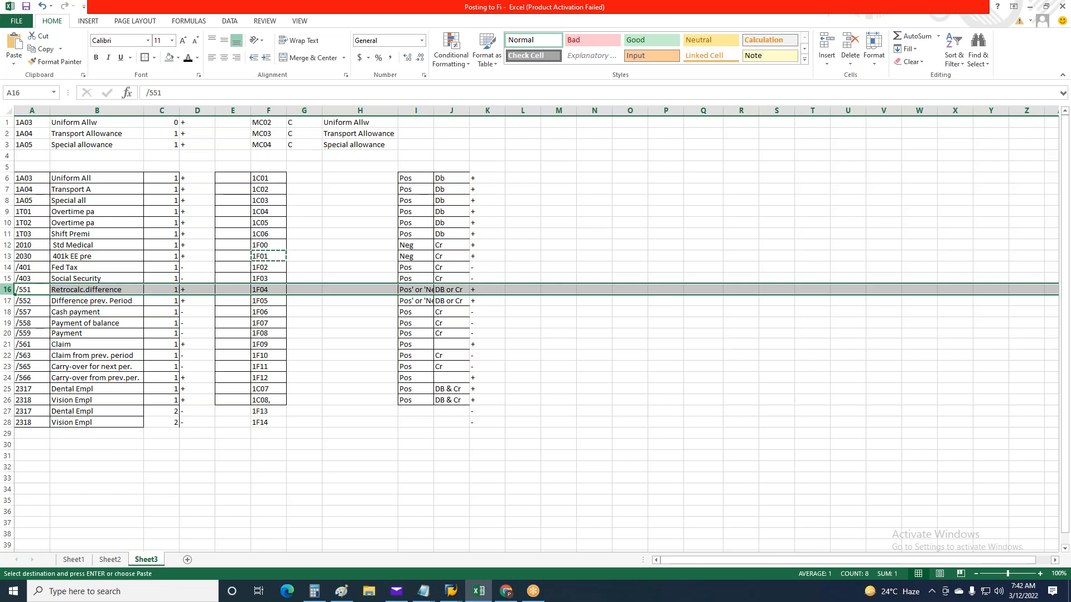
click(24, 289)
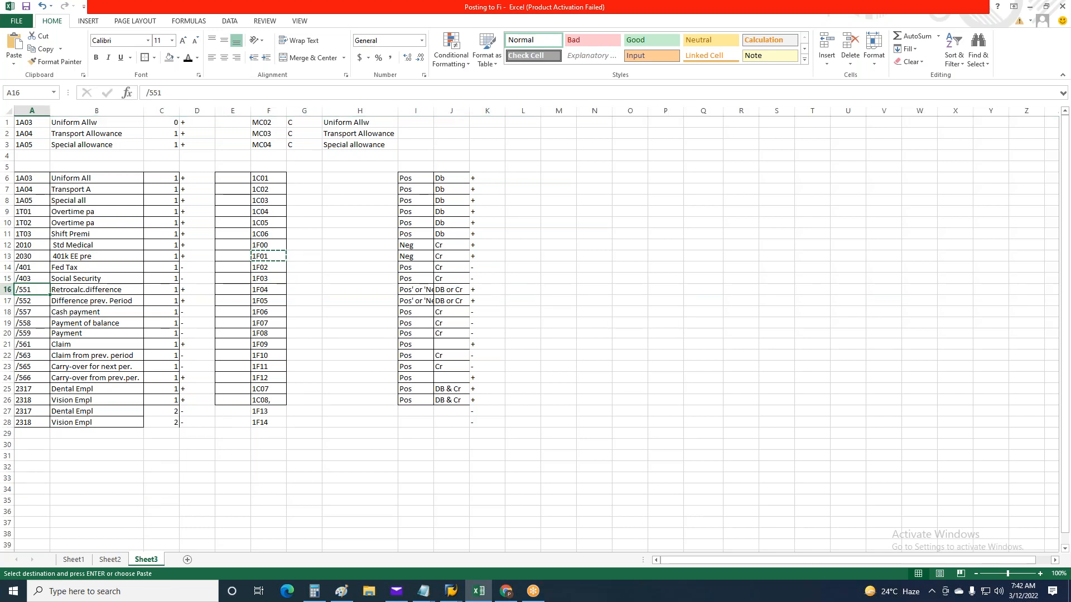
click(7, 300)
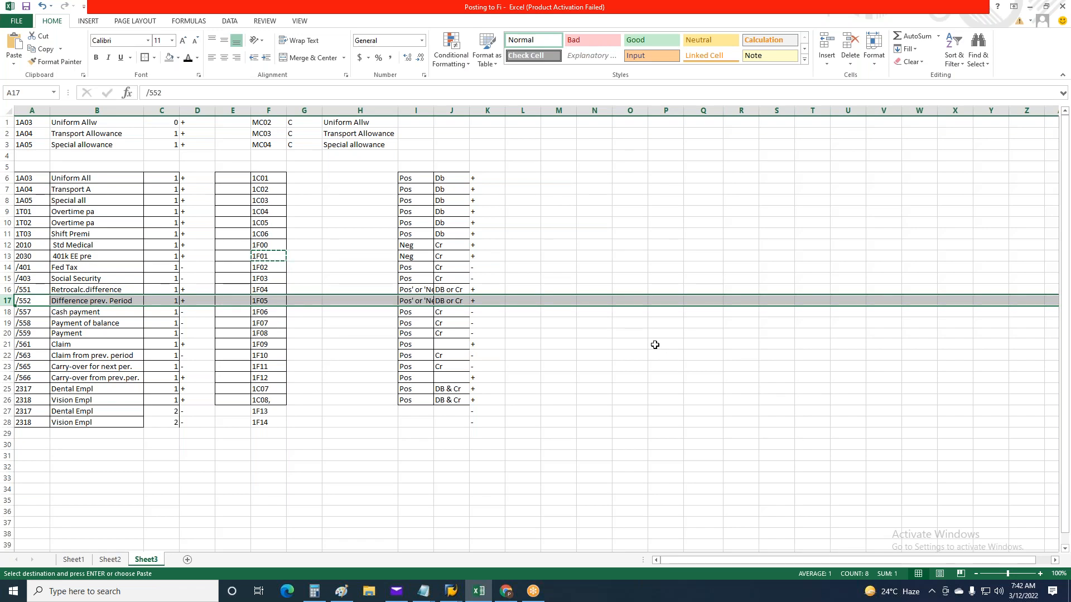
click(282, 498)
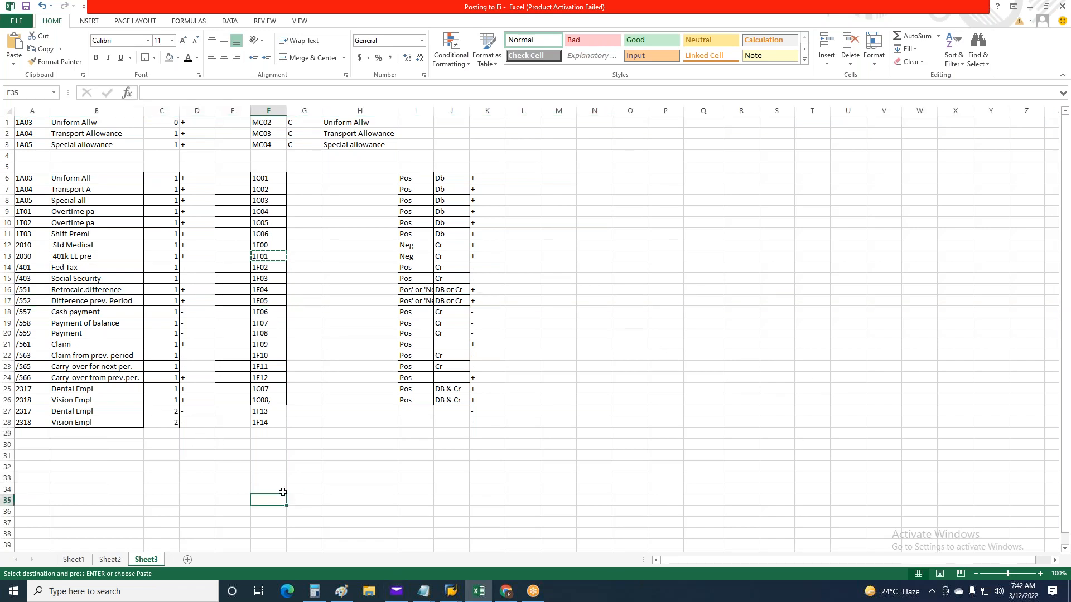
Apply all borders to cells E26:J28 in the Excel sheet
drag(238, 400, 458, 423)
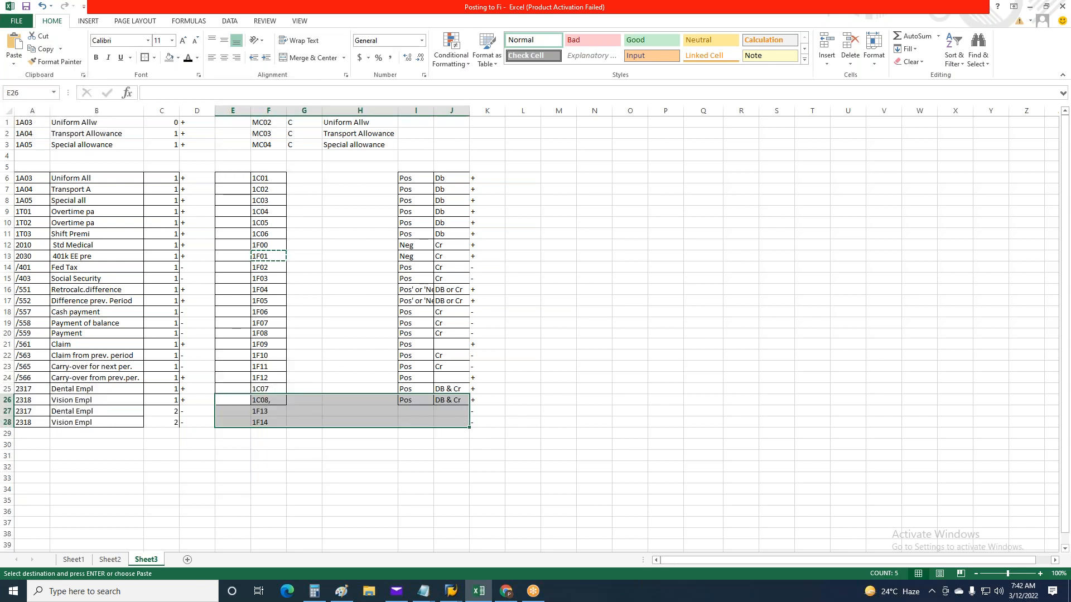
click(145, 57)
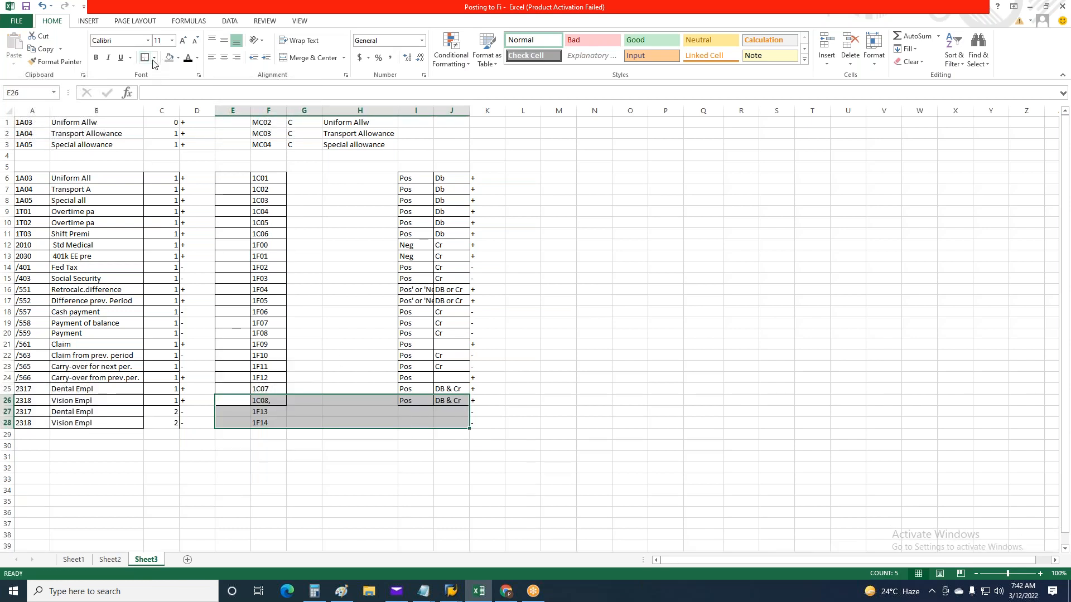
click(152, 59)
click(168, 155)
click(750, 330)
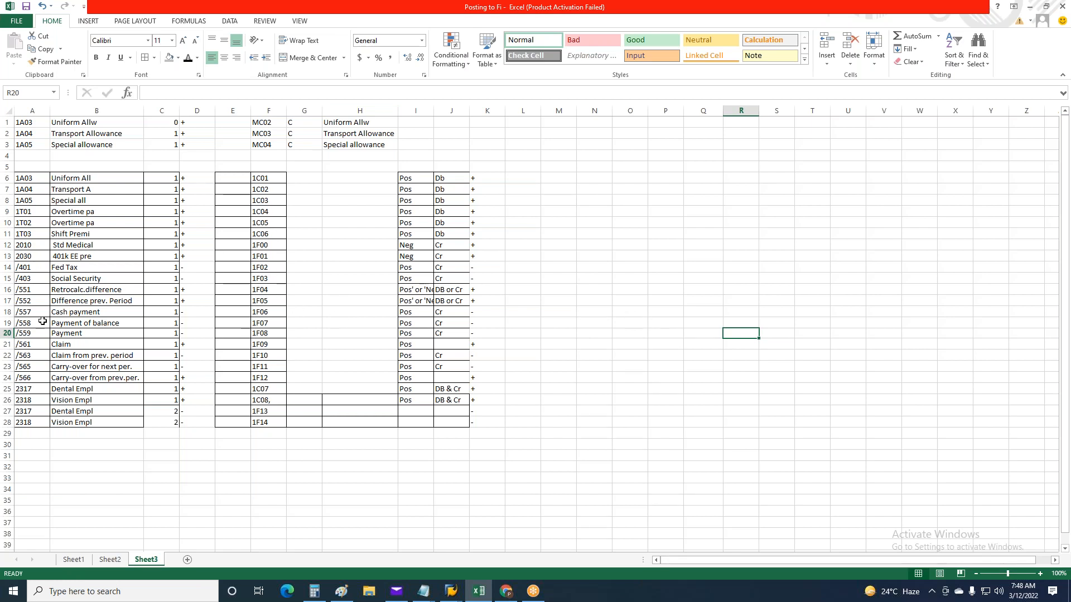
Select Excel rows 16 to 24 for wage types /551 to /566, and position the SAP posting table at wage type /551
click(30, 291)
drag(7, 289, 4, 388)
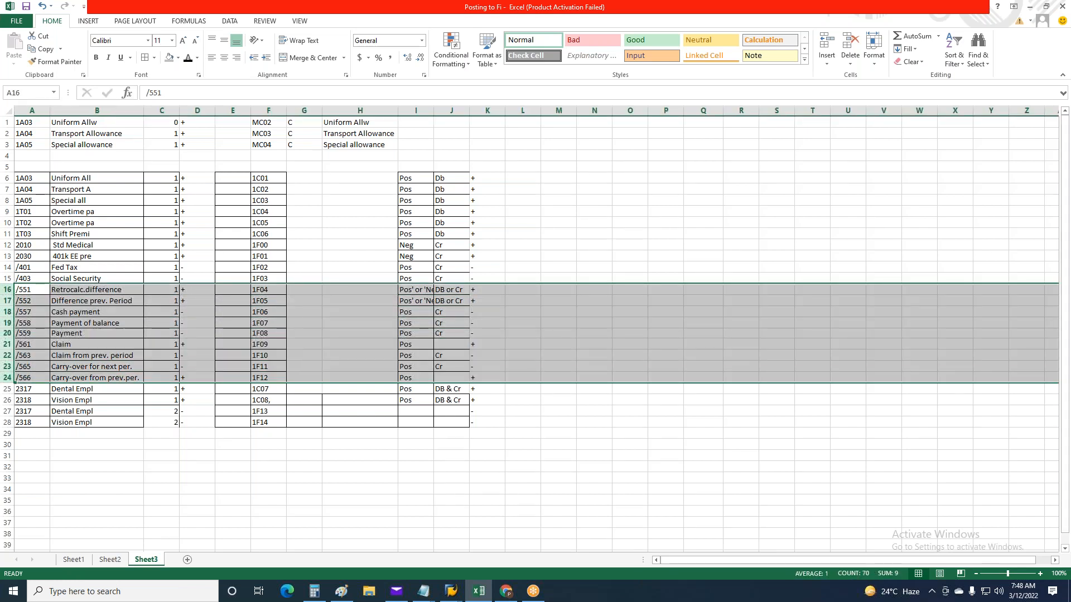
key(alt+Tab)
click(297, 519)
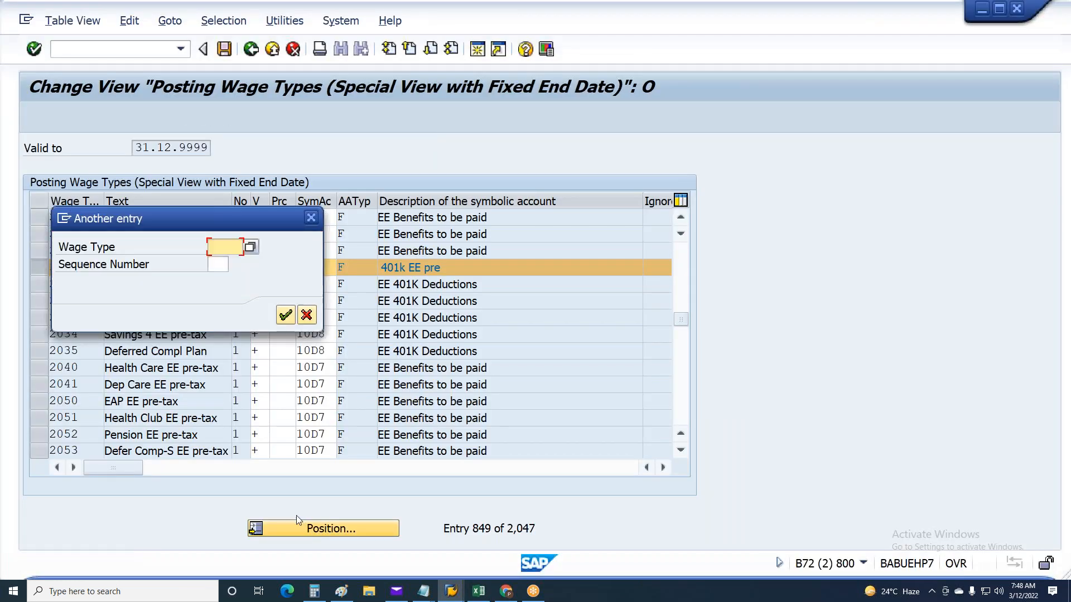
text(/551)
key(Return)
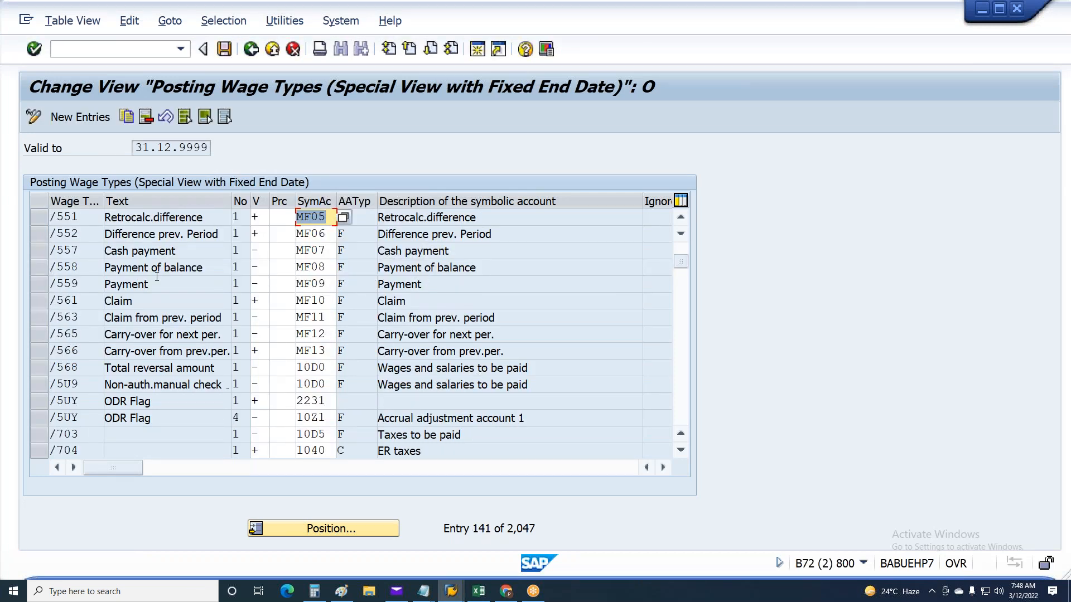
Compare the order of wage types /551 to /566 in the Excel sheet with the entries in SAP
key(alt+Tab)
click(27, 303)
click(36, 333)
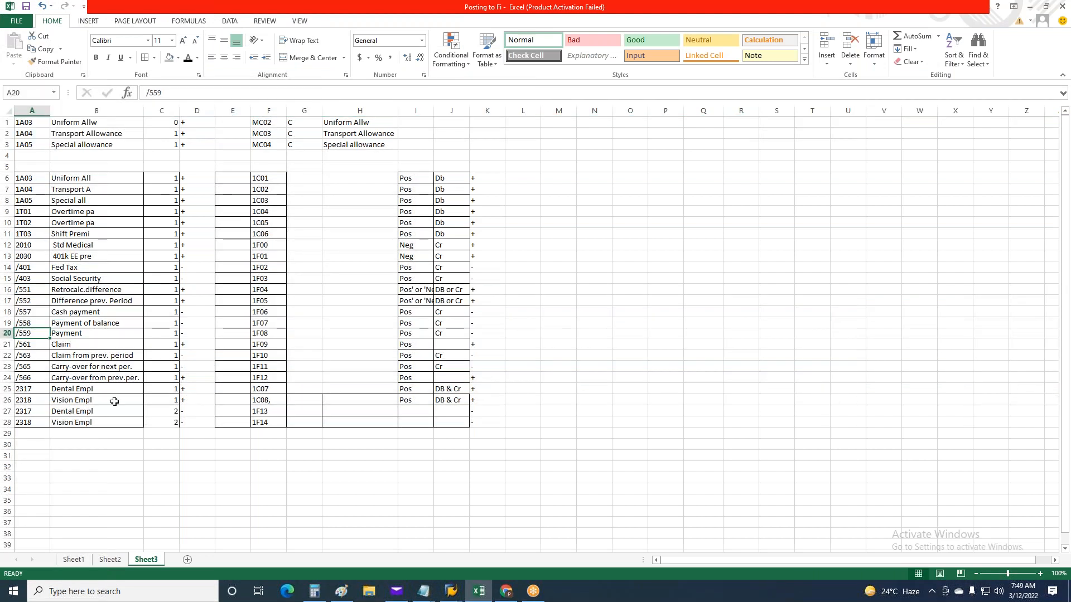
key(alt+Tab)
click(83, 301)
key(Down)
key(Down)
key(Down)
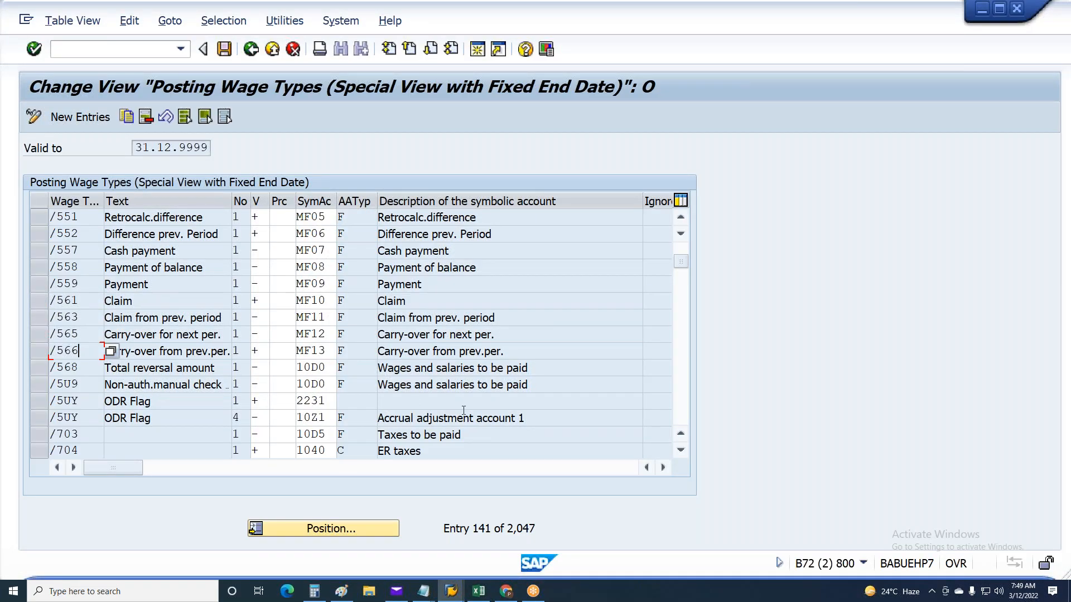
Replace the symbolic accounts of wage types /551 to /566 in SAP with 1F04 to 1F12 from Excel cells F16:F24, and save
key(alt+Tab)
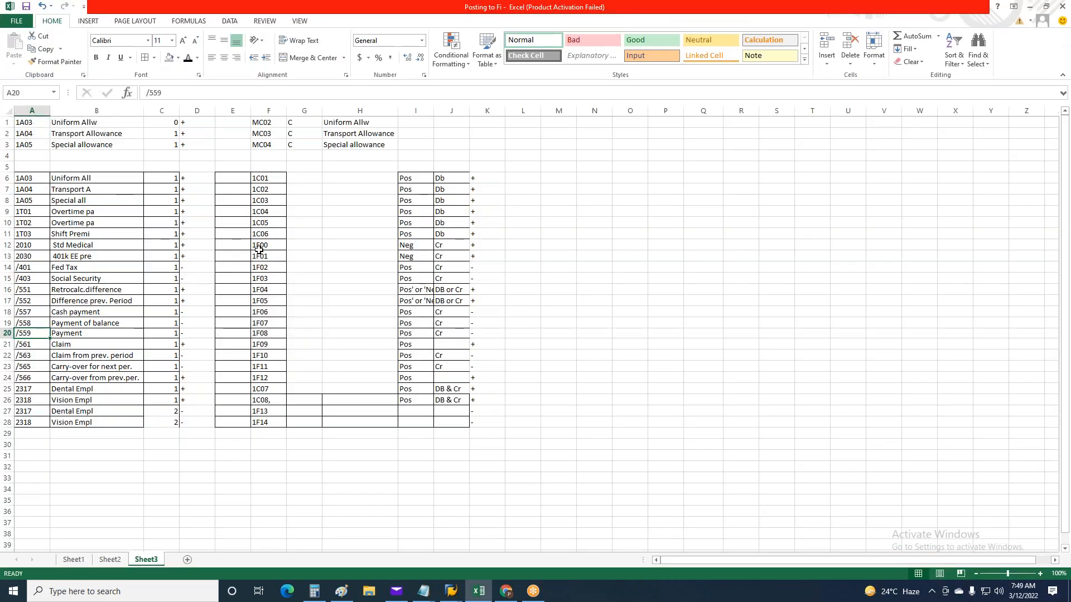
drag(268, 289, 277, 378)
key(ctrl+c)
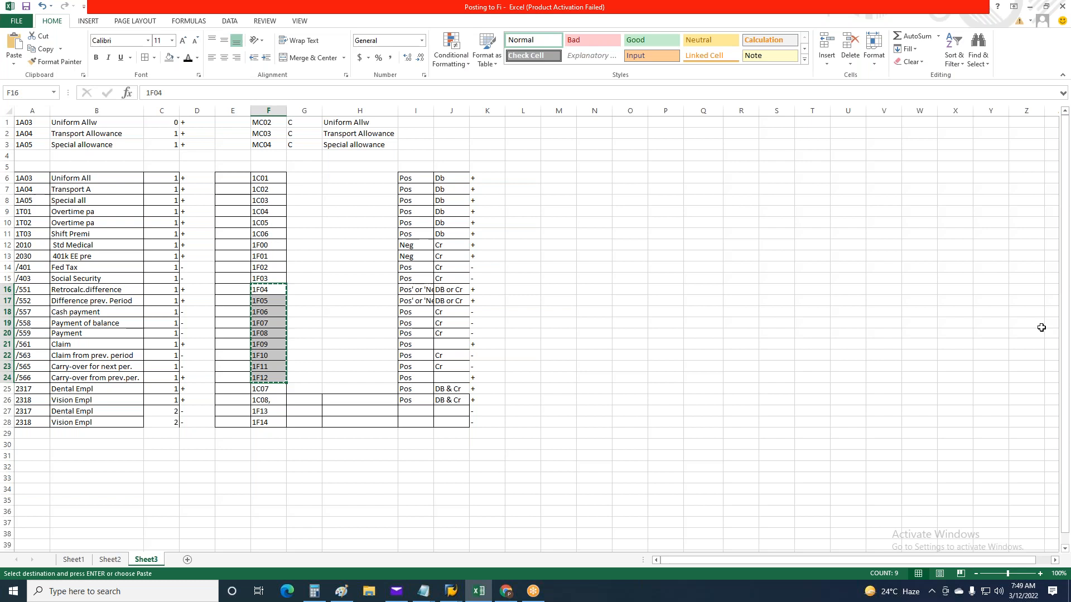
key(alt+Tab)
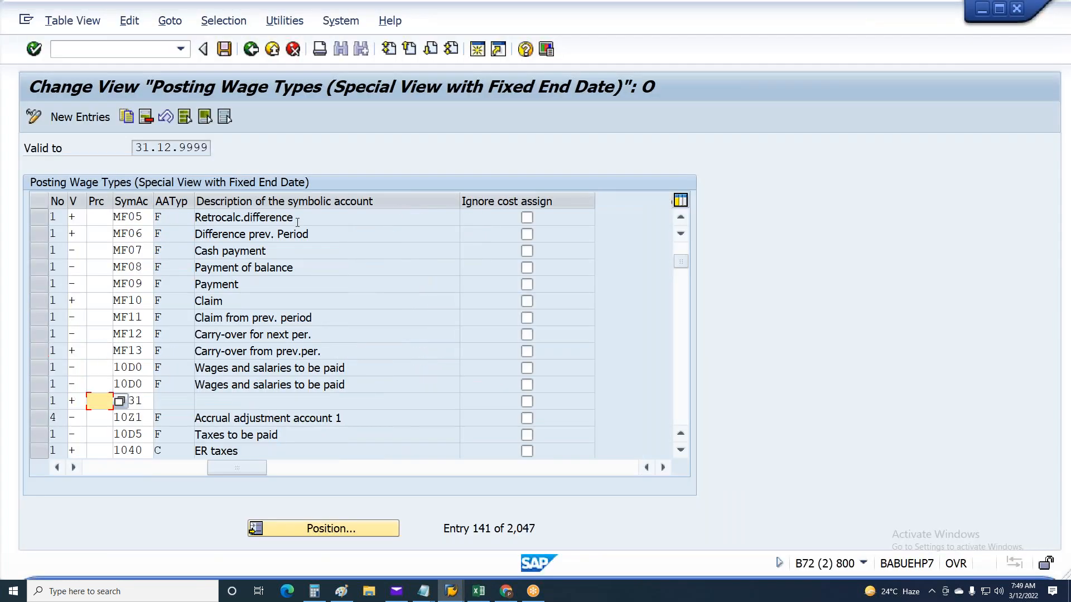
drag(236, 467, 119, 467)
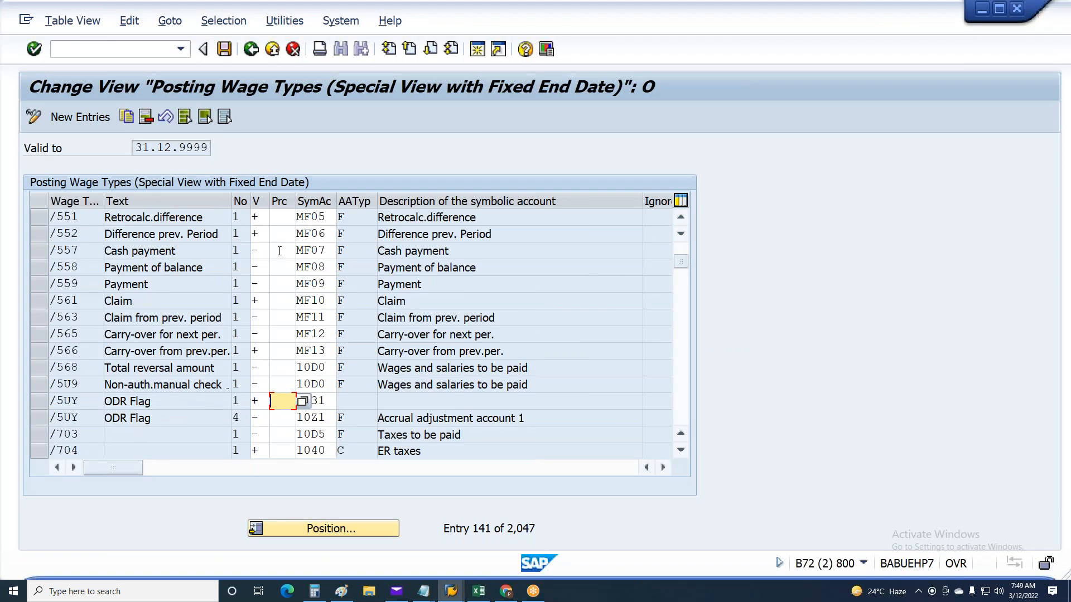
click(299, 219)
key(ctrl+v)
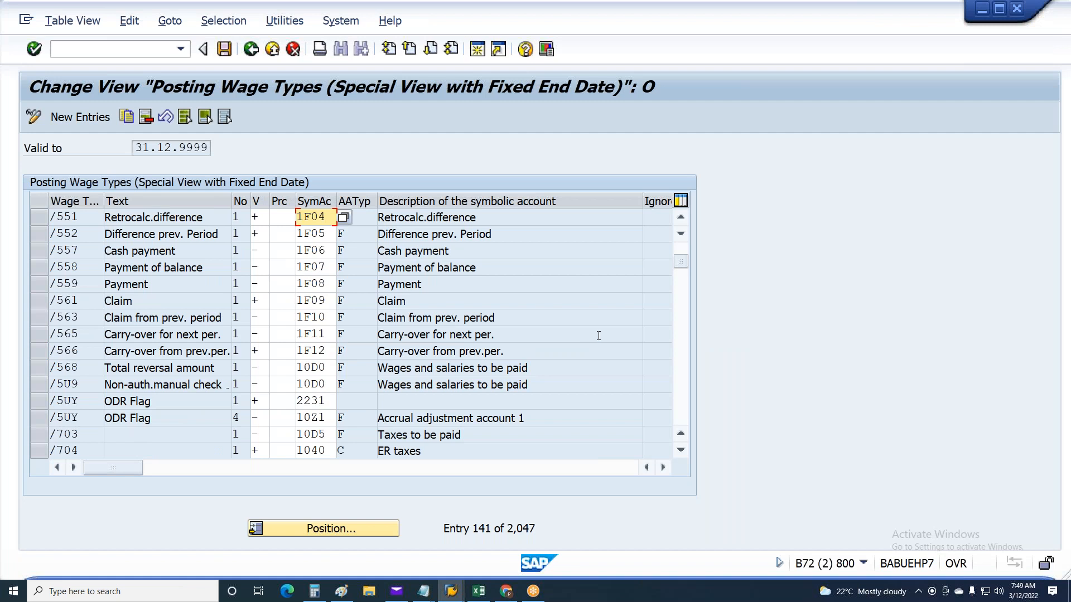
key(ctrl+s)
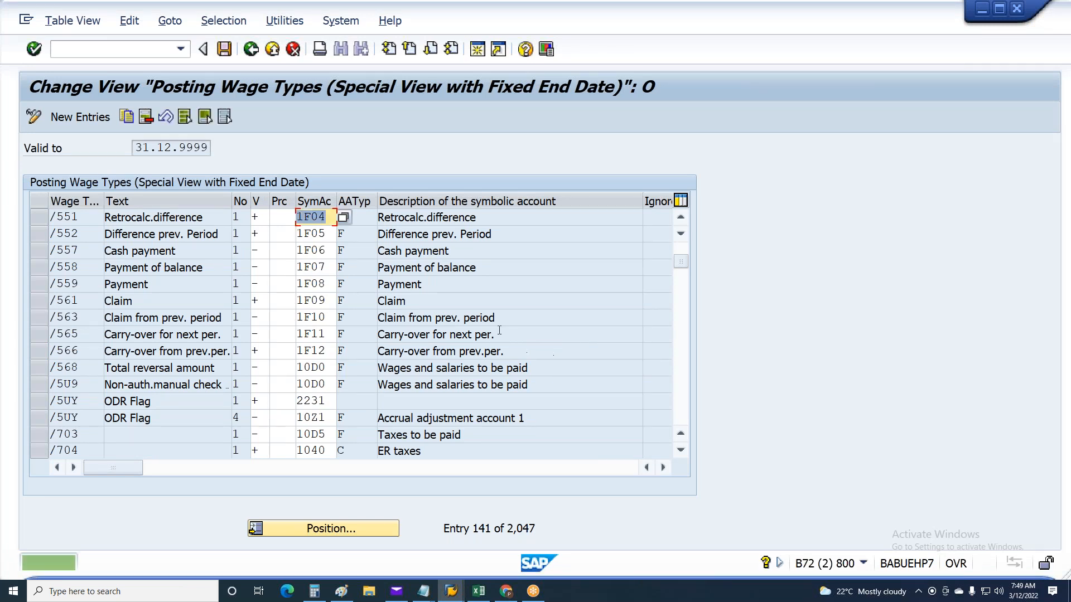
Check the Excel signs for wage types /551 and /552, and review the SAP signs of wage types /558 to /563
key(alt+Tab)
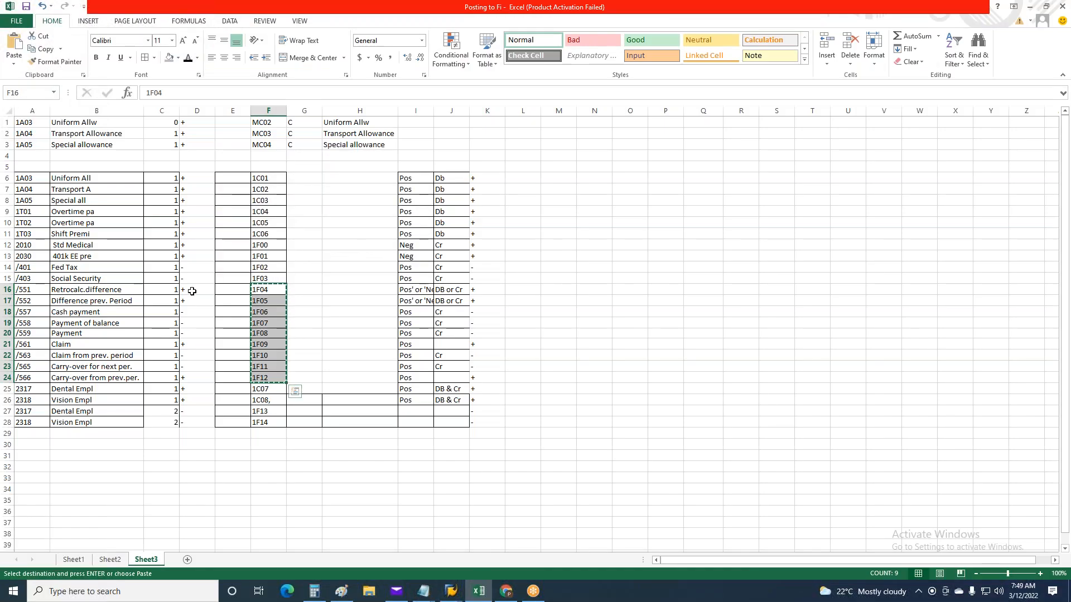
drag(192, 290, 191, 297)
key(ctrl+c)
key(alt+Tab)
click(259, 268)
click(262, 285)
click(263, 304)
click(261, 321)
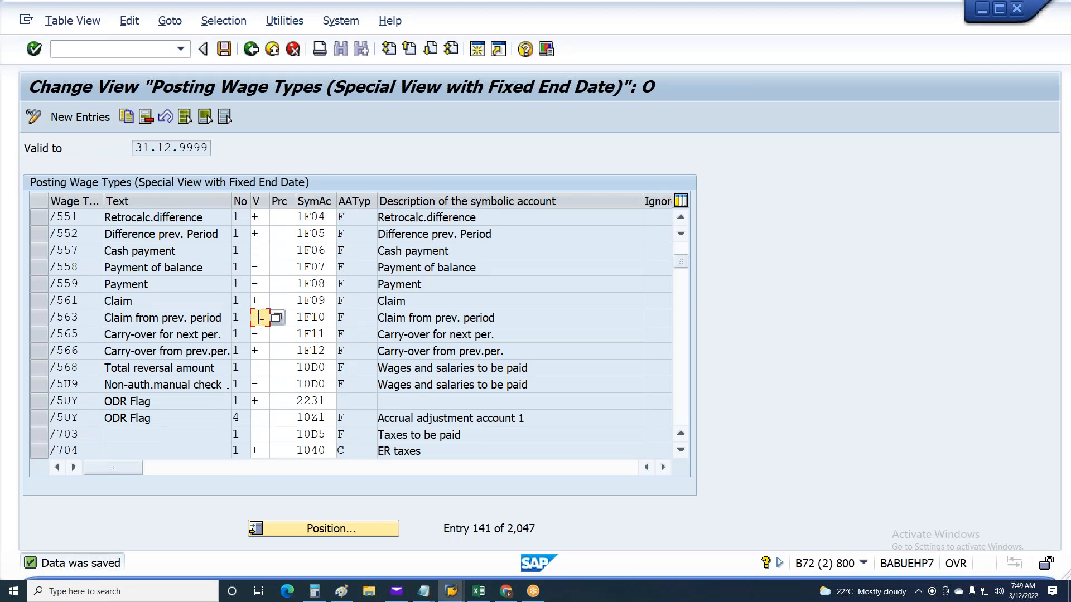
Review the Excel signs from wage type /557 onward against the SAP signs of wage types /552 to /561
key(alt+Tab)
drag(197, 313, 198, 372)
key(ctrl+c)
key(alt+Tab)
click(259, 234)
click(258, 250)
click(258, 267)
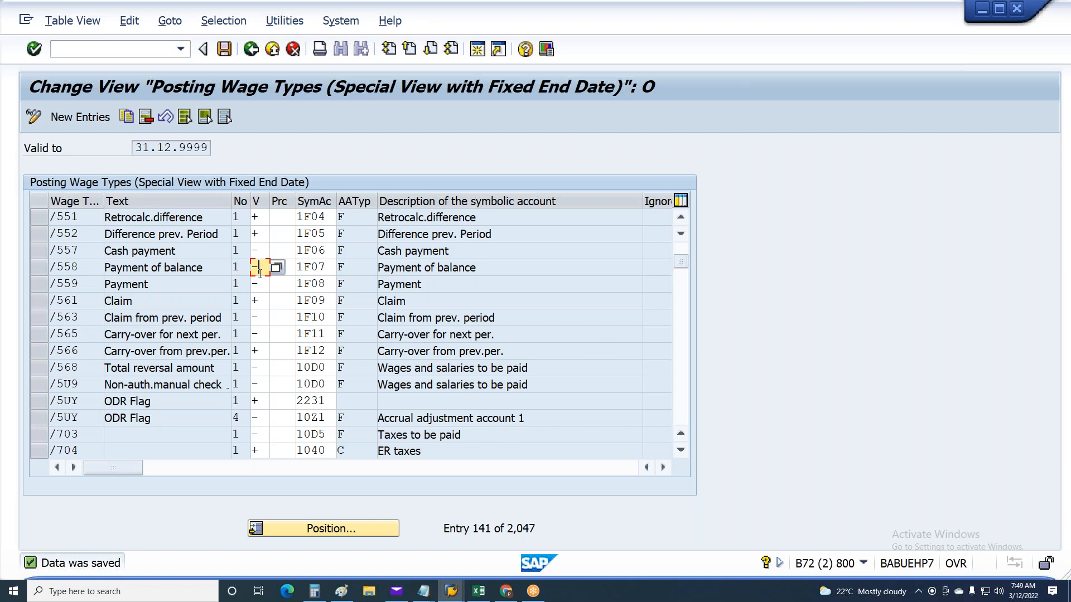
click(258, 301)
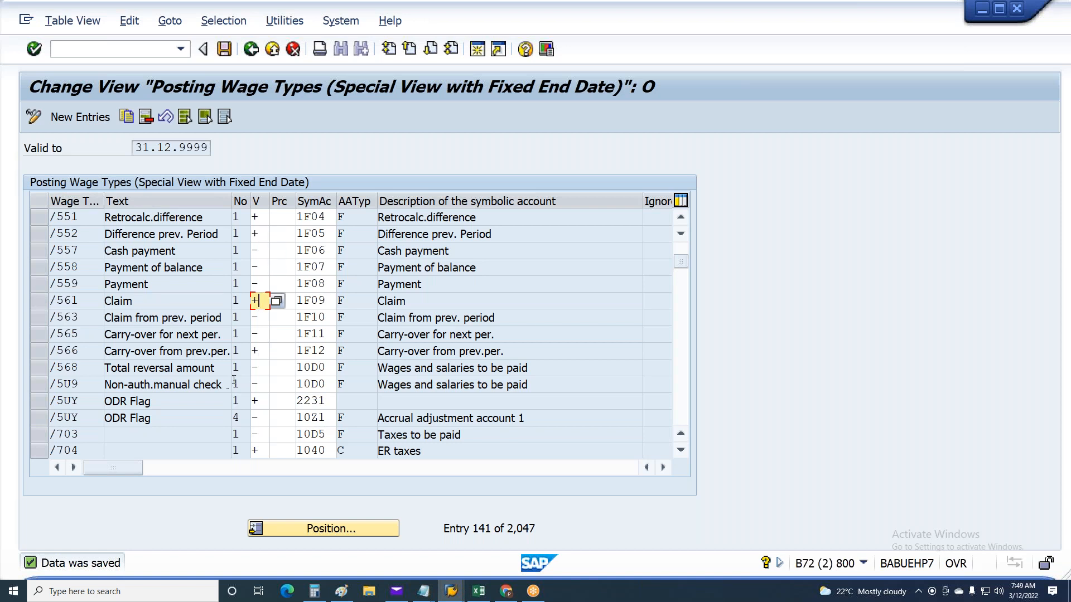
Examine the SAP posting entries of wage types /551, /552 and /557 by marking and unmarking them
click(39, 220)
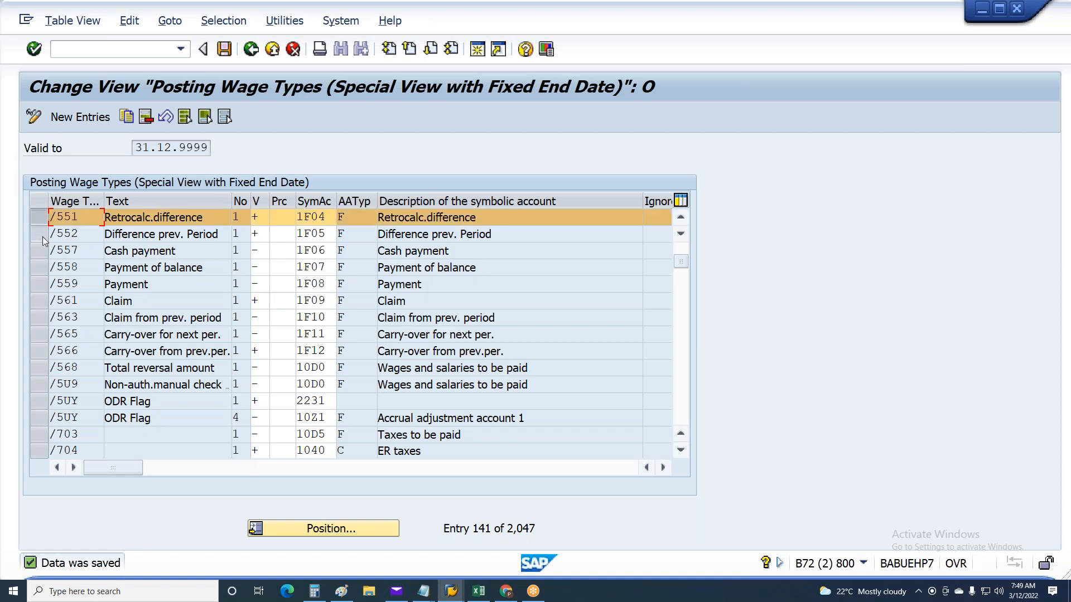
click(41, 235)
click(41, 248)
click(41, 237)
click(40, 219)
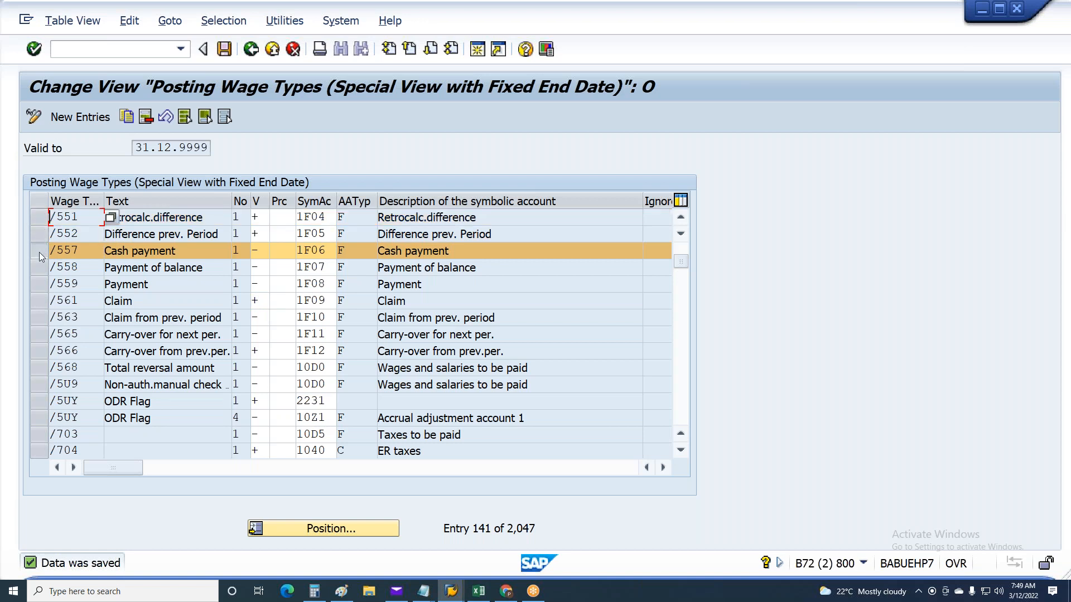
click(41, 252)
Check the symbolic accounts of wage types /551 to /561 in SAP, and mark entries /557, /558, /559 and /565
click(331, 217)
click(327, 234)
click(327, 250)
click(327, 286)
click(324, 302)
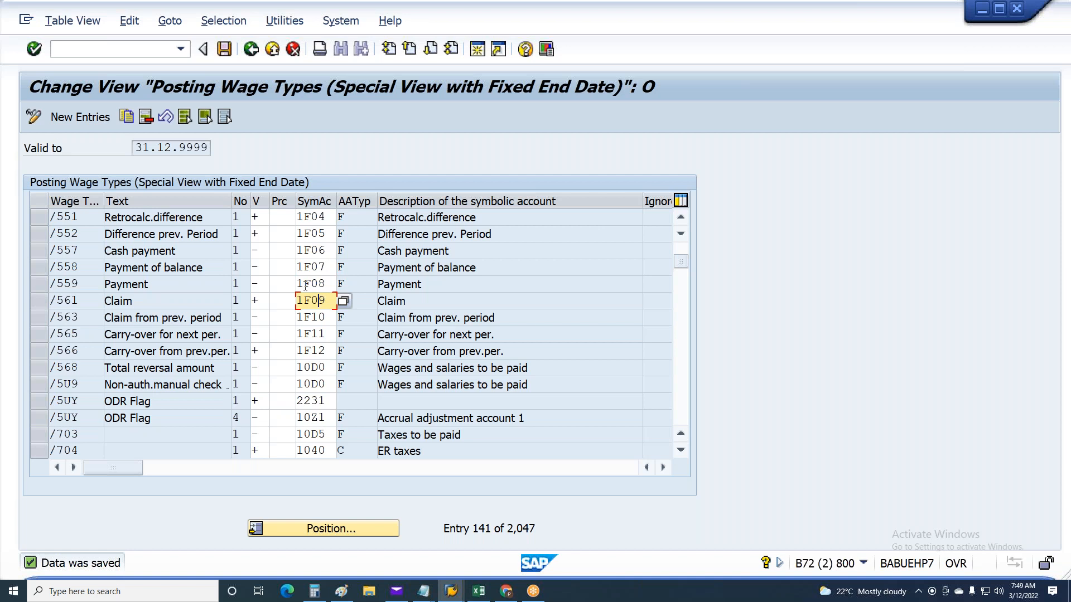
drag(39, 251, 42, 304)
click(40, 334)
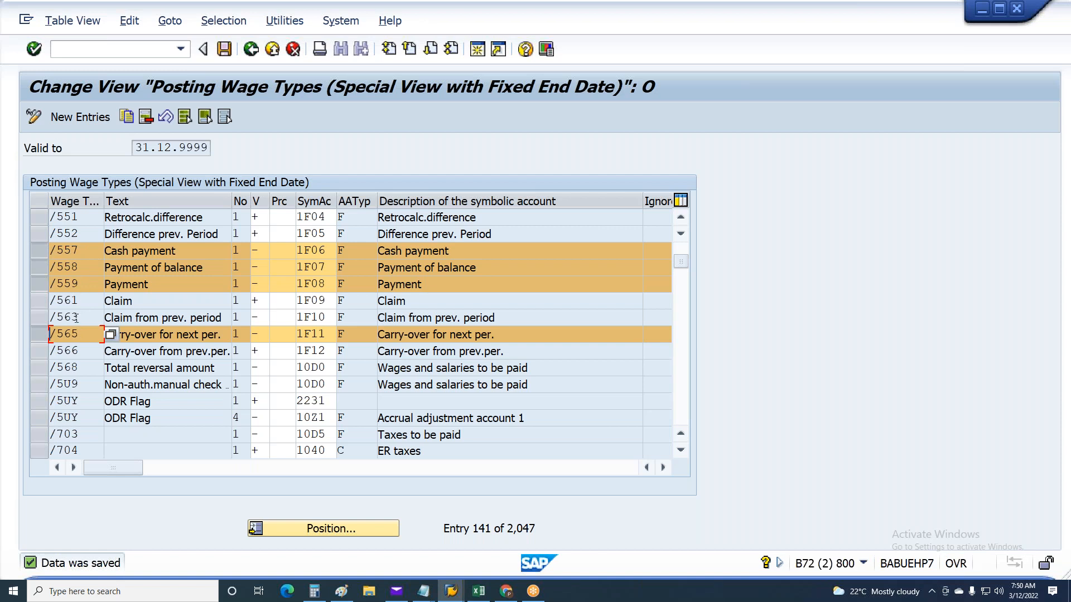
View the possible plus/minus signs for wage type /557, close the list, and clear all marked entries
click(260, 250)
click(276, 251)
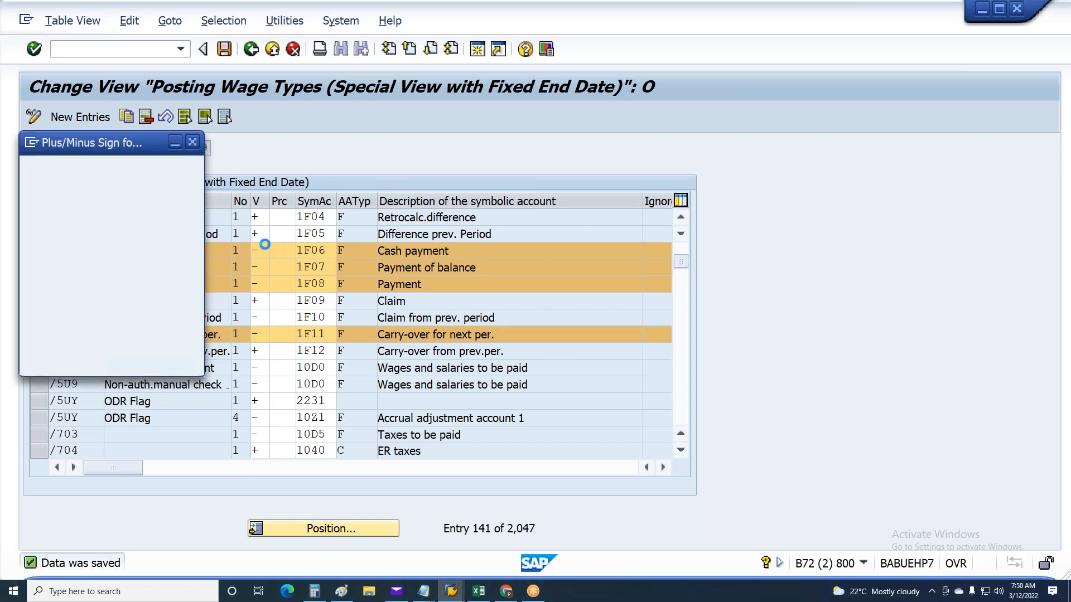
click(63, 220)
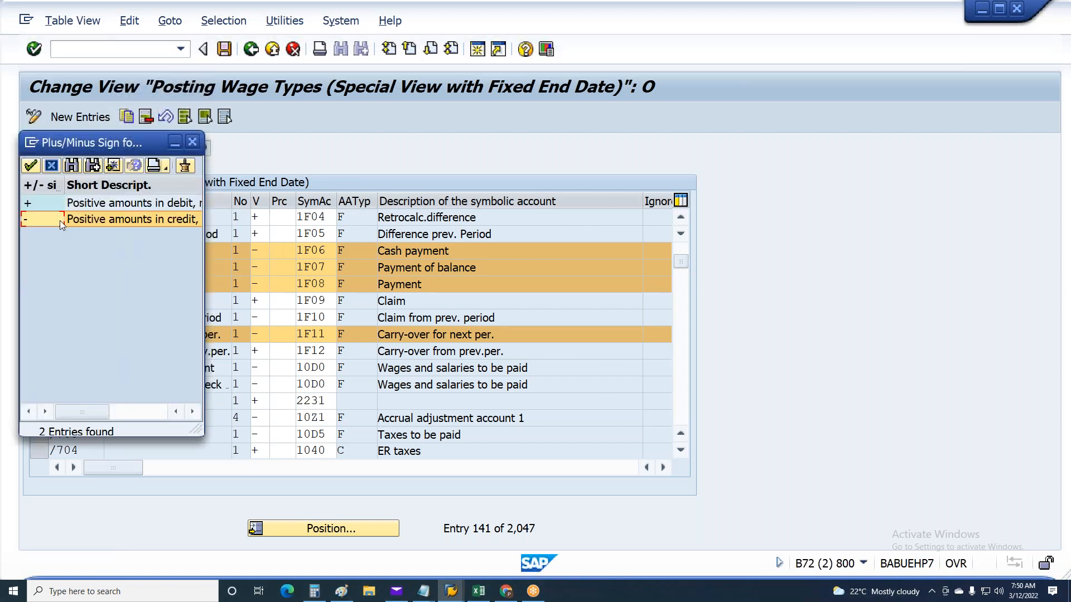
click(193, 142)
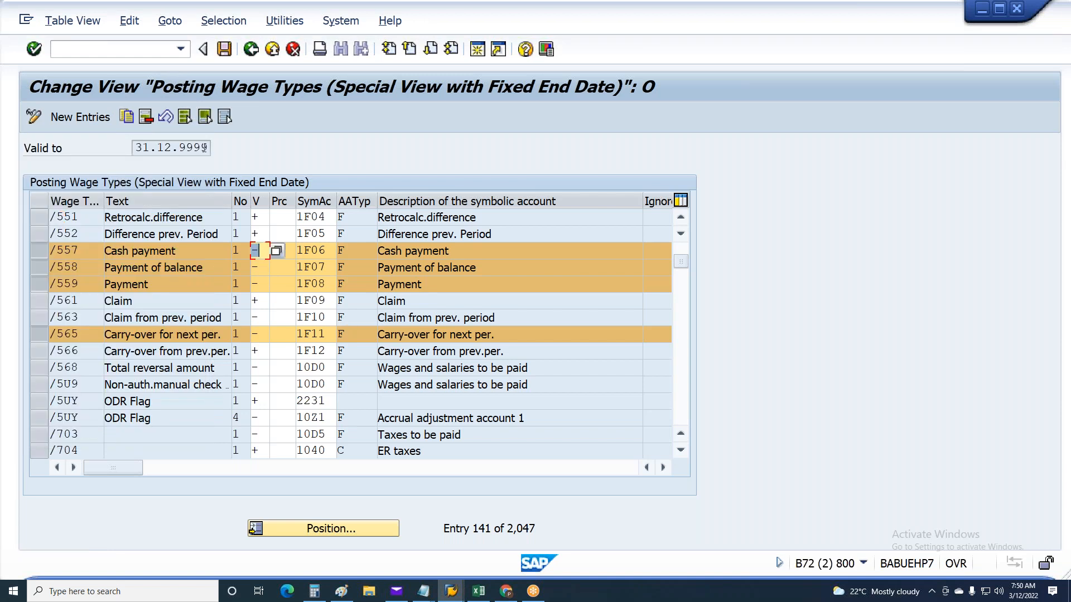
click(208, 117)
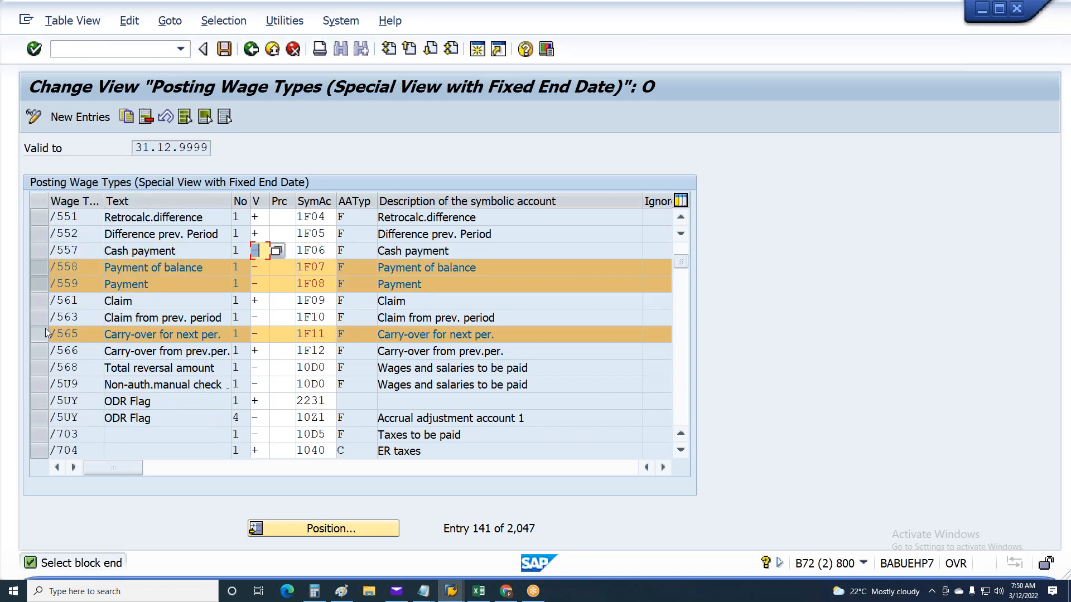
click(224, 116)
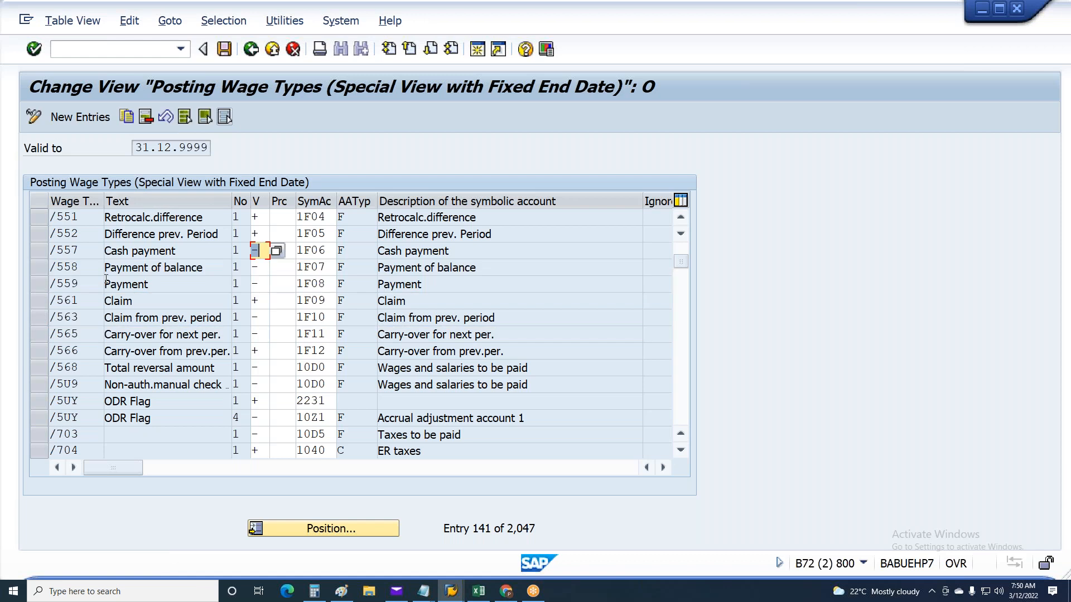
Examine the signs of wage types /561 Claim and /563 Claim from prev. period
click(40, 302)
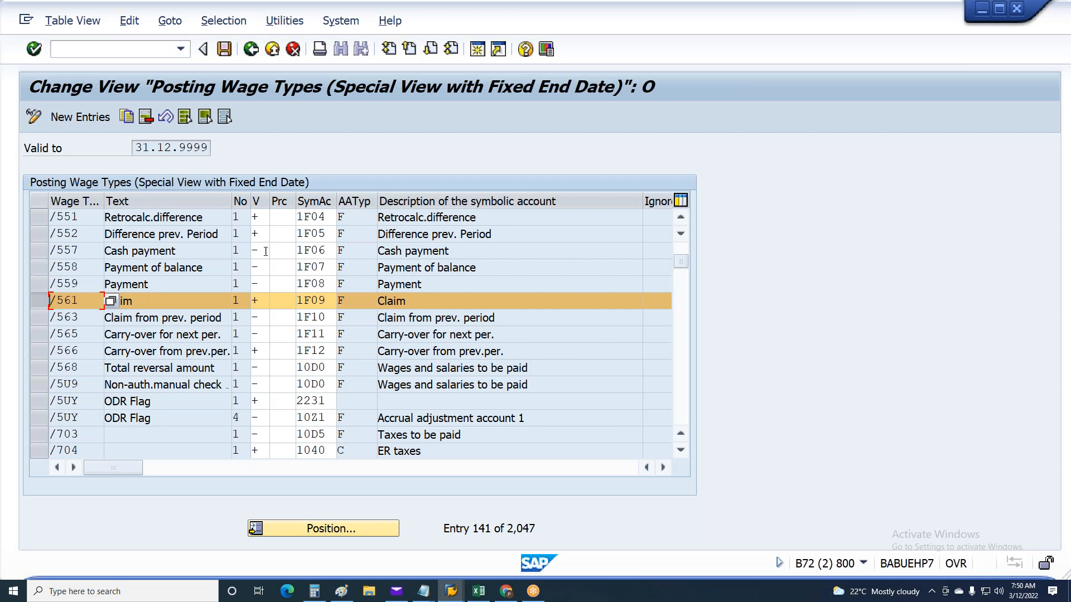
click(267, 301)
click(39, 317)
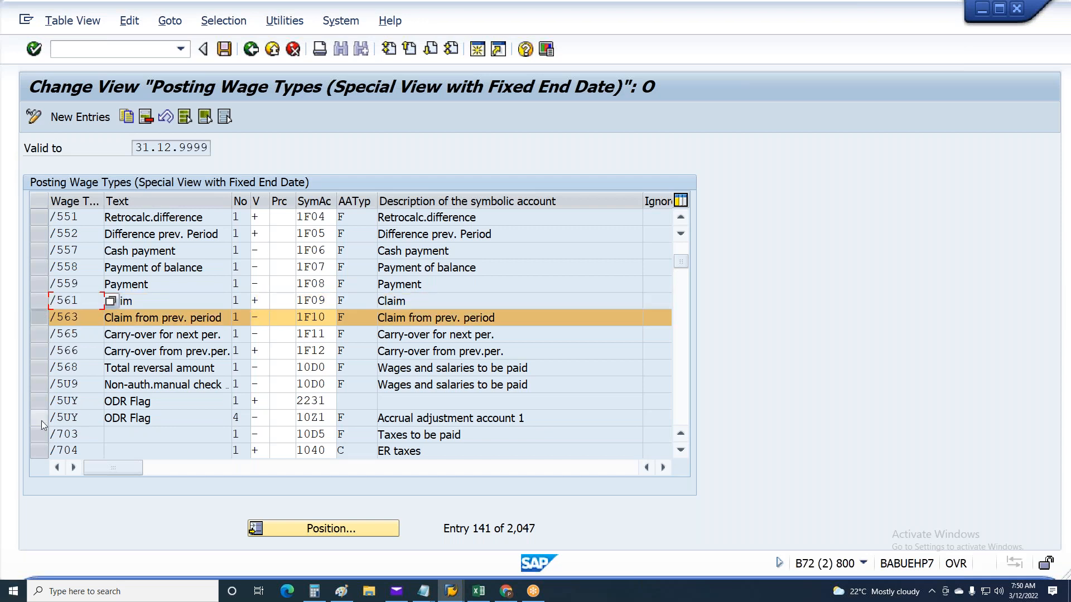
click(40, 318)
click(40, 317)
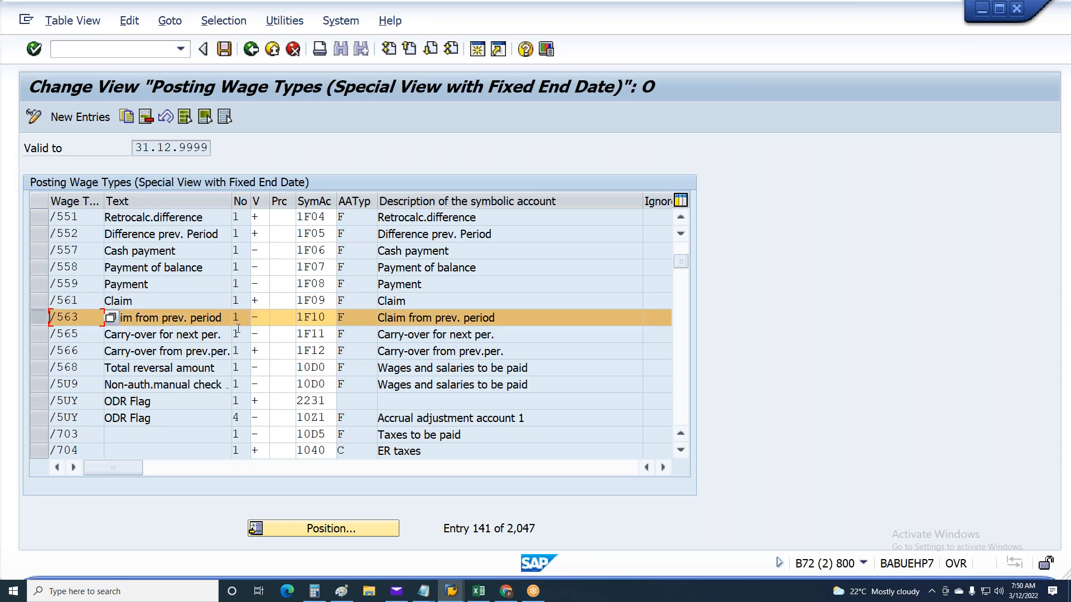
click(259, 318)
double_click(260, 319)
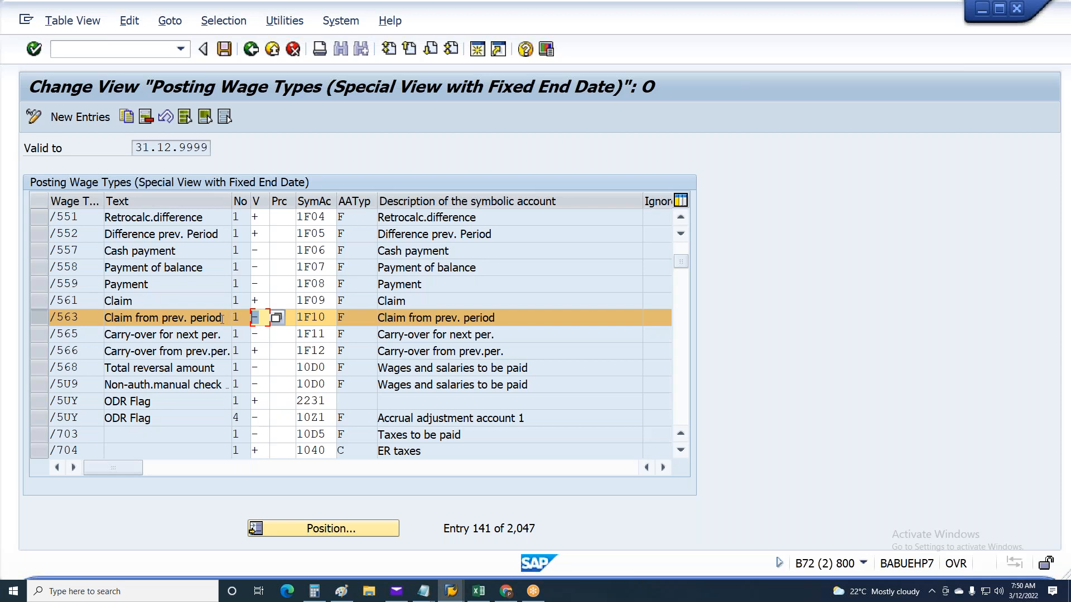
Check the sign of wage type /566 Carry-over from prev.per. and save the posting wage types
click(39, 317)
click(41, 351)
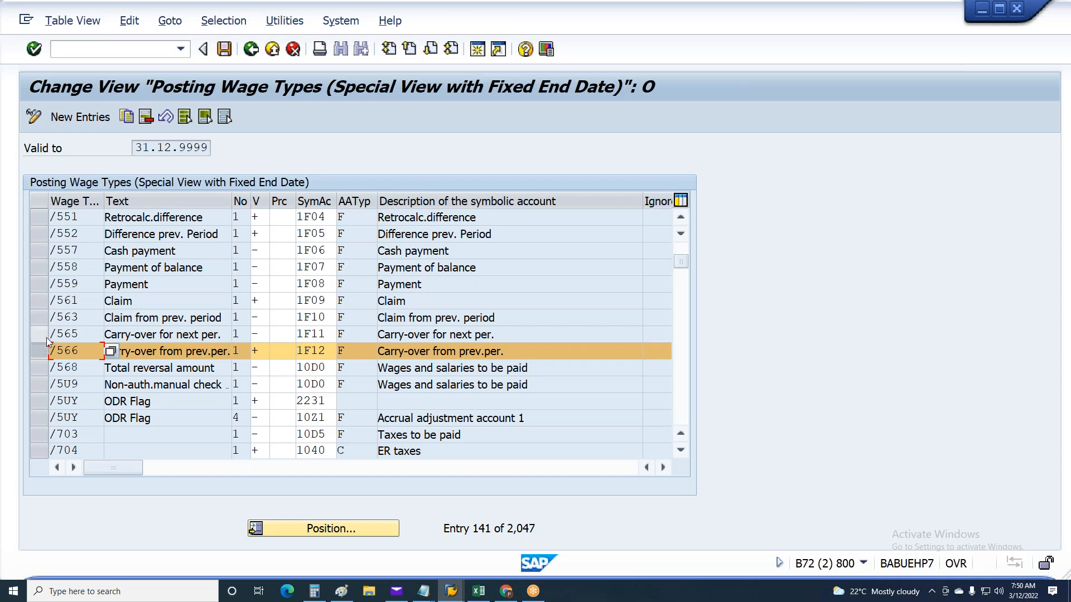
key(Tab)
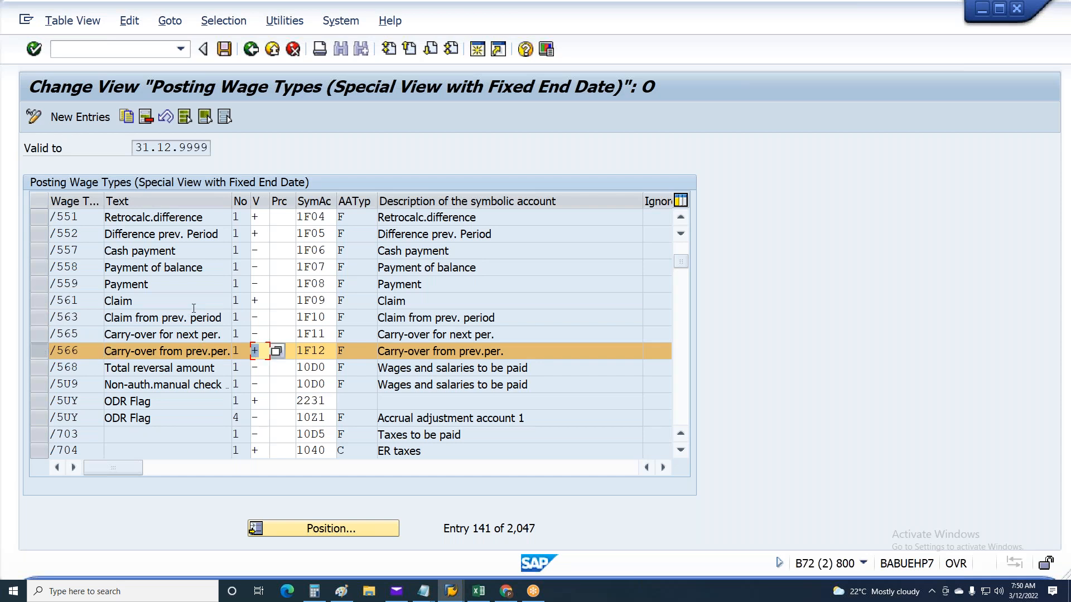
key(ctrl+s)
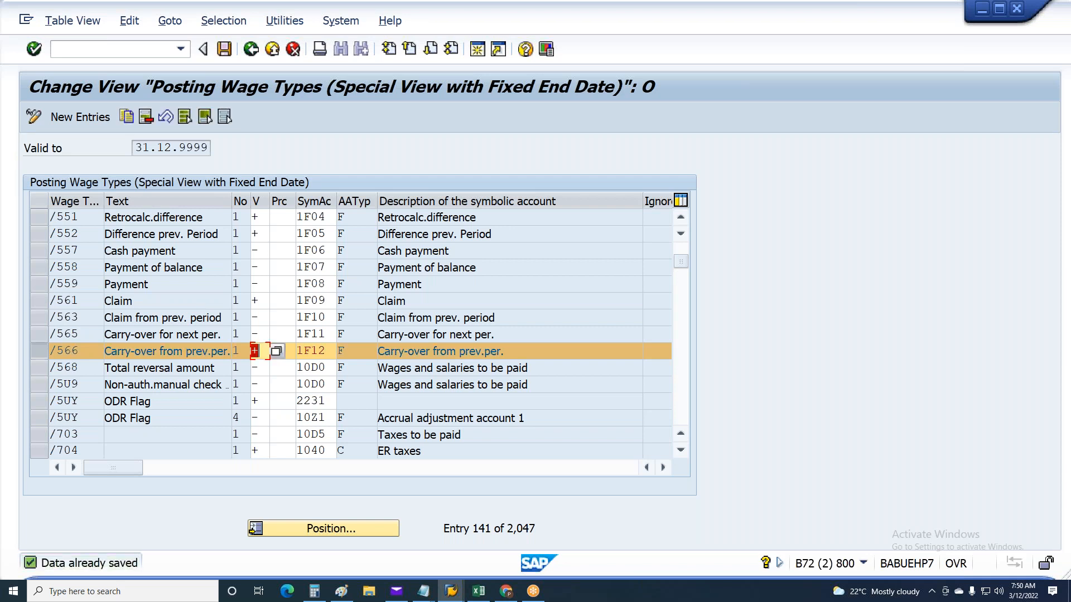
Go through the signs of wage types /551 to /565 entry by entry
click(261, 221)
click(262, 237)
click(261, 251)
click(262, 267)
click(261, 283)
click(263, 304)
click(260, 334)
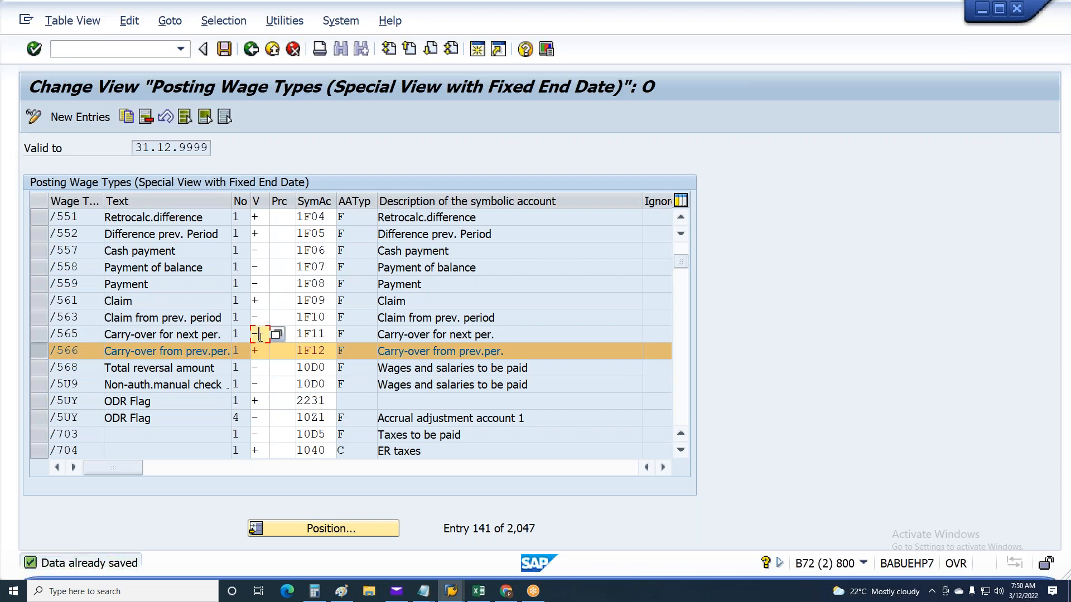
Go through the symbolic accounts of wage types /551 to /565 entry by entry
click(301, 218)
click(302, 234)
click(302, 251)
click(303, 268)
click(303, 285)
click(304, 301)
click(305, 318)
click(308, 335)
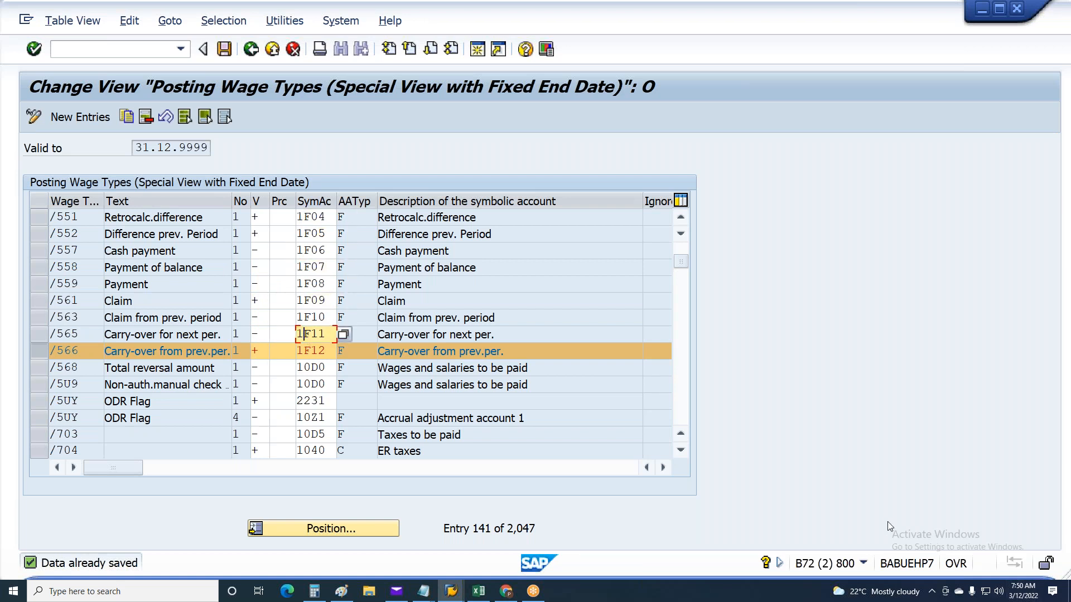
Switch to Excel and review the four rows for wage types 2317 Dental Empl and 2318 Vision Empl
key(alt+Tab)
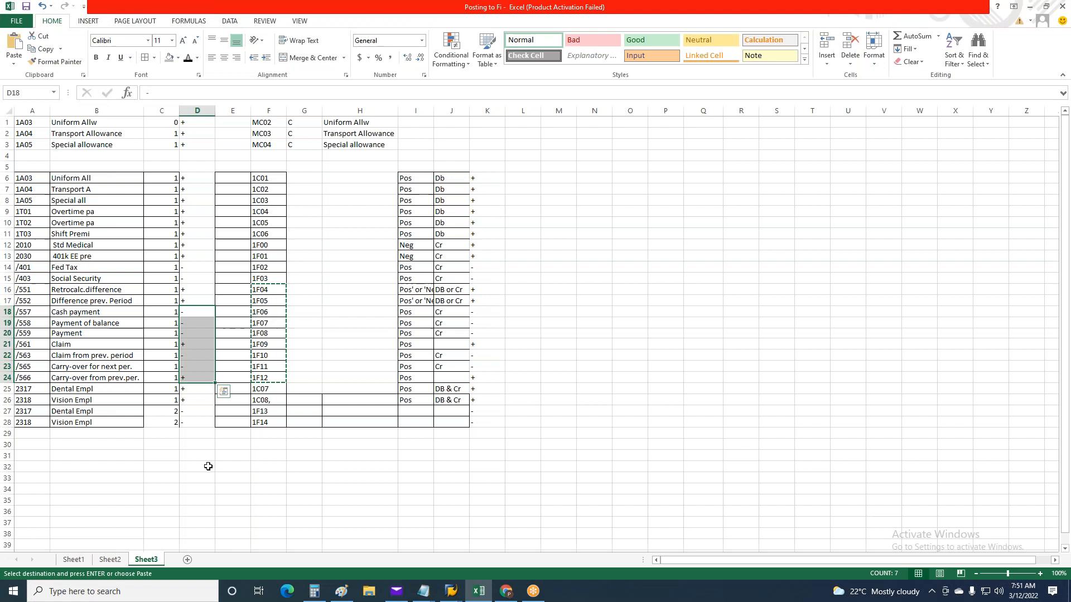
drag(7, 389, 7, 422)
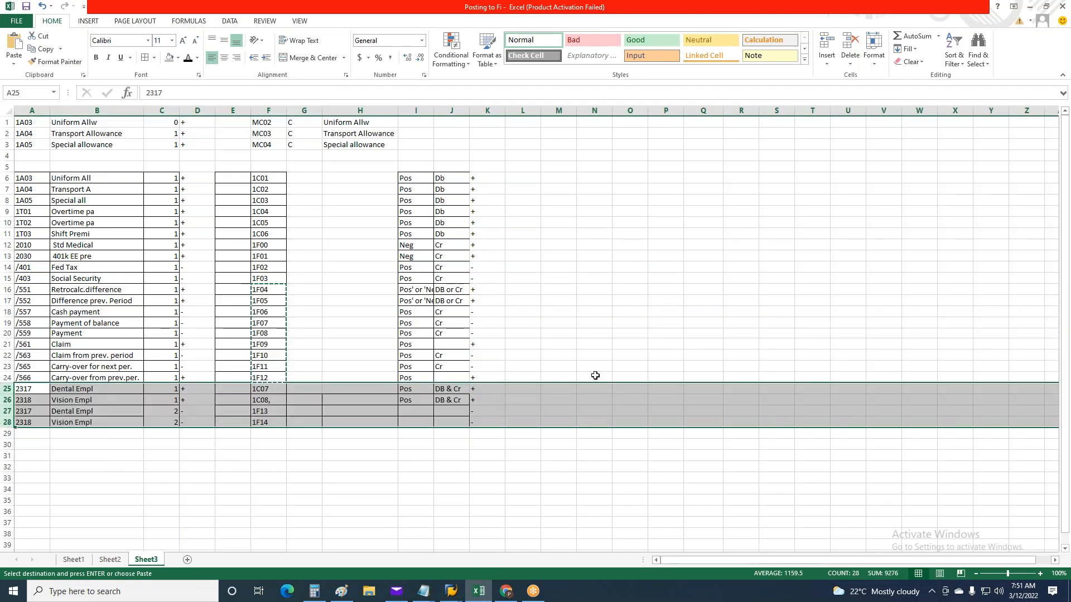
scroll(564, 362, down, 4)
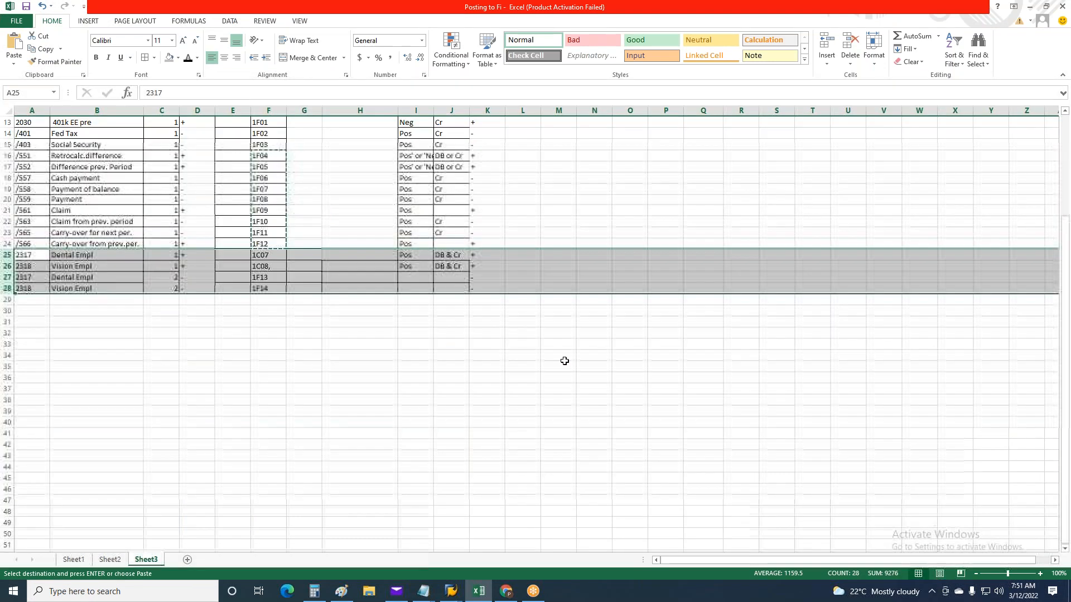
click(847, 18)
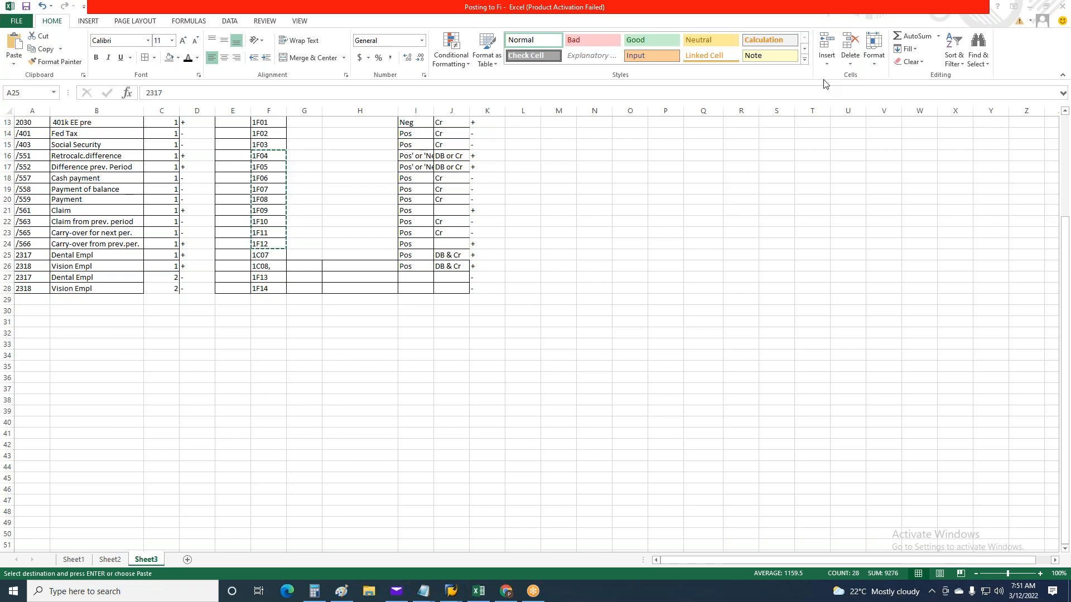
key(shift+space)
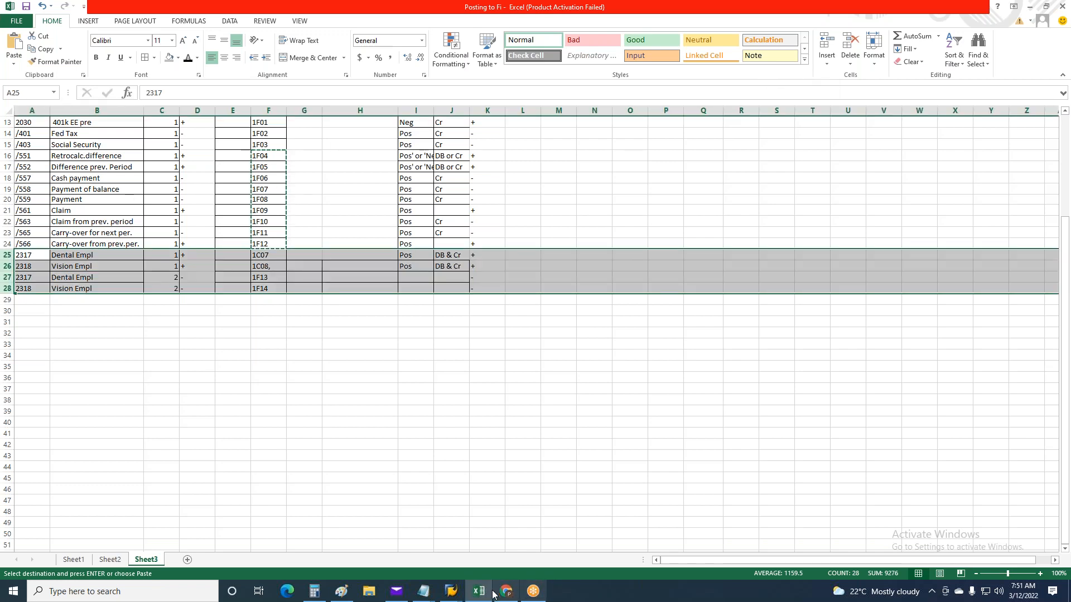
mouse_move(450, 596)
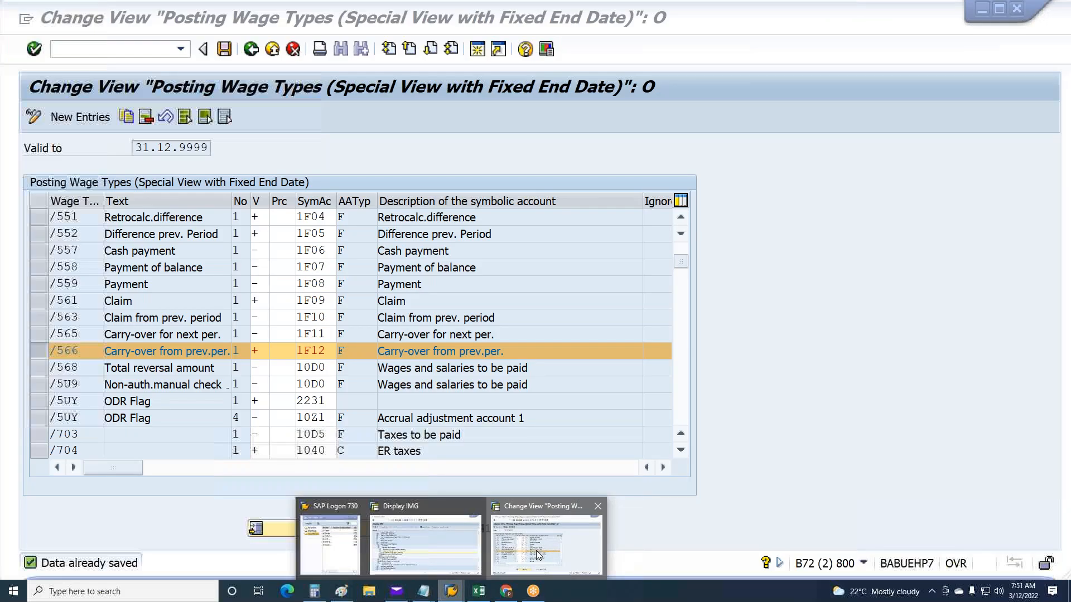
In SAP, display the posting wage types as a list and try a spreadsheet export in Office 2007 XLSX format
click(537, 554)
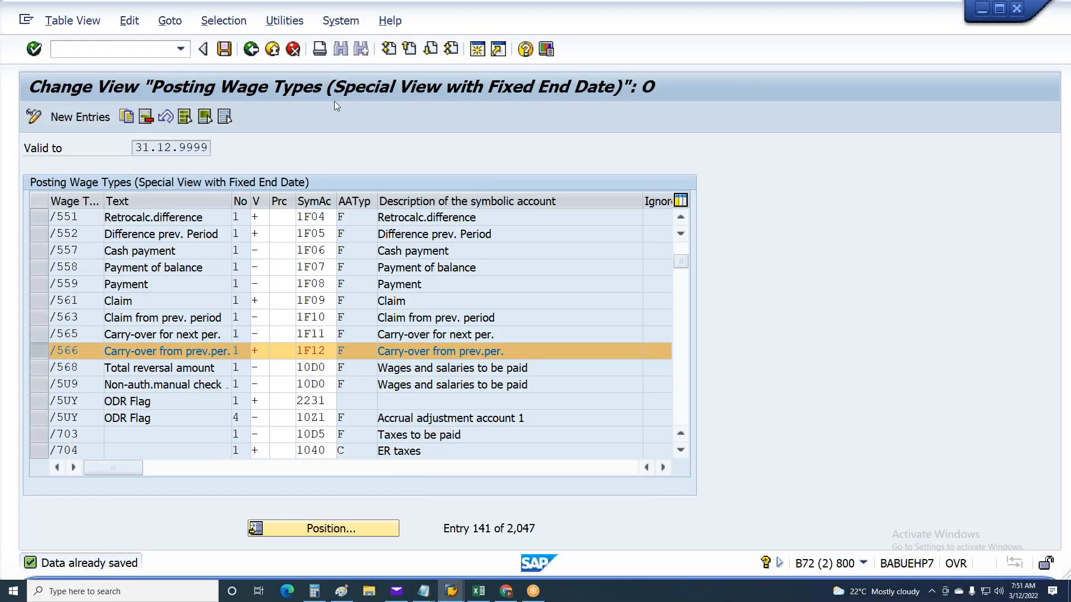
click(318, 49)
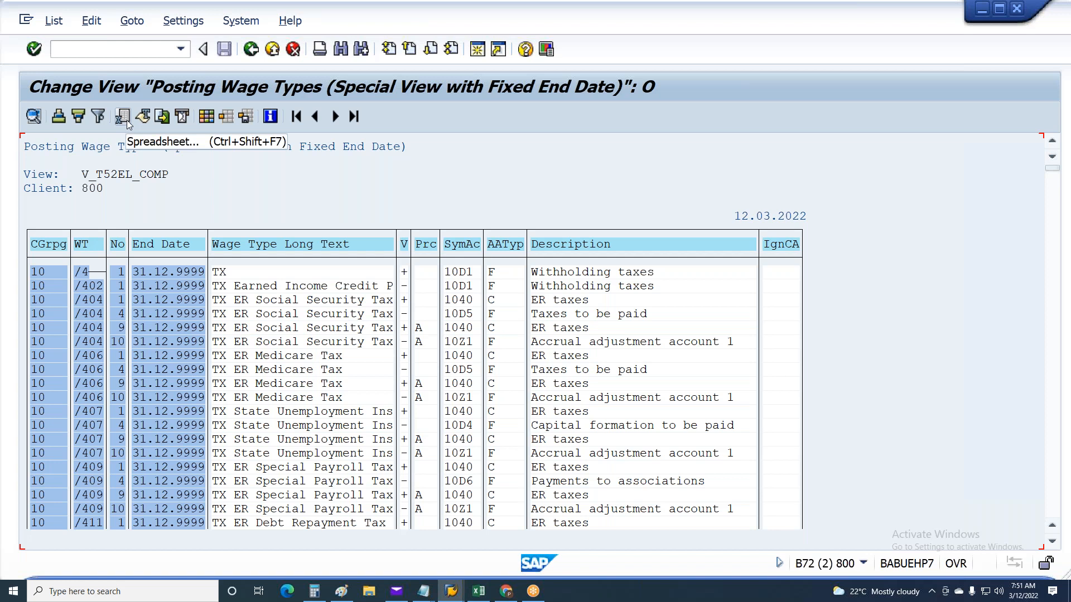
click(127, 119)
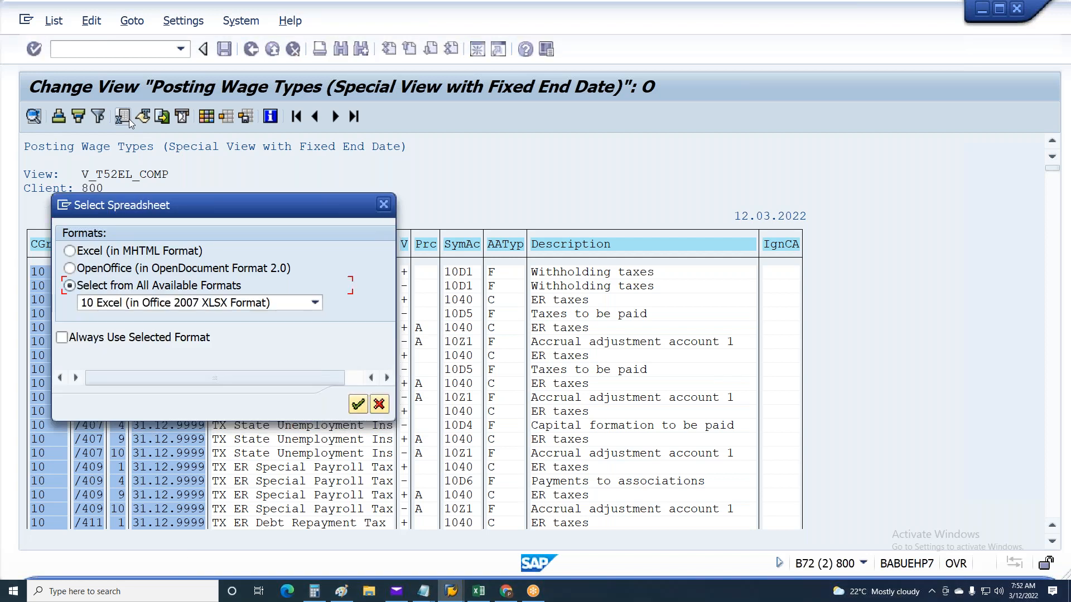
click(358, 404)
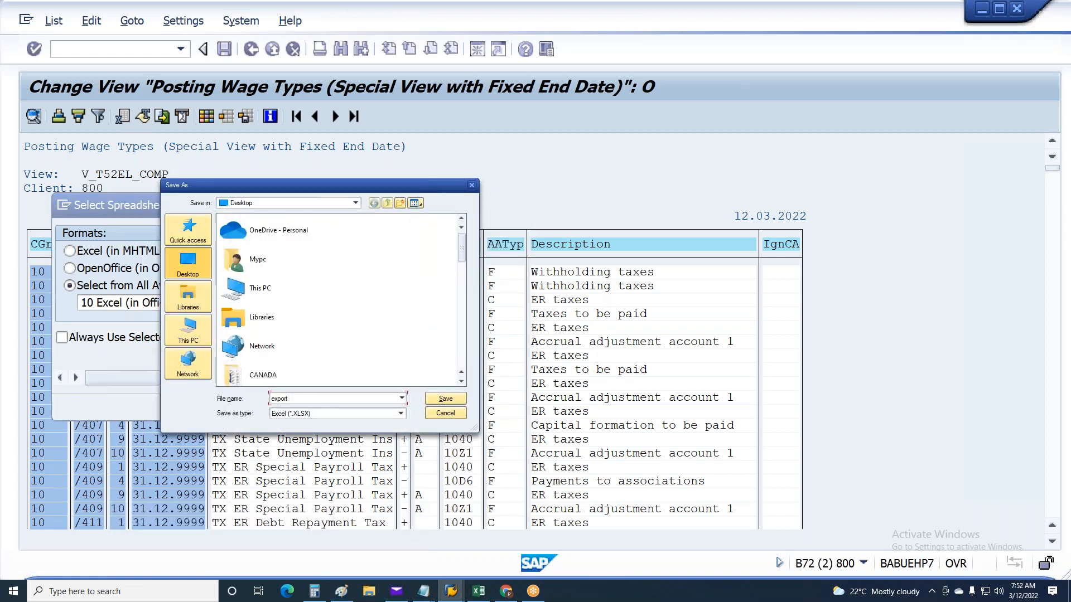
click(473, 186)
click(387, 204)
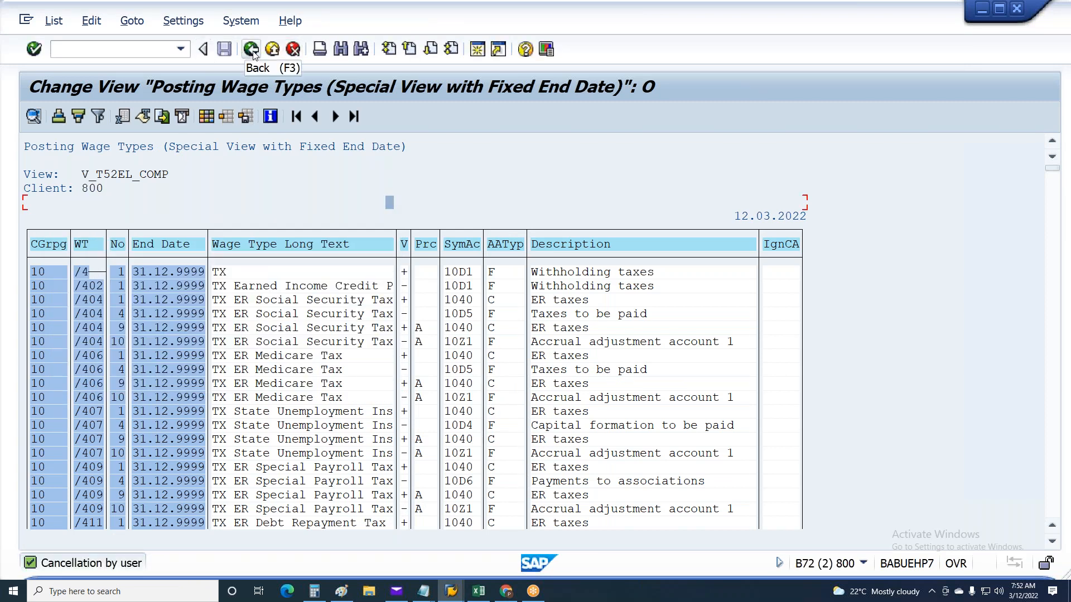
View the list's spreadsheet and local file format options without exporting, and return to the posting wage types table
click(122, 117)
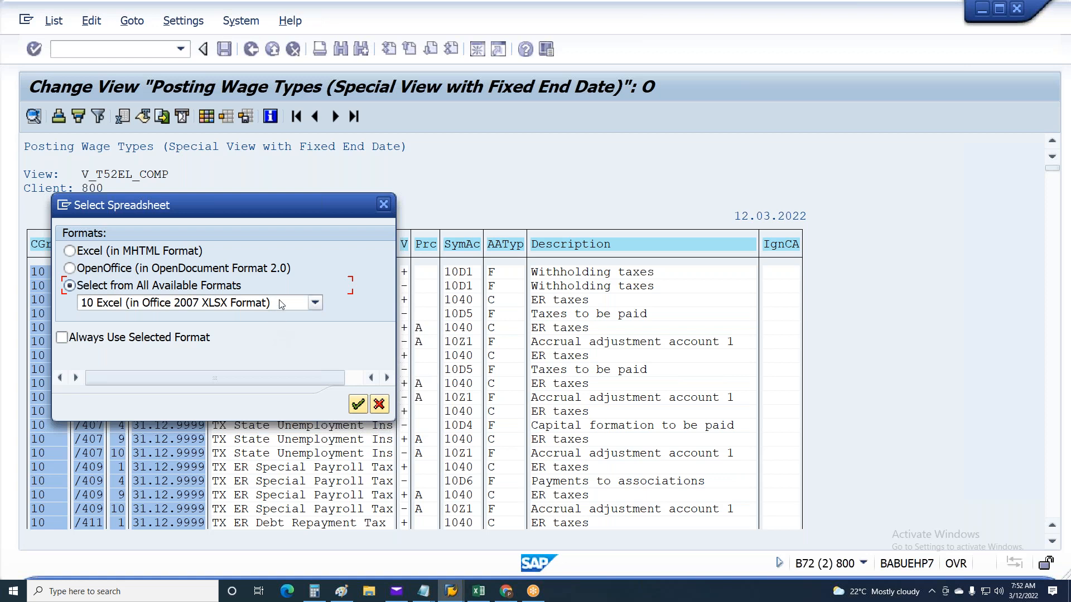
click(384, 204)
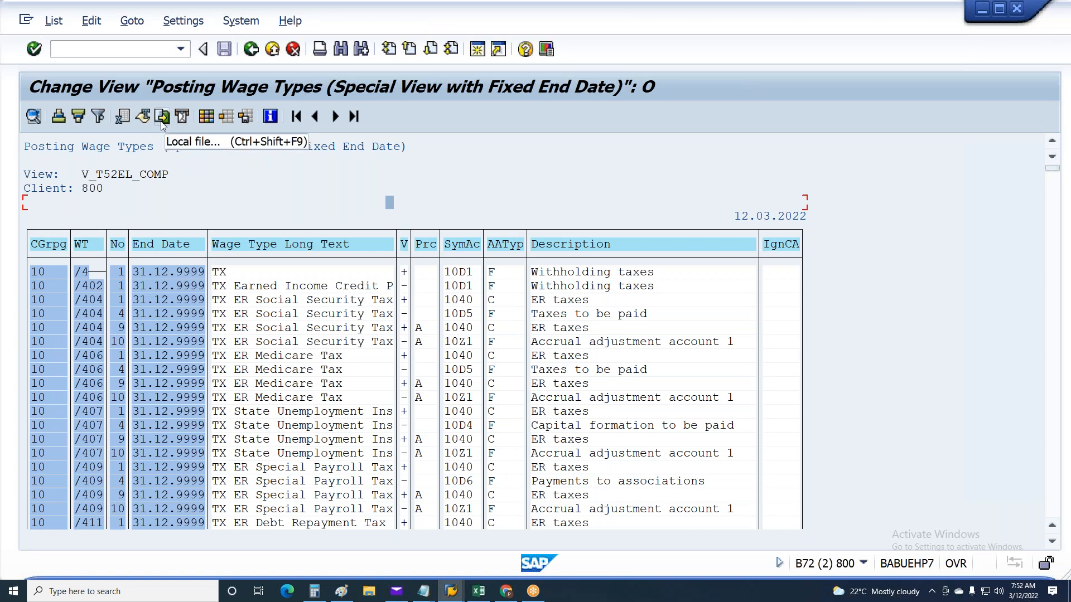
click(160, 121)
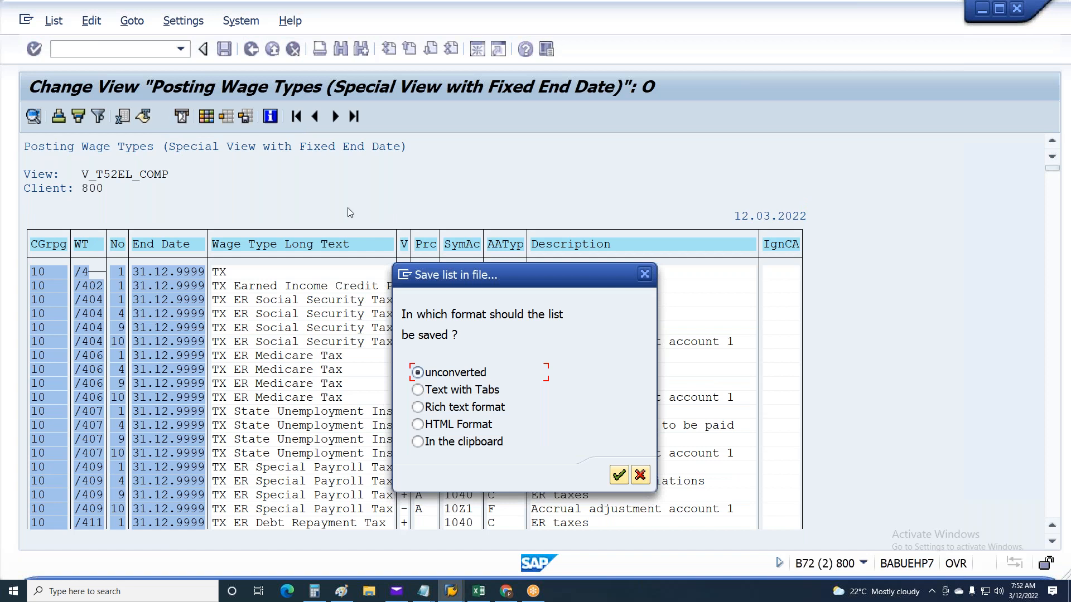
click(644, 275)
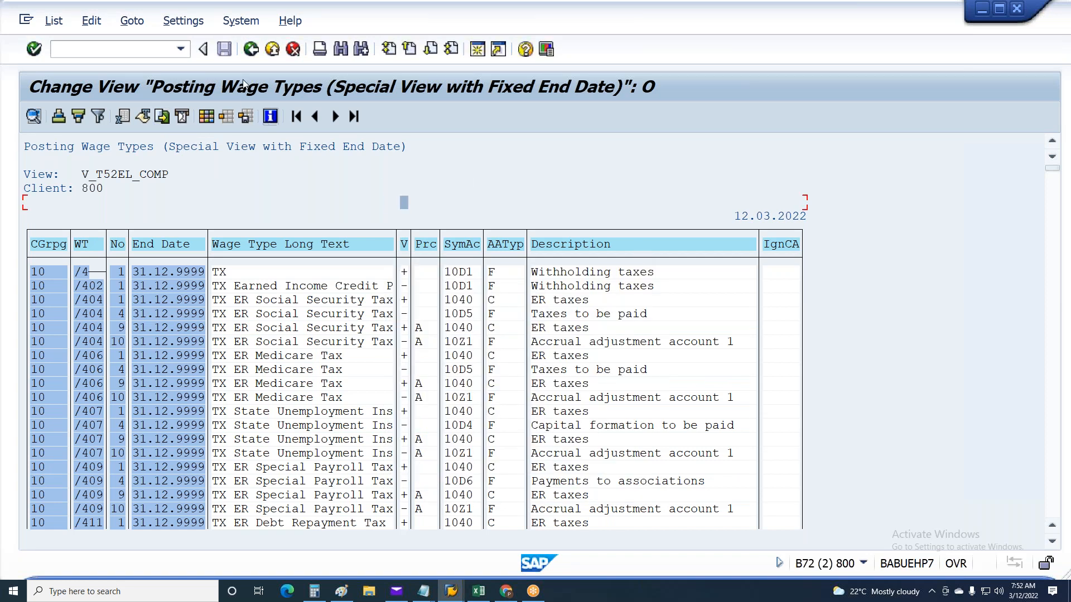
click(250, 51)
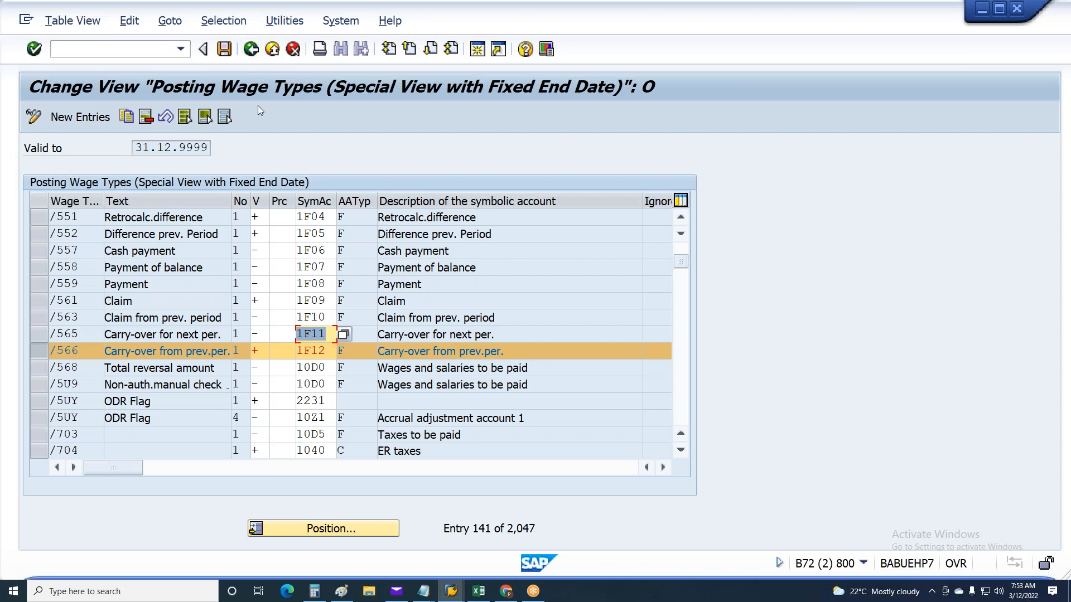
Clear the marking of wage type /566 and save the posting wage types
click(40, 354)
drag(40, 357, 46, 301)
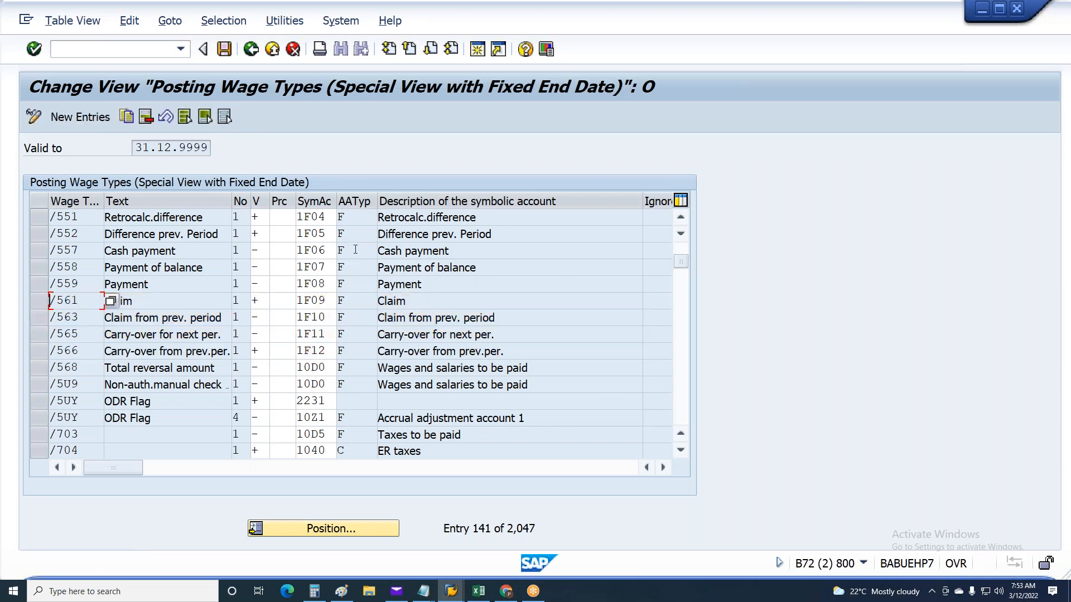
key(ctrl+s)
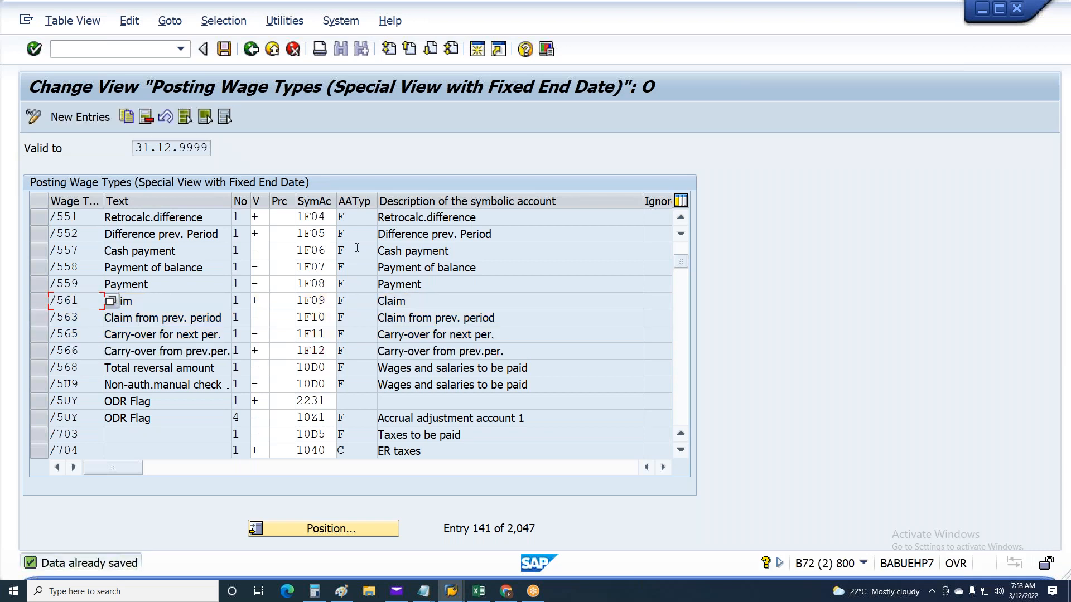
Position the SAP posting wage types table at wage type 2317 from the Excel list and mark its two rows
key(alt+Tab)
key(alt+Tab)
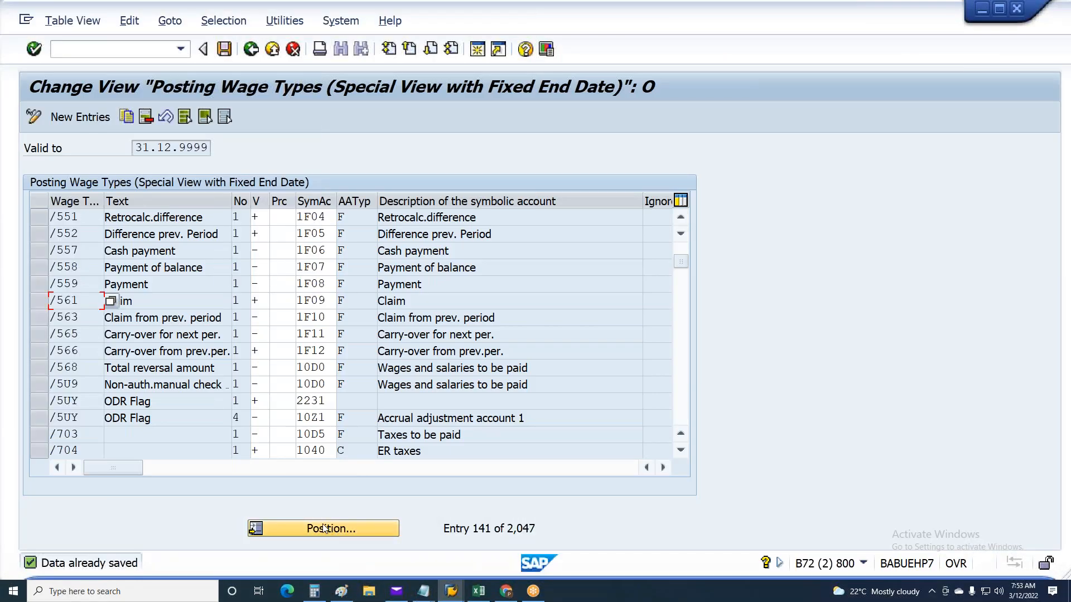
key(alt+Tab)
click(34, 254)
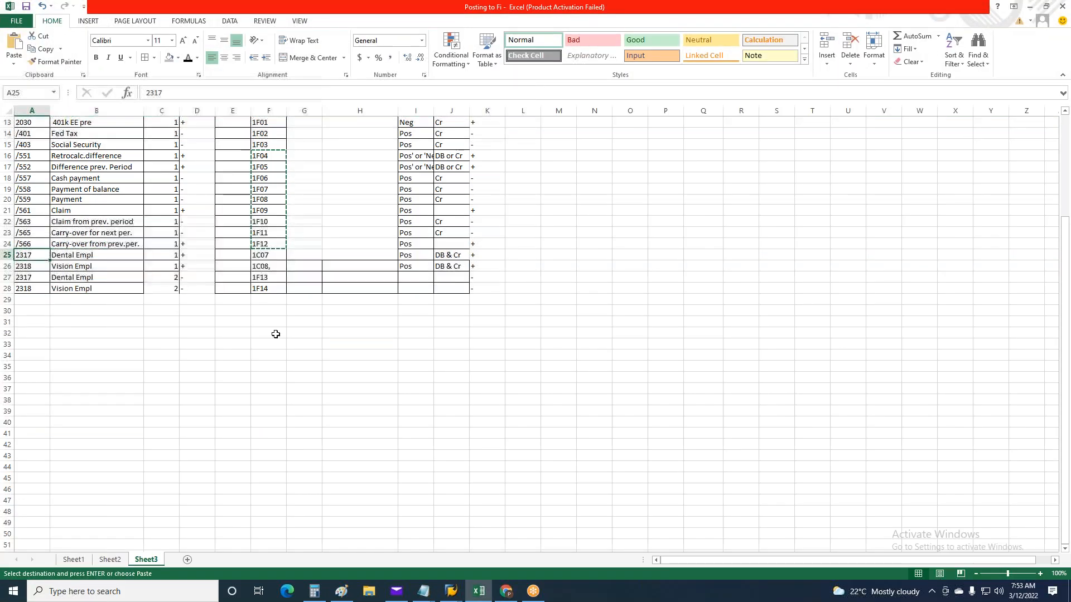
key(alt+Tab)
click(300, 533)
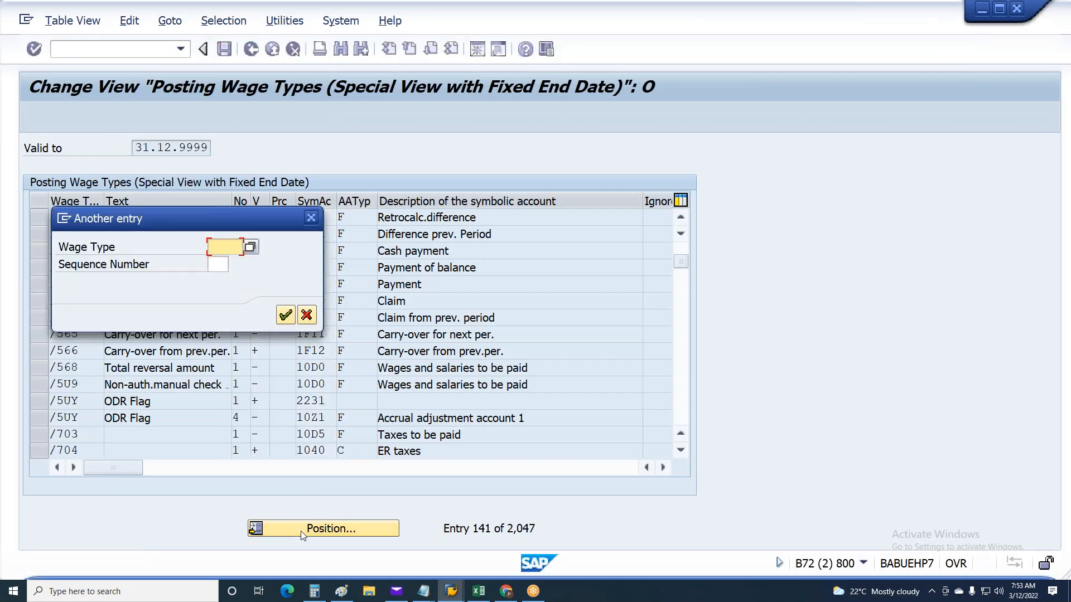
text(2317)
key(Return)
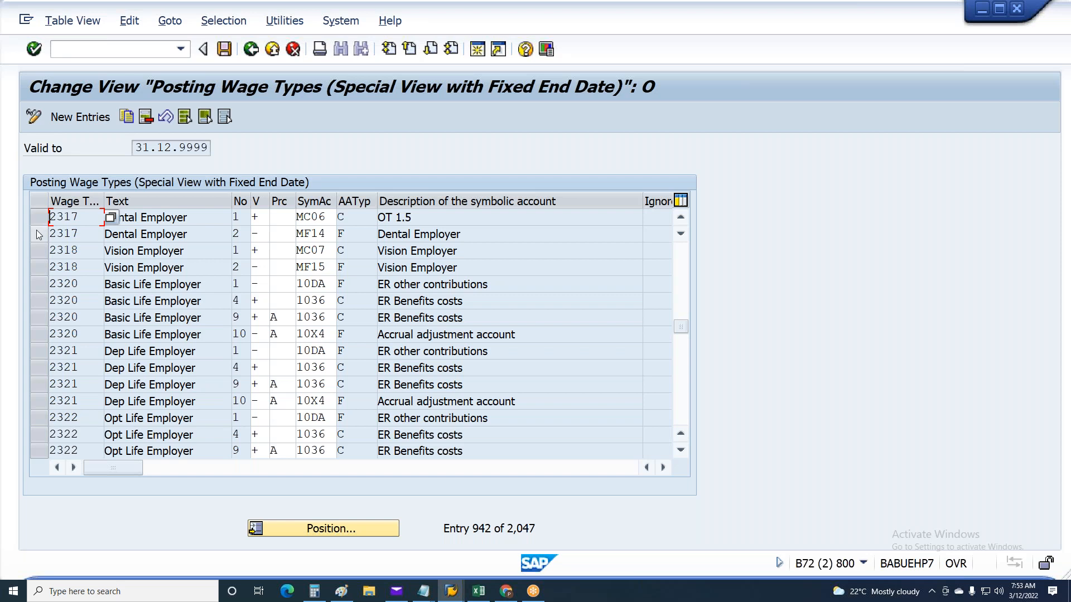
click(33, 225)
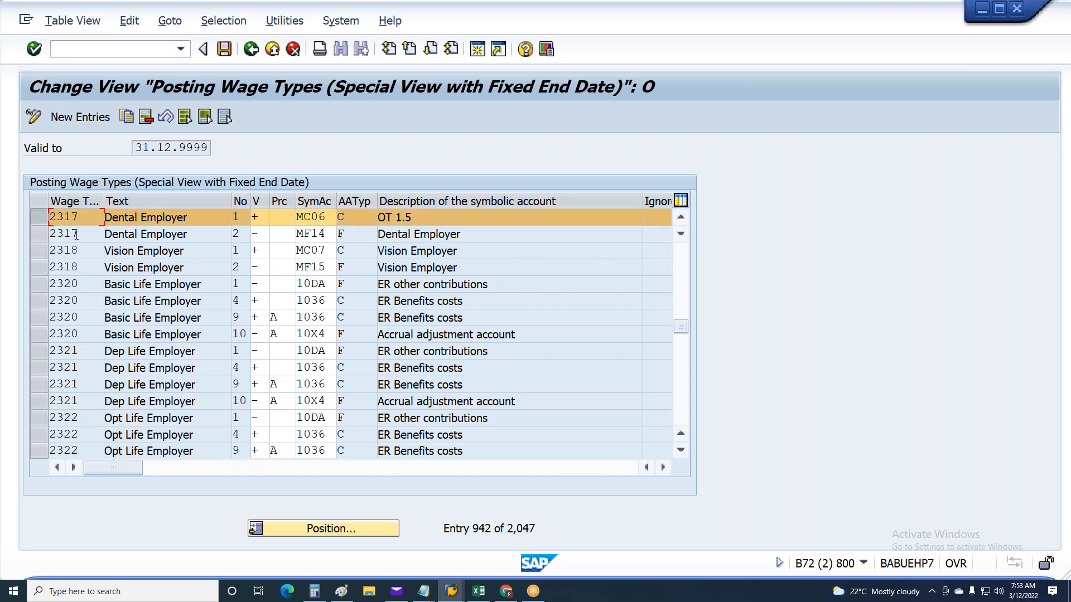
click(39, 234)
Copy symbolic account 1C07 from Excel and enter it for wage type 2317, sequence number 1, in SAP
key(alt+Tab)
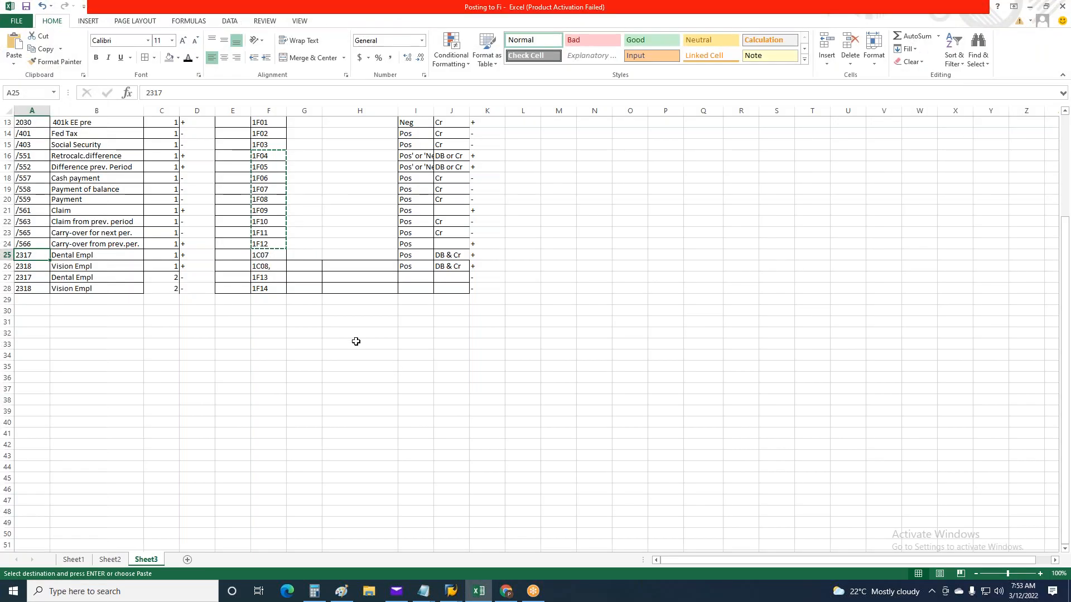
click(267, 256)
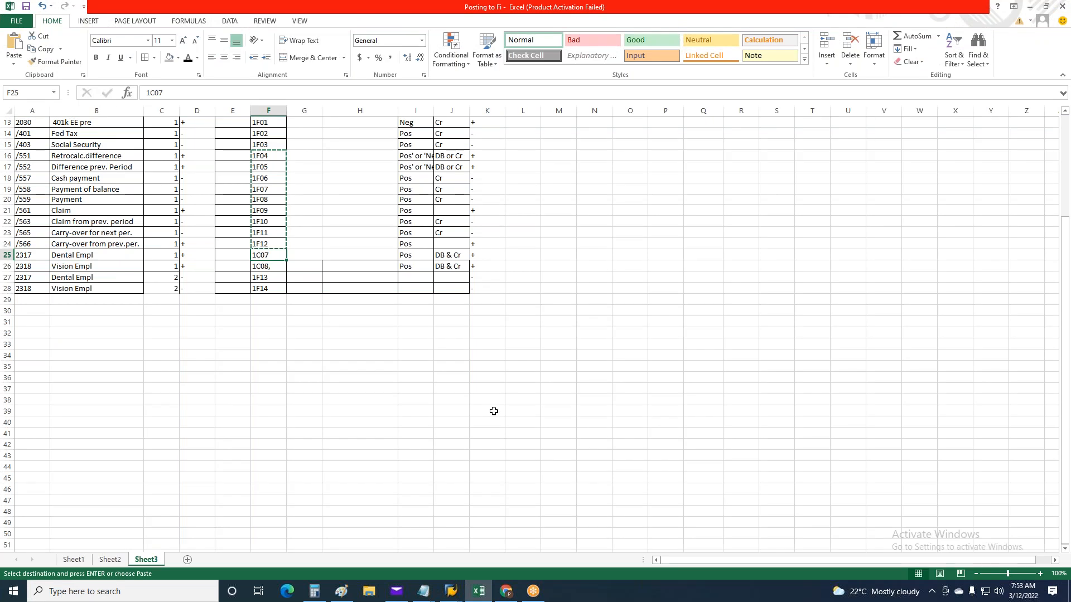
key(alt+Tab)
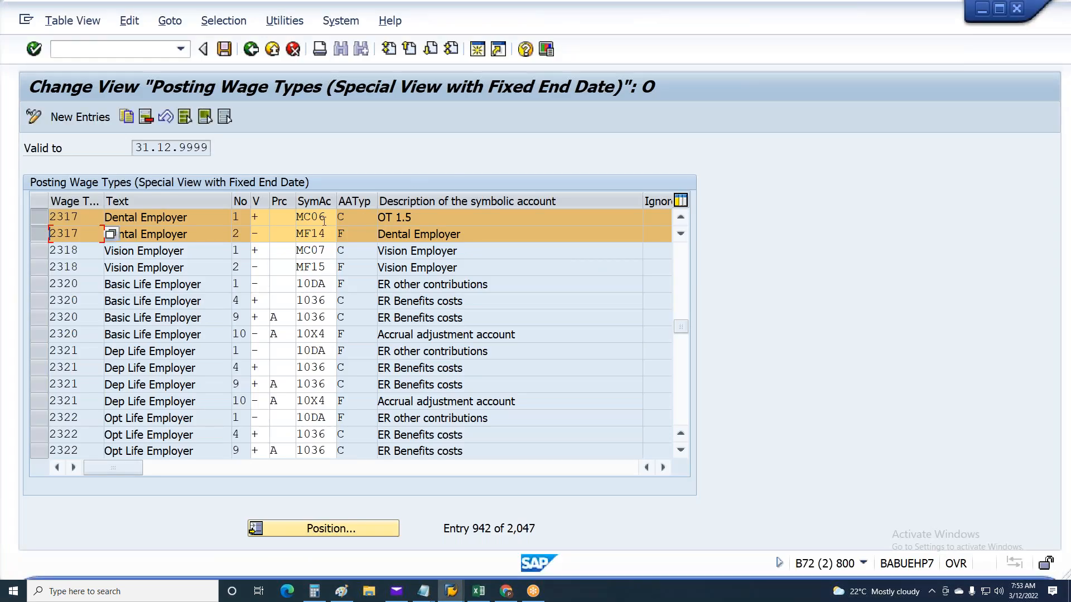
drag(326, 217, 283, 220)
text(1C07)
Copy symbolic account 1F13 from Excel into wage type 2317, sequence number 2, in SAP and save
key(alt+Tab)
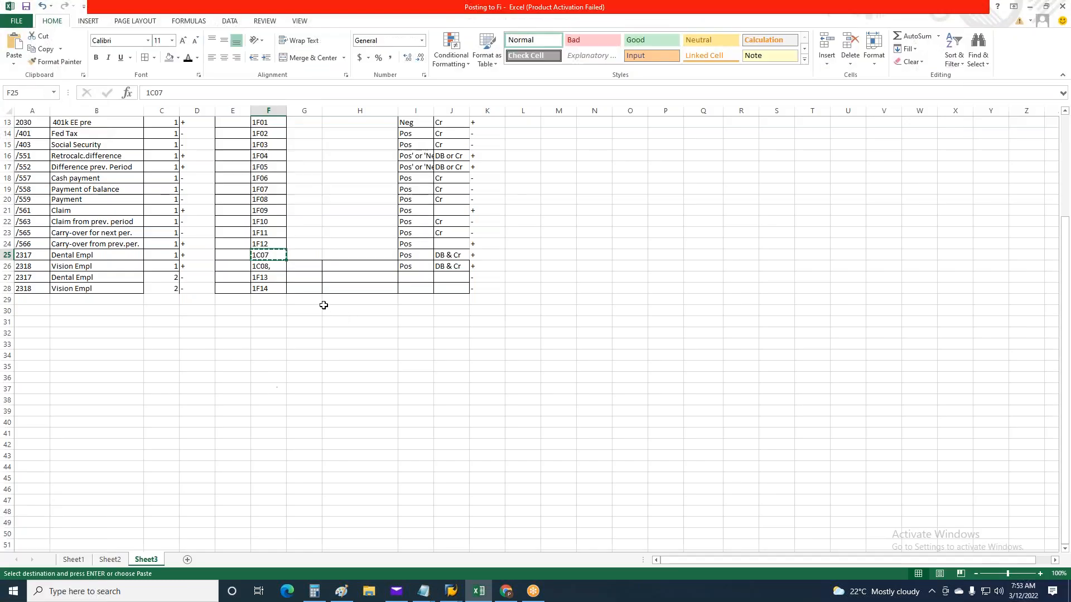
click(271, 279)
key(ctrl+c)
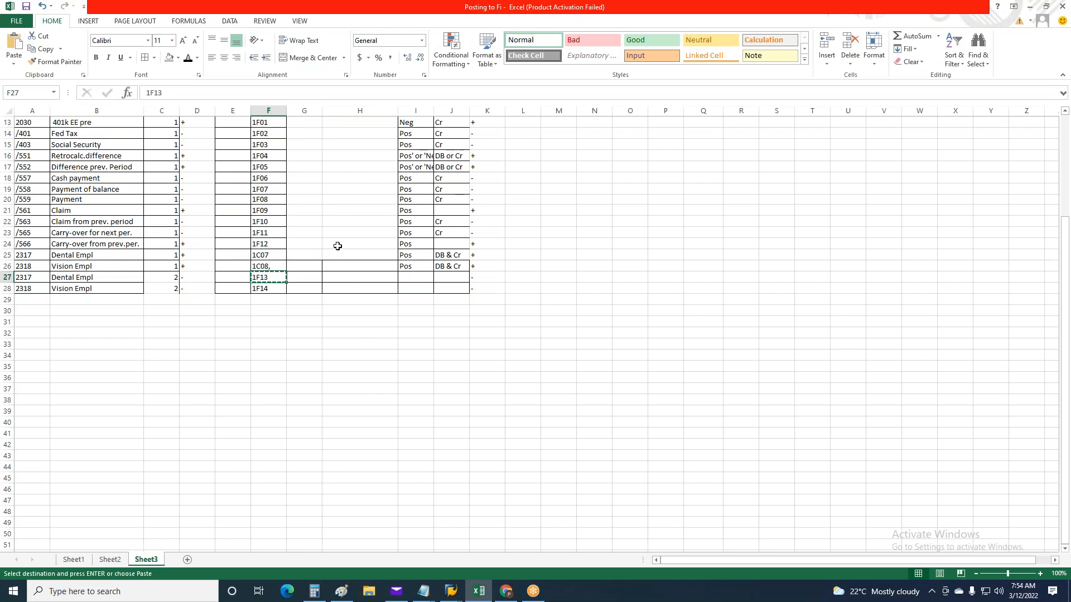
key(alt+Tab)
drag(327, 235, 290, 237)
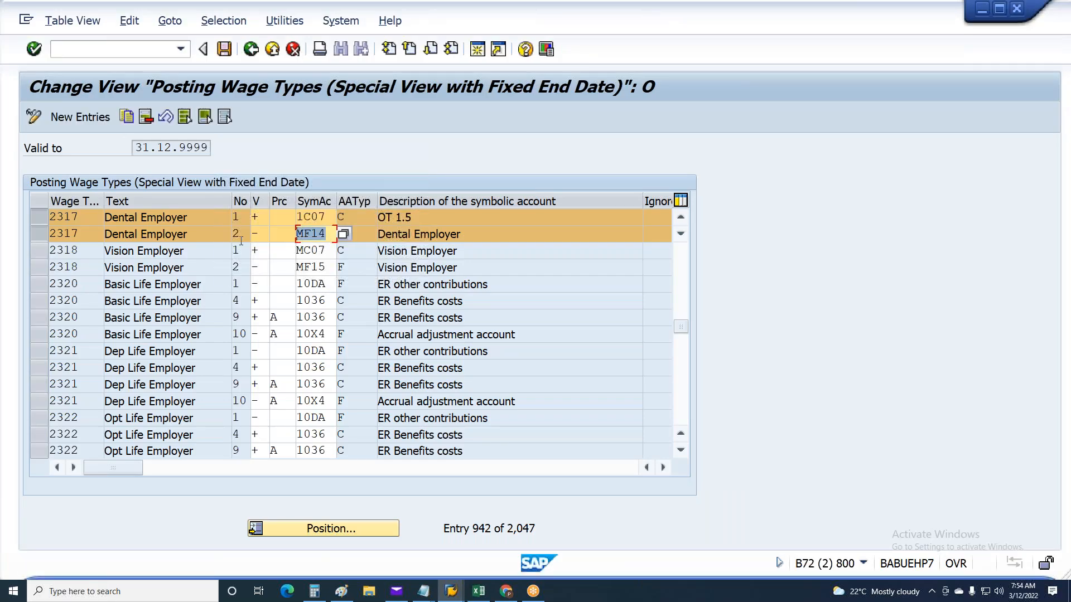
key(ctrl+v)
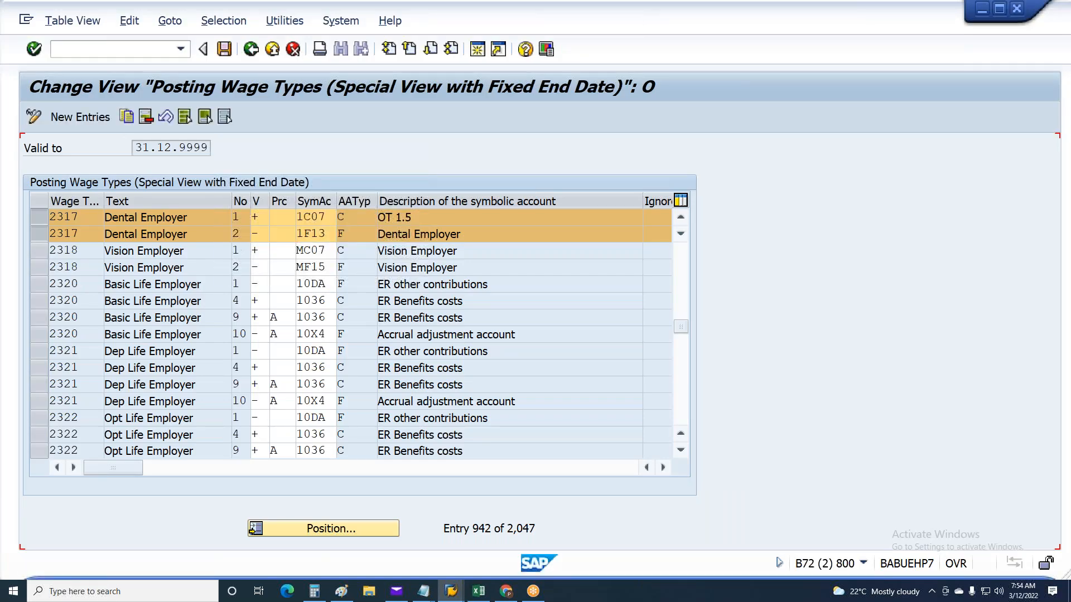
key(ctrl+s)
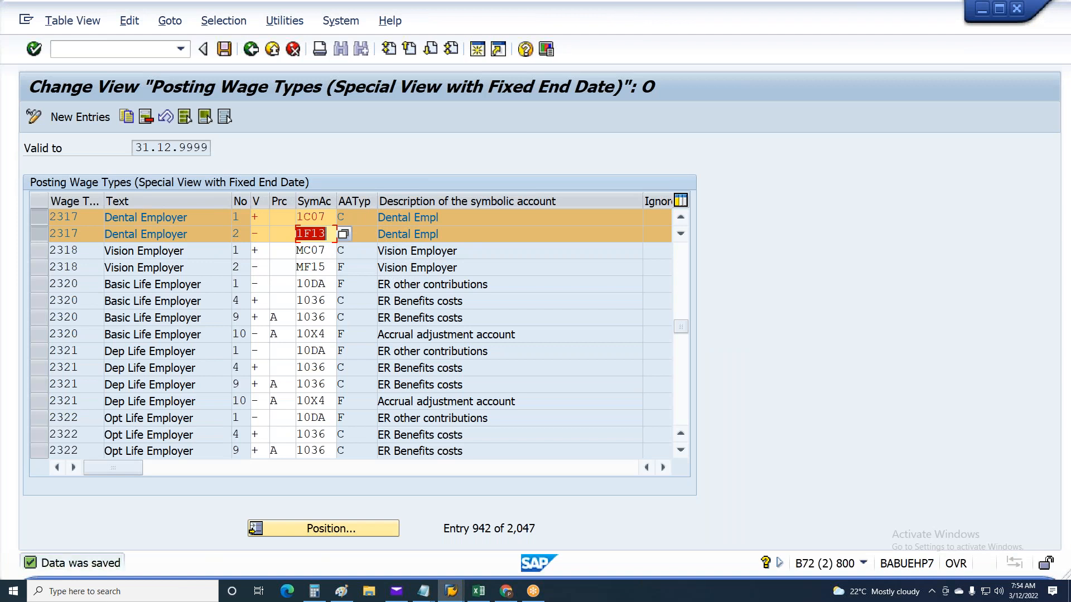
Copy symbolic account 1C08 from Excel and paste it into wage type 2317, sequence number 2, in SAP
key(alt+Tab)
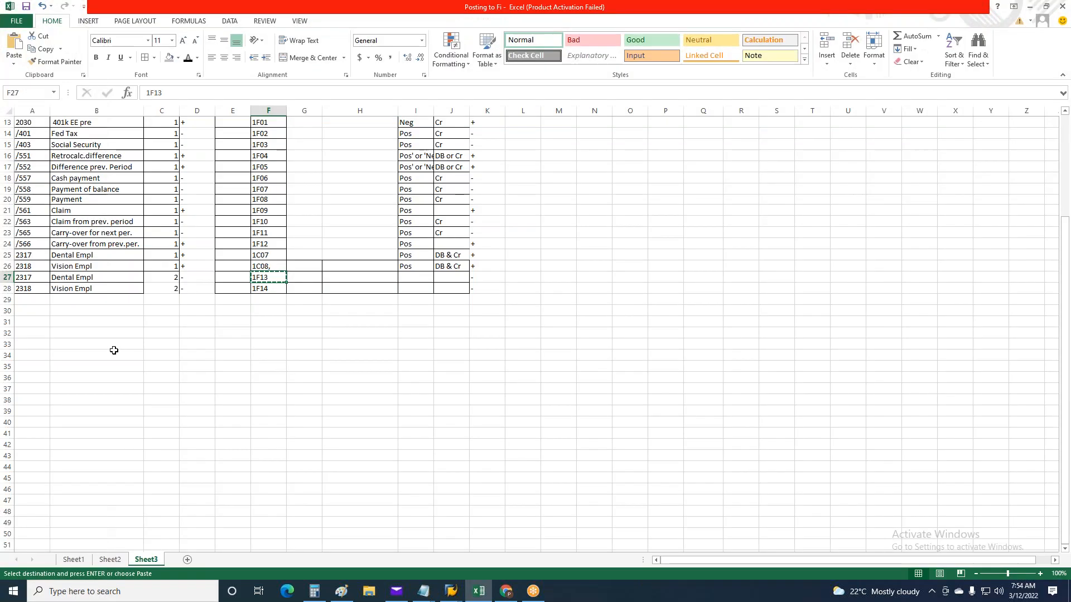
click(282, 268)
key(ctrl+c)
key(alt+Tab)
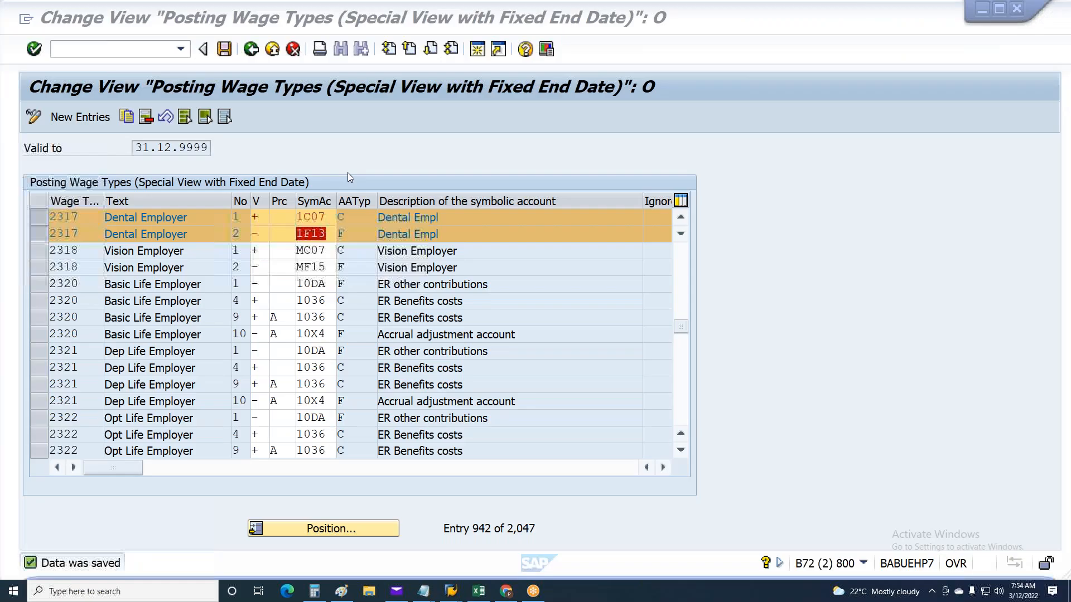
key(ctrl+v)
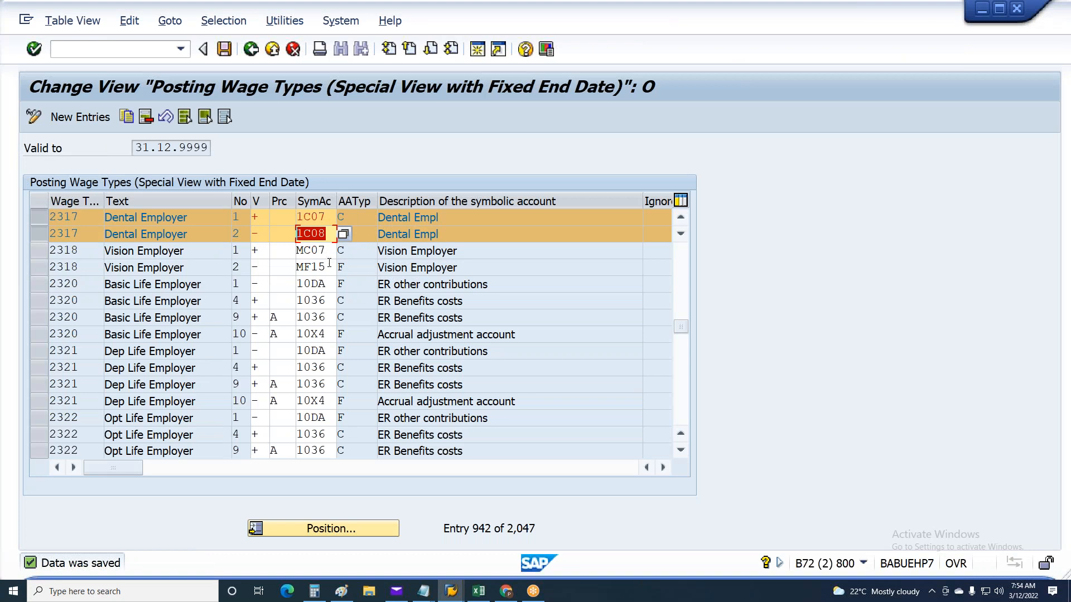
Copy symbolic account 1F14 from Excel and enter it for wage type 2318, sequence number 2, in SAP
key(alt+Tab)
click(285, 289)
key(ctrl+c)
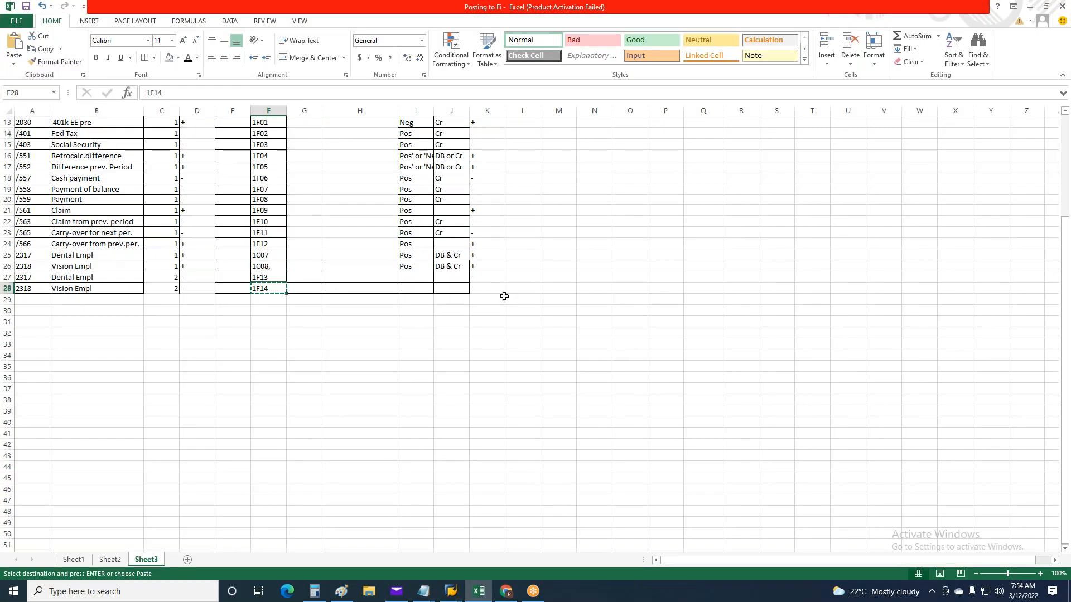
key(alt+Tab)
key(Down)
key(Down)
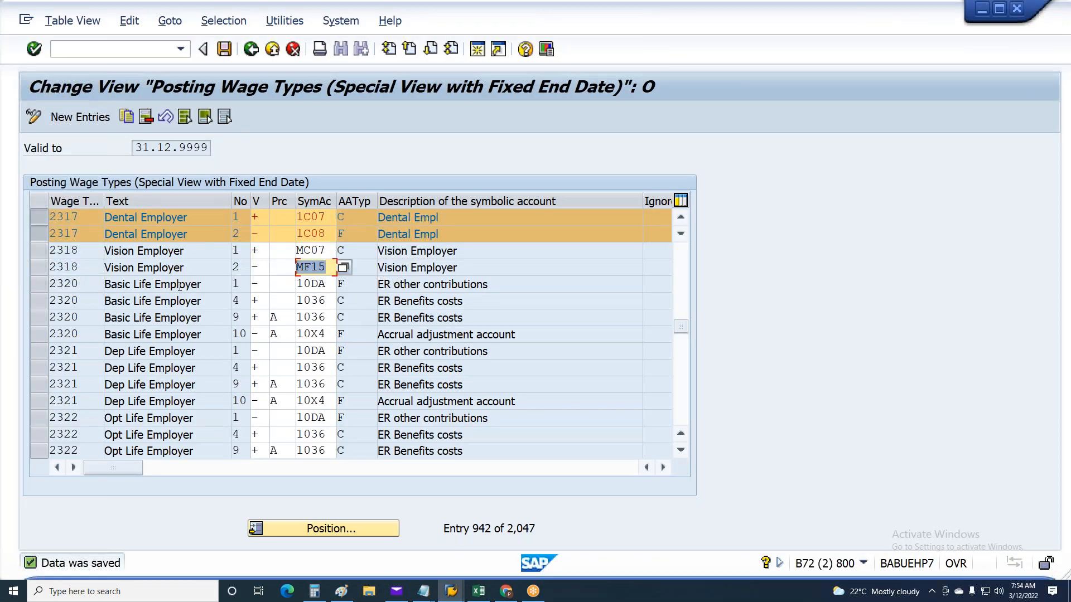
key(ctrl+v)
key(Return)
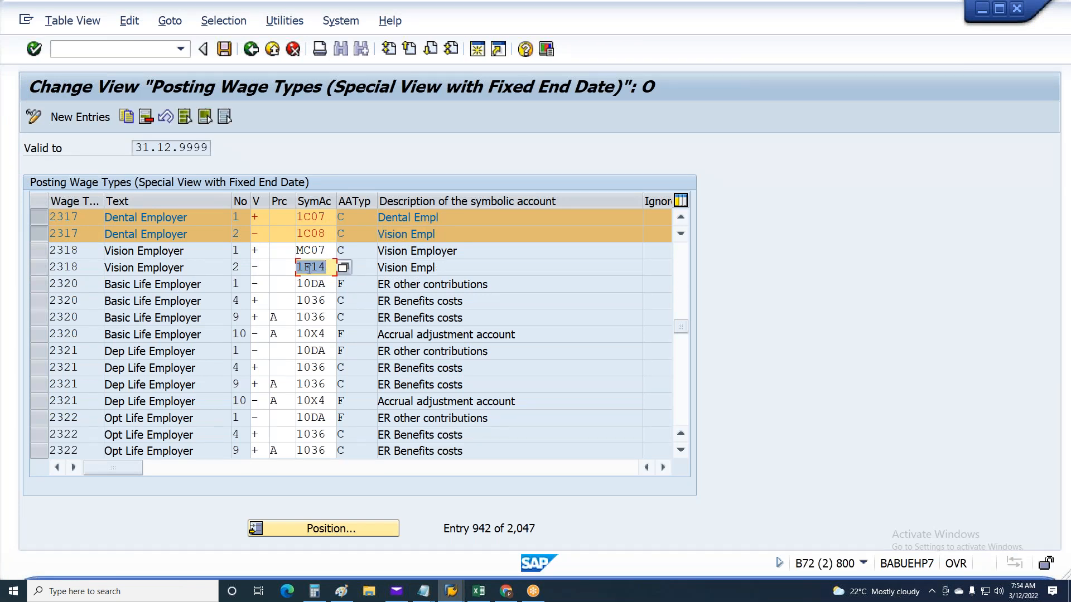
Move symbolic account 1C08 from wage type 2317, sequence number 2, to wage type 2318, sequence number 1
key(Up)
key(Up)
key(Delete)
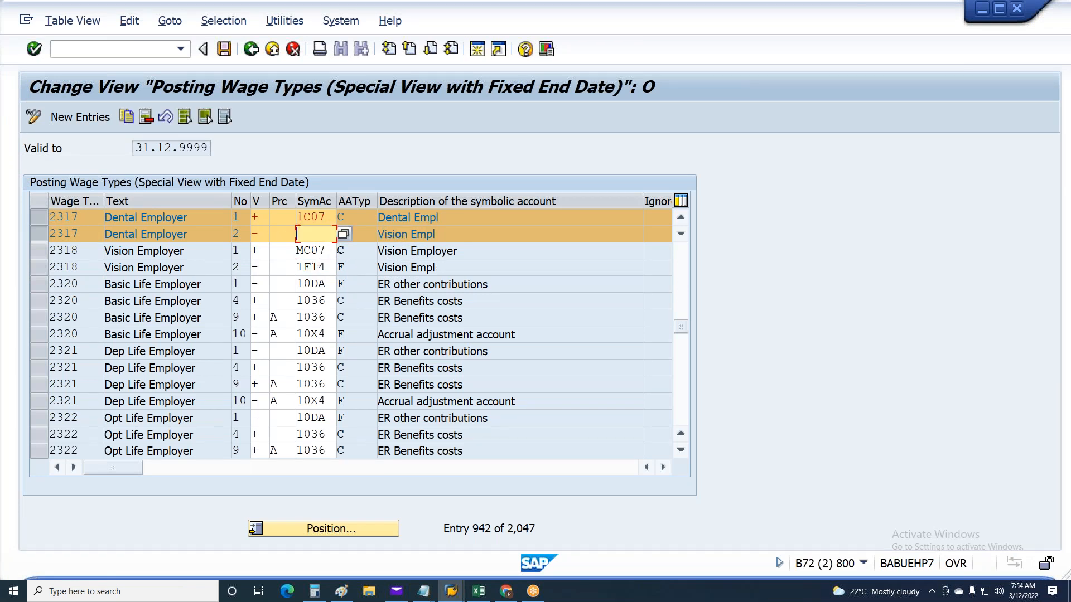
drag(332, 250, 216, 241)
key(ctrl+v)
Enter symbolic account 1F13 from Excel for wage type 2317, sequence number 2, again and save the posting wage types
click(322, 238)
key(alt+Tab)
key(Up)
key(ctrl+c)
key(alt+Tab)
key(ctrl+v)
key(Return)
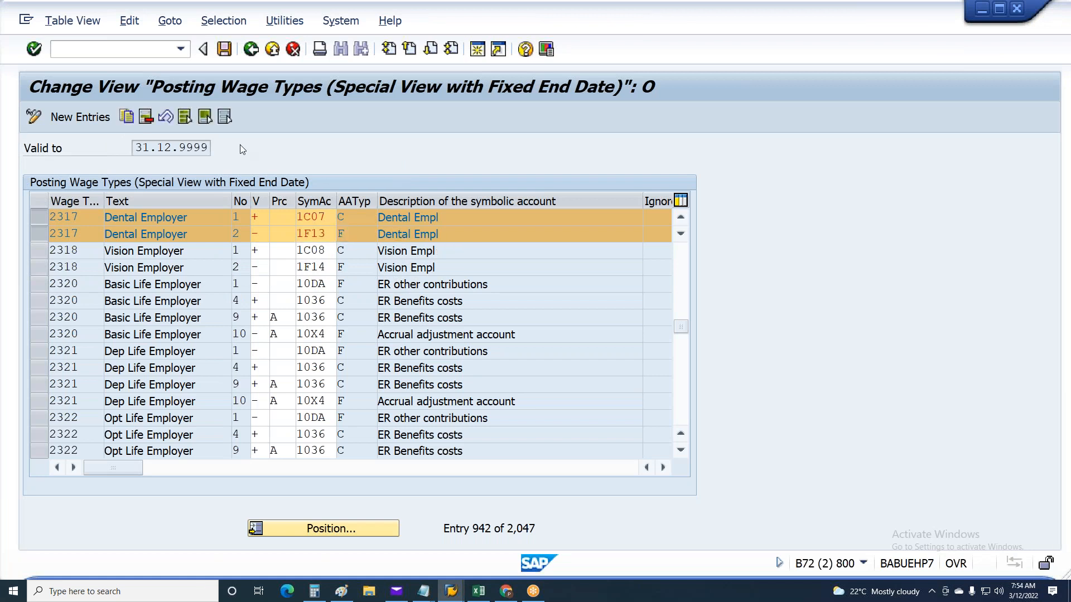
key(ctrl+s)
key(ctrl+s)
Leave the posting wage types view for the SAP Easy Access screen and close the menu help information
key(F3)
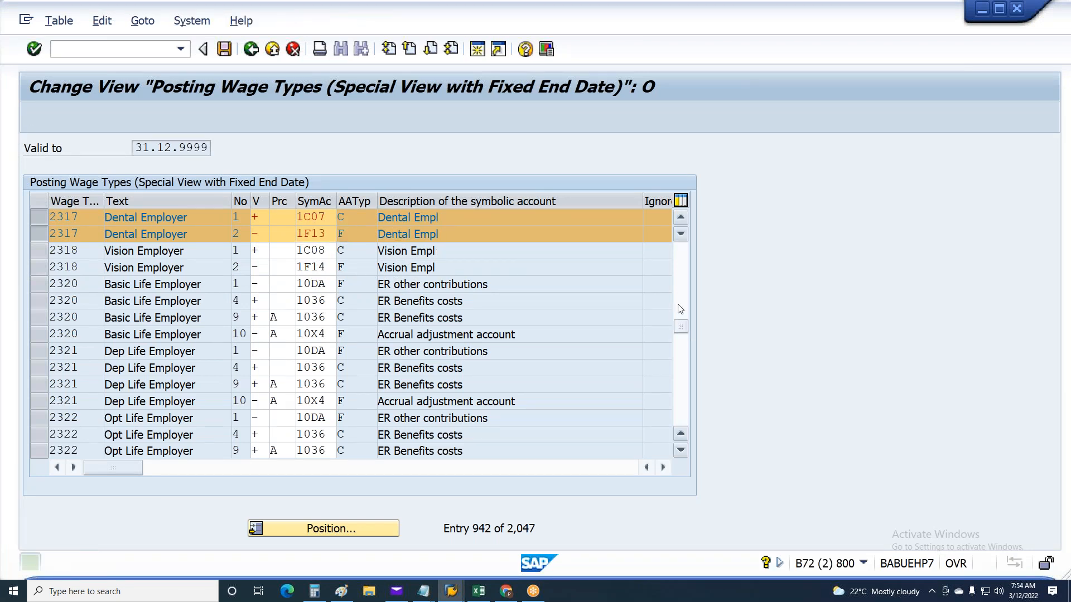
key(F3)
key(F1)
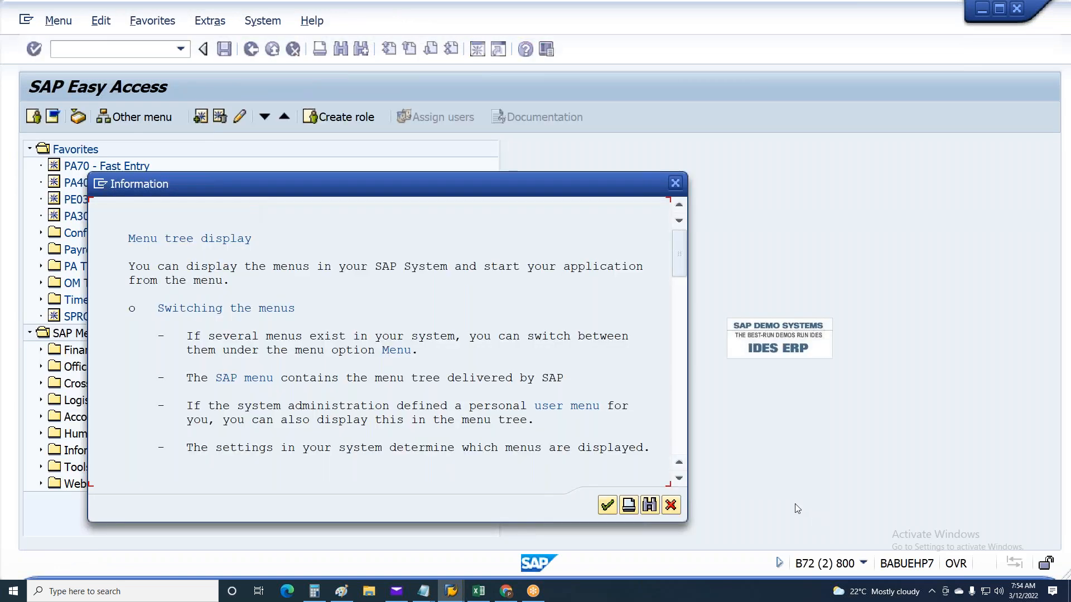
click(672, 504)
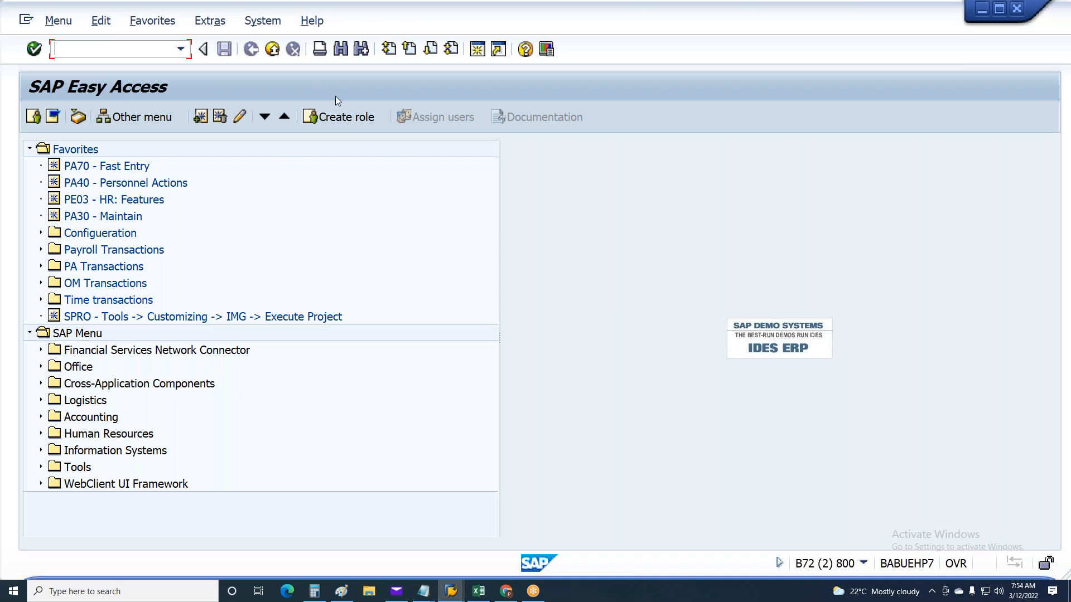
Try to start transaction PC00_M99_CIPE directly, and clear the entered transaction code
text(PC00_m99_CIPE)
key(Return)
drag(5, 52, 3, 50)
key(Delete)
Open the PC10 payroll menu and start Execute posting run (PC00_M99_CIPE) under the per-period Posting to accounting activities
text(PC10)
key(Return)
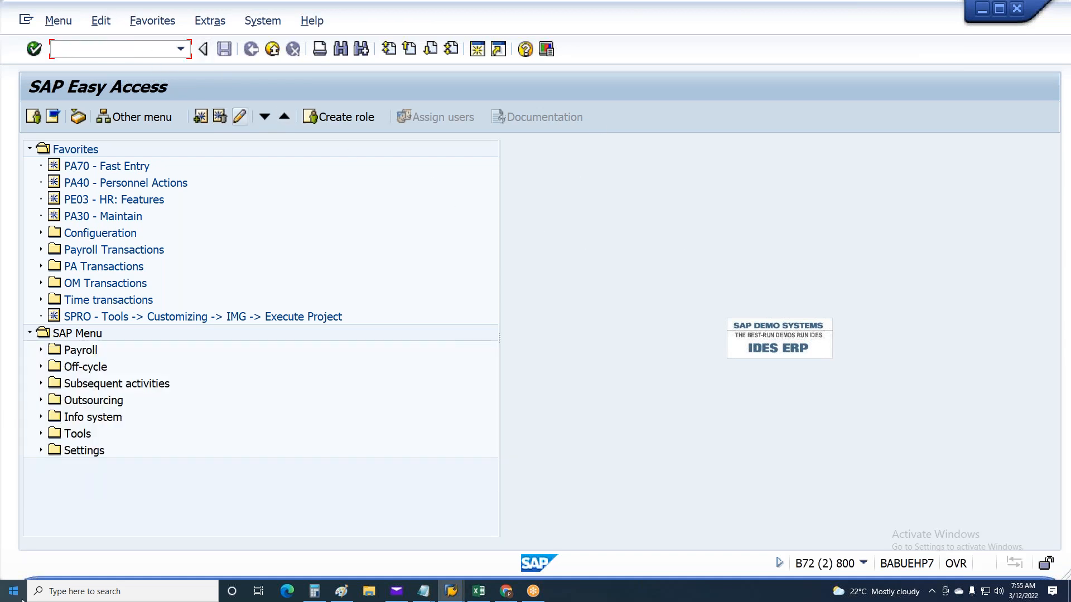
click(41, 384)
click(52, 401)
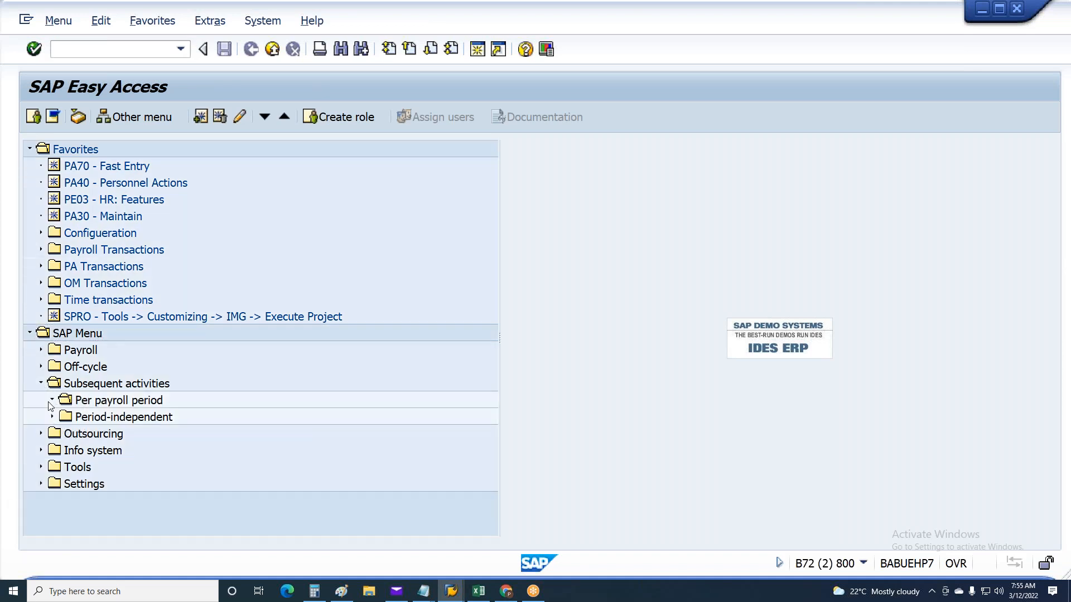
click(62, 417)
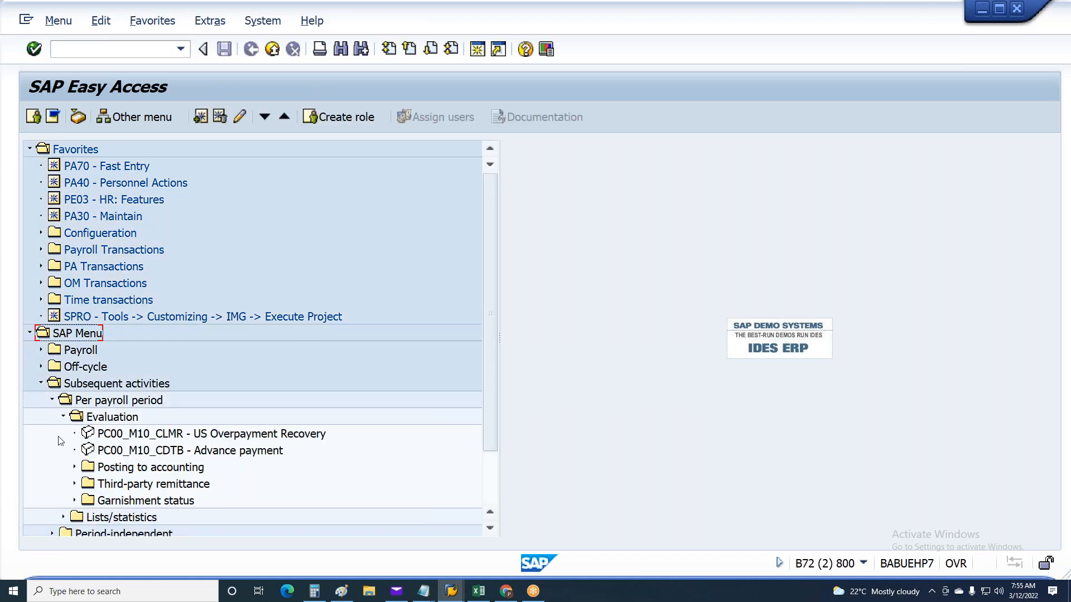
click(74, 467)
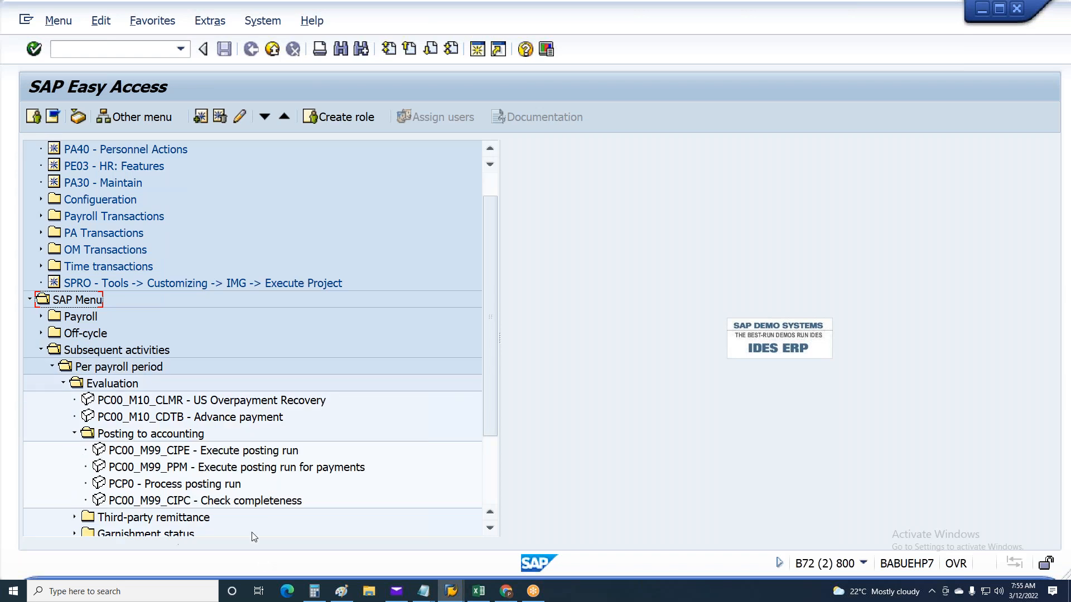
click(229, 454)
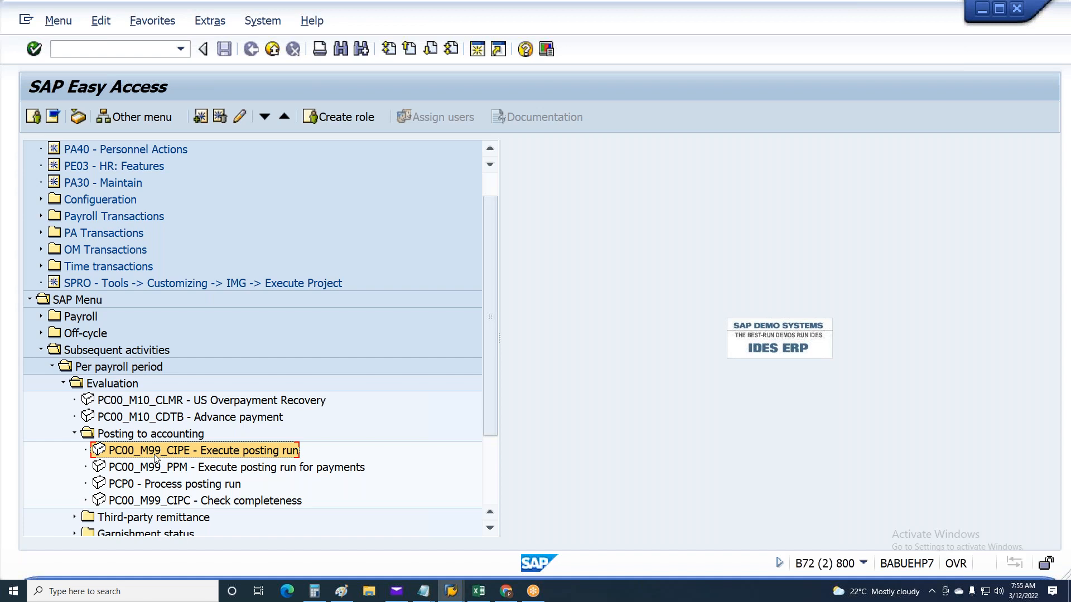
double_click(204, 453)
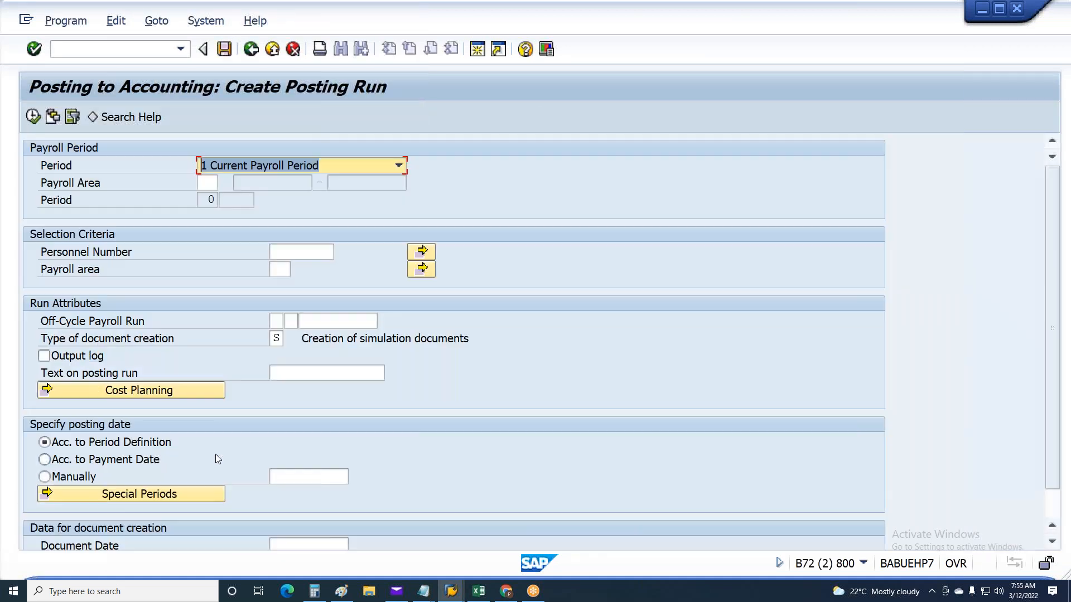
Set payroll area 6A for the payroll period and the selection criteria, enter the employee's personnel number and confirm
click(214, 183)
click(208, 194)
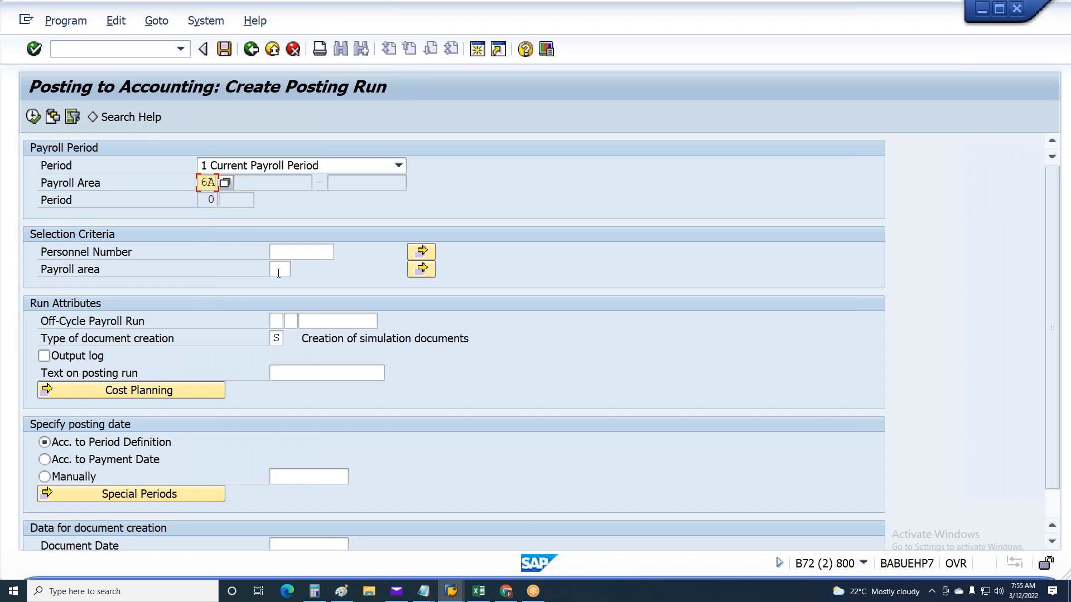
click(280, 269)
click(288, 285)
click(304, 252)
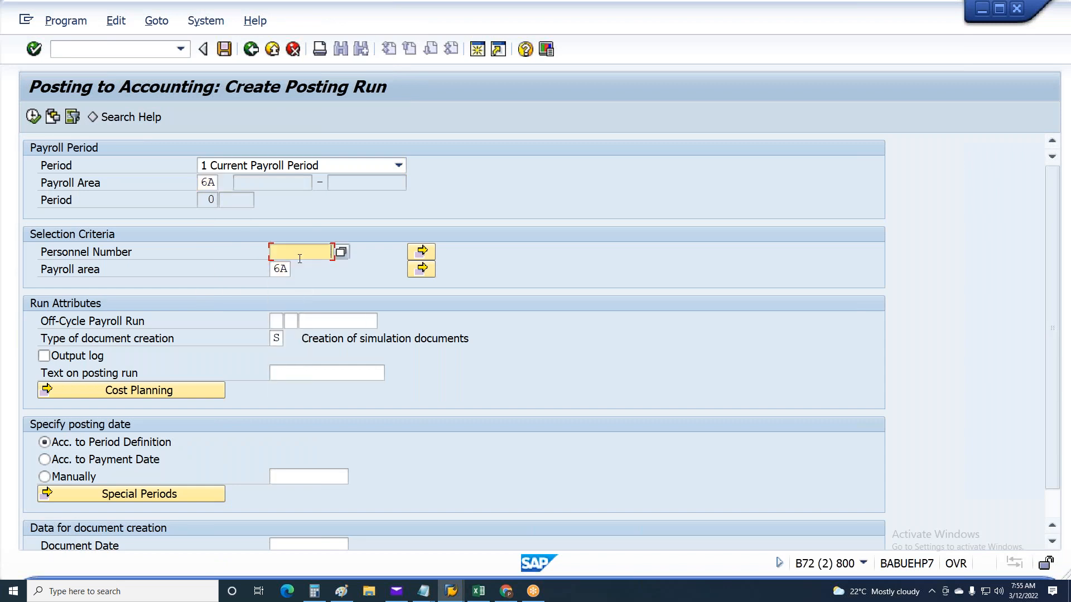
click(331, 266)
key(Return)
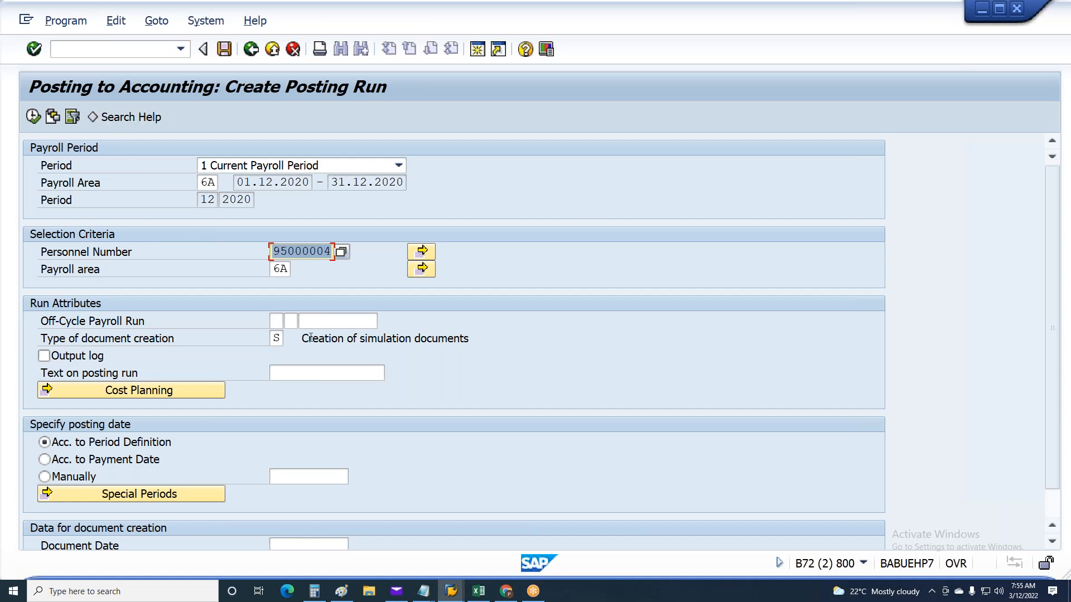
click(293, 326)
click(300, 321)
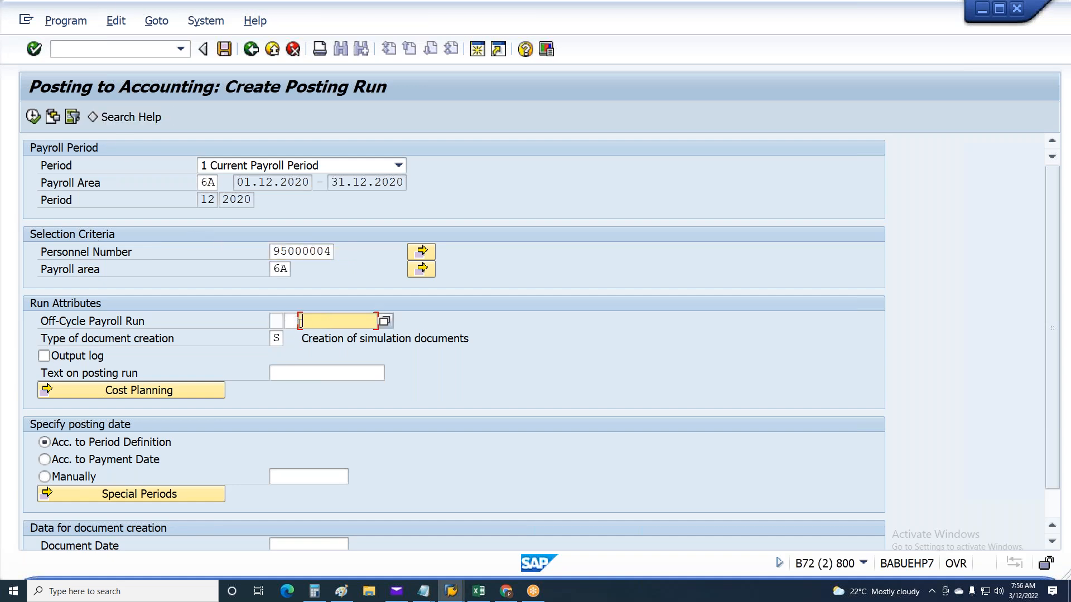
click(291, 322)
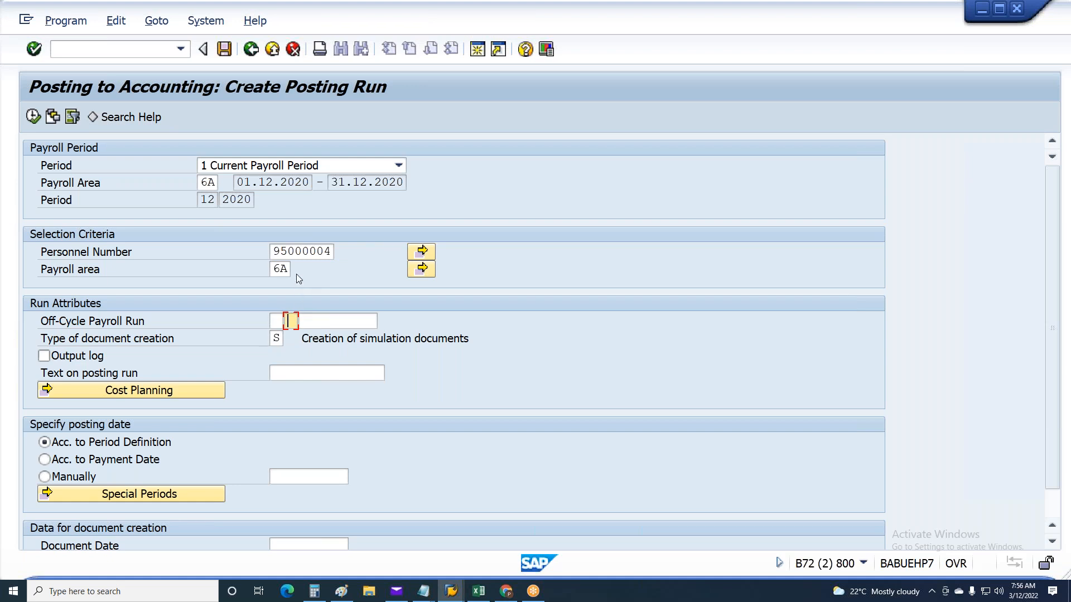
Enable the output log in the posting run's attributes
click(283, 318)
click(330, 319)
click(283, 319)
click(336, 317)
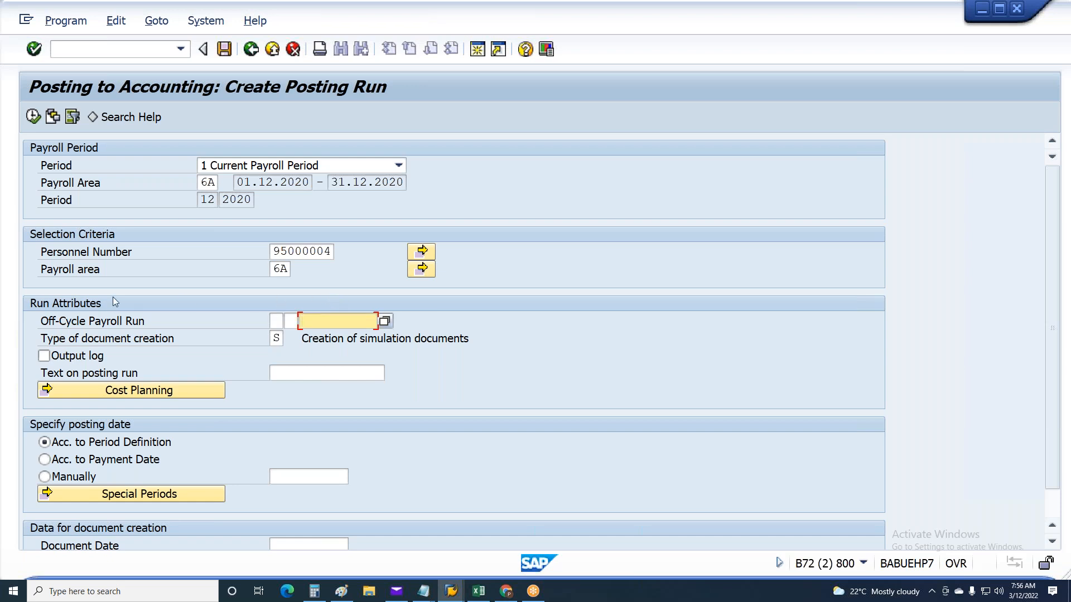
click(95, 359)
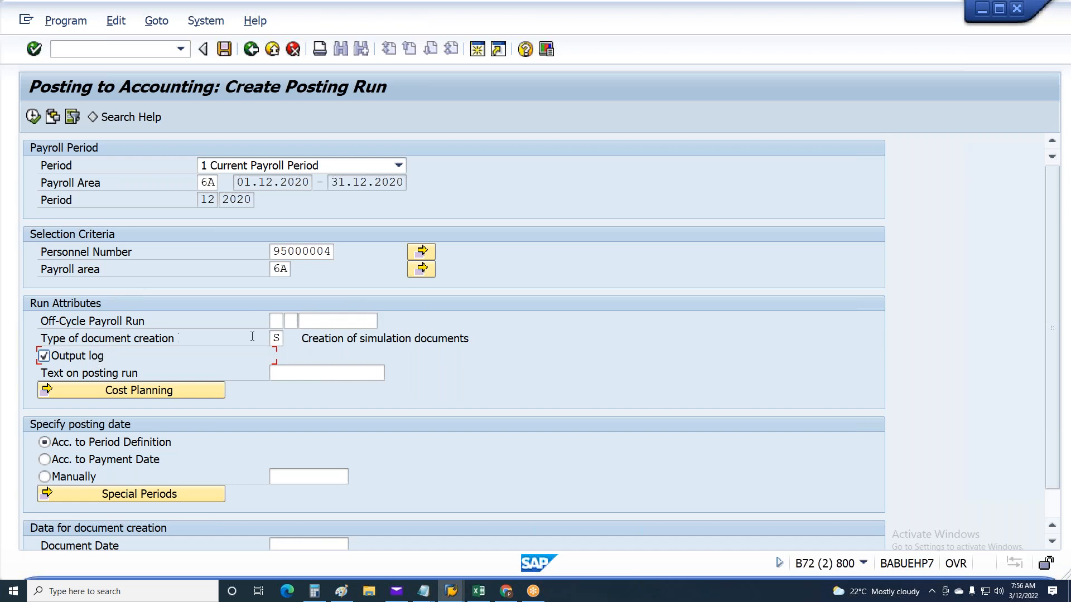
Review the available types of document creation and choose S, Creation of simulation documents
click(280, 341)
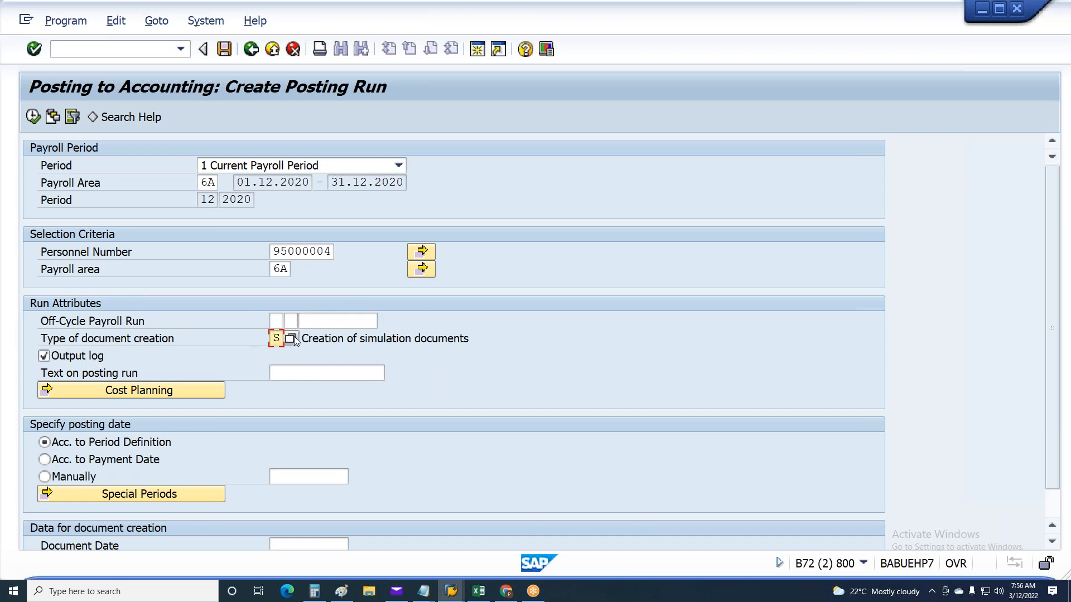
click(296, 339)
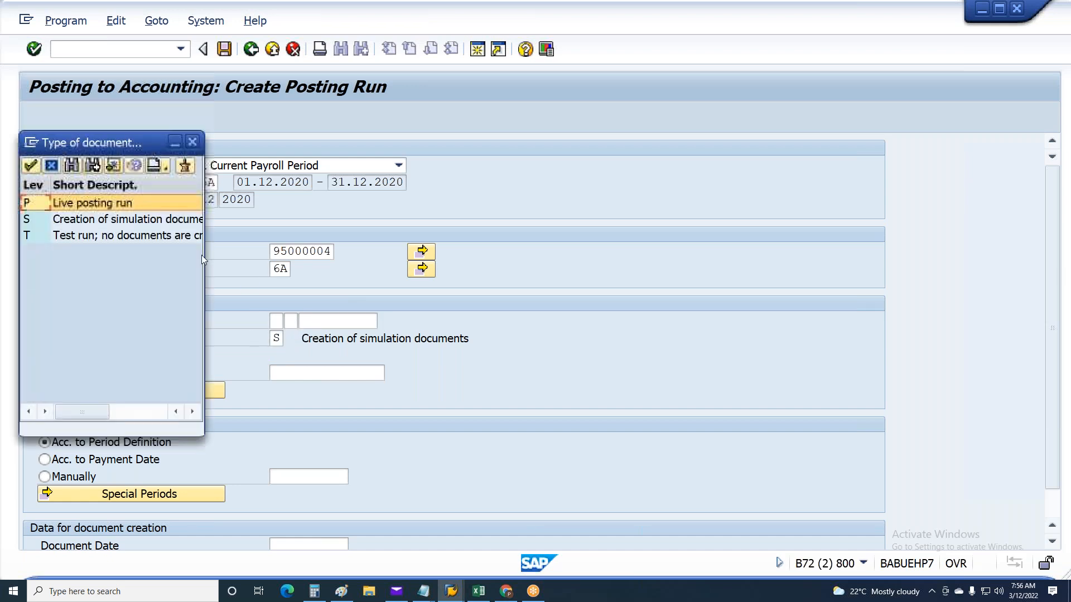
drag(206, 255, 503, 254)
click(139, 239)
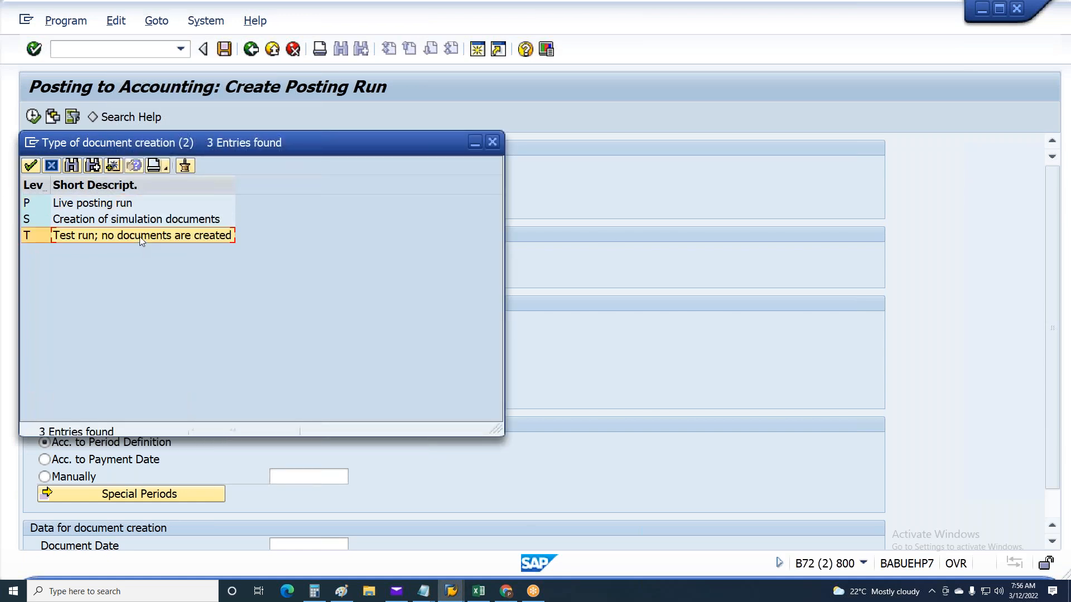
click(96, 220)
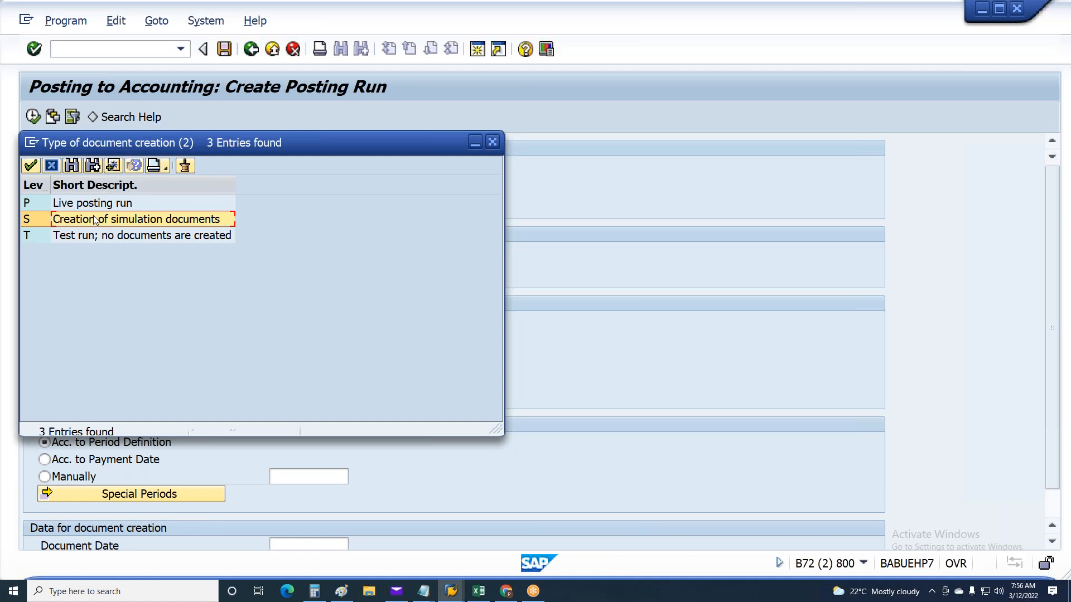
click(93, 204)
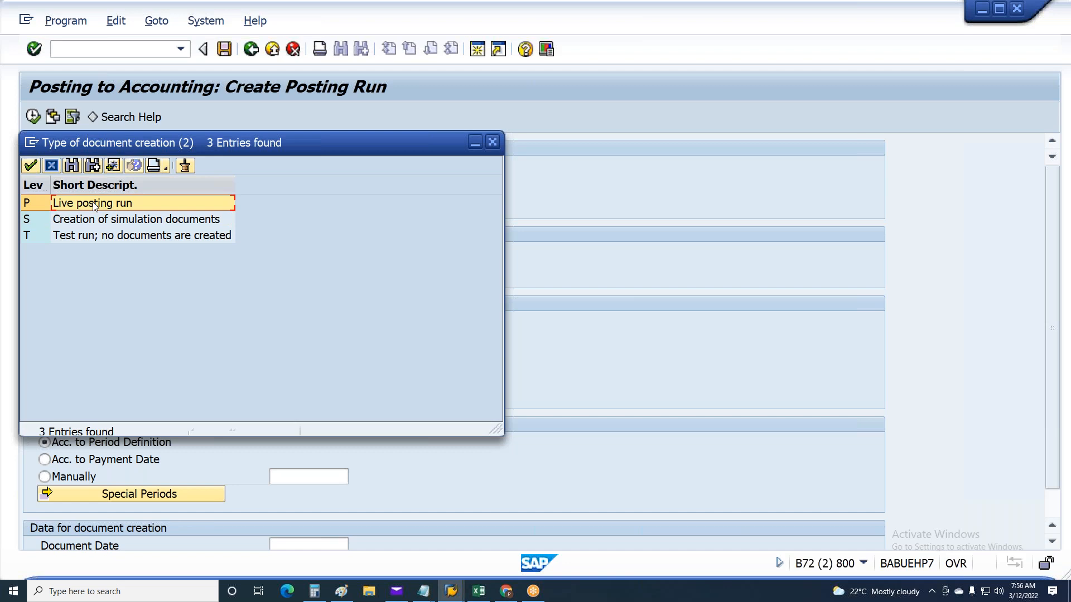
double_click(90, 220)
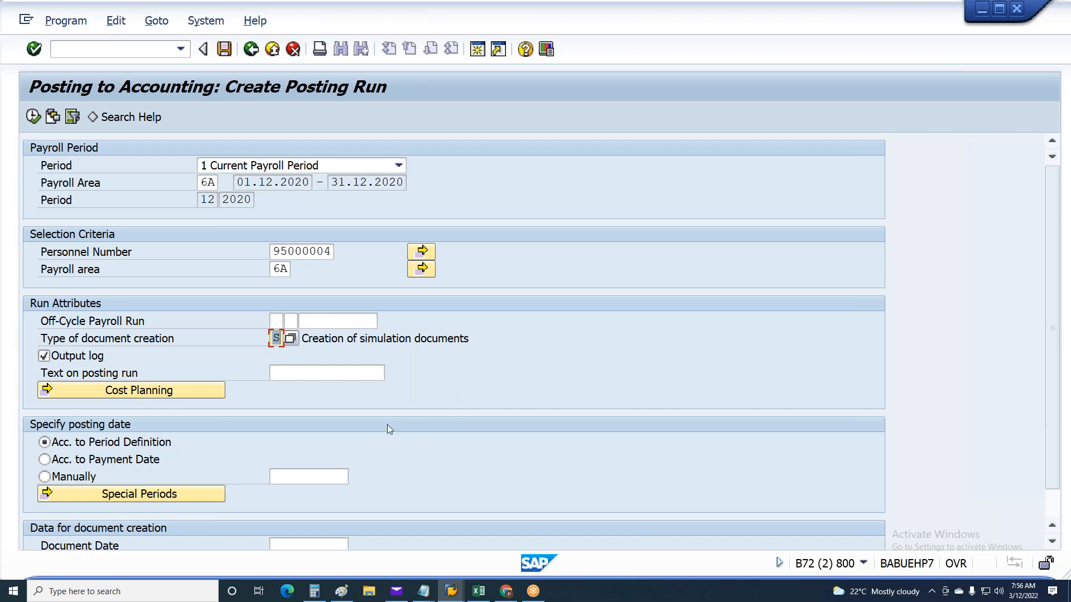
Specify the posting date according to the period definition for the posting run
scroll(73, 374, down, 2)
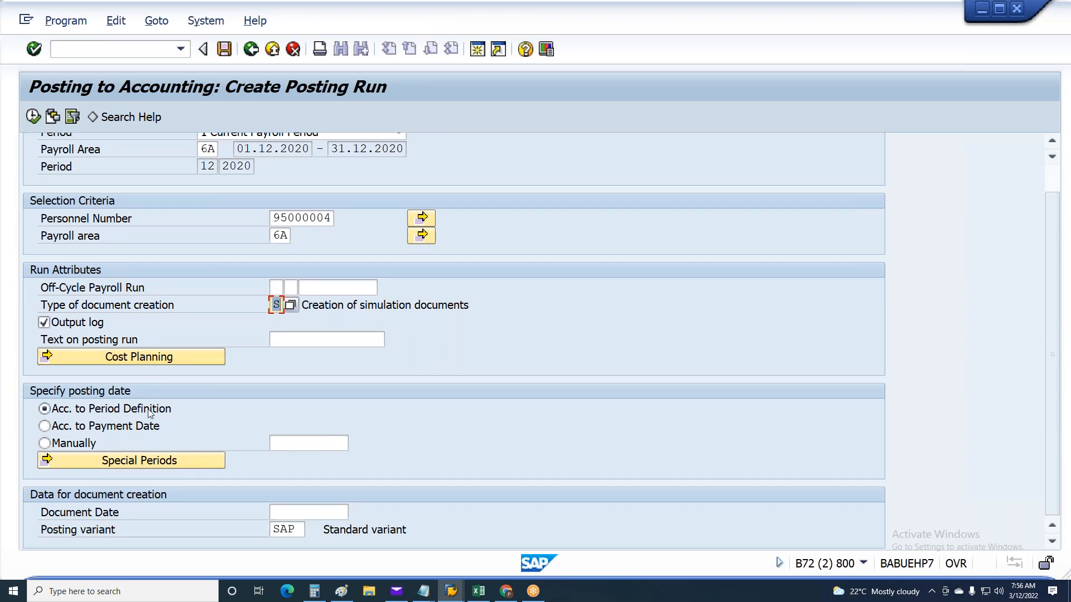
click(49, 416)
key(F8)
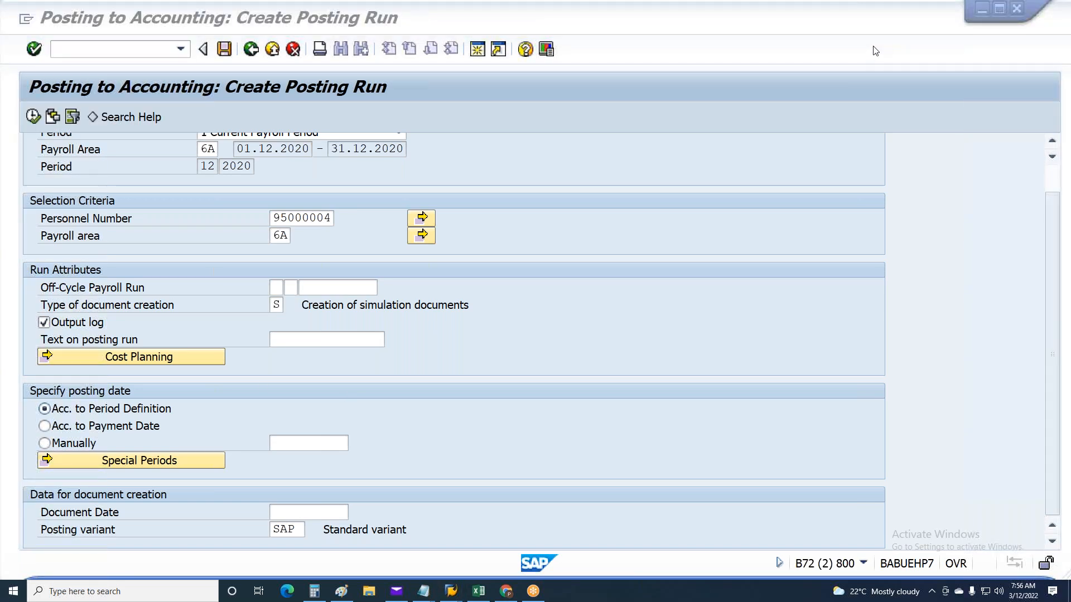
click(93, 412)
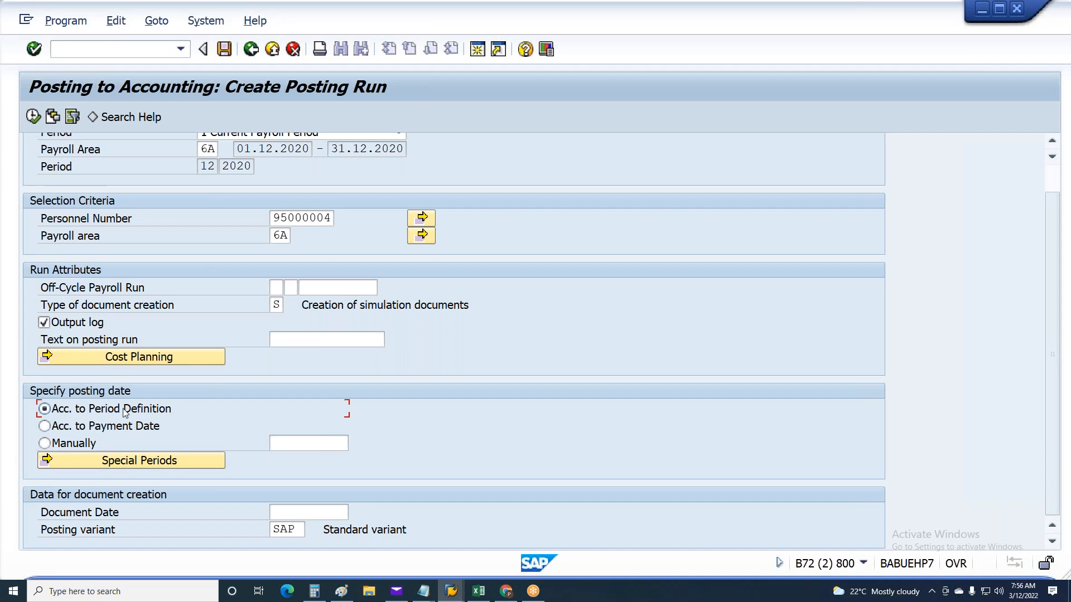
Switch to the Display IMG session and open Generate posting date for payroll periods under Maintain payroll period posting date
click(451, 591)
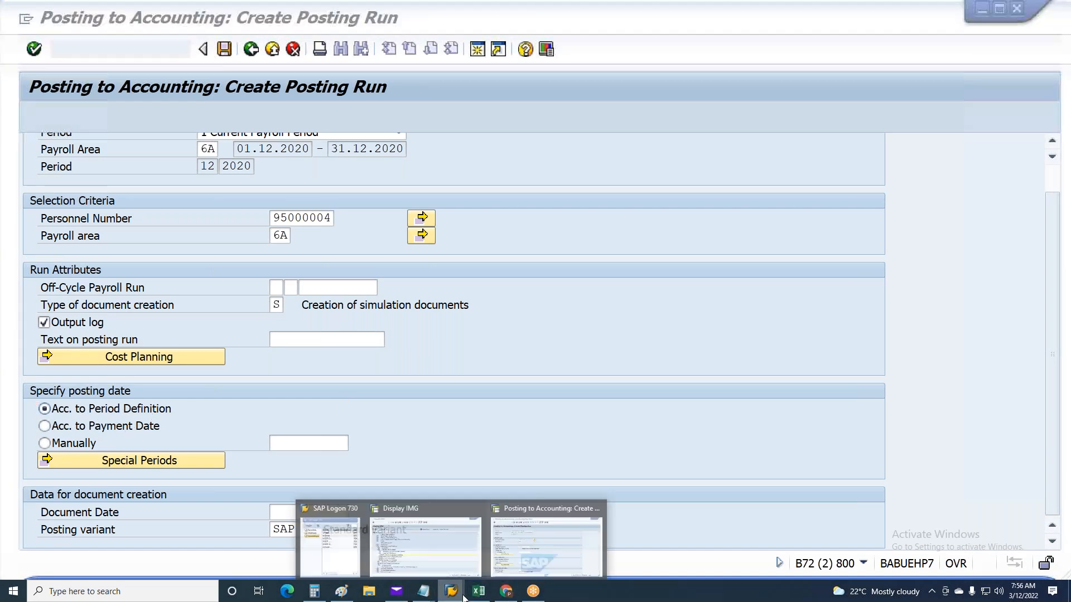
click(439, 525)
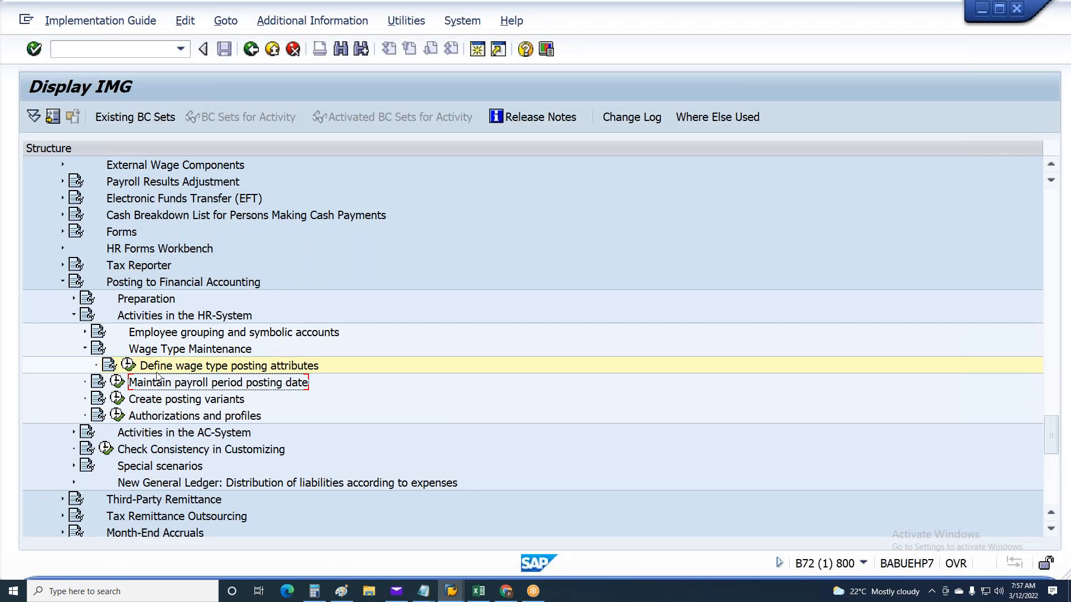
click(118, 382)
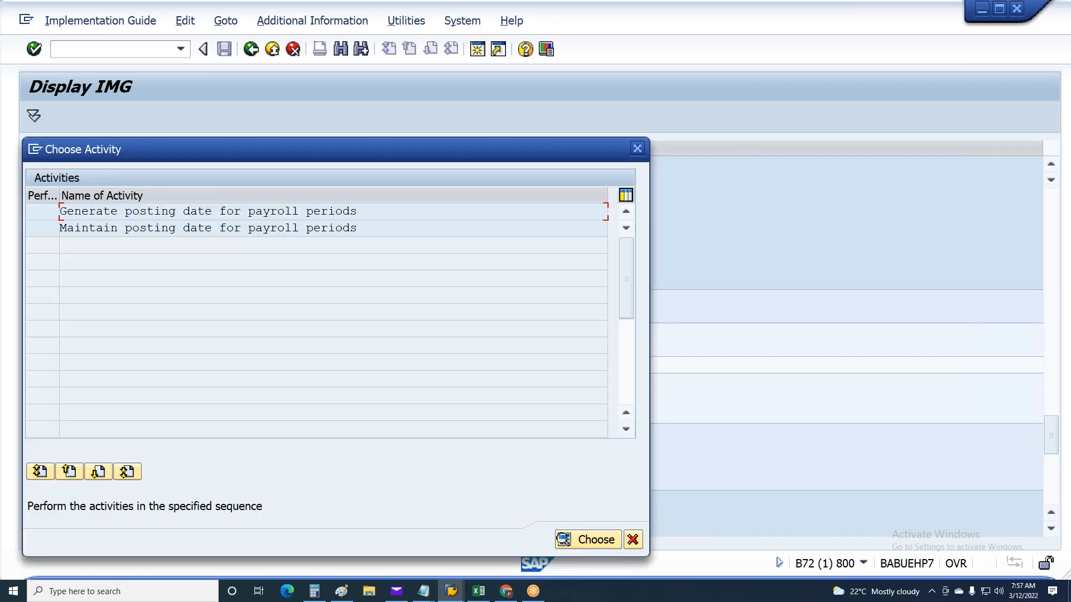
drag(356, 212, 32, 200)
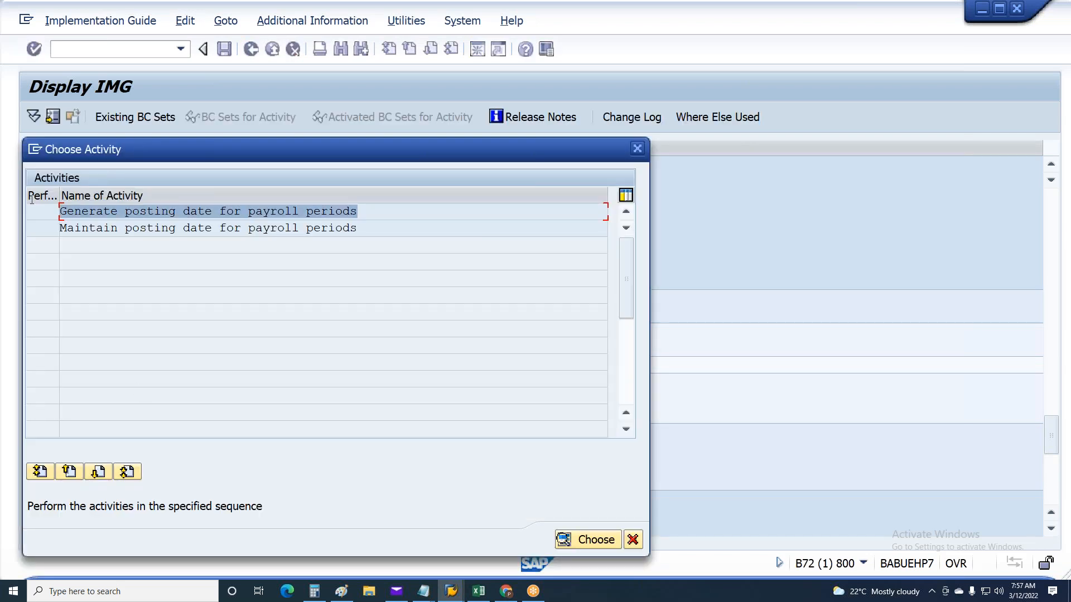
double_click(373, 210)
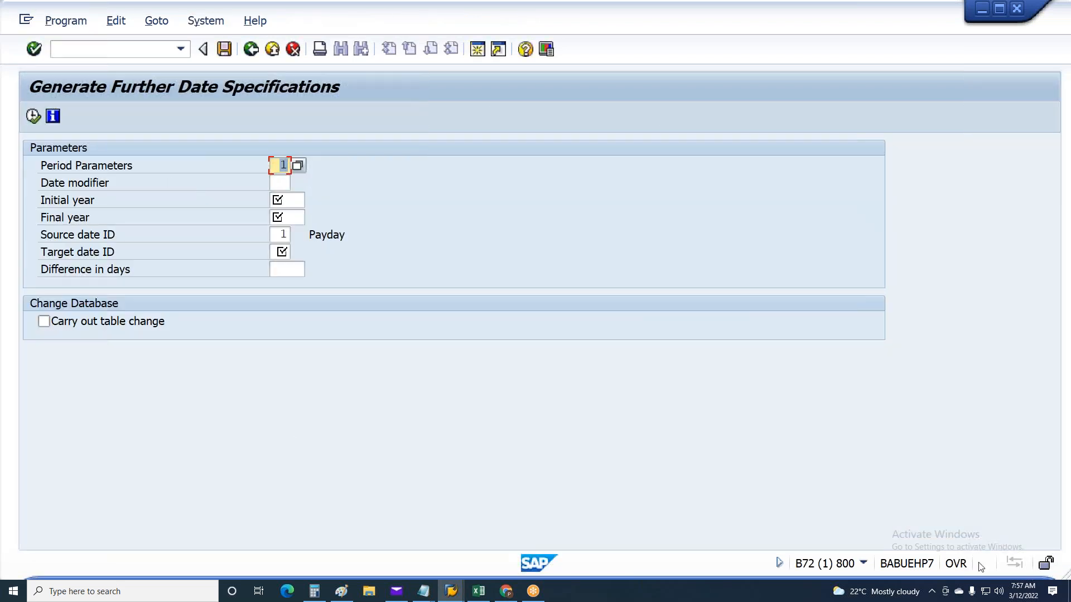
Check the session's system information, and start transaction SM30 in a new session
click(863, 563)
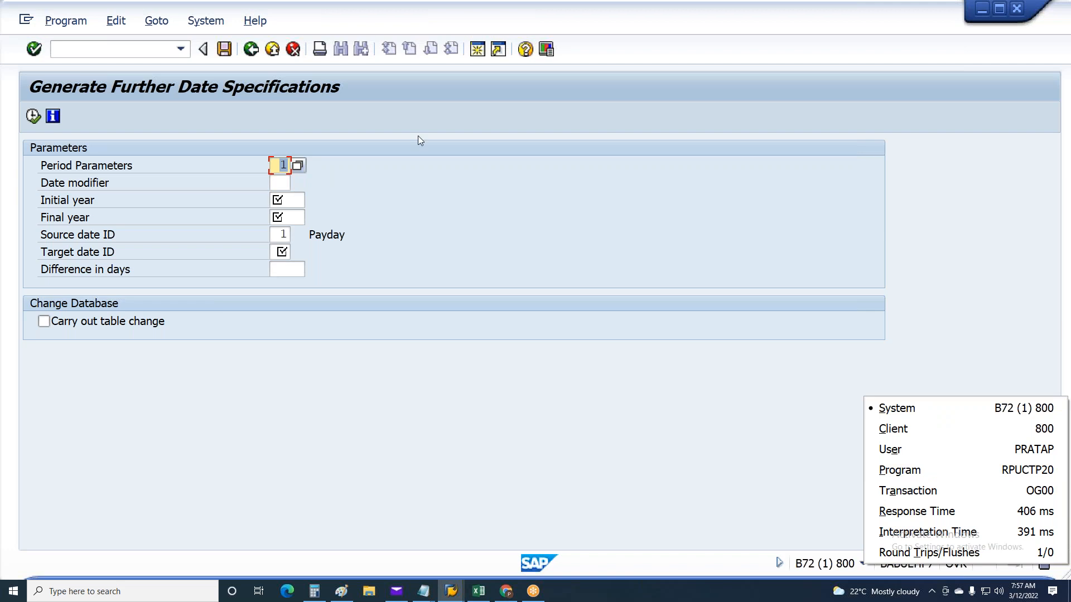
click(479, 50)
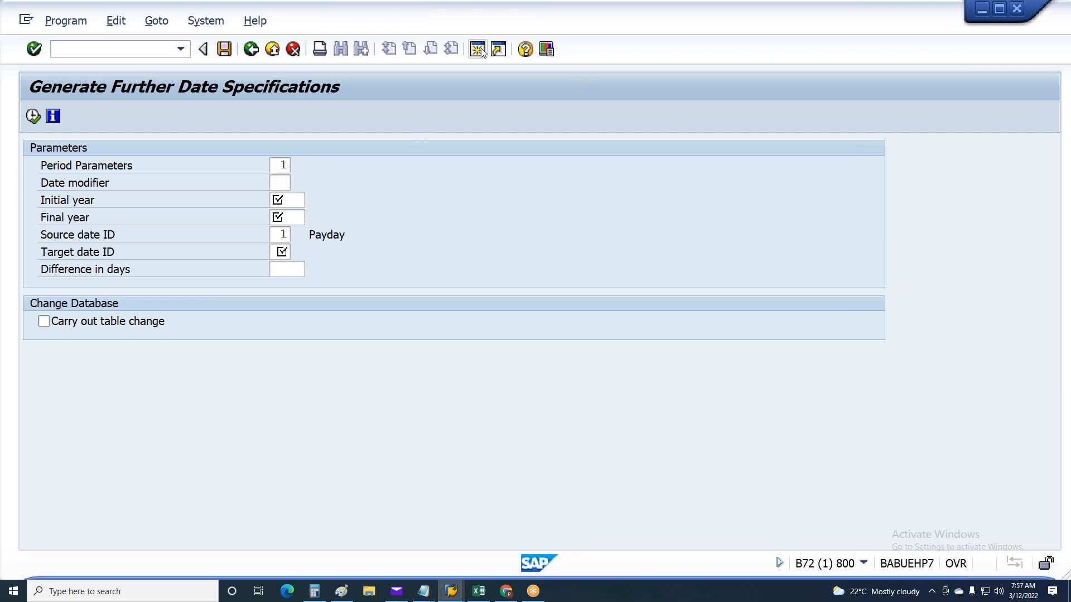
click(481, 51)
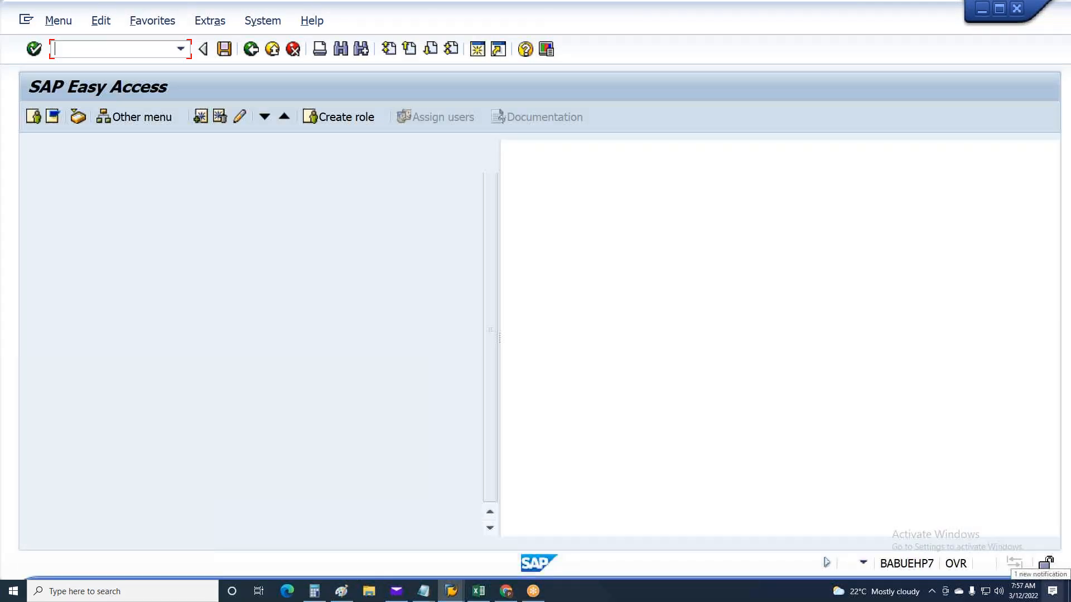
text(sm30)
key(Return)
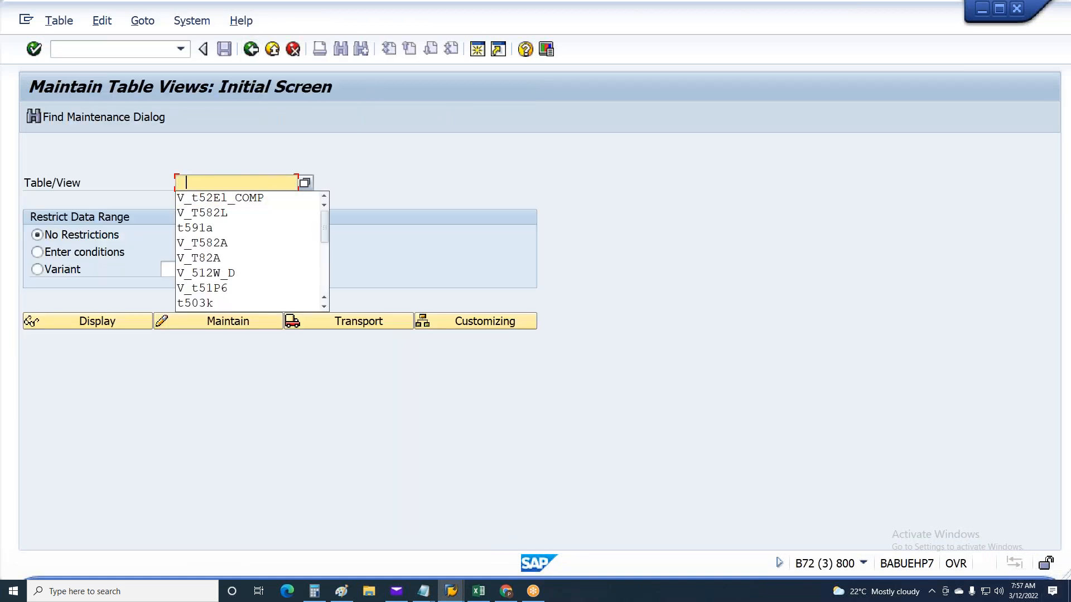
Try to open table T549A for maintenance
click(210, 229)
drag(192, 184, 269, 157)
text(8)
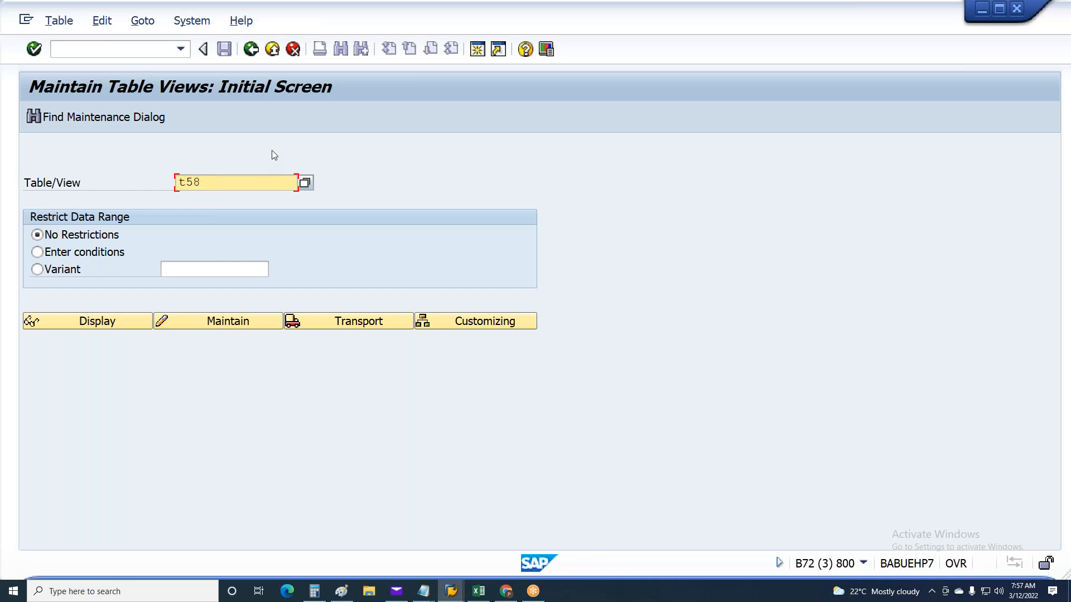
key(BackSpace)
text(49A)
click(215, 317)
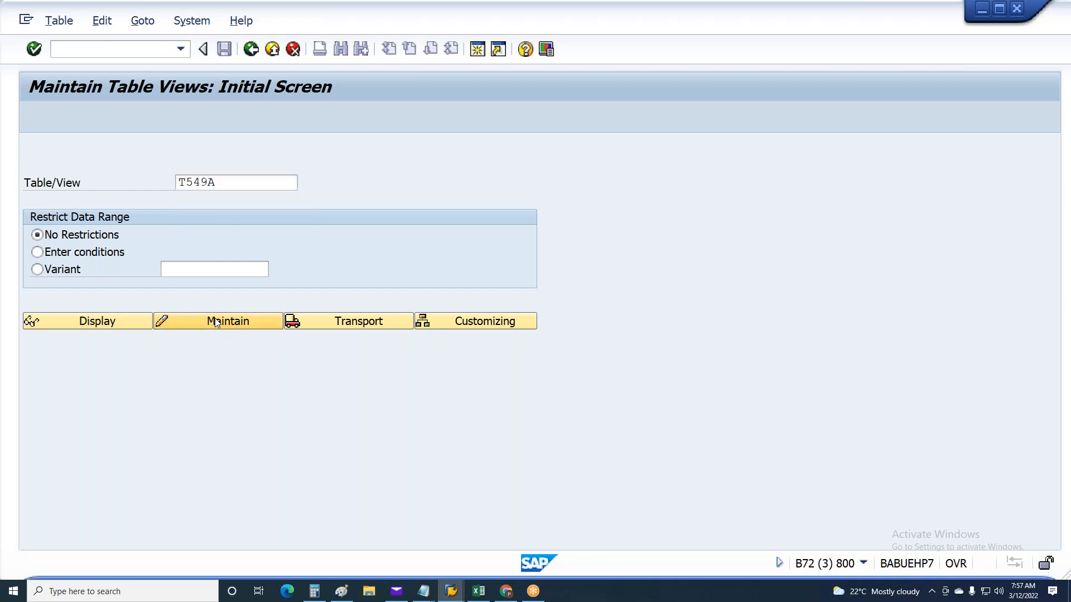
Open the payroll areas view V_T549A for maintenance
key(Home)
text(V_)
text(t549A)
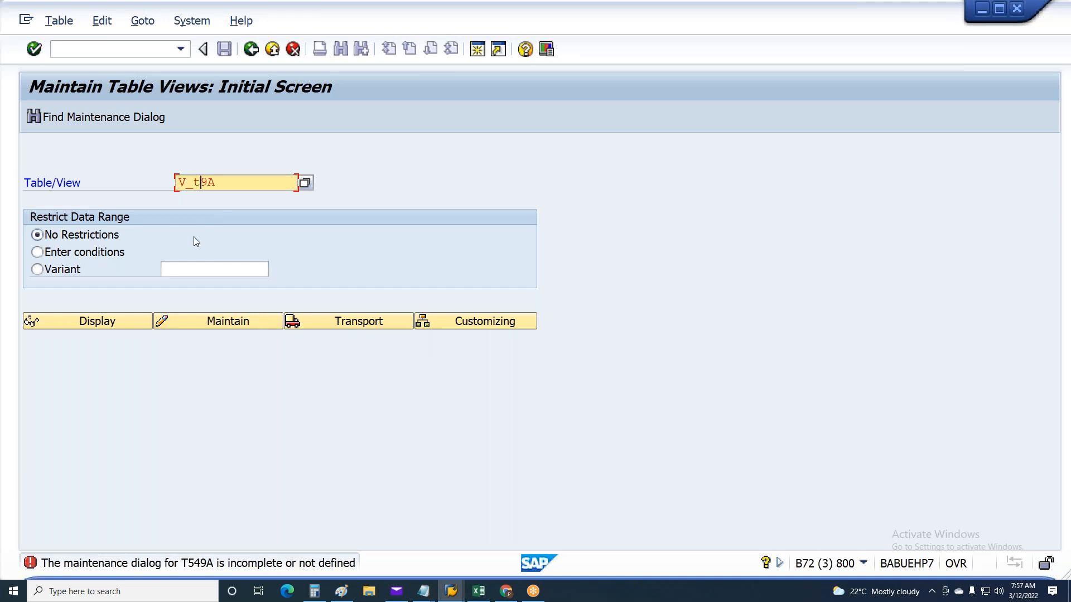
key(Return)
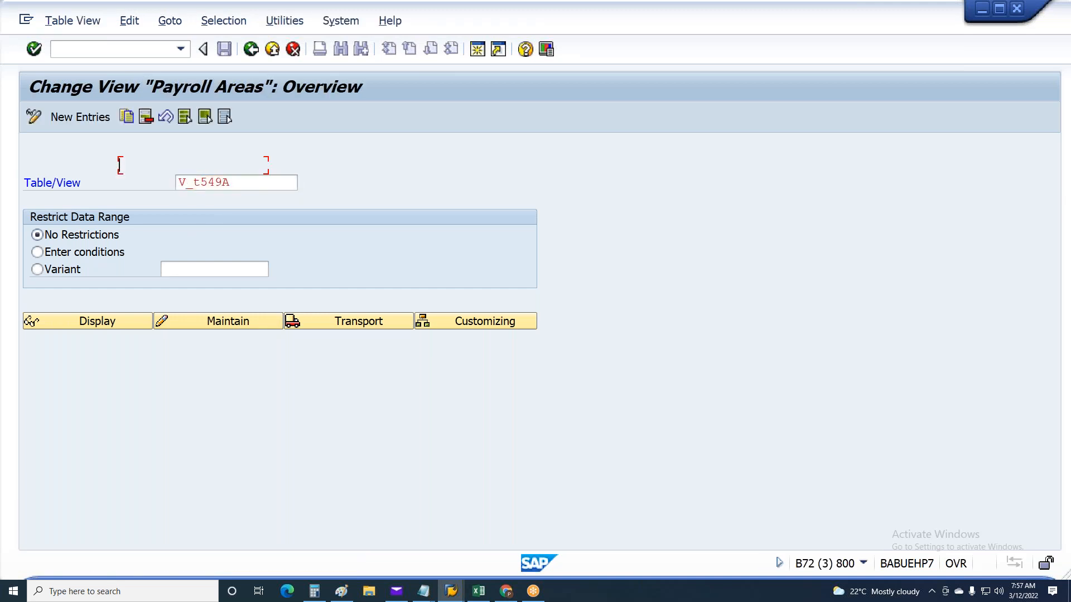
Position the payroll areas list at 6A and mark rows 6A and 6B to read their period parameters
click(220, 535)
text(6A)
key(Return)
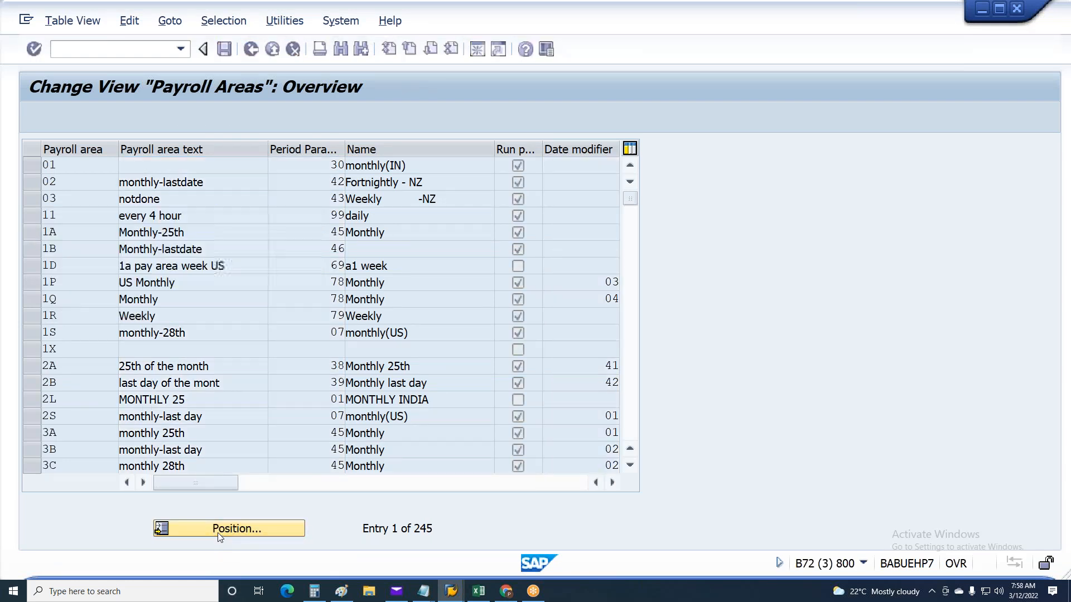
click(30, 164)
click(31, 184)
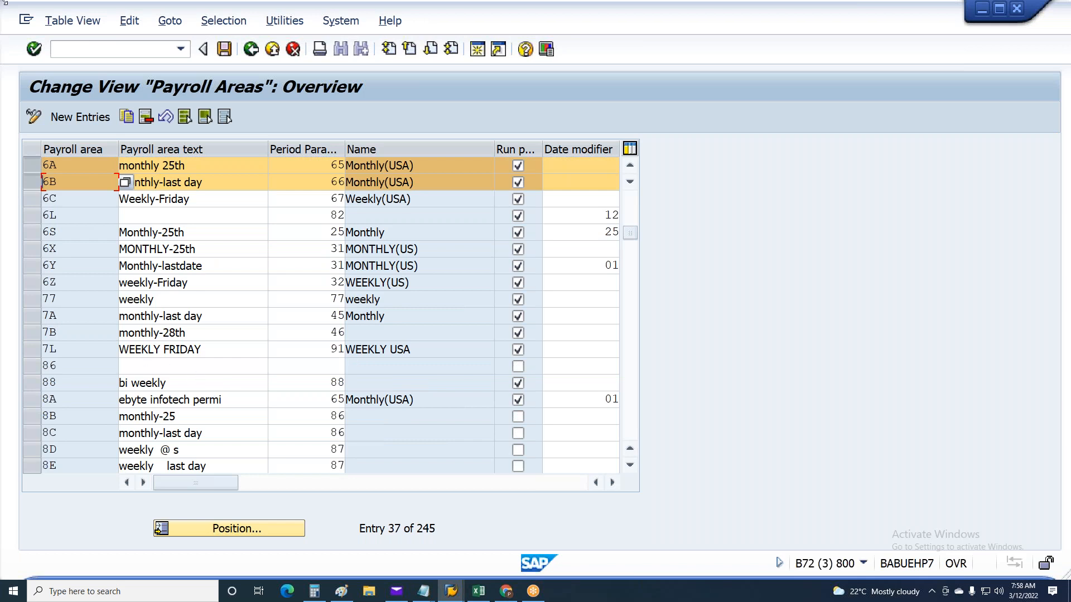
In Generate Further Date Specifications, set period parameters 65, initial year 2020 and final year 2025
key(alt+Tab)
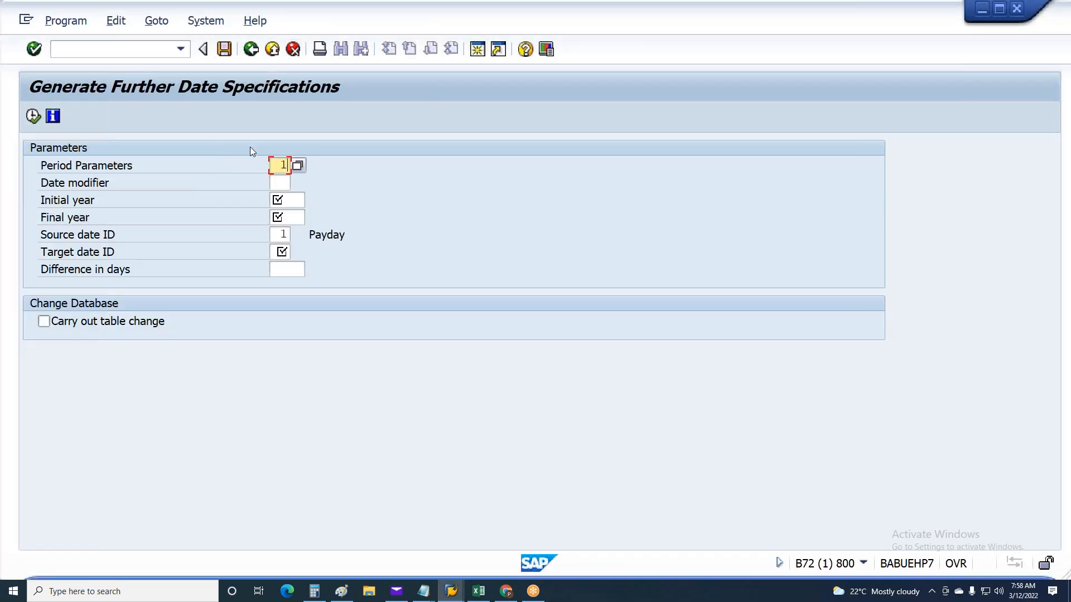
key(Delete)
key(Delete)
text(65)
key(Tab)
key(Tab)
text(200)
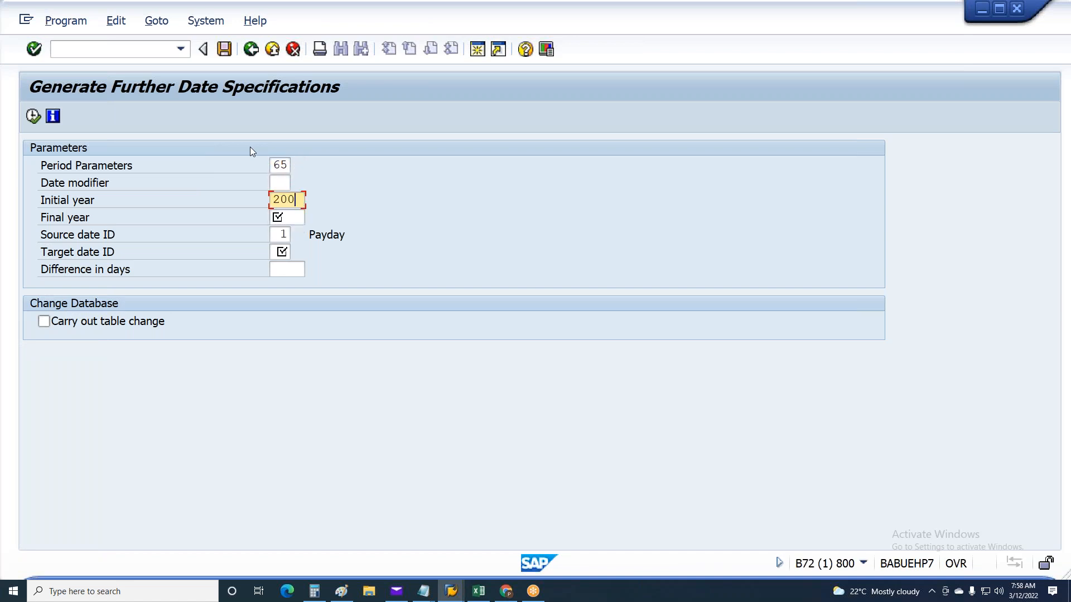
key(BackSpace)
text(20)
key(Tab)
text(2025)
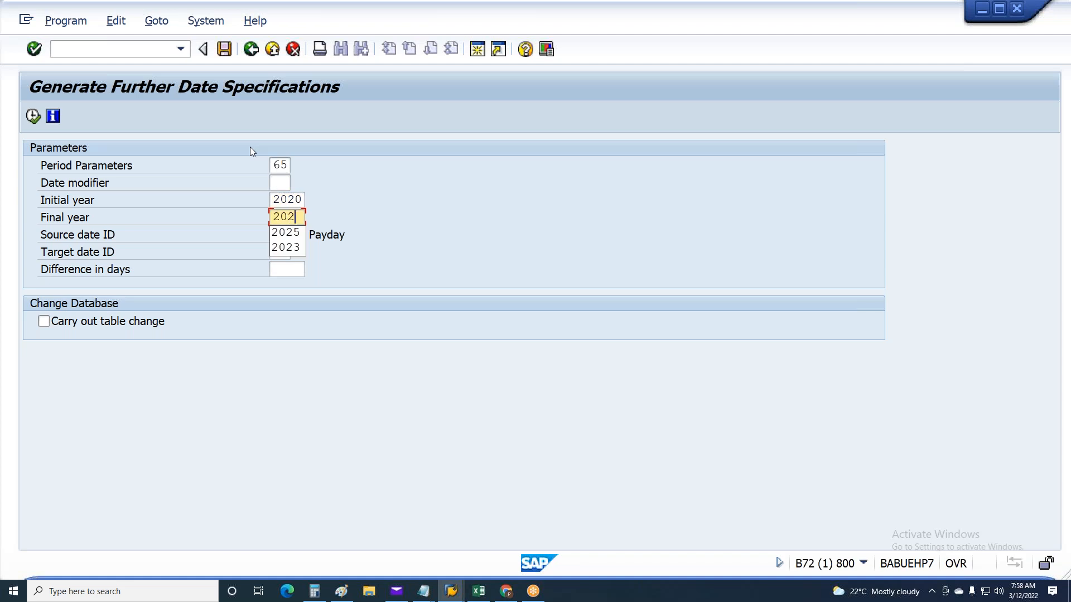
key(Tab)
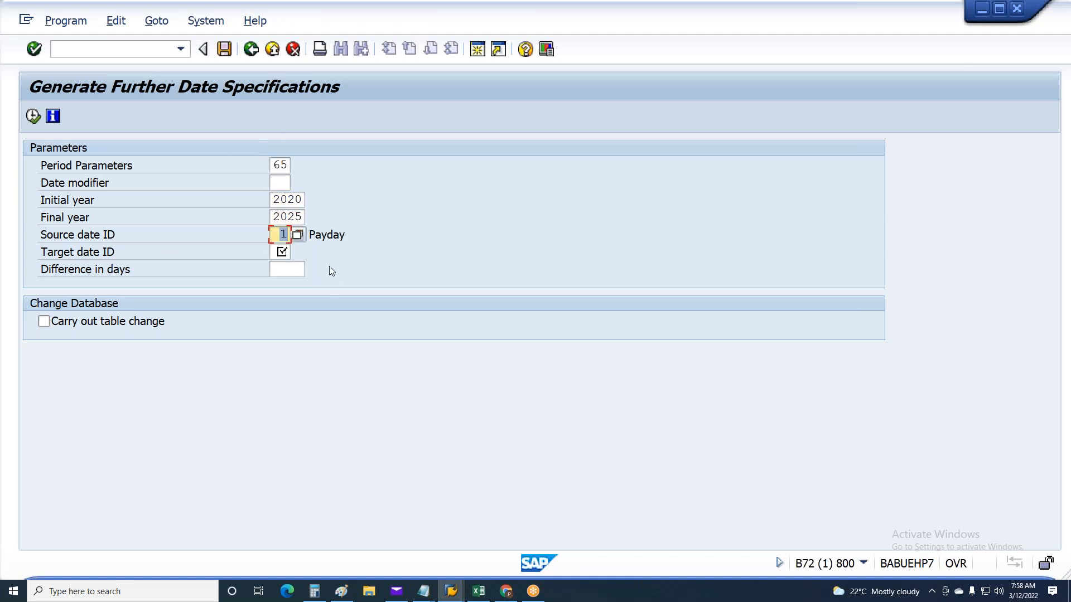
Set target date ID 04 (Posting Date) with a difference of 2 days, enable Carry out table change and execute the generation
click(281, 251)
key(F4)
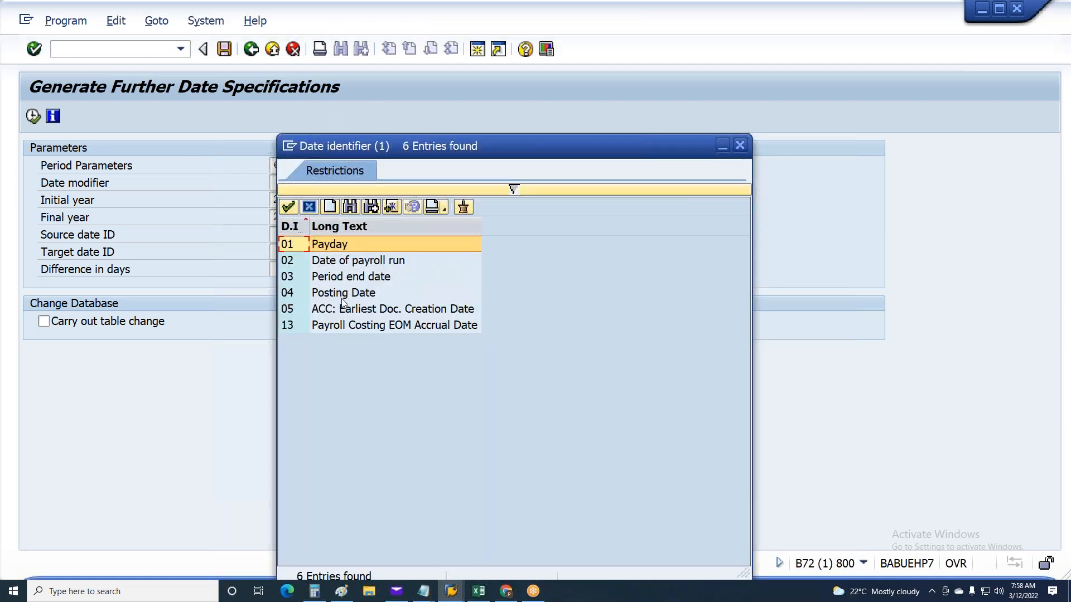
double_click(342, 300)
click(285, 234)
click(284, 251)
double_click(283, 252)
click(281, 266)
text(2)
click(98, 326)
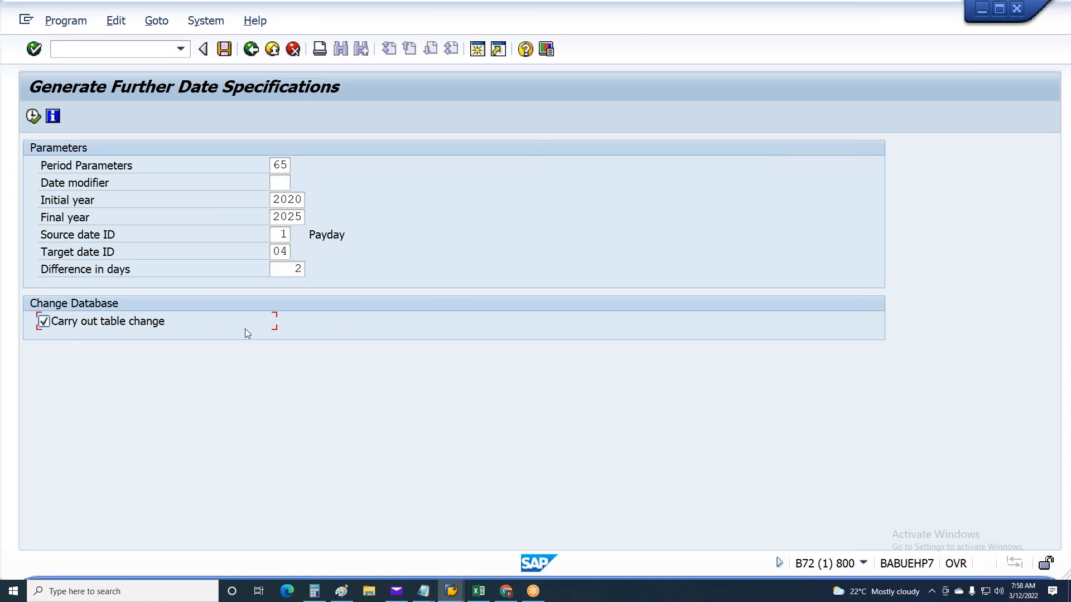
key(F8)
Examine the generated list, comparing the source payday dates with the target posting dates per period
click(375, 280)
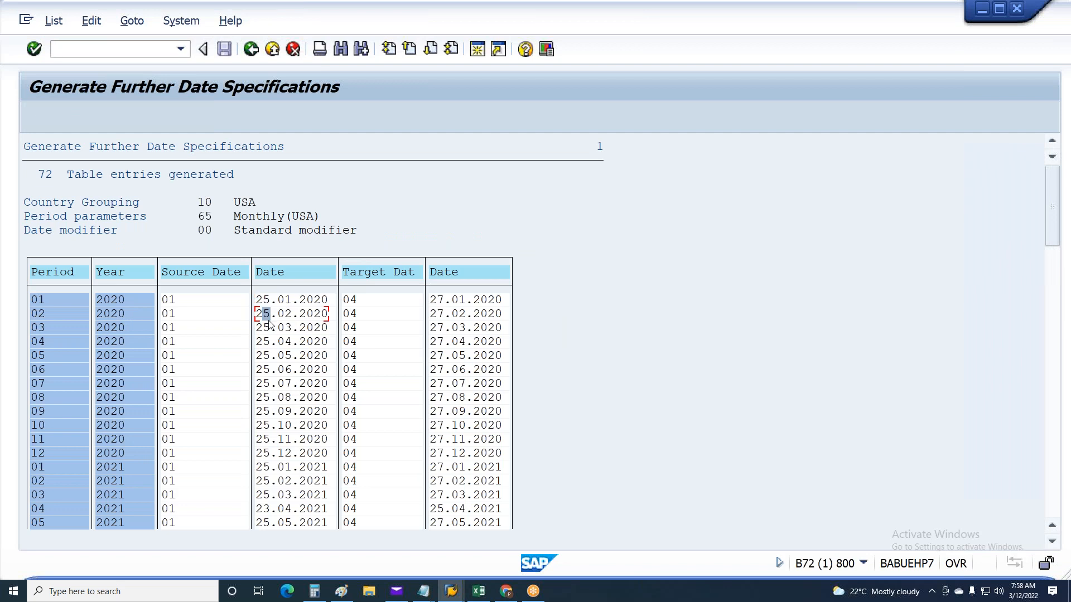
click(259, 383)
click(443, 299)
click(443, 314)
click(447, 327)
click(441, 369)
Switch back to the Posting to Accounting: Create Posting Run session
key(alt+Tab)
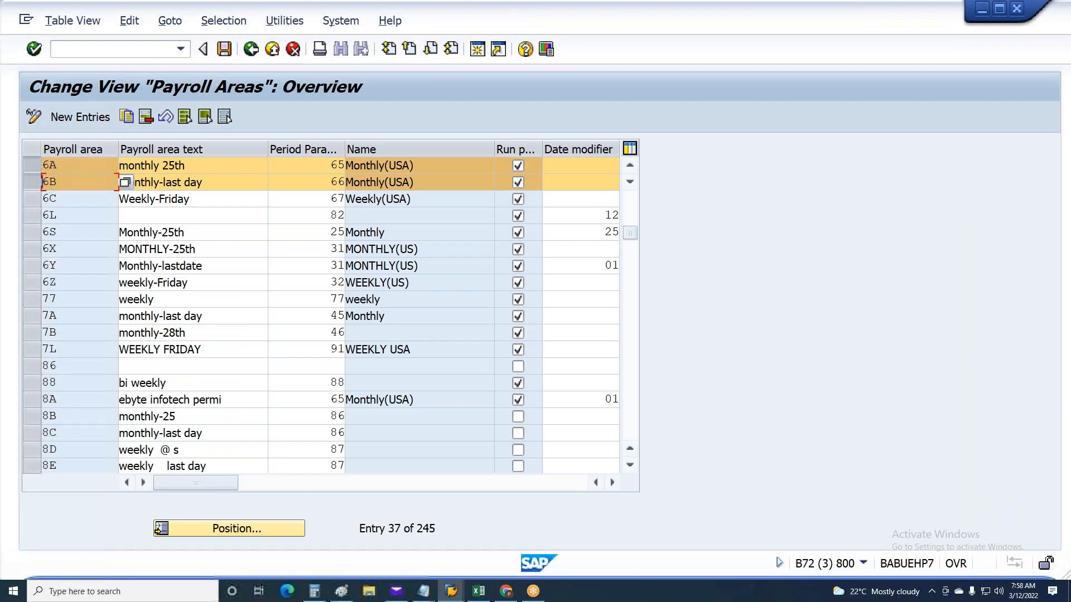
key(alt+Tab)
key(Tab)
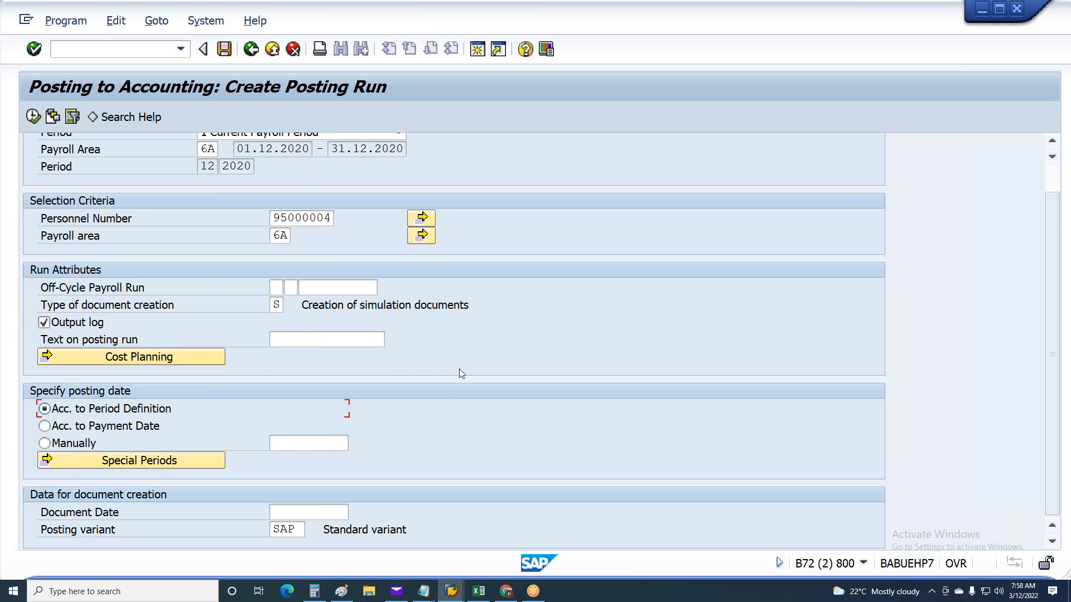
key(alt+Tab)
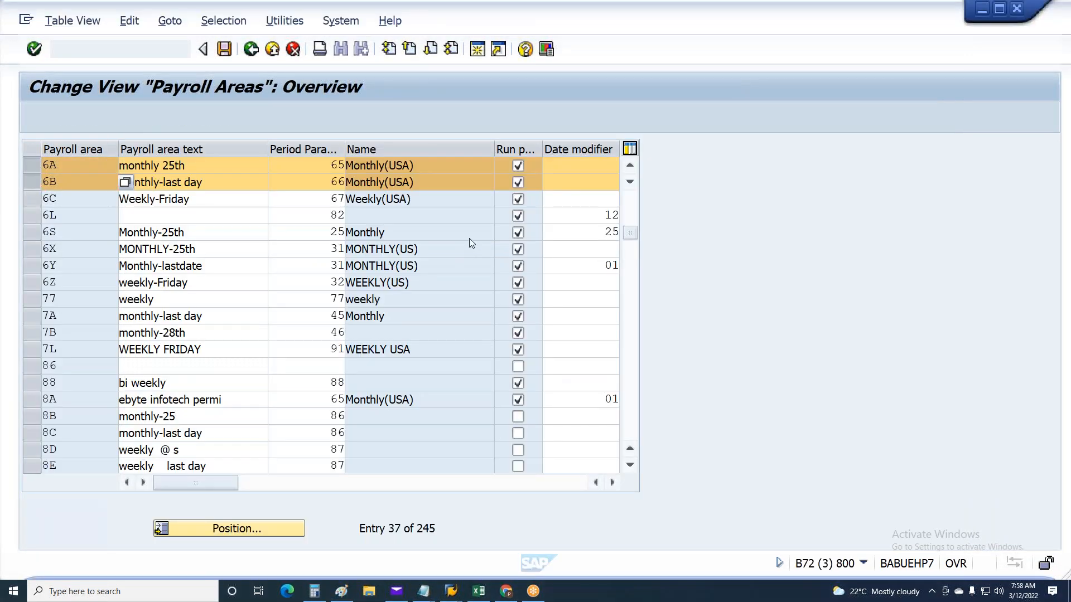
key(alt+Tab)
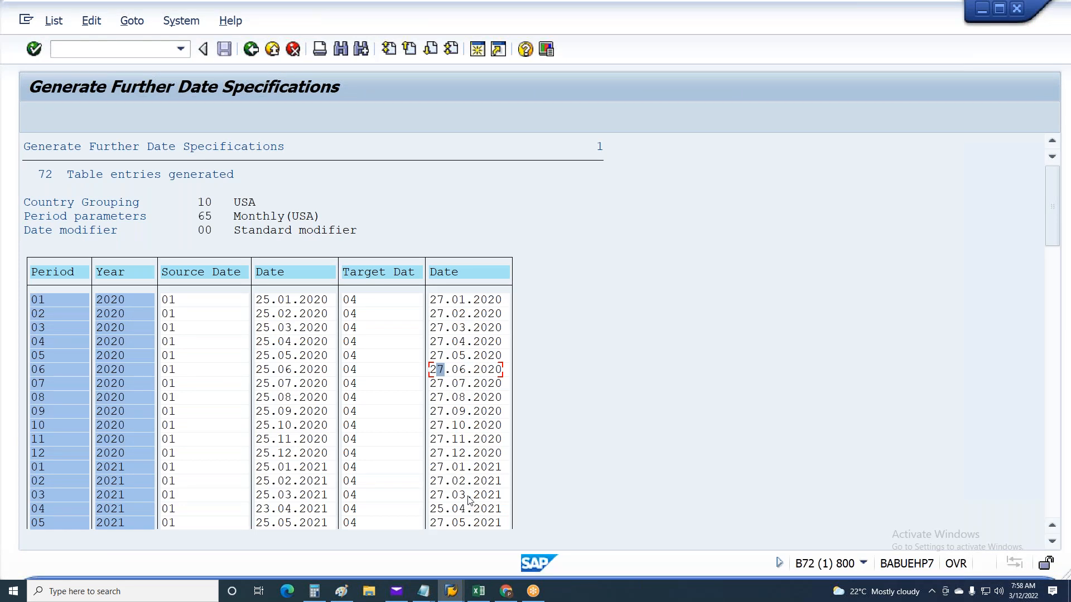
key(alt+Tab)
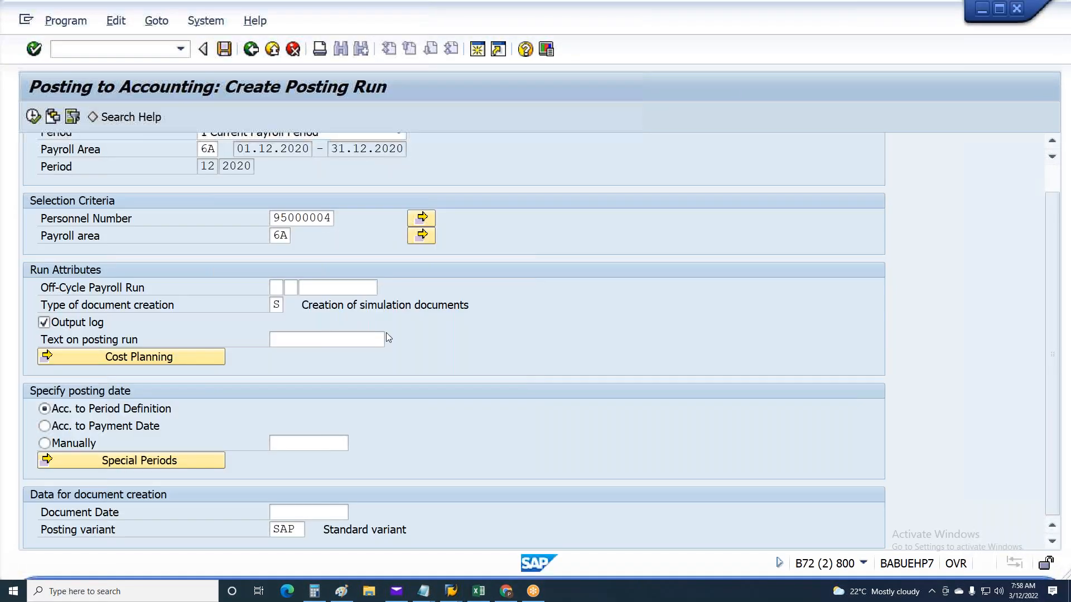
Specify the posting date manually as 28.01.2021 and execute the posting run for the current payroll period
click(97, 427)
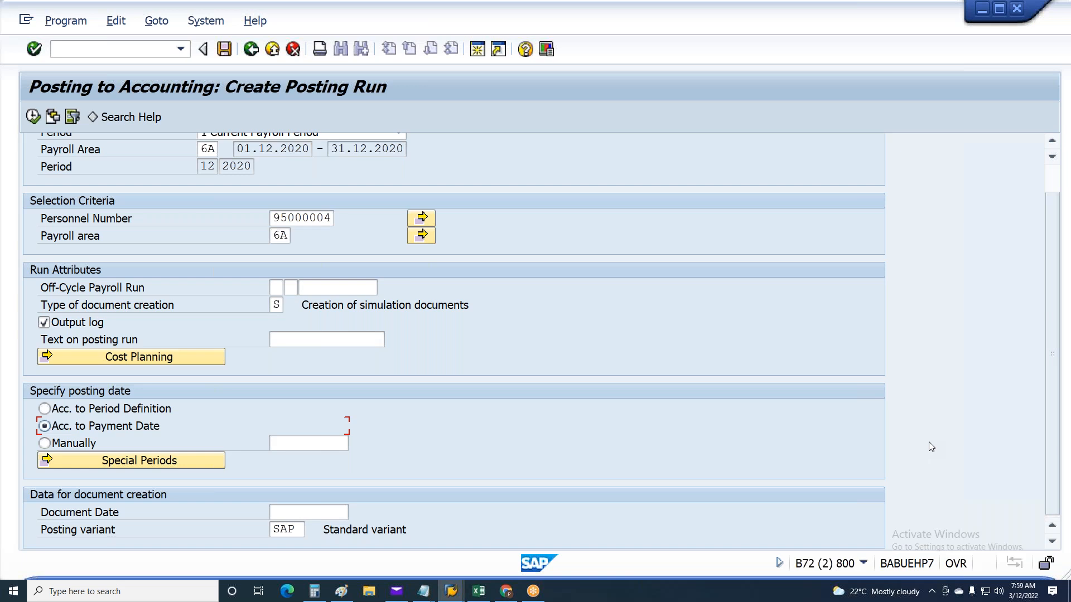
click(83, 444)
click(296, 444)
text(28.01.2021)
key(Return)
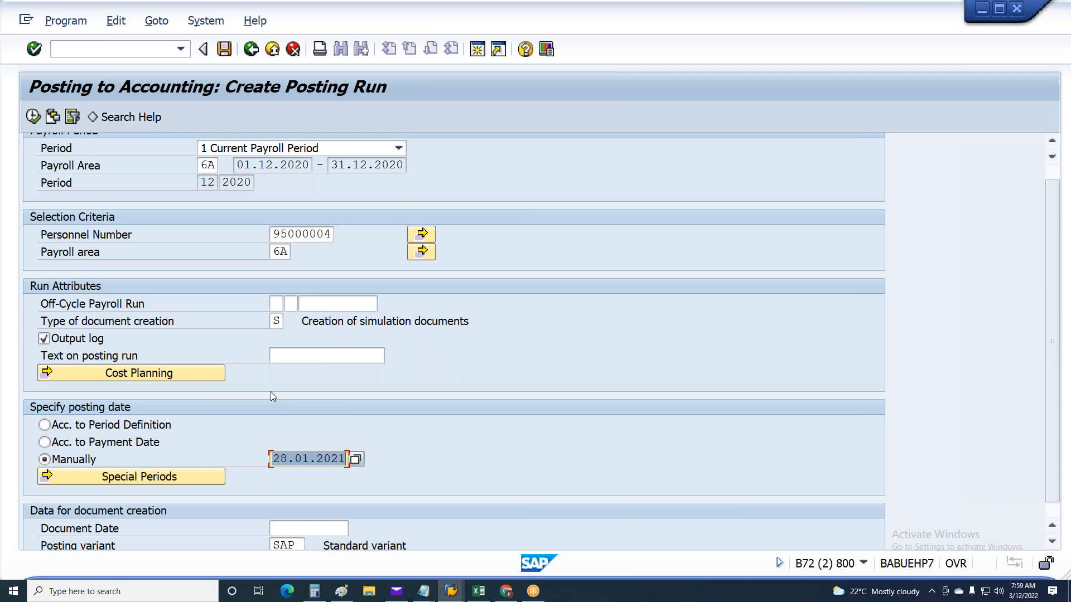
key(F8)
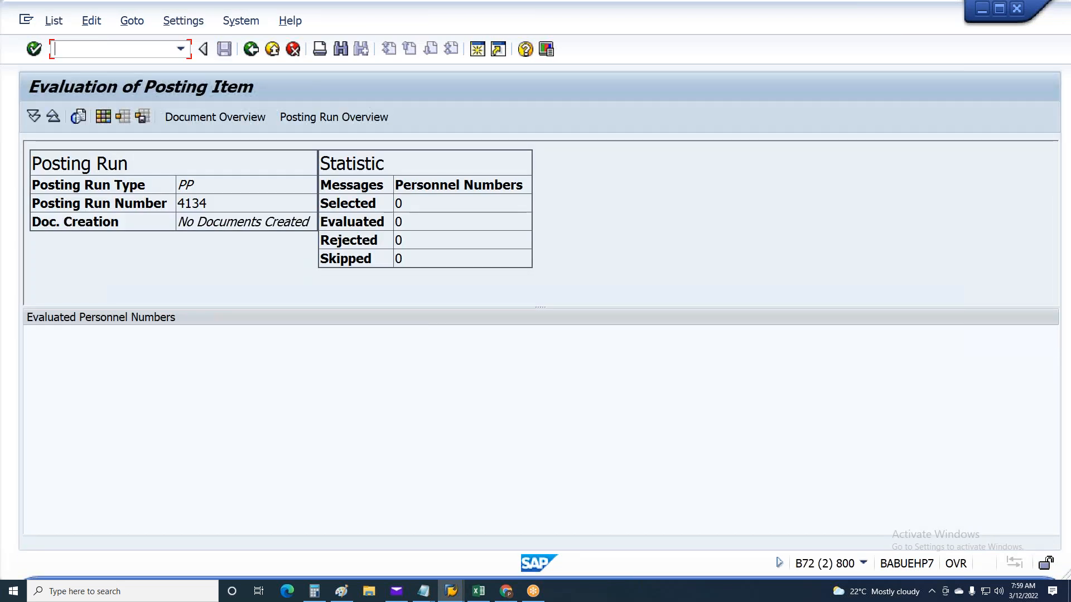
Return to the selection screen, set Other Payroll Period to period 1 of 2021 and execute the posting run
key(F3)
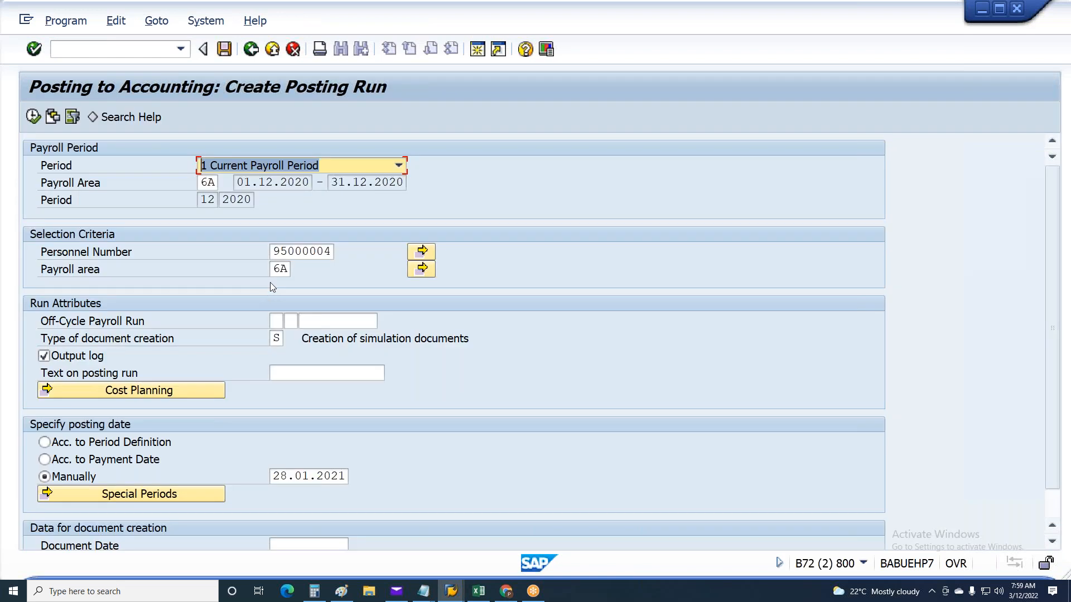
click(399, 165)
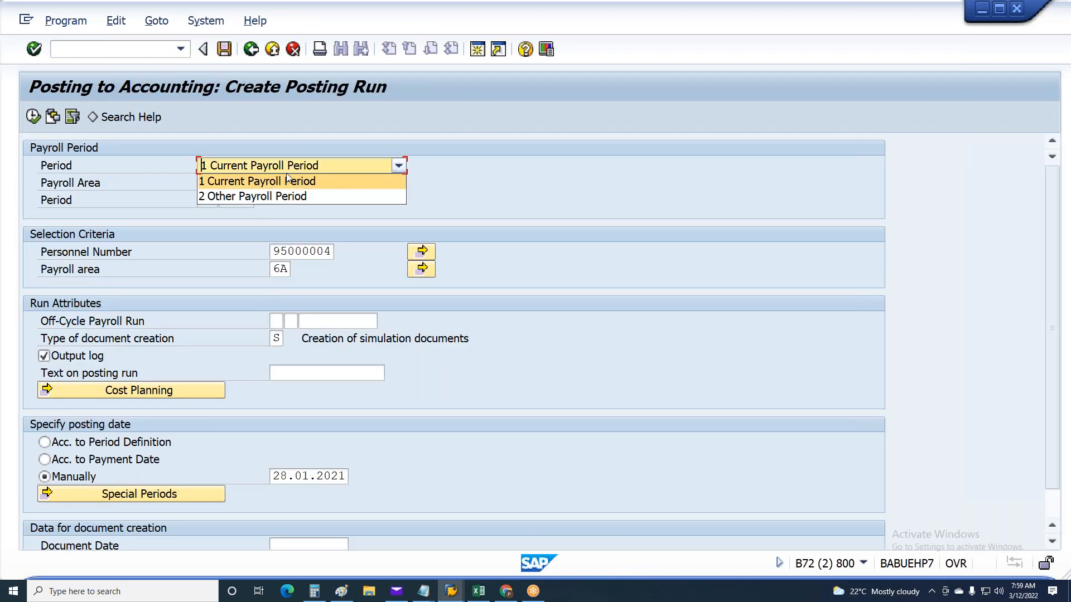
click(271, 194)
double_click(207, 199)
text(1)
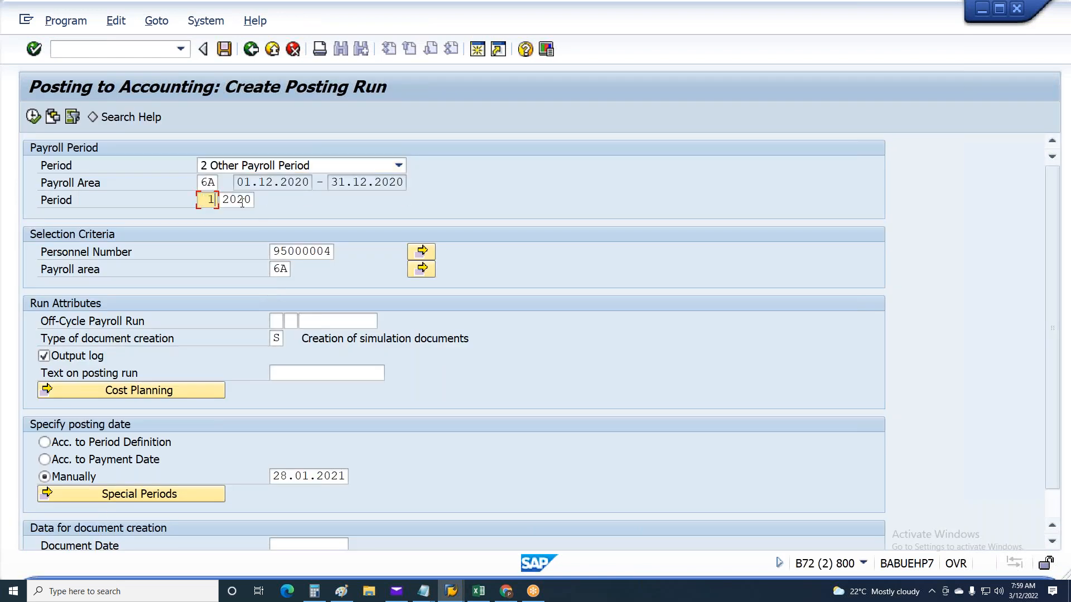
double_click(235, 201)
text(2021)
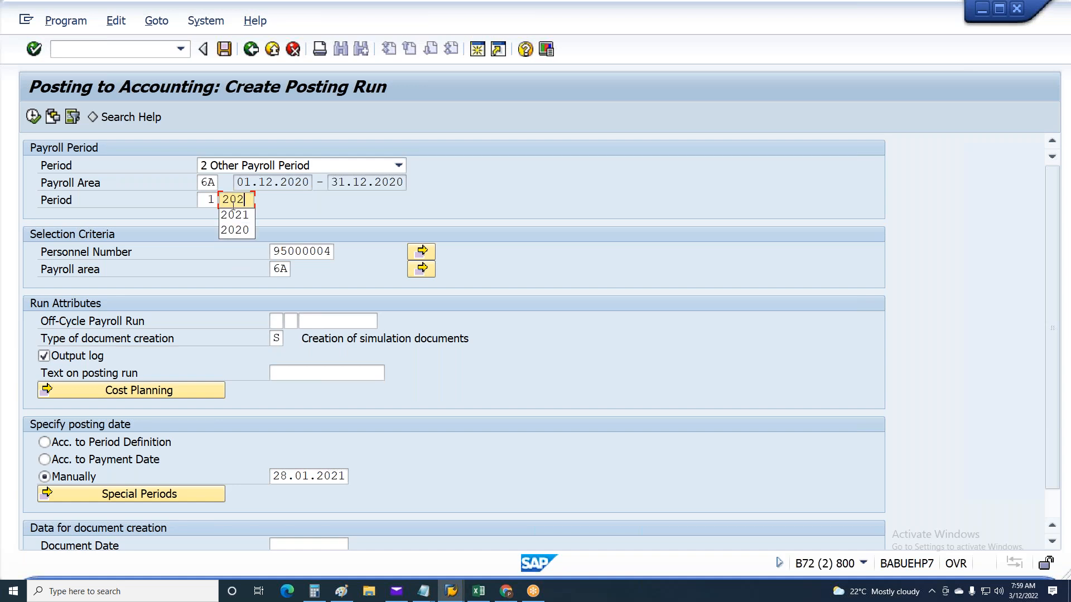
key(Return)
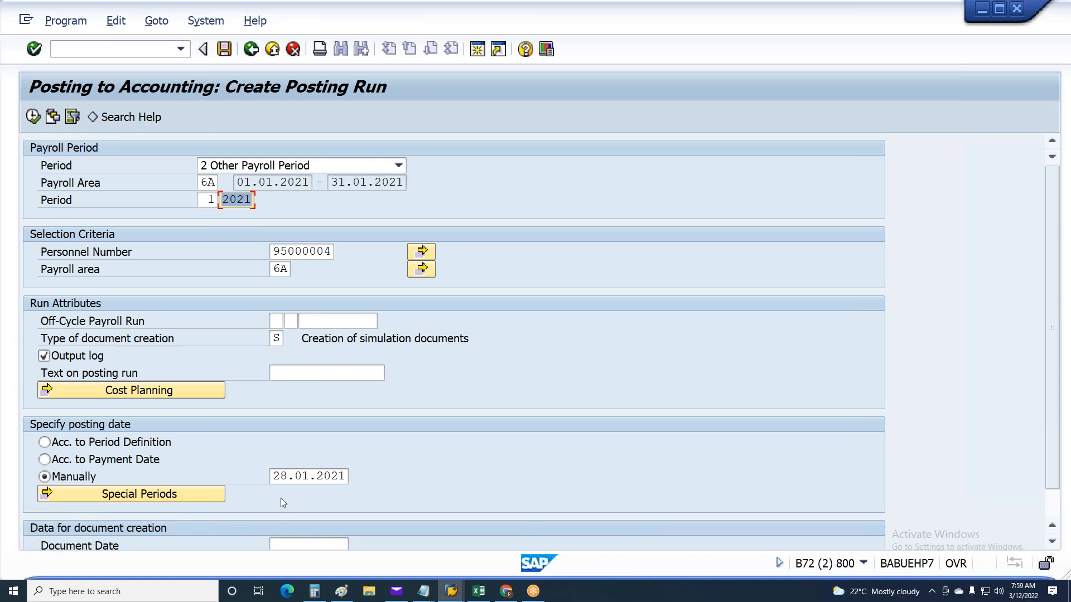
key(F8)
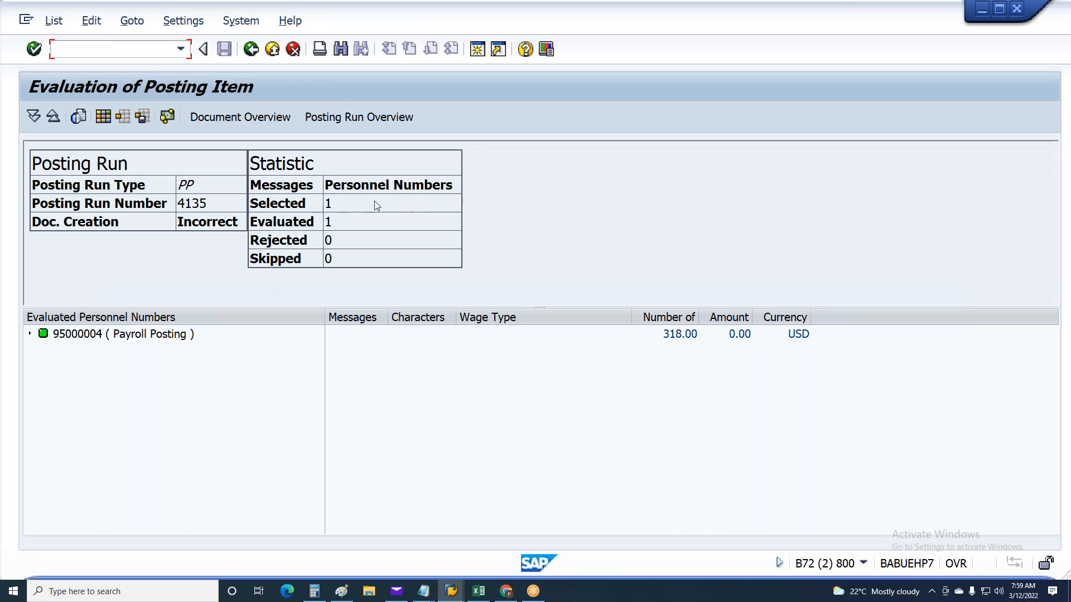
Expand the evaluated personnel number's 6A 01 2021 result and examine its expense and balance sheet accounts
click(43, 334)
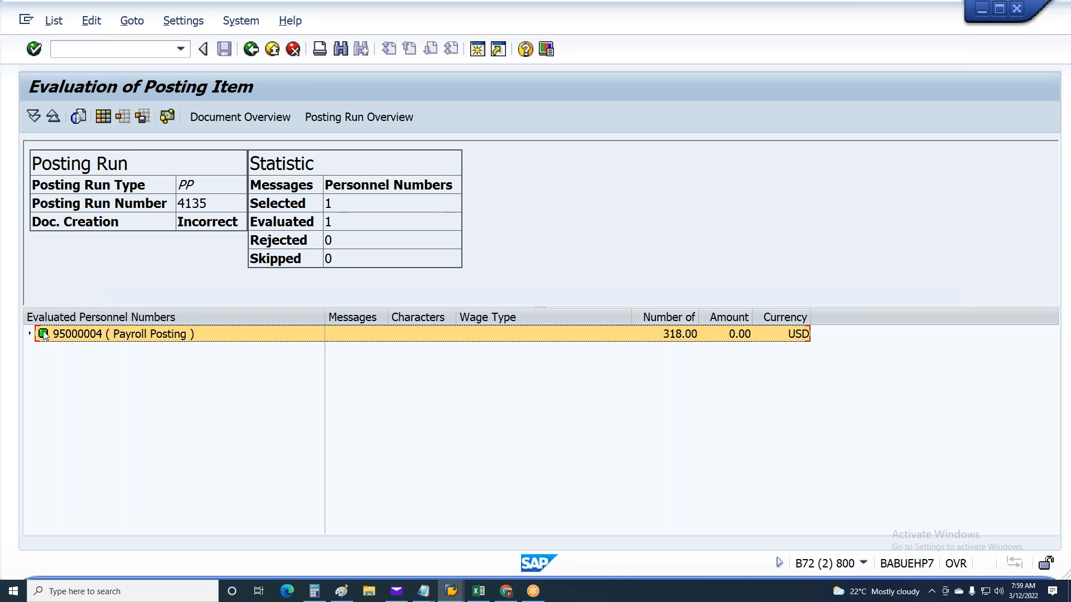
click(742, 334)
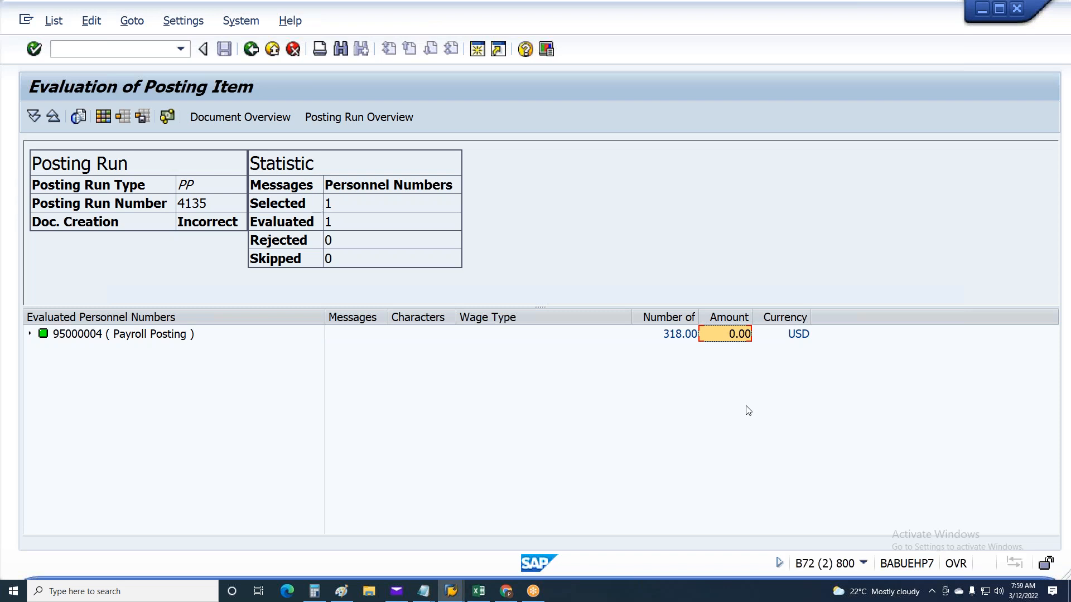
click(30, 334)
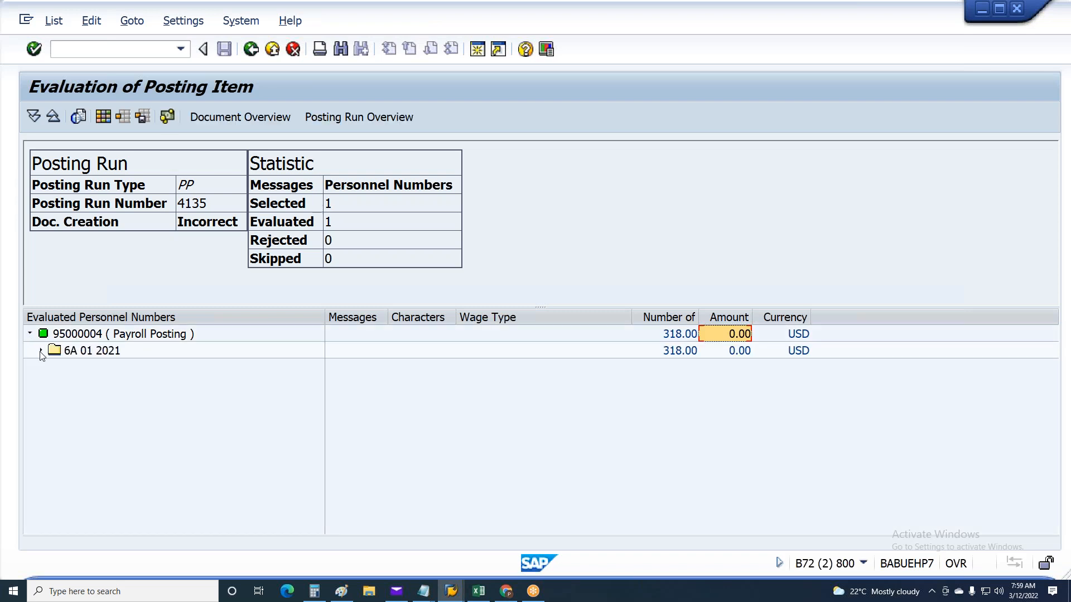
click(41, 350)
click(52, 367)
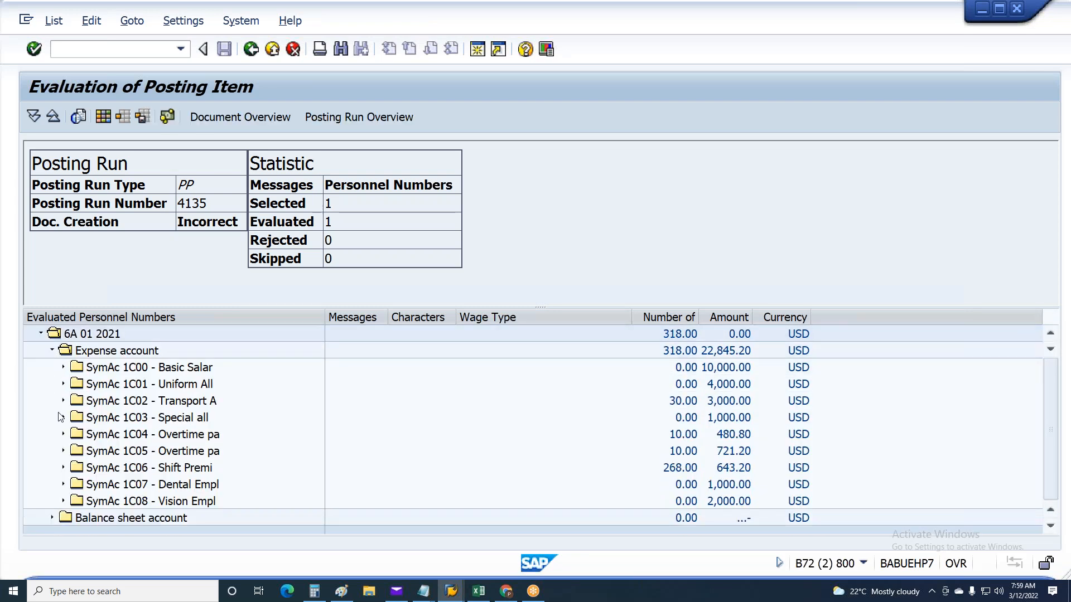
click(51, 518)
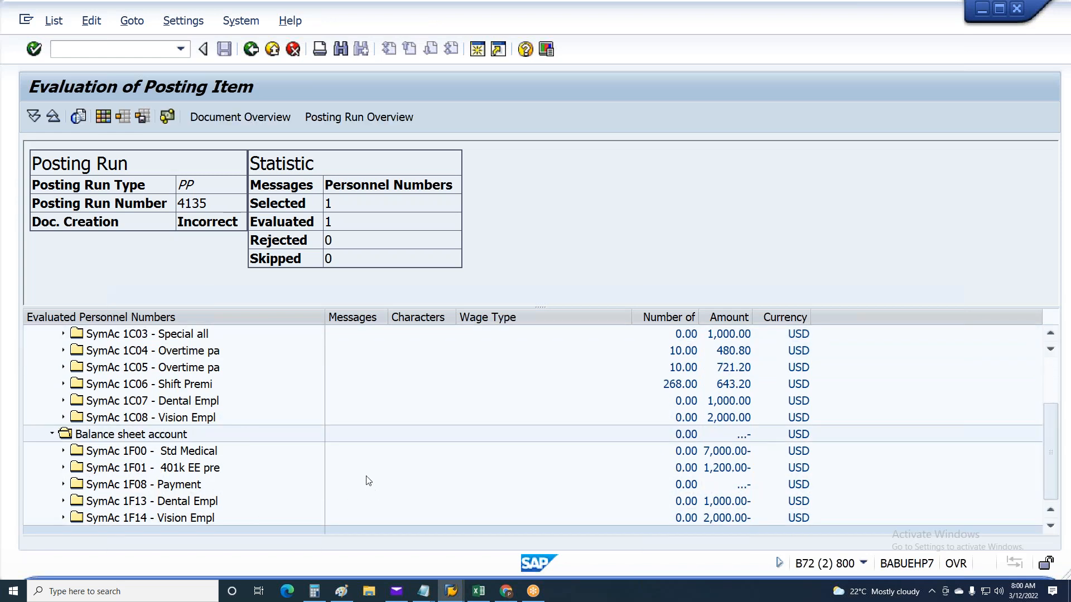
scroll(330, 435, up, 2)
scroll(324, 433, down, 3)
scroll(308, 408, up, 3)
Expand SymAc 1C00 - Basic Salary through its cost center down to the posted wage type
click(157, 385)
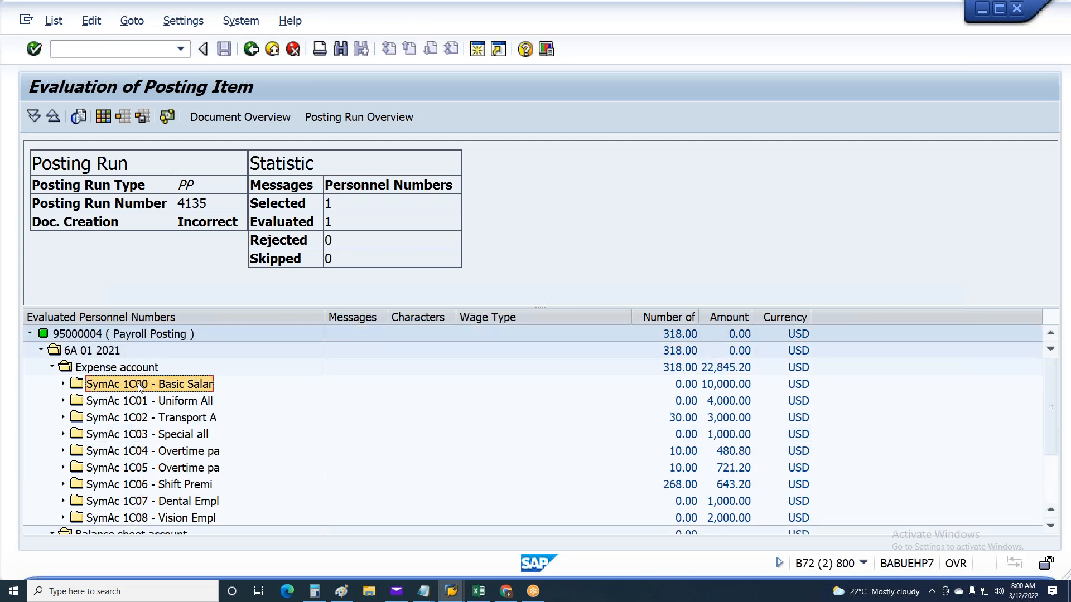
click(63, 384)
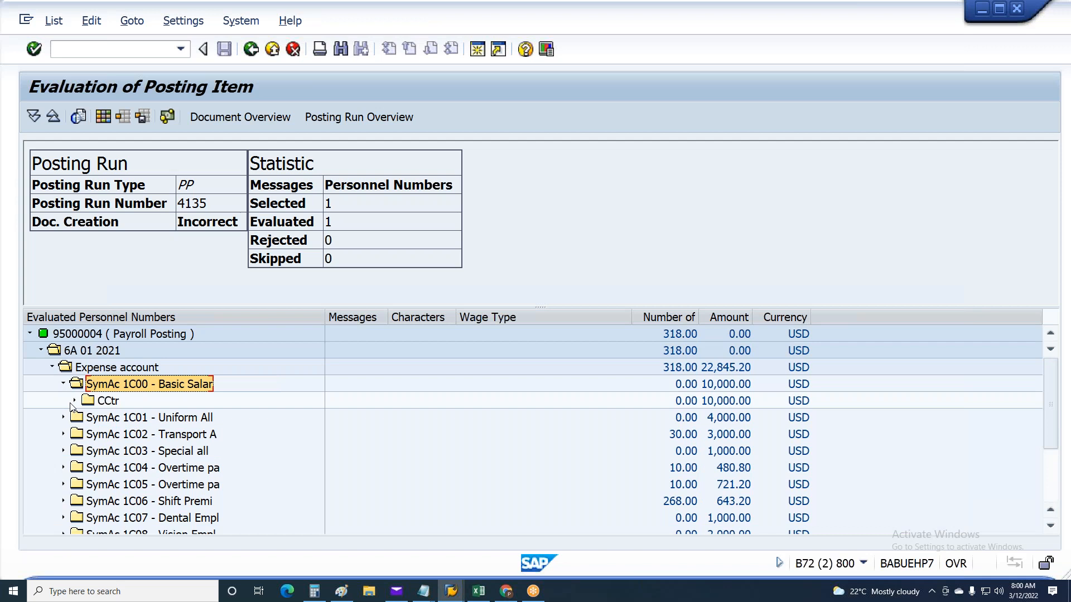
click(74, 400)
click(134, 418)
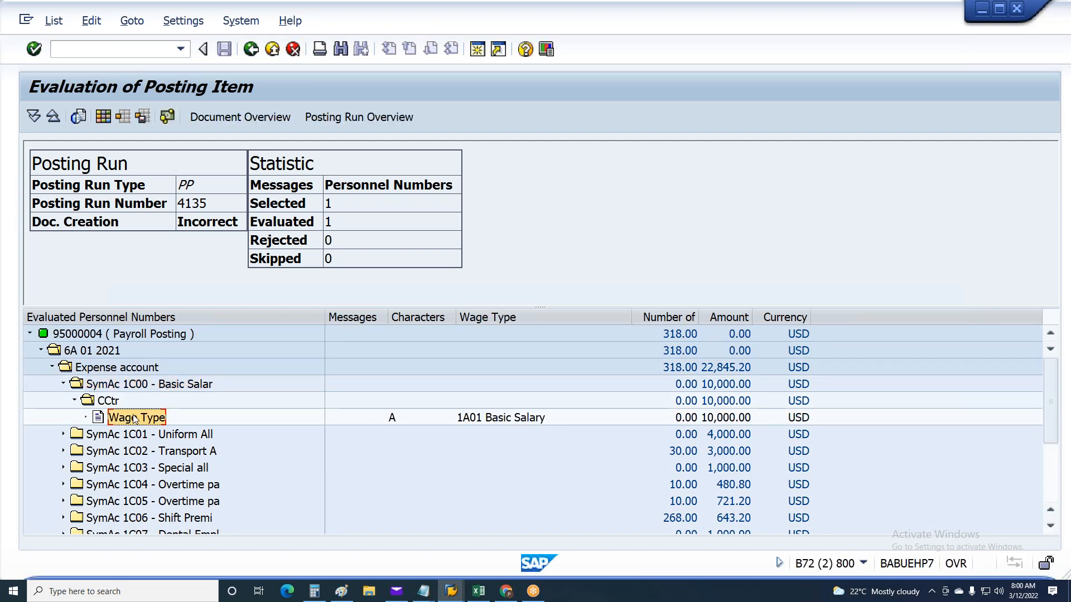
Expand SymAc 1F00 - Std Medical under Balance sheet account and compare it with the SymAc 1C00 expense entry
scroll(131, 404, down, 5)
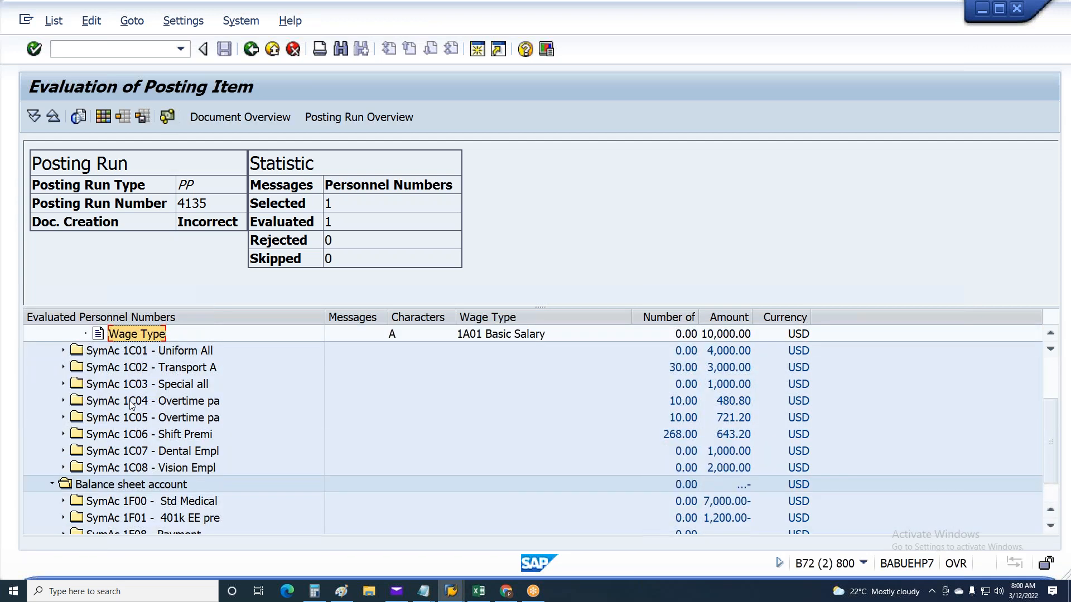
scroll(130, 400, up, 5)
scroll(139, 407, down, 8)
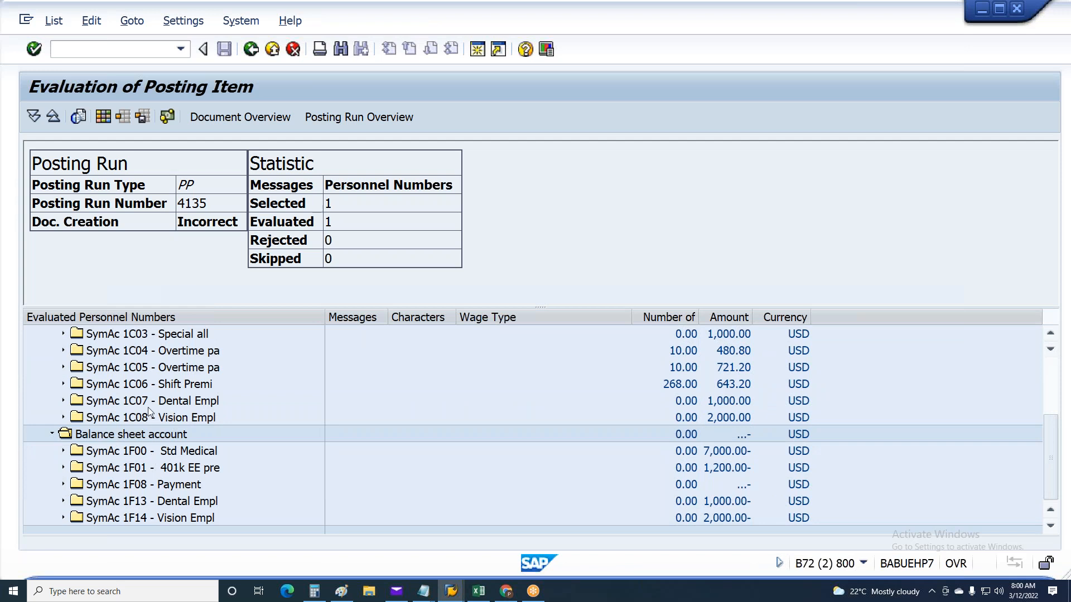
click(63, 451)
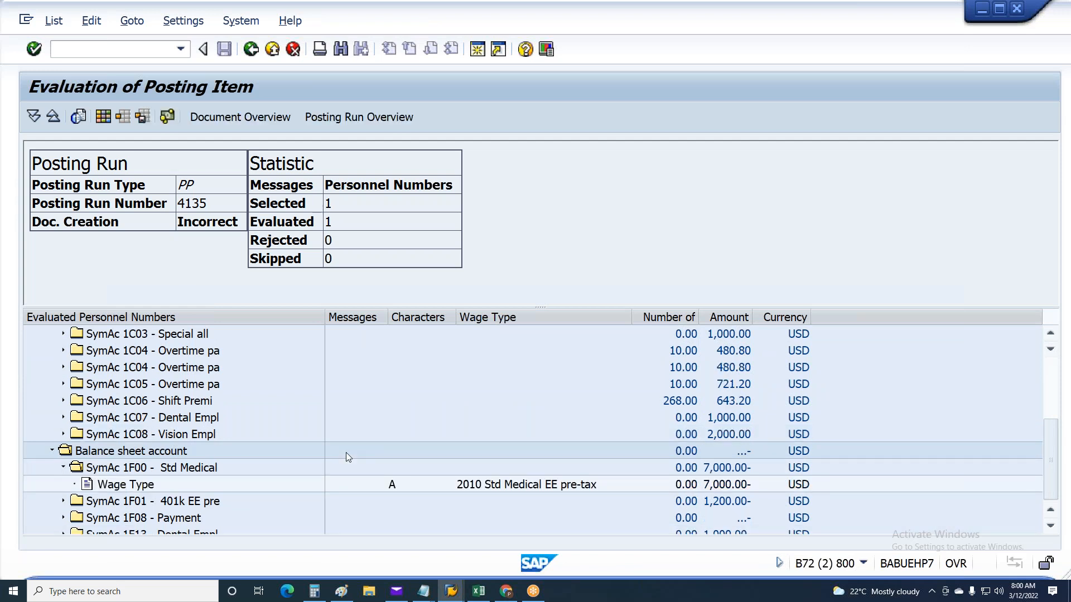
scroll(345, 453, up, 5)
scroll(167, 390, up, 1)
click(127, 352)
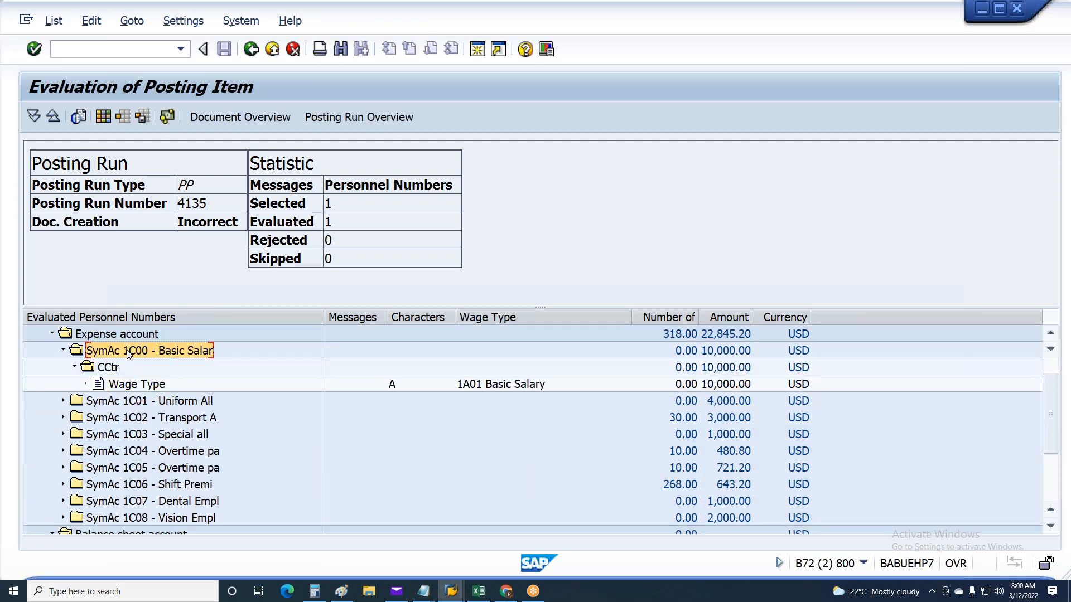
scroll(127, 352, down, 7)
click(129, 434)
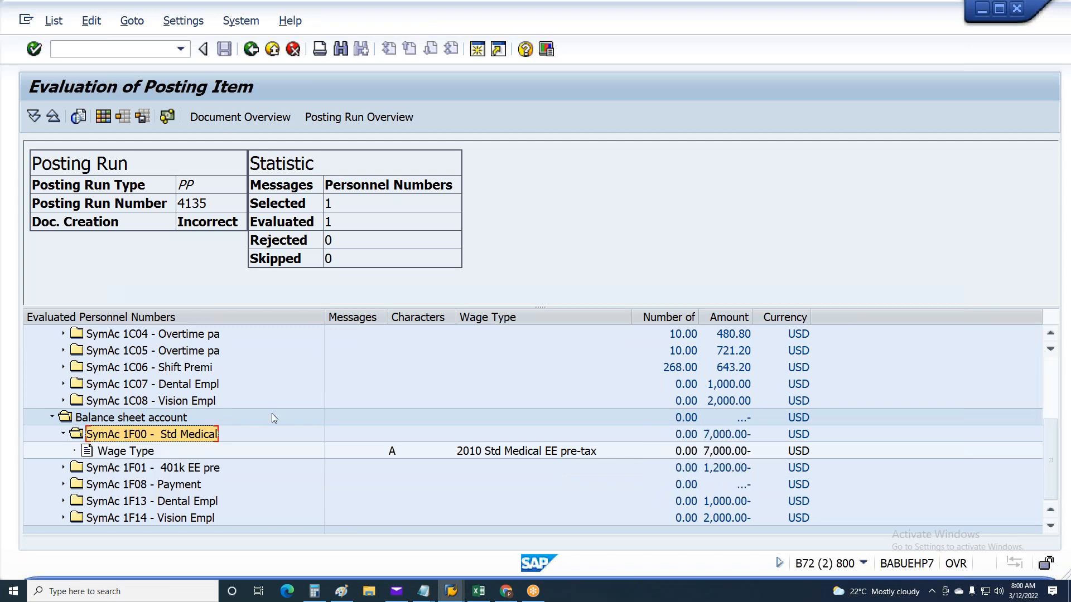
scroll(390, 413, up, 4)
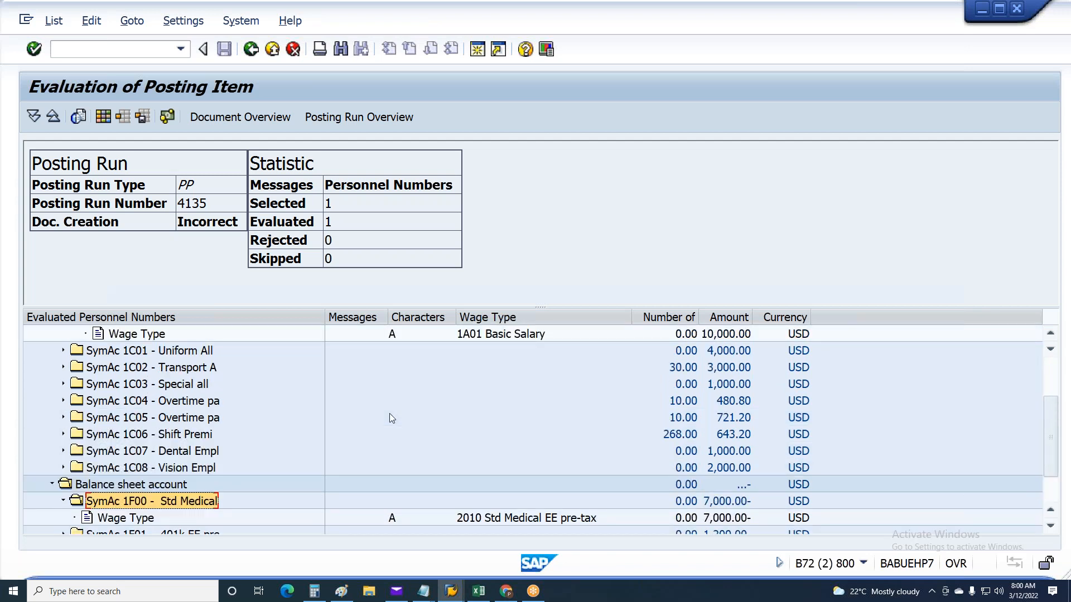
scroll(389, 418, up, 1)
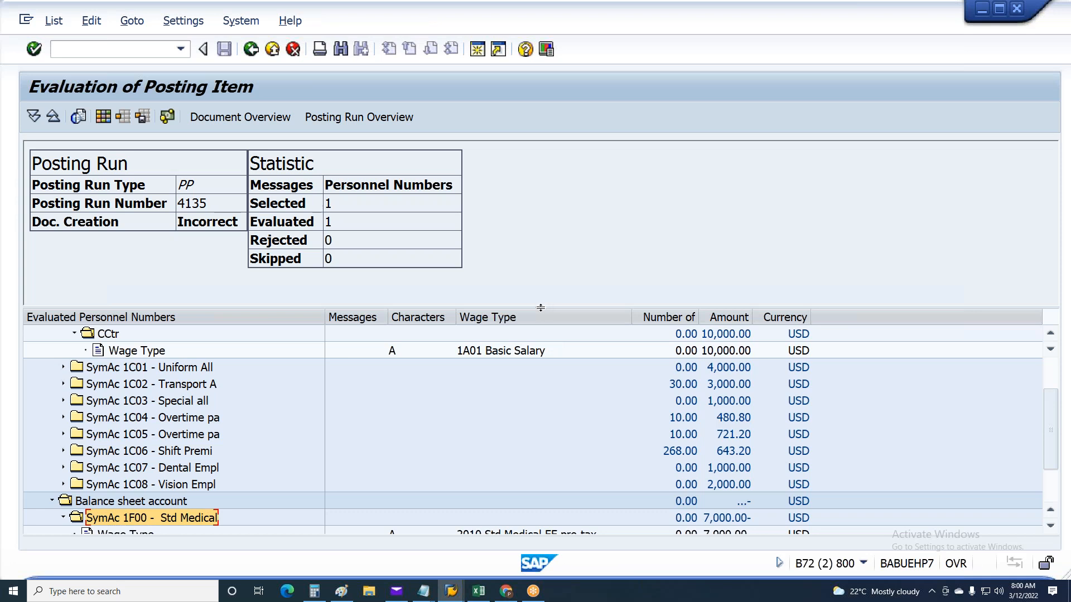
Enlarge the Evaluated Personnel Numbers area to show the expense and balance sheet entries together
drag(540, 309, 542, 264)
scroll(197, 360, up, 1)
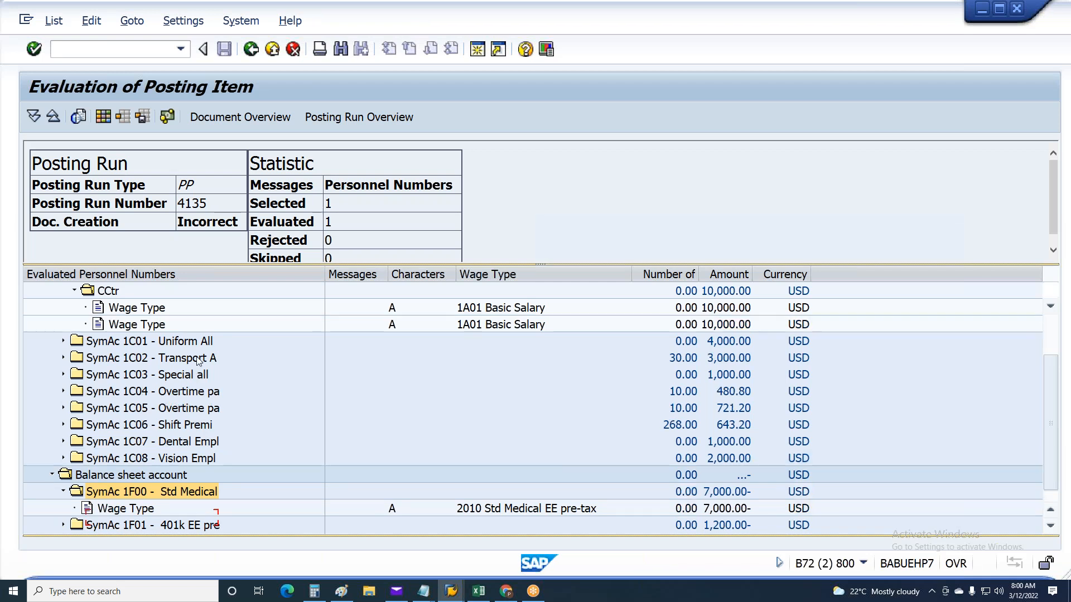
click(1050, 526)
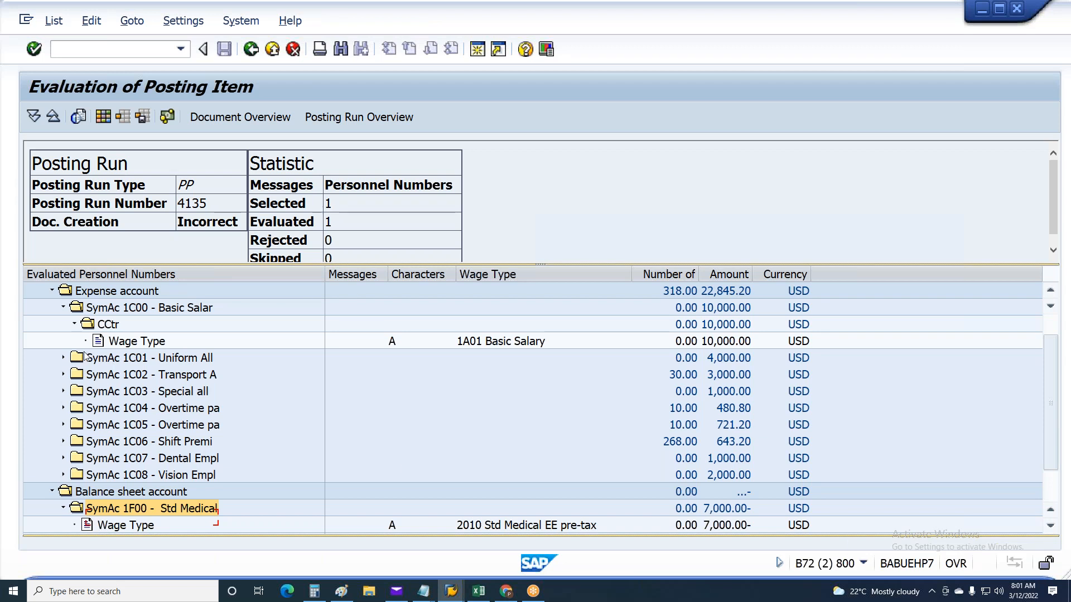
Compare the cost center assignment of the SymAc 1C00 wage type with the wage type posted under SymAc 1F00
click(121, 342)
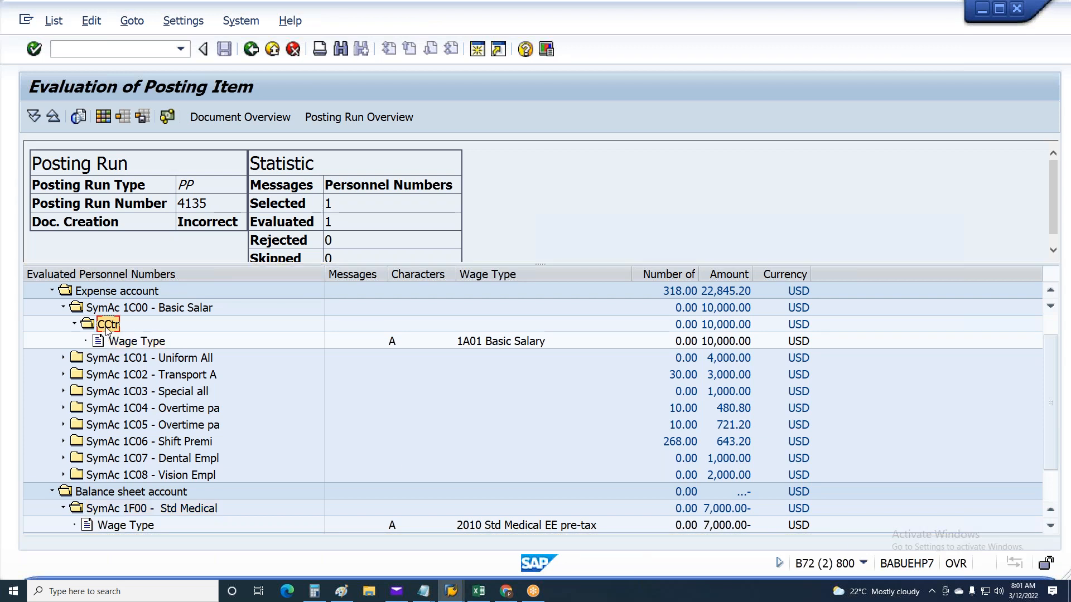
click(134, 510)
click(130, 522)
click(132, 495)
click(132, 510)
click(132, 527)
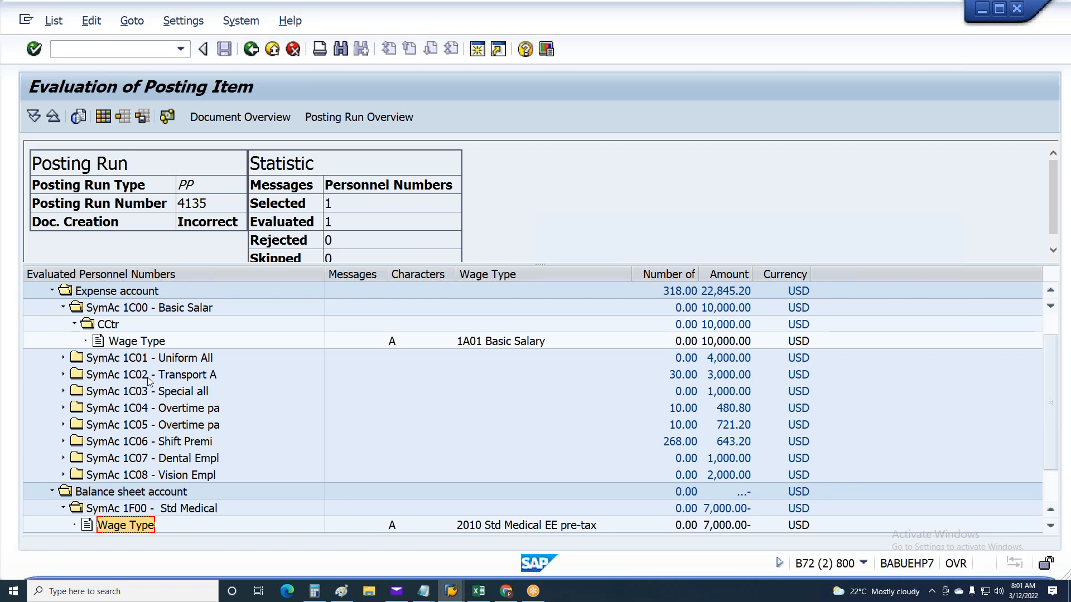
click(110, 325)
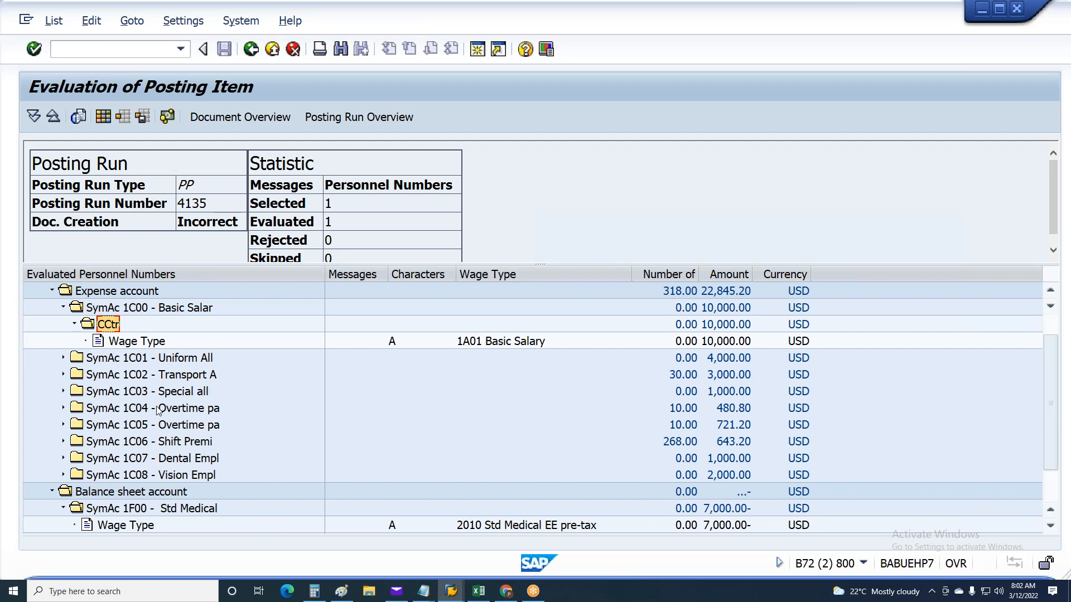
click(137, 340)
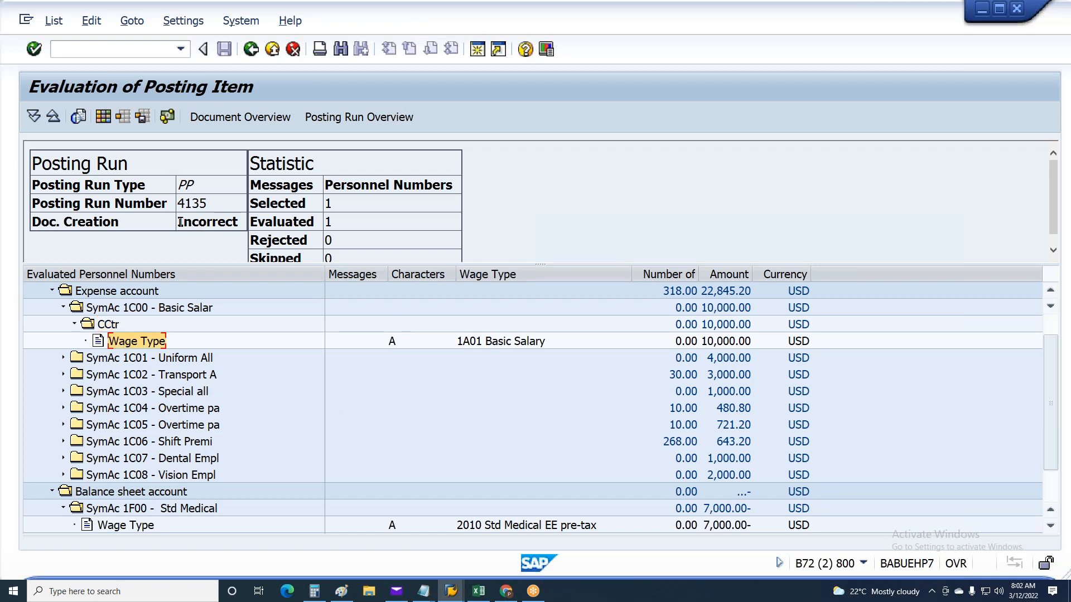
Check the Doc. Creation status of the posting run and collapse the CCtr folder under SymAc 1C00
drag(242, 222, 179, 222)
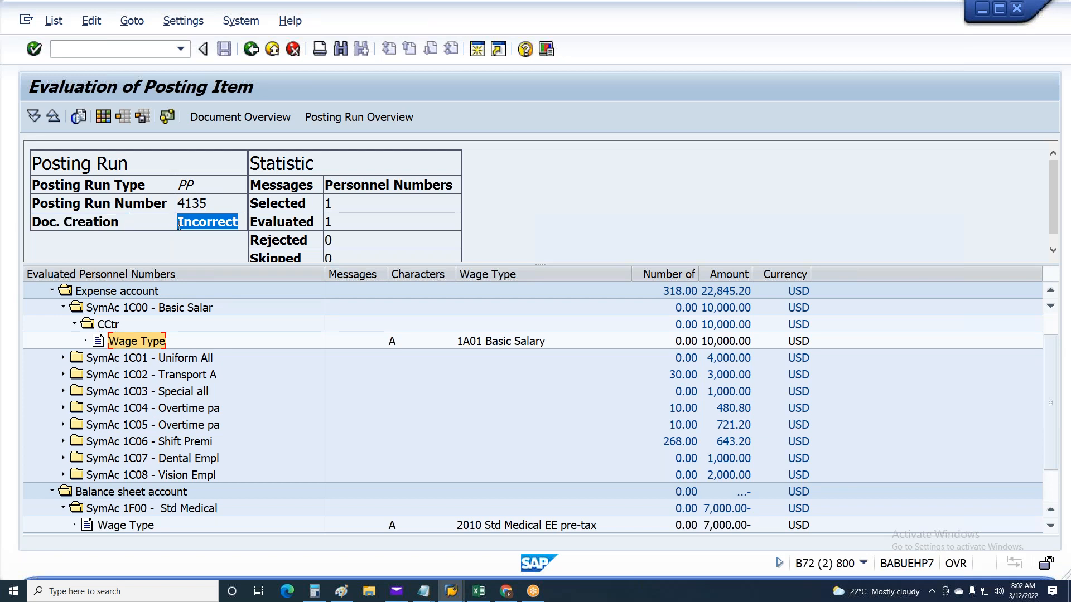
click(74, 324)
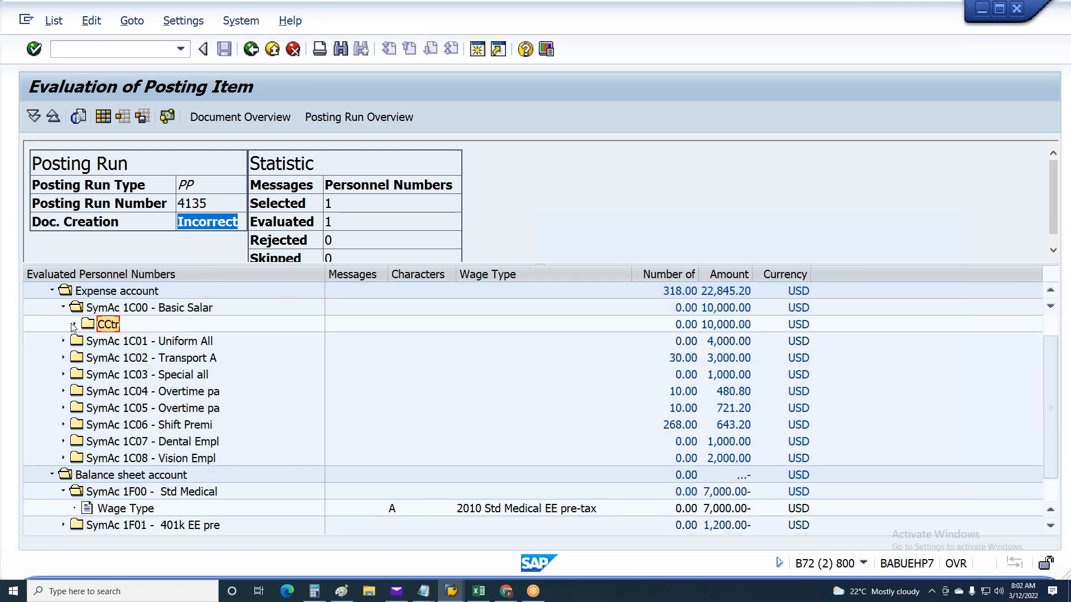
Collapse SymAc 1C00 and expand SymAc 1C04 - Overtime down to its cost center wage type
click(64, 308)
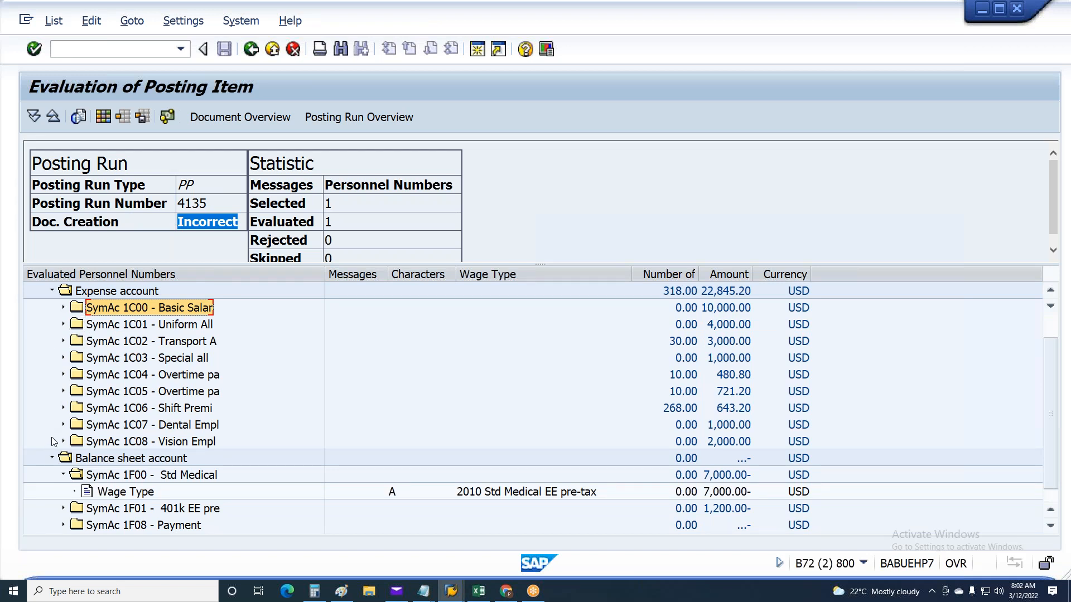
click(65, 375)
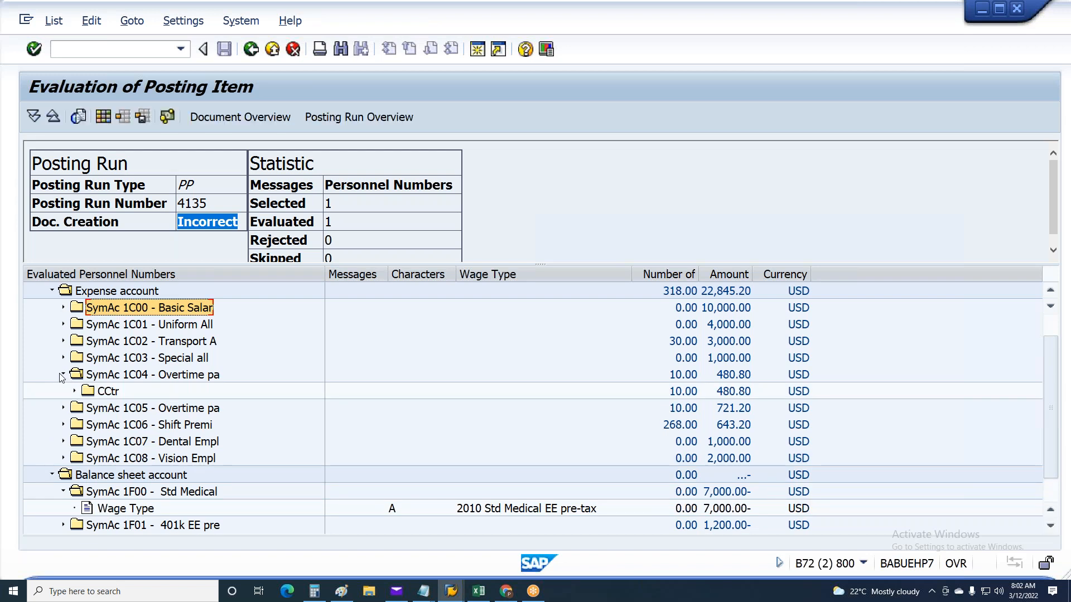
click(73, 391)
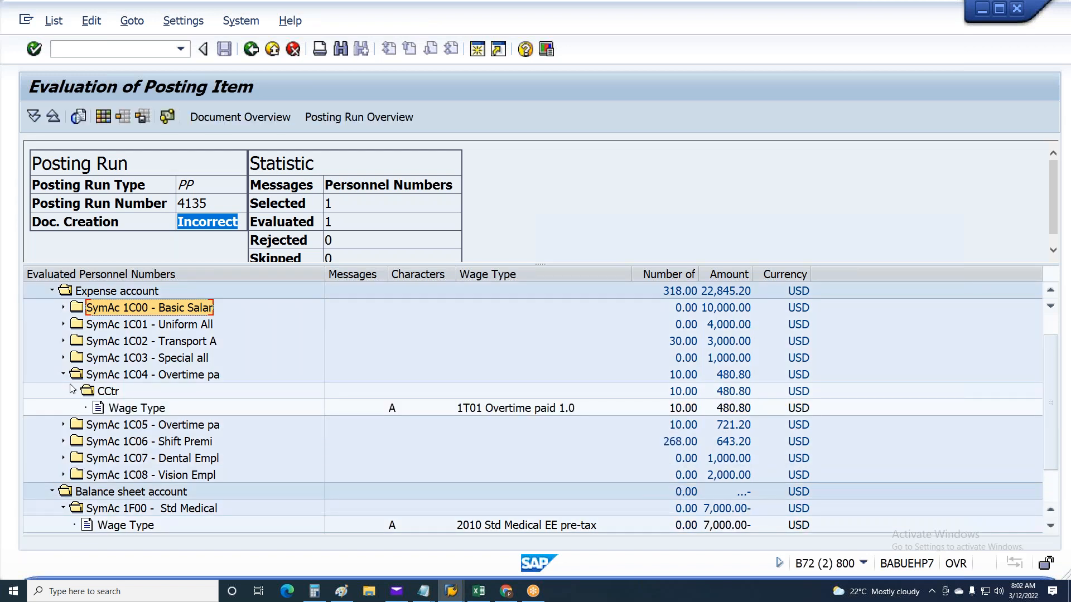
click(469, 410)
In the Payroll Areas session, open view V_T52EL_COMP for maintenance with country grouping 10 and end date 31.12.9999
click(982, 9)
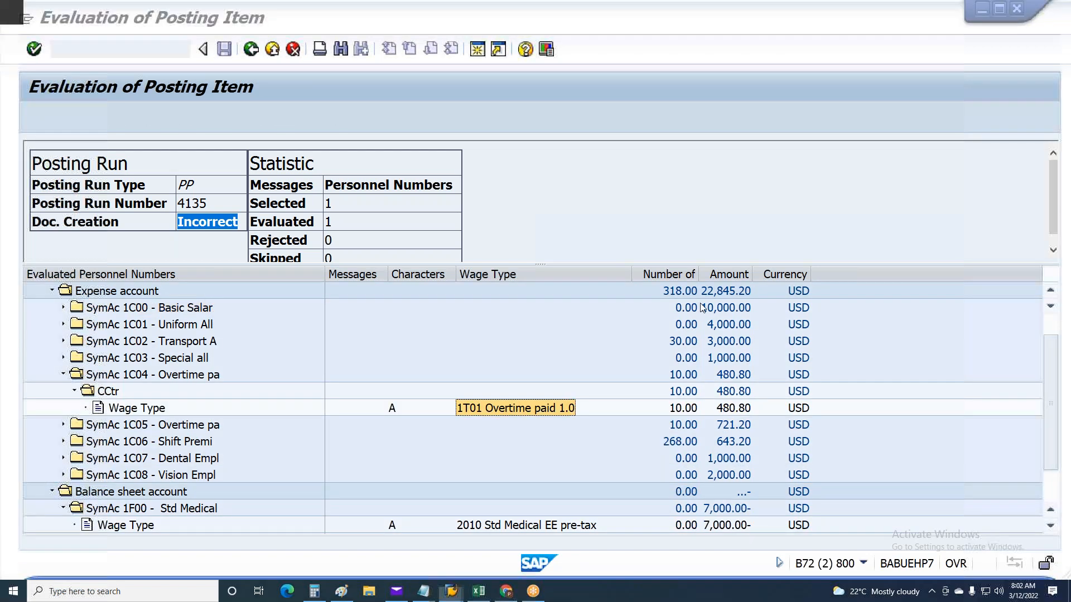
click(452, 592)
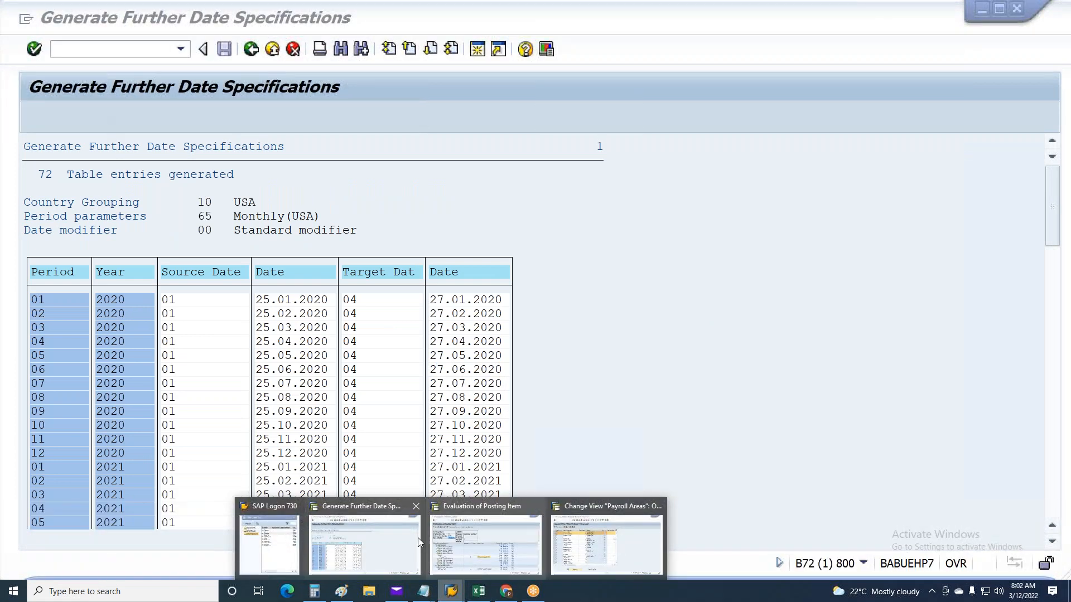
click(576, 547)
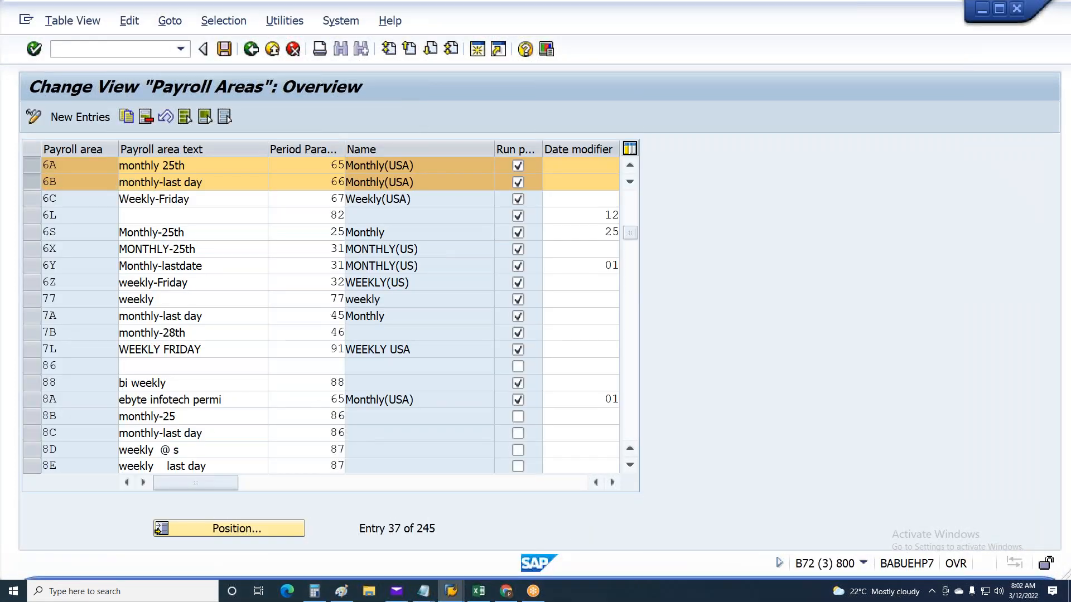
key(F3)
key(BackSpace)
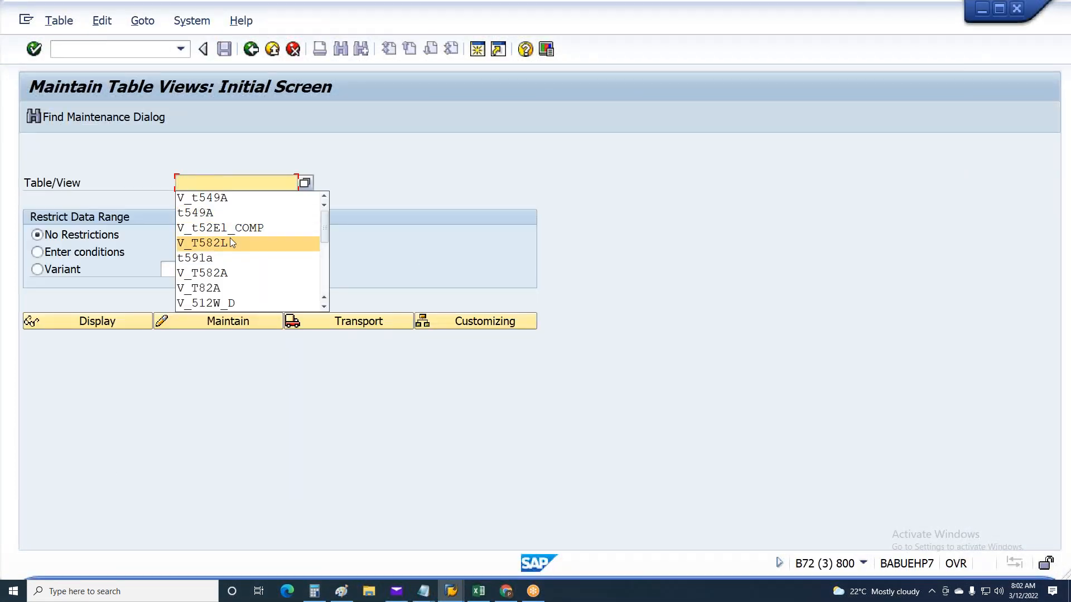
click(229, 229)
click(201, 322)
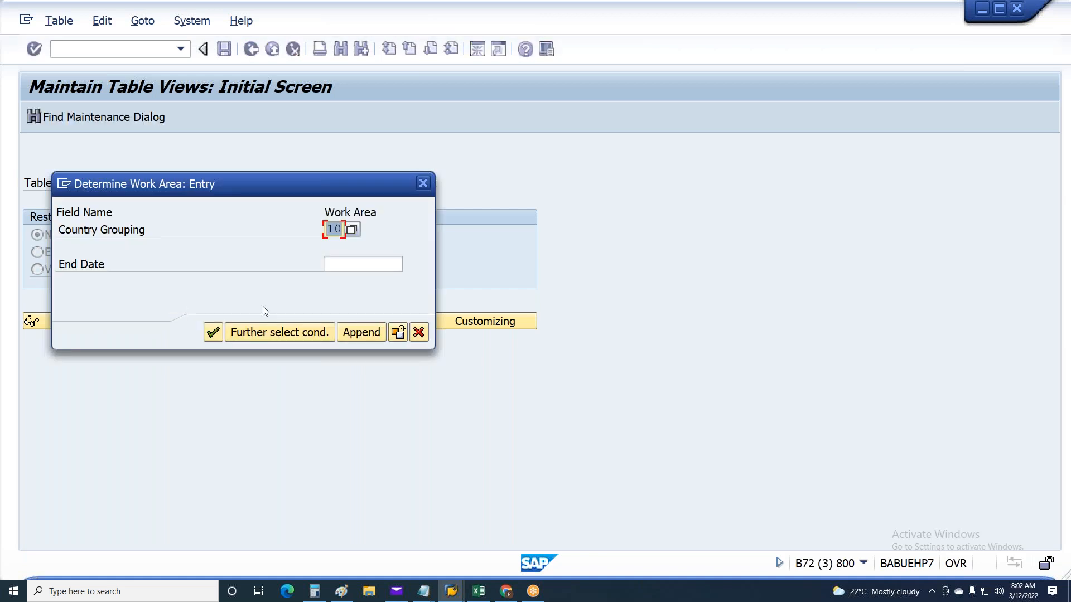
click(349, 264)
click(347, 280)
click(213, 333)
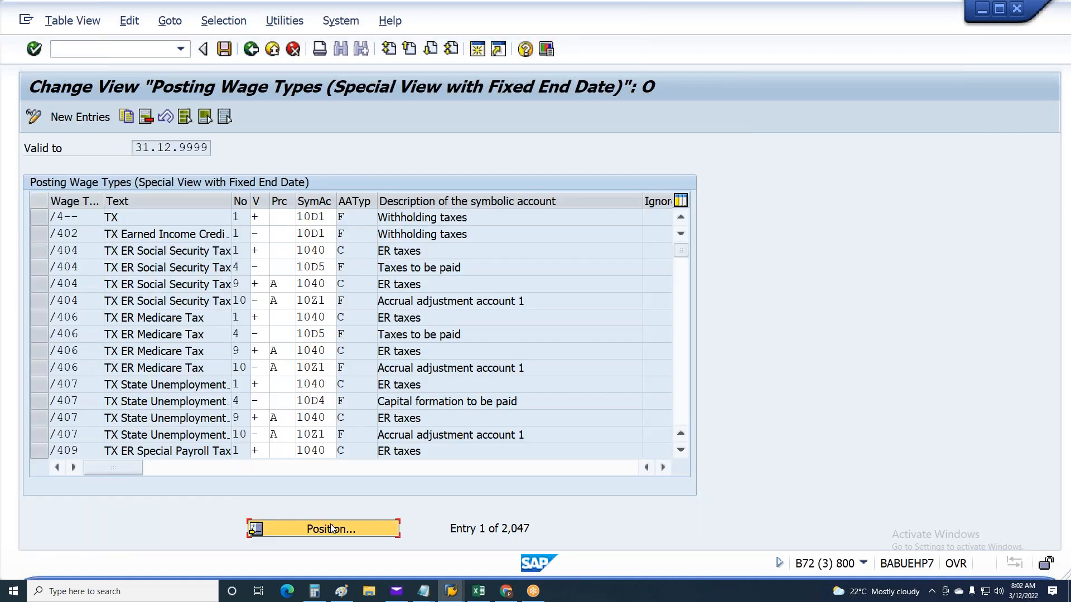
Find wage type 1T01 in the posting wage types, change its sign to minus and save
click(324, 528)
text(1)
key(Tab)
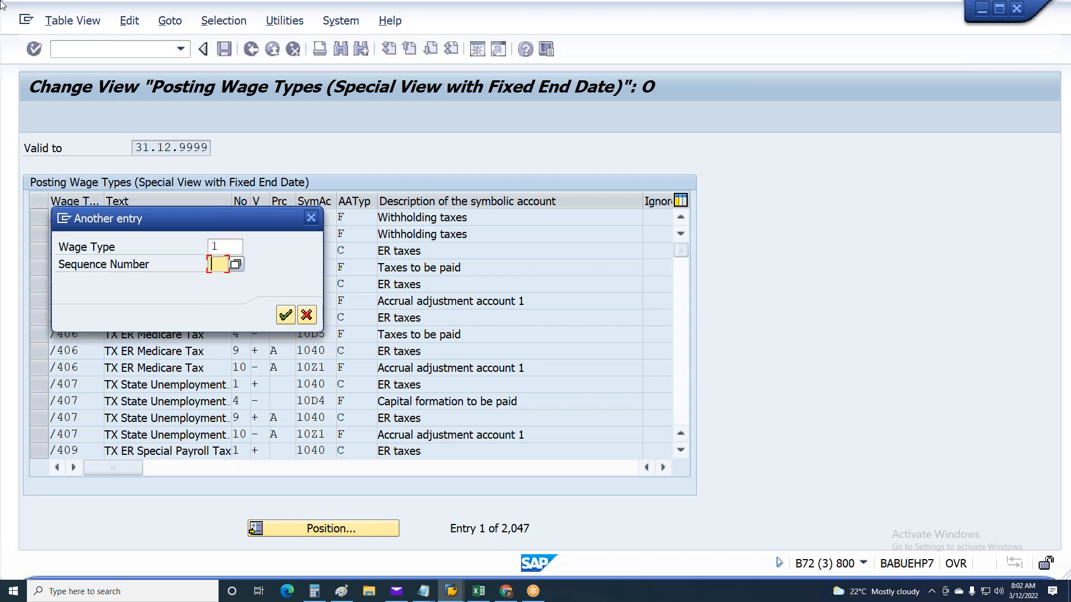
key(shift+Tab)
text(1t01)
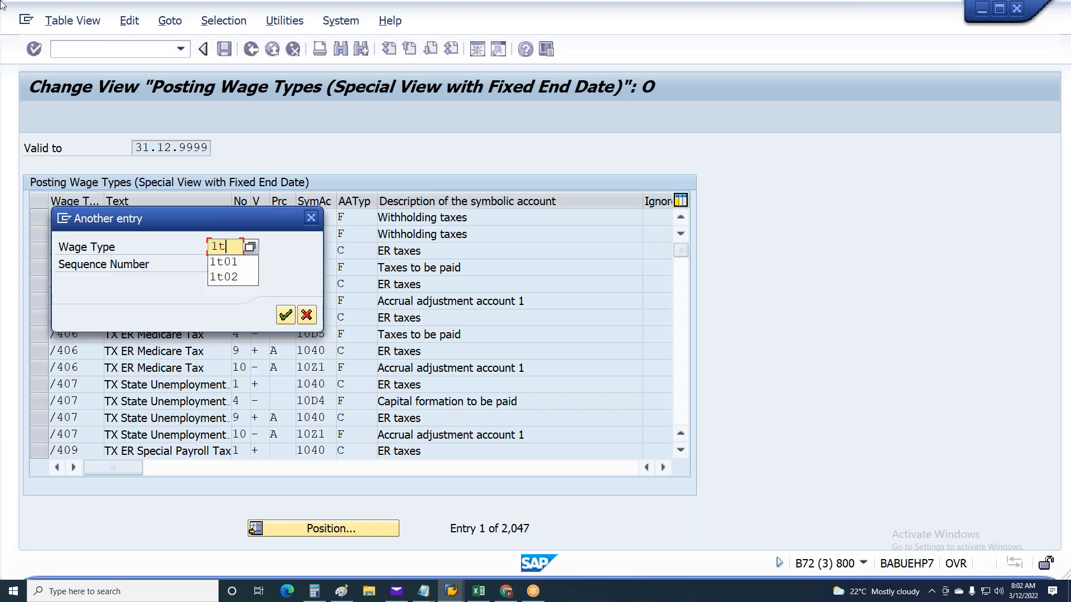
key(Return)
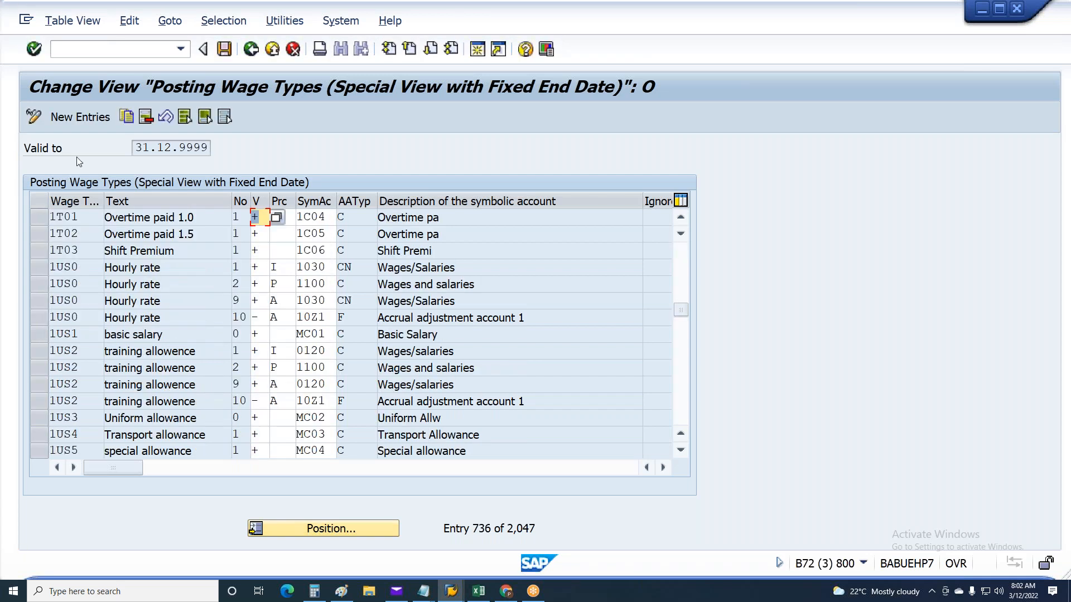
text(-)
key(Return)
key(ctrl+s)
key(Return)
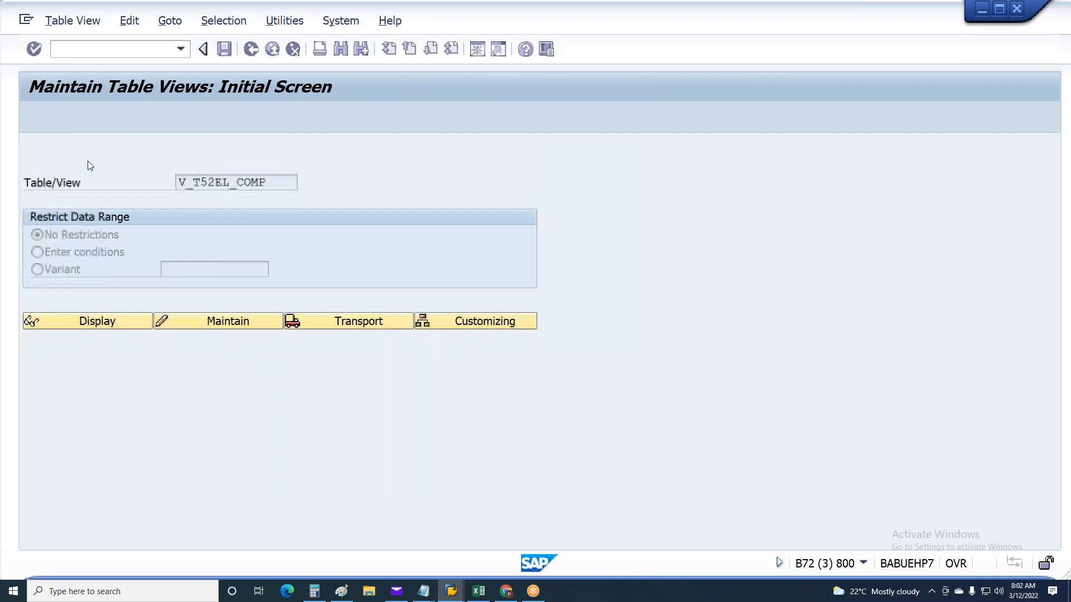
Rerun the simulation posting run for payroll area 6A, period 1 2021, and check the amount for the personnel number
key(alt+Tab)
key(F3)
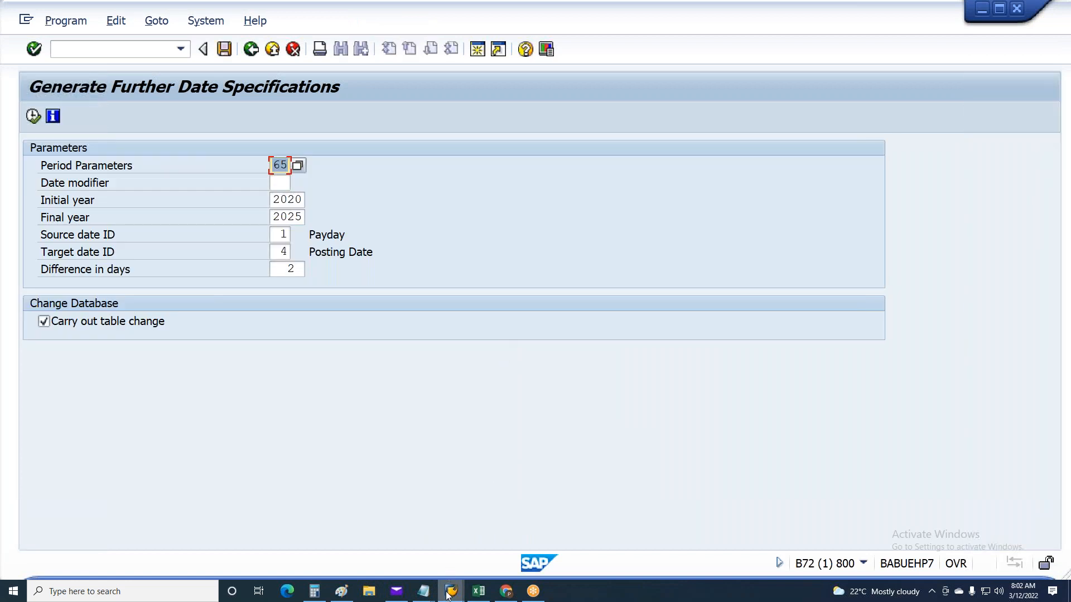
mouse_move(448, 592)
click(473, 551)
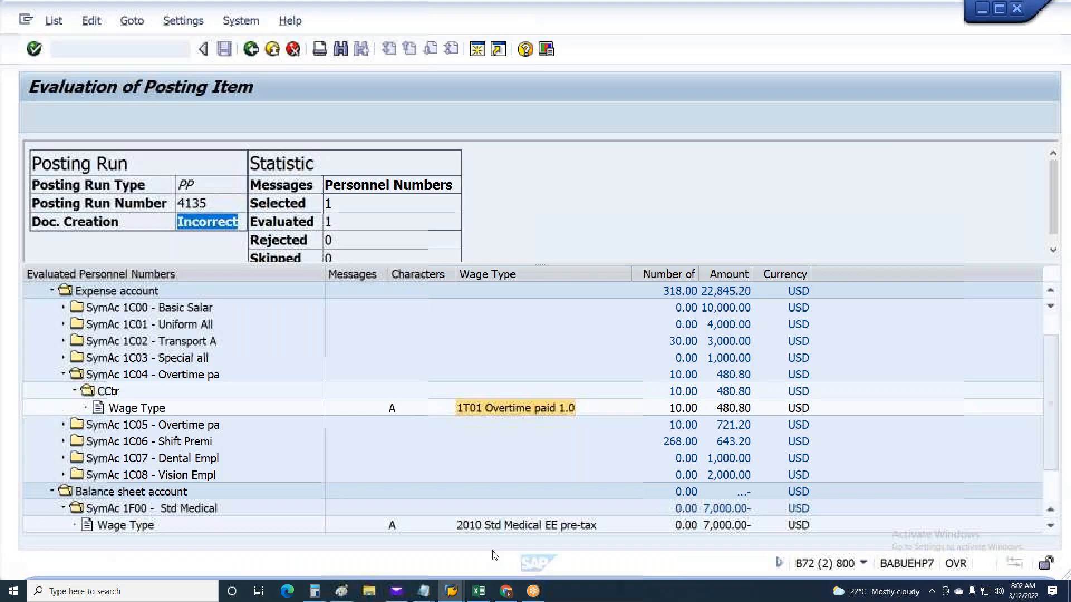
key(F3)
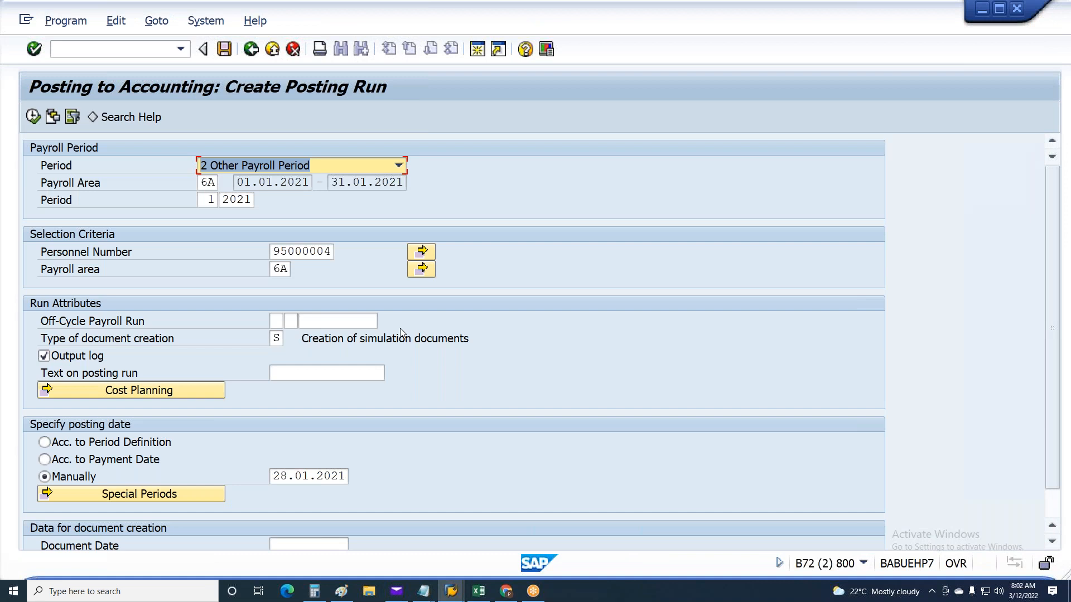
key(F8)
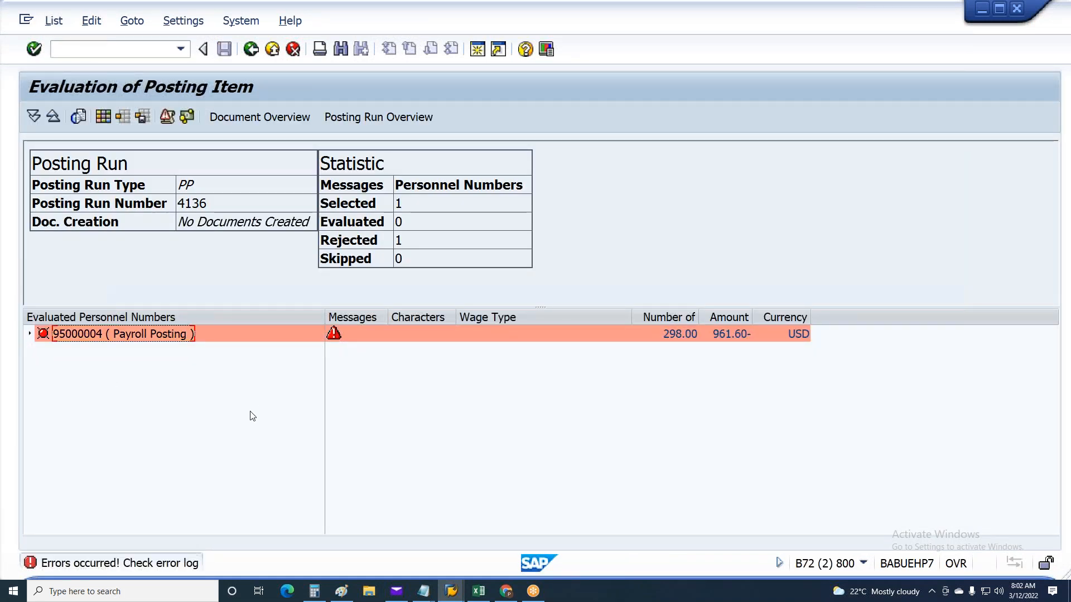
click(724, 339)
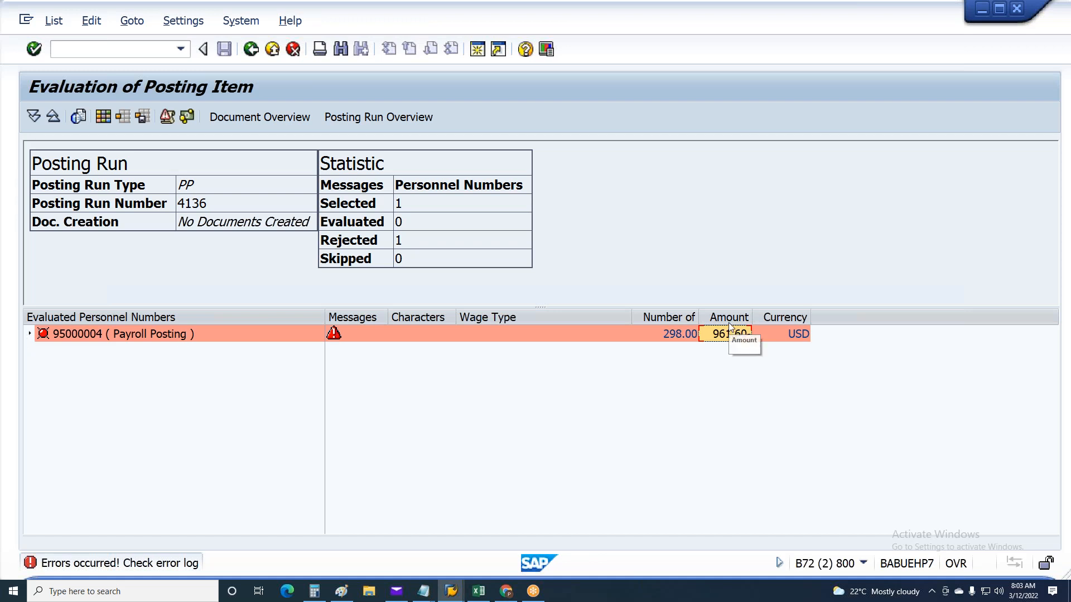
click(463, 583)
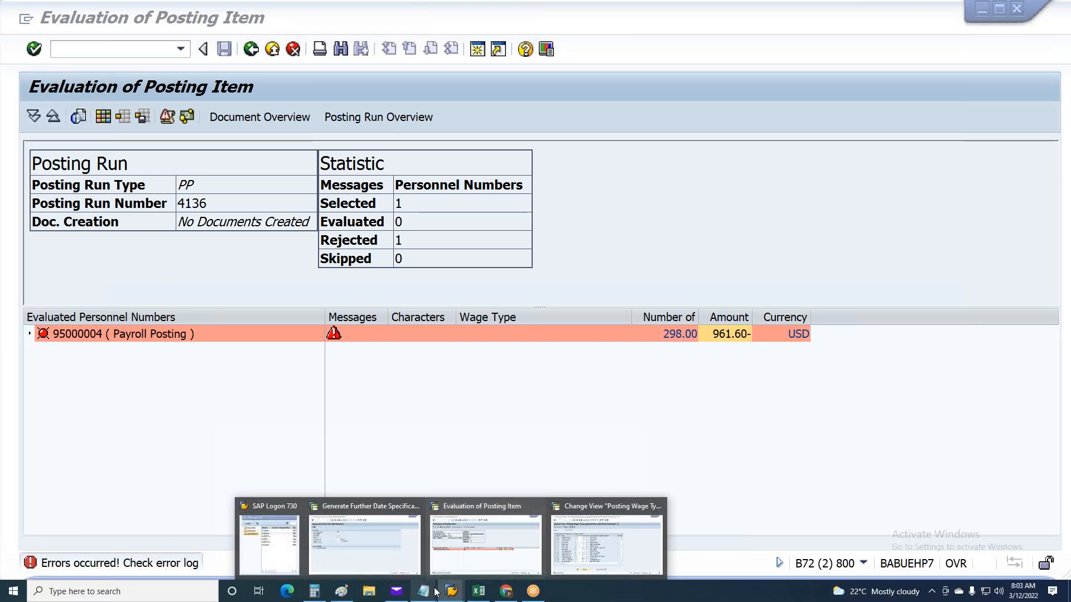
click(470, 568)
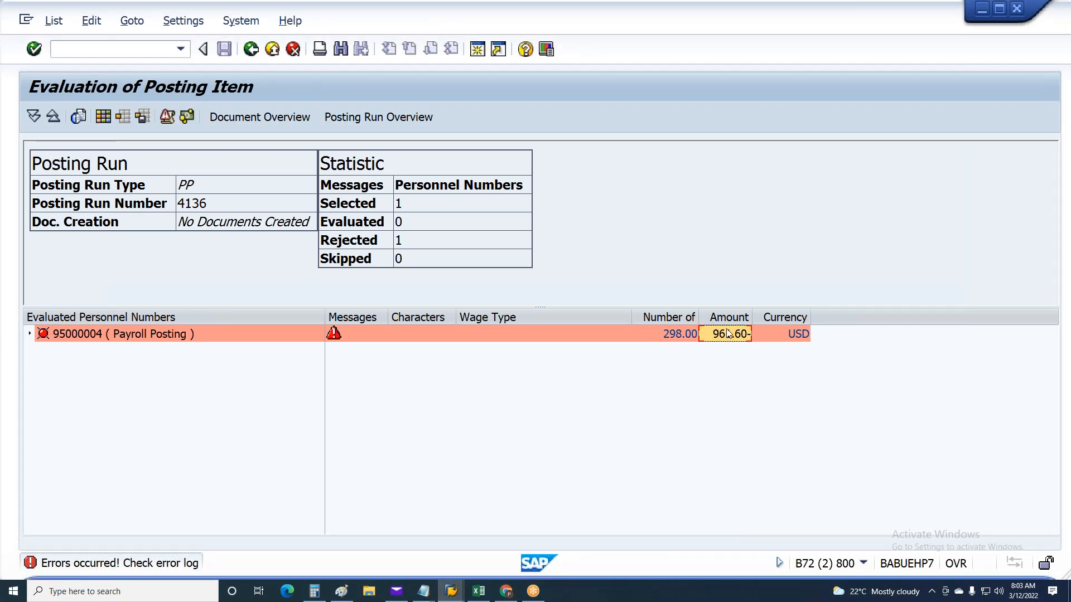
Open a new session and start PC00_M10_CEDT - Remuneration statement from the country 10 payroll menu
click(478, 50)
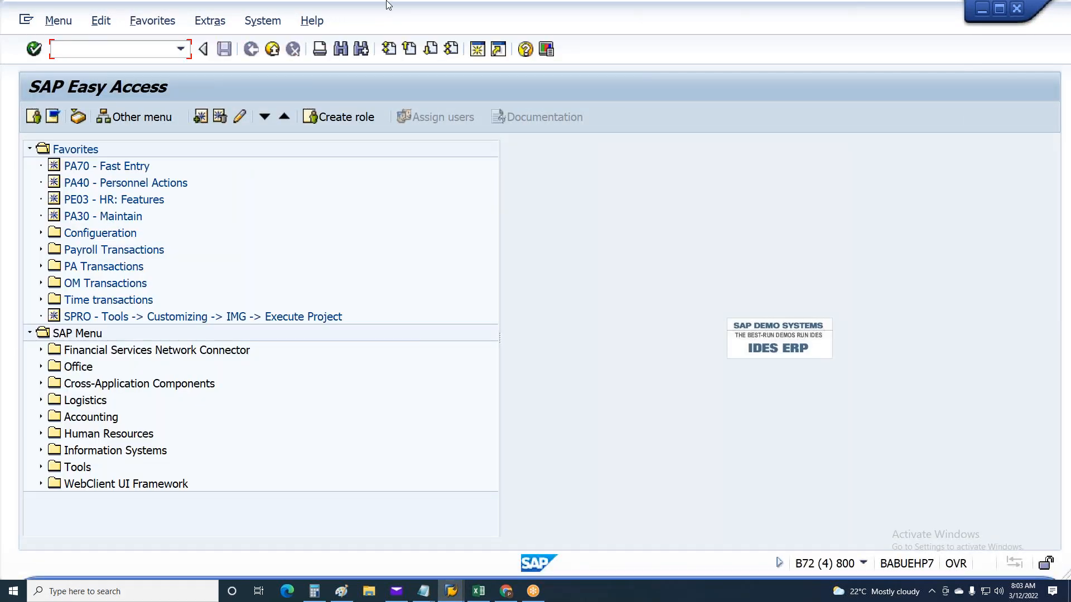
text(1)
text(10)
key(Return)
click(41, 350)
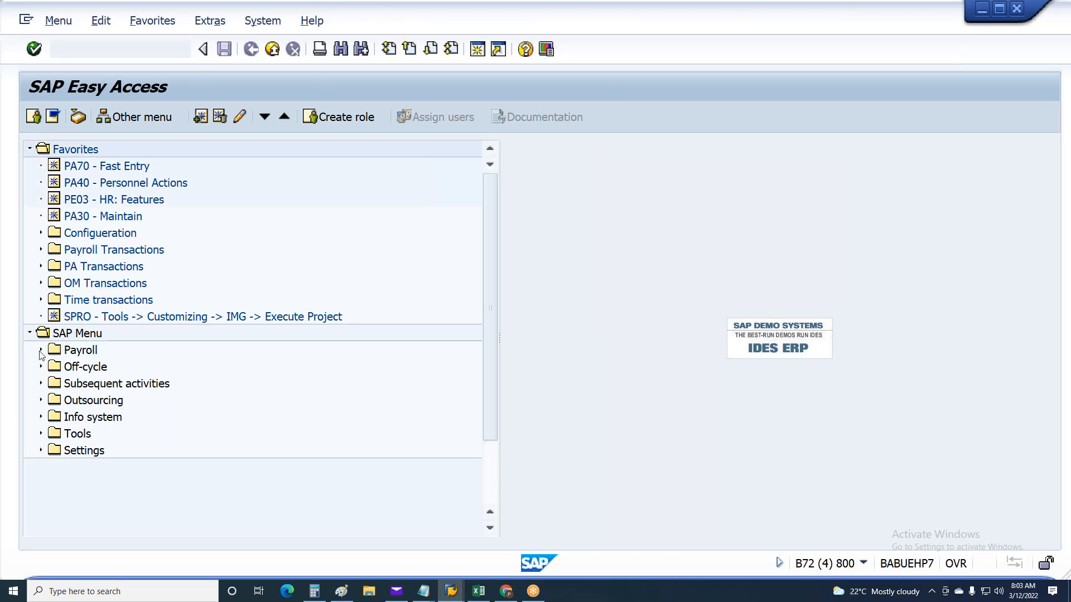
scroll(169, 474, down, 2)
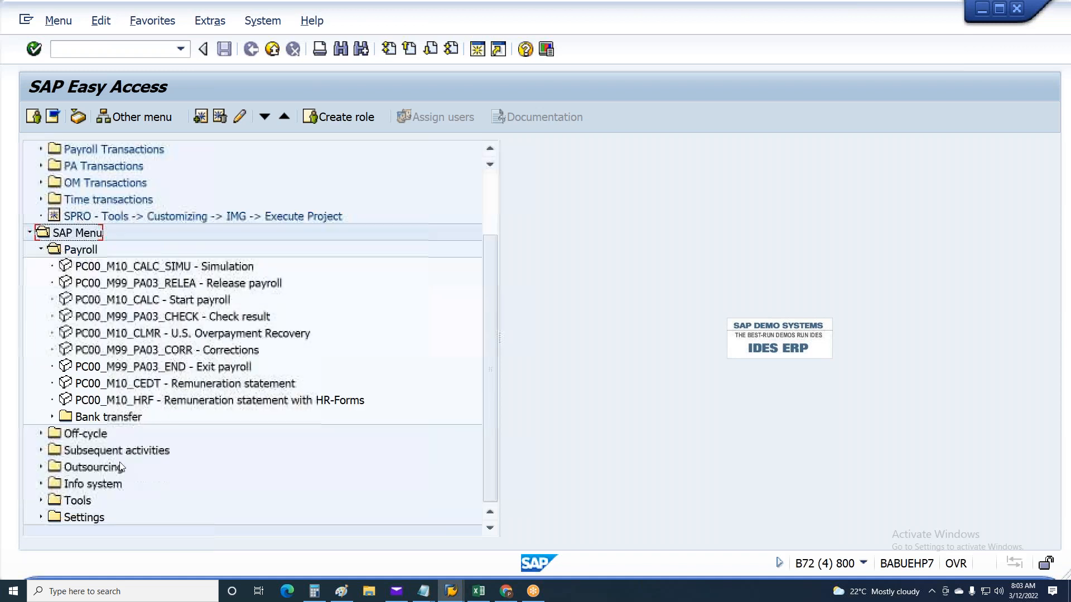
click(41, 451)
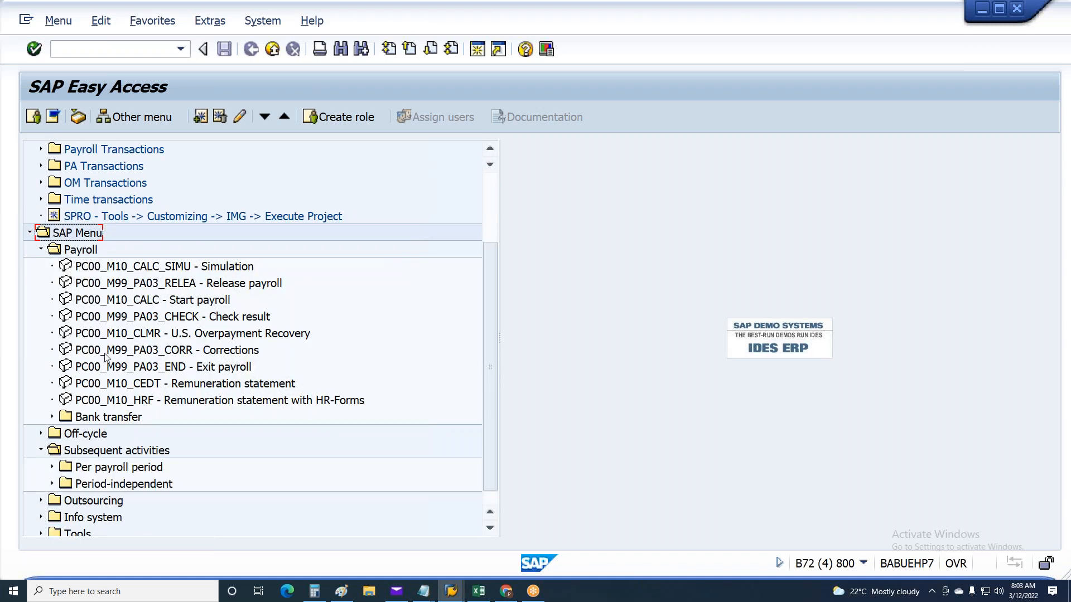
double_click(117, 383)
Set payroll area 6A for the remuneration statement and load the saved variant with form Z300
click(278, 186)
click(281, 202)
click(54, 116)
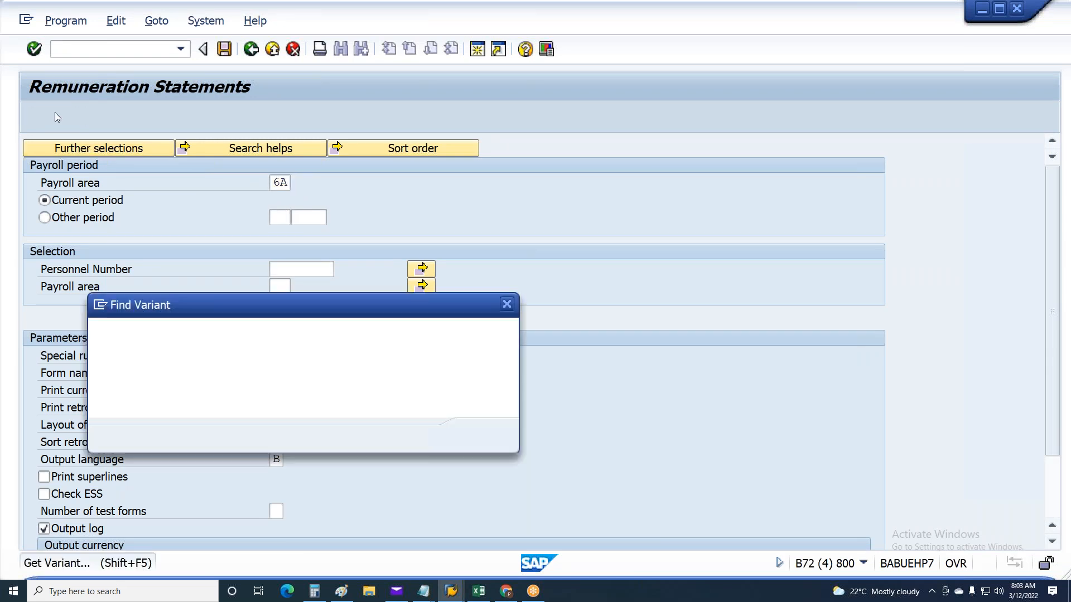
click(479, 435)
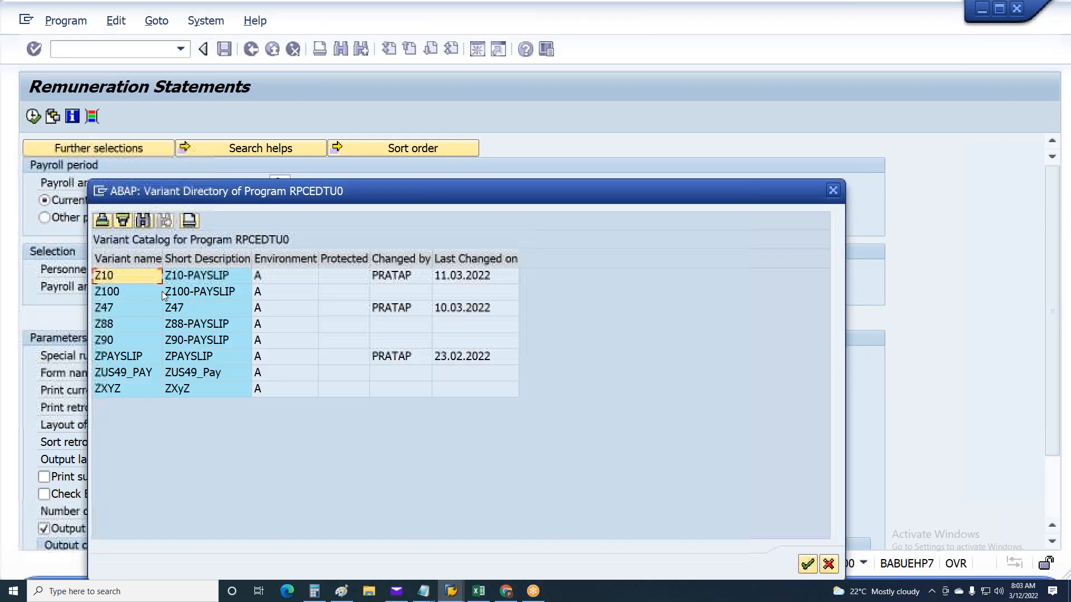
click(125, 309)
double_click(125, 308)
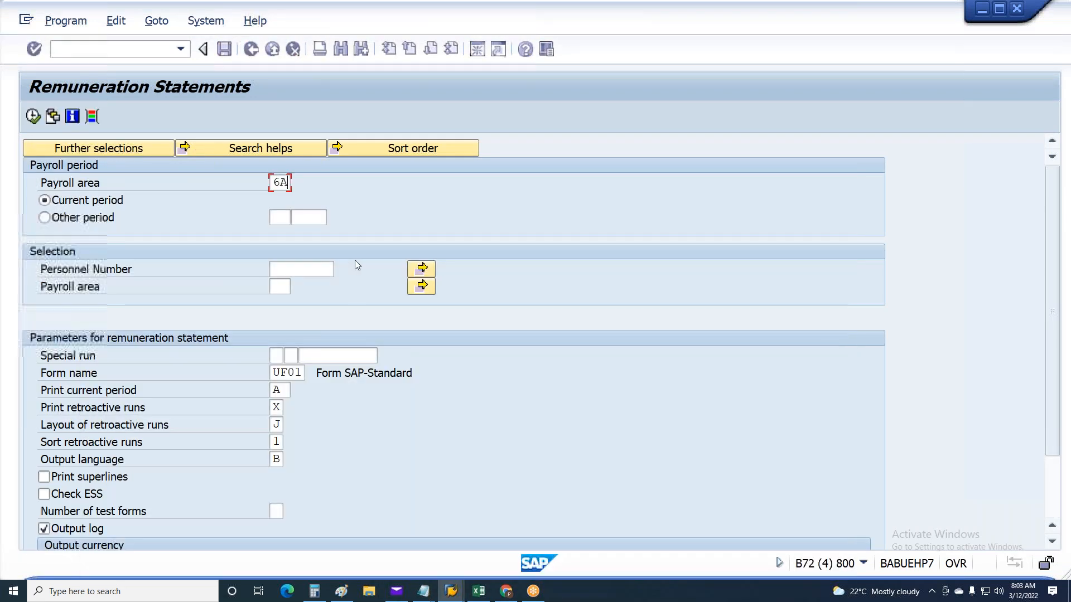
Enter the employee's personnel number, set the other period to 1 2021 and run the remuneration statement
click(310, 270)
click(318, 287)
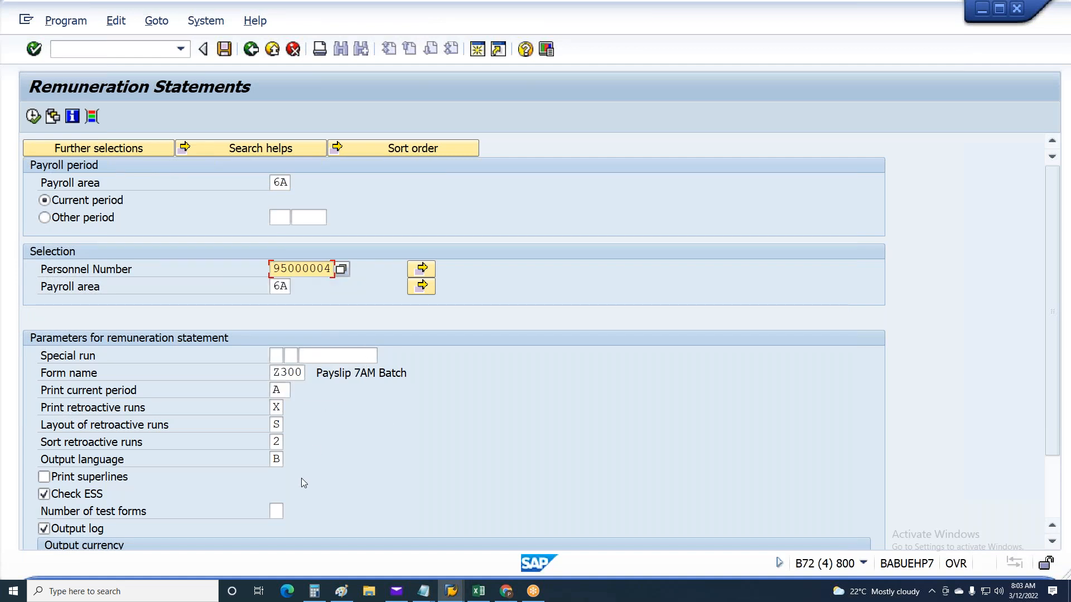
click(114, 220)
key(Tab)
text(1)
key(Tab)
text(2021)
key(Return)
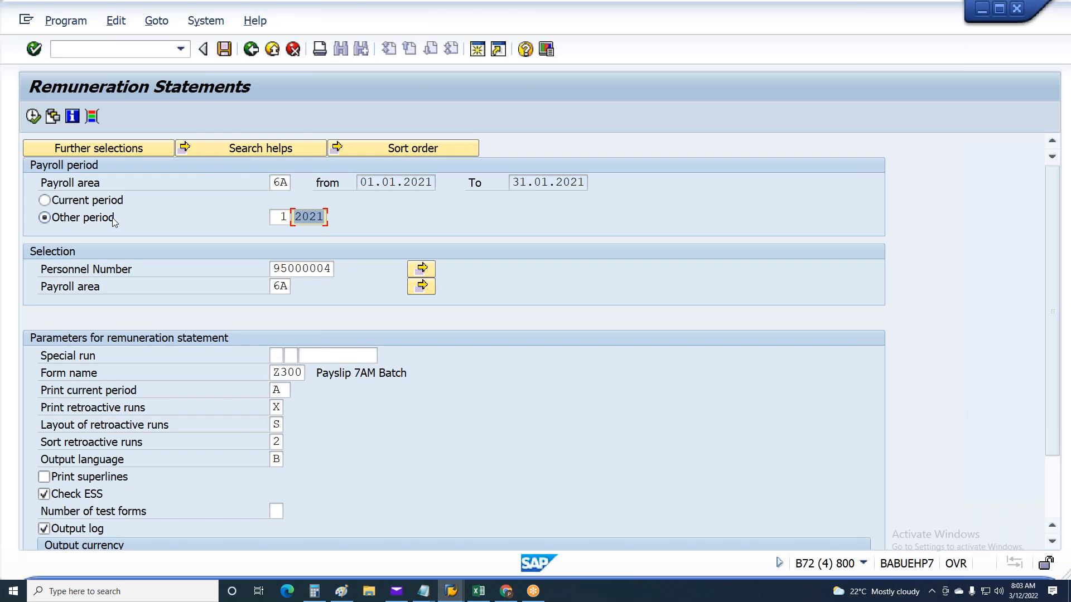
key(F8)
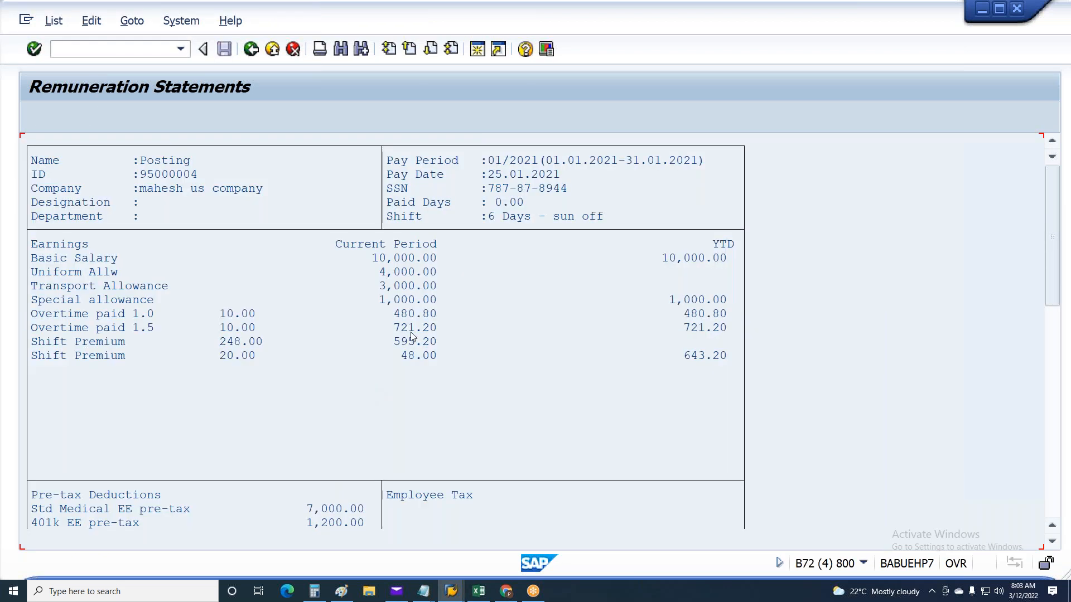
Review the earnings and pre-tax deductions in the remuneration statement and compare them with the posting run amount
scroll(402, 327, down, 1)
scroll(403, 327, down, 4)
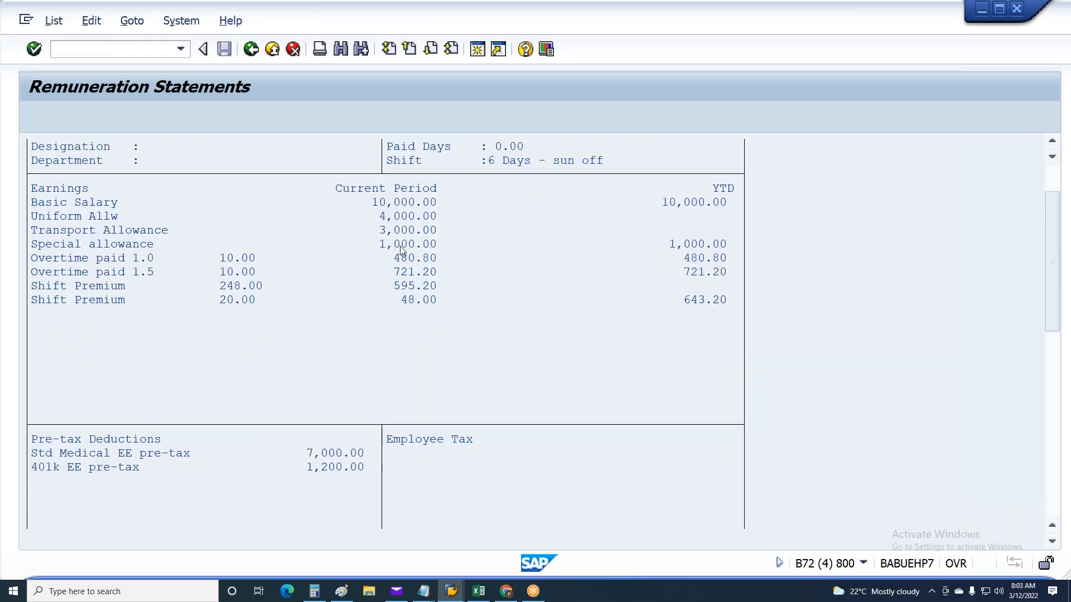
key(alt+Tab)
click(731, 336)
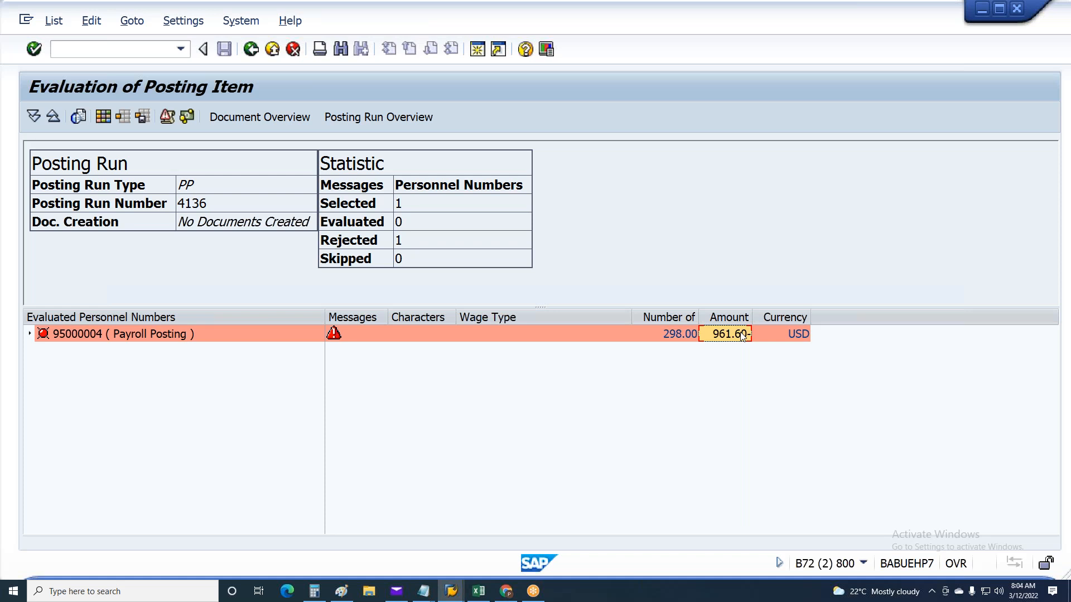
Halve the 961.60 posting difference in Calculator and look for the matching amount in the remuneration statement
click(314, 591)
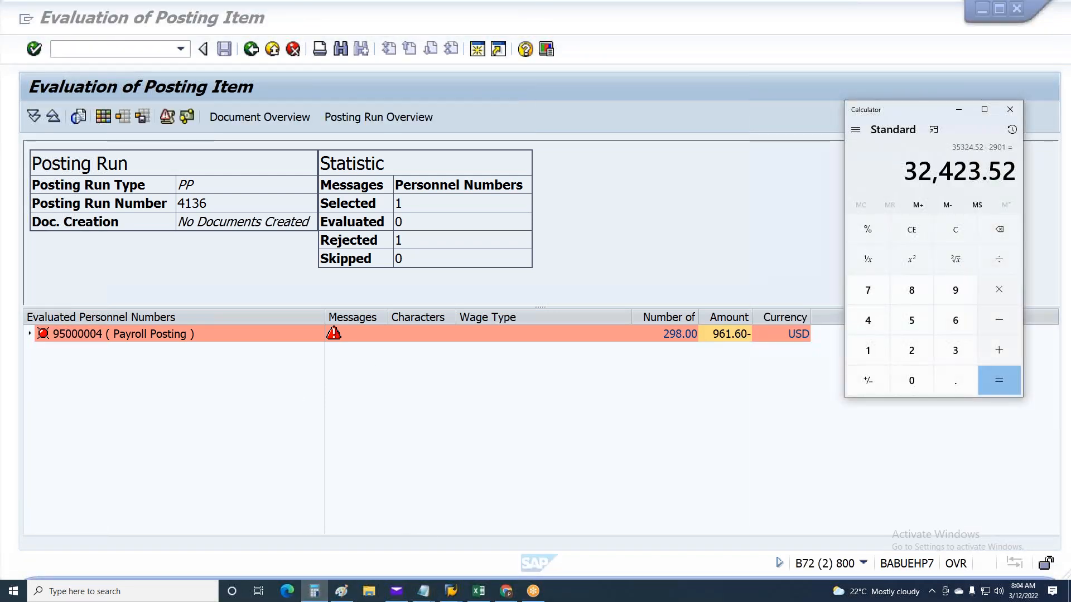
click(914, 226)
text(961)
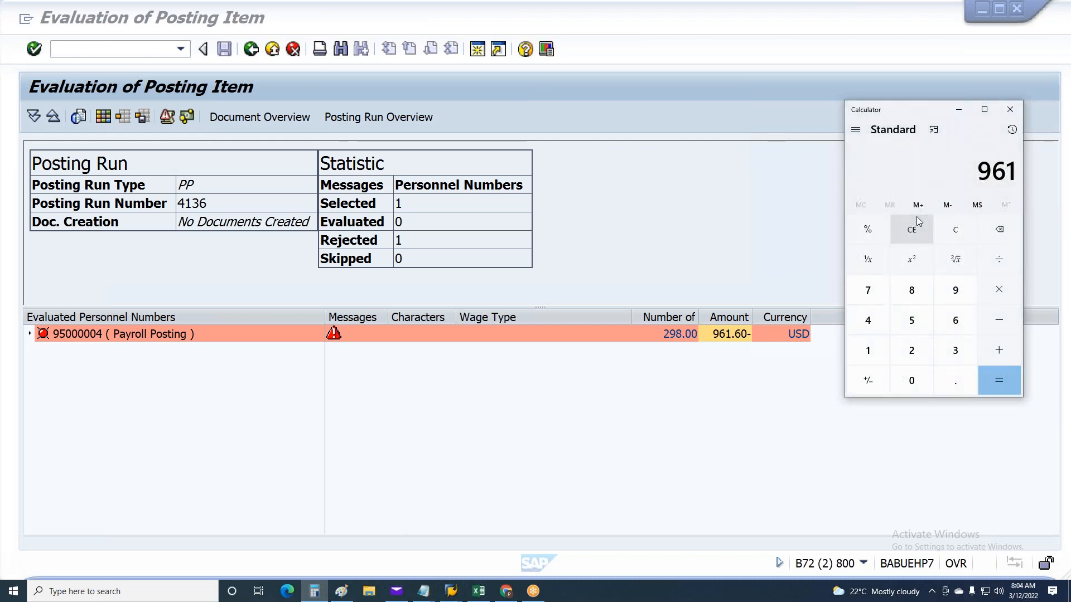
text(.6/)
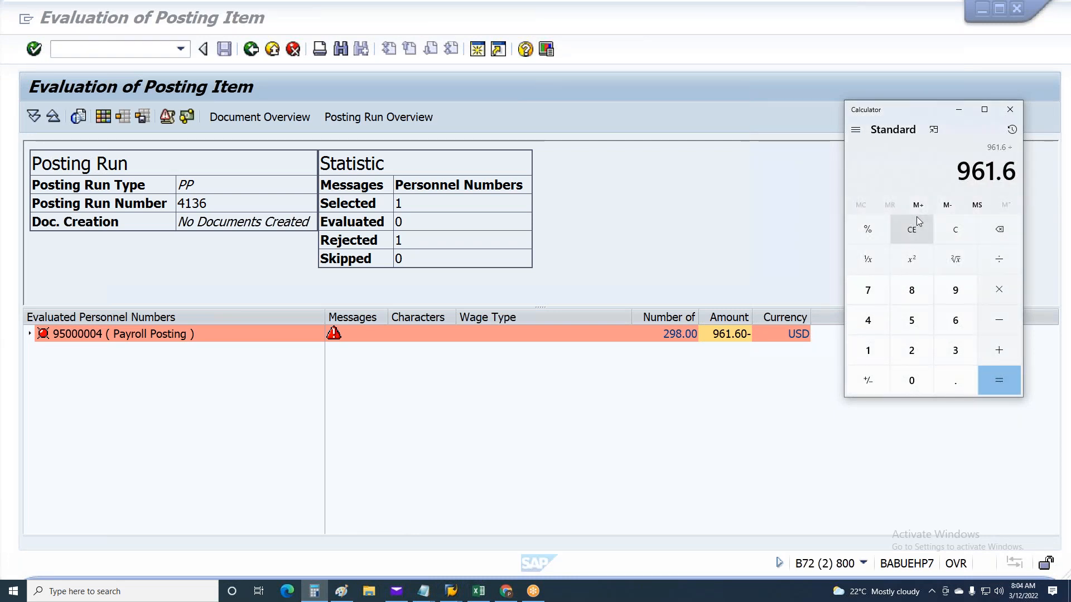
text(2=)
click(822, 179)
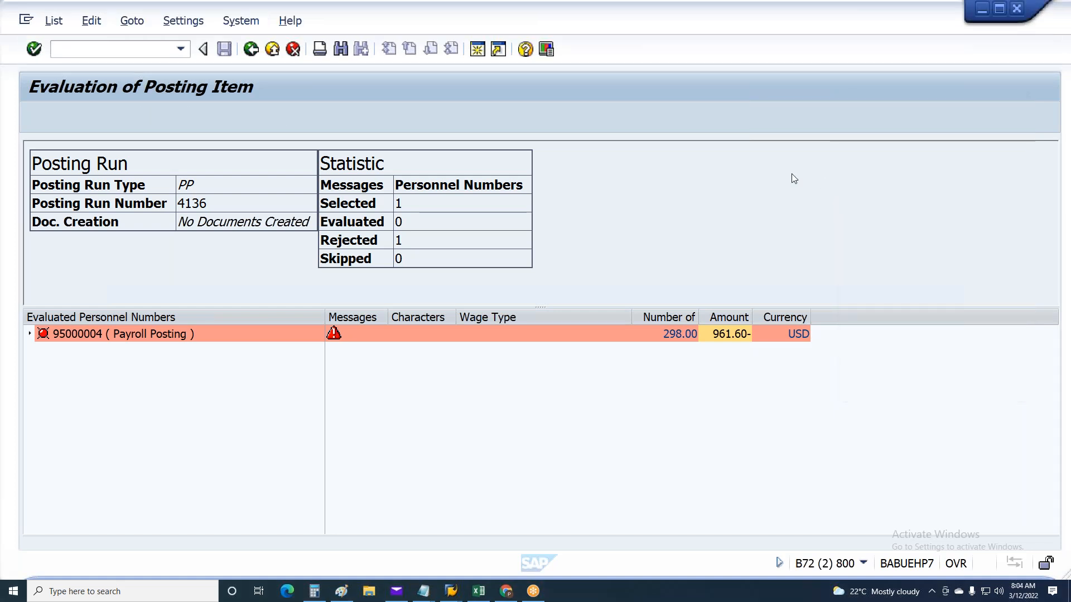
click(451, 591)
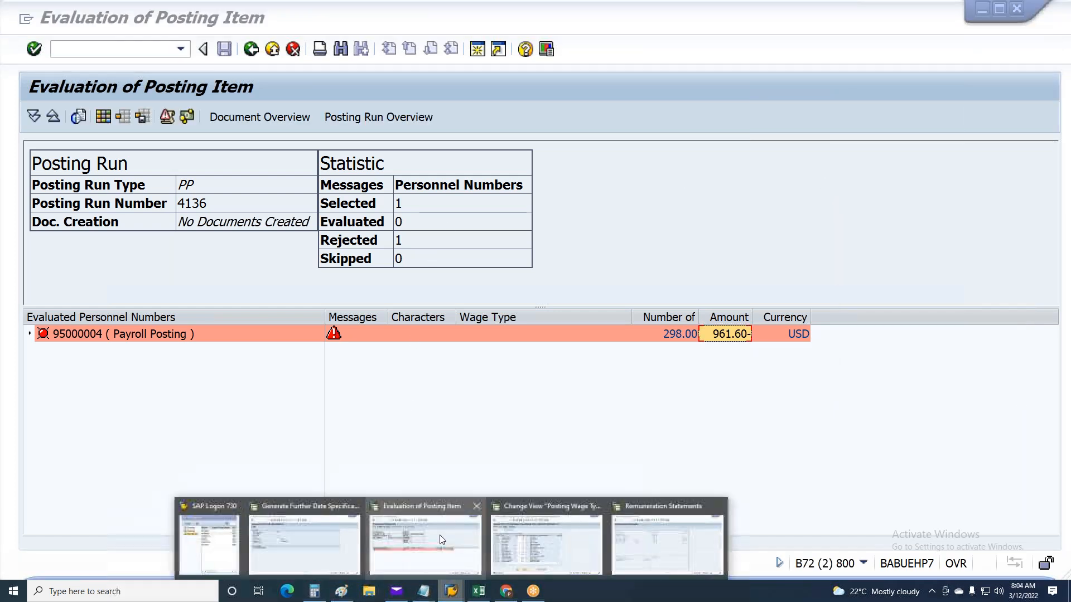
click(627, 554)
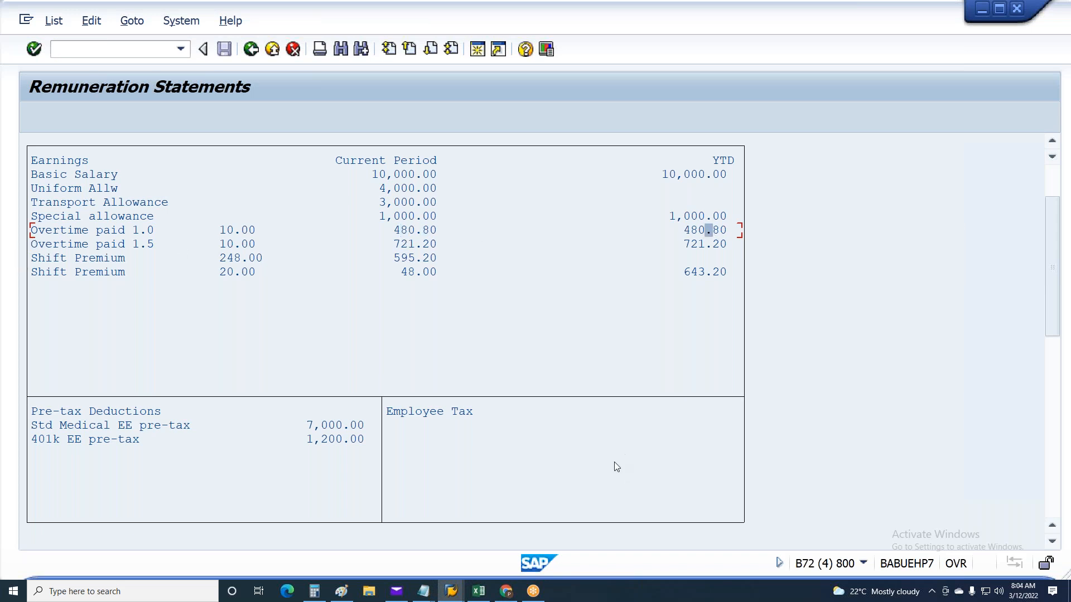
Set the sign of posting wage type 1T01 Overtime paid 1.0 to + and save the entry
click(451, 591)
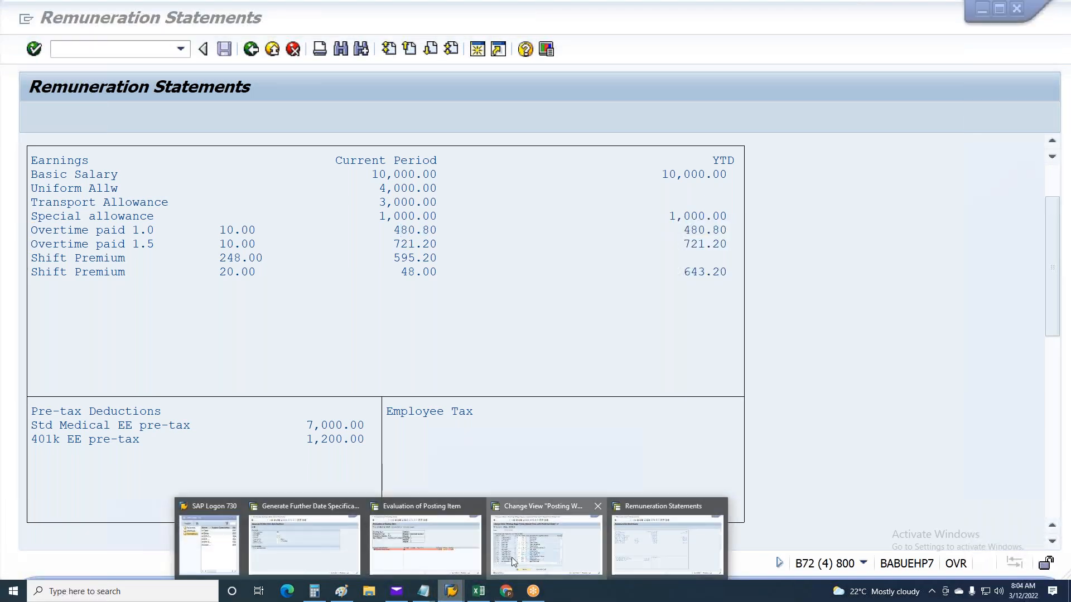
click(512, 561)
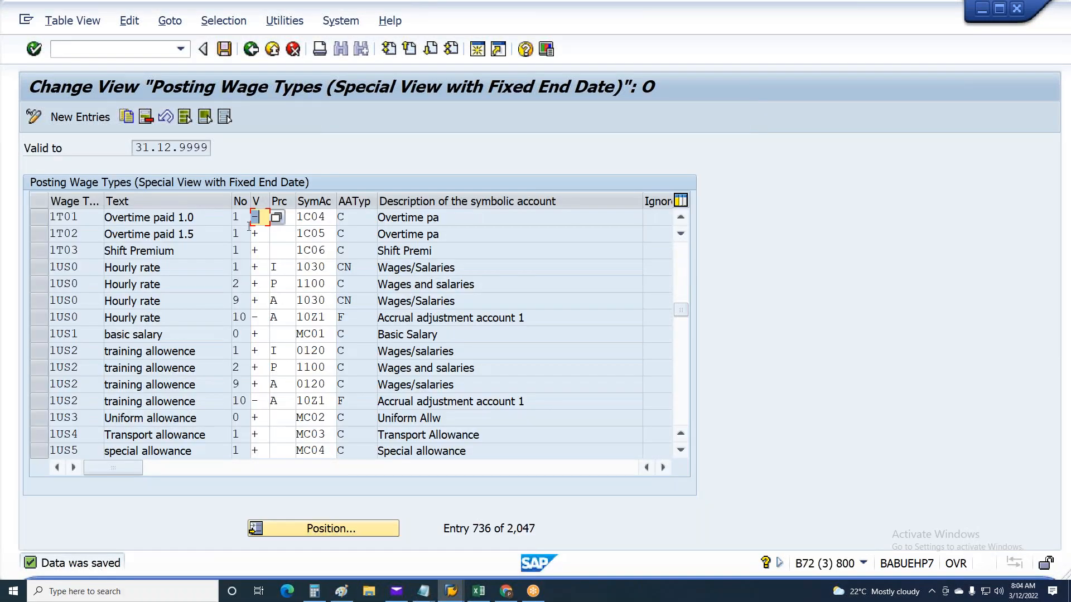
key(Return)
key(ctrl+s)
Leave the remuneration statement results and rerun the simulated posting run for payroll area 6A, period 1 2021
key(alt+Tab)
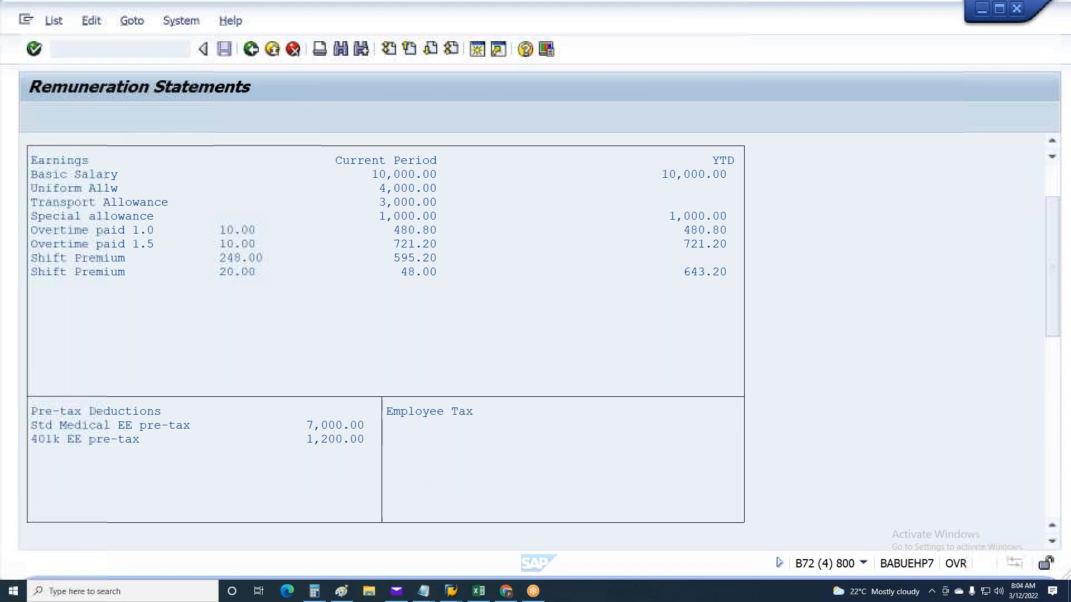
key(F3)
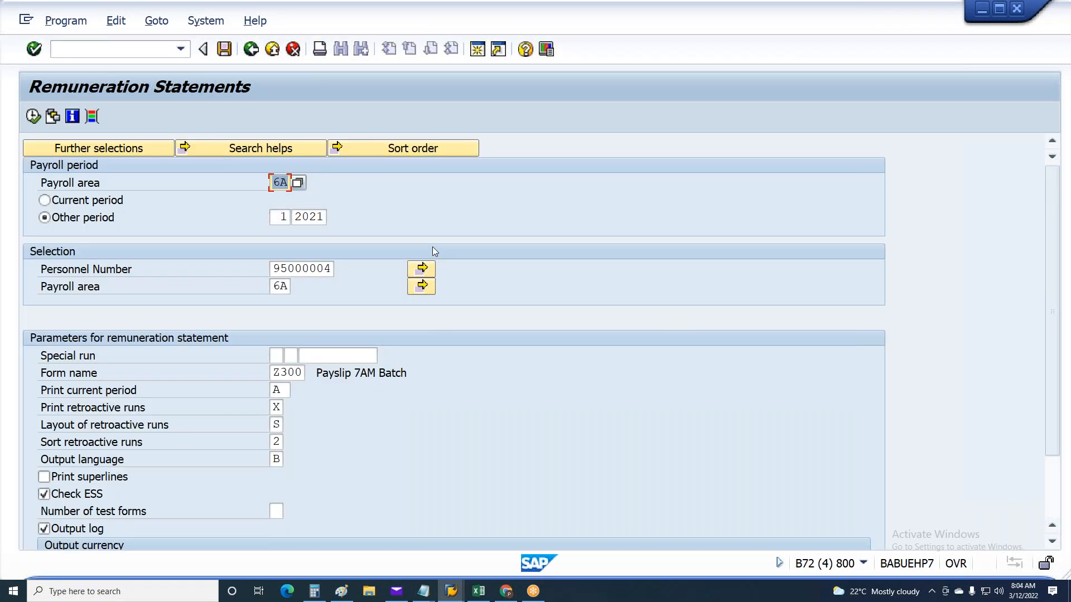
click(451, 591)
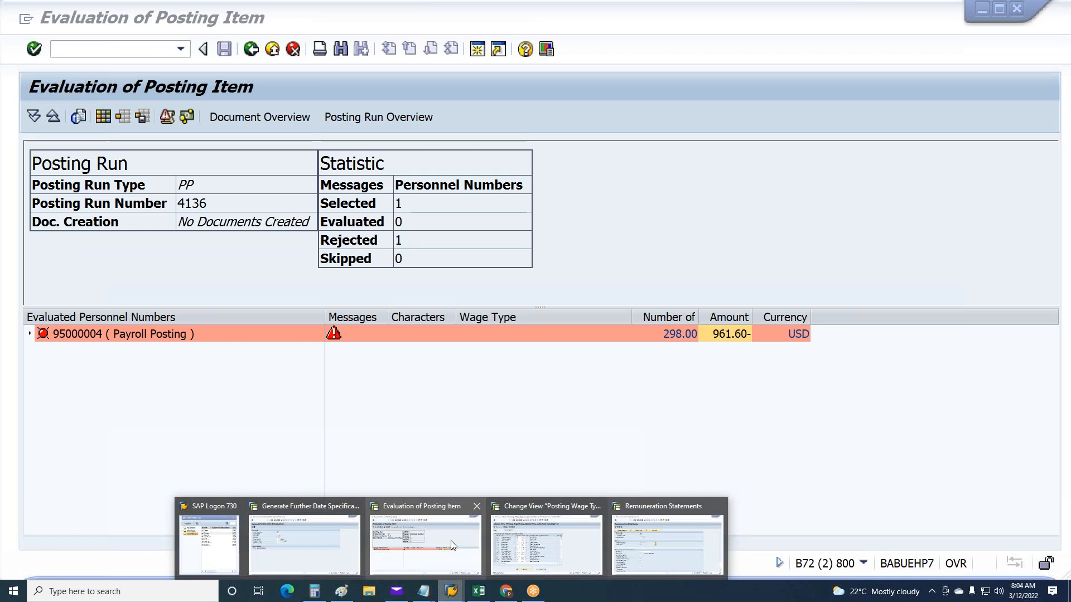
click(423, 534)
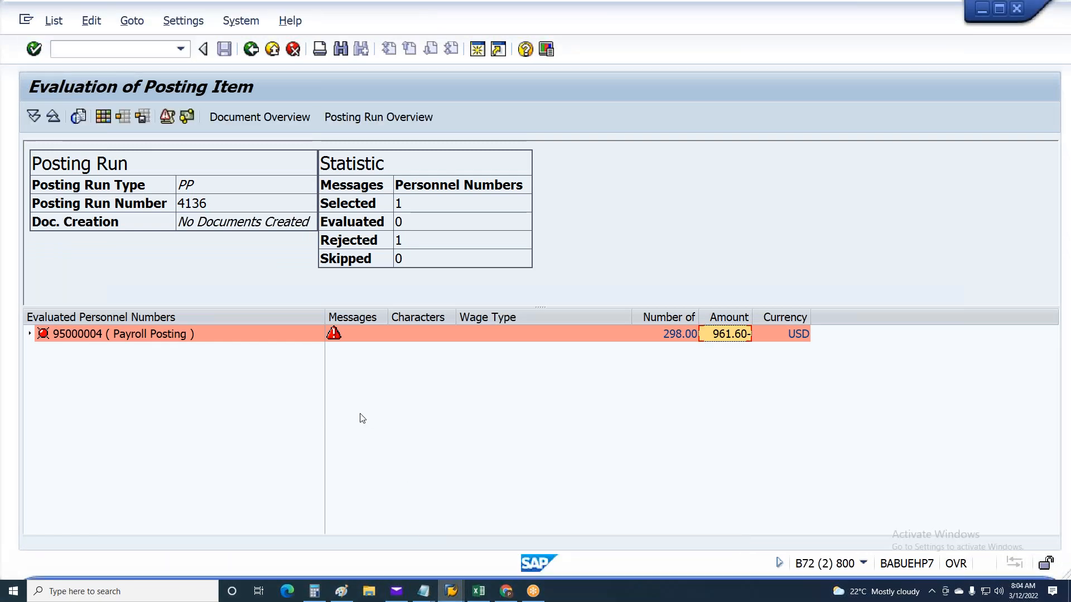
key(F3)
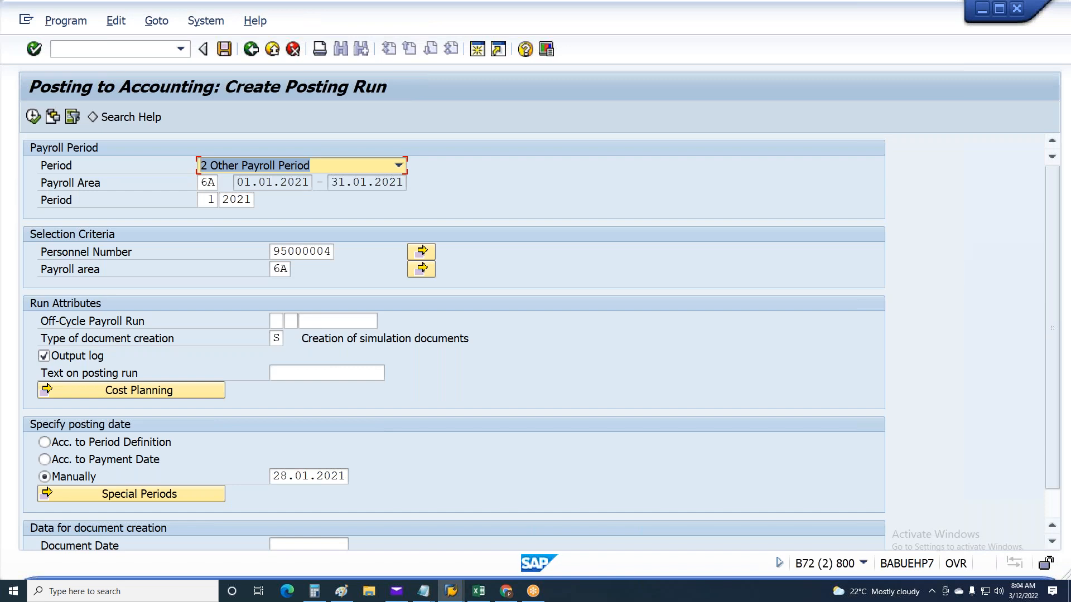
key(F8)
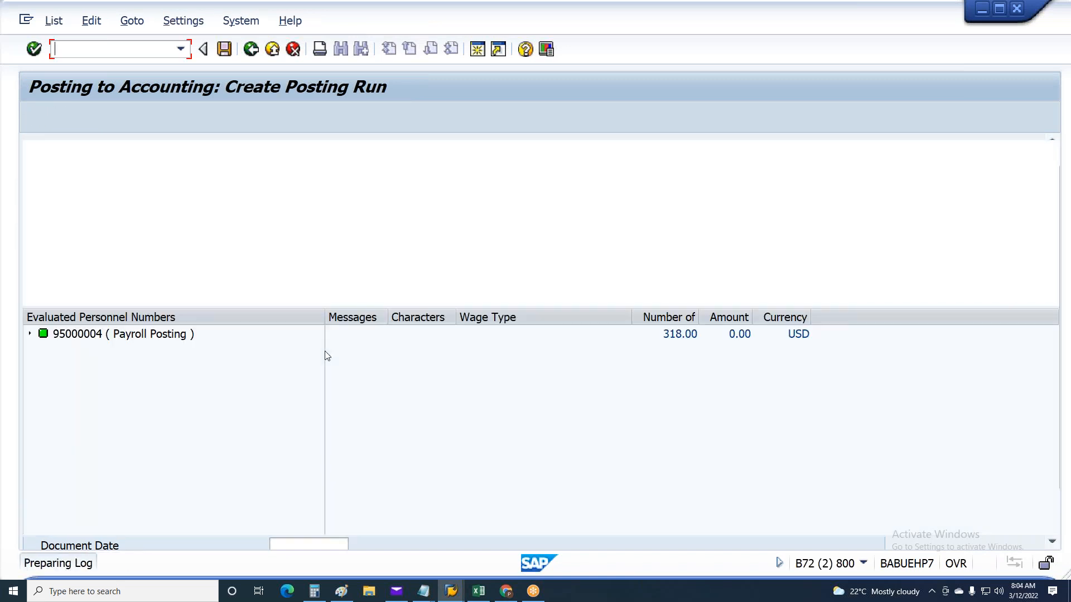
Open the document overview of the new posting run and display the posting document for company code MU48
click(40, 336)
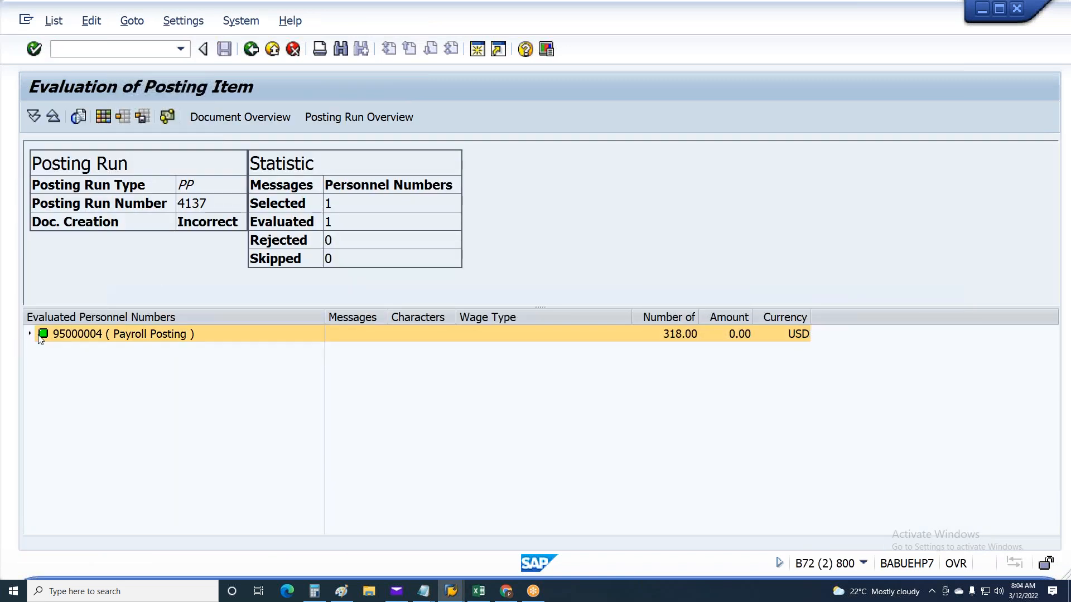
click(237, 118)
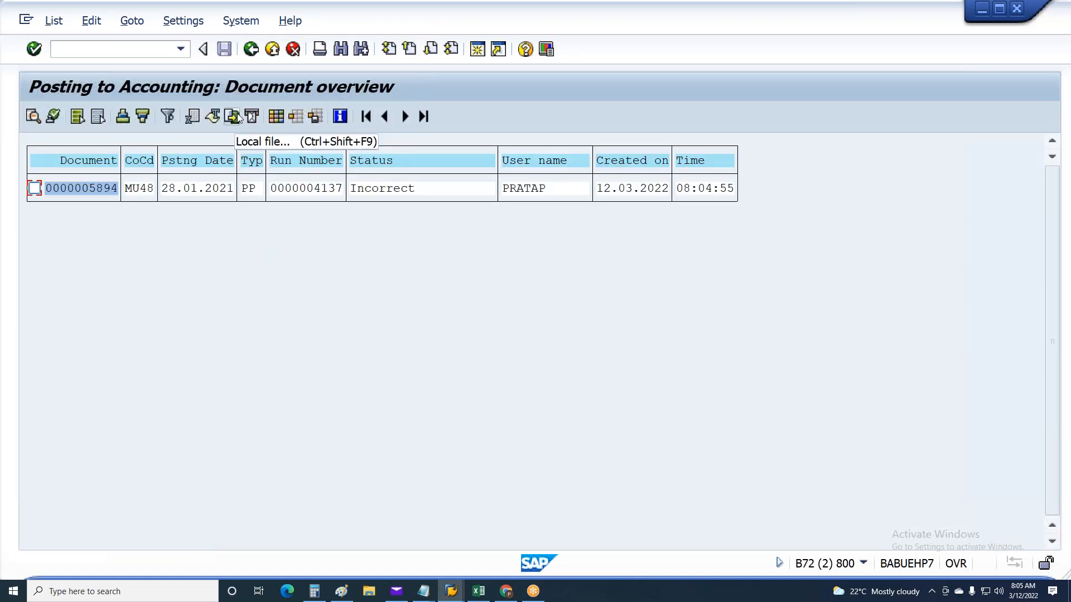
double_click(91, 186)
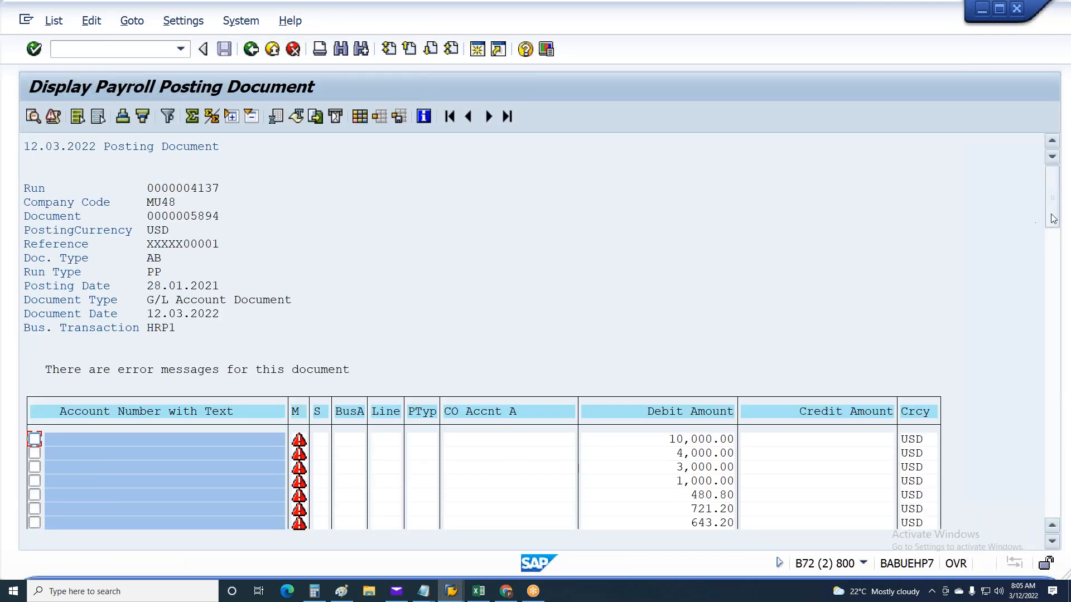
Examine the debit and credit line items and the balance totals of the payroll posting document
drag(1052, 214, 1059, 232)
click(1052, 541)
click(1052, 541)
click(1052, 541)
click(1052, 540)
click(1052, 541)
click(1052, 540)
click(1052, 541)
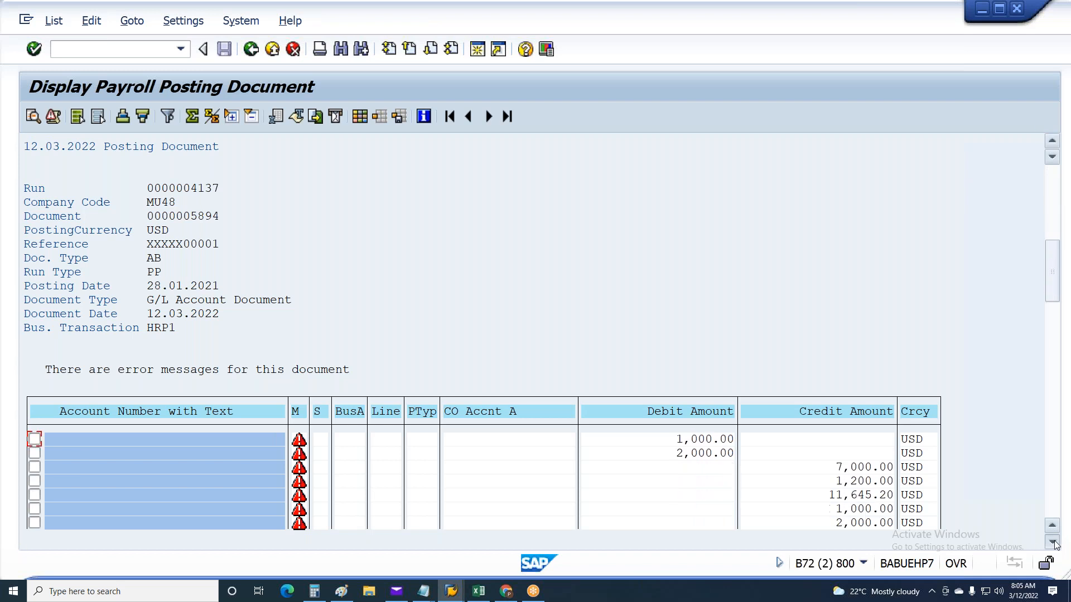
click(1052, 541)
click(1052, 541)
click(1052, 541)
click(1051, 541)
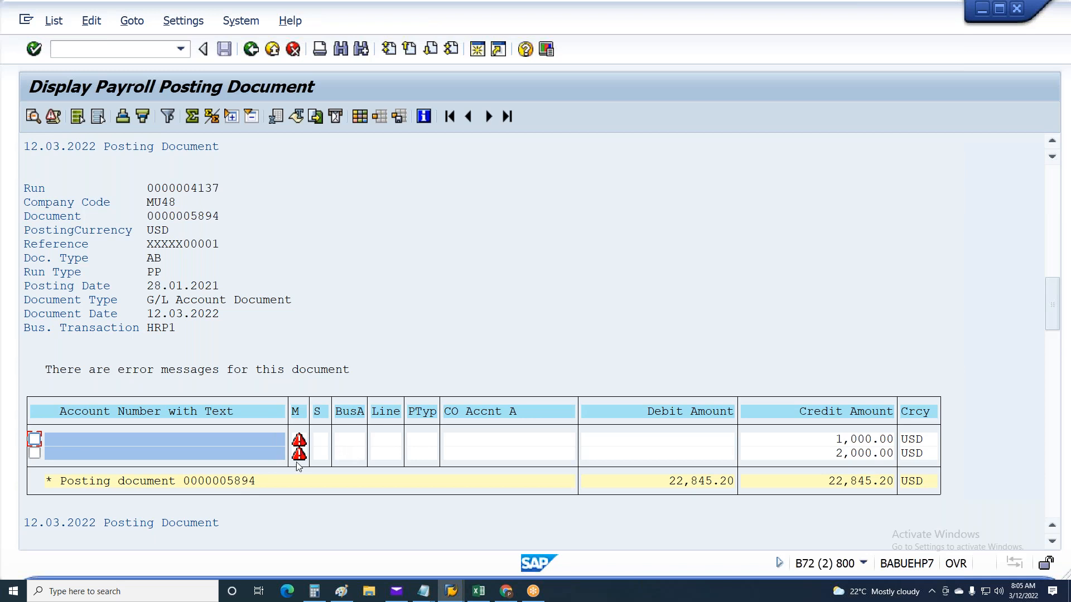
Select a line item among the debit postings and display the document's error messages
scroll(422, 429, up, 5)
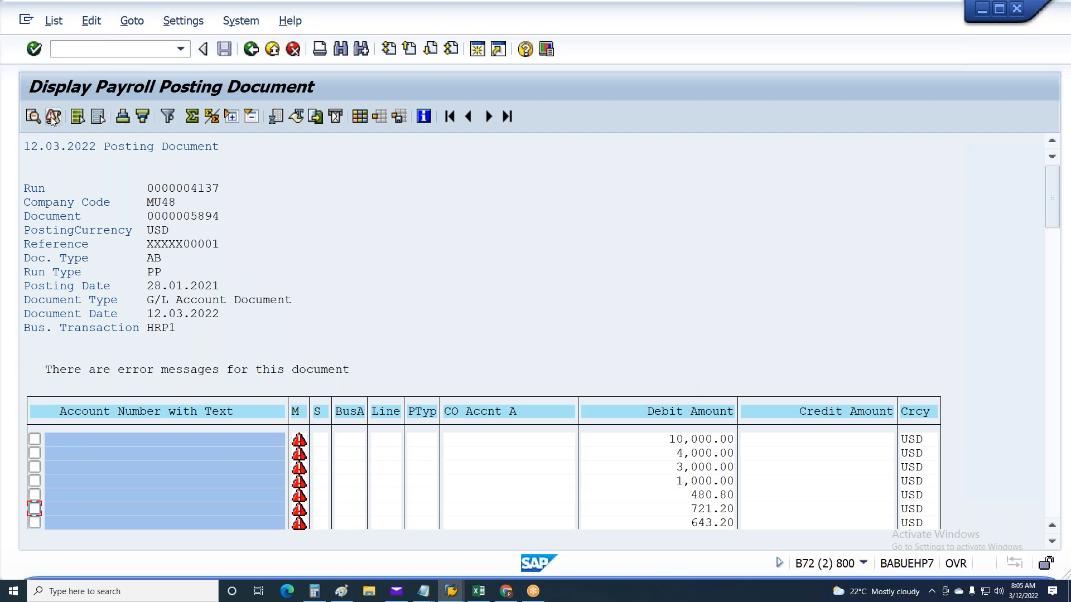
click(101, 452)
click(54, 118)
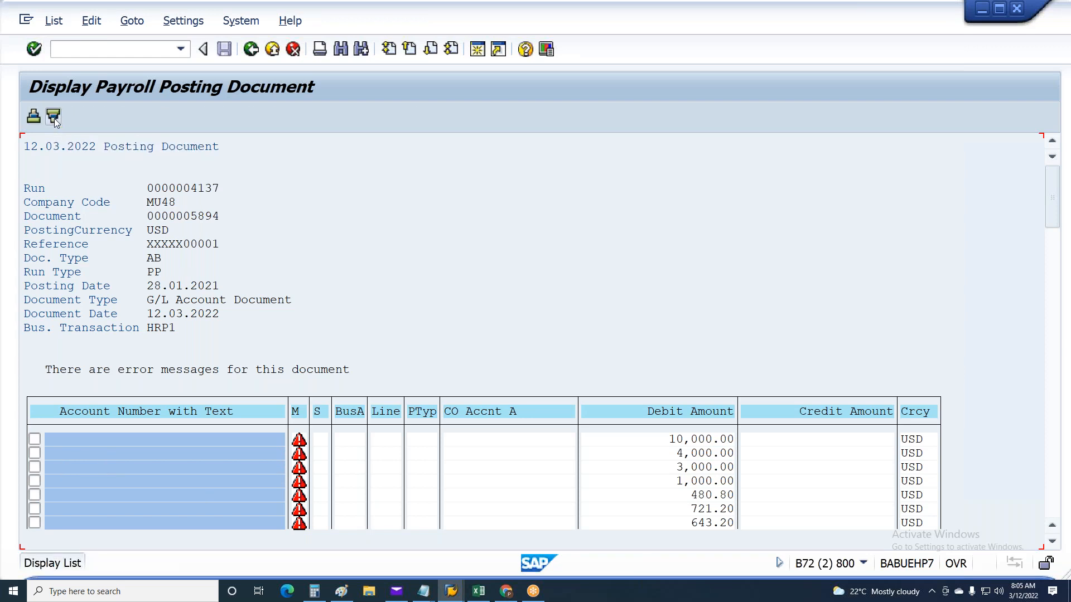
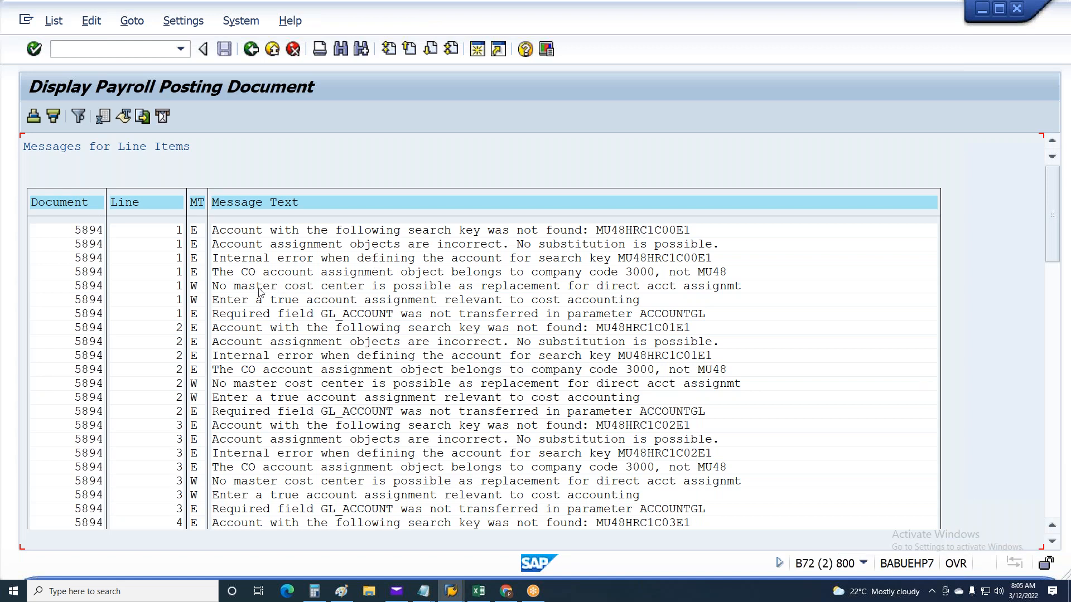
Read through the error and warning messages listed for the posting document's line items
click(231, 287)
click(338, 289)
click(489, 287)
click(586, 288)
click(645, 286)
click(226, 386)
click(231, 483)
scroll(253, 446, down, 3)
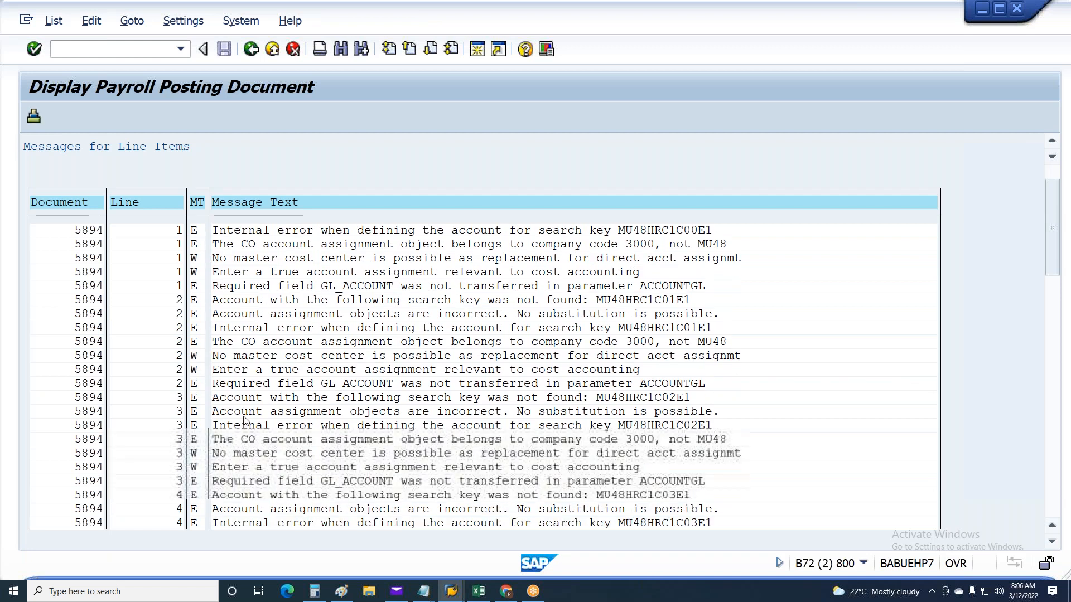
scroll(242, 420, down, 2)
click(228, 510)
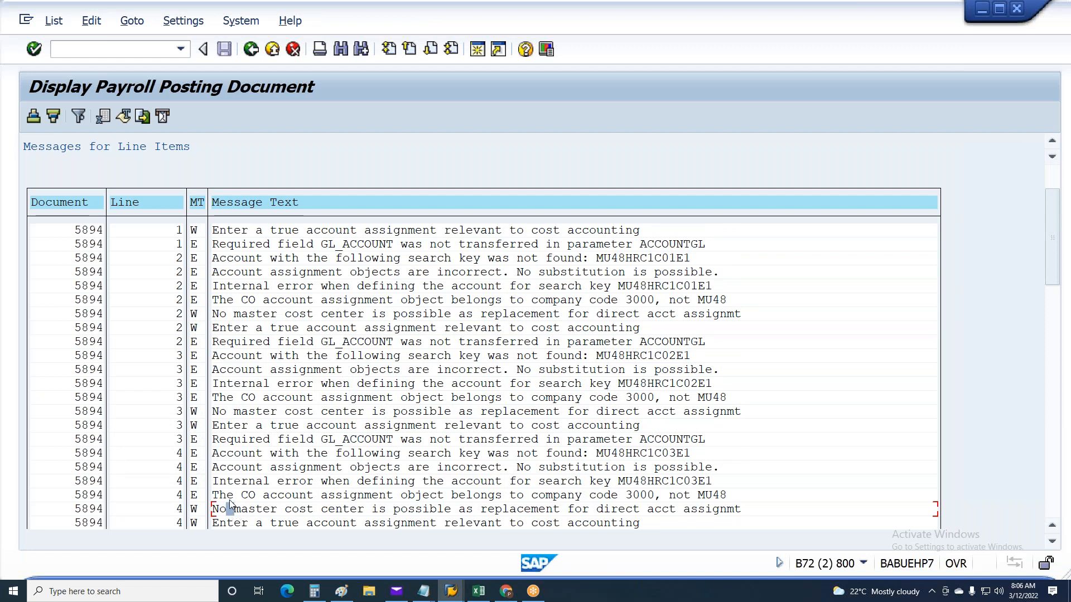
scroll(230, 502, down, 3)
scroll(232, 503, down, 4)
click(230, 414)
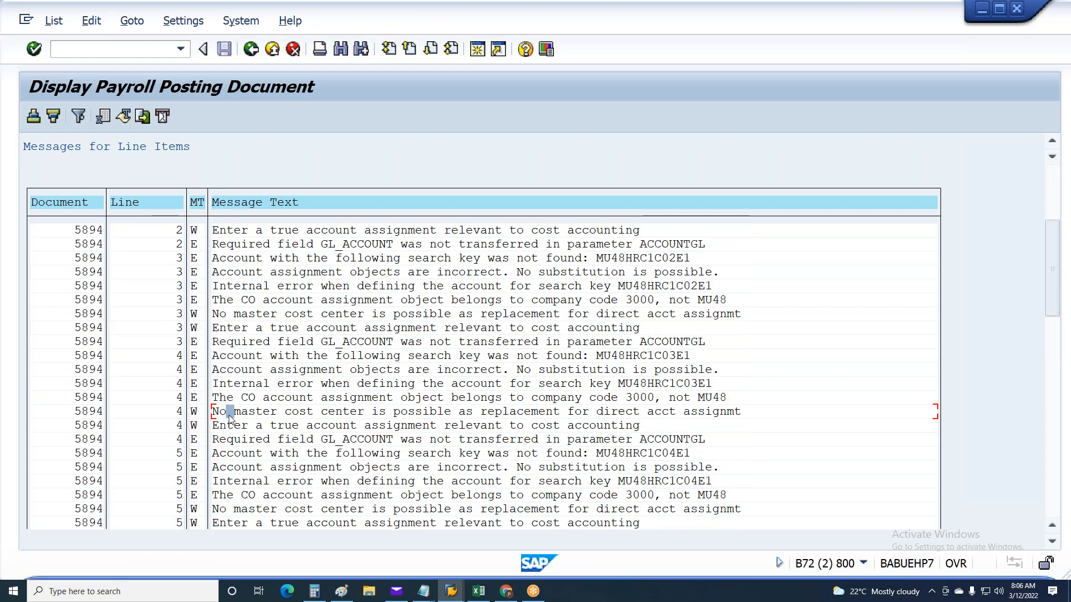
click(599, 413)
scroll(223, 429, down, 5)
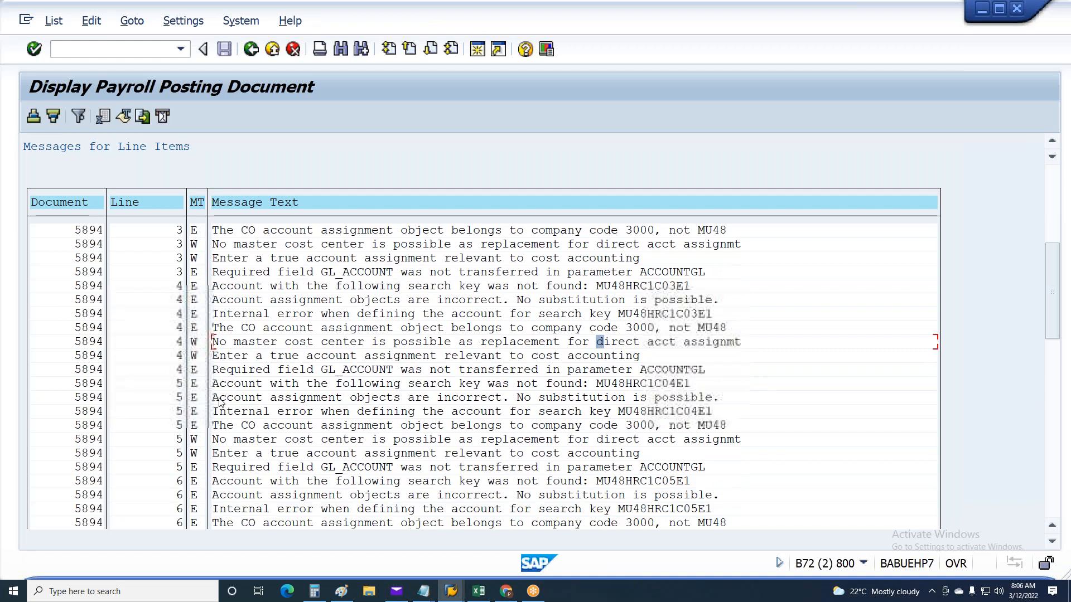
scroll(219, 401, down, 6)
scroll(221, 403, down, 3)
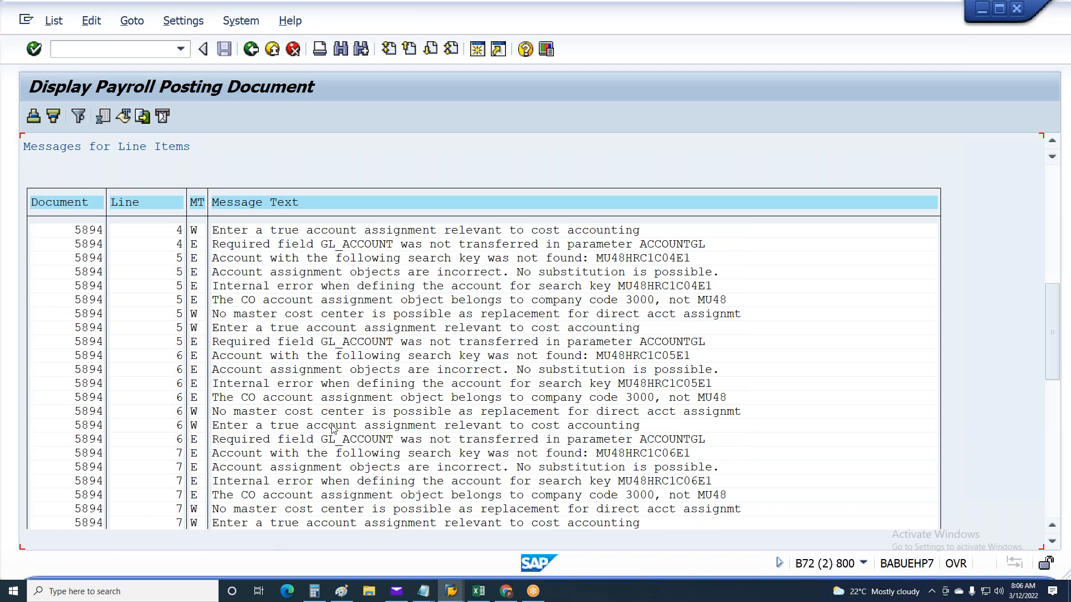
Leave the line item messages, then exit the posting date generation program back to the implementation guide structure
key(F3)
key(F3)
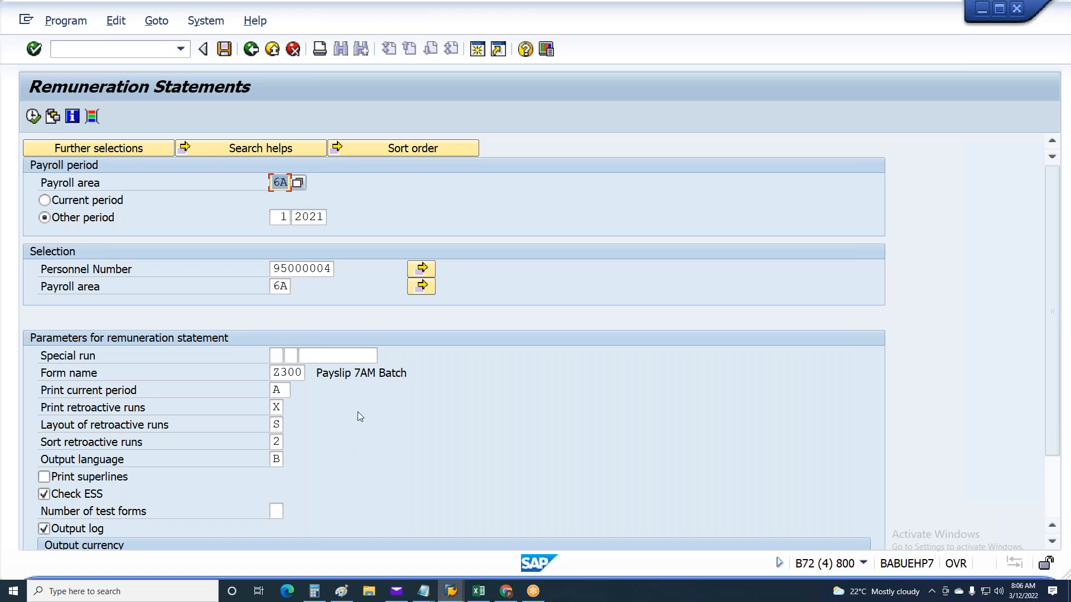
click(450, 591)
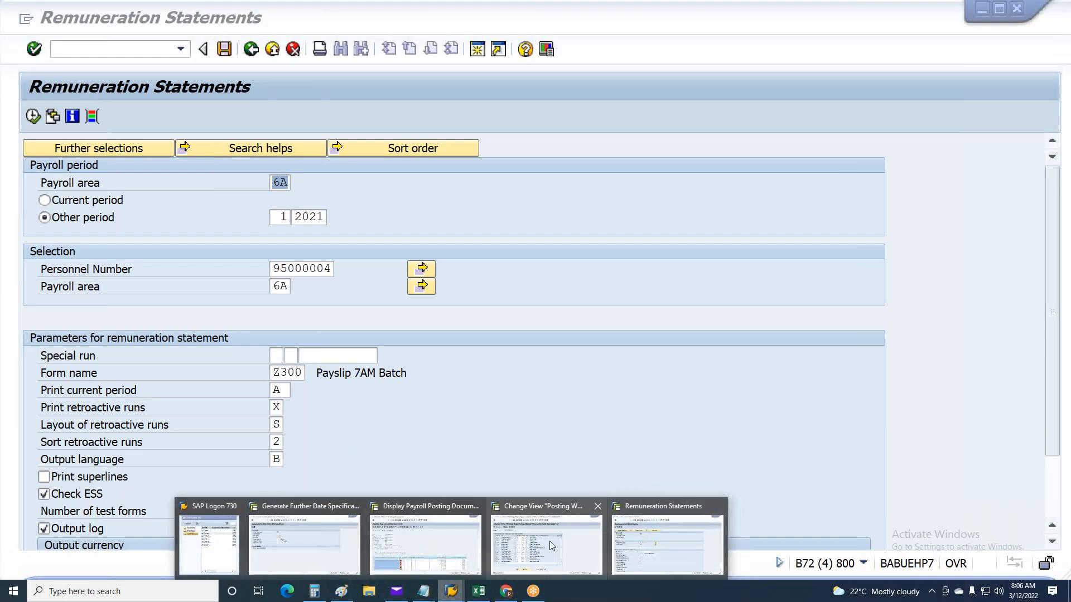
click(317, 537)
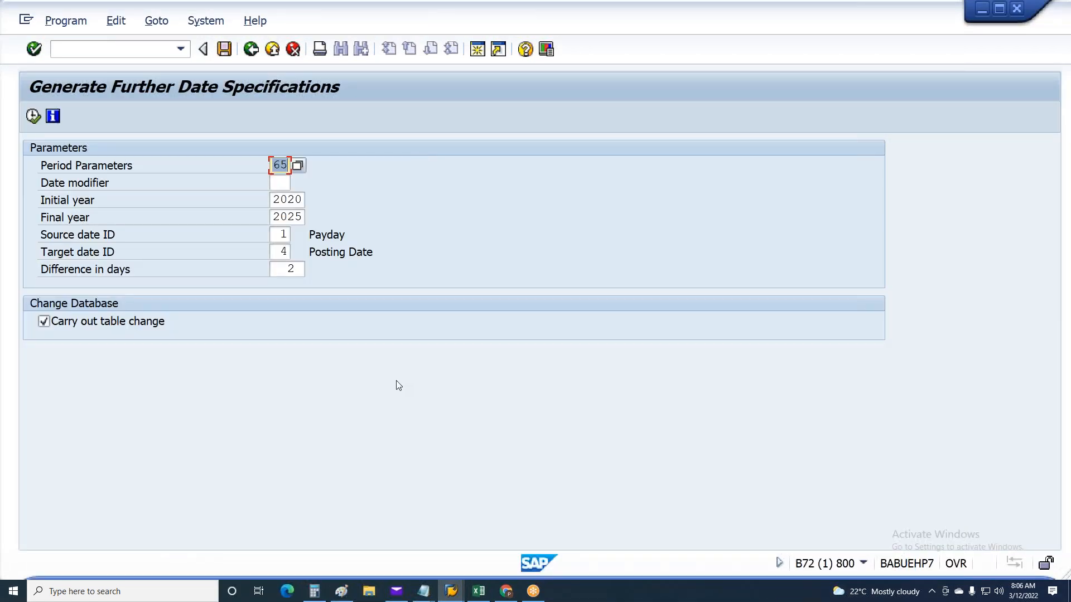
key(F3)
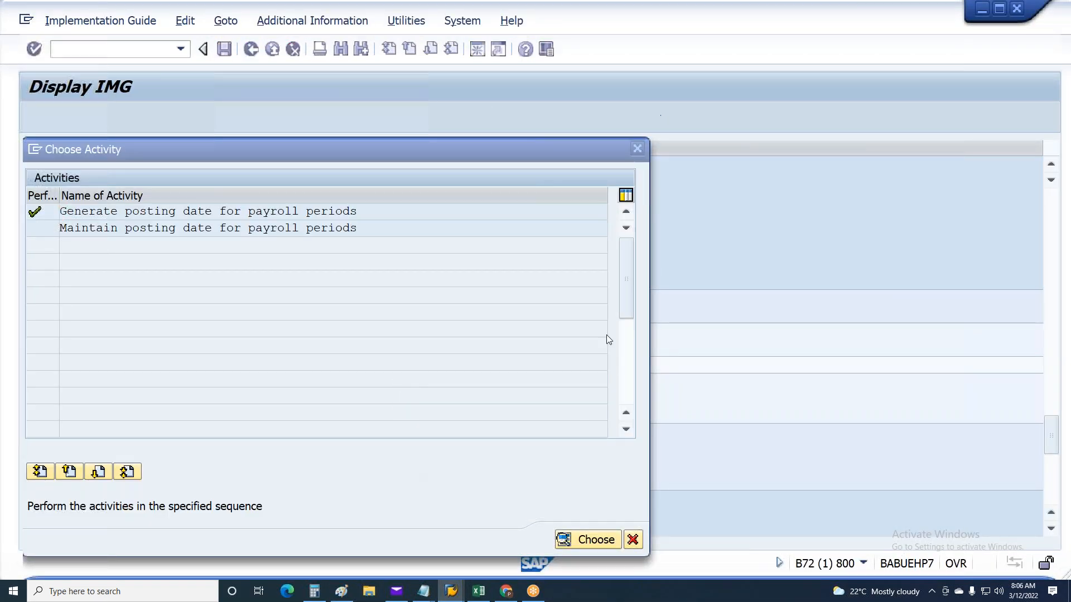
key(Escape)
Open a new session, start transaction PA30 and clear the personnel number field
click(477, 49)
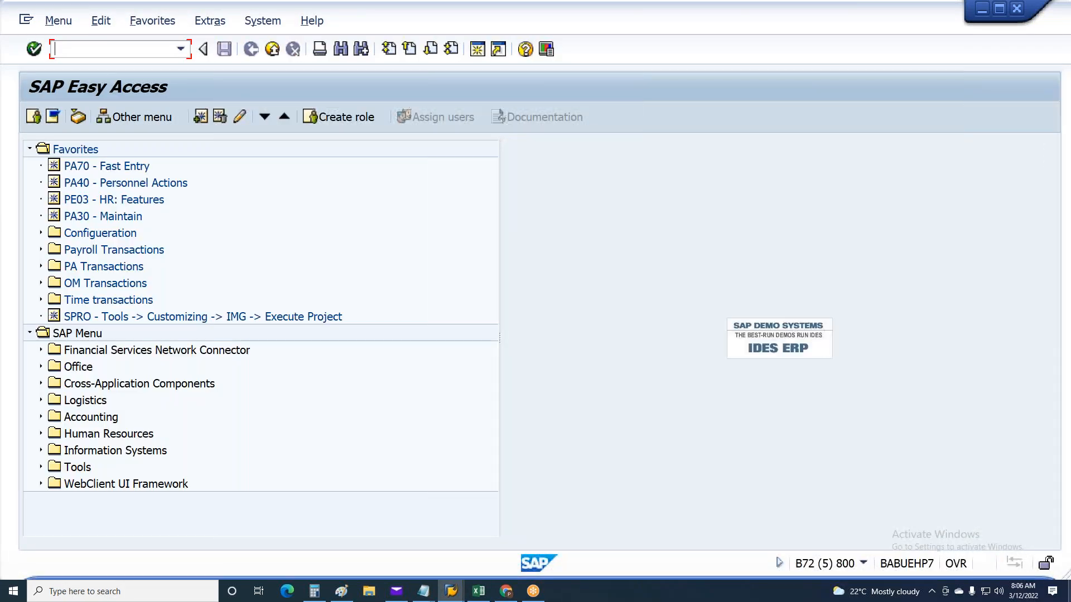
text(Pa30)
key(Return)
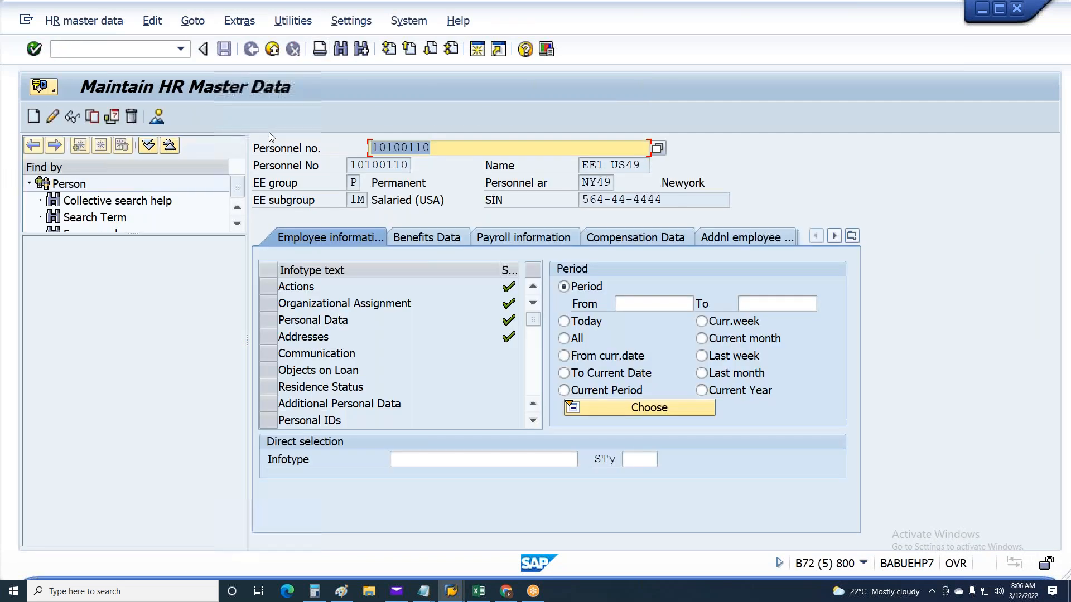
key(BackSpace)
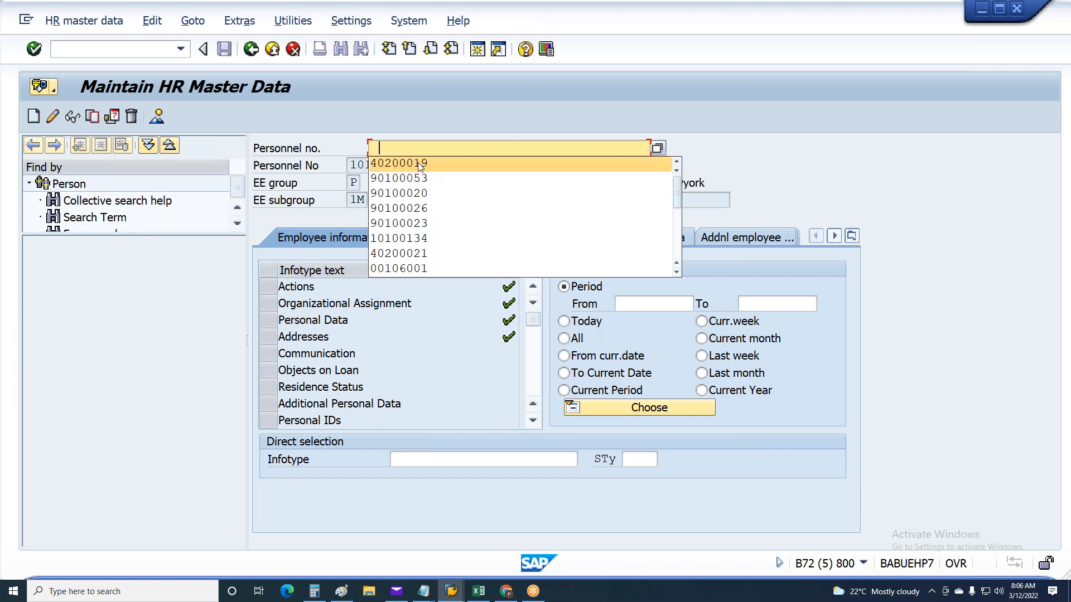
click(412, 145)
Switch to the Remuneration Statements session and copy the employee's personnel number from its selection
key(alt+Tab)
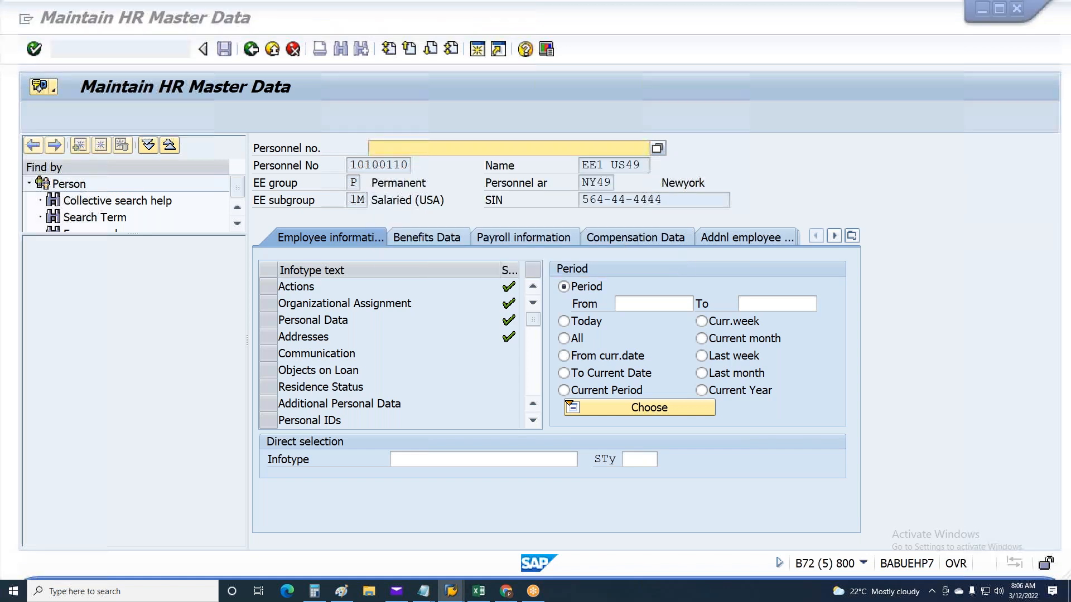
click(442, 590)
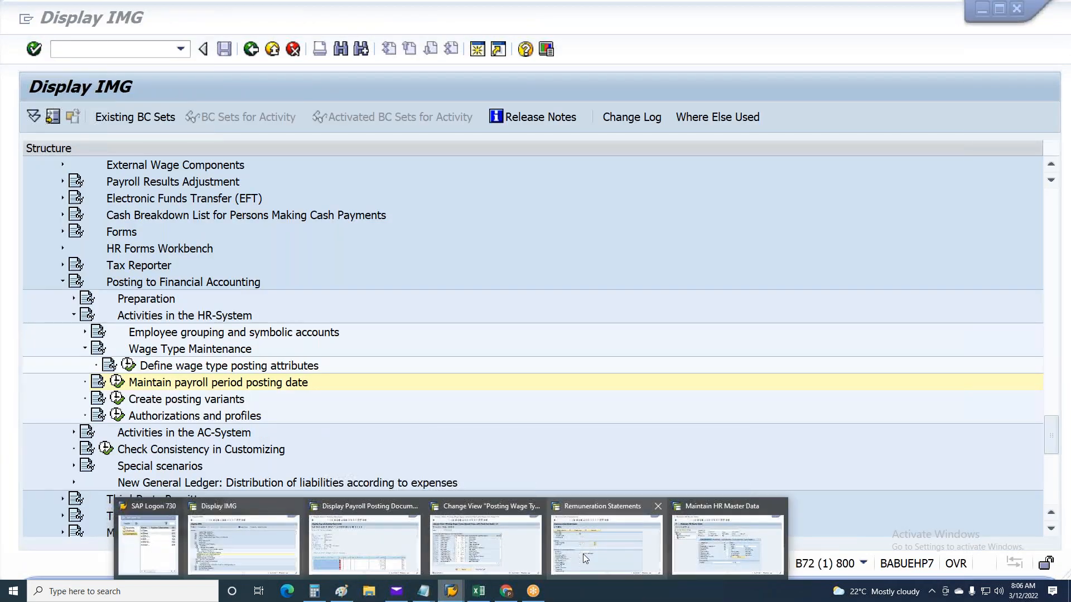
click(584, 554)
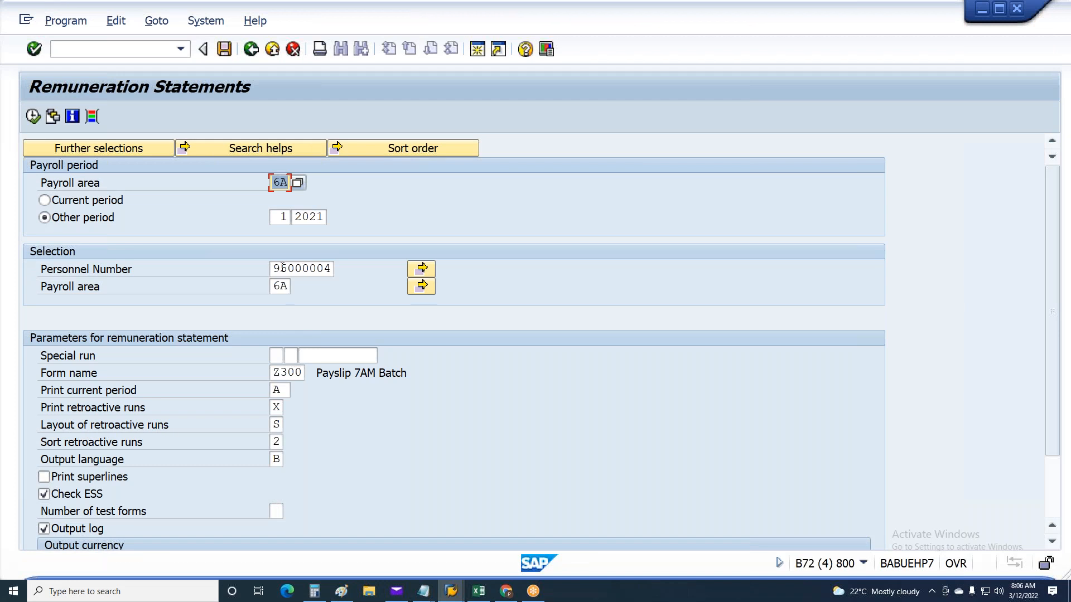
click(293, 268)
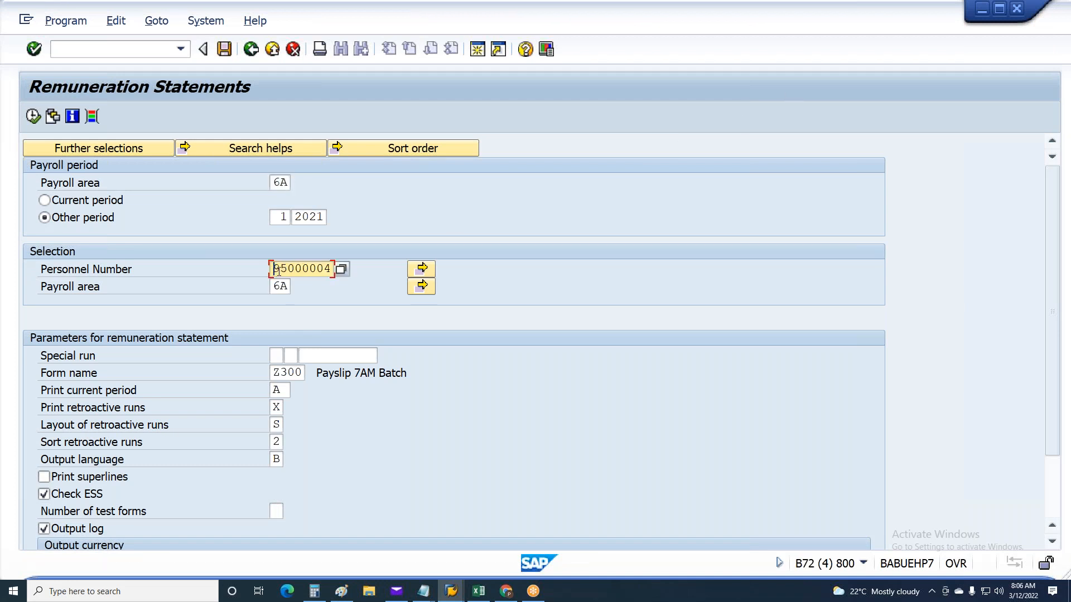
drag(275, 270, 548, 290)
key(ctrl+c)
key(alt+Tab)
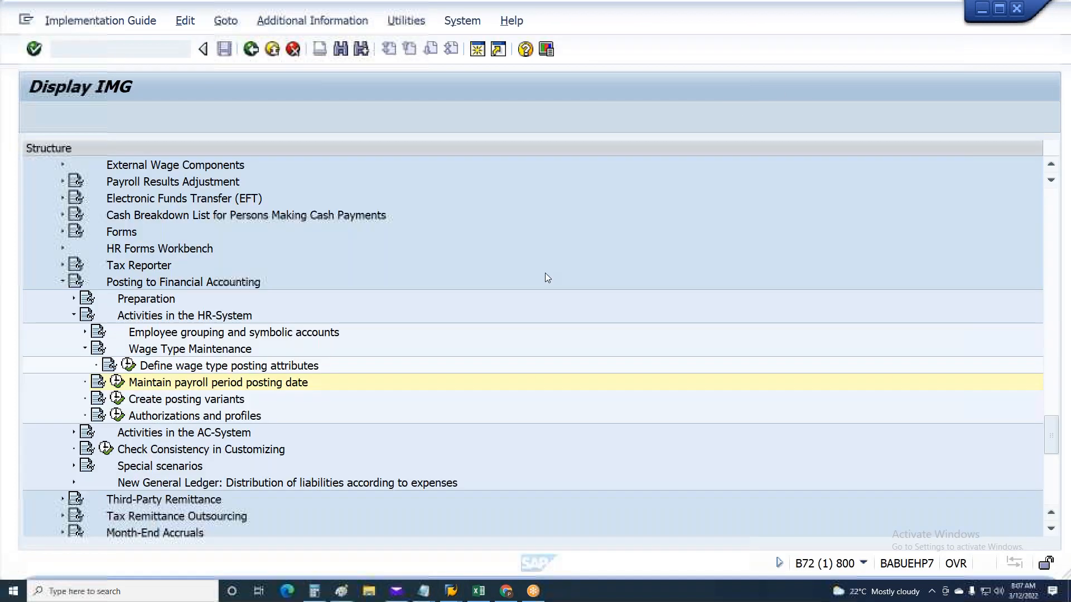
Load the copied personnel number in Maintain HR Master Data and open the employee's Organizational Assignment record for changing
mouse_move(456, 591)
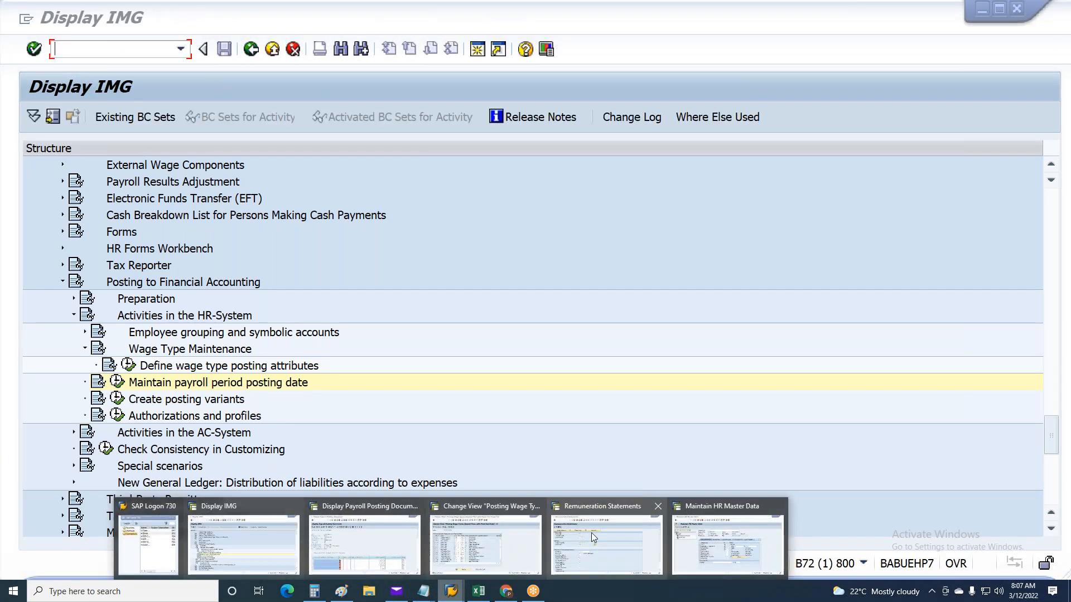
mouse_move(661, 544)
click(725, 544)
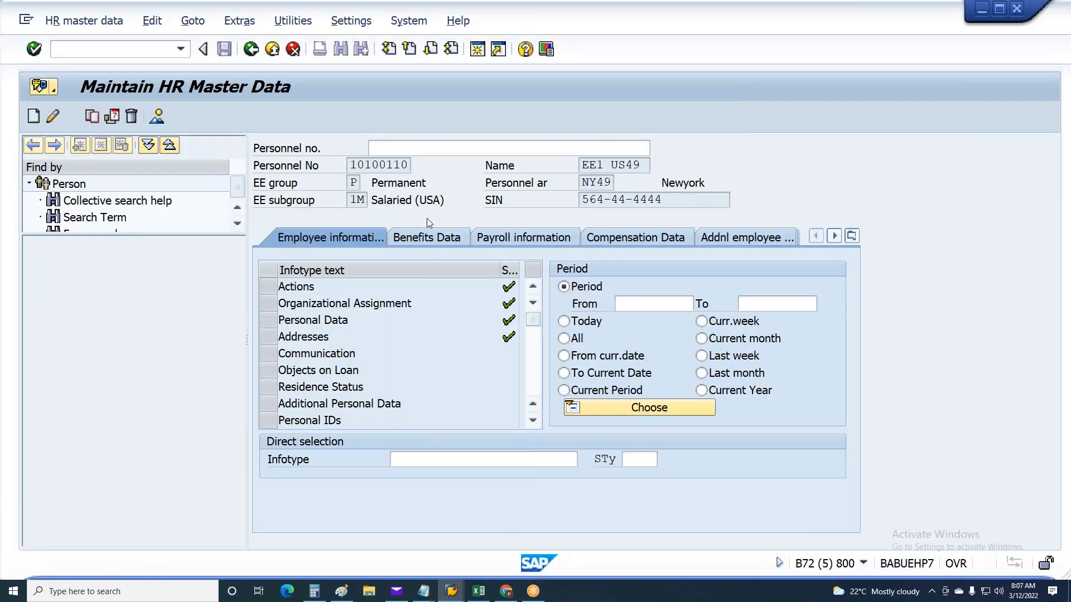
click(395, 149)
key(ctrl+v)
key(Return)
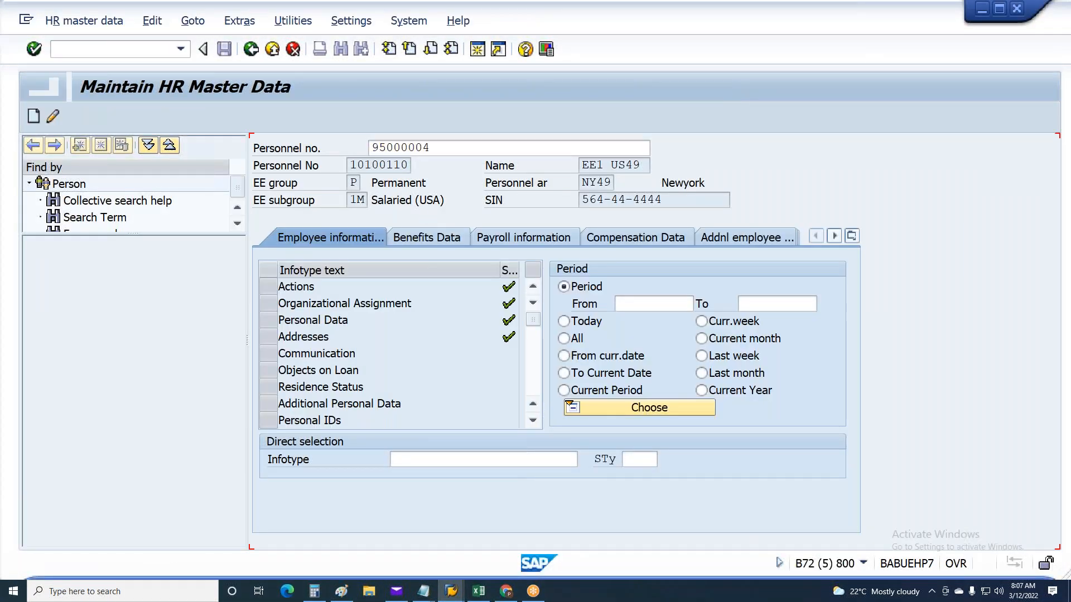
click(264, 309)
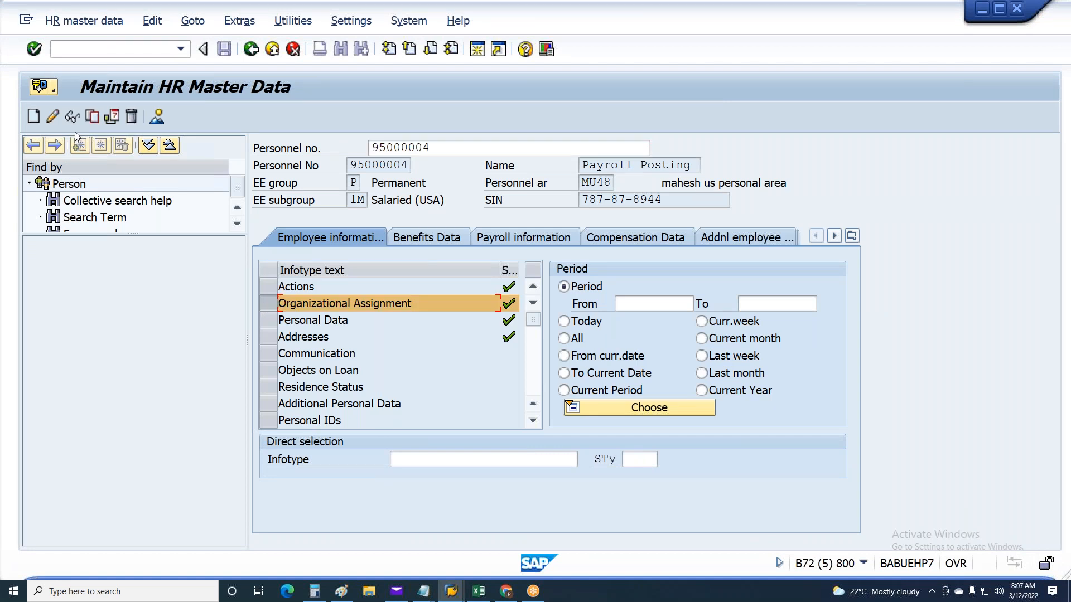
click(52, 116)
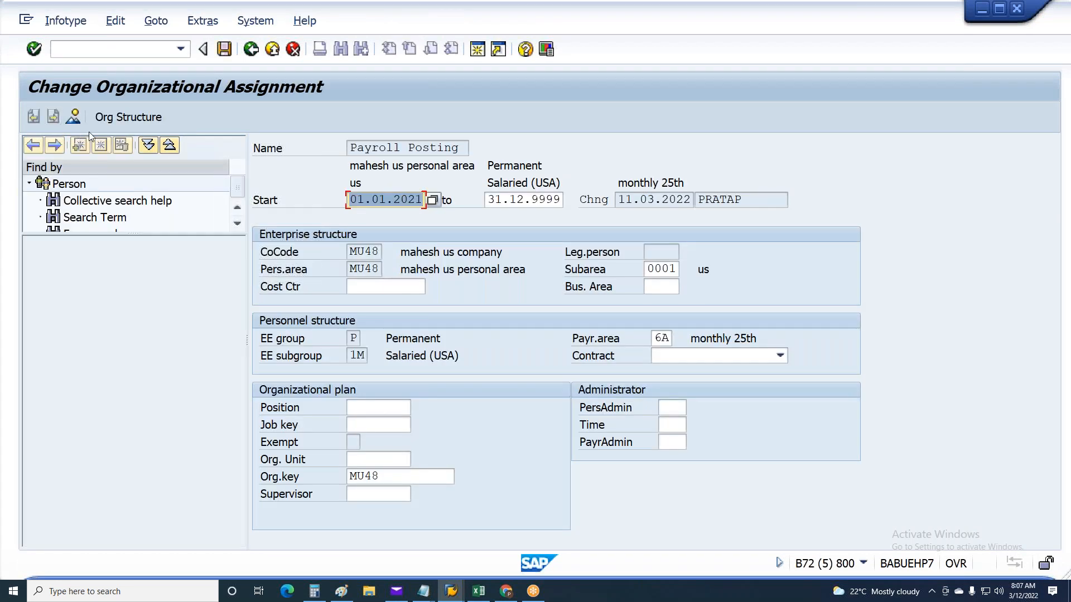
Assign cost center CCUS48, found by searching company code MU48, to the employee, save the record and leave HR master data
click(380, 288)
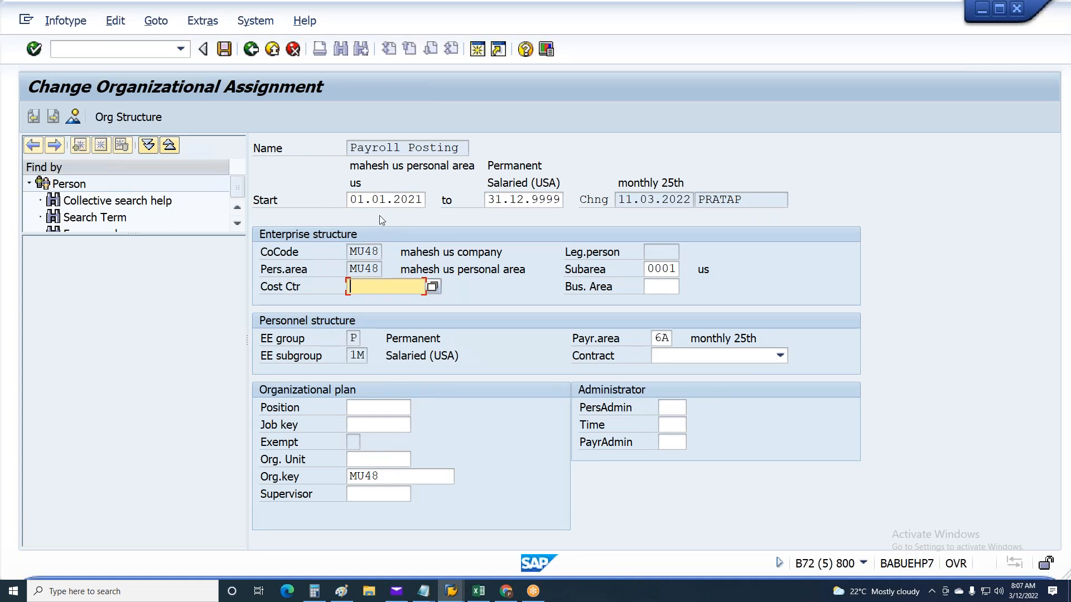
click(433, 287)
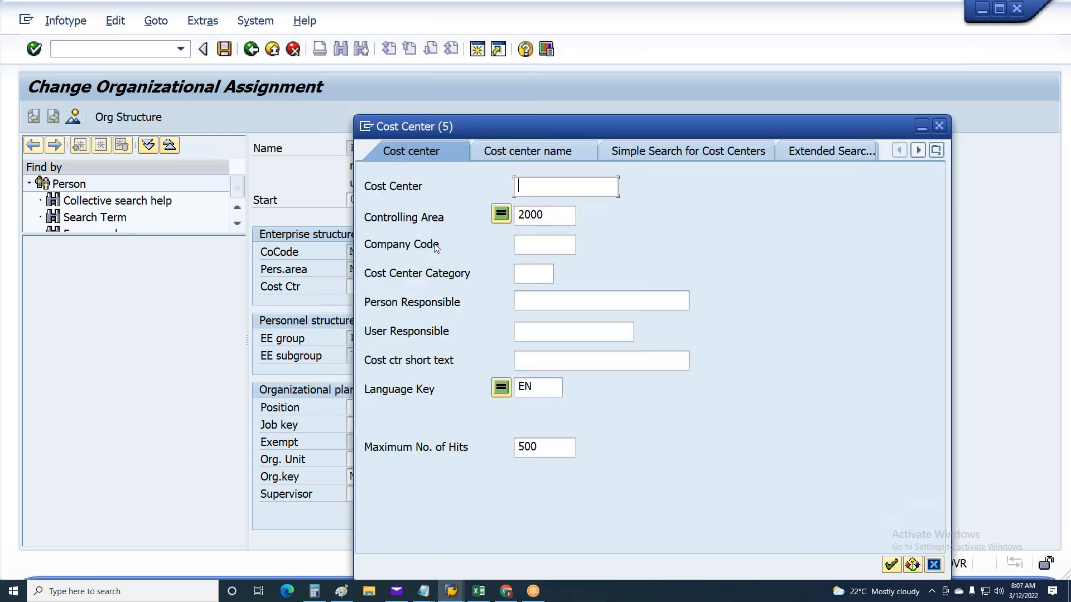
click(559, 244)
text(MU48)
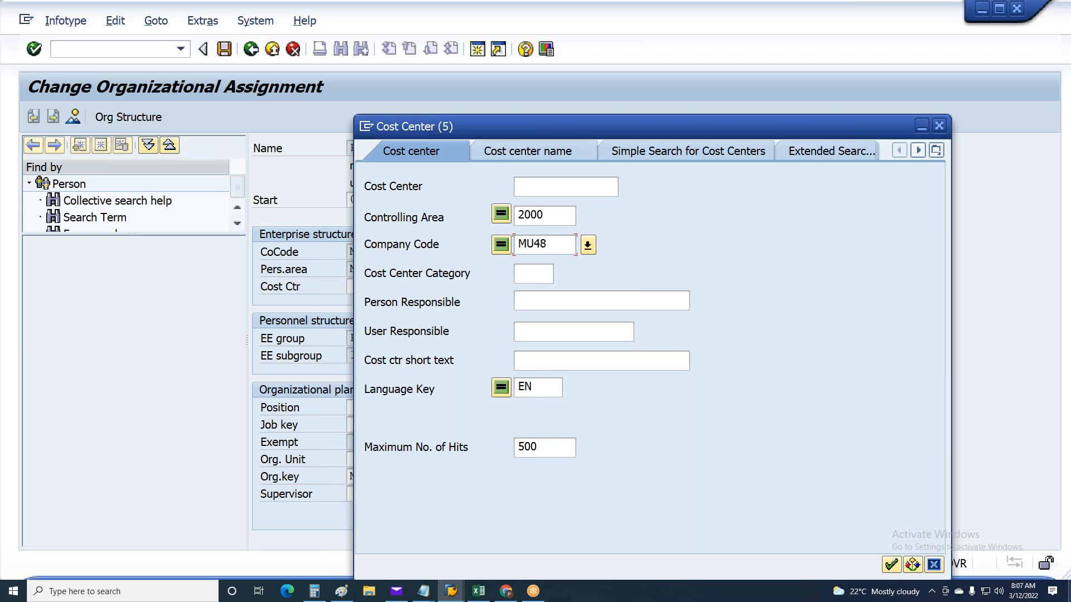
key(Return)
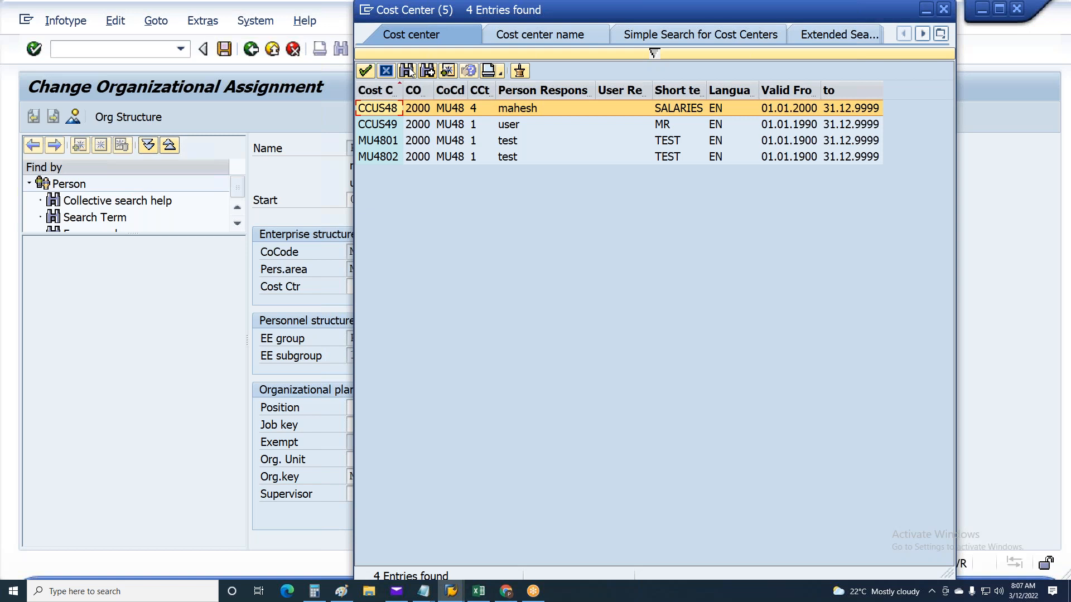
double_click(367, 109)
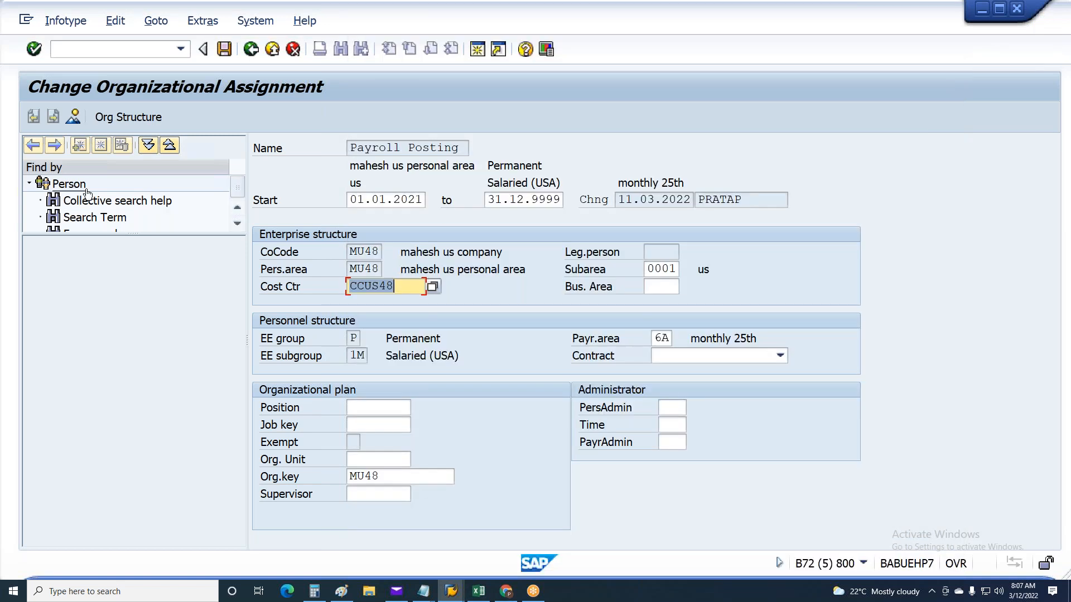
key(Return)
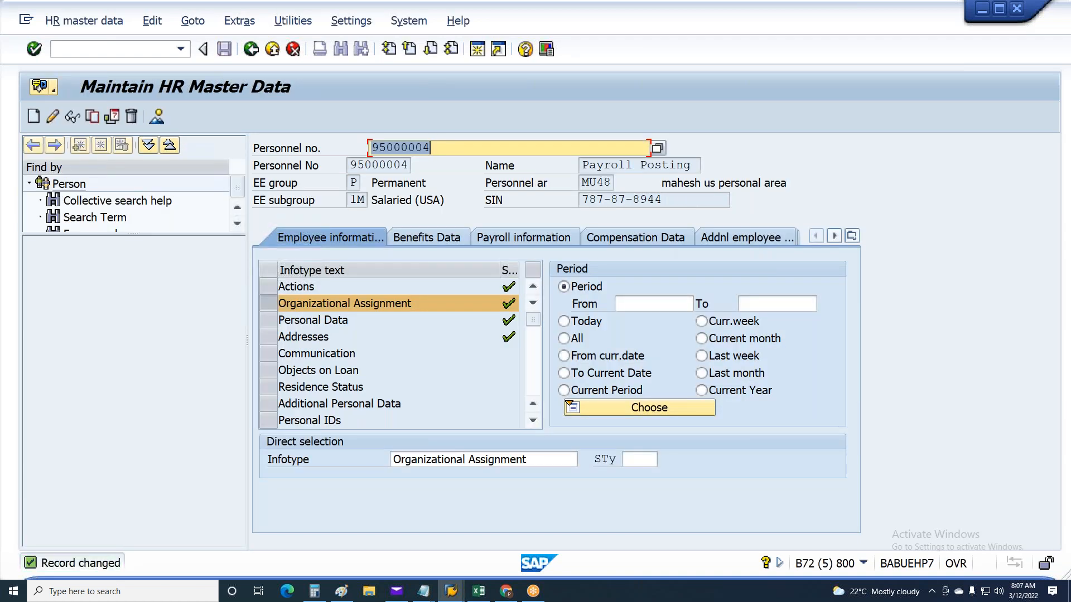
key(F3)
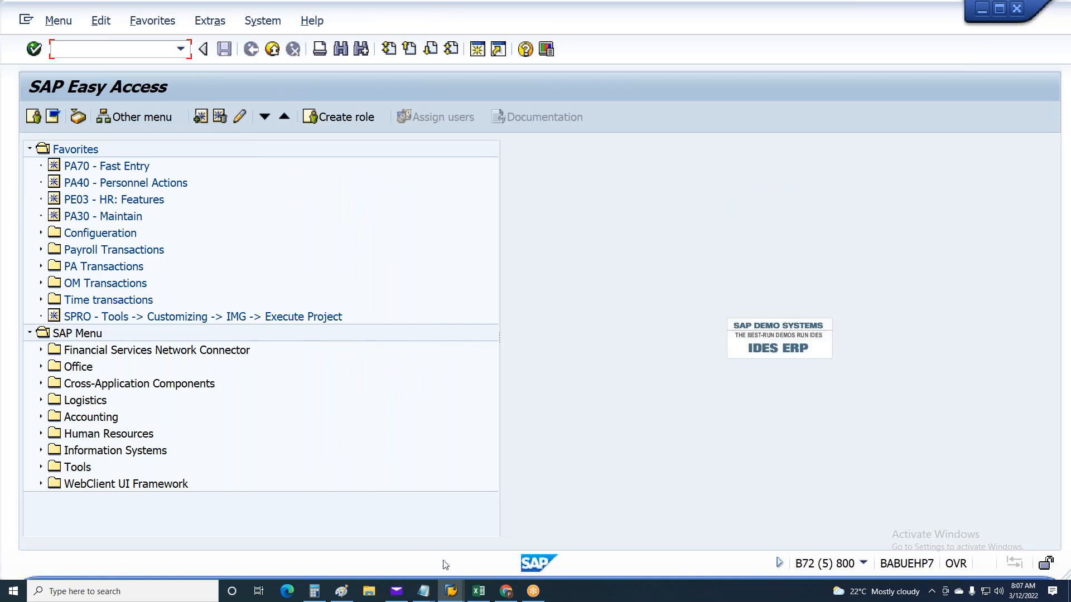
Return to the posting session and leave the posting document, document overview and evaluation for the Create Posting Run selection screen
click(451, 592)
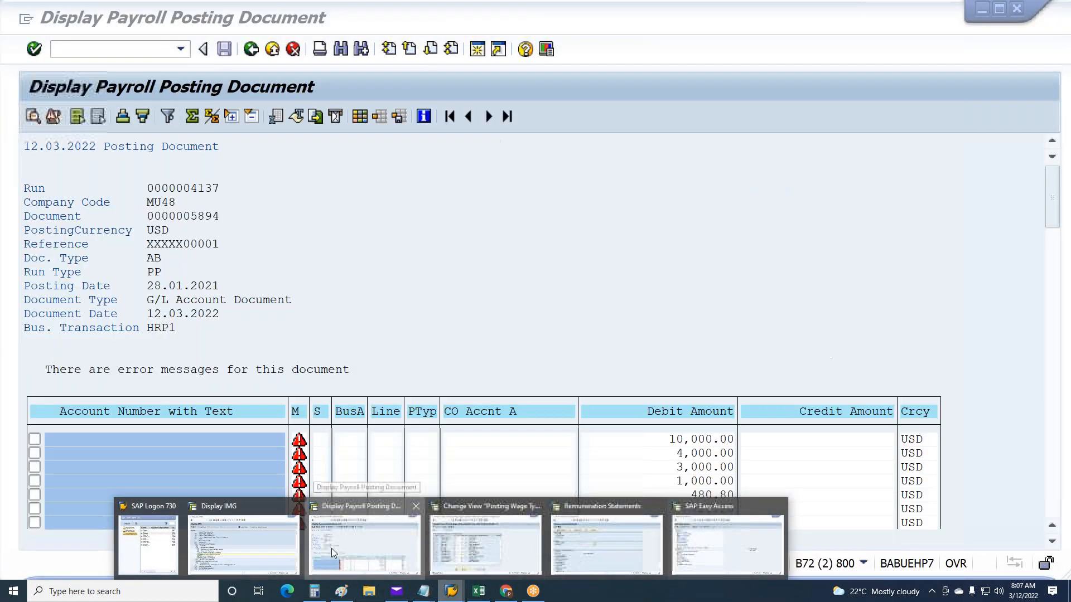
click(331, 548)
key(F3)
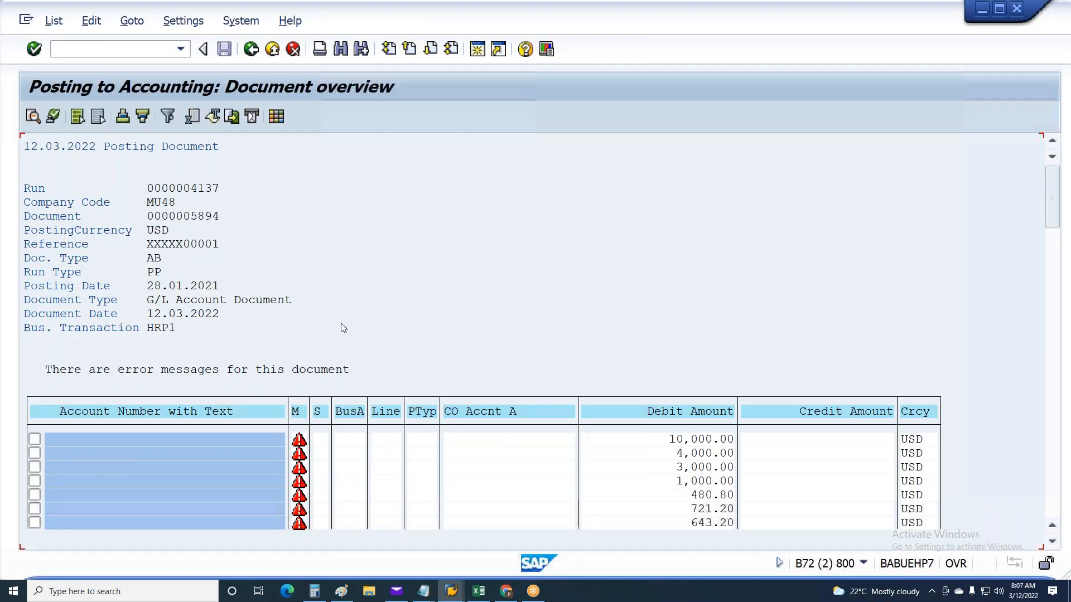
key(F3)
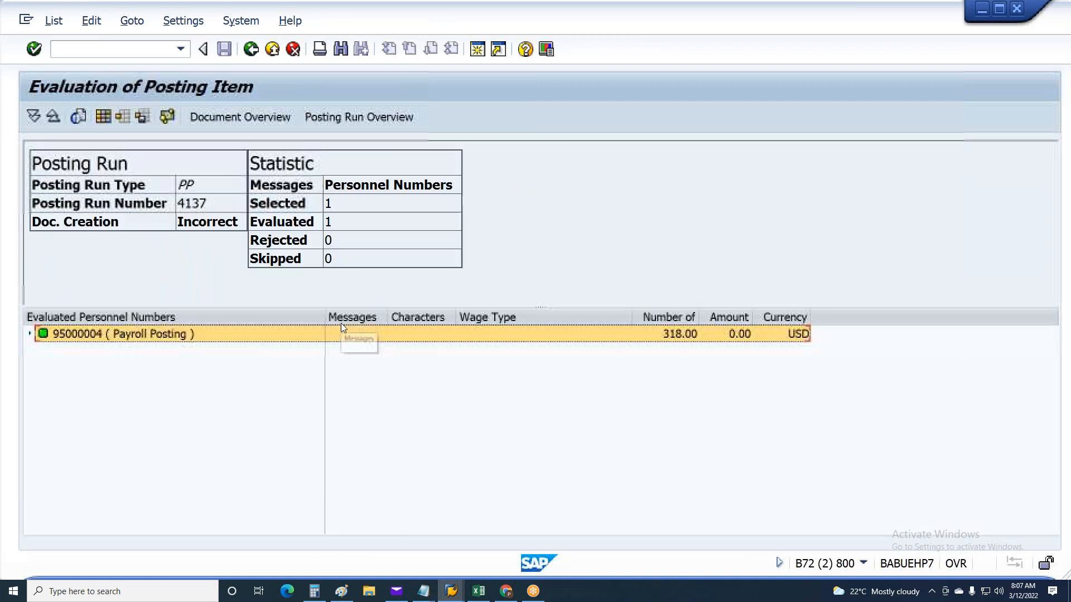
key(F3)
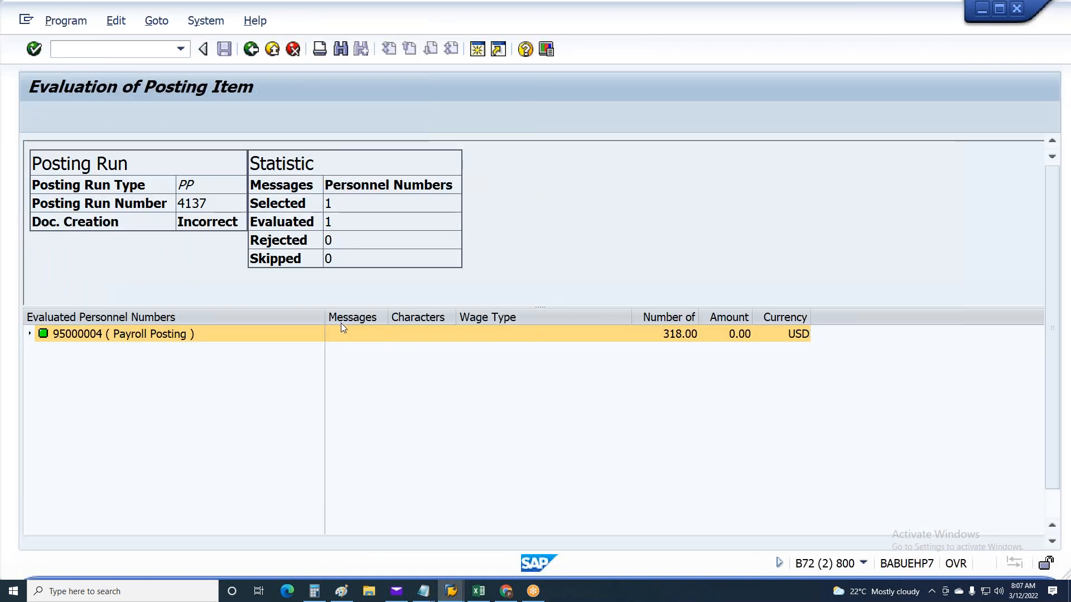
key(F3)
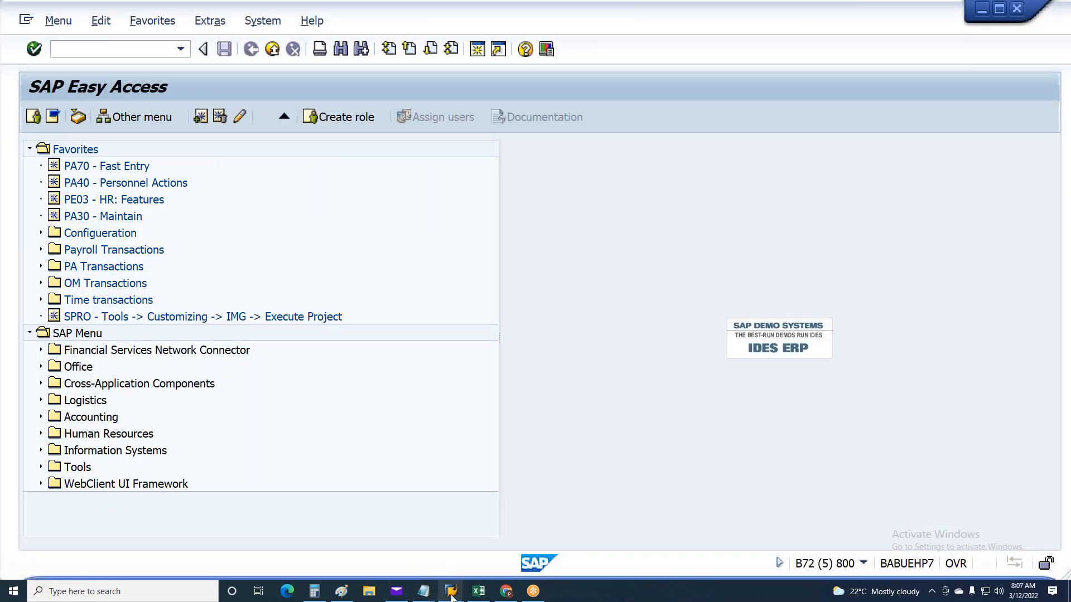
mouse_move(451, 591)
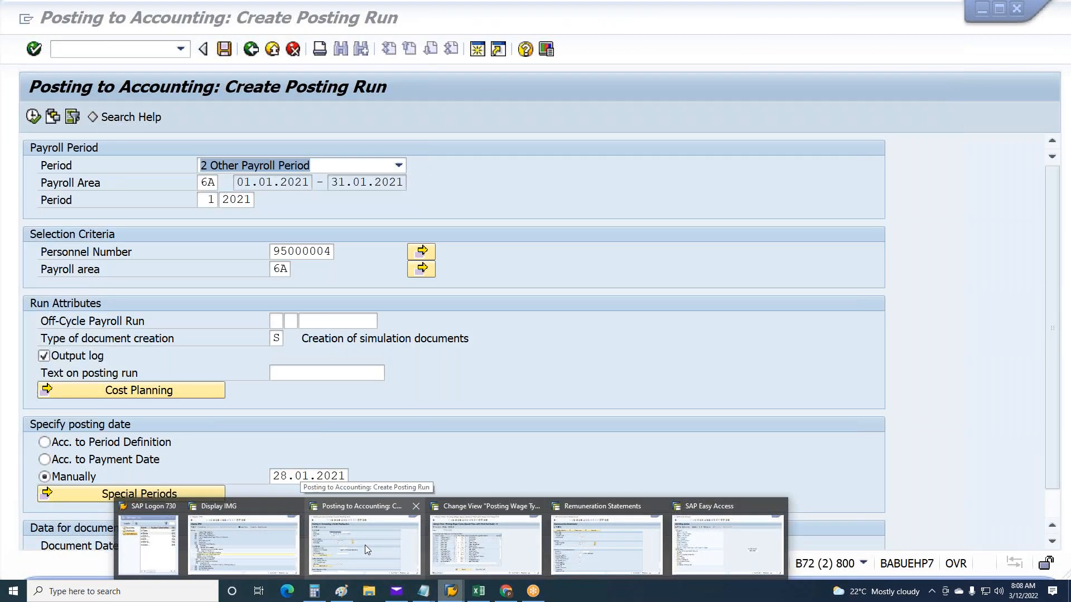
Switch to the SAP Easy Access session, call up PC10 and start the US payroll driver from Start payroll
click(705, 544)
click(59, 55)
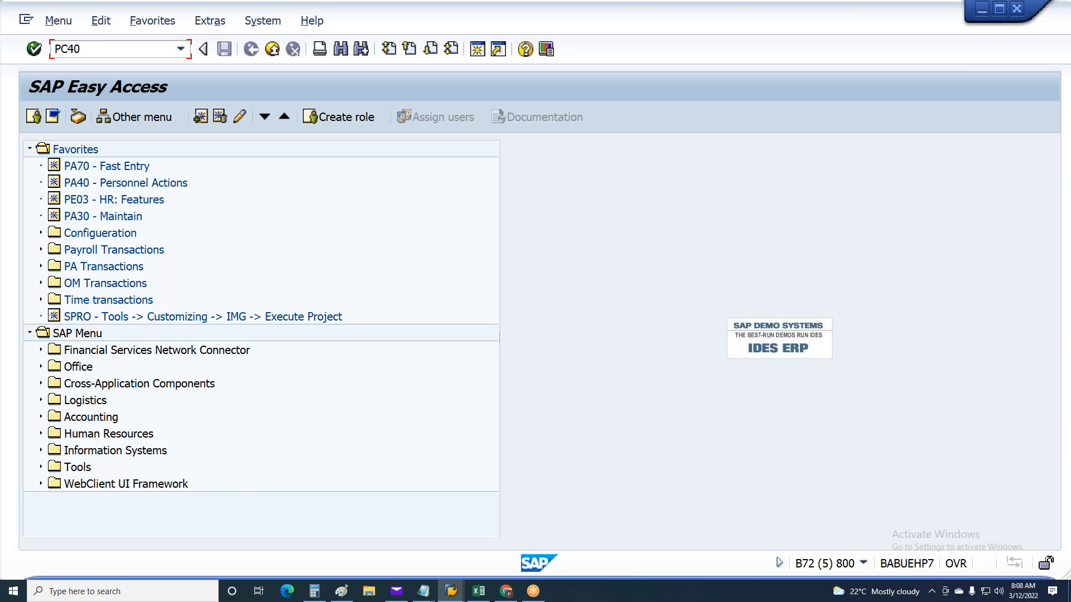
text(PC10)
key(Return)
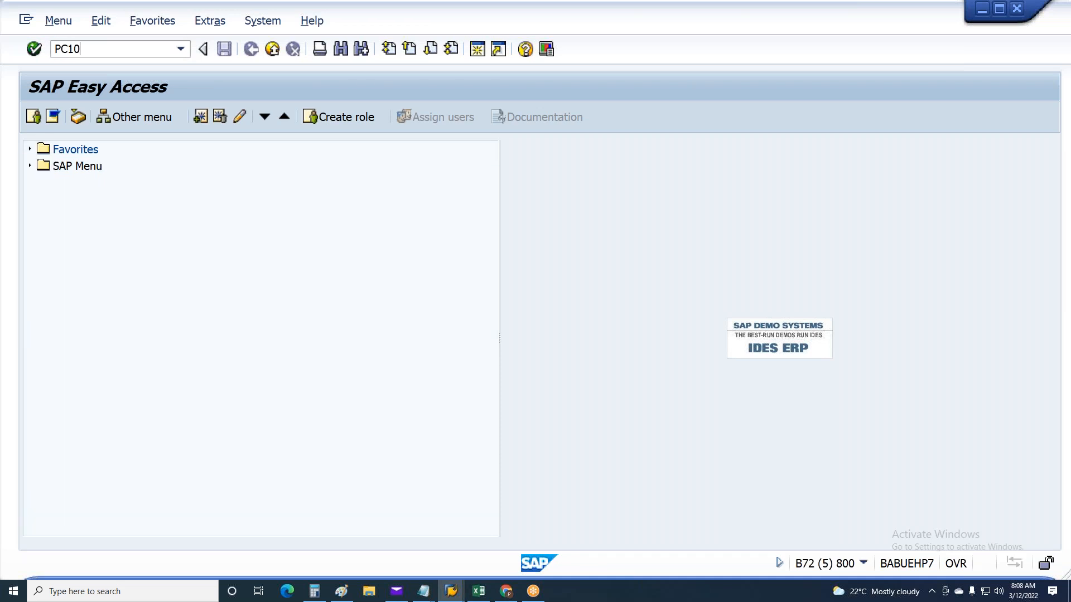
click(41, 351)
double_click(168, 402)
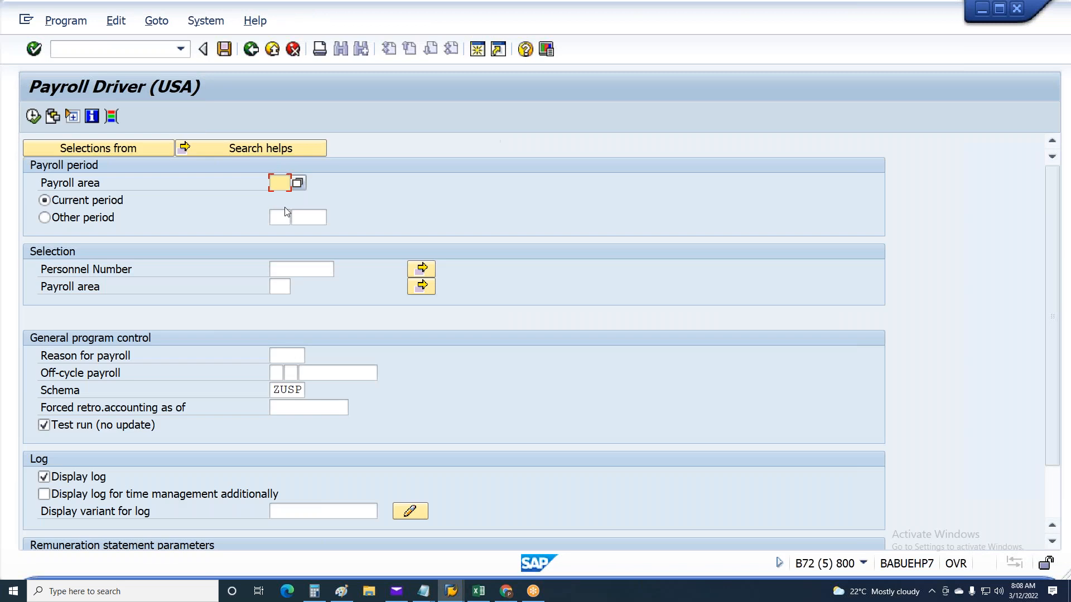
Set the payroll driver to payroll area 6A, other period 1 2021, and select the employee's personnel number within area 6A
click(285, 182)
click(281, 199)
click(280, 286)
click(284, 304)
click(291, 269)
click(292, 284)
click(95, 222)
key(Tab)
text(1)
key(Tab)
text(2021)
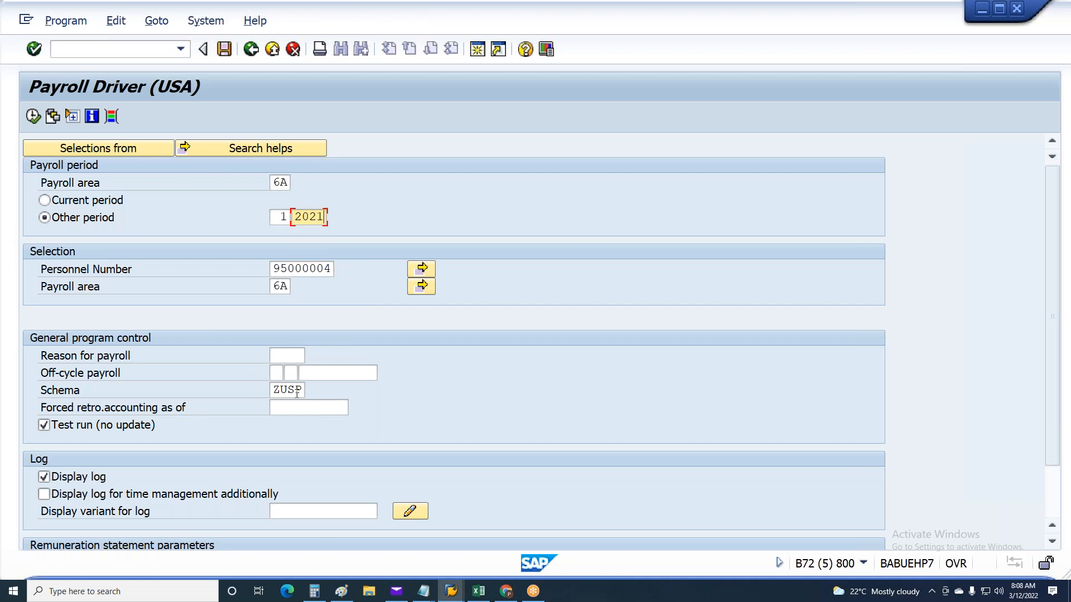
Set the payroll schema to Z300, turn off the test run and execute payroll
double_click(298, 391)
click(296, 407)
drag(274, 390, 356, 396)
click(286, 405)
click(69, 424)
scroll(69, 423, down, 1)
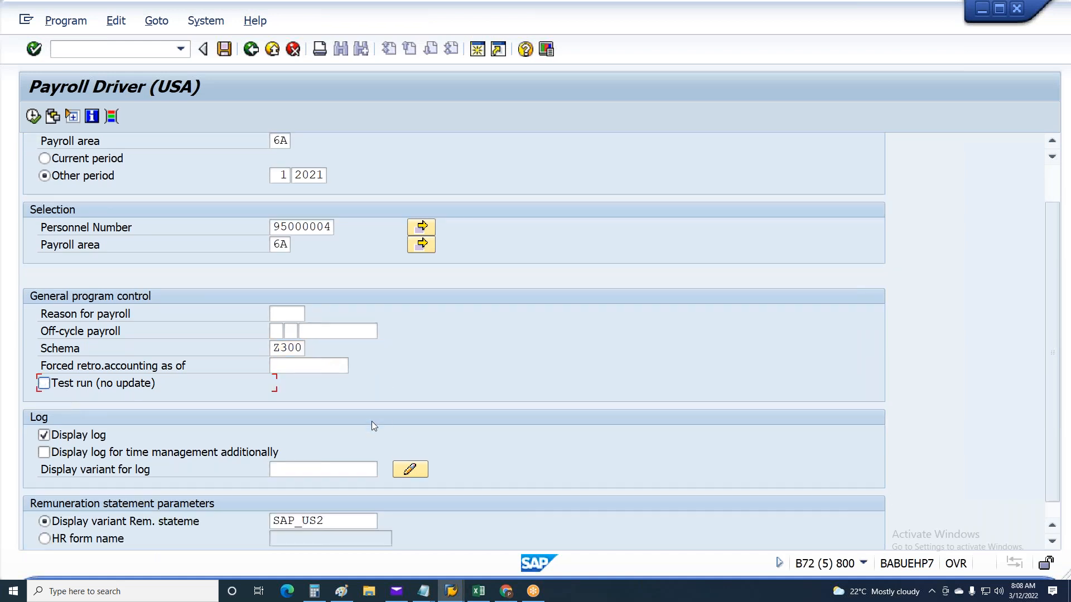
scroll(371, 420, down, 1)
key(F8)
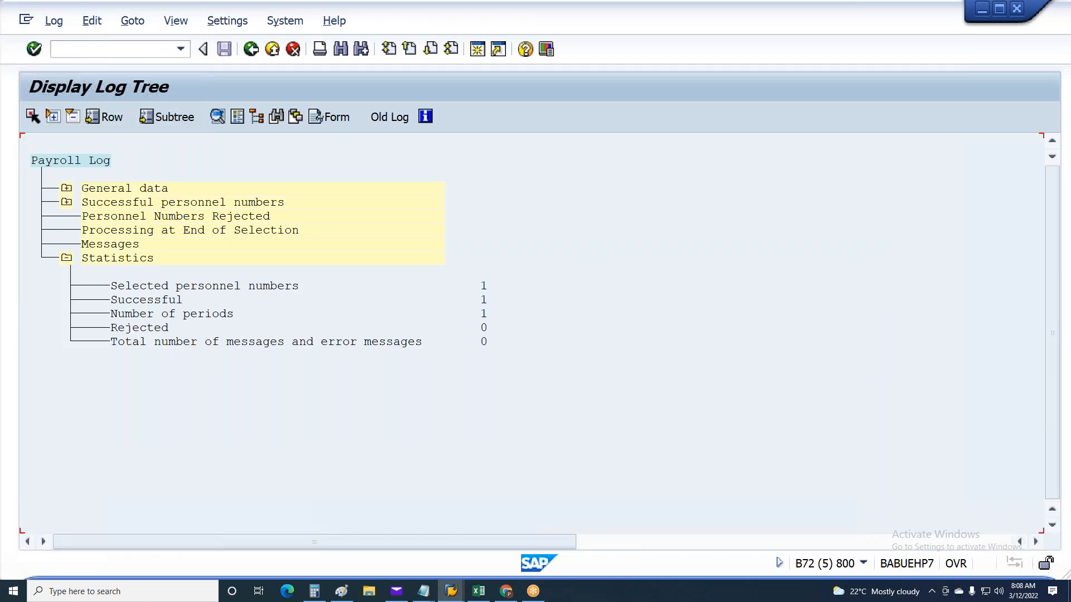
Return to the Create Posting Run session, execute the simulation again and open its posting document from the document overview
key(alt+Tab)
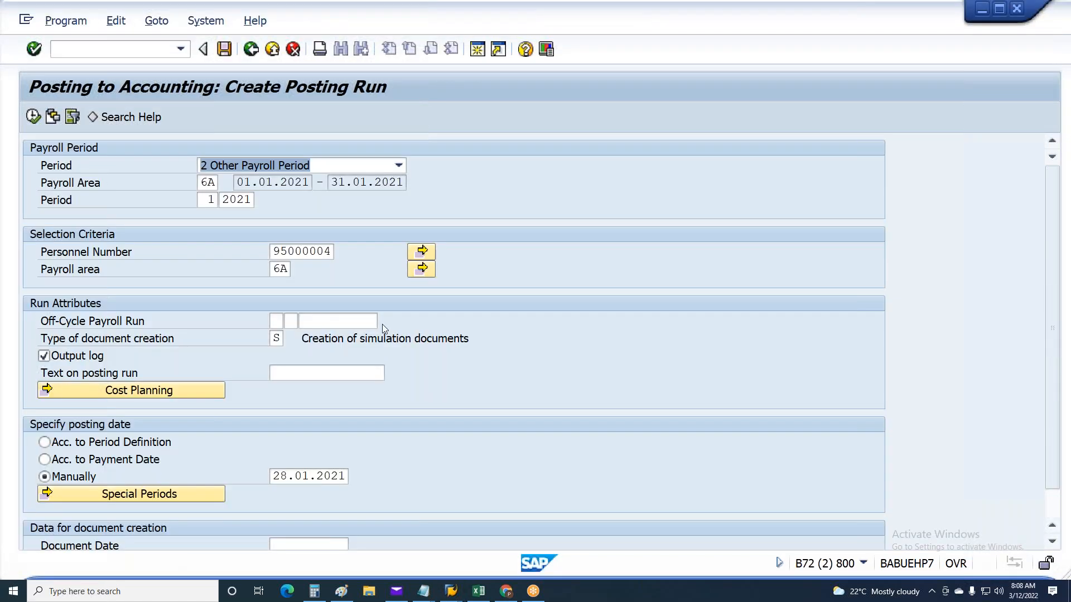
click(33, 116)
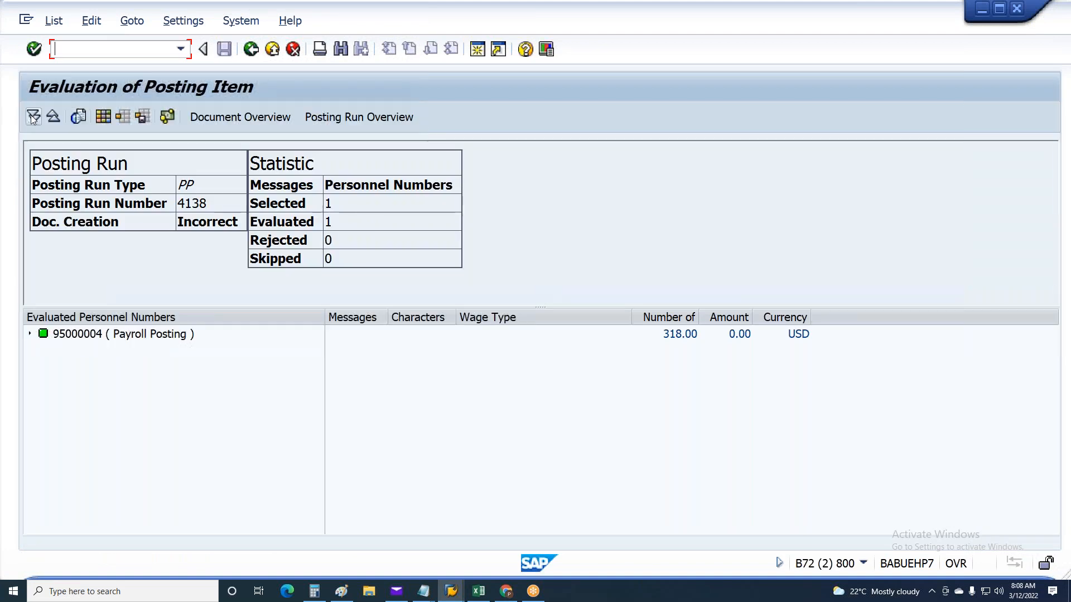
click(267, 117)
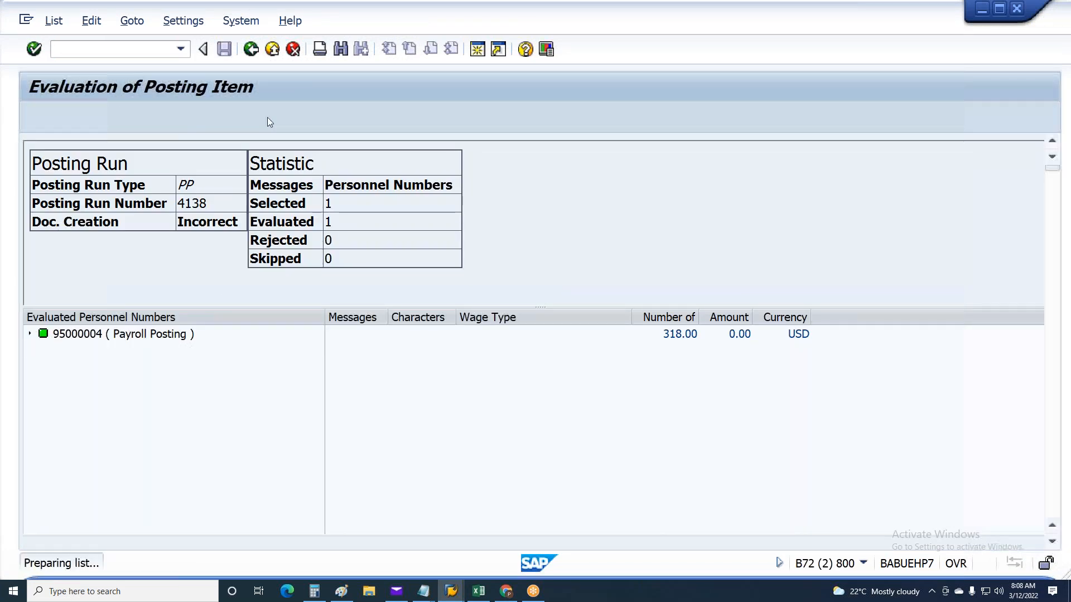
double_click(148, 190)
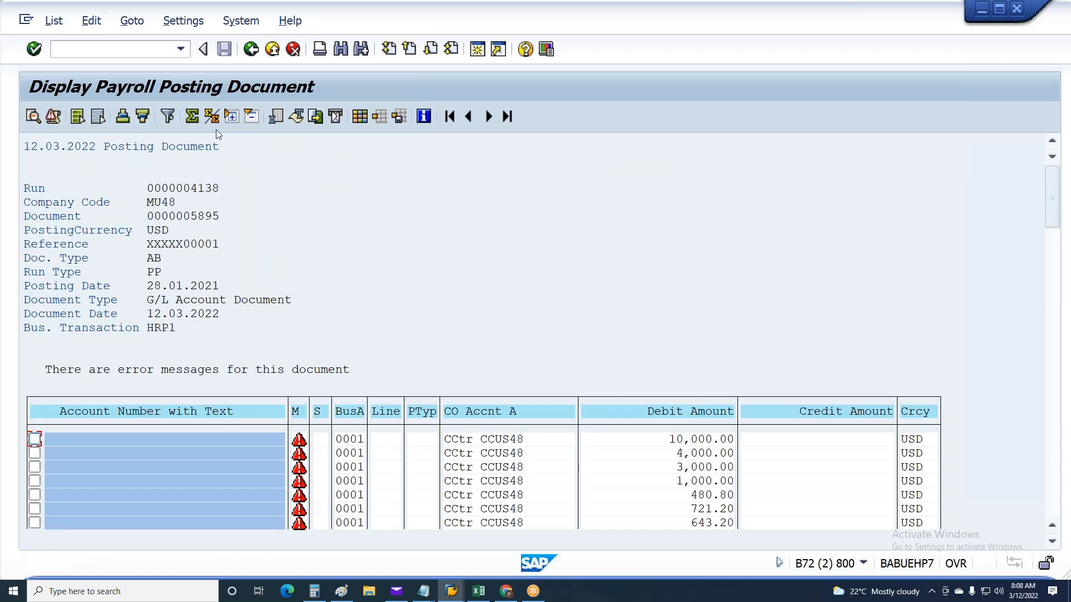
Examine the line item error messages of the posting document, especially the account search keys
click(51, 115)
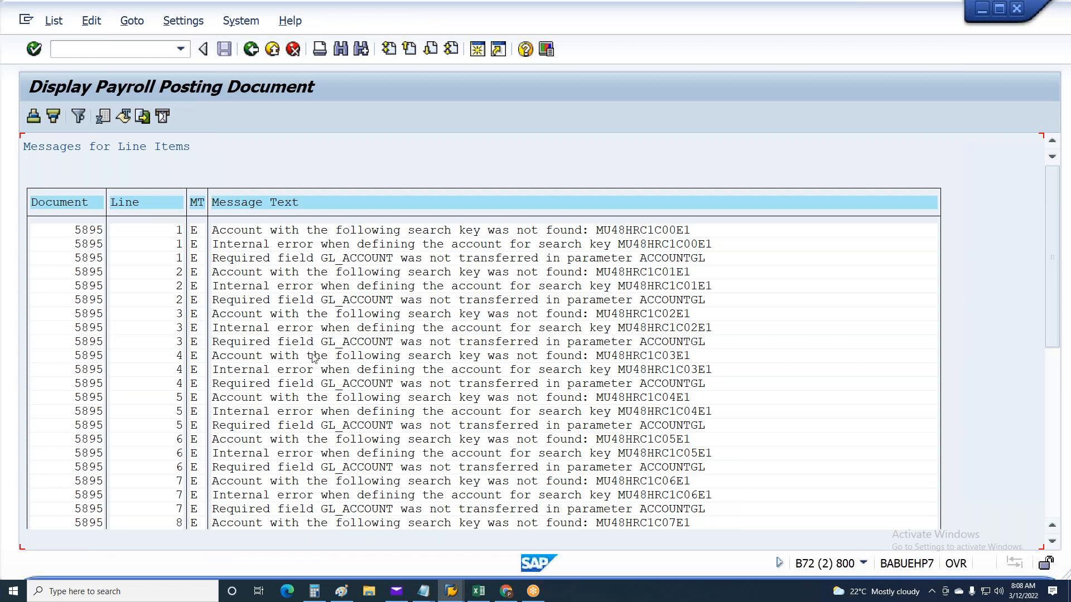
scroll(313, 359, down, 4)
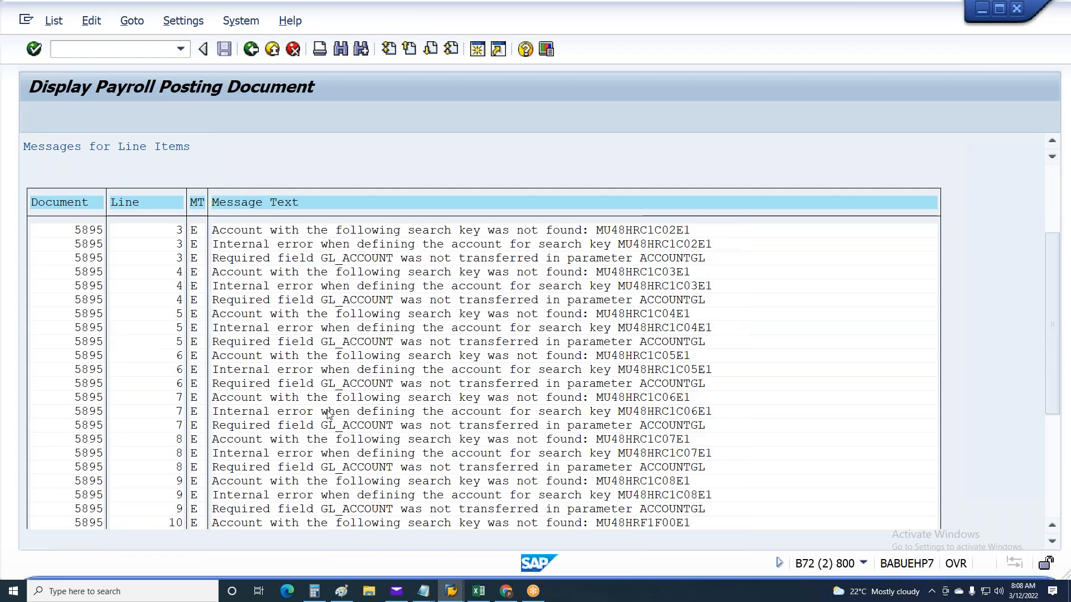
scroll(329, 413, down, 3)
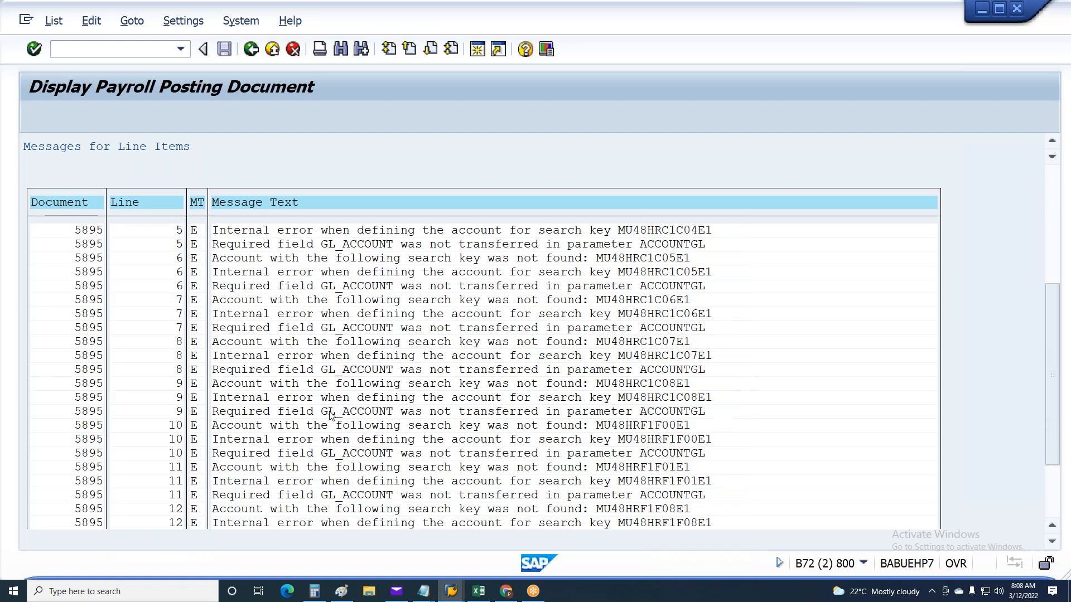
scroll(330, 415, down, 4)
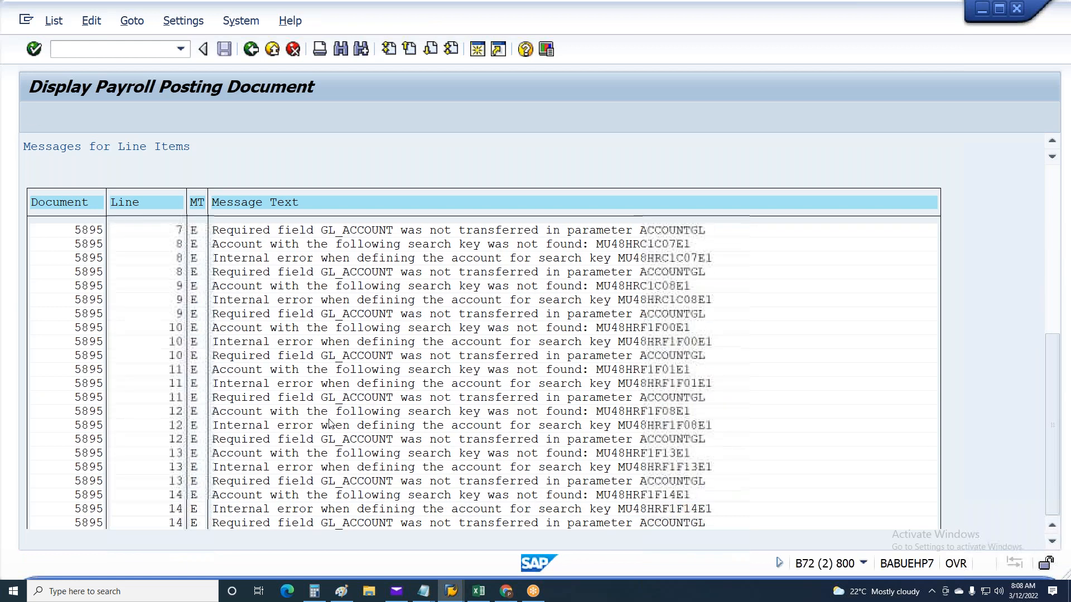
click(1053, 190)
click(613, 243)
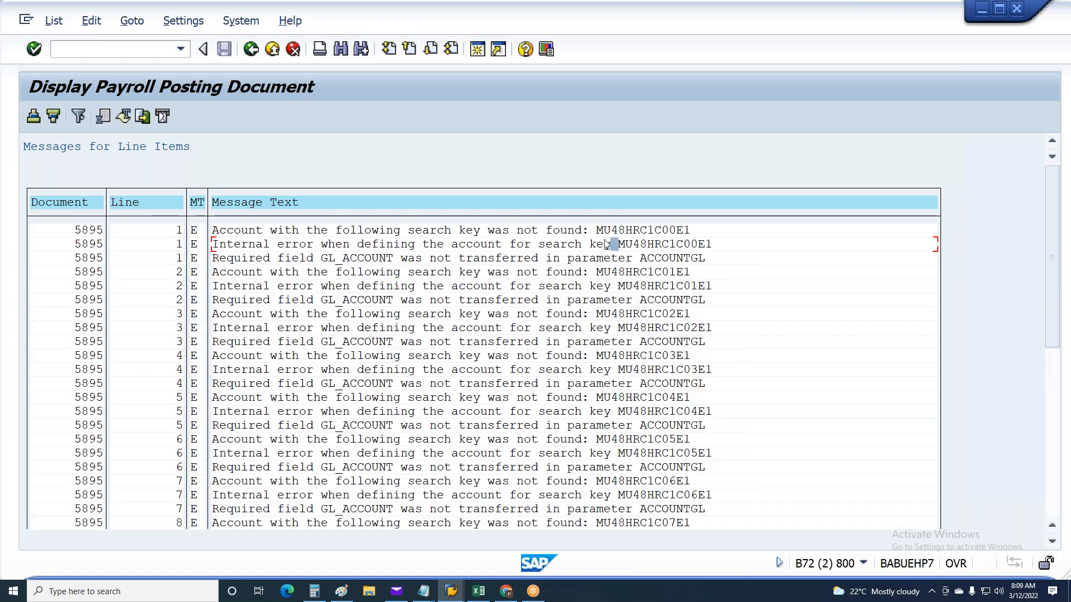
click(533, 233)
click(566, 234)
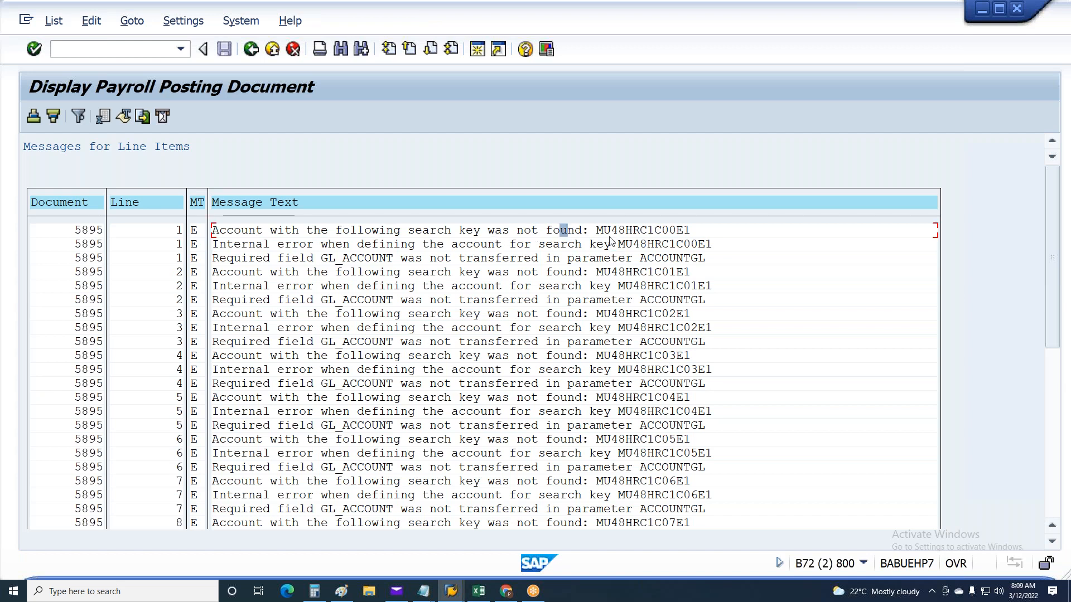
Copy search key MU48HRC1C00E1 from the first message into the Notepad notes and split it into MU48, HRC, 1C00 and E1
key(ctrl+y)
drag(602, 228, 690, 233)
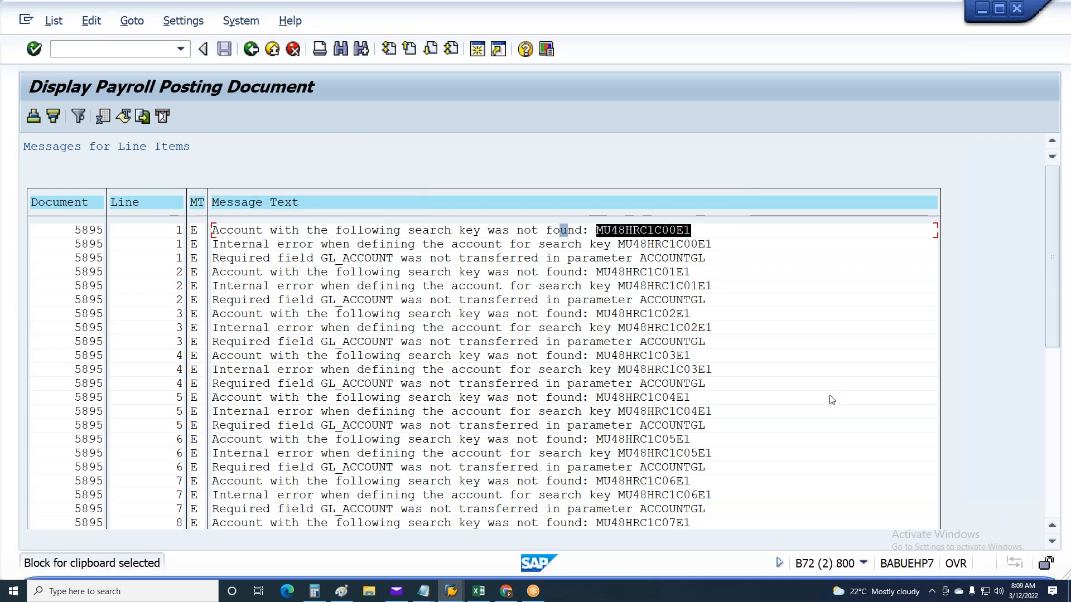
key(ctrl+c)
click(423, 591)
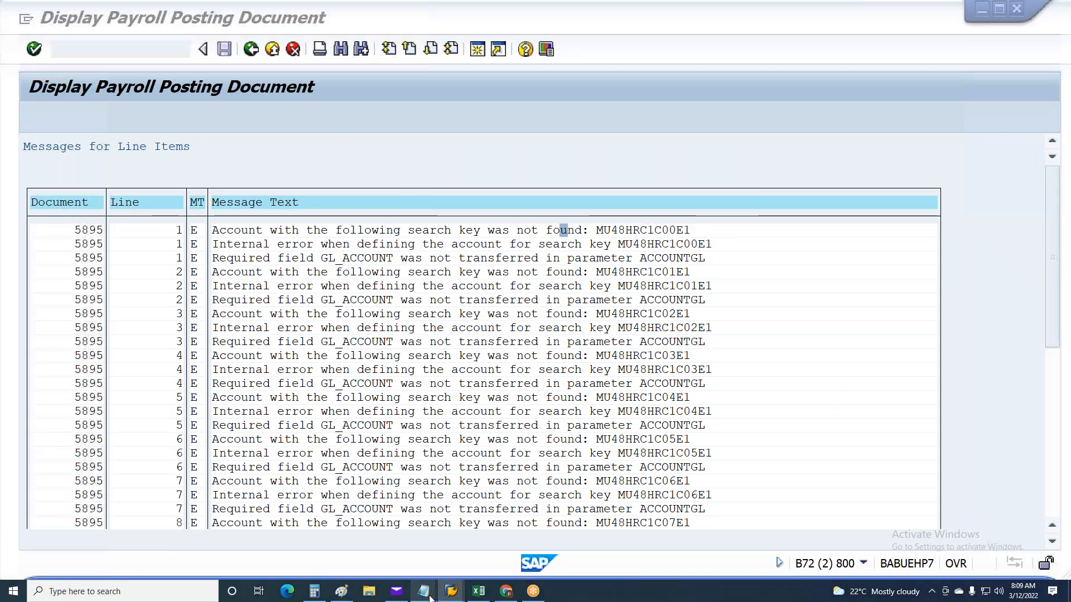
click(461, 555)
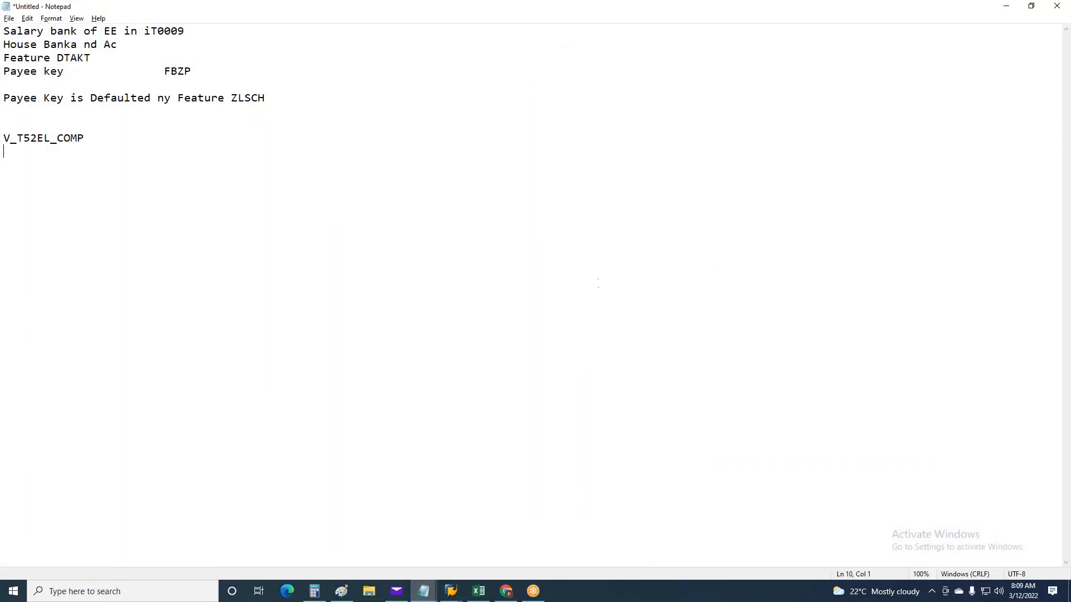
key(ctrl+v)
key(Tab)
key(Tab)
key(Tab)
Highlight the E1, 1C00 and HRC parts of the split search key in the notes
drag(138, 235, 187, 232)
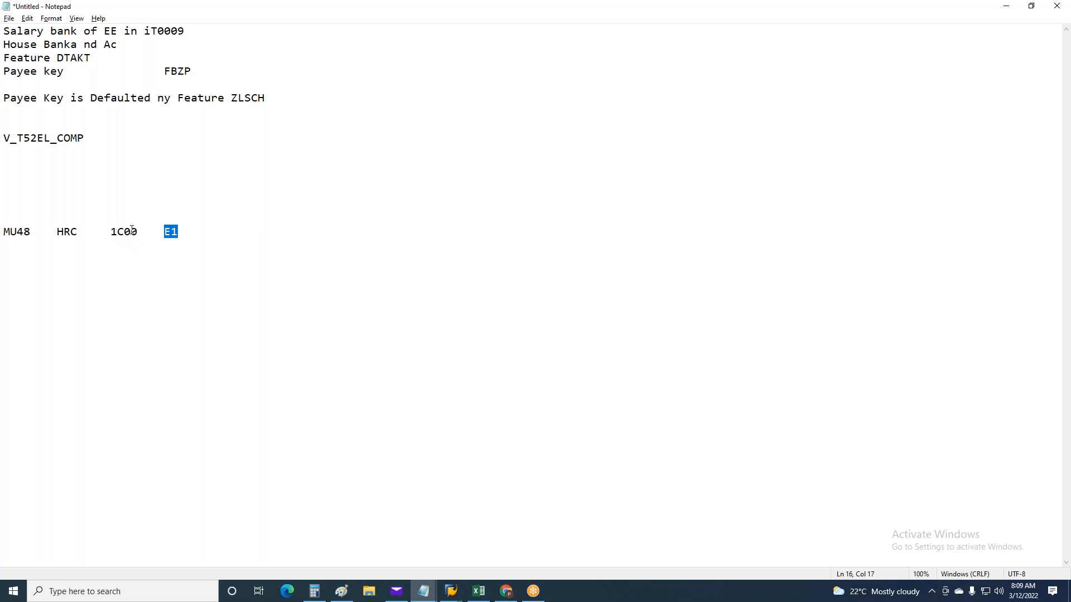
drag(111, 231, 188, 230)
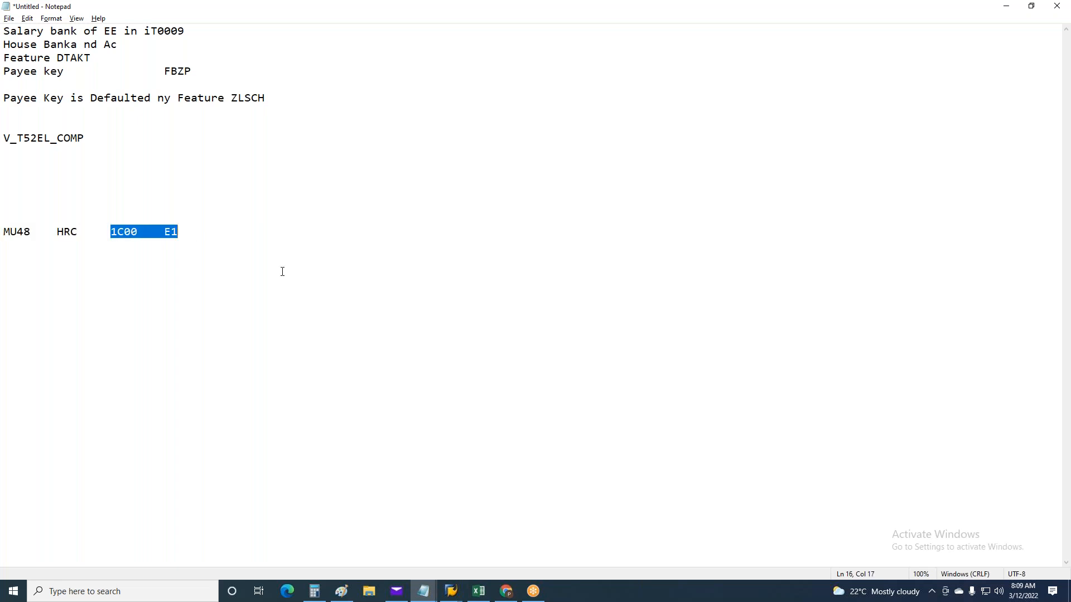
click(109, 231)
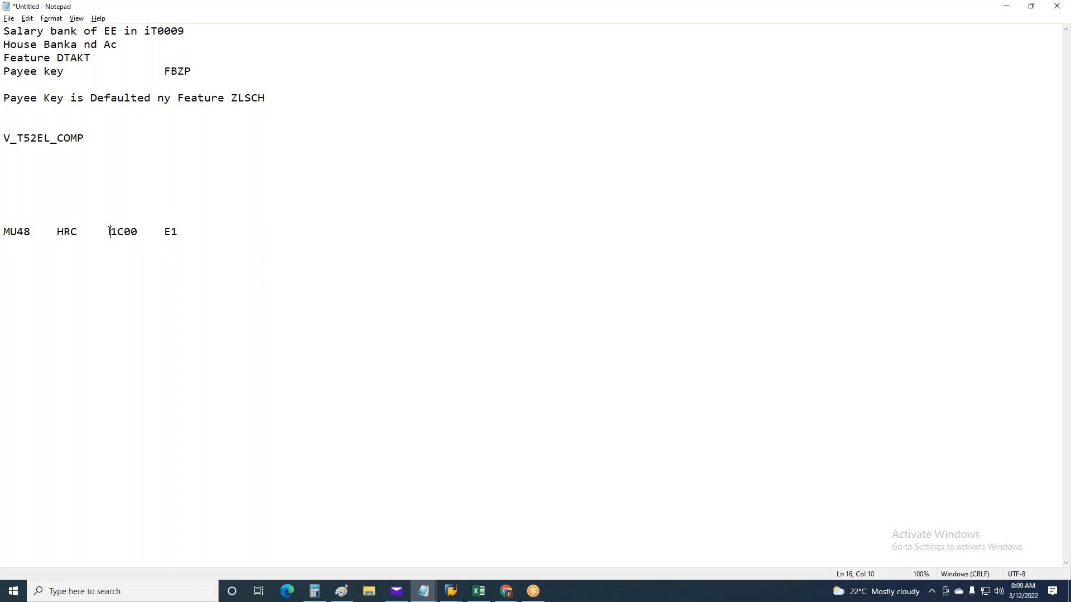
drag(126, 234, 205, 234)
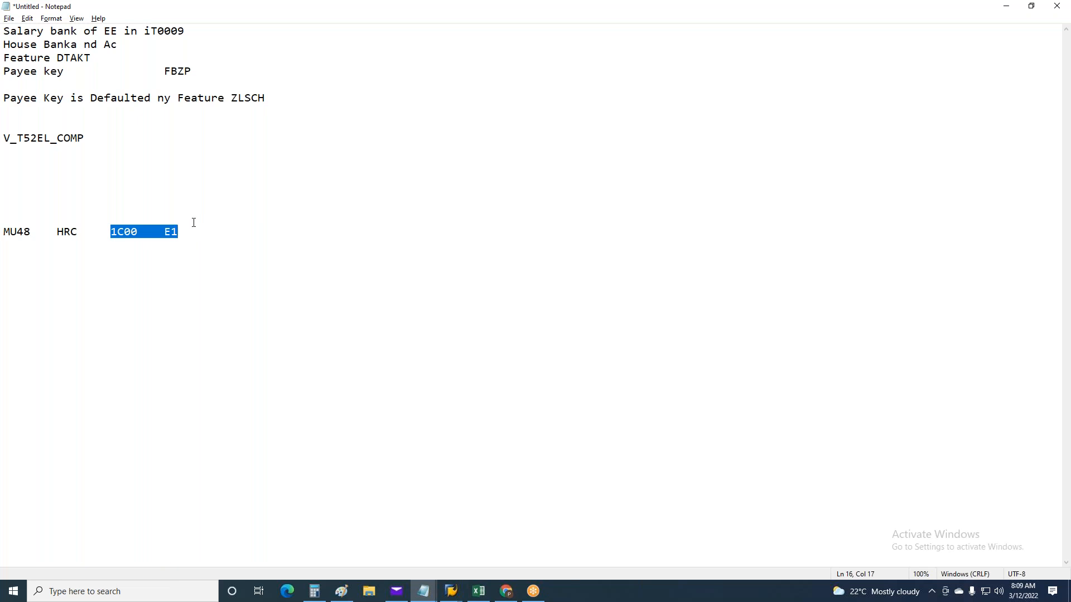
drag(62, 235, 78, 227)
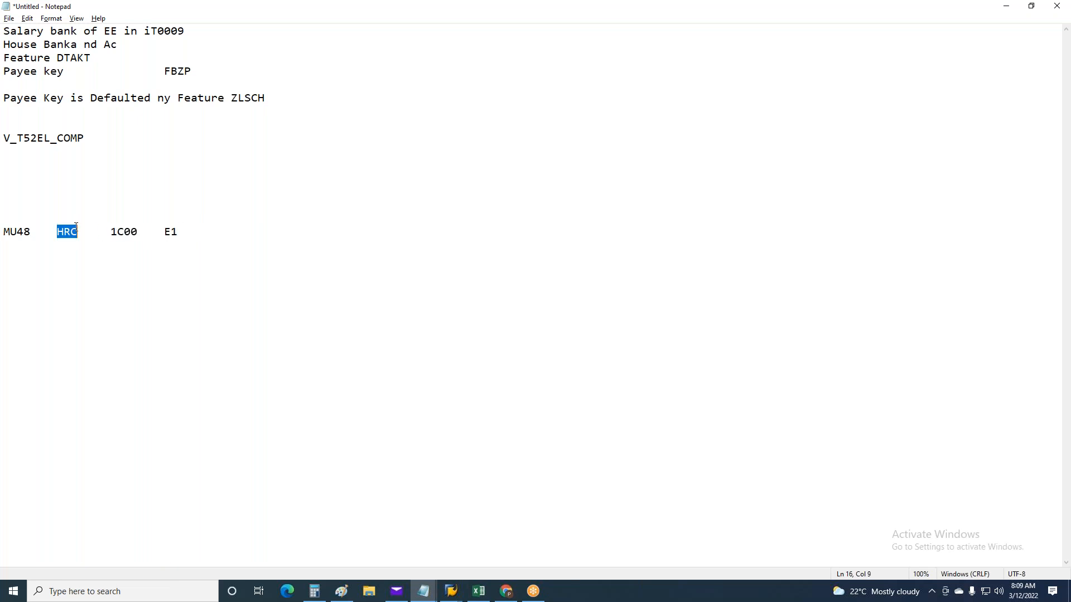
Copy search key MU48HRF1F08E1 from the line 12 message into the Notepad notes and split it into MU48, HRF, 1F08 and E1
key(alt+Tab)
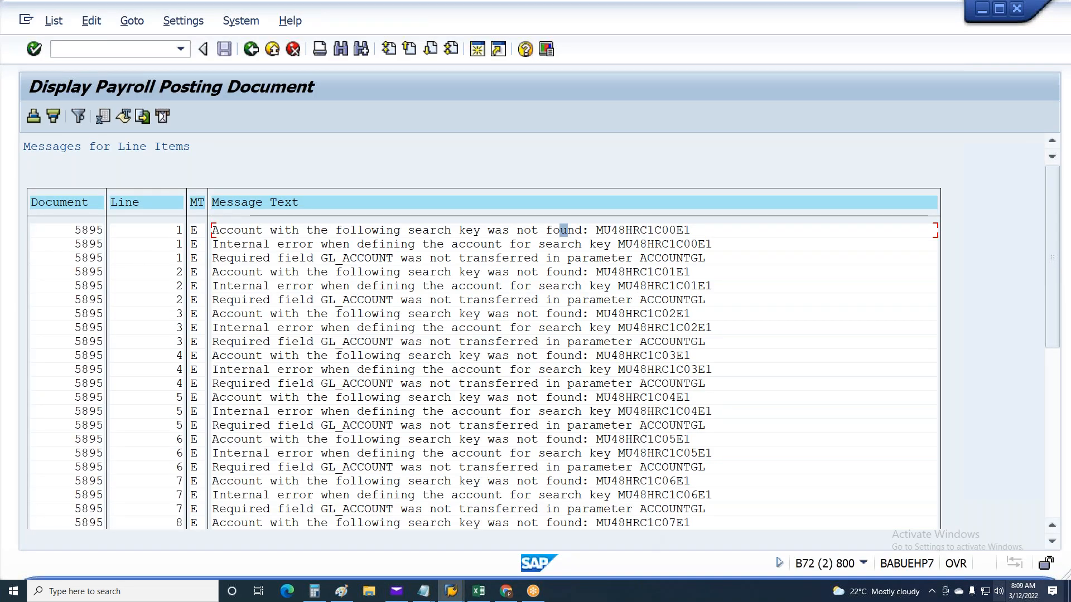
click(1012, 500)
scroll(1012, 500, down, 7)
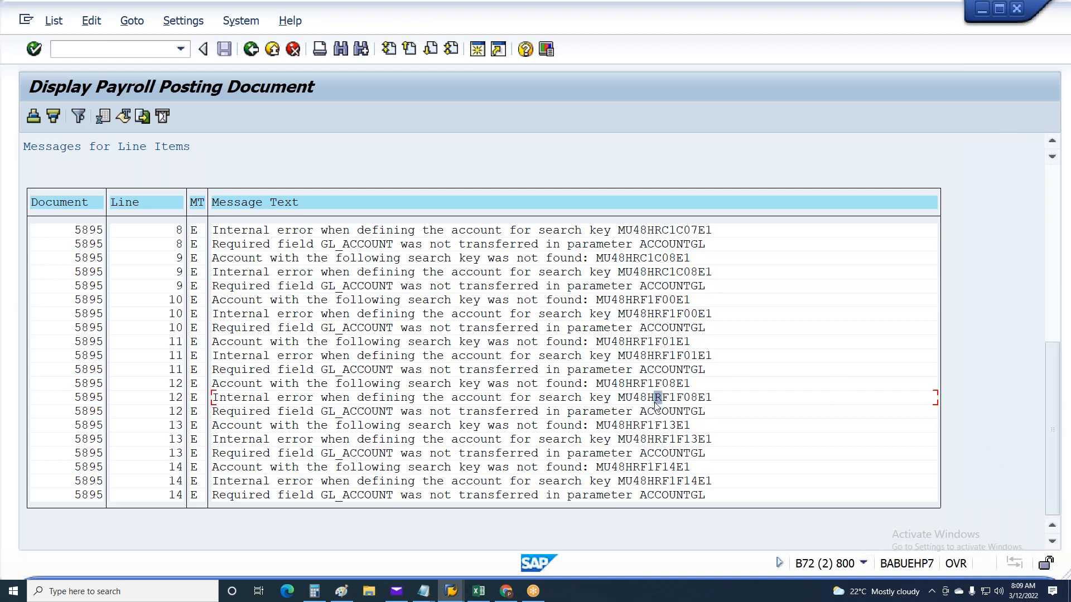
drag(617, 394, 719, 393)
key(ctrl+c)
key(alt+Tab)
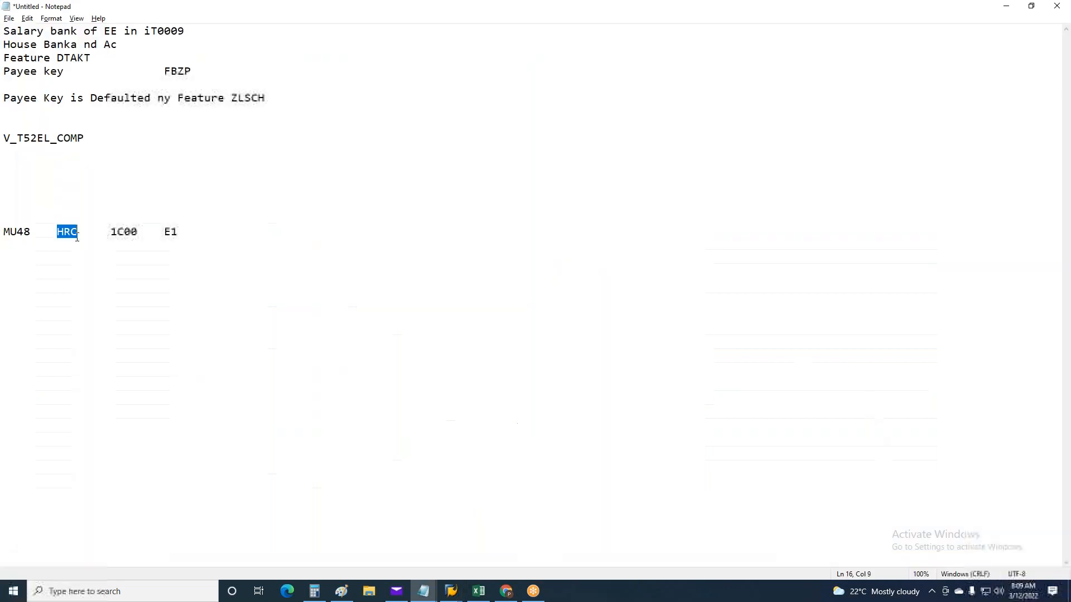
click(212, 238)
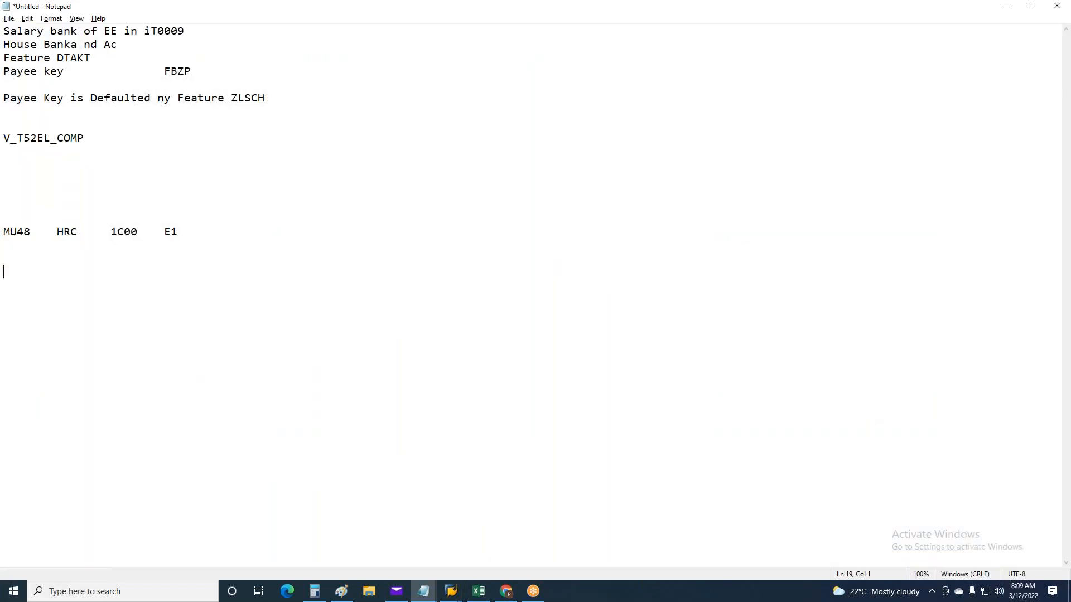
key(ctrl+v)
key(BackSpace)
key(Tab)
key(Tab)
key(Tab)
Compare the HRC 1C00 and HRF 1F08 E1 parts in the notes, and leave the posting document's message list in SAP
drag(141, 270, 54, 269)
click(233, 274)
drag(77, 233, 59, 232)
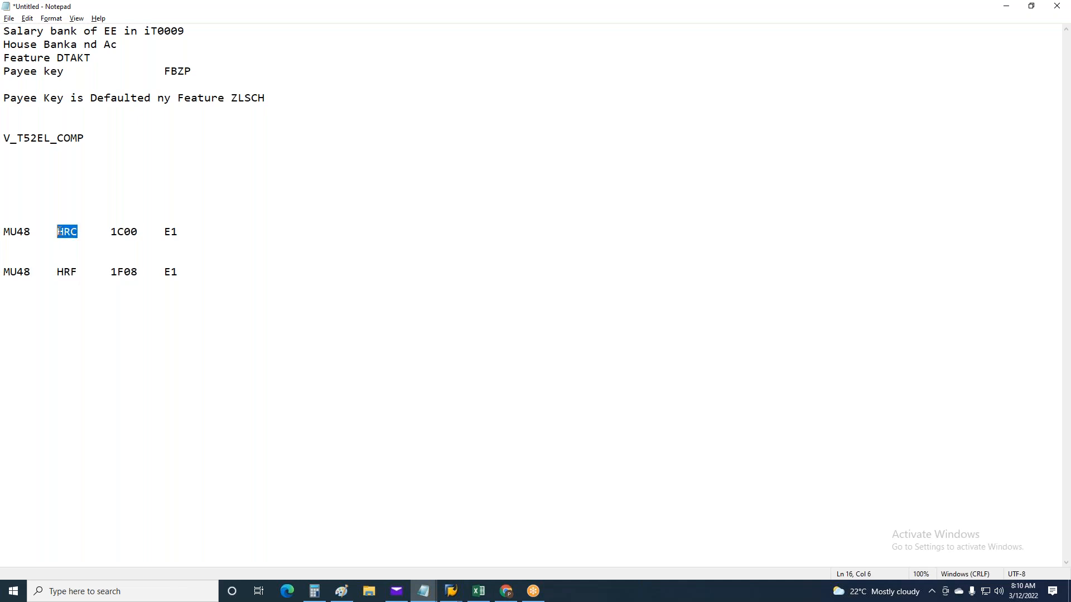
triple_click(112, 232)
drag(112, 271, 214, 272)
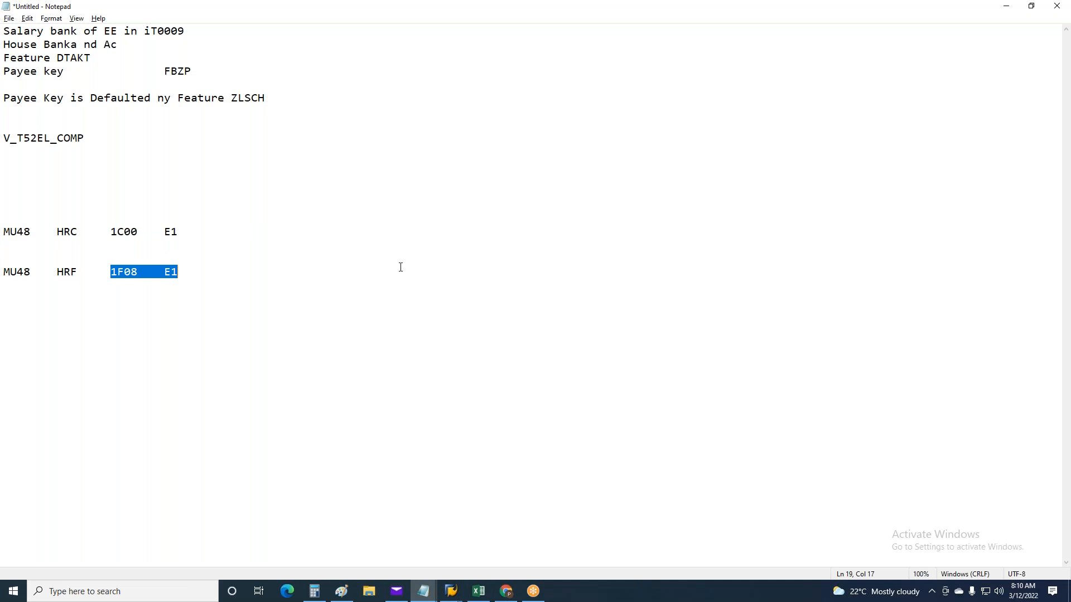
key(alt+Tab)
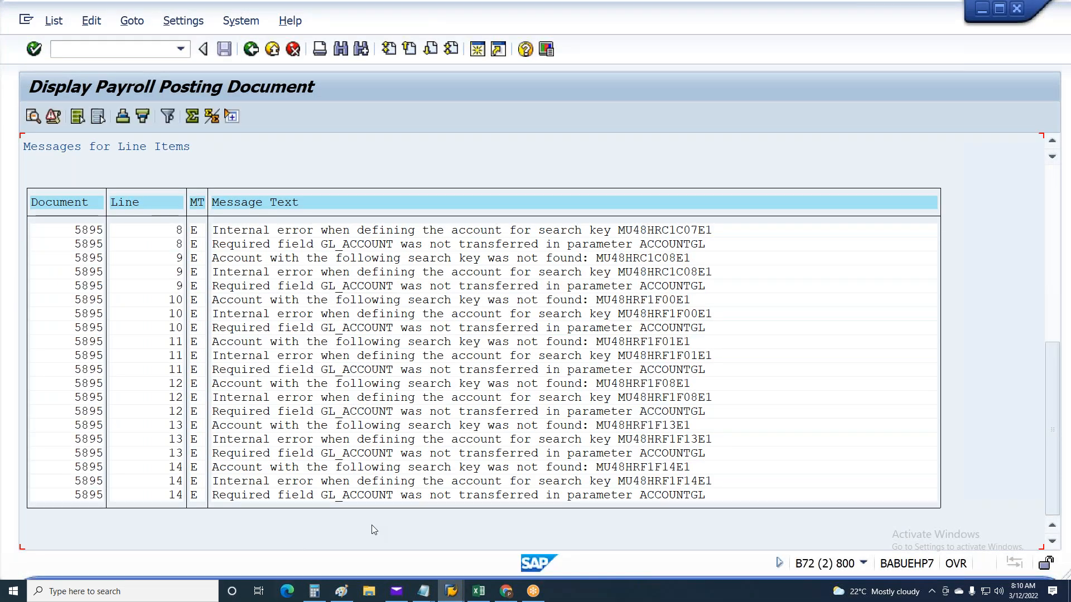
key(F3)
Switch to the Excel workbook and copy Sheet1's columns C to O, from Symbolic AC through the Hourly accounts, into a new sheet
click(484, 595)
scroll(517, 379, up, 5)
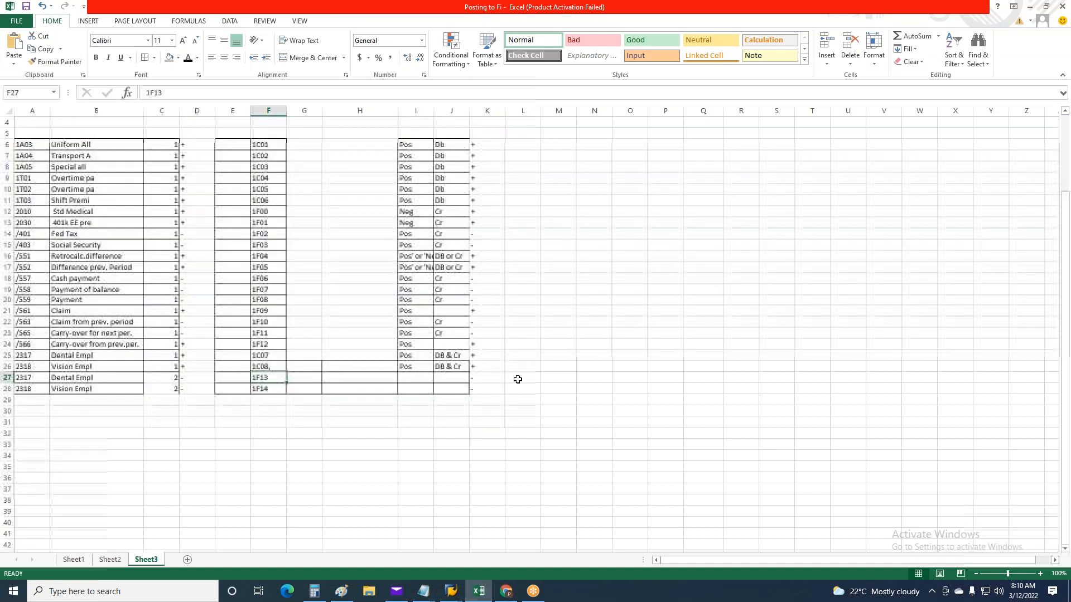
click(73, 559)
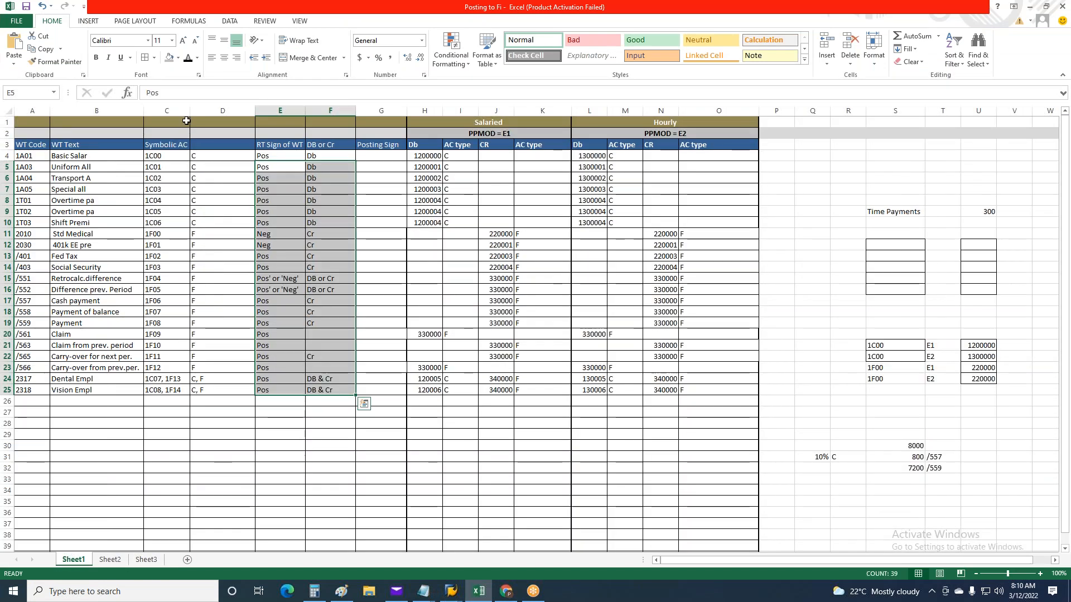
drag(167, 110, 708, 123)
key(ctrl+c)
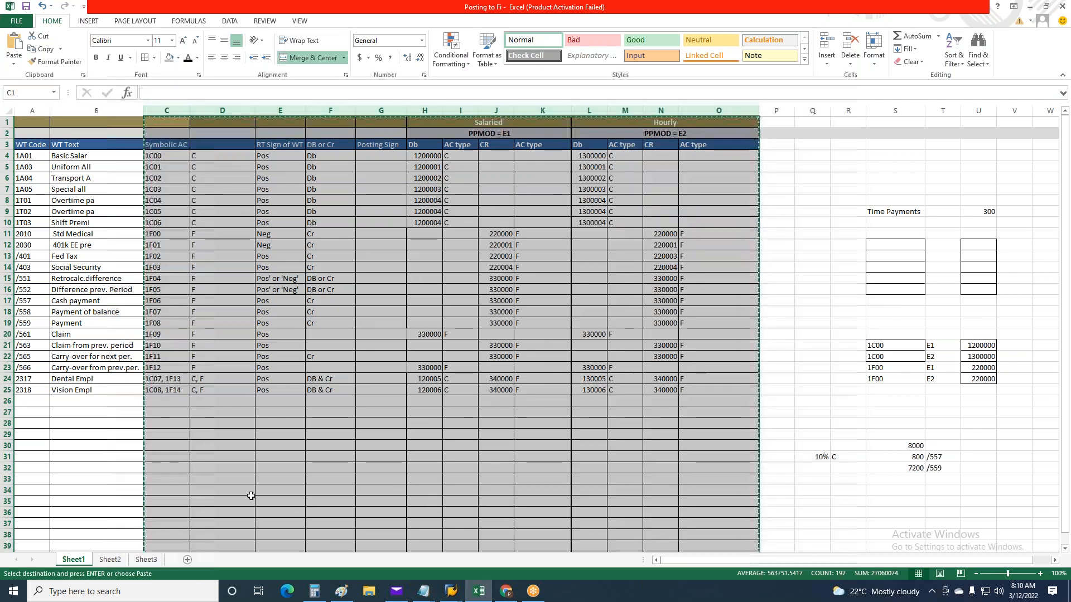
click(187, 559)
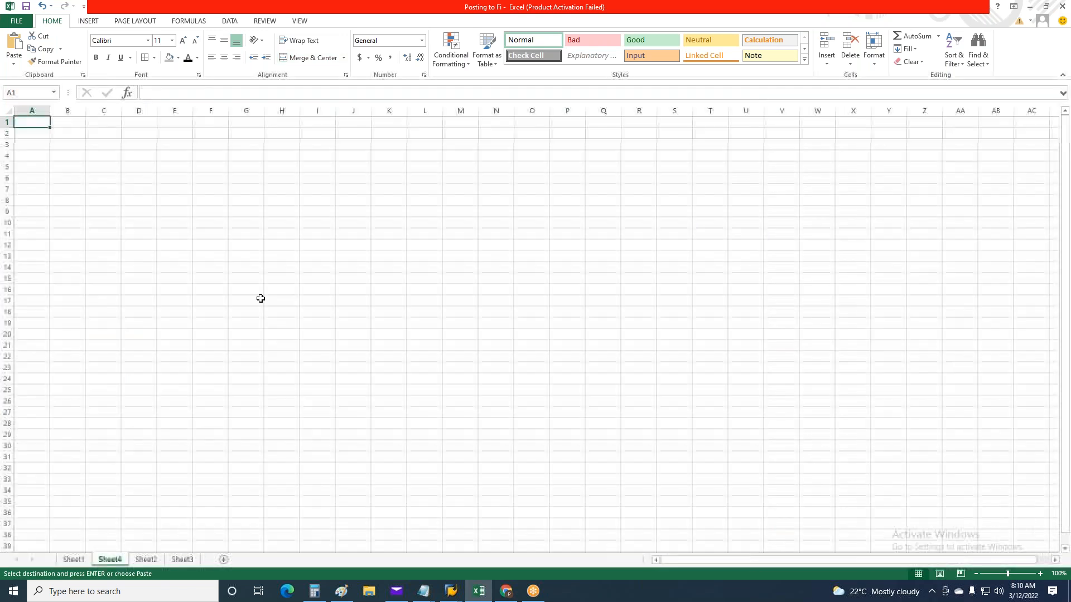
key(ctrl+v)
click(464, 345)
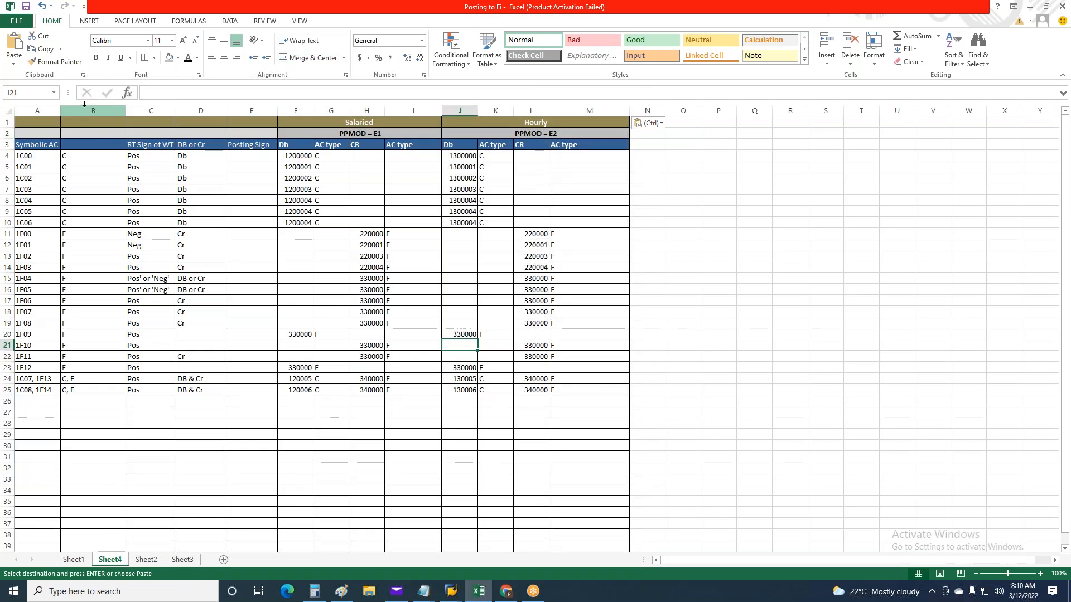
Delete columns B to E, from the unlabelled C/F column through Posting Sign, from the new sheet
drag(84, 106, 251, 109)
right_click(157, 110)
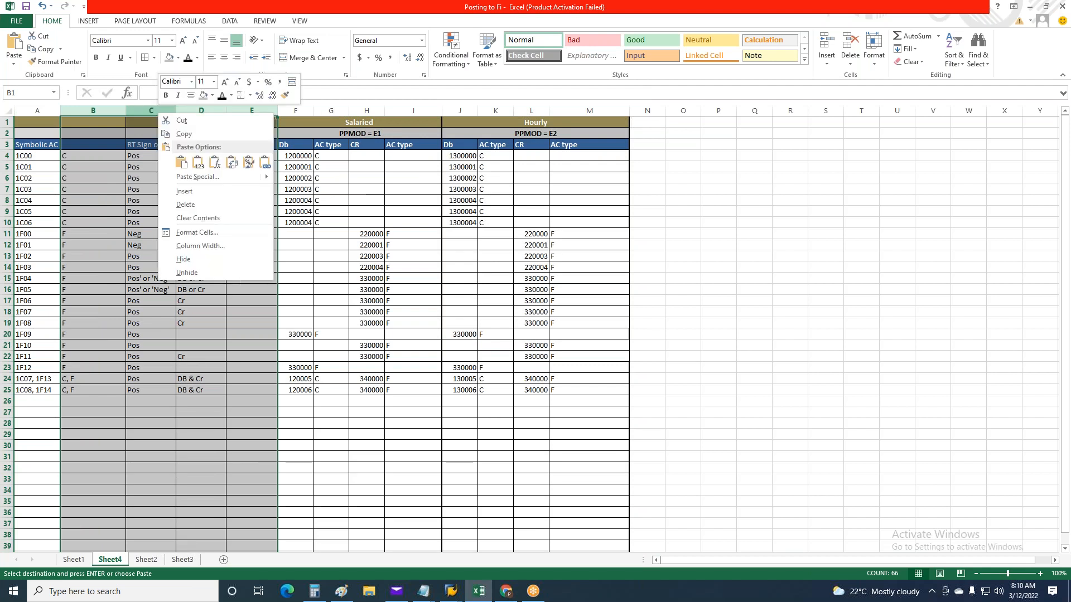
click(185, 204)
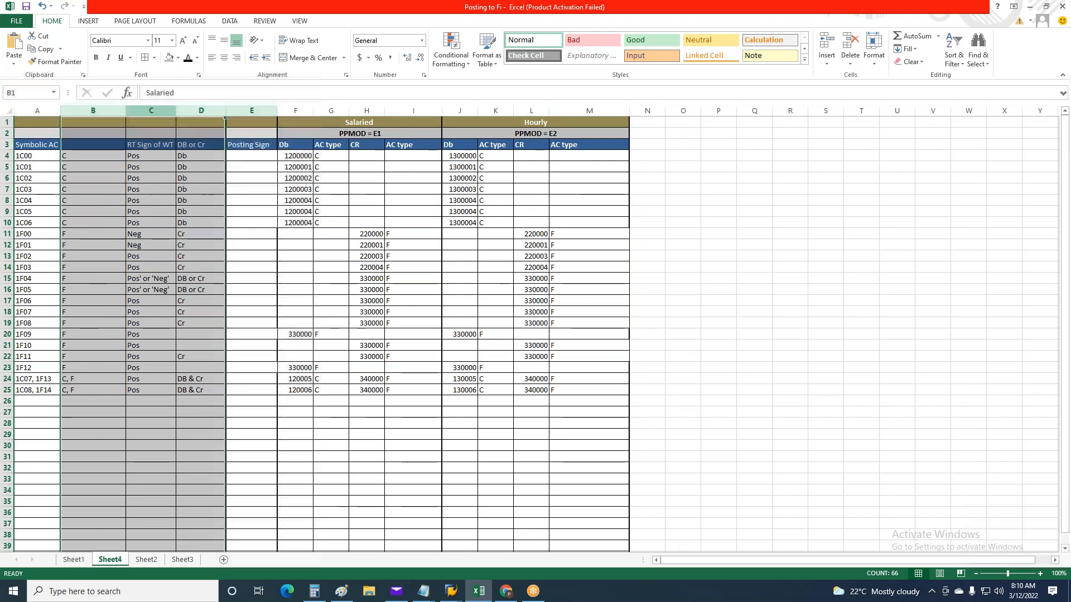
click(691, 312)
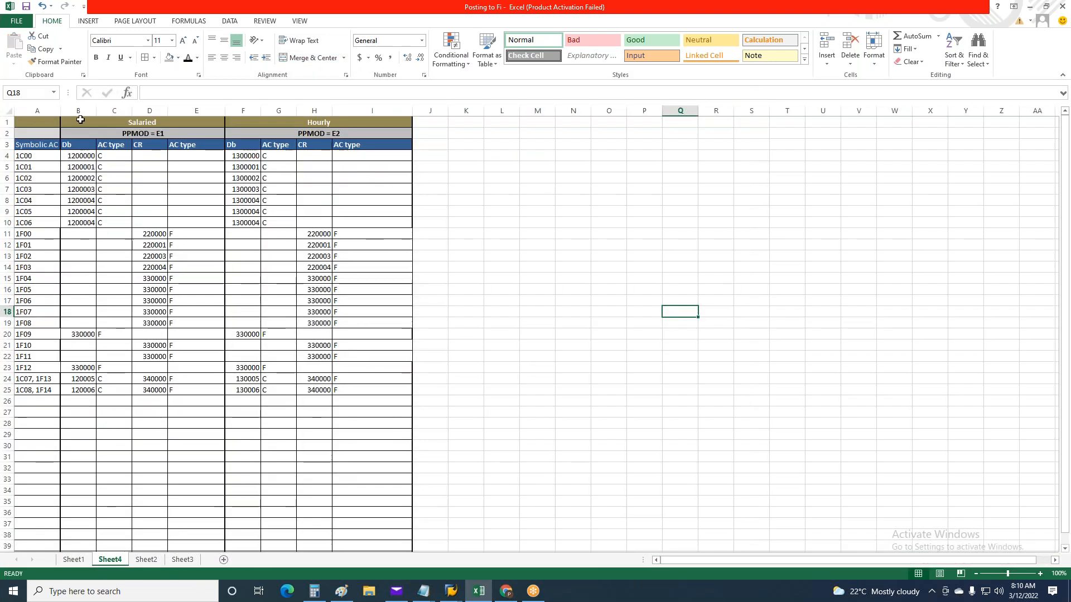
Insert a blank column after Symbolic AC and enter E1 beside 1C00
right_click(81, 112)
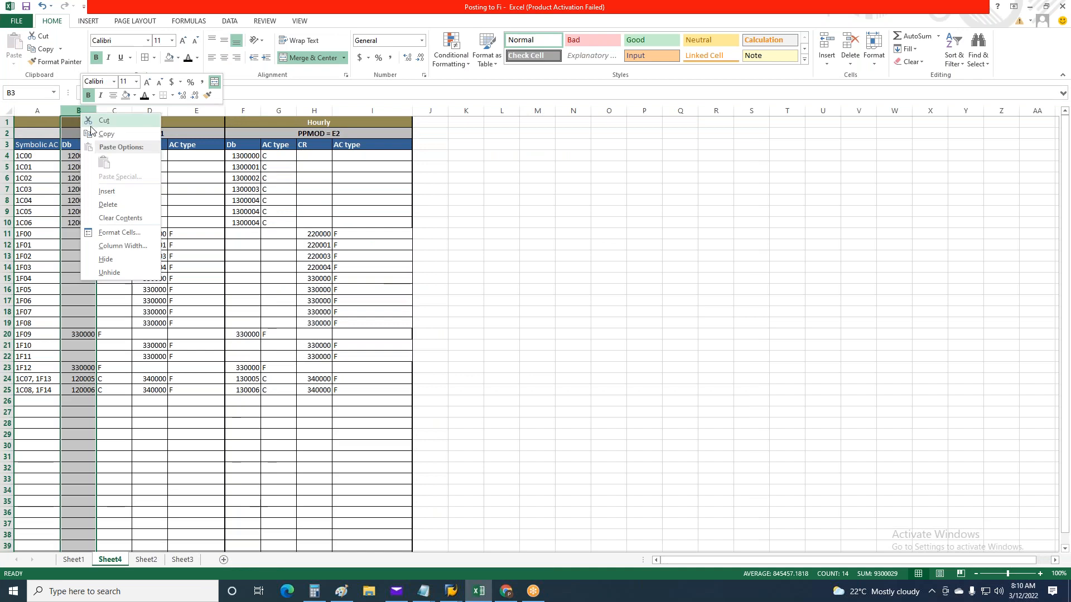
click(107, 191)
click(617, 268)
click(87, 163)
click(86, 155)
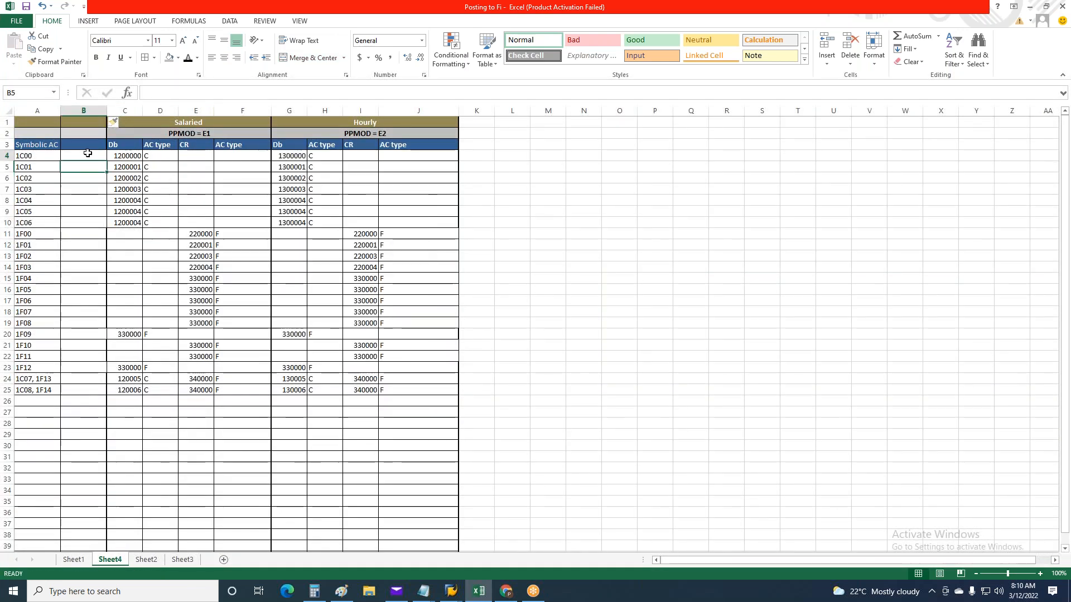
text(E1)
click(125, 299)
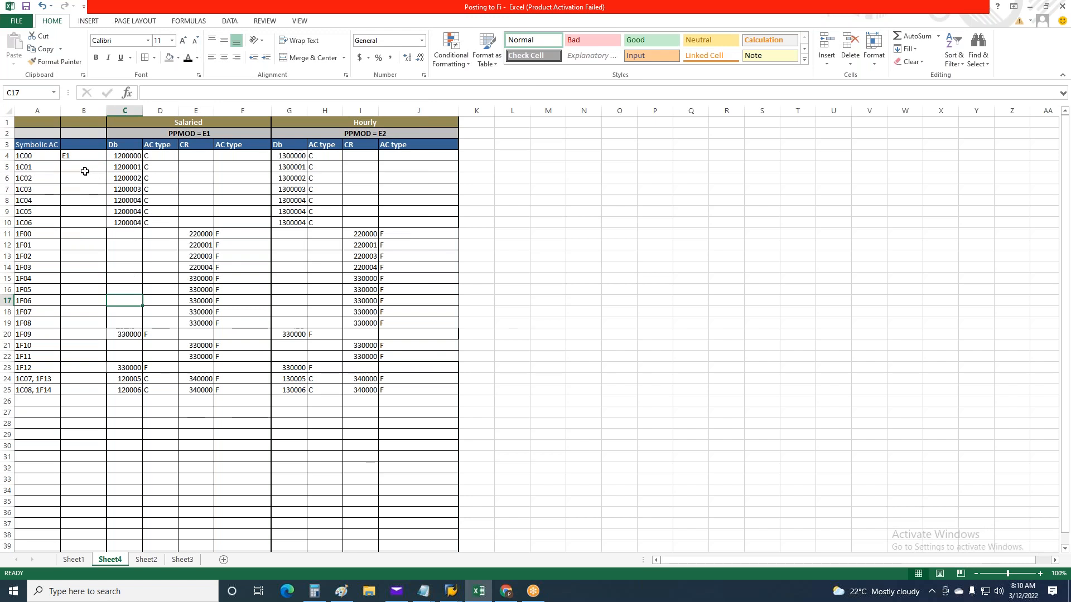
Copy E1 down column B for the remaining symbolic accounts, rows 5 to 25
click(70, 155)
key(ctrl+c)
drag(89, 167, 96, 387)
key(ctrl+v)
key(ctrl)
key(Escape)
key(Escape)
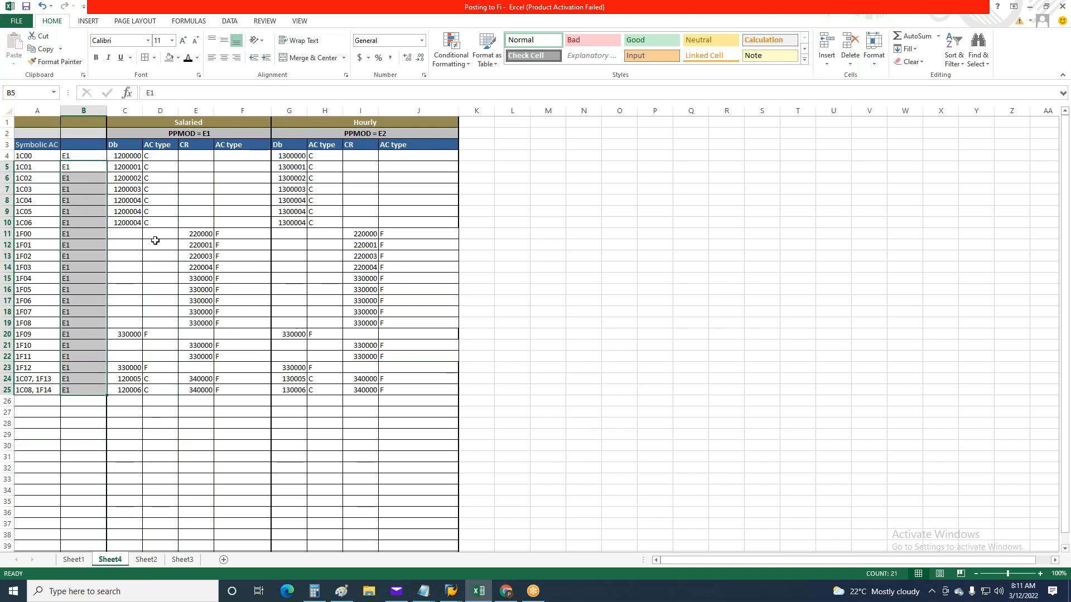
text(ssssssss)
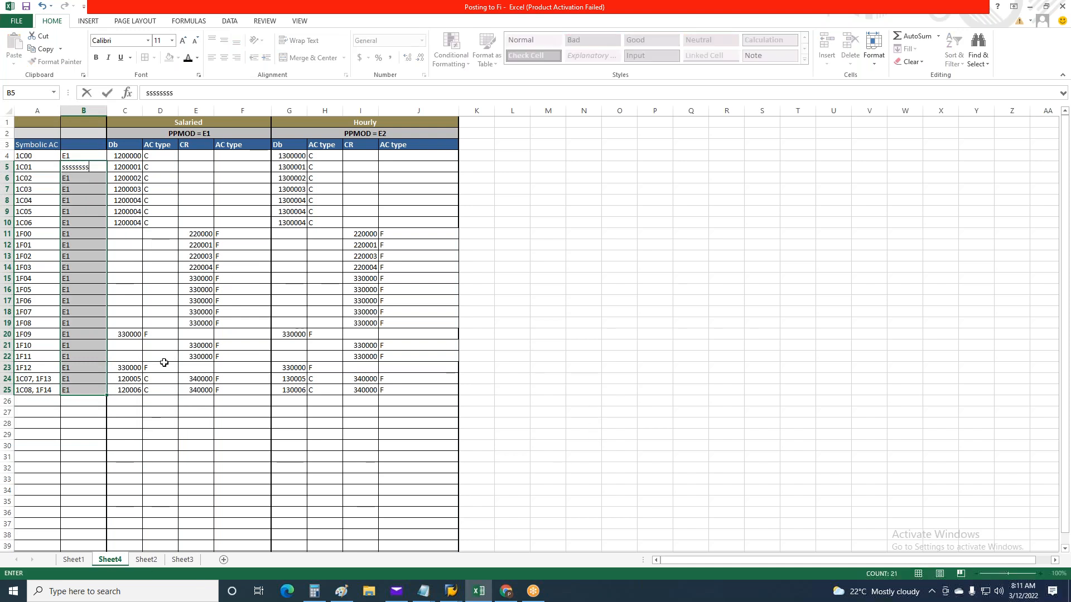
Insert four blank rows above the 1F00 row to separate the C accounts from the F accounts
click(8, 234)
right_click(7, 234)
click(25, 312)
key(F4)
key(F4)
key(F4)
Copy the "1C07, 1F13" and "1C08, 1F14" rows directly below the 1C06 row, starting at row 11
mouse_move(25, 423)
mouse_down()
mouse_move(28, 435)
mouse_move(7, 435)
mouse_up()
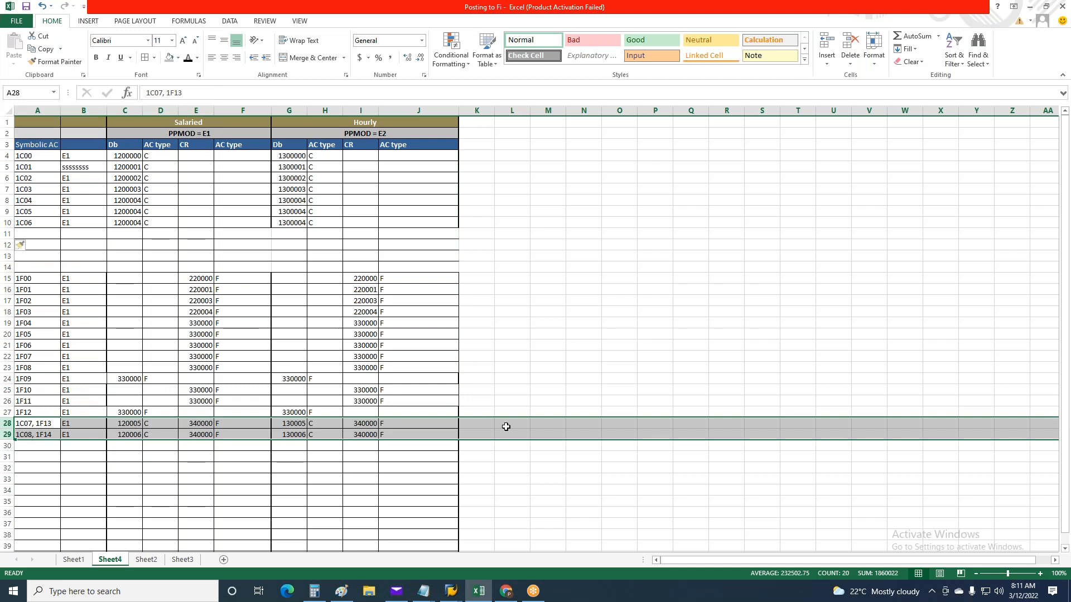
key(ctrl+x)
click(35, 232)
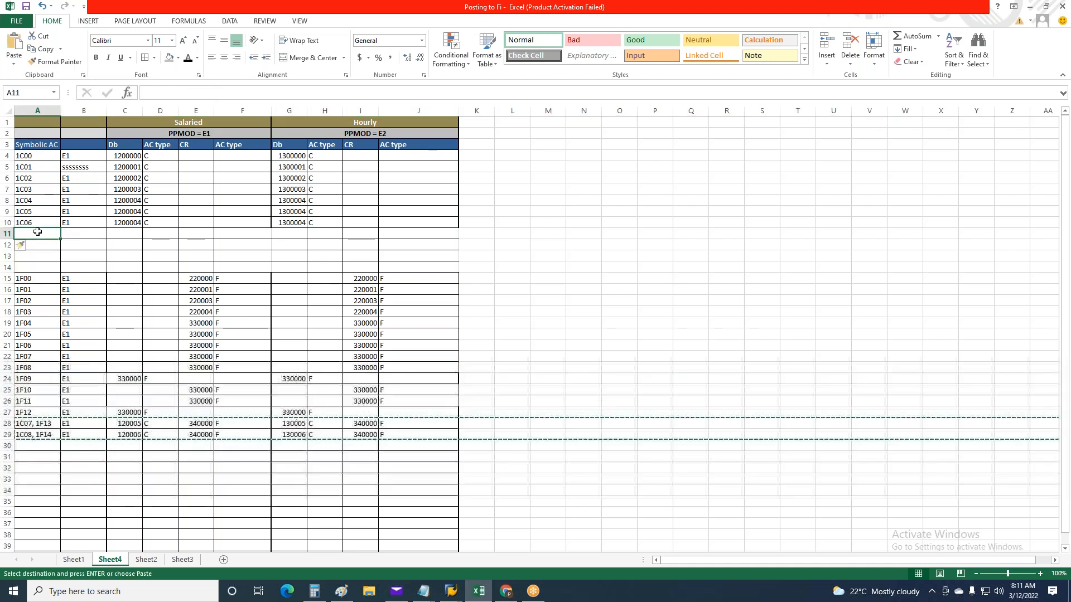
key(ctrl+v)
click(583, 312)
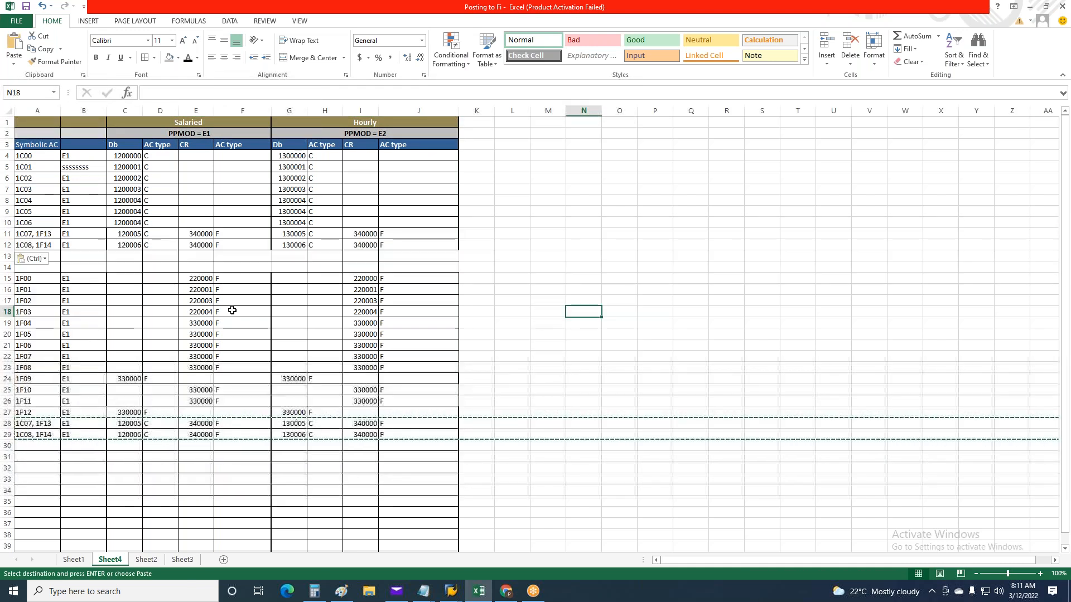
Trim the symbolic accounts in the copied rows 11 and 12 to just 1C07 and 1C08
double_click(55, 236)
drag(54, 236, 33, 236)
key(BackSpace)
click(49, 245)
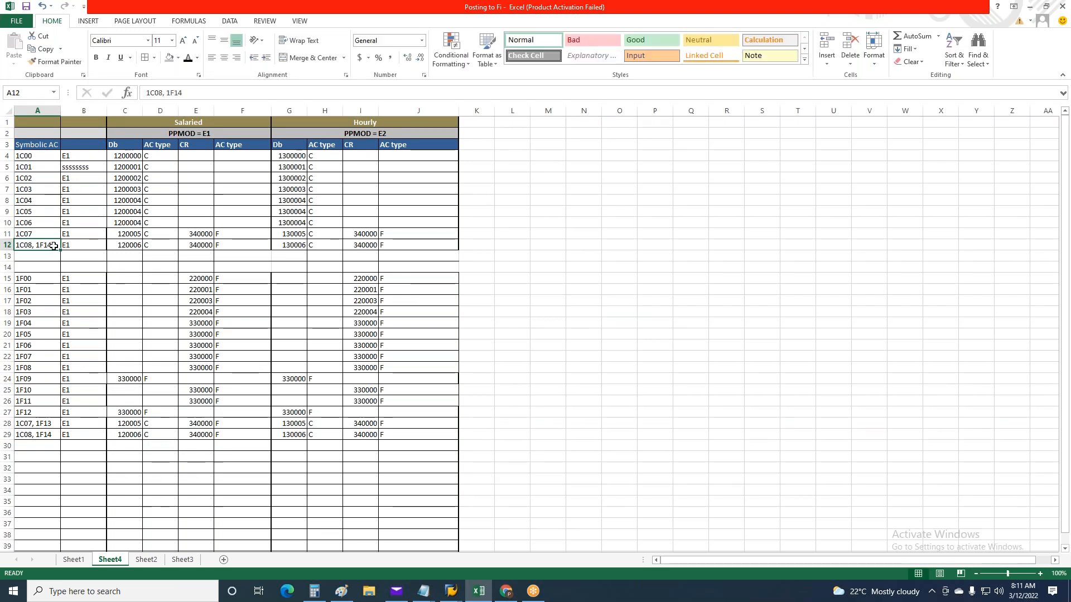
double_click(36, 244)
double_click(37, 245)
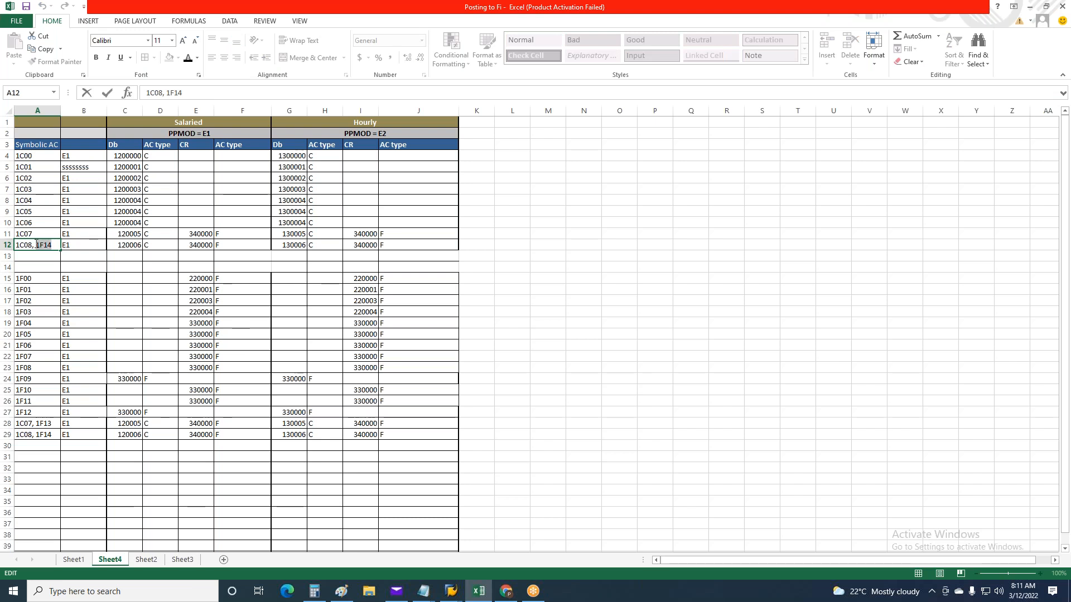
key(BackSpace)
click(137, 361)
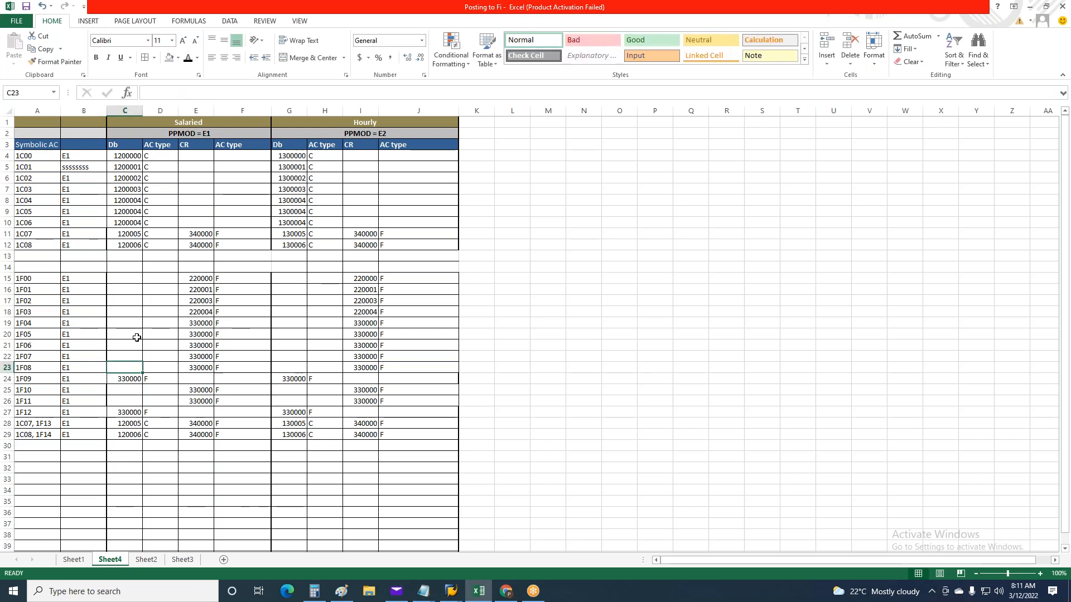
Replace the stray text in the 1C01 row's column B with E1 copied from the 1C00 row
drag(35, 157, 125, 234)
click(71, 156)
key(ctrl+c)
key(Down)
key(Return)
Copy symbolic accounts 1C00 to 1C08 with E1 and their Salaried debit accounts to a separate table starting at N3
drag(39, 156, 125, 246)
key(ctrl+c)
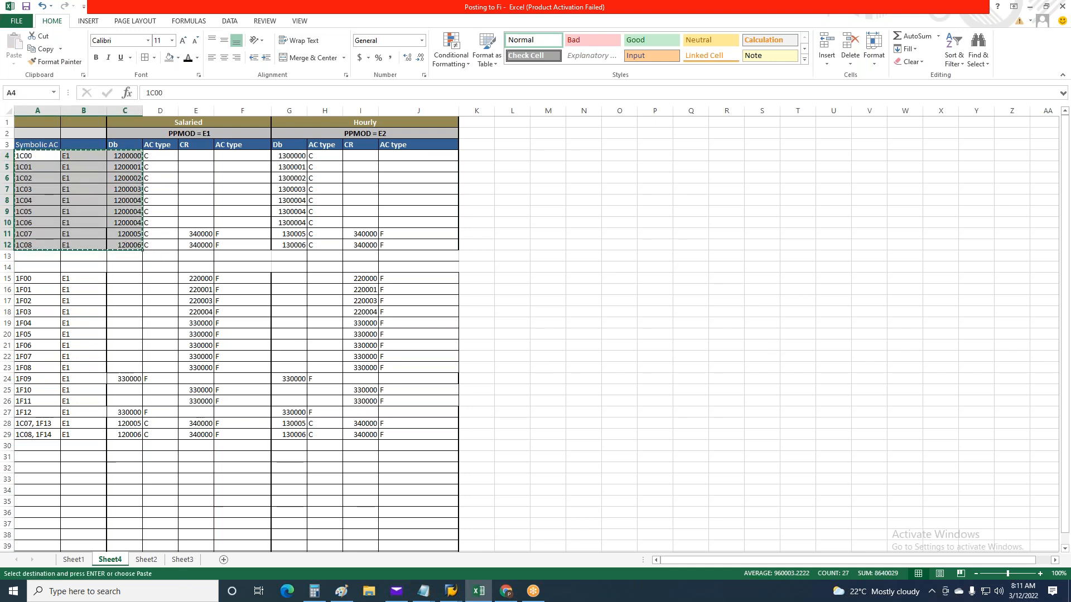
key(ctrl+q)
click(583, 144)
key(ctrl+v)
click(690, 356)
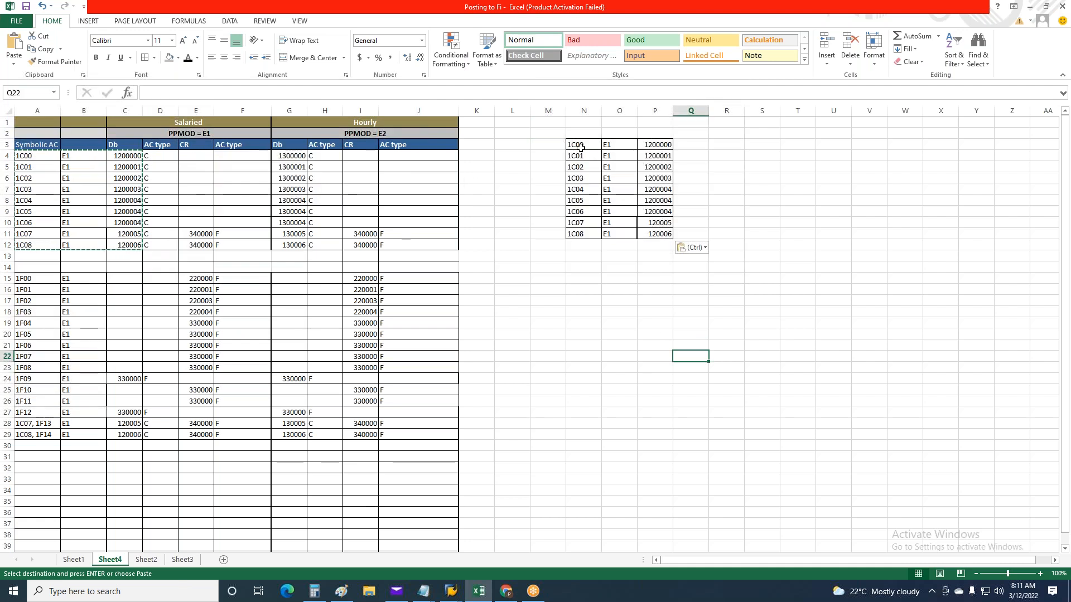
Duplicate the 1C00 to 1C08 and E1 columns of the separate table directly below it, starting at N12
drag(581, 148, 616, 230)
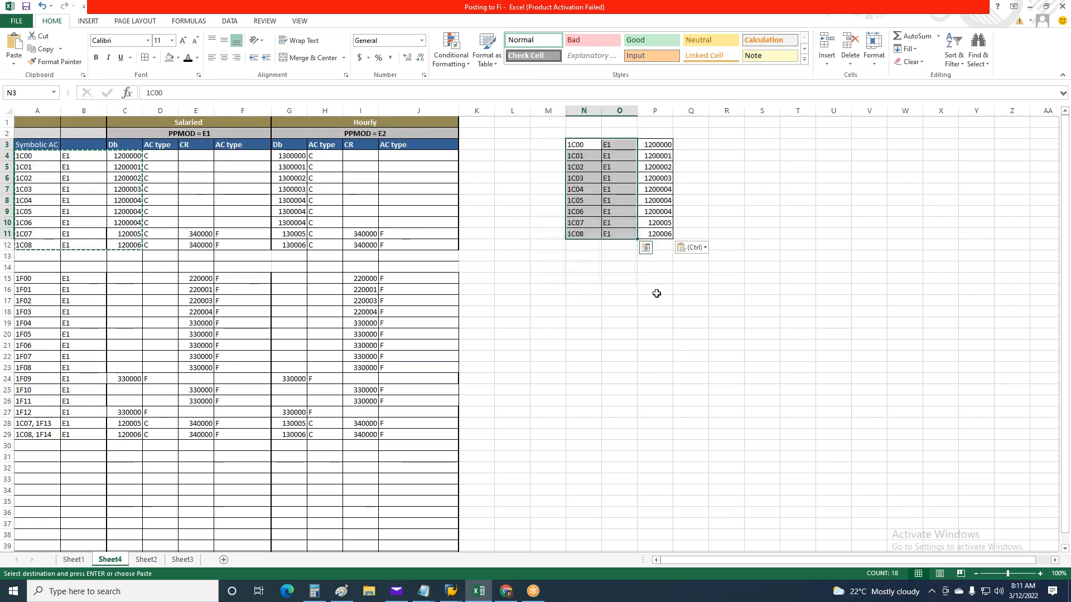
key(ctrl+c)
click(584, 244)
key(ctrl+v)
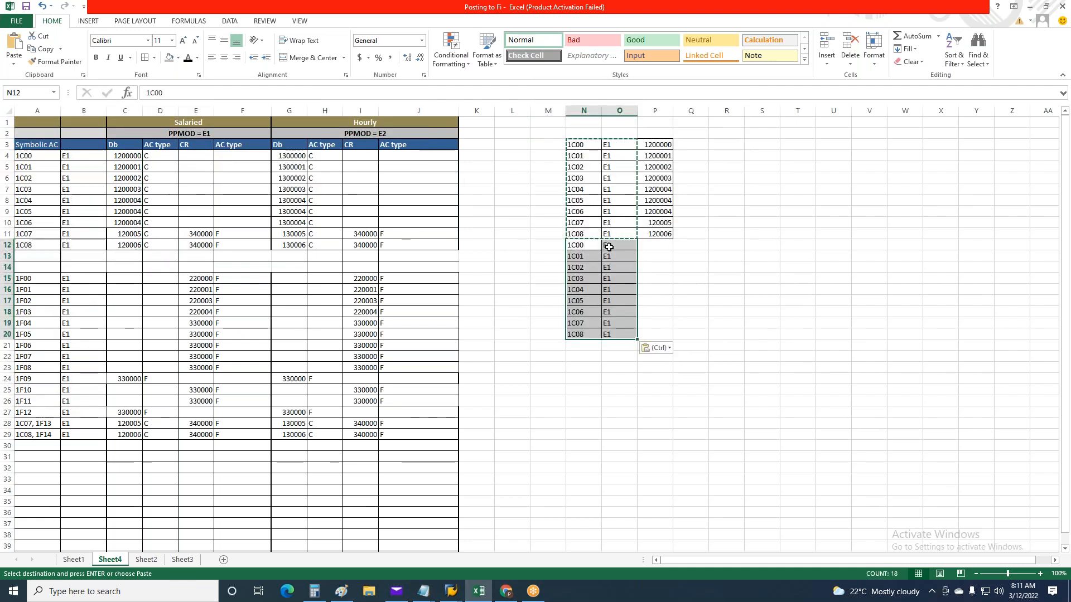
Change the grouping in the duplicated 1C00 to 1C08 rows to E2, from O12 to O20
click(607, 246)
text(E12)
key(ctrl+s)
key(ctrl+c)
drag(613, 255, 611, 335)
key(ctrl+v)
key(Escape)
Copy the Hourly debit accounts of 1C00 to 1C08 beside the E2 rows, starting at P12
drag(293, 157, 289, 244)
key(ctrl+c)
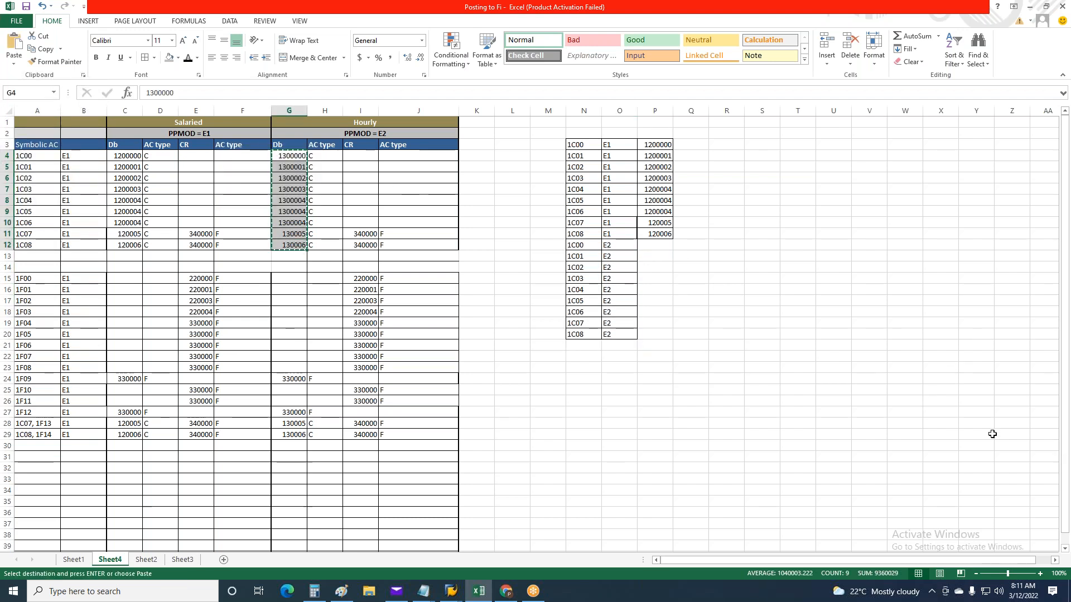
click(654, 248)
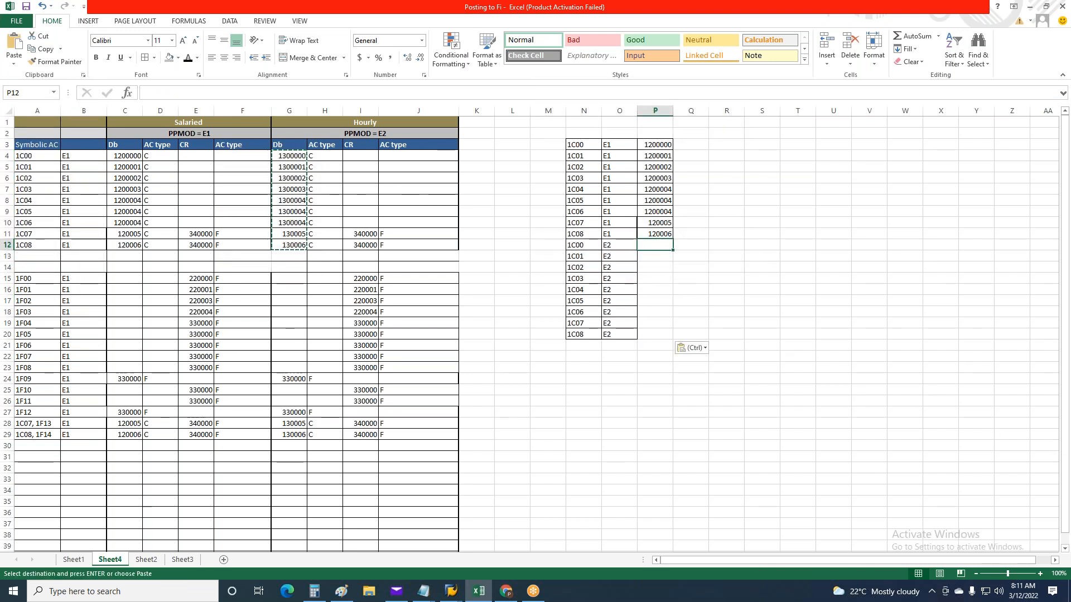
key(ctrl+v)
Merge N2 to P2 above the table with a thick box border and title it HRC
drag(581, 132, 652, 134)
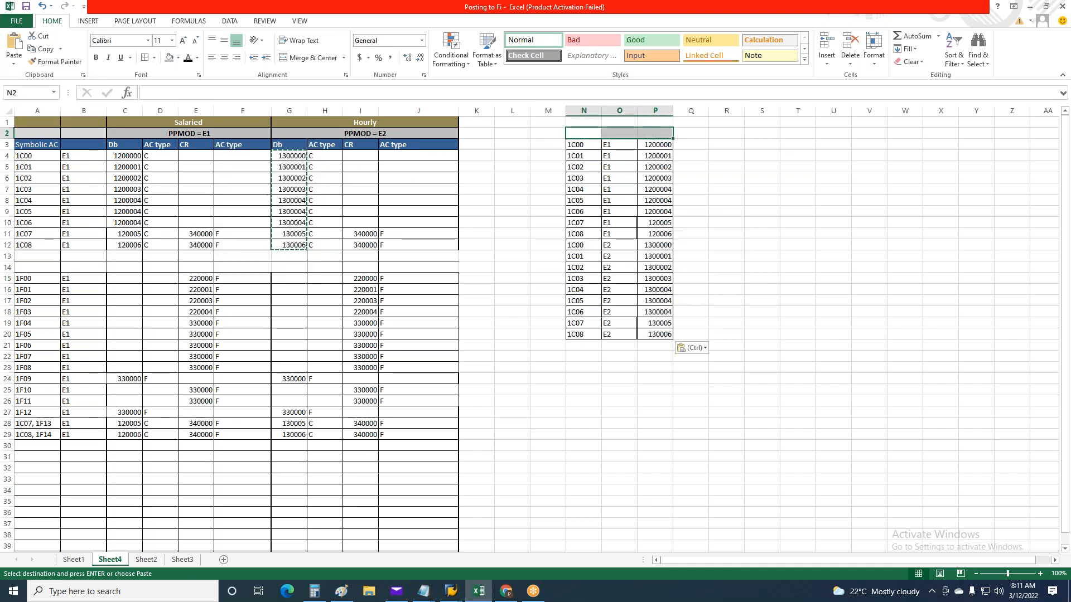
click(154, 57)
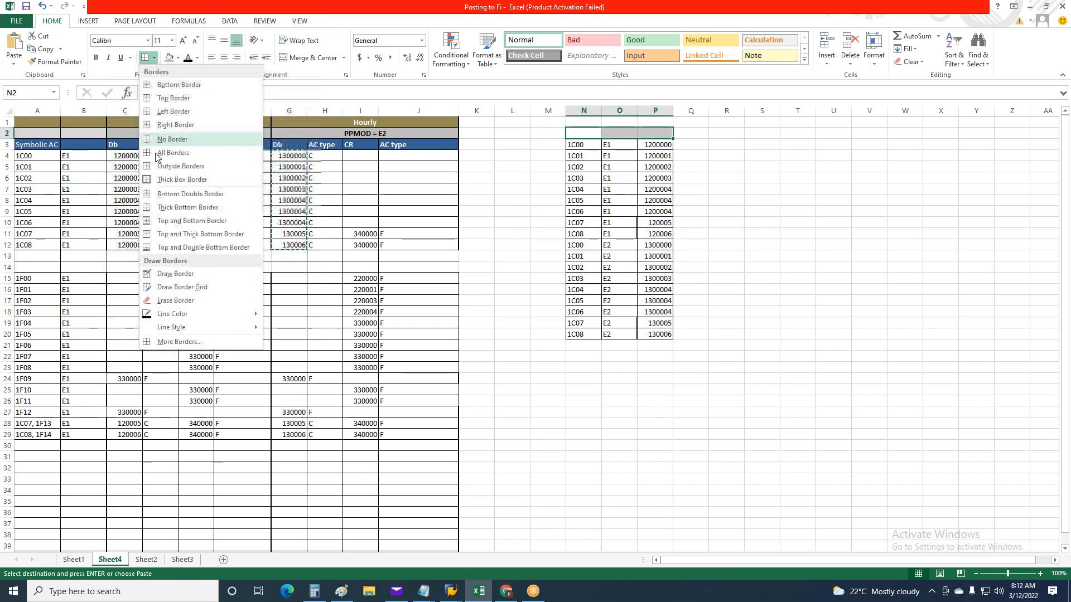
click(158, 184)
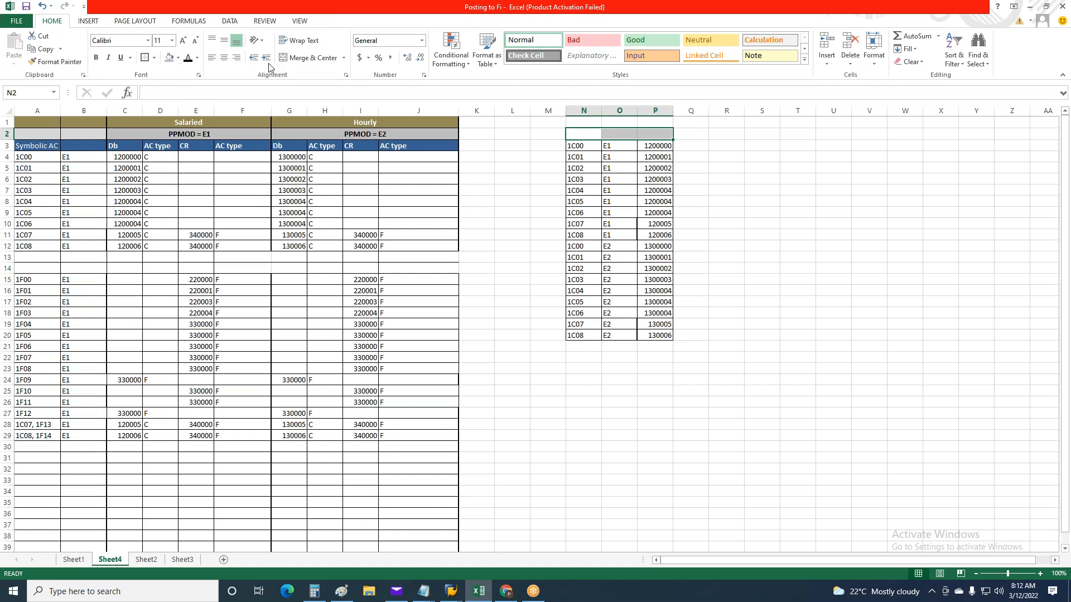
click(308, 58)
text(HRC)
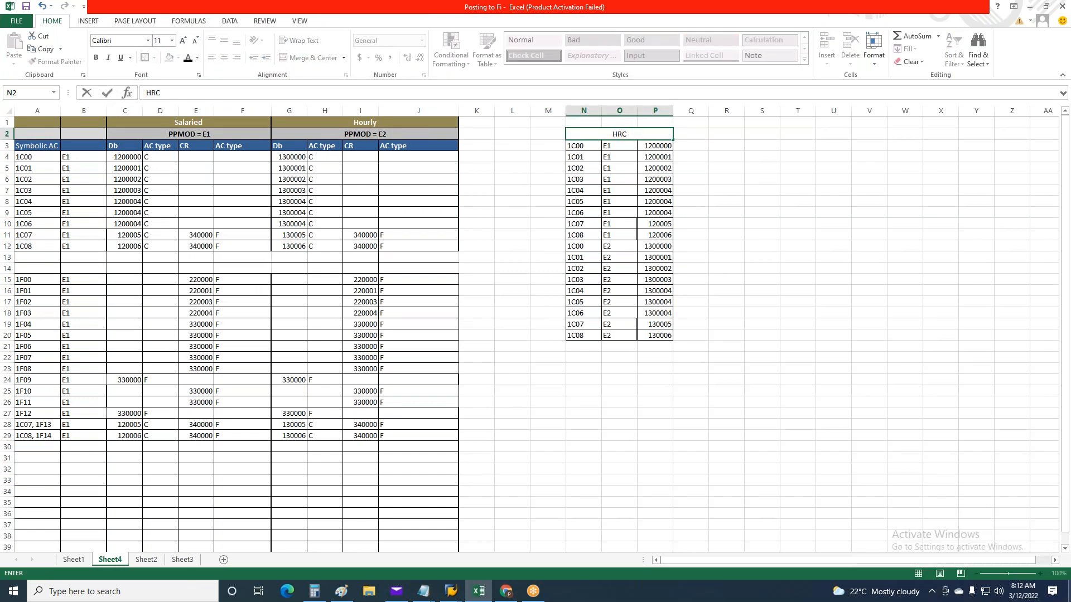
key(ctrl+Return)
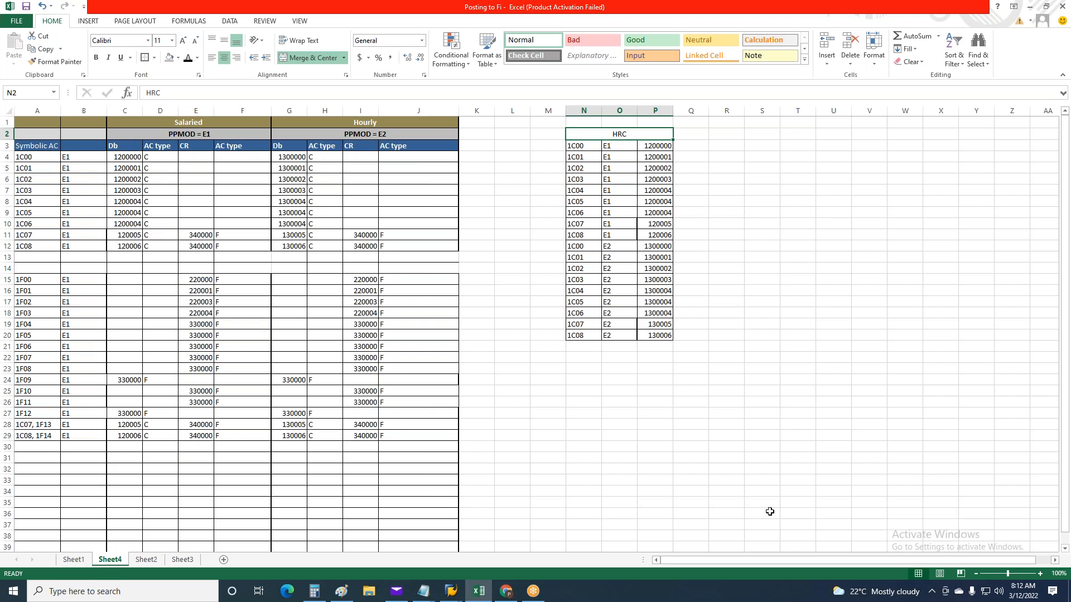
click(666, 448)
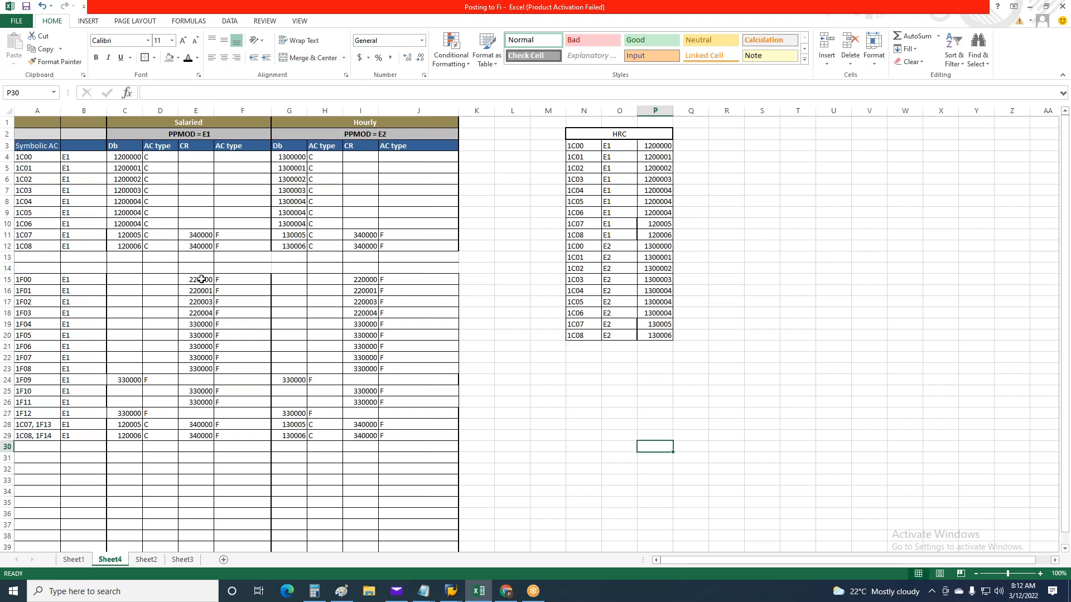
Copy symbolic accounts 1F00 to 1F12 with their E1 values to a second table starting at S3
drag(20, 279, 78, 413)
key(ctrl+c)
click(760, 143)
key(ctrl+v)
click(833, 391)
Copy the Salaried credit accounts of 1F00 to 1F08 into the second table, starting at U3
drag(197, 279, 196, 368)
key(ctrl+c)
click(834, 146)
key(ctrl+v)
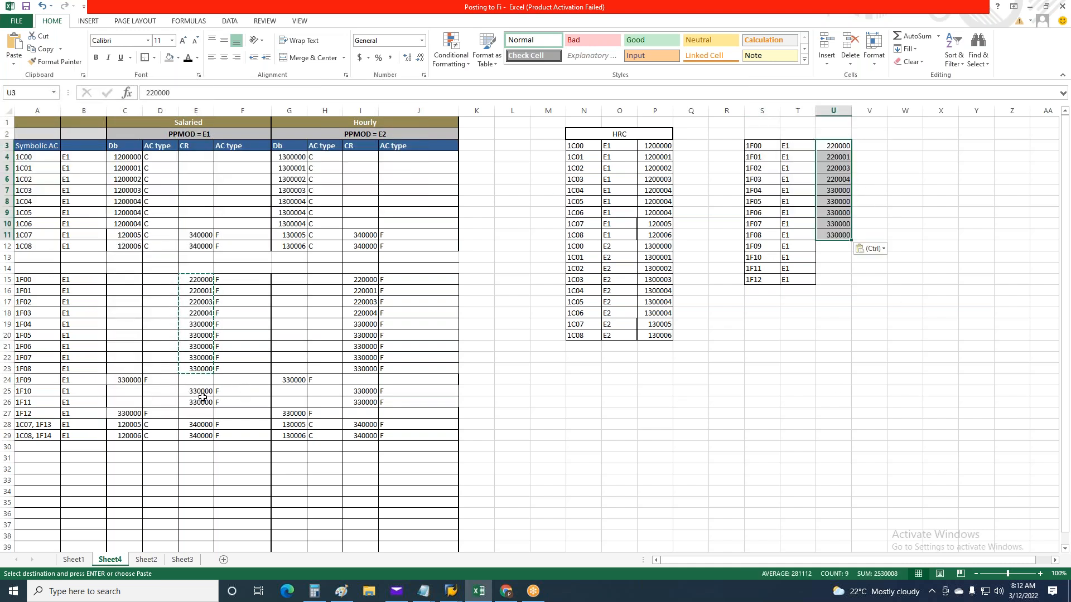
Fill the accounts for 1F09 to 1F12 in the second table with 330000, copied from the 1F10 and 1F11 credit accounts
drag(201, 392, 201, 403)
key(ctrl+c)
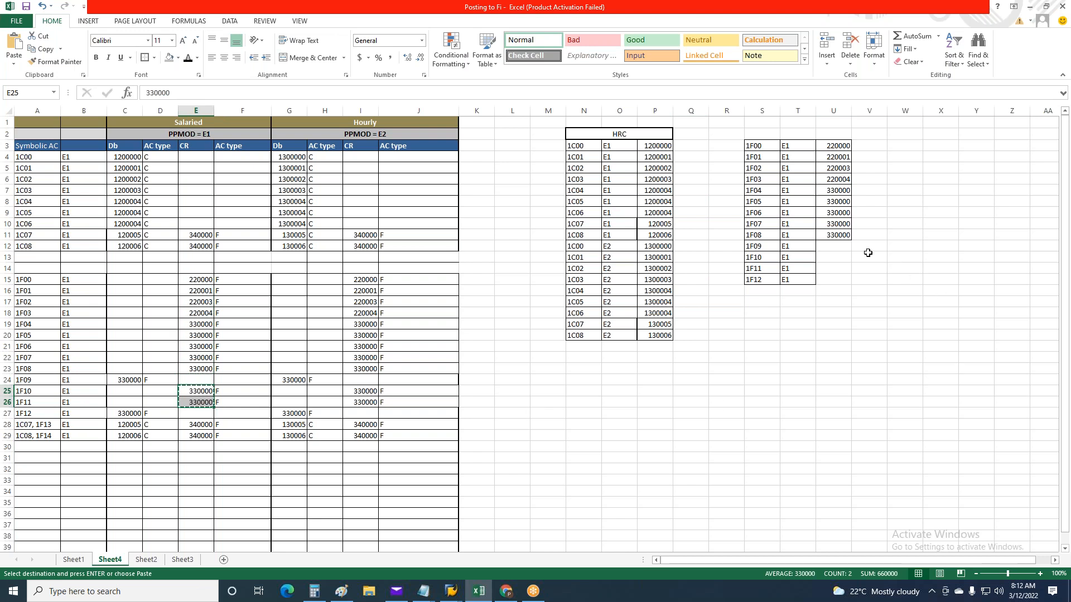
click(836, 245)
key(ctrl+v)
click(839, 268)
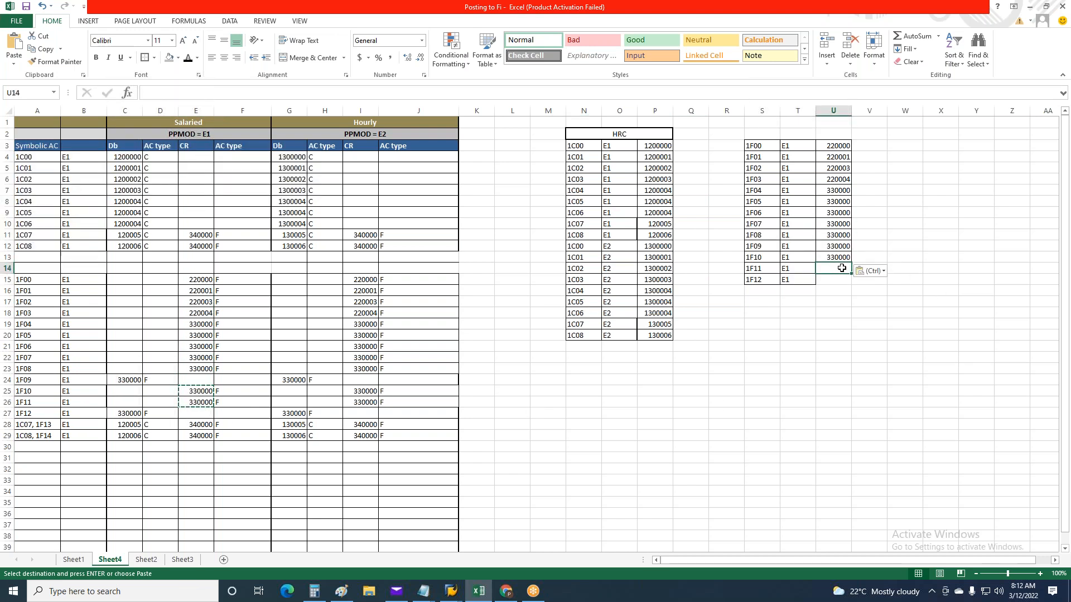
key(ctrl+v)
click(884, 378)
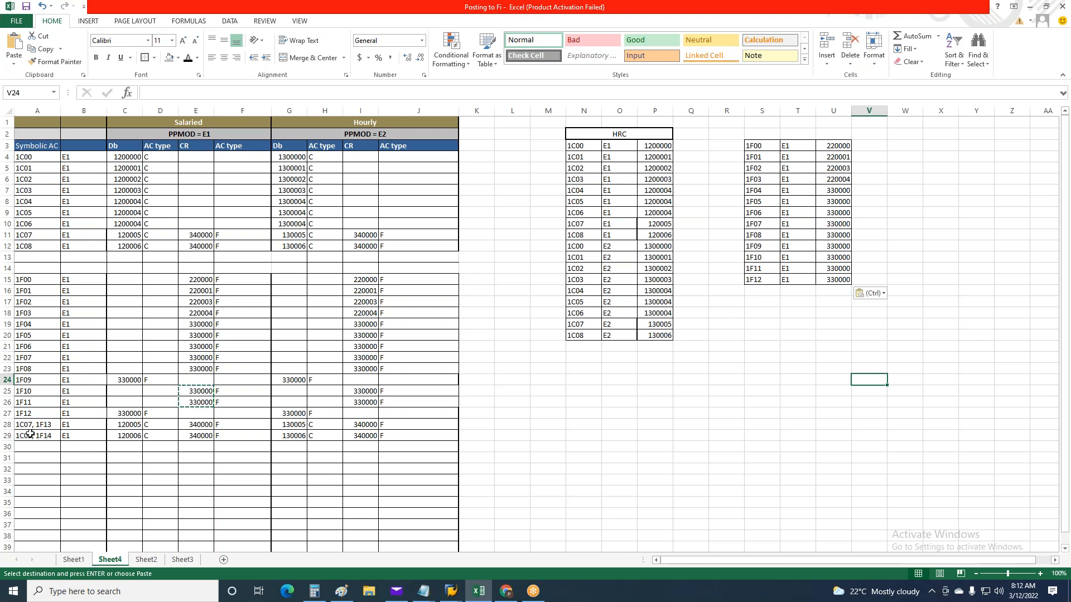
drag(26, 424, 34, 435)
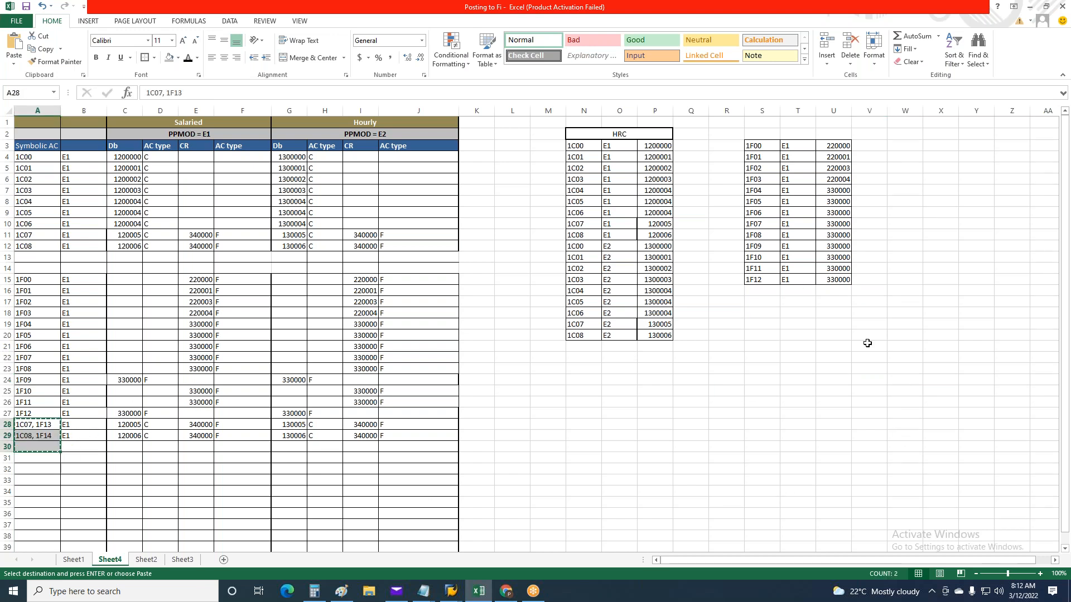
click(762, 290)
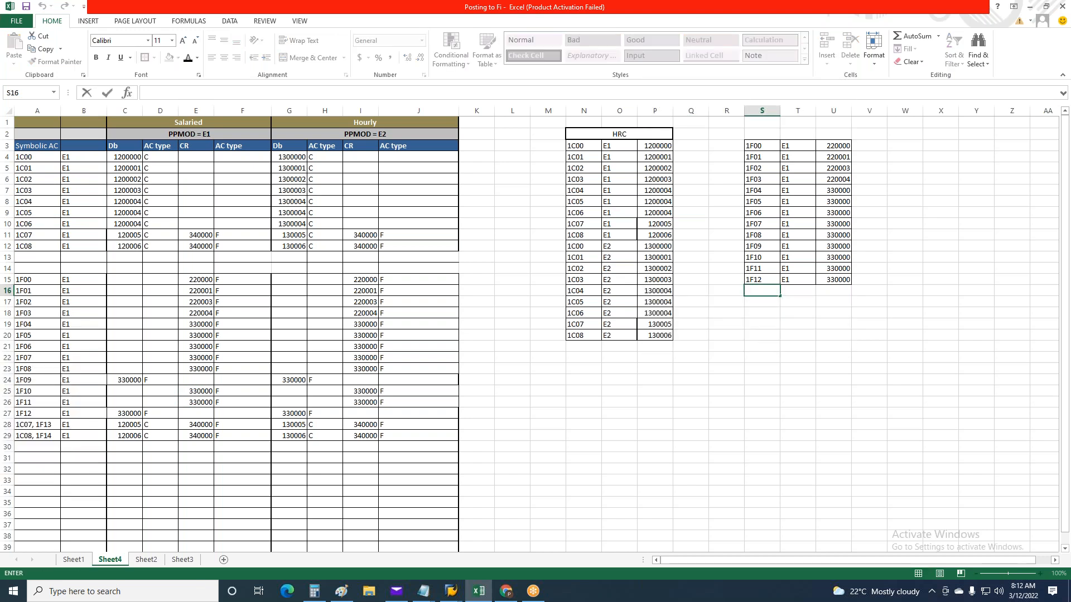
key(Escape)
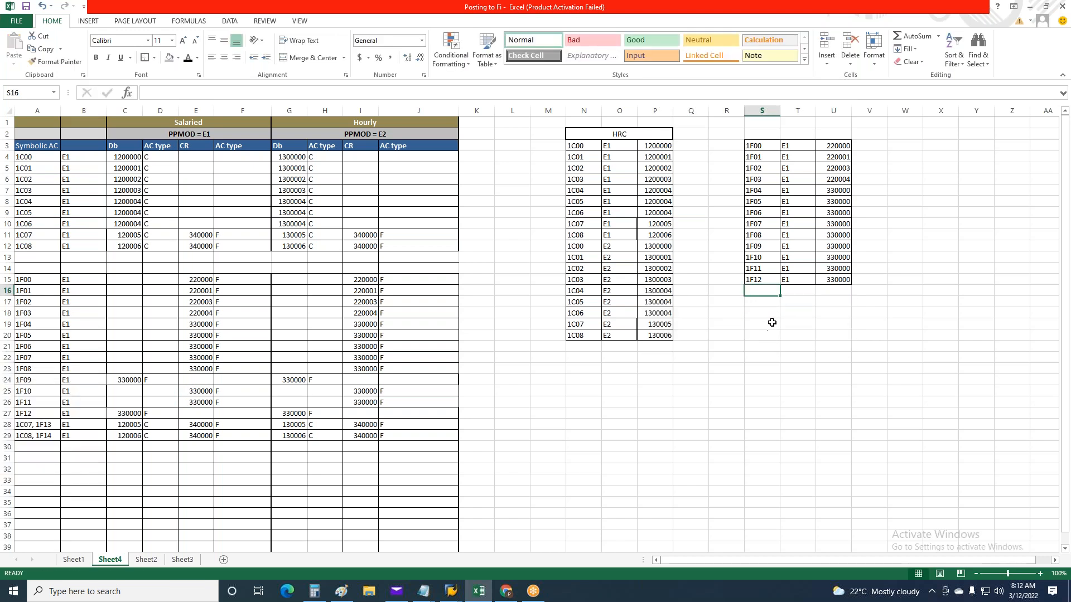
Copy the combined symbolic account entries in A28 and A29 to the end of the second table, starting at S16
drag(50, 427, 49, 437)
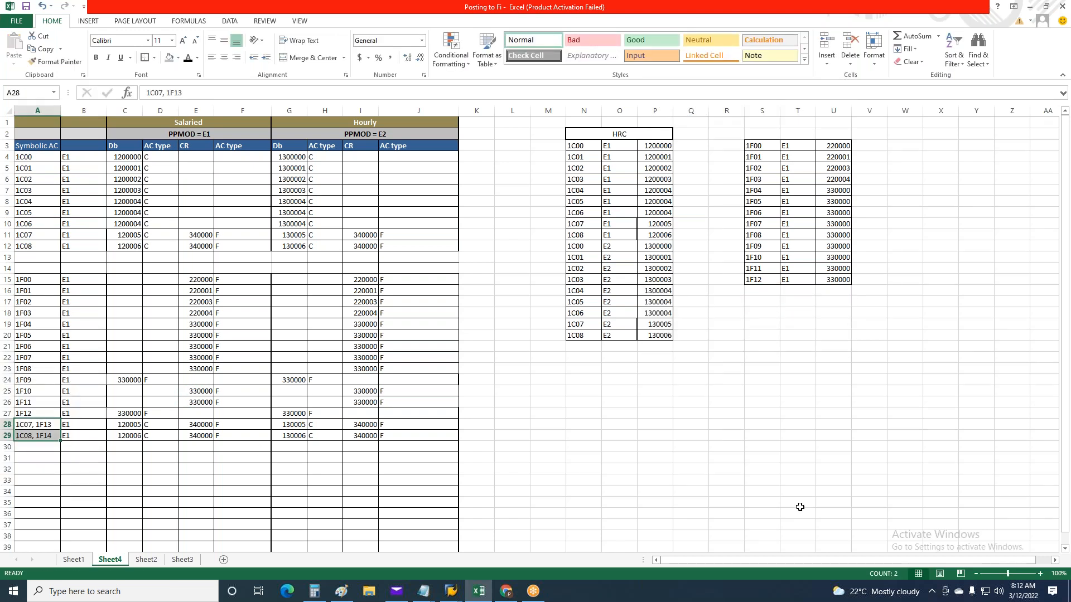
key(ctrl+c)
click(755, 290)
key(ctrl+v)
click(765, 290)
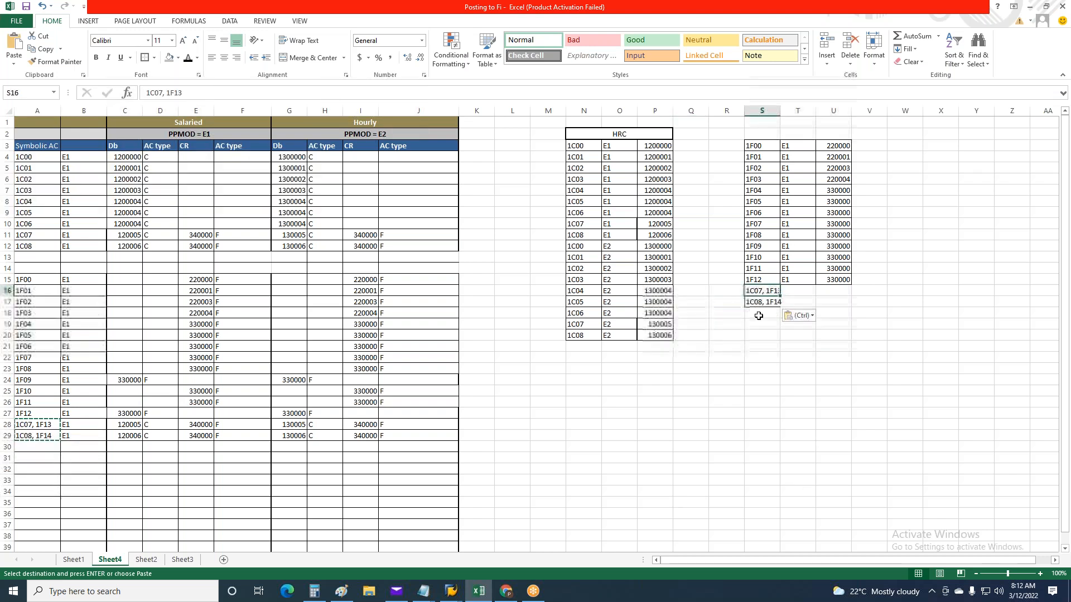
Trim the two copied entries in S16 and S17 so they read only 1F13 and 1F14
drag(167, 94, 146, 93)
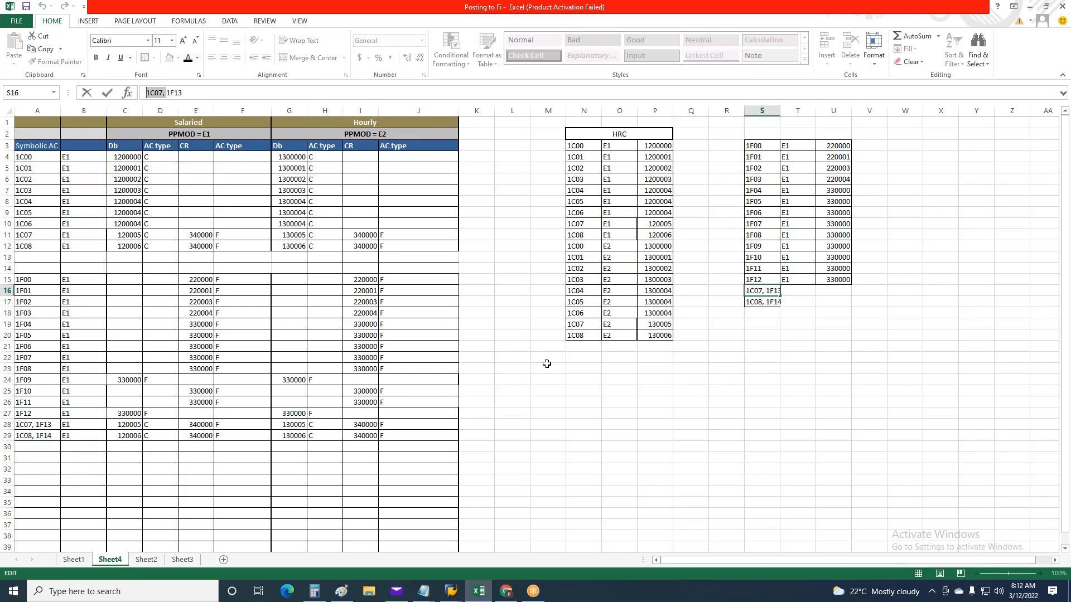
key(Delete)
key(Return)
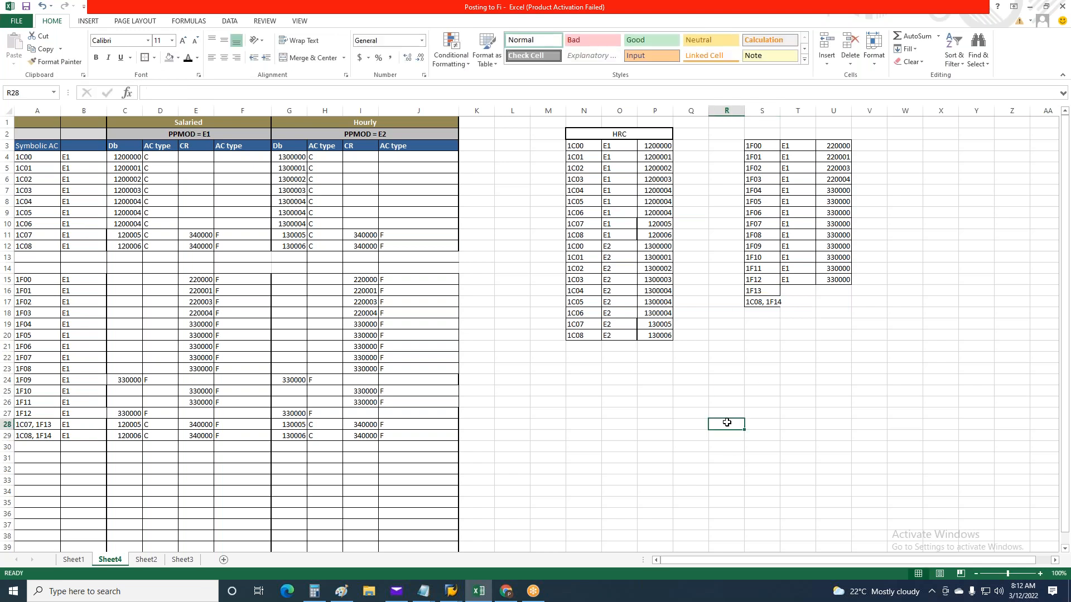
double_click(767, 301)
drag(768, 302, 745, 302)
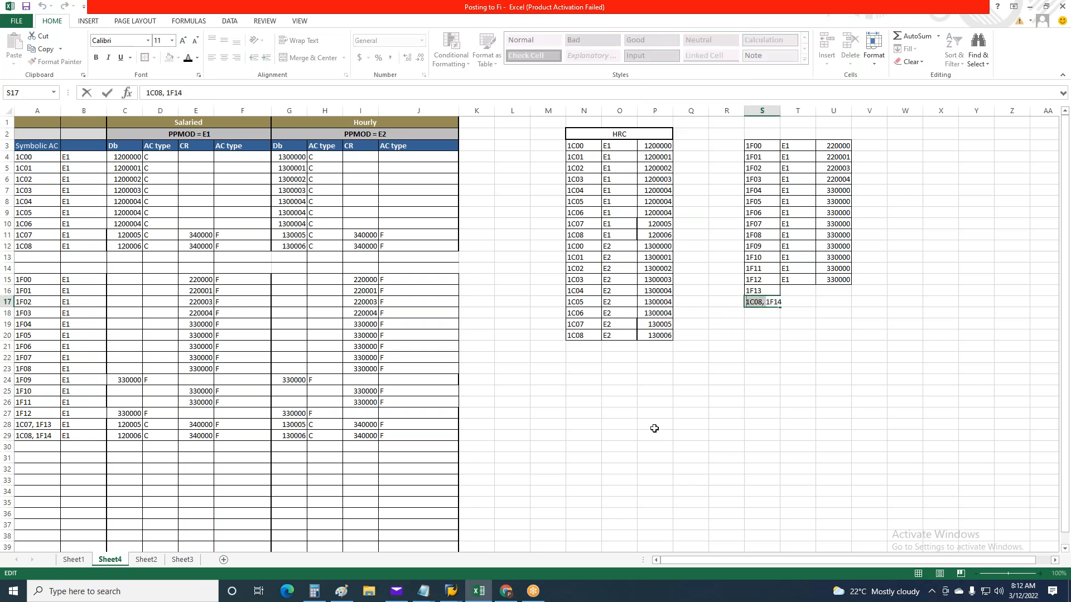
key(Delete)
click(777, 432)
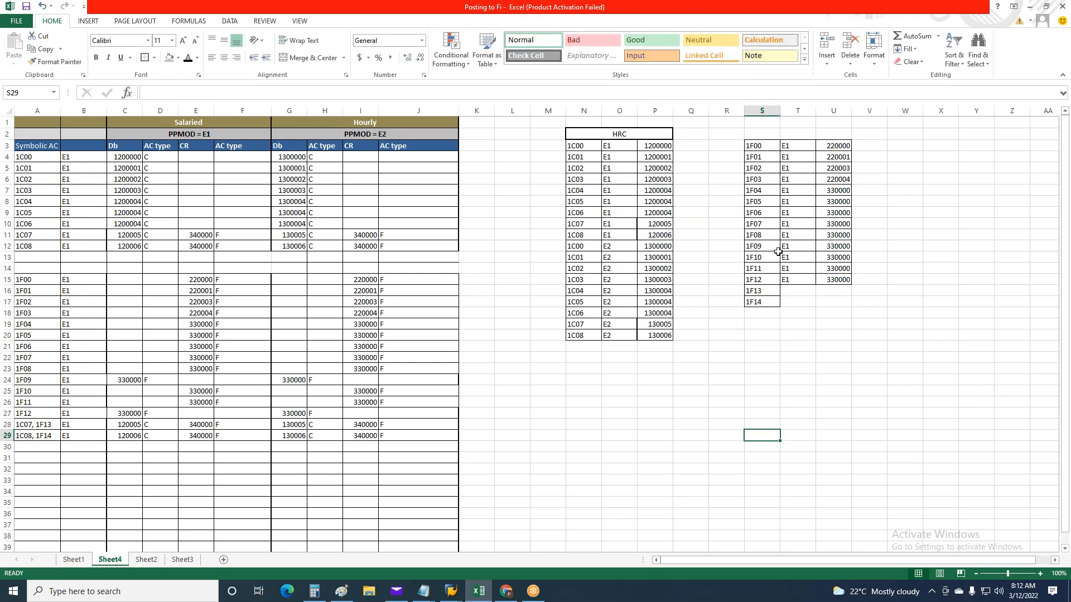
Fill the employee grouping E1 for 1F13 and 1F14 in T16 and T17, copied from the 1F12 row
click(801, 277)
key(ctrl+c)
drag(796, 291, 796, 300)
key(ctrl+v)
Copy the Hourly credit accounts 340000 from I28 and I29 to the 1F13 and 1F14 rows, starting at U16
click(292, 427)
drag(291, 432, 291, 438)
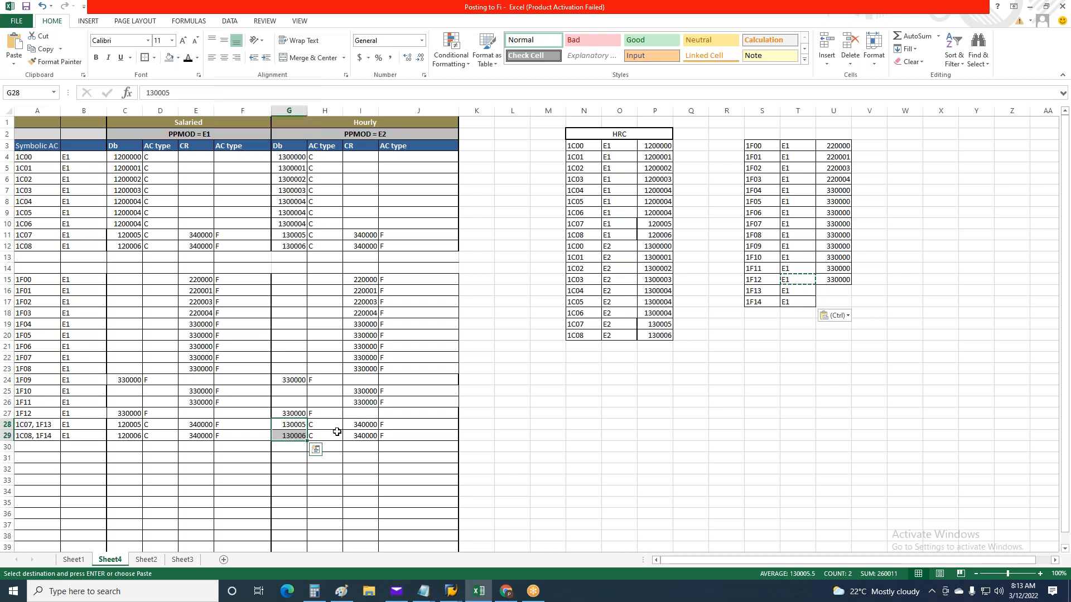
drag(363, 425, 364, 436)
key(ctrl+c)
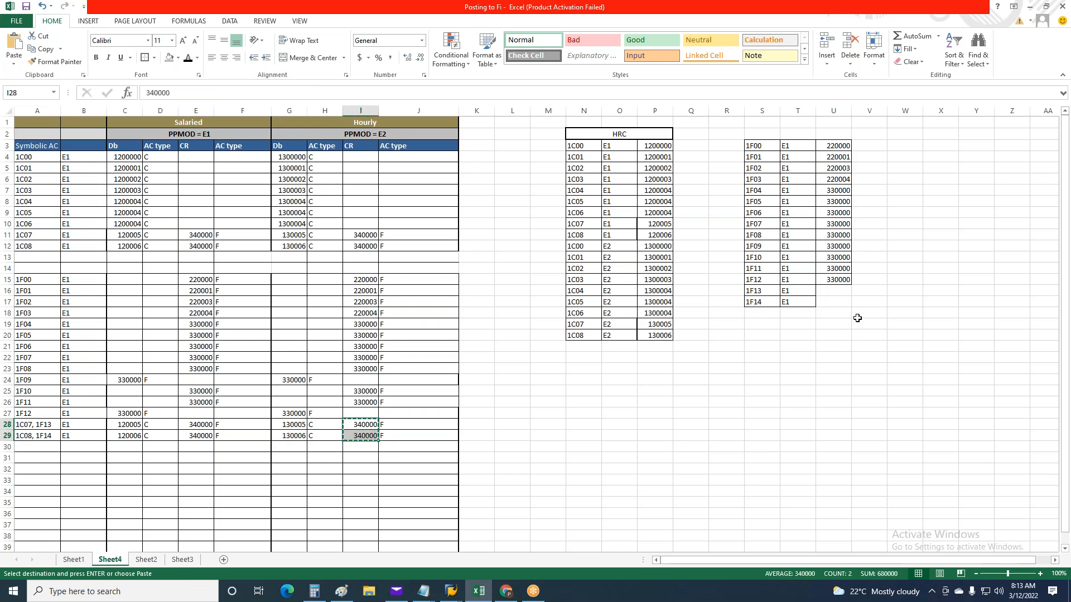
click(835, 291)
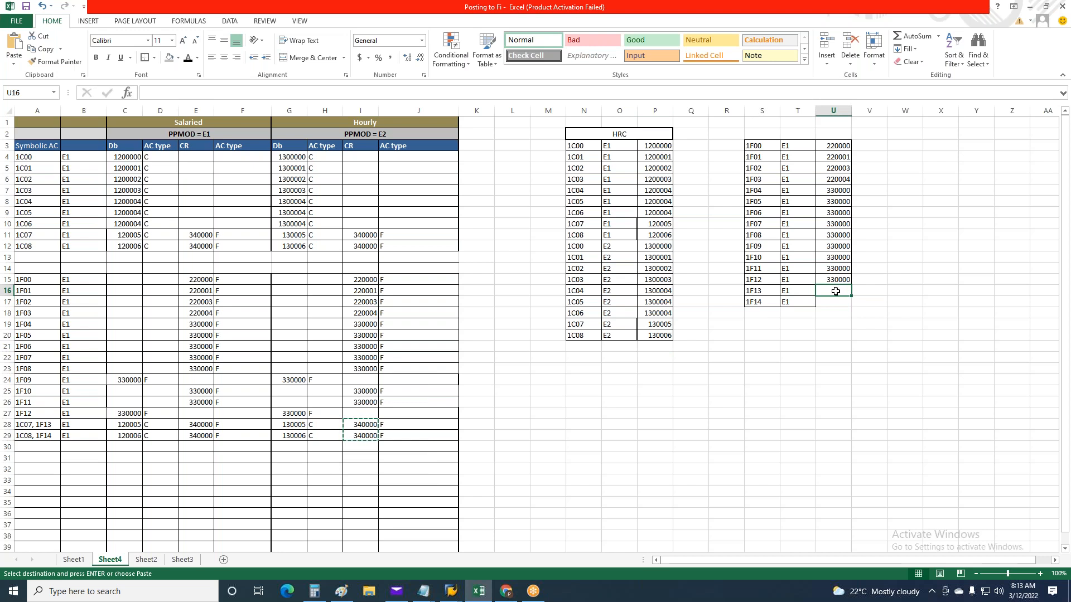
key(ctrl+v)
click(868, 316)
click(863, 391)
click(863, 391)
drag(751, 414, 736, 415)
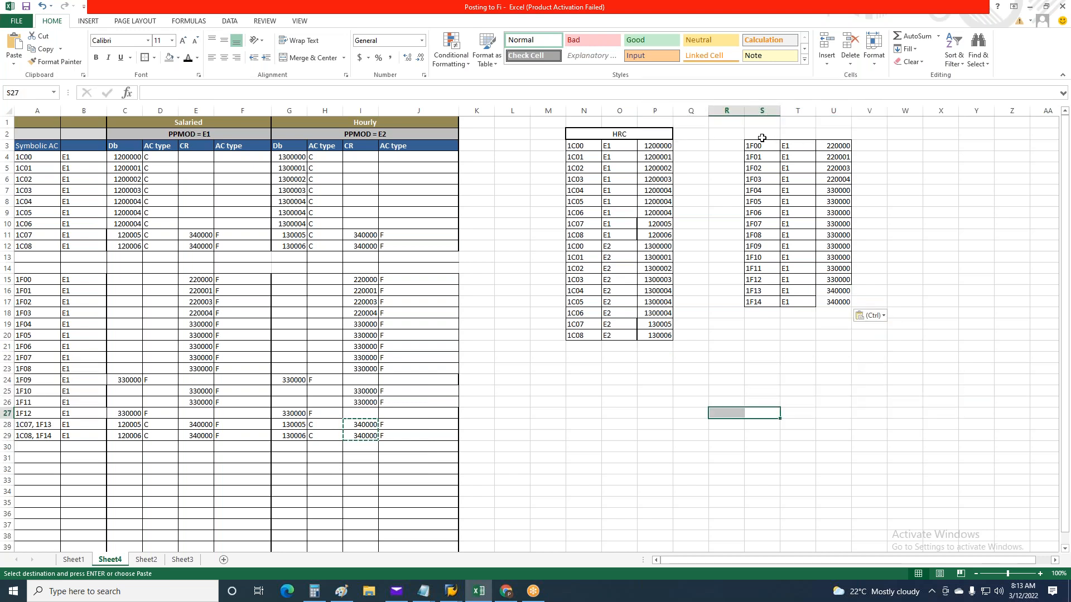
Duplicate the second table's rows 1F00 to 1F14 directly below it, starting at S18
drag(756, 146, 830, 305)
key(ctrl+c)
click(762, 313)
key(ctrl+v)
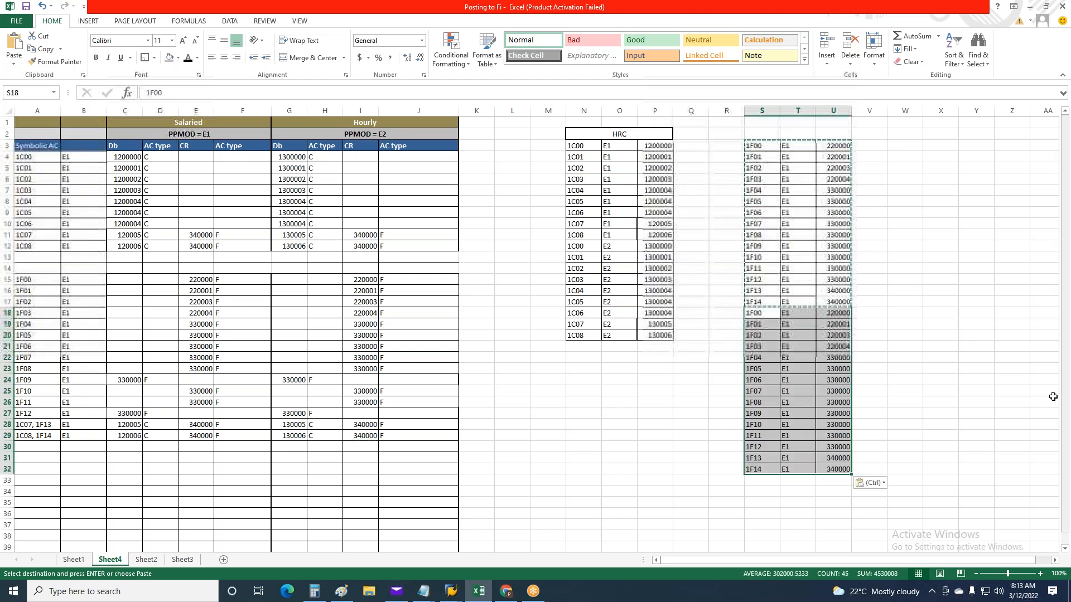
Set the employee grouping to E2 for all duplicated rows 1F00 to 1F14, in T18 to T32
key(Right)
text(E2)
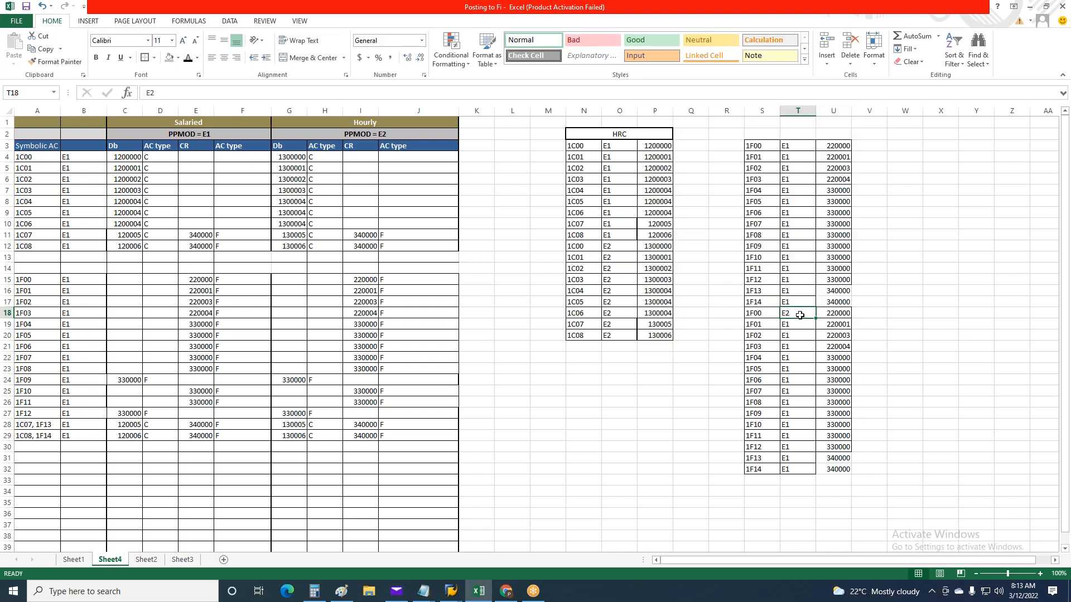
key(ctrl+c)
drag(791, 325, 792, 470)
key(ctrl+v)
key(ctrl)
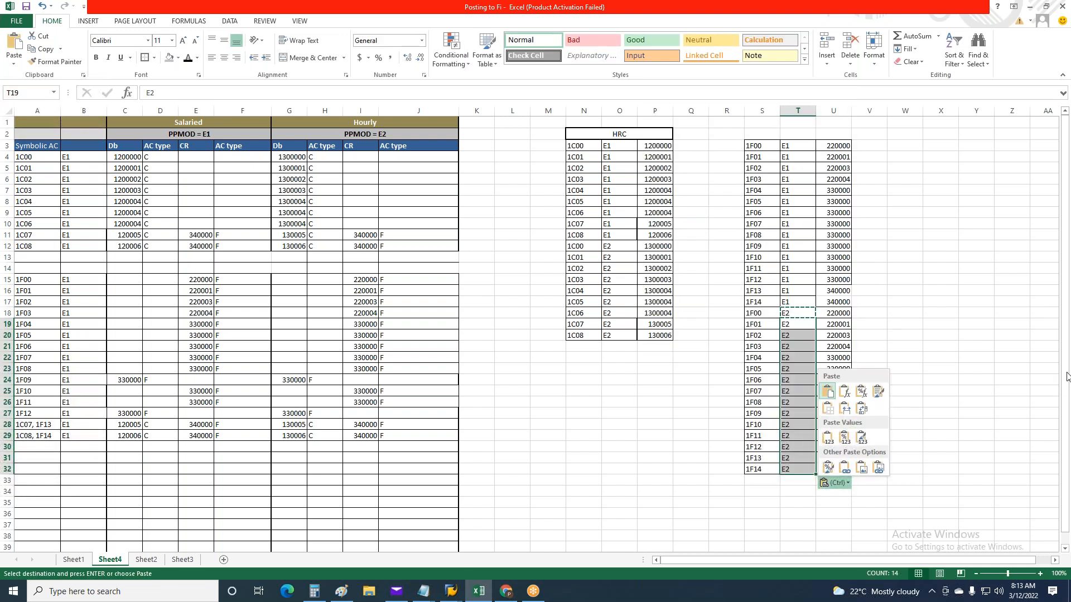
key(Escape)
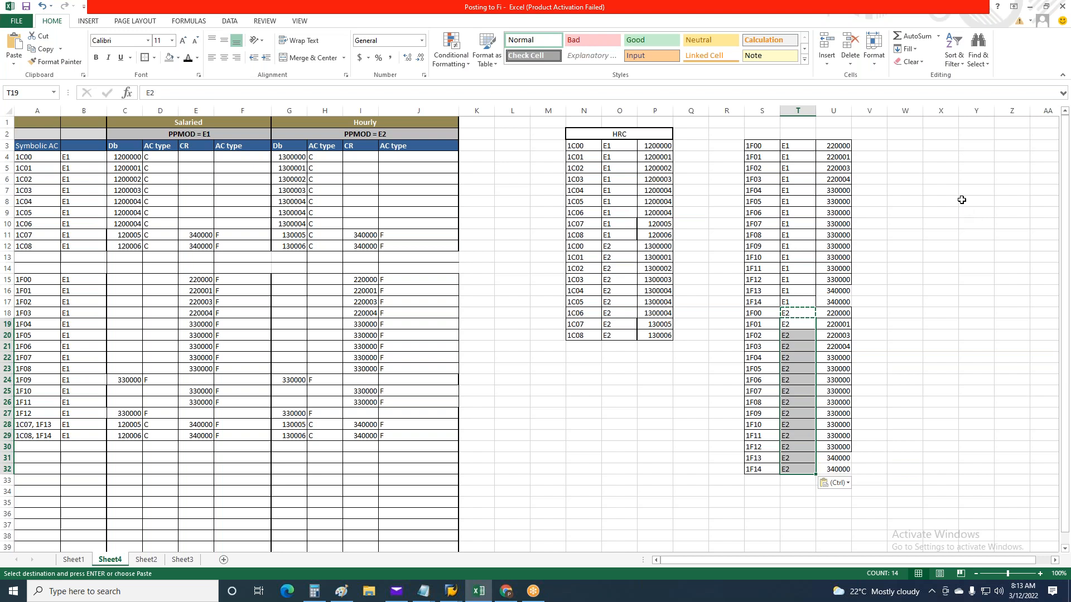
Copy the merged HRC heading above the second table, at S2
click(611, 135)
key(ctrl+c)
click(769, 136)
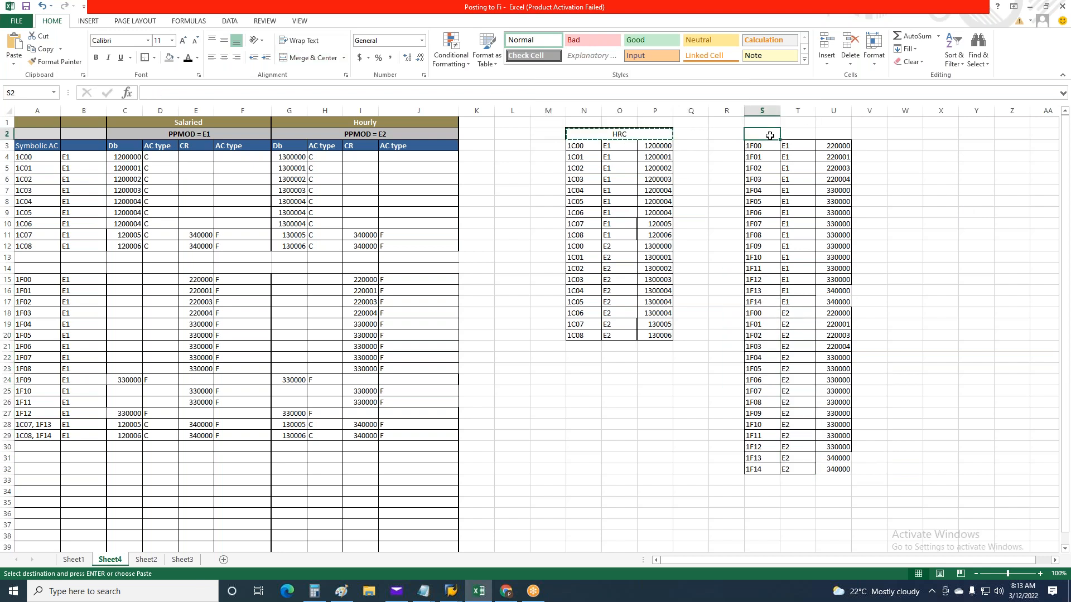
key(ctrl+v)
key(Escape)
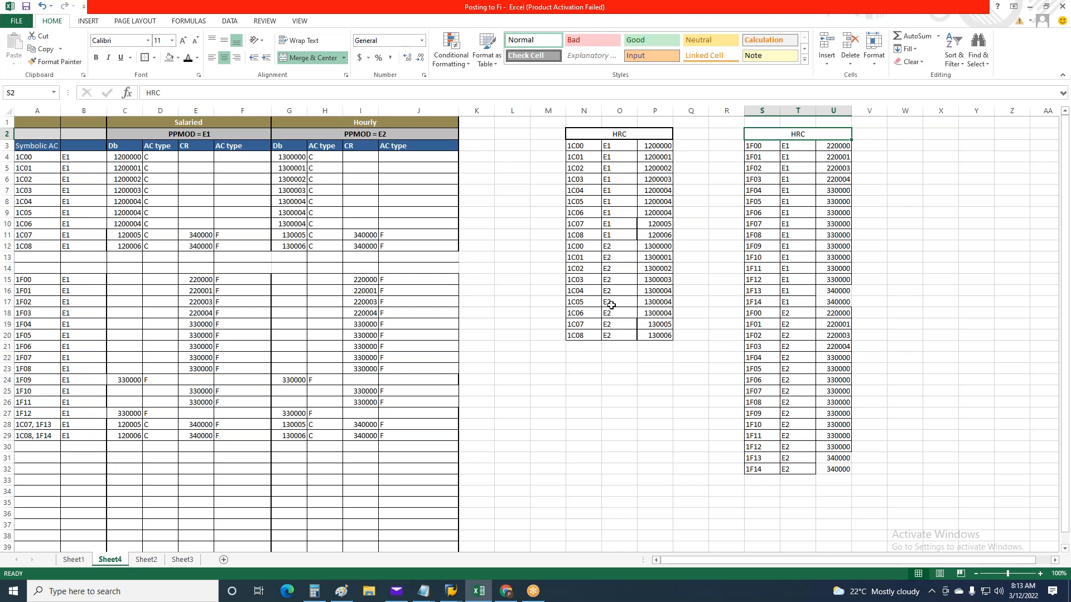
Compare the first table's employee groupings in O3 to O20 with the PPMOD headings of the Salaried and Hourly sections
click(611, 145)
drag(611, 170, 619, 335)
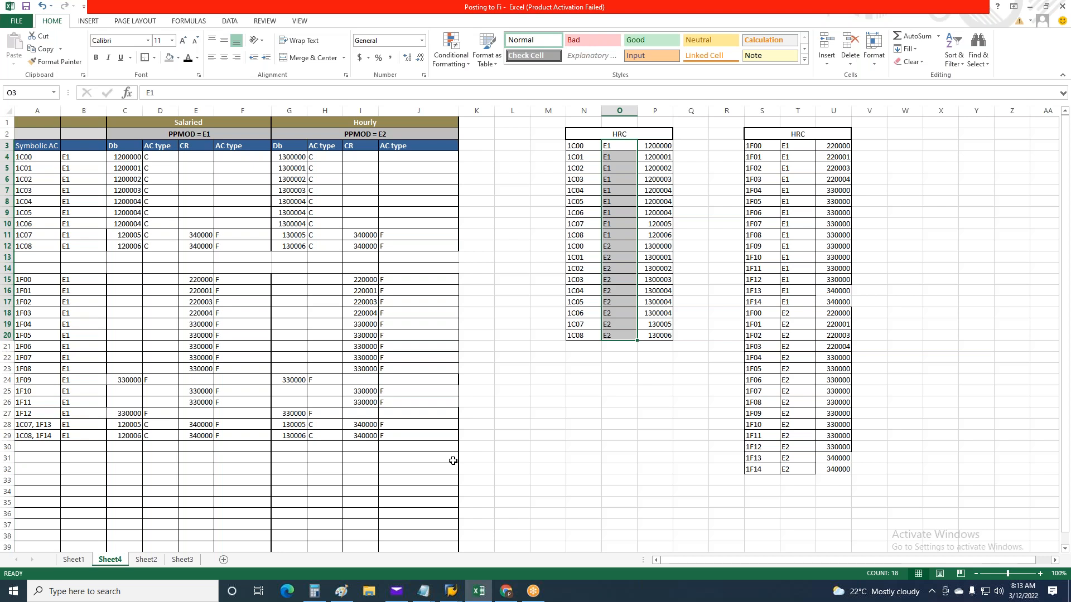
click(683, 360)
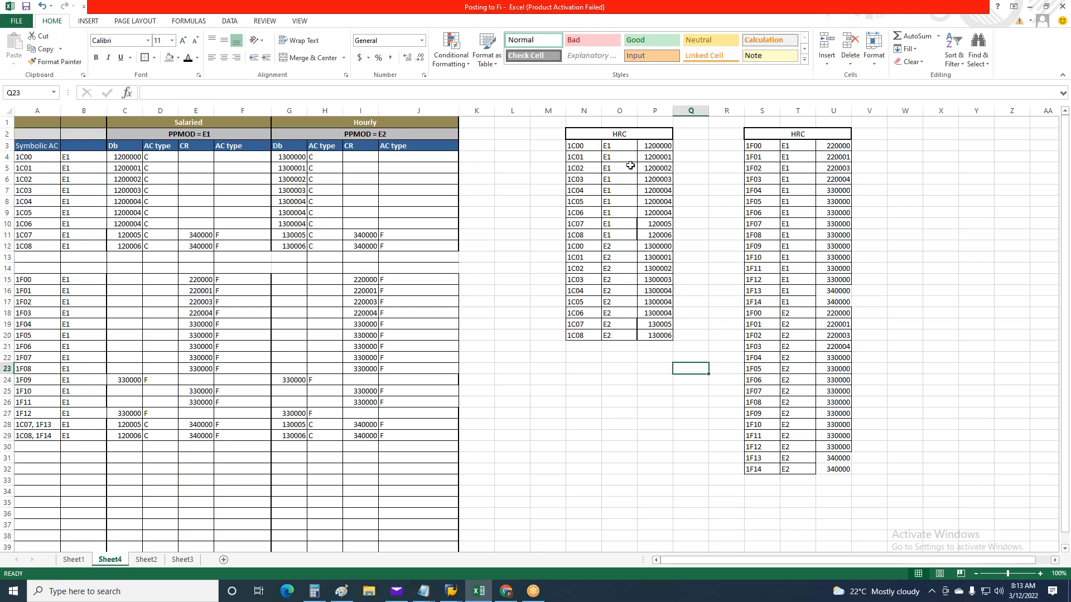
click(620, 148)
drag(620, 147, 619, 336)
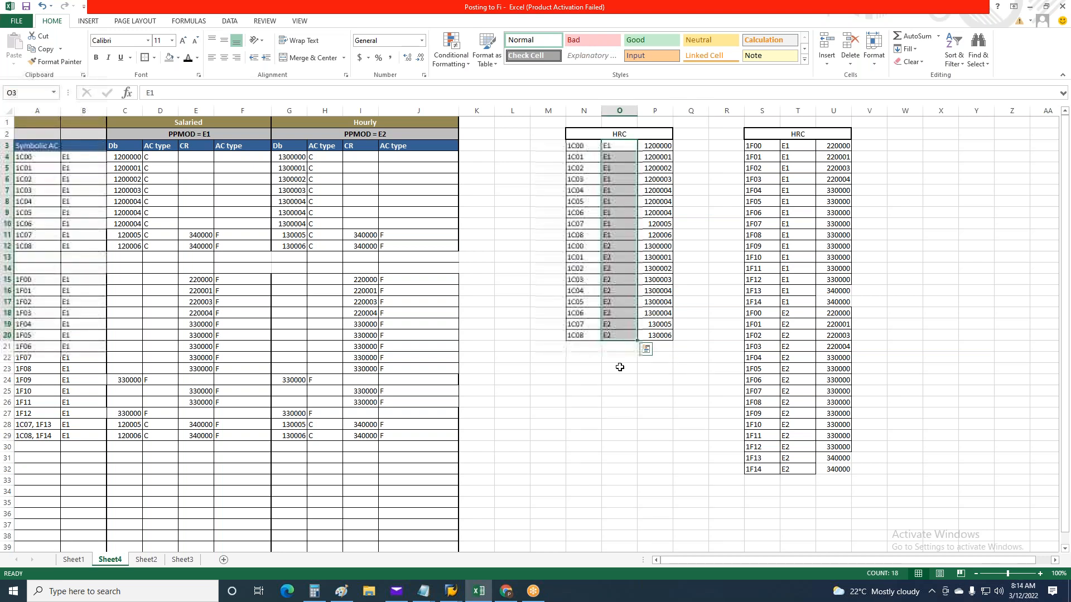
click(603, 404)
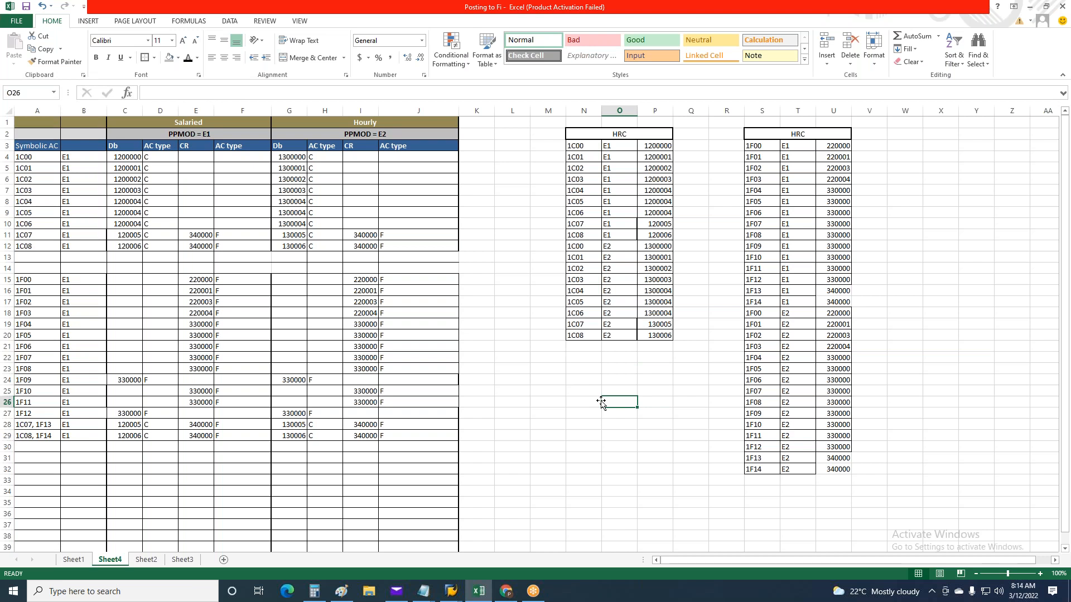
click(190, 135)
click(361, 124)
click(361, 135)
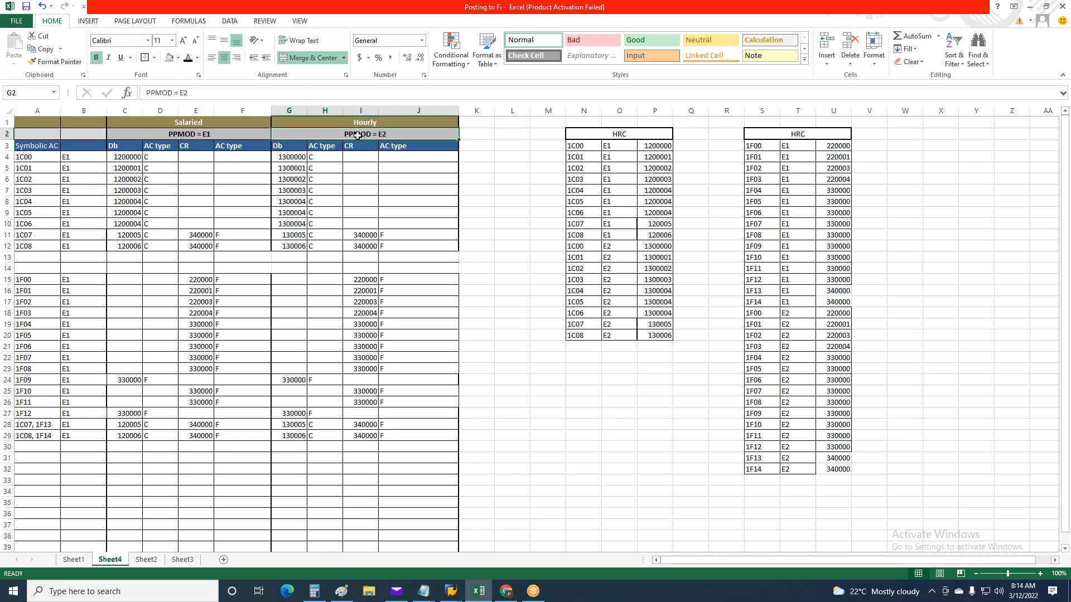
click(262, 135)
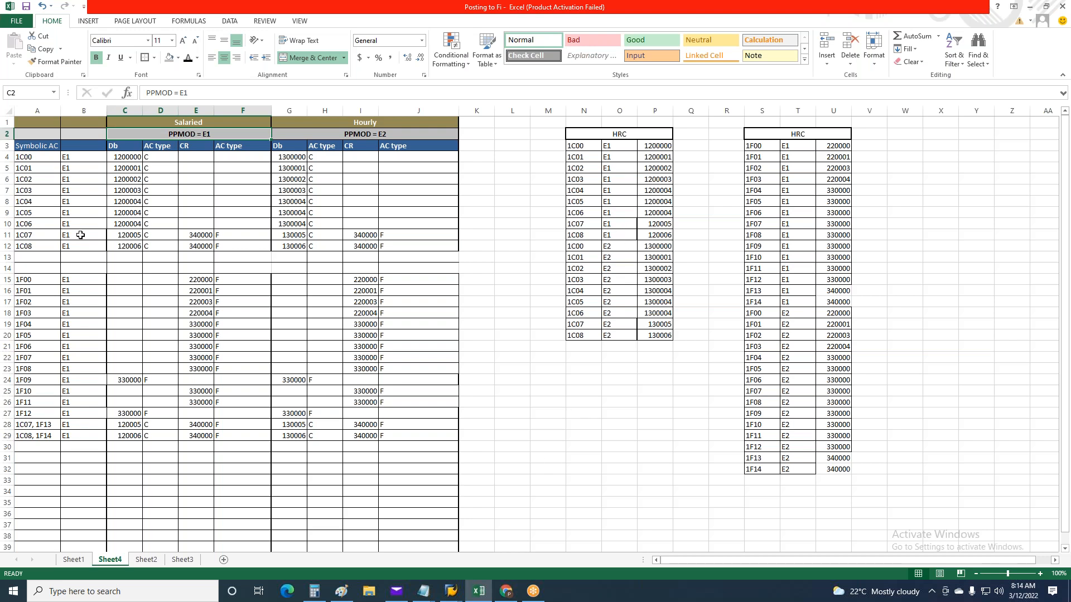
Examine the Salaried and Hourly debit accounts and account types of 1C07, and its grouping in the HRC table
click(42, 236)
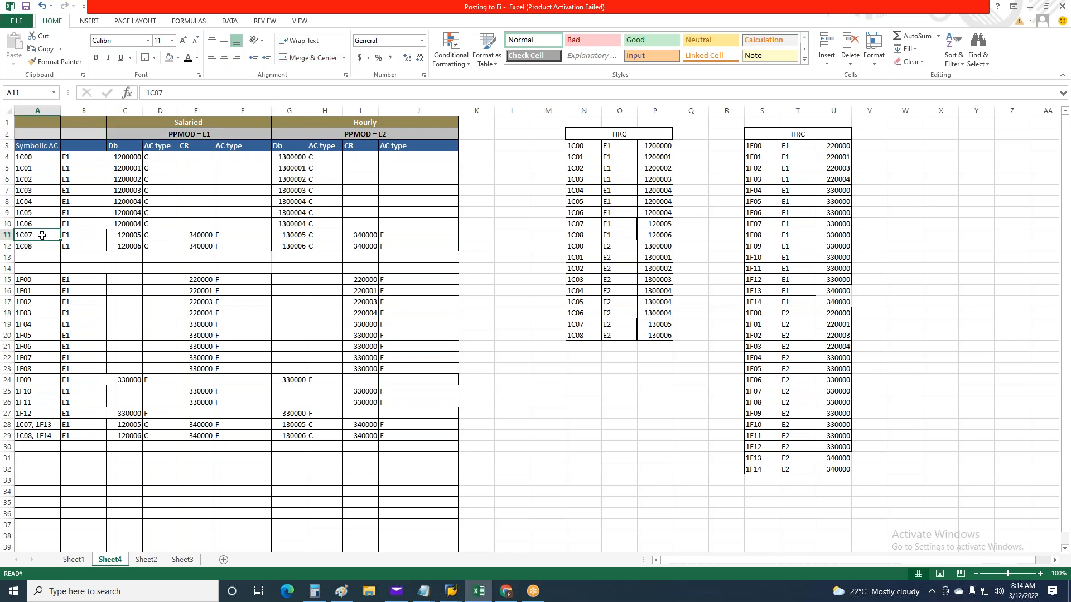
click(136, 233)
drag(136, 232, 161, 234)
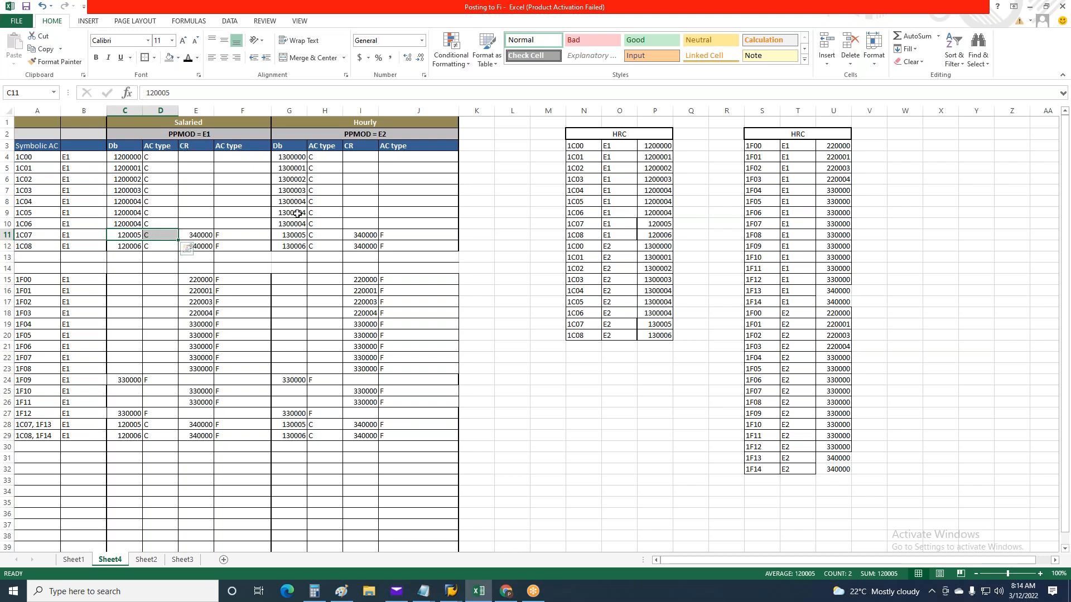
drag(284, 235, 322, 235)
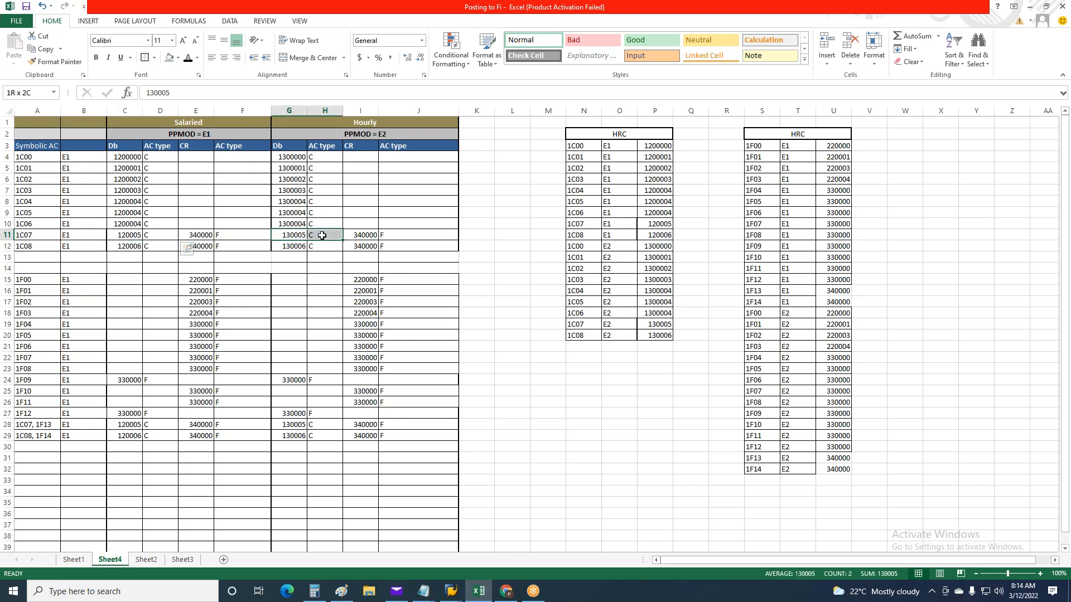
click(339, 148)
click(536, 367)
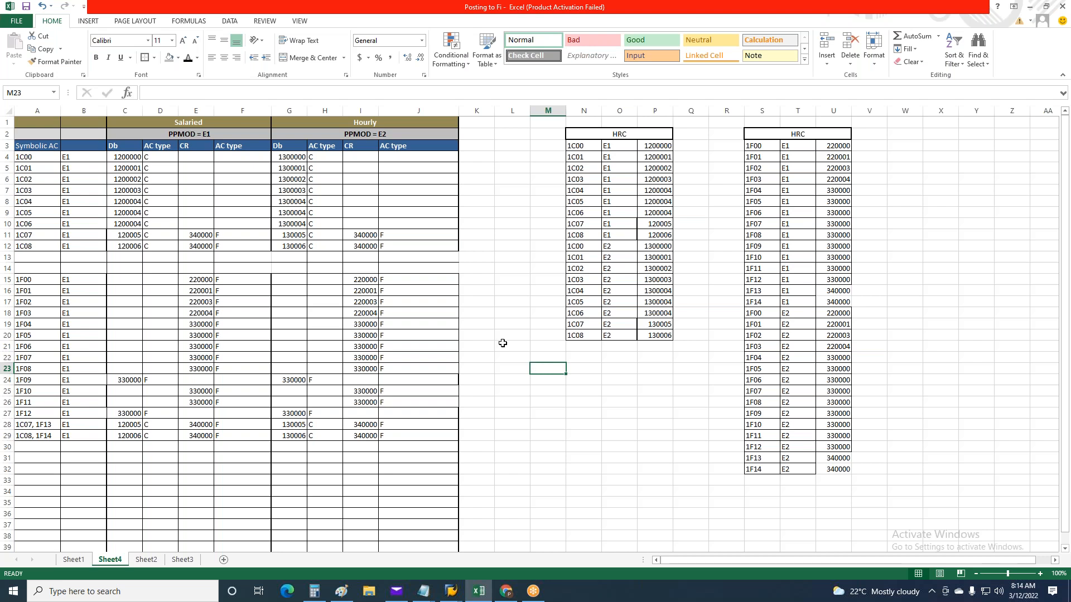
click(608, 225)
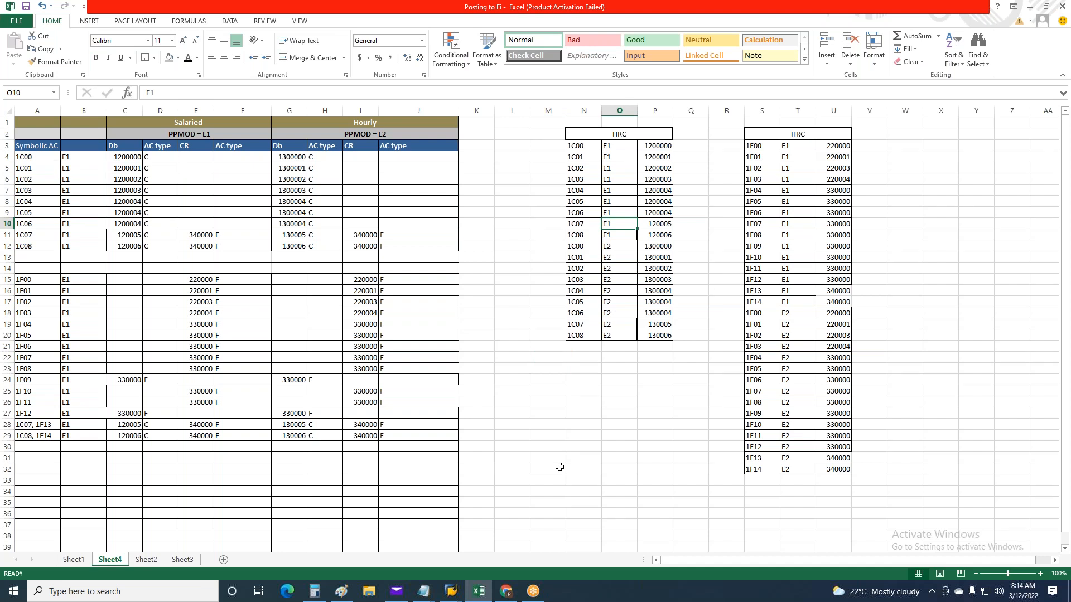
Switch to SAP's Display IMG session and expand Activities in the AC-System down to Account Assignment under Posting to Financial Accounting
key(alt+Tab)
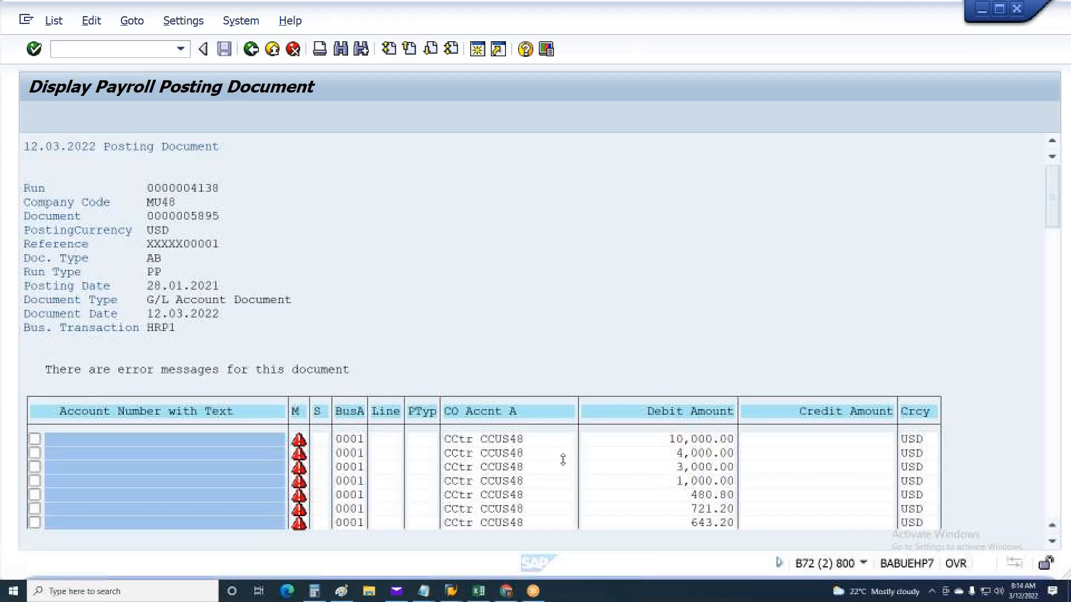
key(alt+Tab)
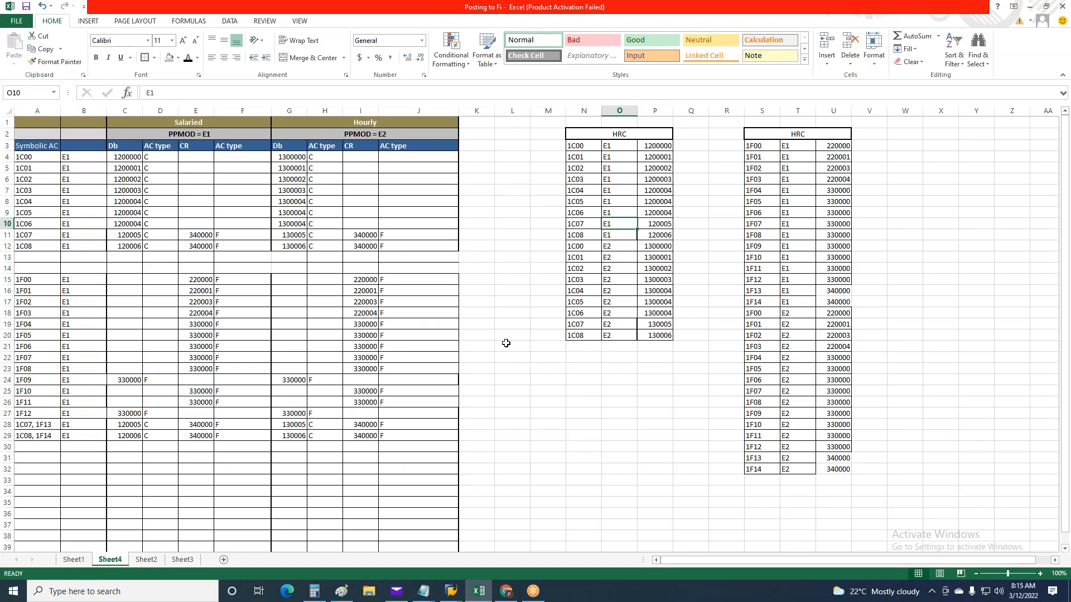
mouse_move(451, 590)
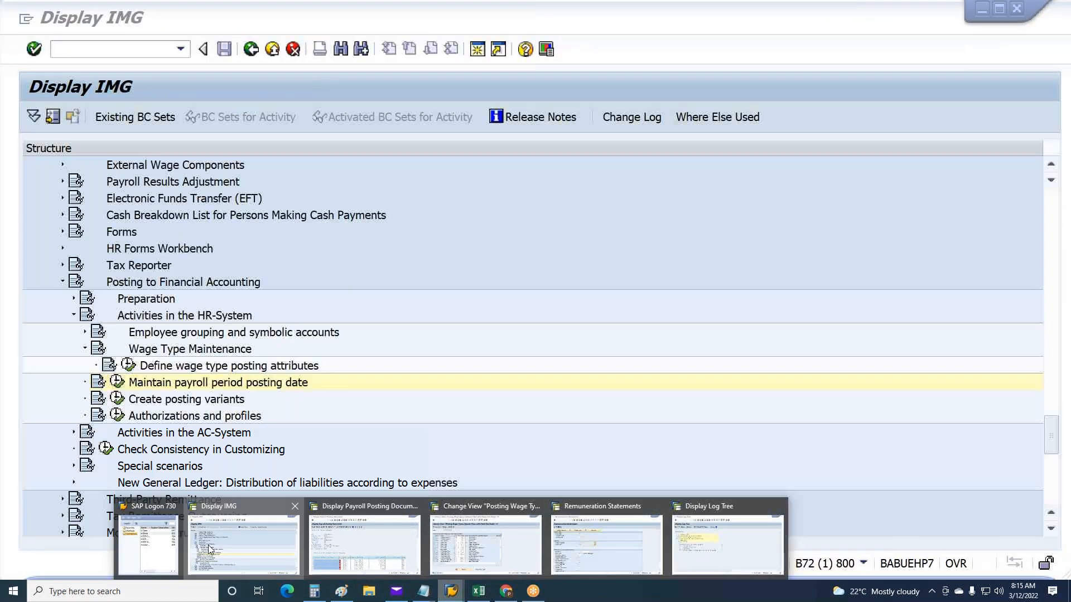
click(251, 544)
click(73, 316)
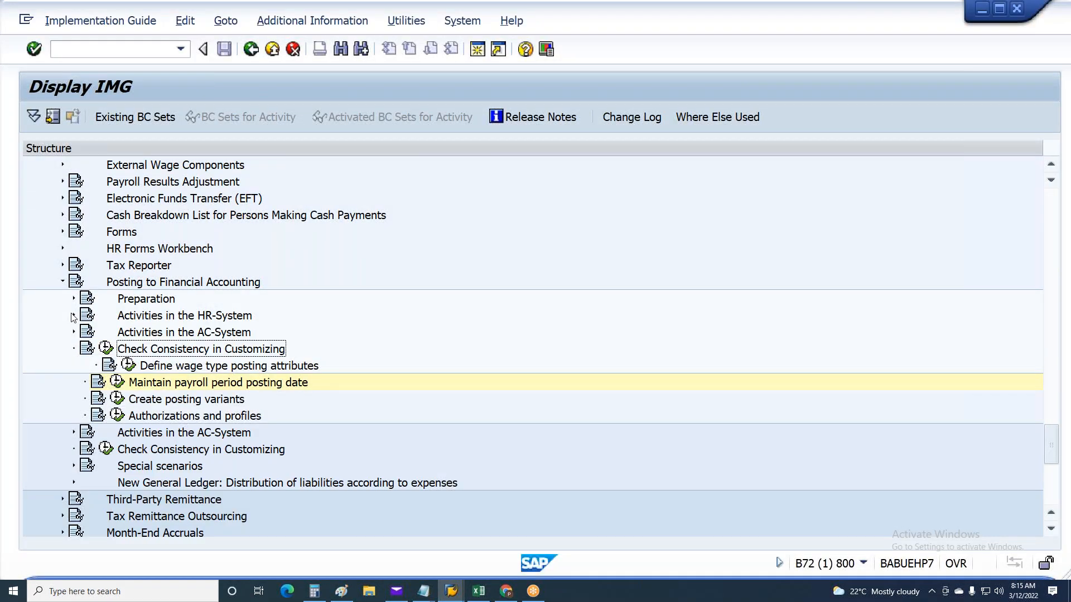
click(171, 318)
click(179, 335)
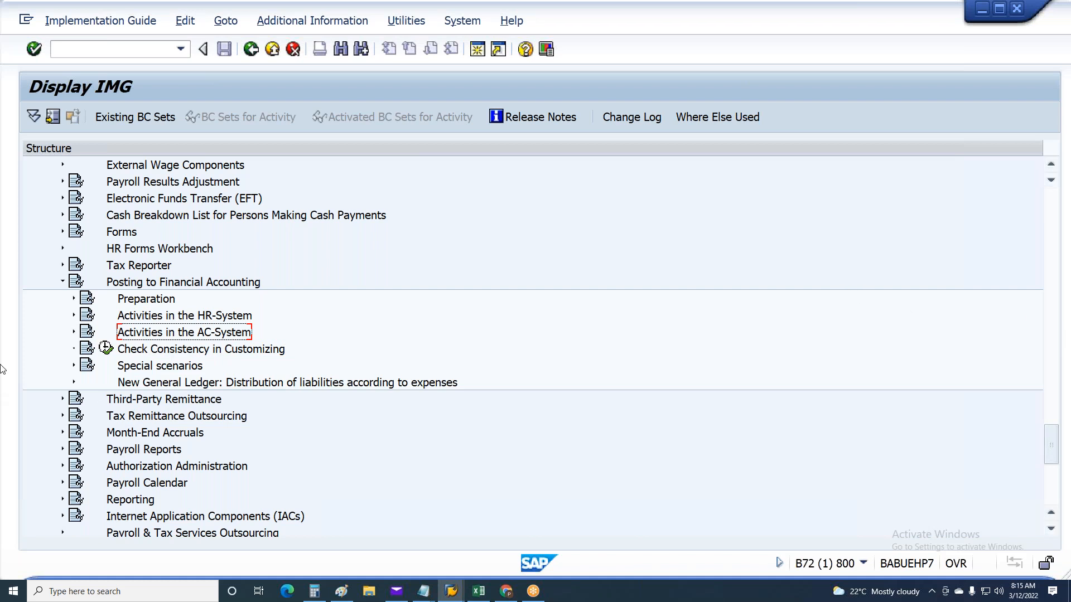
key(Right)
key(Down)
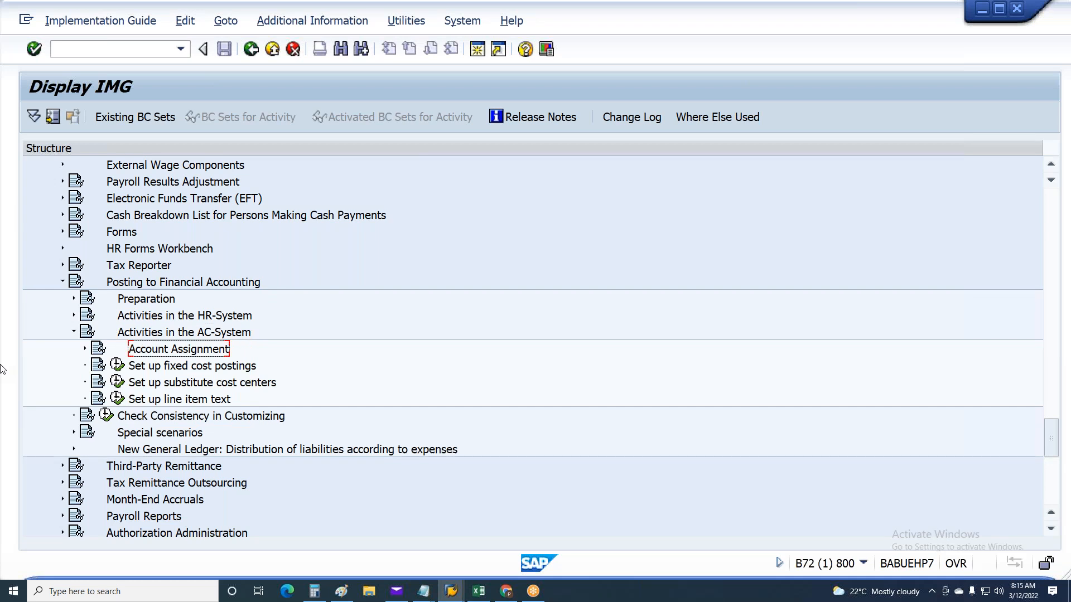
key(Right)
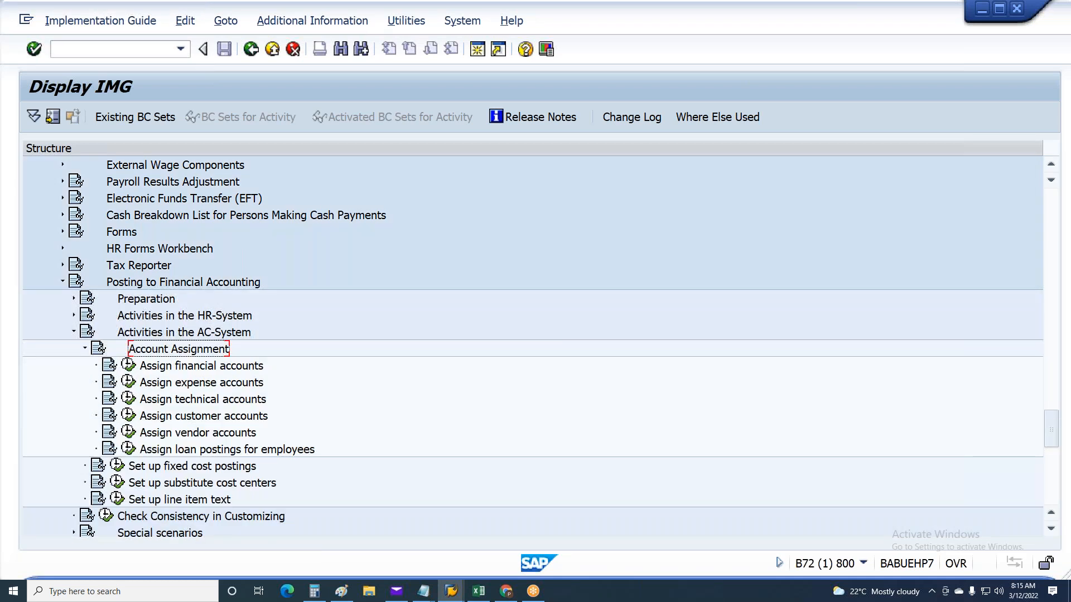
click(128, 382)
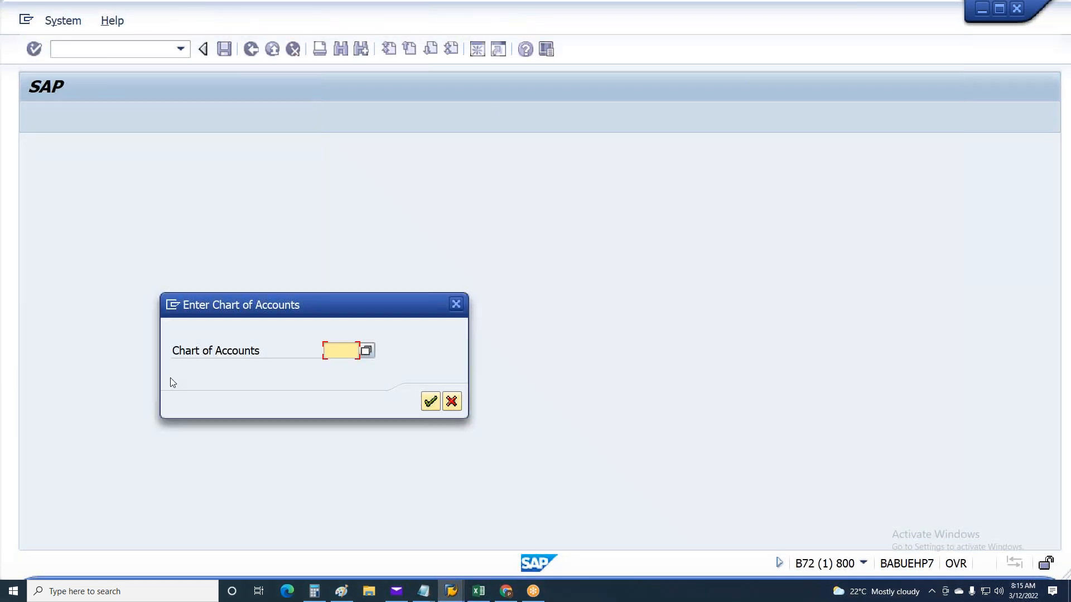
click(450, 400)
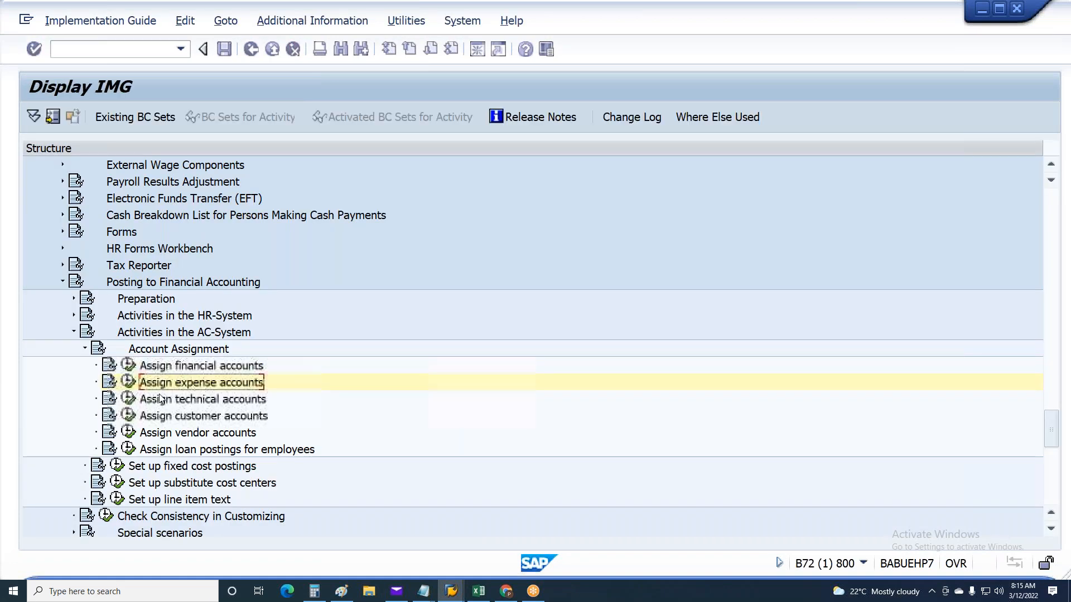
click(155, 368)
click(157, 387)
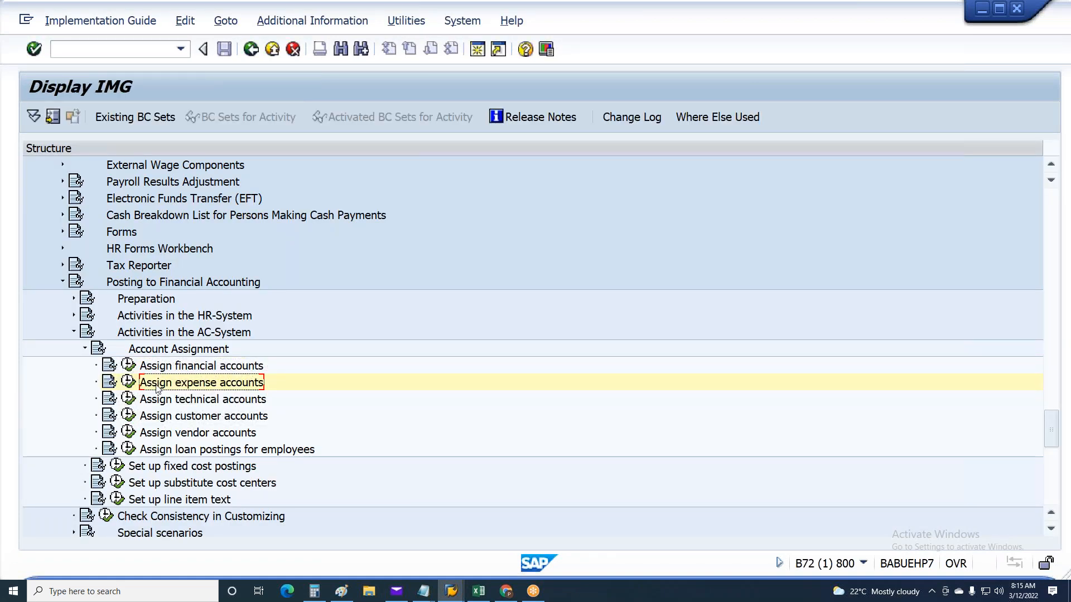
click(158, 370)
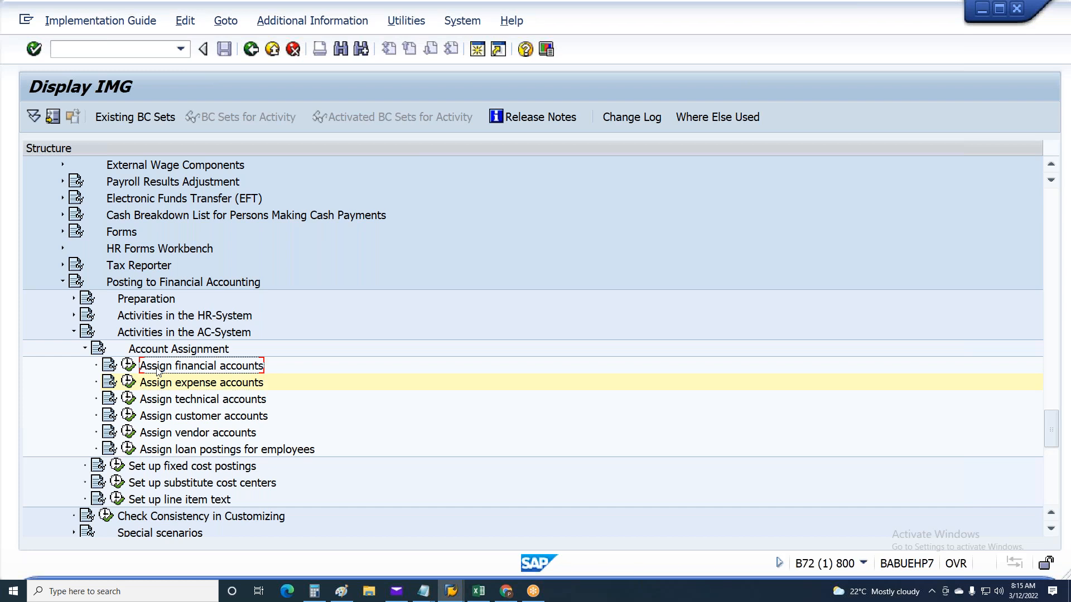
double_click(158, 369)
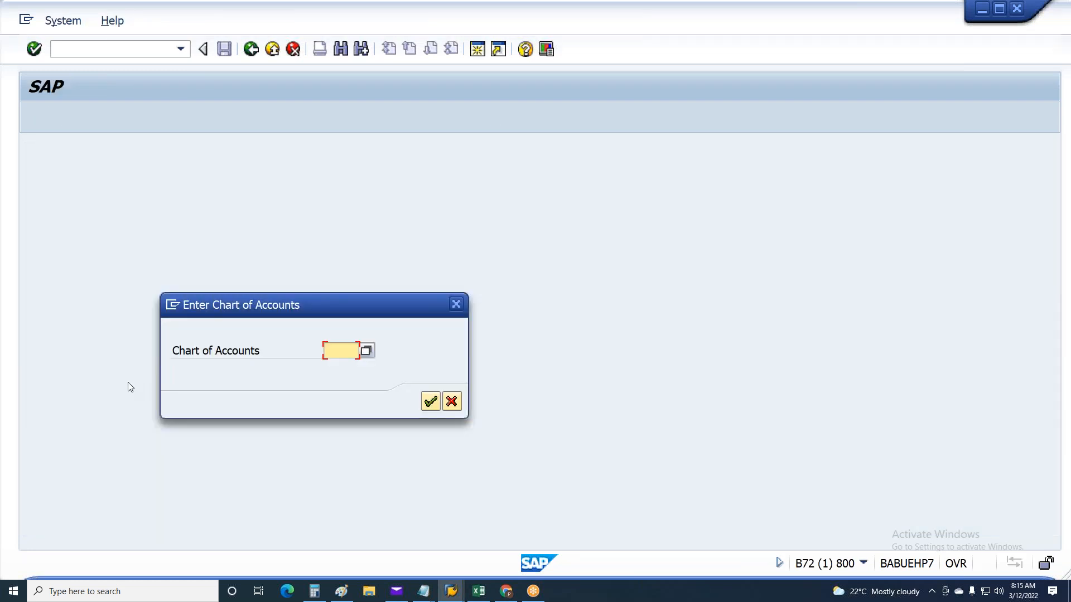
click(447, 397)
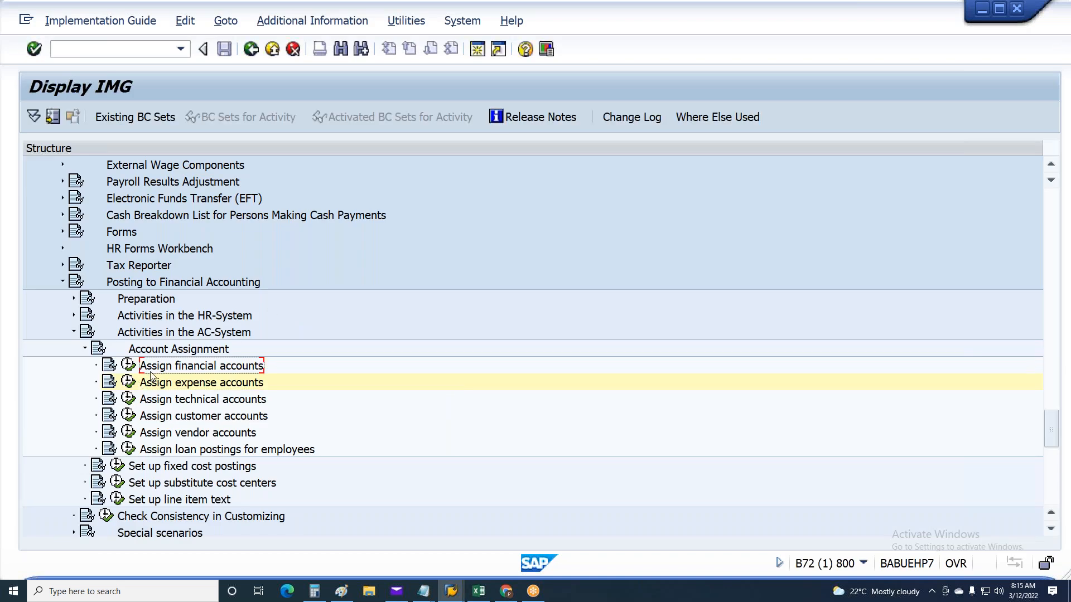
Open Enter Global Parameters under Financial Accounting (New), Financial Accounting Global Settings (New), Global Parameters for Company Code
scroll(457, 311, up, 2)
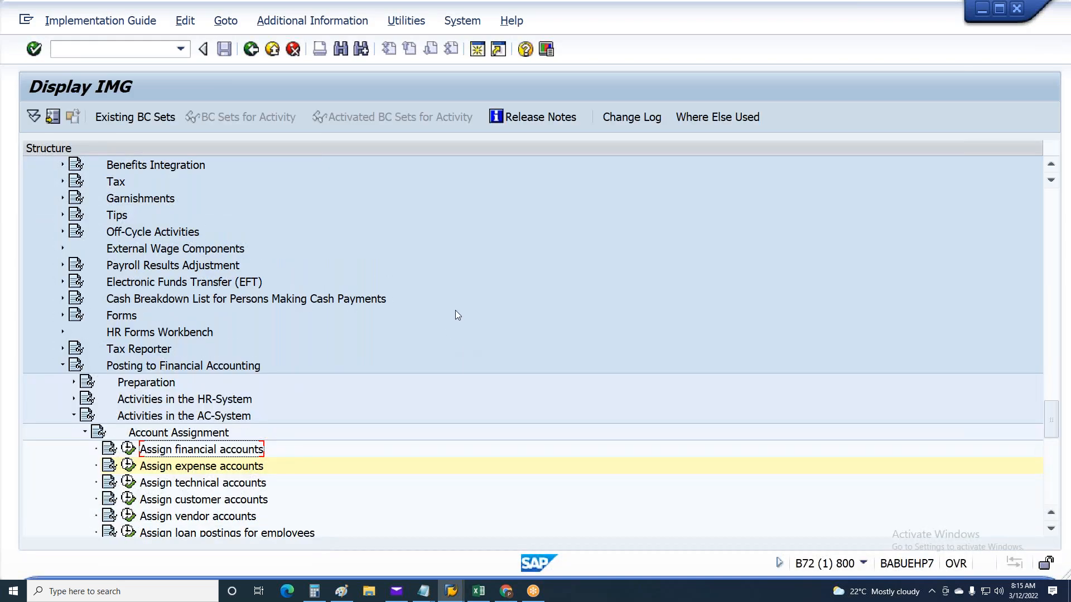
scroll(456, 311, up, 2)
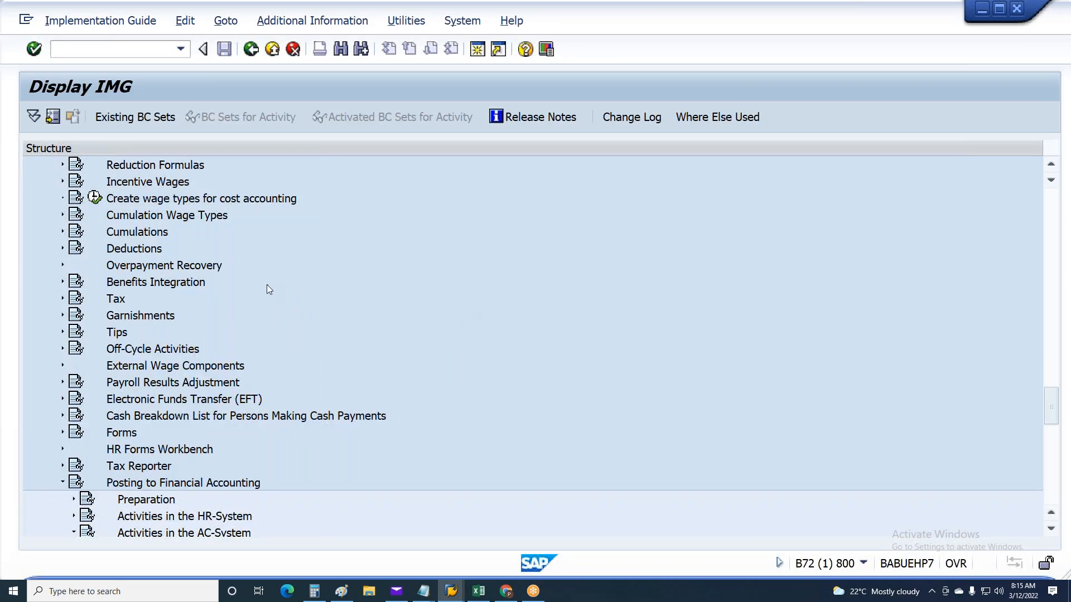
scroll(266, 284, up, 2)
scroll(267, 289, up, 1)
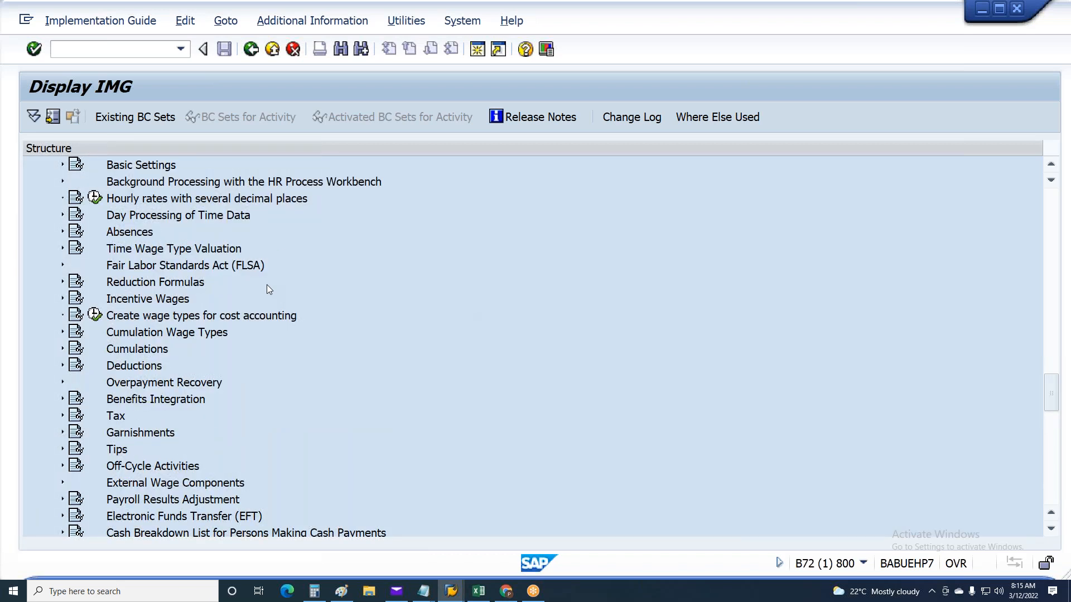
scroll(45, 282, up, 13)
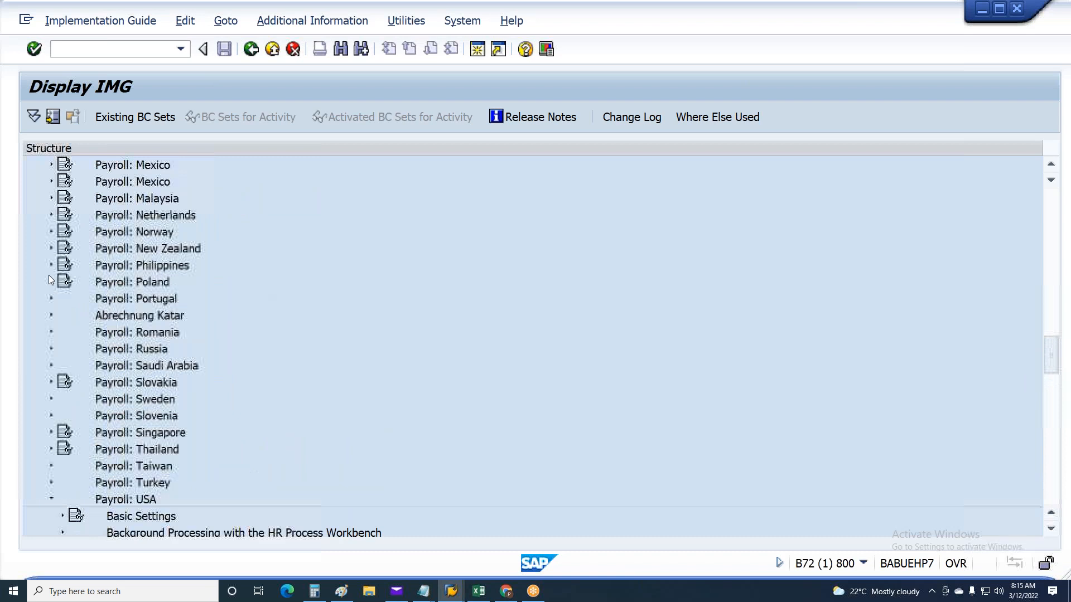
scroll(49, 270, up, 10)
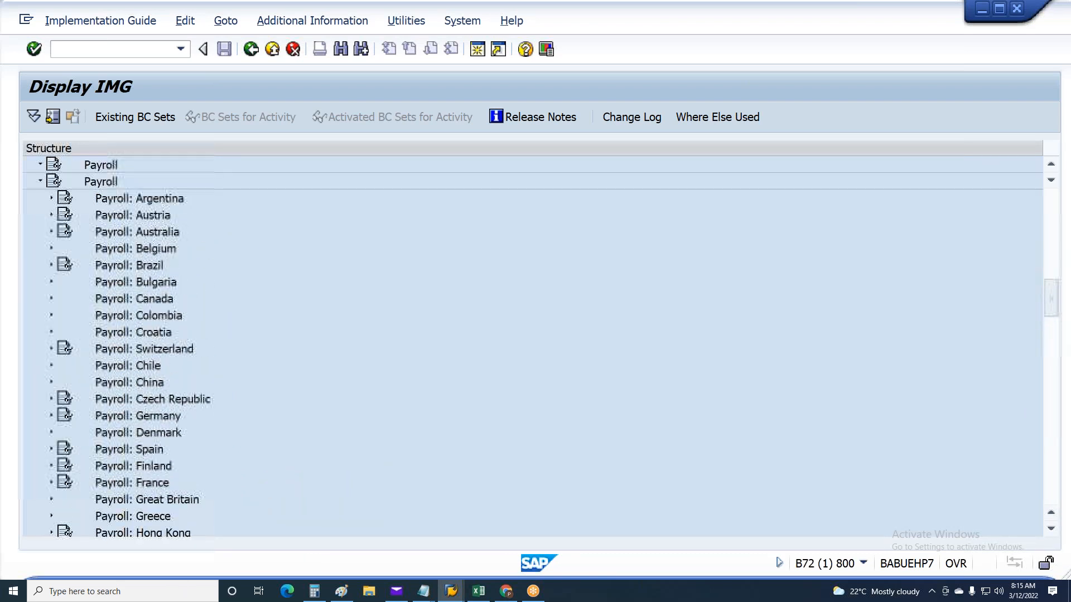
scroll(84, 262, up, 7)
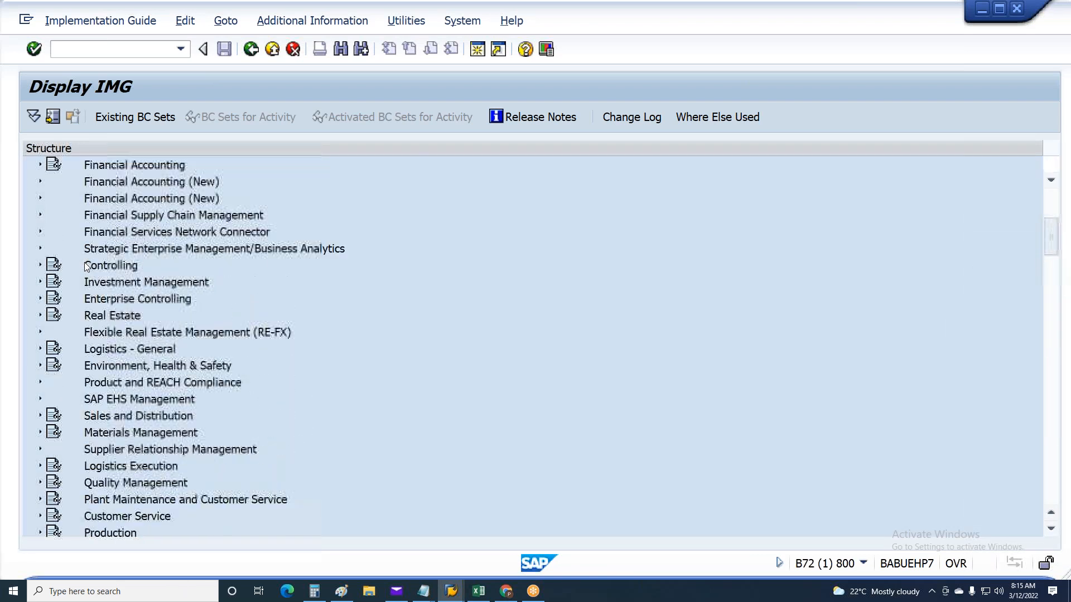
click(41, 266)
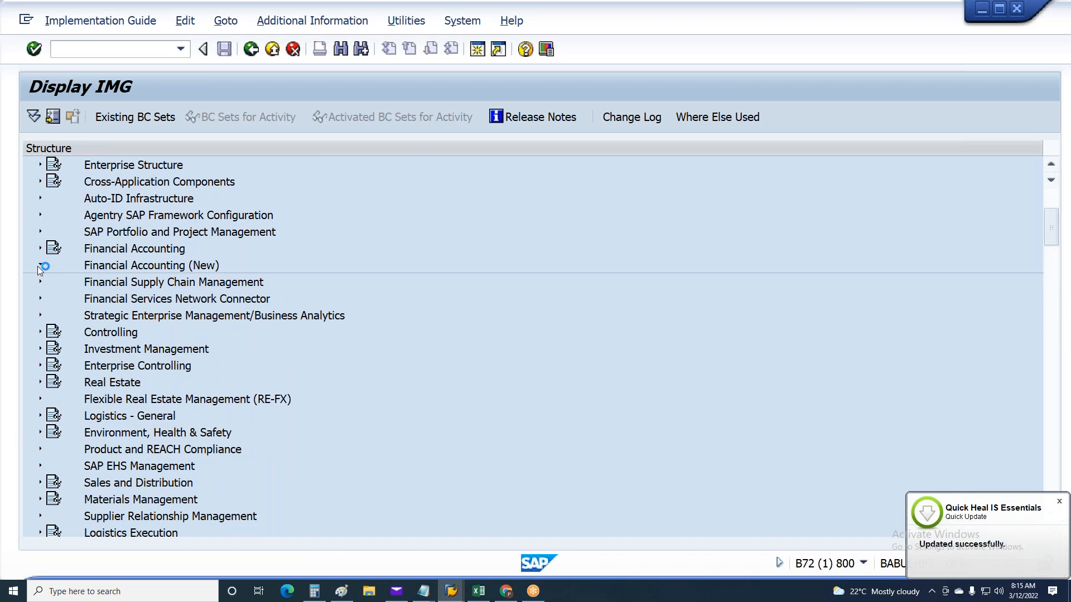
click(50, 282)
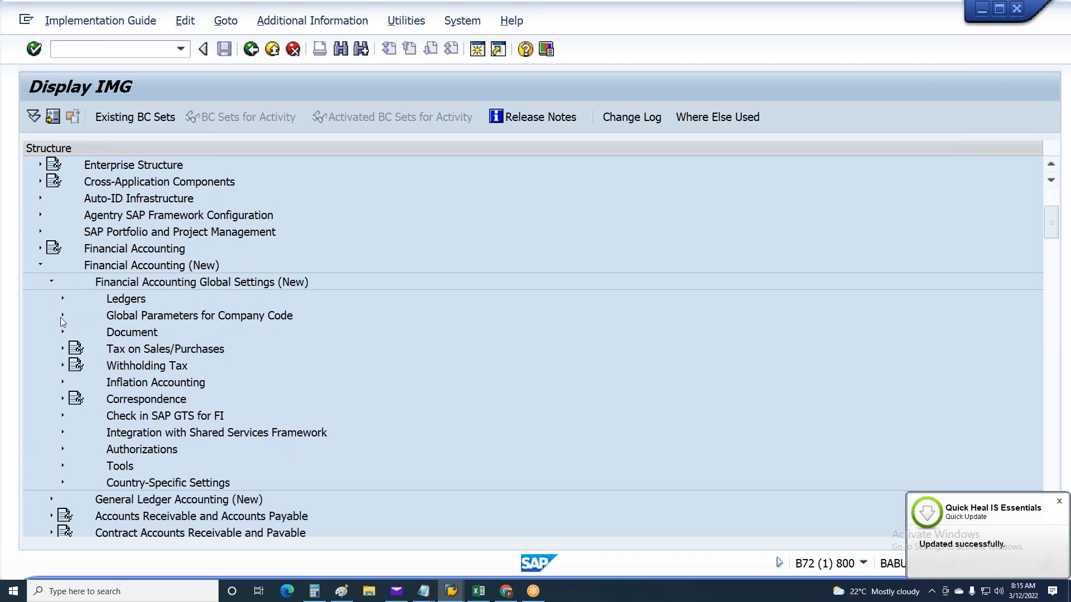
click(62, 316)
click(106, 331)
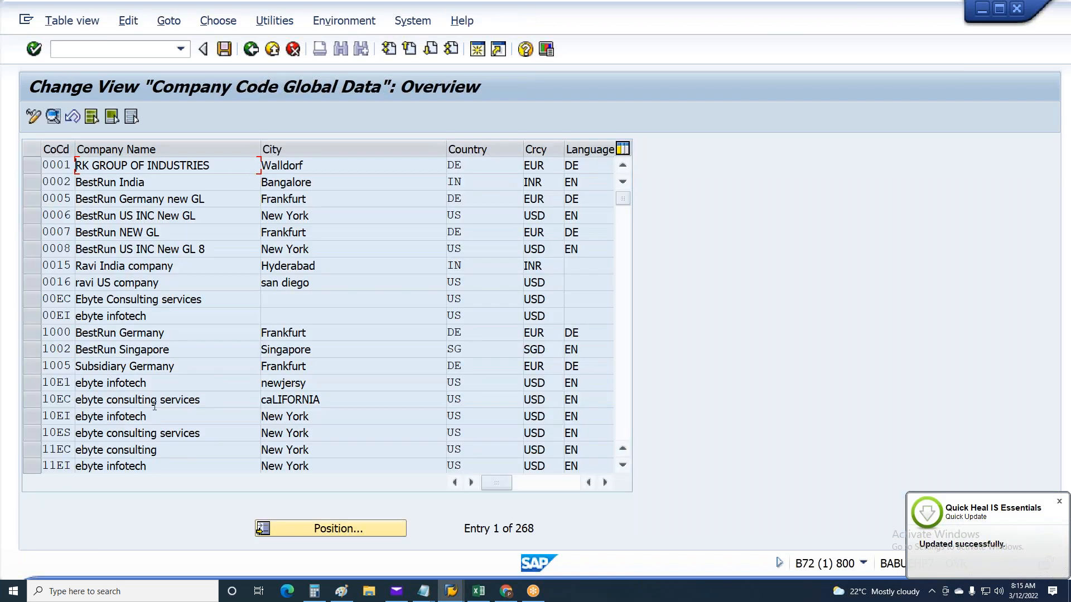
Look up the chart of accounts in company code IN52's global data, then return to the IMG structure
click(316, 528)
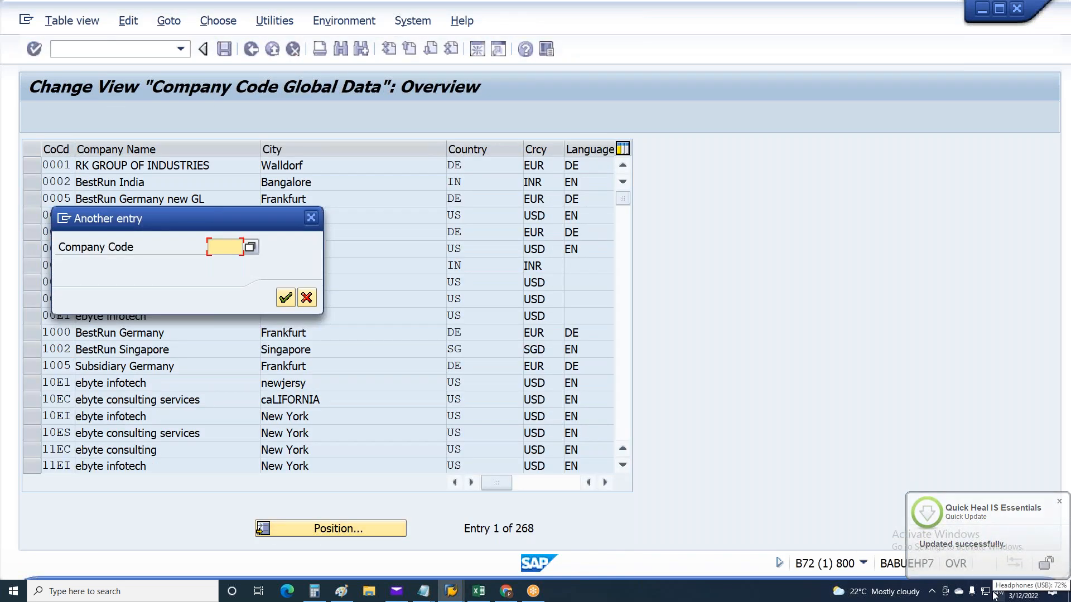
text(in52)
key(Return)
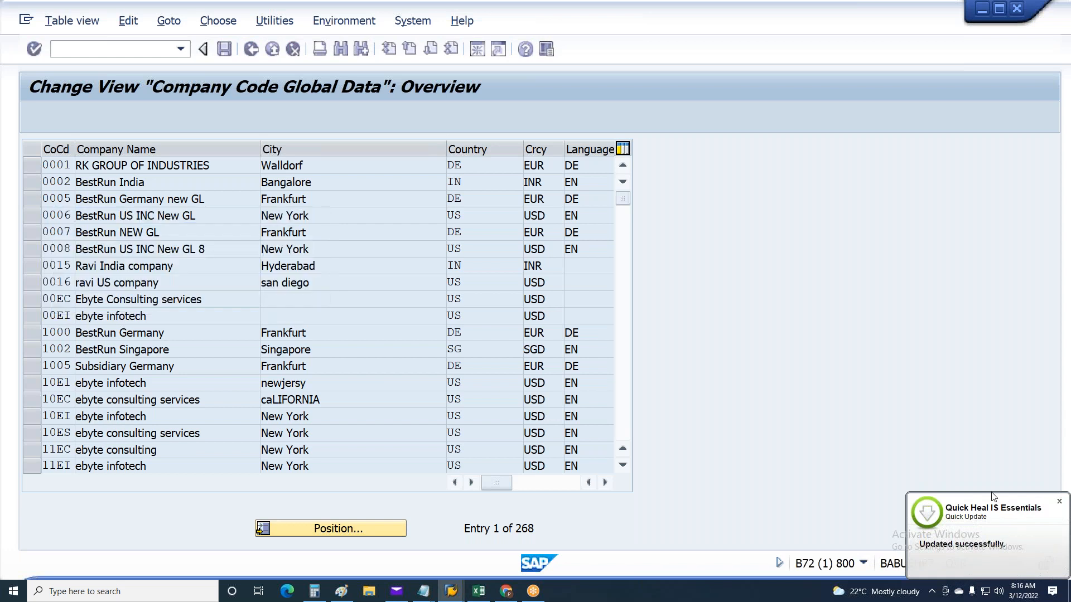
double_click(226, 168)
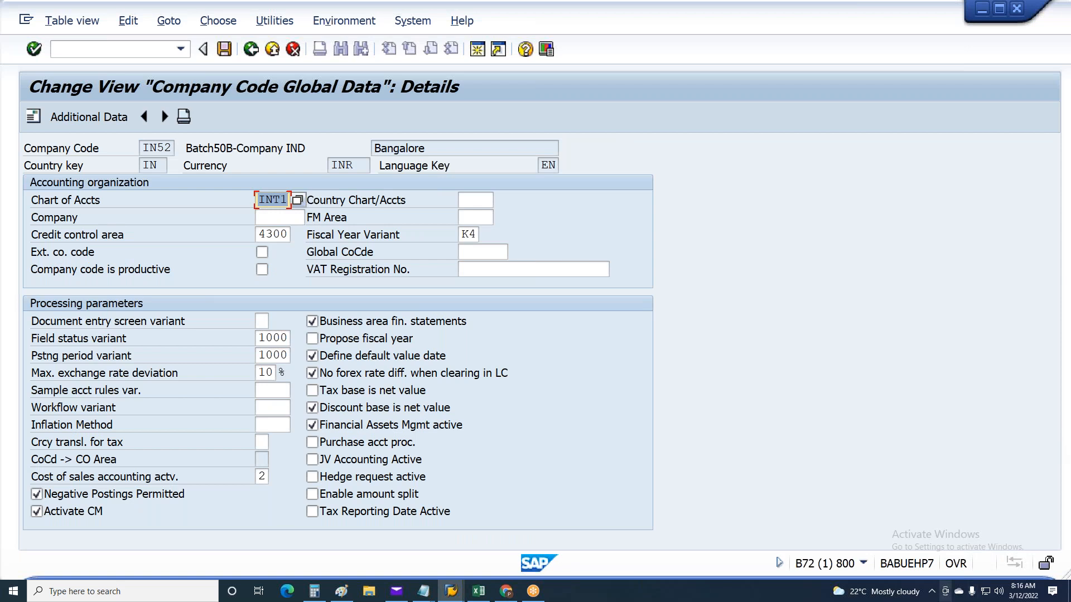
click(862, 563)
key(F3)
key(F3)
key(F3)
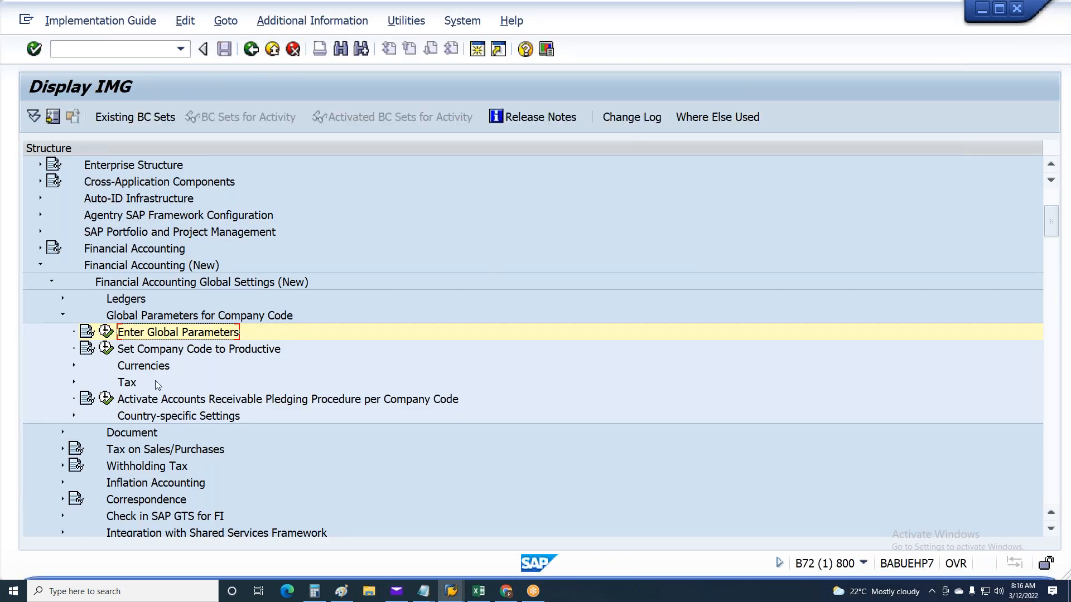
Retrace the IMG path from Financial Accounting (New) through its global settings to the company code's Enter Global Parameters activity
click(40, 264)
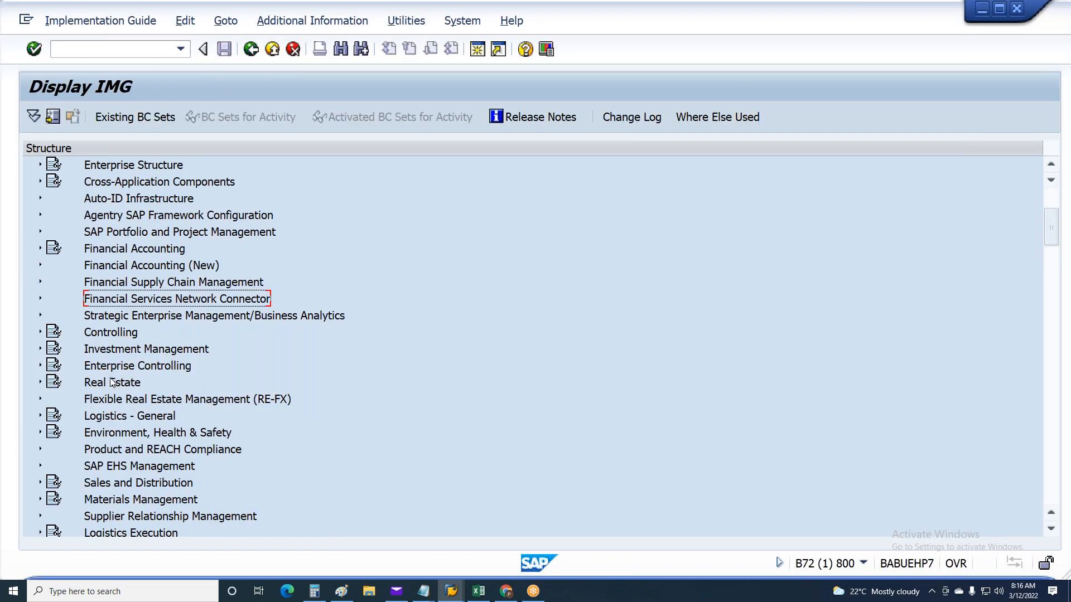
scroll(111, 384, down, 8)
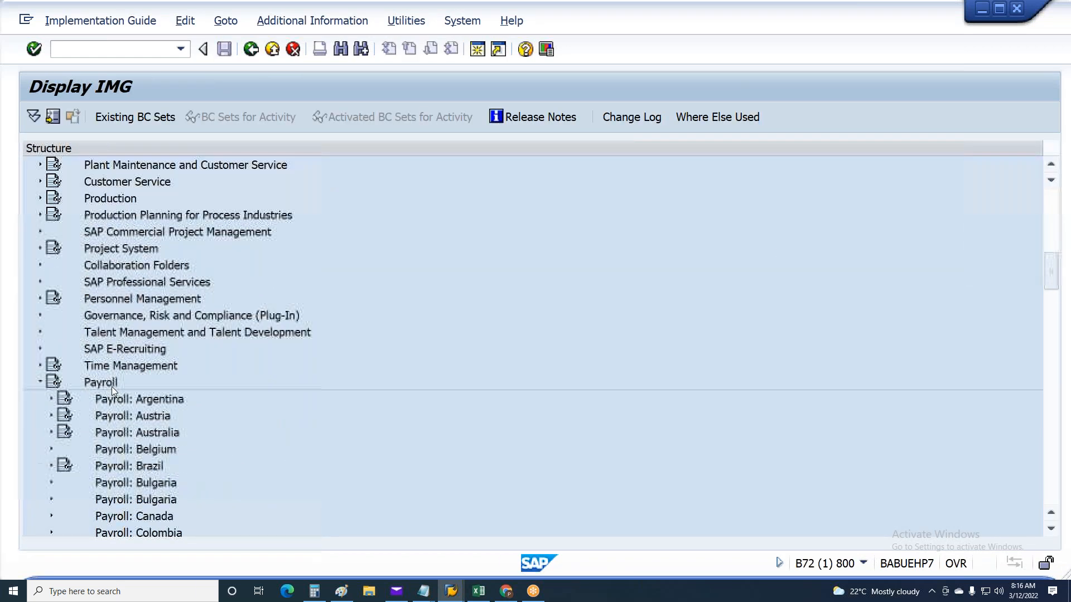
scroll(111, 386, down, 3)
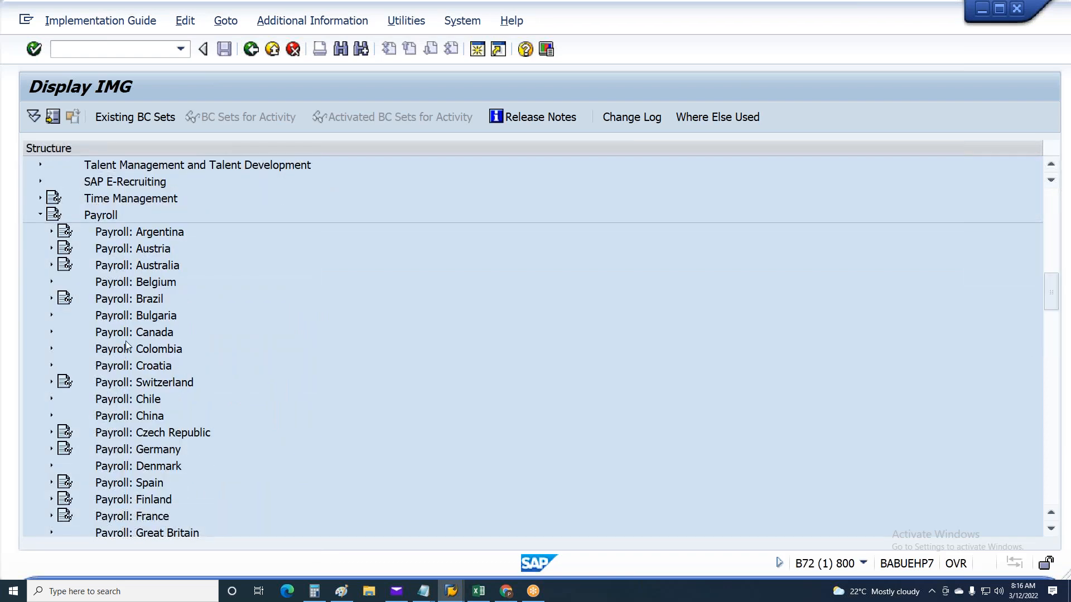
scroll(126, 340, up, 10)
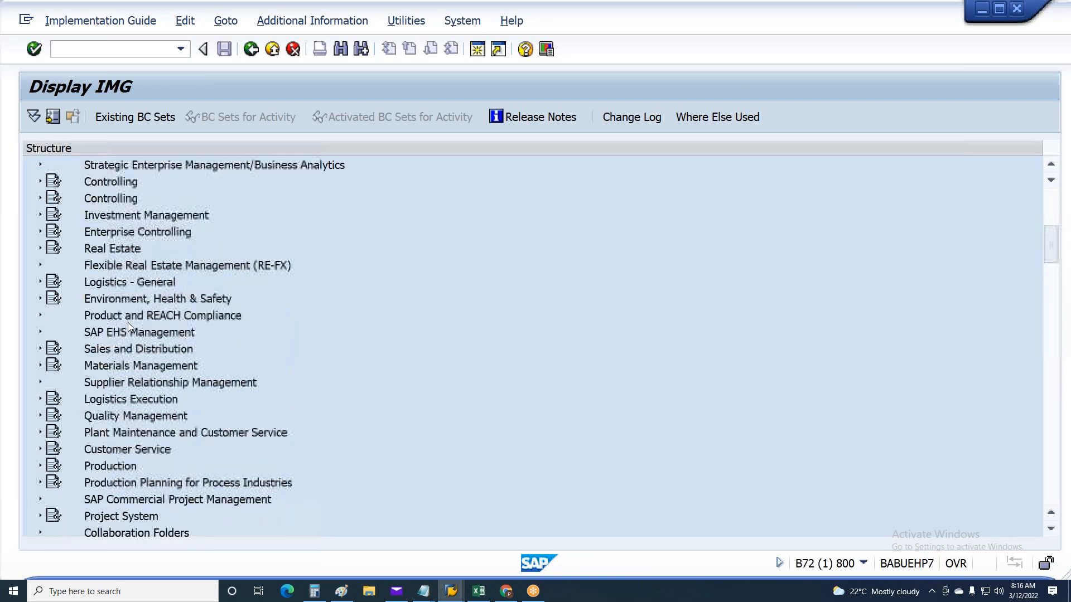
scroll(128, 322, up, 6)
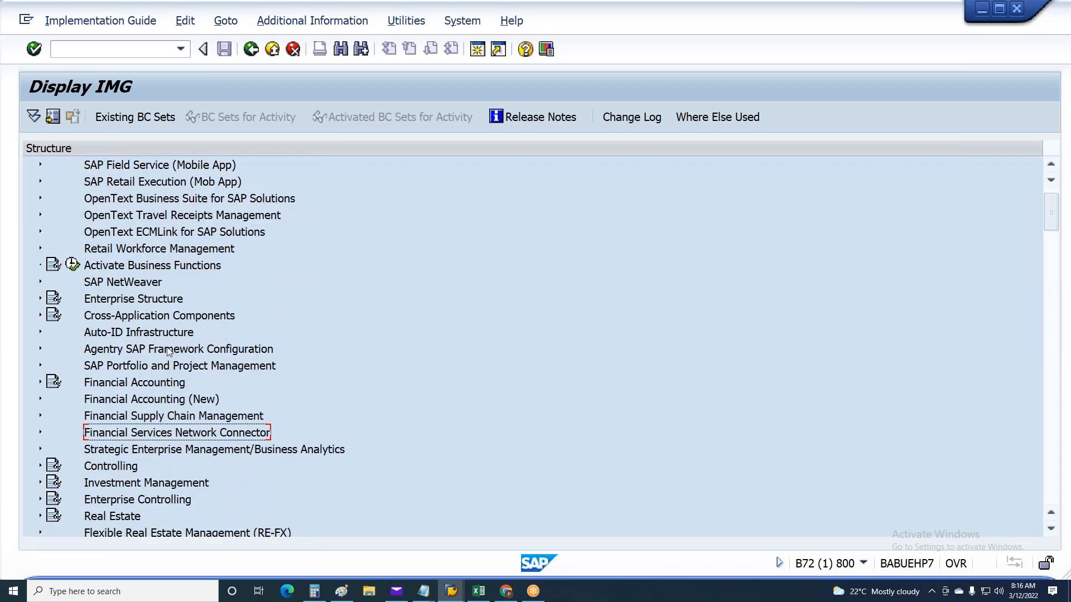
scroll(167, 351, up, 1)
scroll(71, 413, down, 3)
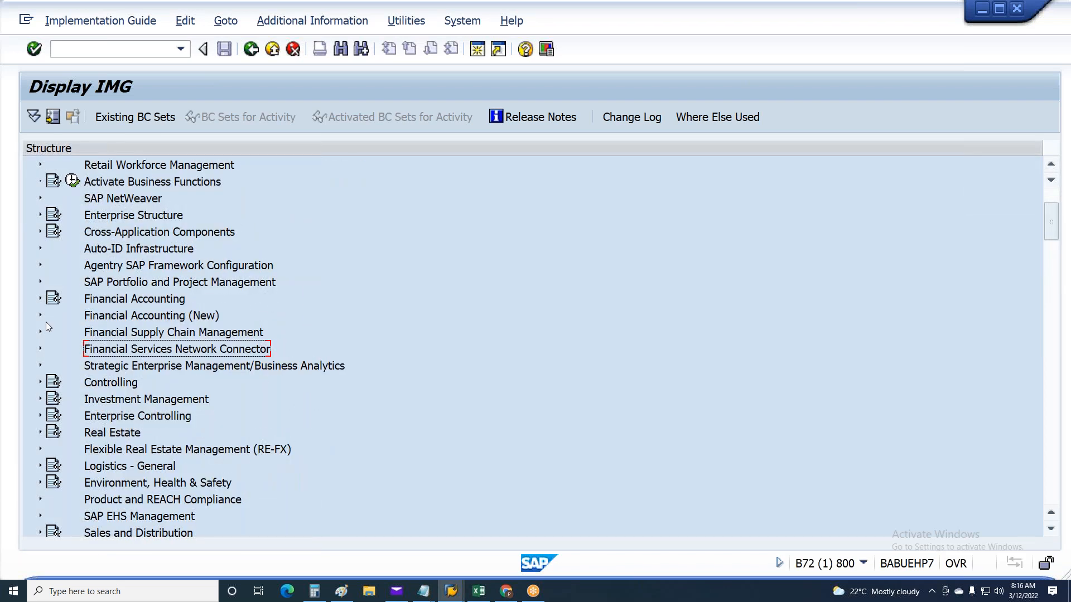
click(39, 316)
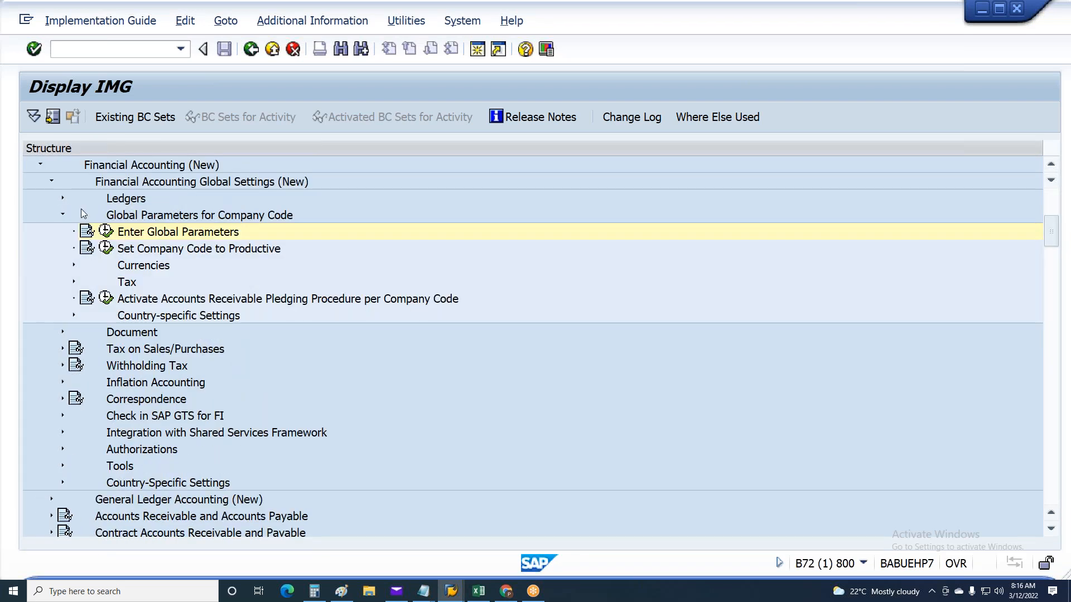
click(62, 215)
click(119, 180)
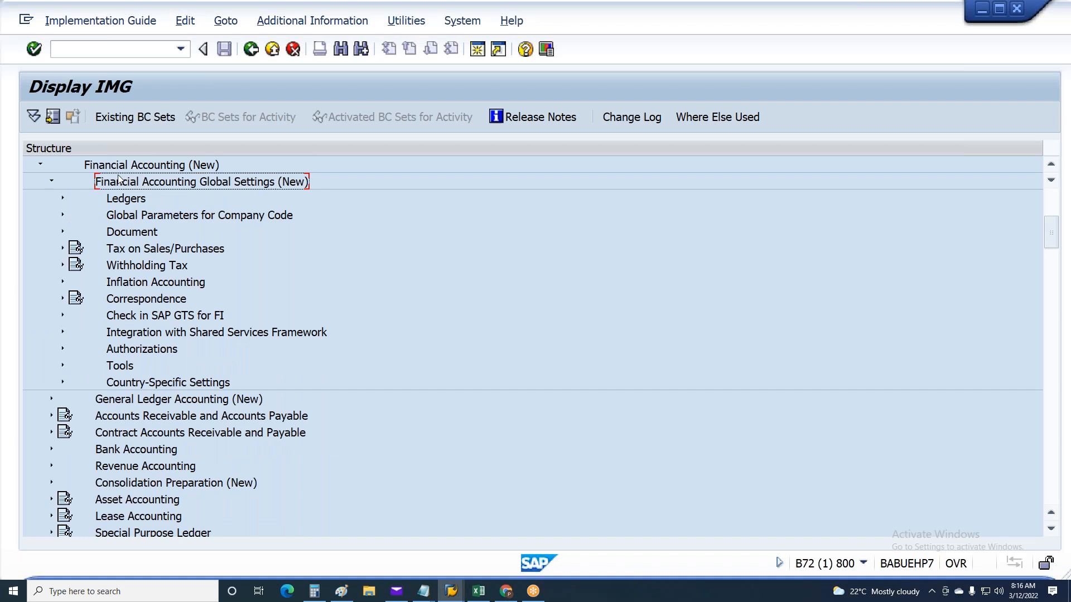
click(63, 215)
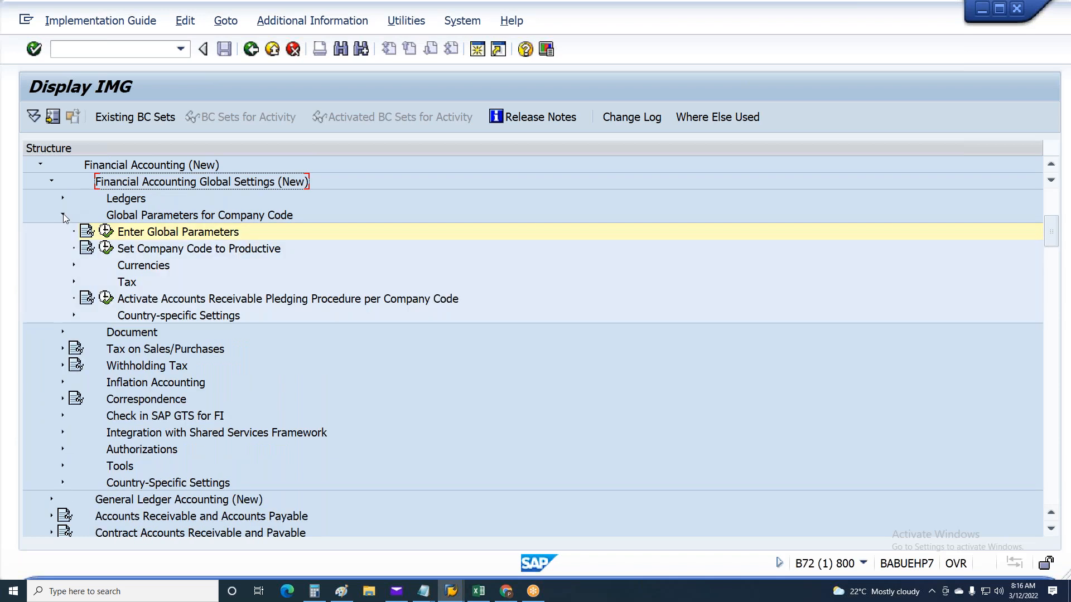
Look up the chart of accounts in company code MU48's global data, then return to the IMG structure
click(106, 231)
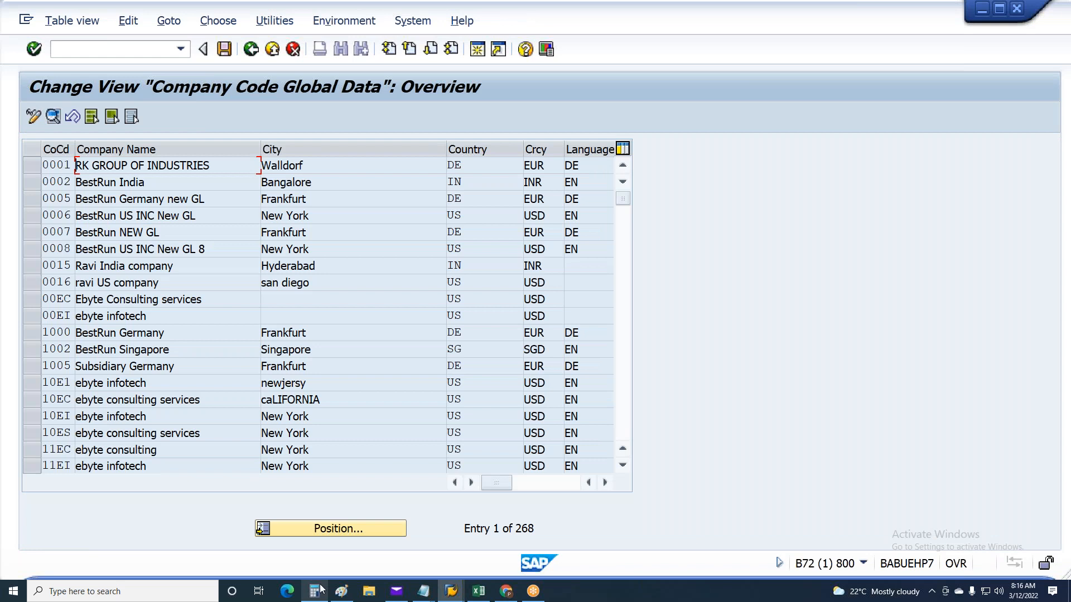
click(309, 533)
text(Mu48)
key(Return)
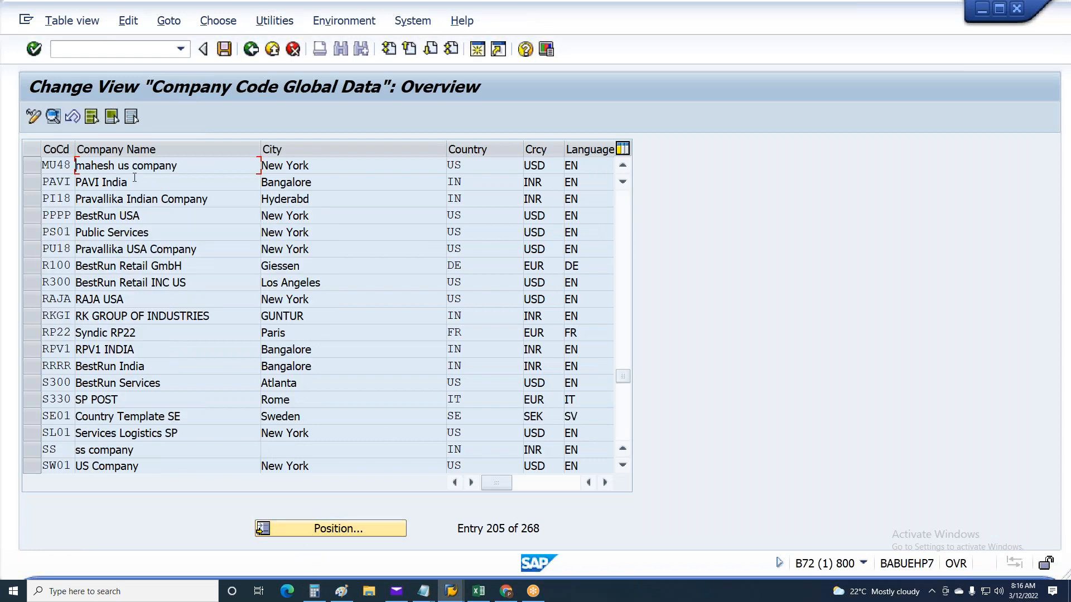
double_click(160, 165)
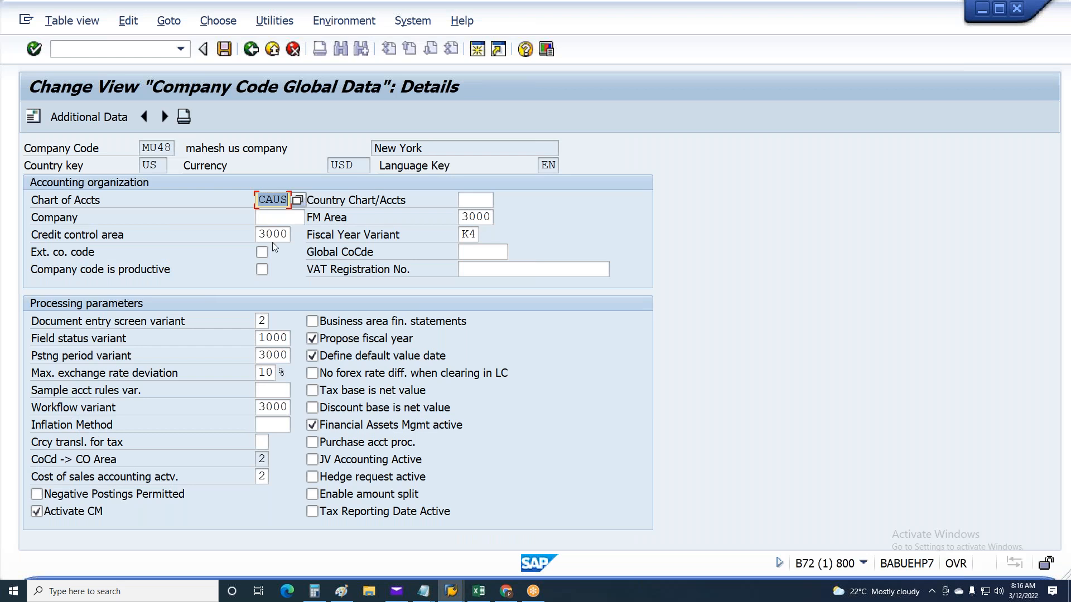
drag(260, 199, 296, 202)
key(F3)
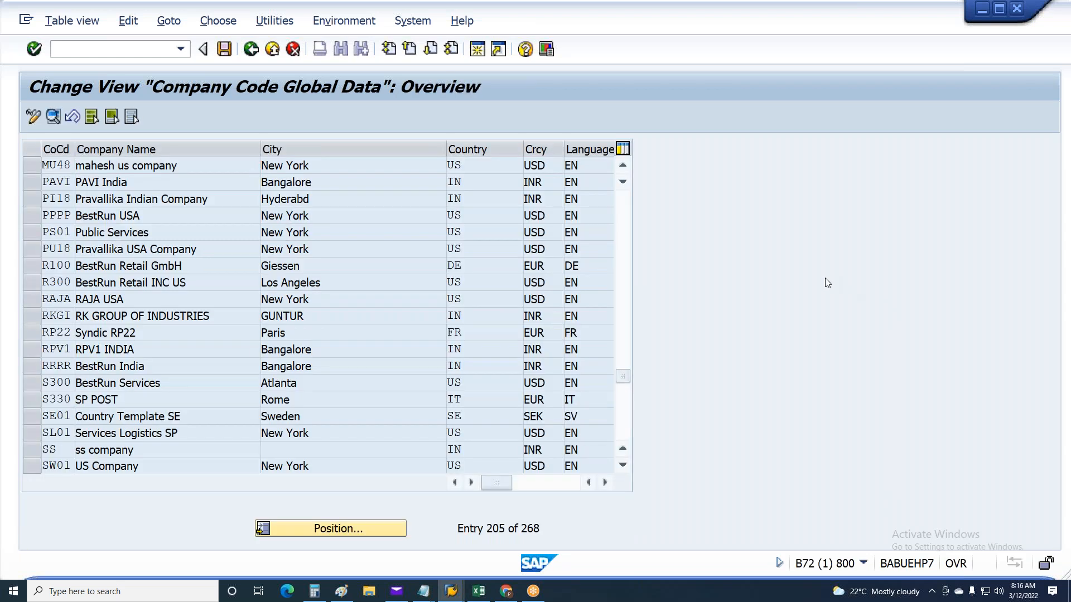
key(F3)
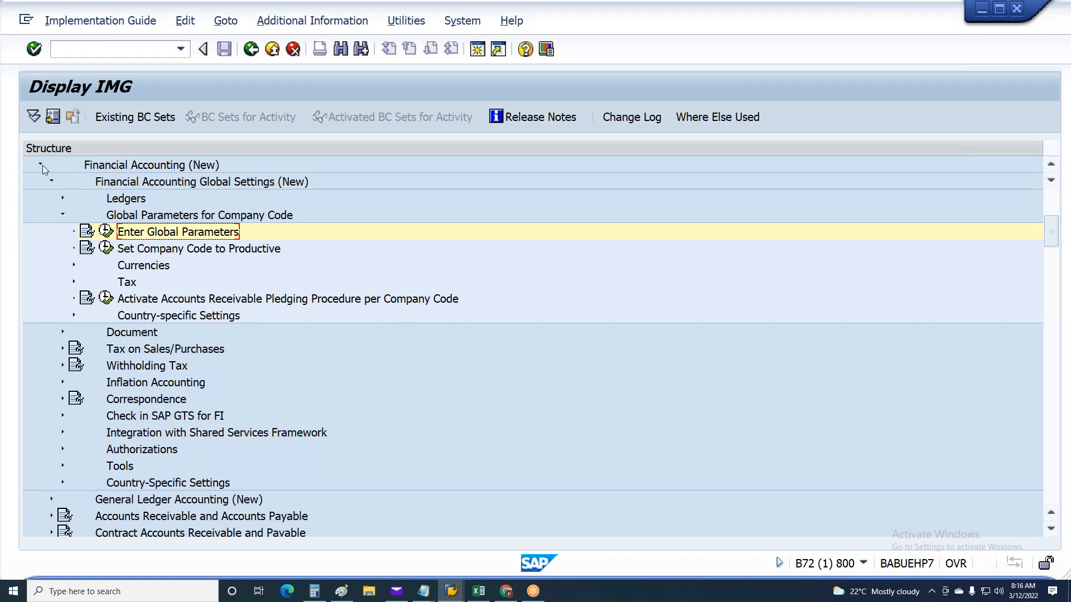
Open Assign expense accounts under Posting to Financial Accounting's AC-System account assignment for chart of accounts CAUS
click(40, 164)
key(Page_Down)
key(Page_Down)
key(Page_Down)
key(Page_Down)
key(Page_Down)
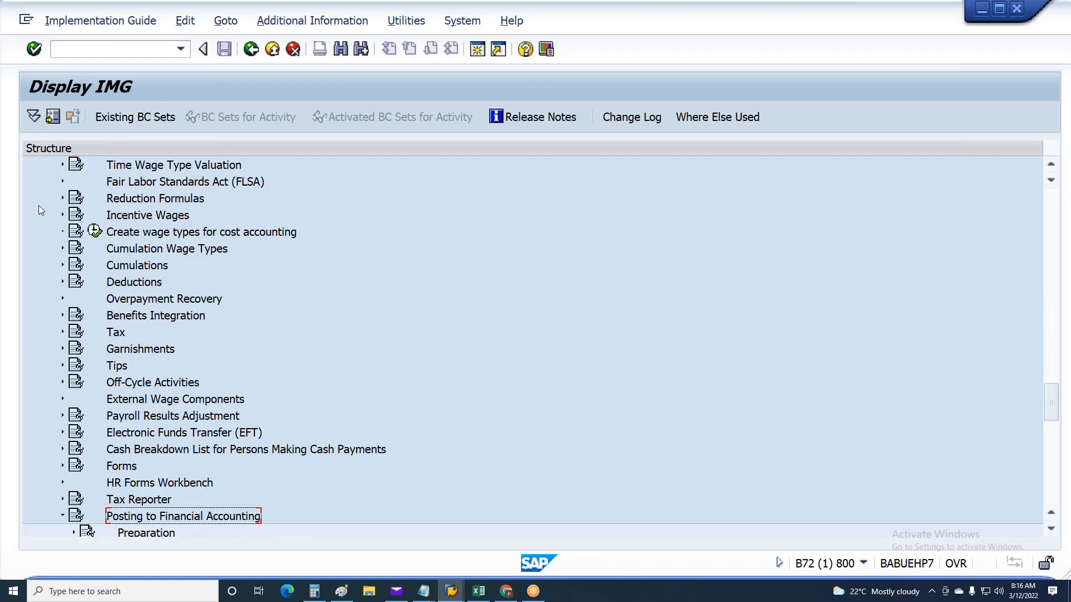
scroll(62, 225, down, 6)
click(130, 316)
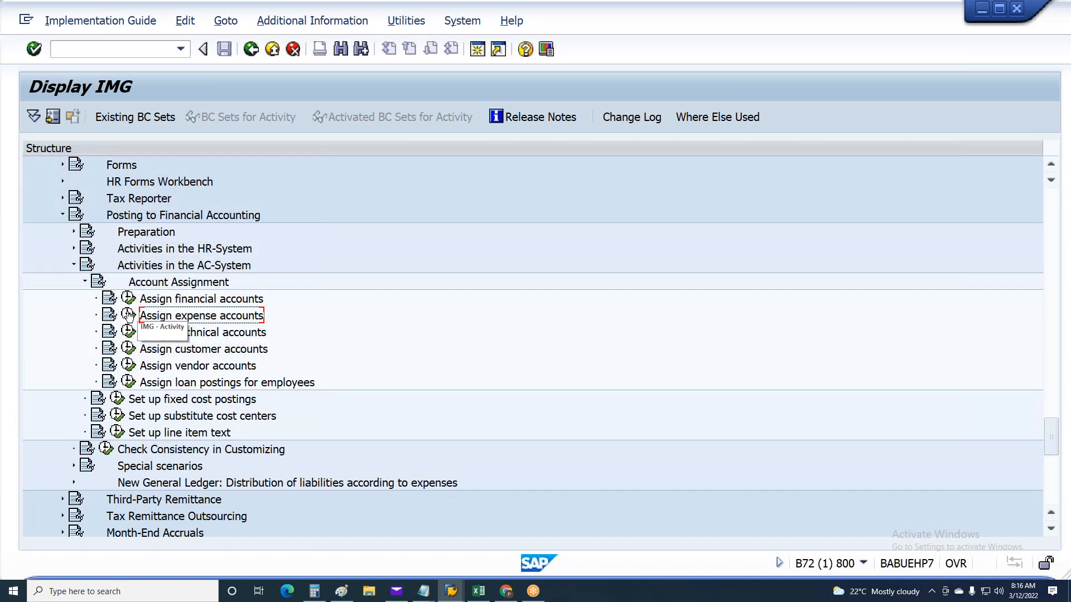
click(128, 316)
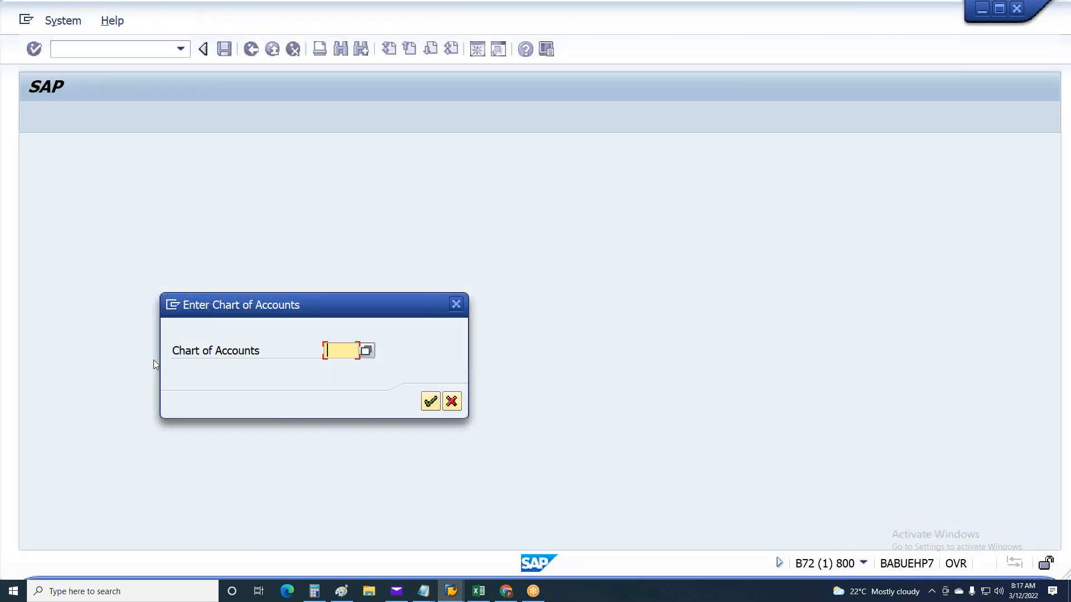
text(CAUS)
click(430, 401)
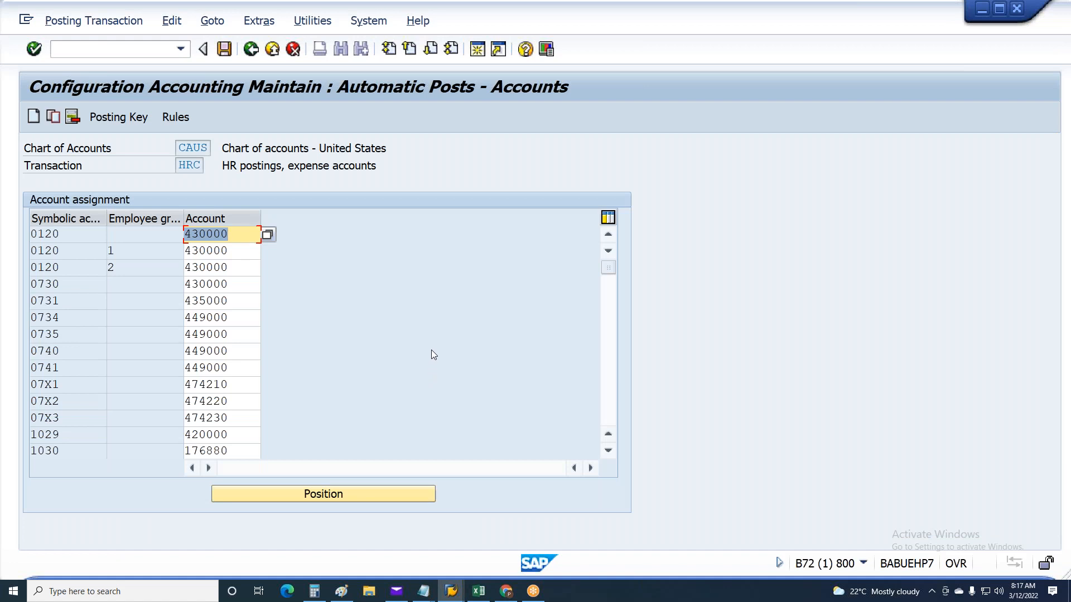
Check the expense account assignment's transaction code and retitle the Excel sheet's first HRC table "HRC- OBYE tcode"
double_click(179, 166)
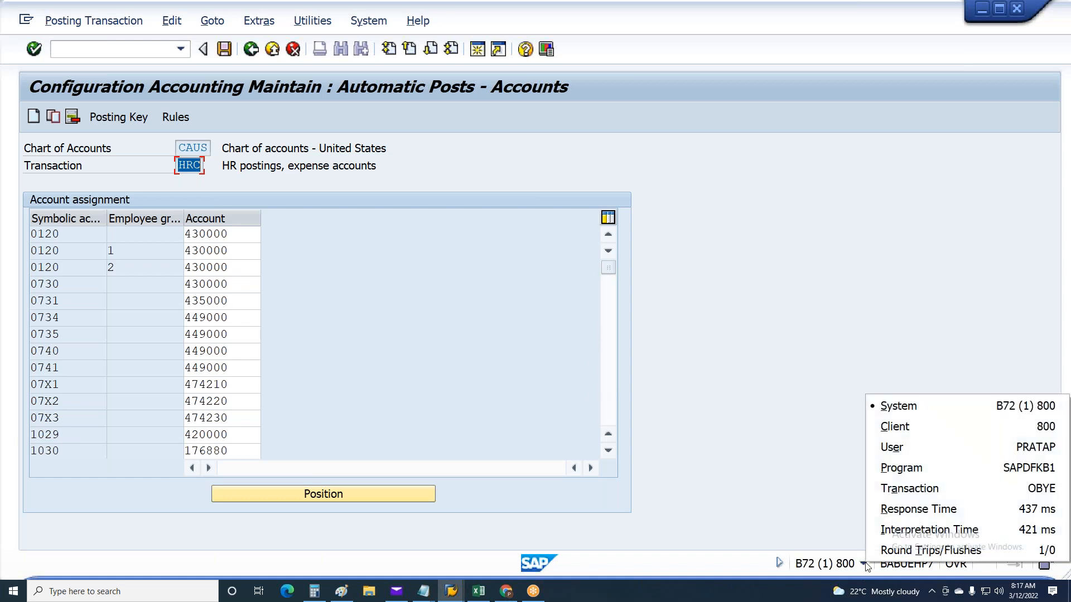
click(478, 591)
click(478, 591)
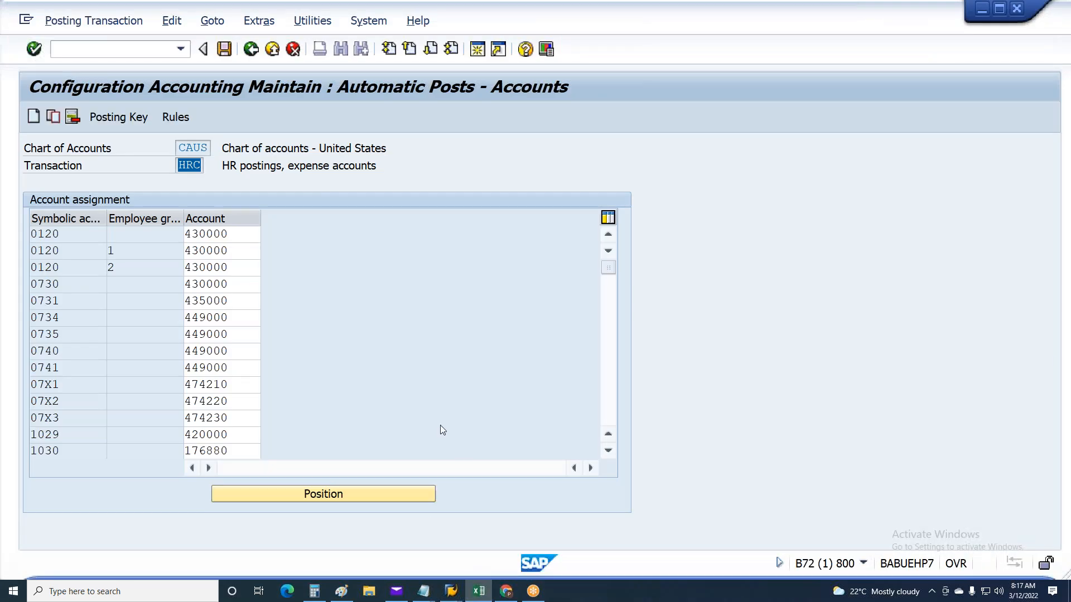
click(481, 595)
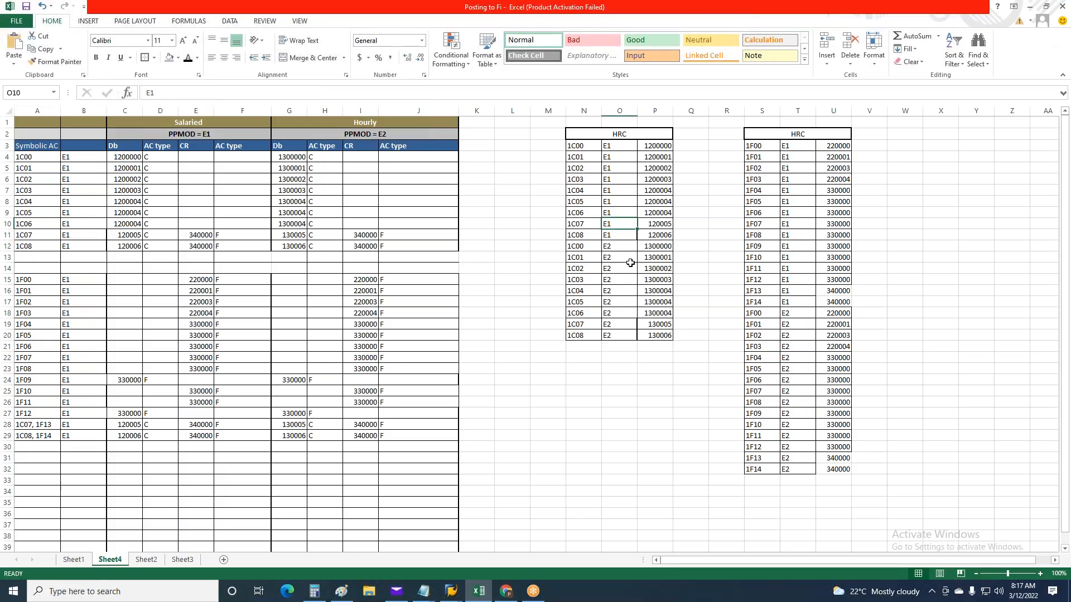
double_click(630, 135)
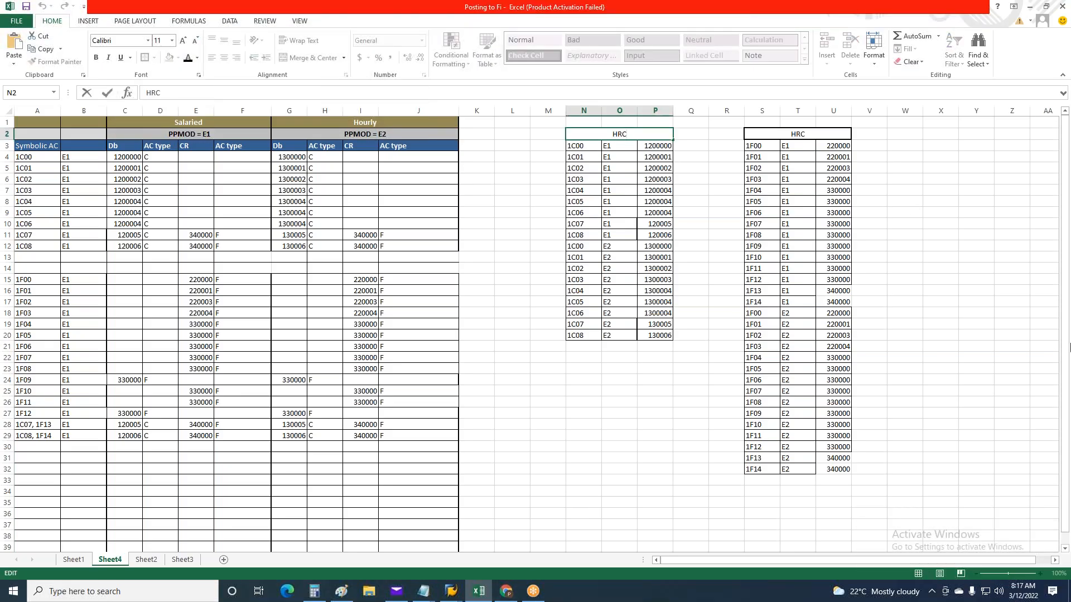
text(- OBYE tcode)
Retitle the table of 1F symbolic accounts on the Excel sheet "HRF-OBYG tcode"
click(815, 133)
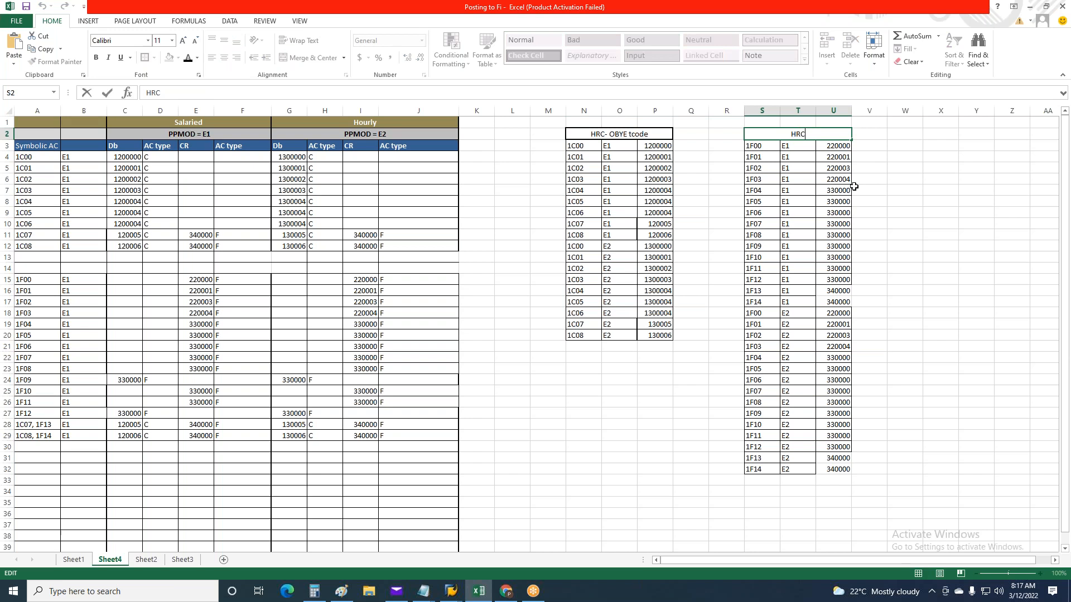
text(HRF-OBYG)
key(ctrl+Return)
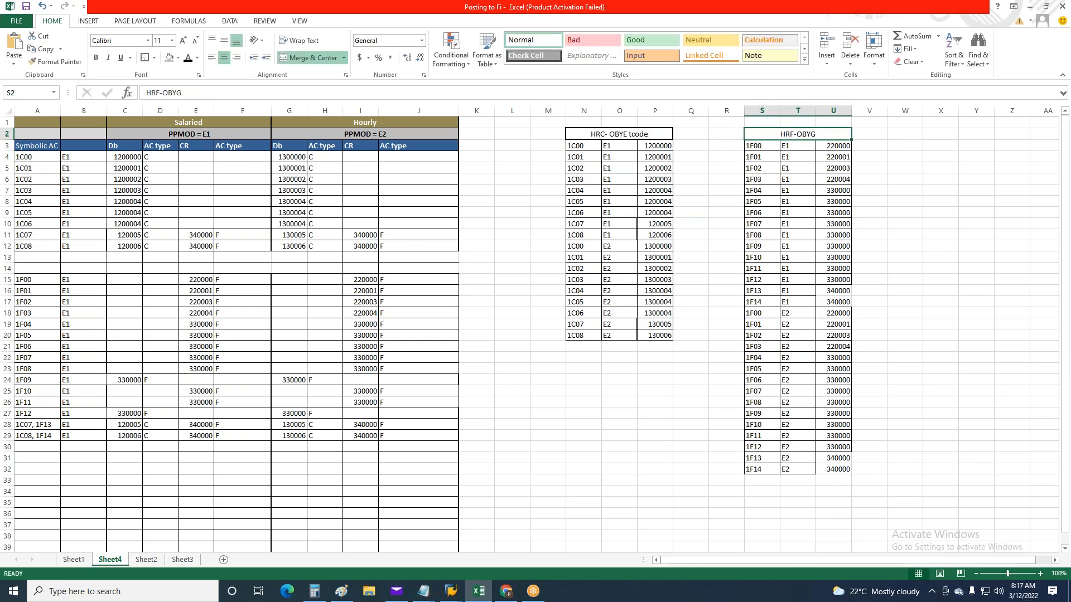
double_click(820, 133)
text(tcode)
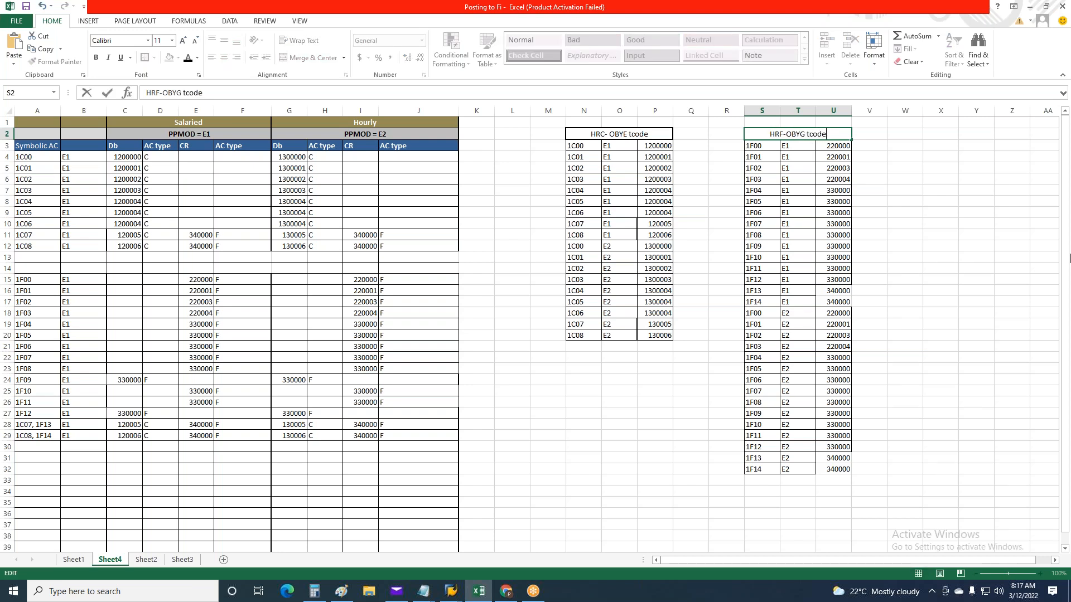
key(ctrl+Return)
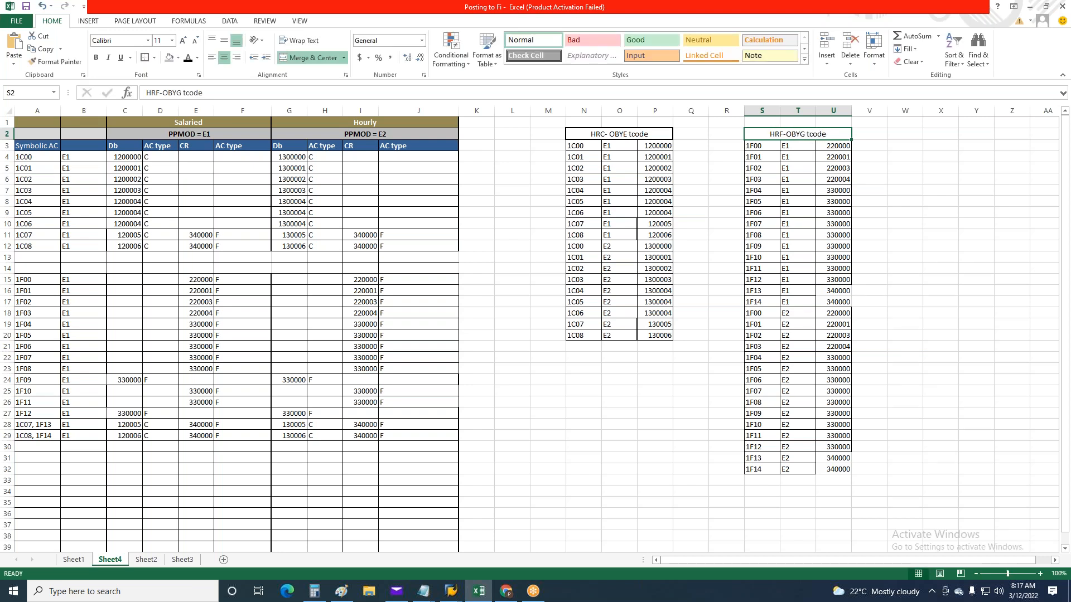
click(726, 416)
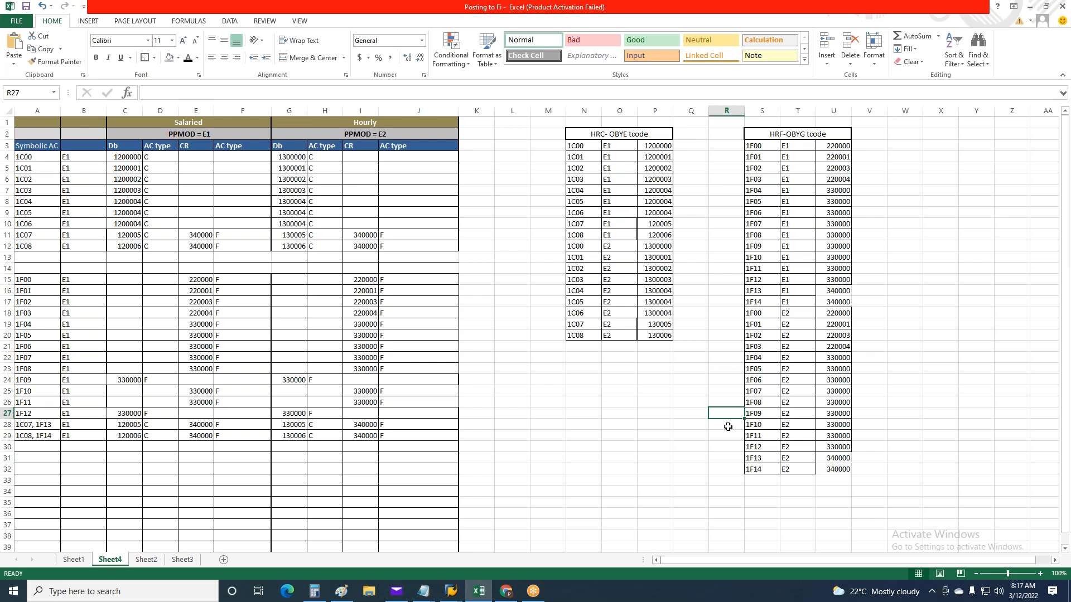
click(578, 422)
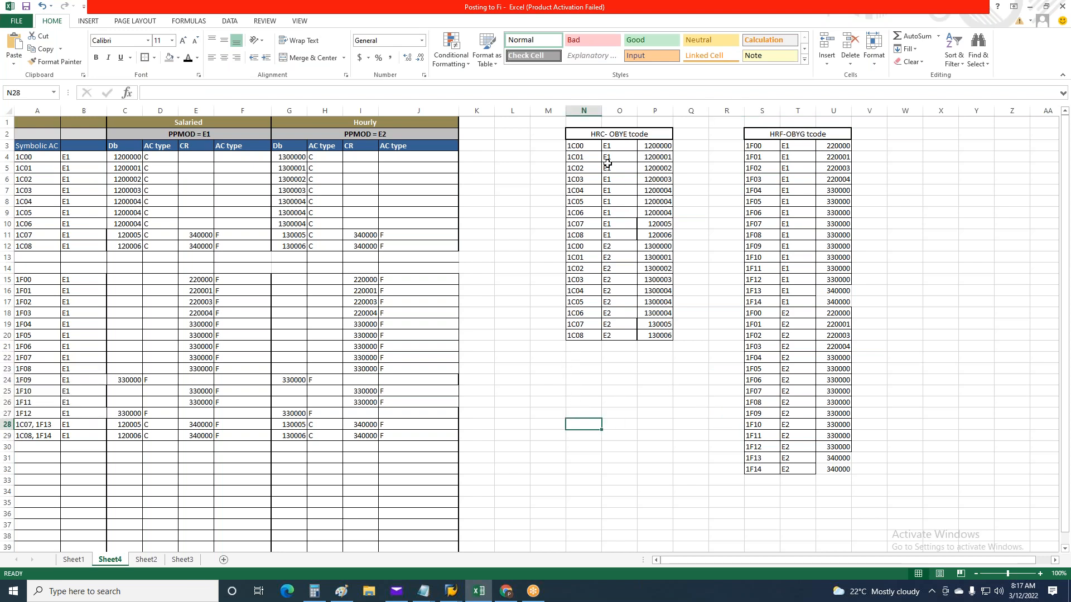
Copy all E1 and E2 rows of the Excel HRC table into new HRC account assignment entries in SAP
drag(591, 146, 664, 335)
key(ctrl+c)
key(alt+Tab)
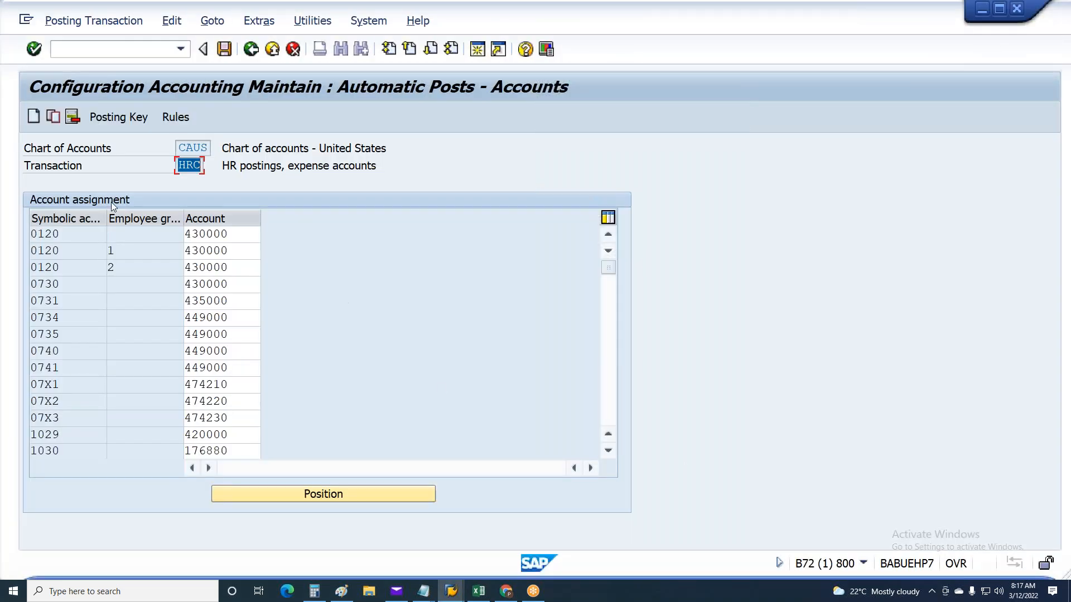
click(33, 116)
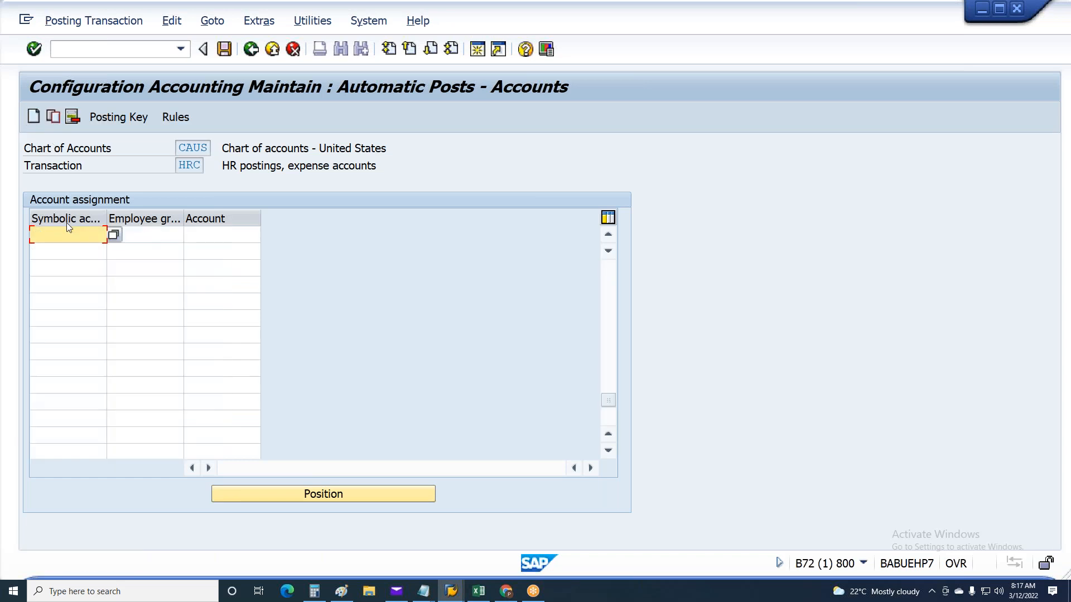
key(ctrl+v)
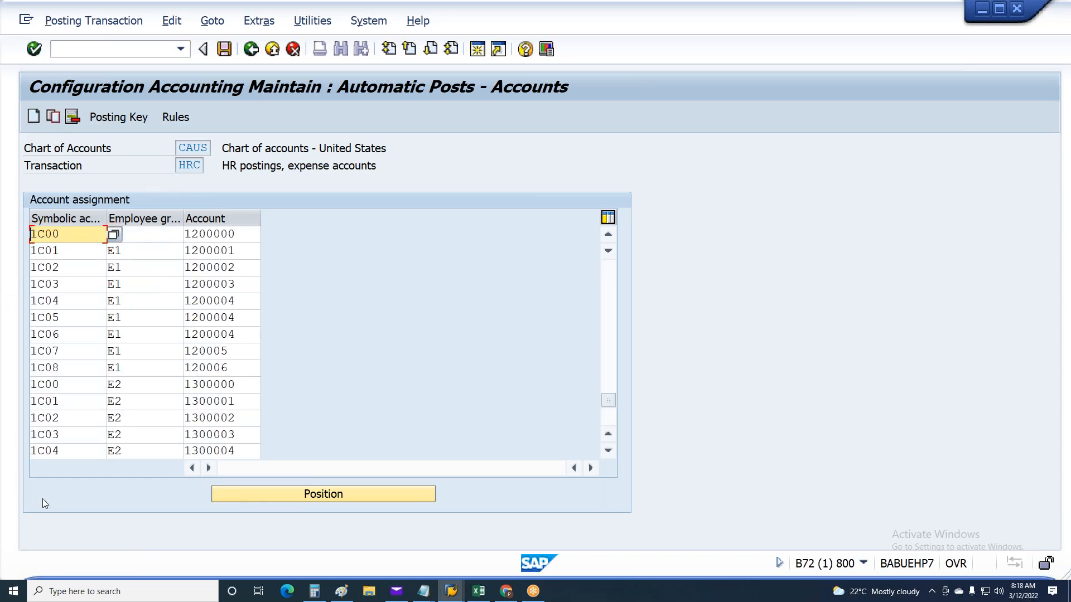
Accept the account warnings for the pasted HRC entries and advance to a blank page of new entries
key(Return)
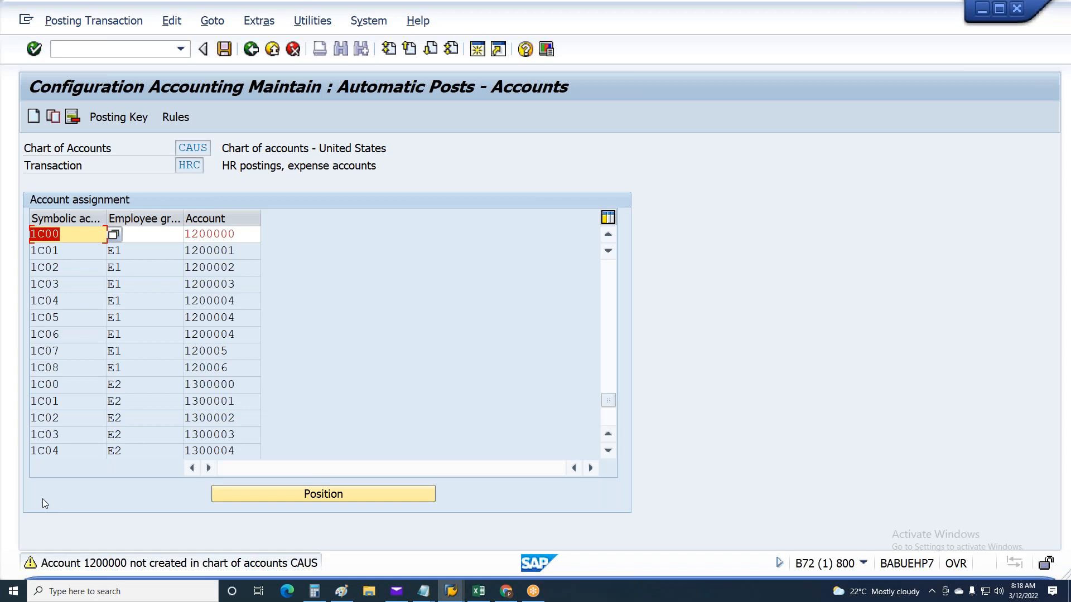
key(Return)
key(Return)
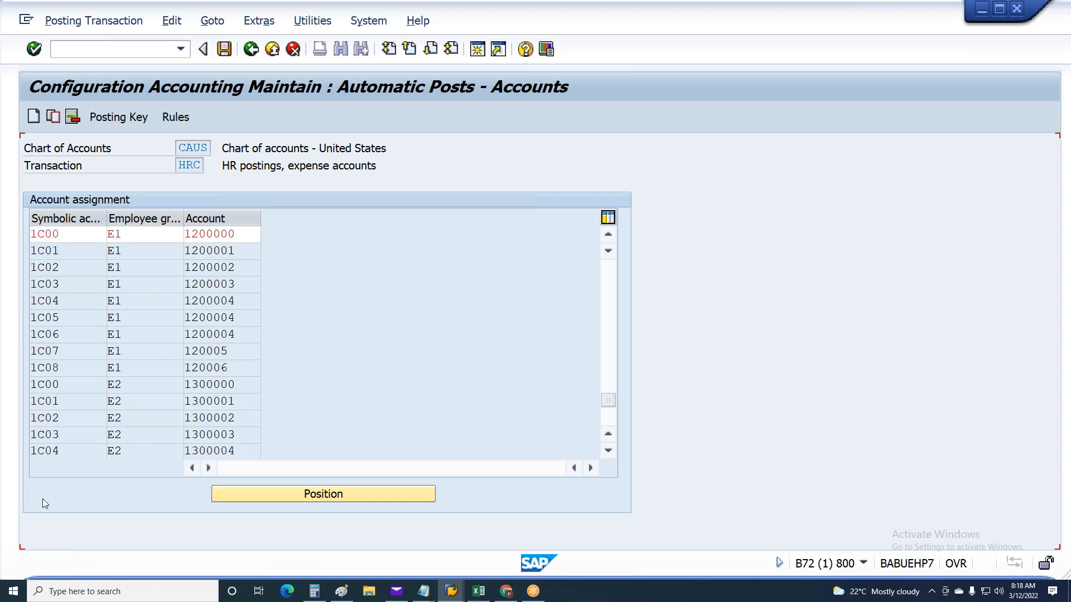
key(Return)
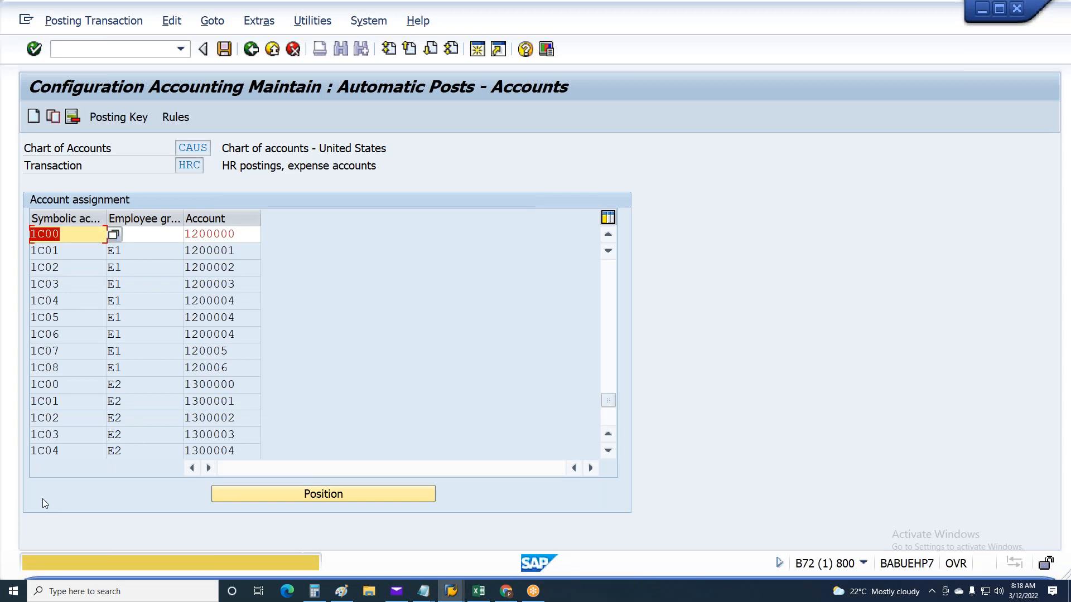
key(Return)
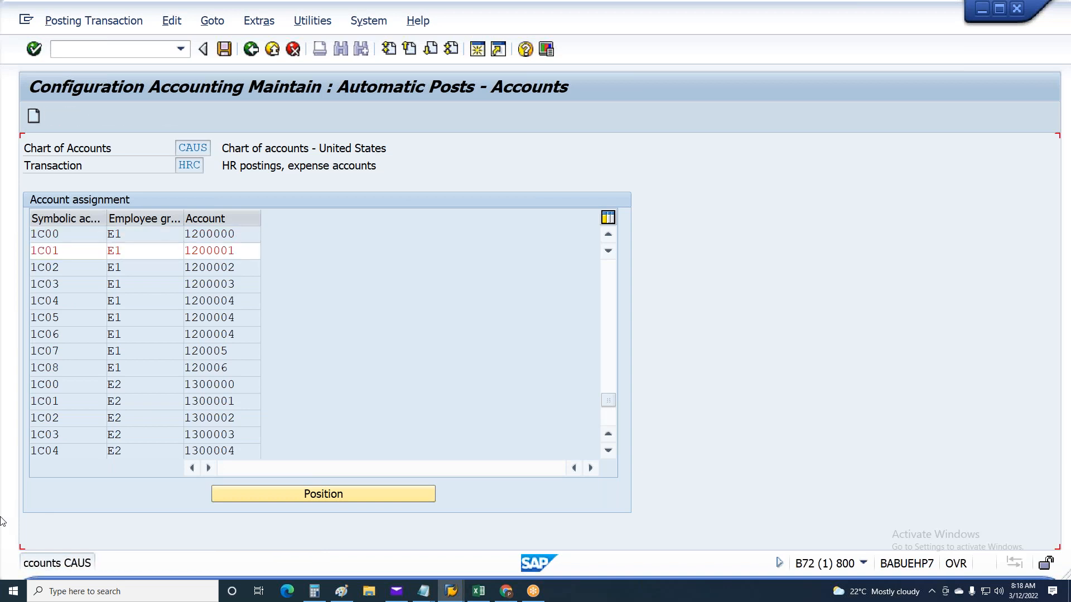
key(Return)
key(Return)
key(Return)
key(Return)
key(Return)
key(Return)
key(Return)
key(Return)
key(Return)
key(Return)
key(Return)
key(Return)
key(Return)
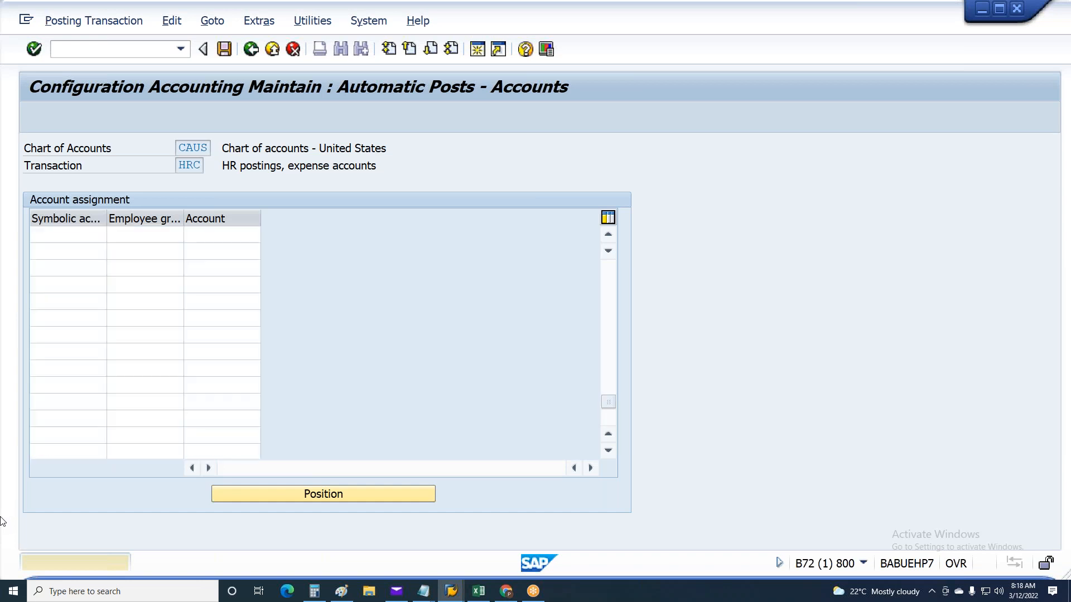
Add the remaining E2 rows 1C05 to 1C08 from Excel and save the HRC assignments to the proposed customizing request
key(alt+Tab)
click(582, 305)
drag(582, 305, 669, 336)
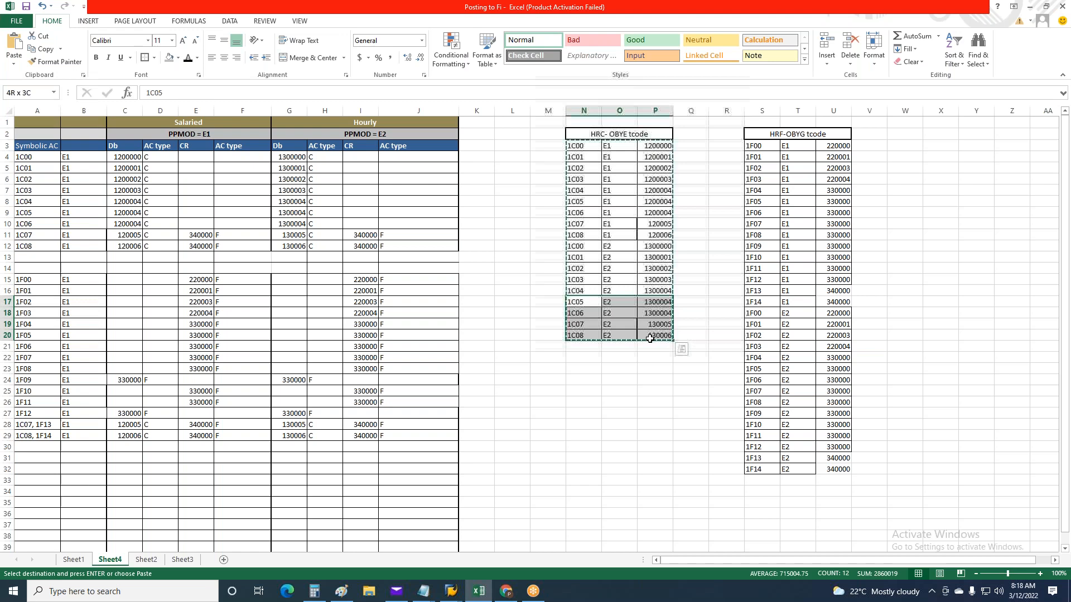
key(ctrl+c)
key(alt+Tab)
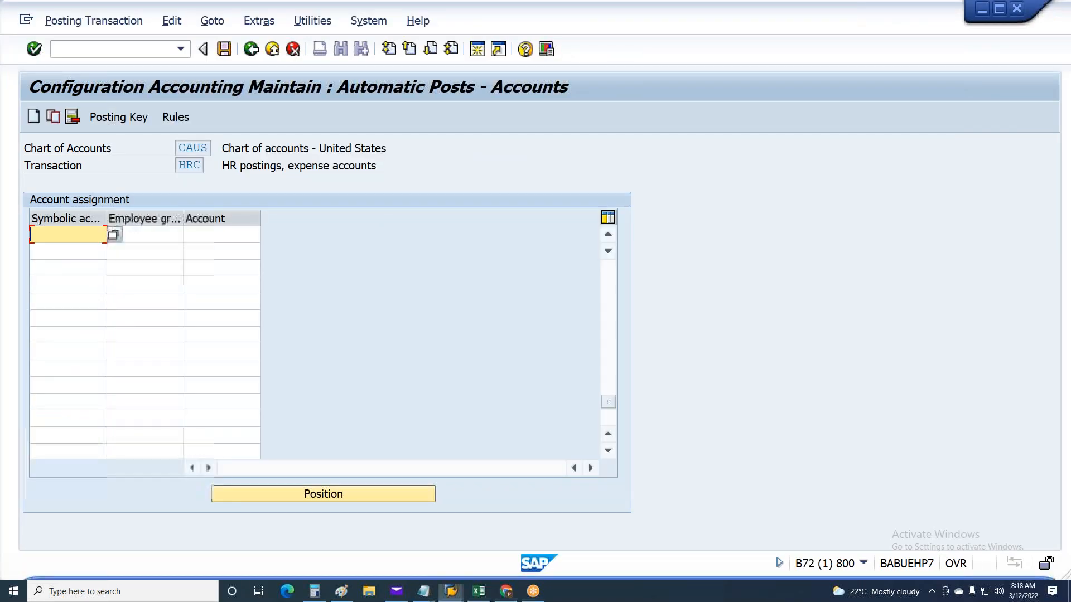
key(ctrl+v)
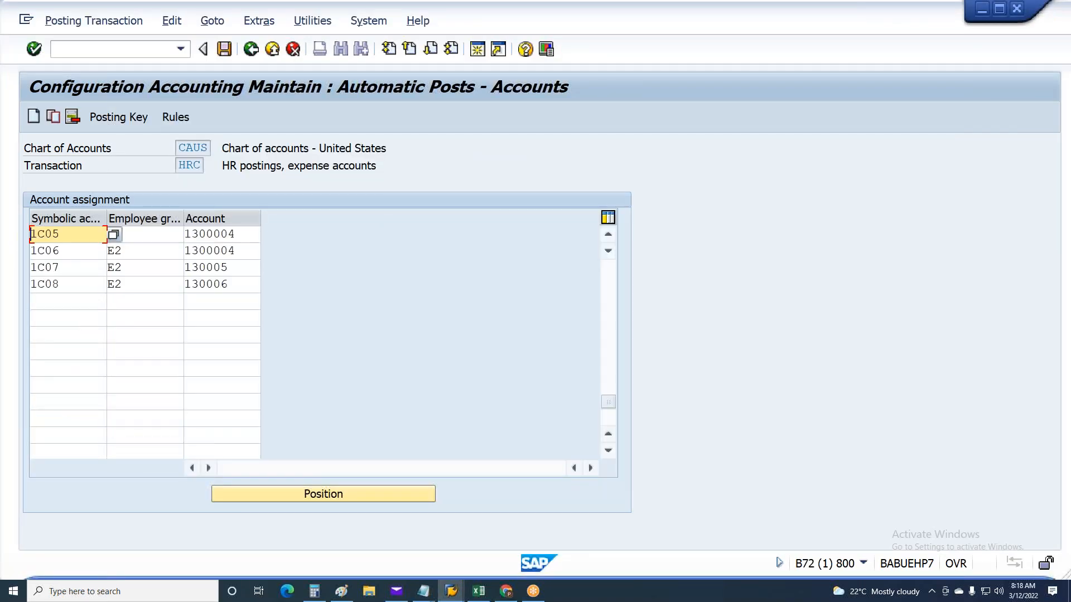
key(Return)
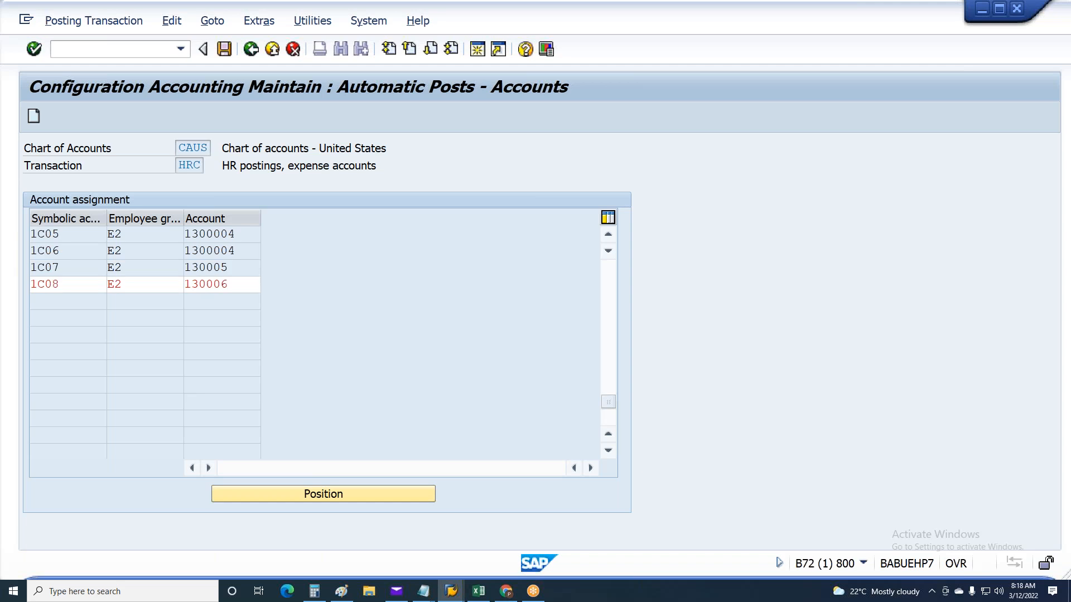
key(ctrl+s)
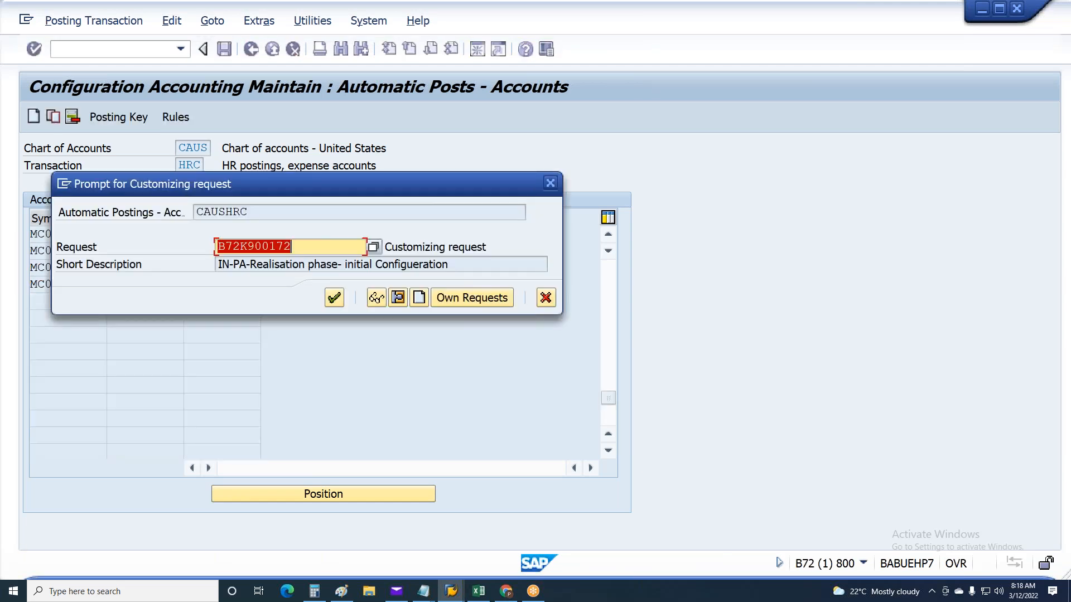
key(Return)
Switch to SAP's Display Payroll Posting Document session
key(alt+Tab)
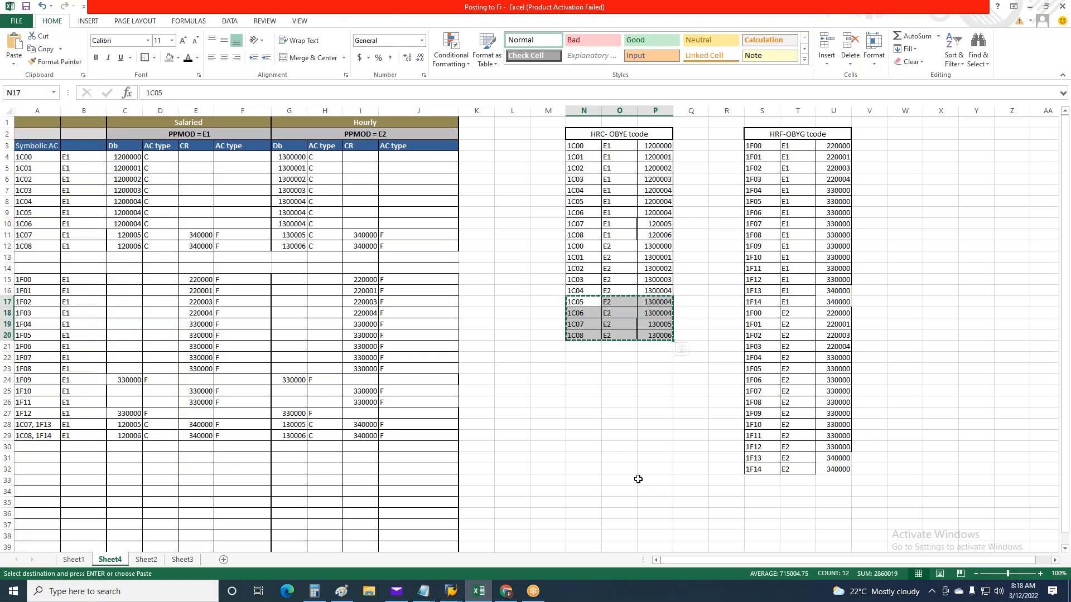
click(451, 591)
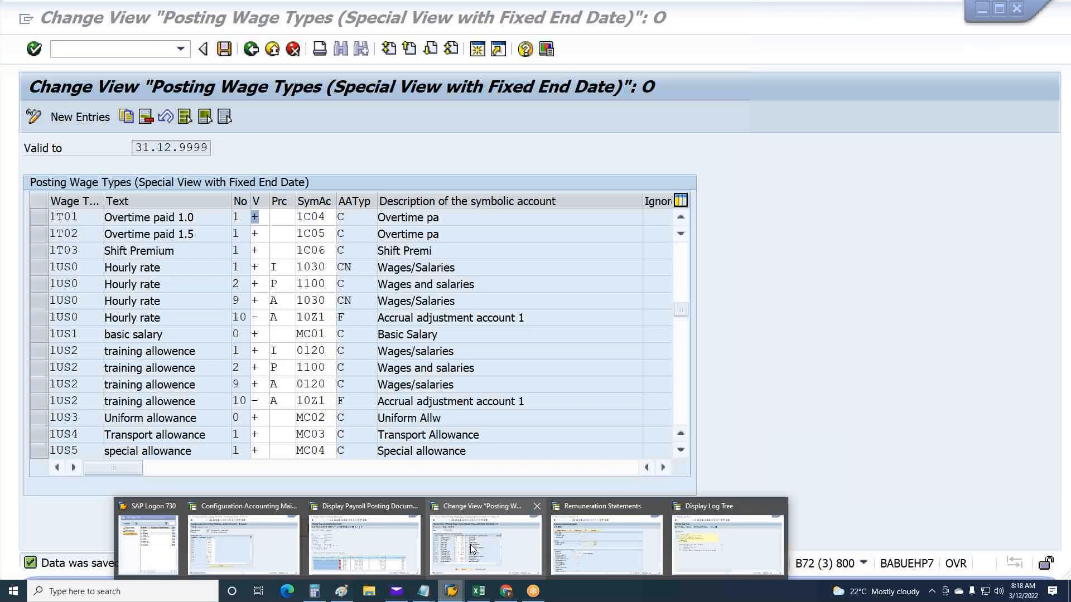
click(365, 544)
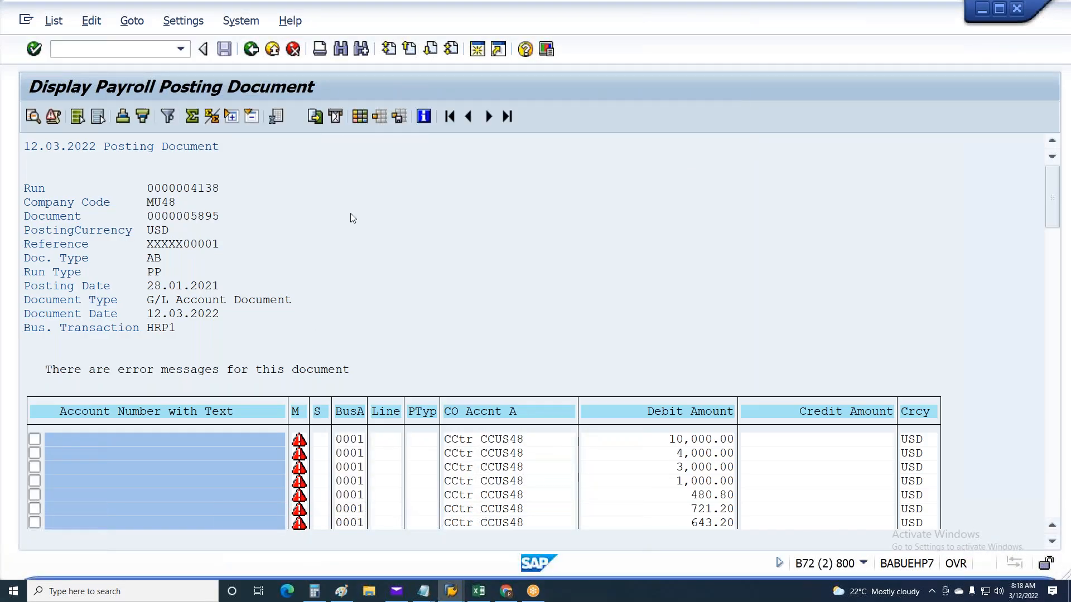
Return to the Create Posting Run selection, rerun the simulation, and open the resulting posting document from the document overview
key(F3)
key(F3)
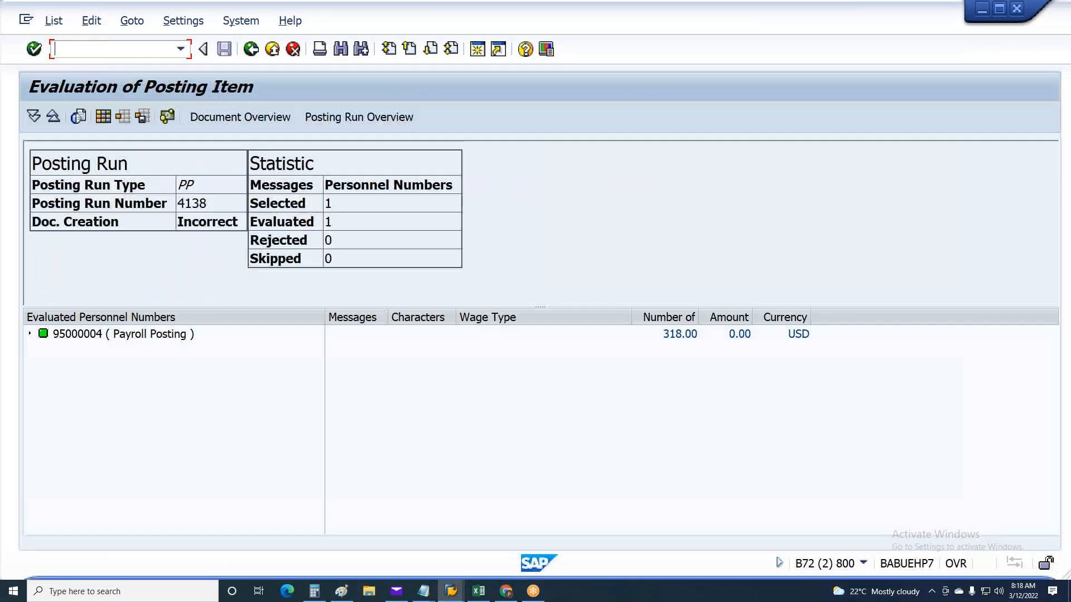
key(F3)
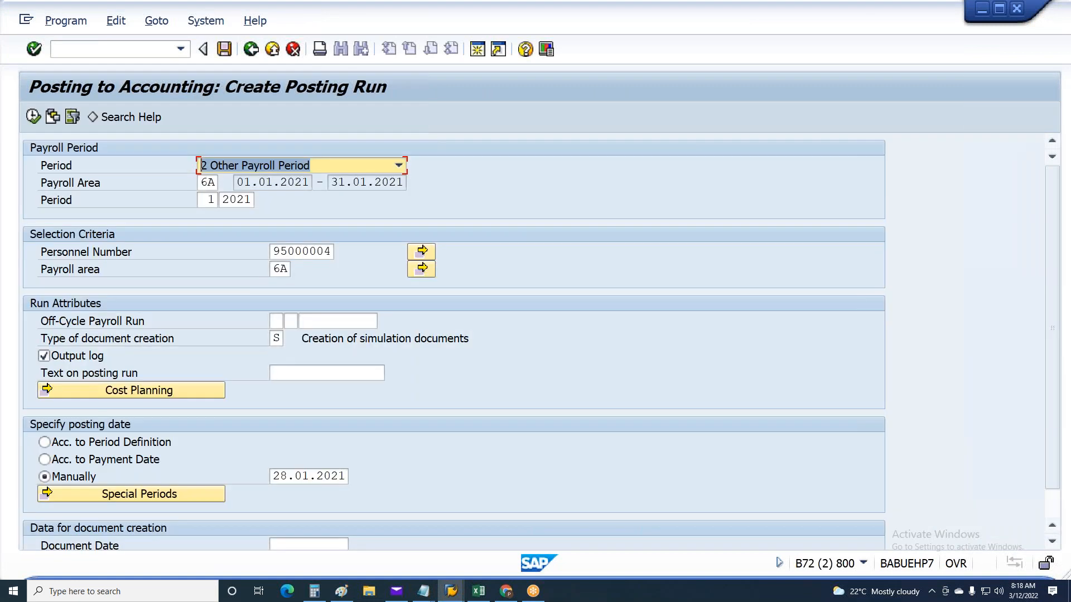
key(F8)
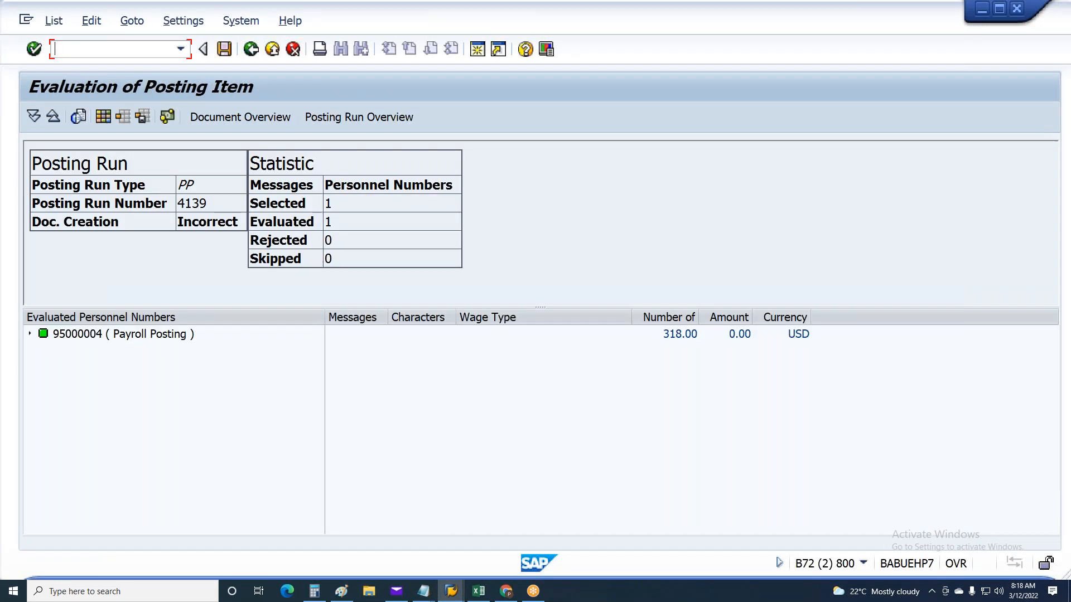
click(247, 116)
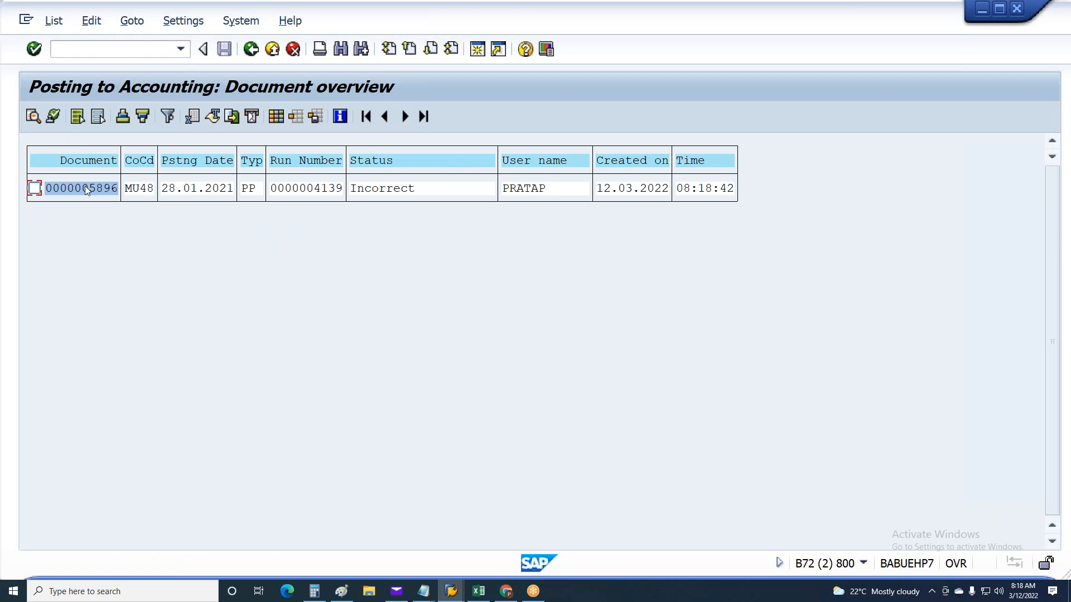
double_click(86, 186)
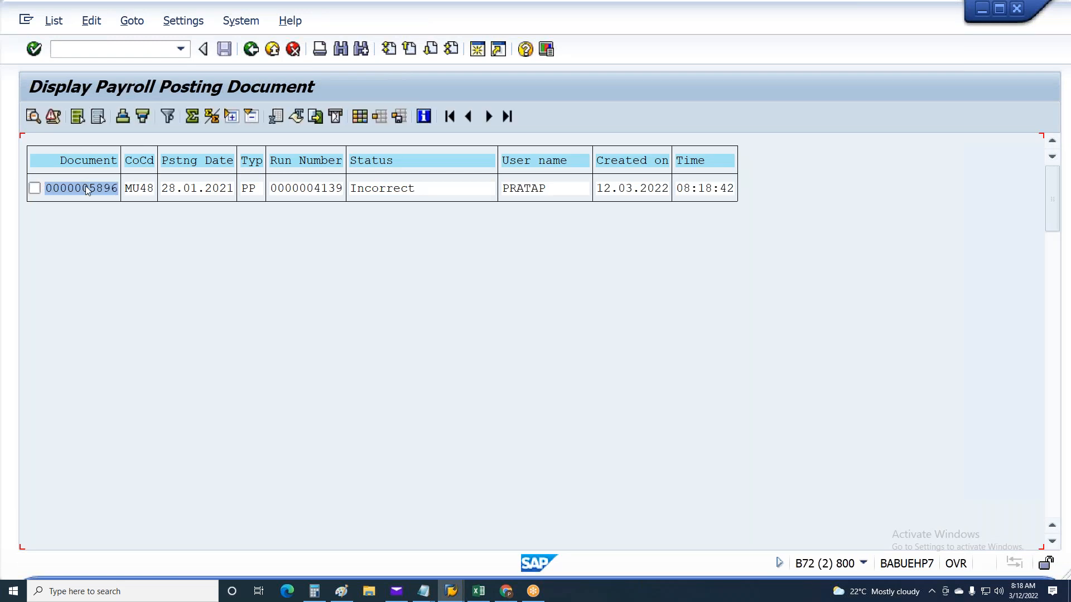
Examine the account numbers, cost centers and debit and credit amounts of the new posting document's line items
click(82, 454)
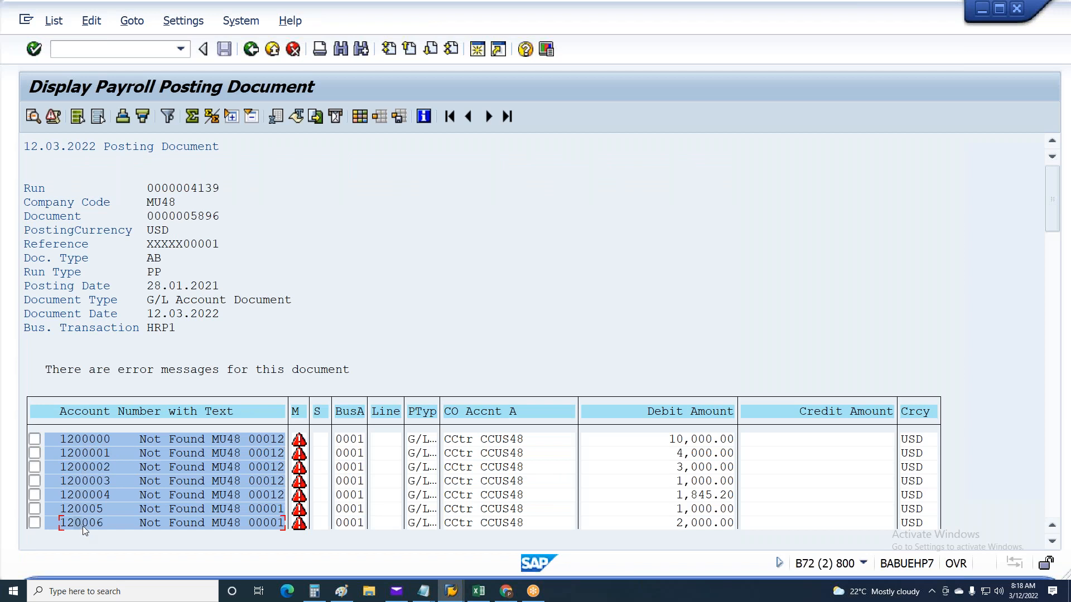
scroll(86, 487, down, 5)
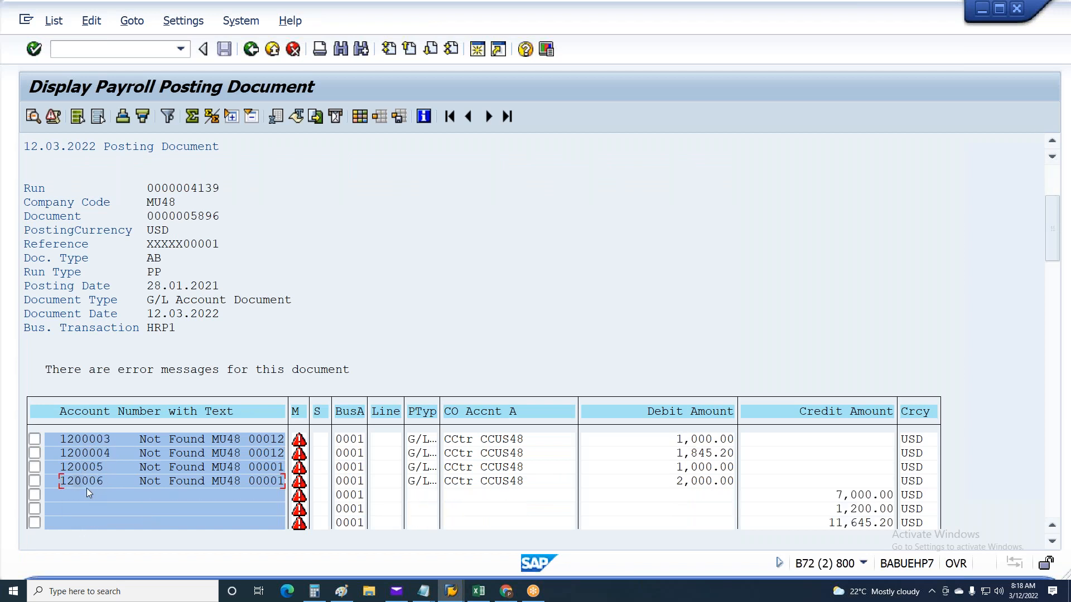
scroll(87, 487, down, 2)
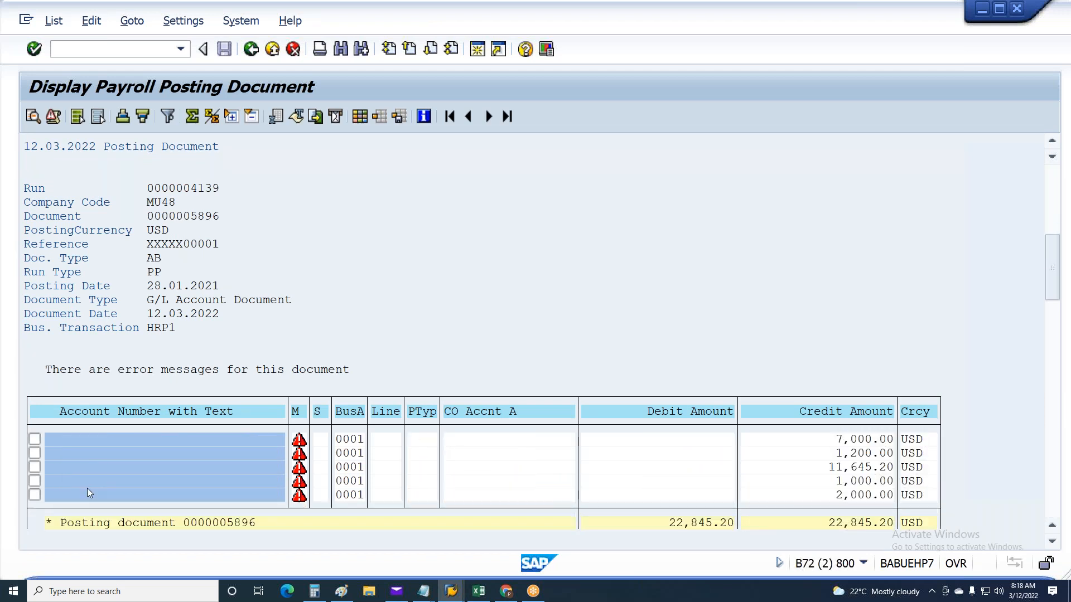
scroll(94, 484, up, 3)
scroll(97, 479, up, 4)
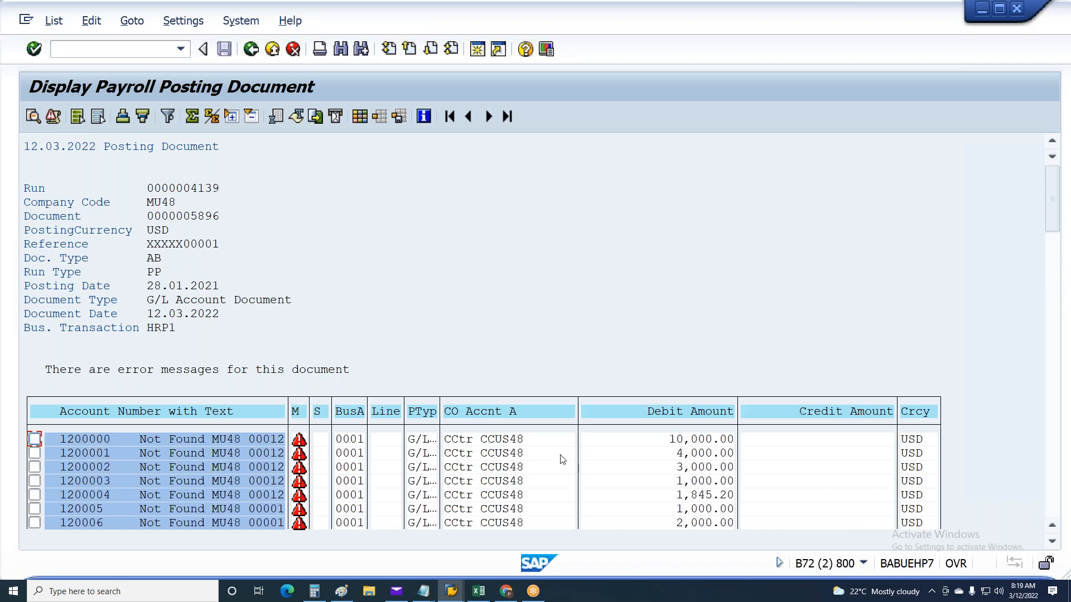
click(509, 455)
click(508, 467)
click(506, 482)
click(504, 495)
click(503, 509)
Display the document's line item messages and check the missing HRF search keys against the HRF-OBYG table in Excel
click(56, 120)
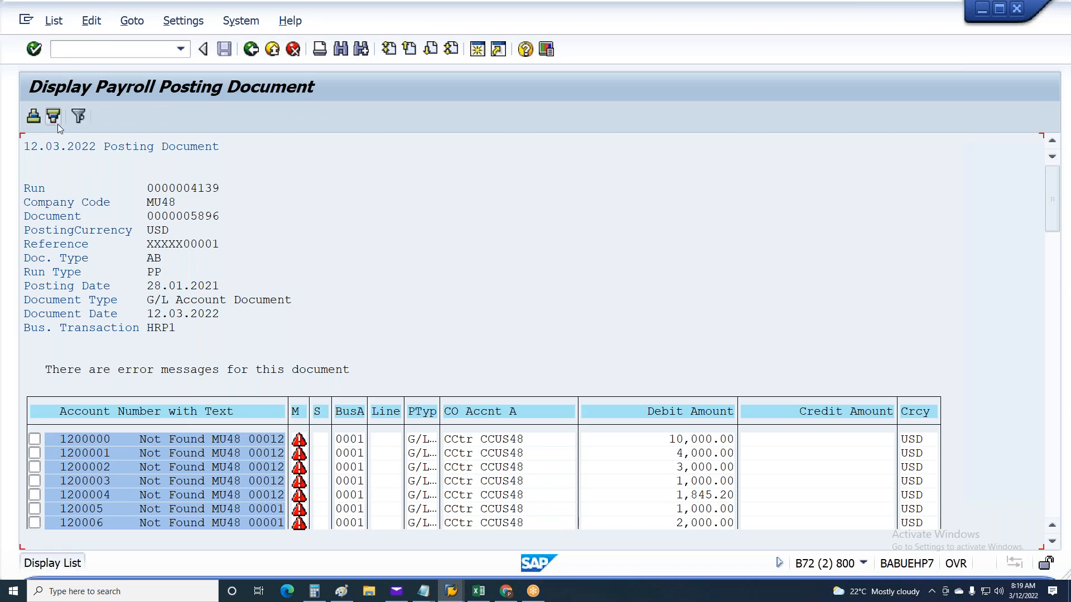
scroll(491, 369, down, 1)
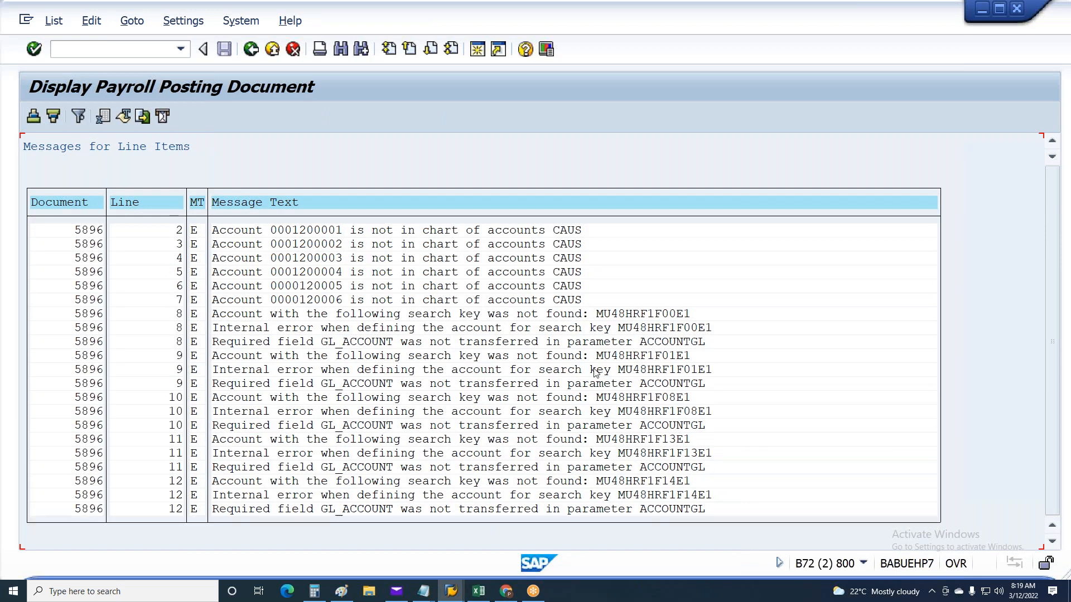
click(643, 453)
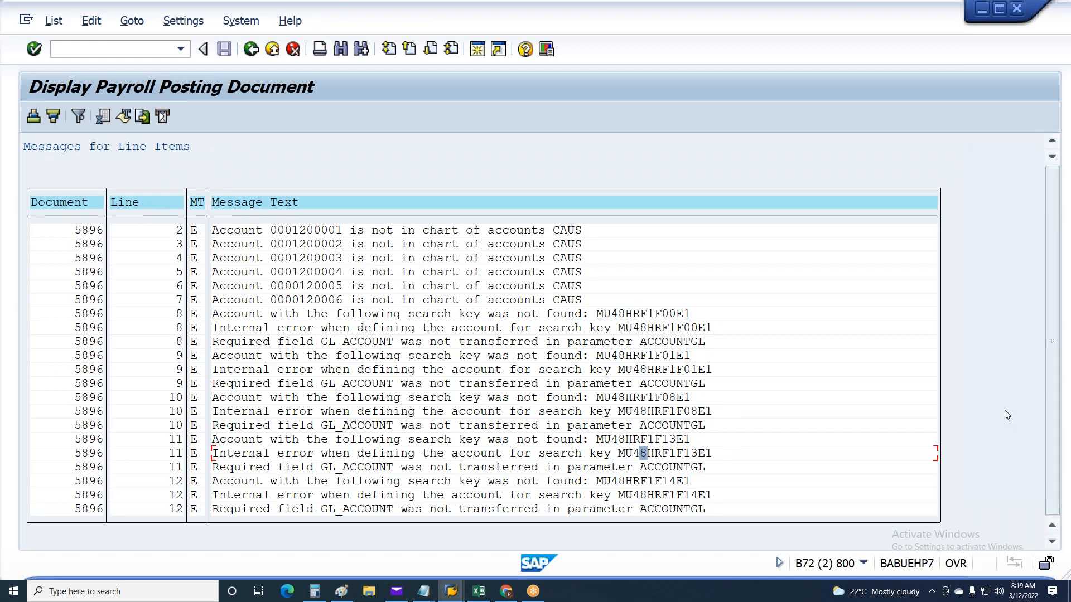
key(alt+Tab)
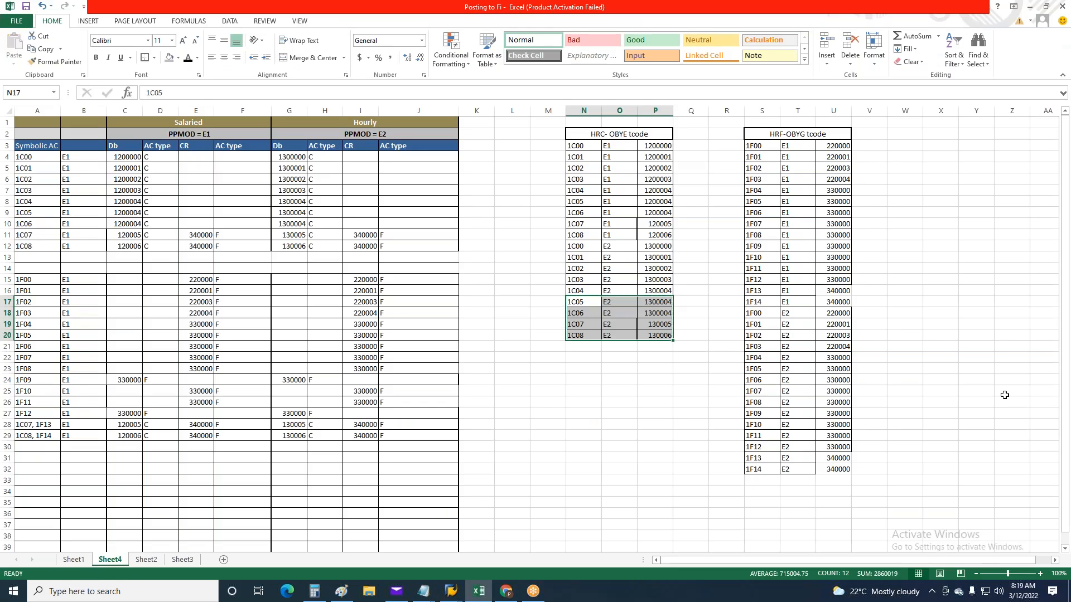
click(778, 155)
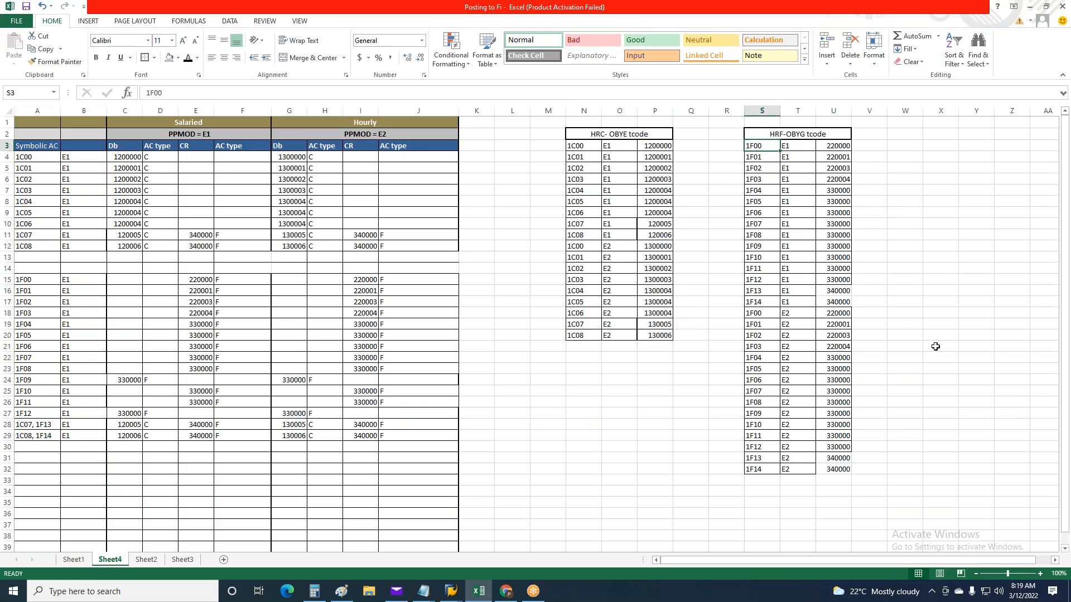
Switch to the SAP account configuration session, open Assign financial accounts for chart of accounts CAUS, and start new HRF entries
click(451, 591)
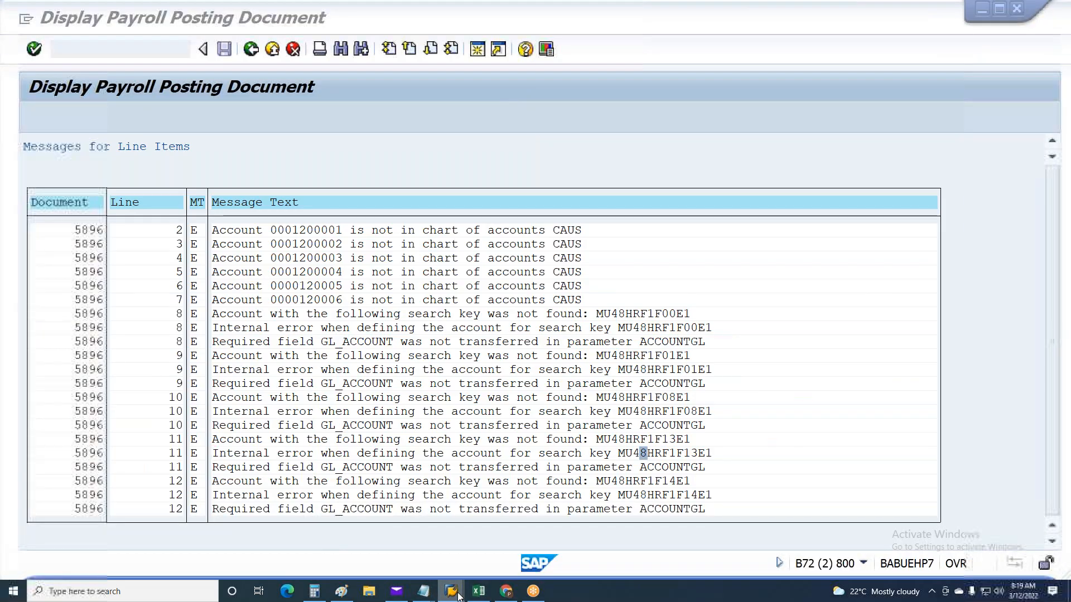
mouse_move(453, 592)
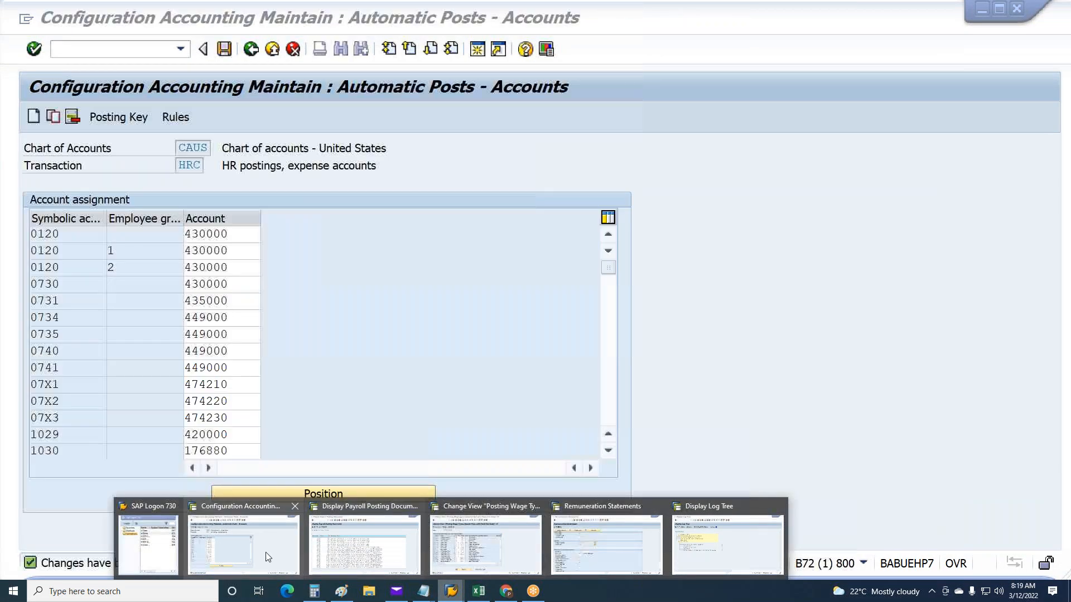
click(265, 552)
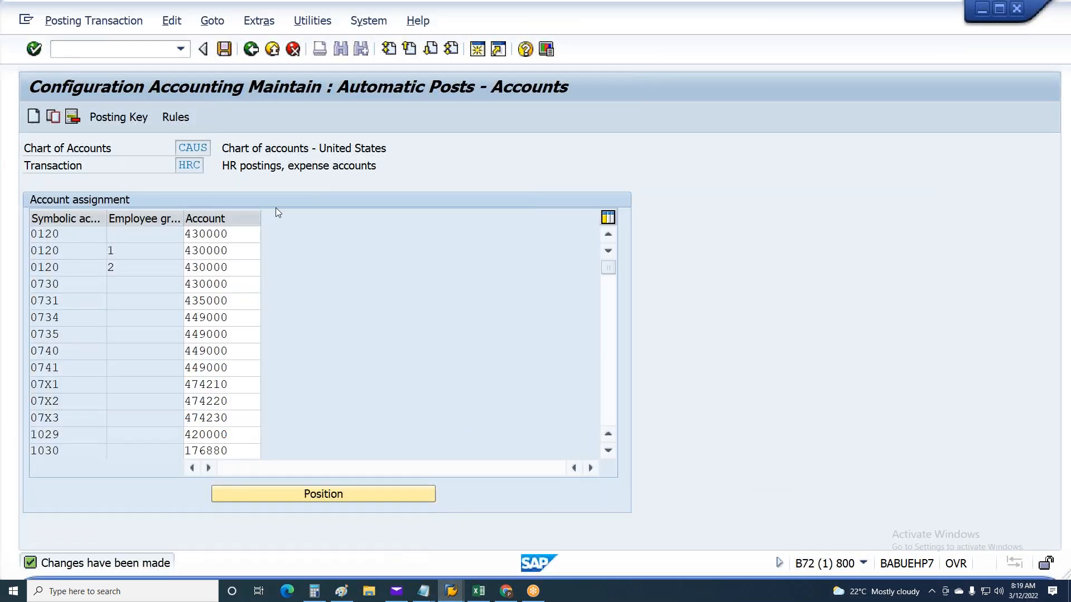
click(251, 50)
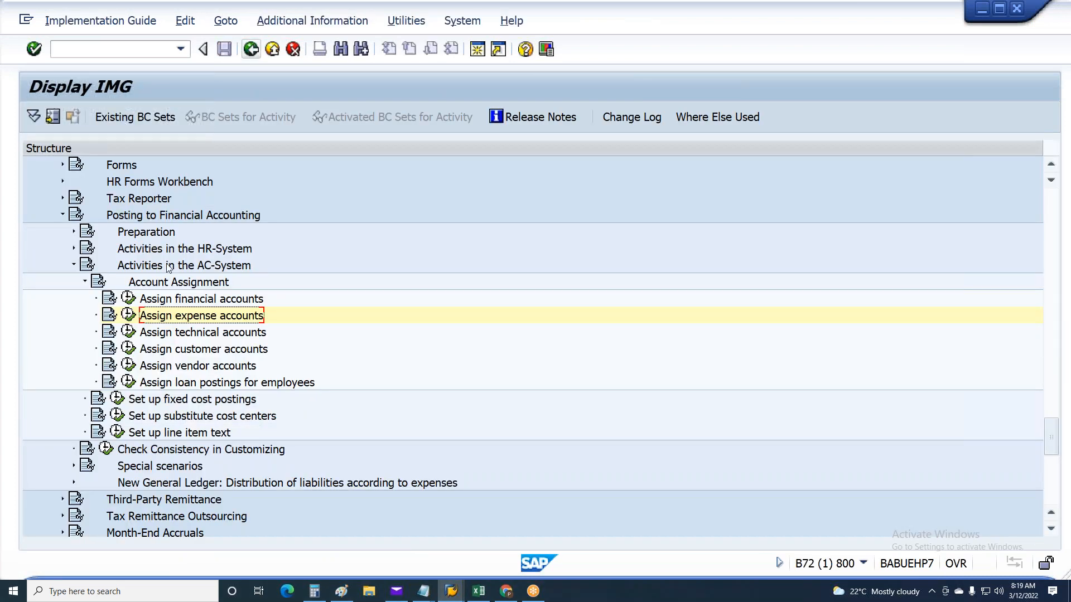
click(150, 301)
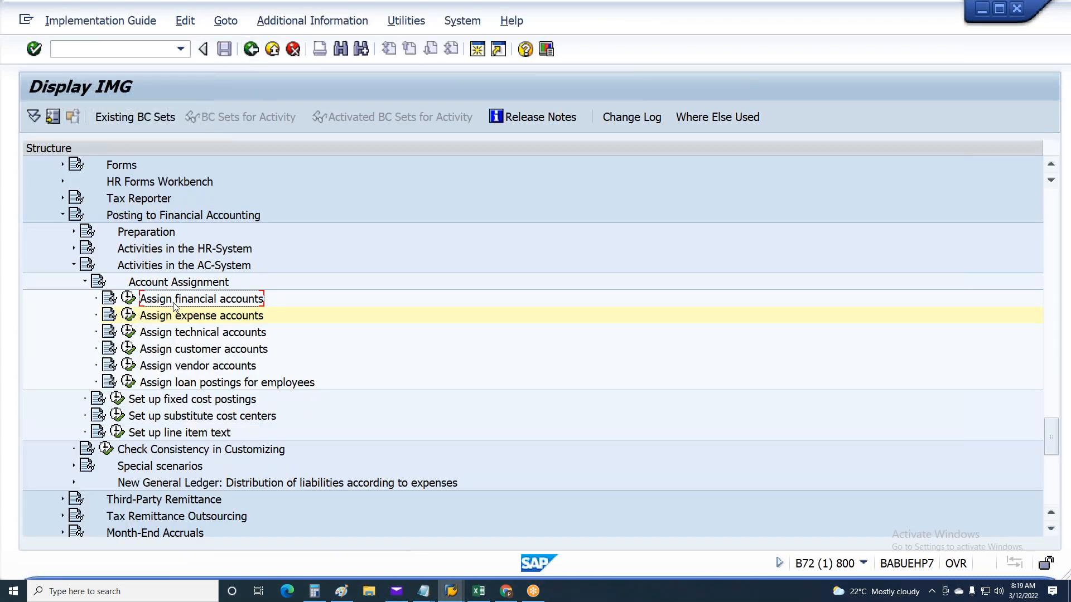
click(128, 299)
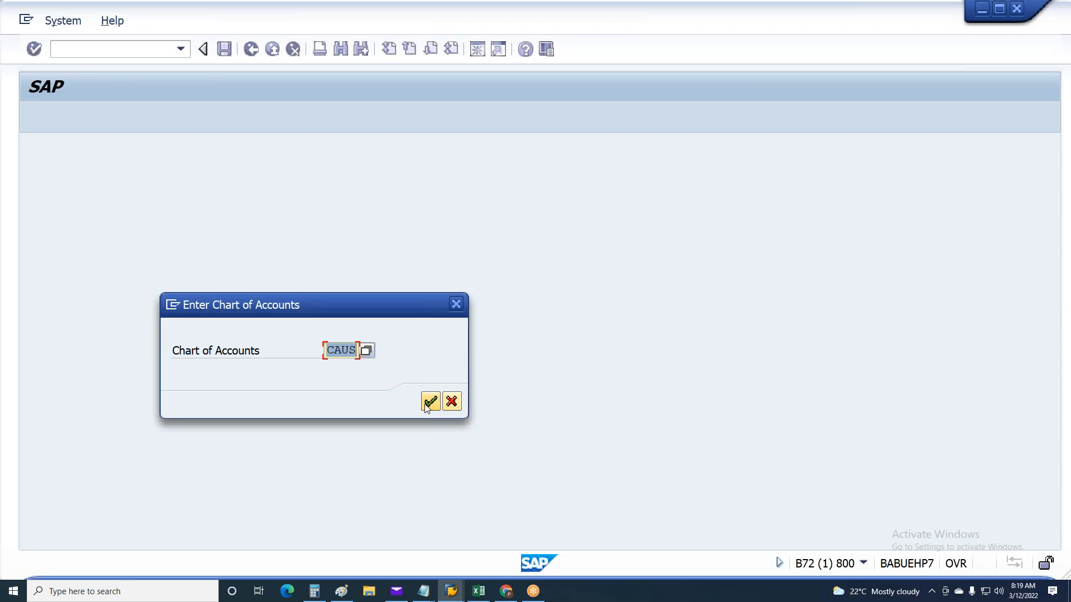
click(429, 402)
click(32, 118)
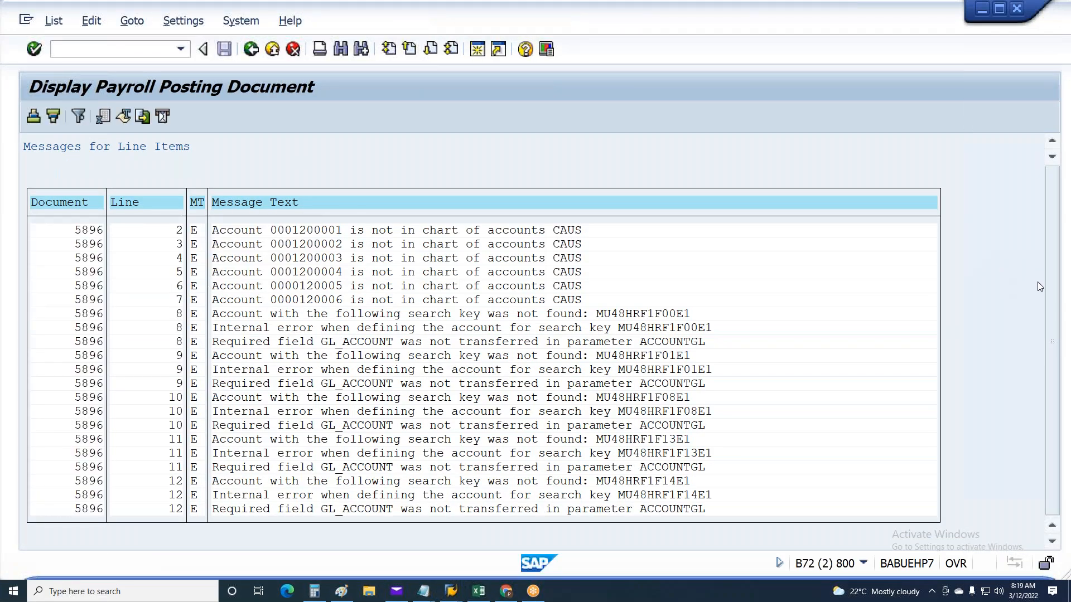
Copy E1 rows 1F00 to 1F13 of the Excel HRF table into the new HRF account assignment entries in SAP
click(643, 453)
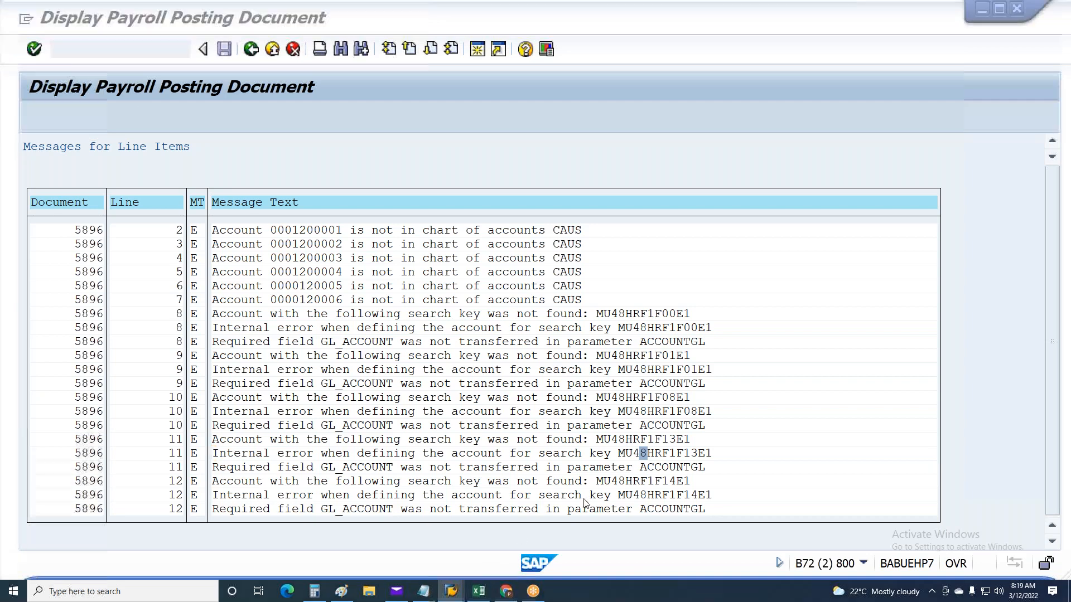
click(586, 504)
click(478, 591)
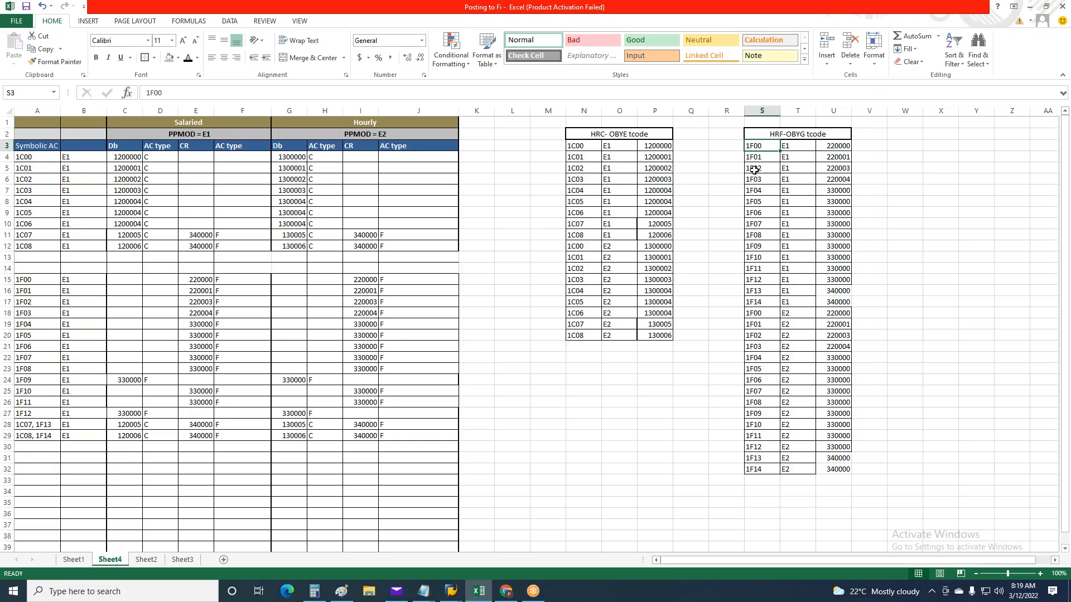
drag(792, 173, 826, 294)
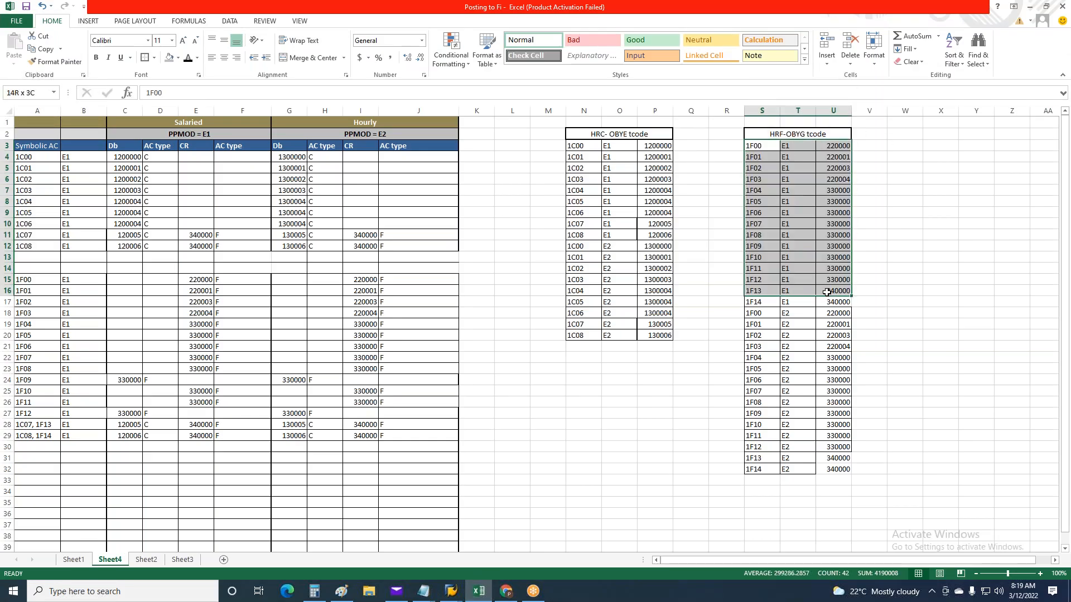
key(ctrl+c)
key(alt+Tab)
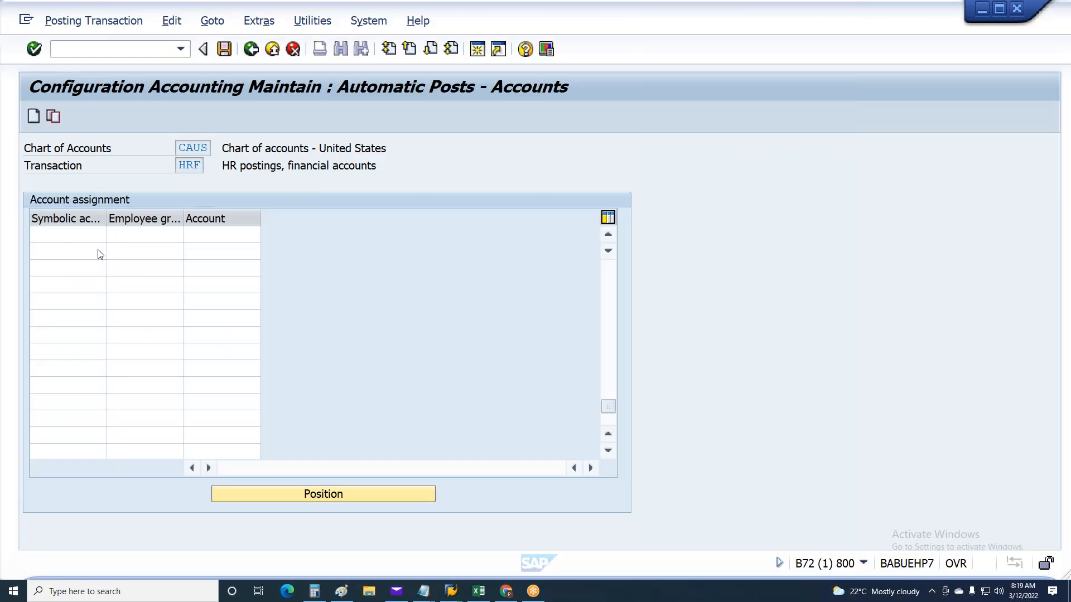
click(83, 234)
key(ctrl+v)
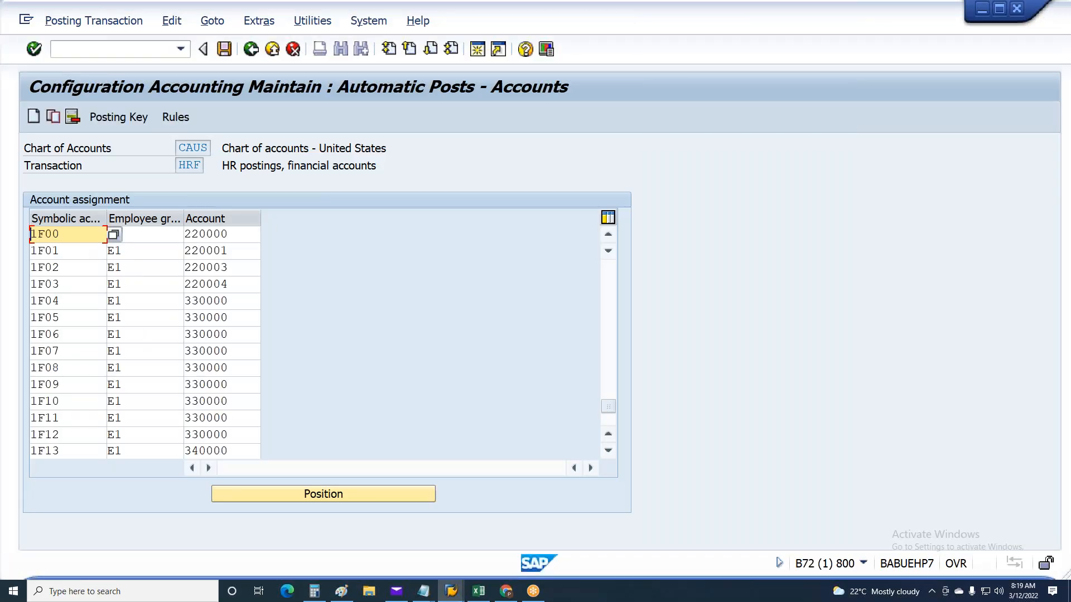
Accept the account warnings for the pasted E1 entries 1F00 to 1F13
key(Return)
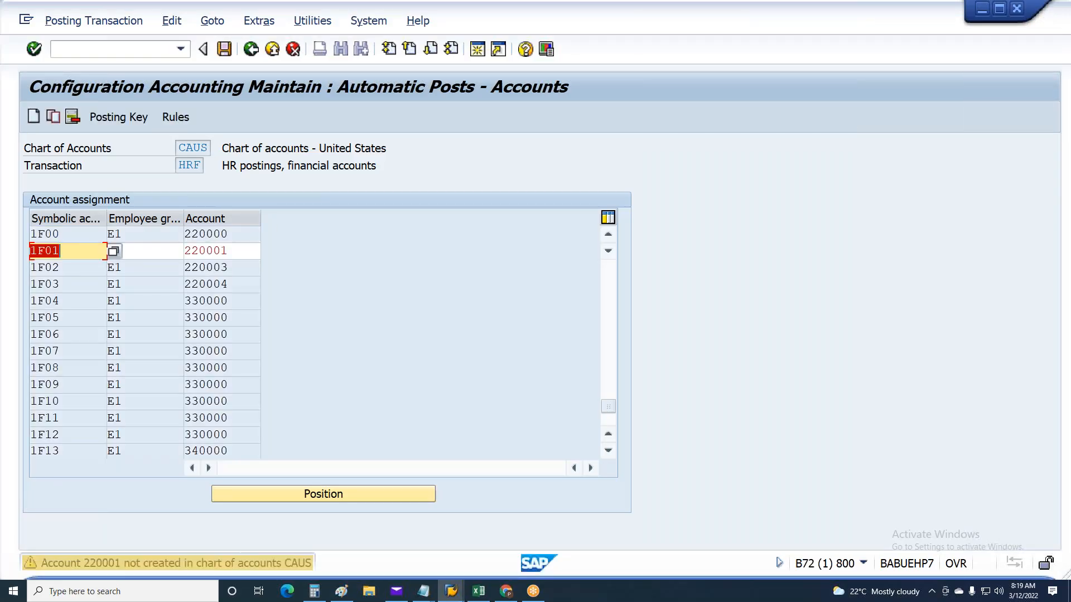
key(Return)
key(Return)
key(Return)
key(Return)
key(Return)
key(Return)
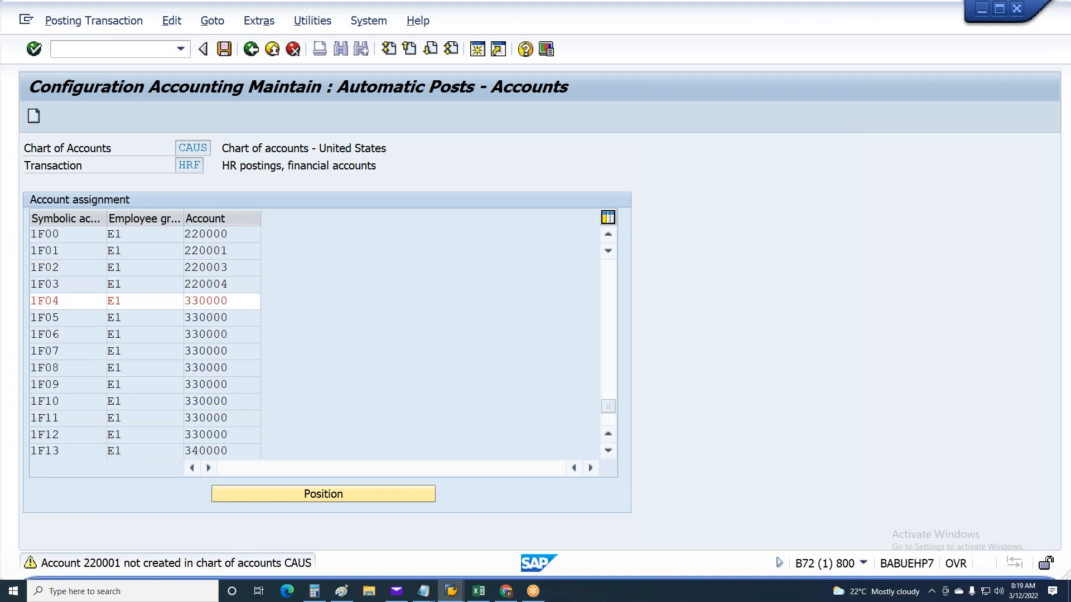
key(Return)
key(Return)
key(Return)
key(Return)
key(Return)
key(Return)
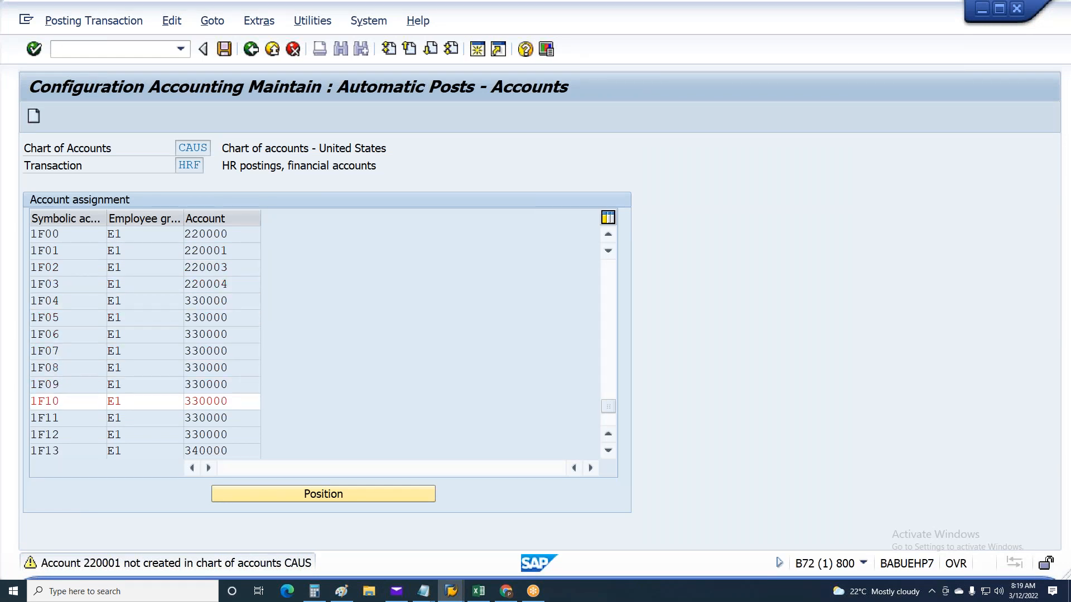
key(Return)
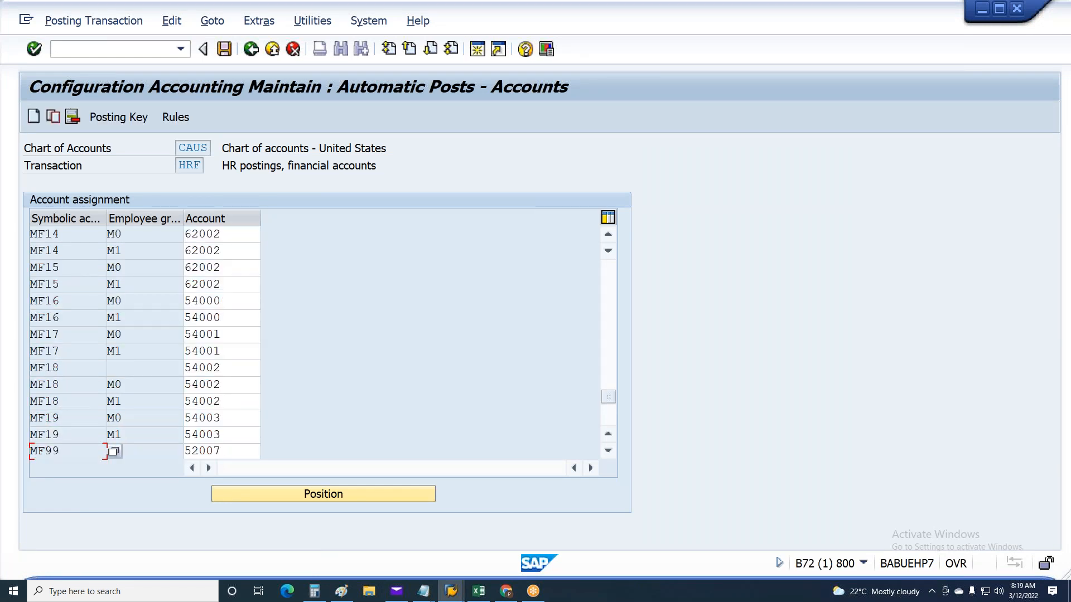
Add E1 row 1F14 and E2 rows 1F00 to 1F12 from Excel as another page of new HRF entries
click(37, 120)
key(alt+Tab)
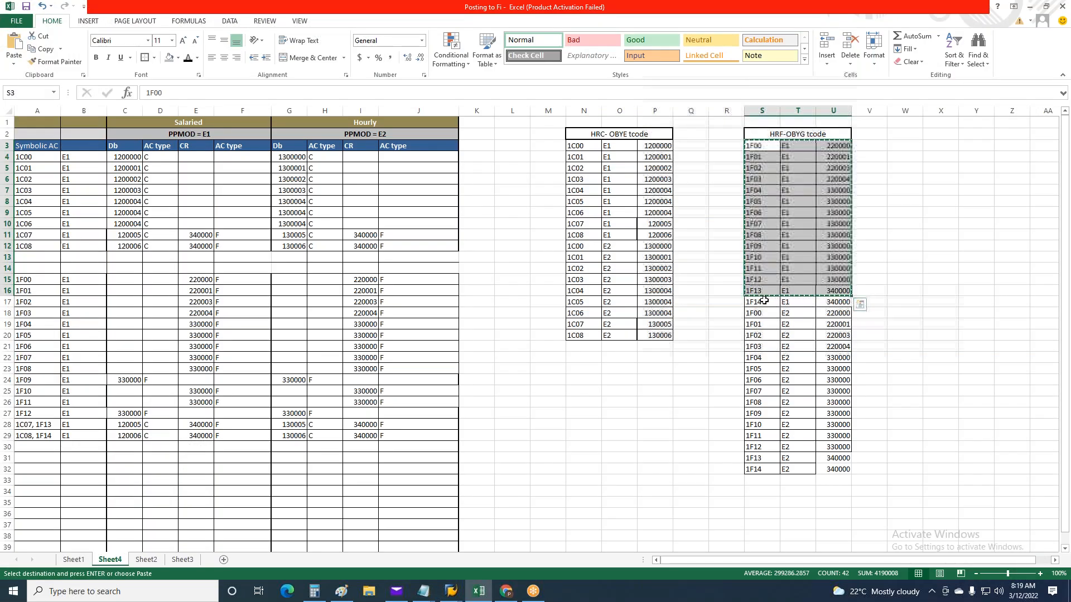
drag(762, 302, 839, 447)
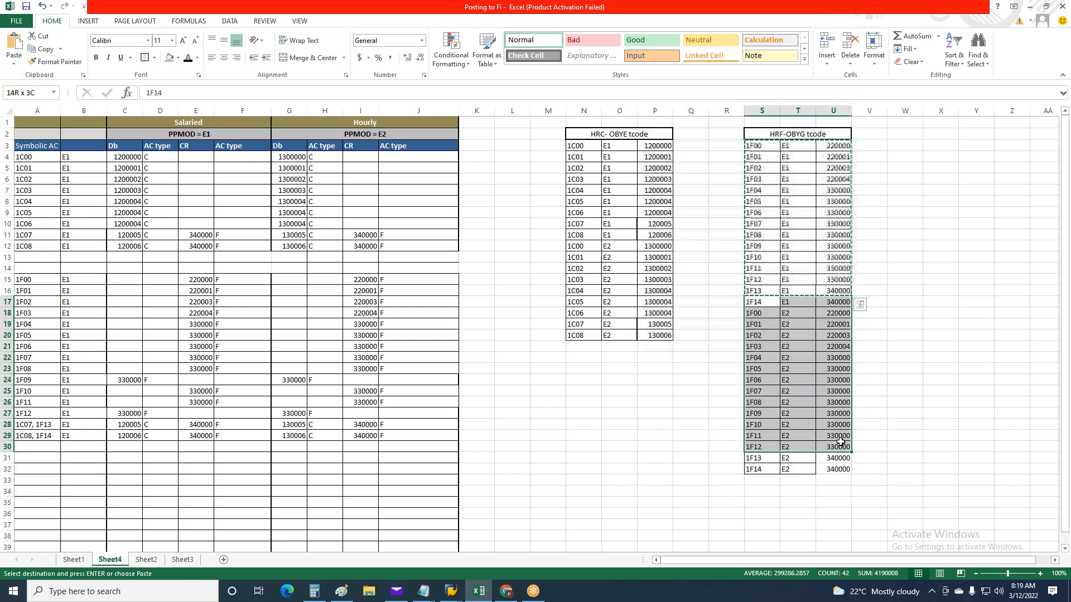
key(ctrl+c)
click(239, 279)
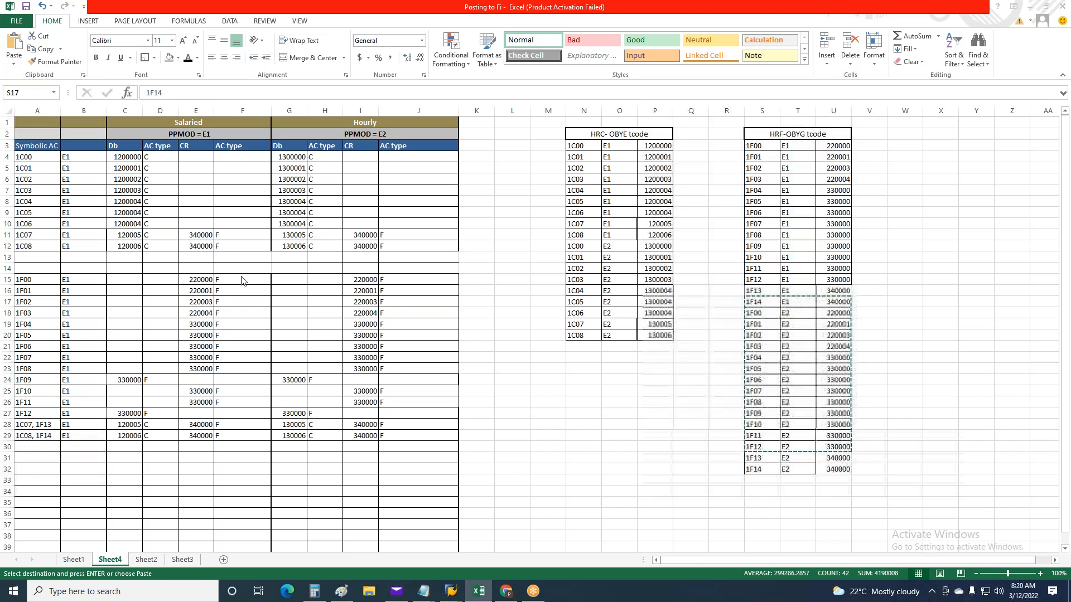
key(alt+Tab)
click(53, 234)
key(ctrl+v)
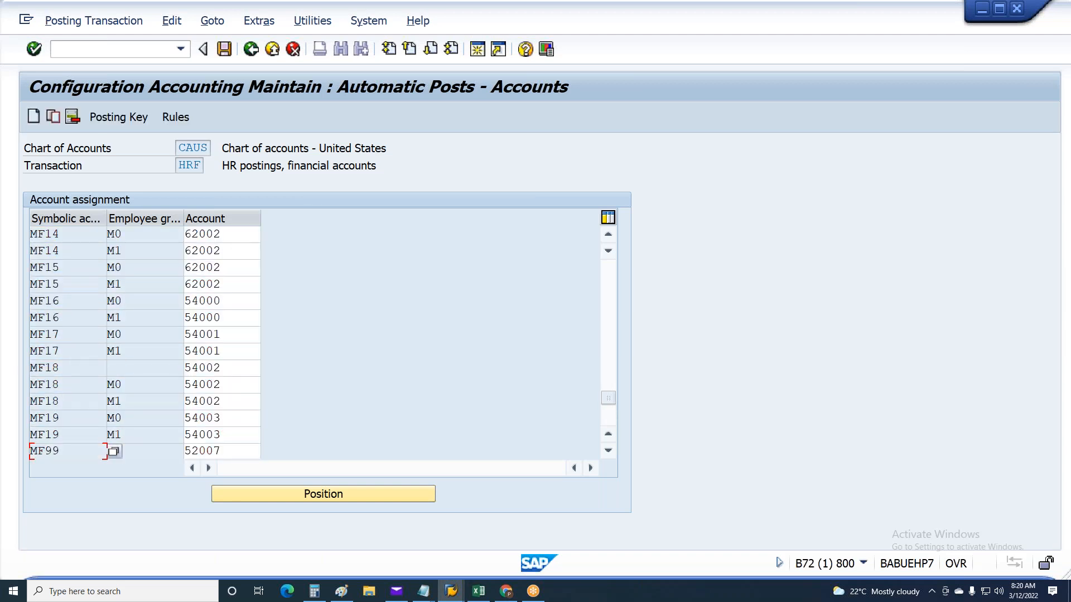
Copy E2 rows 1F13 and 1F14 of the Excel HRF table into new HRF account assignment entries in SAP
key(alt+Tab)
drag(772, 459, 832, 478)
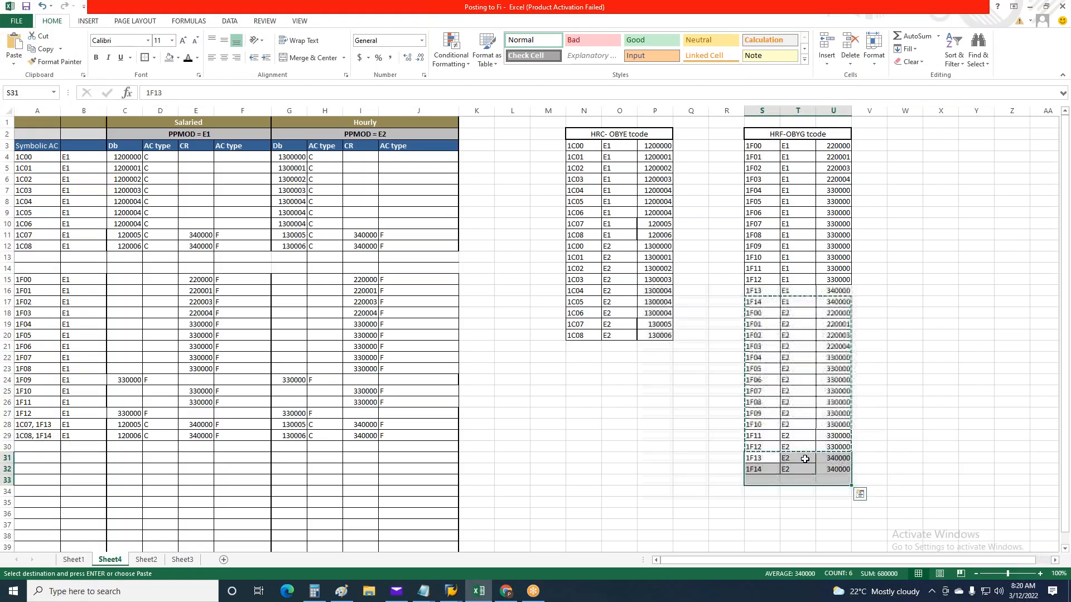
click(761, 460)
drag(761, 461, 832, 470)
key(ctrl+c)
key(alt+Tab)
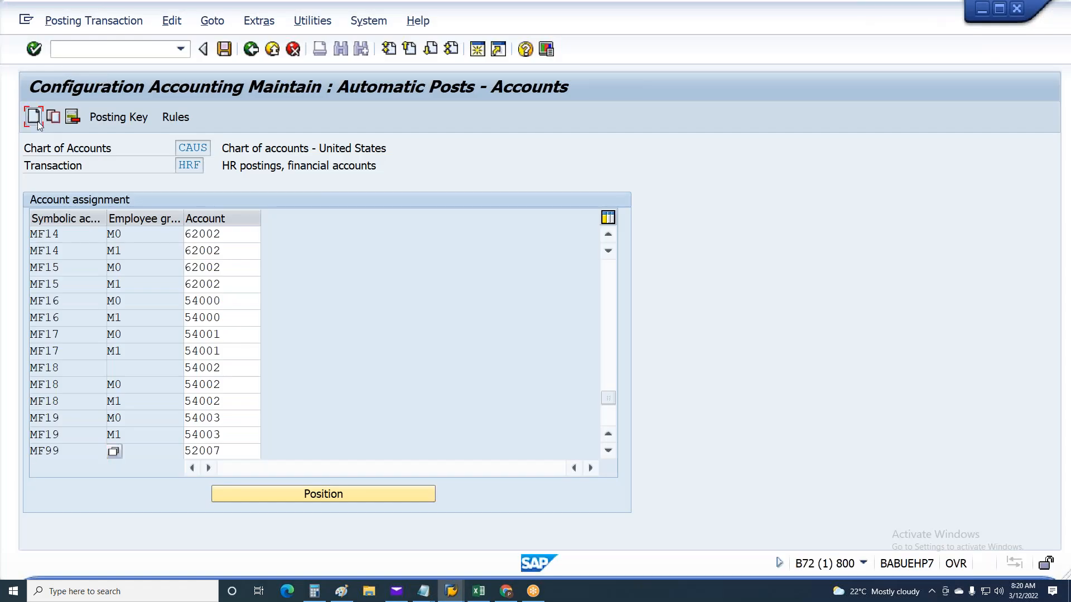
click(68, 235)
key(ctrl+v)
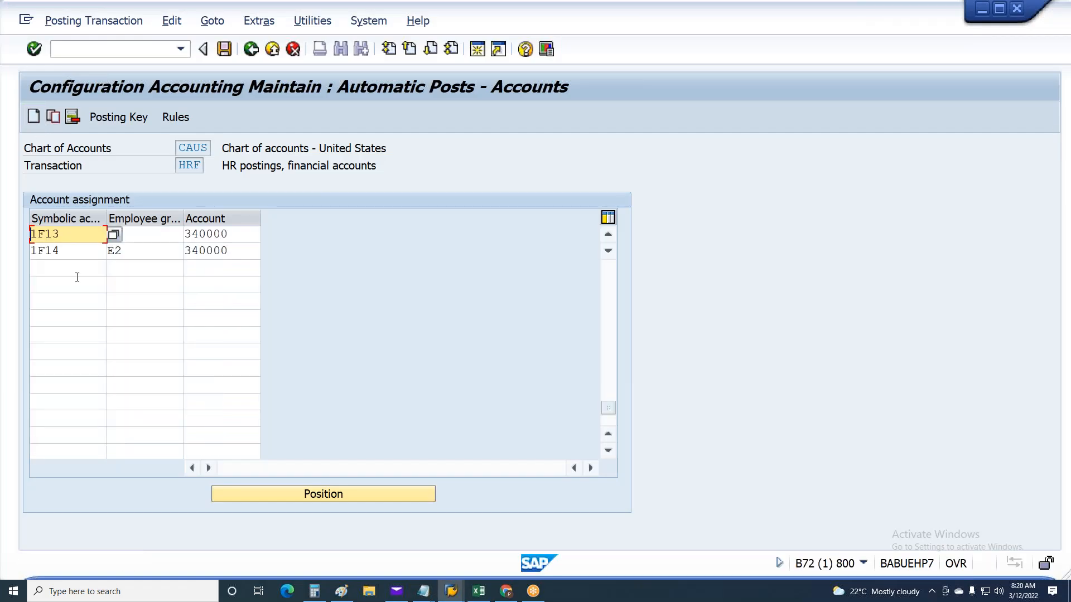
Accept the account warnings for E2 entries 1F13 and 1F14 and save the HRF account assignments
key(Return)
key(Return)
key(Return)
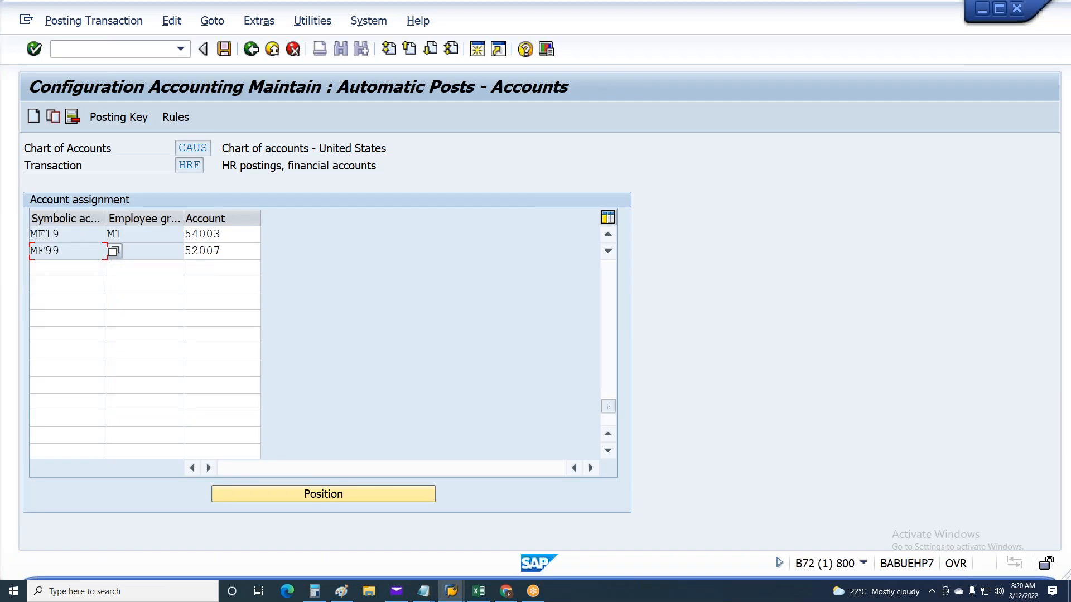
key(ctrl+s)
key(Return)
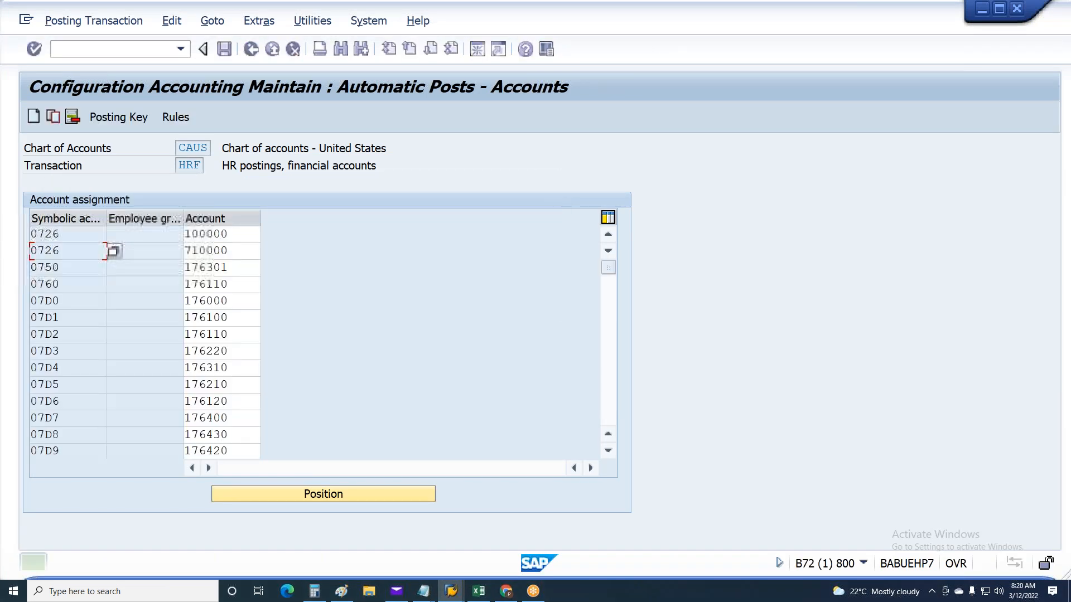
Switch to the SAP payroll posting session, leave the old posting document, and rerun the posting to accounting
key(alt+Tab)
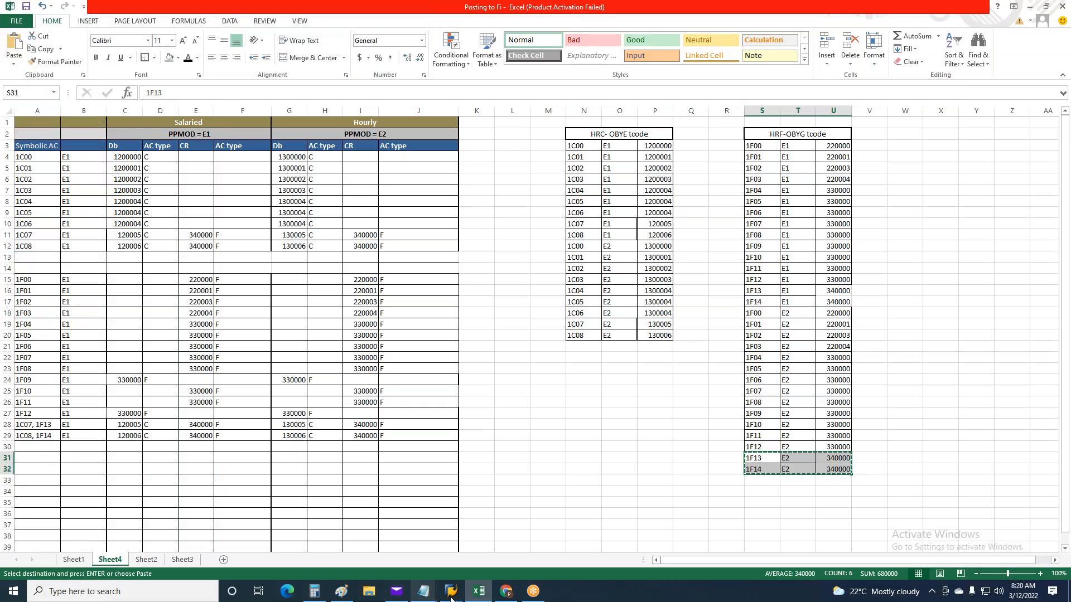
mouse_move(451, 592)
mouse_move(451, 566)
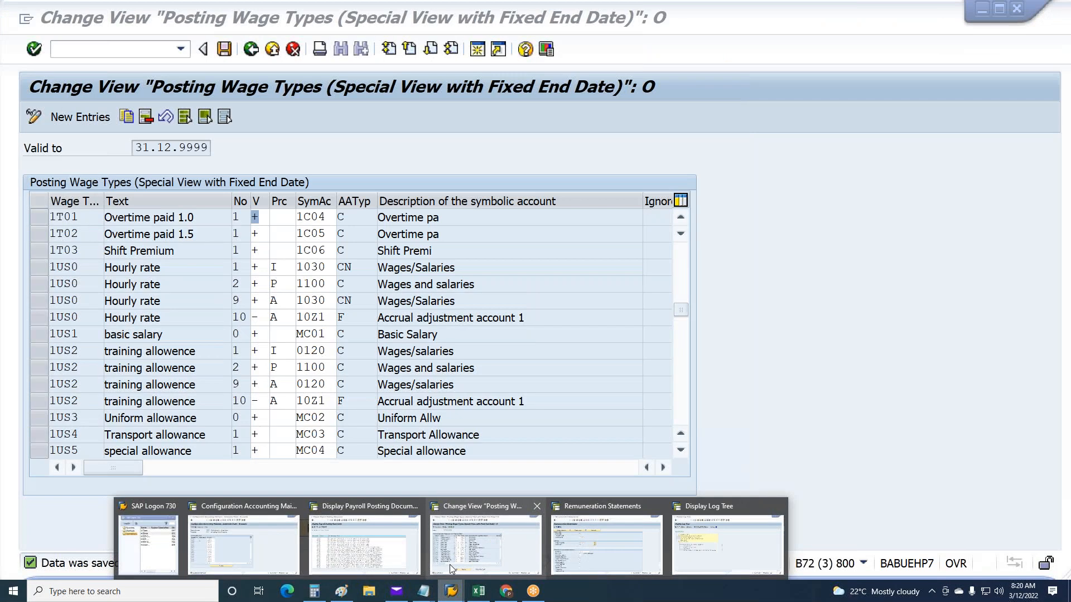
mouse_move(246, 543)
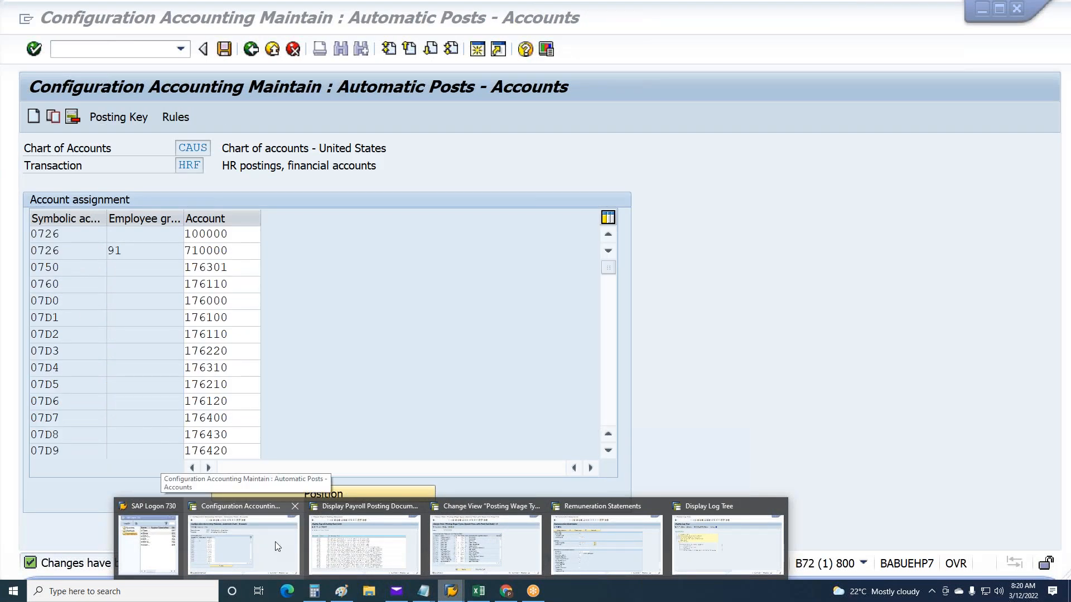
mouse_move(570, 539)
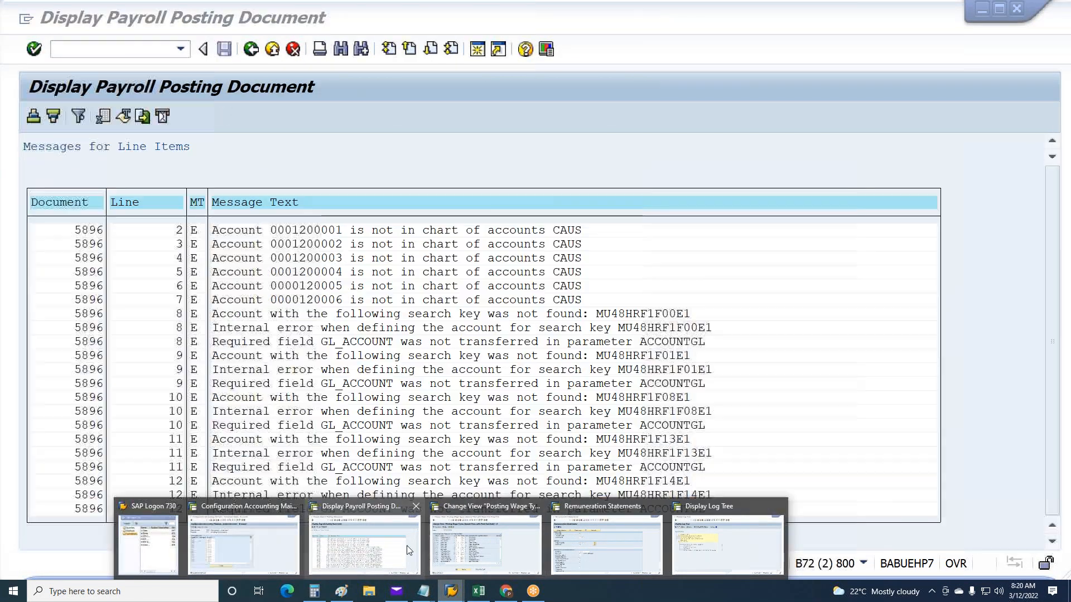
click(407, 545)
key(F3)
key(F3)
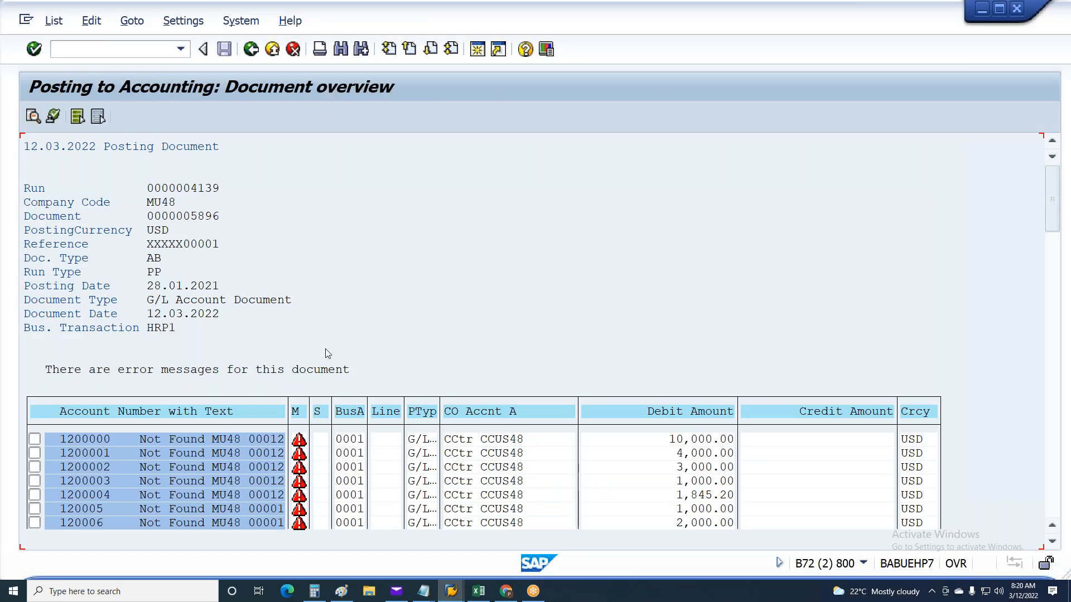
key(F3)
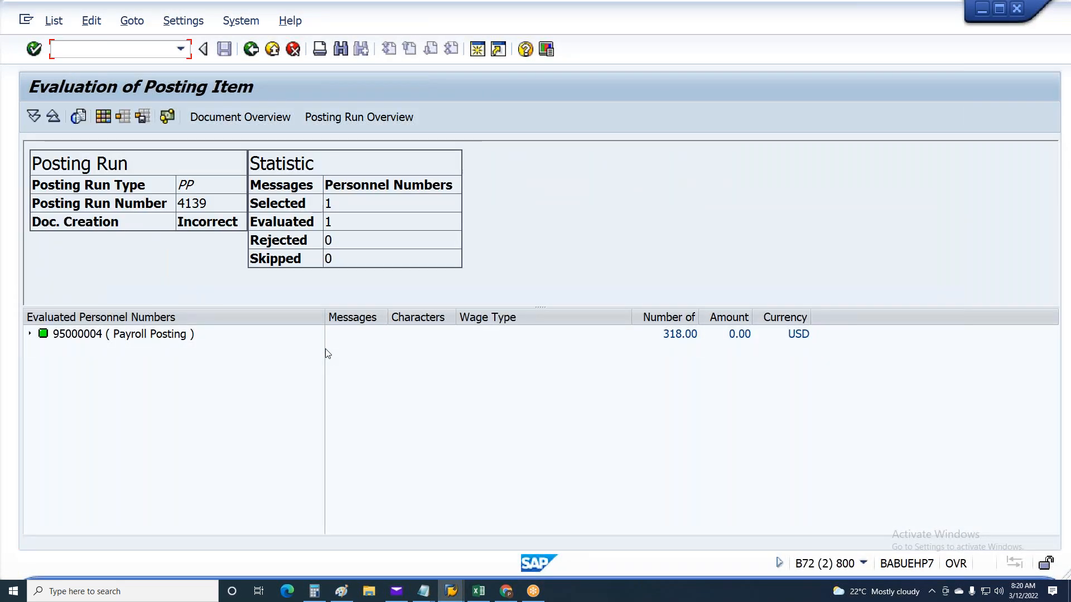
key(F3)
key(F8)
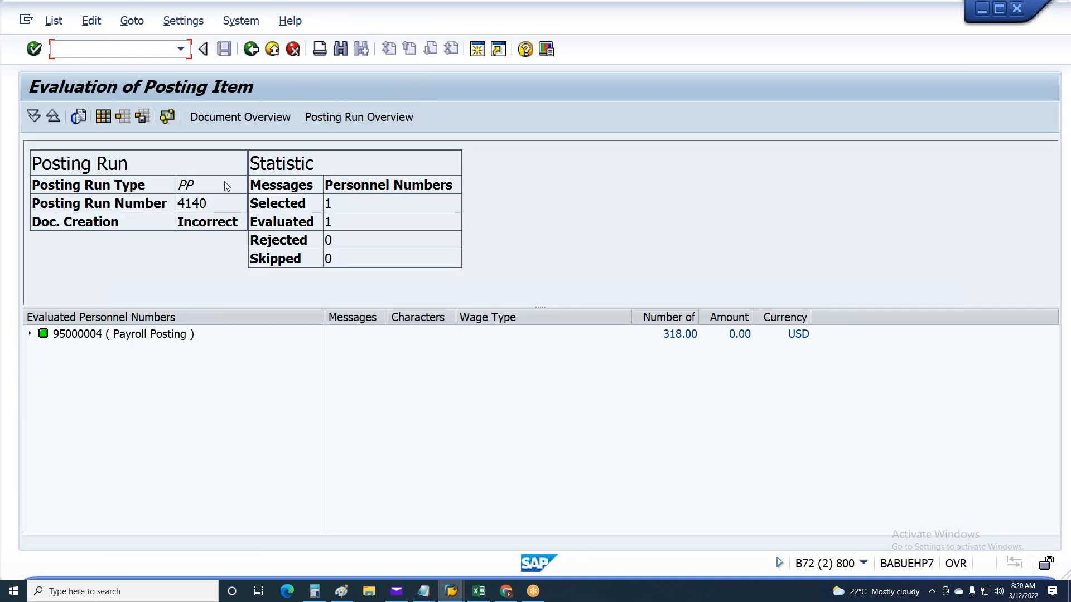
Open the new run's MU48 posting document, examine its line items, and display the line-item error messages
click(232, 116)
double_click(146, 188)
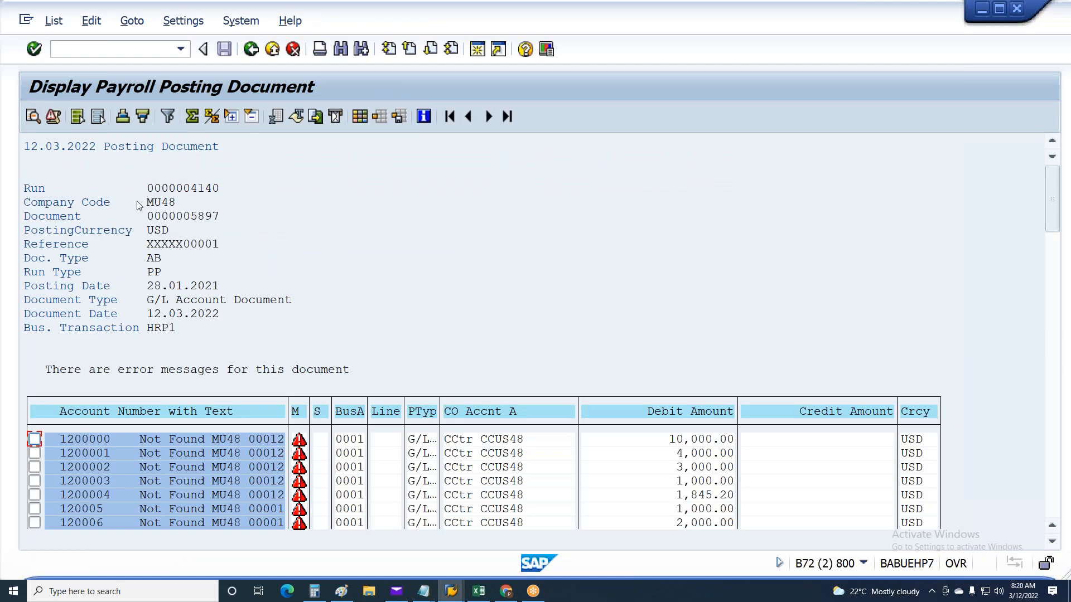
scroll(95, 265, down, 6)
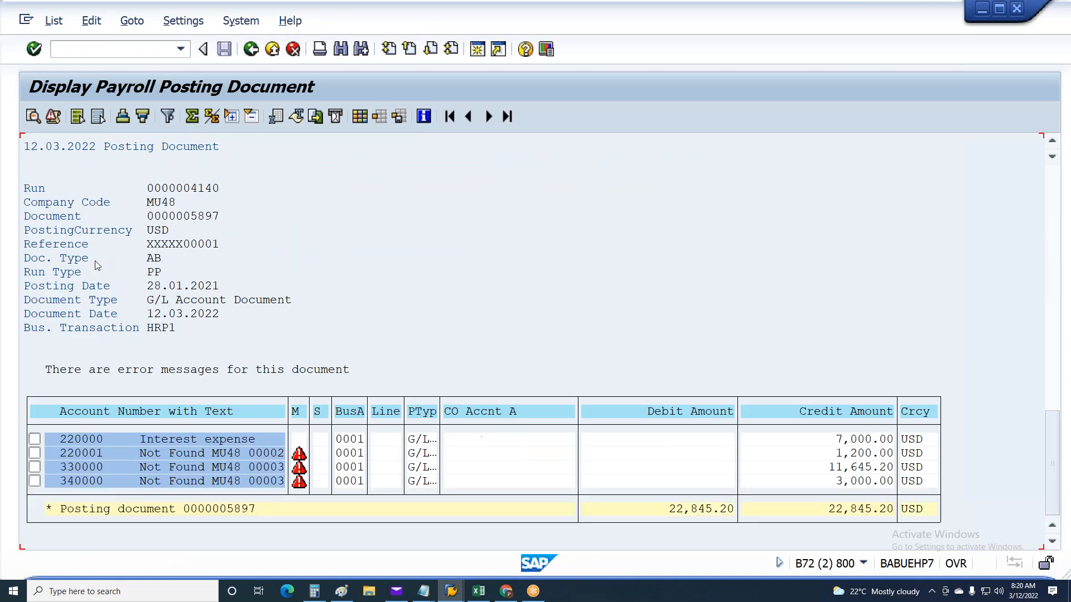
scroll(95, 264, up, 2)
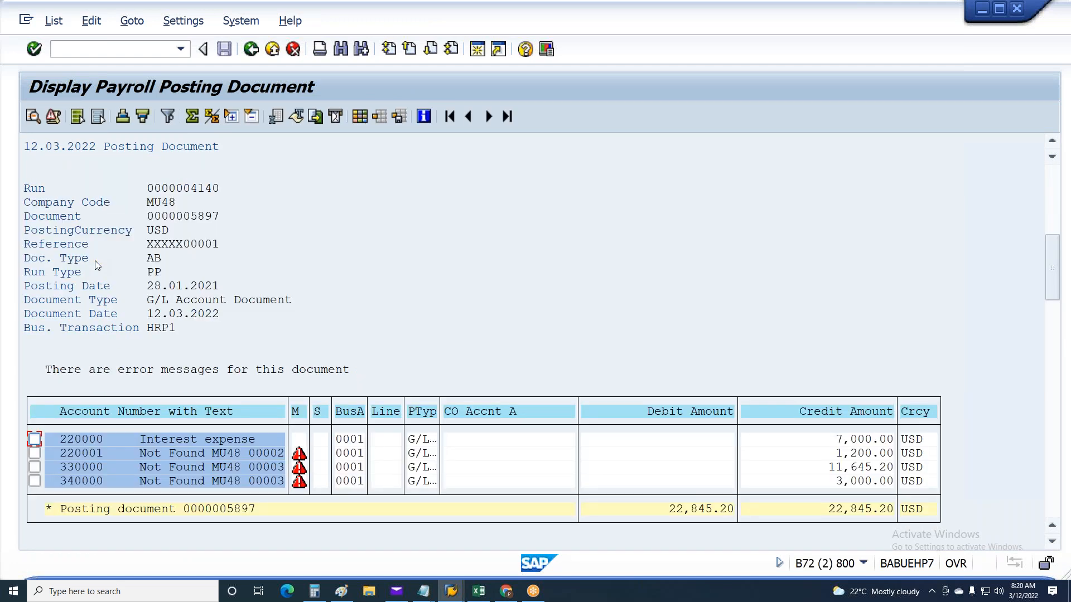
scroll(97, 305, up, 1)
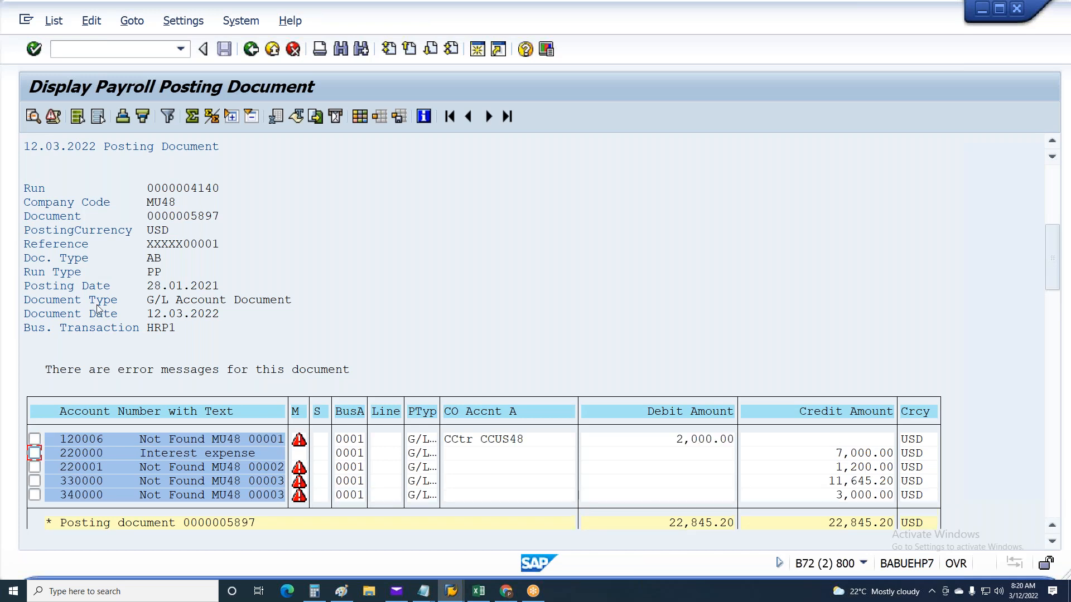
scroll(97, 308, up, 1)
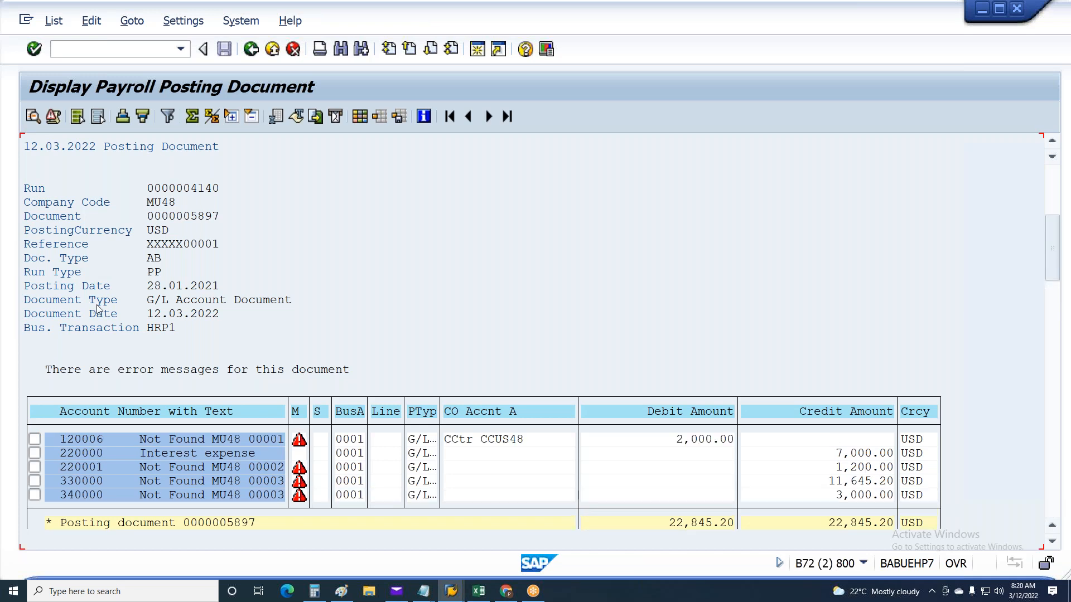
click(53, 117)
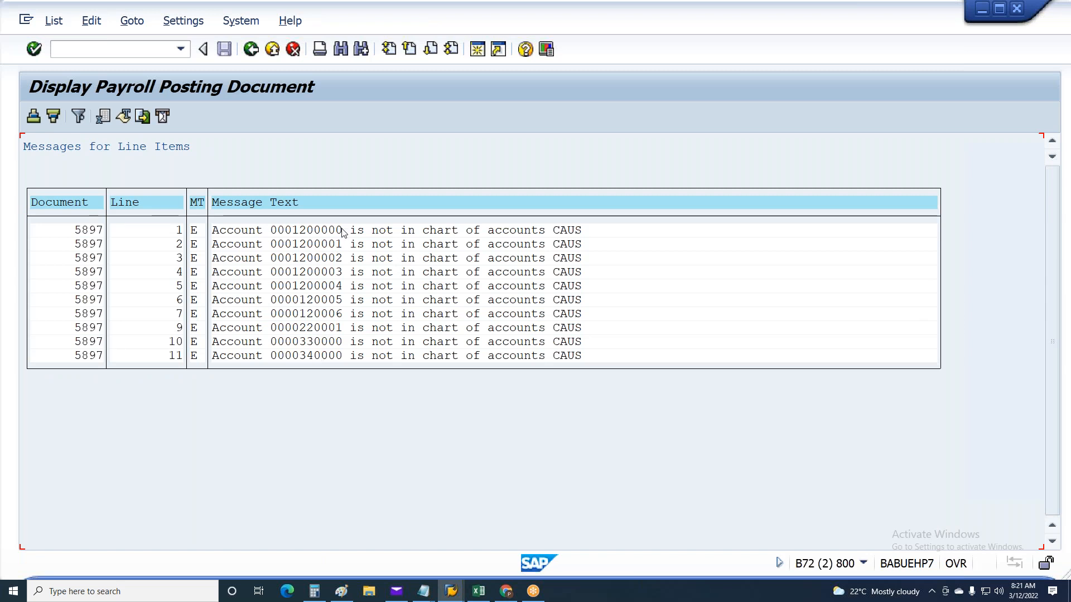
click(325, 234)
click(325, 257)
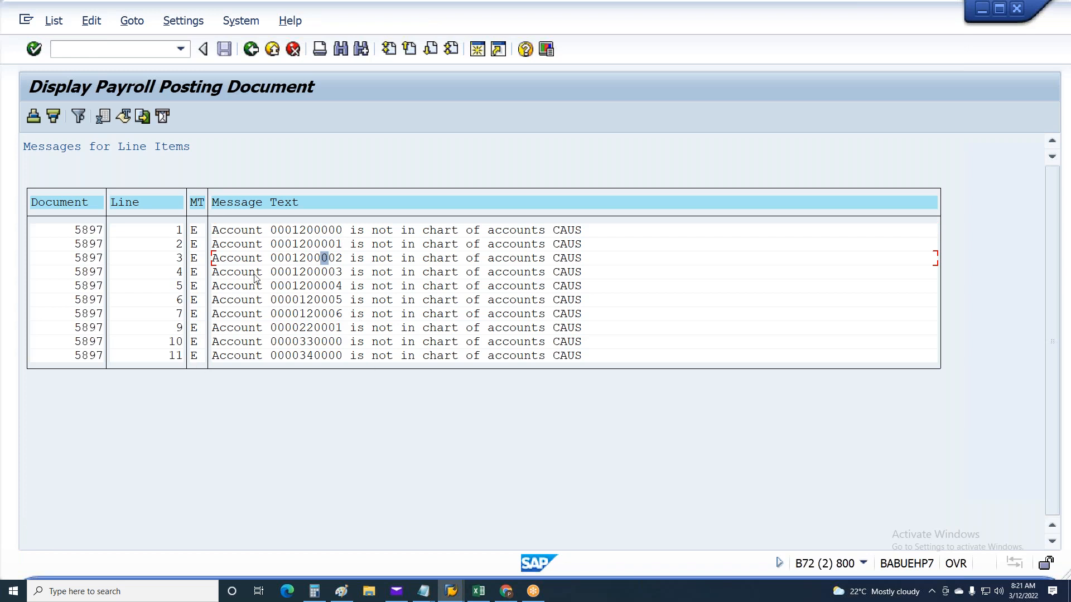
click(310, 273)
click(311, 313)
Switch to Excel and review the account numbers in the HRC, HRF and salaried debit columns
click(478, 591)
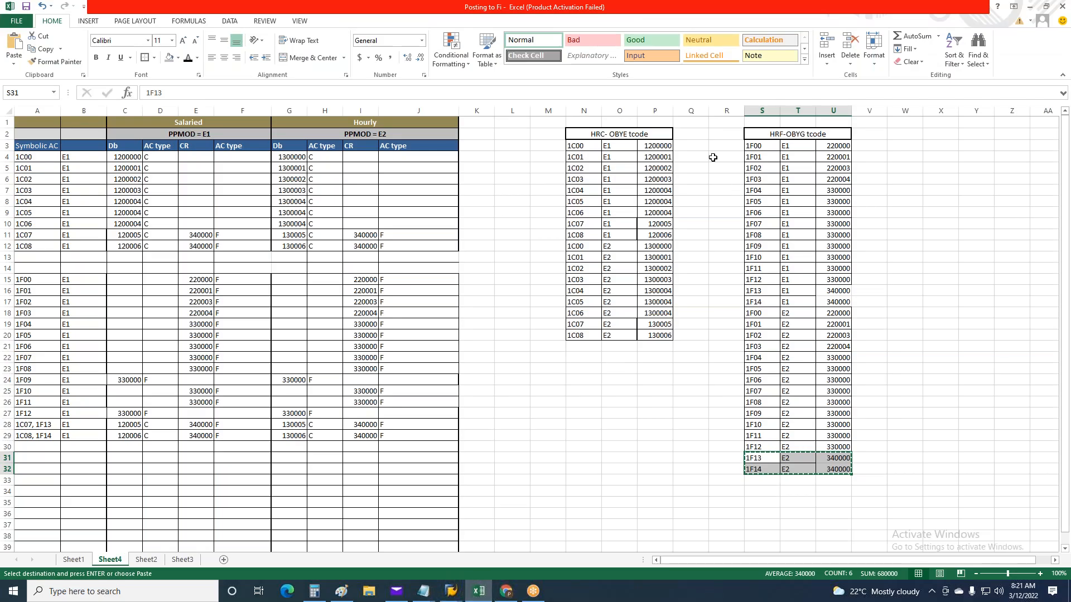
drag(659, 144, 669, 335)
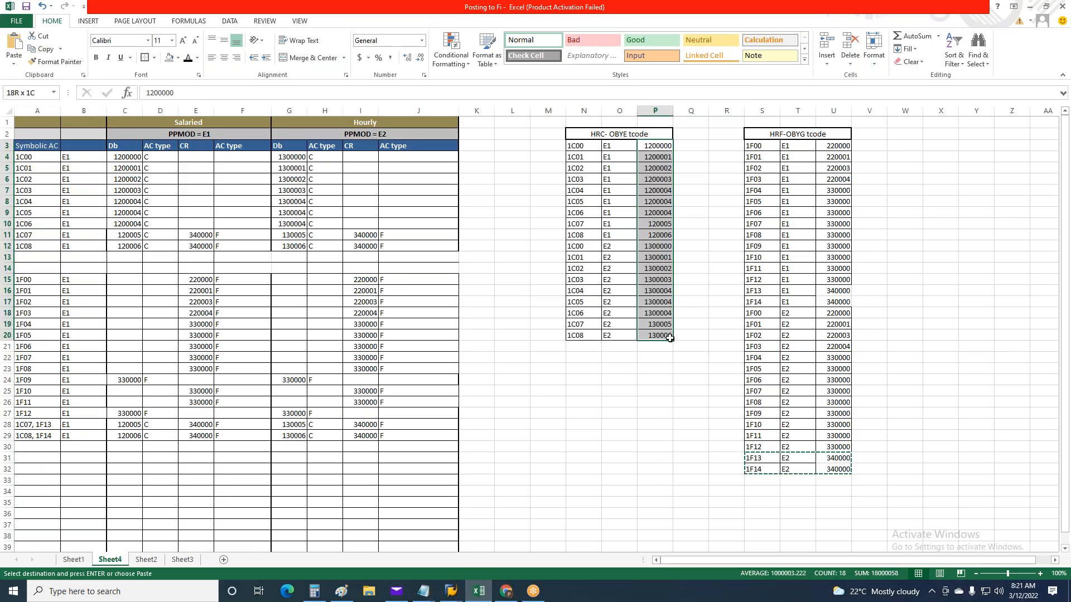
drag(838, 146, 848, 473)
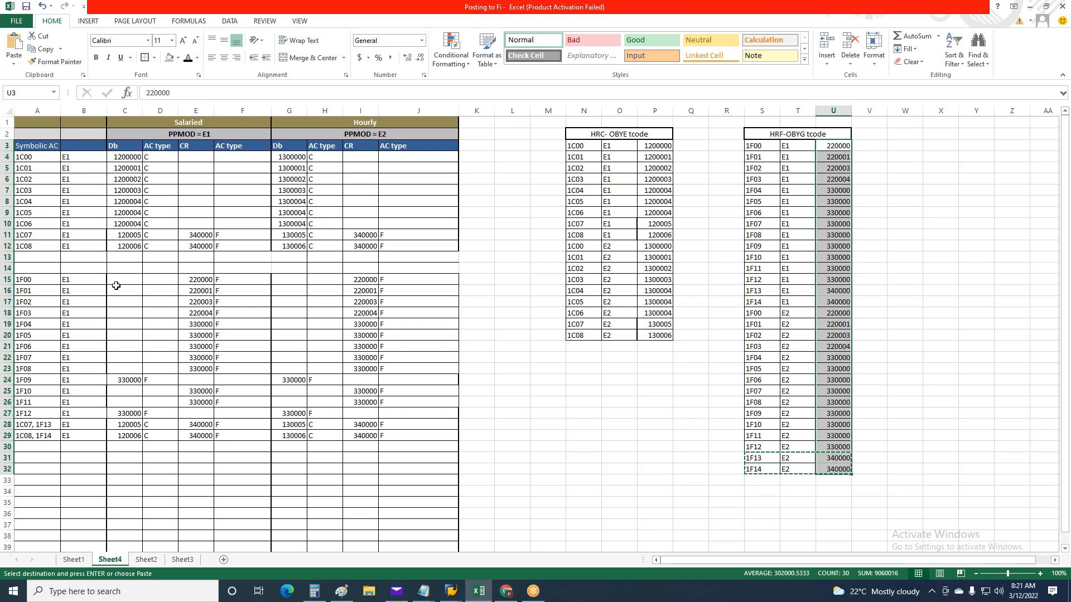
drag(131, 160, 129, 247)
drag(636, 480, 641, 480)
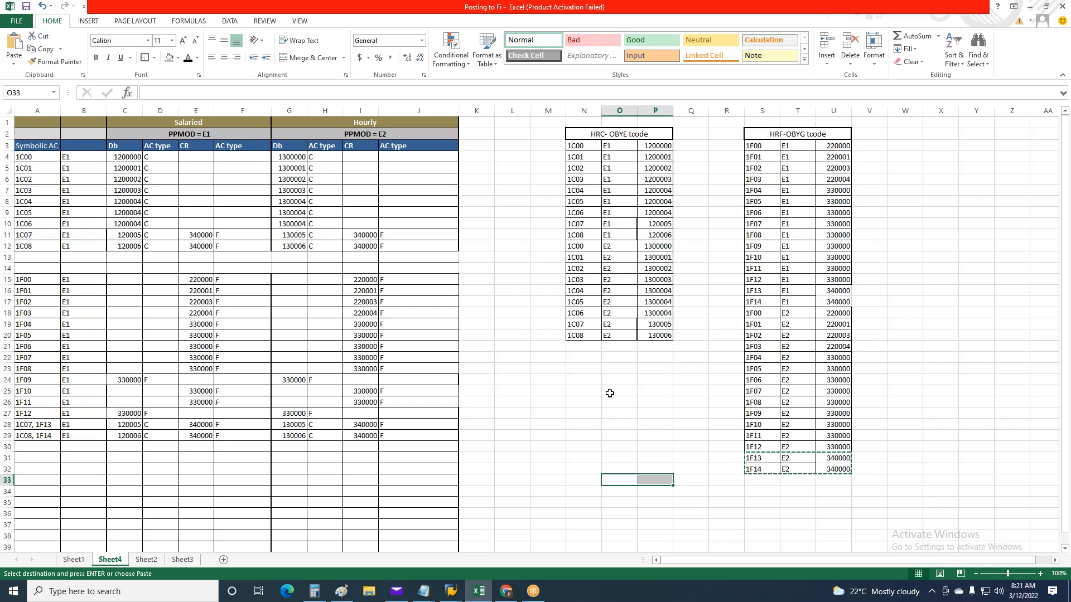
Return to the SAP line-item messages and check each account reported as missing from chart of accounts CAUS
key(alt+Tab)
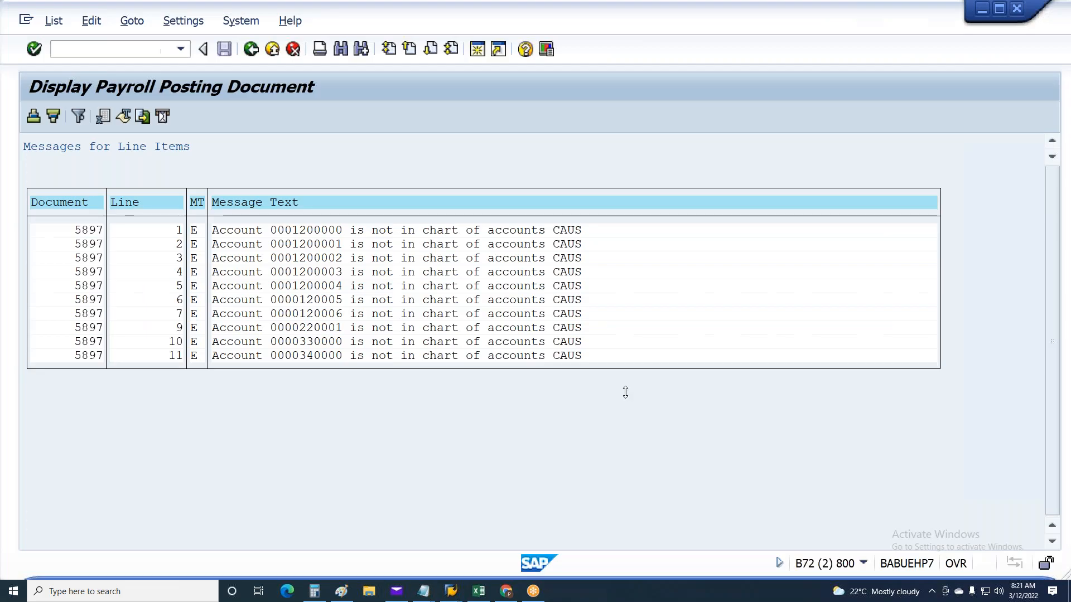
click(313, 231)
click(312, 246)
click(312, 260)
click(316, 274)
click(317, 288)
click(323, 316)
click(310, 356)
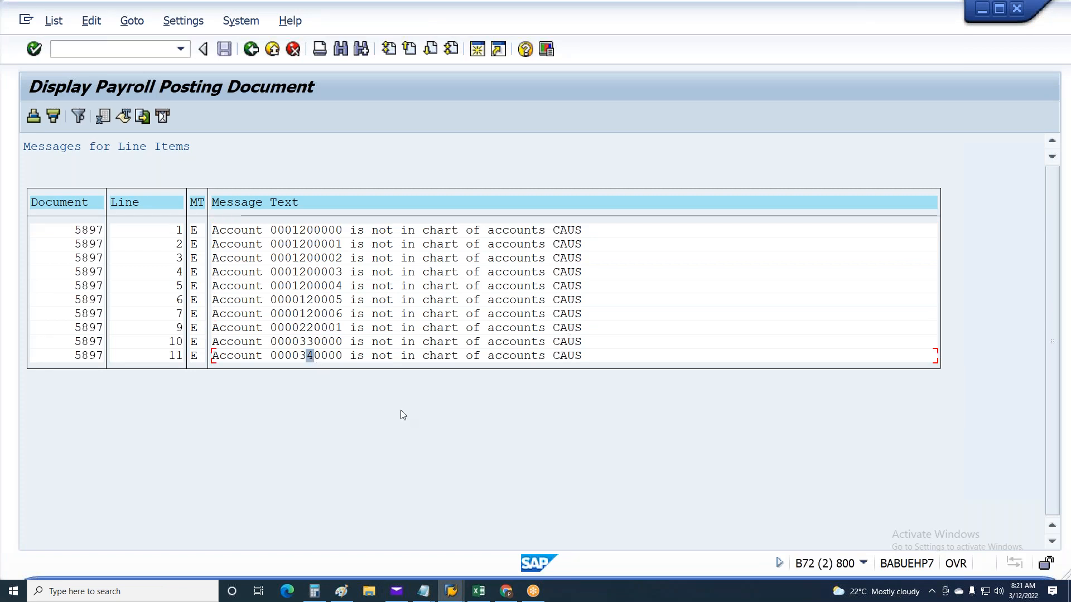
click(317, 329)
Copy the 1C00 salaried debit account 1200000 from the Excel sheet and return to SAP
key(alt+Tab)
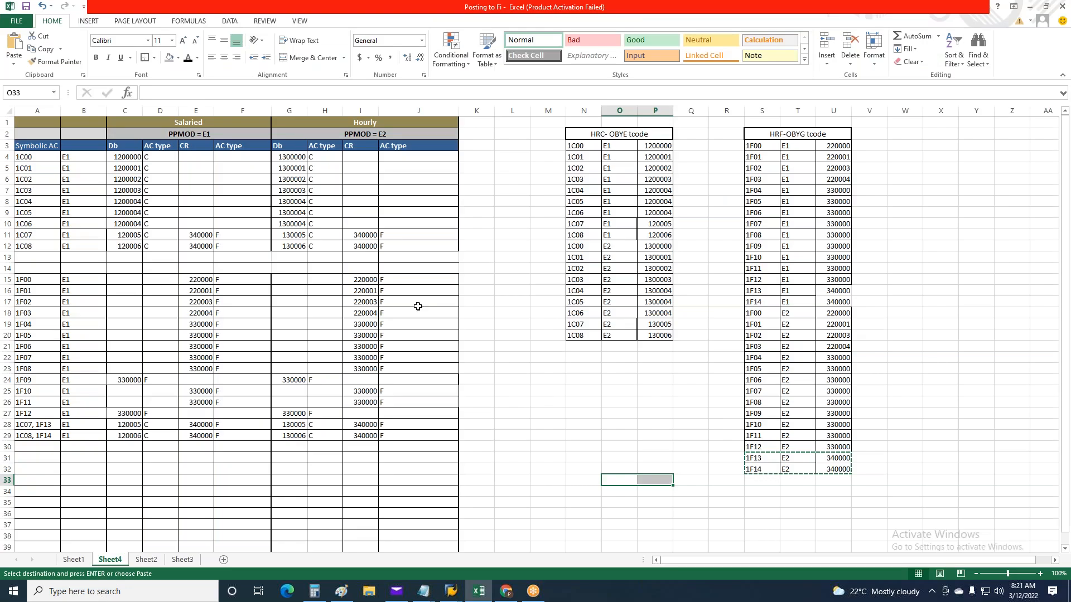
click(127, 156)
key(ctrl+c)
key(alt+Tab)
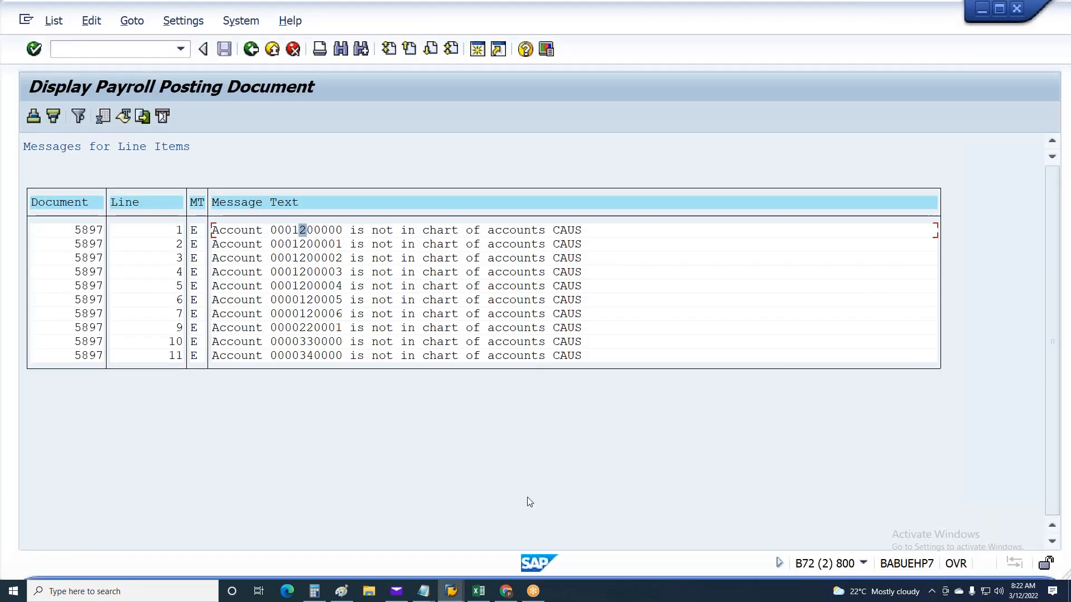
Switch to the Remuneration Statements session, exit it to SAP Easy Access, and start transaction FS01
mouse_move(451, 591)
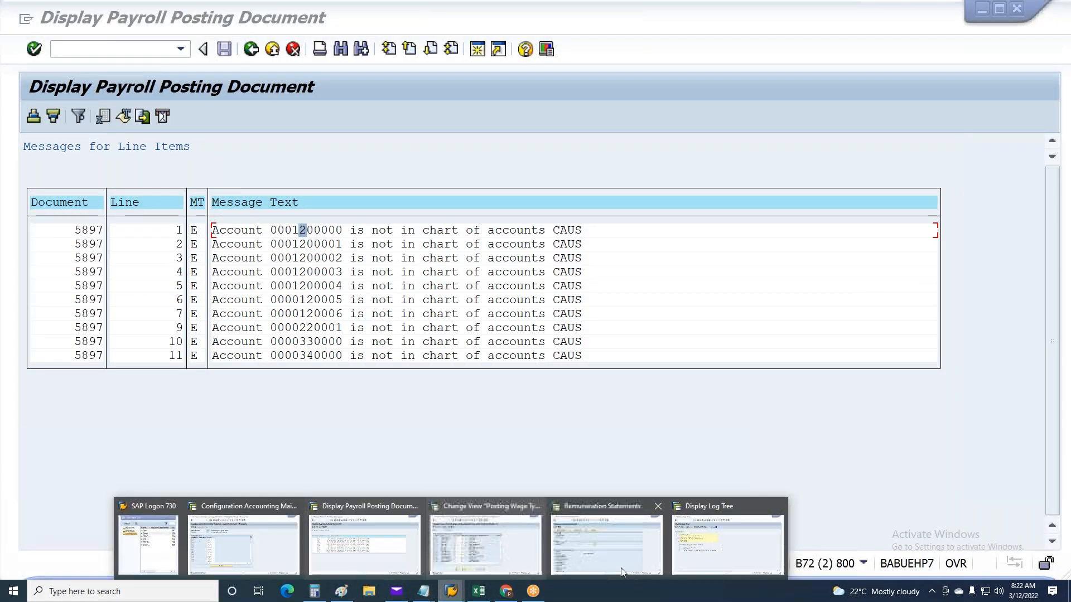
click(727, 554)
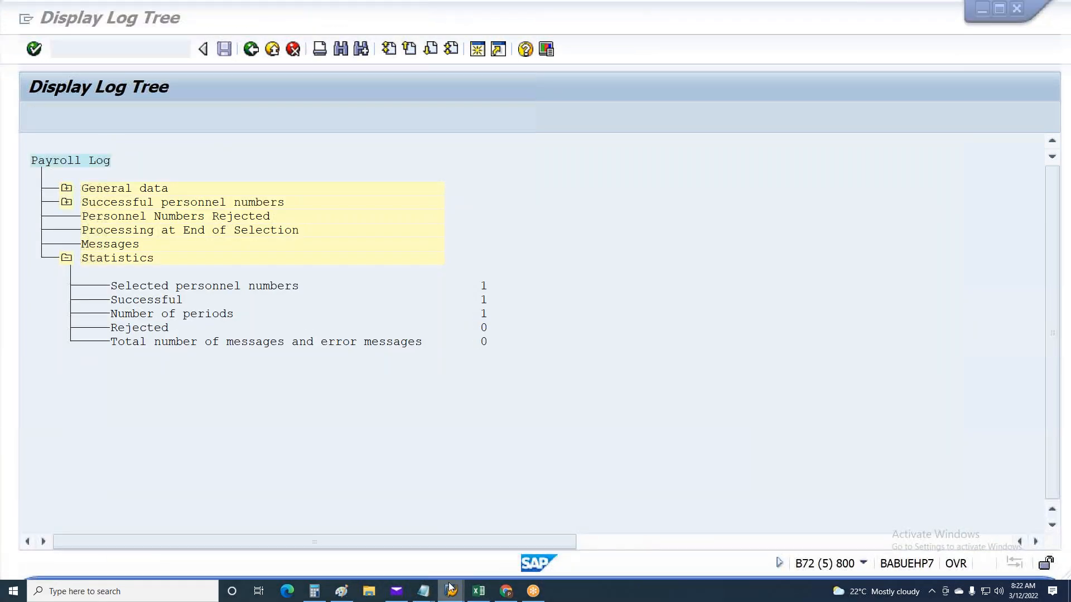
mouse_move(451, 591)
click(223, 559)
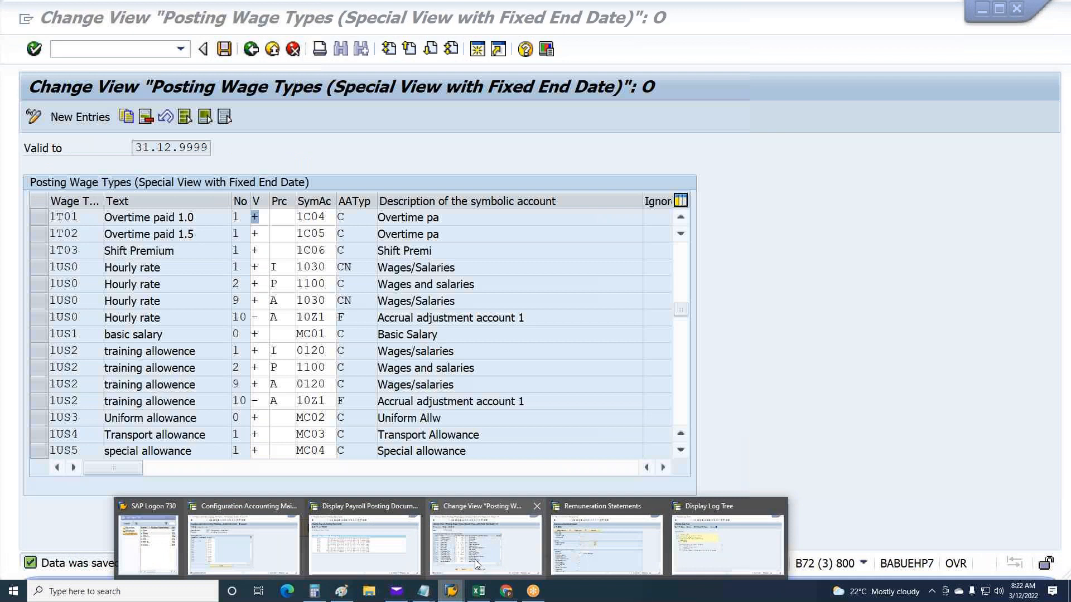
click(553, 556)
key(F3)
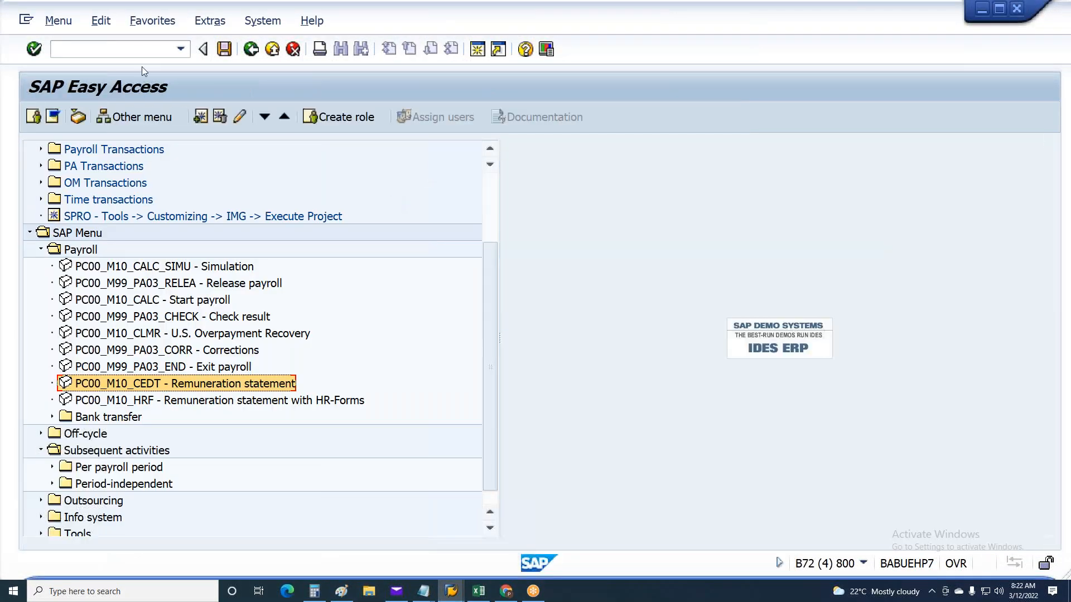
text(FS01)
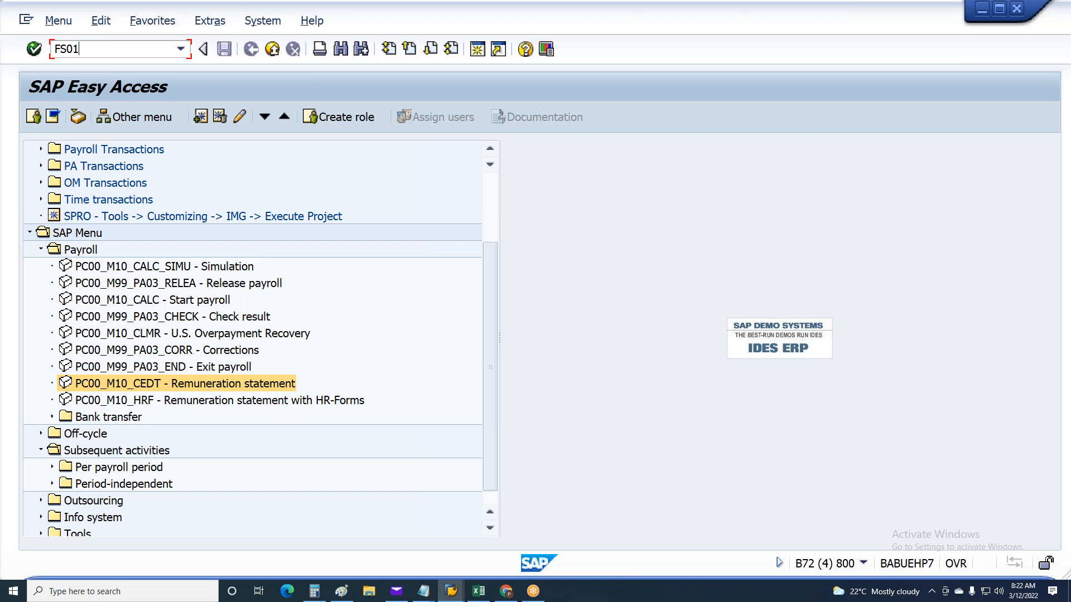
key(Return)
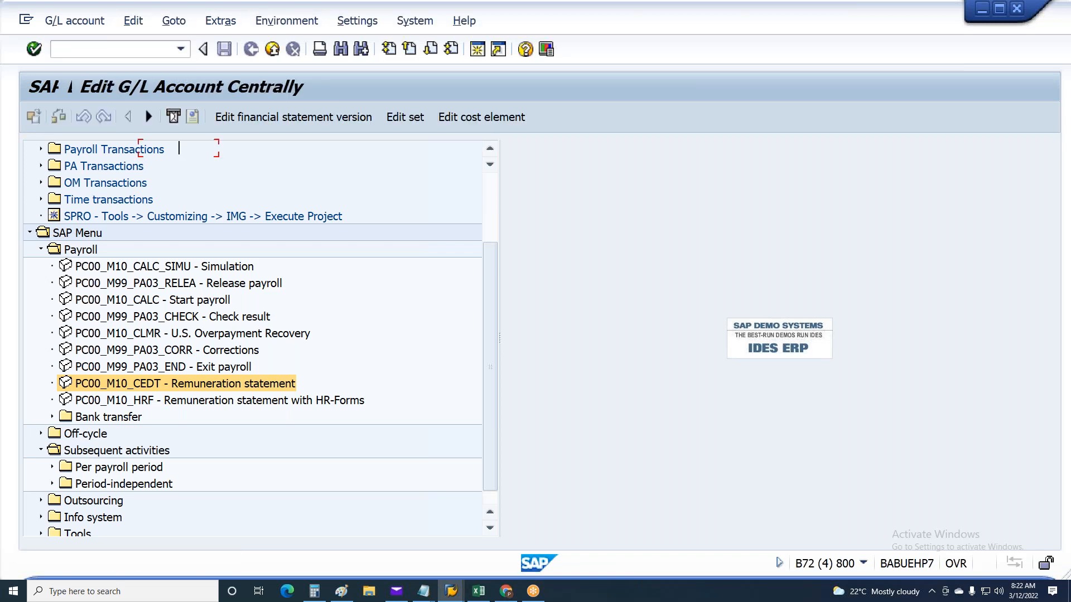
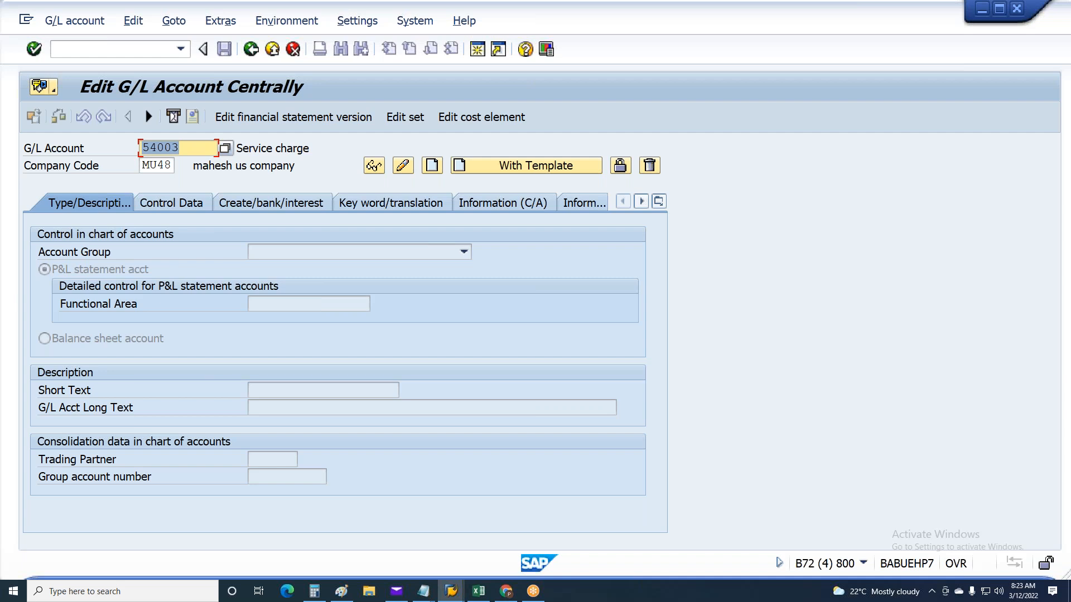
Enter G/L account 1200000 for company code MU48 and start creating it
click(194, 150)
double_click(194, 150)
text(1200000)
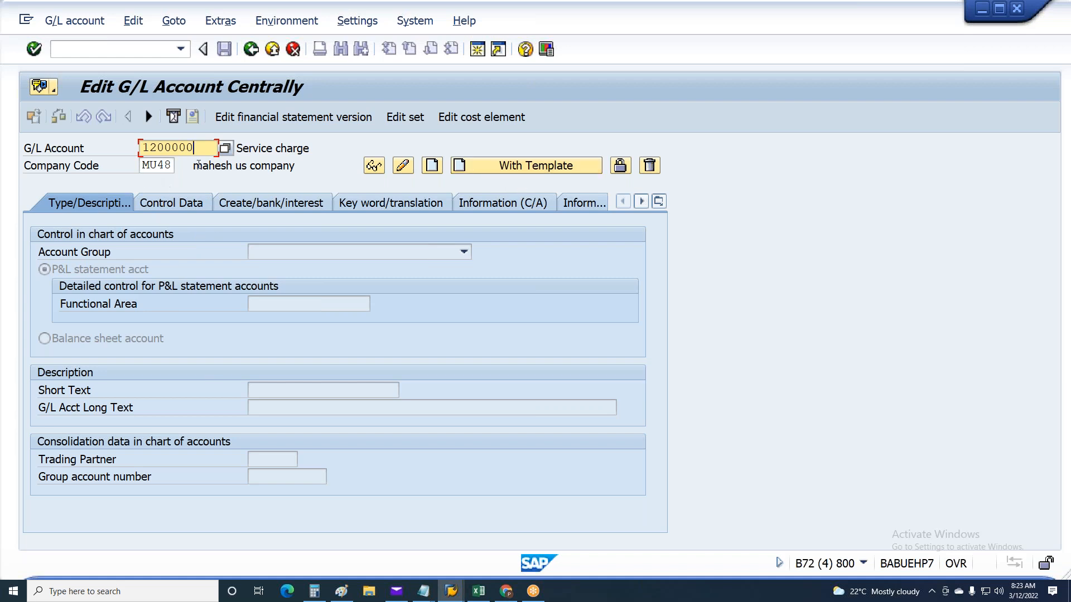
drag(198, 149, 68, 167)
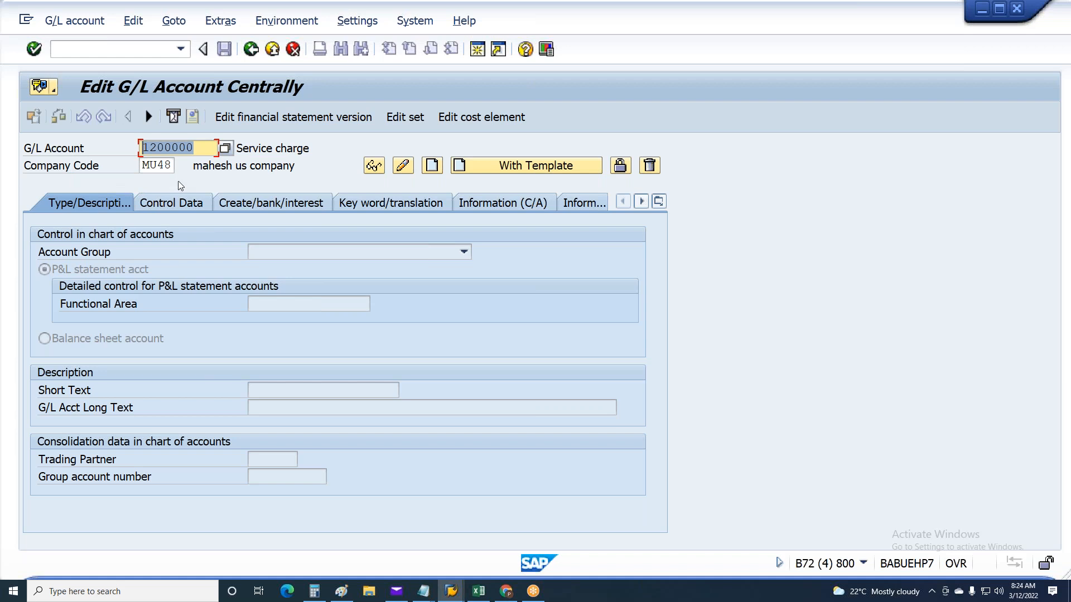
drag(142, 165, 217, 166)
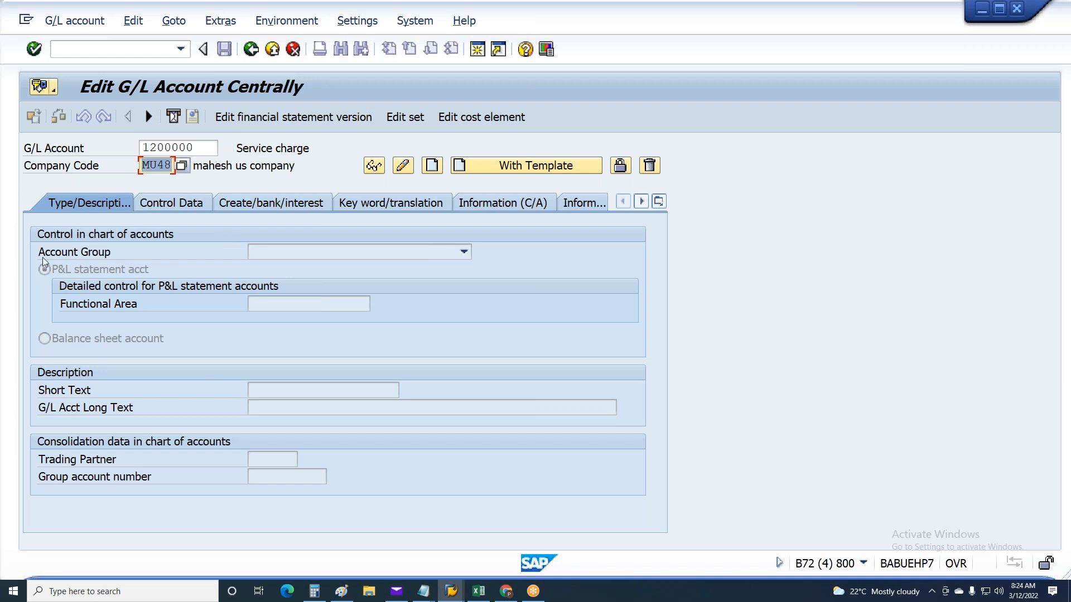
key(Return)
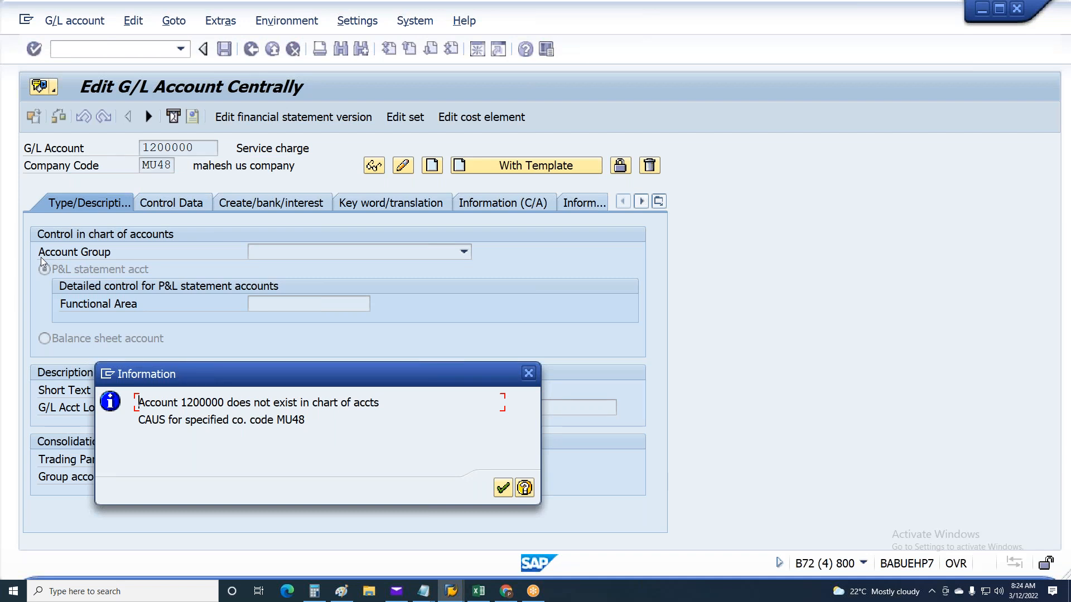
key(Return)
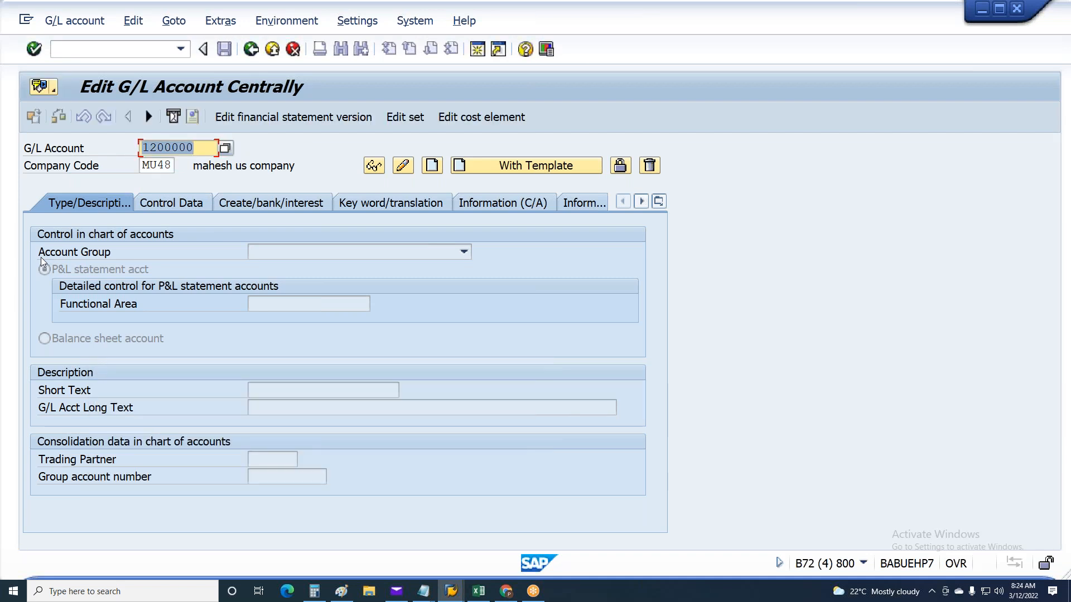
click(435, 170)
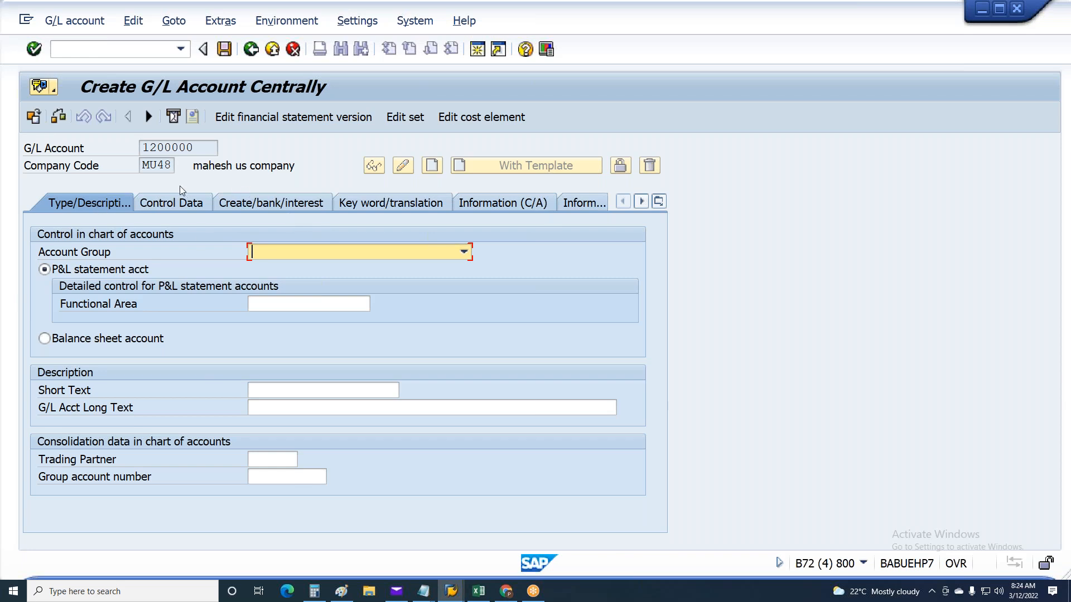
Assign account group GL General G/L accounts and set both the short text and the long text to Wages
click(293, 250)
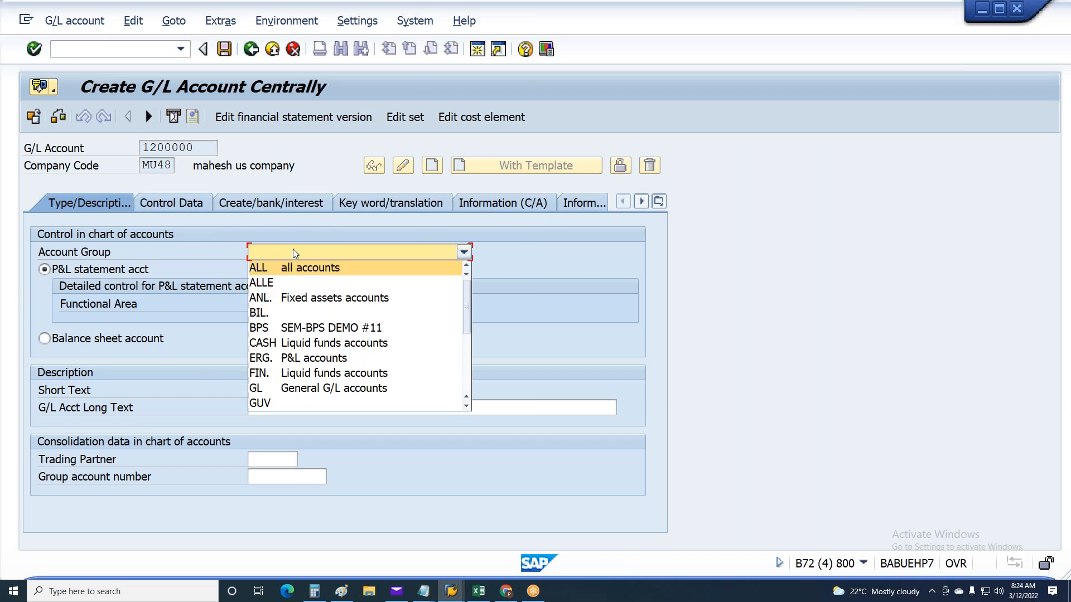
click(315, 394)
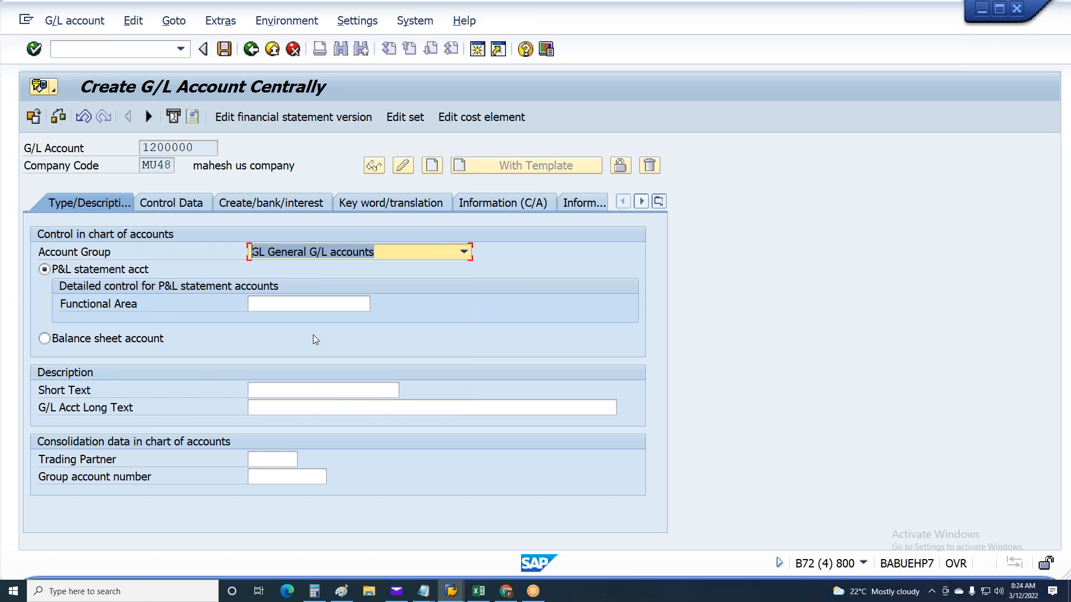
click(257, 393)
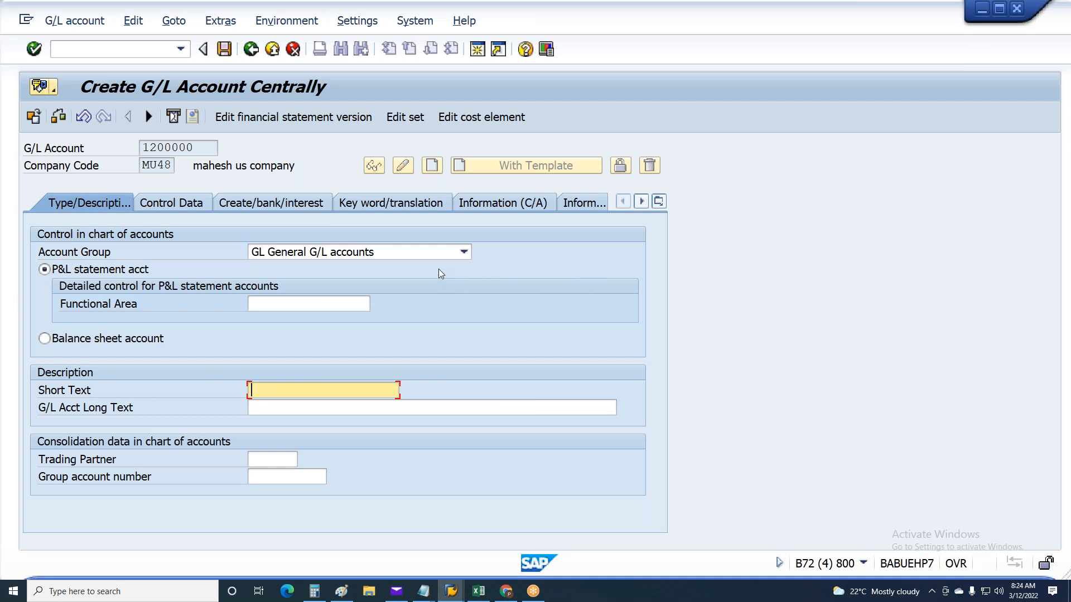
drag(196, 147, 110, 146)
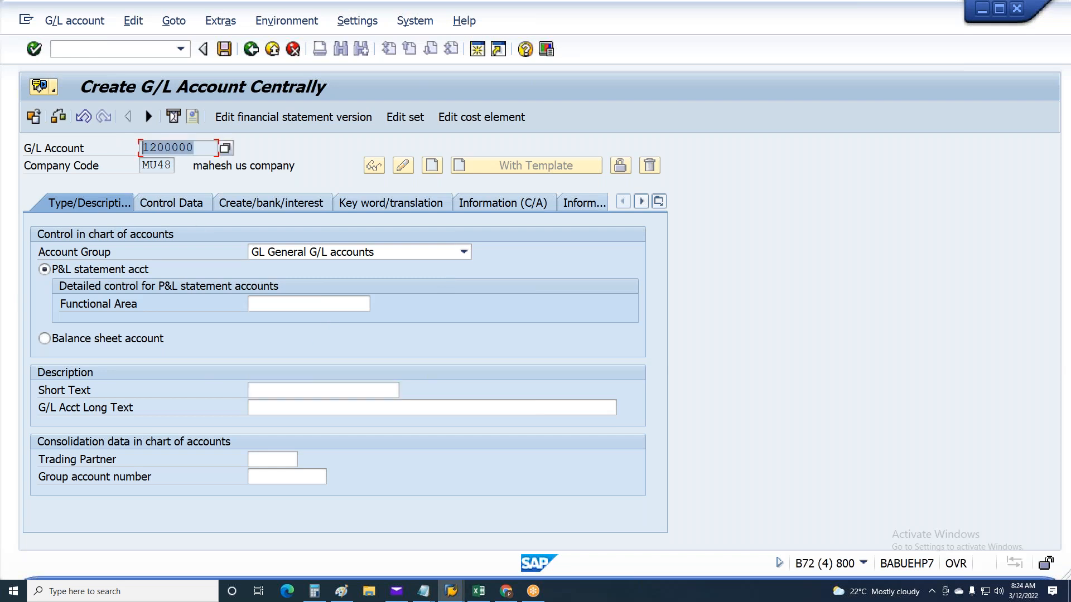
drag(196, 148, 43, 163)
click(307, 392)
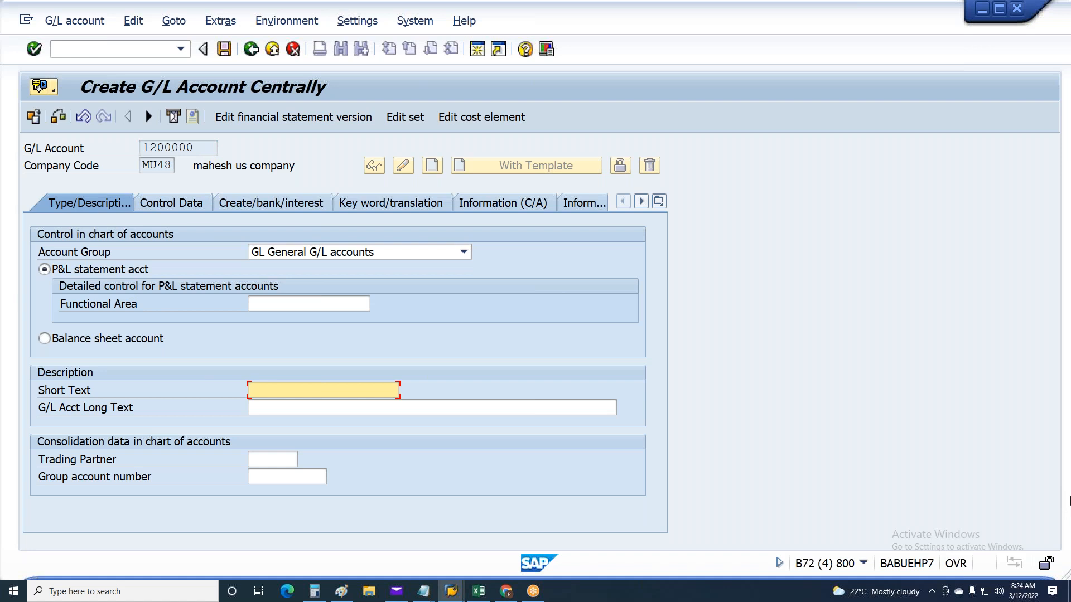
text(Wages)
key(shift+Home)
key(ctrl+c)
key(Tab)
key(ctrl+v)
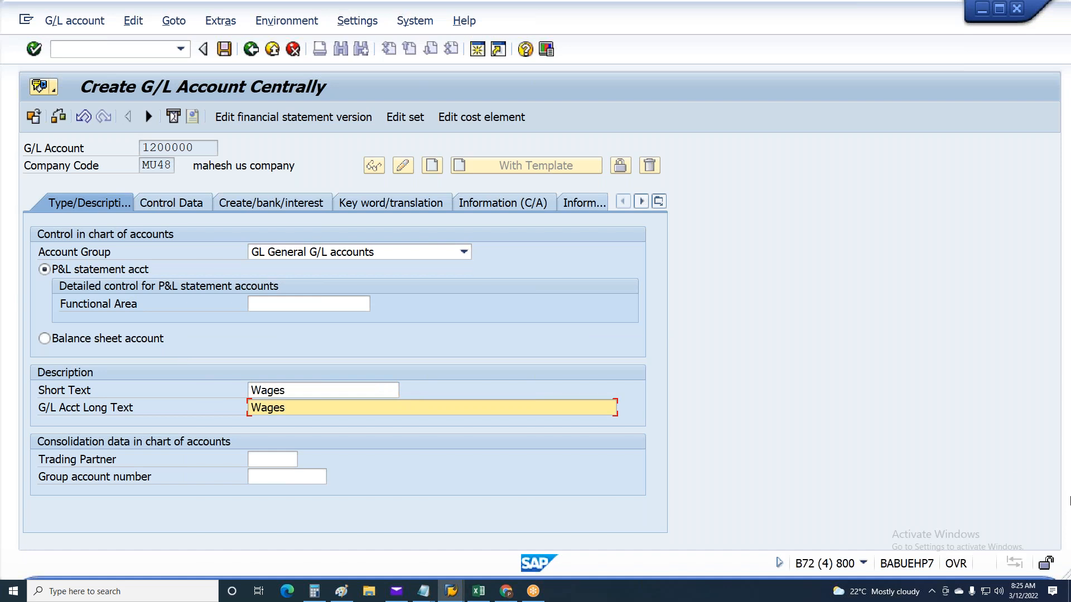
Search the CONS group accounts for Salaries and assign 310700, Salaries and Labor Expense, as the group account number
click(60, 480)
click(249, 475)
click(334, 479)
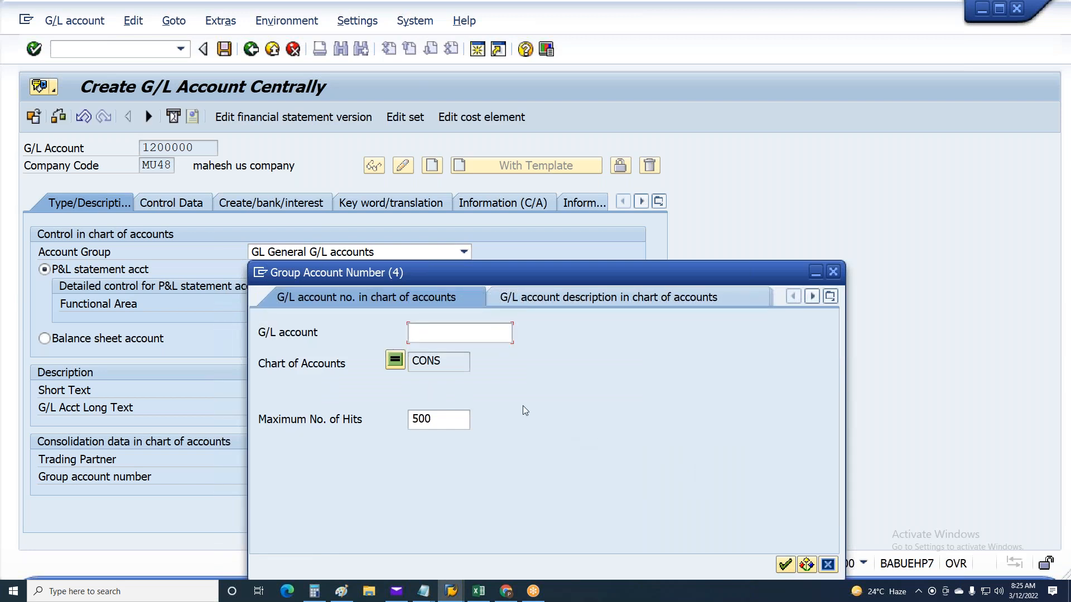
click(785, 565)
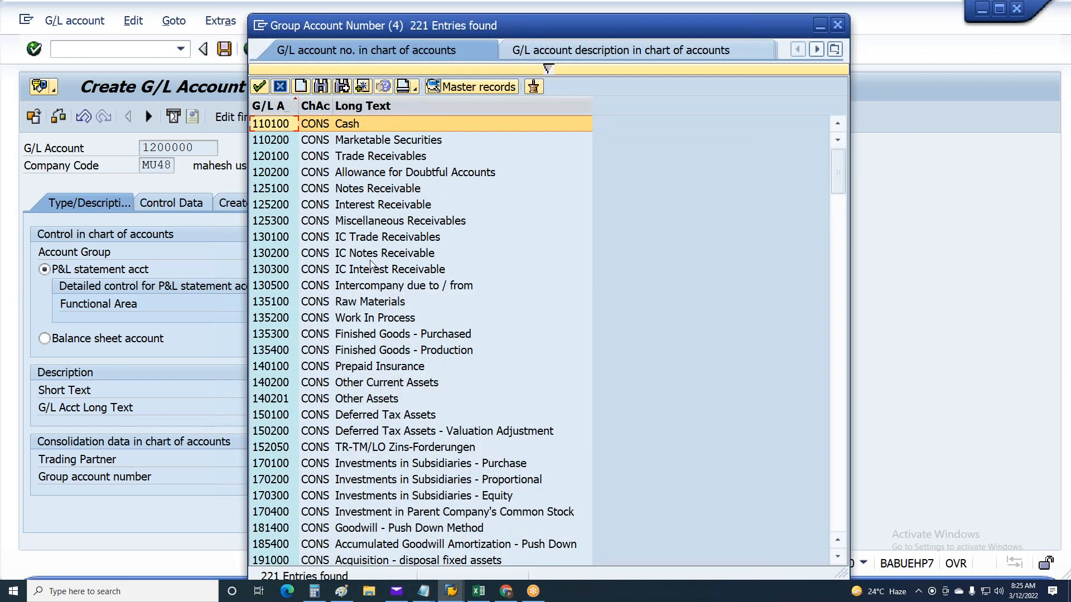
scroll(370, 268, down, 6)
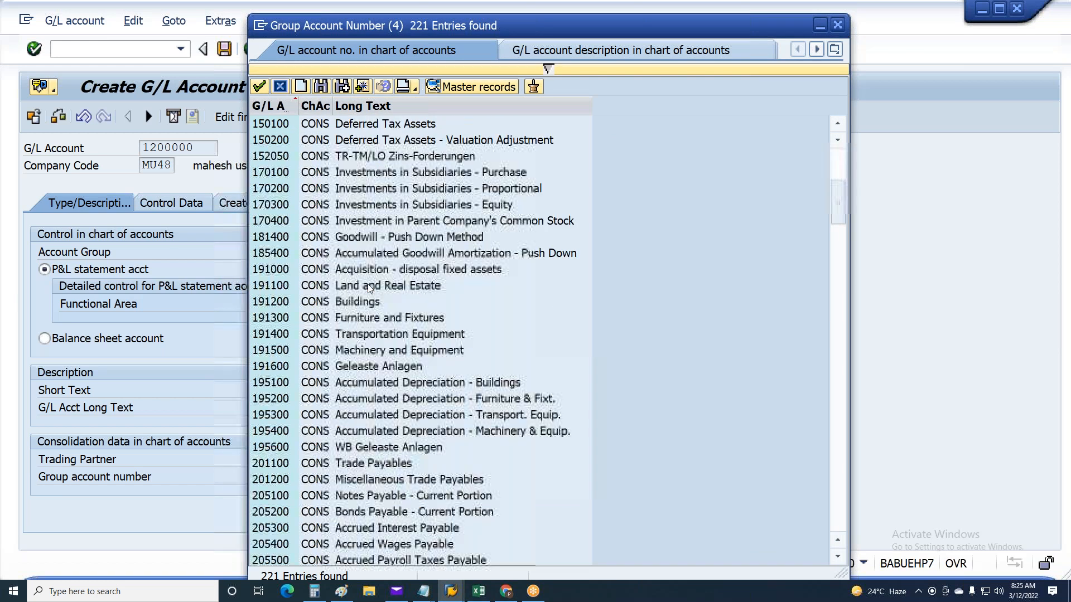
scroll(369, 287, down, 3)
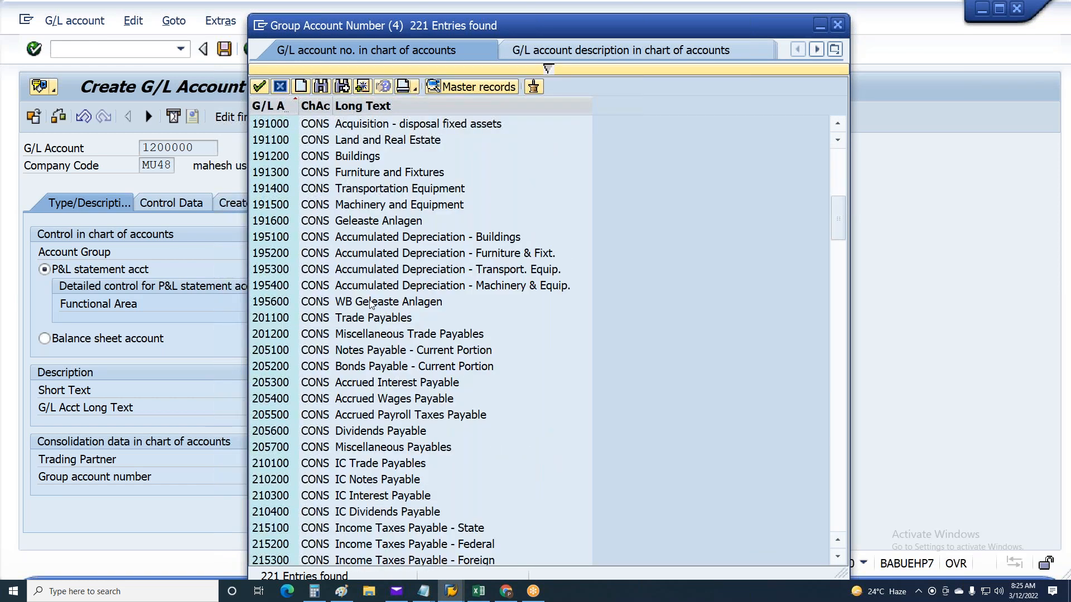
scroll(371, 301, down, 1)
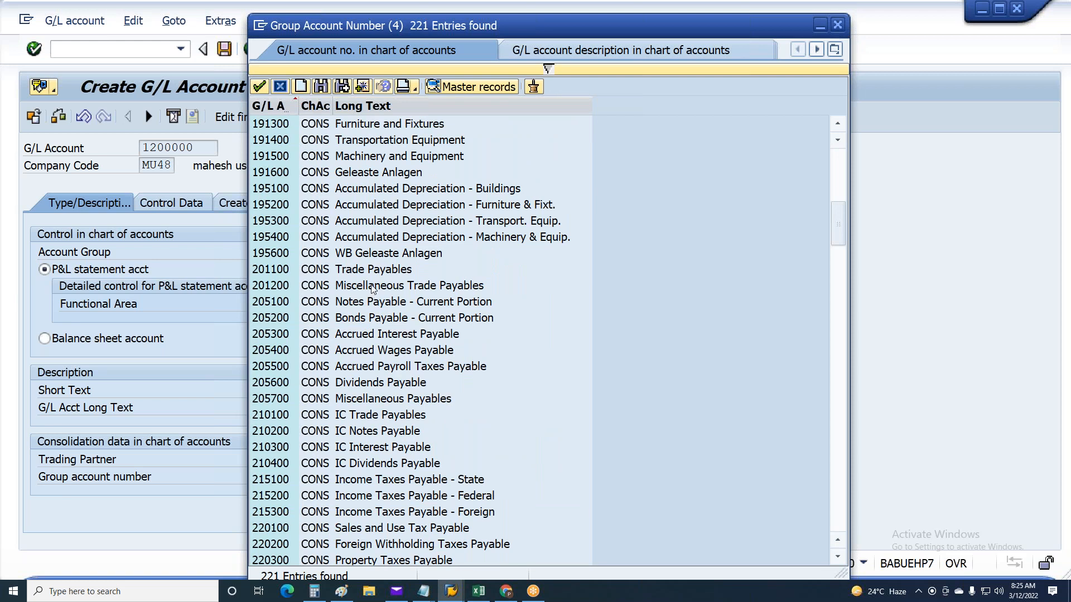
scroll(373, 288, down, 6)
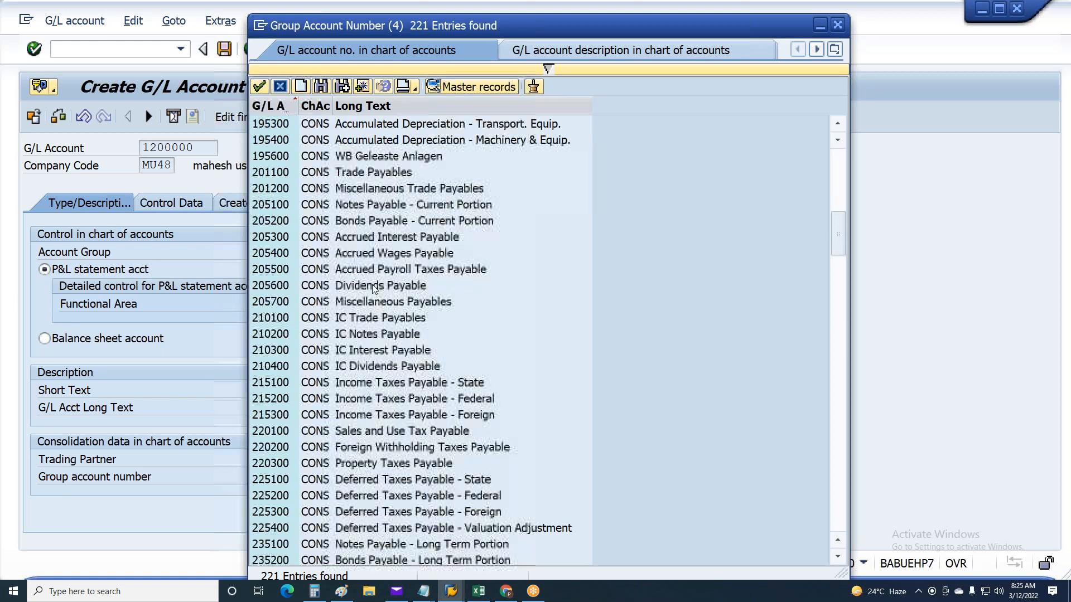
scroll(375, 276, down, 7)
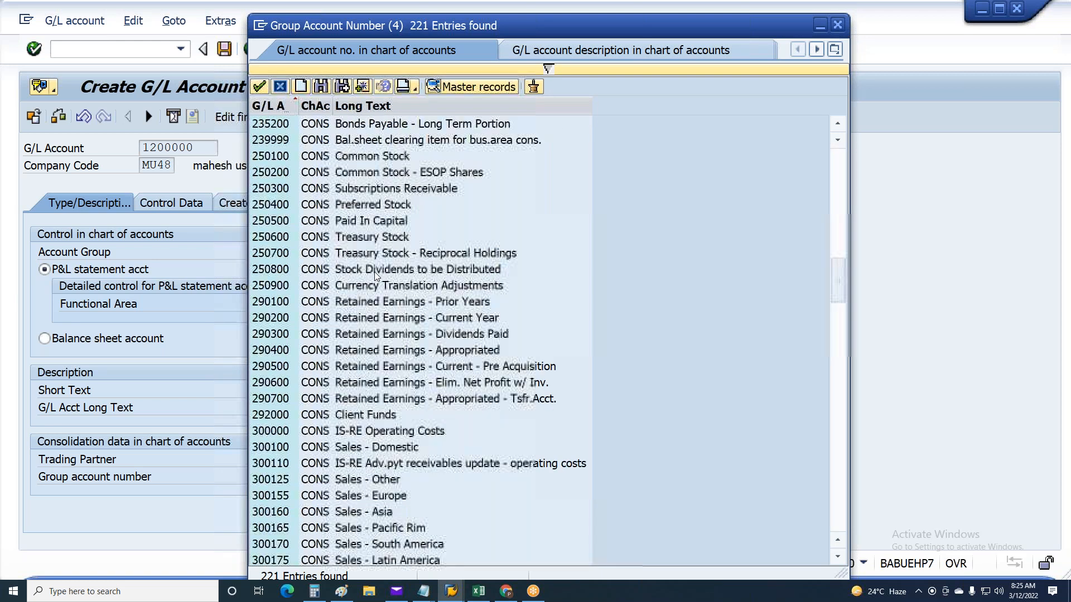
scroll(388, 245, down, 5)
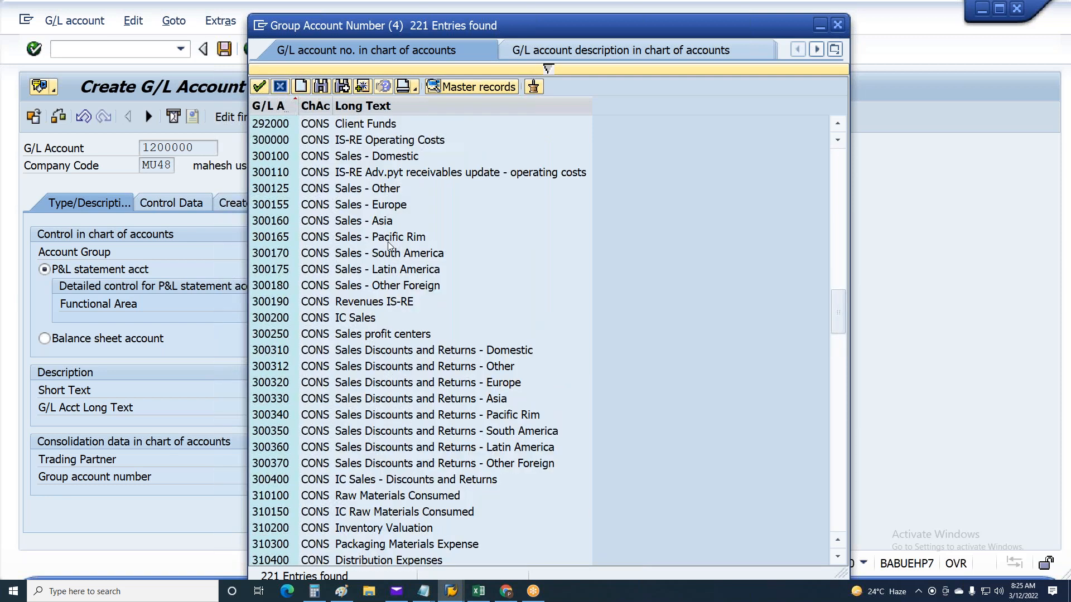
scroll(387, 242, down, 3)
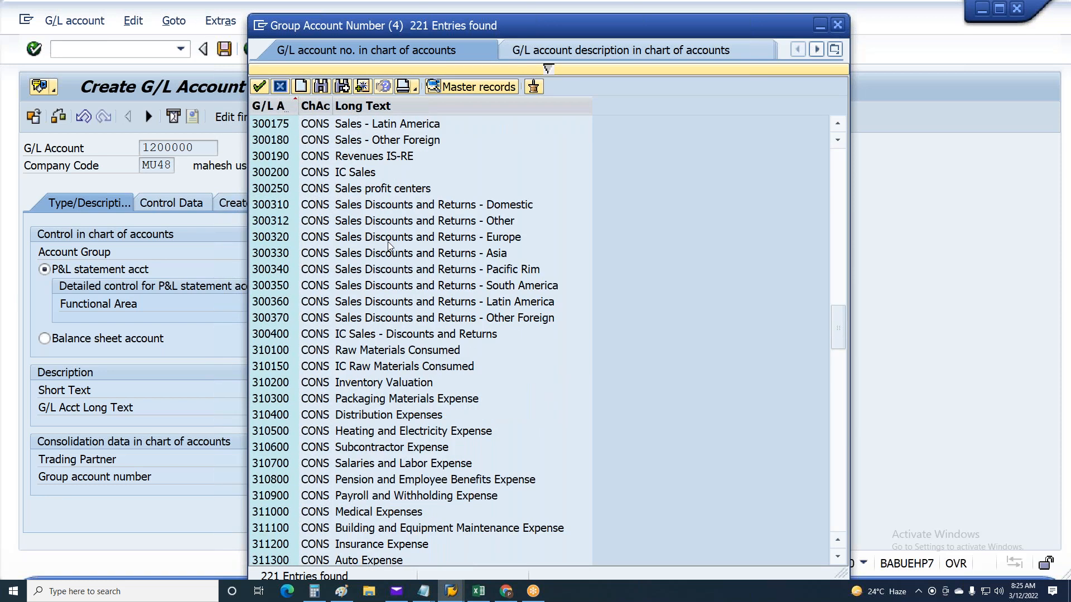
key(ctrl+f)
text(Salaries)
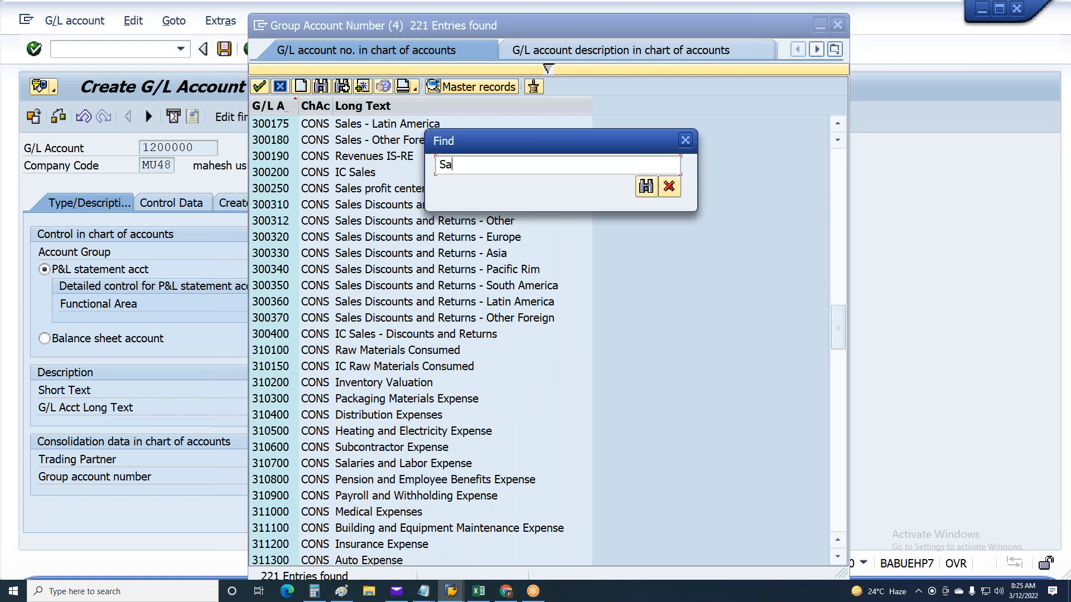
key(Return)
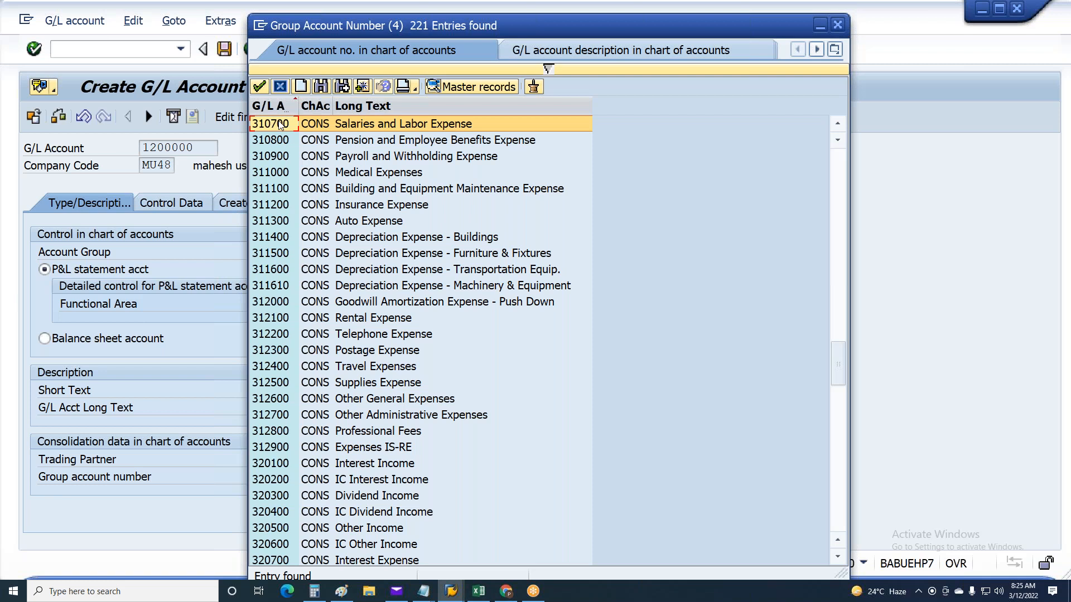
double_click(281, 124)
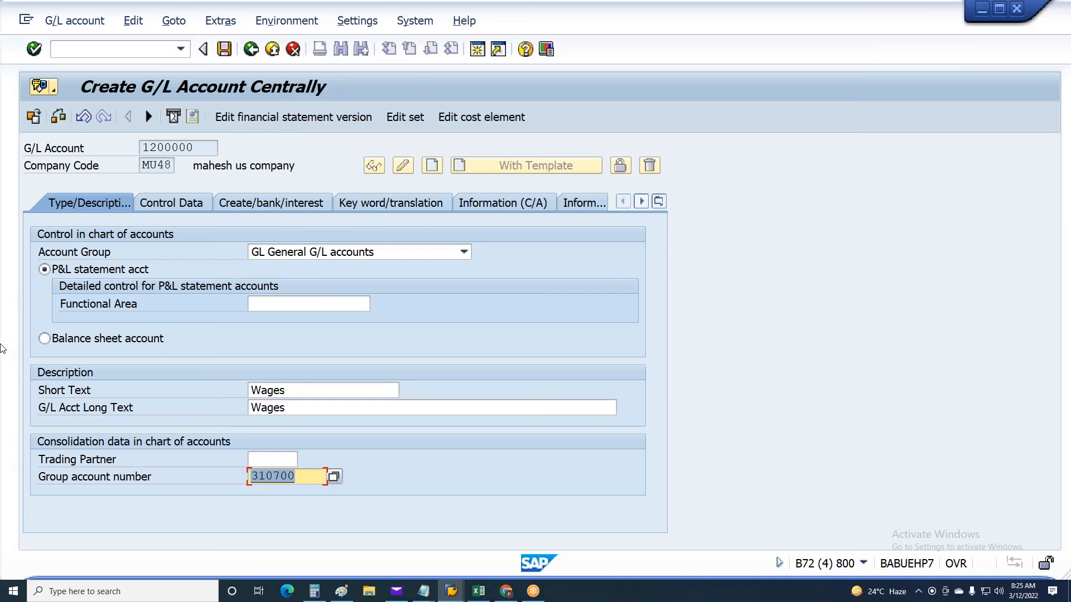
key(Return)
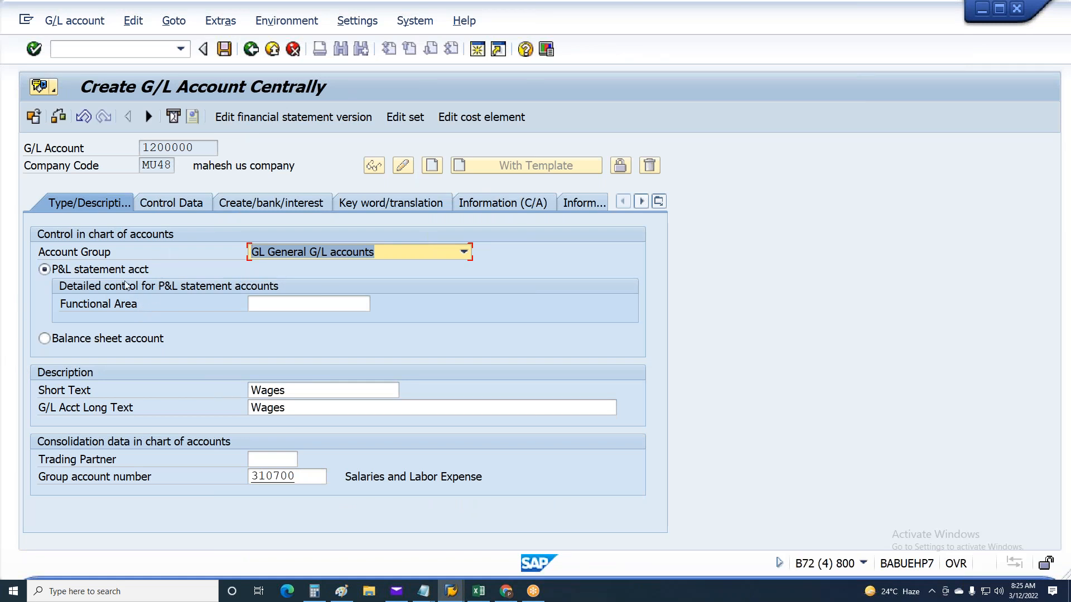
Review the P&L statement setting, descriptions and group account number of the new account
click(95, 271)
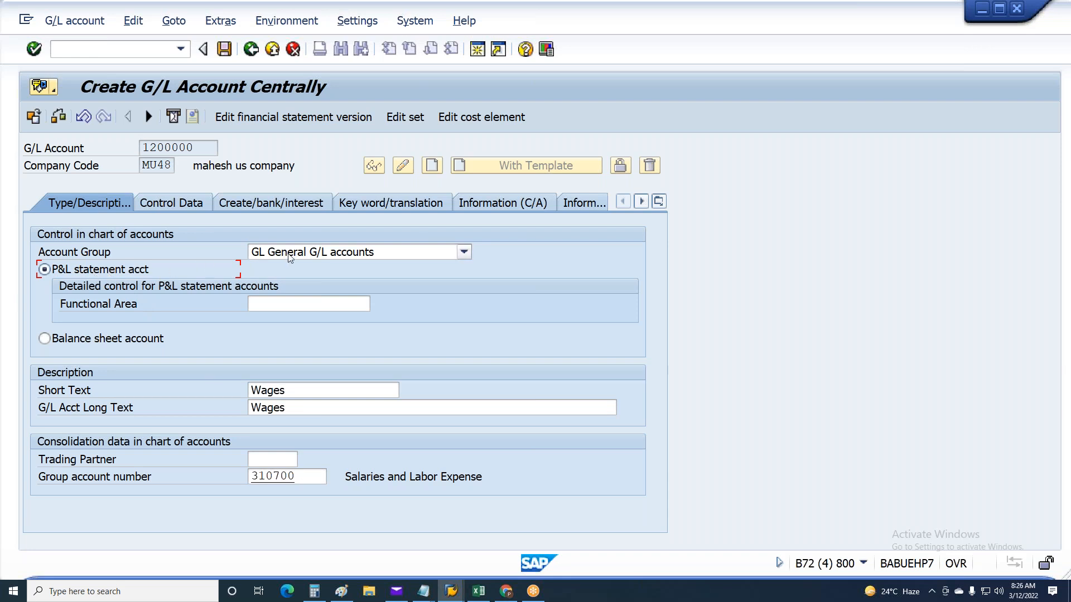
click(279, 390)
click(293, 407)
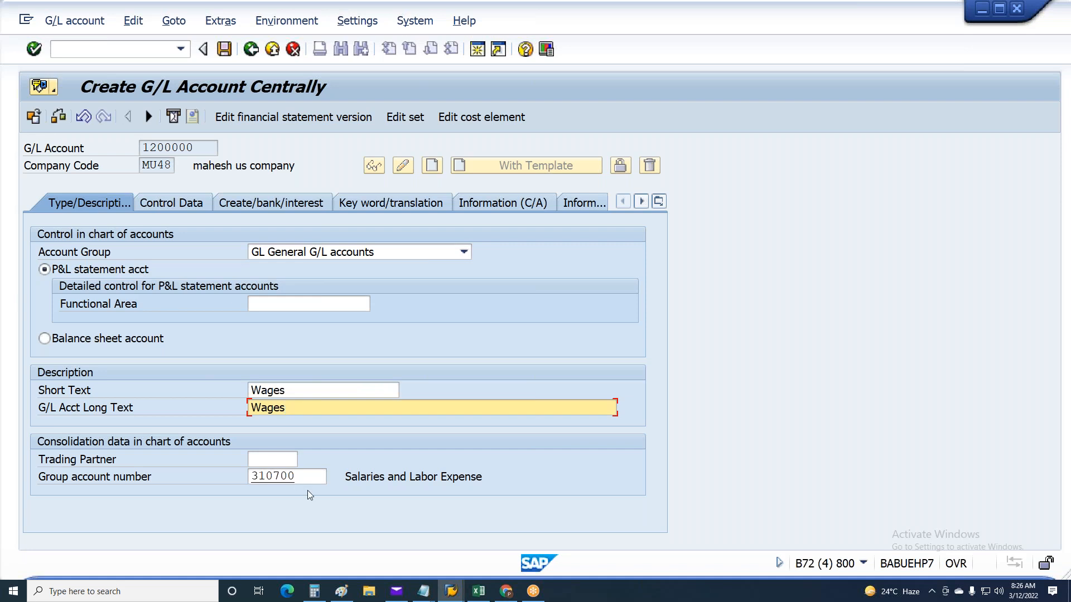
click(301, 477)
Check the account currency, set the field status group to G001 and save the G/L account
click(191, 205)
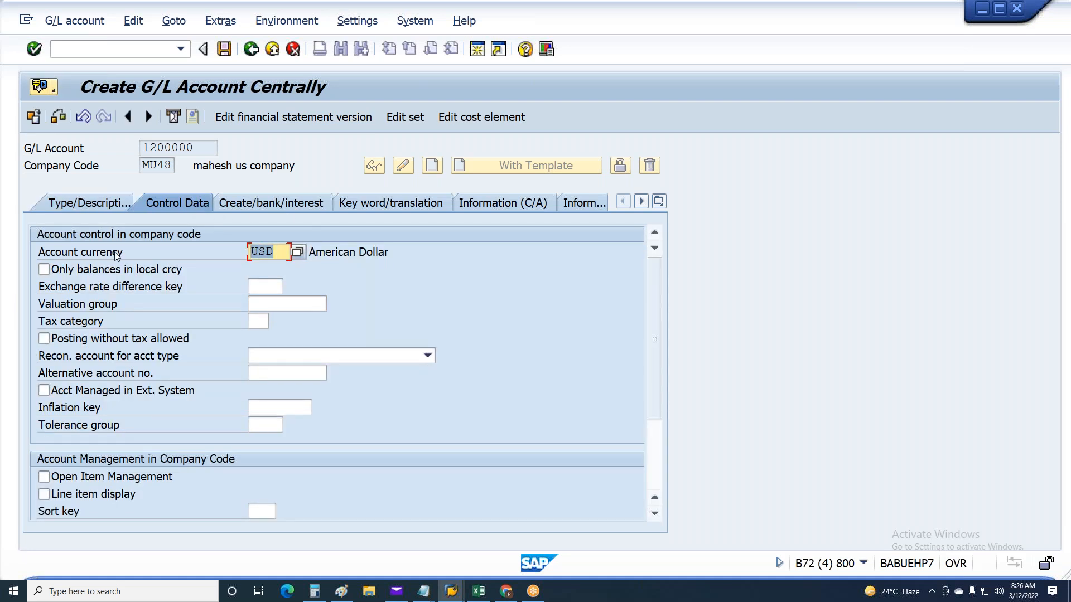
click(243, 205)
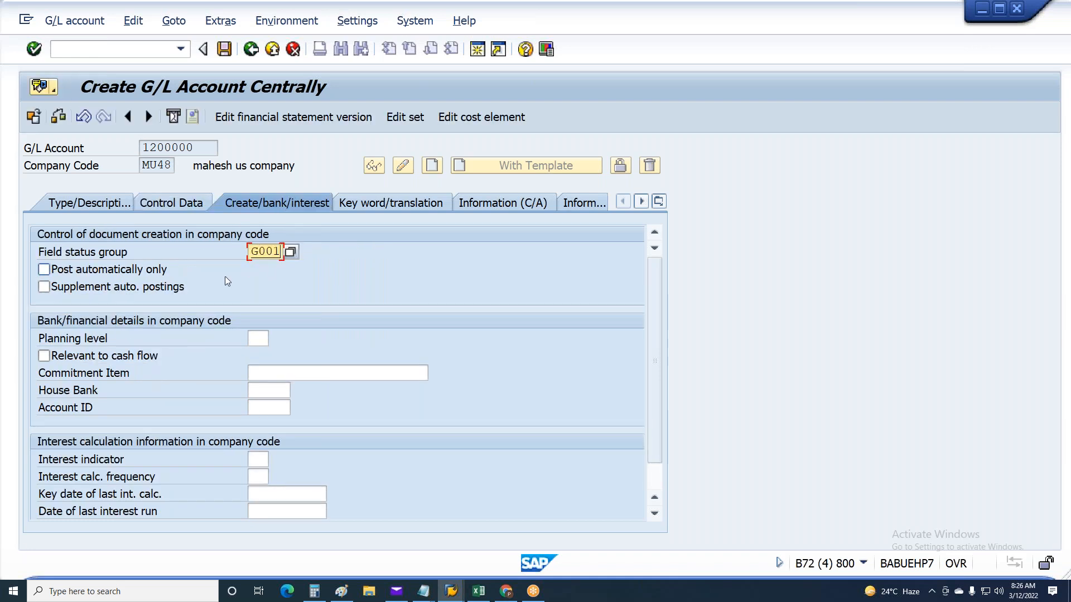
key(Return)
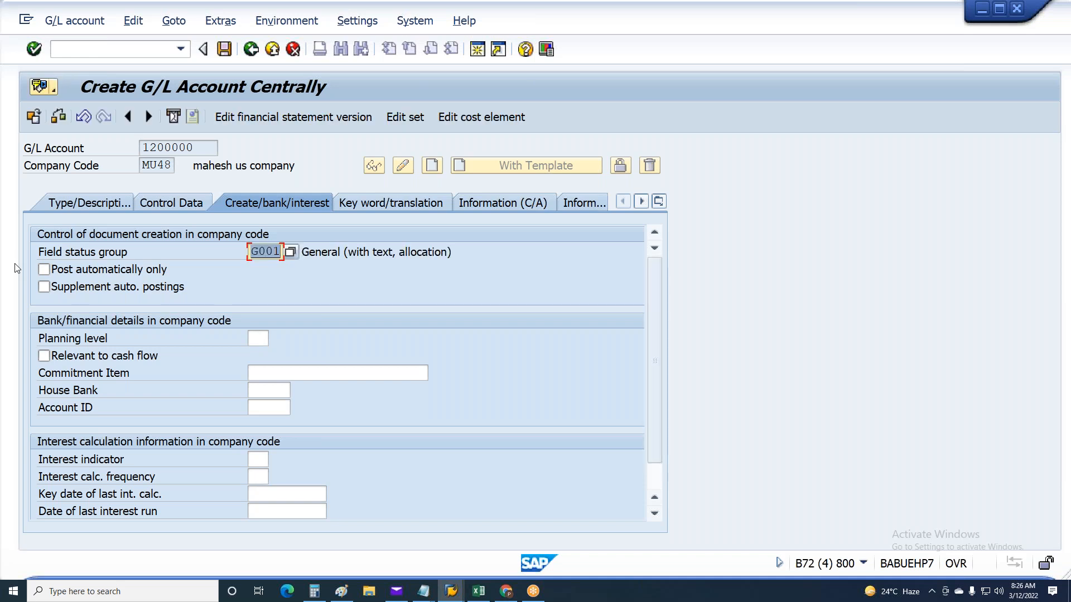
key(ctrl+s)
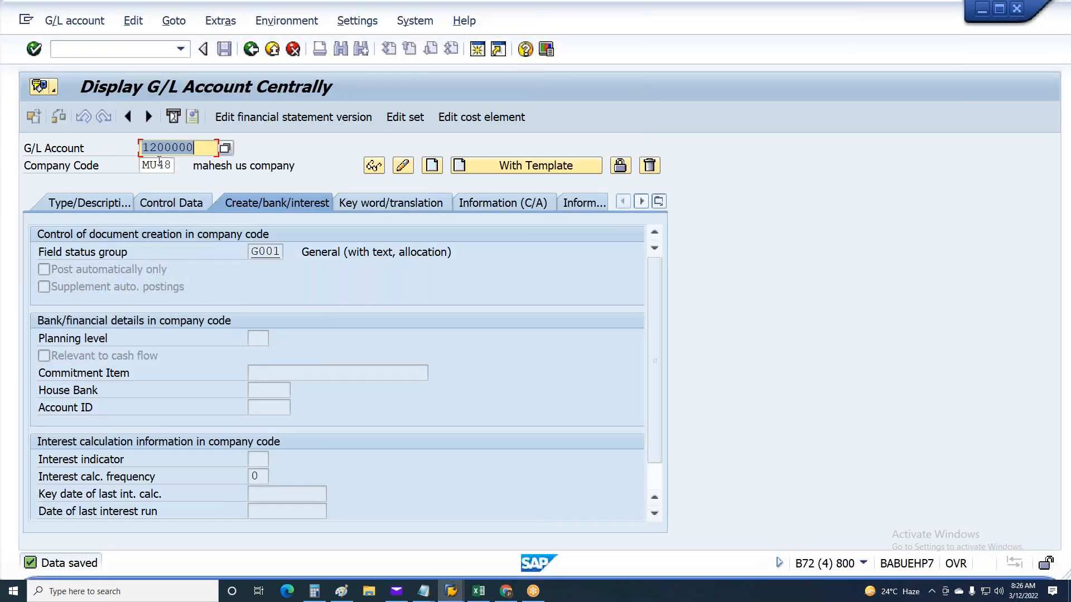
Check the payroll posting document messages for the next missing account and return to the G/L account session
click(450, 591)
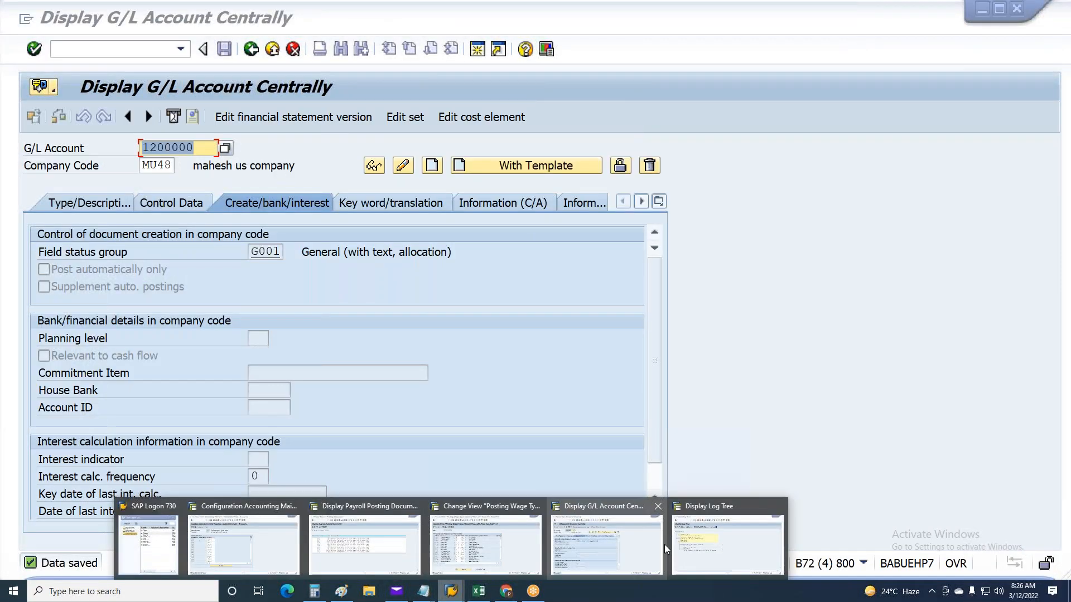
click(364, 545)
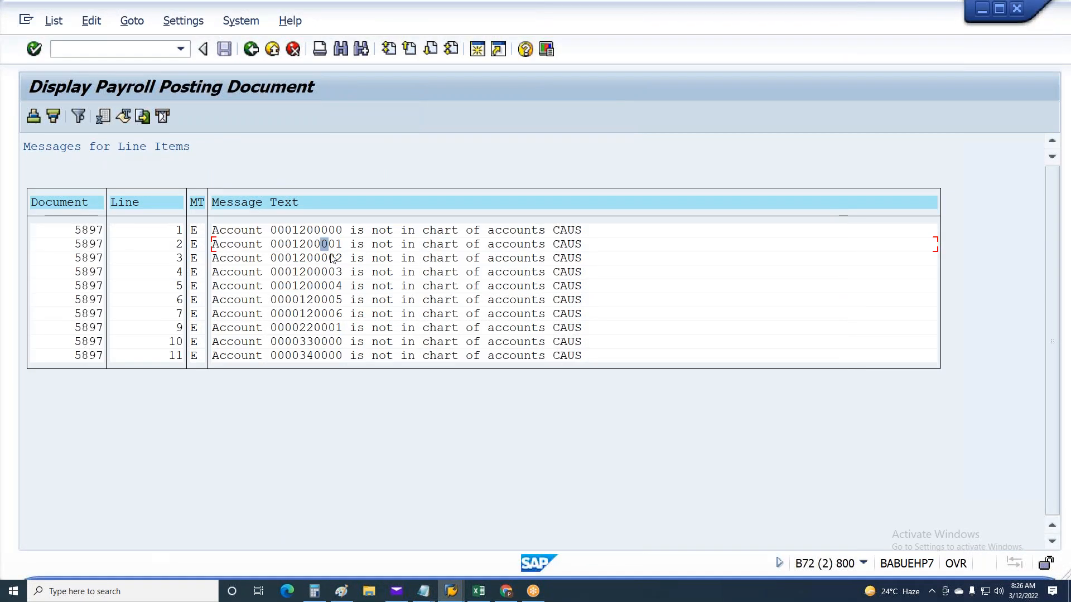
key(alt+Tab)
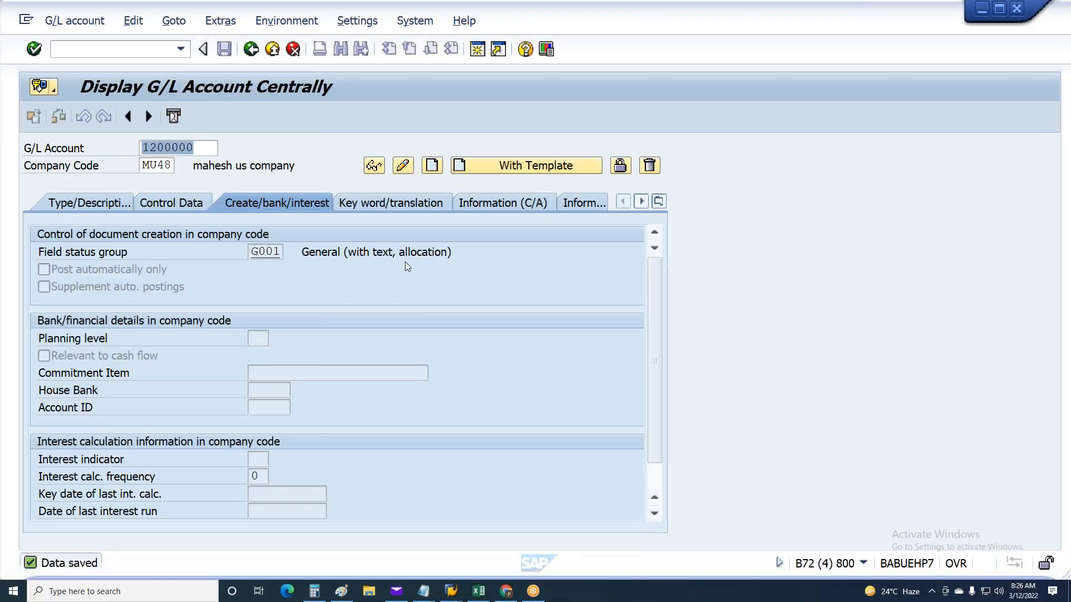
key(alt)
click(264, 170)
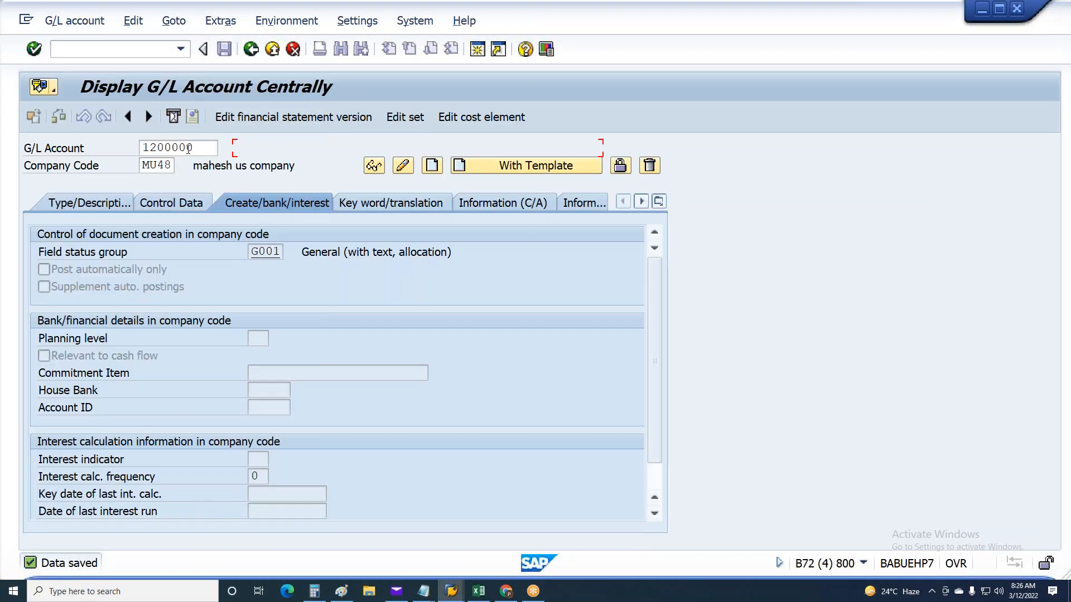
Start creating G/L account 1200002 in company code MU48 and set its field status group to G001
drag(188, 149, 218, 158)
text(2)
key(F5)
click(262, 267)
key(Return)
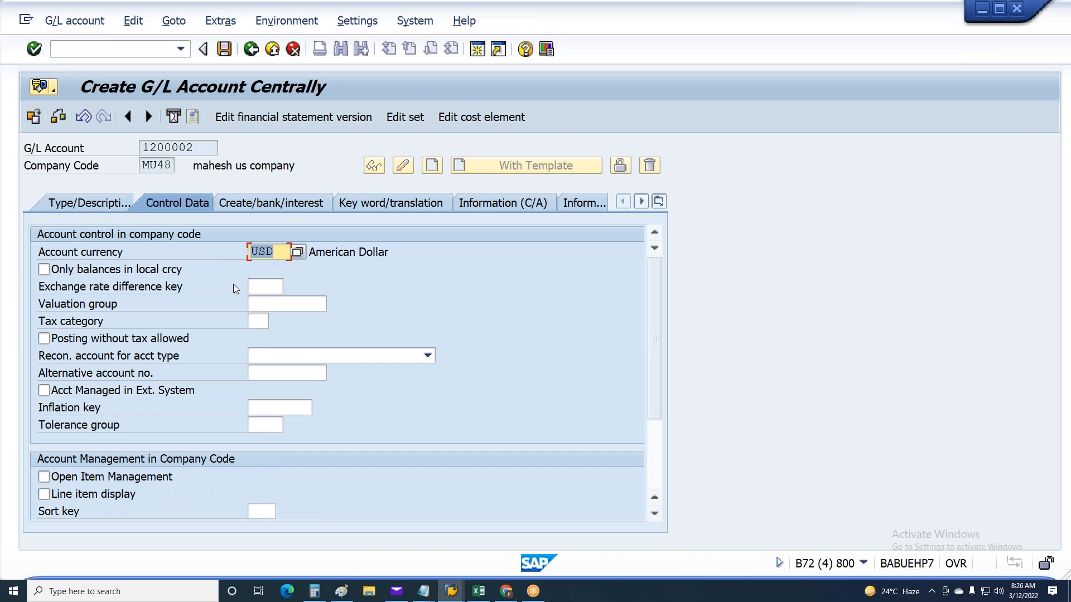
Assign account group GL General G/L accounts and enter Uniform alw as both the short text and the long text
click(116, 202)
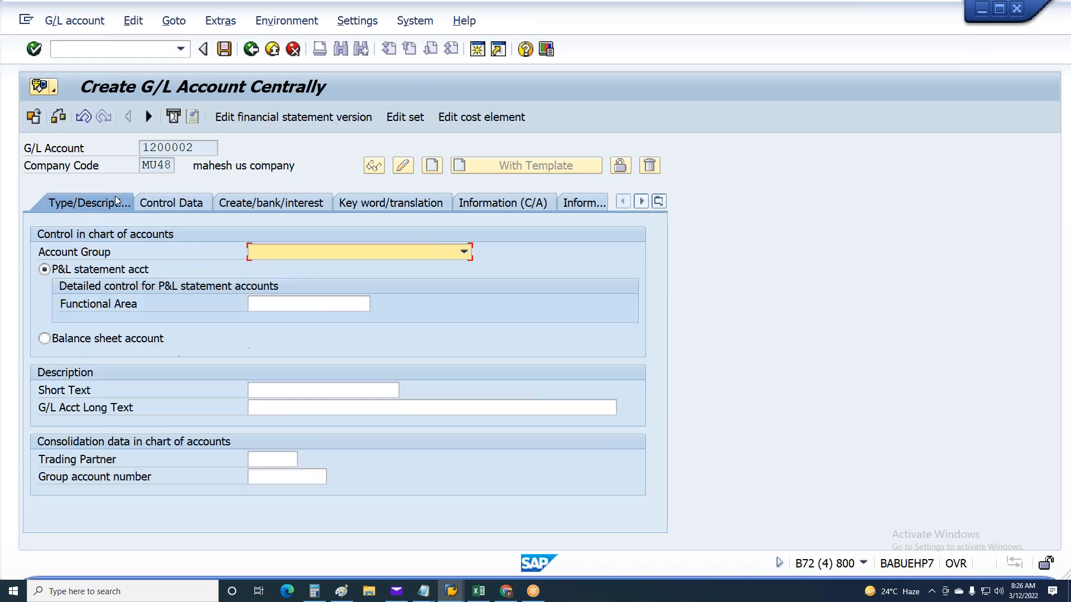
click(256, 252)
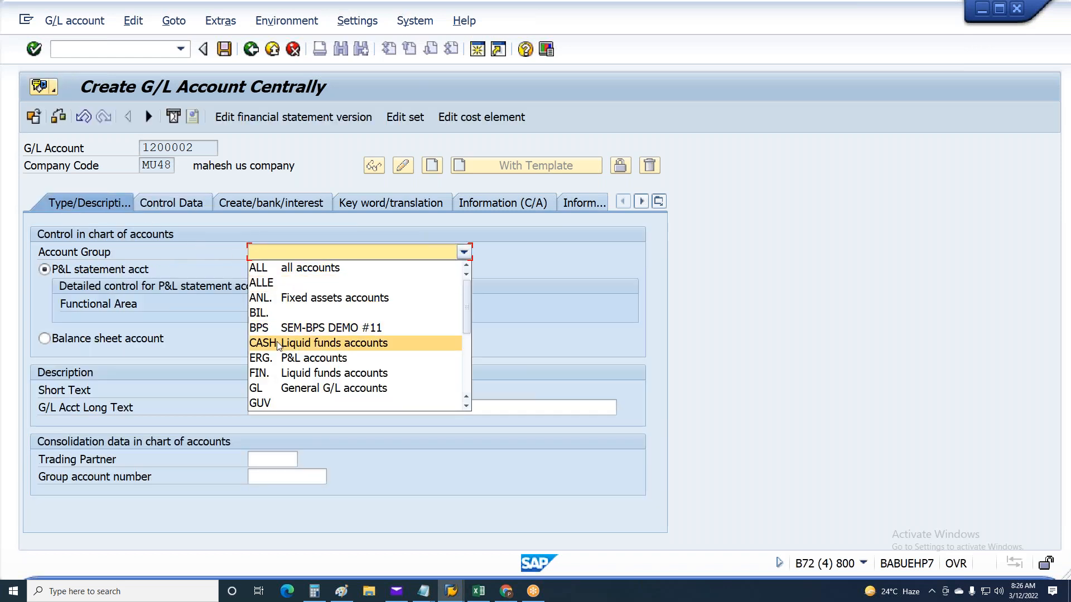
click(276, 388)
click(269, 394)
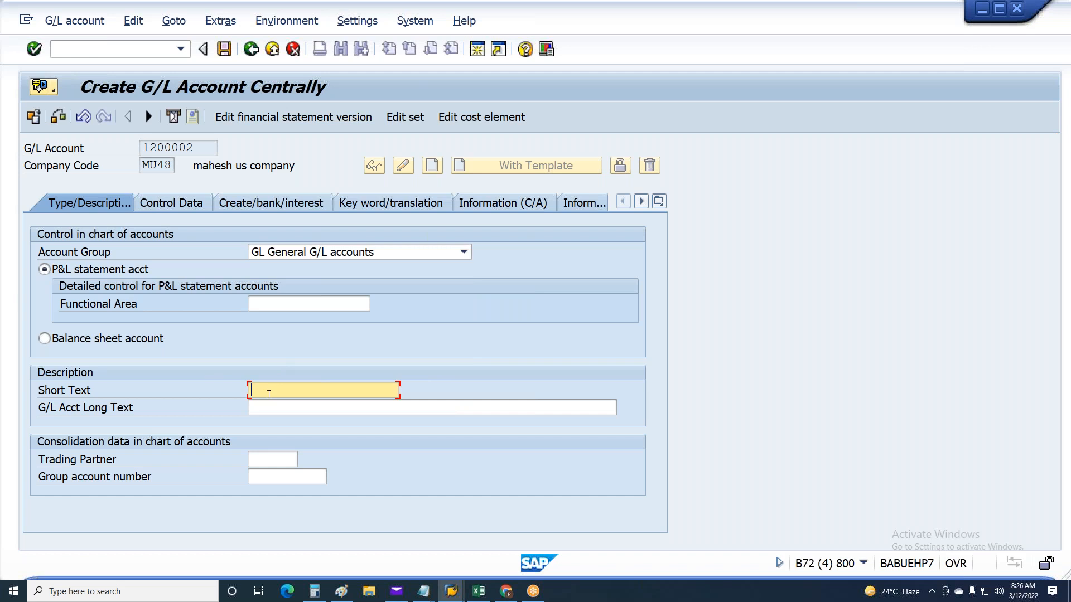
text(Uniform alw)
key(ctrl+a)
click(277, 415)
click(276, 455)
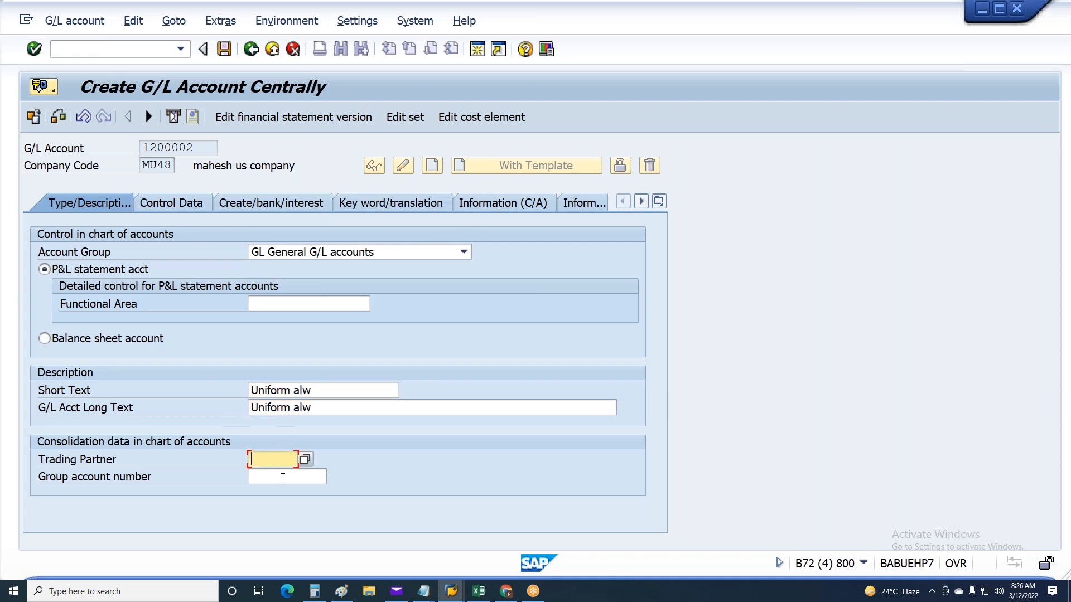
Set the group account number to 310700, then save account 1200002 after checking its currency and field status group
click(284, 477)
click(289, 492)
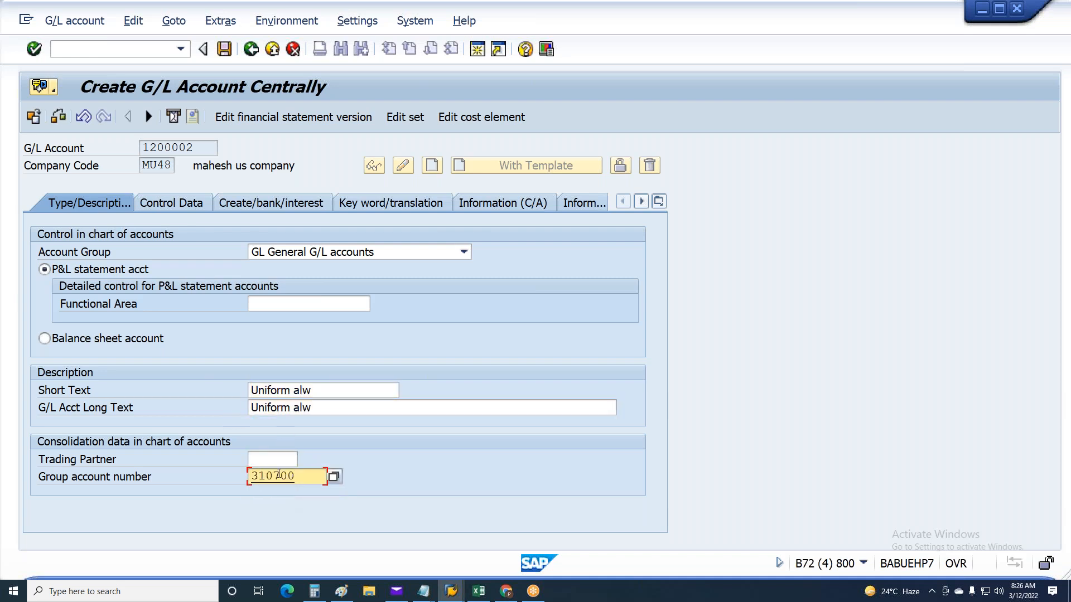
click(150, 203)
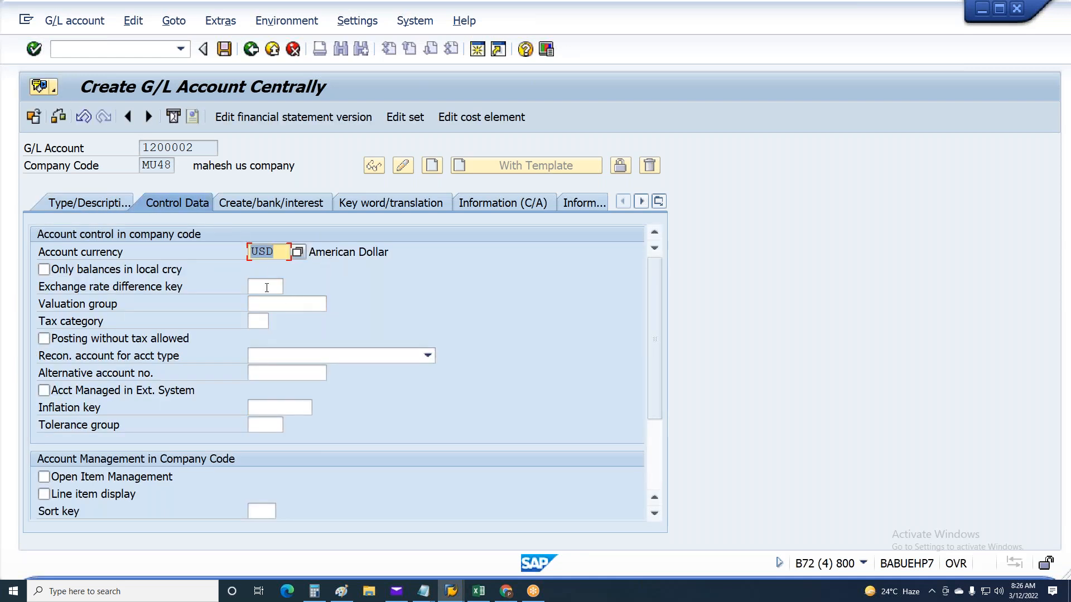
click(267, 199)
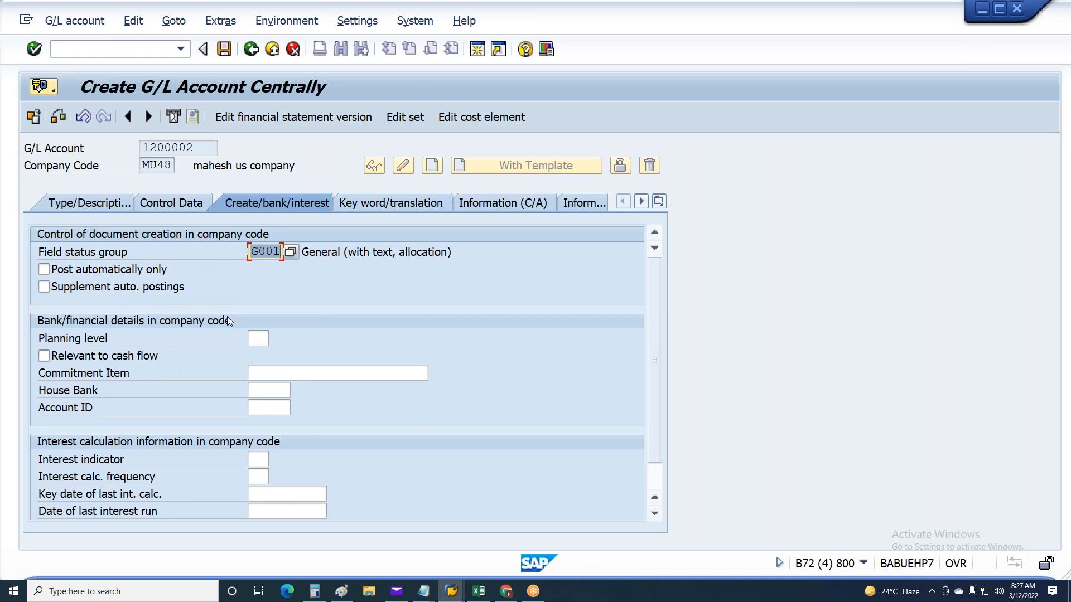
key(ctrl+s)
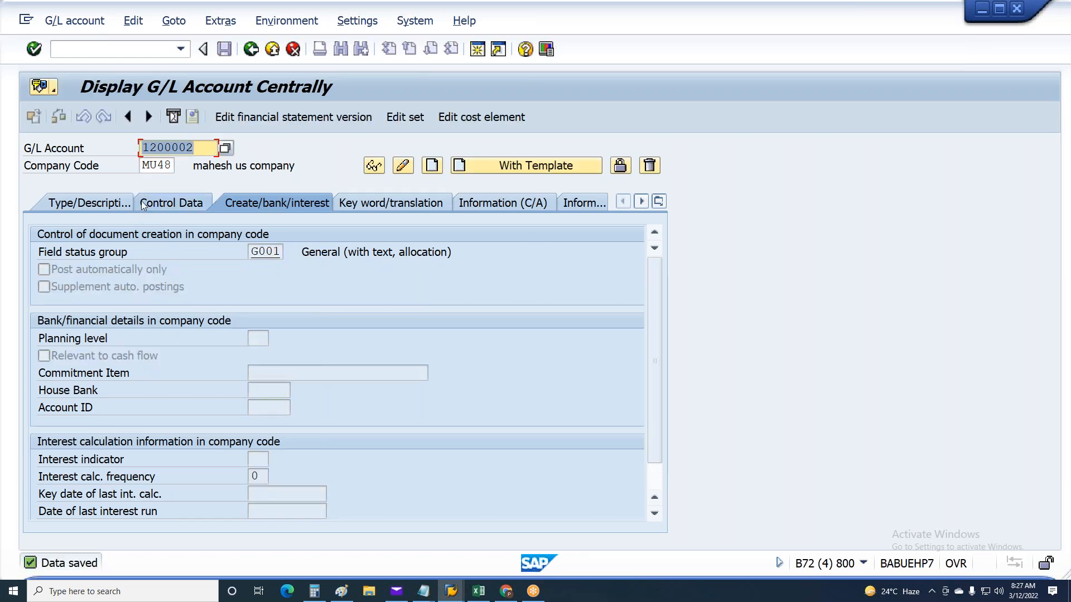
Check the payroll posting document messages for the missing account that follows 1200002
key(alt+Tab)
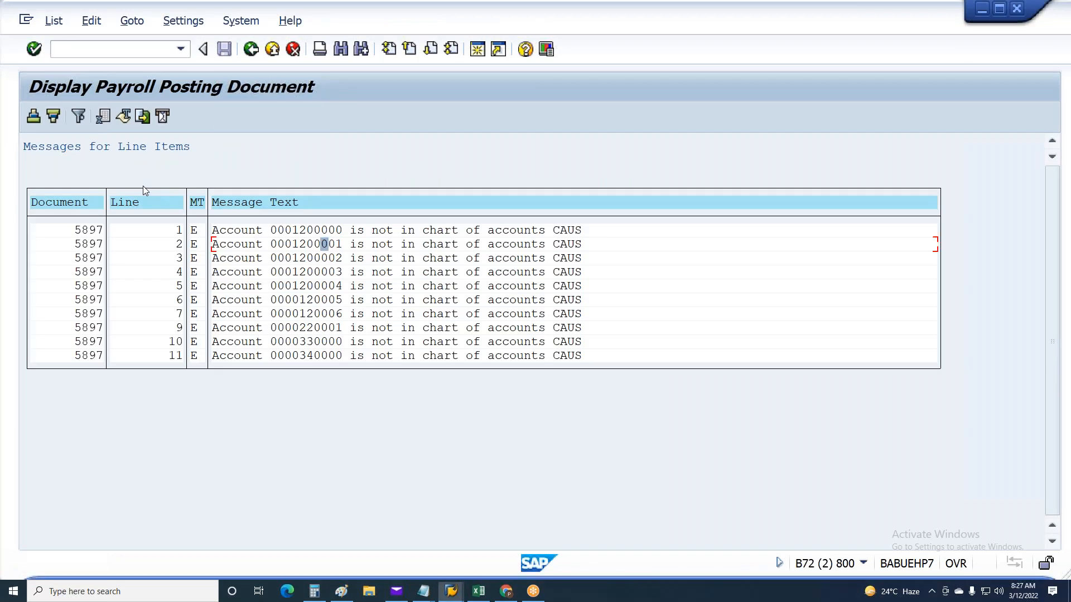
key(alt+Tab)
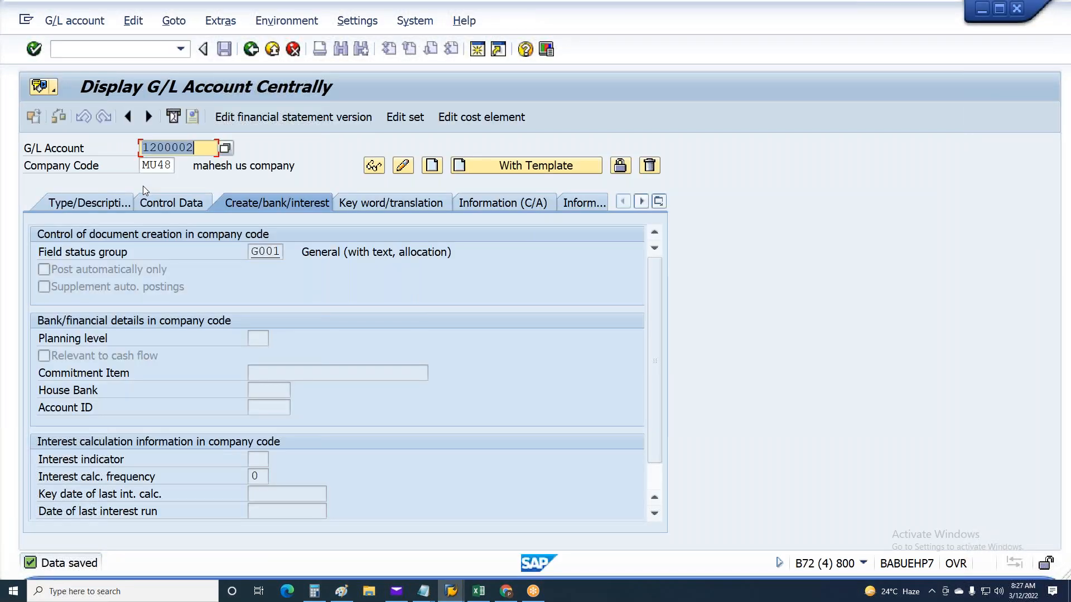
key(alt+Tab)
key(alt+Tab)
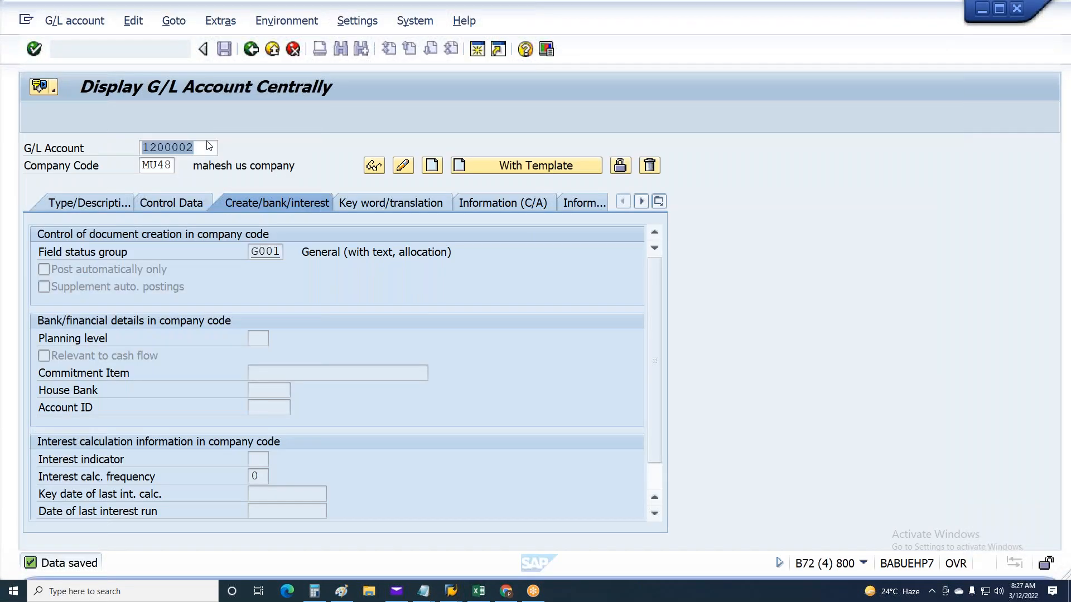
Start creating G/L account 1200003 in company code MU48 with field status group G001
click(218, 147)
text(3)
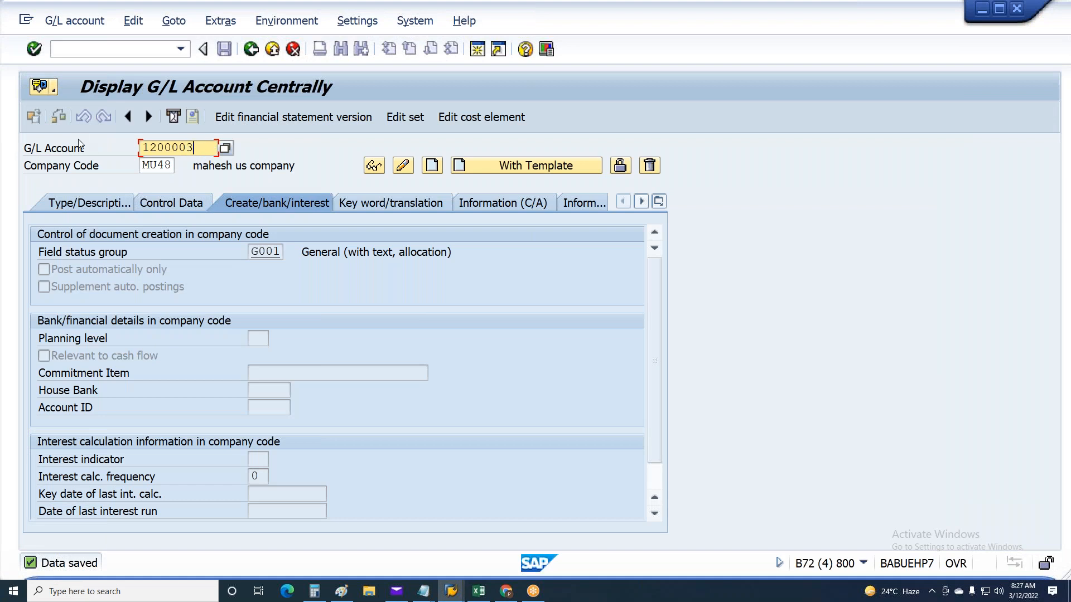
key(F5)
text(G)
click(276, 271)
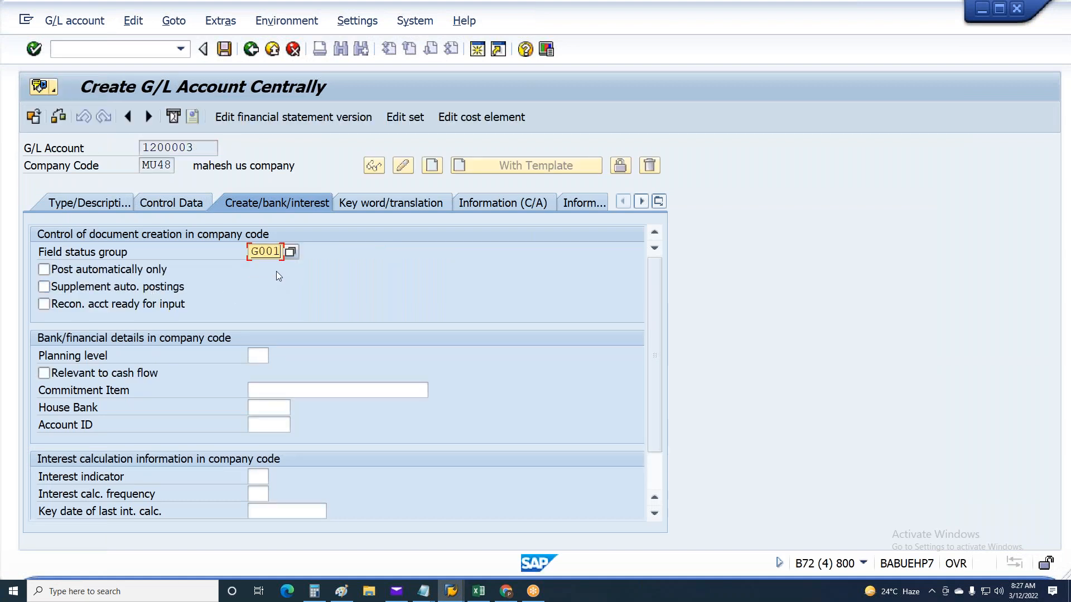
Assign account 1200003 to account group GL General G/L accounts as a P&L statement account with short text Other Allw
click(196, 202)
click(104, 204)
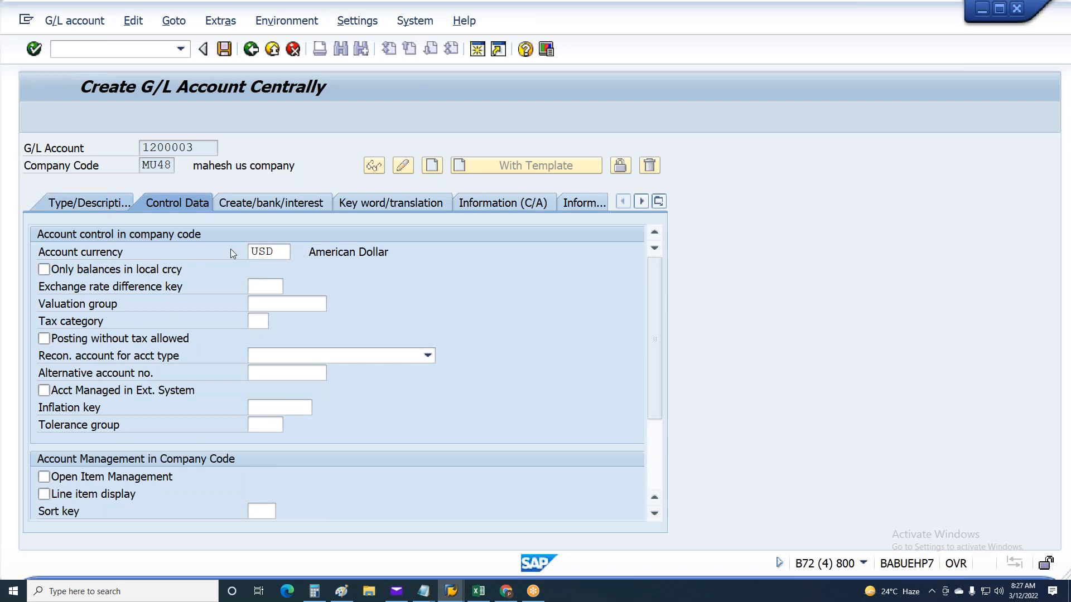
click(282, 254)
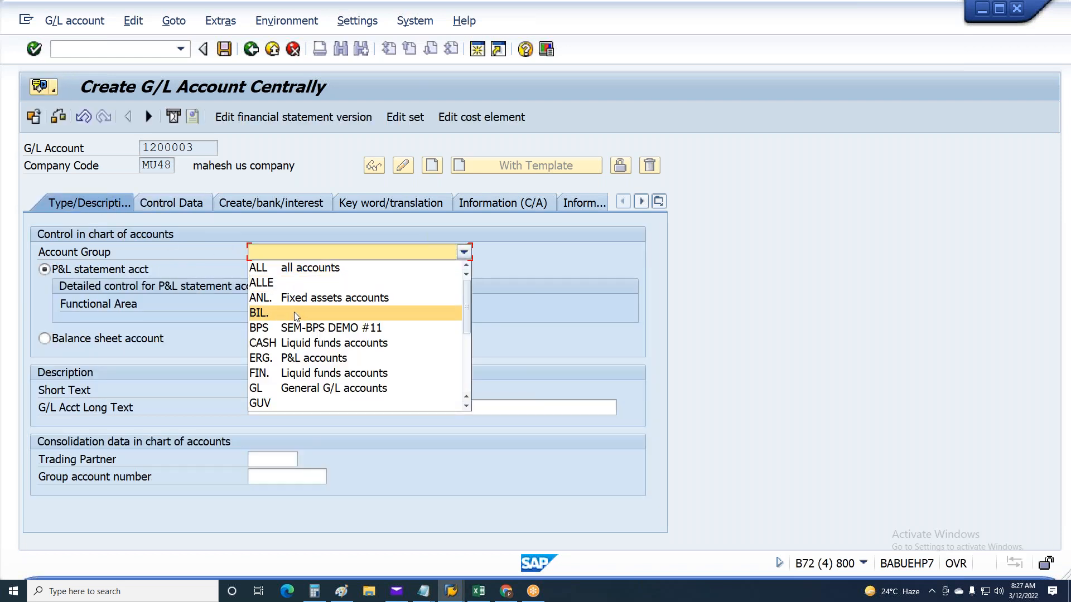
click(296, 388)
click(78, 272)
click(264, 391)
text(Other Allw)
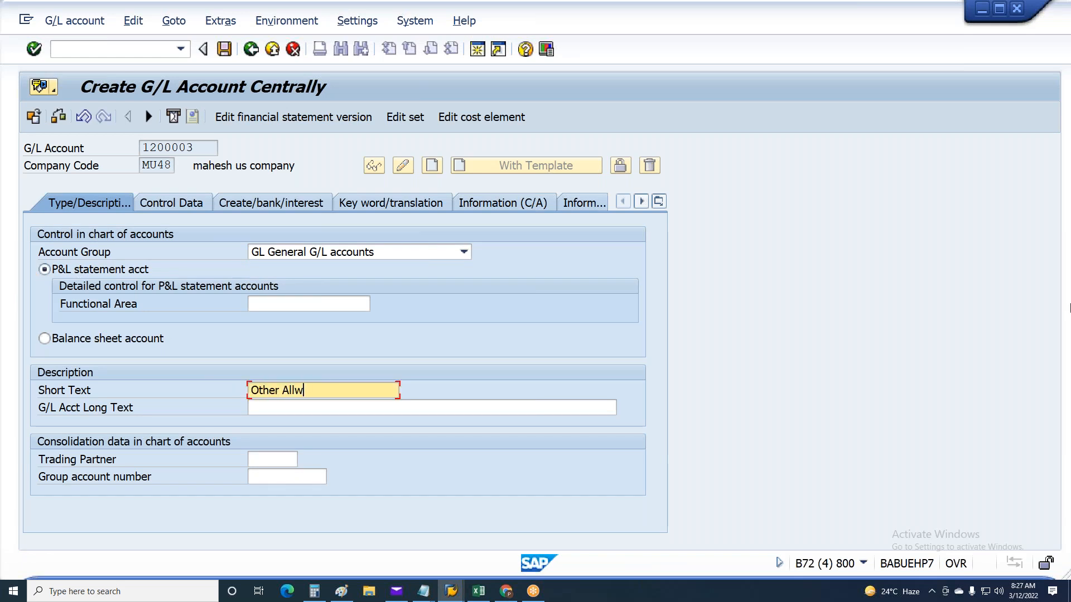
Set the group account number of account 1200003 to 310700 and save the account
click(258, 473)
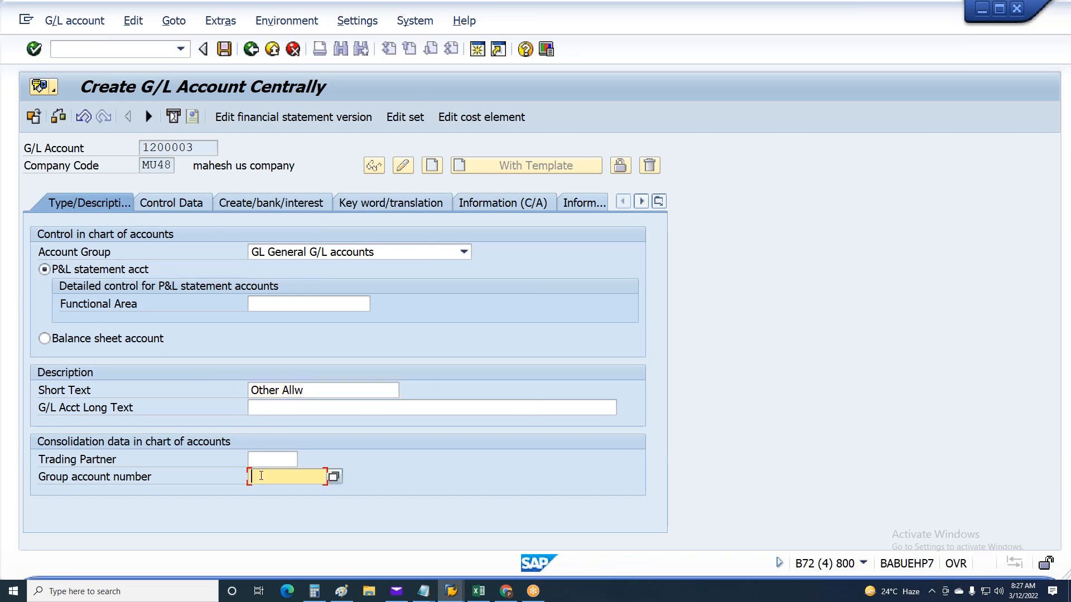
click(260, 475)
click(272, 492)
key(Return)
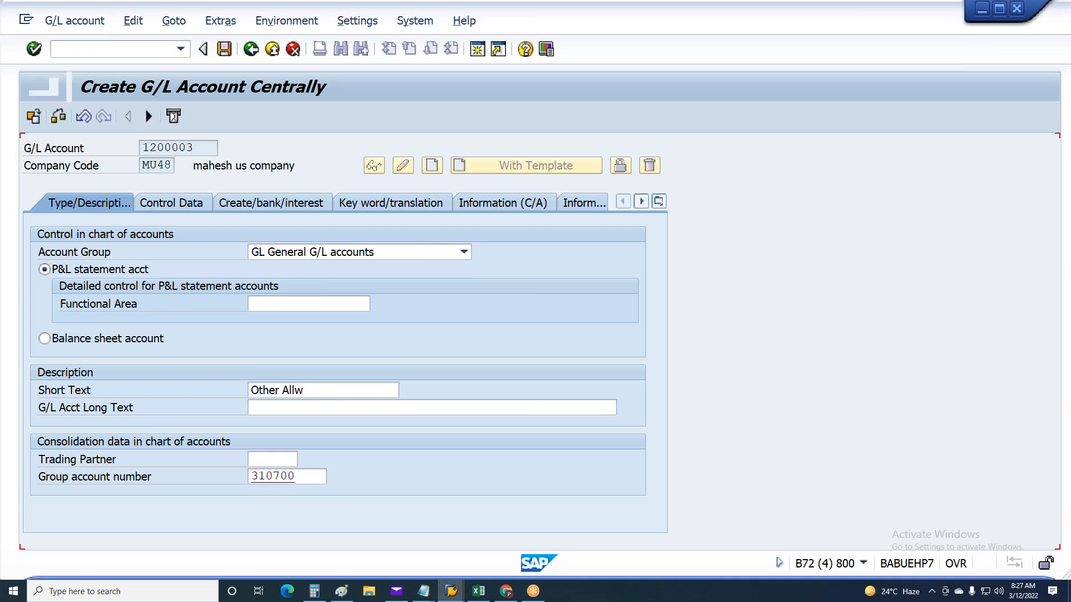
key(ctrl+s)
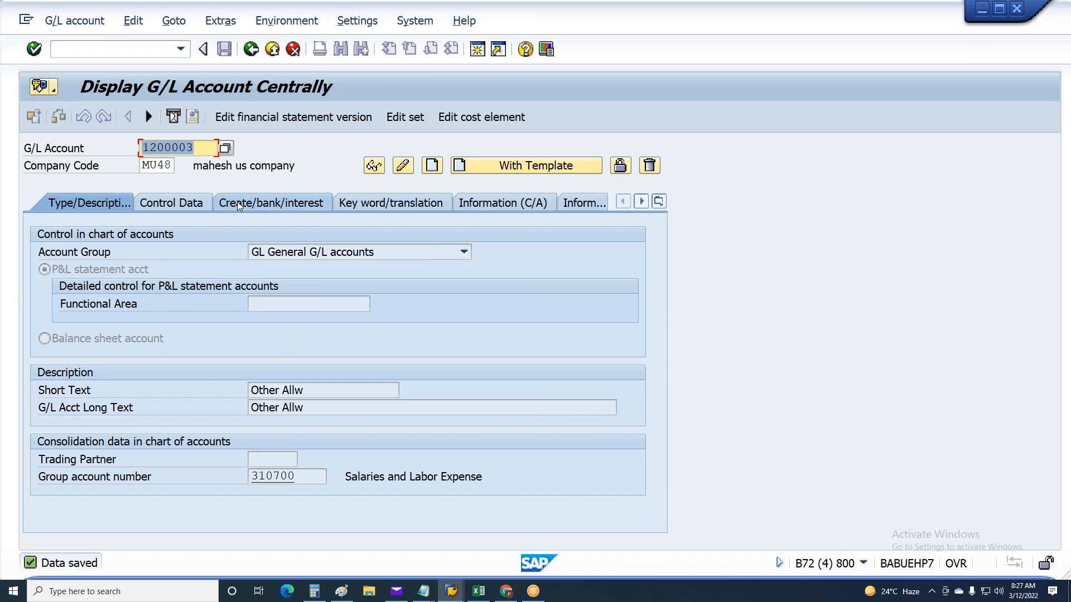
Check the payroll posting document messages for the missing account that follows 1200003 and return to the G/L account number
key(alt+Tab)
key(alt+Tab)
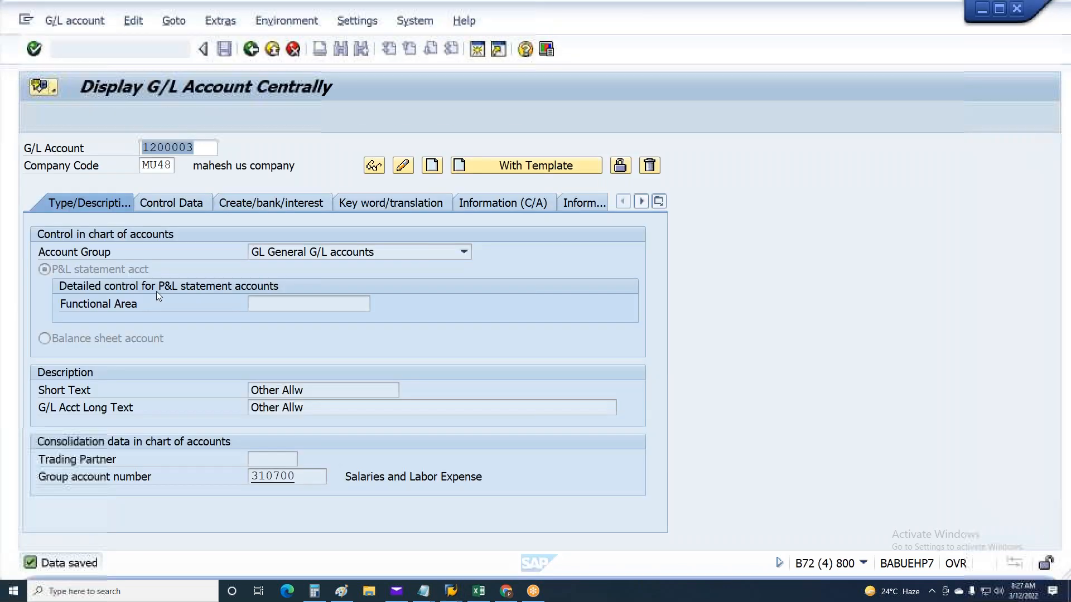
click(206, 150)
key(Left)
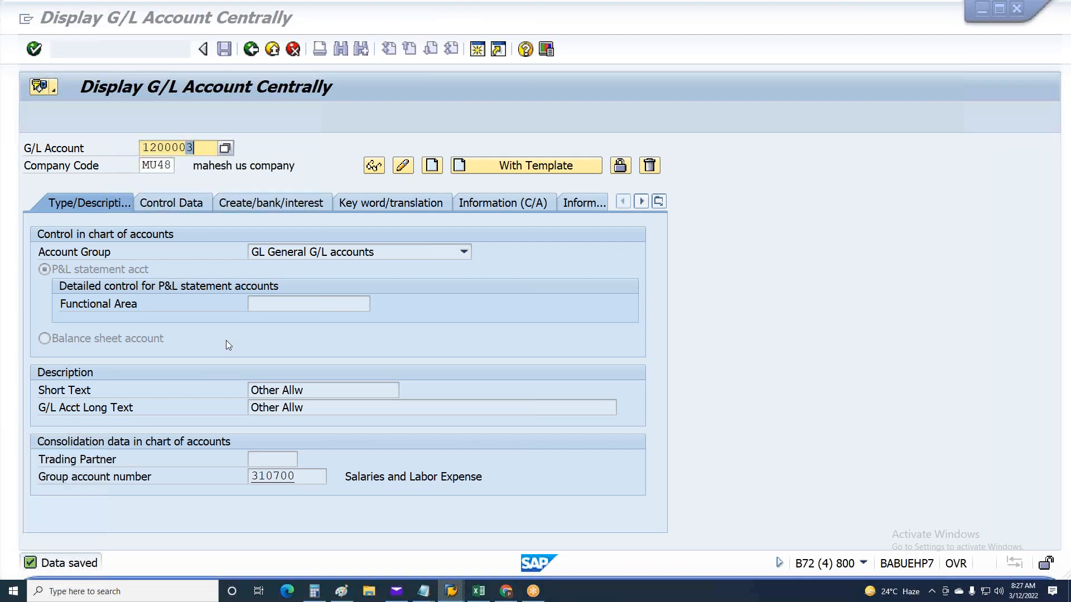
key(alt+Tab)
key(alt+Tab)
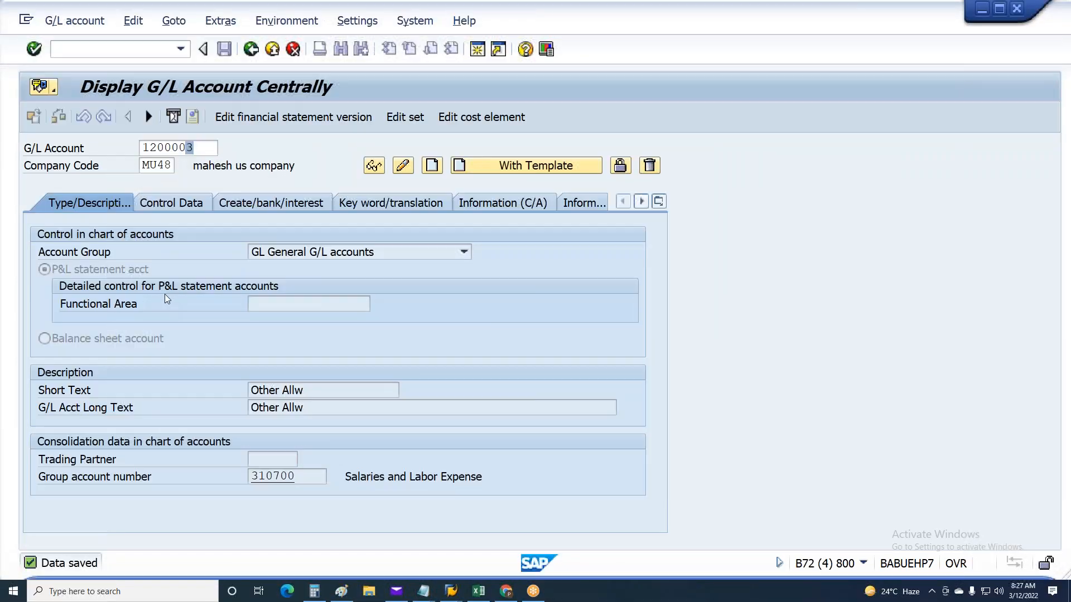
Start creating G/L account 1200004 in company code MU48 and assign account group GL General G/L accounts
text(4)
key(F5)
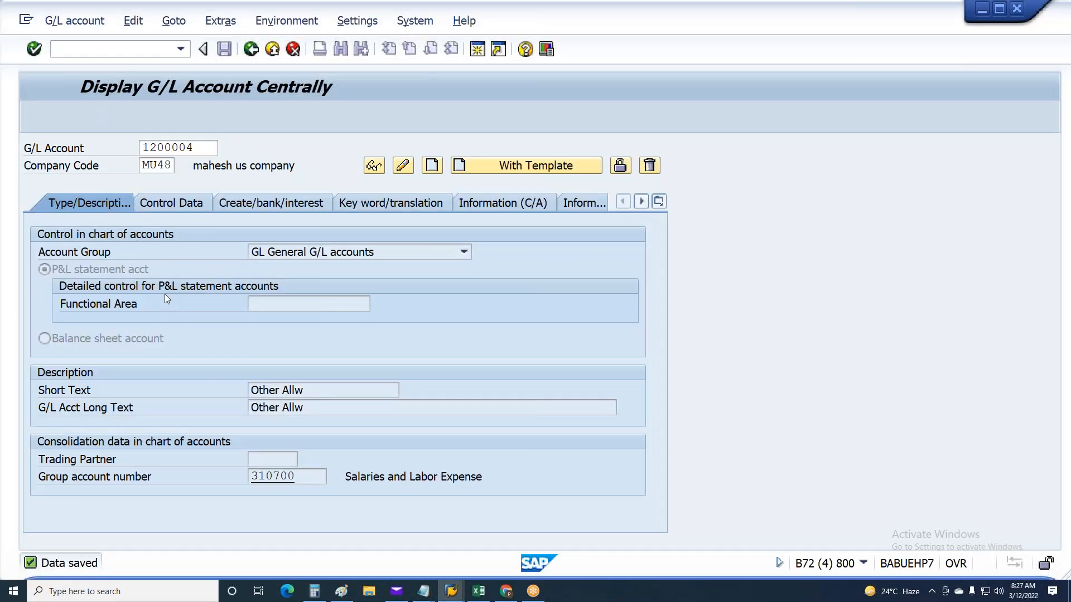
click(314, 250)
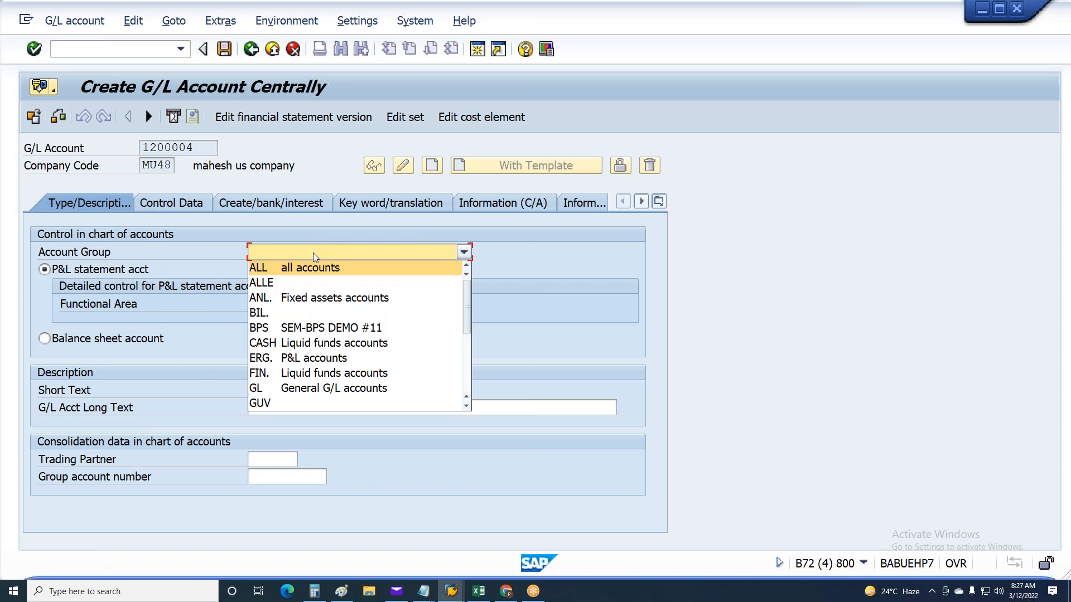
click(285, 389)
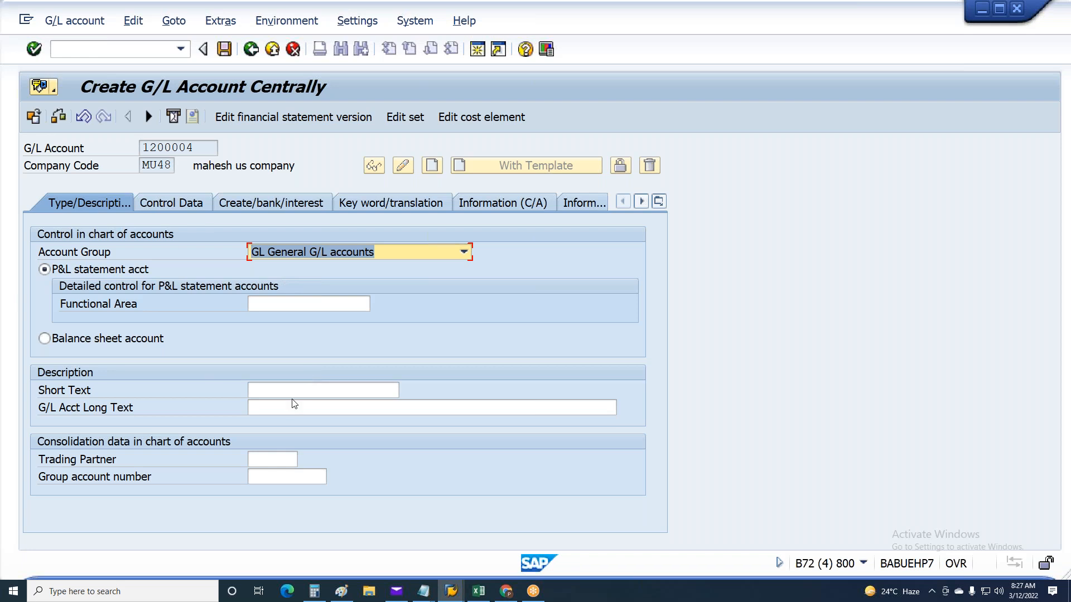
Enter OT as the short and long text of account 1200004 and set its group account number to 310700
click(279, 391)
text(OT)
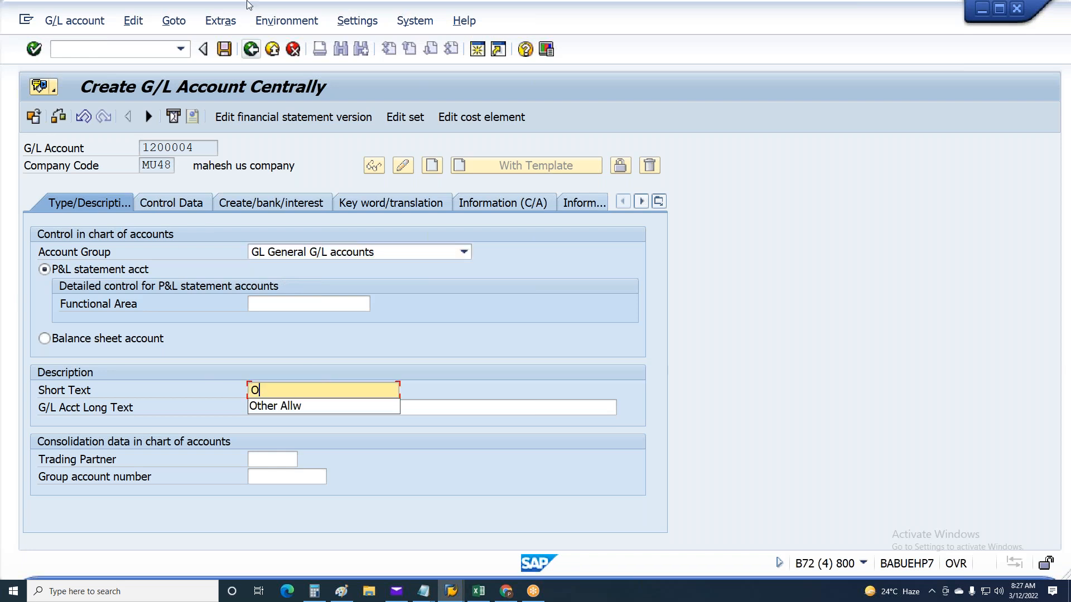
key(Tab)
key(shift+Tab)
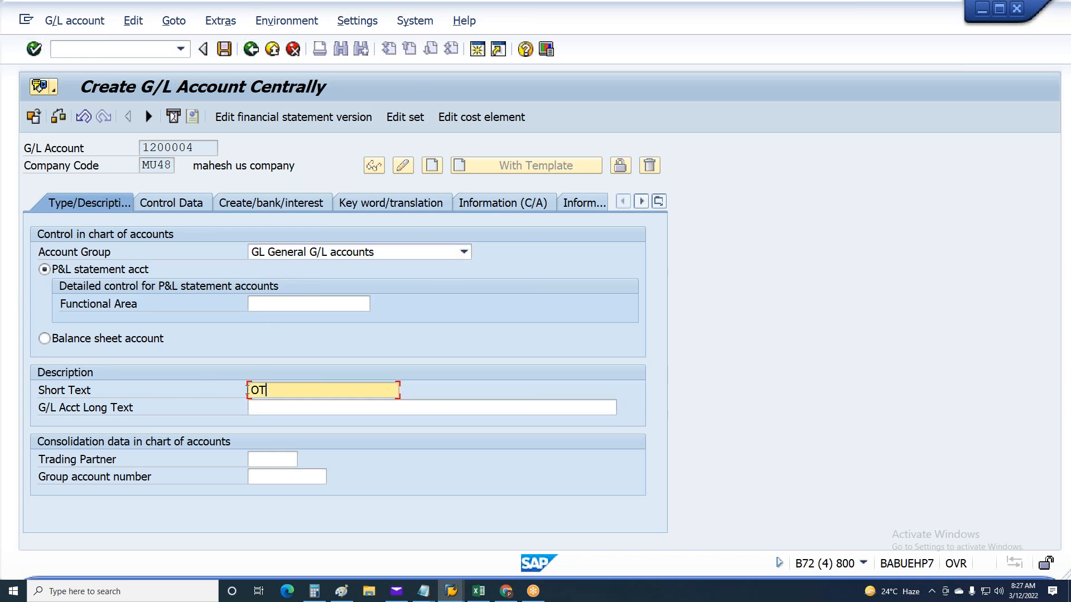
click(276, 411)
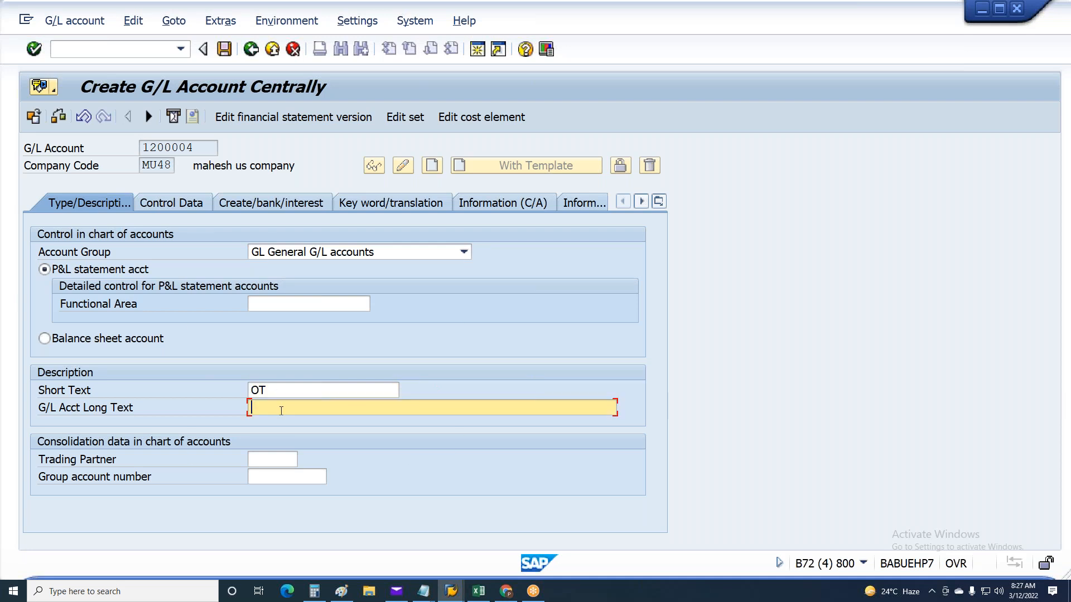
click(272, 471)
click(277, 492)
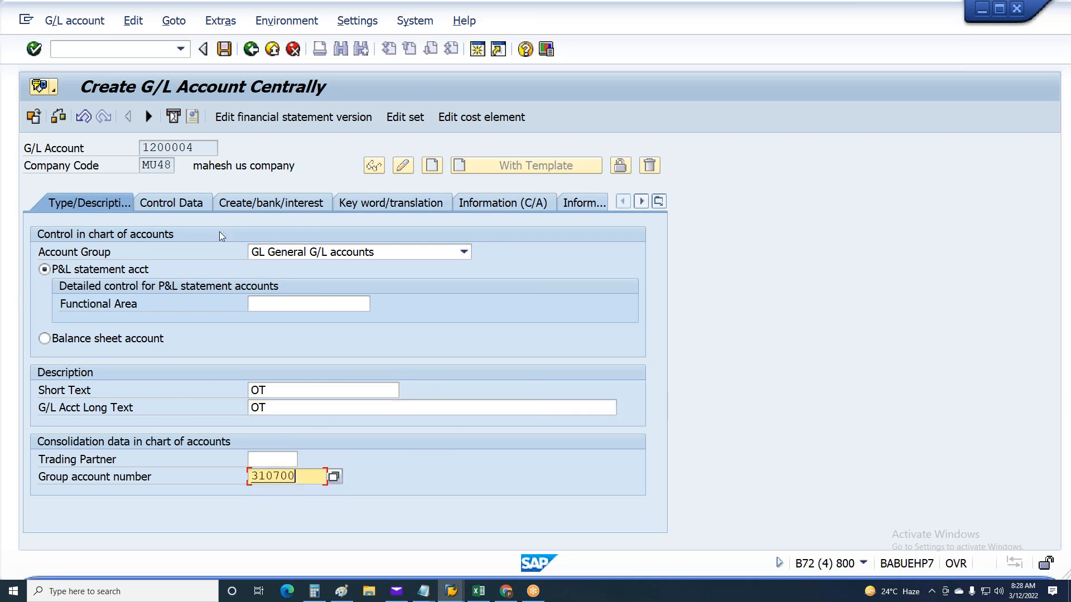
Check the account currency, set the field status group to G001 and save G/L account 1200004
click(191, 207)
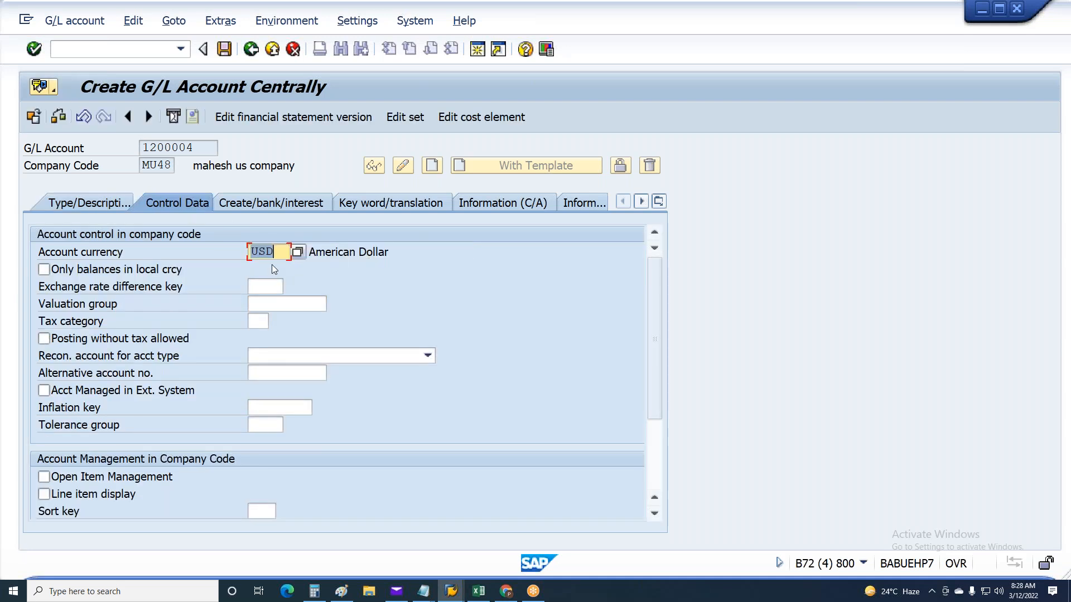
click(279, 206)
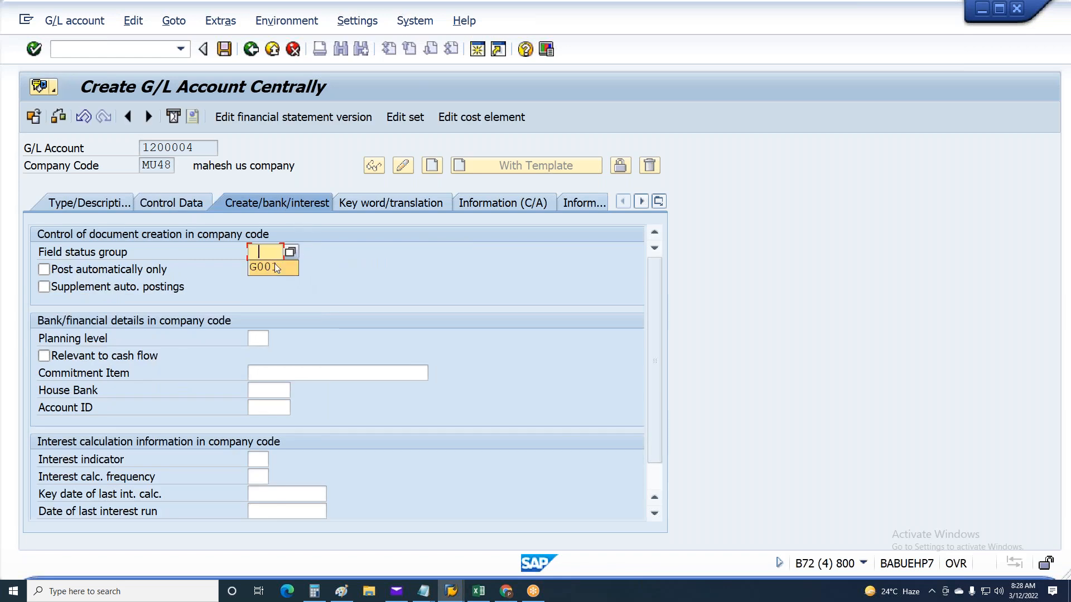
key(ctrl+s)
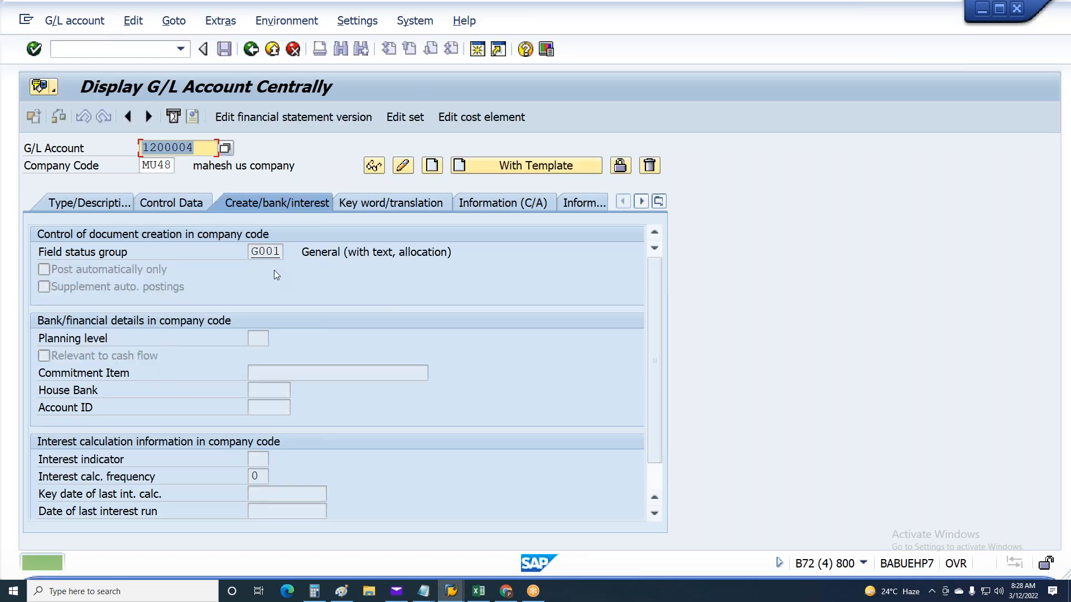
Check the payroll posting document messages for the missing account that follows 1200004 and return to the G/L account number
key(alt+Tab)
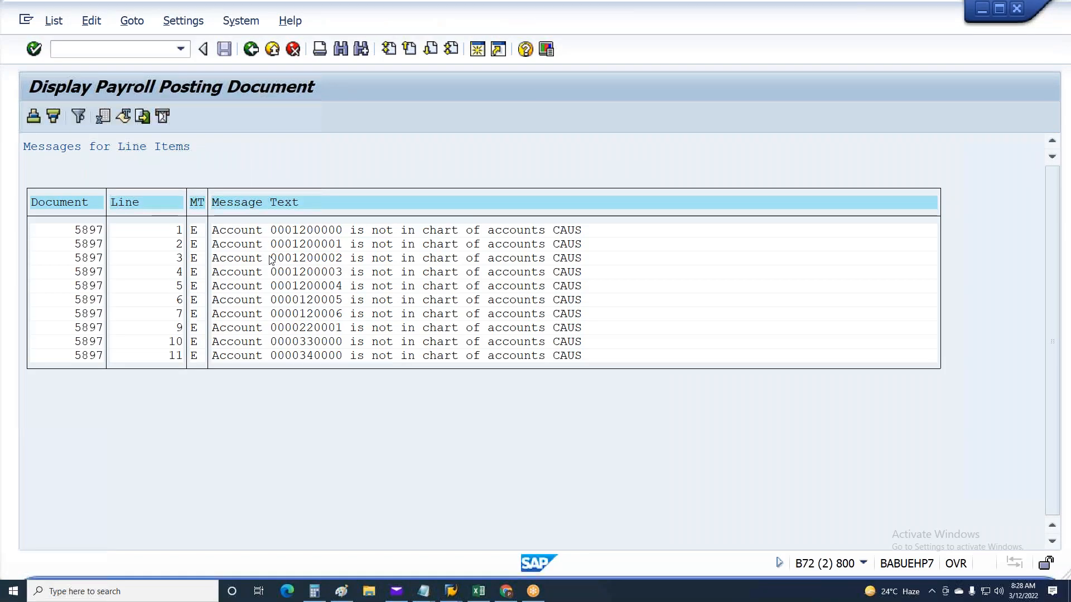
key(alt+Tab)
key(alt+Tab)
click(199, 150)
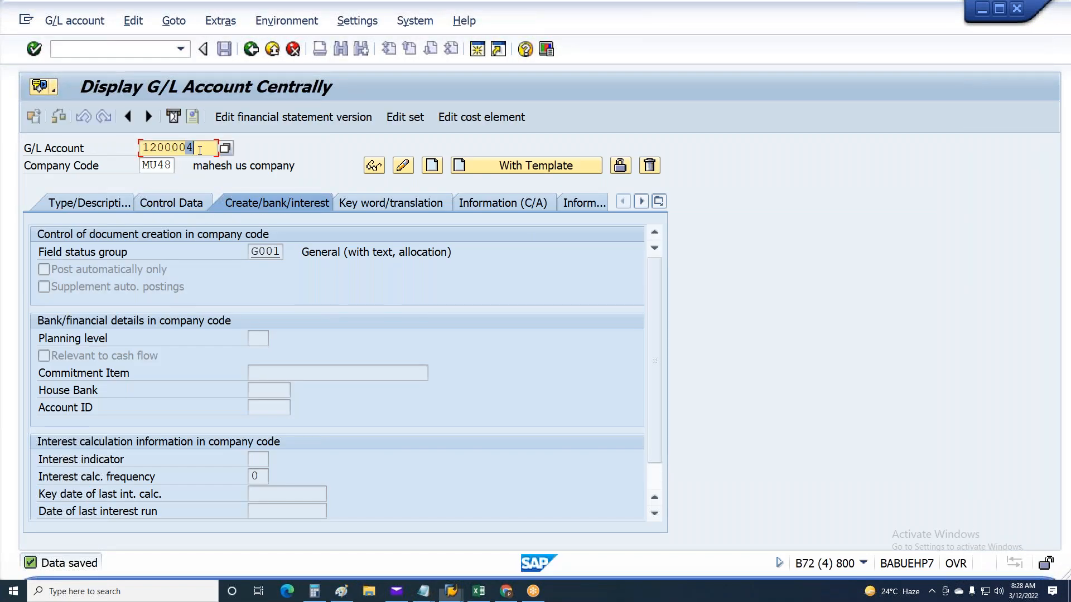
Start creating G/L account 1200005 in company code MU48 and assign account group GL General G/L accounts
text(5)
key(F5)
click(175, 203)
click(106, 207)
click(306, 253)
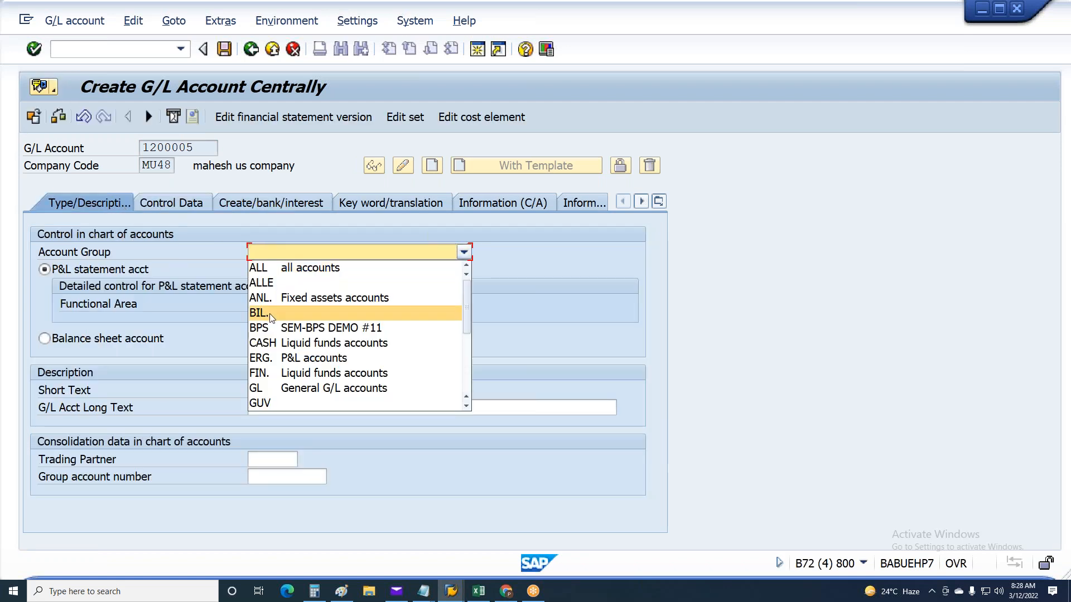
click(266, 389)
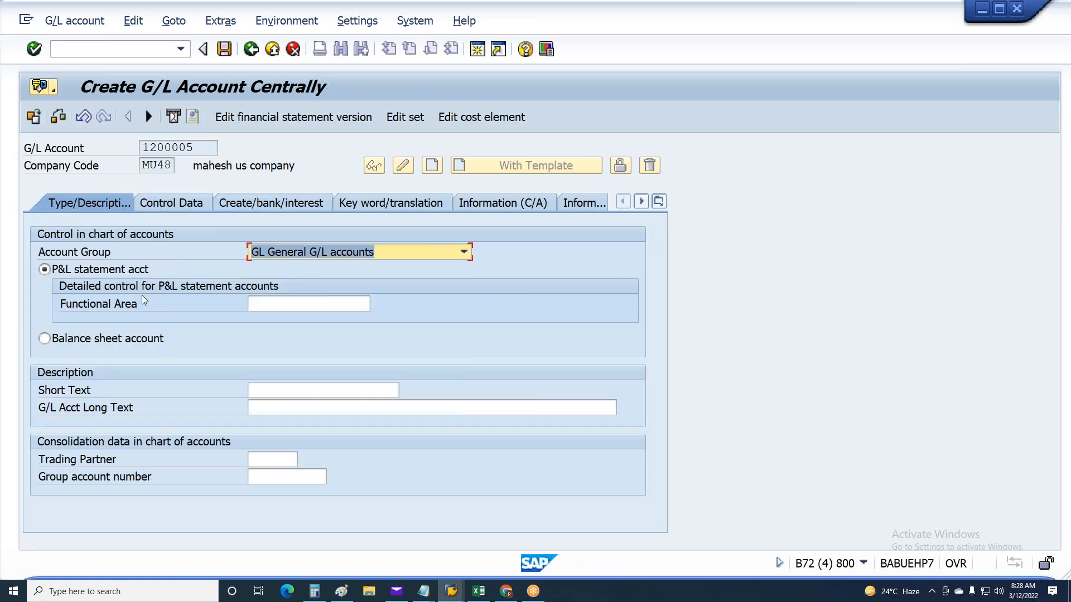
Enter other expenses as the short and long text of account 1200005 and set its group account number to 310700
click(268, 388)
click(269, 407)
double_click(354, 394)
text(o)
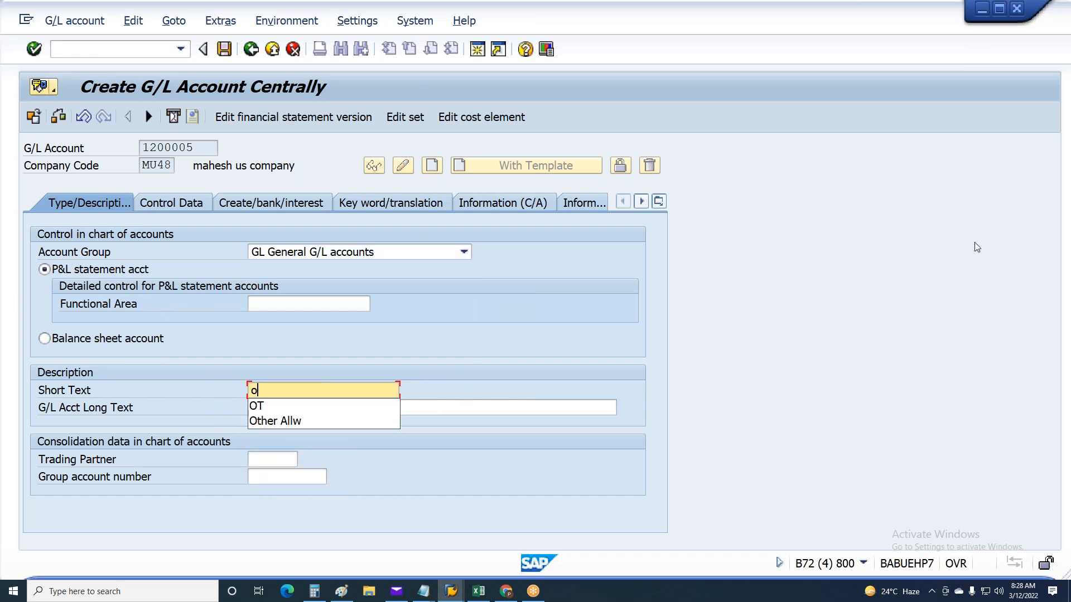
text(ther )
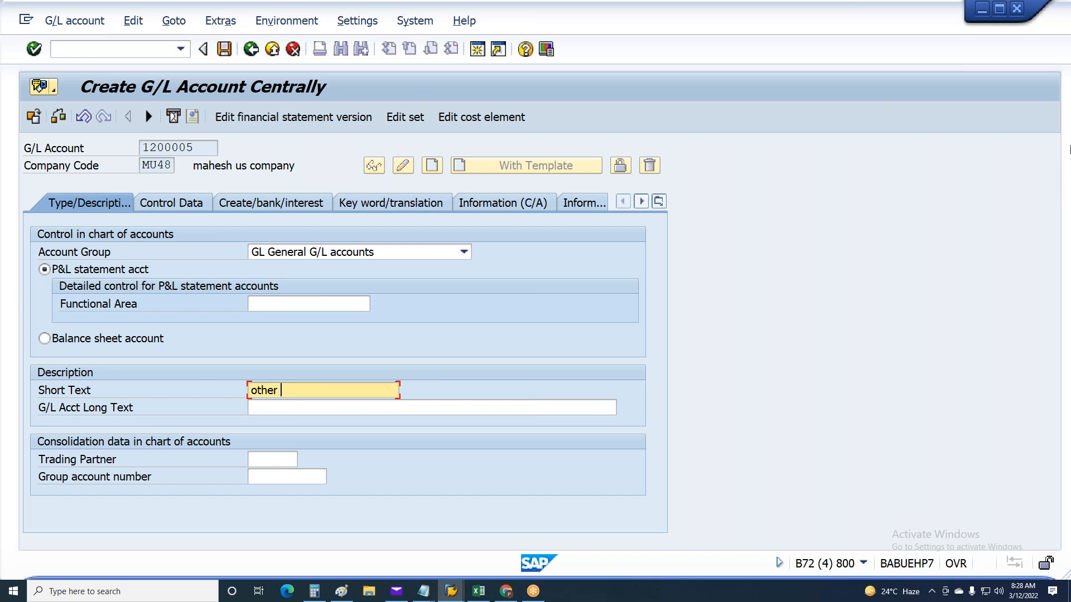
text(sxpenses)
drag(346, 392, 249, 395)
key(ctrl+c)
click(263, 413)
key(ctrl+v)
click(276, 476)
text(310700)
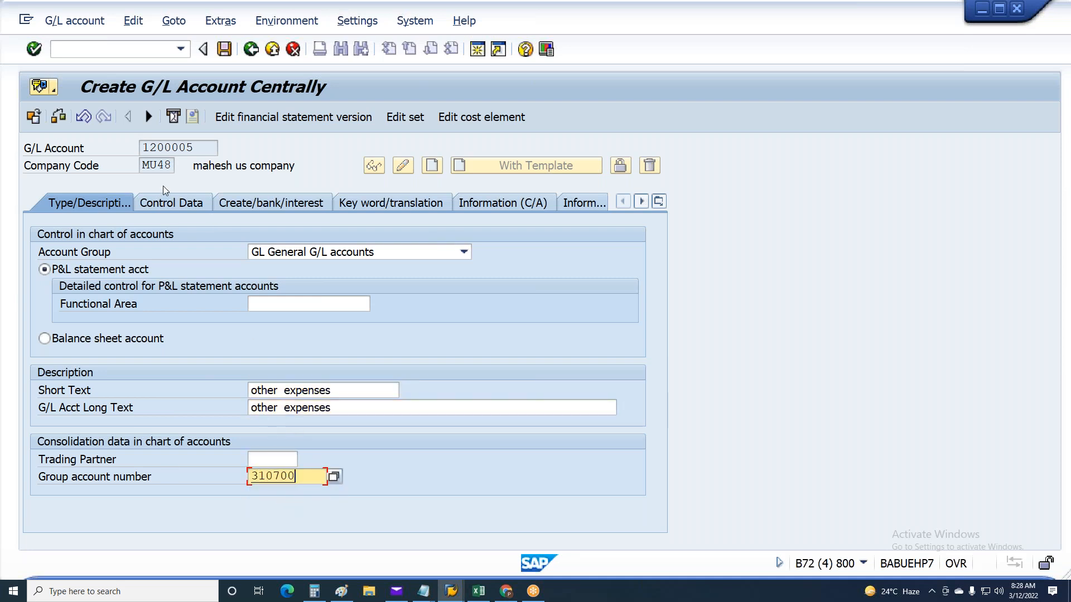
Review the control, document creation and keyword data of G/L account 1200005 and save the account
click(163, 206)
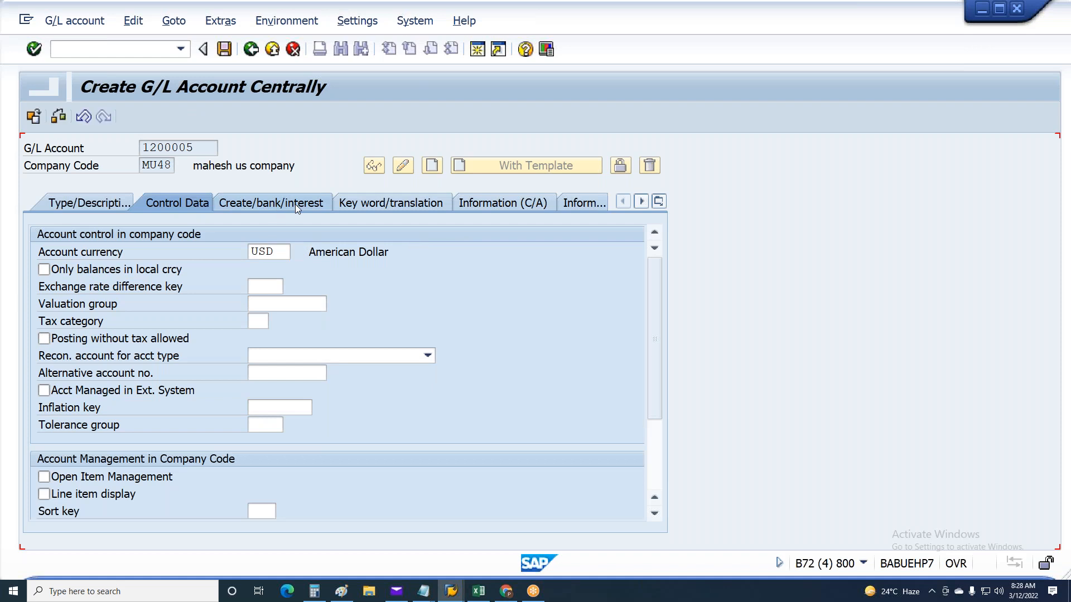
click(286, 204)
click(369, 204)
key(ctrl+s)
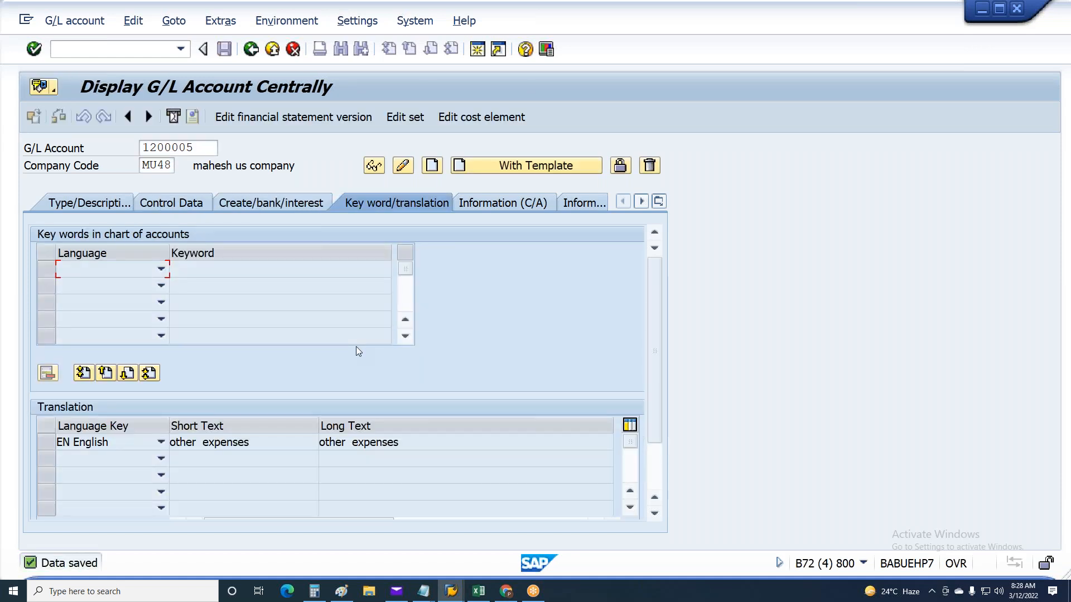
Check lines 6 and 7 of the payroll posting messages for the exact missing account numbers and start transaction FS01
key(F3)
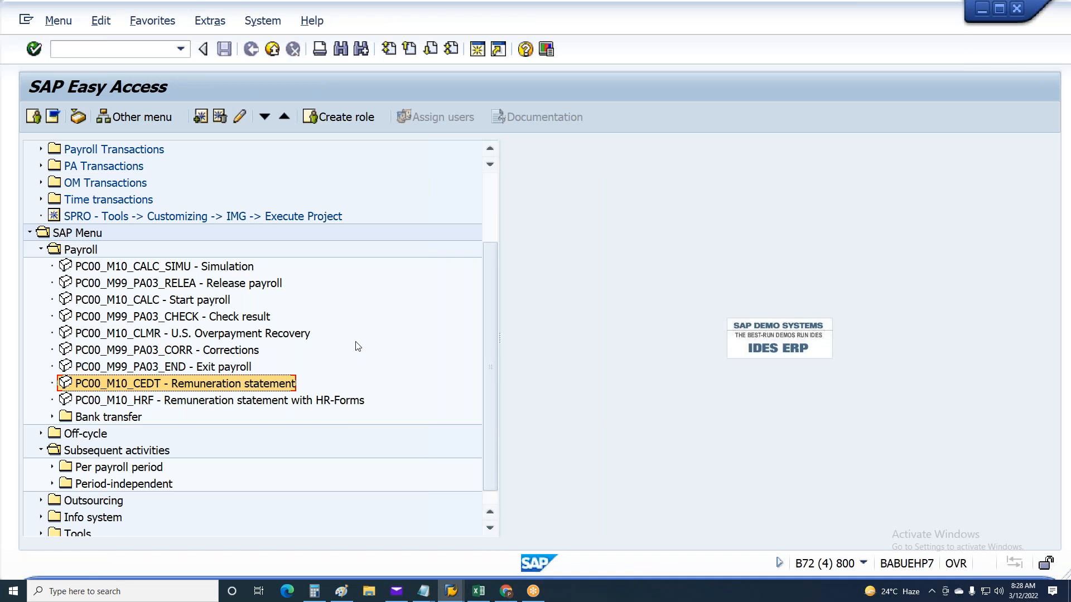
key(alt+Tab)
click(331, 301)
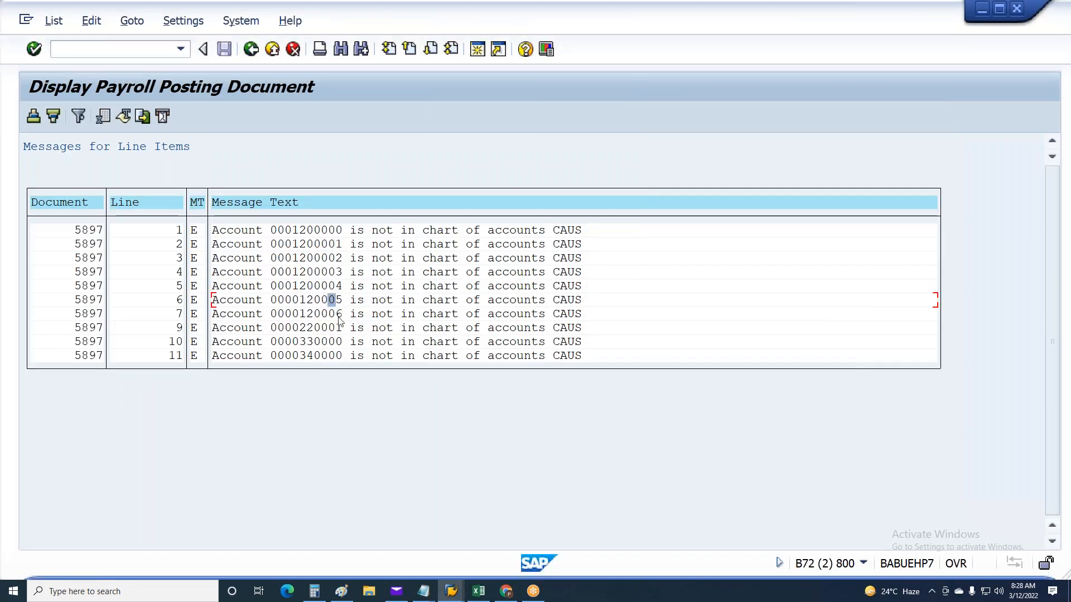
key(alt+Tab)
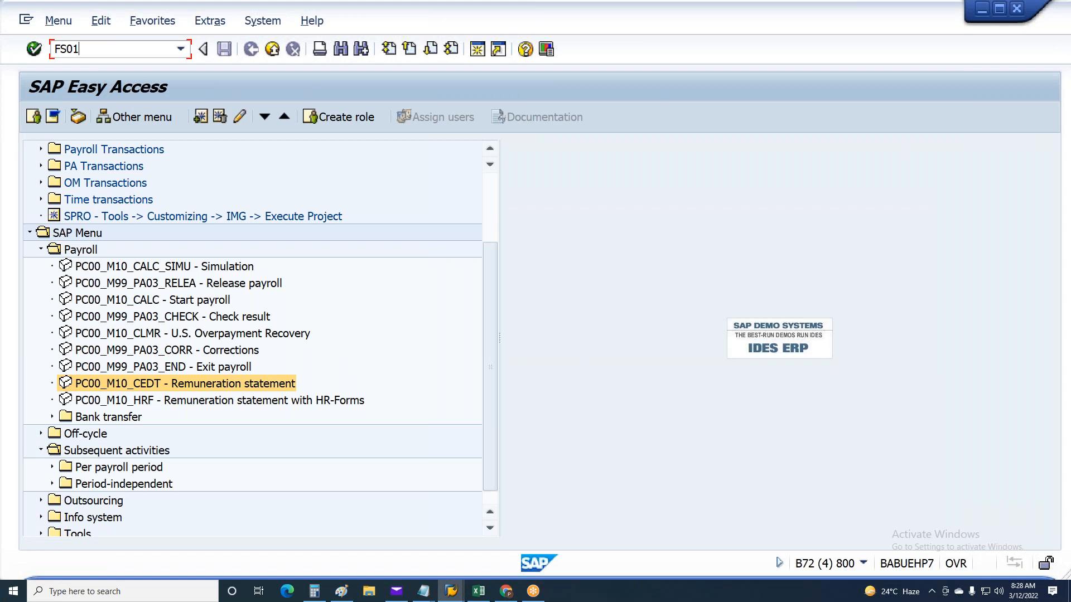
text(FS01)
key(Return)
key(alt+Tab)
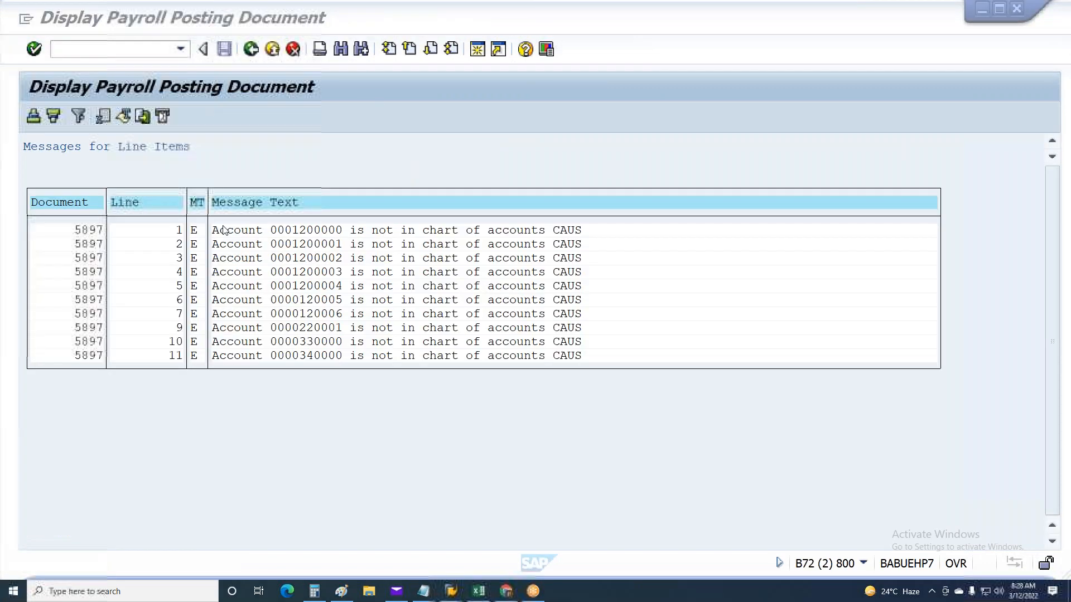
click(335, 314)
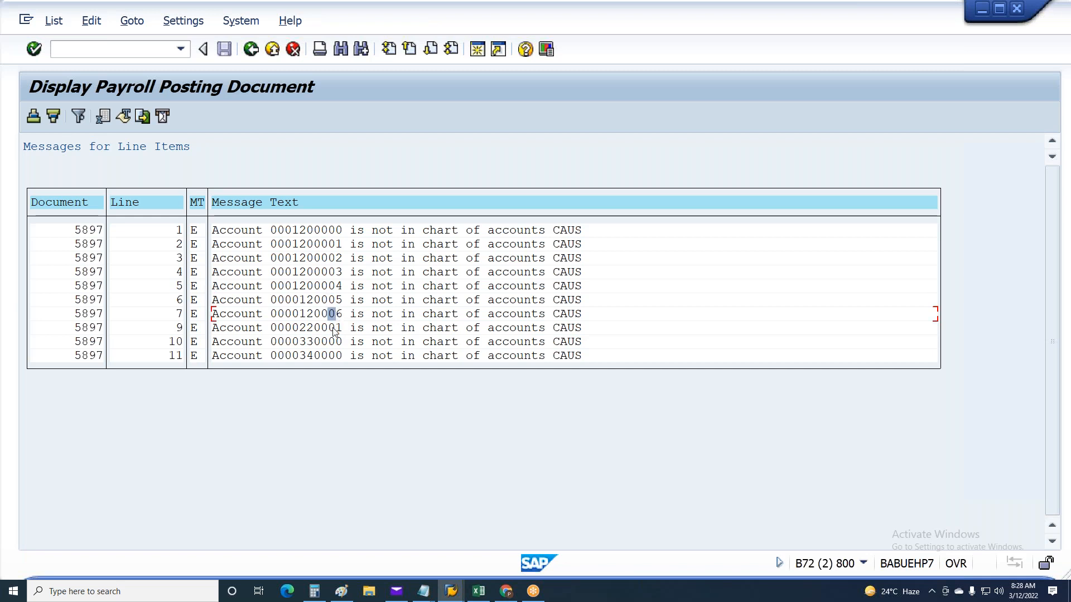
key(alt+Tab)
Start creating G/L account 120005 in company code MU48 and assign account group GL General G/L accounts
drag(179, 149, 228, 152)
text(5)
key(Return)
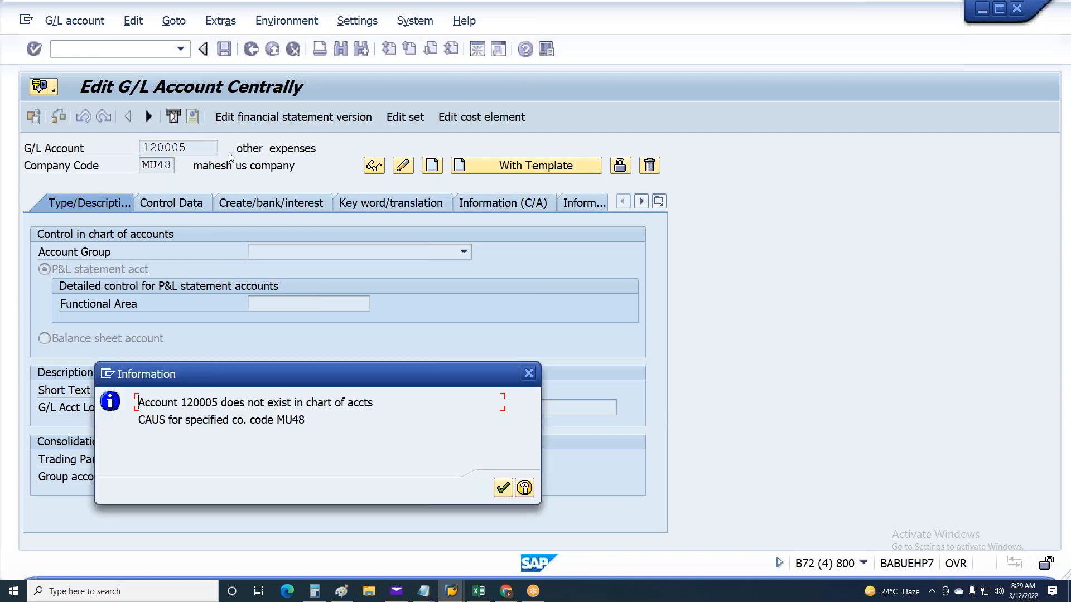
click(503, 487)
click(434, 172)
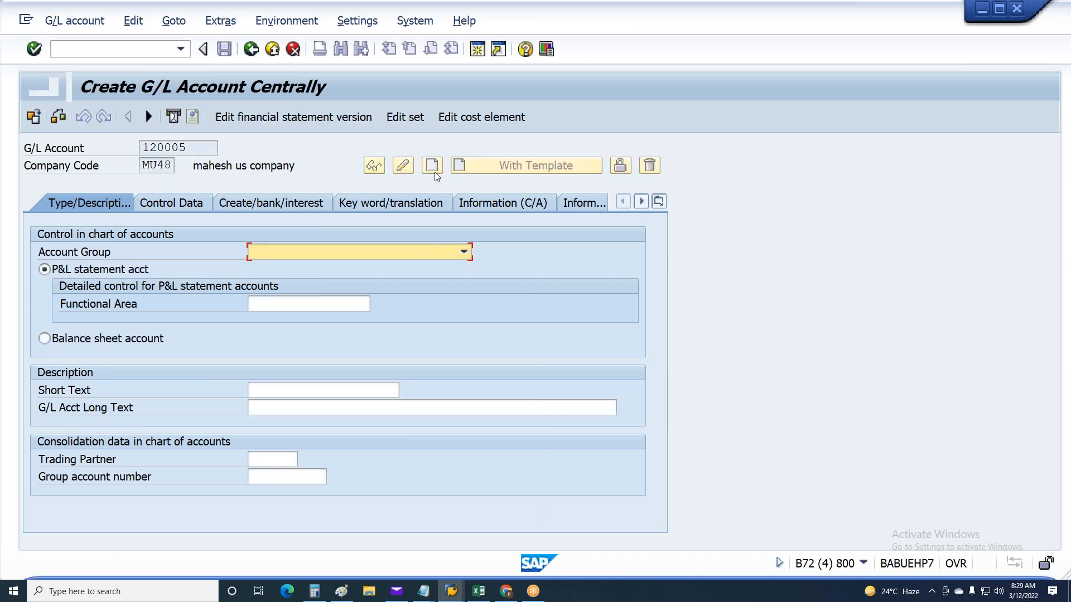
click(323, 251)
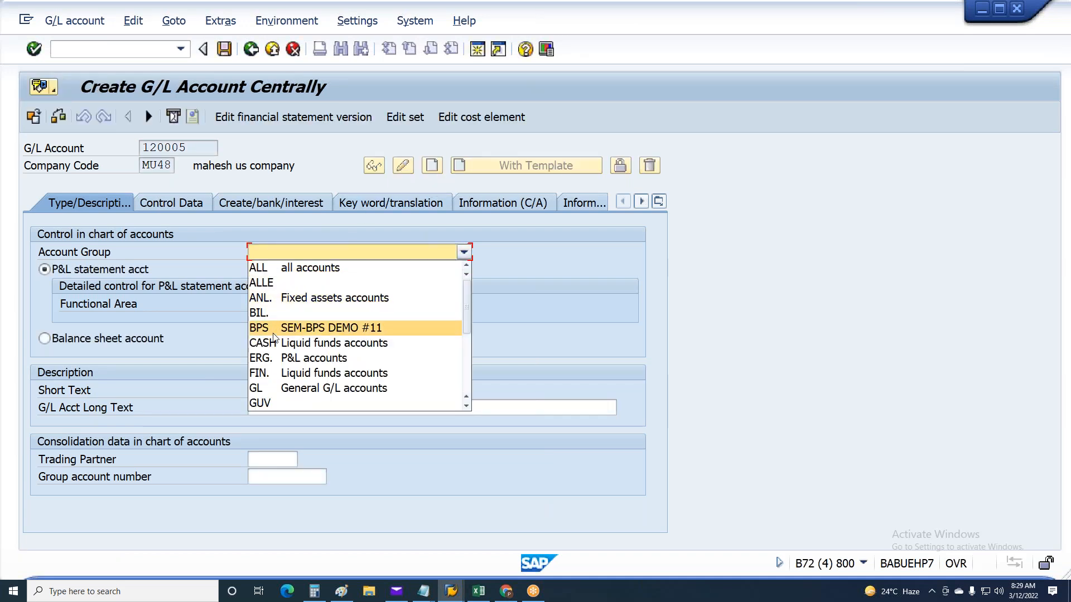
click(273, 388)
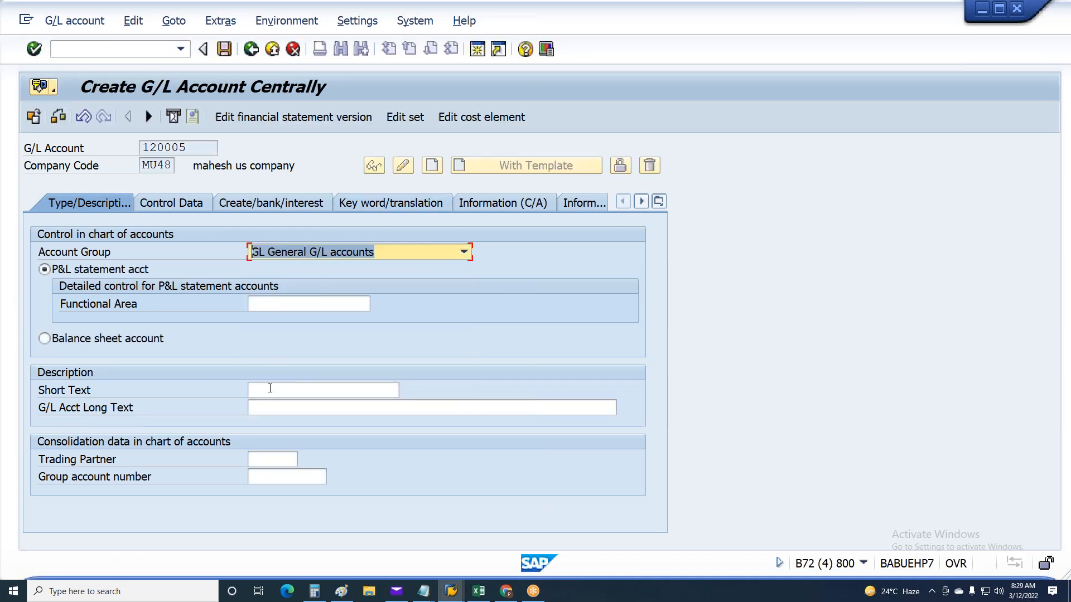
Enter ER Expense as the short and long text of account 120005 and set its group account number to 310700
click(270, 388)
text(ER Expense)
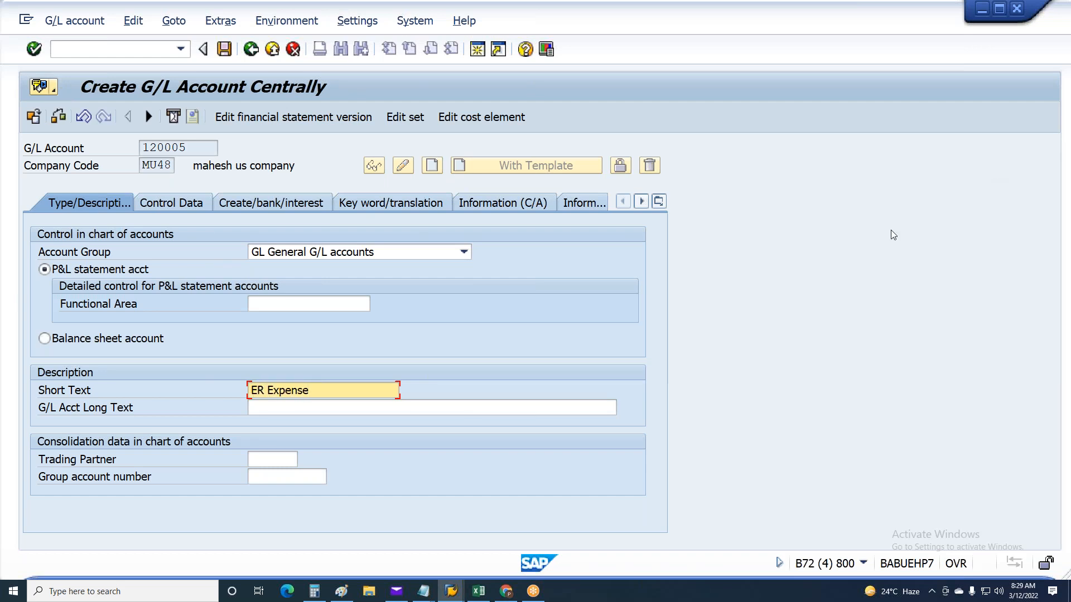
drag(333, 396, 249, 392)
key(ctrl+c)
click(290, 410)
key(ctrl+v)
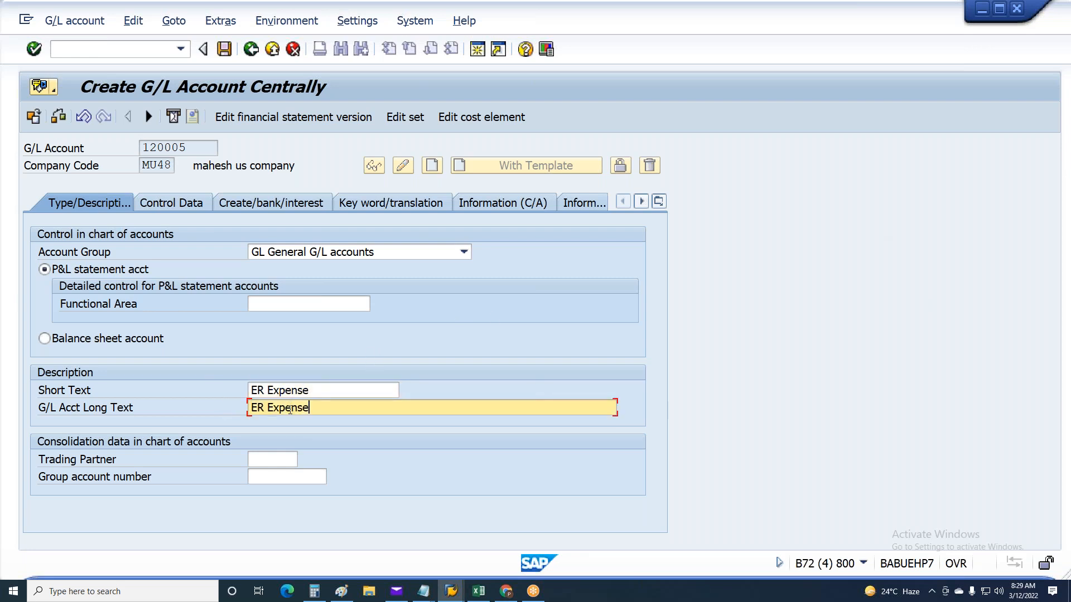
click(273, 482)
click(273, 491)
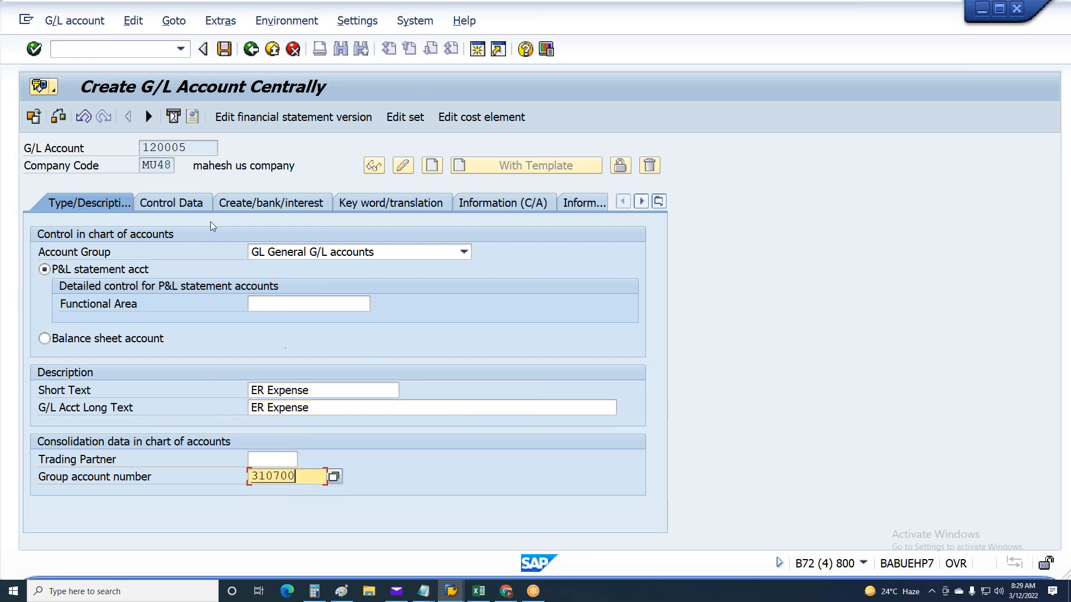
Check the account currency, set the field status group to G001 and save G/L account 120005
click(182, 203)
click(272, 203)
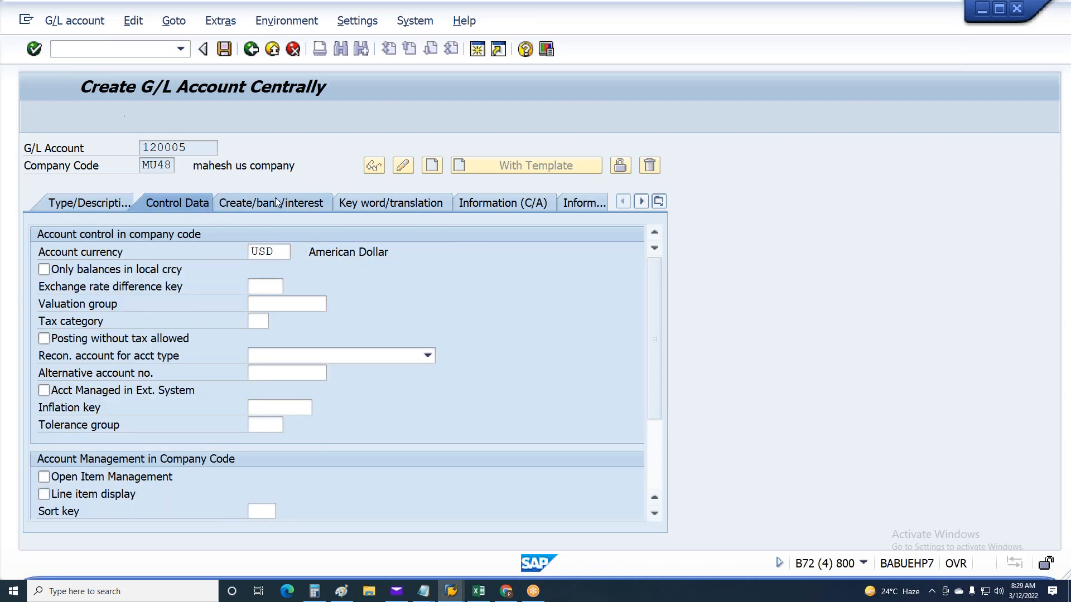
key(ctrl+s)
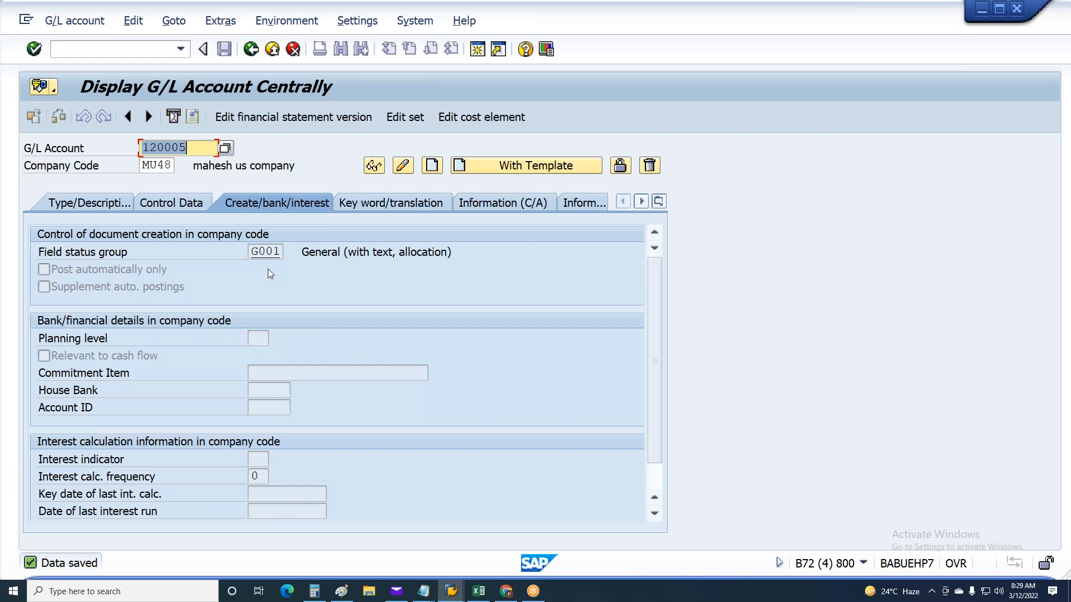
Start creating G/L account 120006 in company code MU48 and set its field status group to G001
drag(171, 149, 187, 148)
text(06)
click(432, 166)
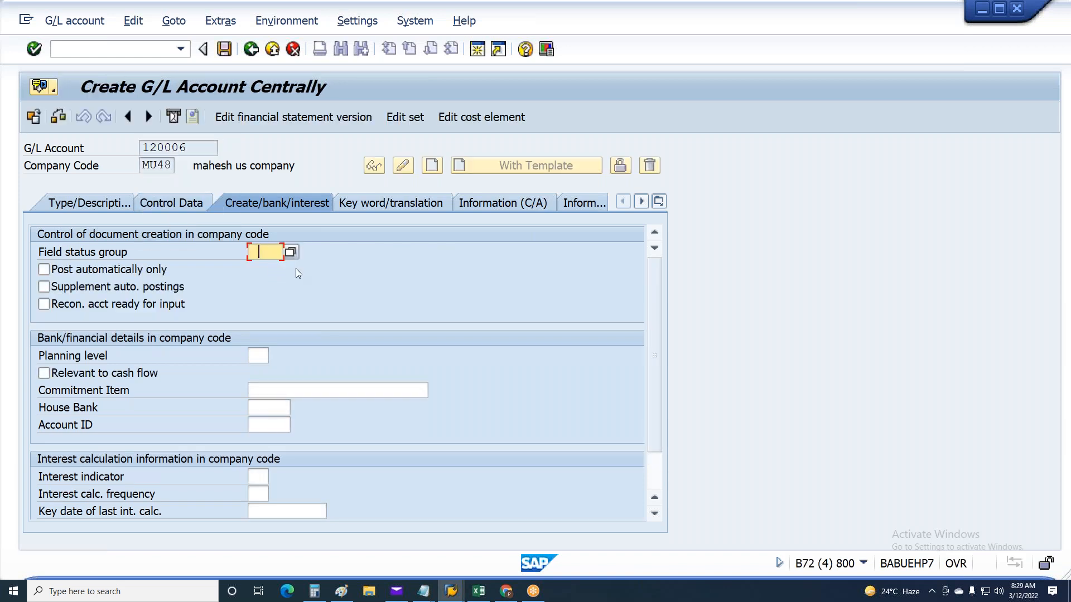
click(273, 267)
Assign account group GL General G/L accounts to G/L account 120006
click(189, 201)
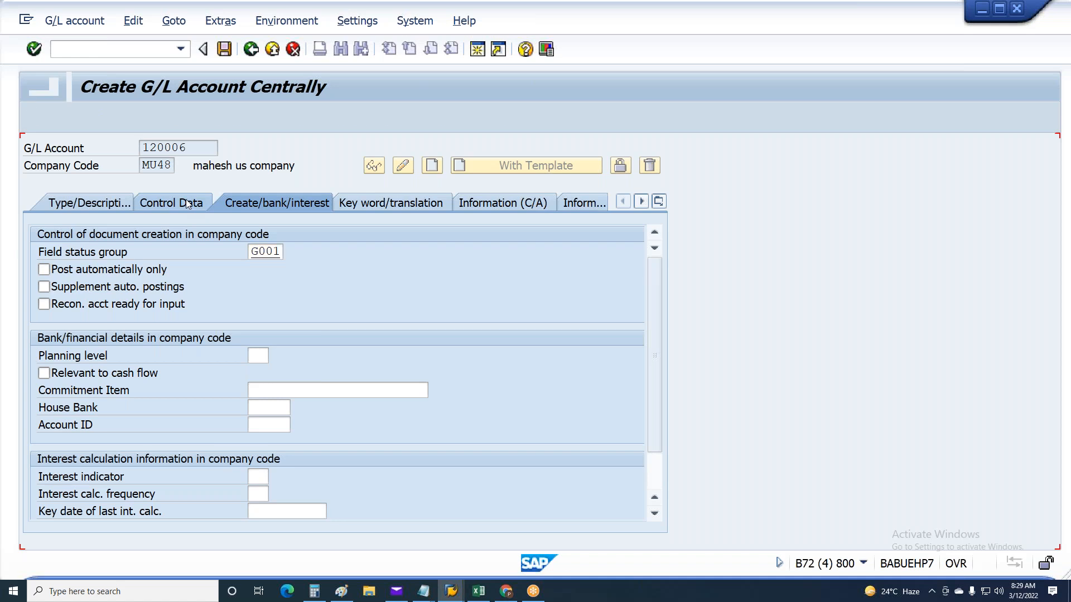
click(87, 202)
click(267, 245)
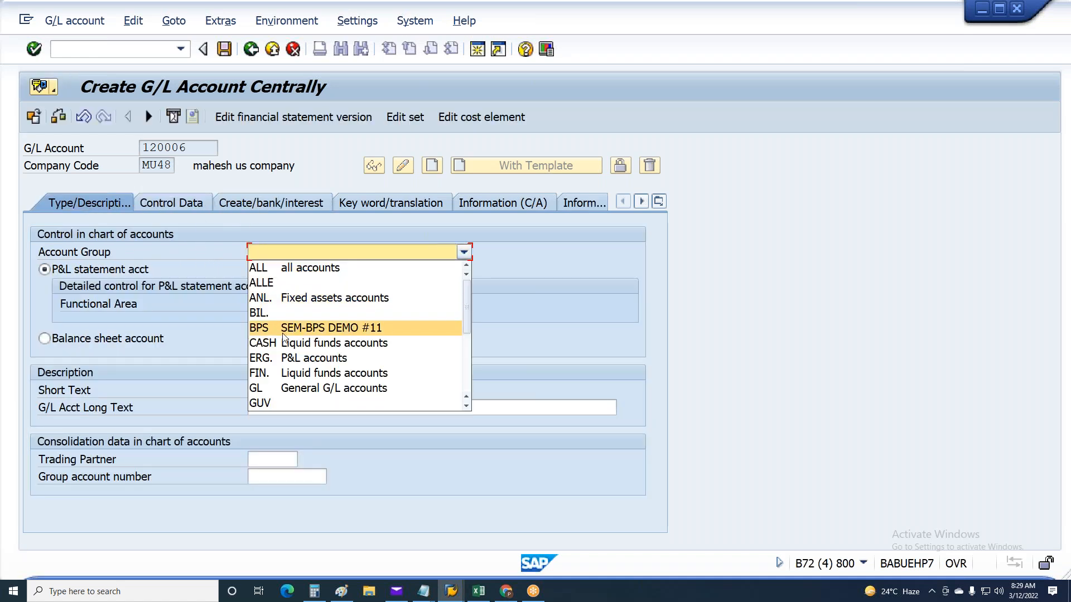
click(293, 385)
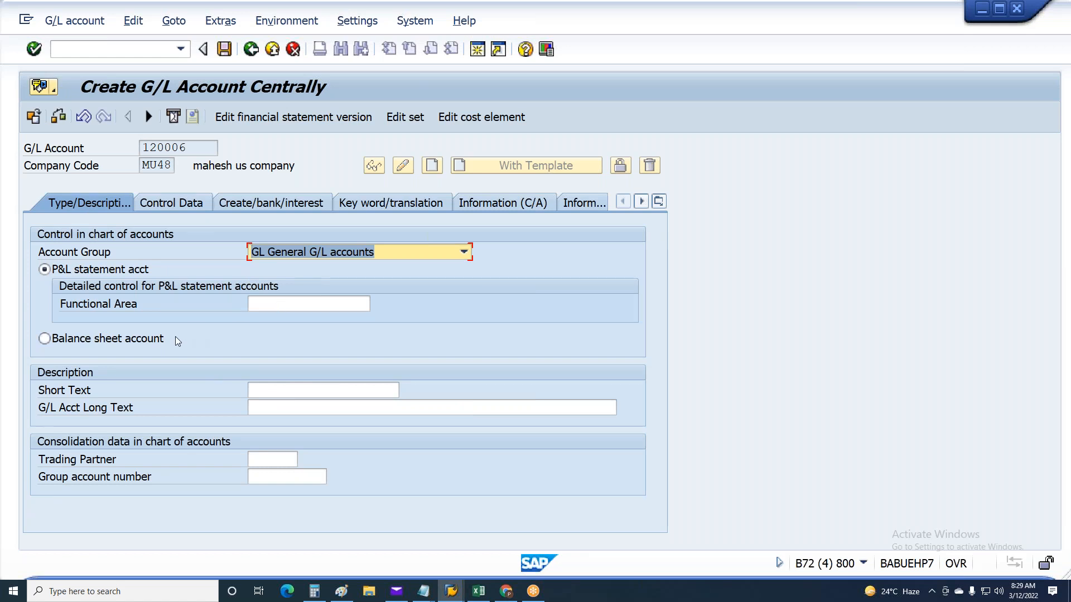
Enter ER Expense as the short and long text of account 120006 and fill in its group account number
click(291, 408)
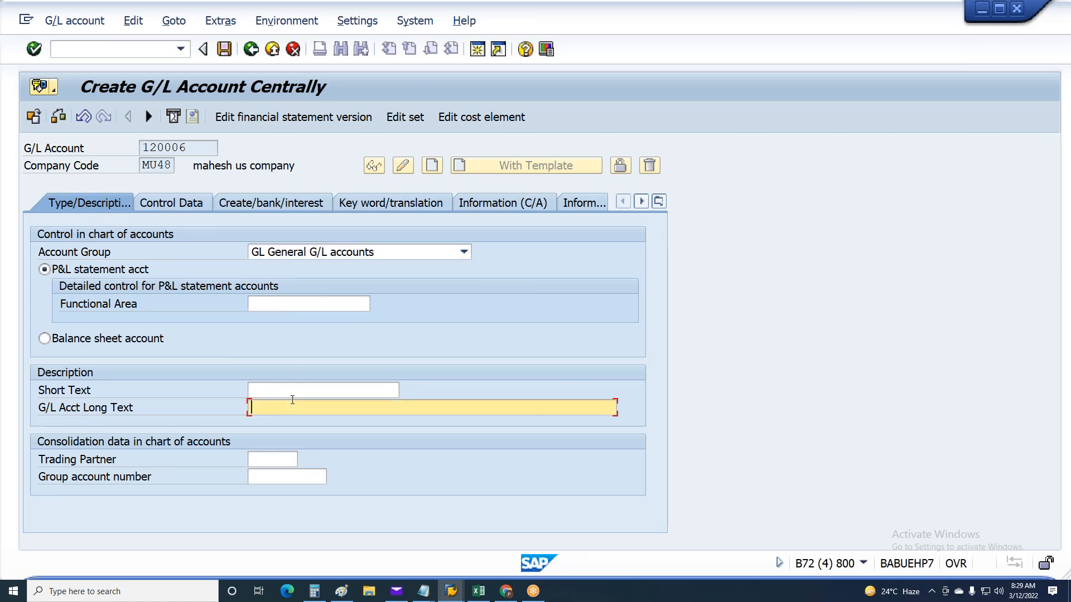
click(290, 390)
click(289, 407)
click(290, 408)
click(282, 424)
click(266, 480)
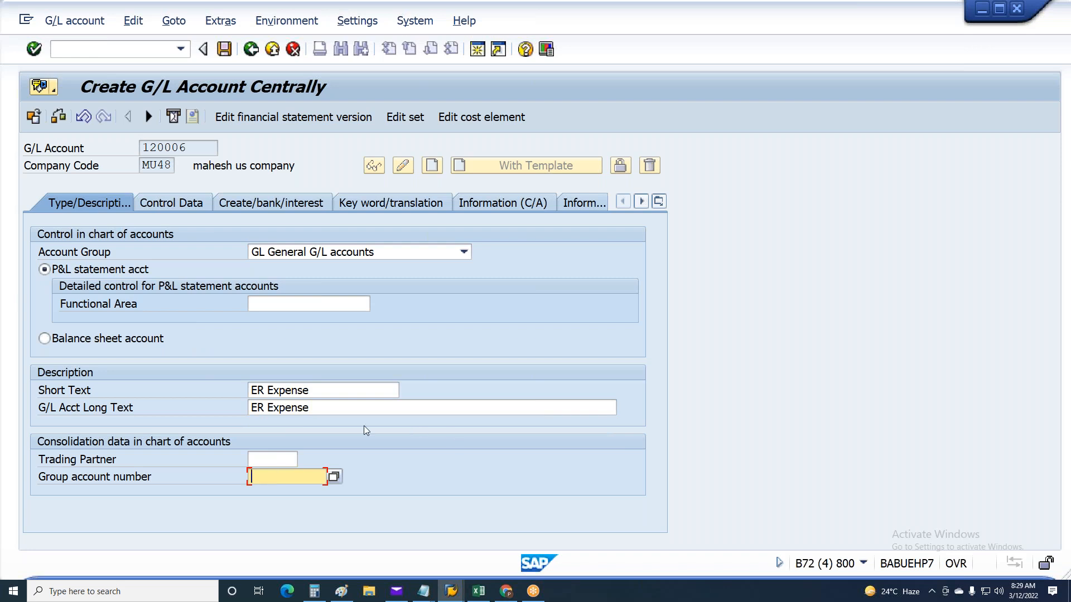
click(273, 487)
Check the account currency and field status group of G/L account 120006 and save it
click(173, 203)
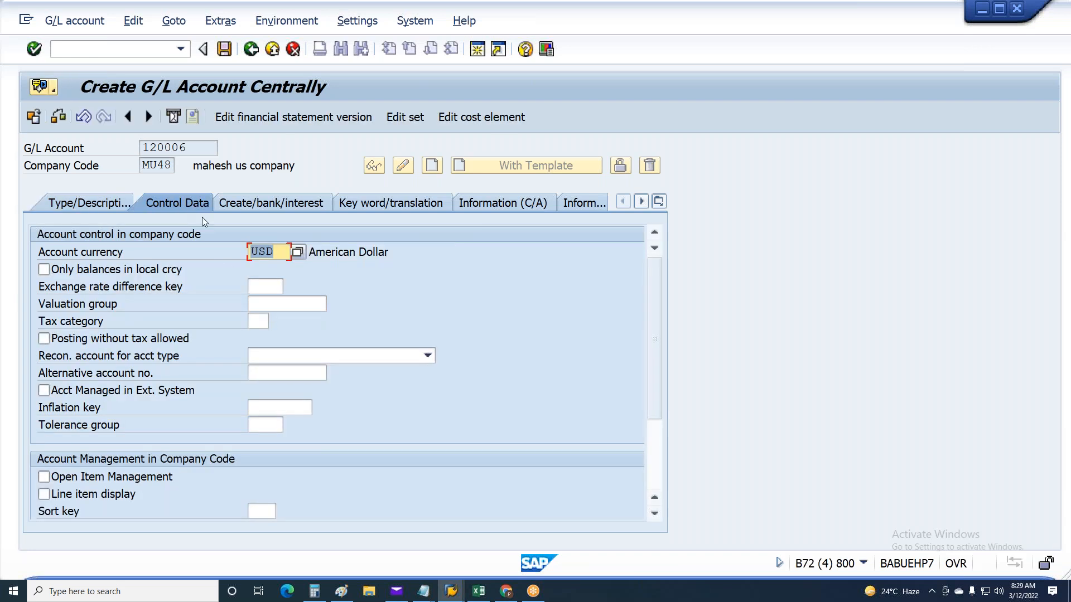
click(290, 202)
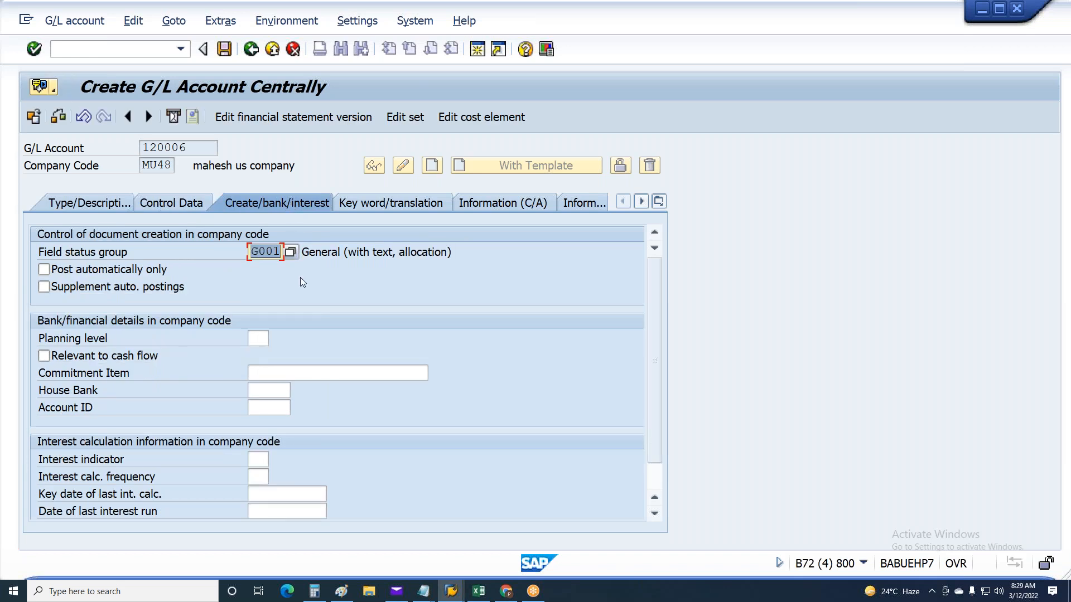
key(ctrl+s)
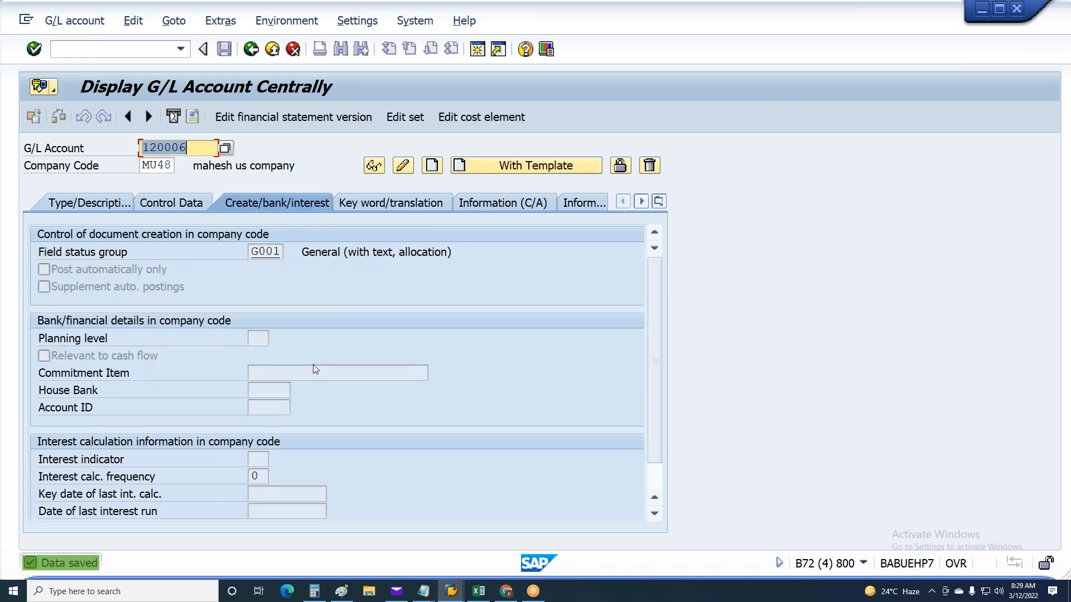
Copy the missing account number 220001 from line 9 of the payroll posting document messages
key(alt+Tab)
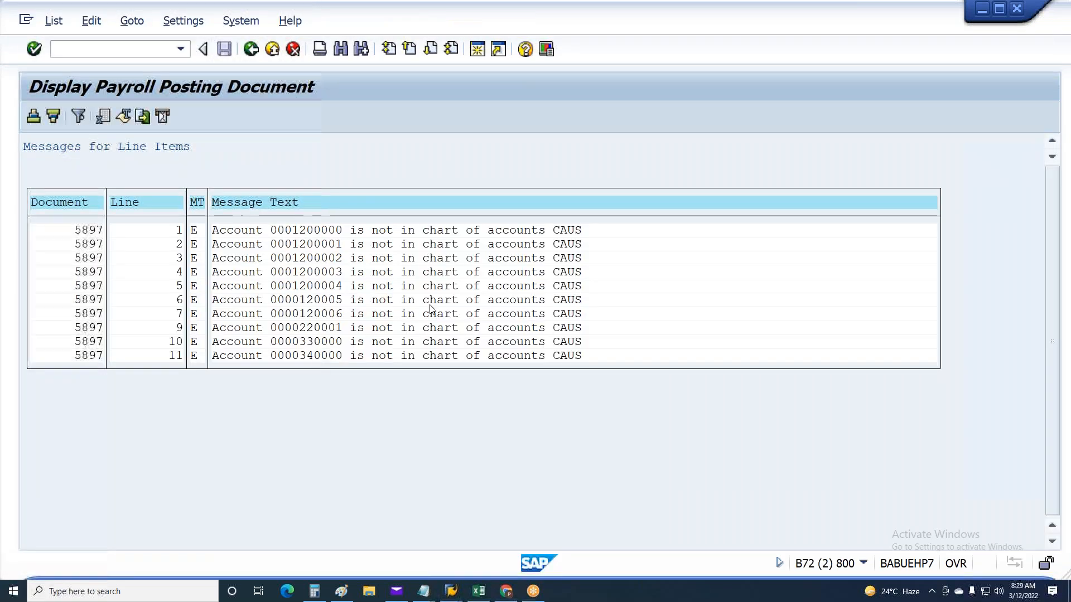
click(318, 328)
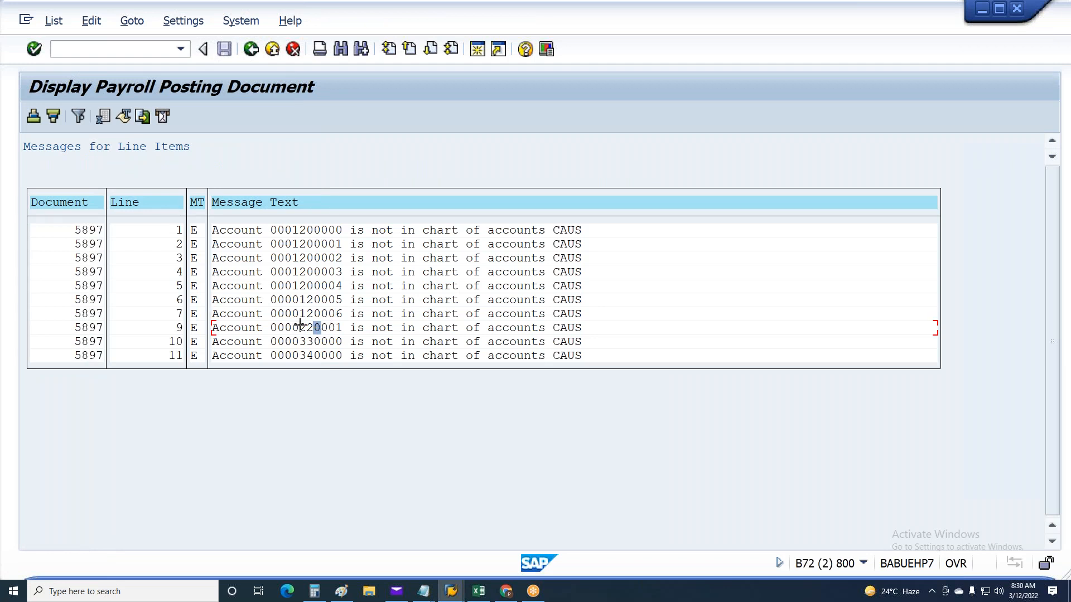
key(ctrl+y)
drag(300, 326, 339, 330)
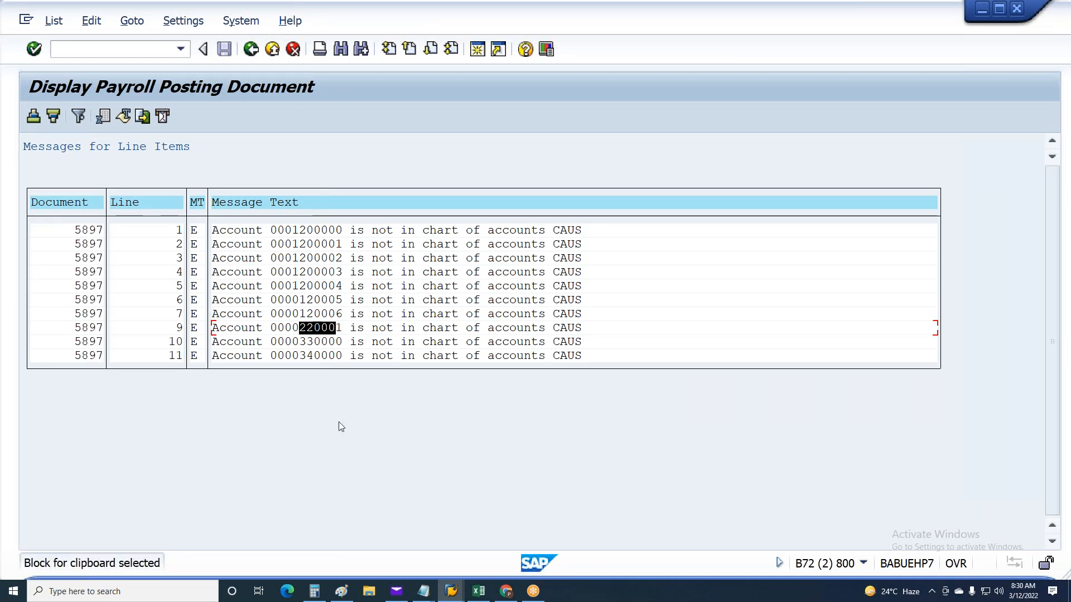
key(ctrl+c)
key(ctrl+y)
drag(300, 328, 350, 329)
key(ctrl+c)
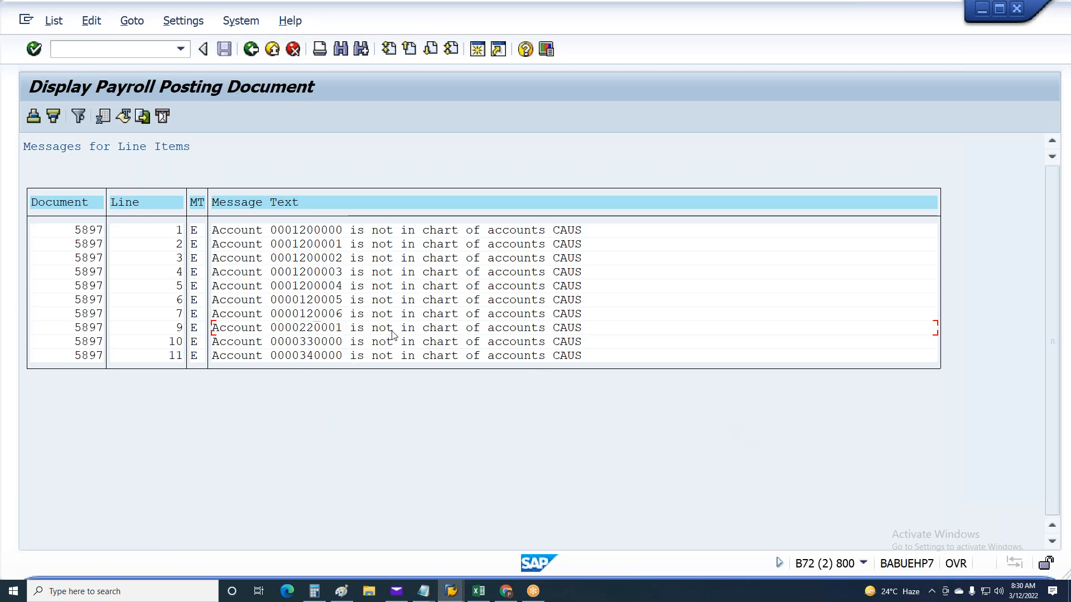
Try to replace the displayed G/L account 120006 with the copied account number 220001 in the G/L account maintenance session
key(alt+Tab)
click(184, 150)
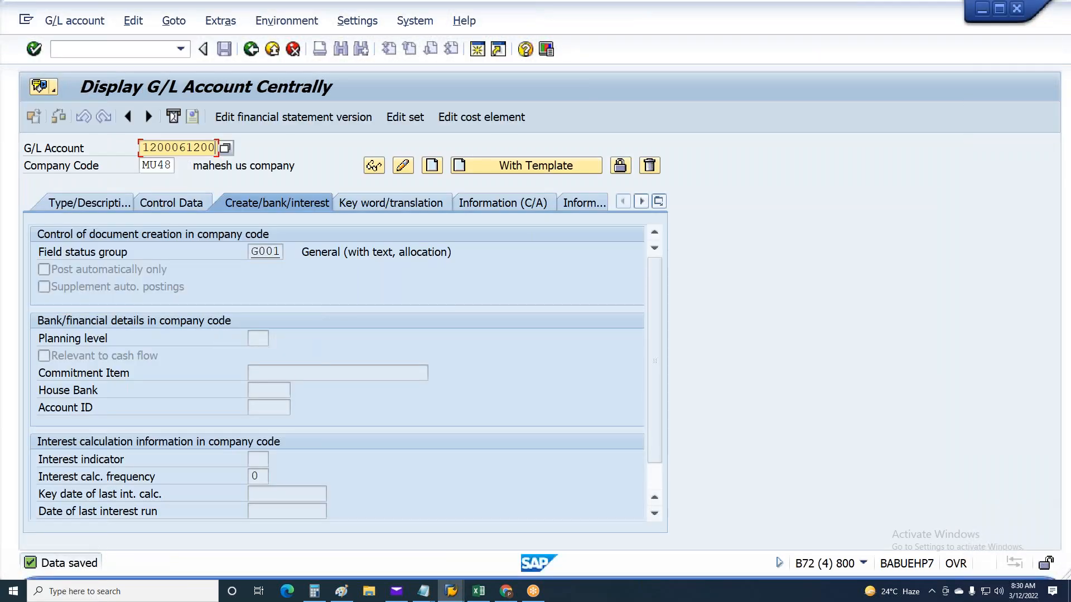
double_click(198, 156)
key(Delete)
key(ctrl+v)
key(Return)
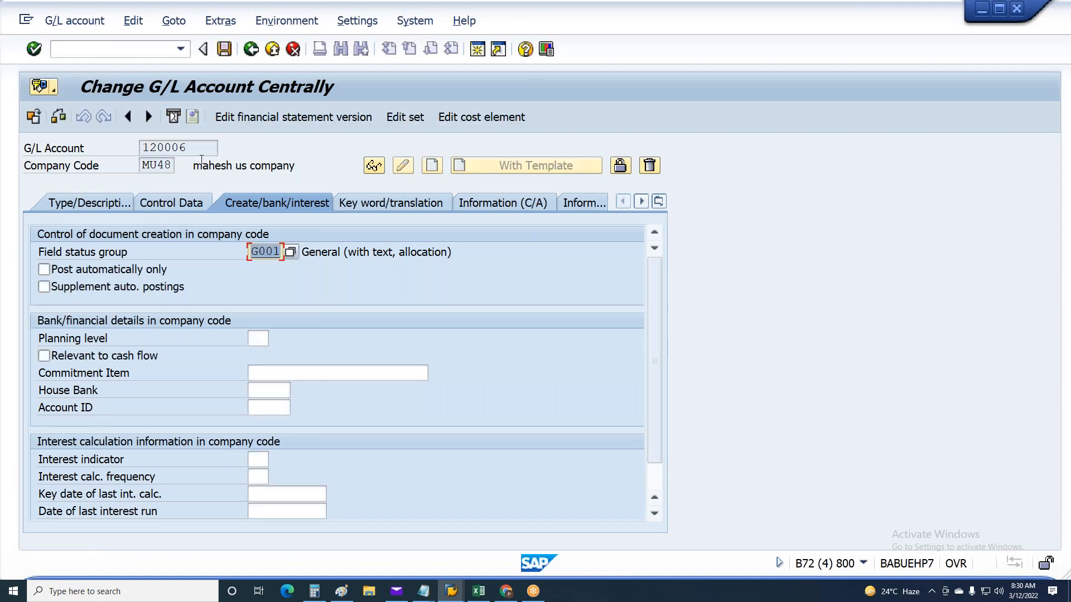
Reclassify G/L account 120006 as a balance sheet account and save it
click(182, 204)
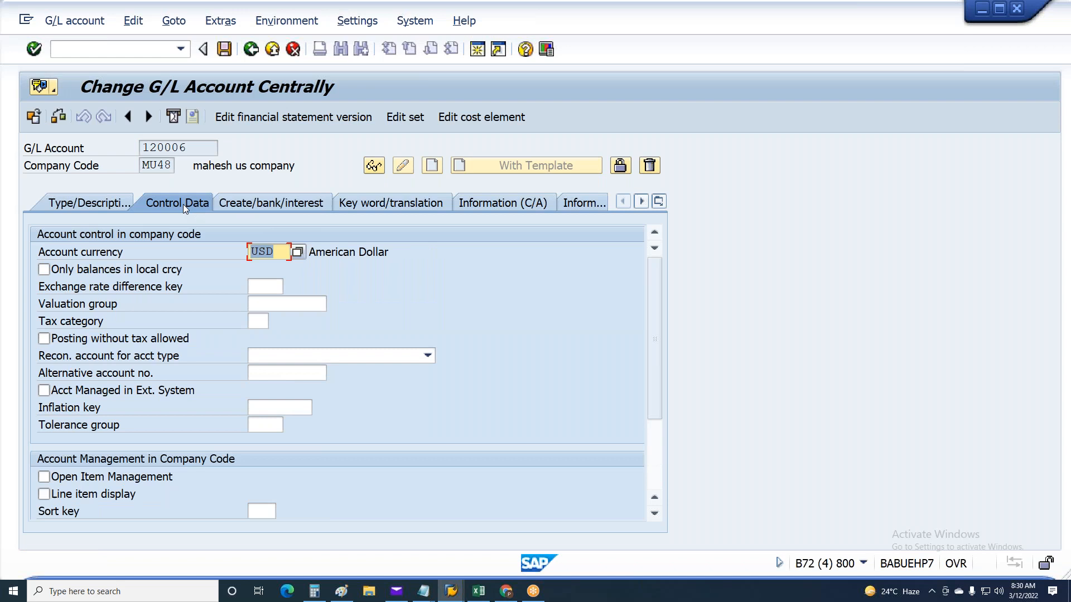
click(95, 202)
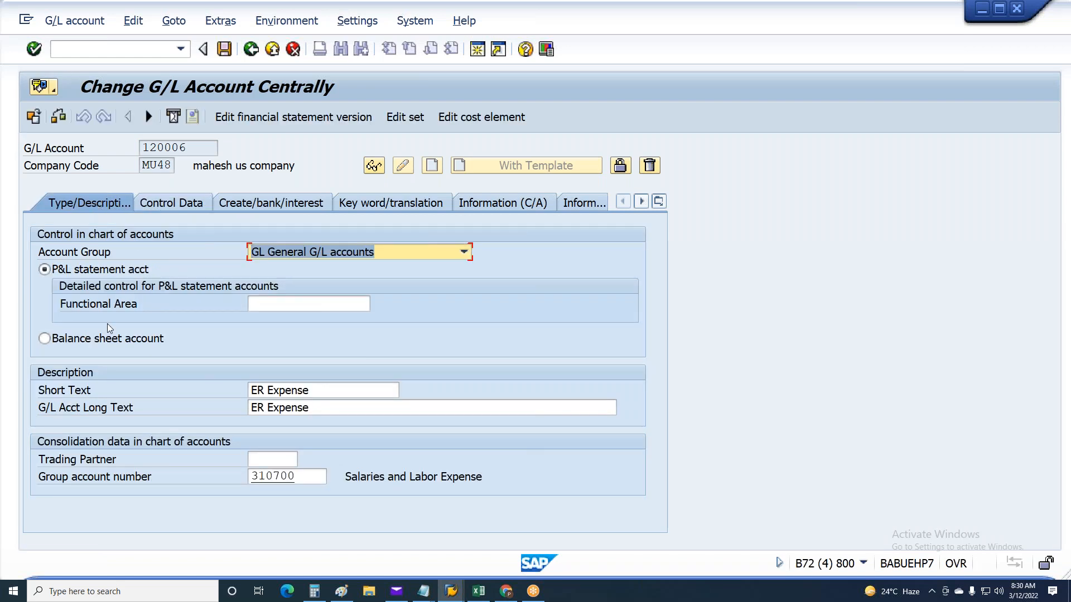
click(79, 343)
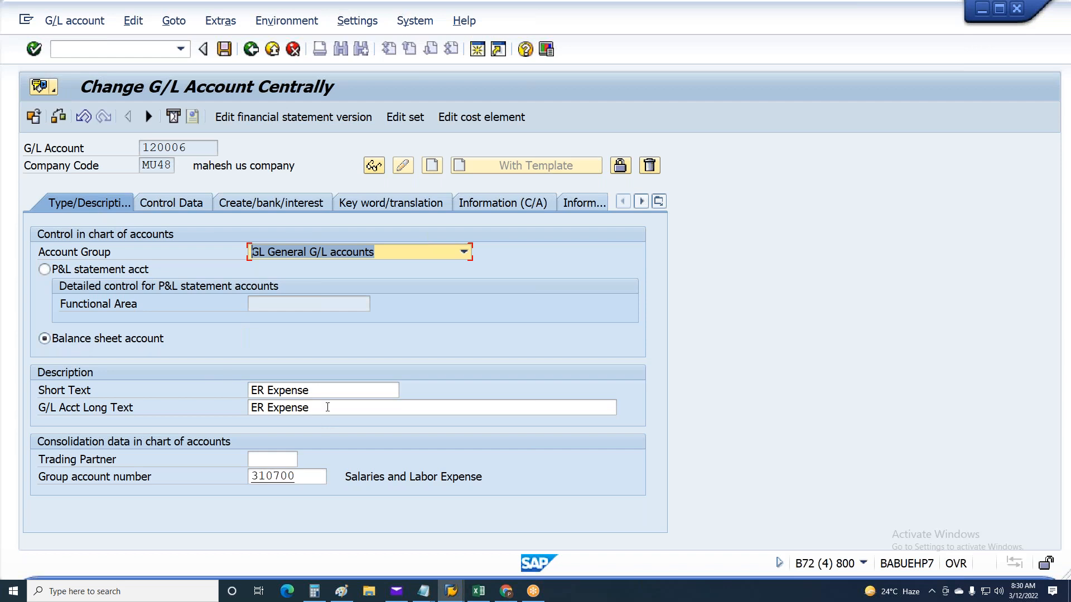
click(312, 408)
key(Return)
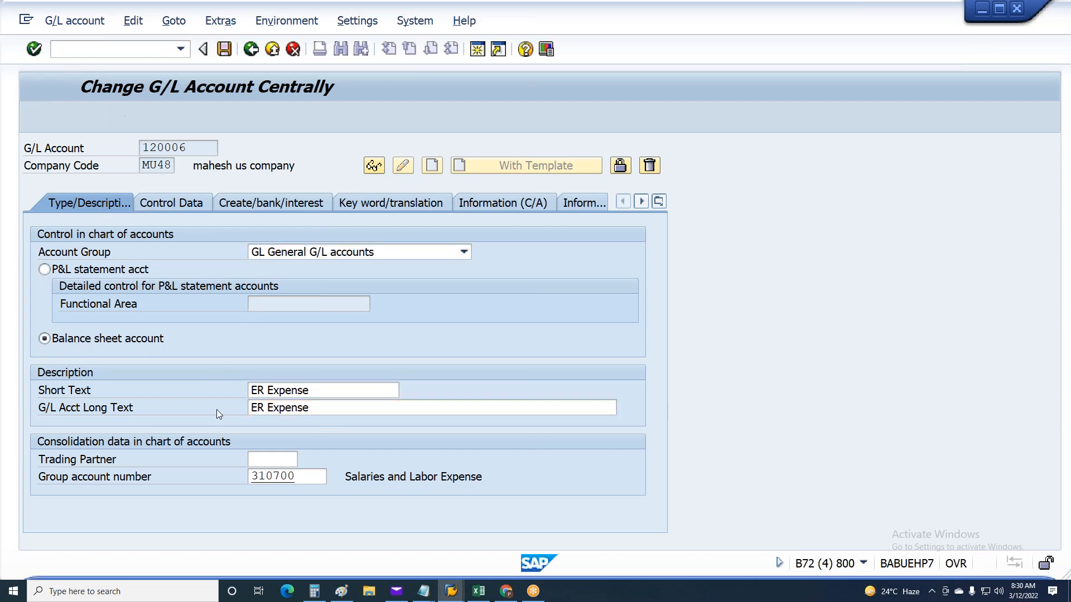
key(ctrl+s)
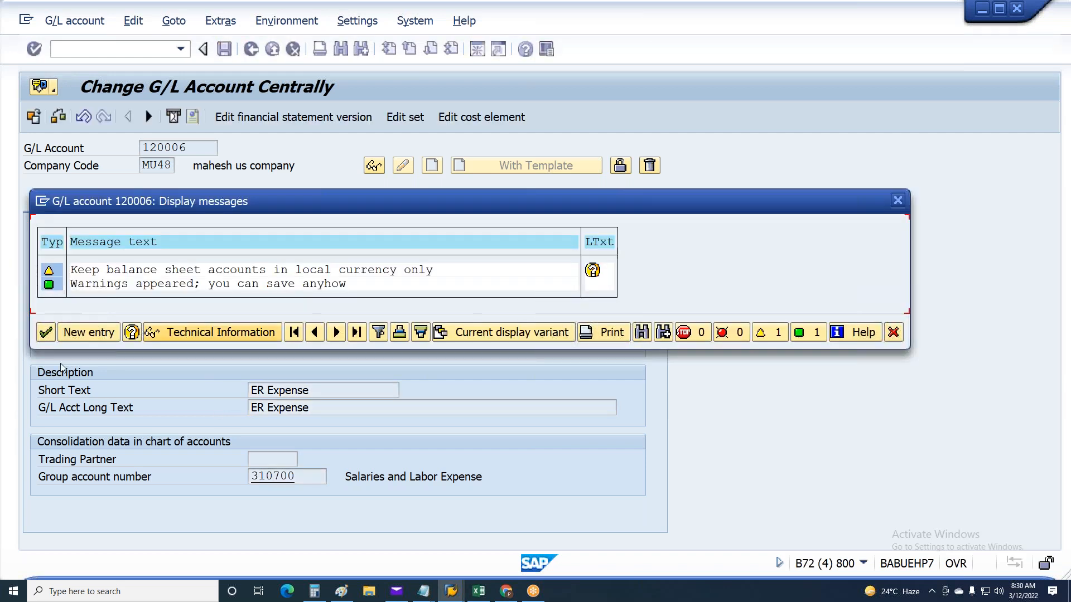
click(45, 333)
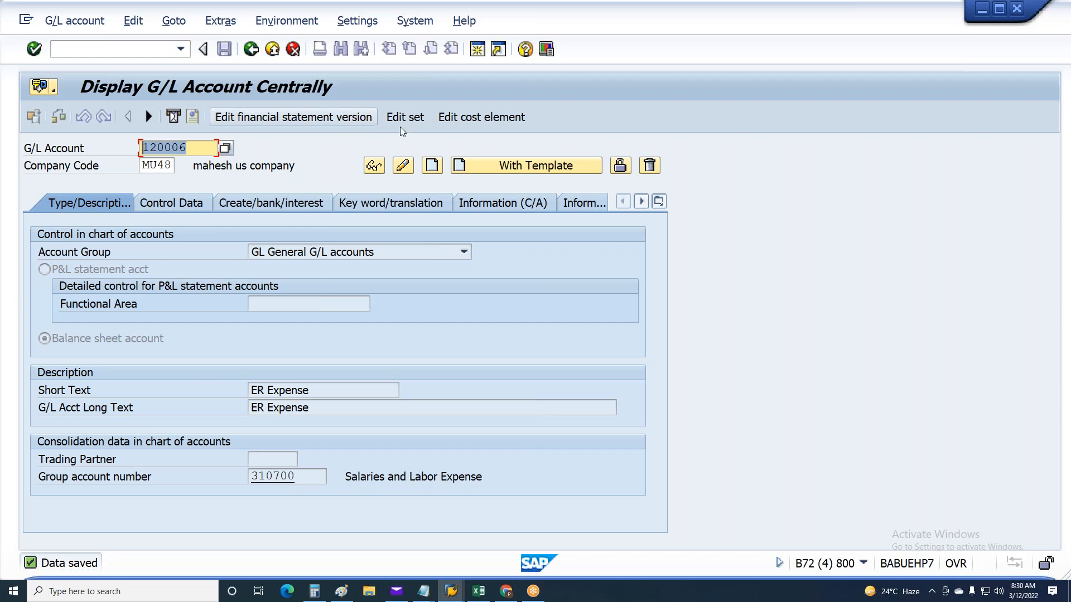
Change G/L account 120006 back to a P&L statement account and save it
click(403, 167)
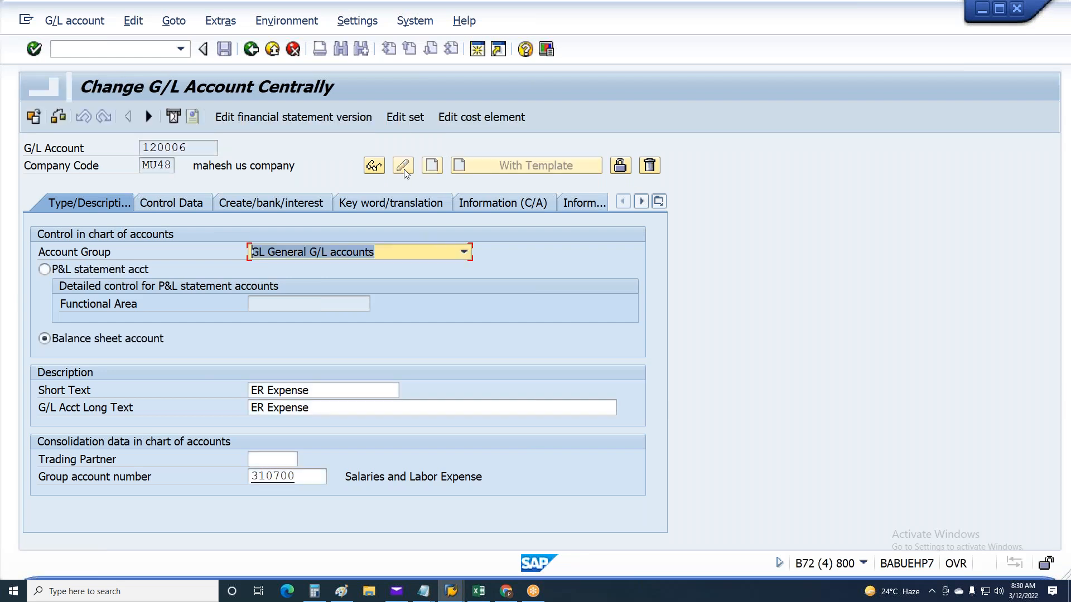
click(68, 270)
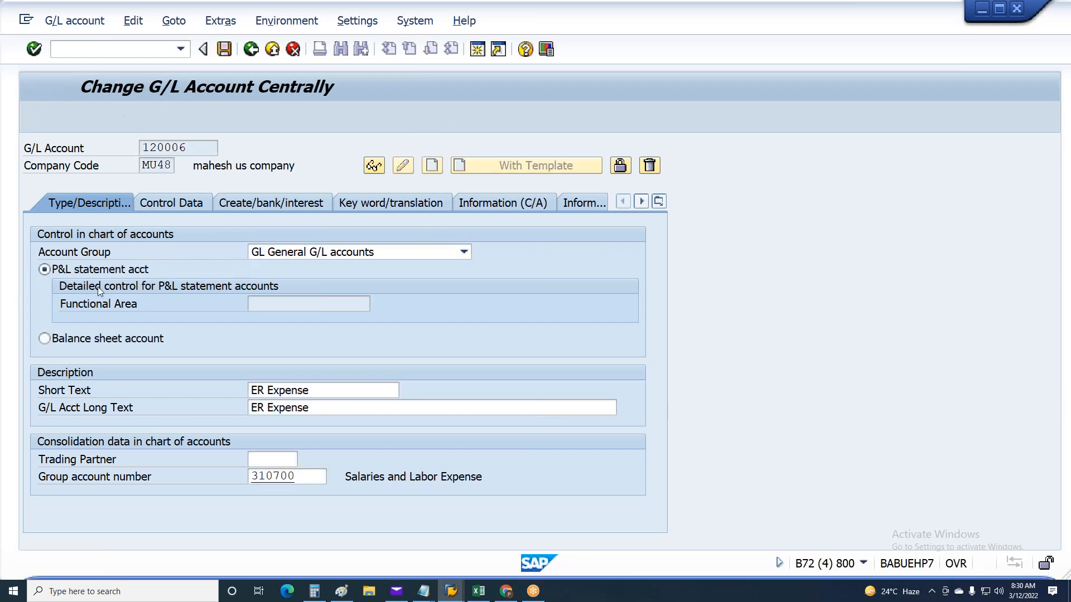
key(ctrl+s)
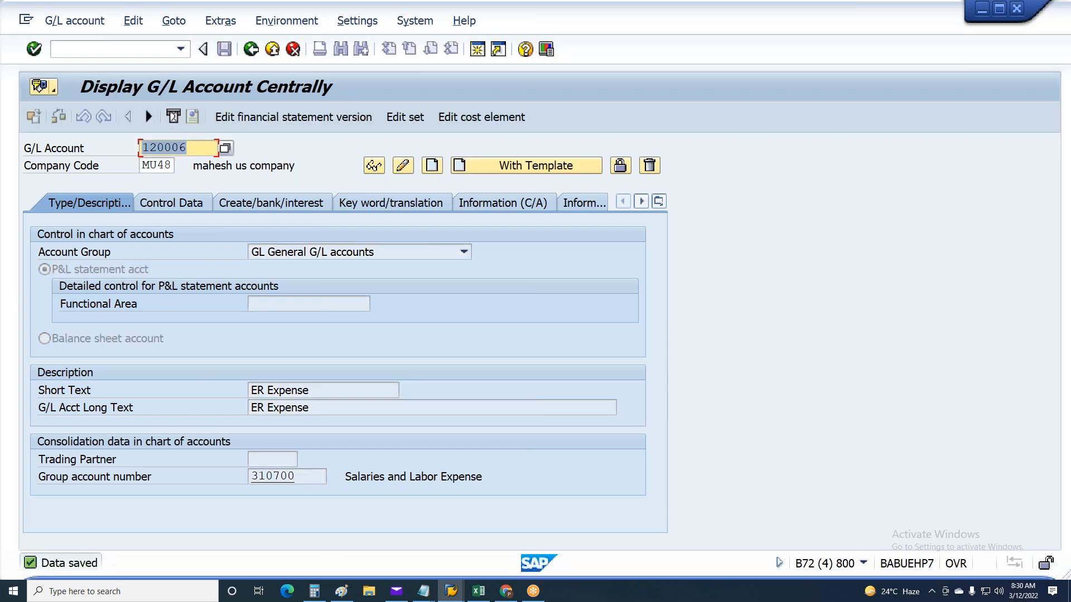
Recheck the missing account on line 9 of the posting messages and start creating G/L account 220001 for company code MU48
key(alt+Tab)
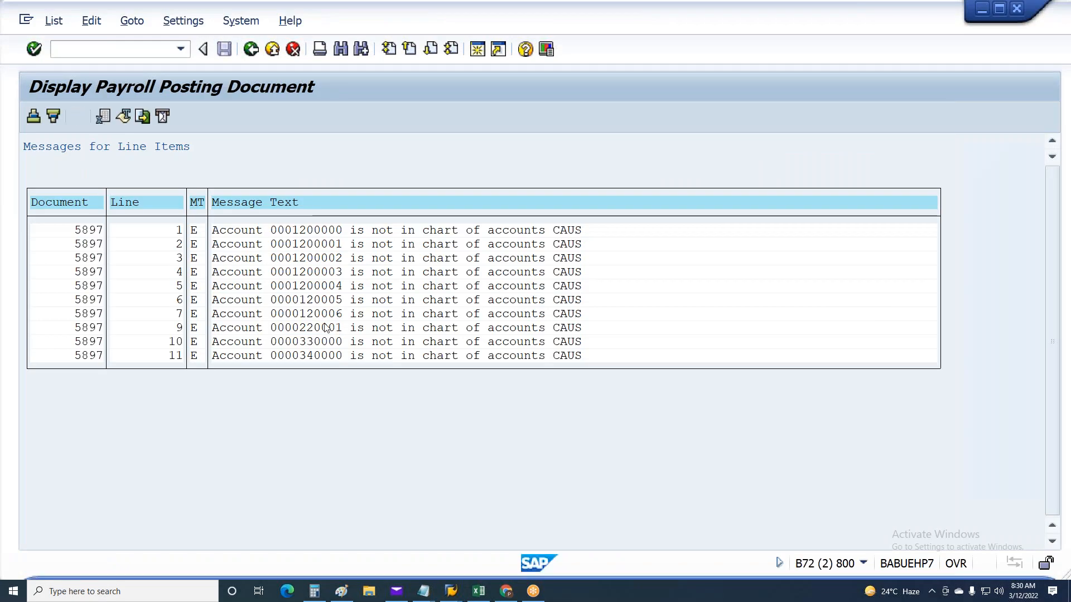
key(alt+Tab)
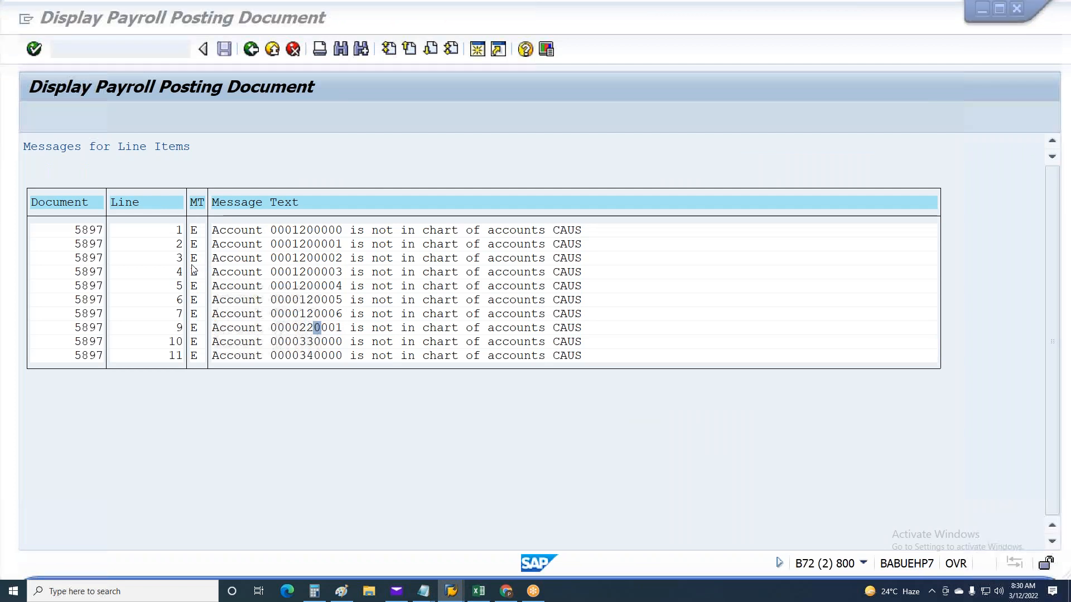
text(220001)
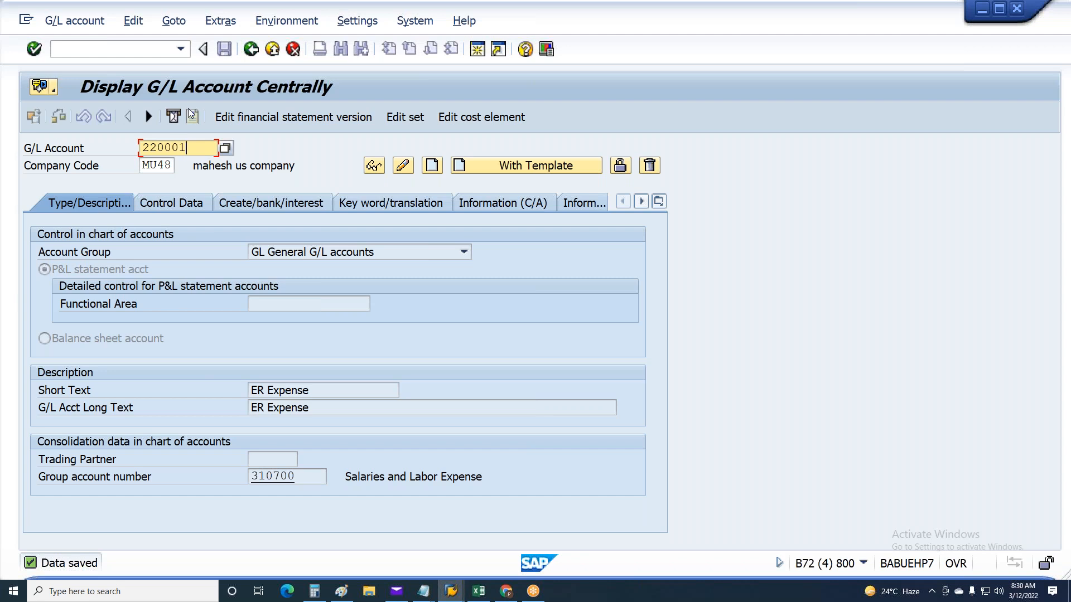
key(Return)
key(Return)
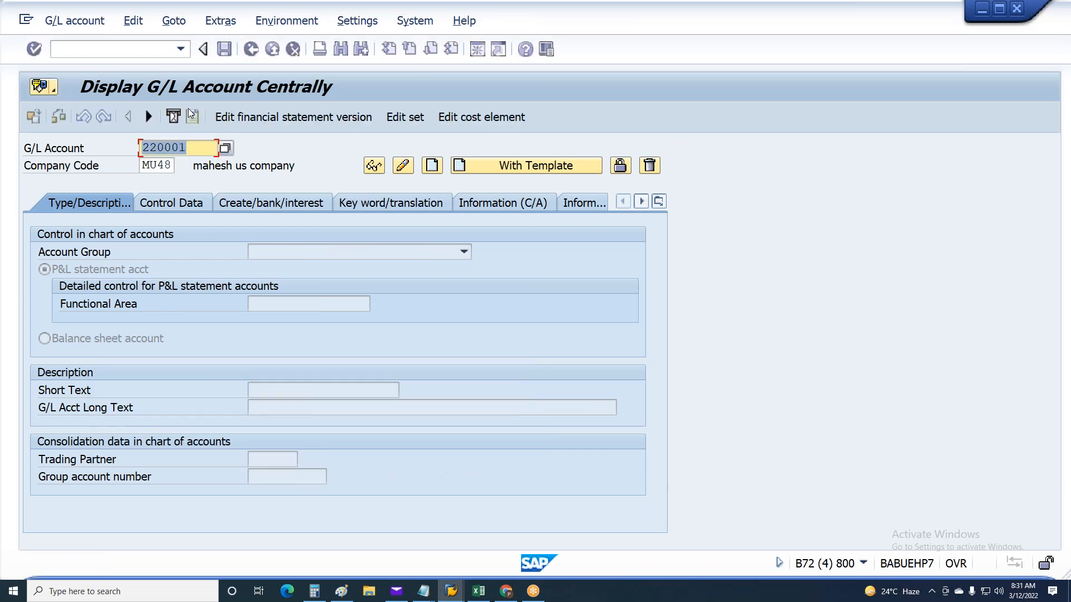
click(432, 173)
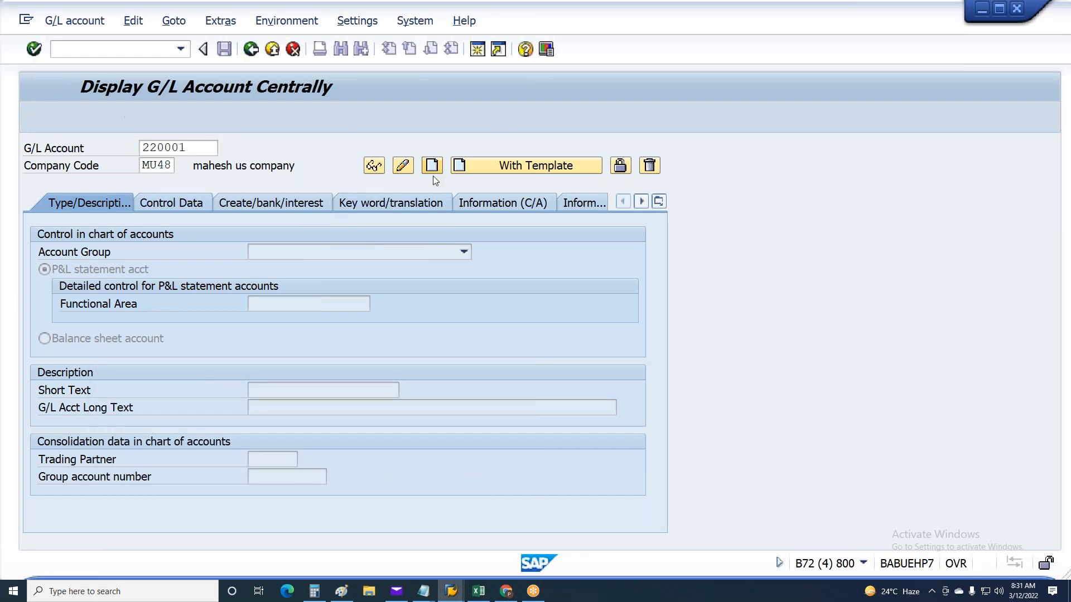
Classify G/L account 220001 as a balance sheet account in account group GL General G/L accounts
click(105, 343)
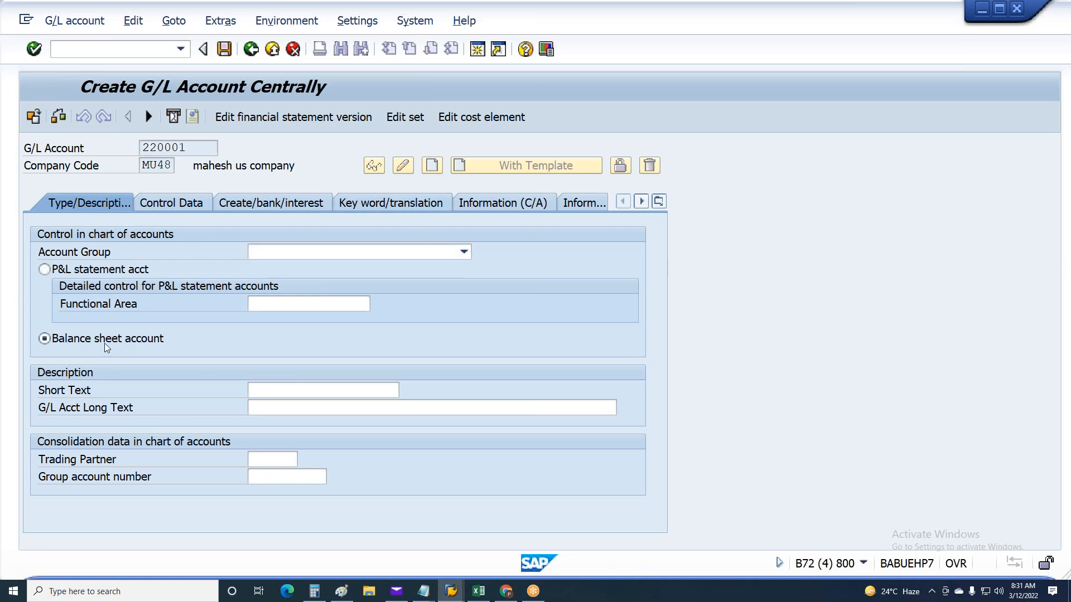
click(370, 249)
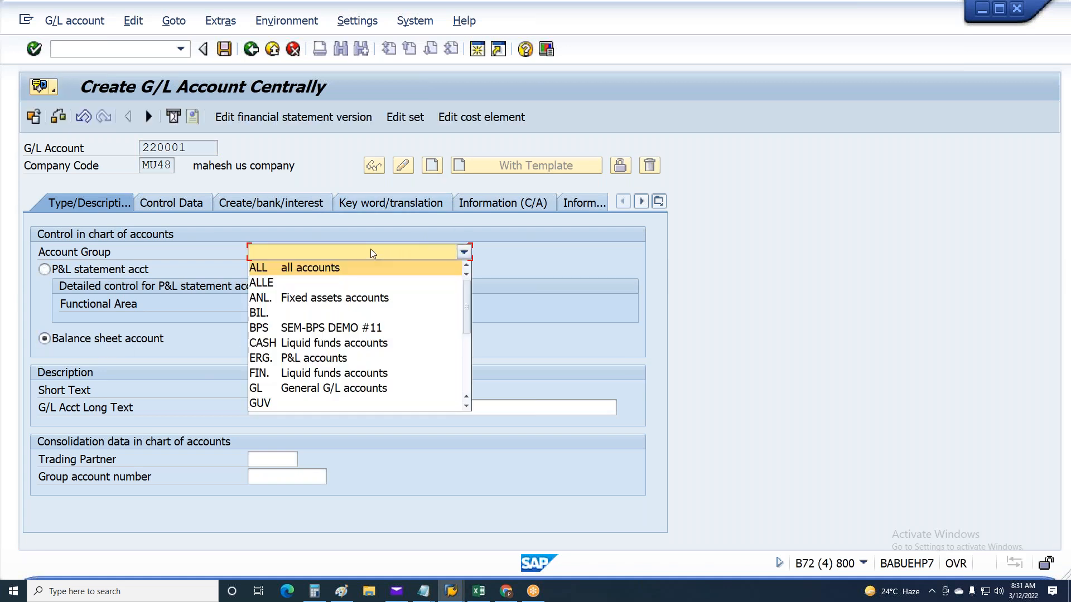
click(270, 388)
Enter ER Contr as the short text of account 220001 and fill in its long text and group account number
click(290, 389)
text(E)
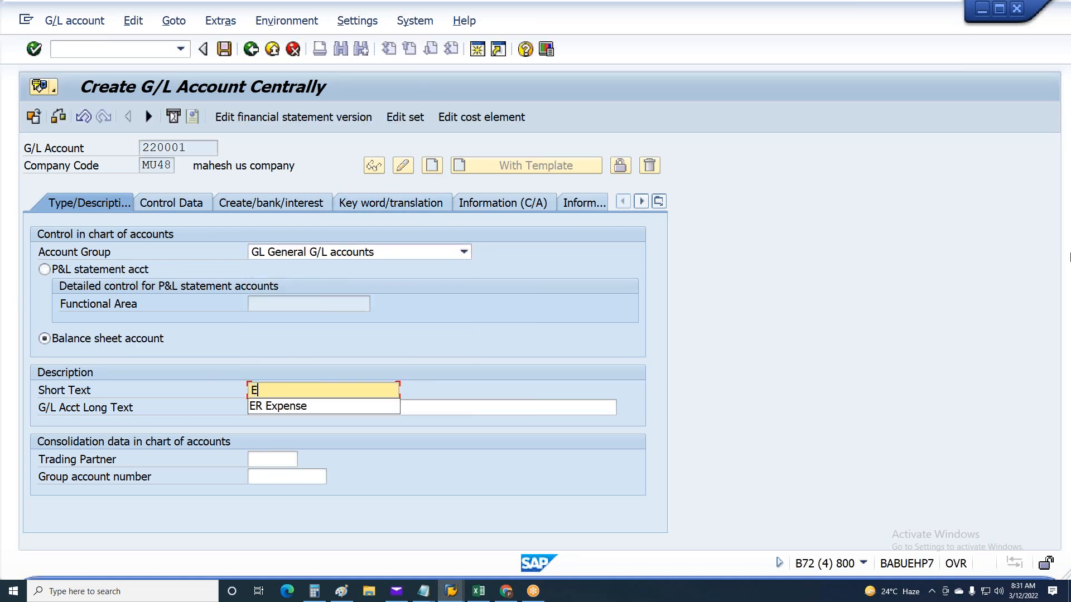
text(R Con)
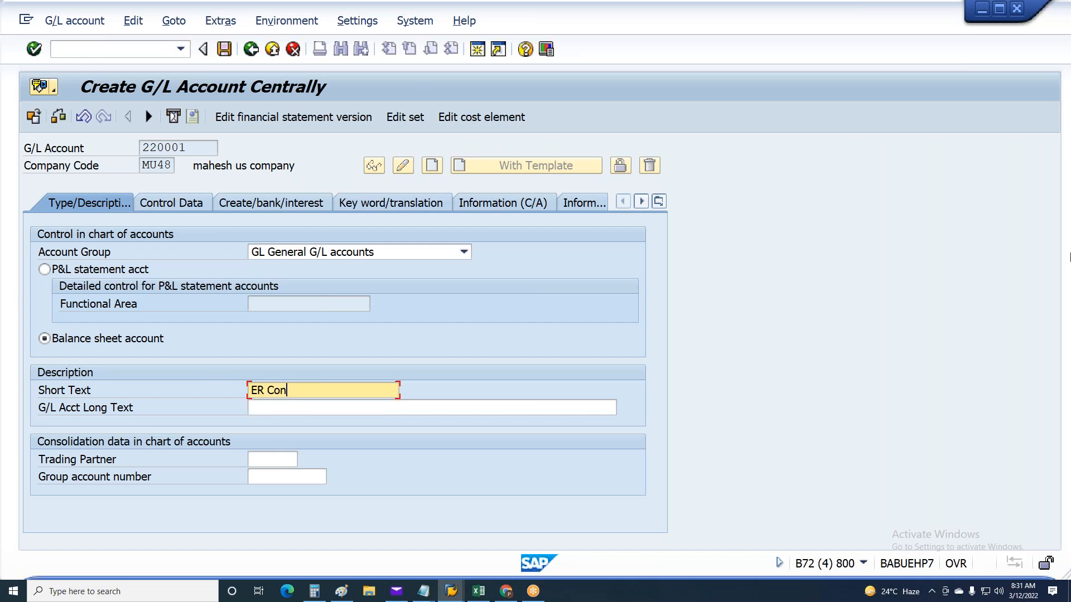
text(tr)
key(ctrl+shift+Left)
click(274, 410)
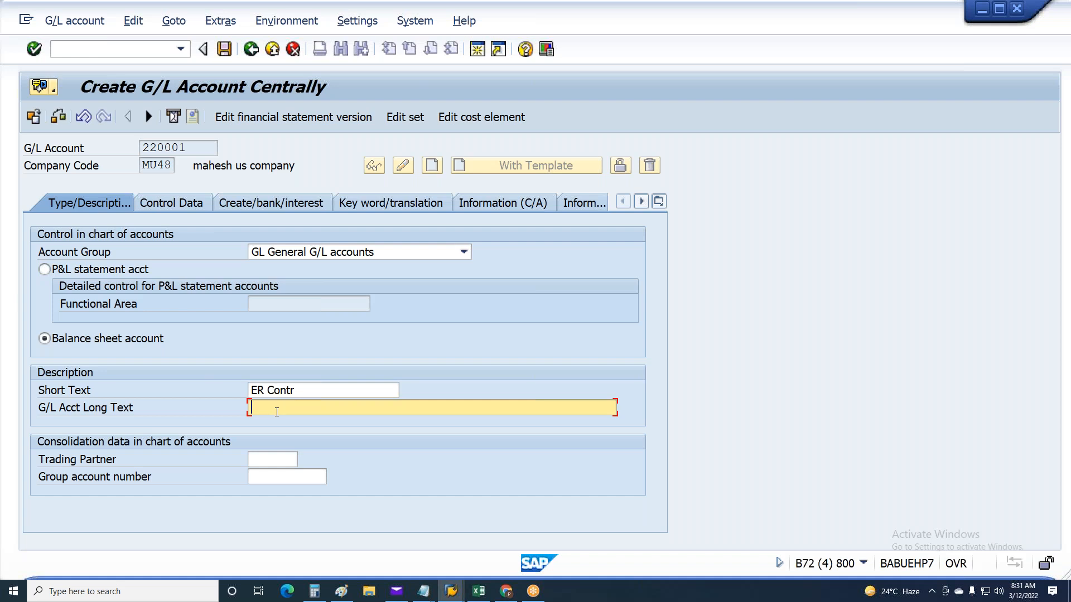
click(281, 482)
click(269, 491)
Check the control data and field status group of G/L account 220001 and save it
click(187, 207)
click(269, 202)
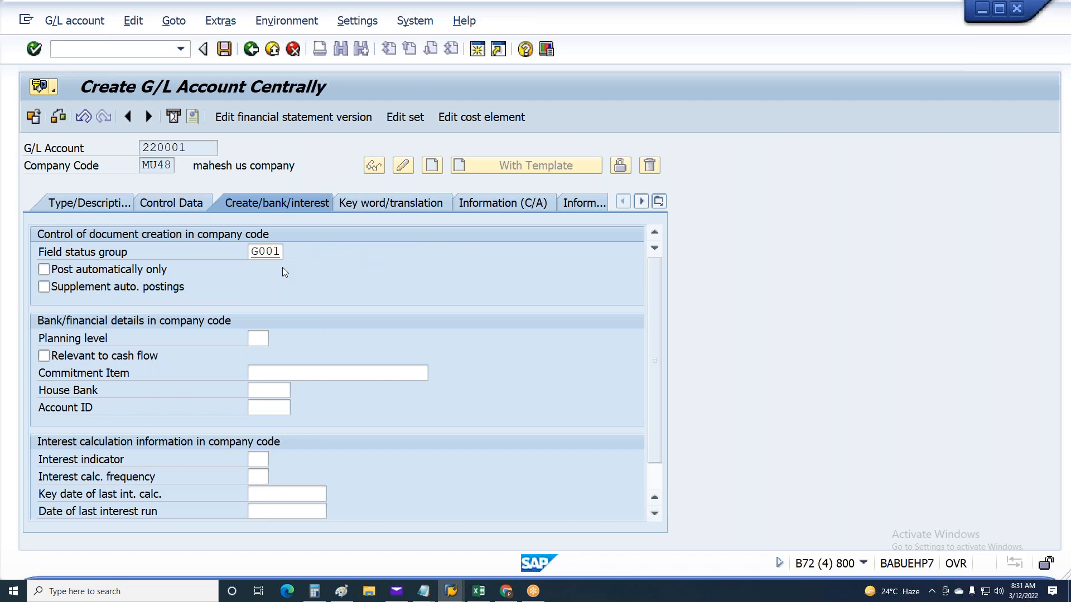
key(ctrl+s)
click(49, 333)
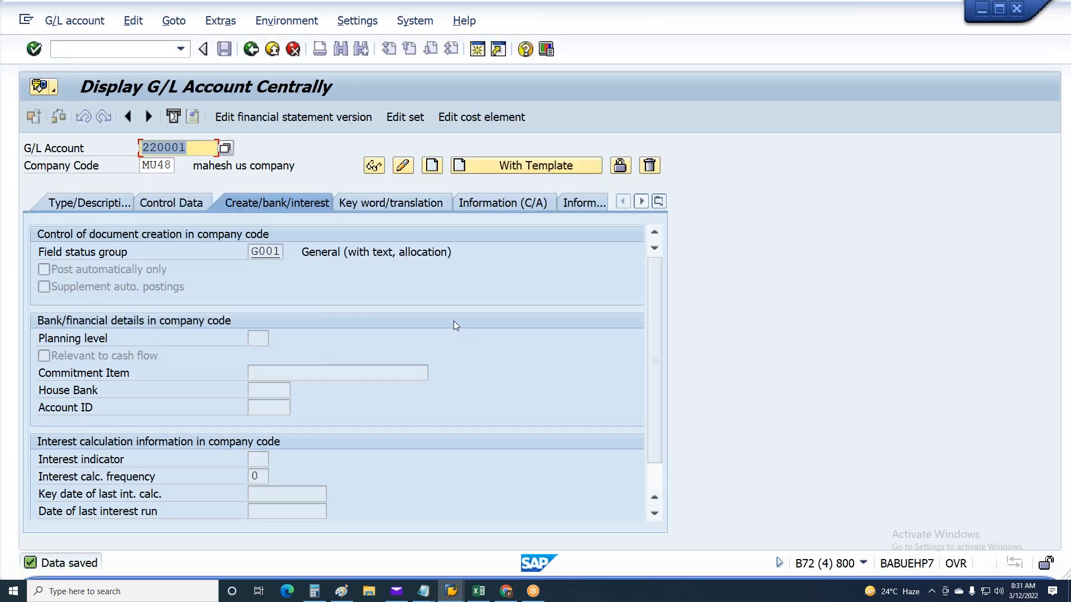
Look up the missing account on line 10 of the posting messages and start creating G/L account 330000 for MU48
key(alt+Tab)
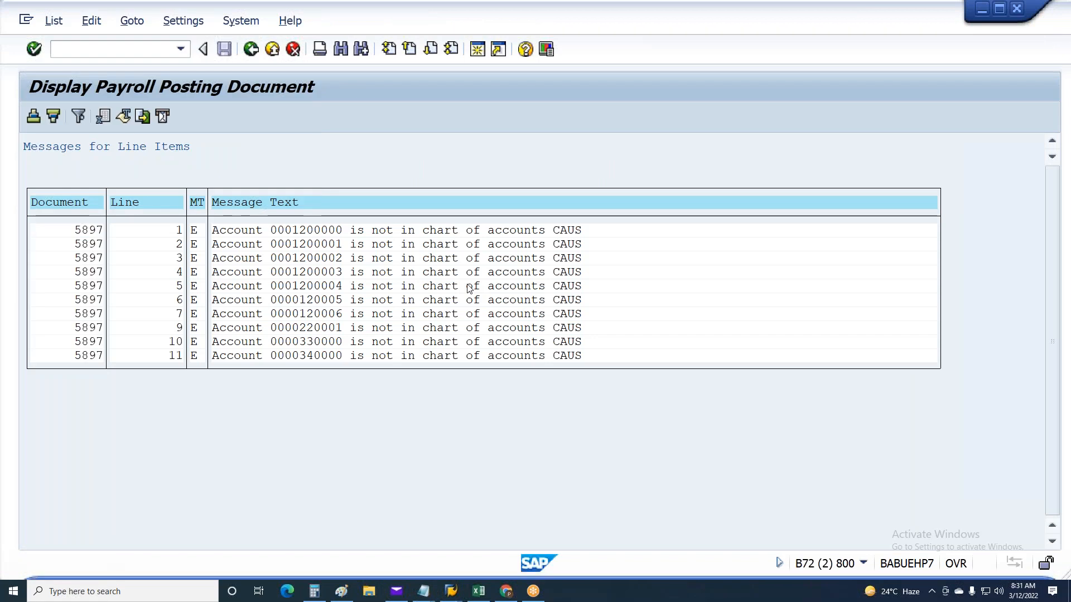
click(310, 343)
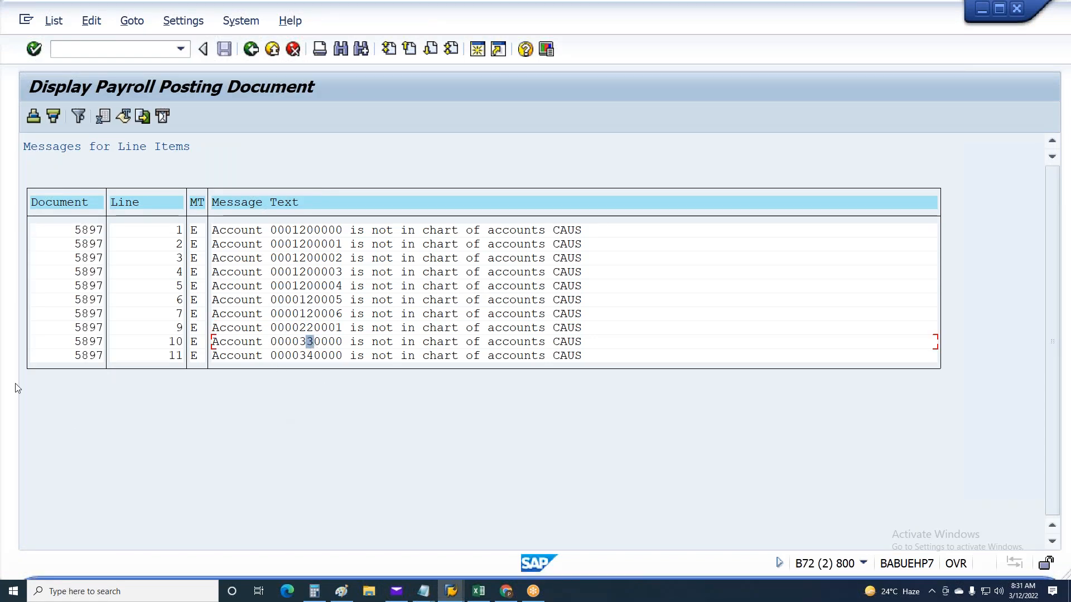
key(alt+Tab)
text(3300)
key(F5)
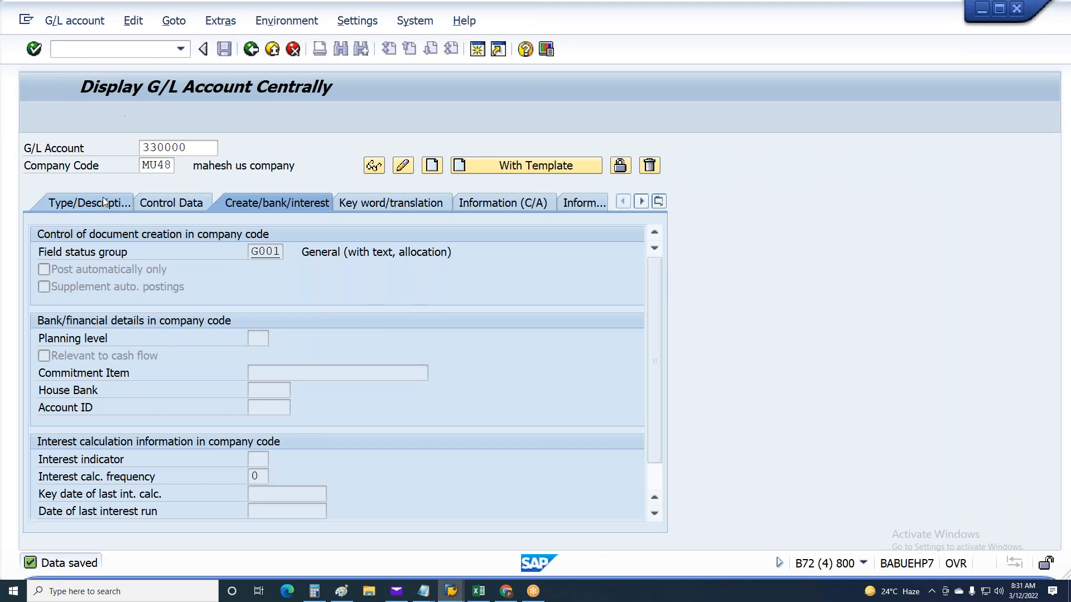
Classify G/L account 330000 as a balance sheet account in account group GL General G/L accounts
click(176, 203)
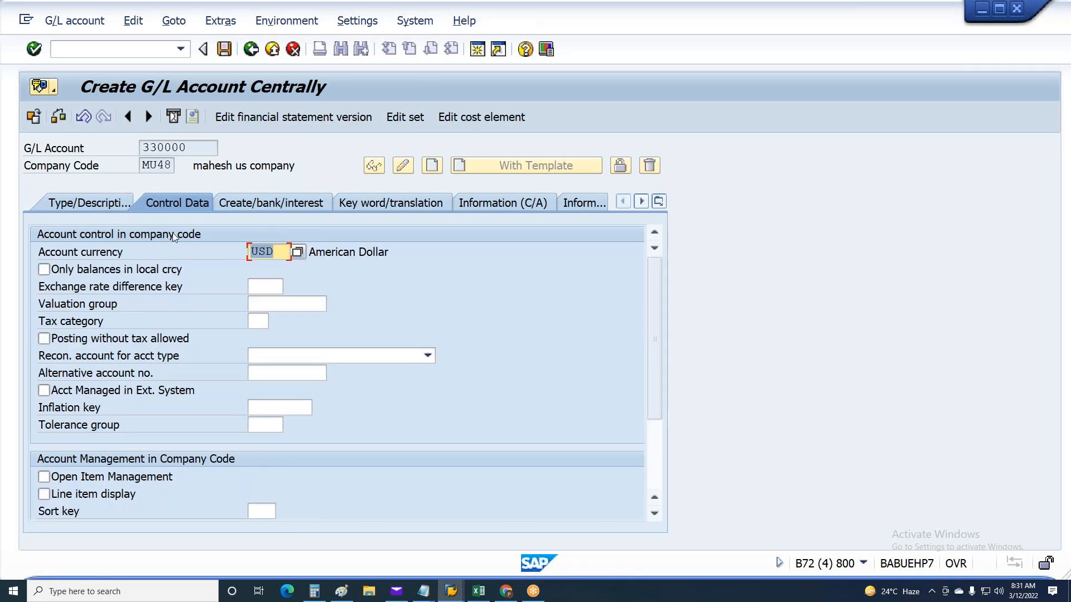
click(115, 205)
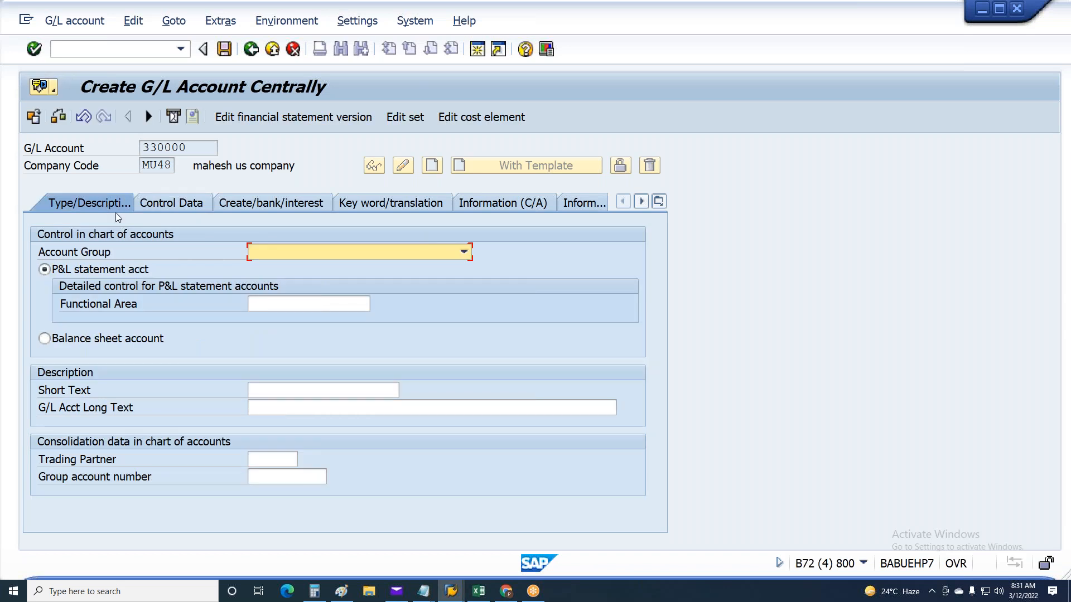
click(291, 249)
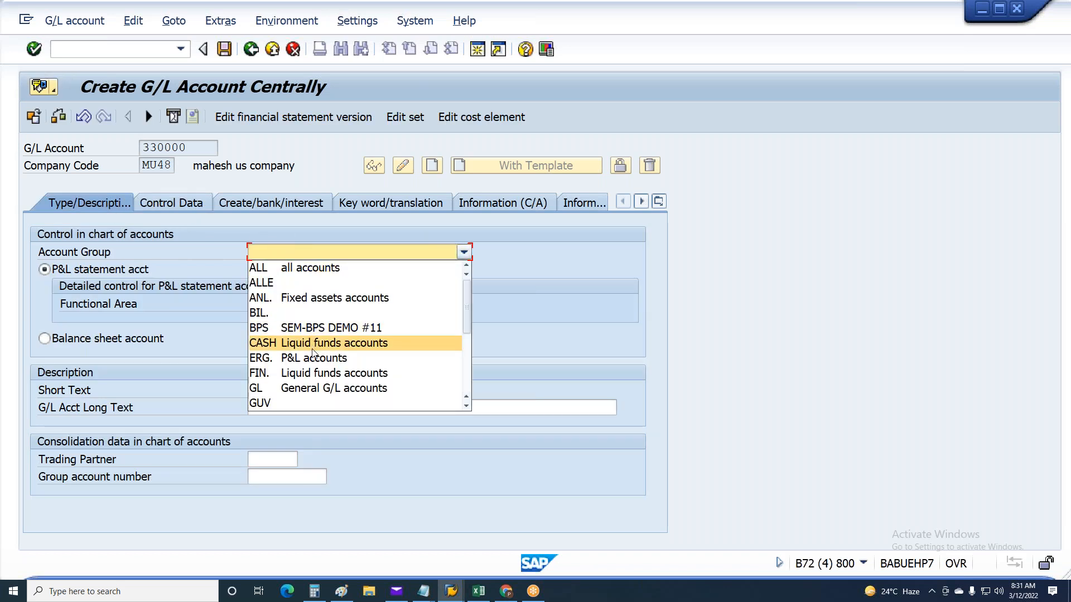
click(312, 387)
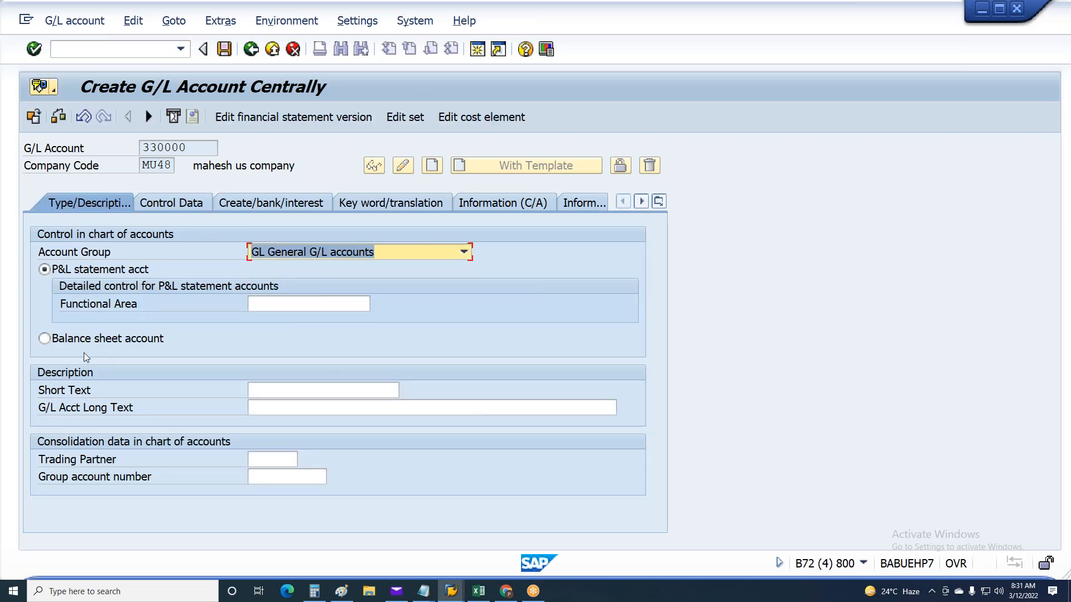
click(44, 339)
Enter ER Contr as the short text and long text of G/L account 330000
click(321, 390)
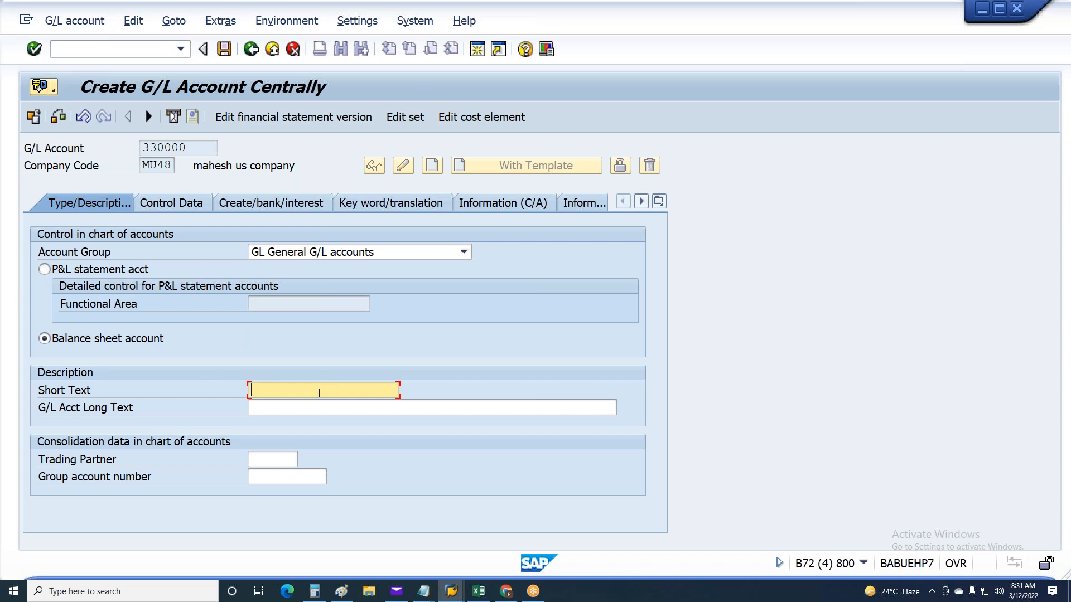
click(280, 411)
click(351, 407)
click(356, 422)
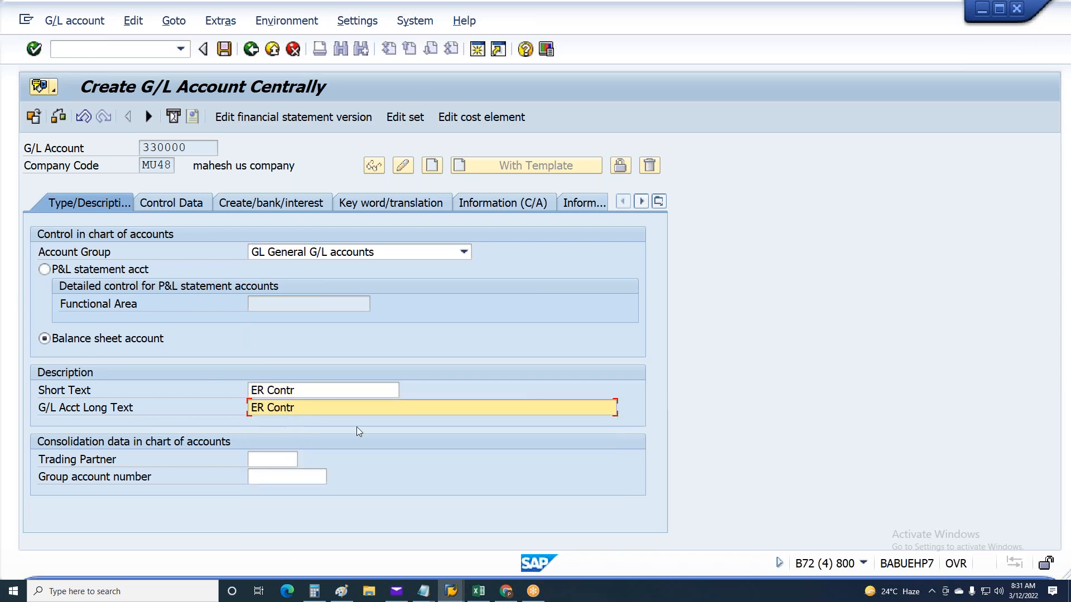
Check the control data and field status group of G/L account 330000 and try to save it
click(172, 203)
click(303, 203)
key(ctrl+s)
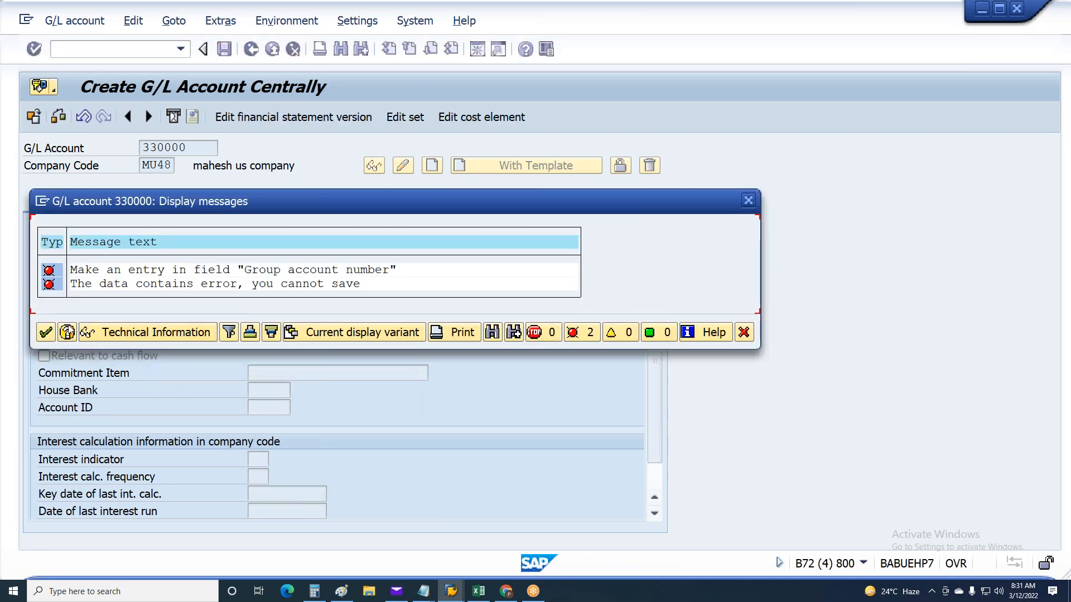
click(743, 332)
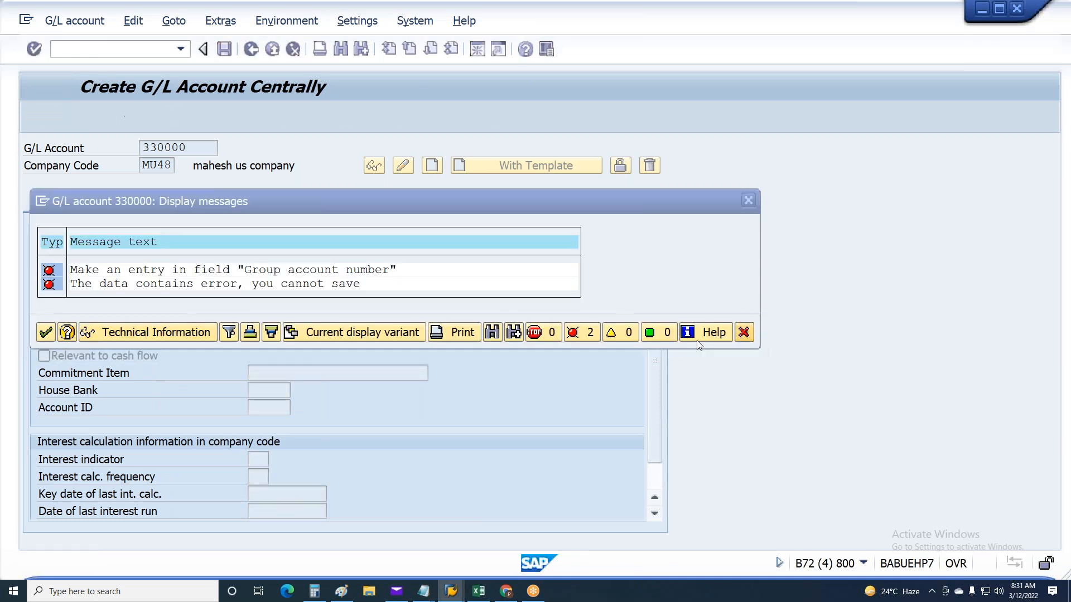
Enter 310700 as the group account number of G/L account 330000 and save the account, accepting the local currency warning
click(95, 203)
click(277, 479)
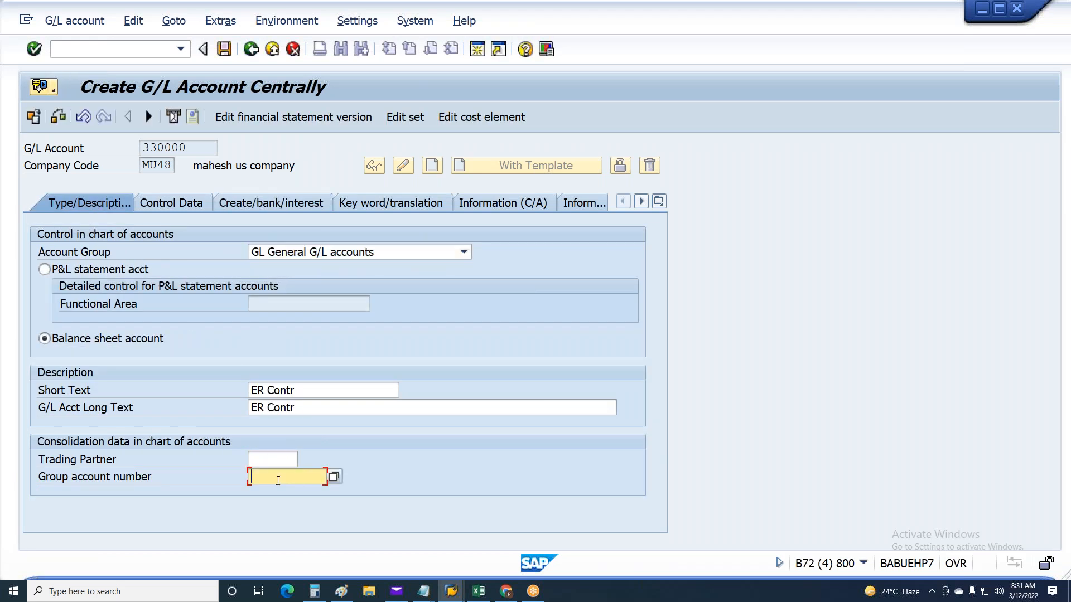
key(F10)
click(273, 490)
click(271, 487)
key(Return)
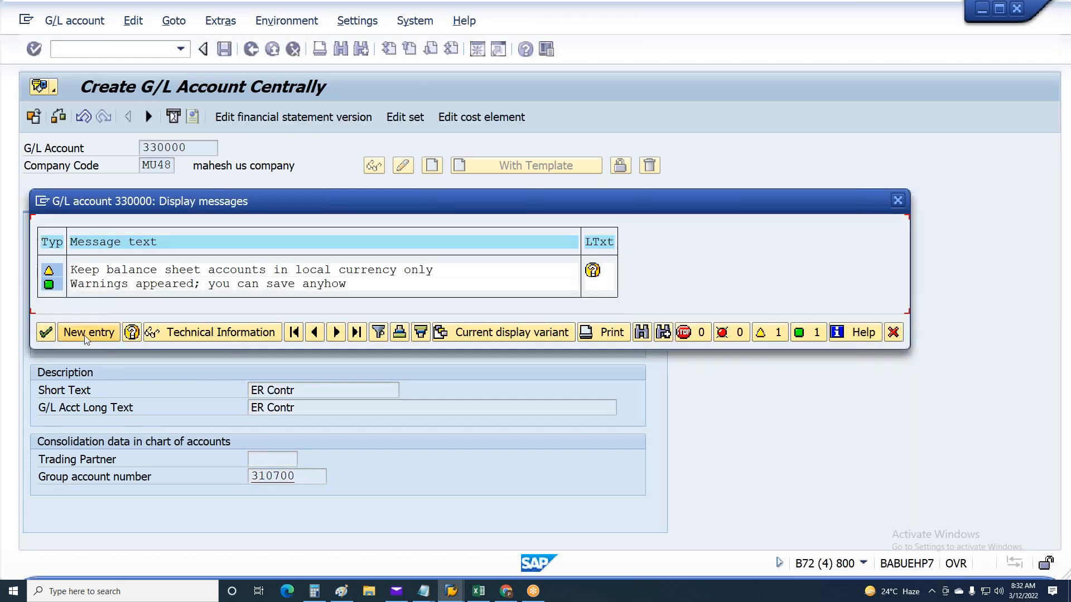
click(46, 333)
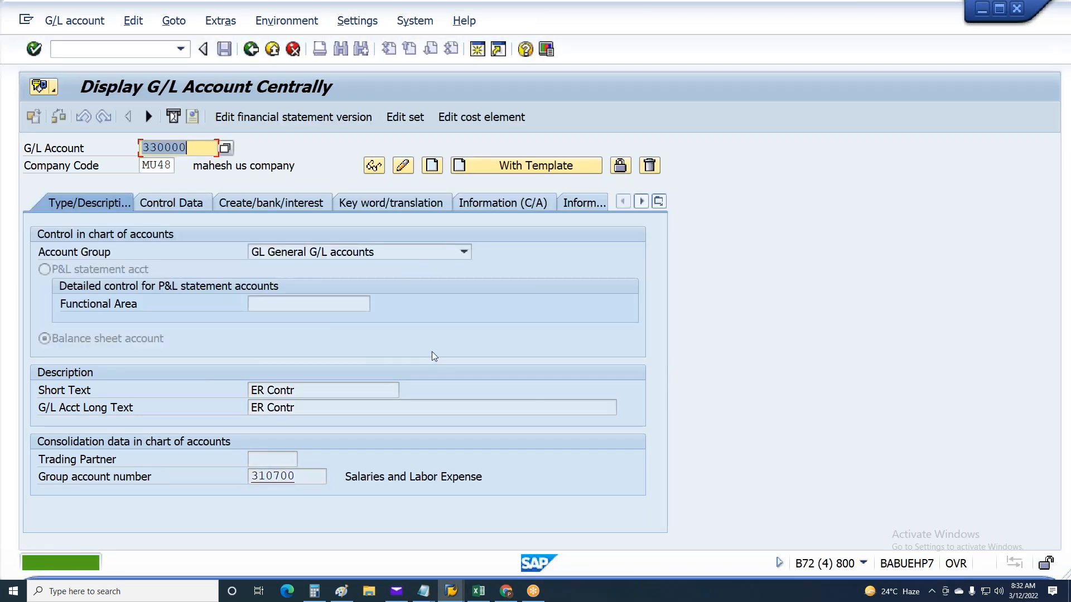
Return from the payroll posting messages to the posting run selection and execute the simulation posting run again
key(alt+Tab)
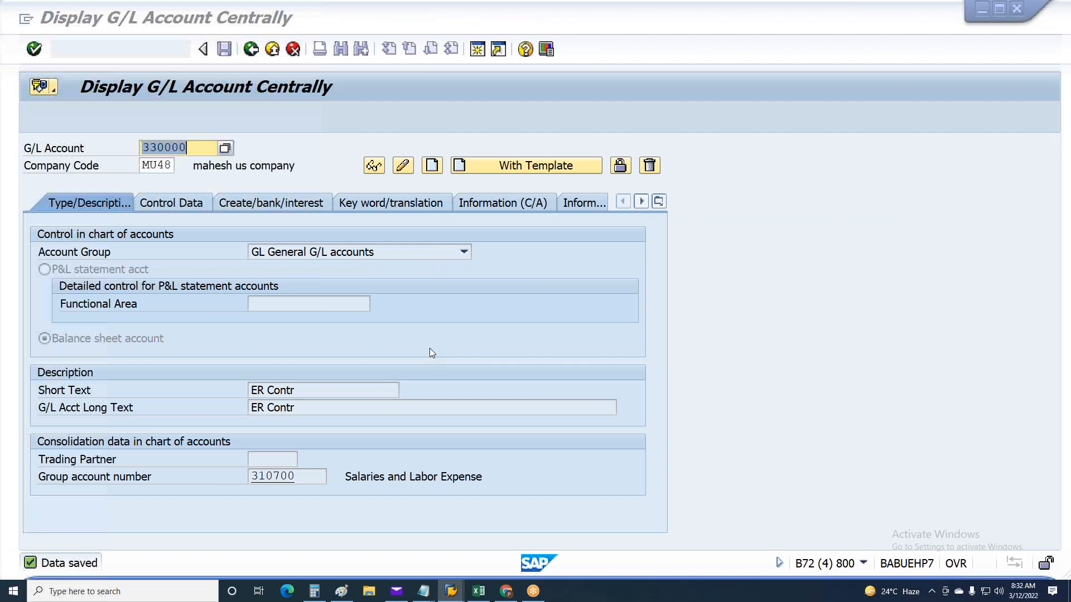
key(F3)
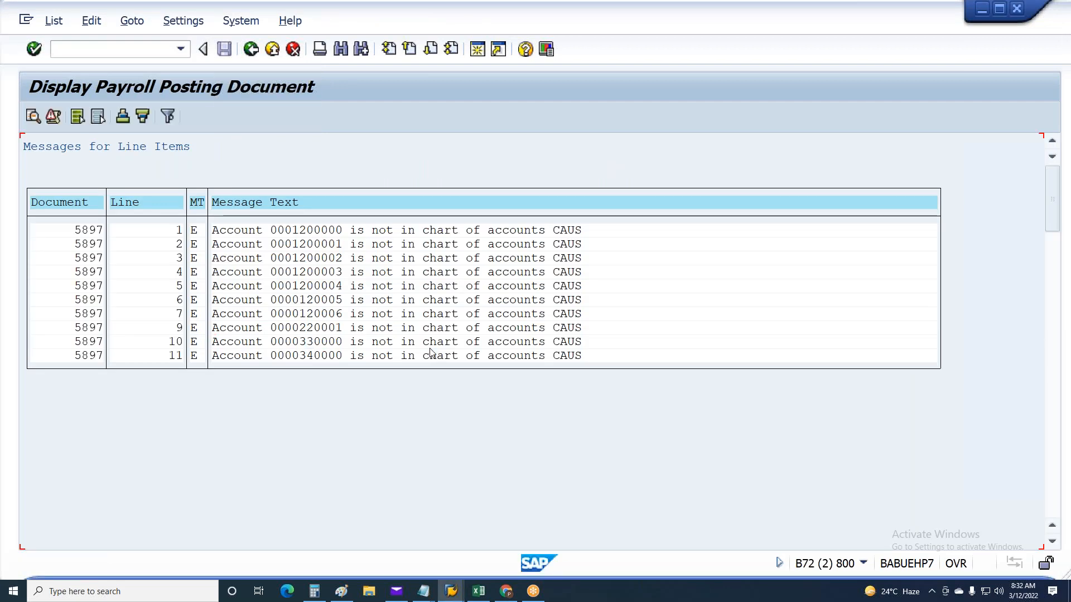
key(F3)
key(F3)
key(F3)
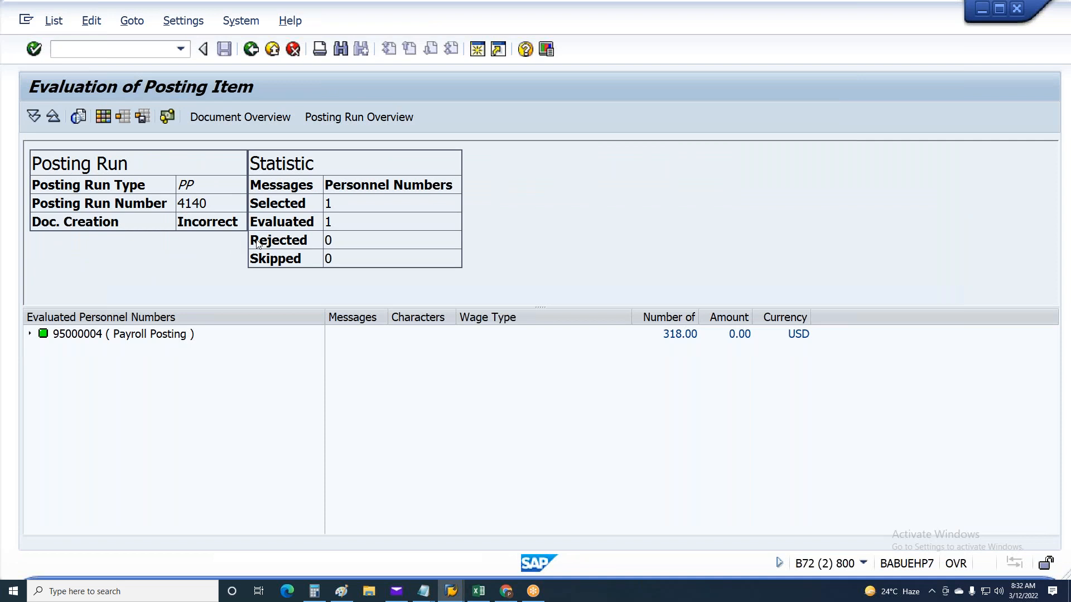
key(F3)
key(F8)
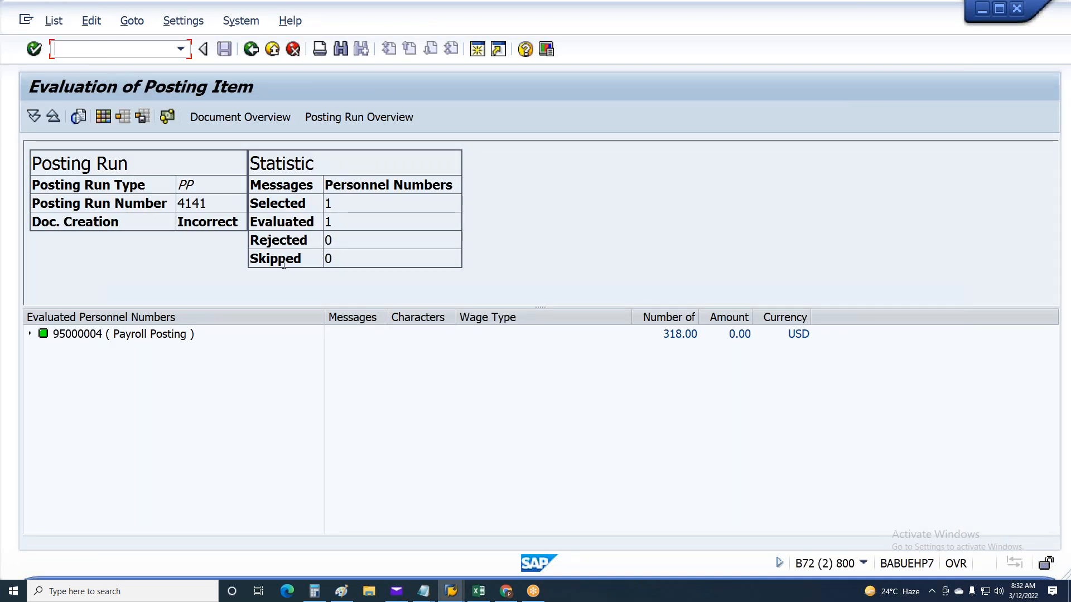
Open the new run's posting document from the document overview and display the error message for account 1200001
click(243, 116)
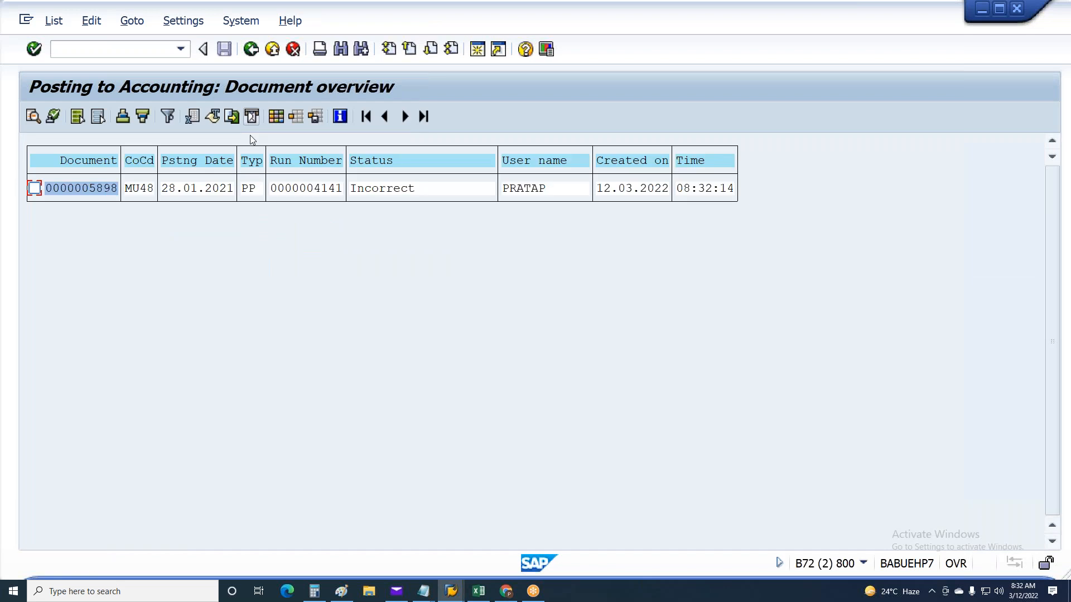
double_click(101, 188)
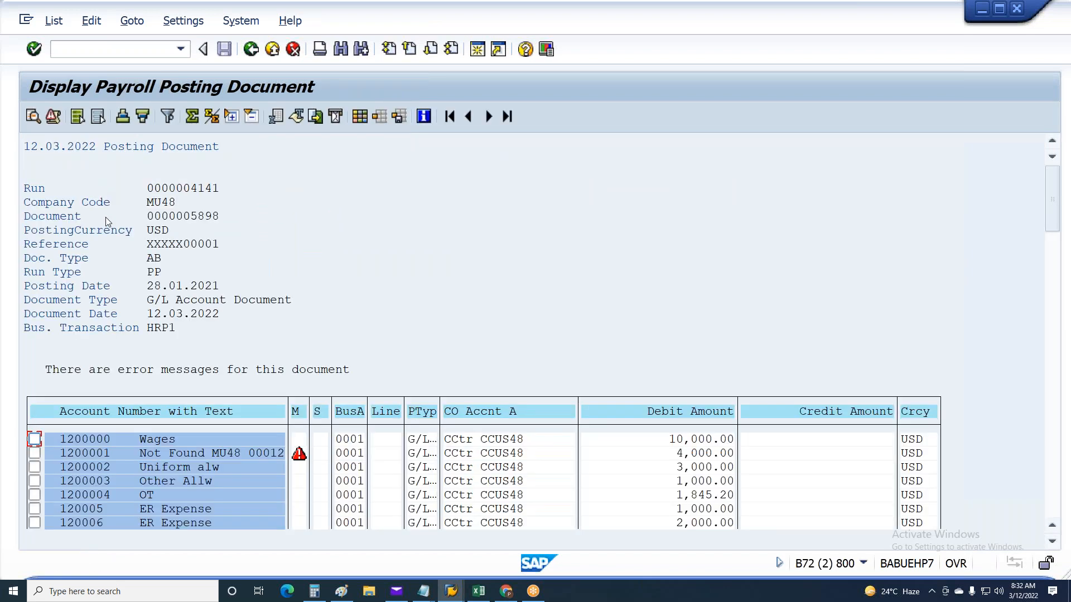
click(188, 454)
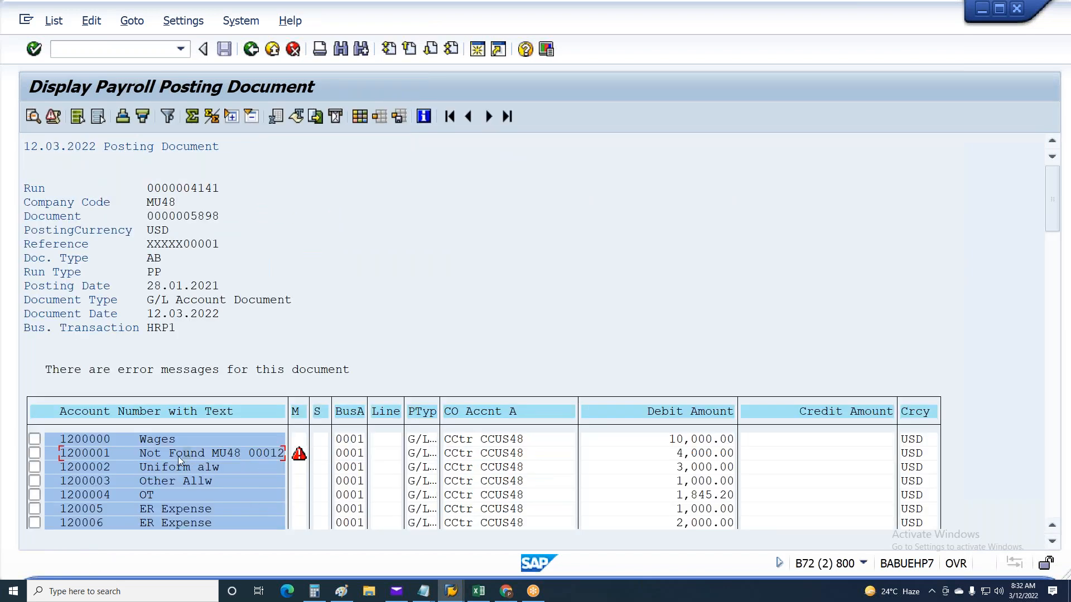
click(299, 455)
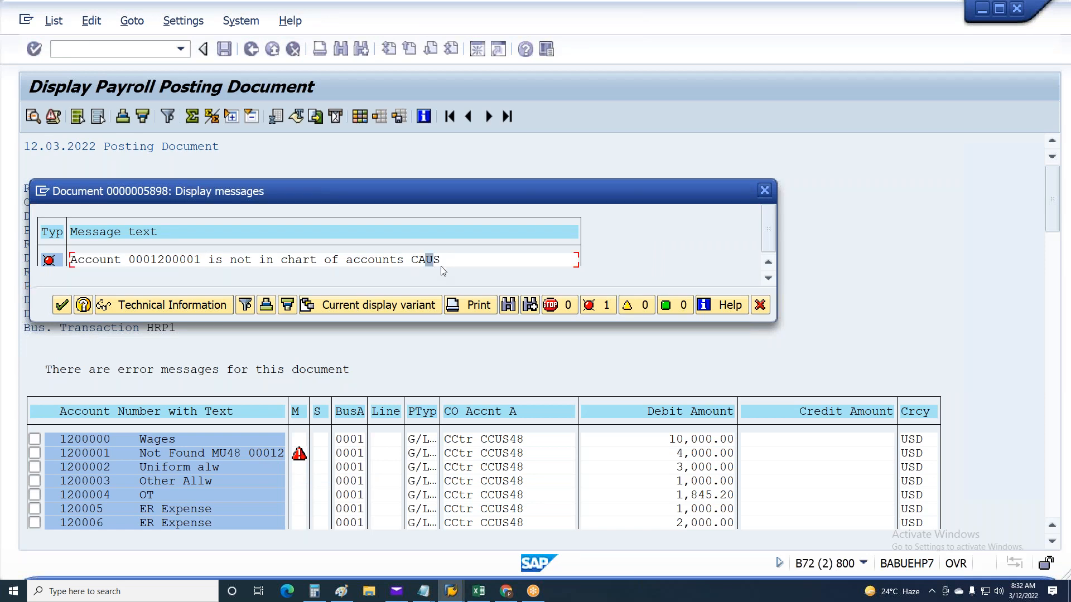
Start creating G/L account 1200001 for company code MU48 in account group GL General G/L accounts
key(alt+Tab)
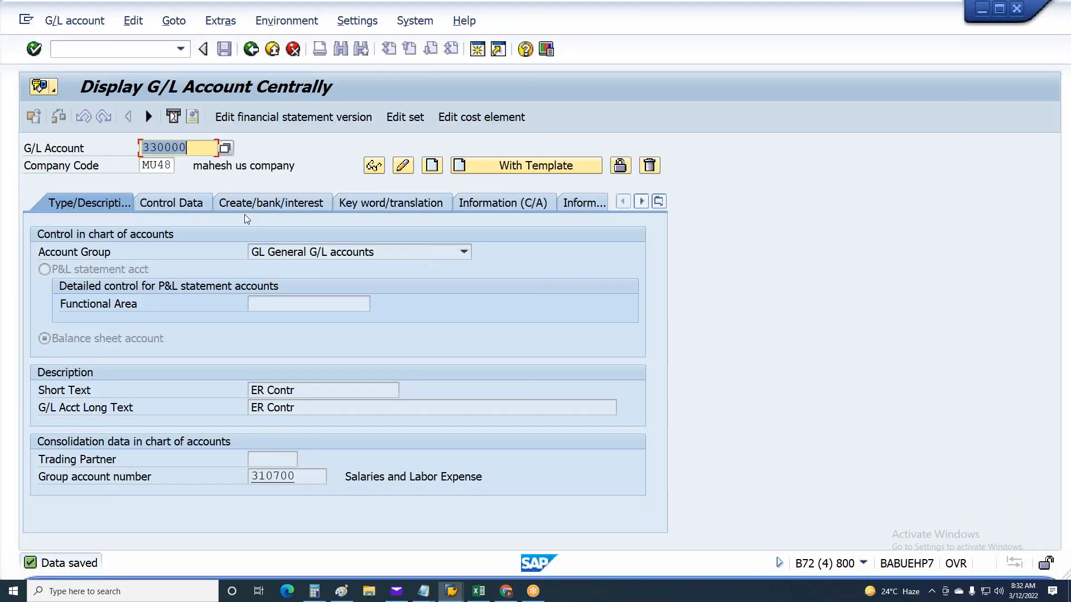
text(120)
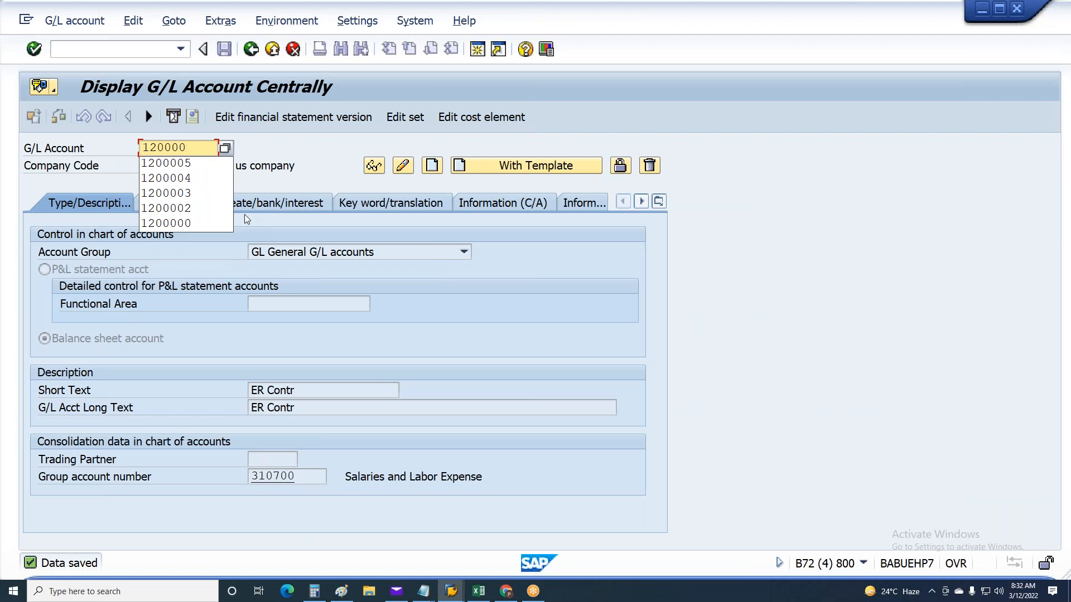
text(1)
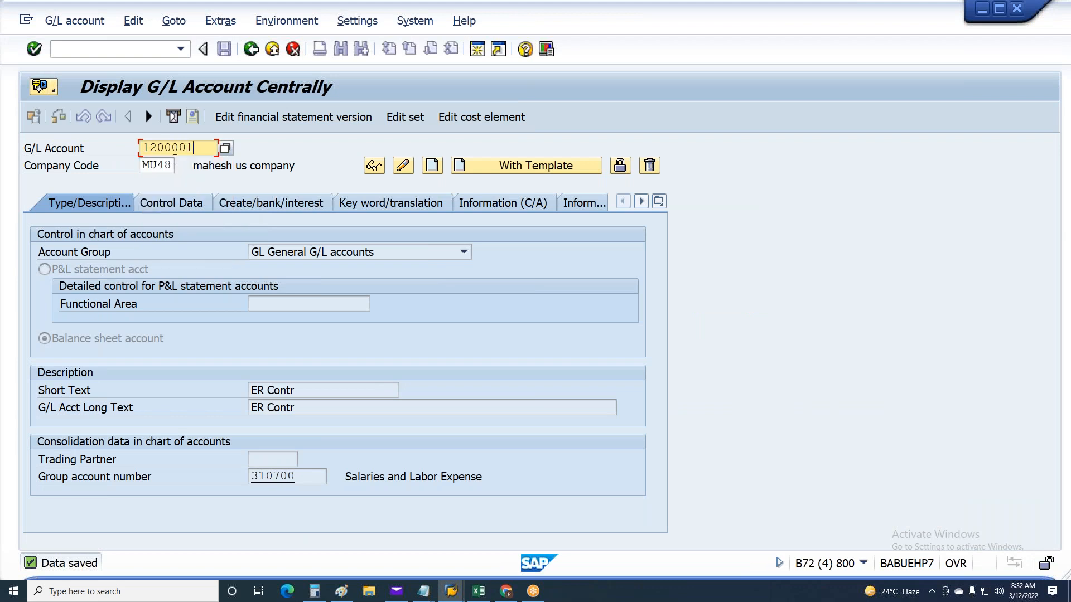
click(434, 166)
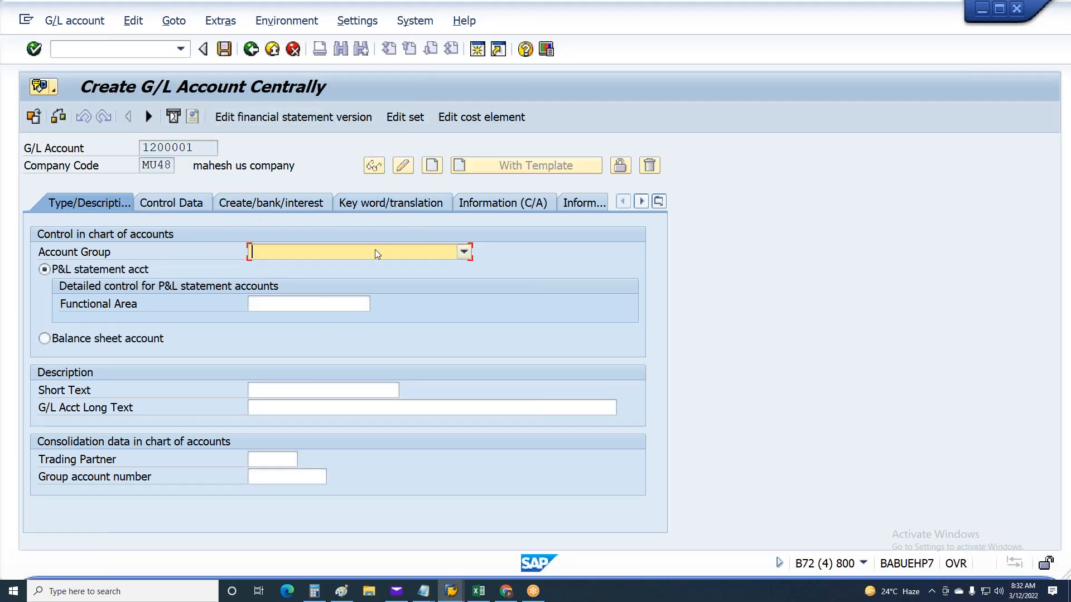
click(375, 254)
Enter "other expenses" as the short and long text of G/L account 1200001, with group account number 310700
click(294, 390)
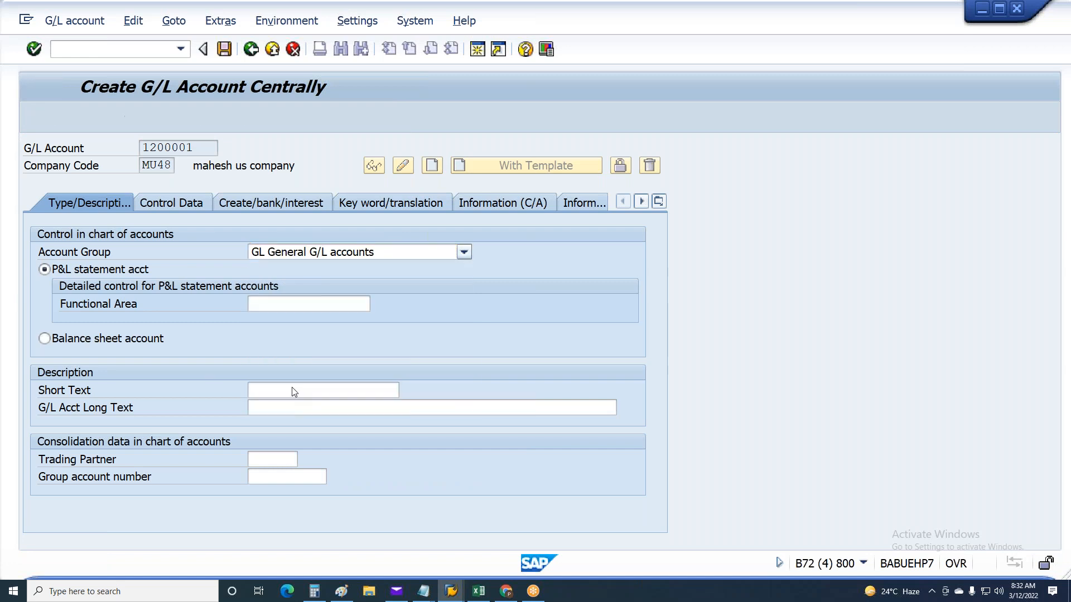
click(294, 391)
click(293, 391)
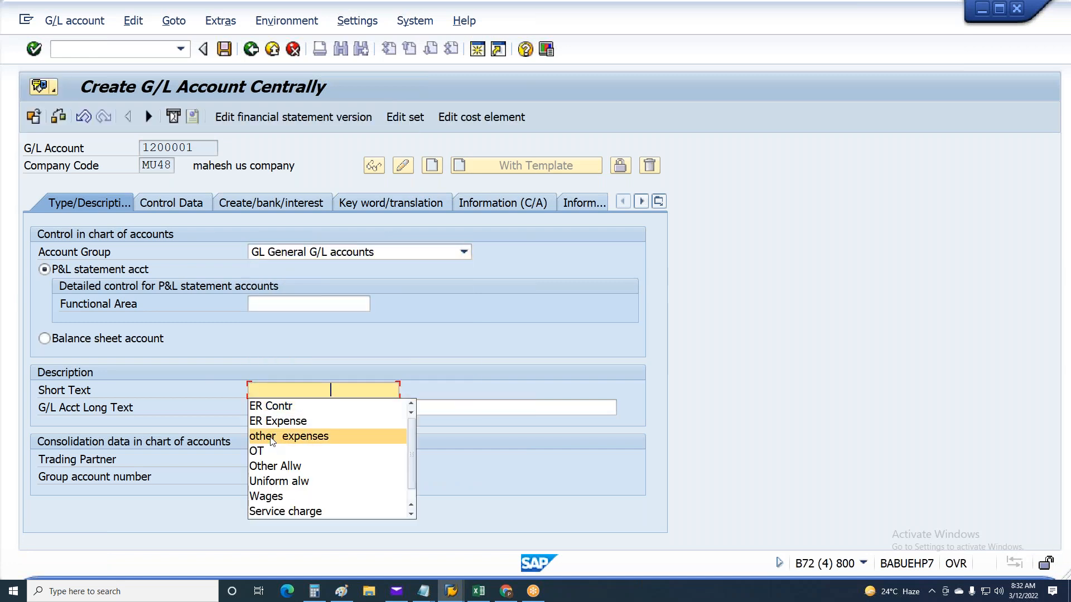
click(271, 437)
click(276, 408)
click(273, 454)
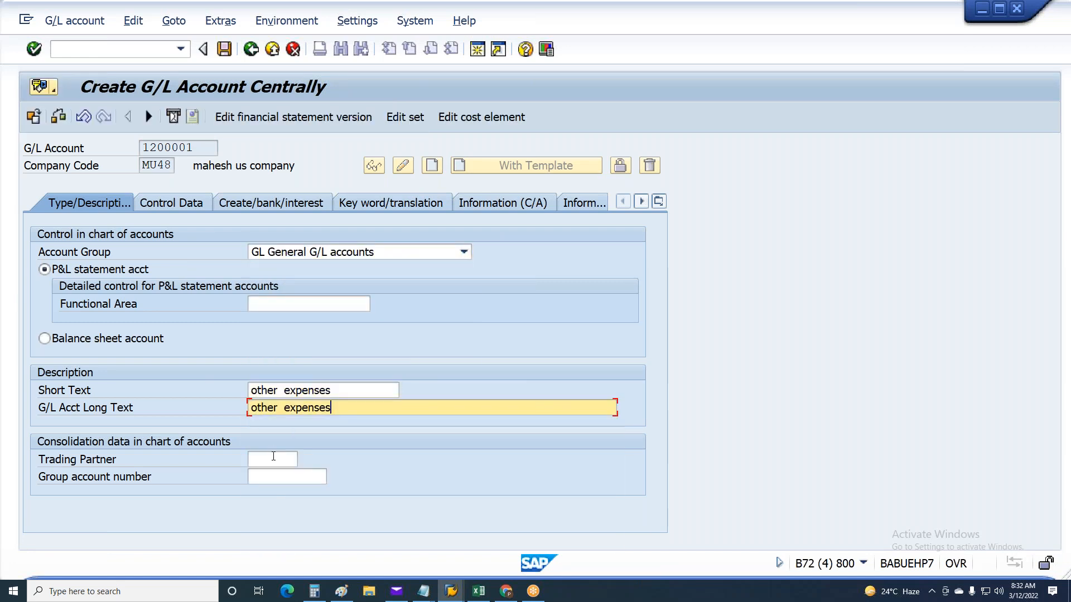
click(273, 476)
text(310700)
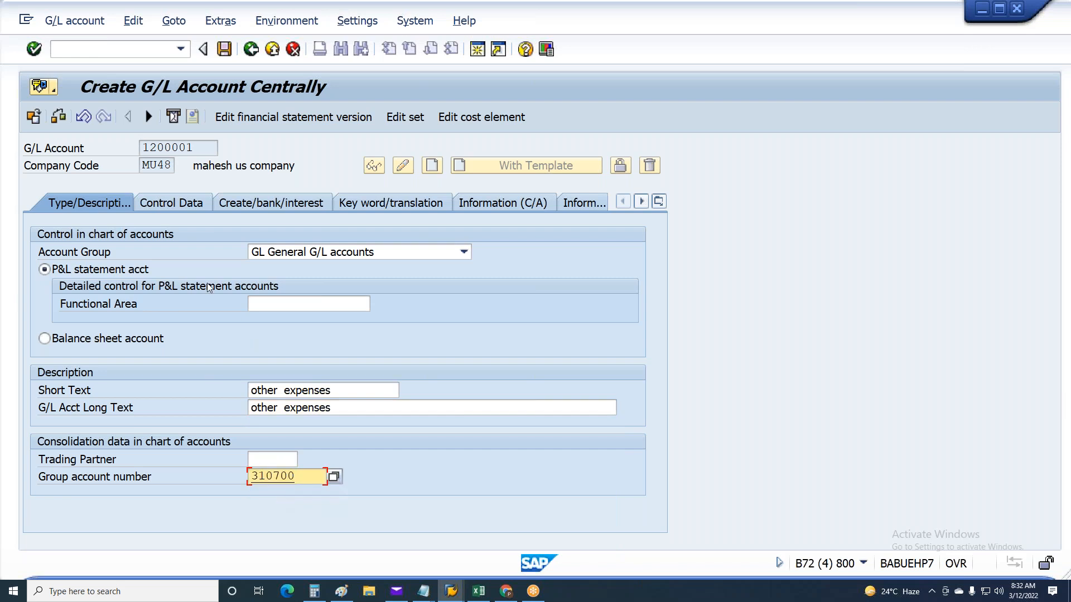
Check the control data of G/L account 1200001, set its field status group to G001 and save the account
click(171, 205)
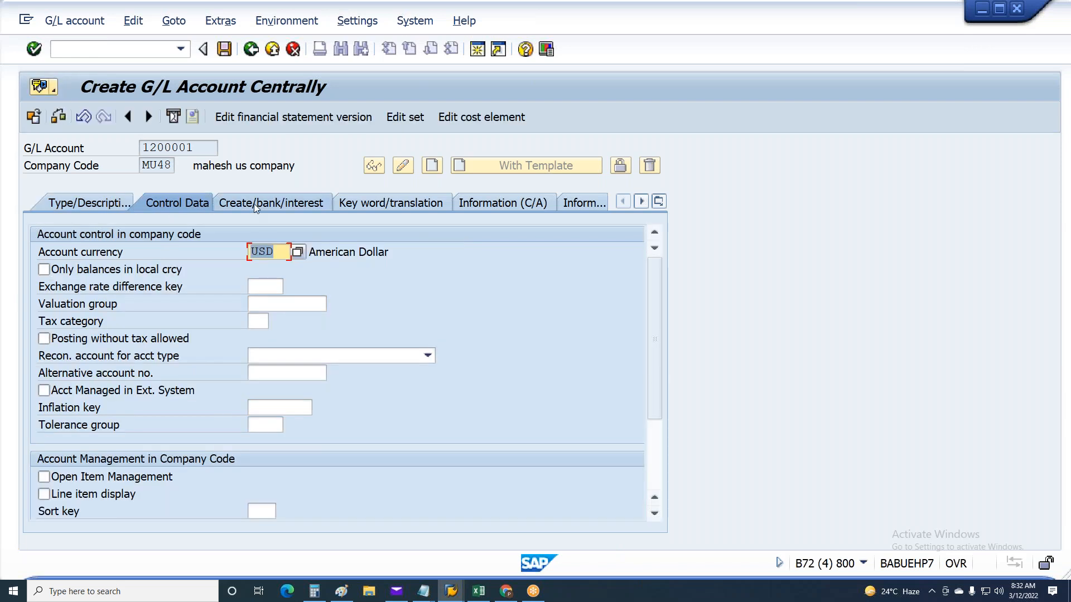
click(273, 203)
click(265, 252)
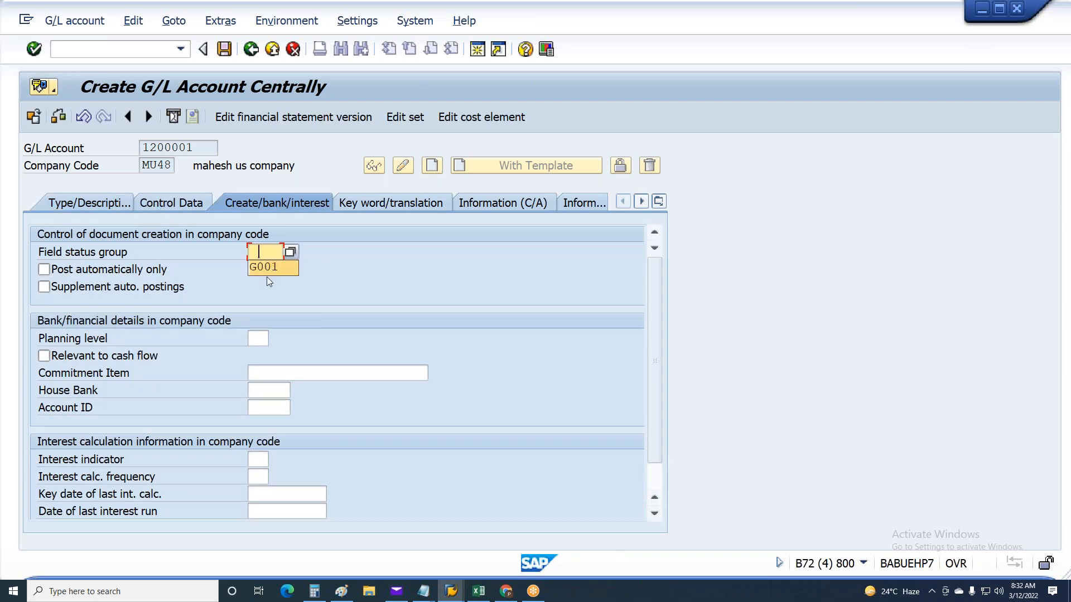
key(ctrl+s)
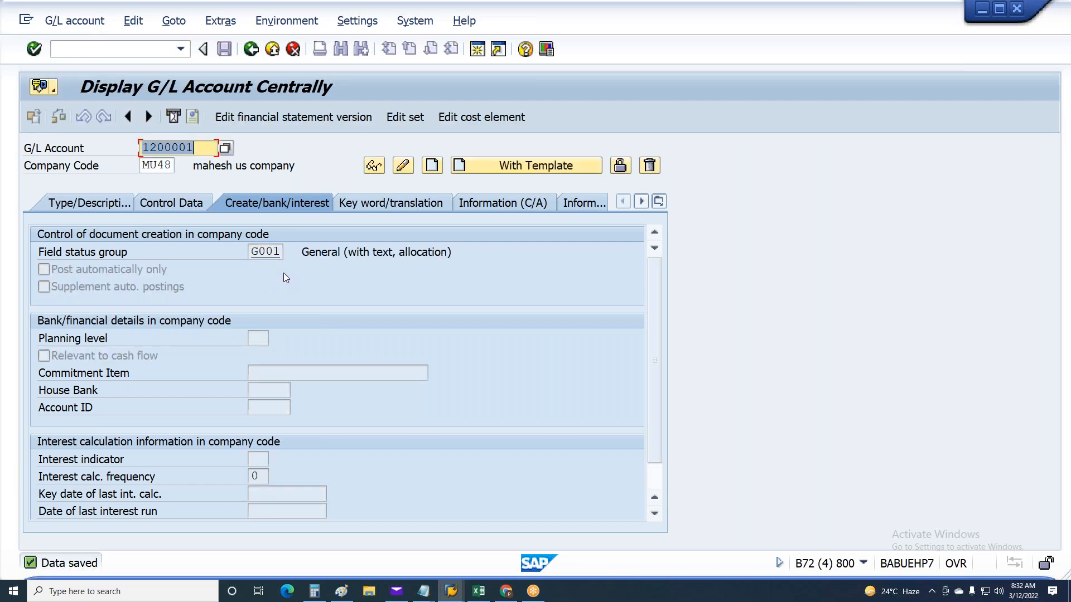
Close the error message of the payroll posting document, go back to the run selection and rerun the posting simulation
key(alt+Tab)
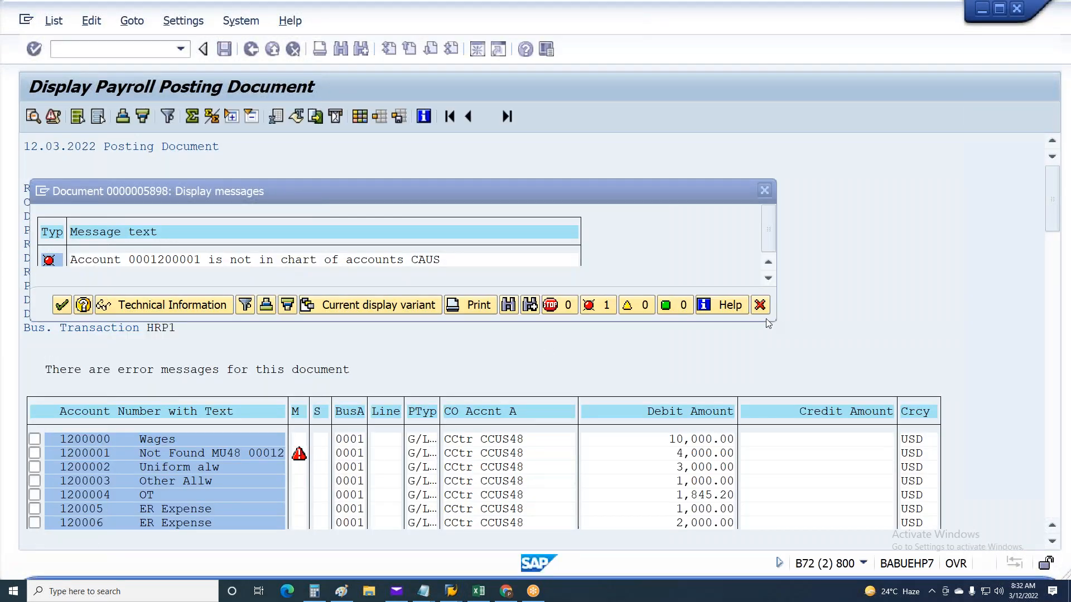
click(759, 304)
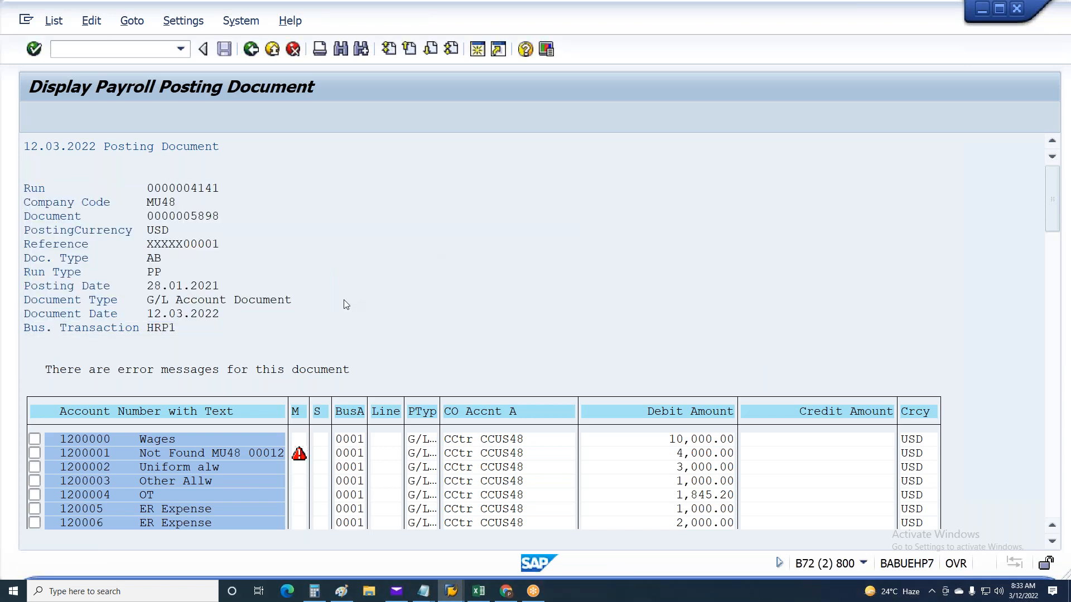
key(F3)
key(F3)
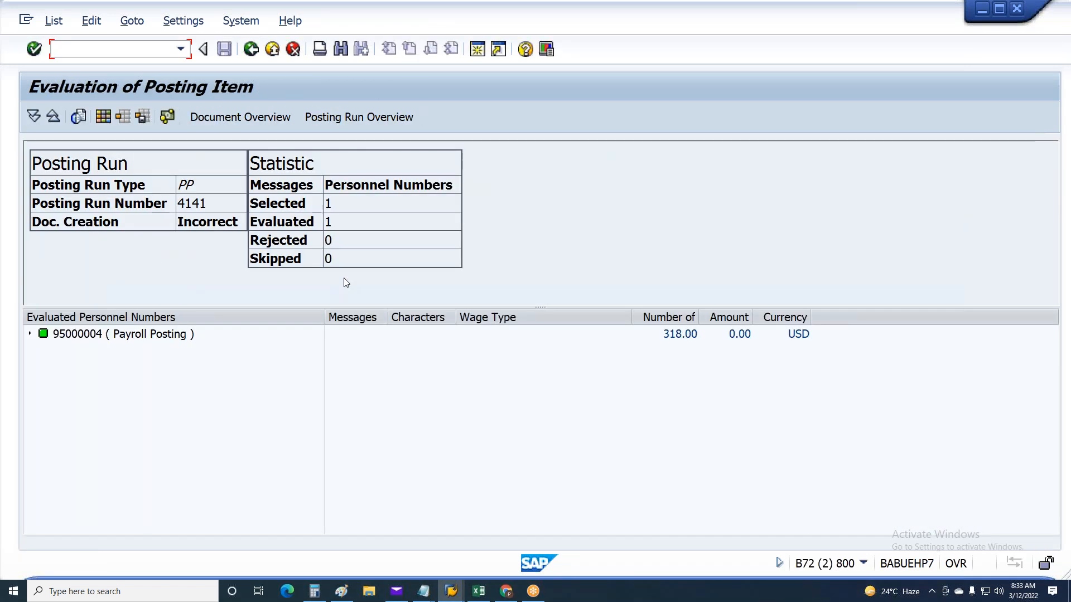
key(F3)
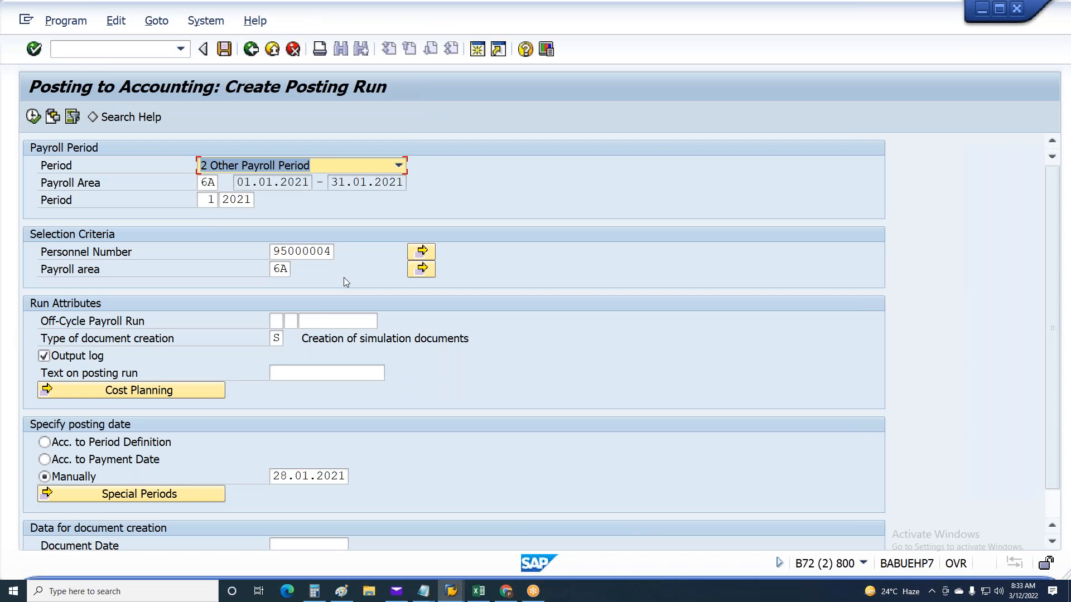
key(F8)
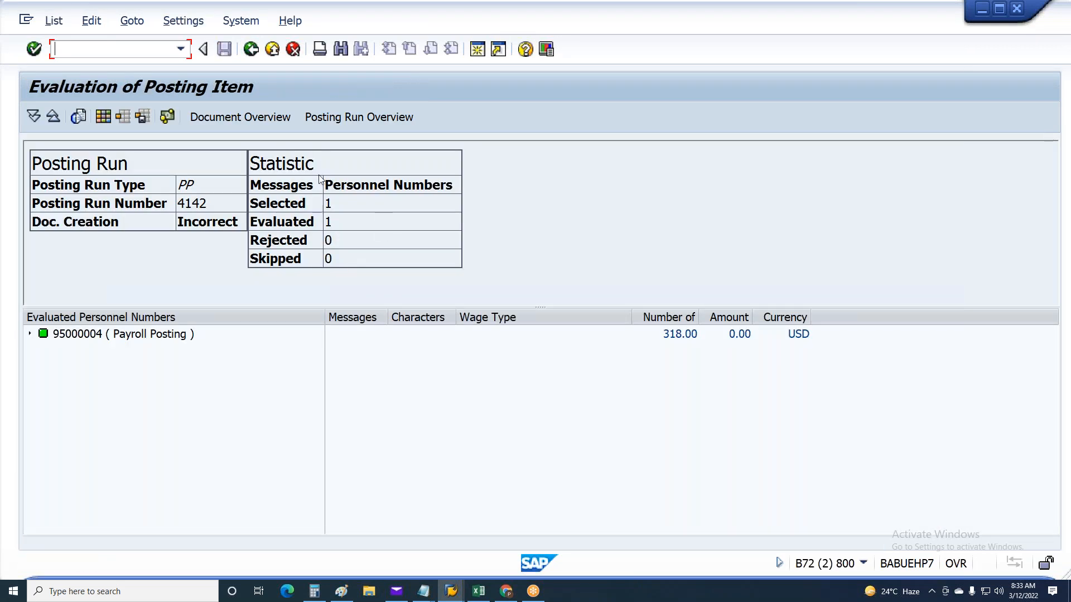
Open the latest run's posting document and check all its line items for accounts still missing
click(234, 115)
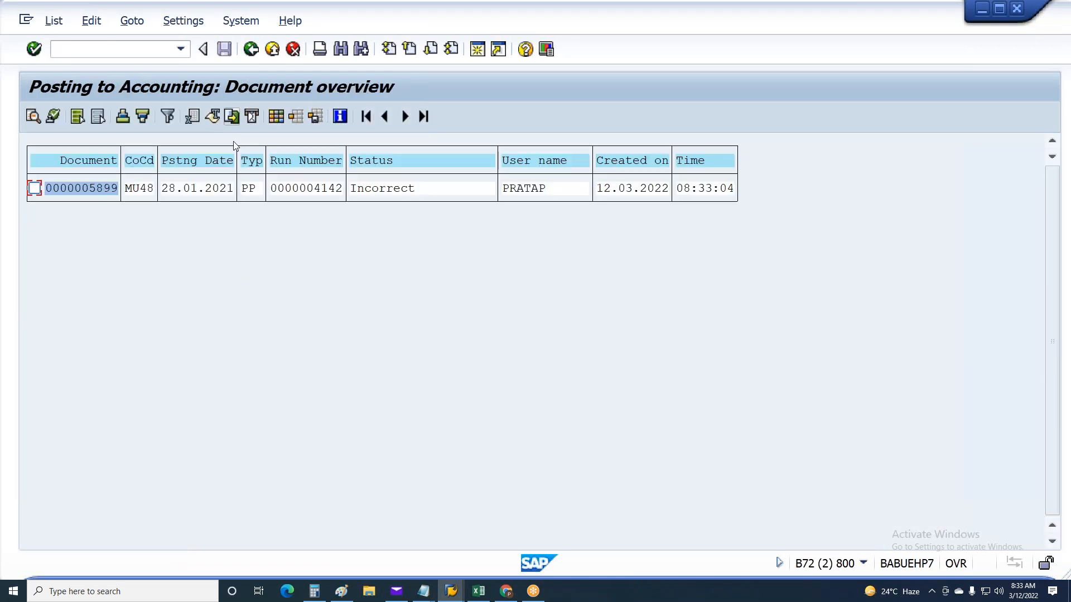
double_click(102, 188)
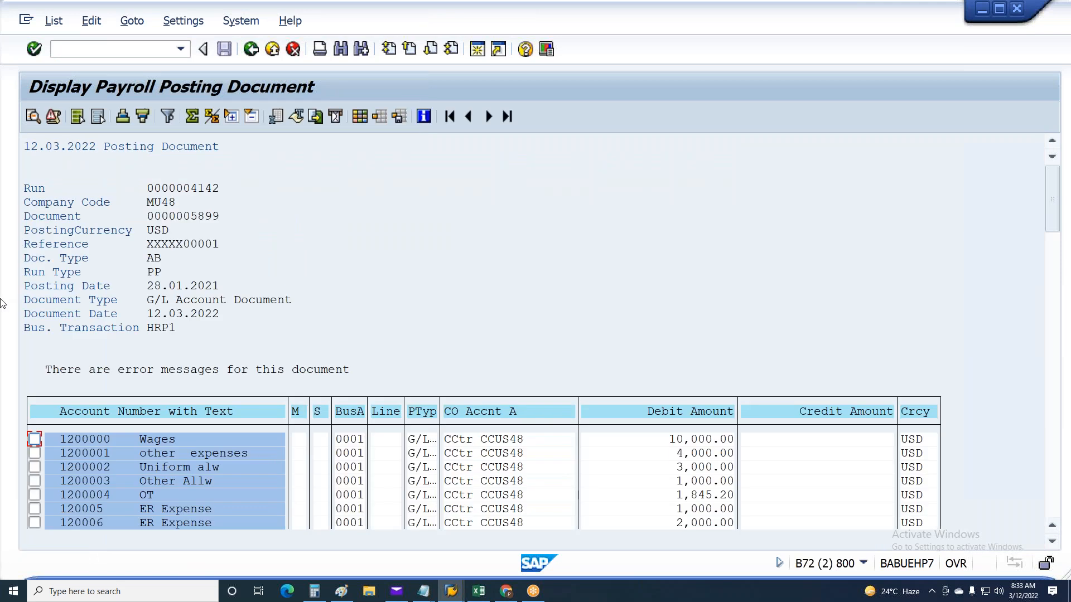
key(Page_Down)
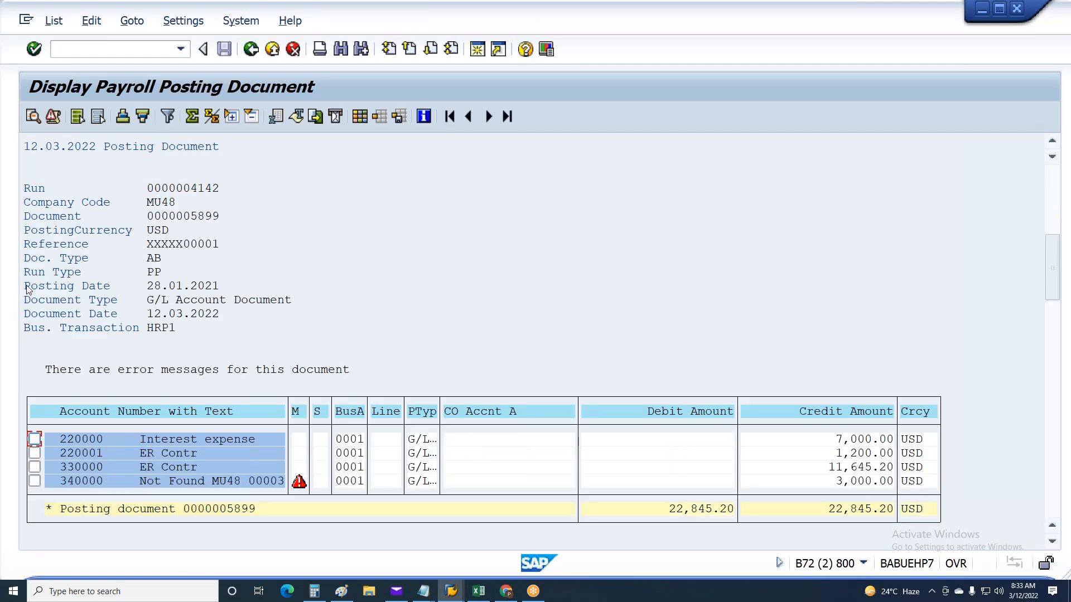
click(99, 482)
Start creating G/L account 340000 in company code MU48 as a balance sheet account in account group GL General G/L accounts
key(alt+Tab)
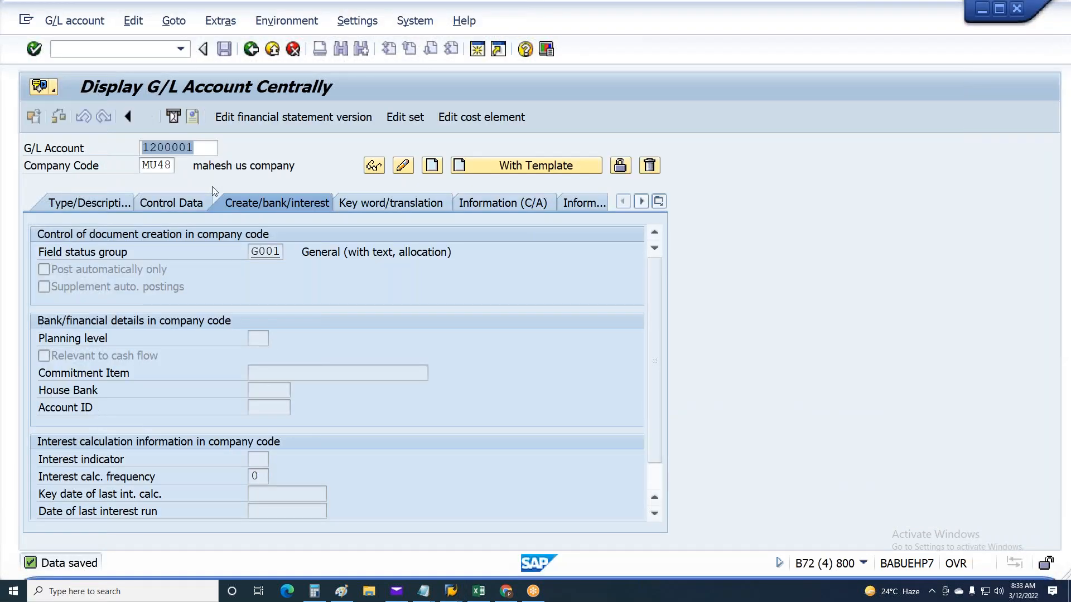
text(340000)
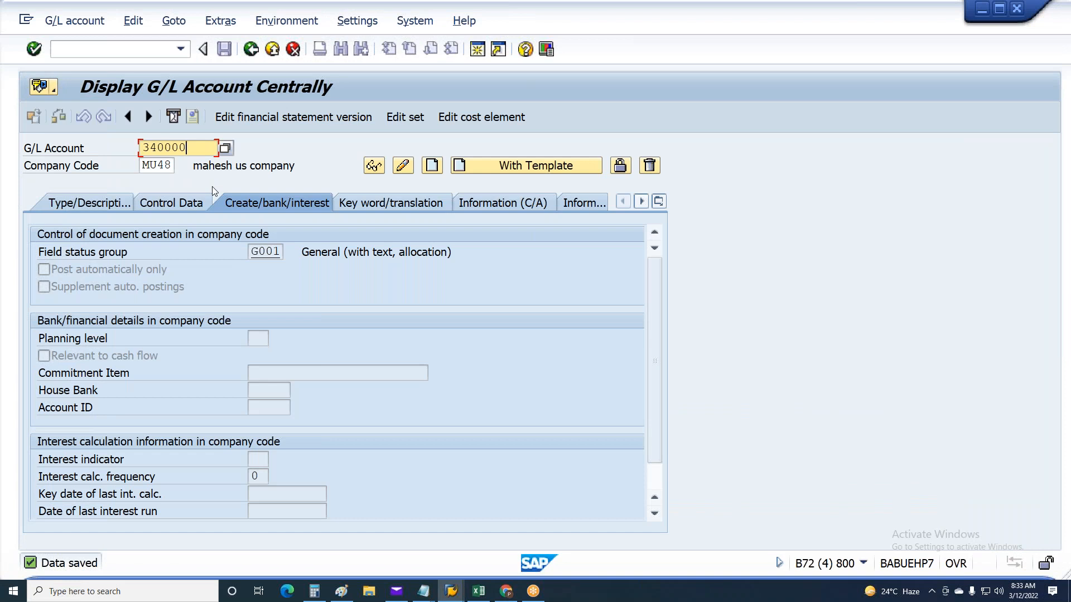
key(F5)
click(268, 271)
click(178, 203)
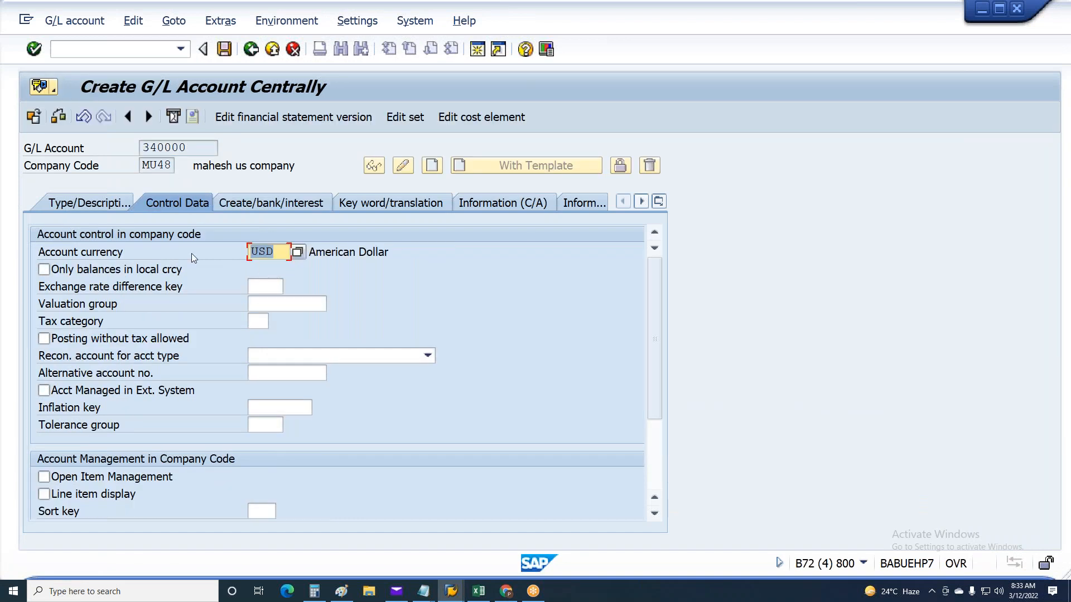
click(106, 203)
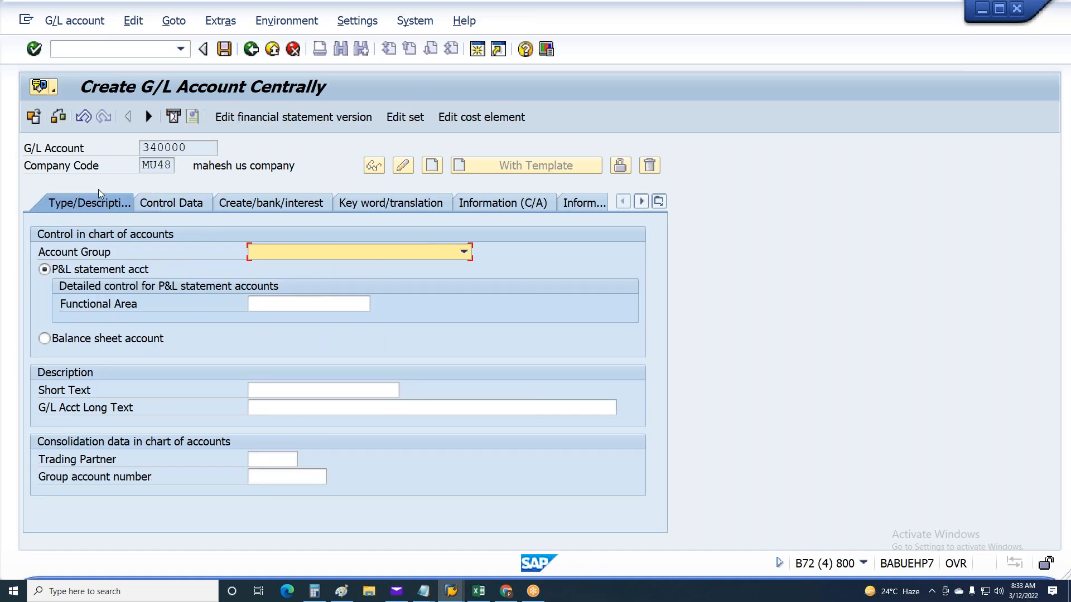
click(307, 252)
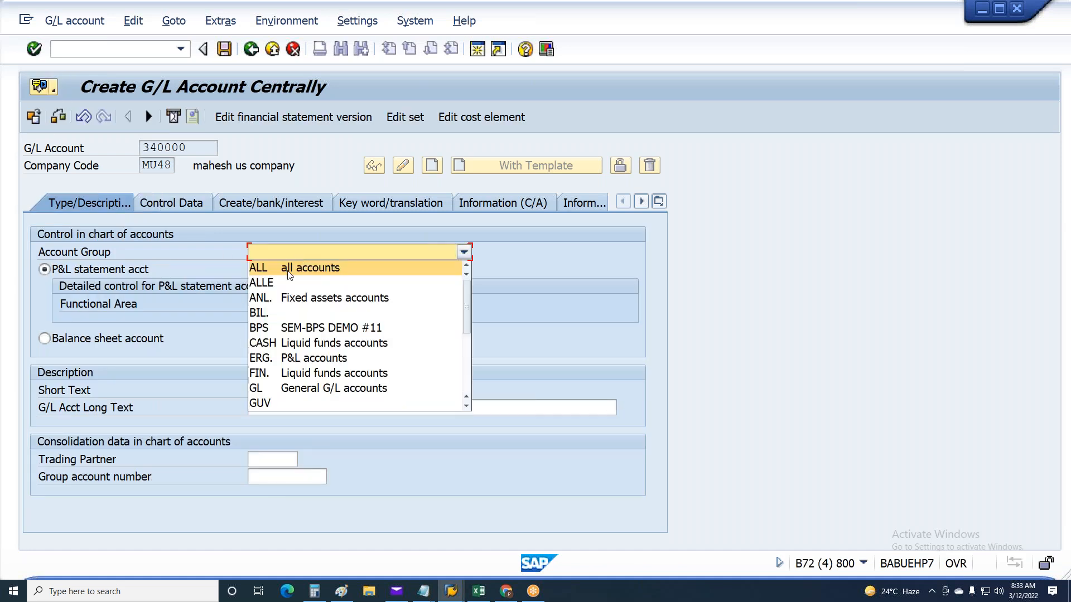
click(280, 385)
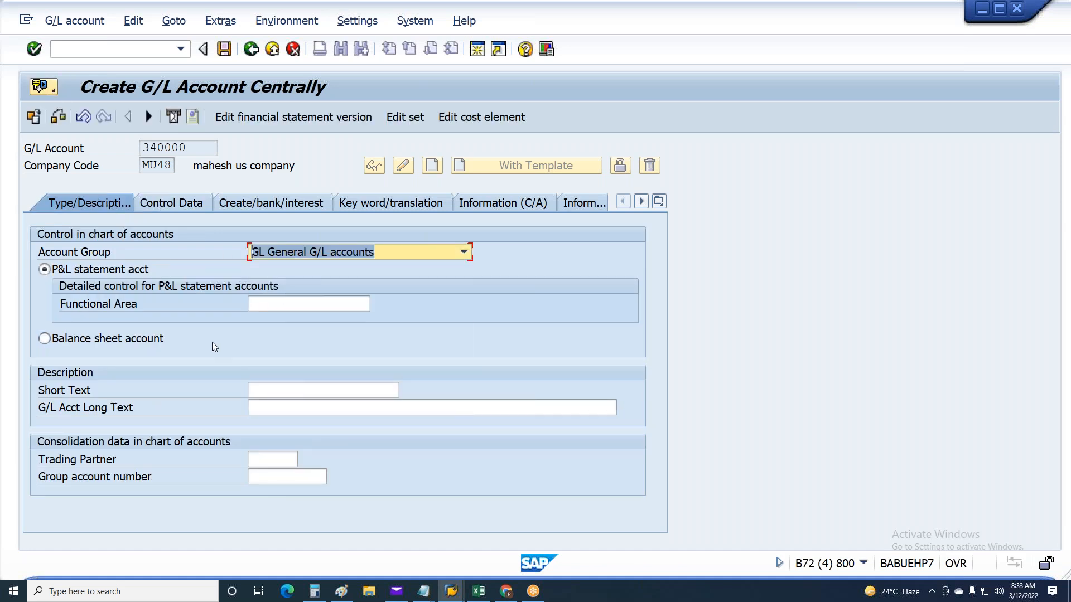
click(134, 339)
Set the short text of G/L account 340000 to "Other Allw"
drag(188, 147, 42, 268)
key(ctrl+c)
click(347, 348)
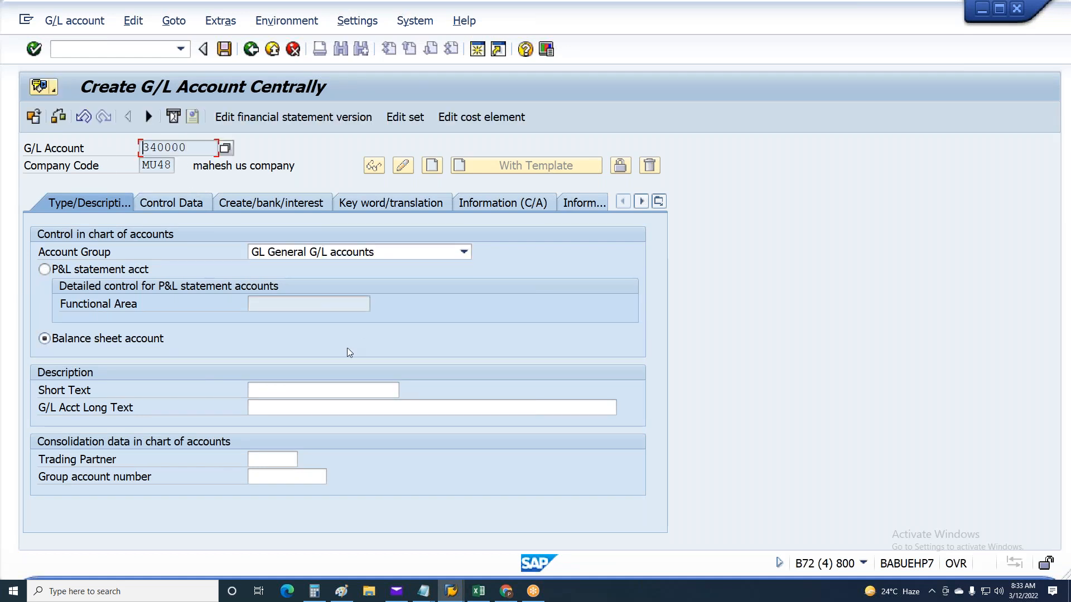
click(293, 392)
key(ctrl+v)
click(288, 411)
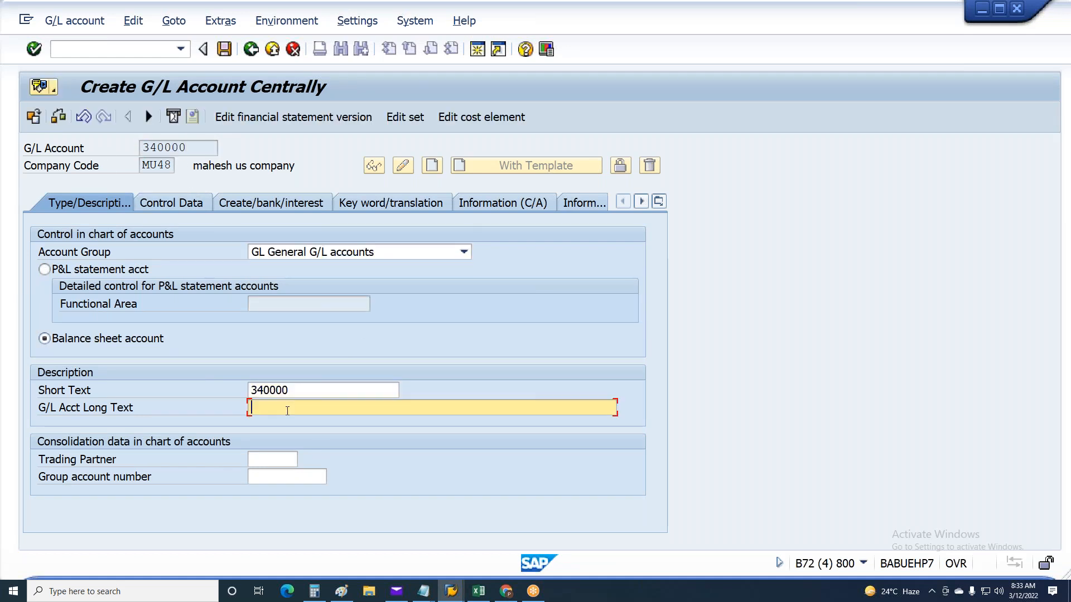
click(292, 390)
double_click(293, 391)
key(BackSpace)
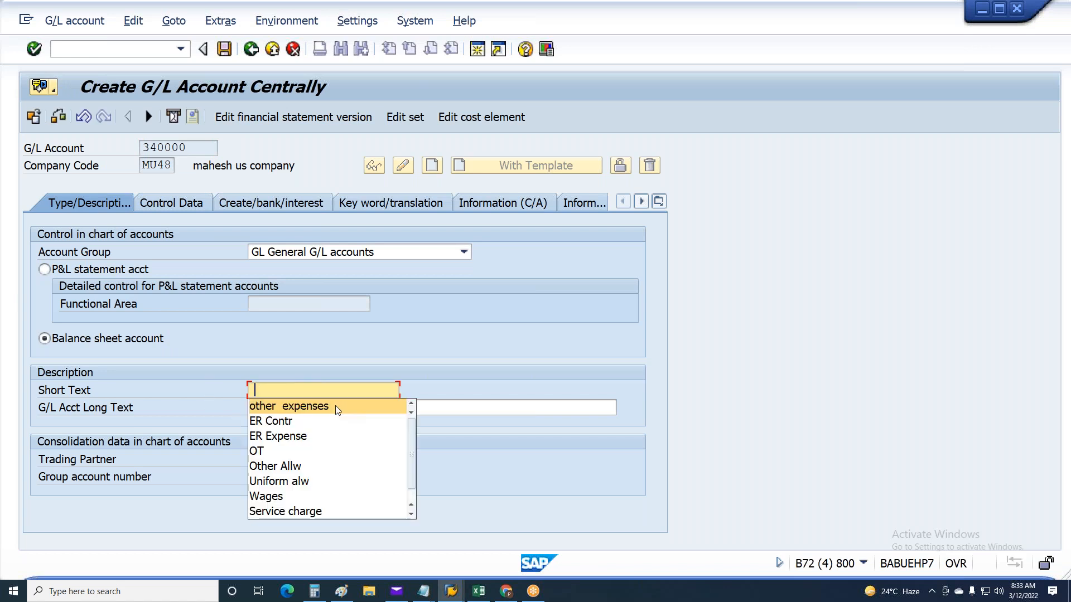
click(275, 466)
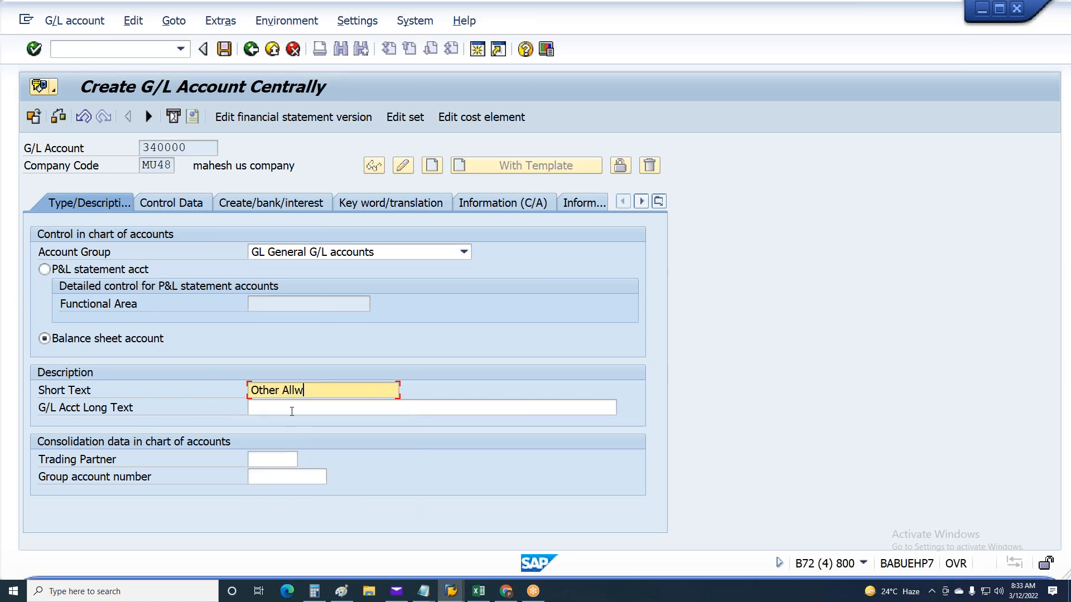
Fill in the long text and the group account number of G/L account 340000
click(289, 409)
text(Other Allw)
click(278, 477)
key(BackSpace)
click(274, 491)
Check the control data of G/L account 340000, set its field status group to G001 and save the account
click(191, 206)
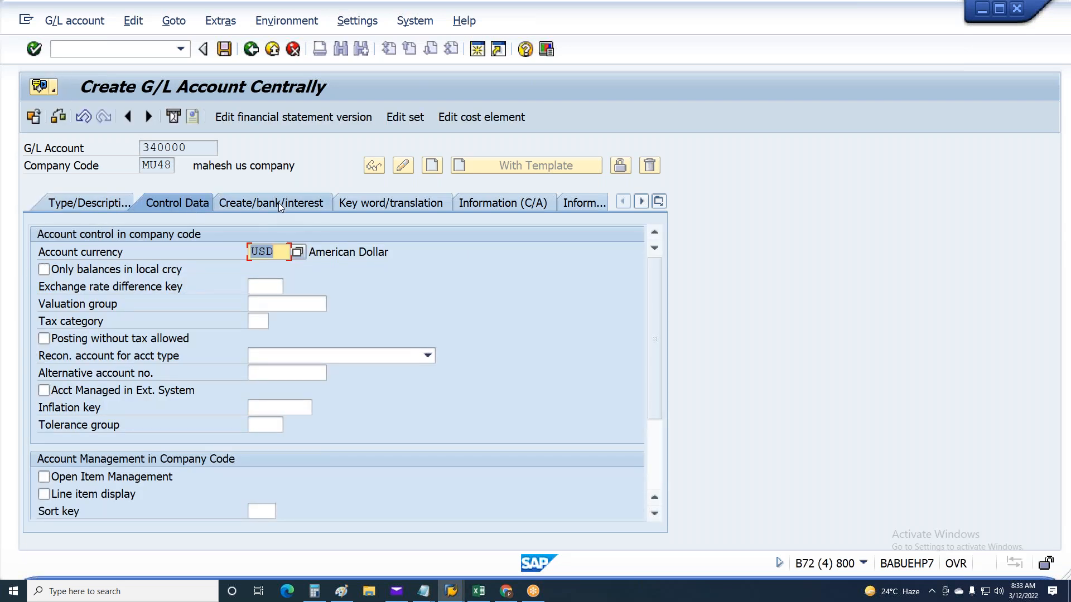
click(279, 203)
key(Return)
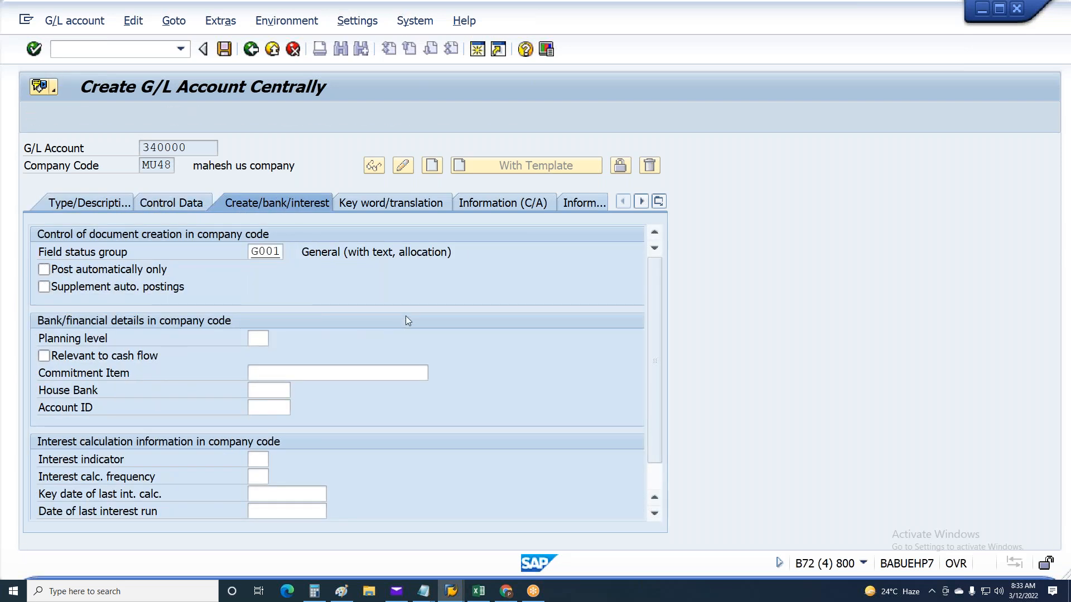
click(42, 333)
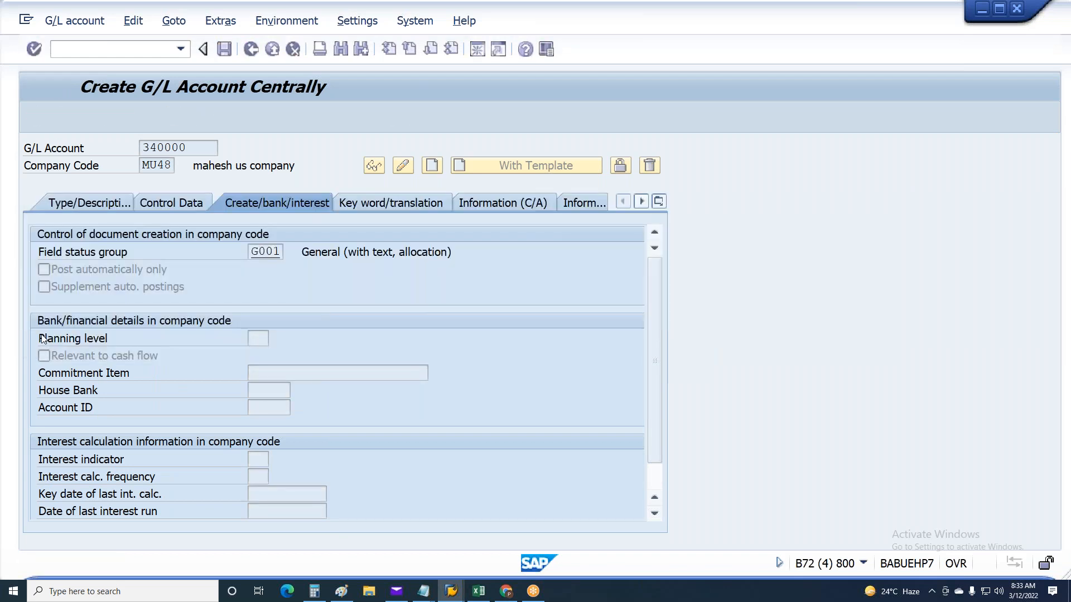
Return from the payroll posting document to the run selection and rerun the posting simulation
key(alt+Tab)
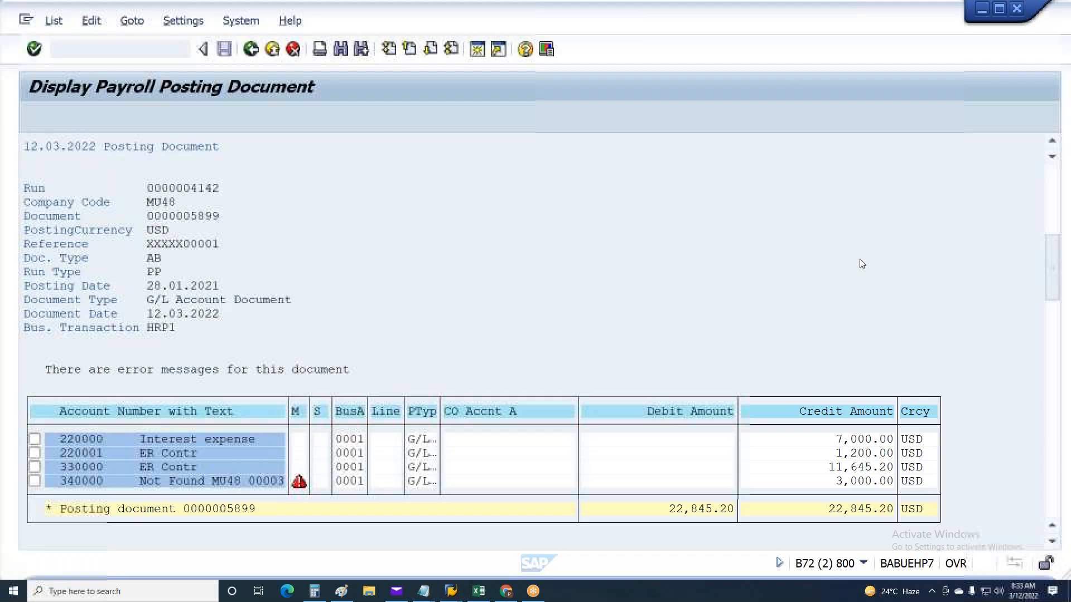
key(F3)
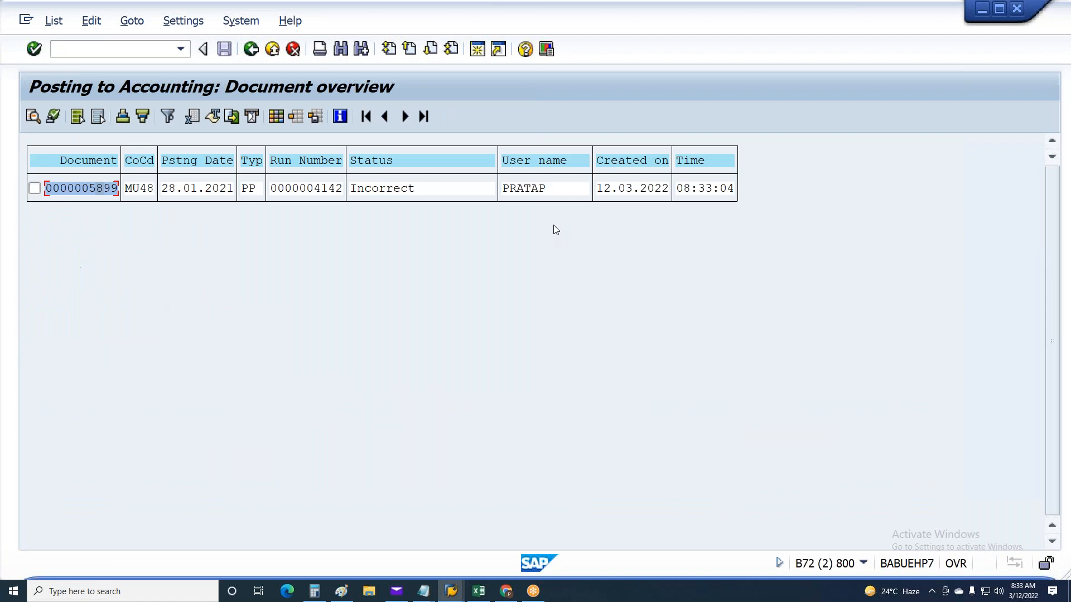
key(F3)
key(F3)
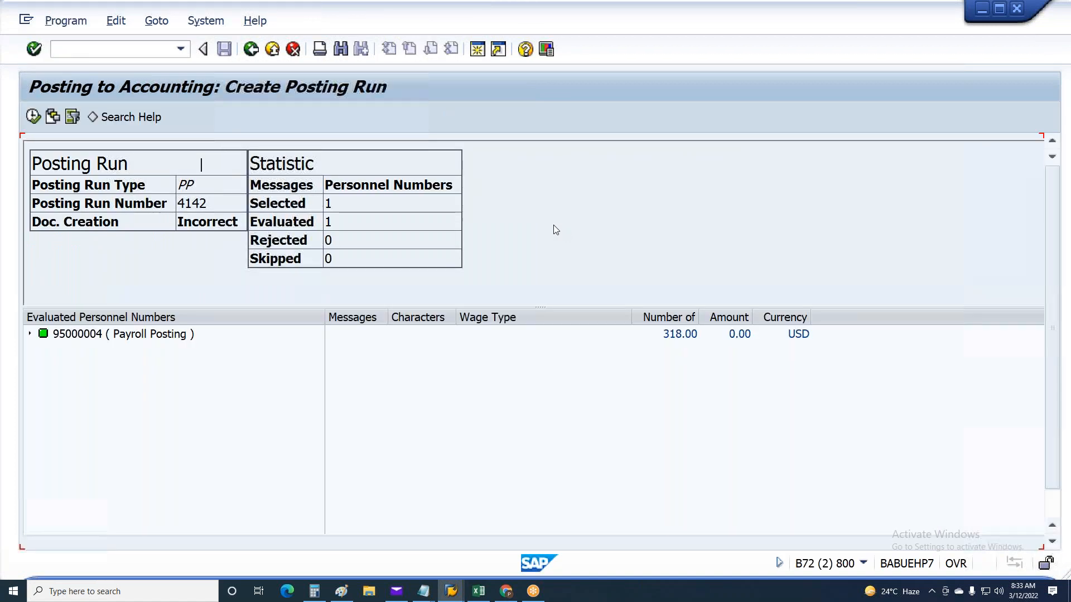
key(F8)
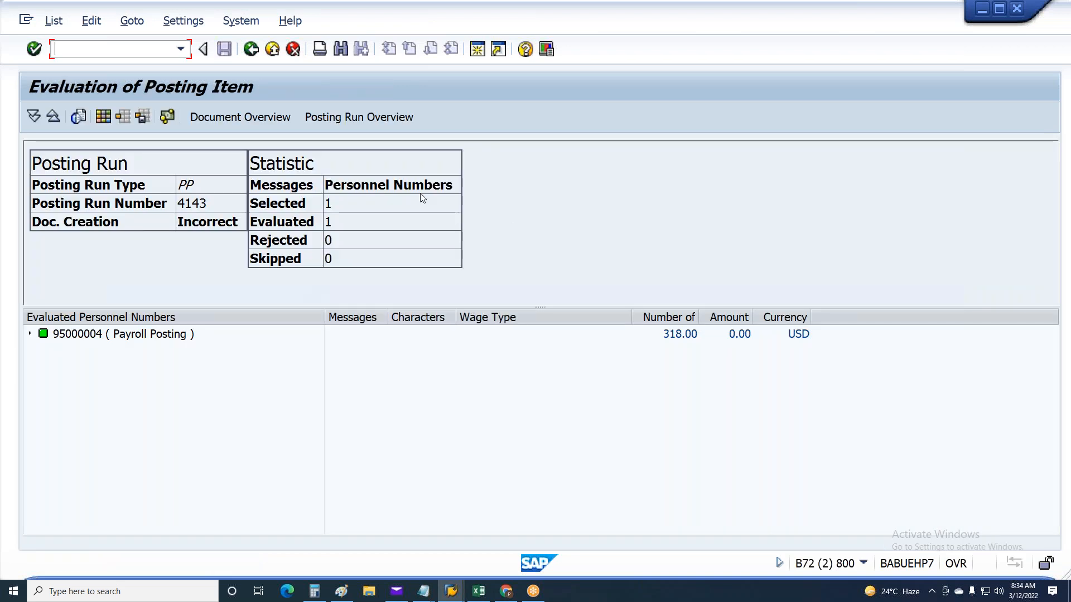
Open the new run's posting document and check its line items through to the messages section
click(253, 118)
double_click(179, 193)
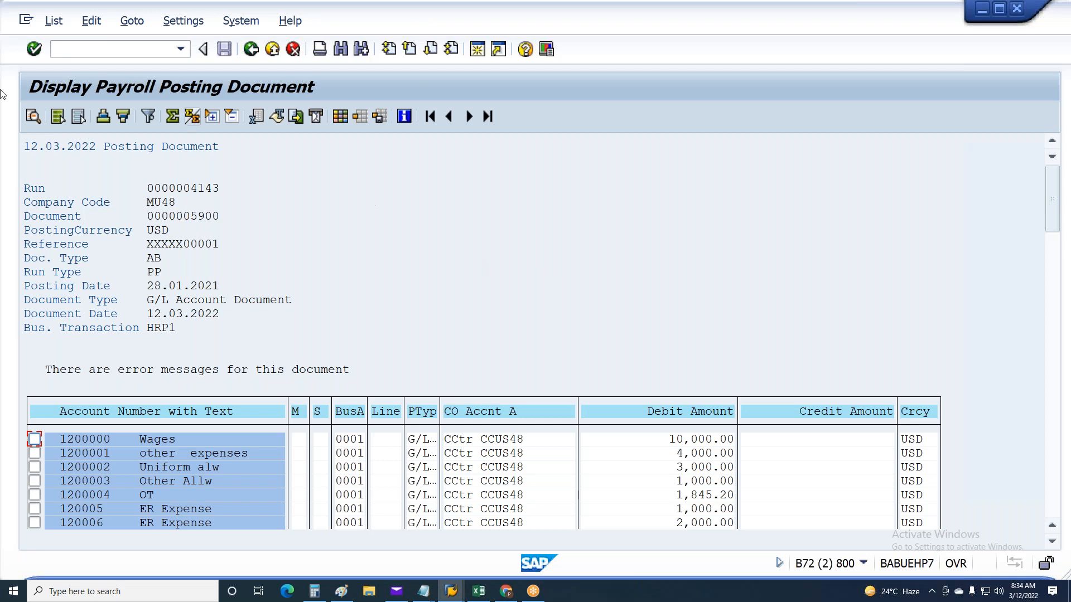
click(1048, 287)
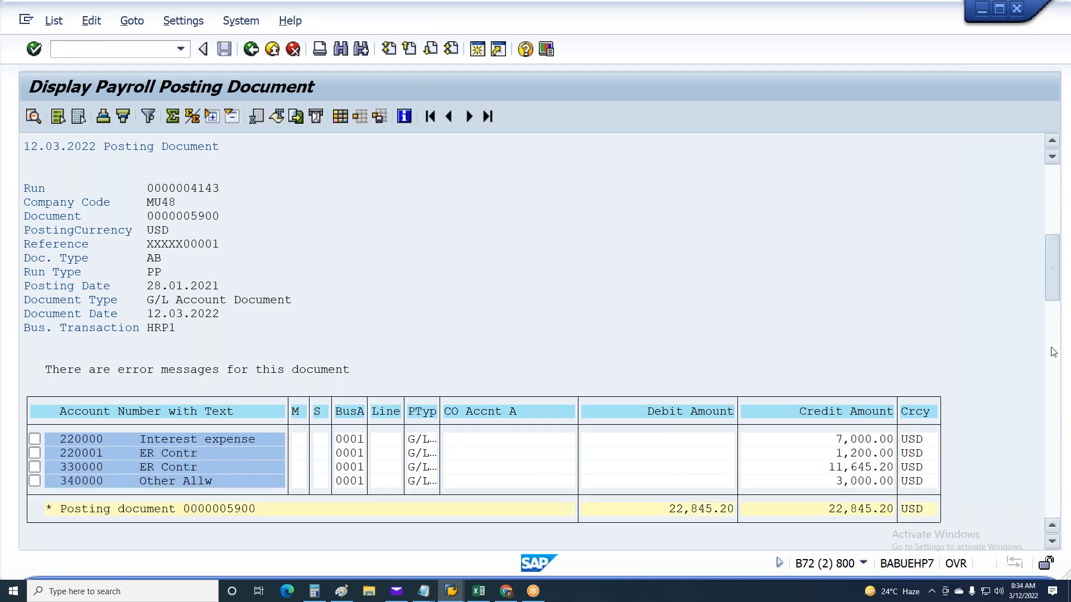
click(1047, 390)
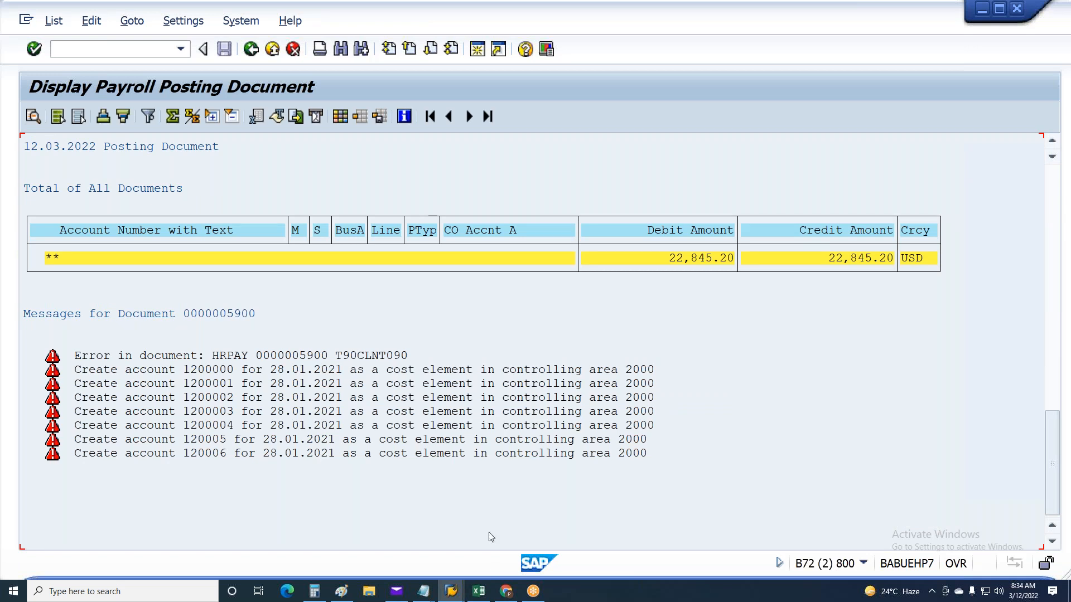
Examine the posting document's error messages to identify which accounts need a cost element in controlling area 2000
click(462, 384)
click(455, 412)
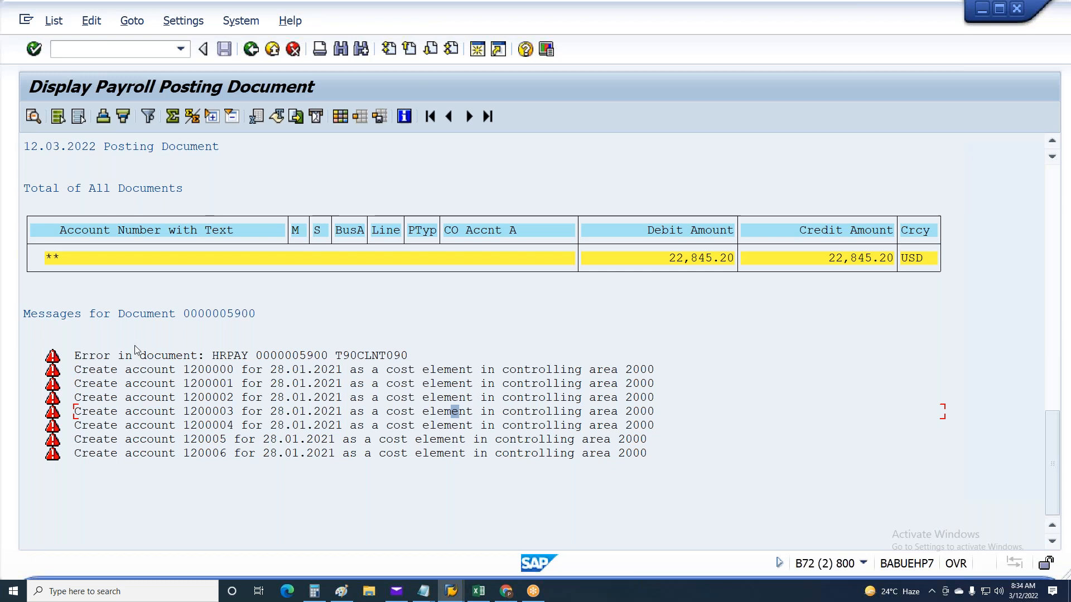
click(202, 383)
click(202, 398)
click(202, 411)
click(201, 425)
click(202, 439)
click(202, 452)
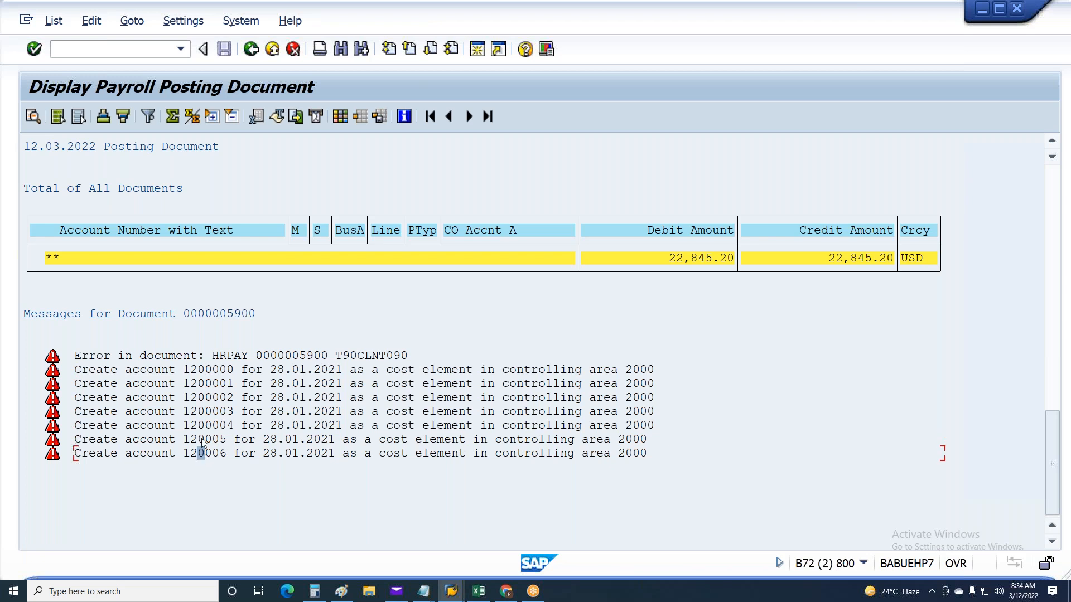
click(209, 370)
click(208, 384)
click(209, 397)
click(207, 410)
click(208, 421)
Select G/L account 1200001 in company code MU48 in central G/L account maintenance and dismiss the information message
key(alt+Tab)
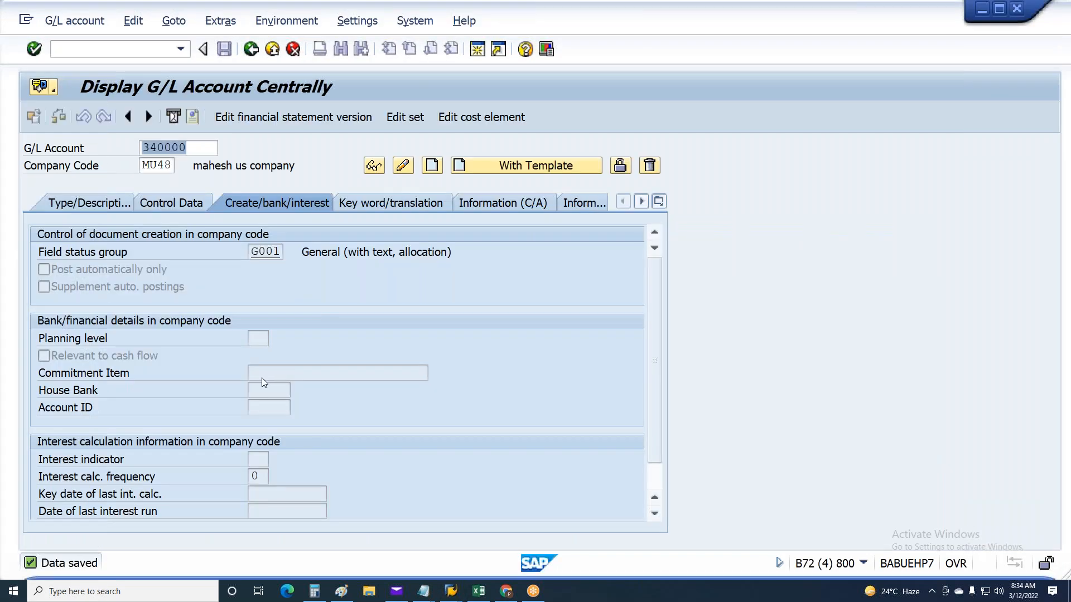
key(BackSpace)
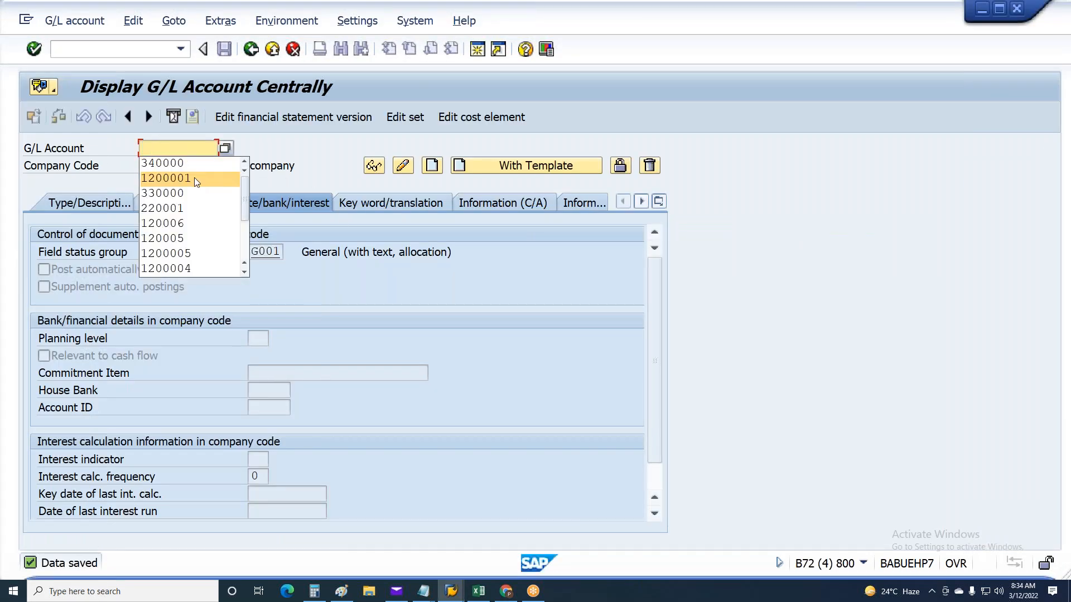
click(194, 178)
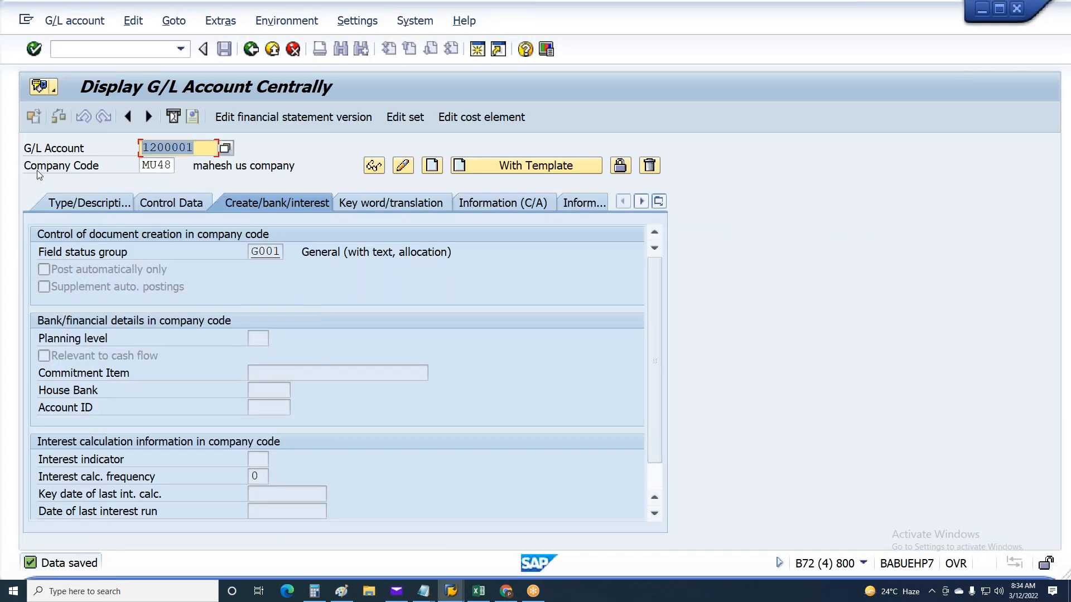
key(Return)
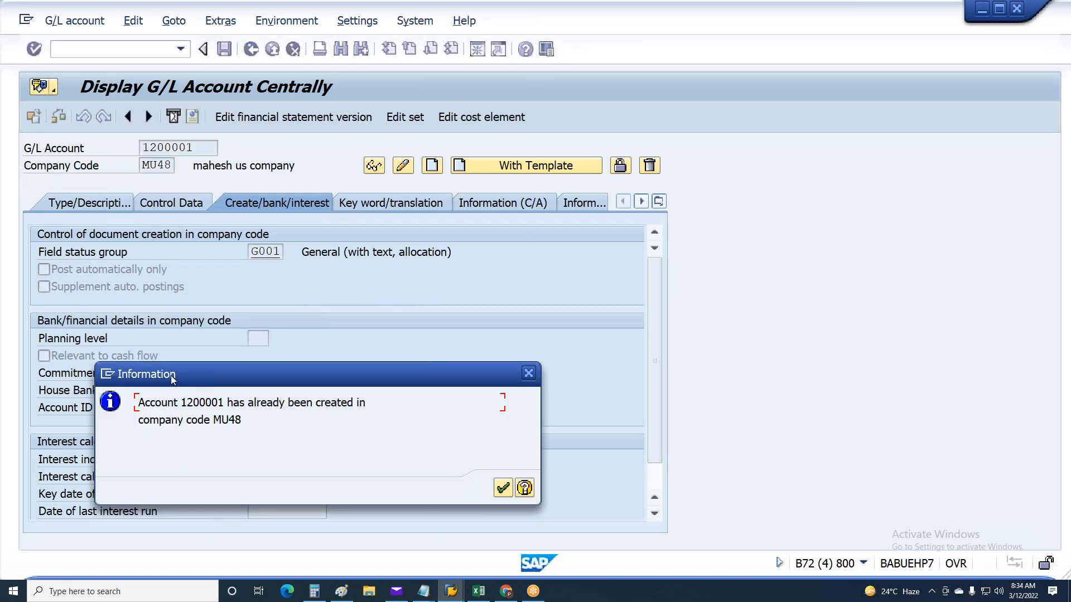
key(Return)
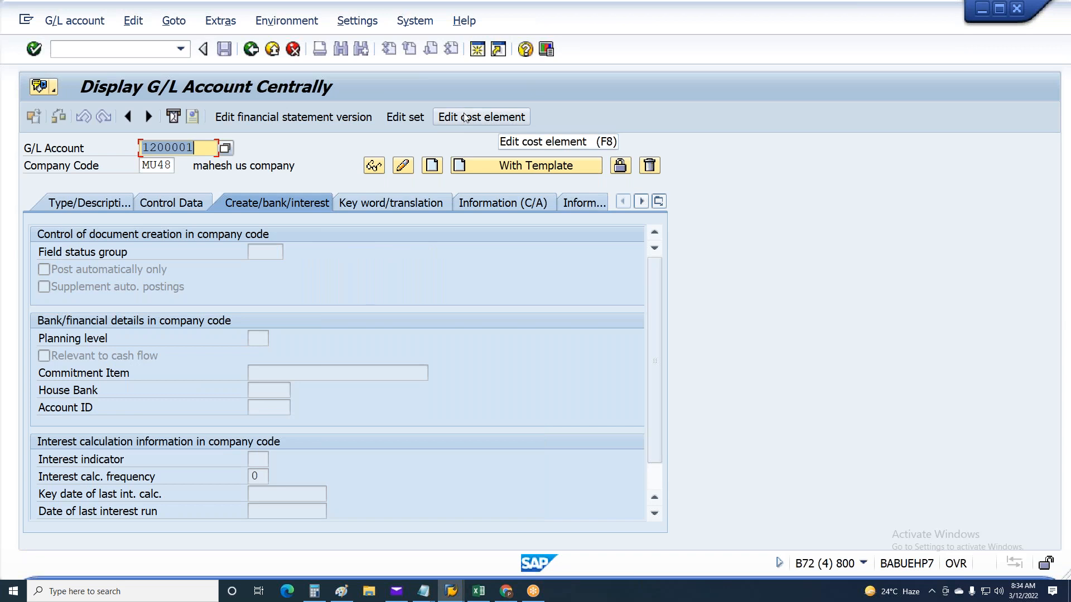
Create the cost element for G/L account 1200001, valid from 01.01.1900, with cost element category 1, and save it
click(463, 117)
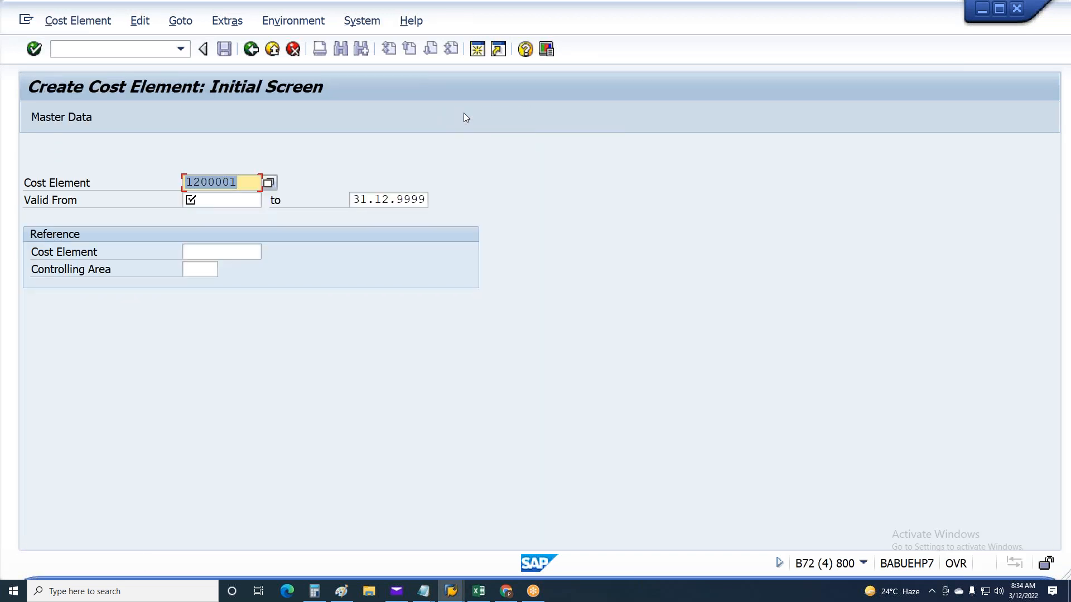
click(221, 202)
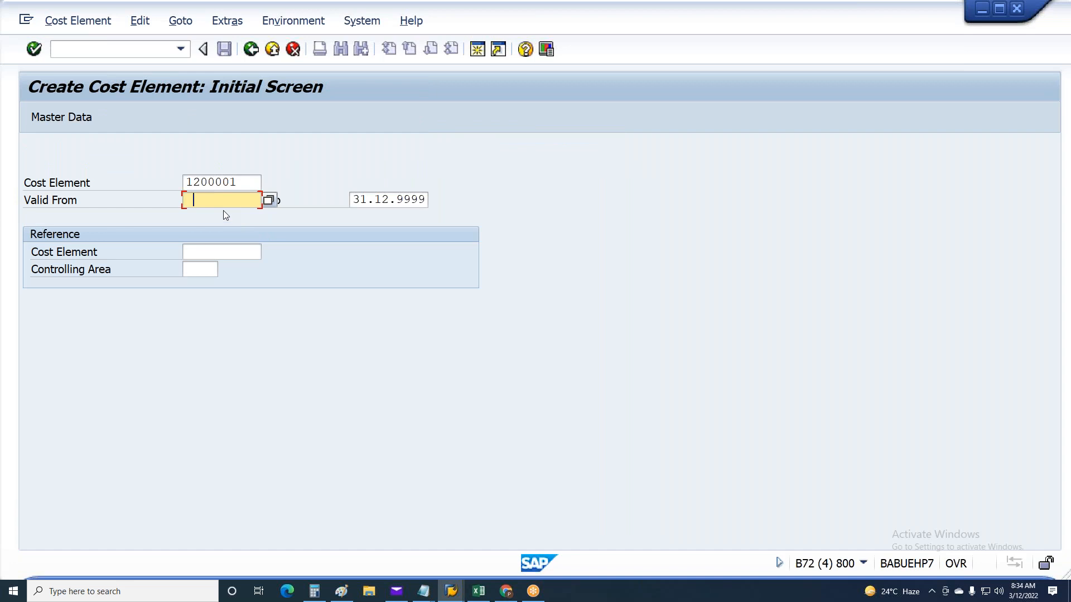
text(01019)
key(Return)
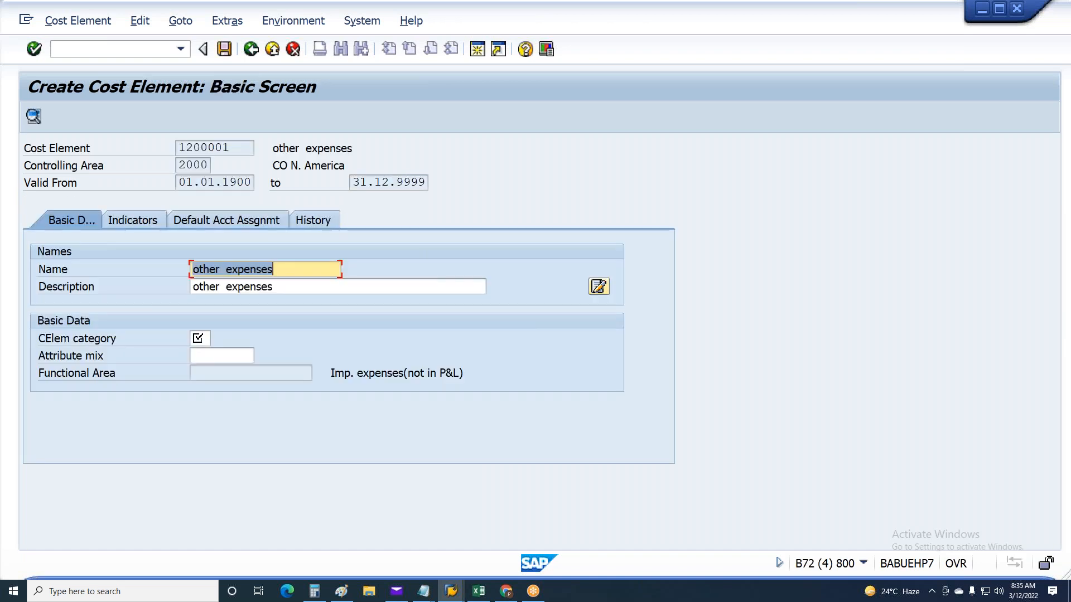
click(208, 339)
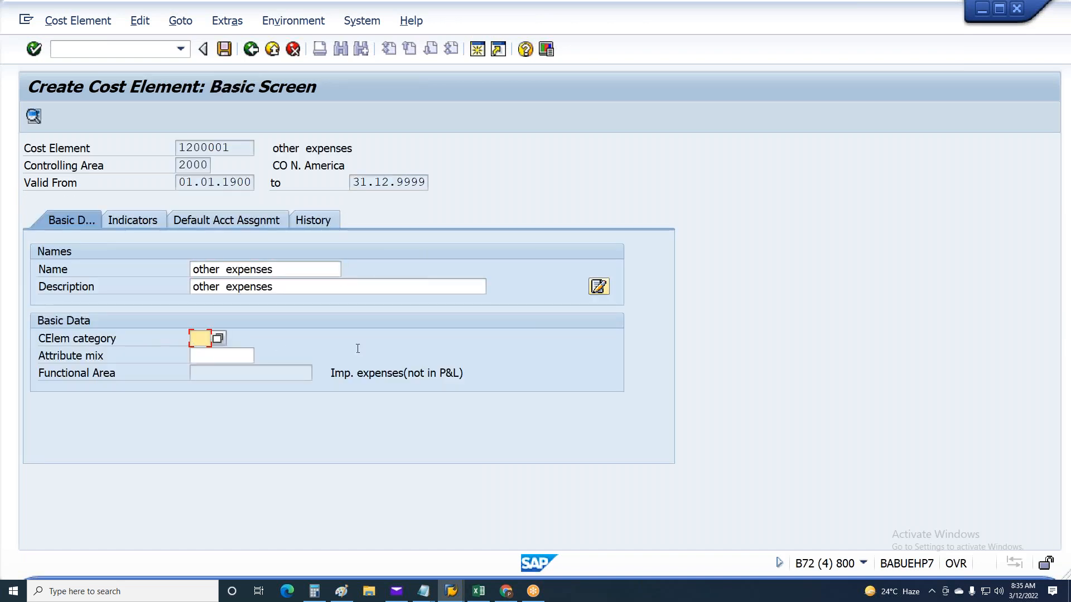
text(1)
key(Return)
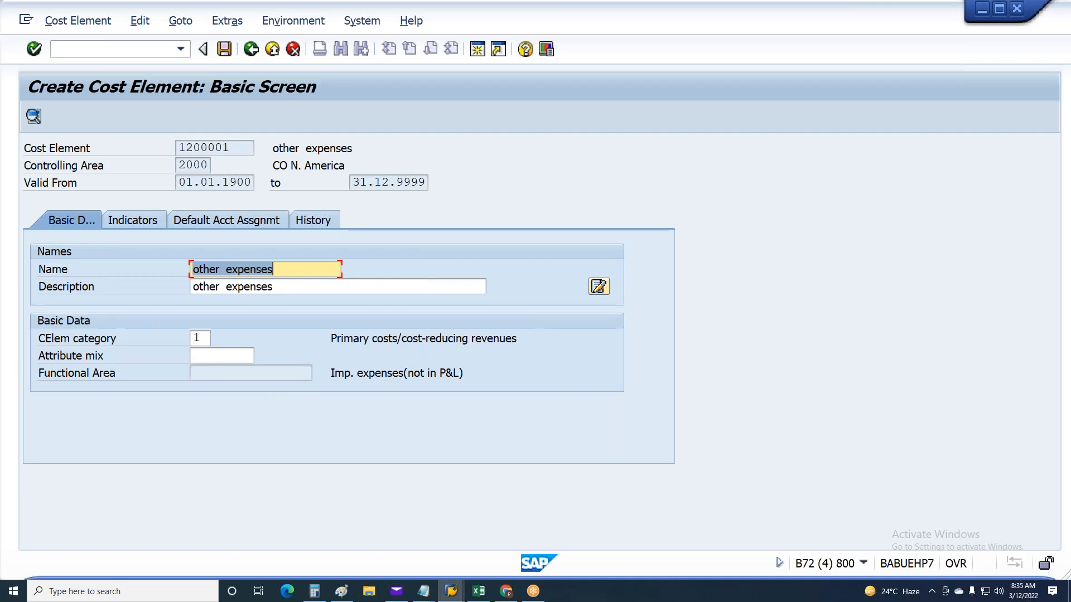
key(ctrl+s)
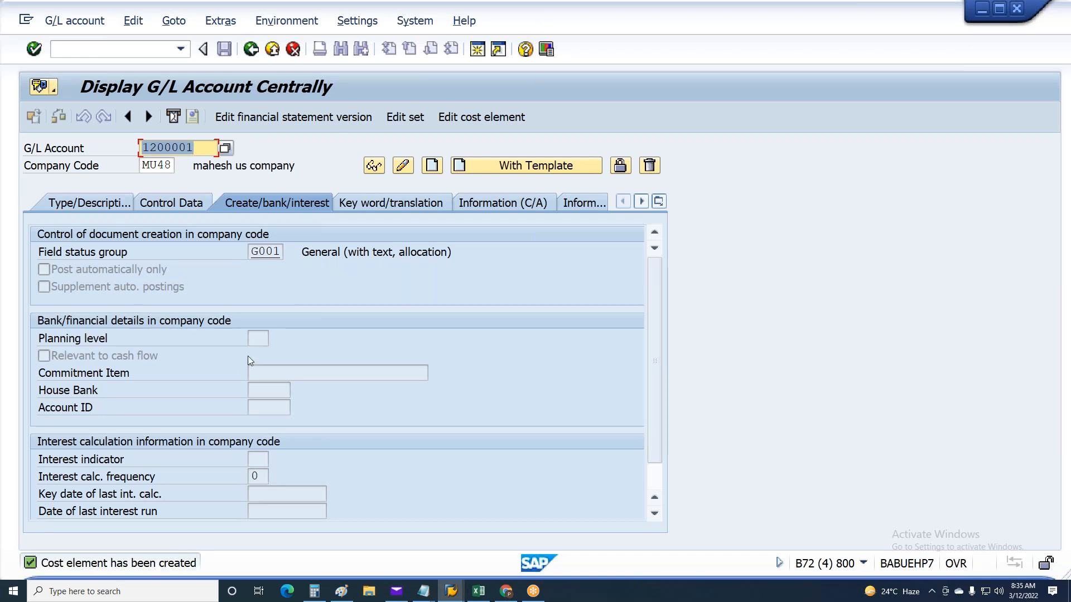
Check the posting document's messages for the next account needing a cost element, and return to G/L account maintenance
key(alt+Tab)
click(208, 383)
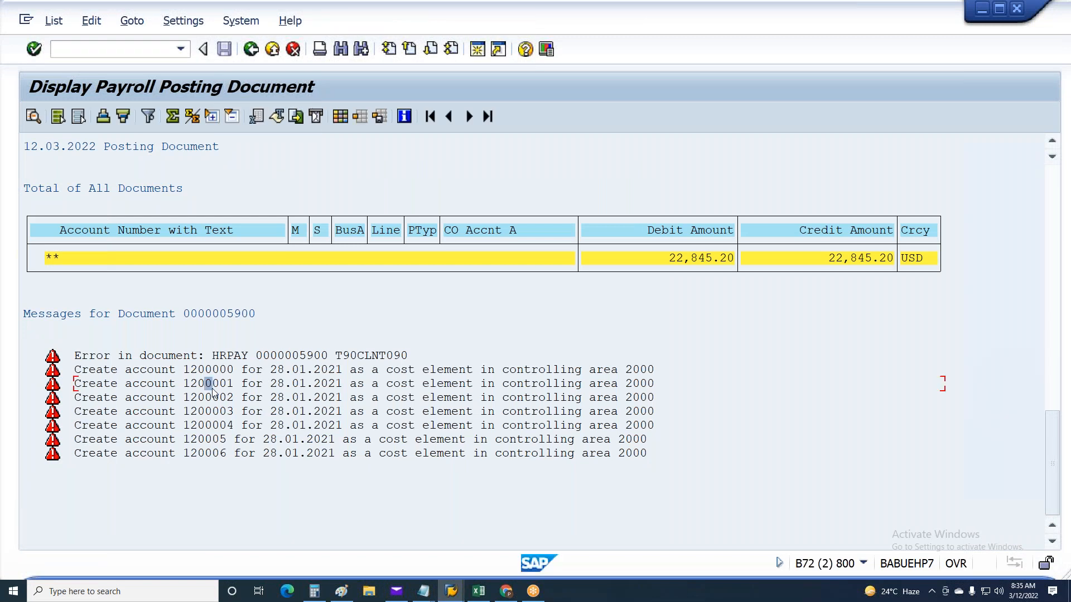
key(alt+Tab)
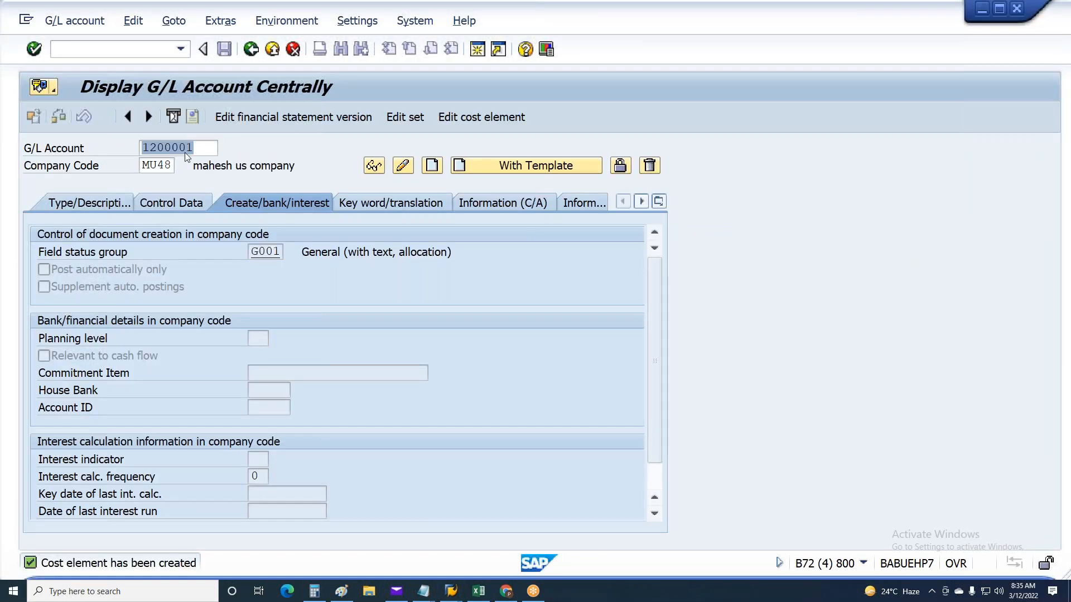
Create the cost element for G/L account 1200000 with cost element category 1, and save it
click(481, 117)
key(Return)
click(199, 338)
text(1)
key(ctrl+s)
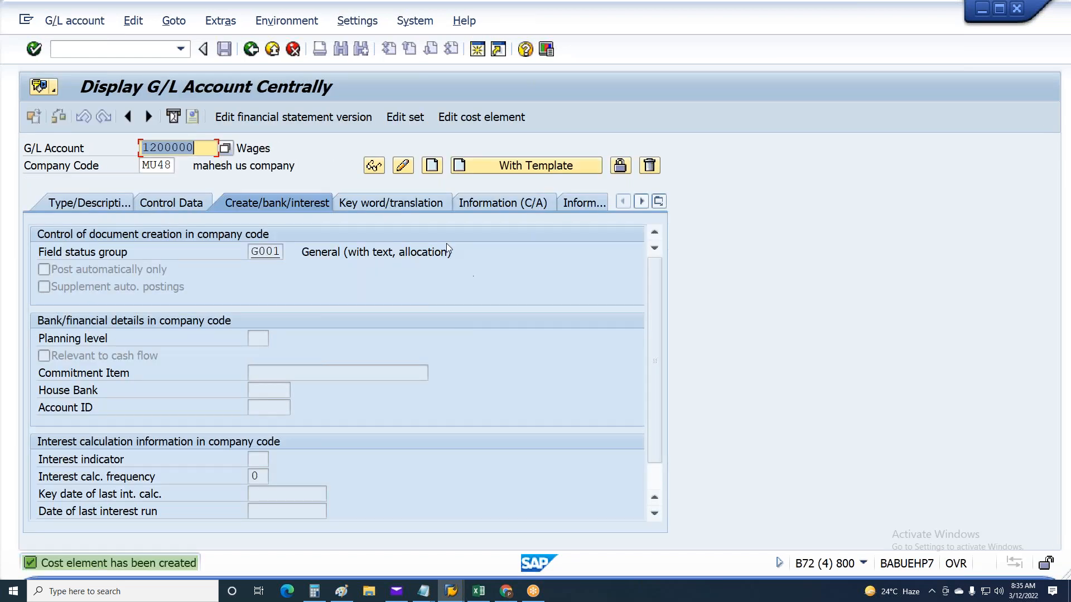
Open cost element creation with transaction KA01, and check the posting document's messages for the next account needing a cost element
key(F3)
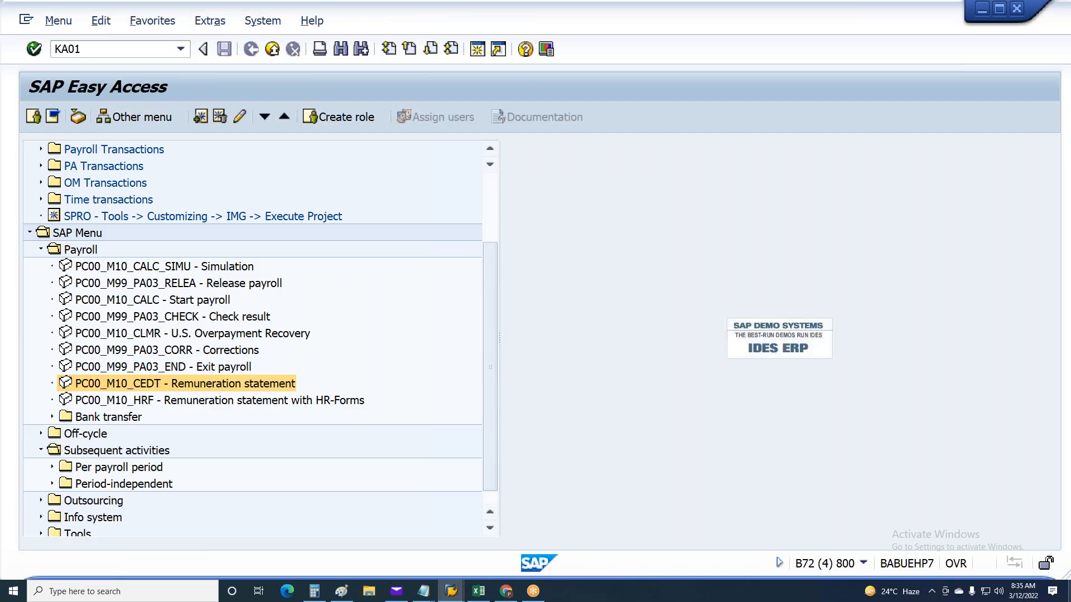
key(Return)
click(452, 590)
click(423, 501)
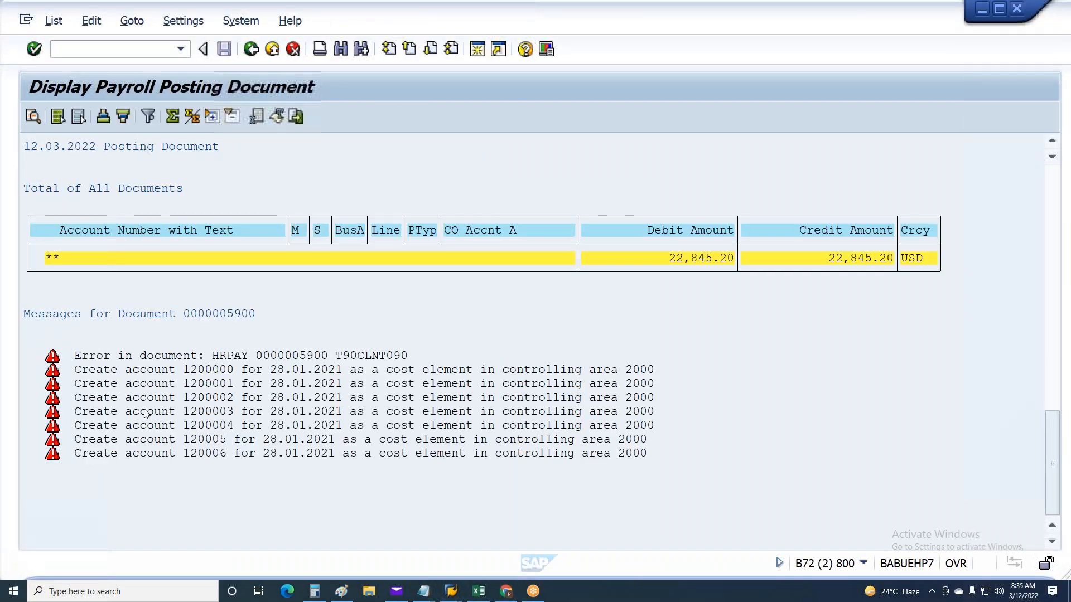
key(alt+Tab)
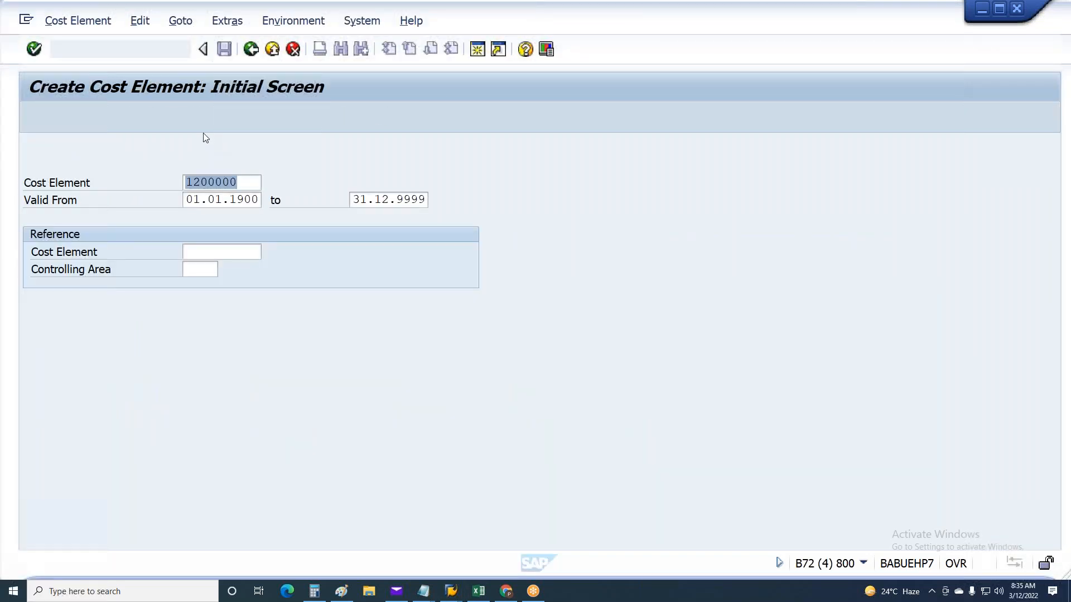
Create cost element 1200002 with cost element category 1, and save it
click(257, 184)
text(2)
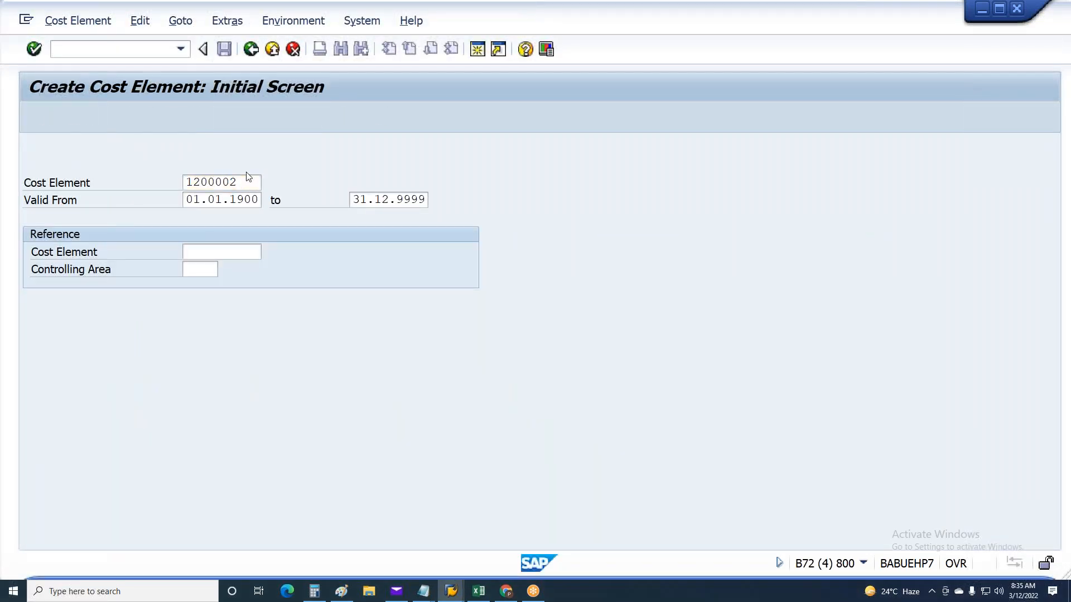
key(Return)
click(202, 337)
text(1)
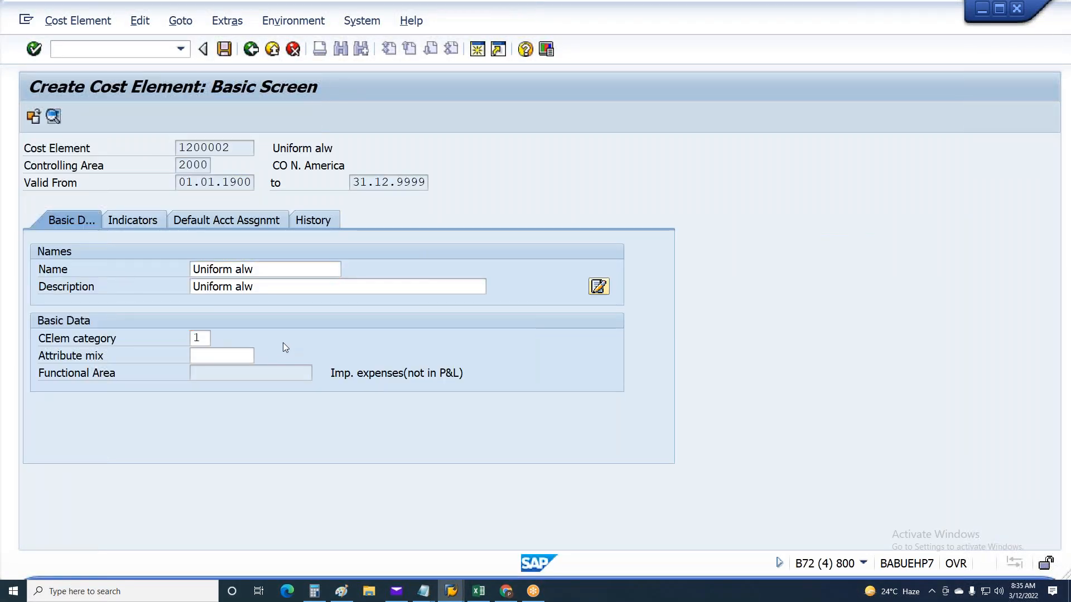
key(ctrl+s)
Create cost element 1200003 with cost element category 1, and save it
key(End)
key(BackSpace)
text(3)
key(Return)
click(206, 338)
text(1)
key(ctrl+s)
Check the posting document for the next account, then create and save cost element 1200004 with cost element category 1
key(alt+Tab)
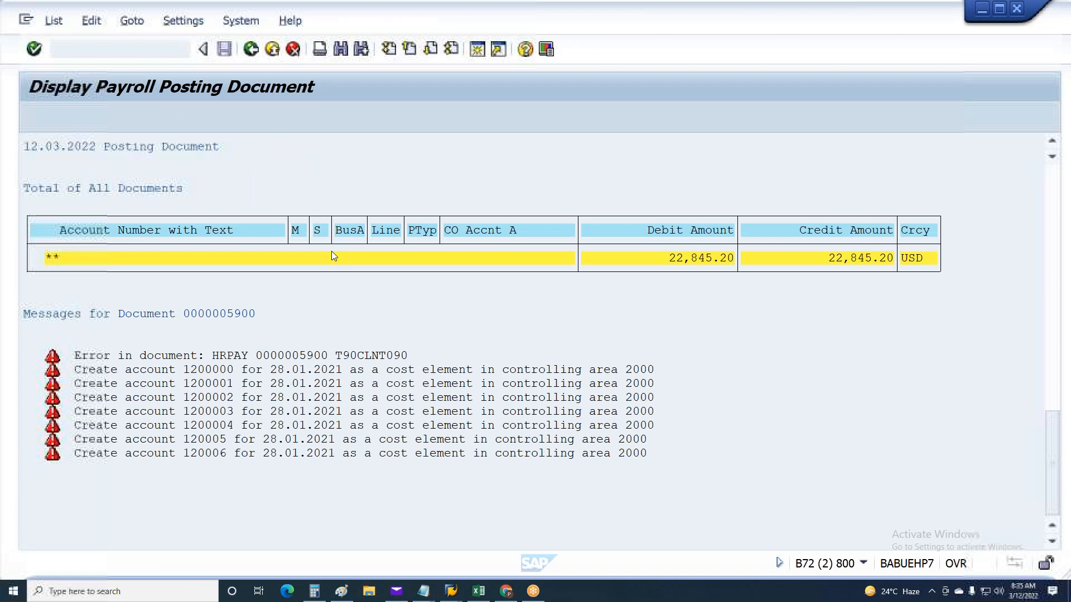
key(alt+Tab)
click(256, 182)
key(BackSpace)
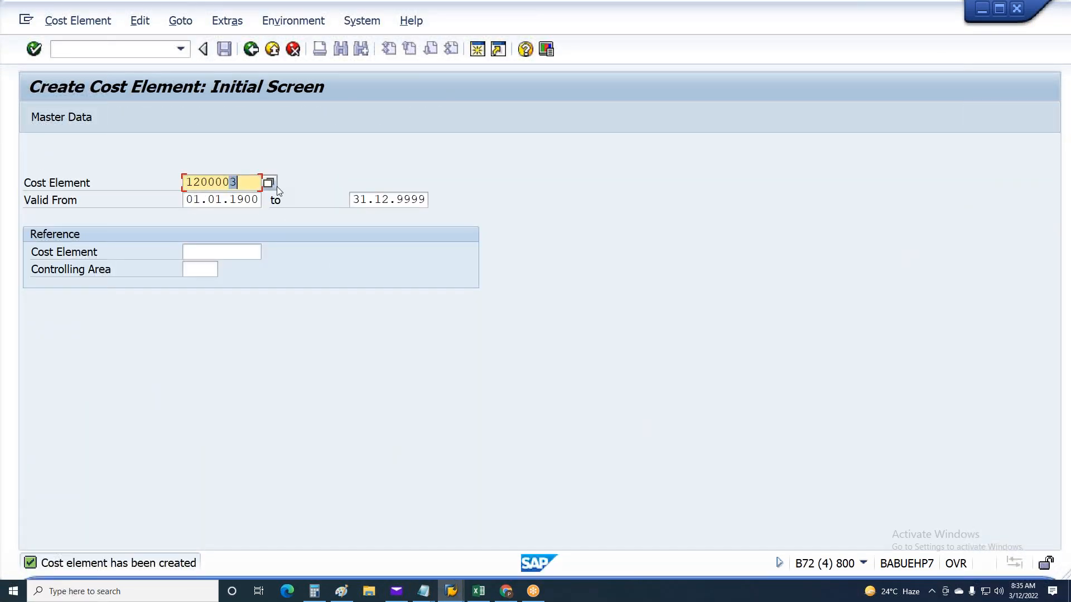
text(4)
key(Return)
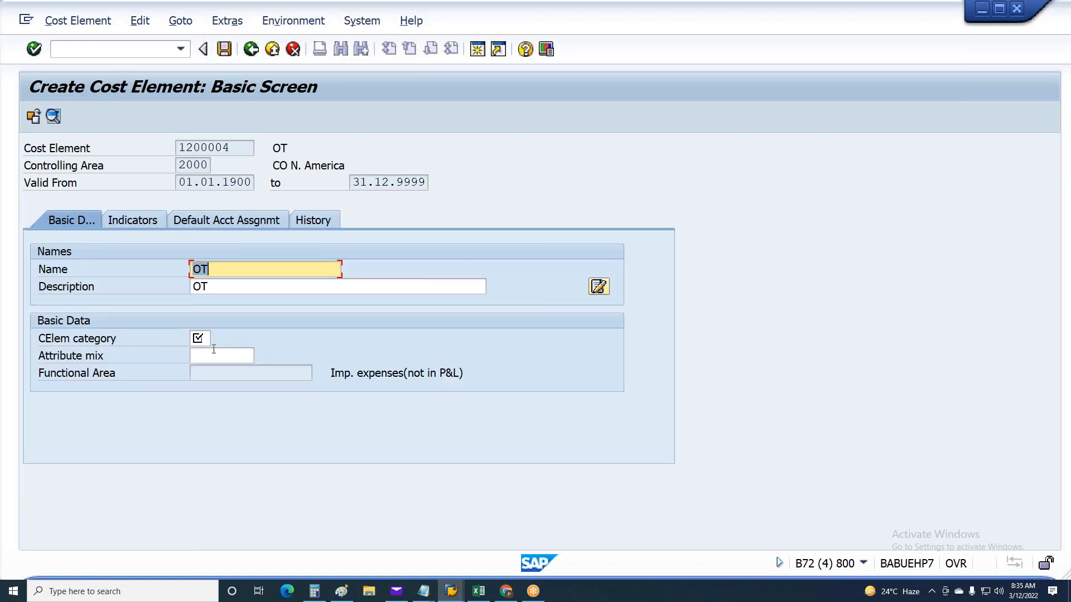
click(205, 338)
text(1)
key(ctrl+s)
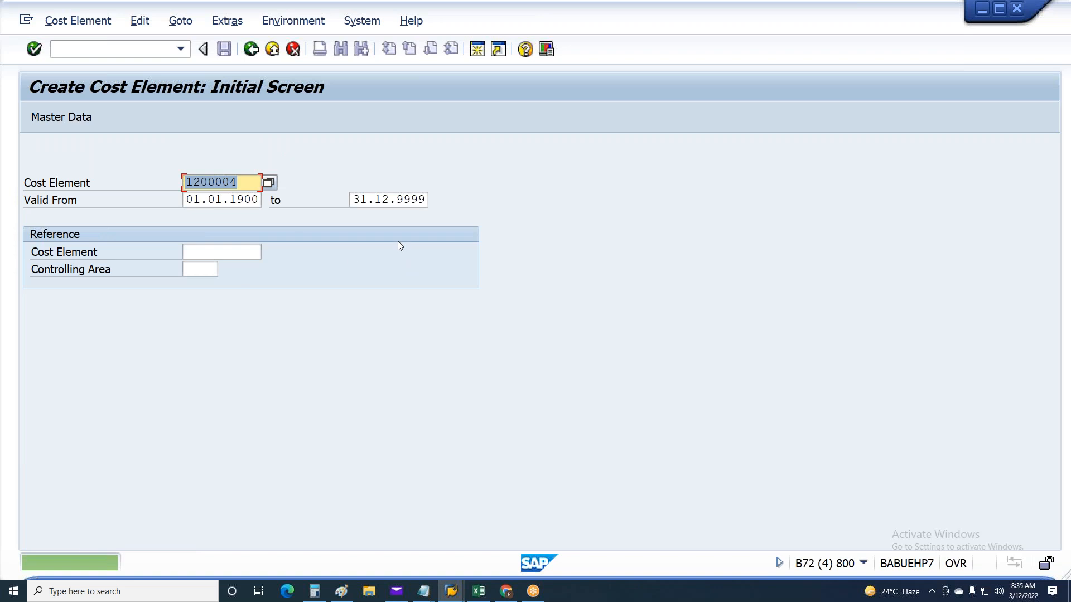
Check the last two accounts in the posting document's messages, and create and save cost element 120005 with cost element category 1
key(alt+Tab)
click(215, 440)
click(215, 454)
key(alt+Tab)
text(120005)
key(Return)
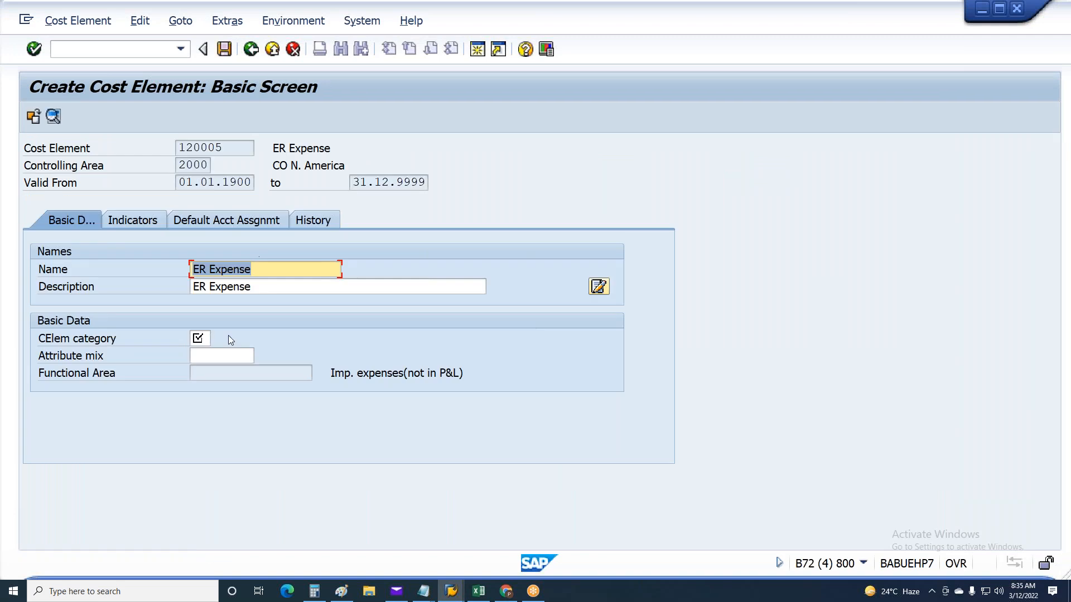
click(202, 350)
click(200, 339)
text(1)
key(ctrl+s)
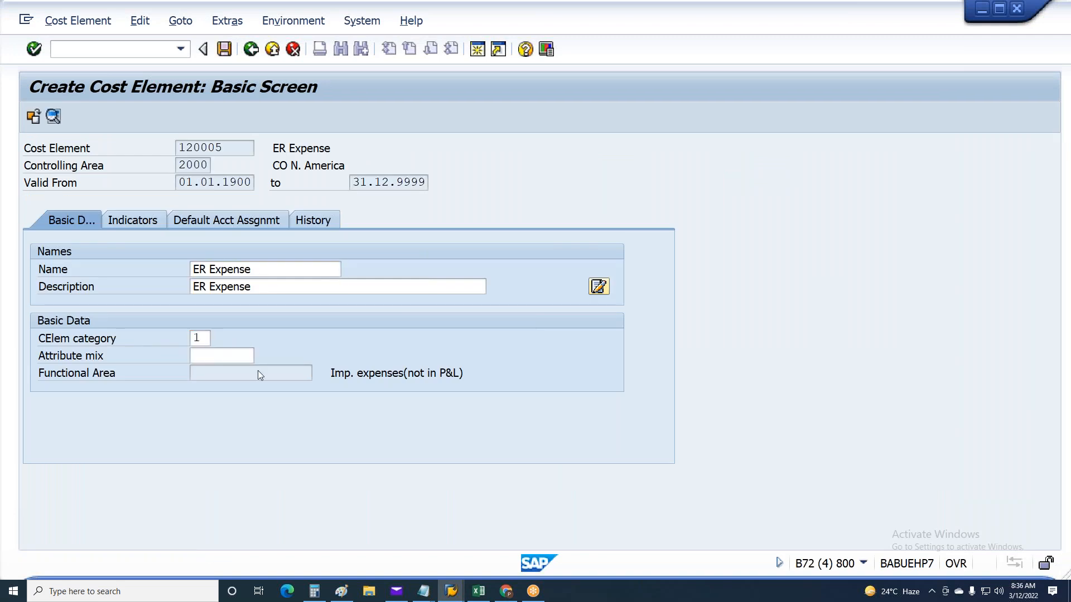
Create cost element 120006 with cost element category 1, and save it
text(6)
key(Return)
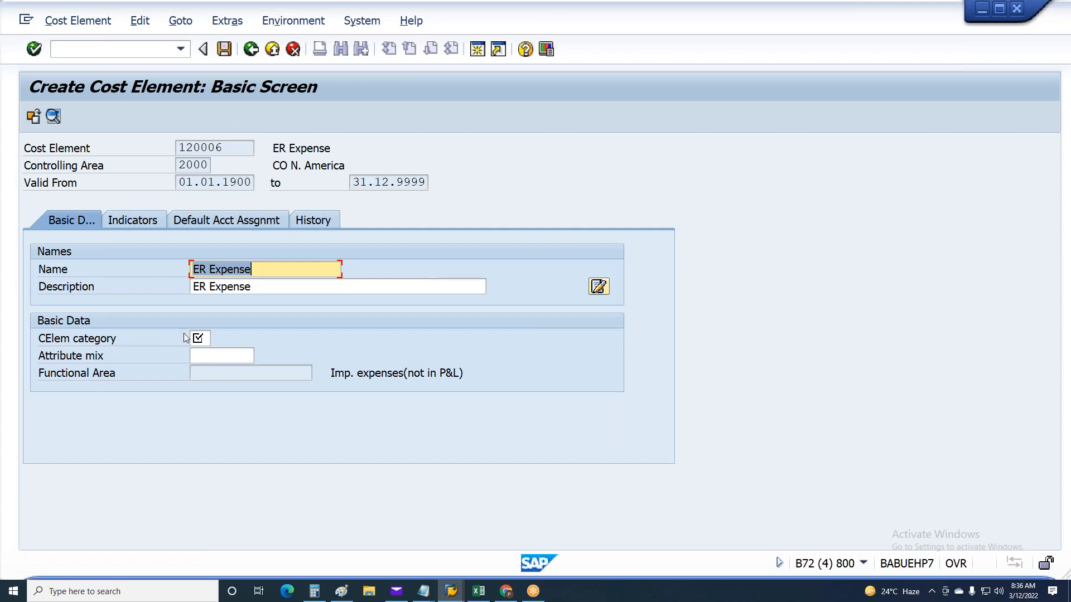
click(200, 339)
text(1)
key(ctrl+s)
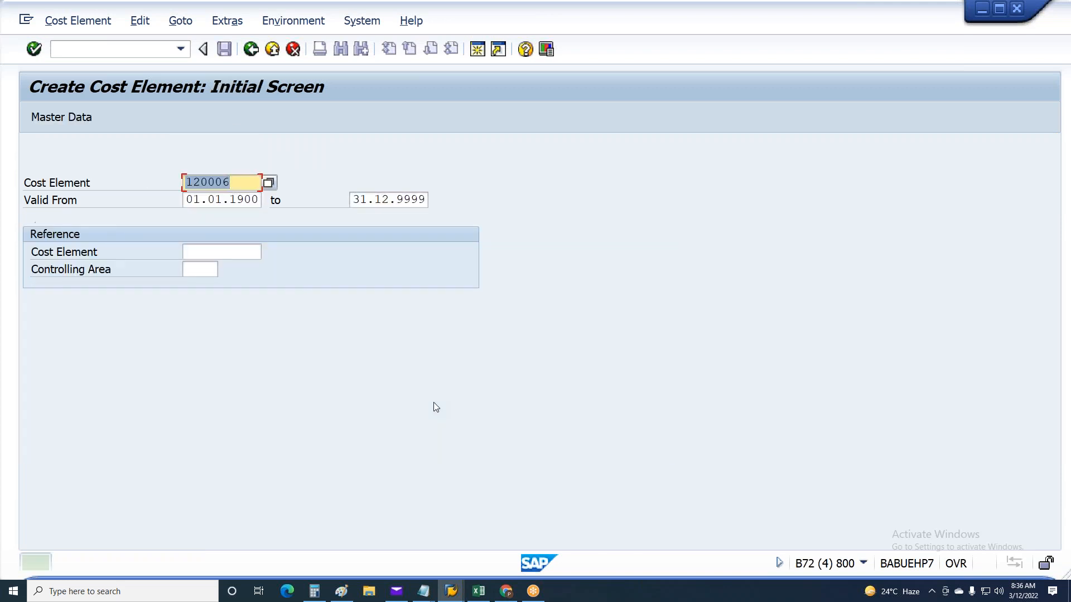
Leave the posting document, rerun the posting simulation with the same selection, and check the run's document creation status
key(alt+Tab)
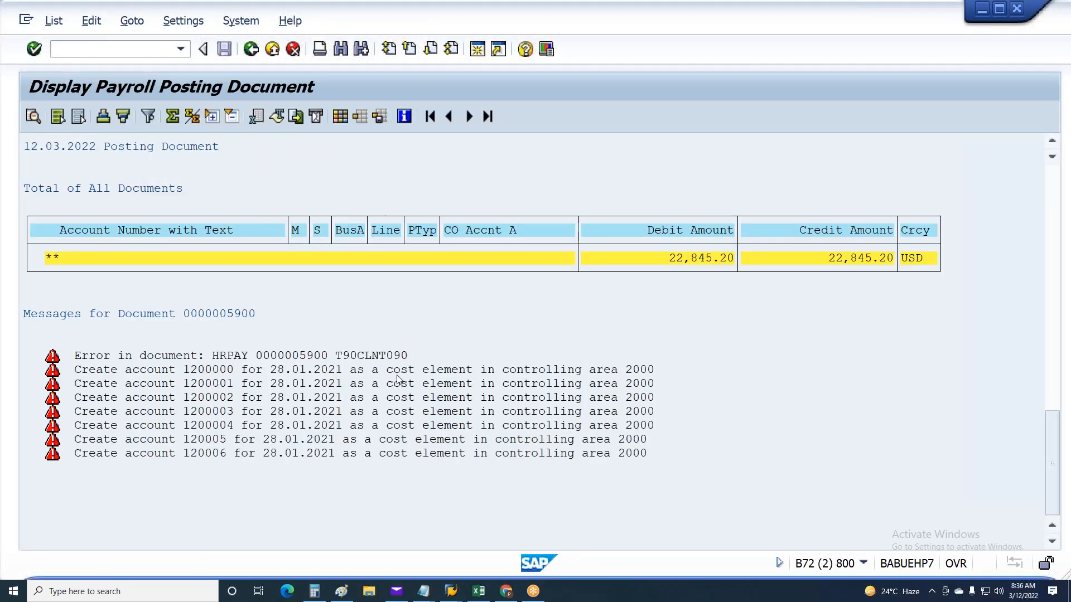
key(F3)
key(F3)
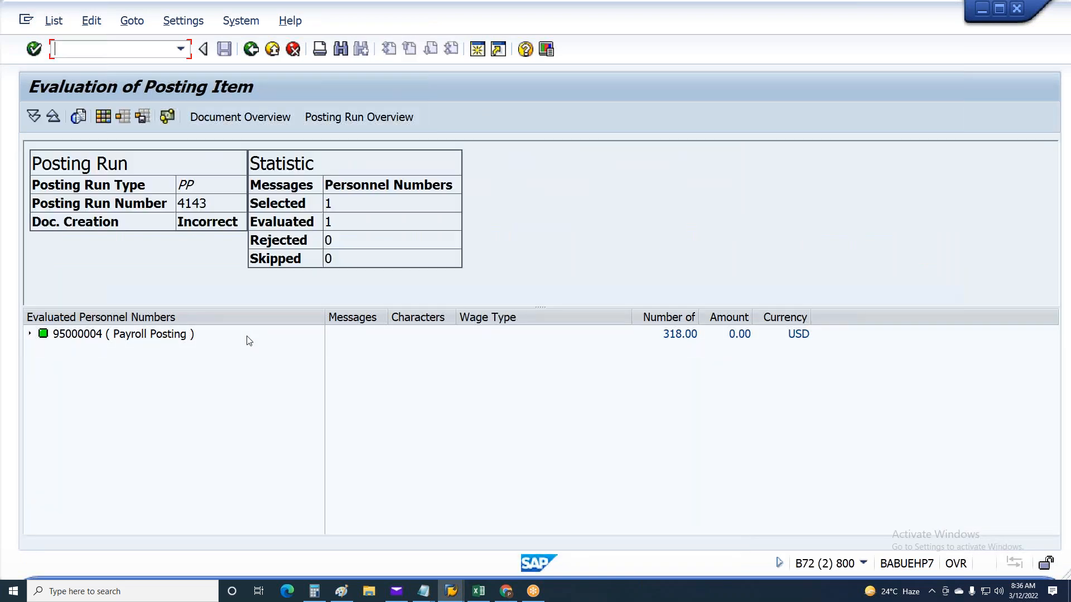
key(F3)
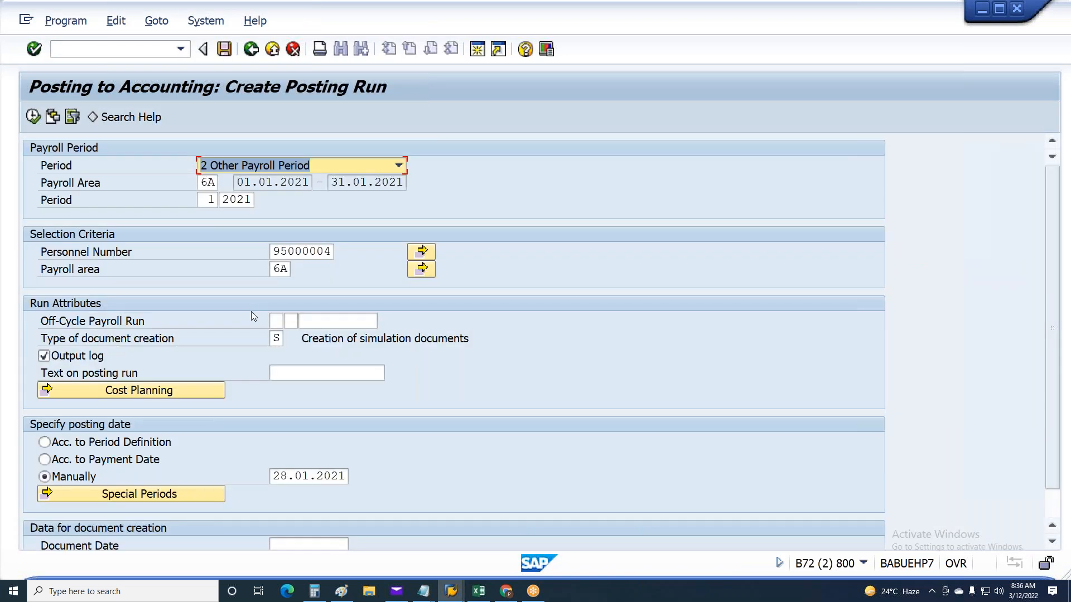
key(F8)
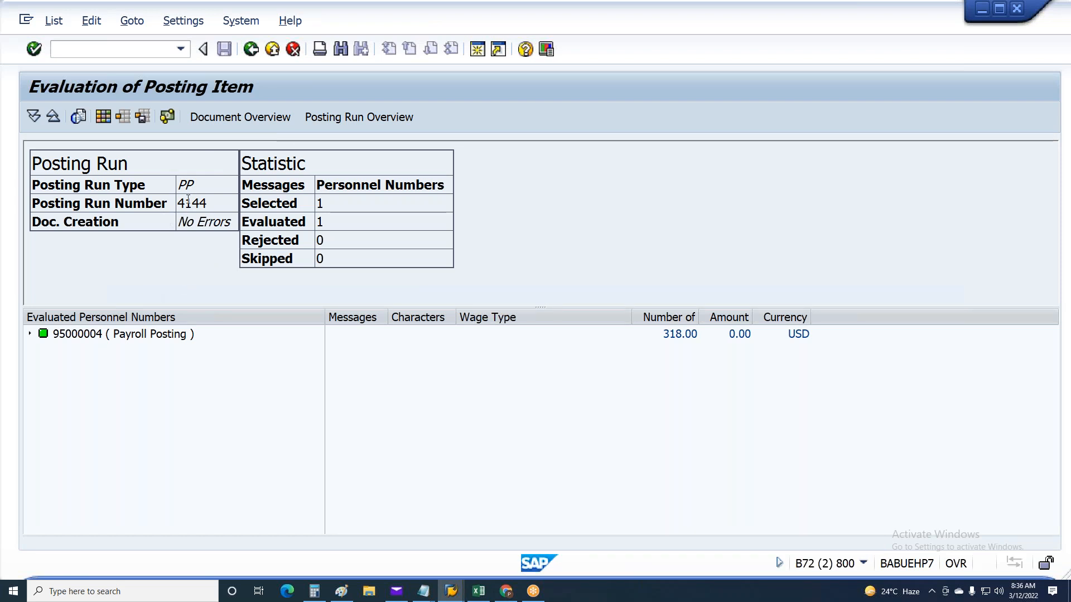
drag(177, 217, 301, 217)
click(193, 248)
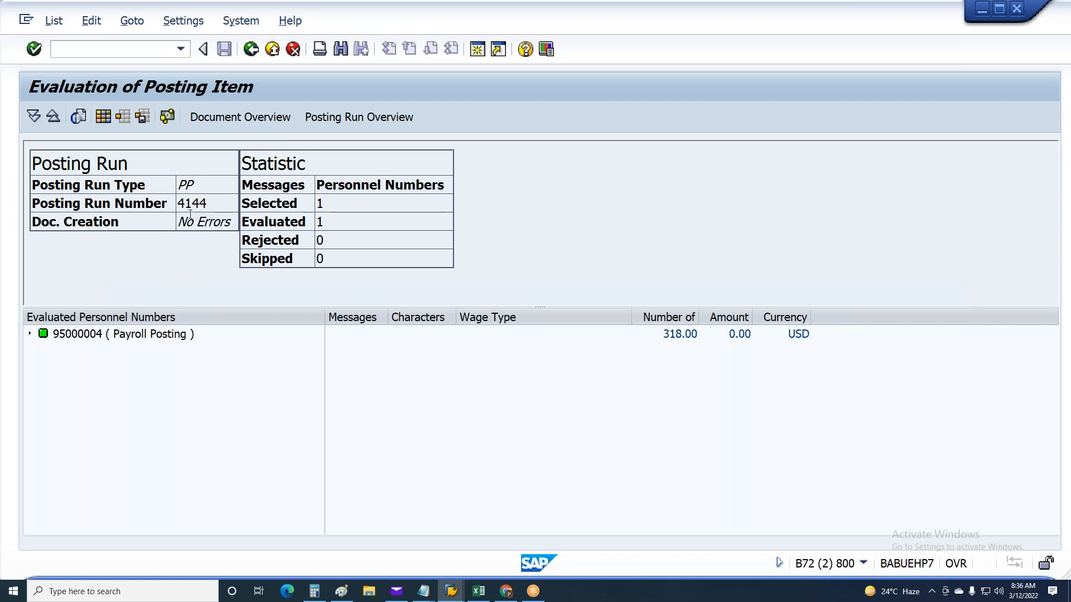
In the Notepad notes, add "FI Document Number range FBN1" and "CO Document Number Range KANK" below the wage type list
click(424, 590)
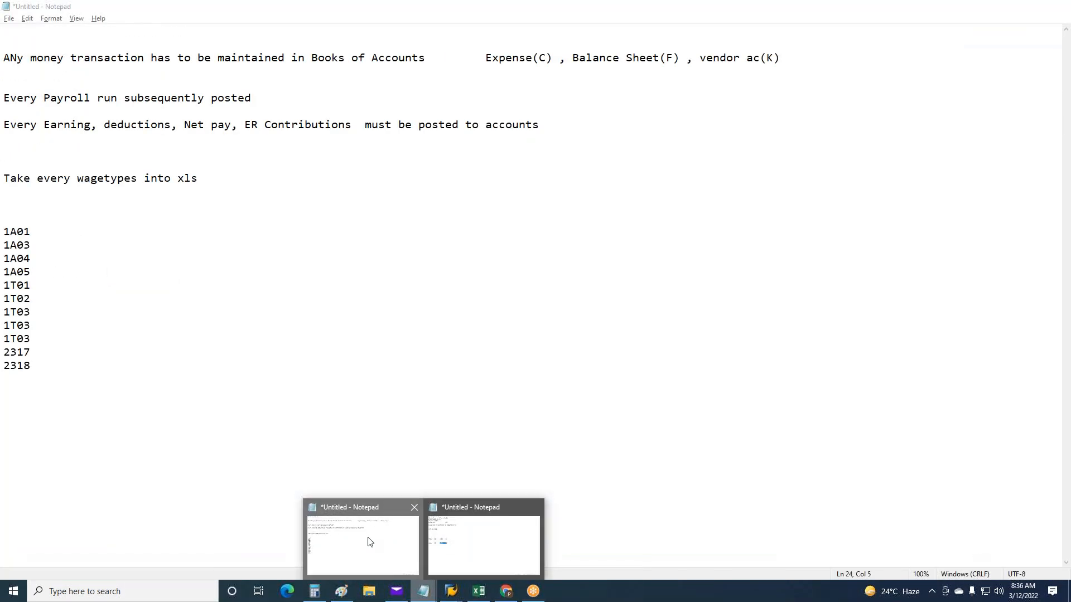
click(365, 541)
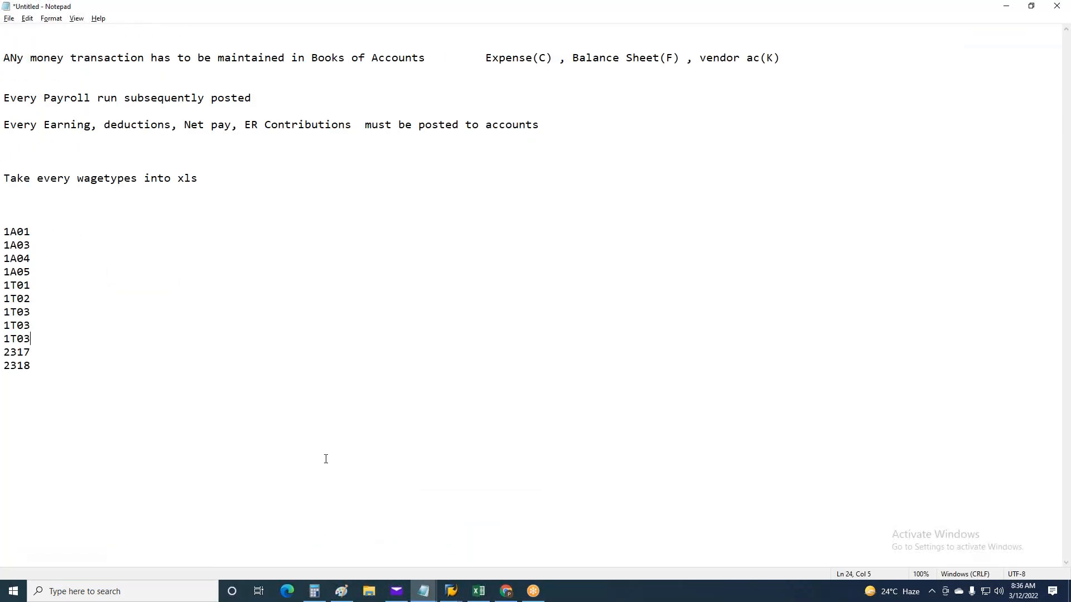
click(51, 369)
text(FI Document Number ran)
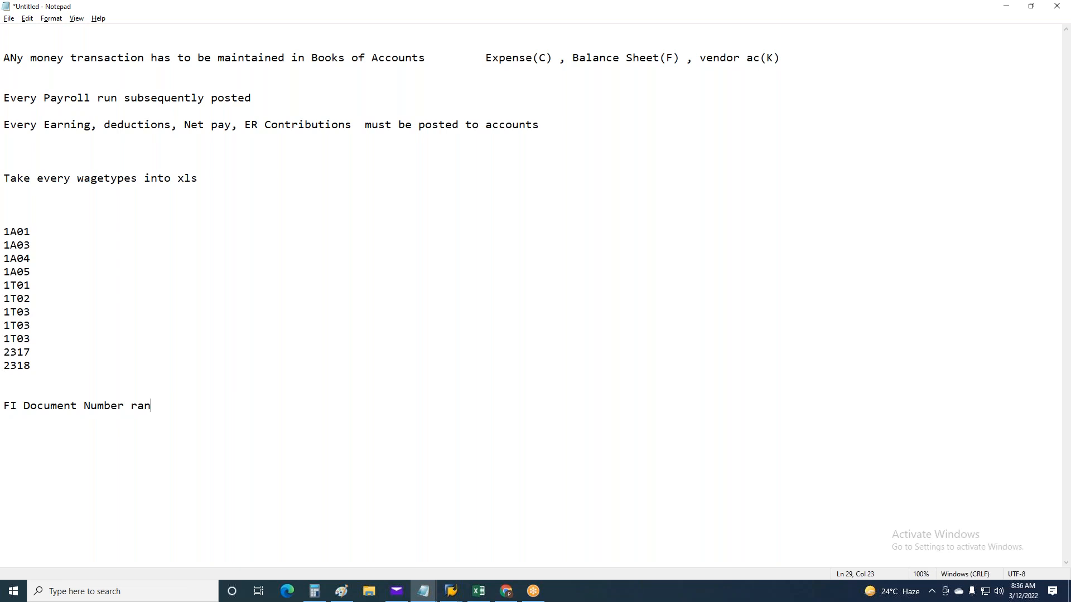
text(ge FBN1 )
text(CO Docu)
text(ment Num)
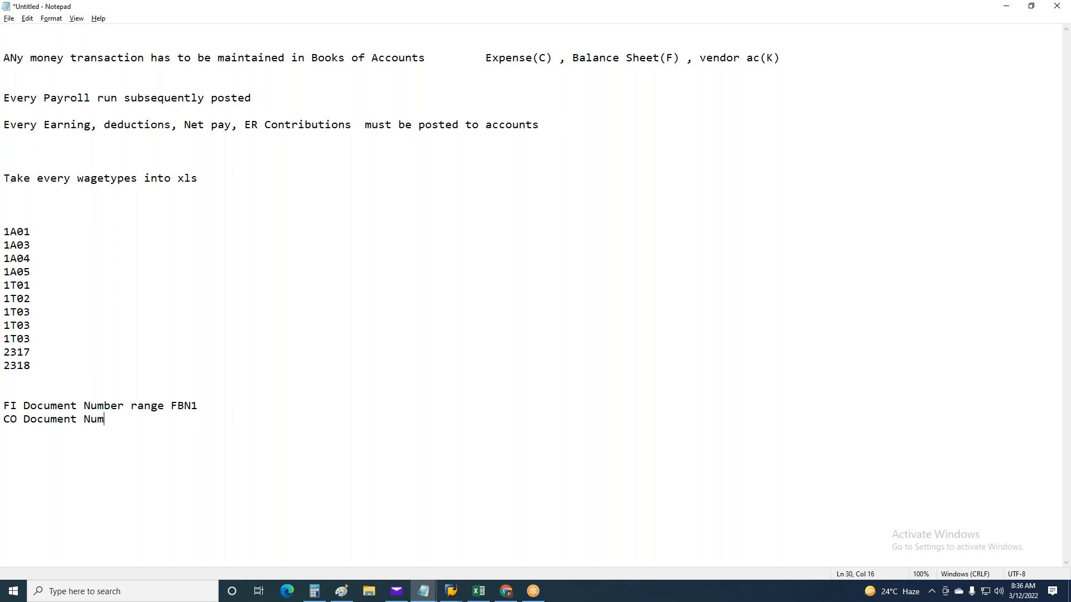
text(ber Range KANK)
Switch to the SAP cost element session, leave it, and open accounting document number range maintenance with transaction FBN1
click(453, 591)
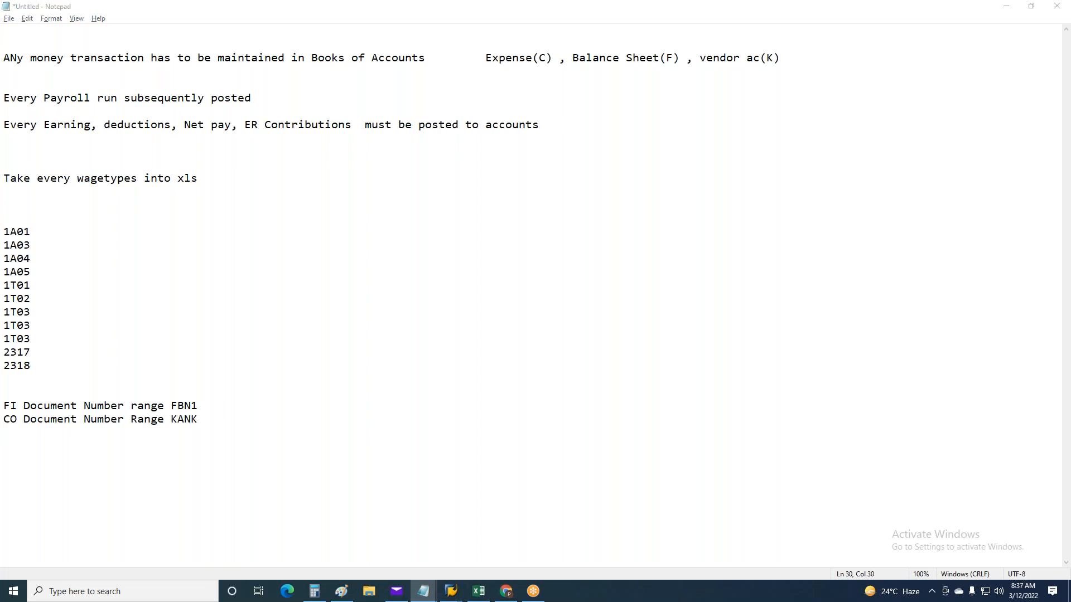
mouse_move(463, 591)
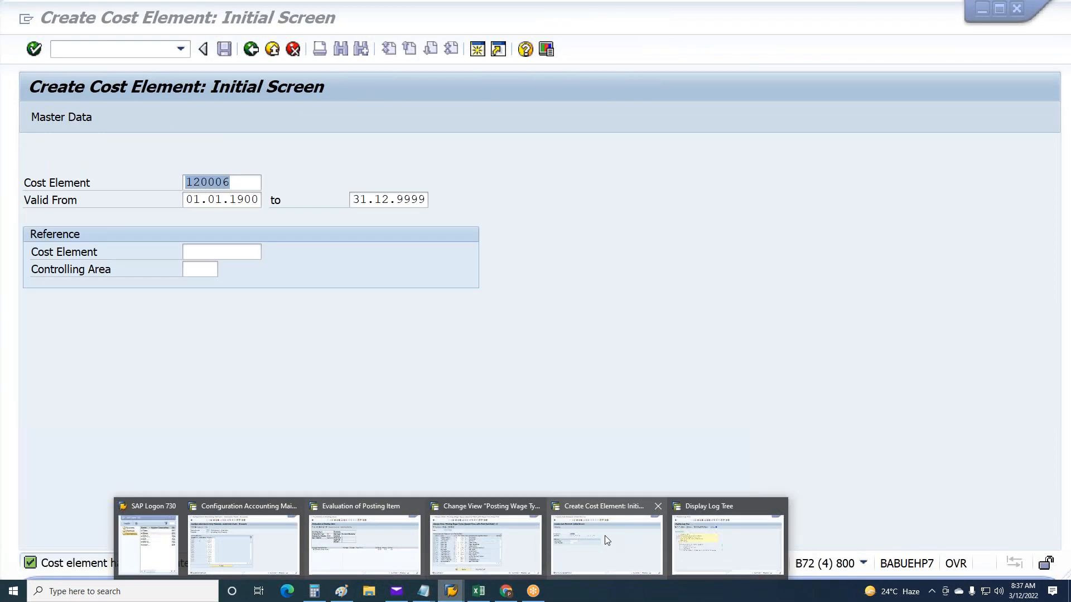
click(604, 535)
click(251, 50)
click(155, 53)
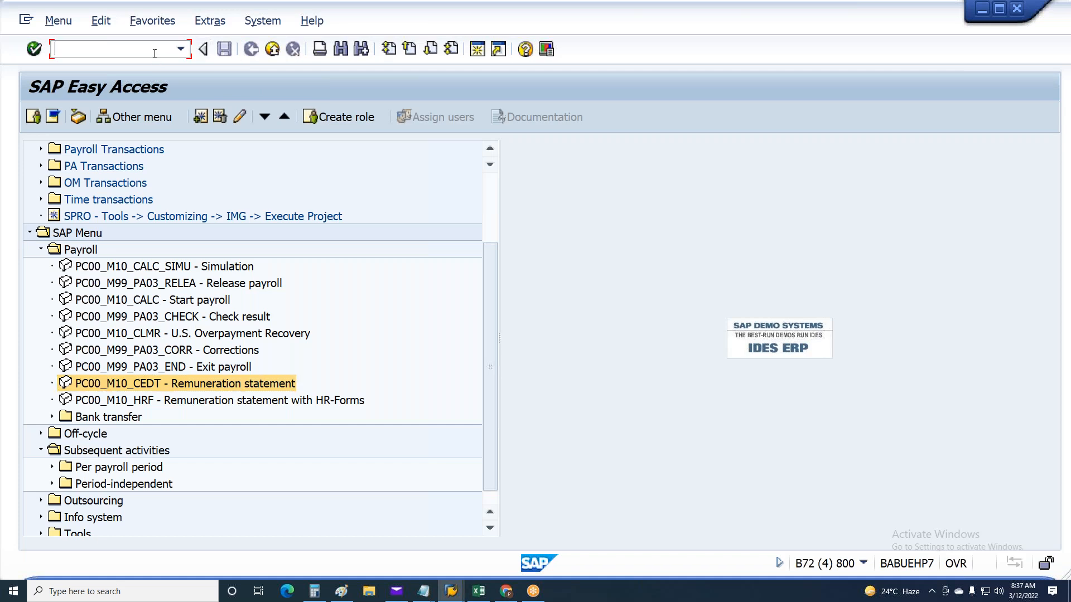
text(FBn1)
key(Return)
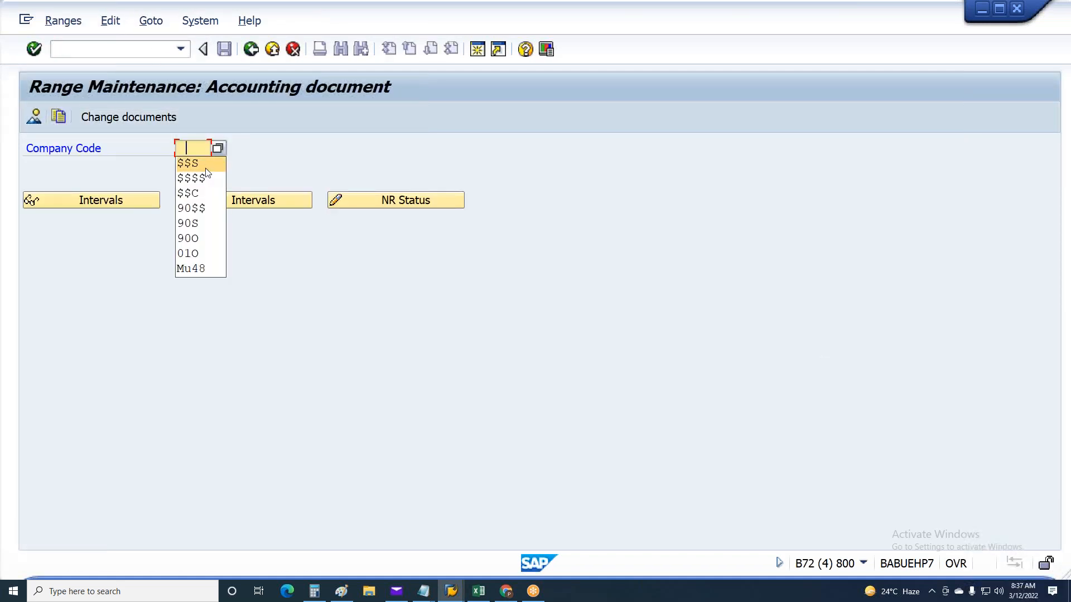
Examine the number range status for company code MU48, including the number and year of interval 01, and leave the transaction
click(189, 270)
click(372, 203)
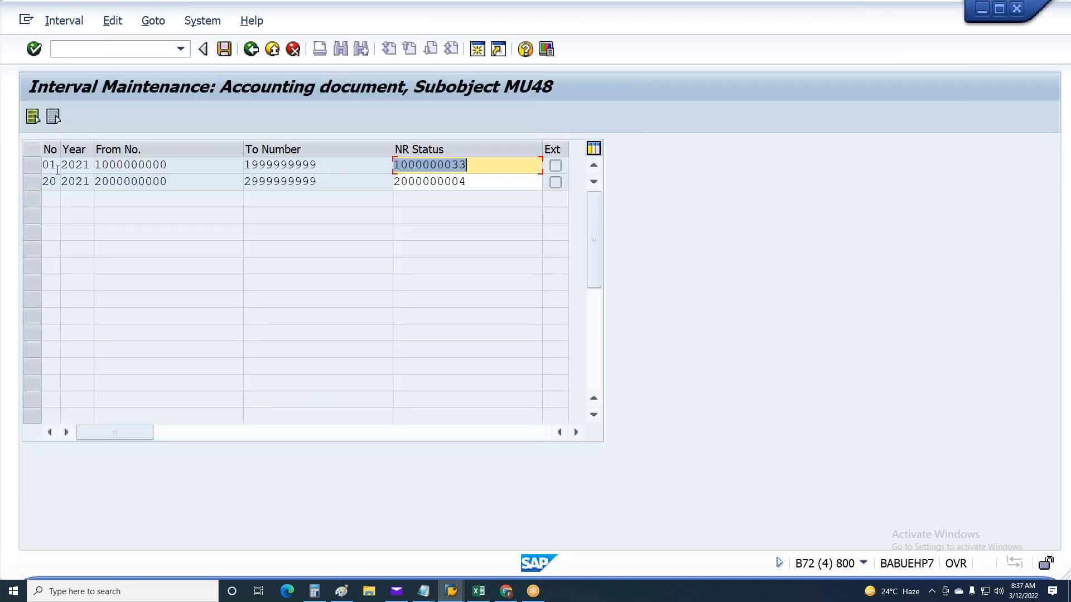
click(53, 165)
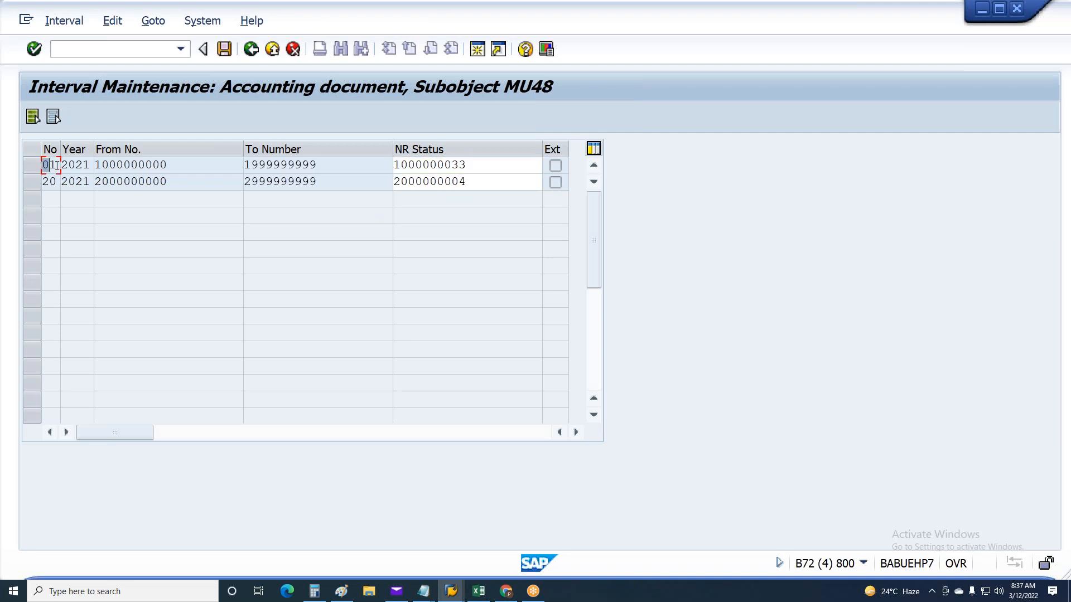
drag(63, 169, 93, 169)
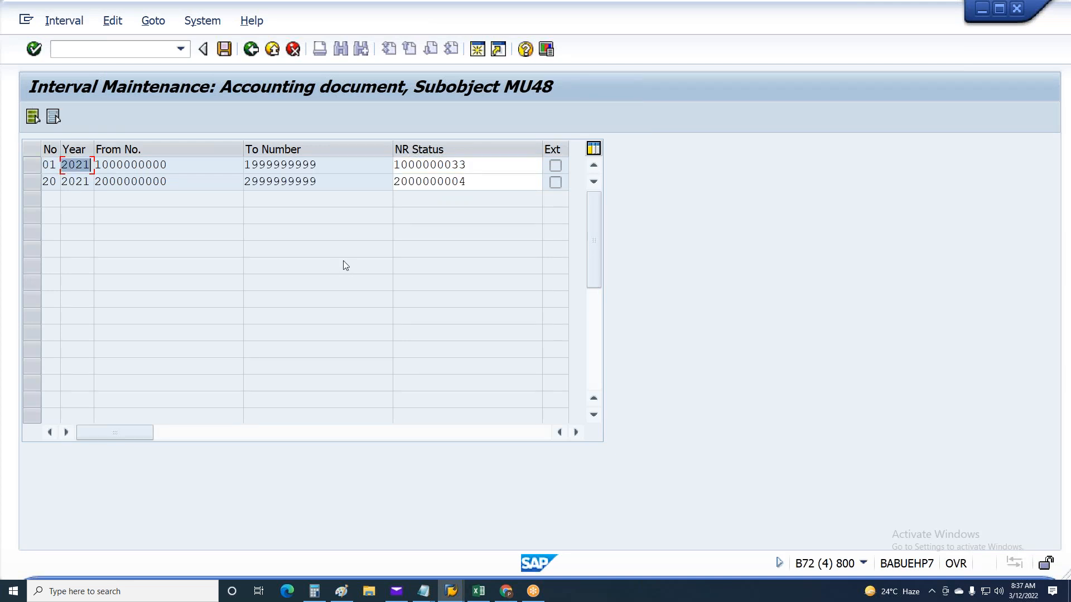
key(F3)
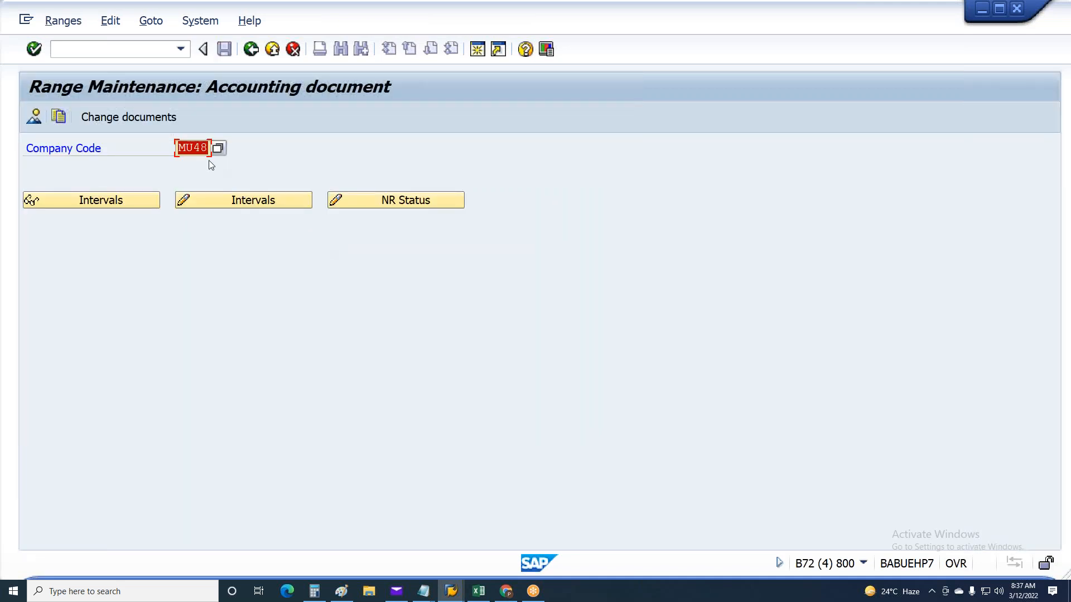
key(F3)
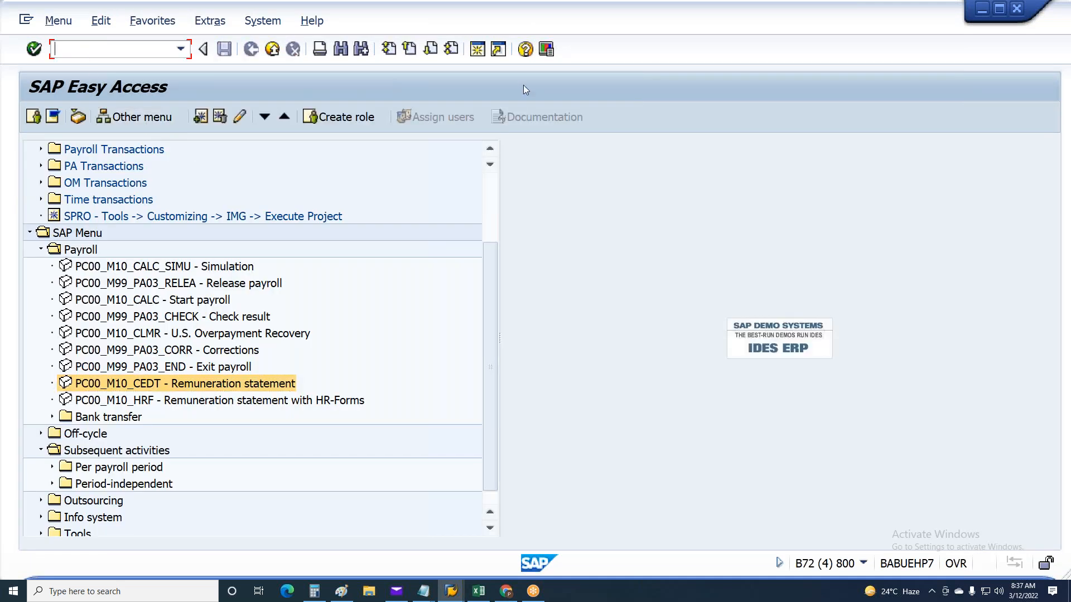
Open CO document number range maintenance with transaction KANK and enter controlling area 2000
text(KANK)
key(Return)
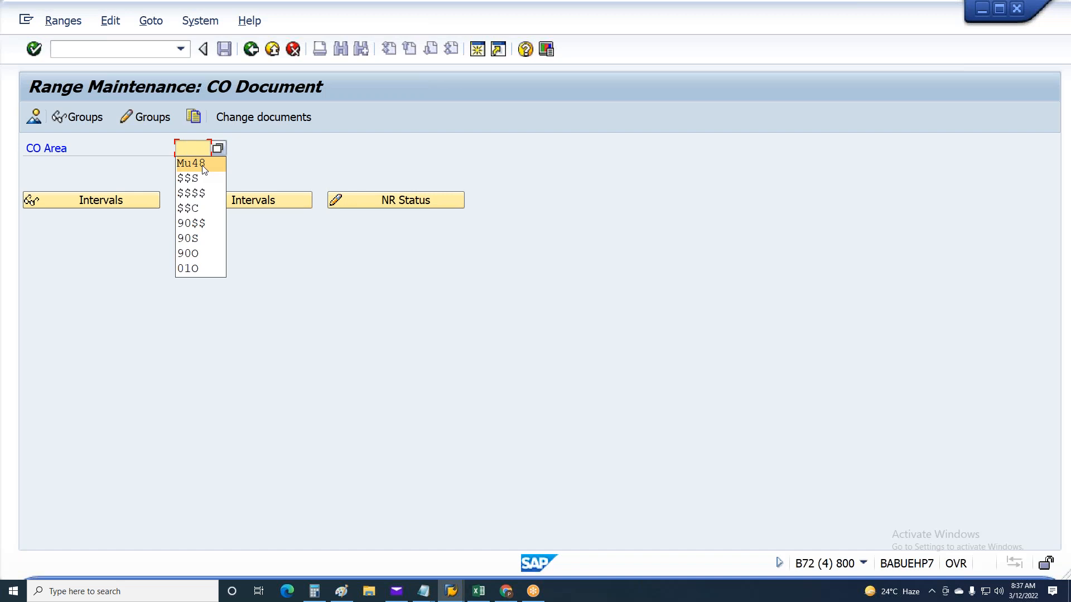
click(190, 151)
text(200)
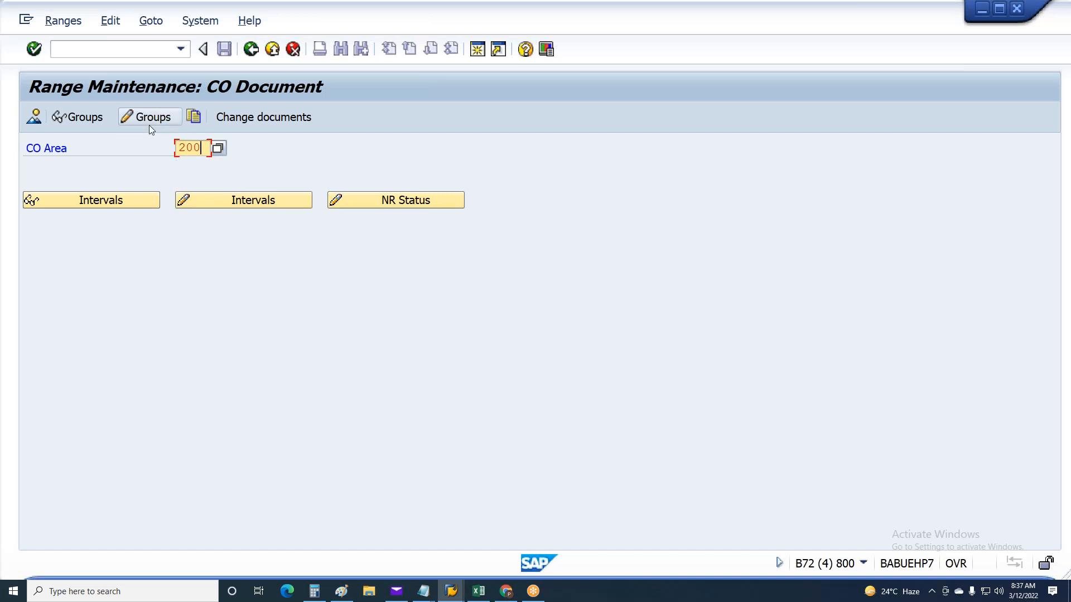
click(149, 125)
text(000)
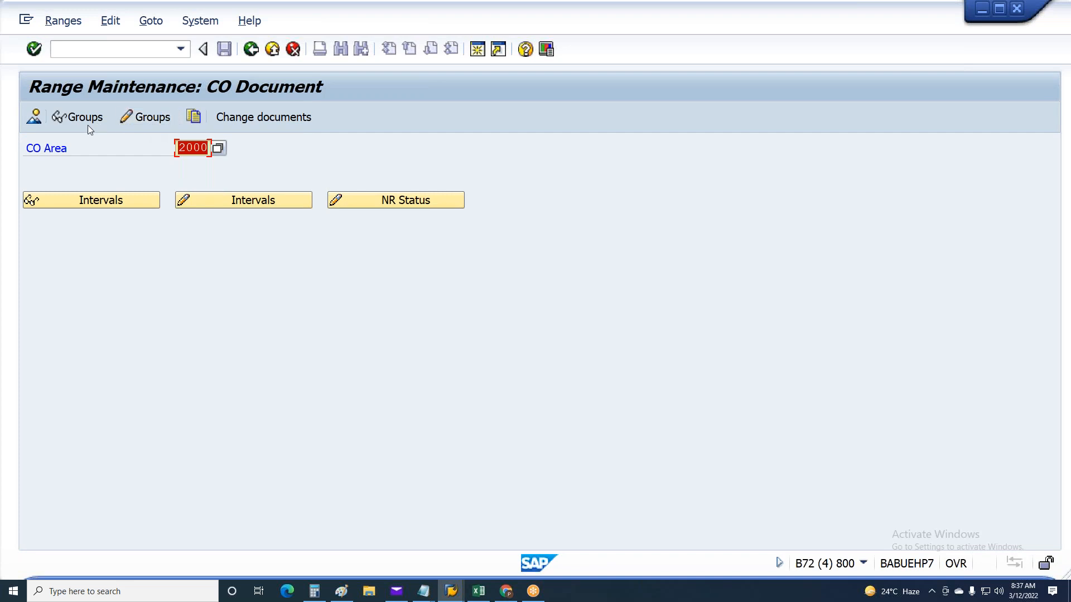
Examine the CO document number range intervals of controlling area 2000 and leave the transaction
click(188, 201)
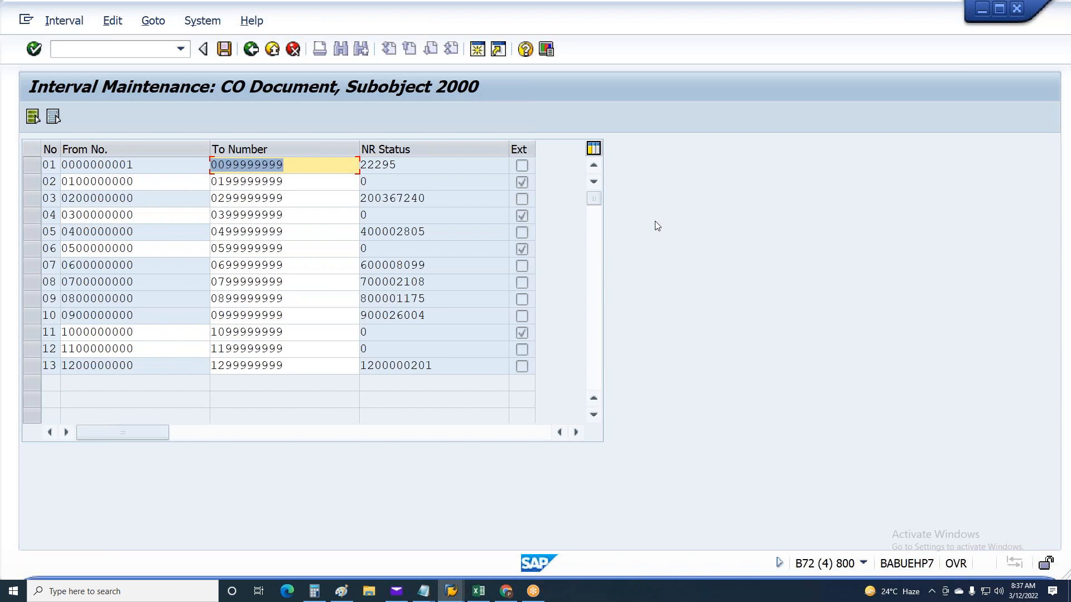
key(F3)
key(F3)
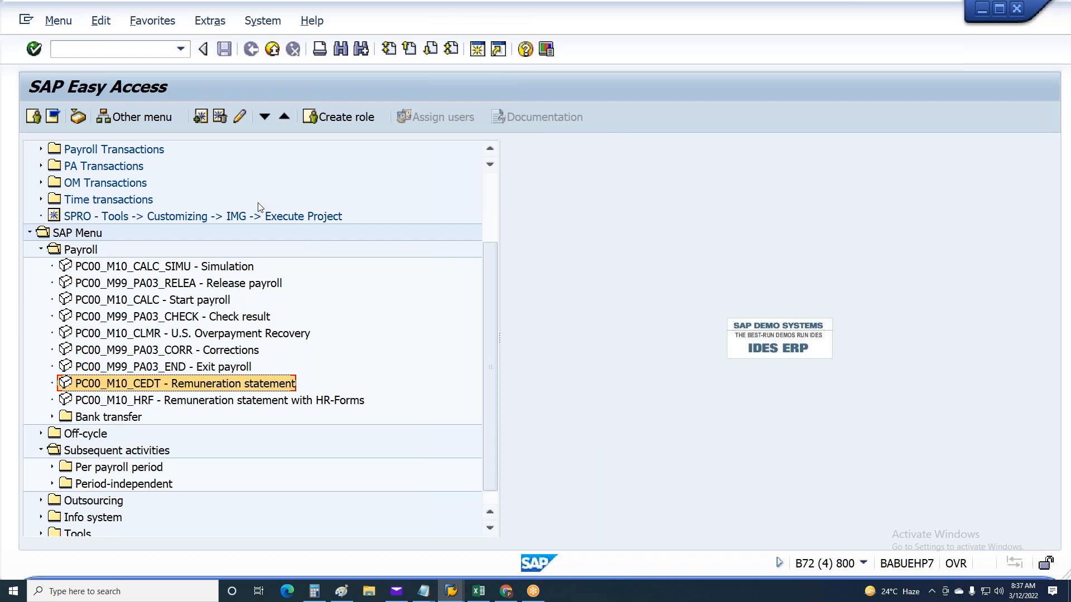
Reopen CO document range maintenance with transaction KANK and open the intervals of controlling area 2000 in change mode
click(179, 49)
click(116, 65)
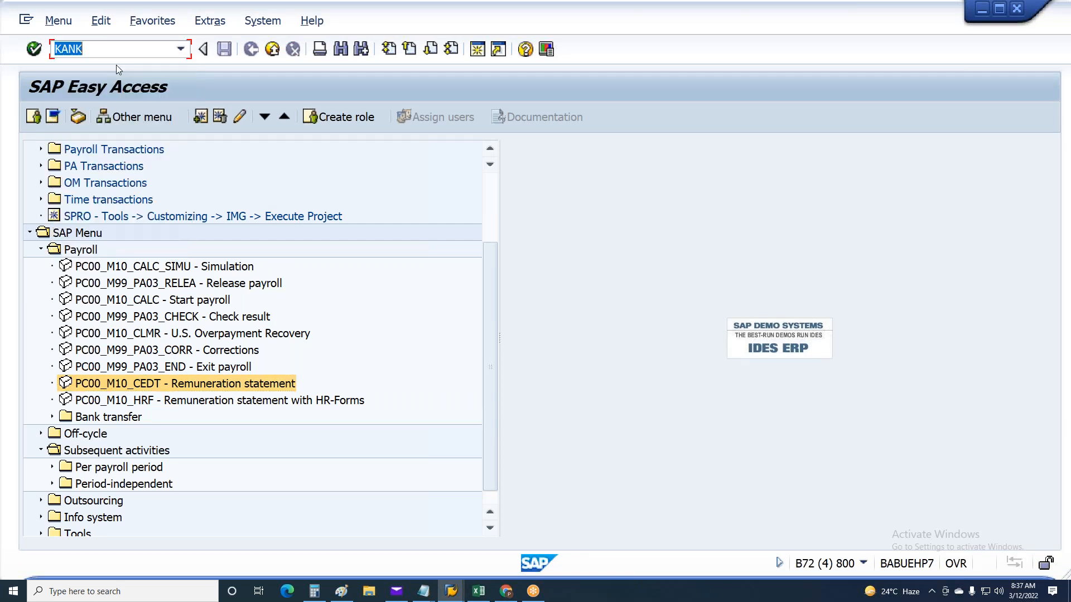
key(Return)
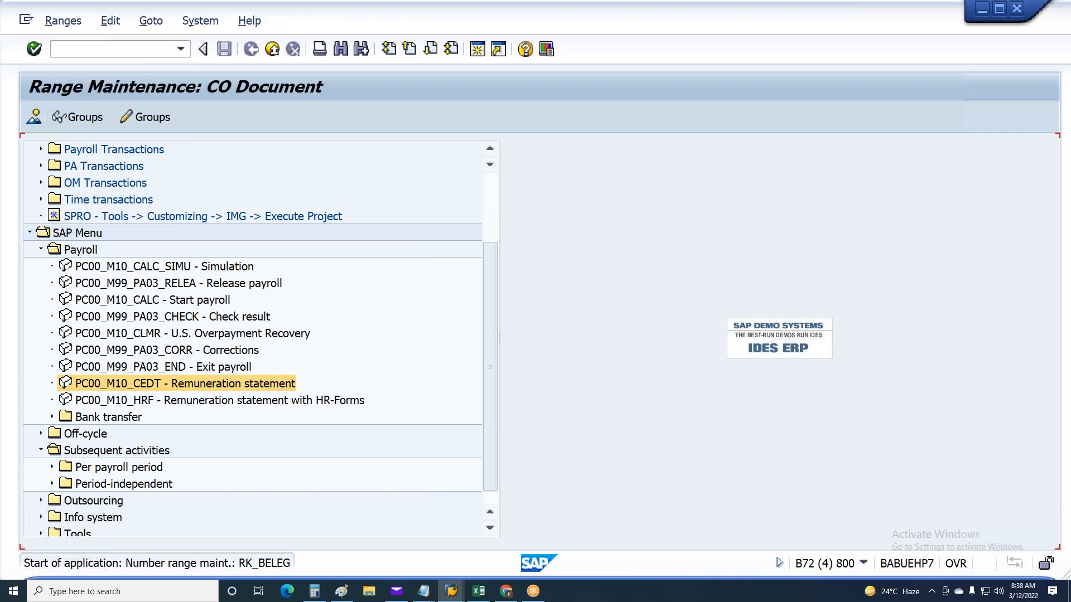
click(201, 164)
click(229, 201)
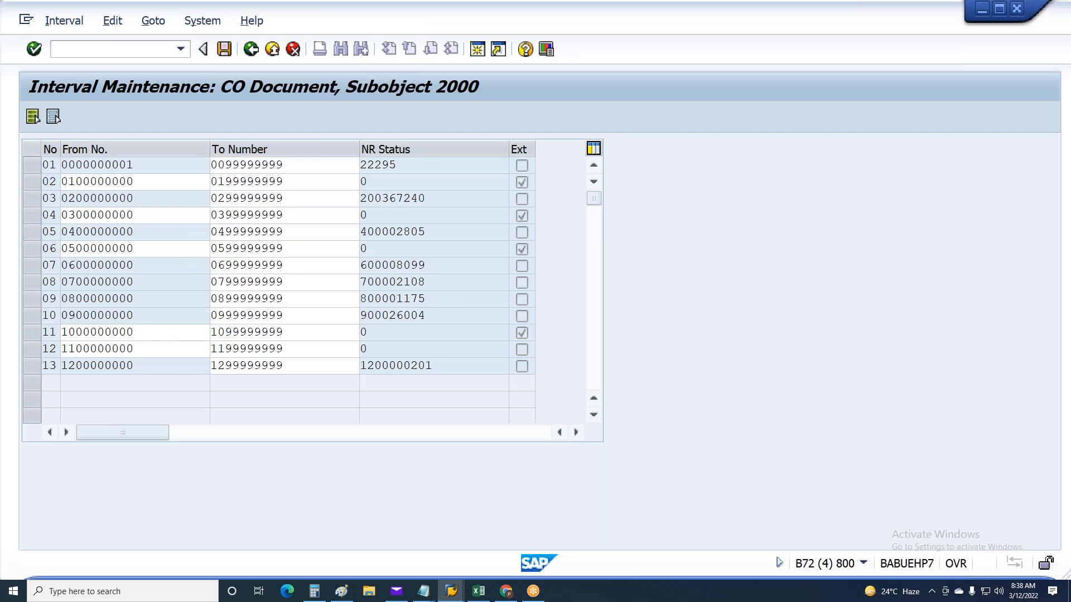
Switch to the payroll posting session, open the simulation run's posting document from the document overview, and review its account lines and totals
key(alt+Tab)
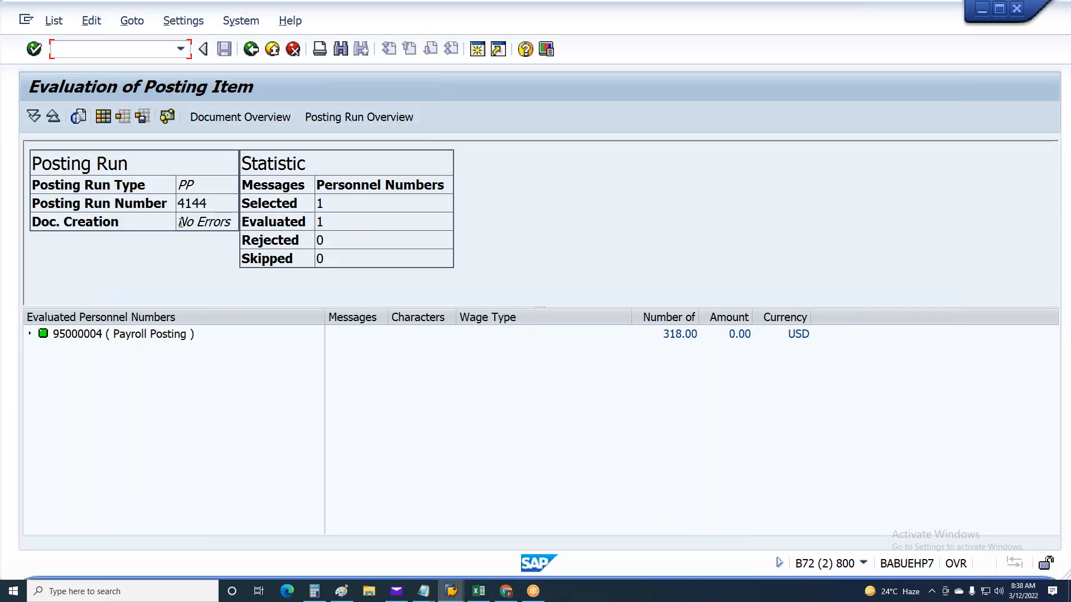
double_click(239, 221)
click(185, 265)
click(225, 121)
double_click(99, 188)
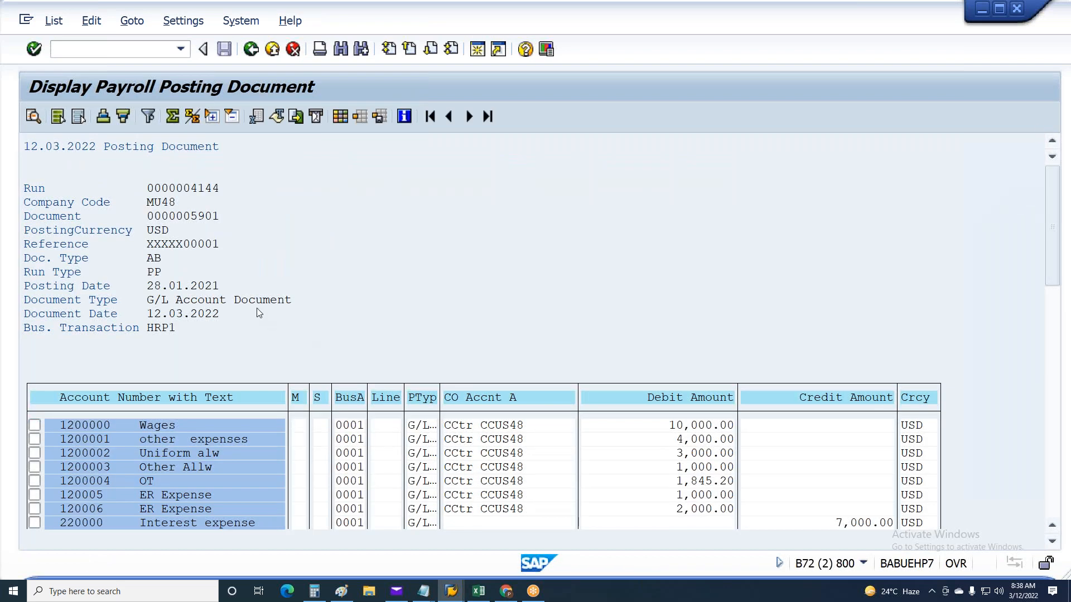
scroll(256, 308, down, 10)
scroll(256, 309, up, 5)
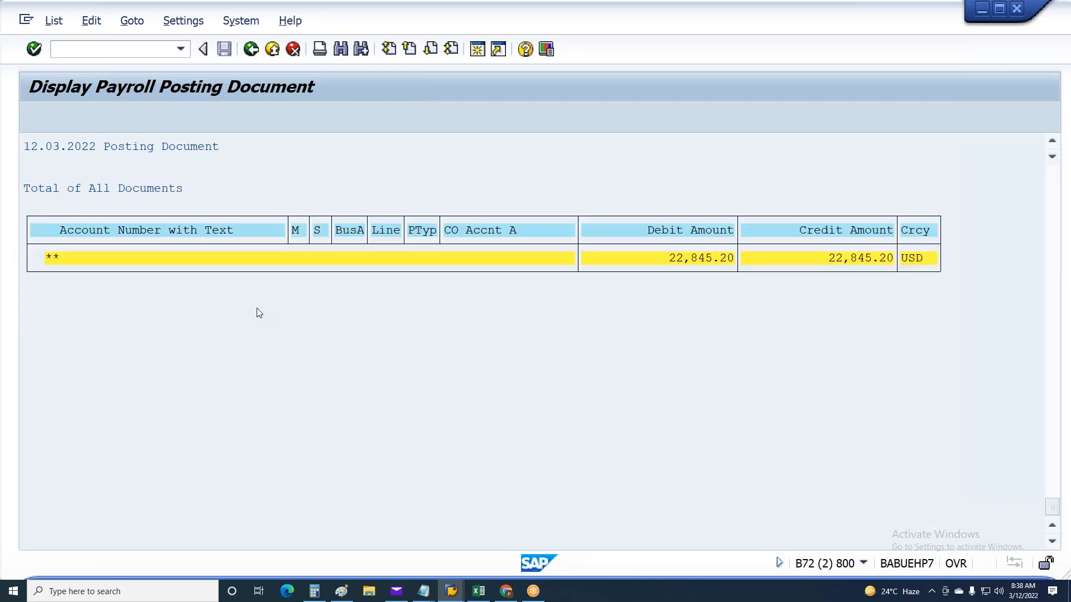
scroll(258, 313, up, 5)
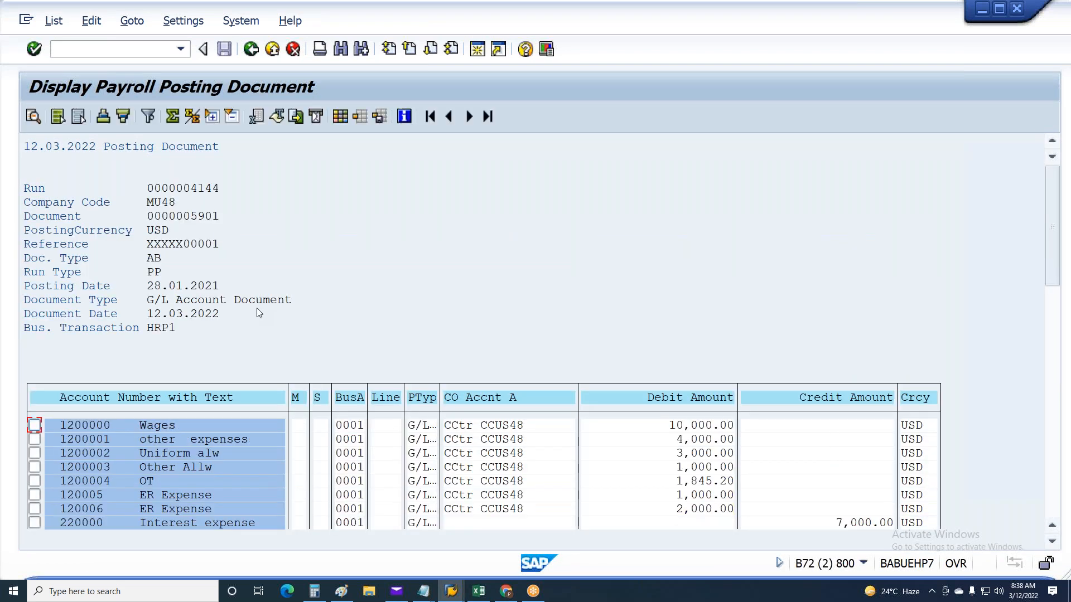
scroll(202, 472, down, 3)
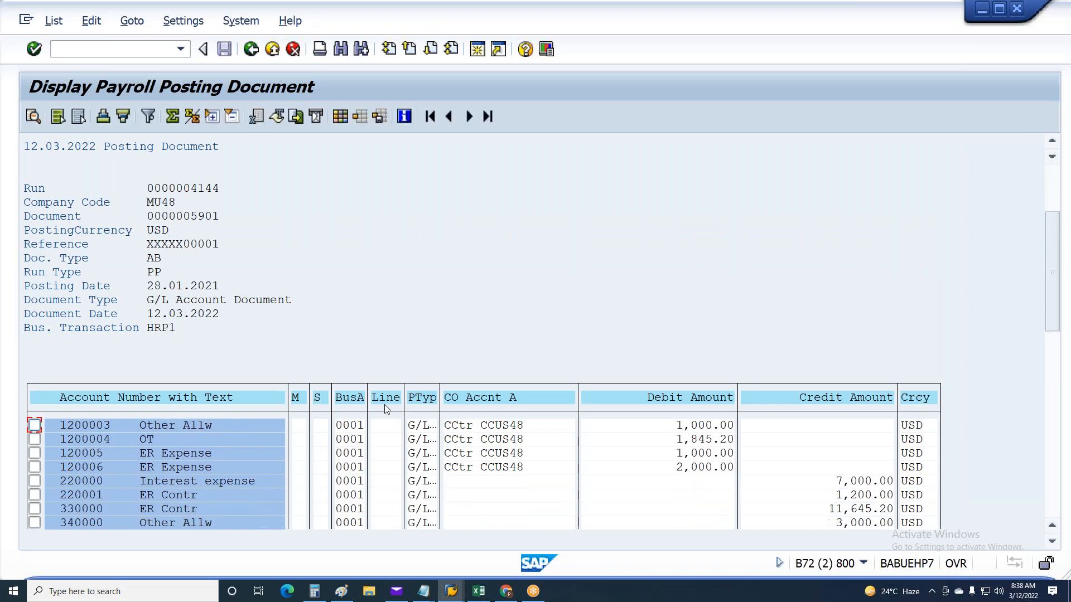
Return to the posting run selection, set the type of document creation to P (Live posting run), and execute the run
key(F3)
key(F3)
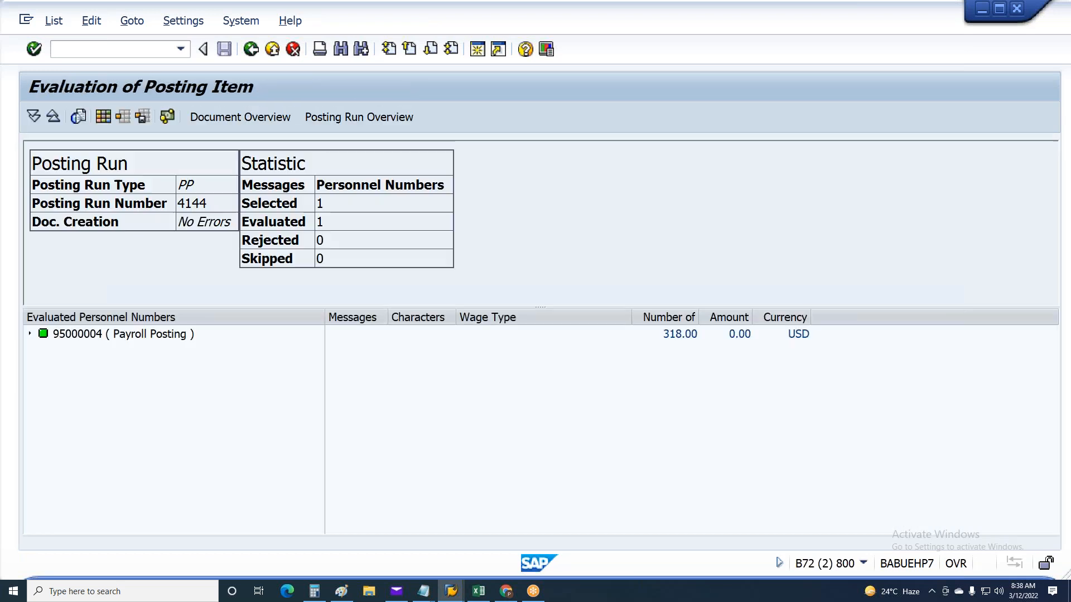
key(F3)
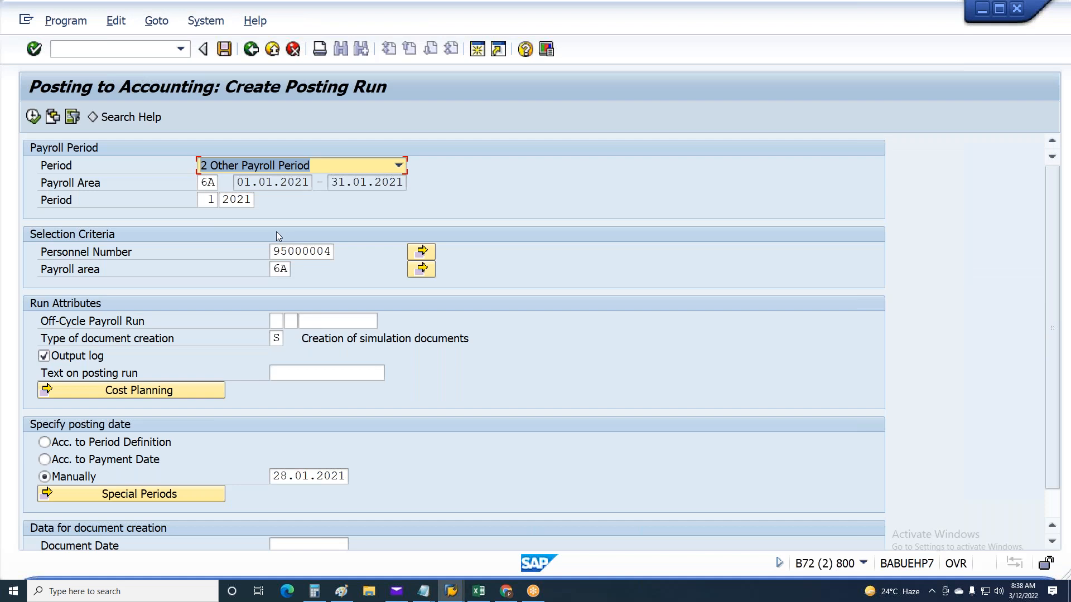
key(F4)
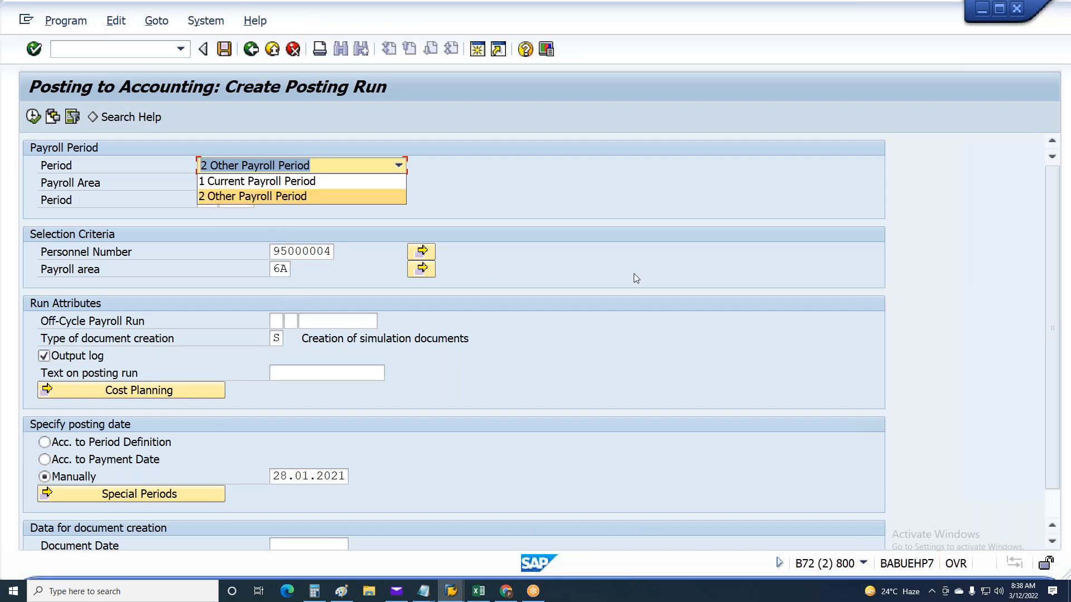
key(Return)
click(276, 337)
text(p)
key(Return)
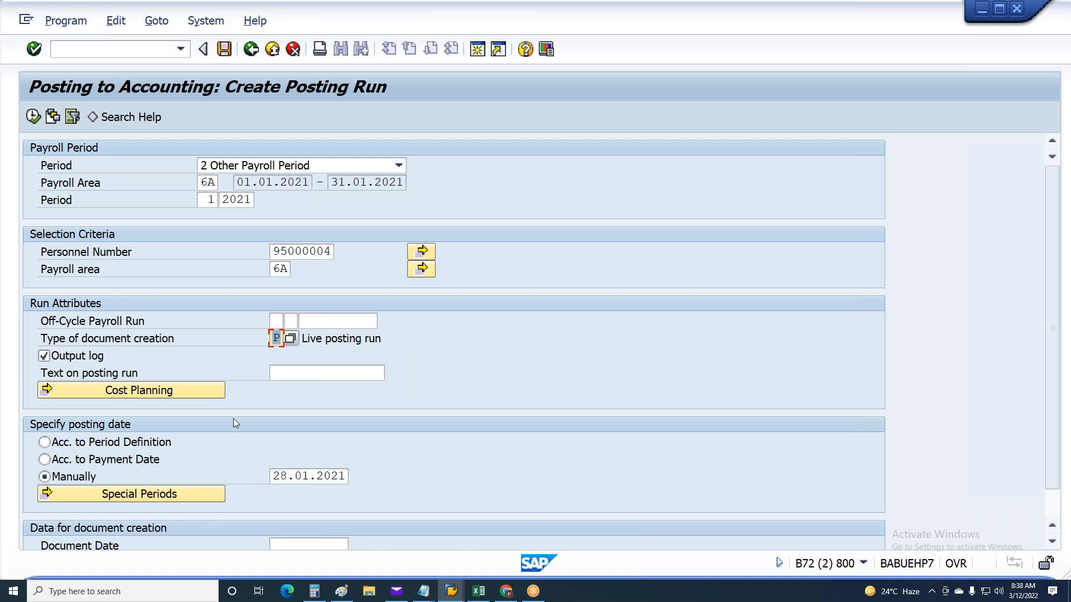
scroll(219, 286, down, 3)
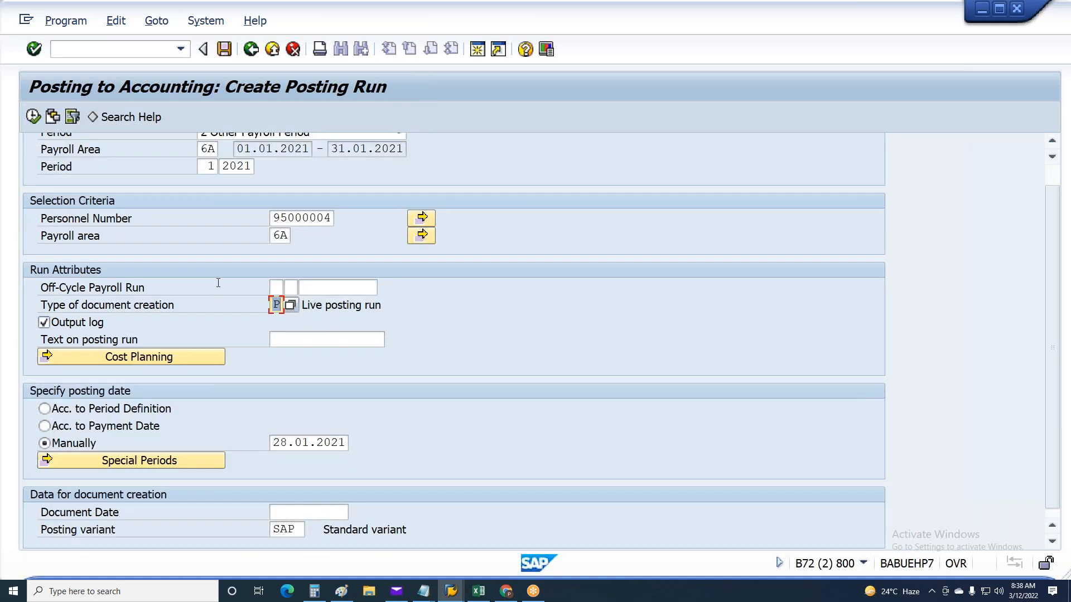
scroll(219, 286, up, 3)
key(F8)
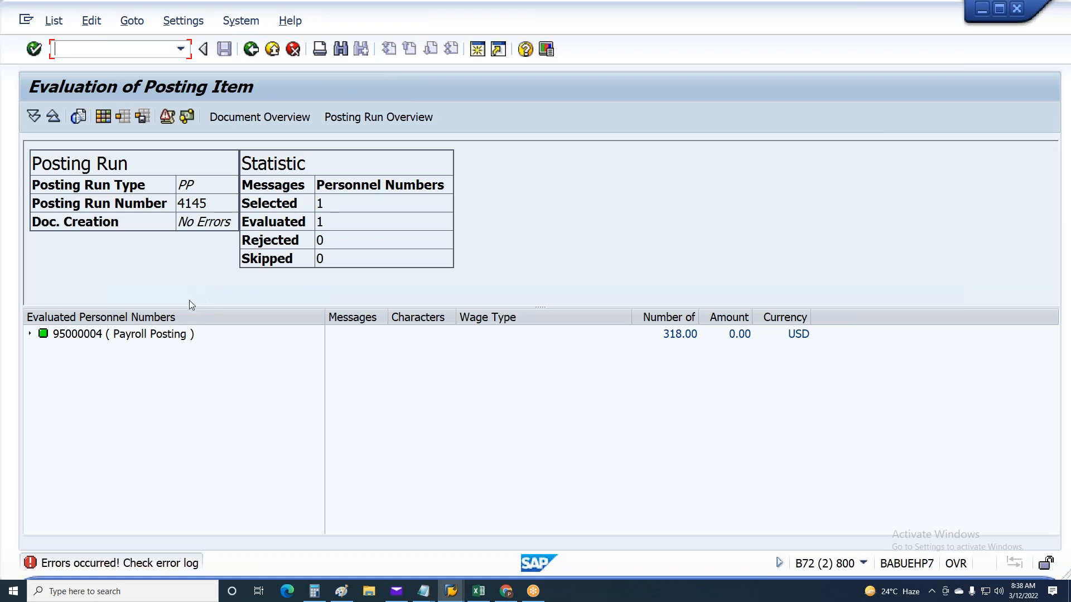
Open the live run's posting document from the document overview, check its debit and credit totals, and return to the evaluation
click(110, 336)
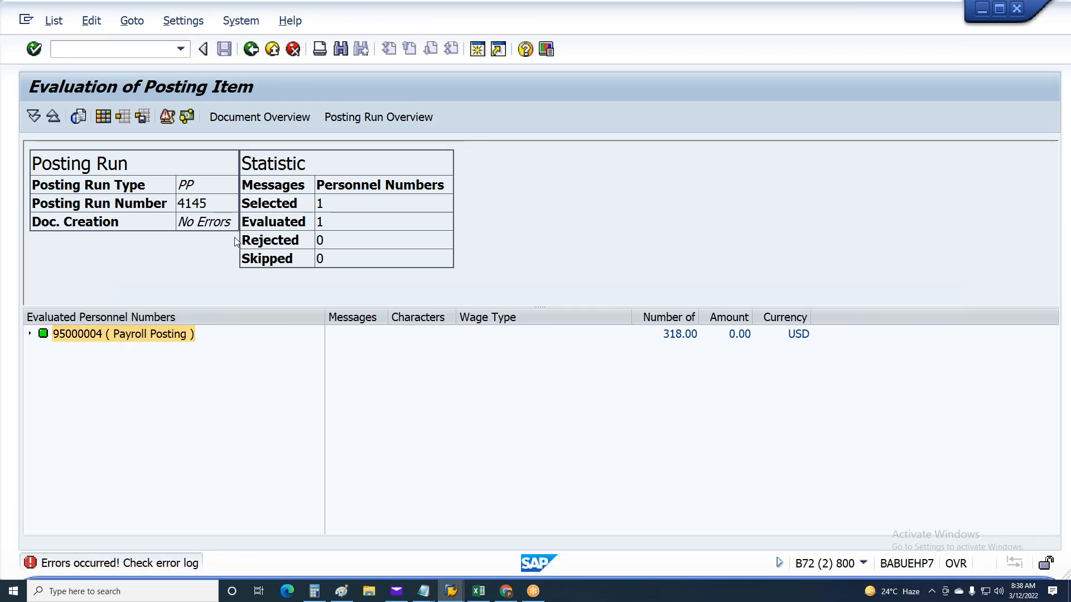
click(248, 120)
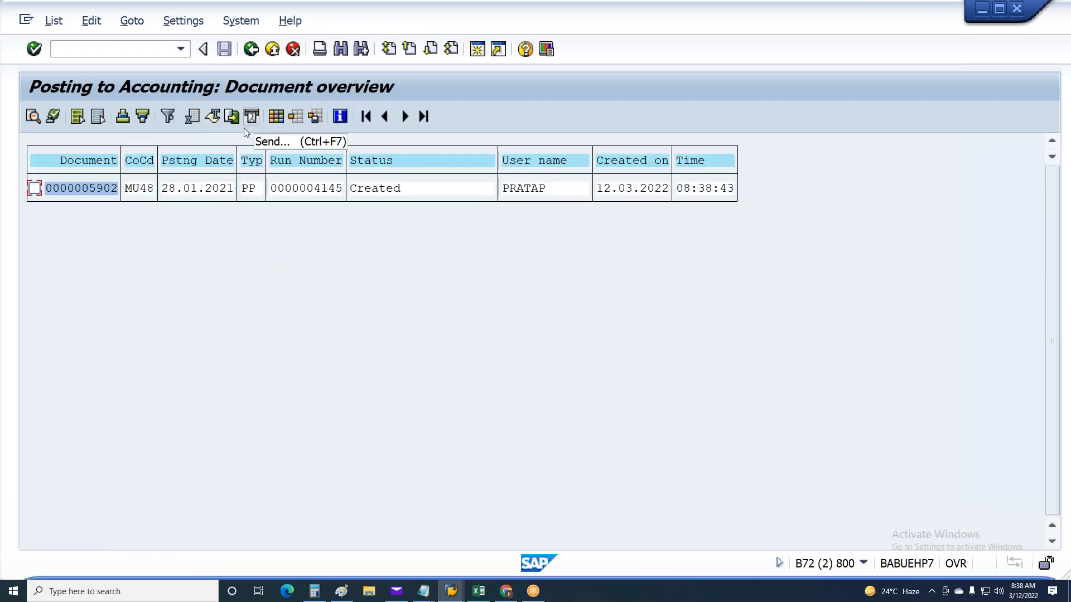
double_click(93, 190)
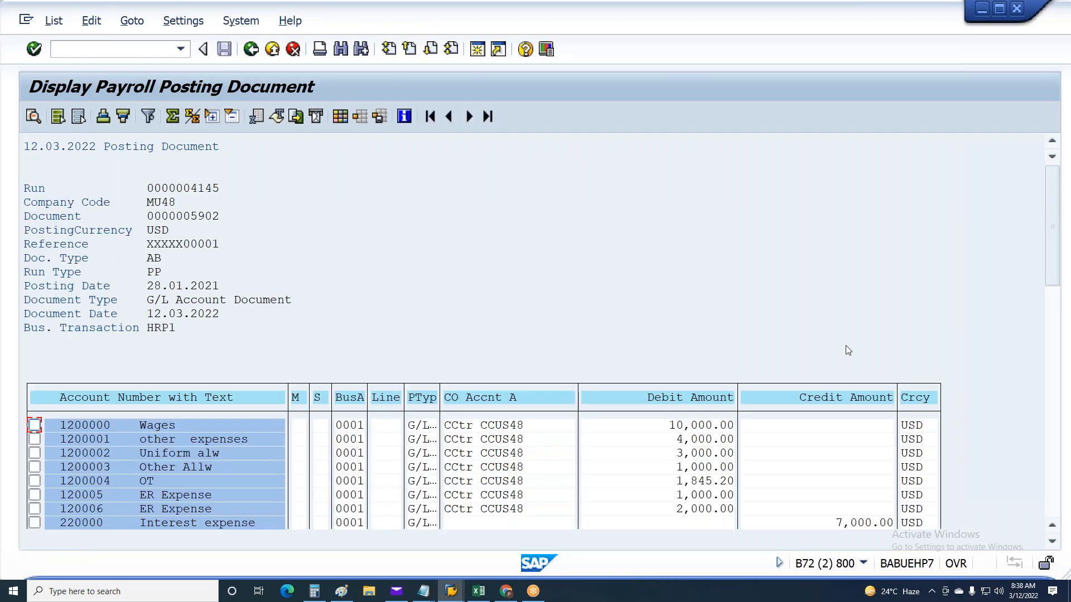
drag(1069, 385, 1069, 513)
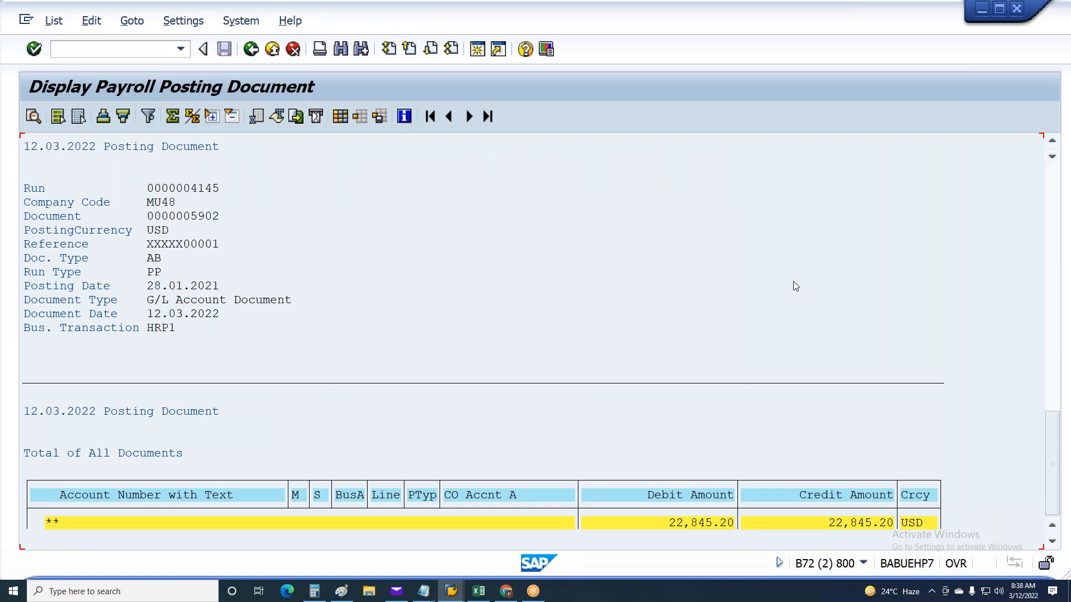
click(251, 50)
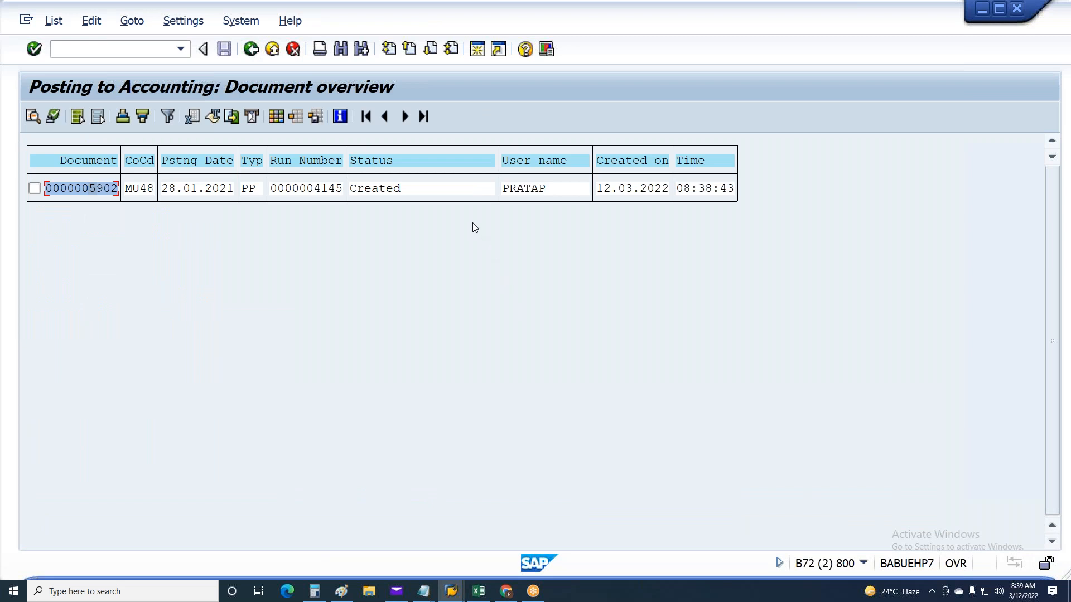
click(251, 50)
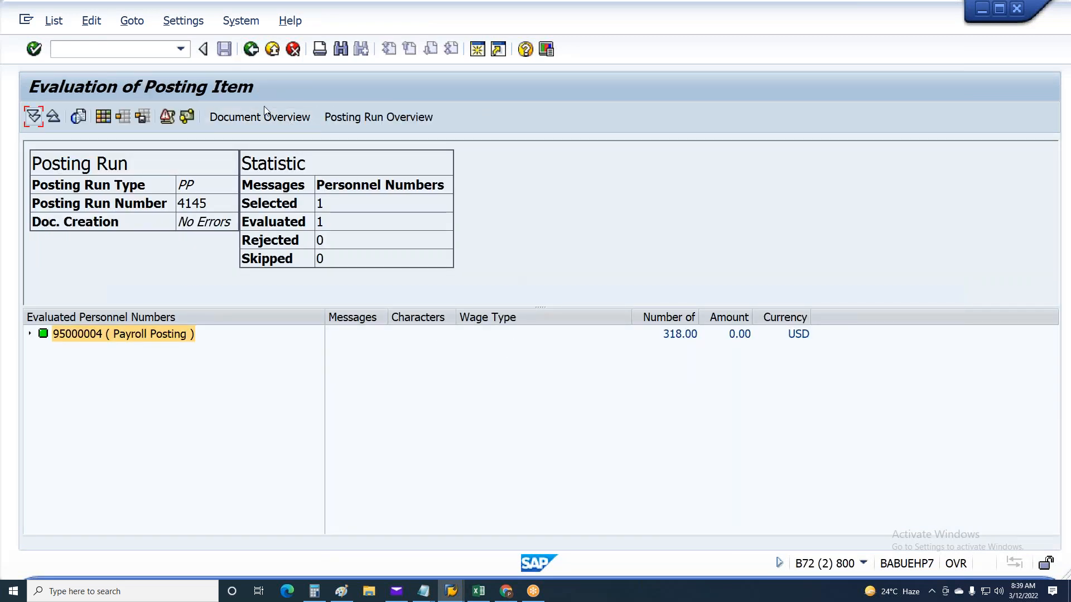
Reopen the live run's posting document and examine its expense and liability account lines
click(271, 116)
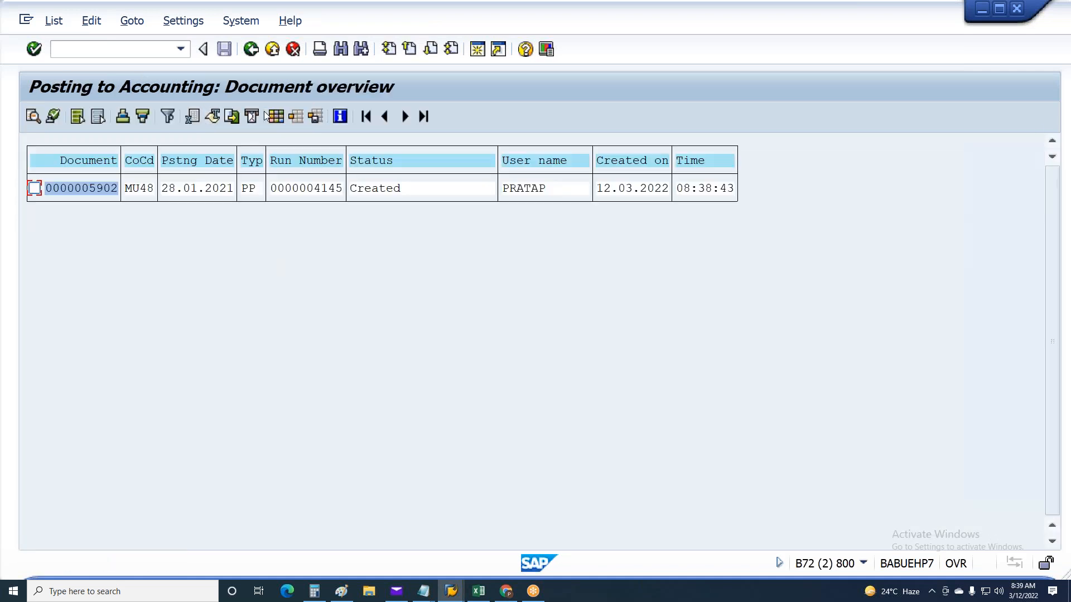
click(85, 188)
double_click(99, 186)
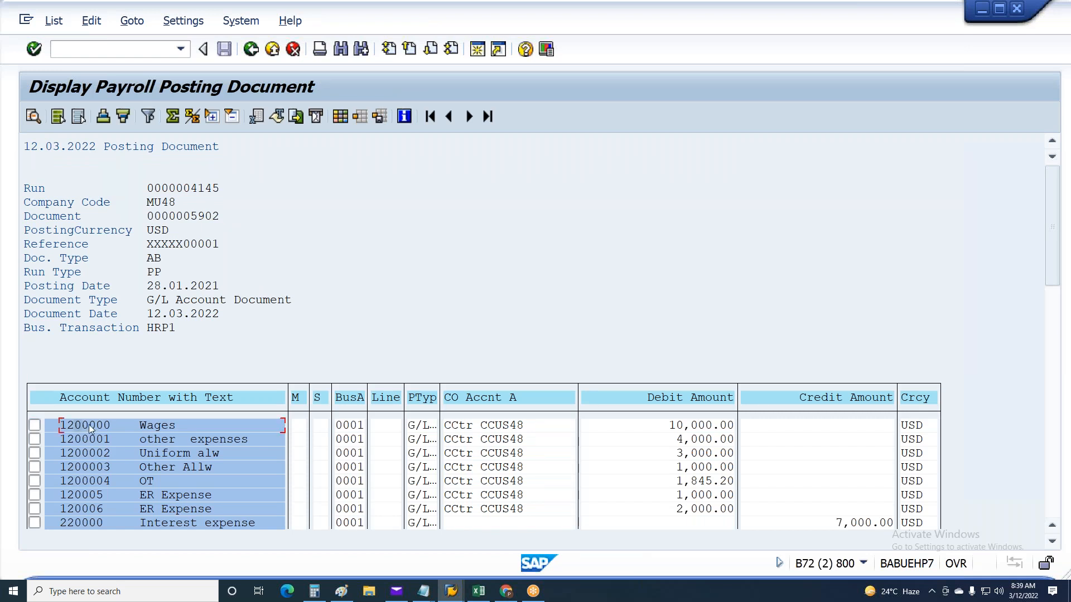
scroll(85, 452, down, 1)
scroll(85, 452, down, 1)
click(88, 453)
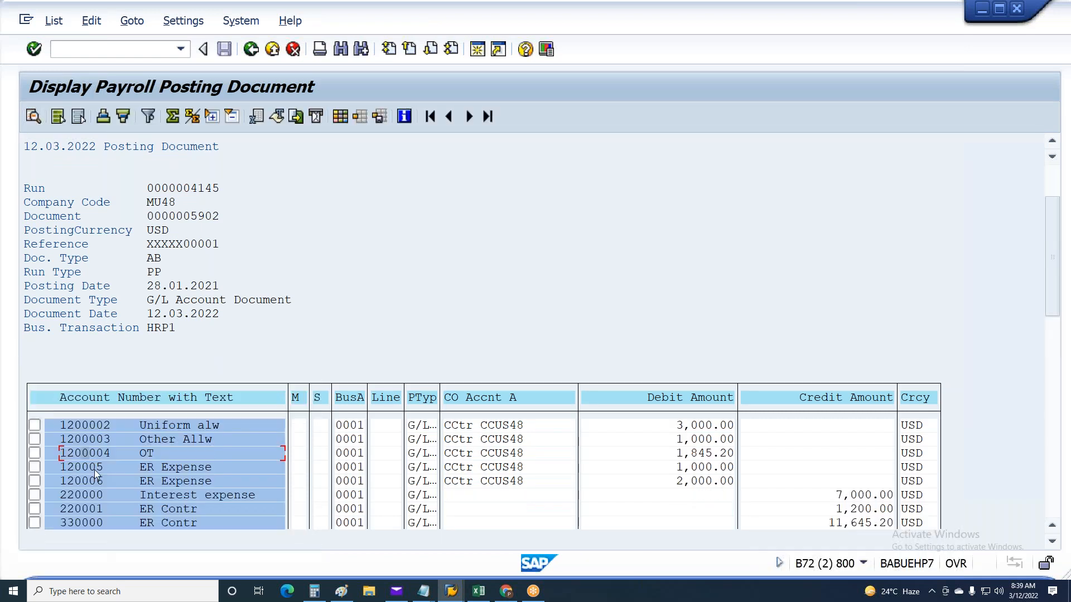
scroll(398, 454, up, 1)
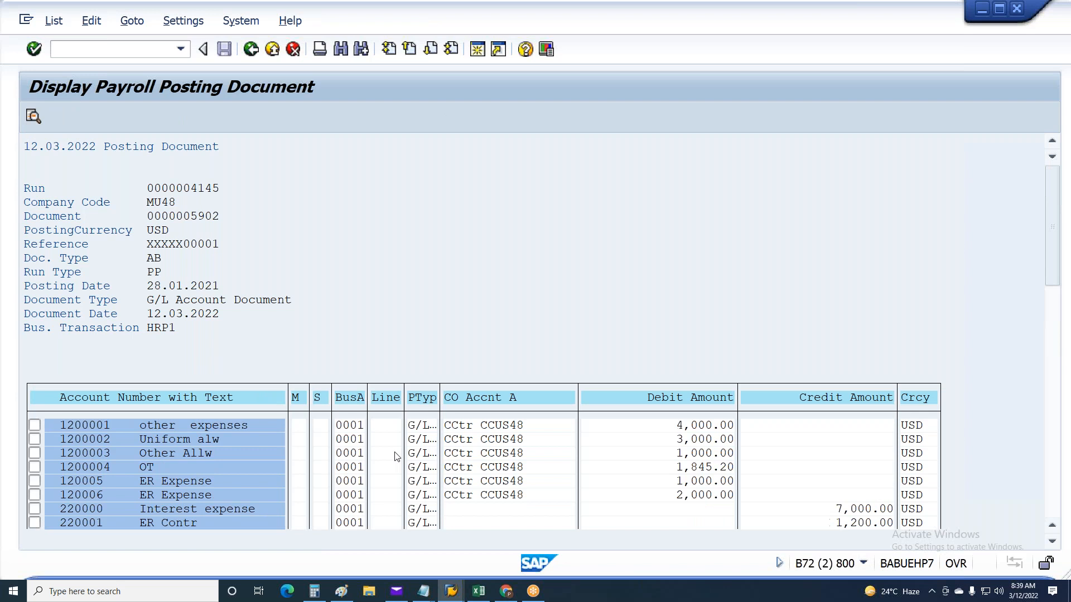
scroll(398, 454, up, 1)
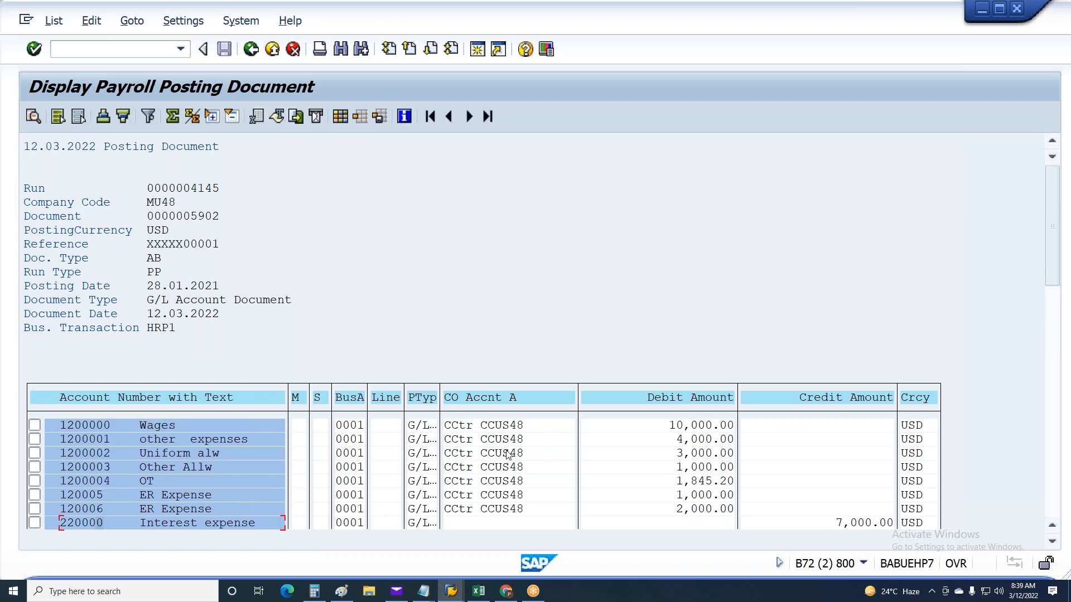
Select all lines of the posting document, display their revision information, and examine the wage type breakdown, collapsing and expanding the Shift Premium subtotal
click(59, 116)
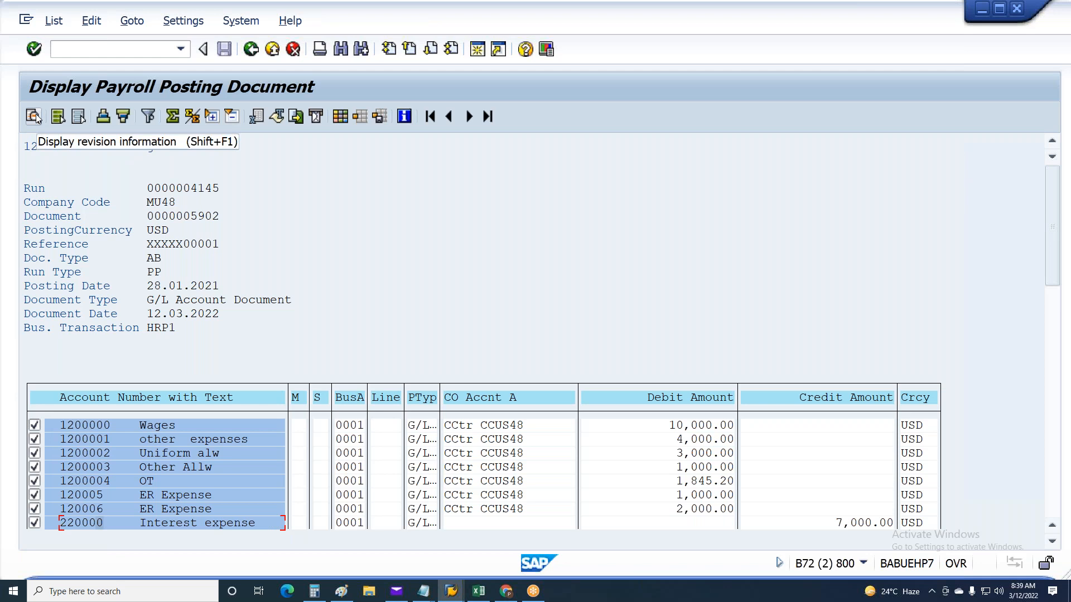
click(34, 116)
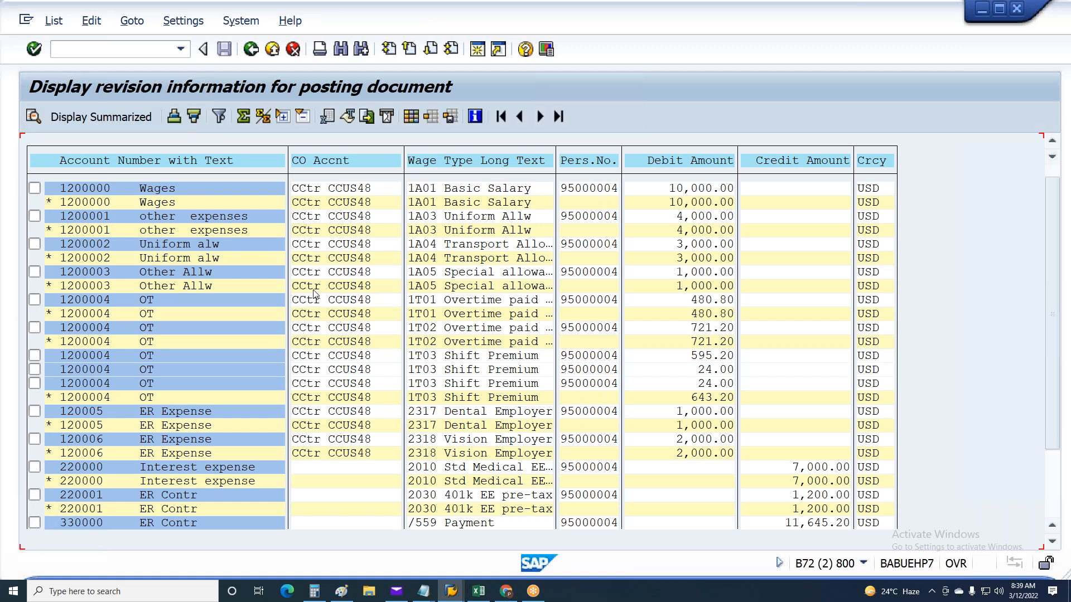
scroll(315, 294, down, 1)
scroll(315, 294, down, 3)
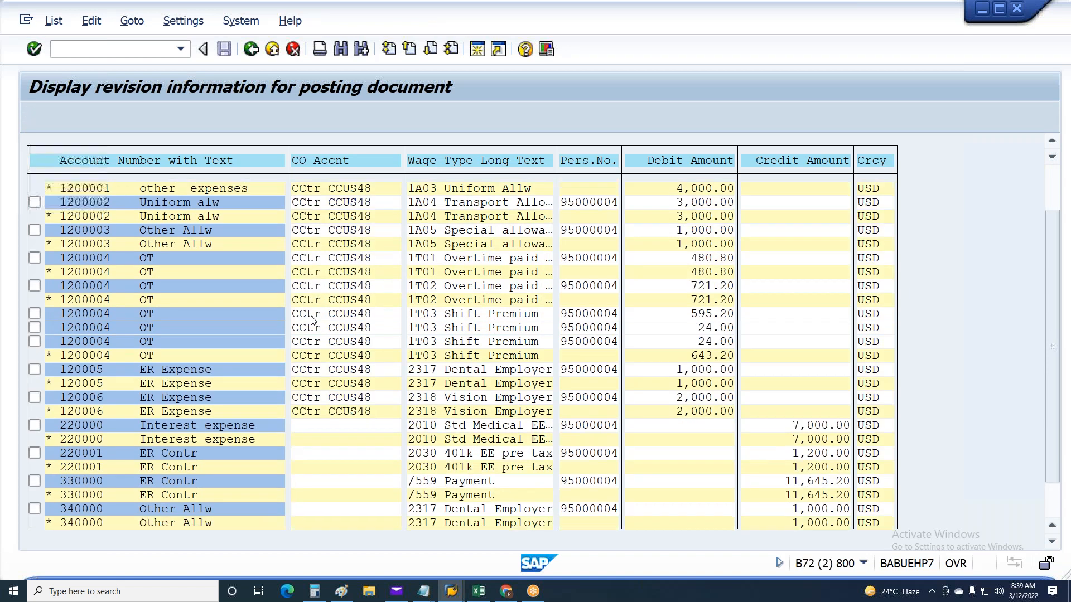
scroll(313, 319, down, 4)
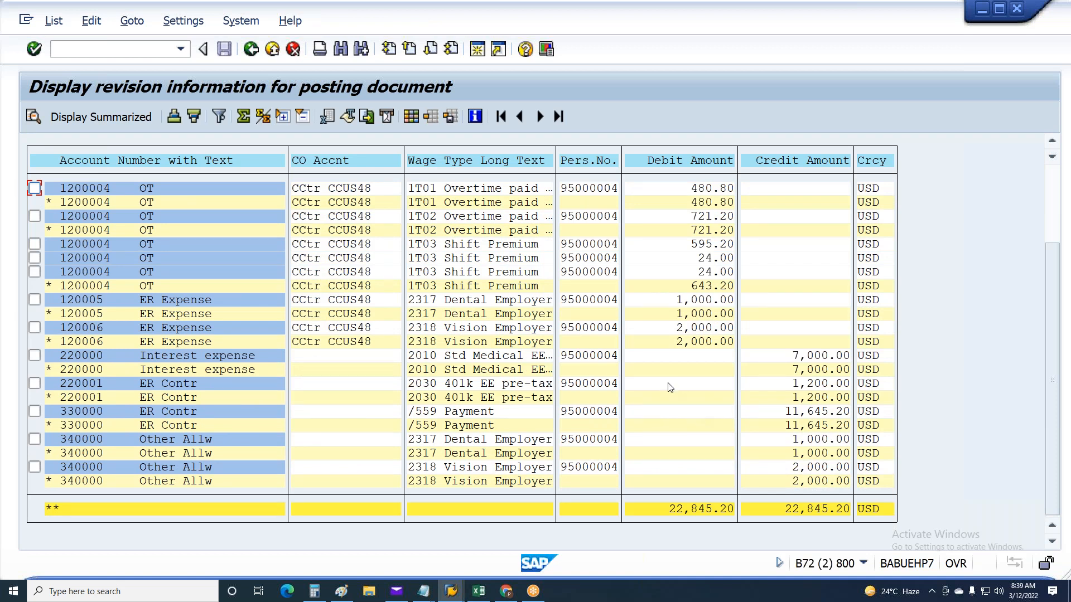
click(49, 287)
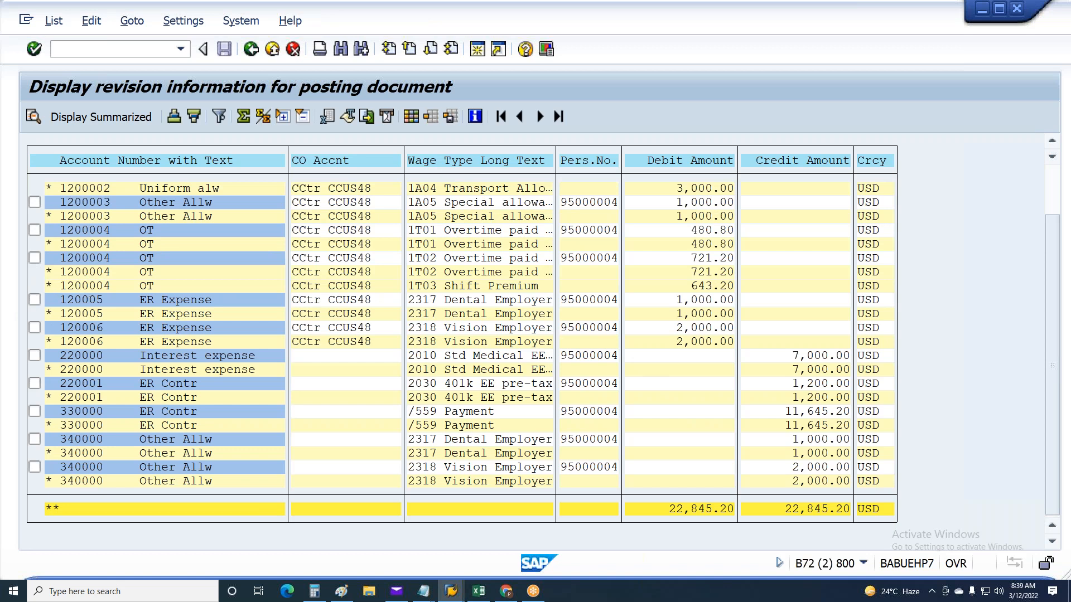
click(49, 290)
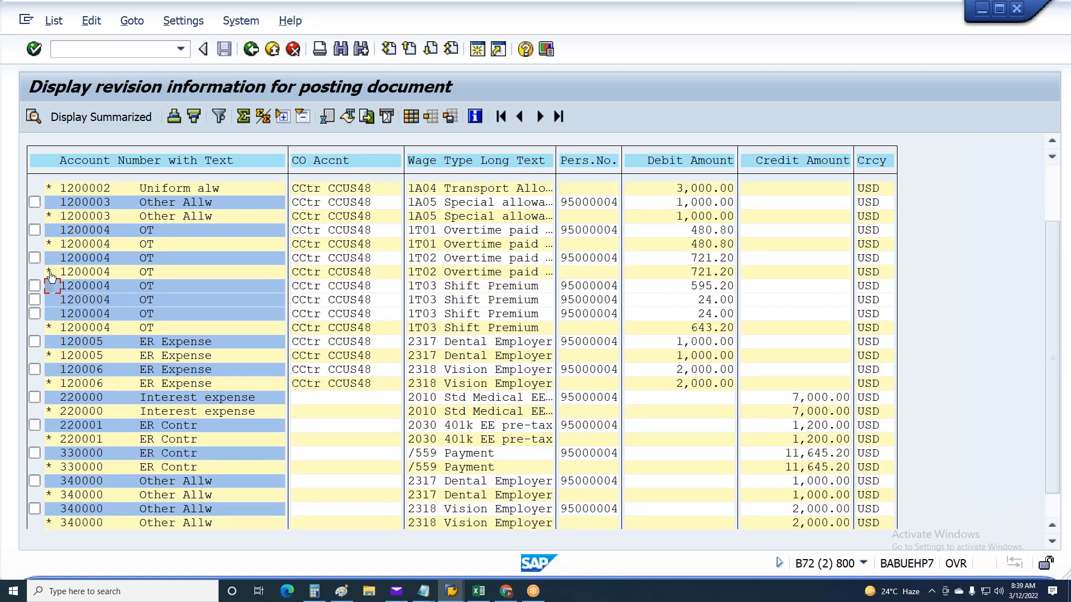
Remove the subtotal on Wage Type Long Text from the revision information list and apply the sort order
click(134, 18)
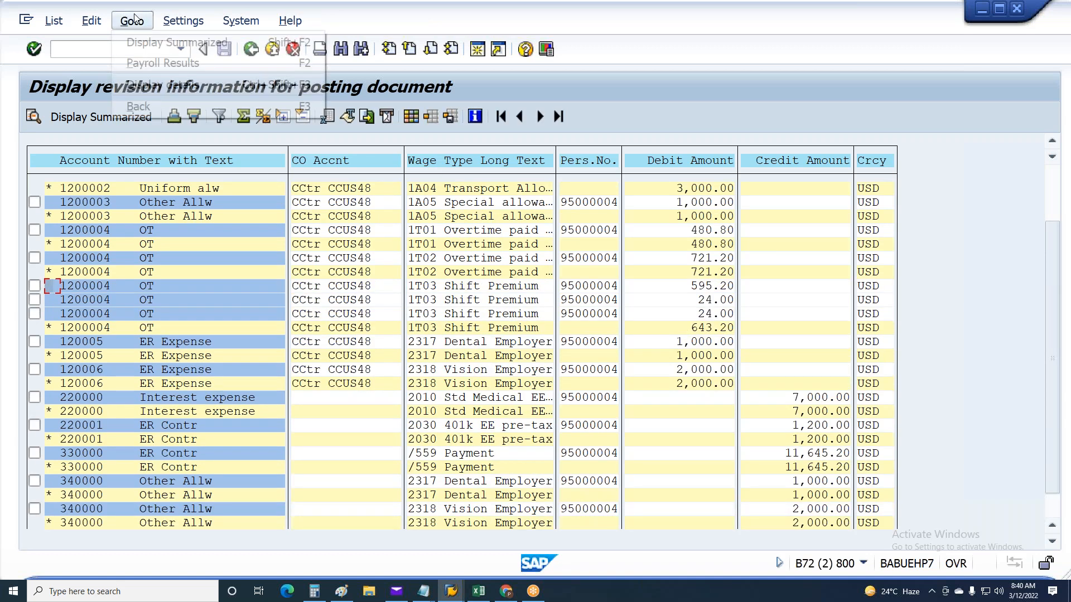
mouse_move(91, 21)
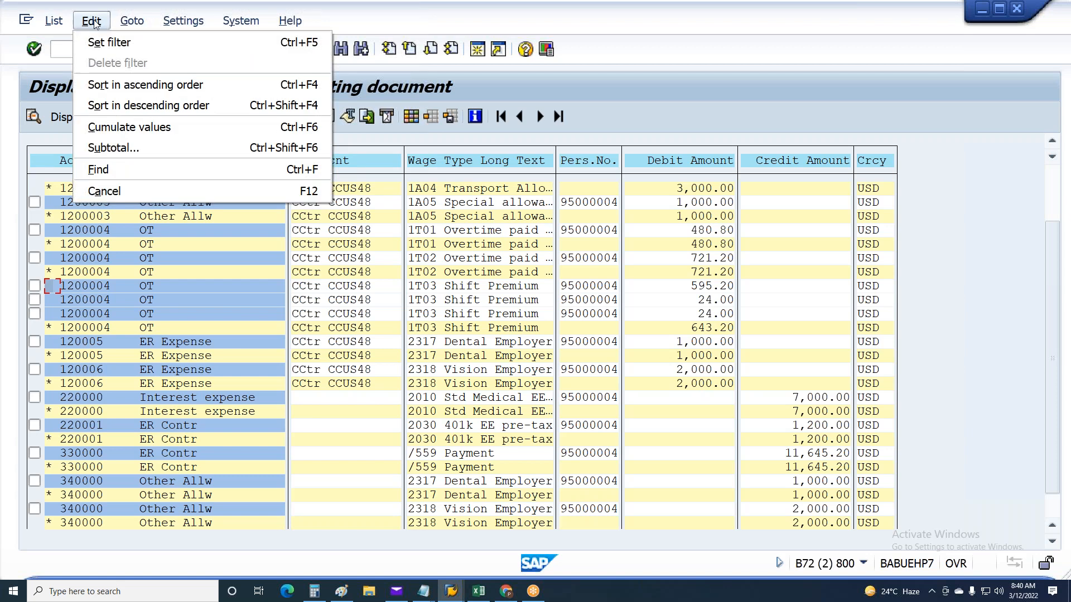
click(122, 146)
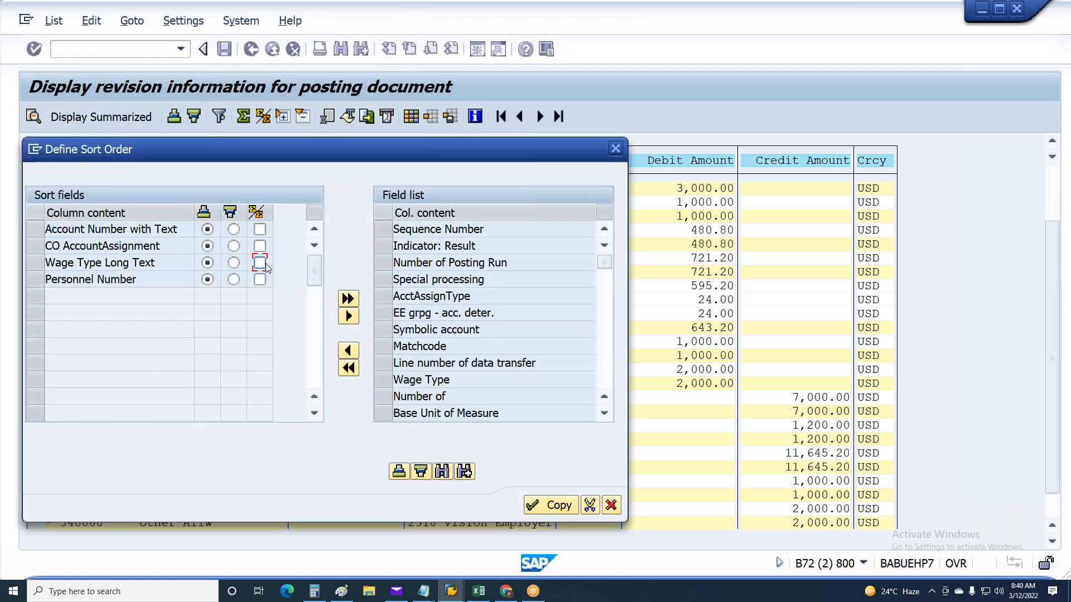
click(541, 504)
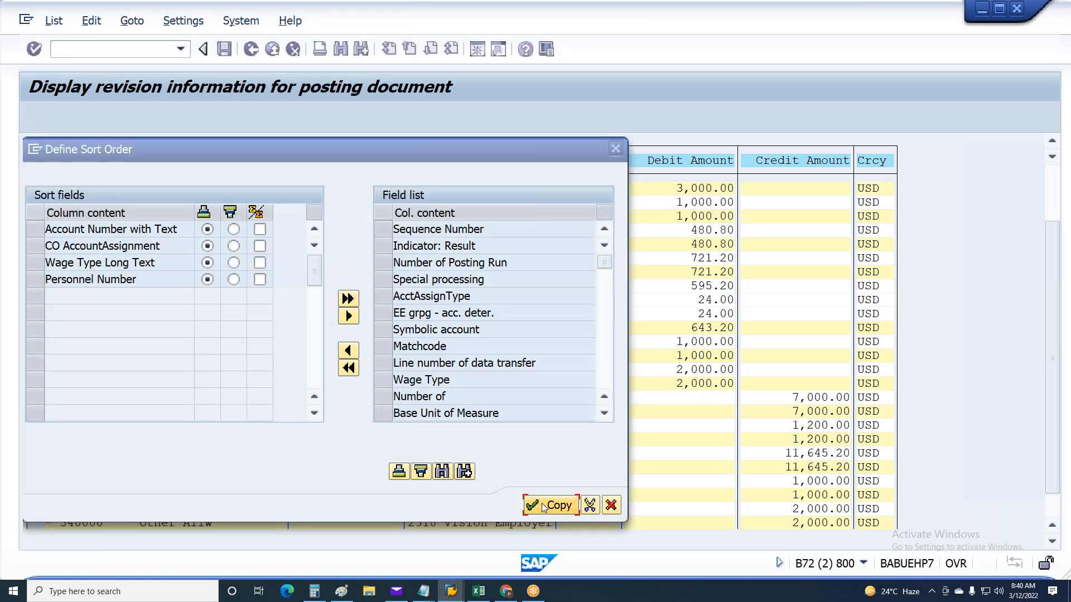
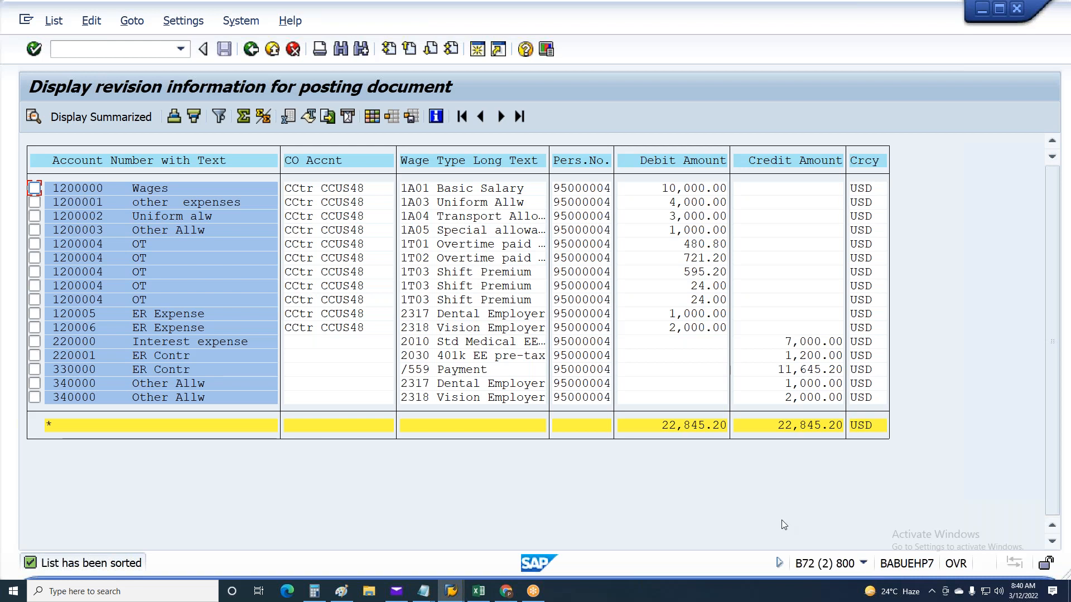
Examine the cost center assignments on the expense lines and the empty CO account fields on the credit lines of the revision information
click(339, 202)
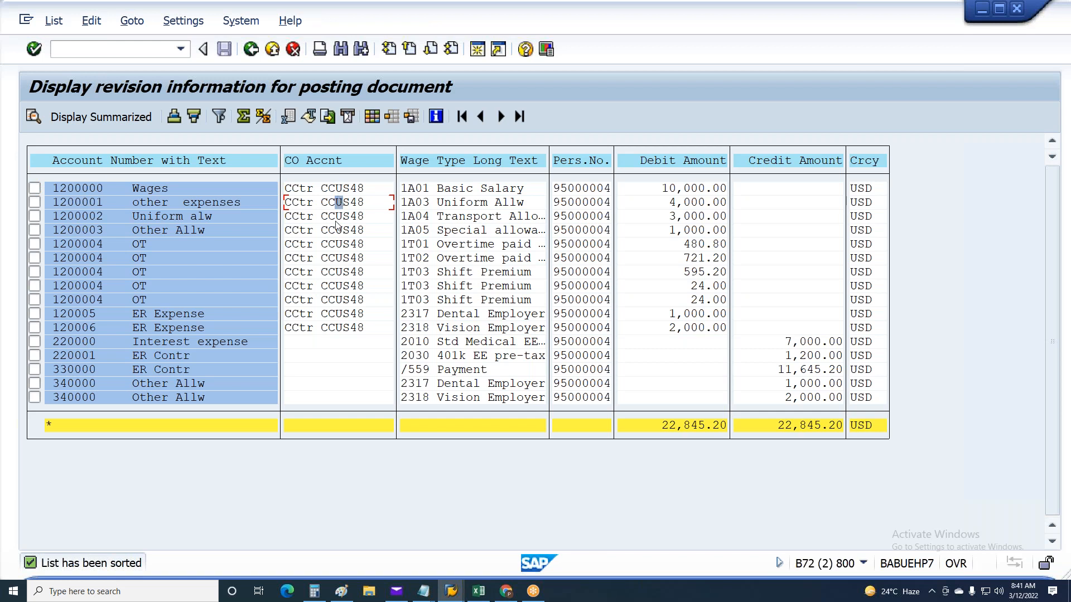
click(310, 342)
key(Down)
key(Down)
click(315, 346)
click(317, 371)
click(317, 343)
Go back to the evaluation of the posting item and highlight the posting run number
key(F3)
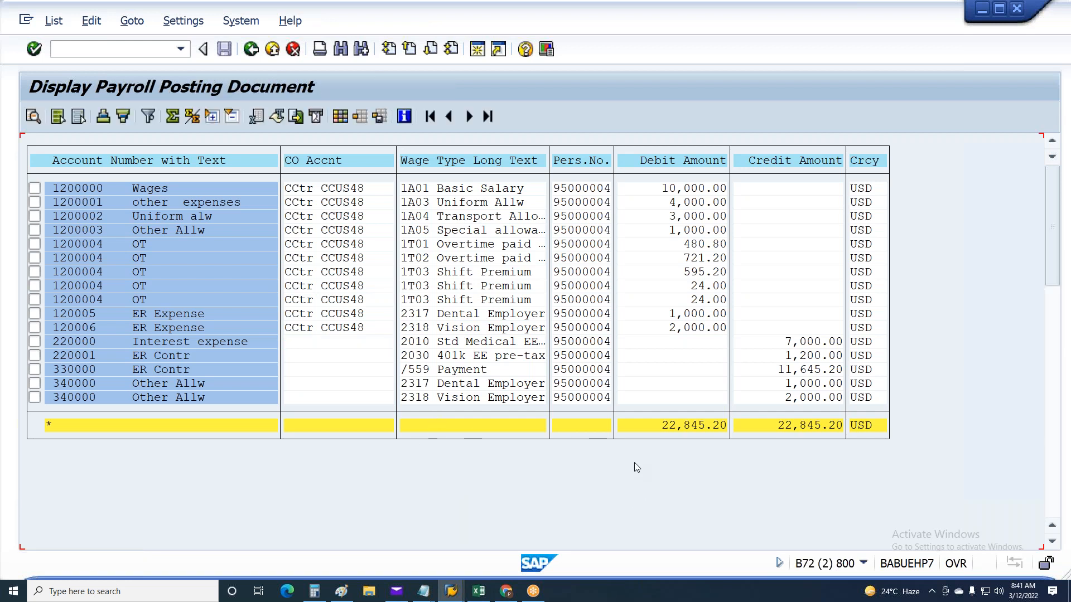
key(F3)
key(F3)
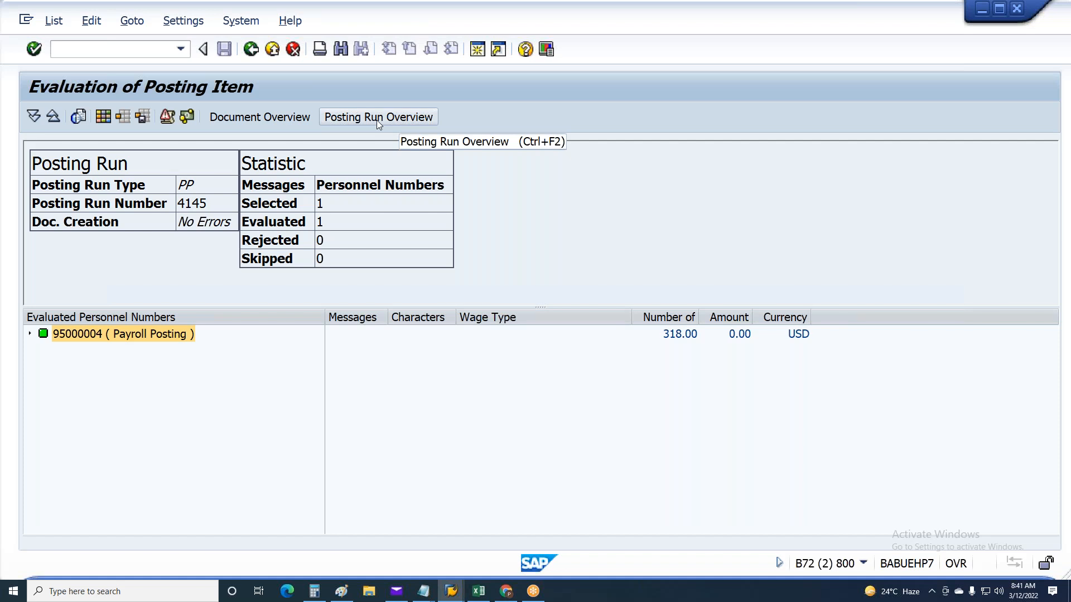
drag(208, 204, 172, 202)
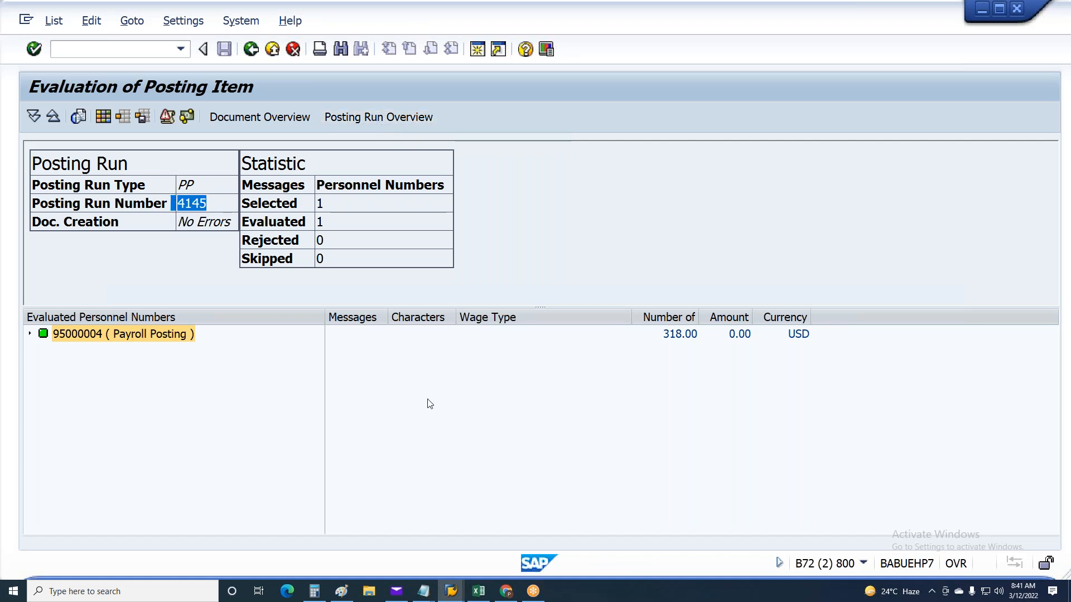
Leave the posting run creation and open the Process posting run transaction (PCP0)
click(254, 57)
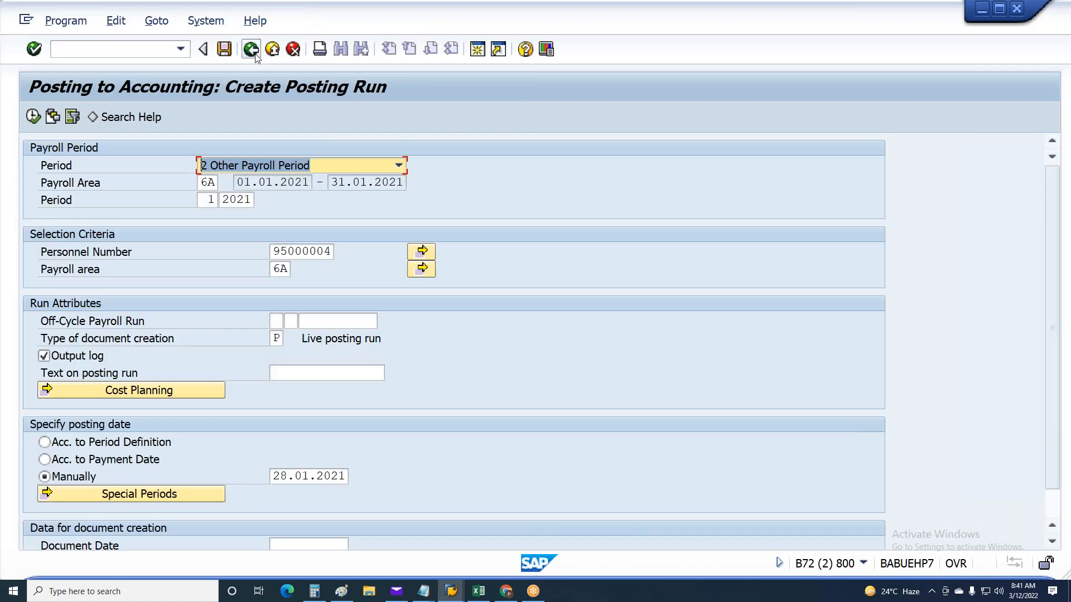
click(255, 57)
click(142, 489)
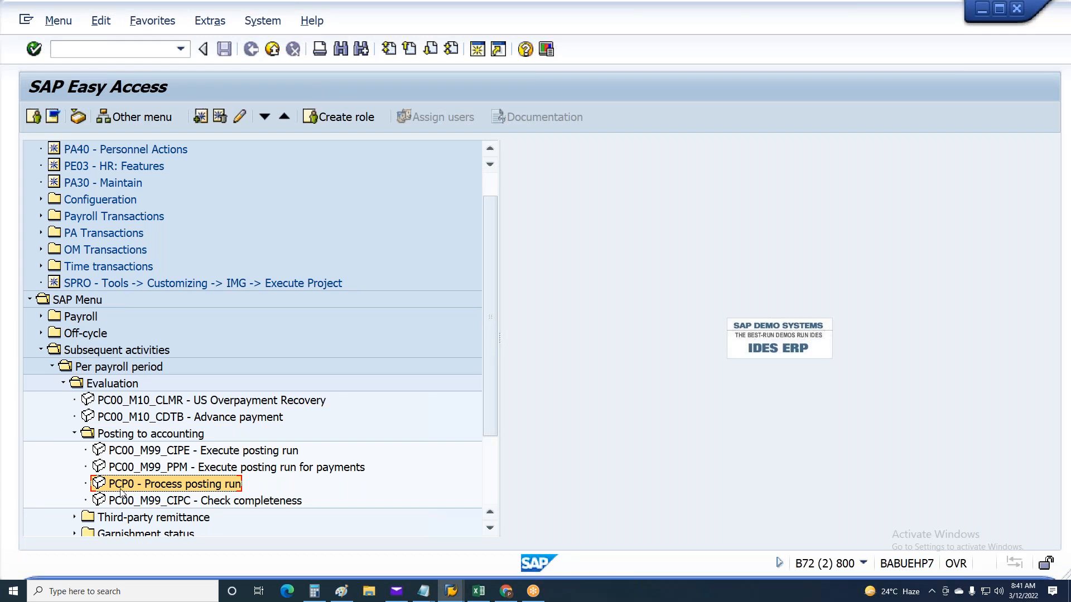
double_click(121, 488)
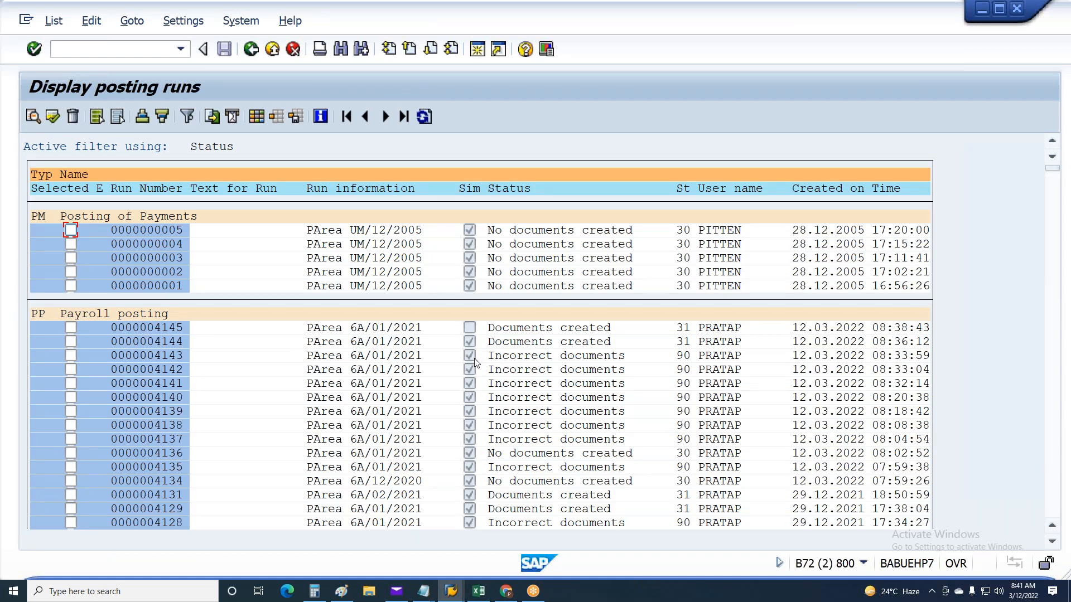
Examine the statuses, user names, simulation flags and status codes of the payroll posting runs for area 6A
click(497, 438)
click(499, 426)
click(498, 385)
click(498, 413)
click(716, 412)
click(469, 398)
click(470, 439)
click(470, 327)
click(685, 329)
click(685, 359)
Look up the field help for the posting run status code, review codes 31, 90 and 50, and close it
click(683, 333)
key(F1)
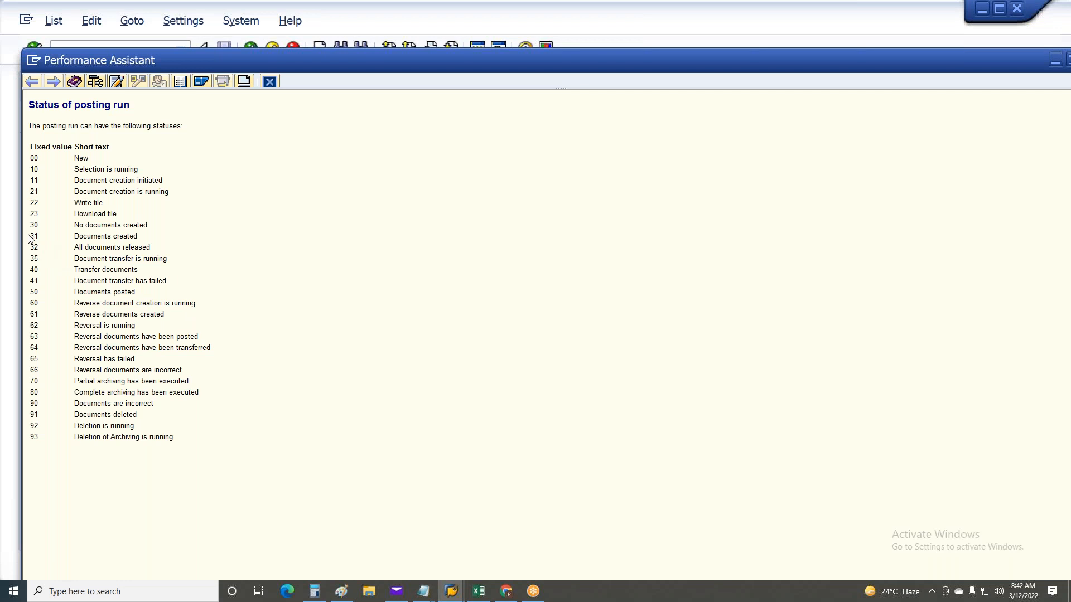
drag(31, 240, 192, 234)
click(182, 243)
drag(33, 409, 153, 406)
click(153, 407)
drag(135, 293, 24, 299)
click(378, 407)
click(269, 81)
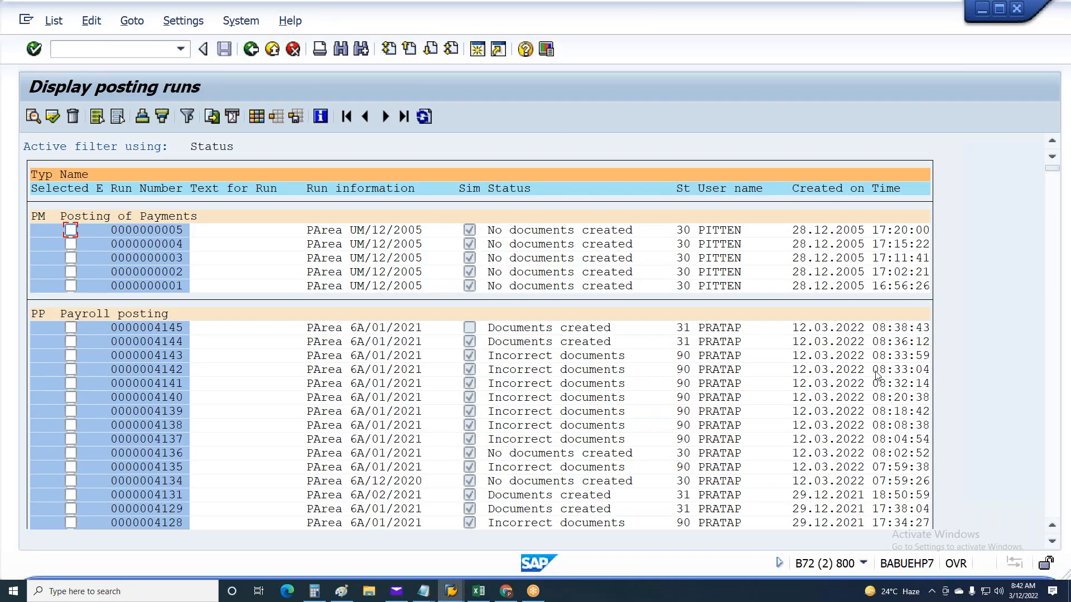
Open the document overview of the live payroll posting run 4145
click(179, 333)
click(577, 330)
click(569, 329)
double_click(156, 330)
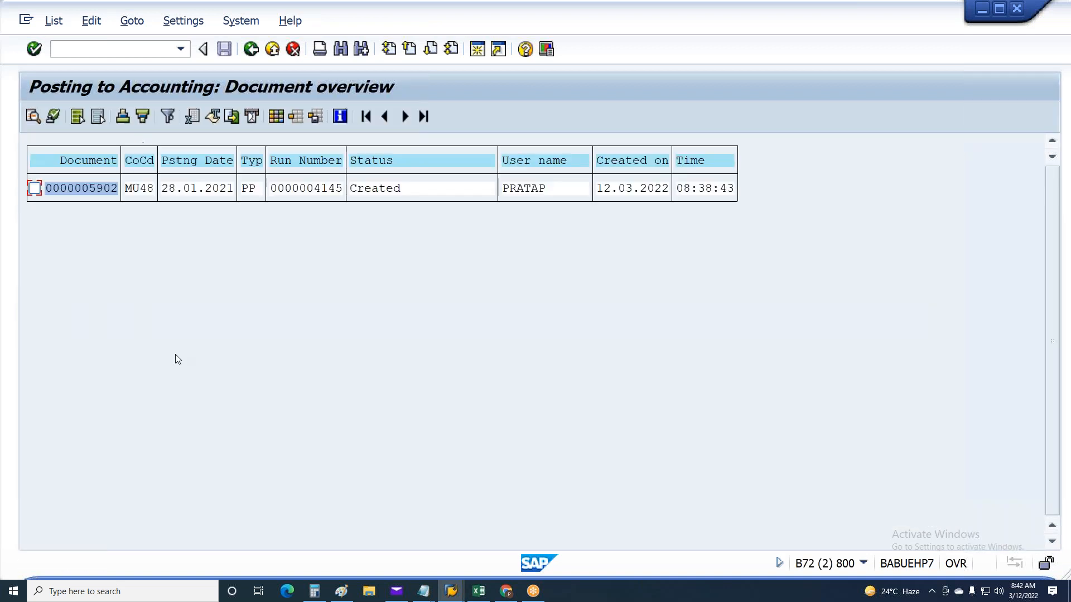
Check the document's status, display the payroll posting document of the run, and return to the document overview
click(389, 190)
click(419, 188)
double_click(99, 187)
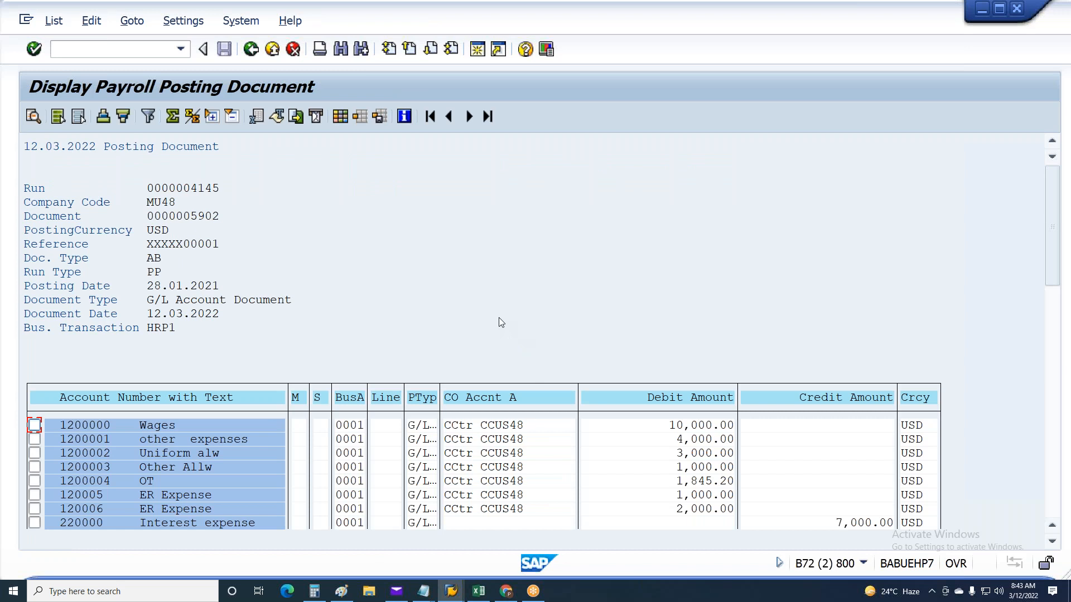
key(F3)
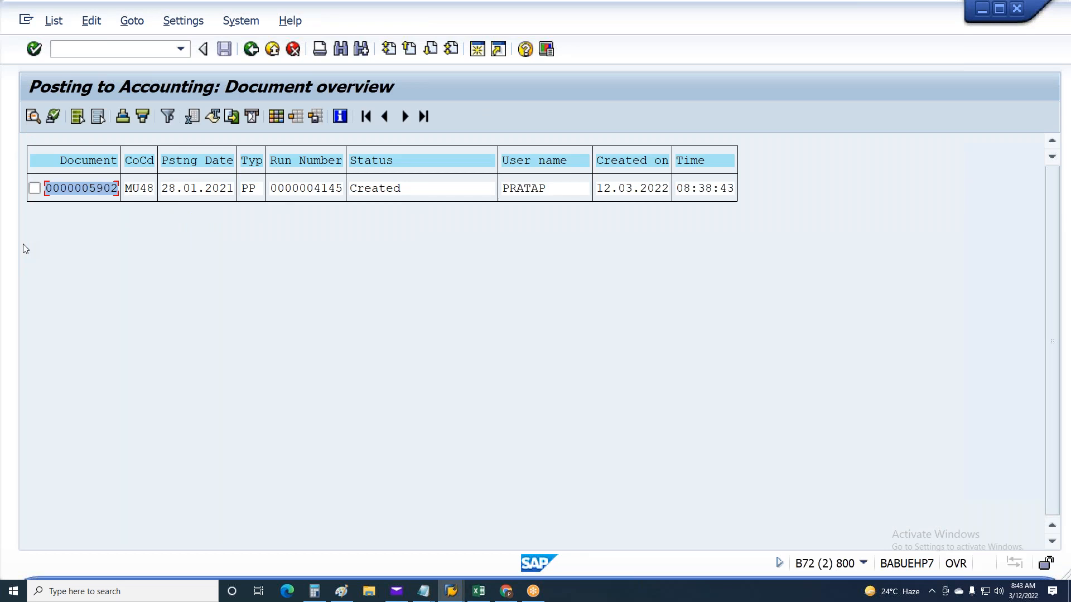
Release the run's document for posting and return to the list of posting runs
click(35, 189)
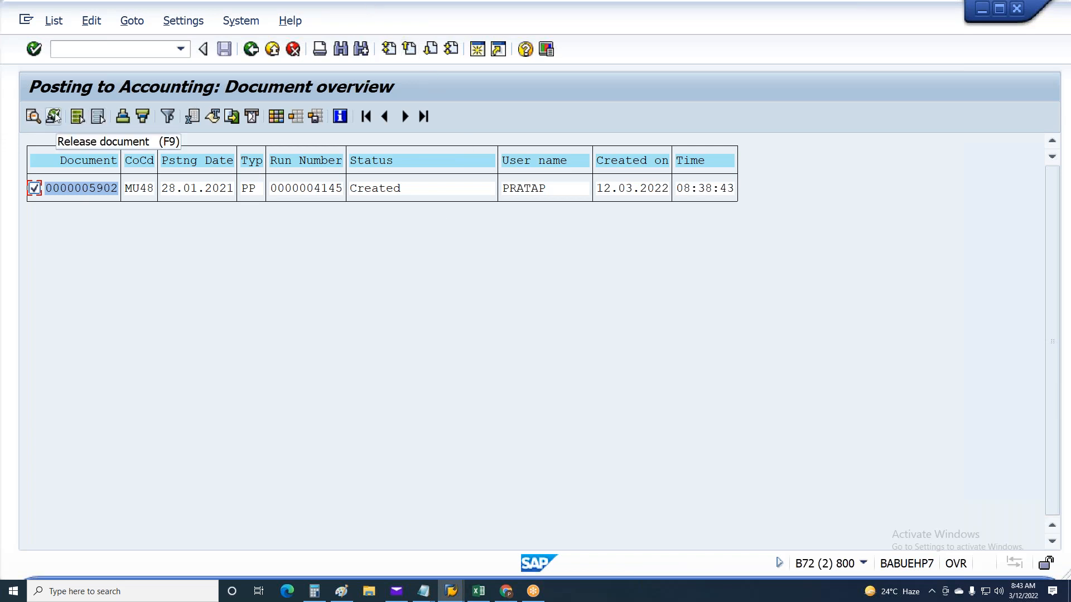
click(54, 115)
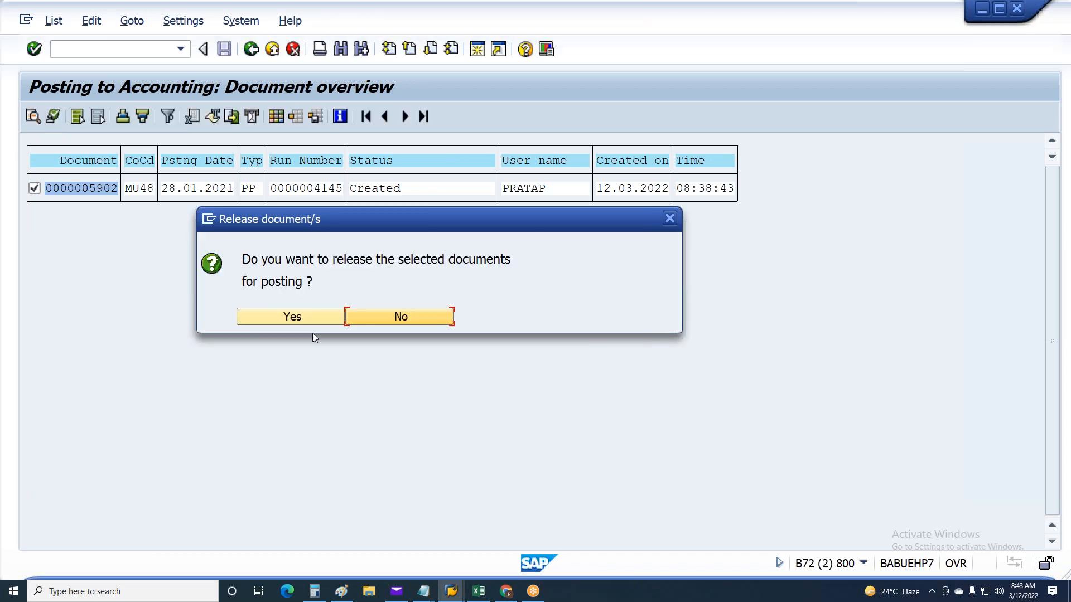
click(307, 321)
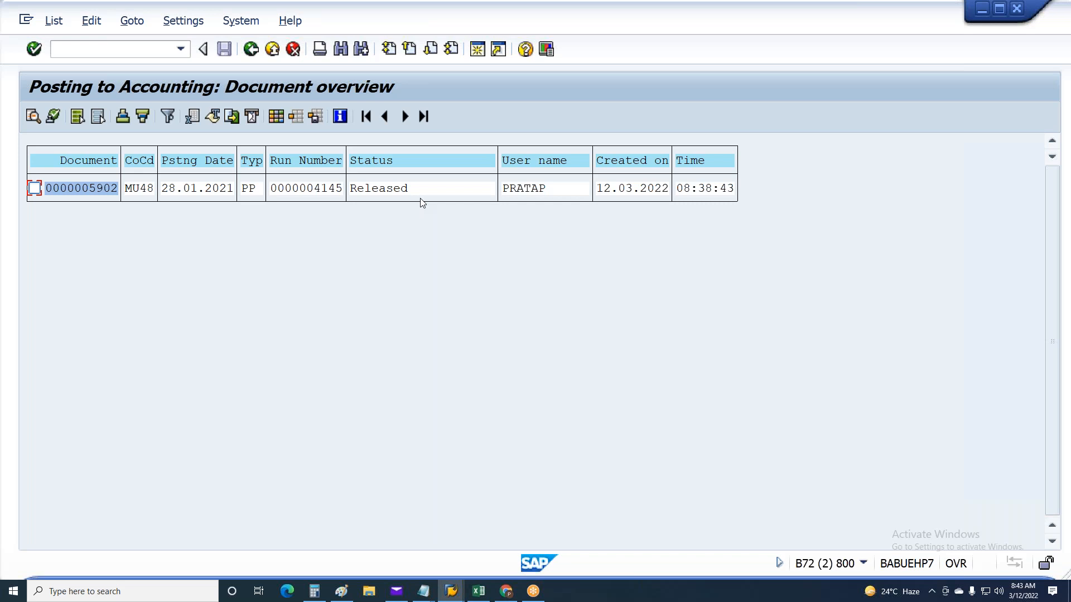
click(252, 50)
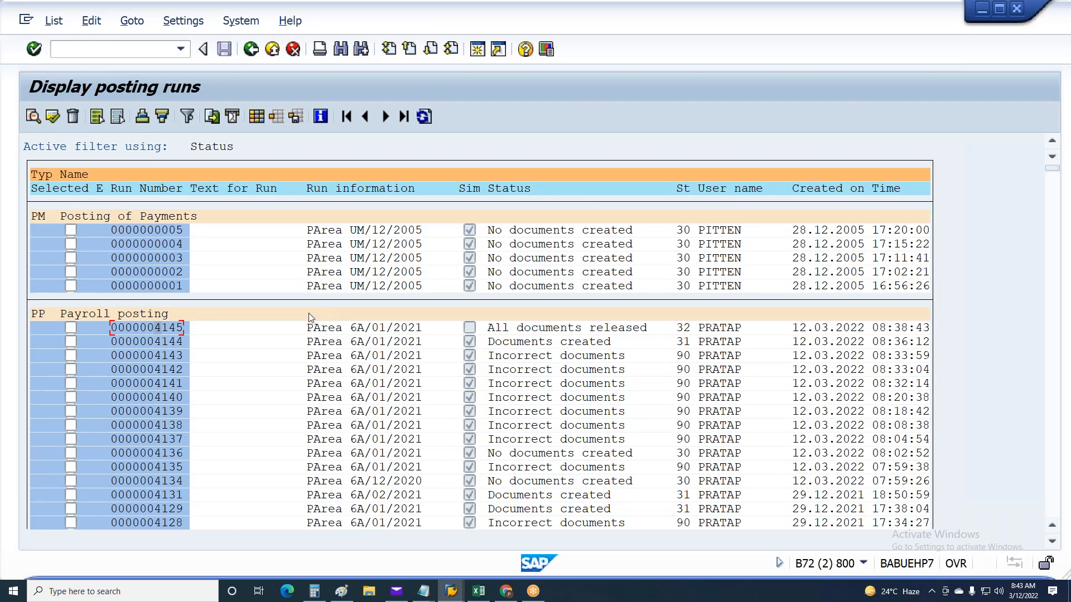
Check the status of run 4145, post its documents immediately, and return to the list of posting runs
click(522, 329)
click(686, 330)
click(533, 328)
click(592, 328)
click(673, 329)
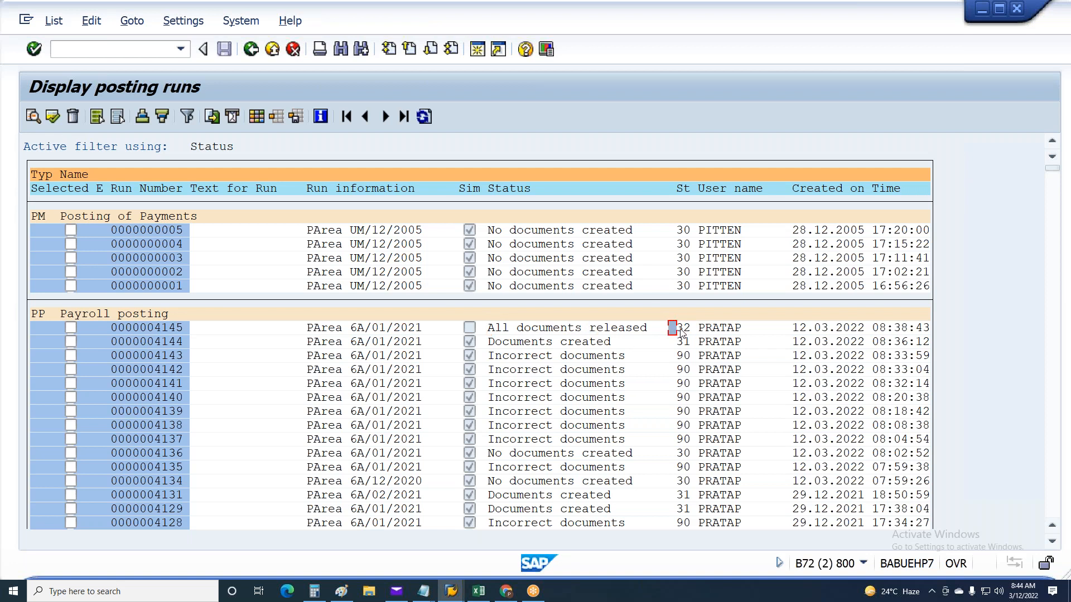
click(71, 328)
click(565, 329)
click(53, 119)
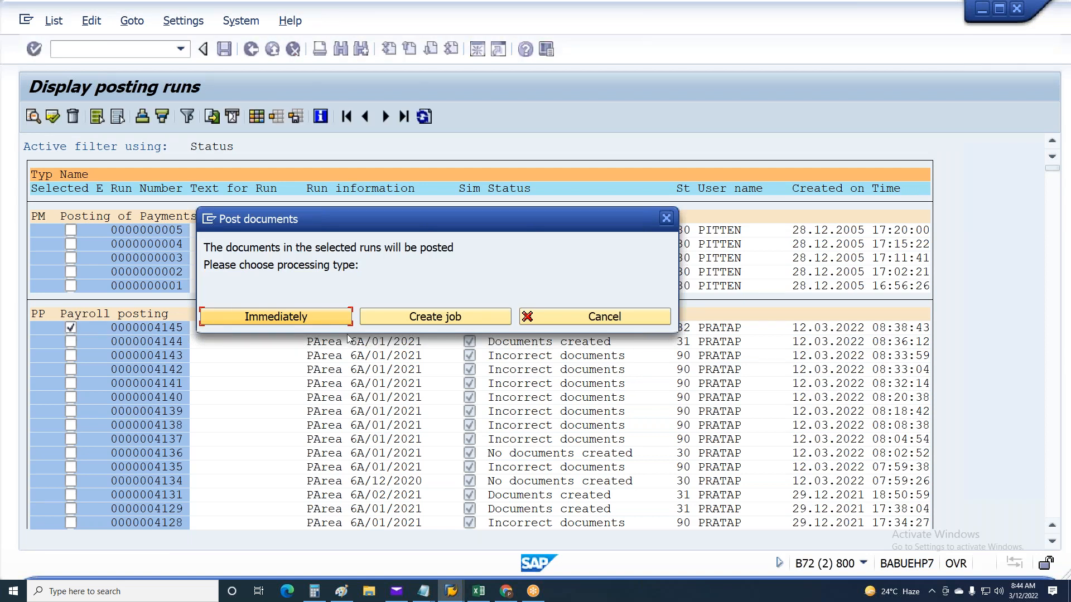
click(308, 316)
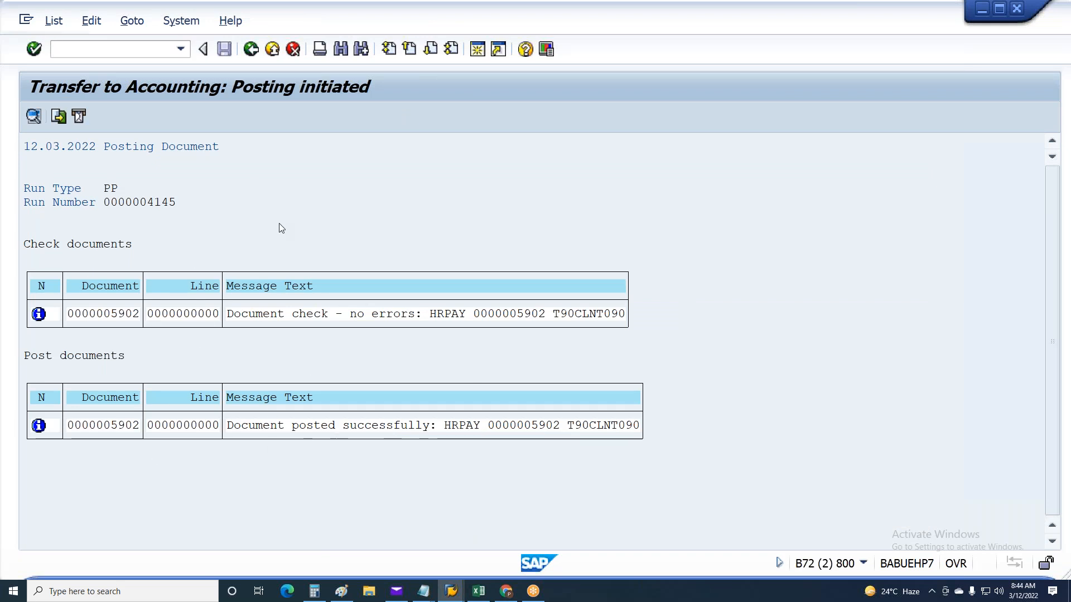
key(F3)
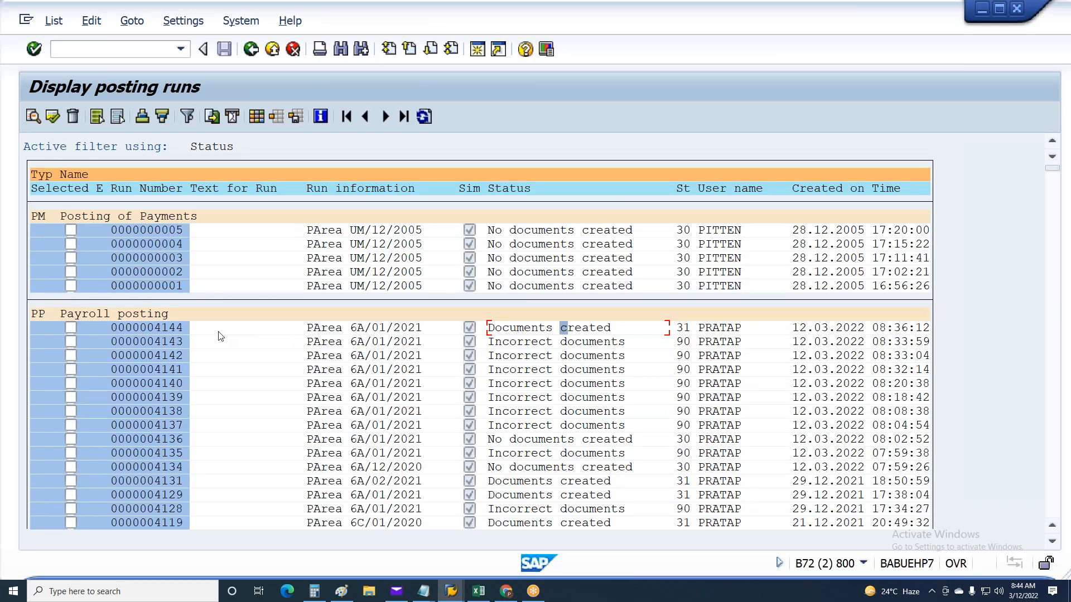
Delete the active status filter from the list of posting runs
click(165, 329)
click(91, 21)
mouse_move(136, 191)
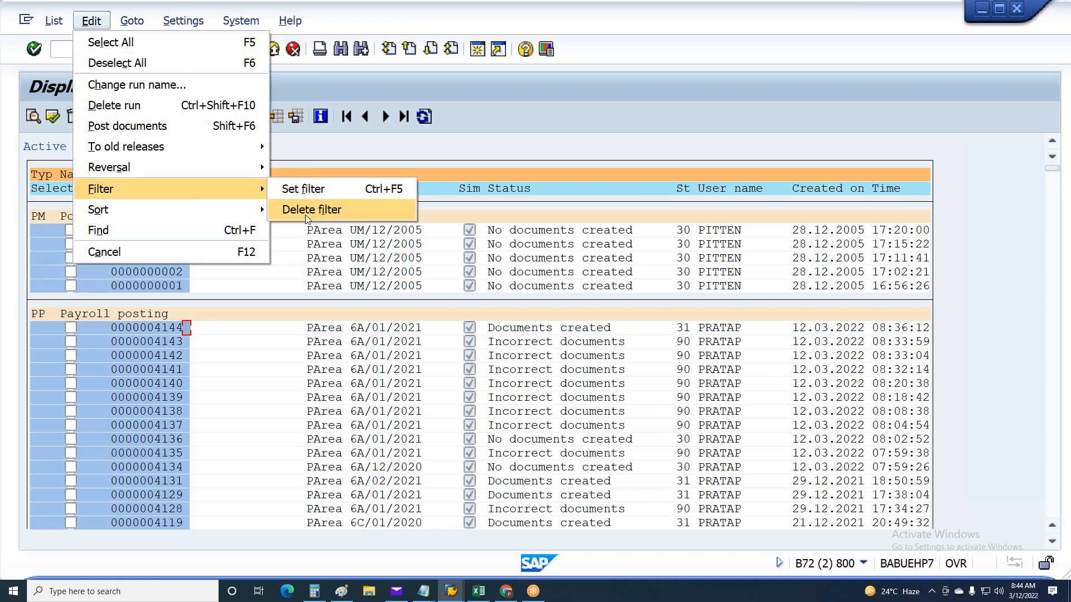
click(311, 210)
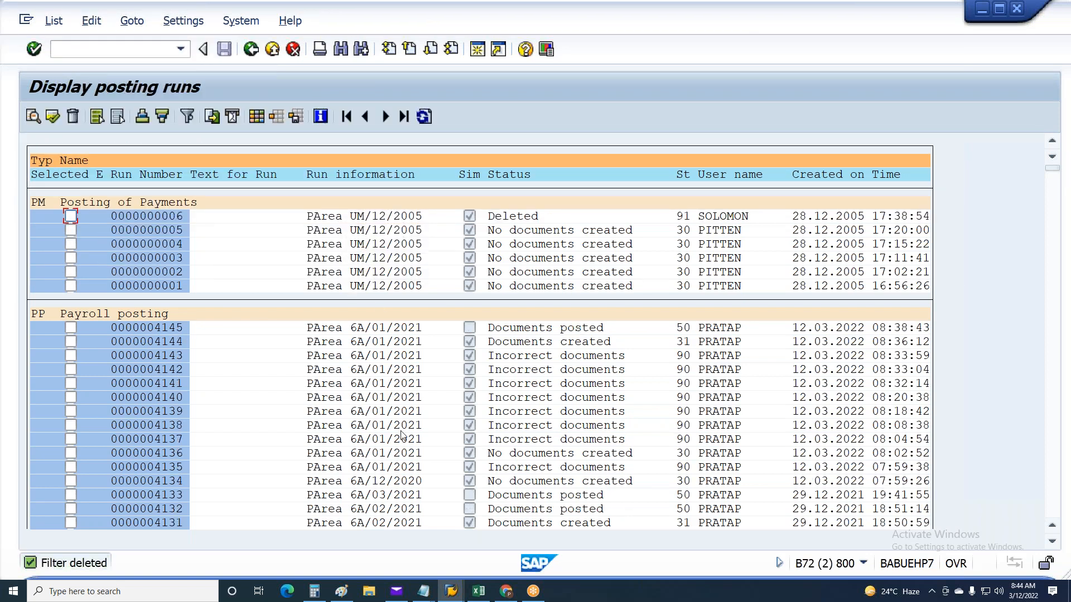
Open the document overview of posted run 4145 and list the accounting documents of its posting document
click(512, 507)
click(473, 327)
double_click(149, 330)
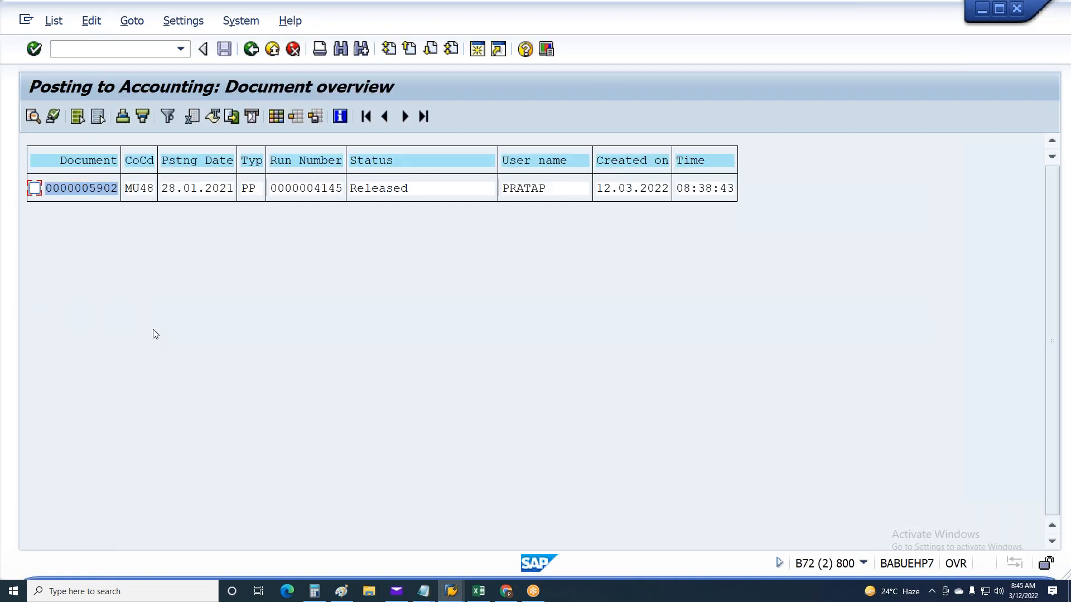
click(35, 188)
click(132, 21)
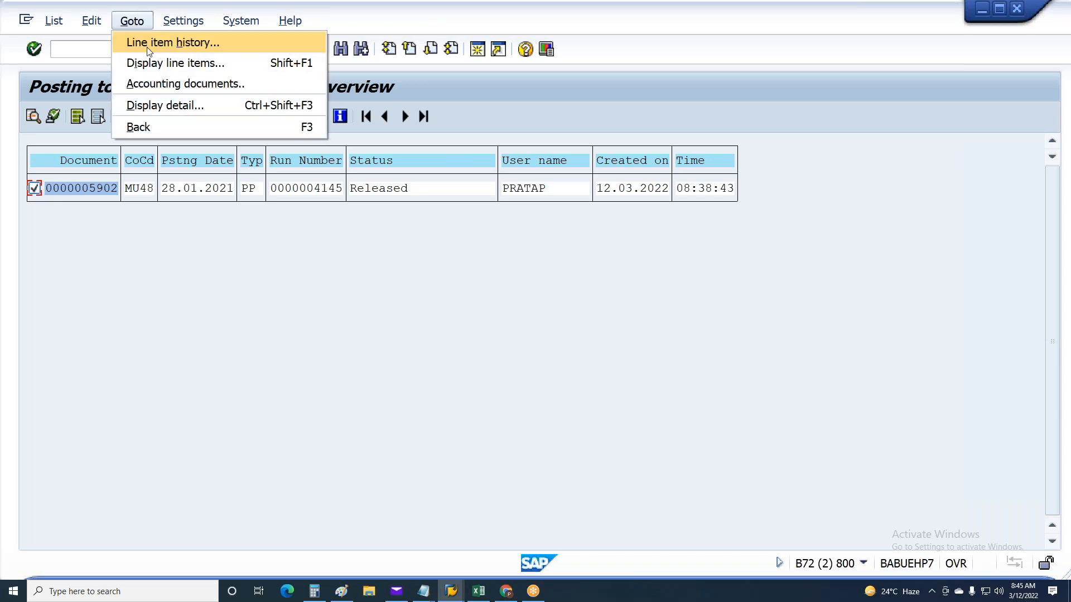
click(166, 87)
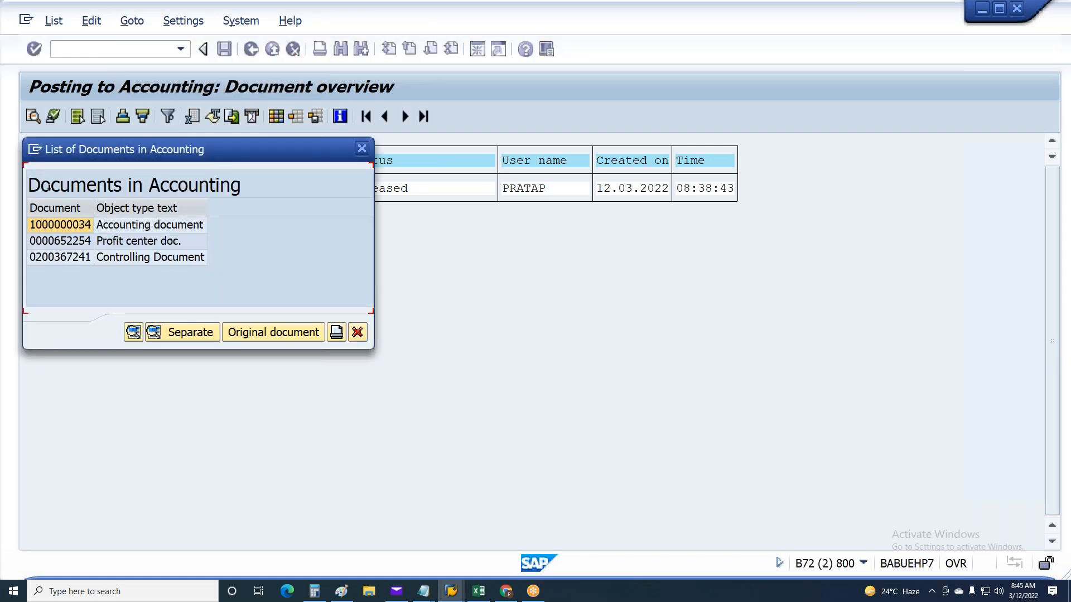
Review the accounting, profit center and controlling documents in the list, and display the accounting document
click(53, 225)
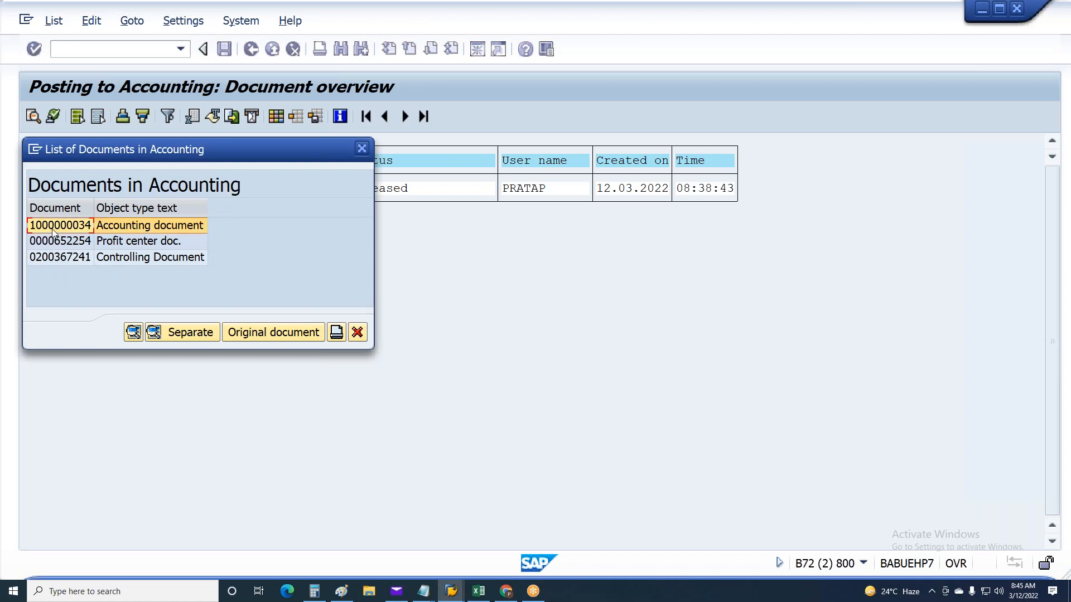
click(55, 241)
click(56, 257)
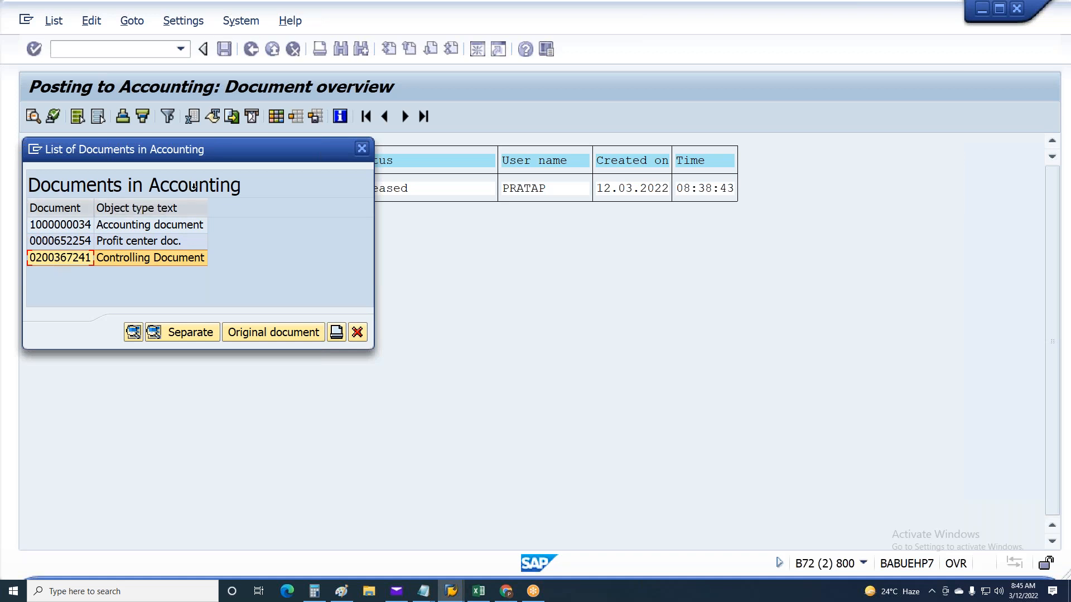
click(69, 226)
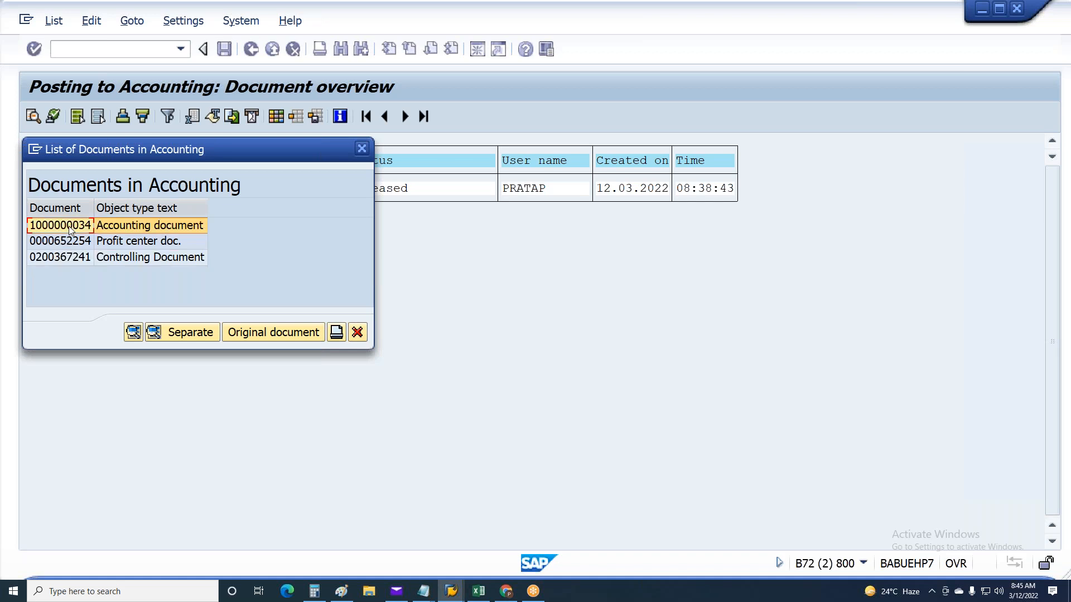
double_click(69, 226)
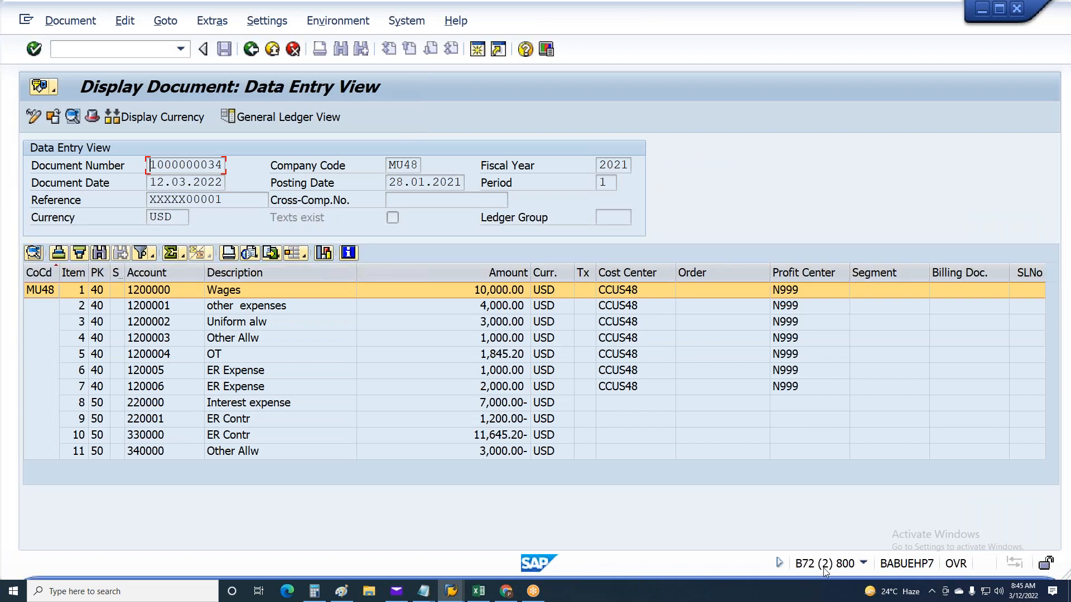
Check the transaction code of the document display in the system information and highlight the document number
click(863, 563)
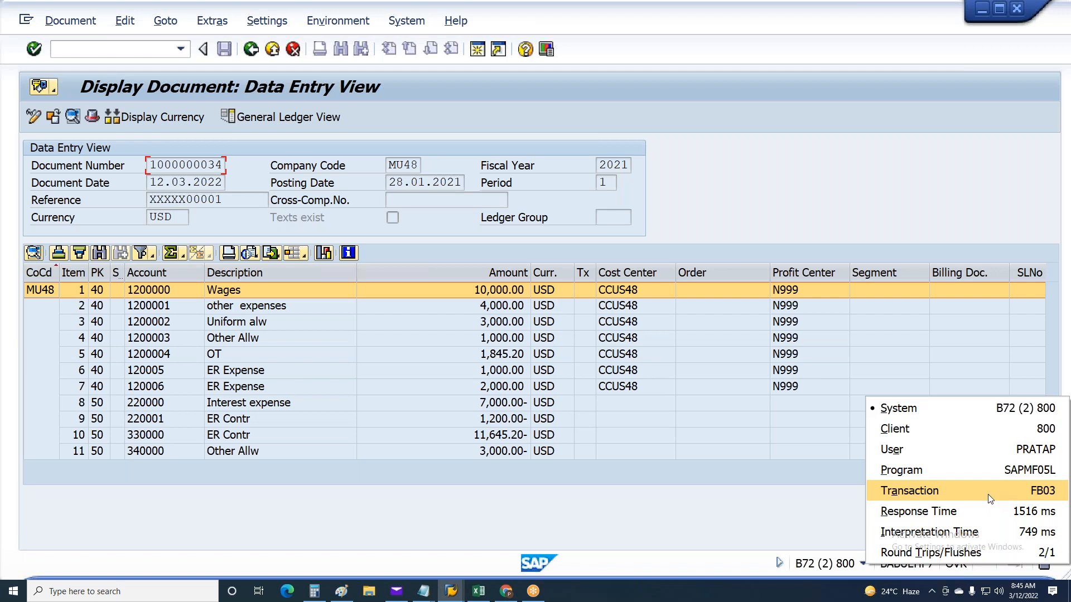
click(517, 506)
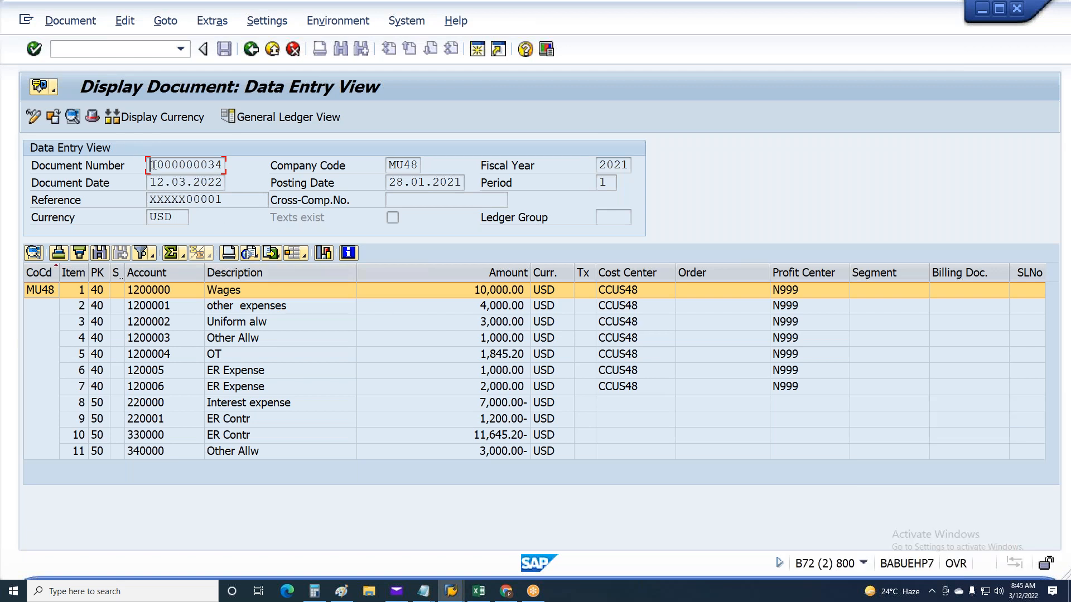
drag(156, 165, 217, 159)
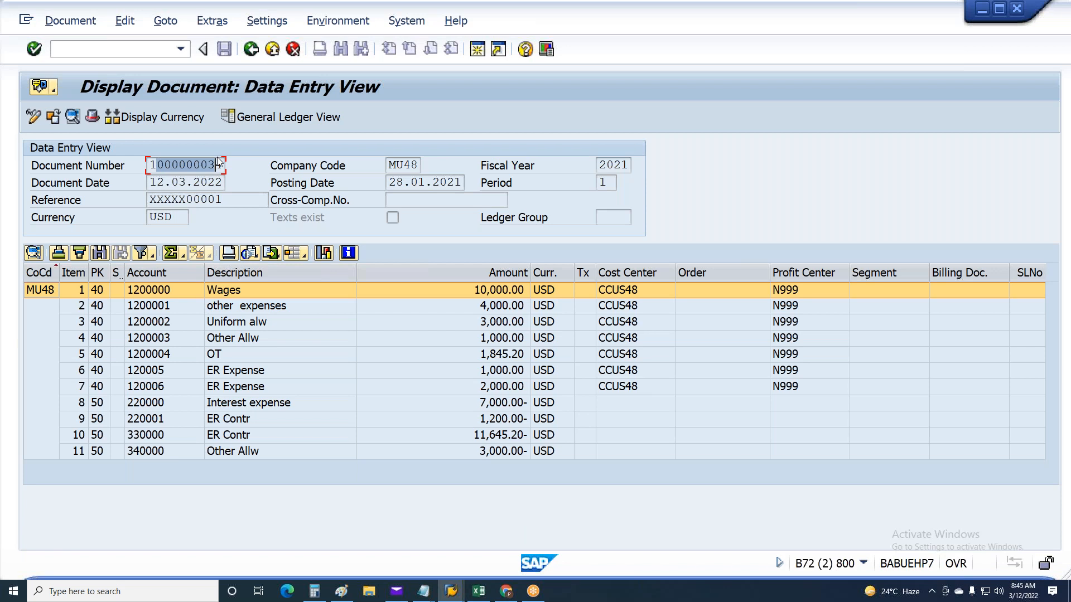
Examine the G/L account line items of the accounting document from Wages to Other Allw, and return to the document list
click(152, 295)
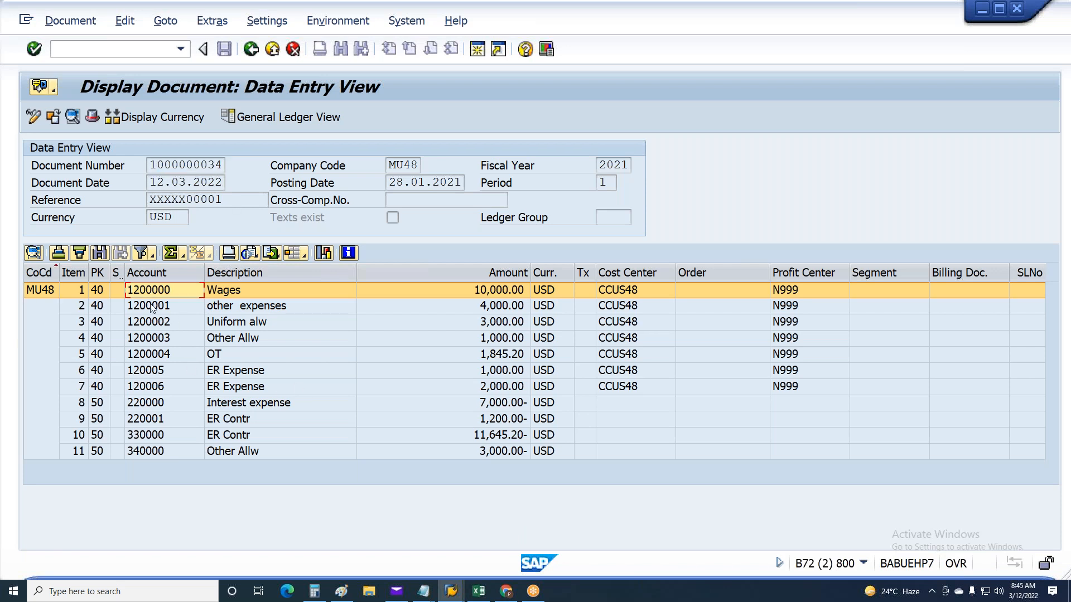
click(153, 308)
click(152, 324)
click(154, 340)
click(156, 353)
click(156, 370)
click(158, 386)
click(161, 434)
click(162, 451)
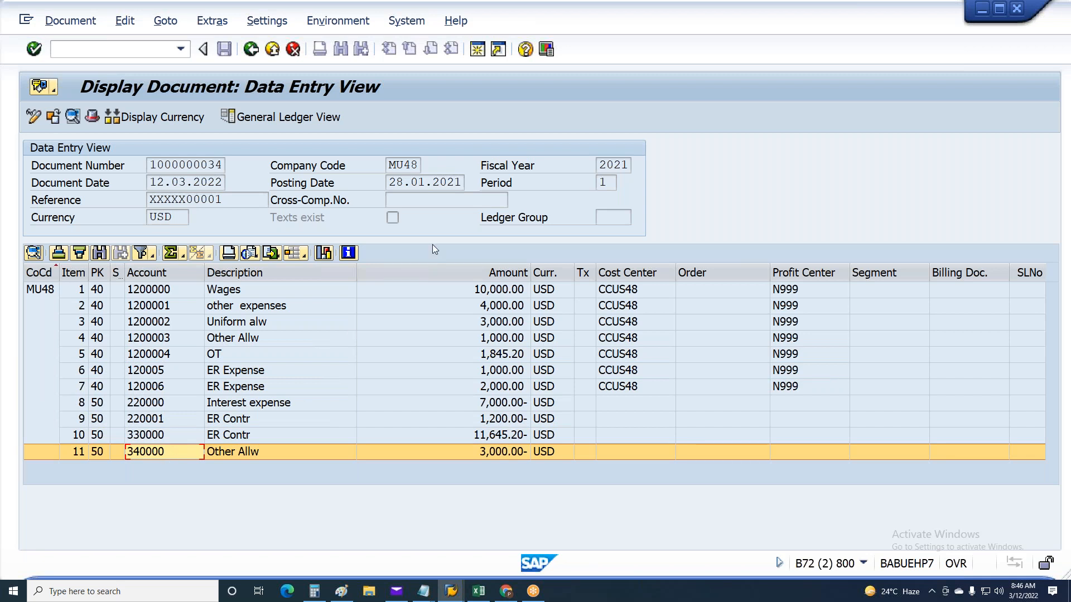
key(F3)
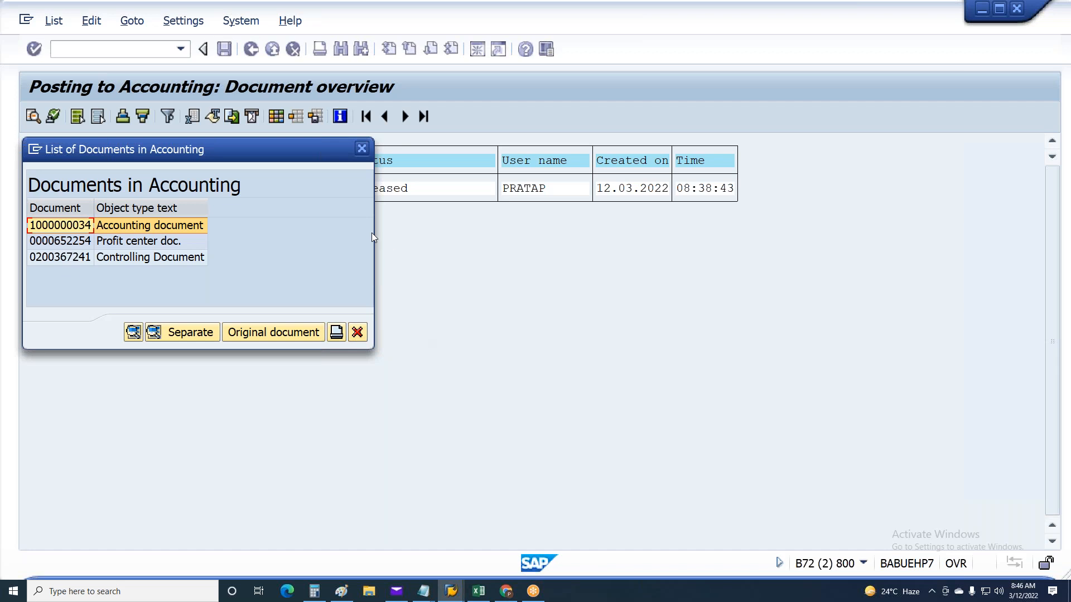
Display the controlling document from the list of accounting documents and expand its line items
click(76, 259)
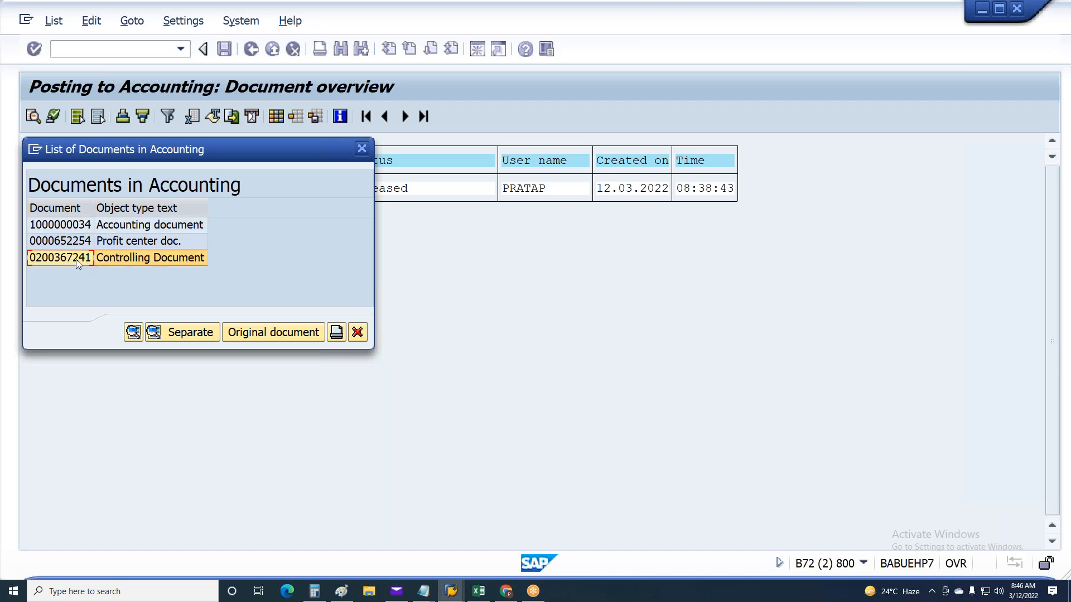
double_click(76, 259)
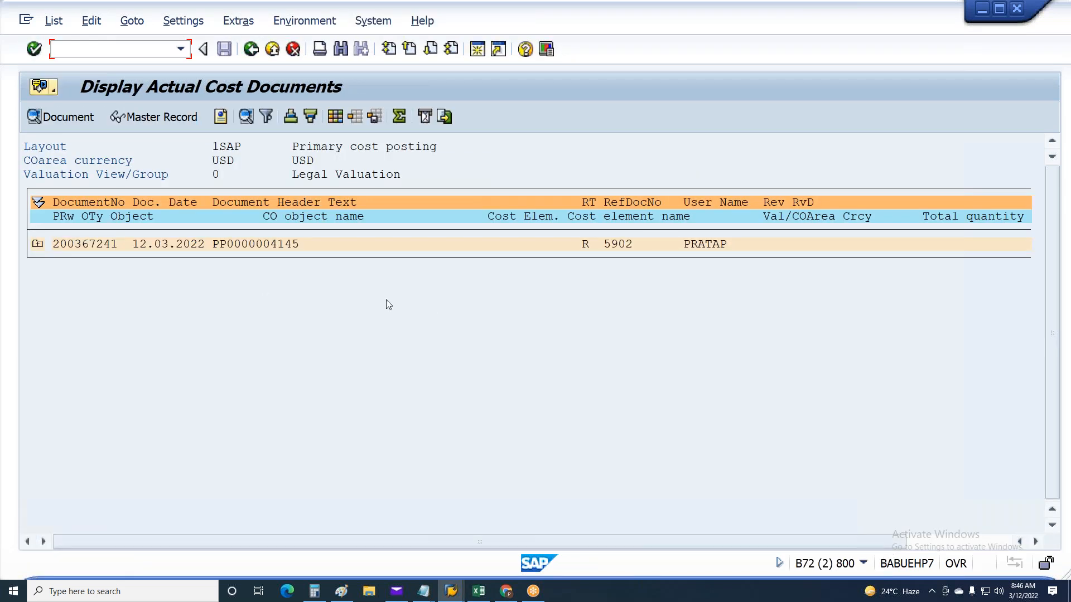
click(42, 249)
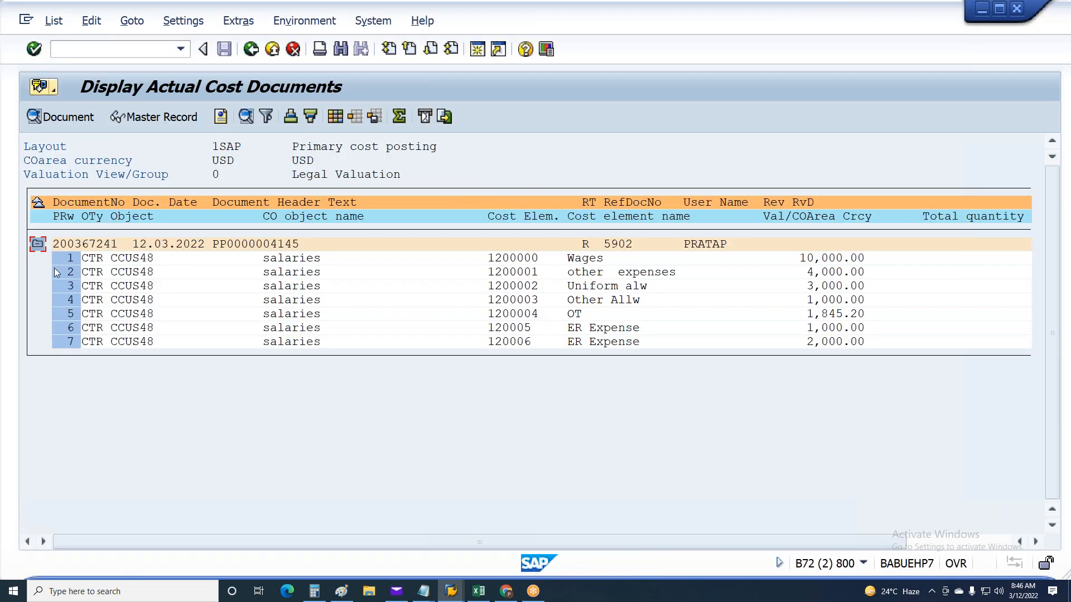
Examine the cost elements and amounts of the controlling document's line items from Wages to ER Expense
click(528, 259)
click(529, 274)
click(812, 261)
click(816, 299)
click(818, 328)
click(818, 342)
Check the transaction code of the cost document display in the system information, and return to the posting document overview
click(863, 564)
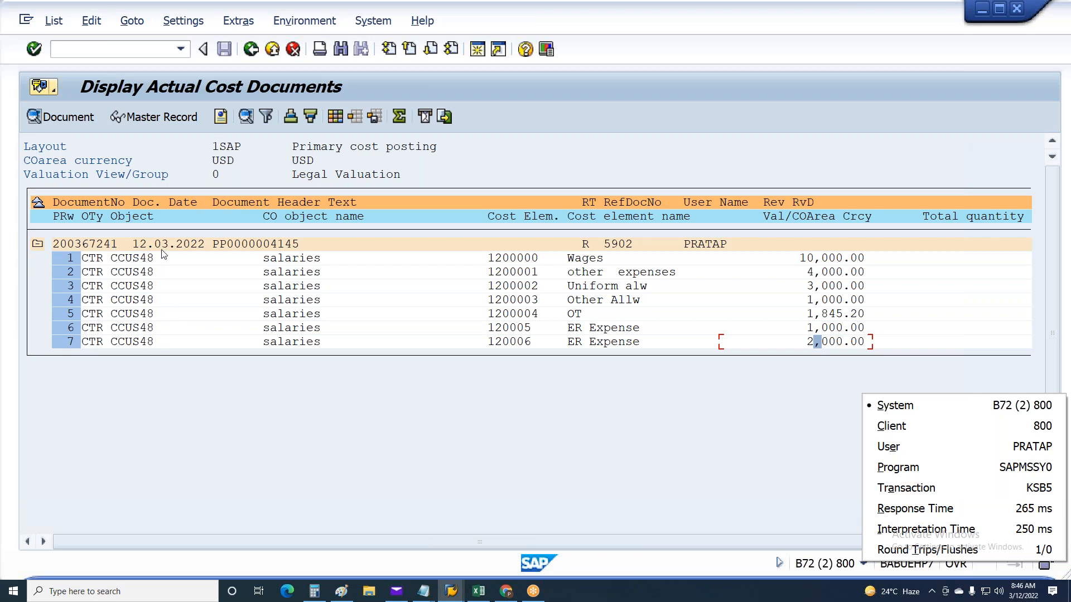
click(246, 58)
click(250, 50)
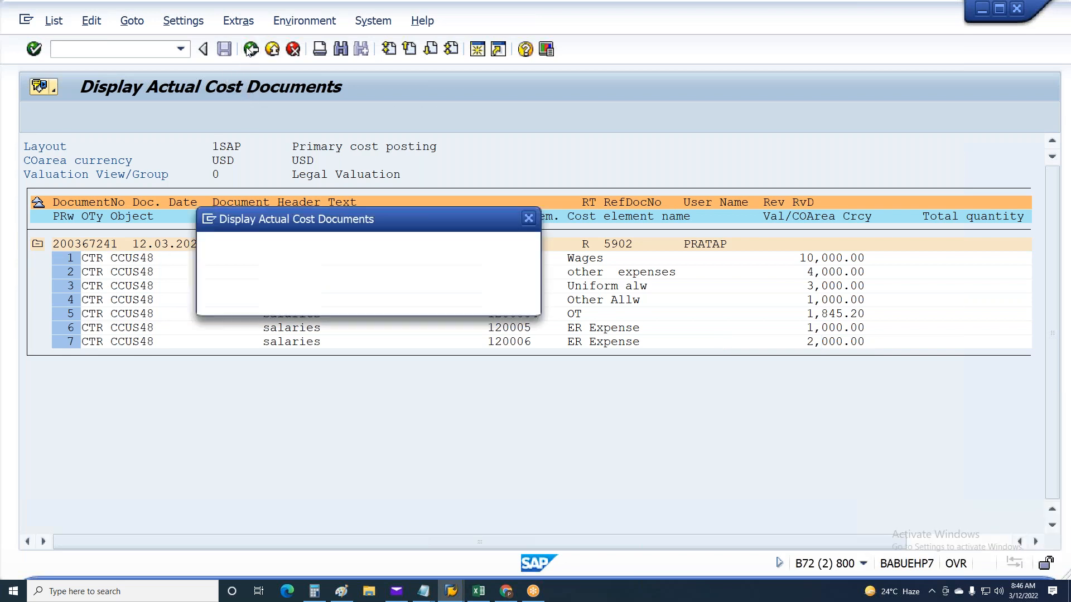
click(296, 298)
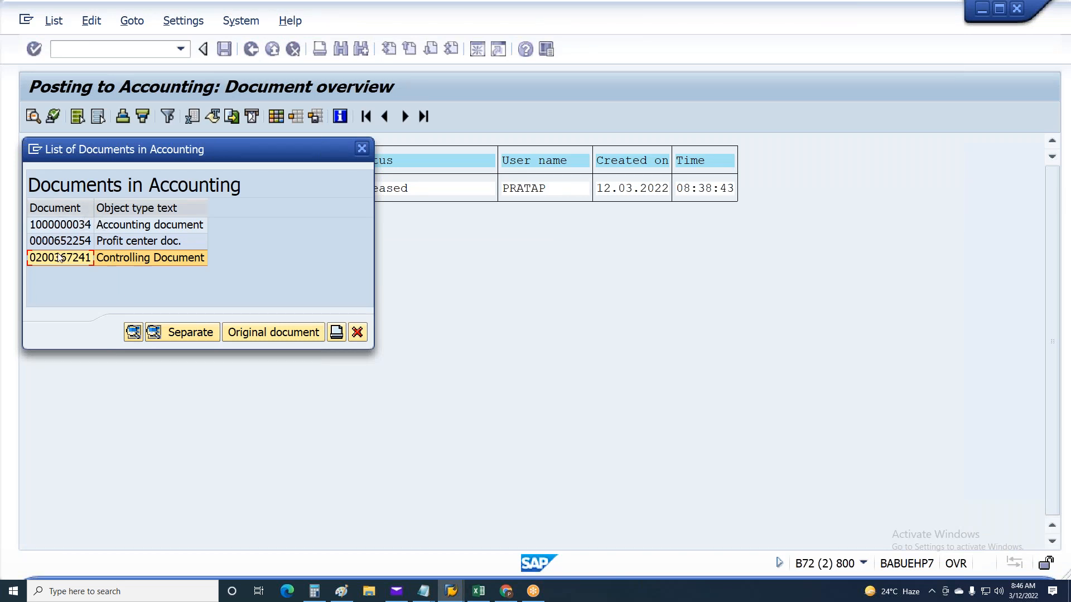
click(363, 334)
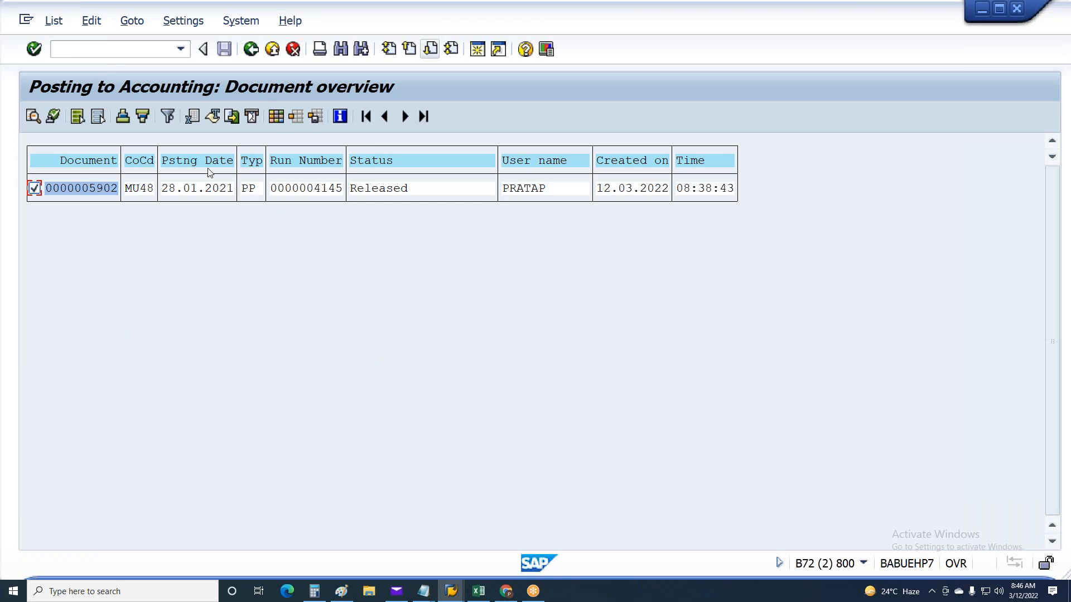
Open a new session and start transaction FS10N for the G/L account balance display
click(478, 50)
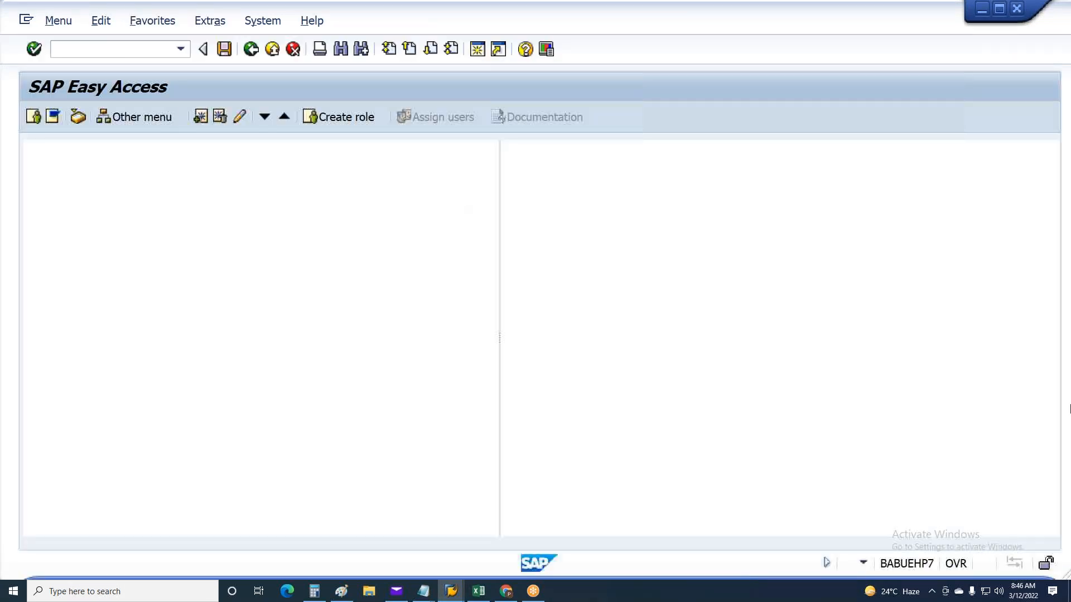
text(FS10N)
key(Return)
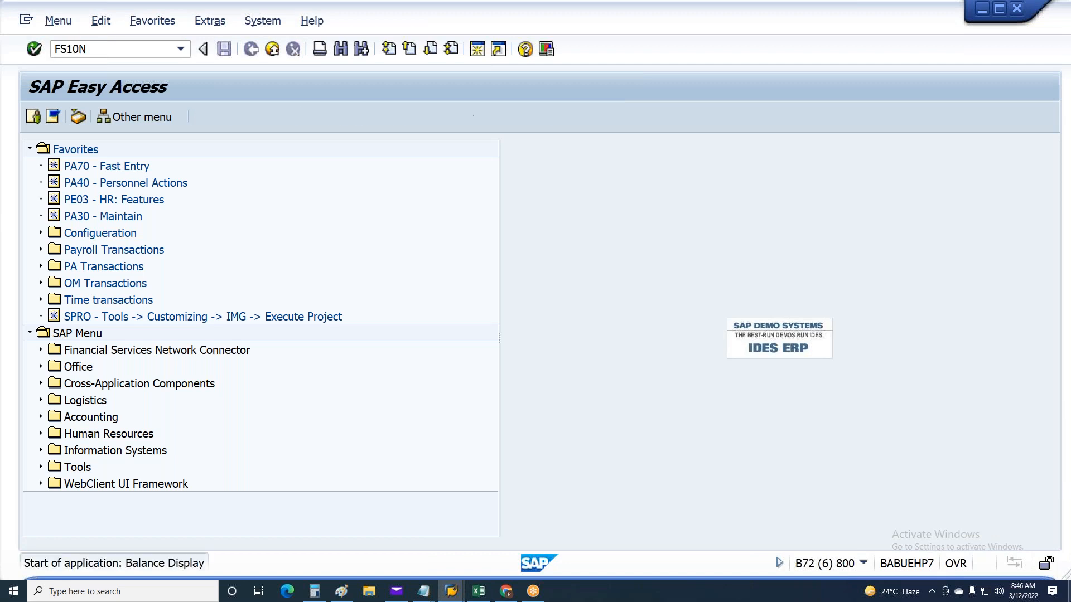
Display the balances of G/L account 1200000 for fiscal year 2021
text(120000)
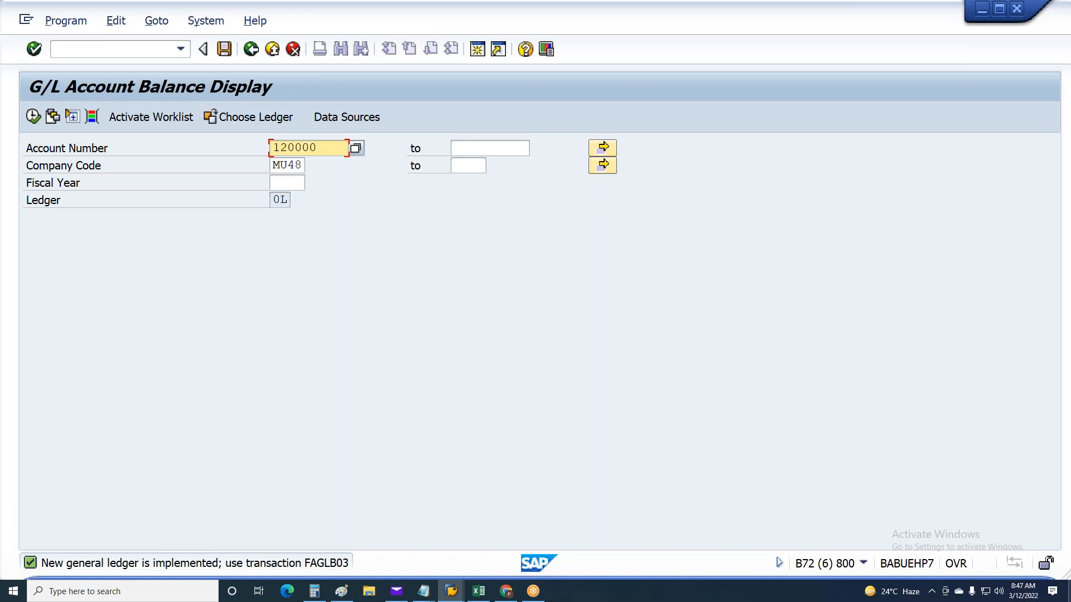
text(0)
key(Tab)
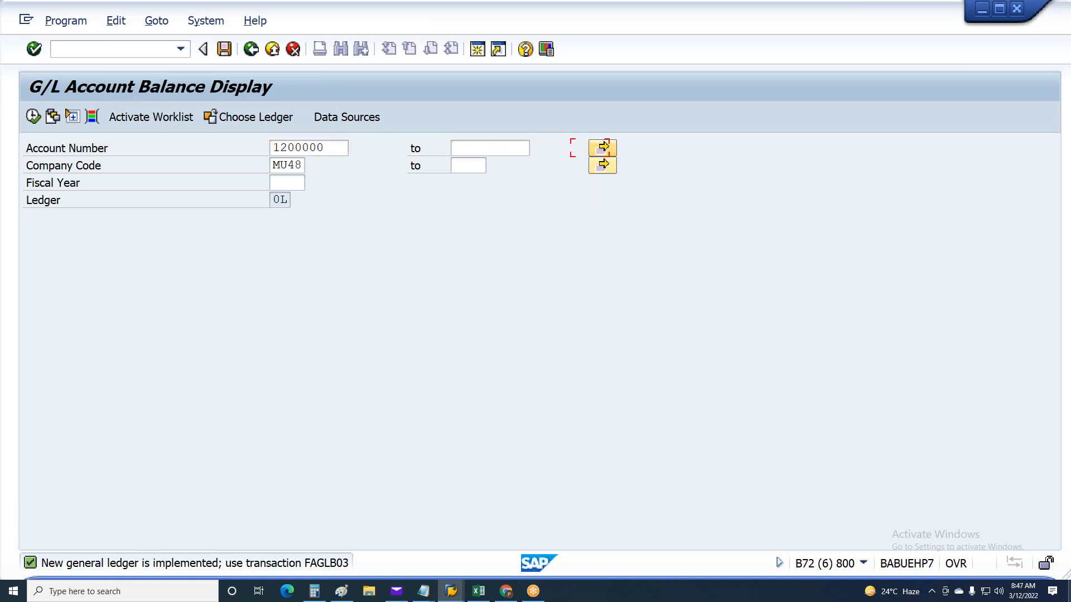
key(Tab)
key(Tab)
text(2021)
key(Return)
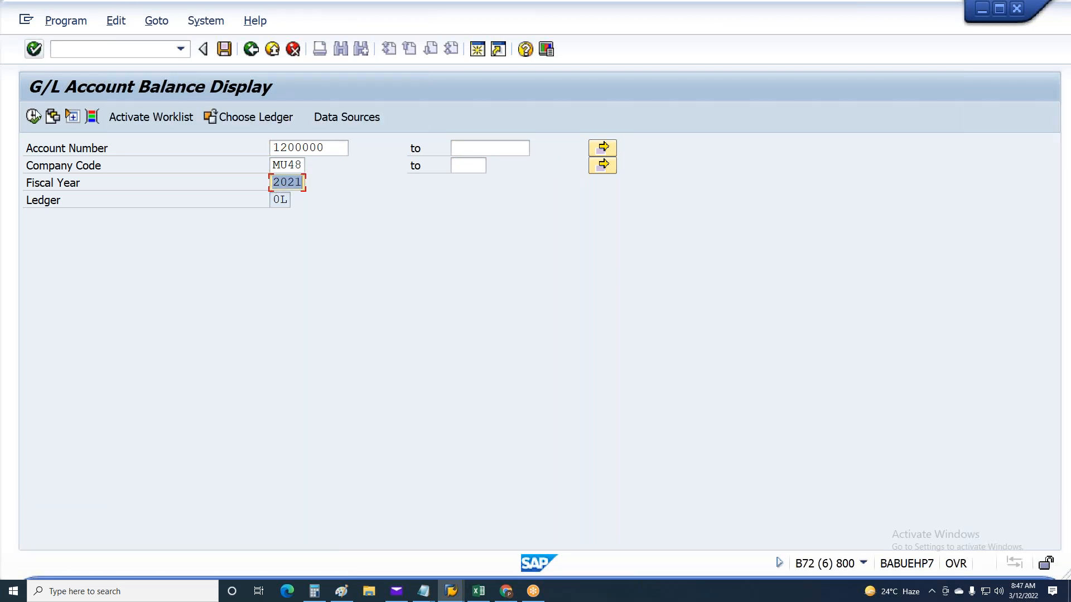
key(F8)
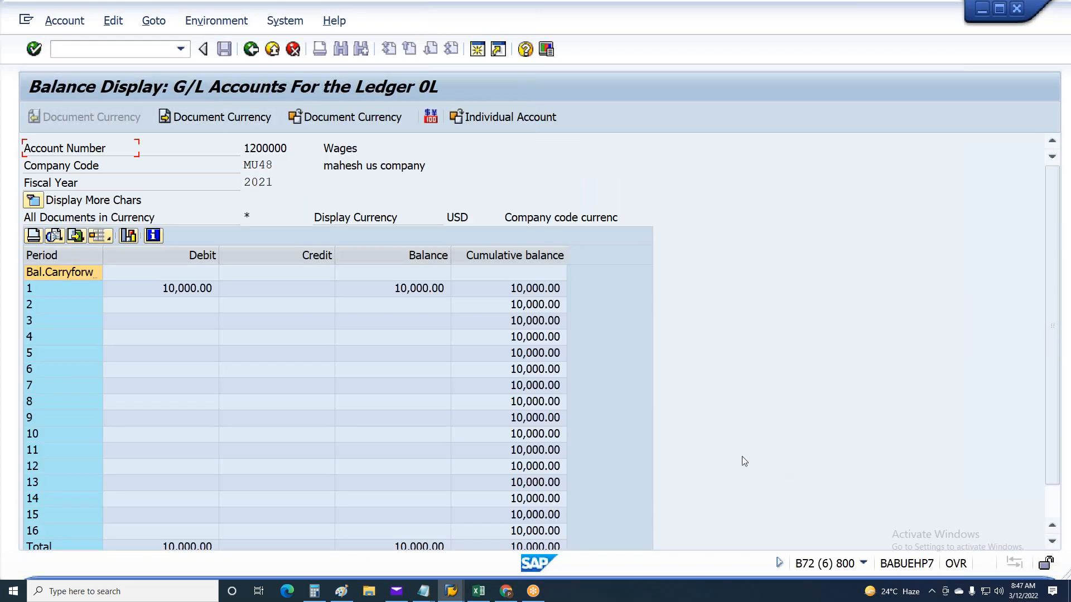
Examine the period 1 debit and balance amounts posted to the Wages account
click(175, 294)
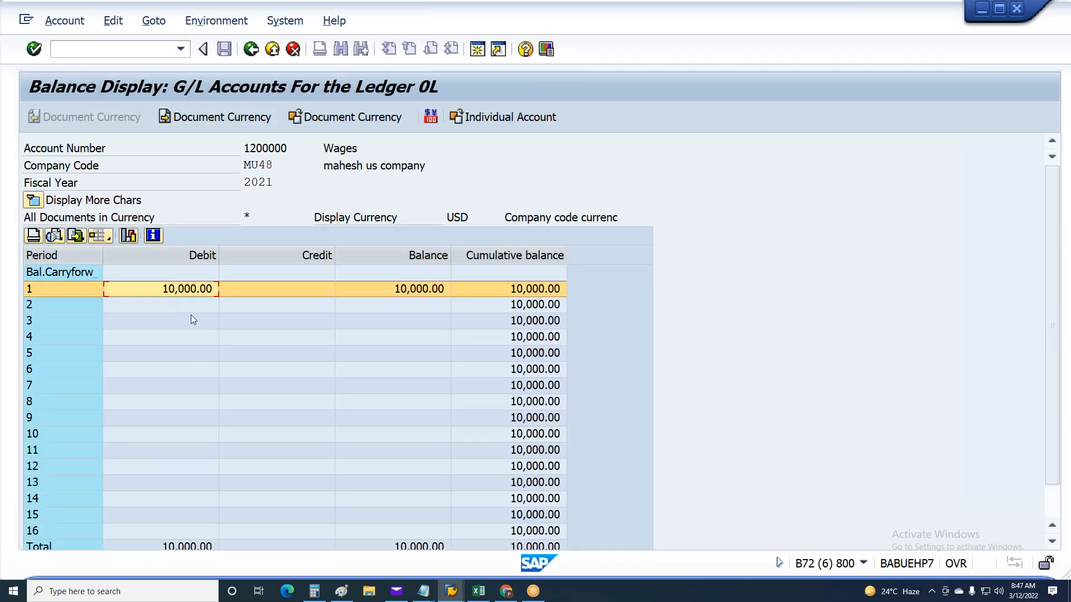
click(179, 304)
click(189, 292)
click(189, 308)
click(191, 292)
click(438, 288)
click(184, 295)
click(29, 292)
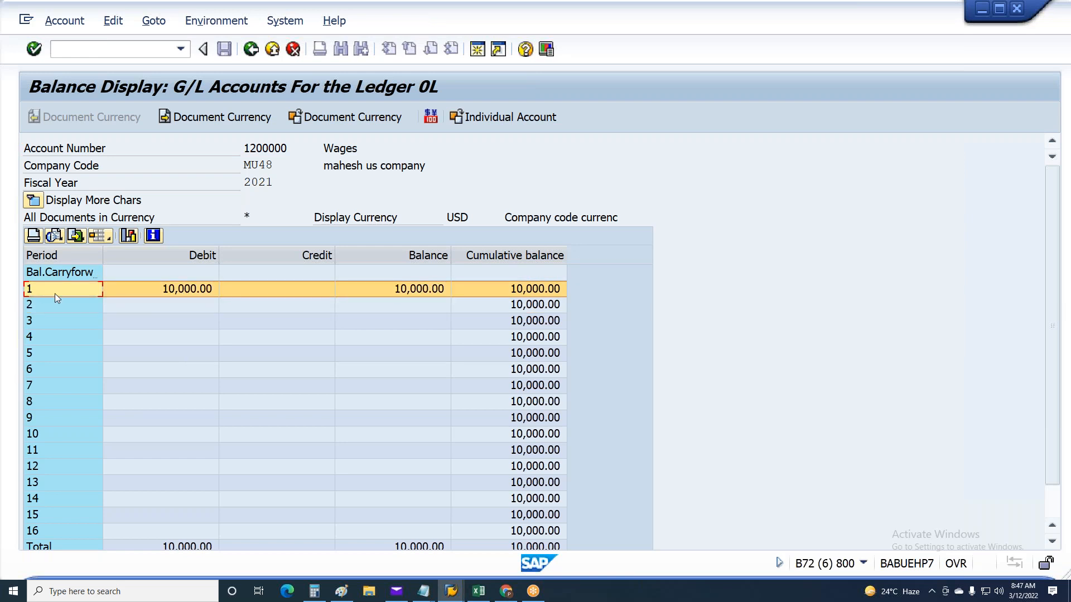
click(413, 291)
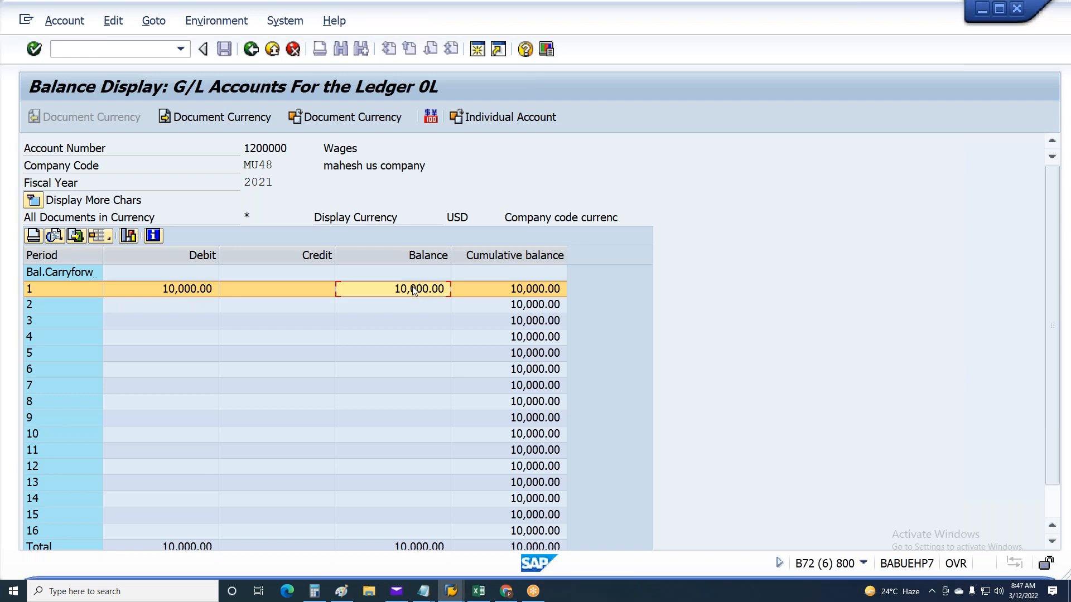
drag(288, 148, 243, 149)
click(200, 294)
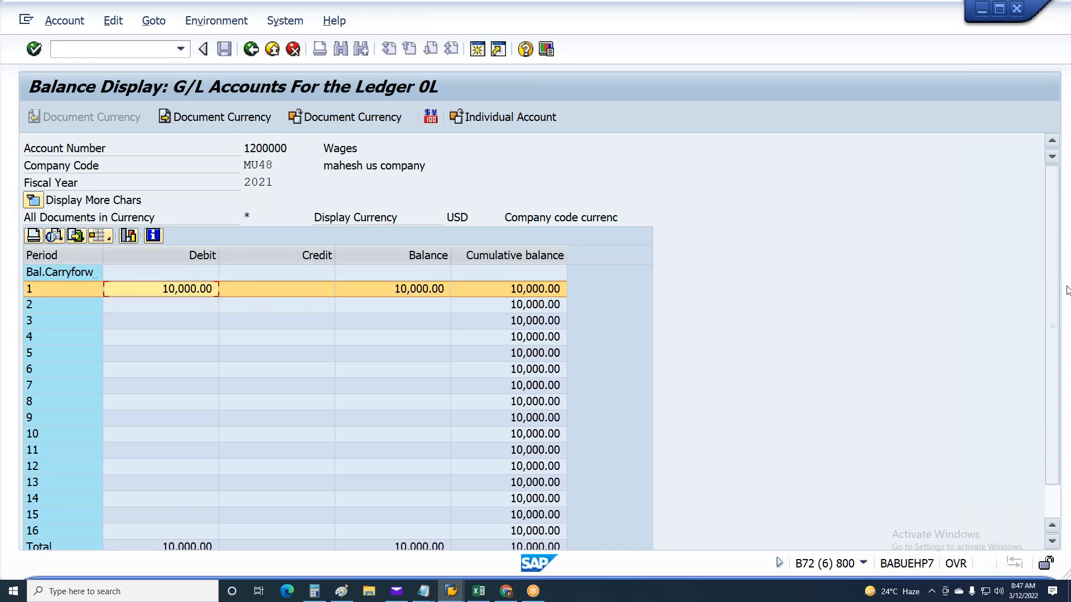
Change the G/L account to 1200001, display its balances and check the period 1 debit amount
key(F3)
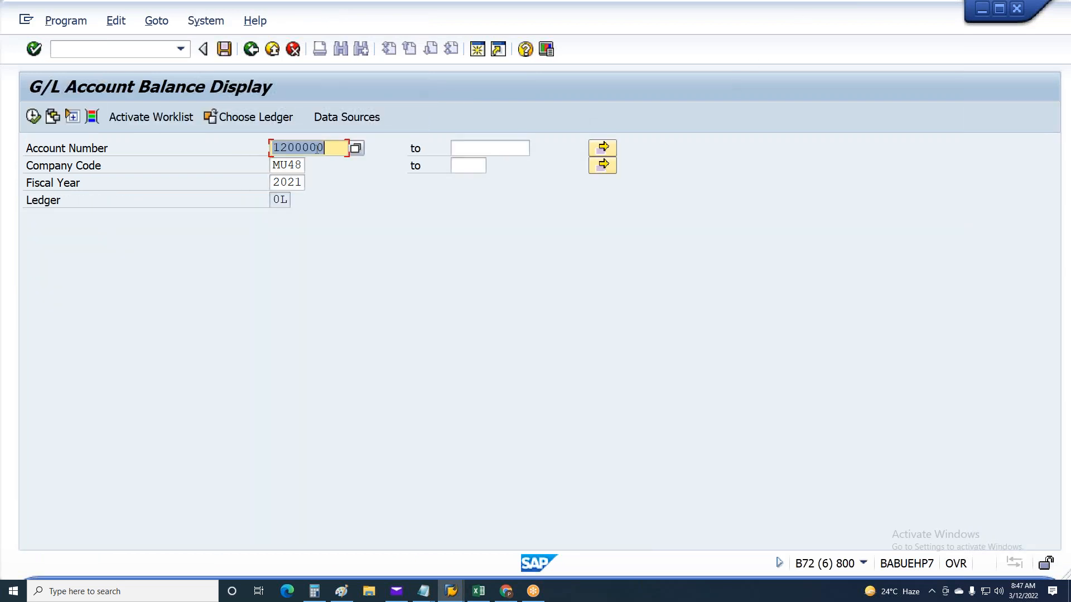
click(318, 149)
text(1)
click(372, 152)
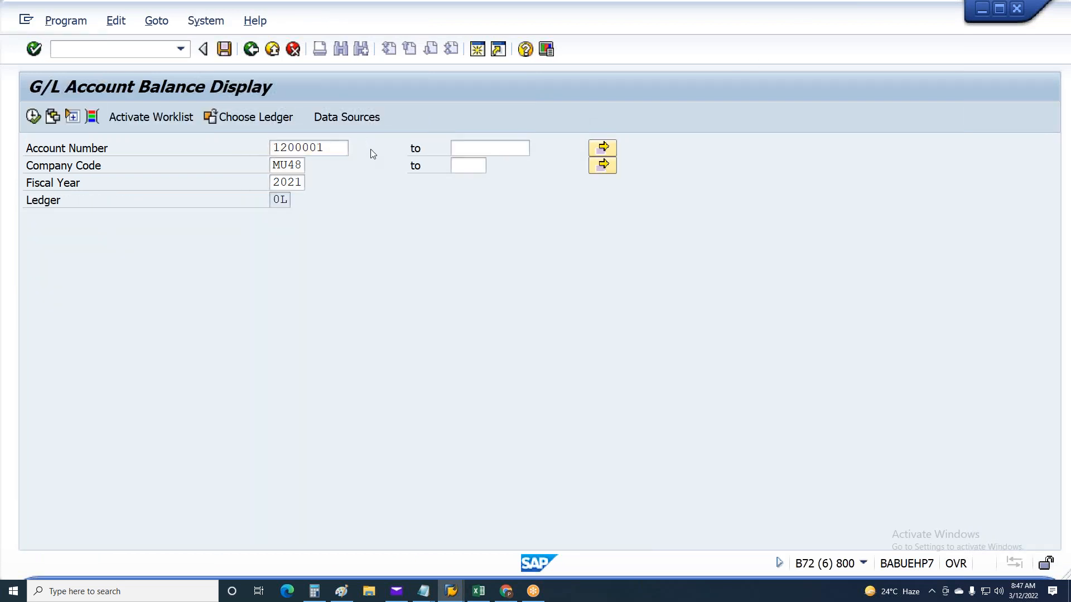
key(F8)
click(182, 291)
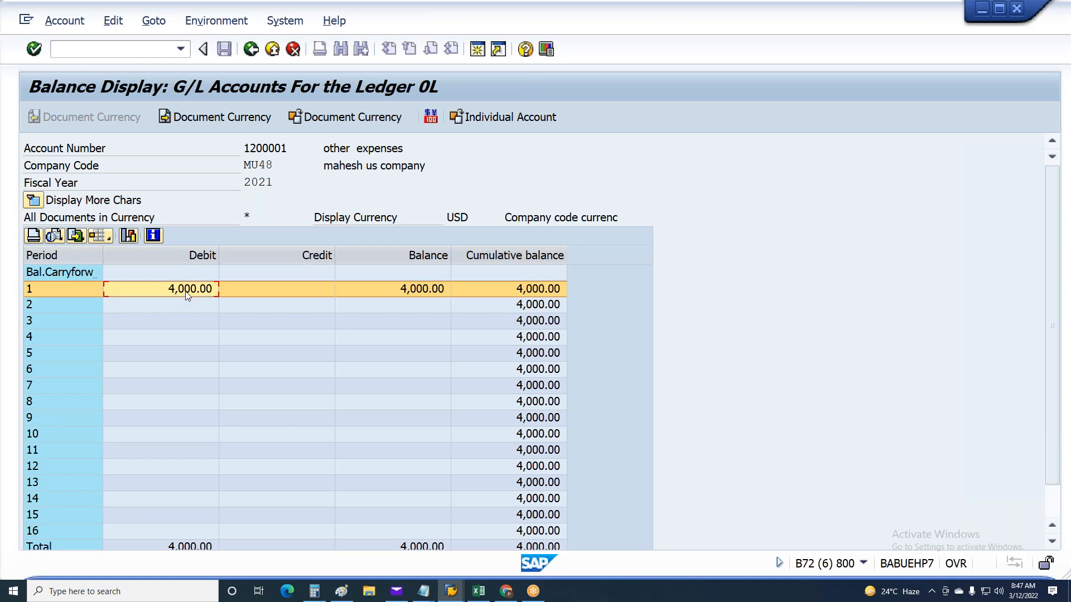
Close the balance display session and return to the posting runs list to check the status of run 4145
key(F3)
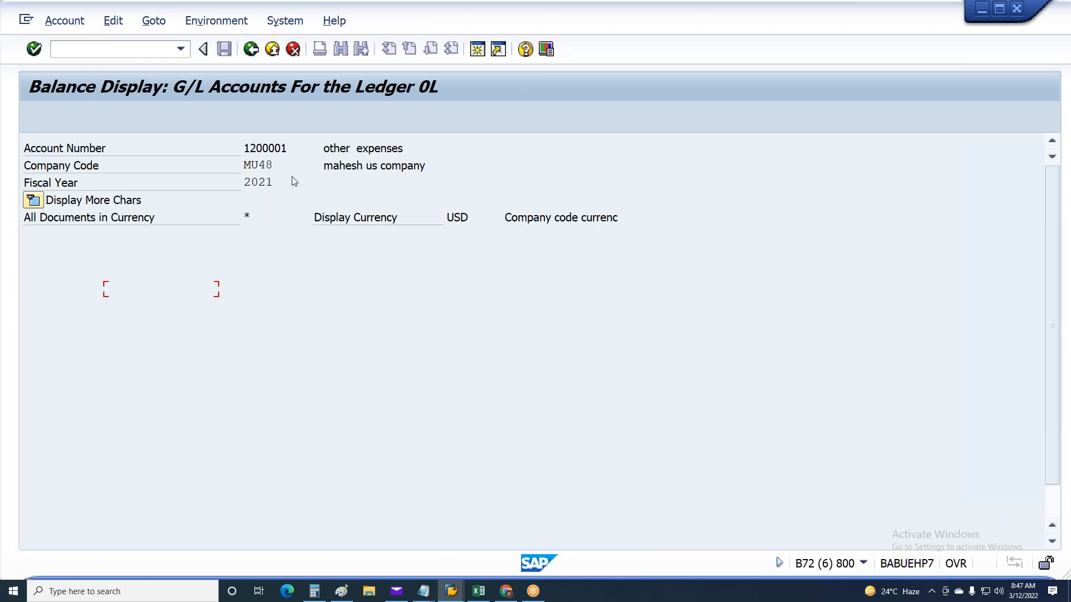
key(F3)
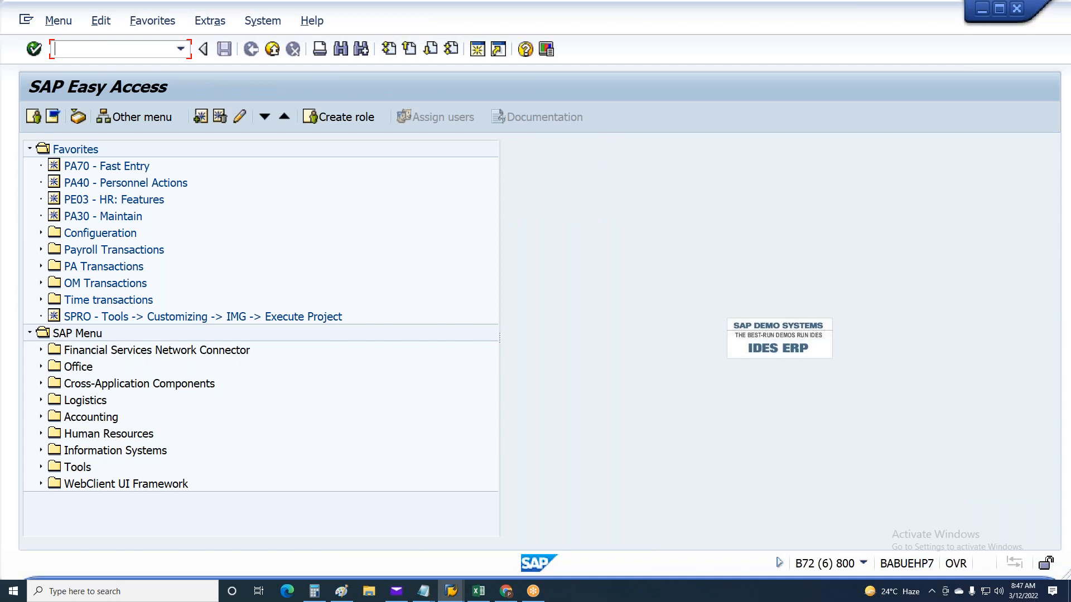
key(shift+F3)
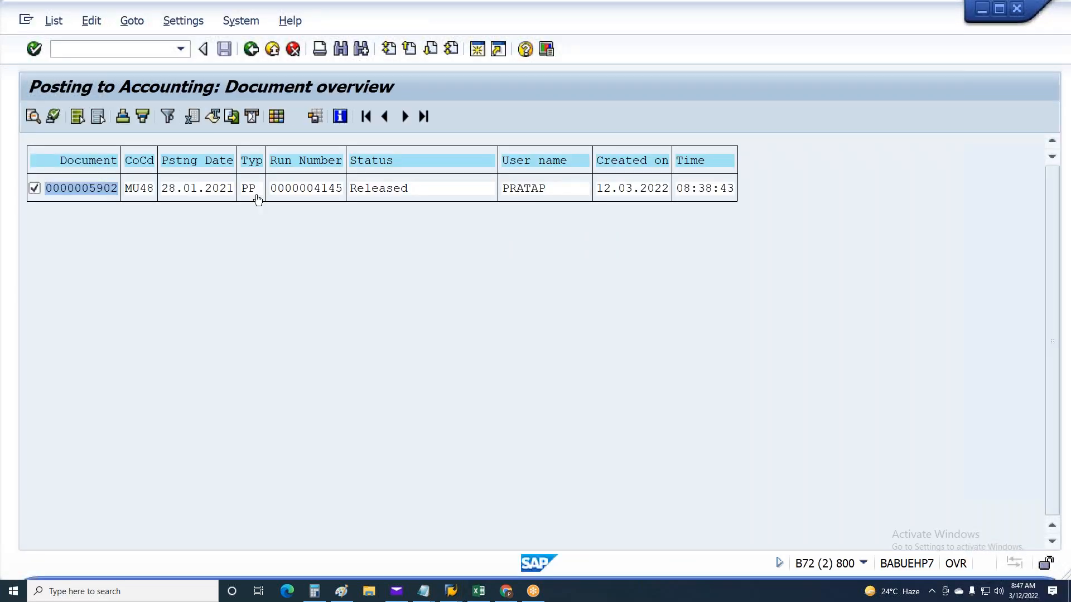
key(F3)
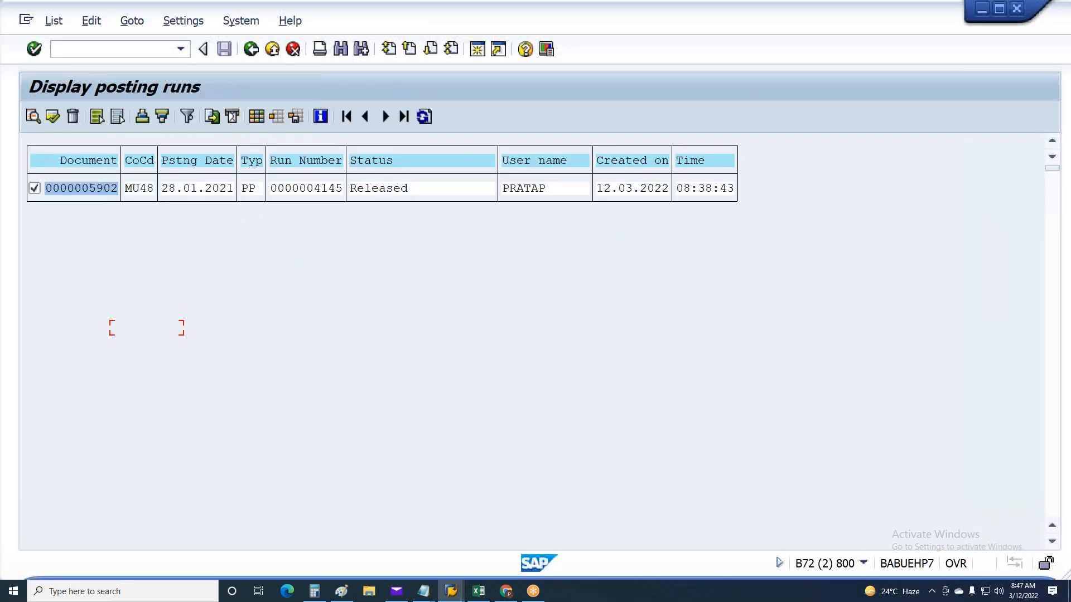
click(569, 329)
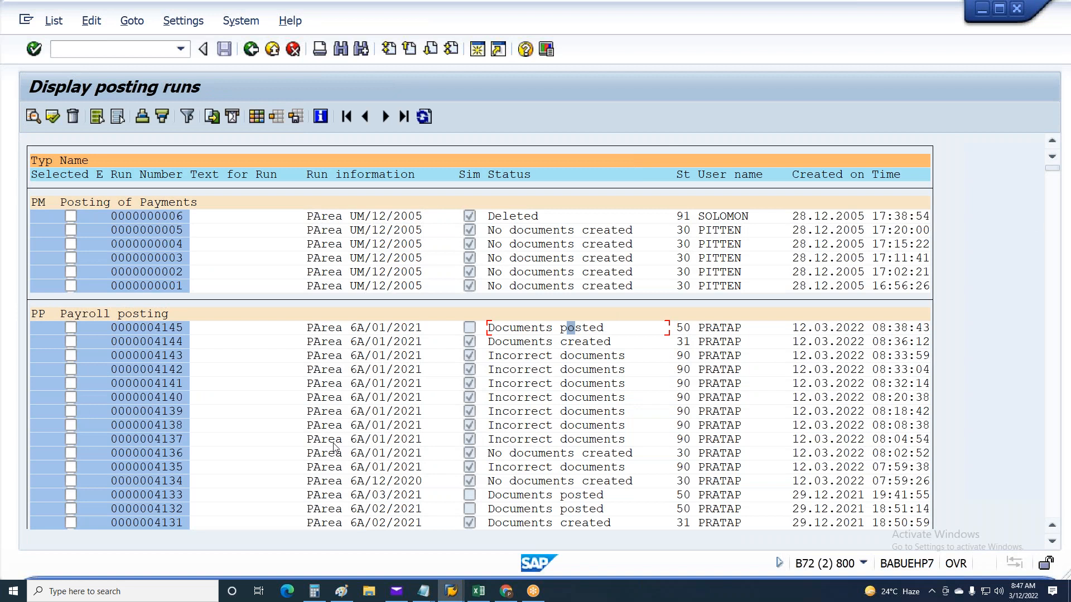
Reopen Process posting run (PCP0) and delete the active status filter from the posting runs list
key(F3)
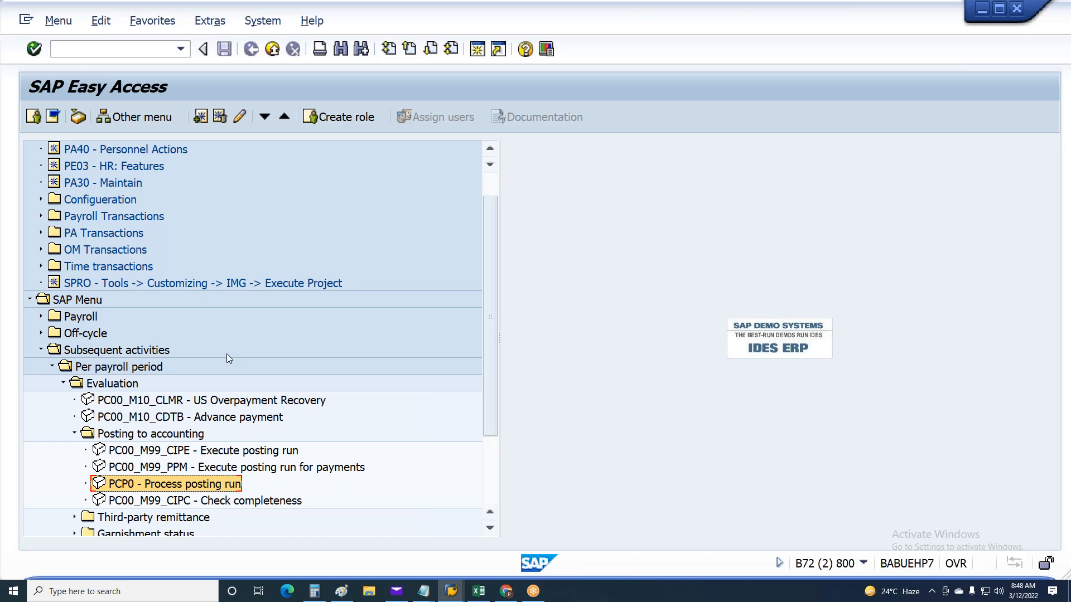
double_click(163, 485)
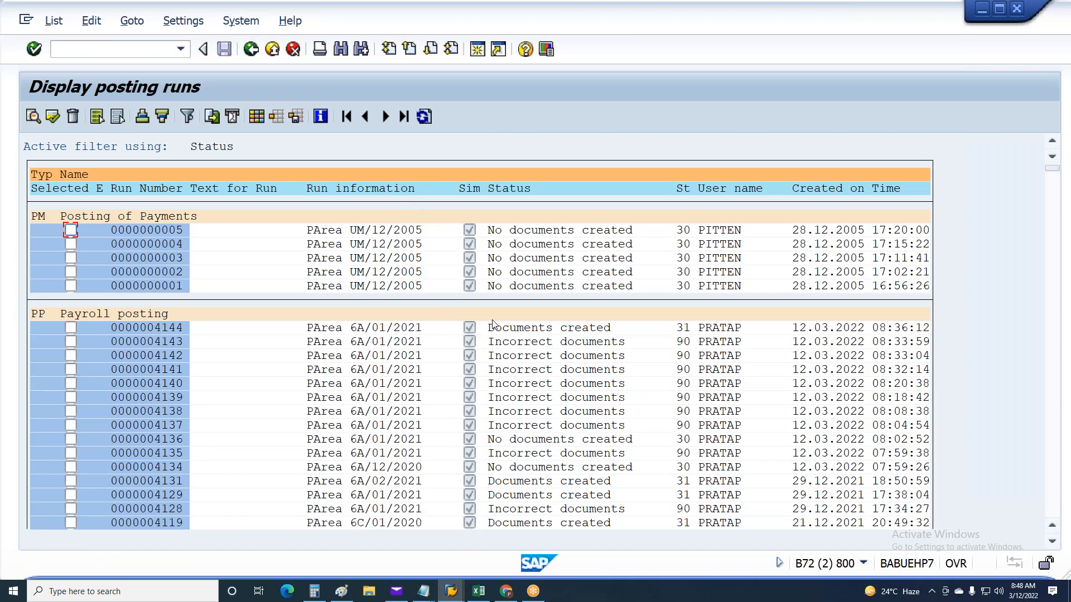
click(92, 20)
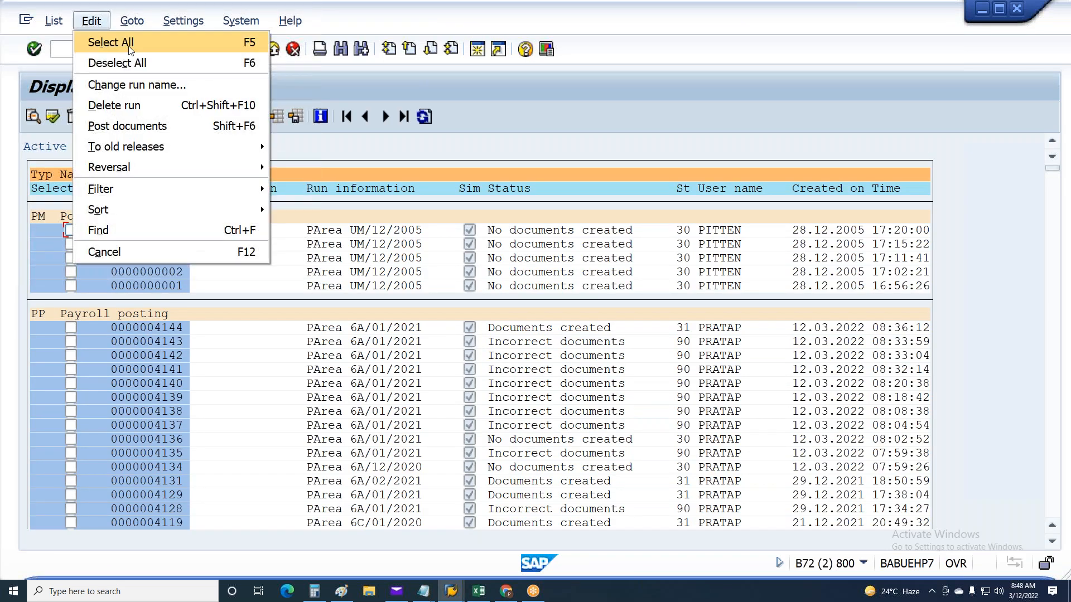
mouse_move(153, 190)
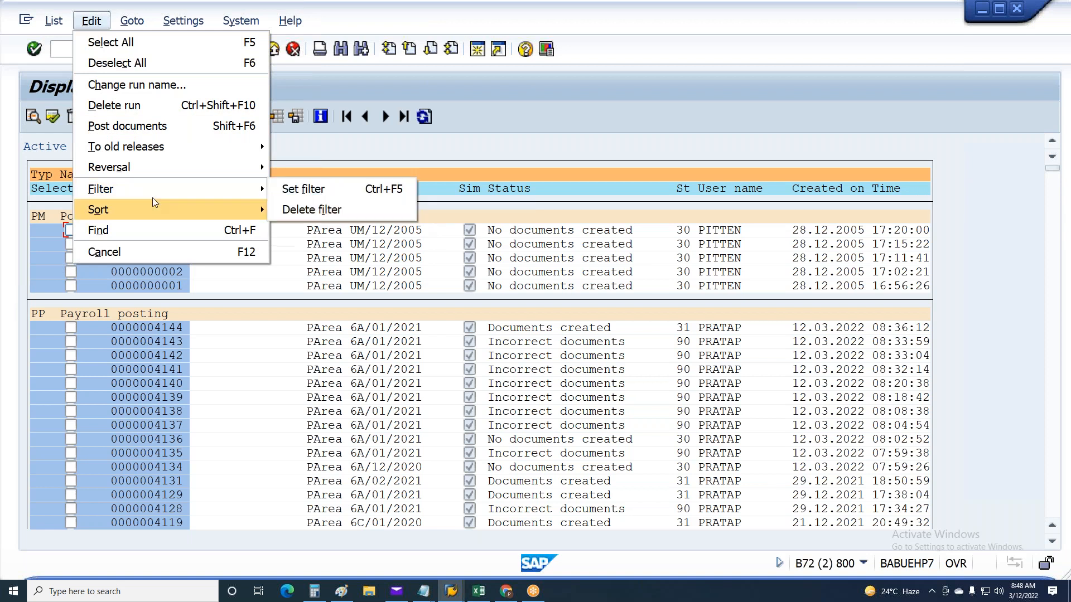
click(286, 209)
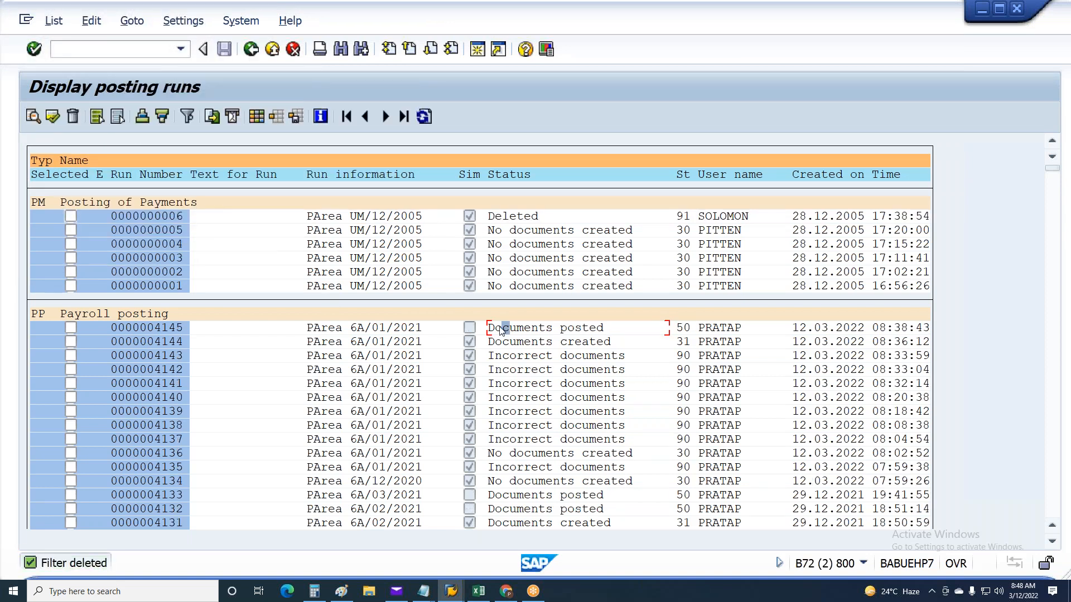
Reverse the documents of payroll posting run 4145 immediately, copying the posting date as the reversal date
click(70, 327)
click(91, 21)
mouse_move(183, 167)
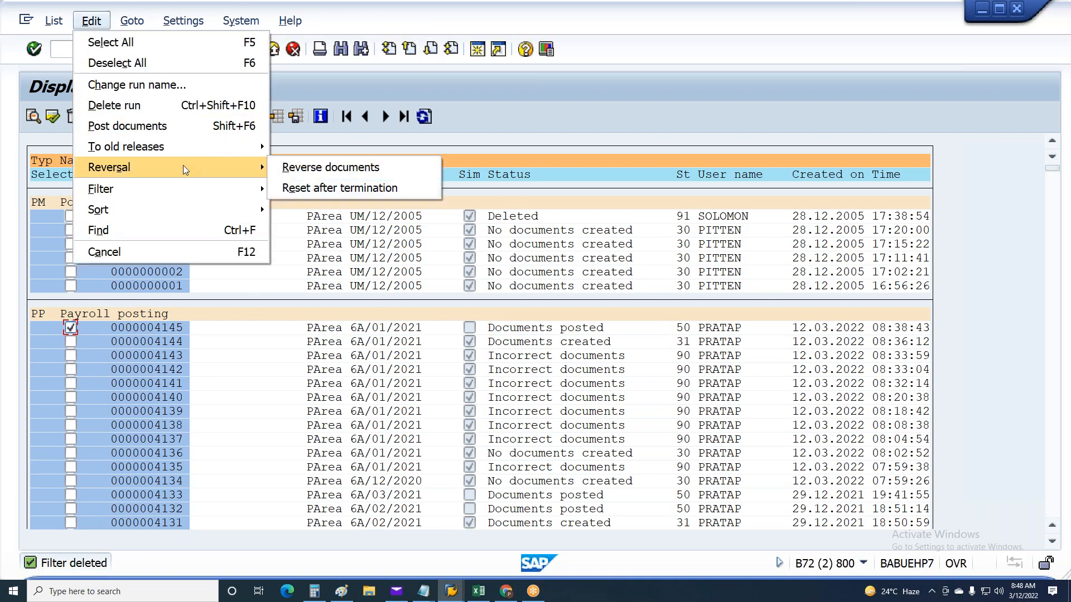
click(374, 174)
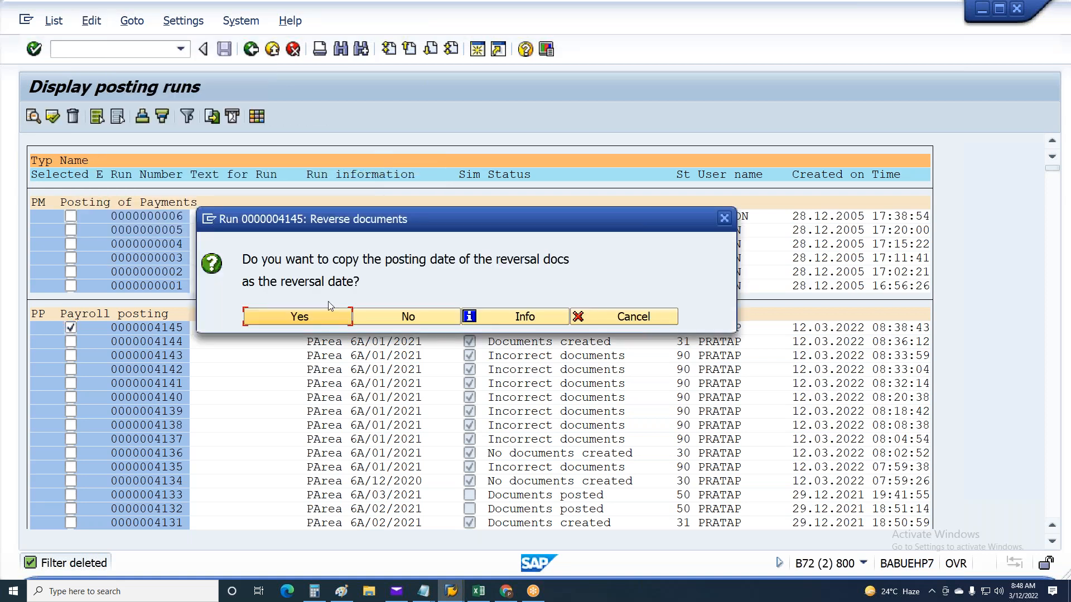
click(330, 321)
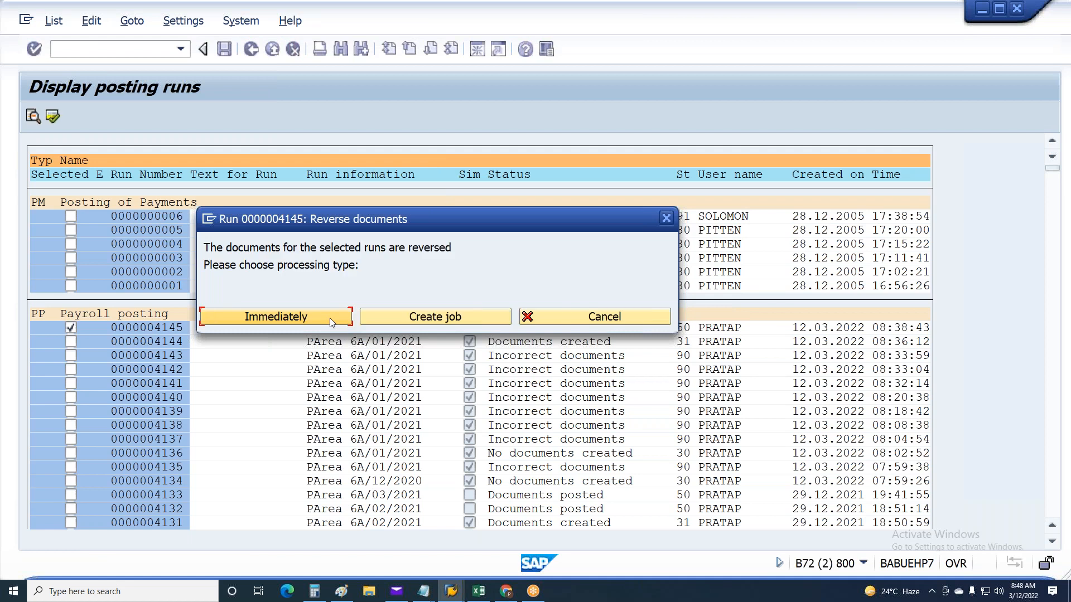
click(308, 320)
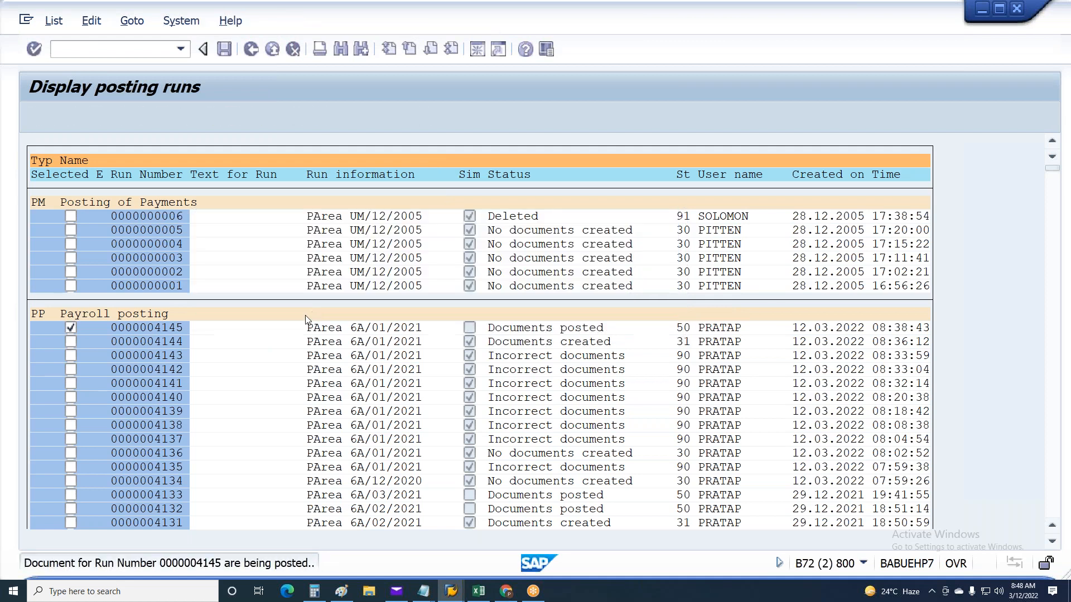
key(F3)
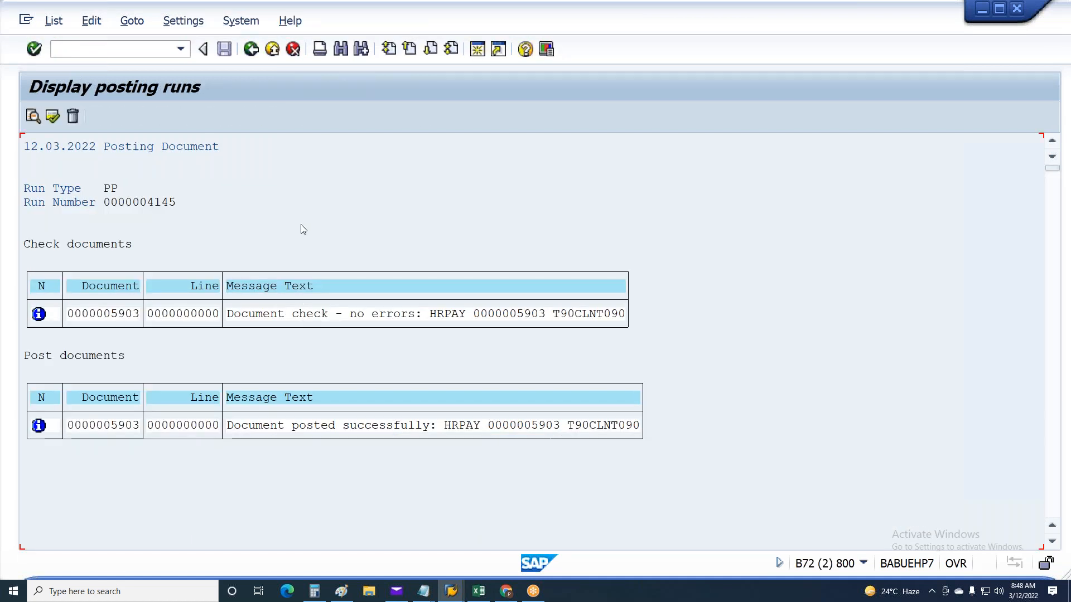
Open the document overview of posting run 4145 and display the original posting document to check its Wages debit amount
double_click(159, 328)
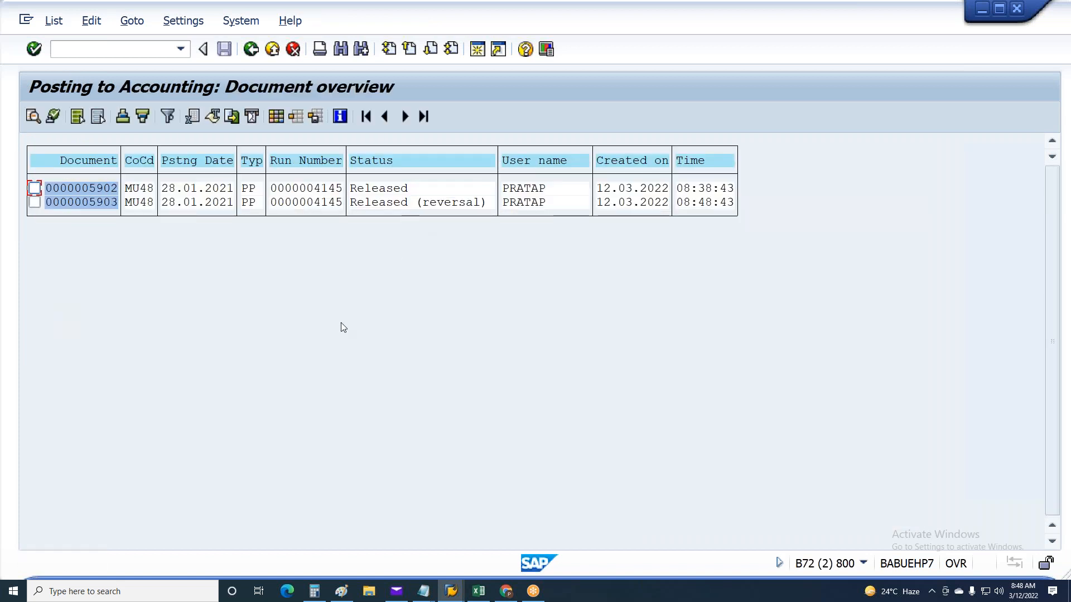
click(374, 189)
click(373, 202)
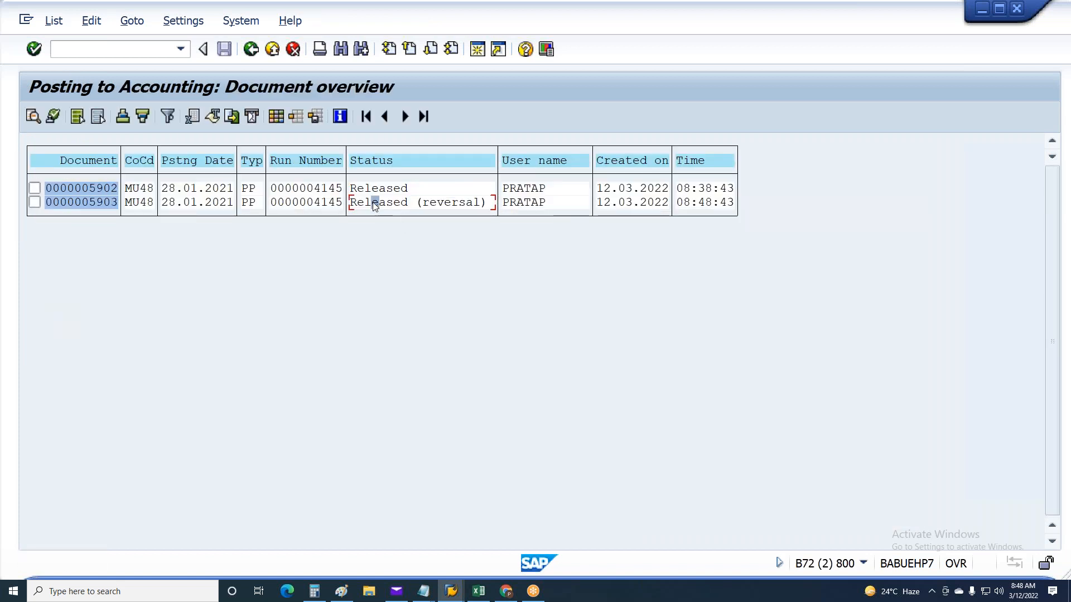
double_click(76, 189)
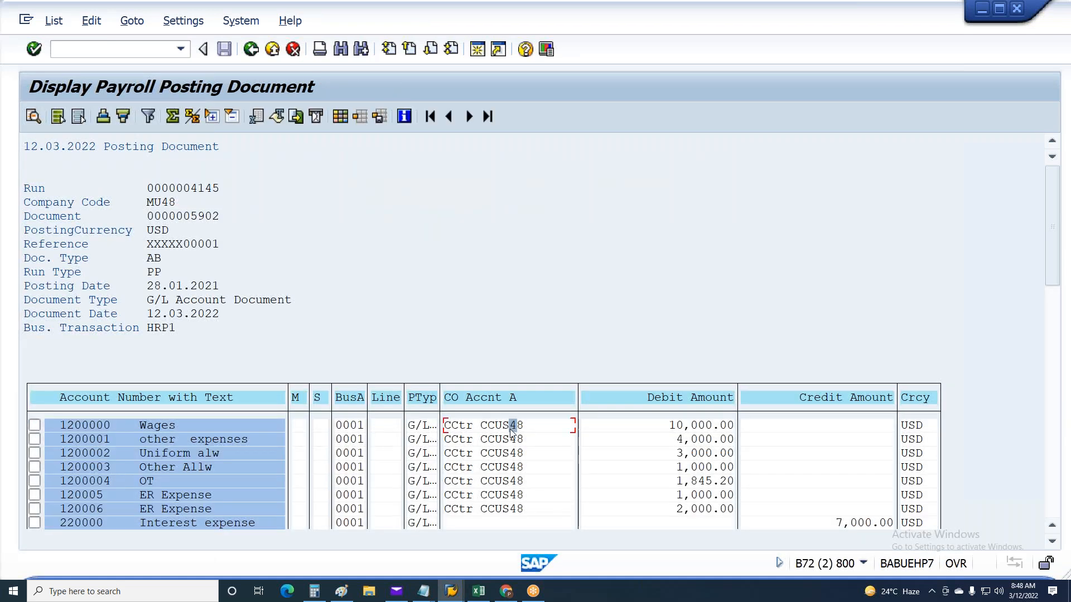
click(107, 426)
click(694, 427)
click(708, 427)
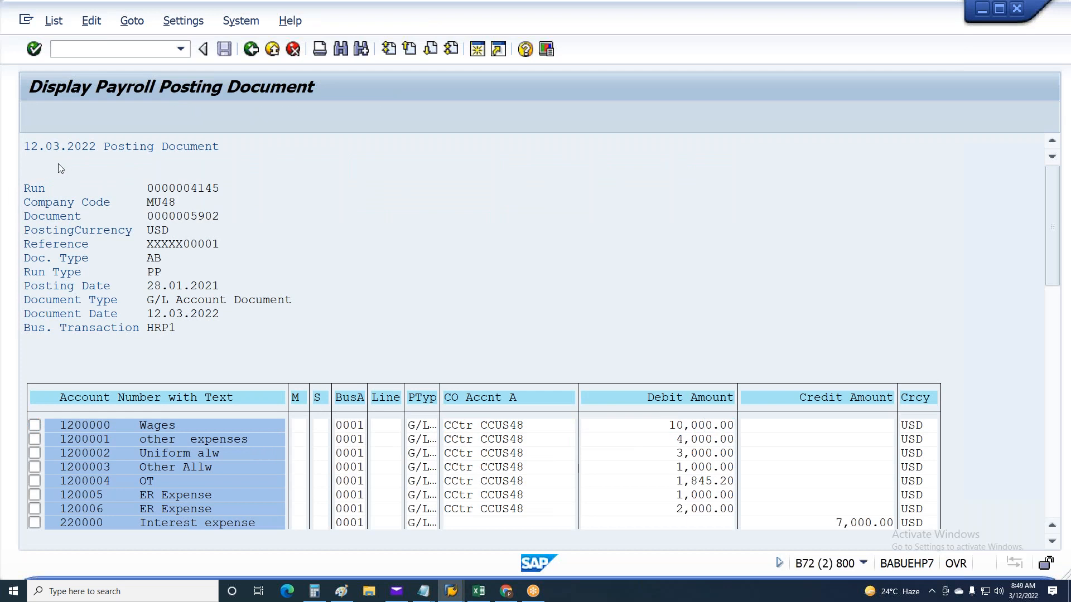
Display the reversal document of run 4145 and check the Wages credit and Interest expense debit, closing it when finished
key(F3)
click(112, 204)
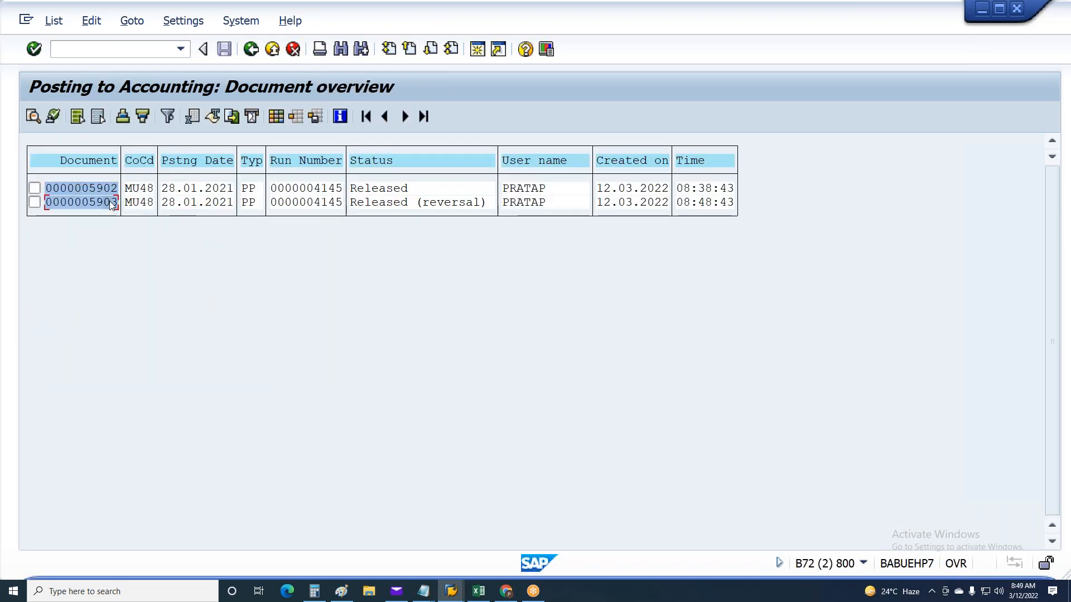
double_click(109, 202)
click(852, 428)
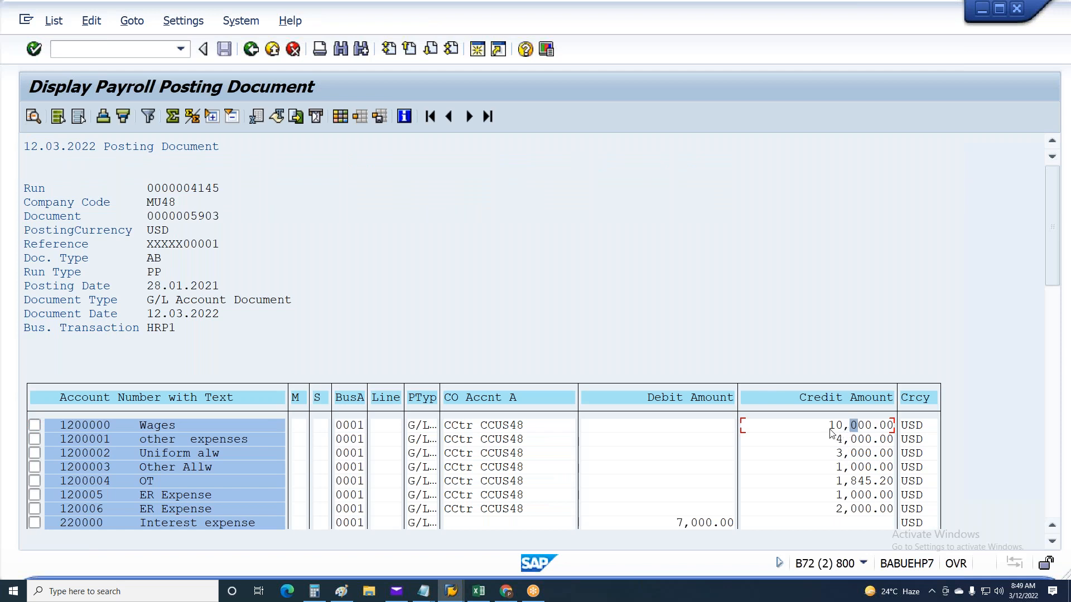
key(Left)
key(Left)
key(Left)
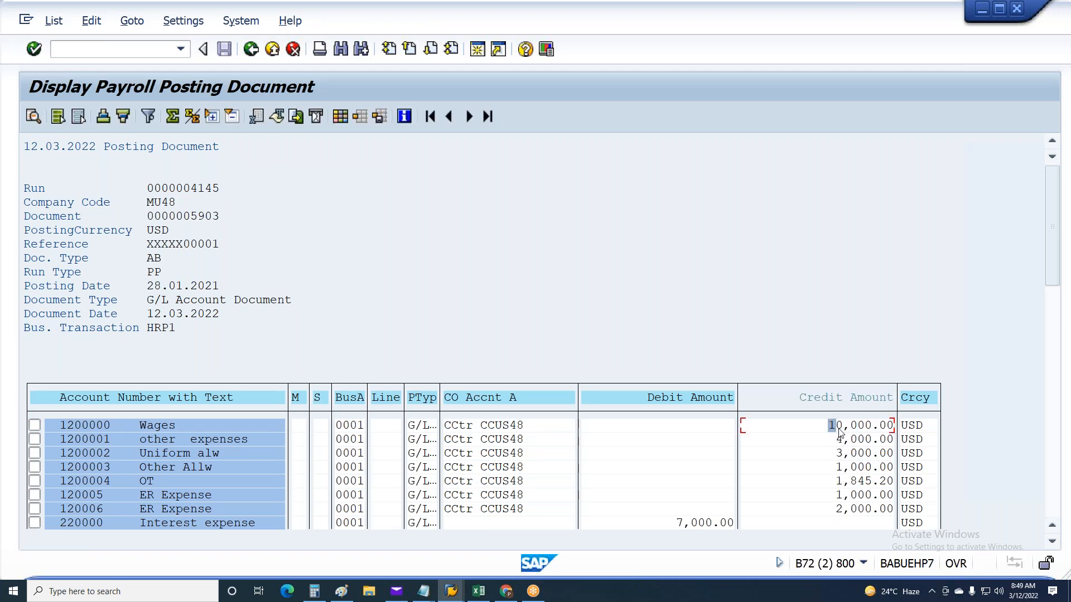
click(706, 526)
key(F3)
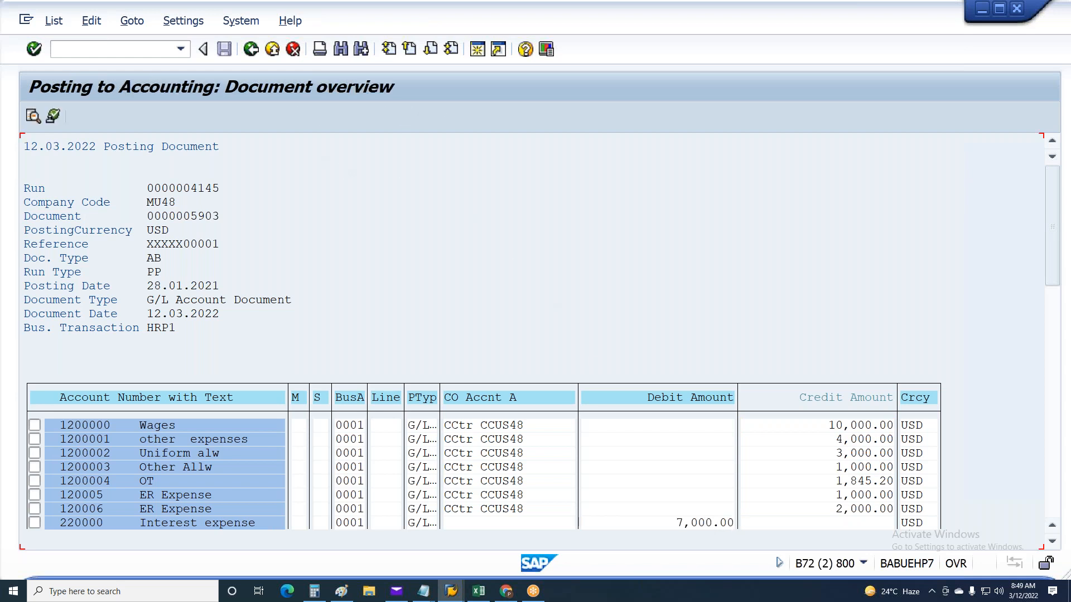
Leave the posting run lists and open the G/L account balance display with transaction FS10N
key(F3)
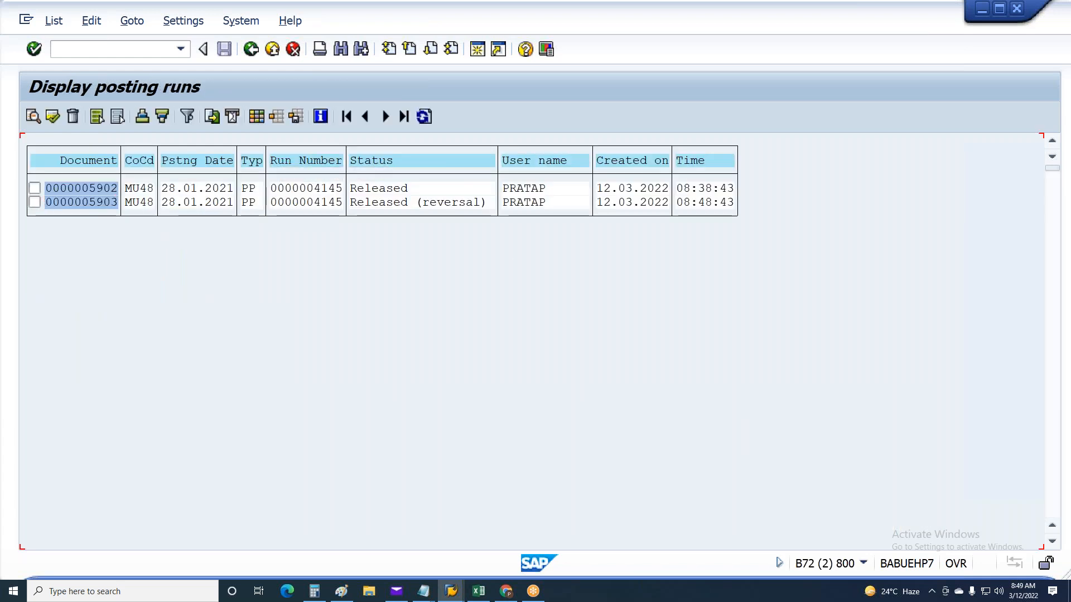
key(F3)
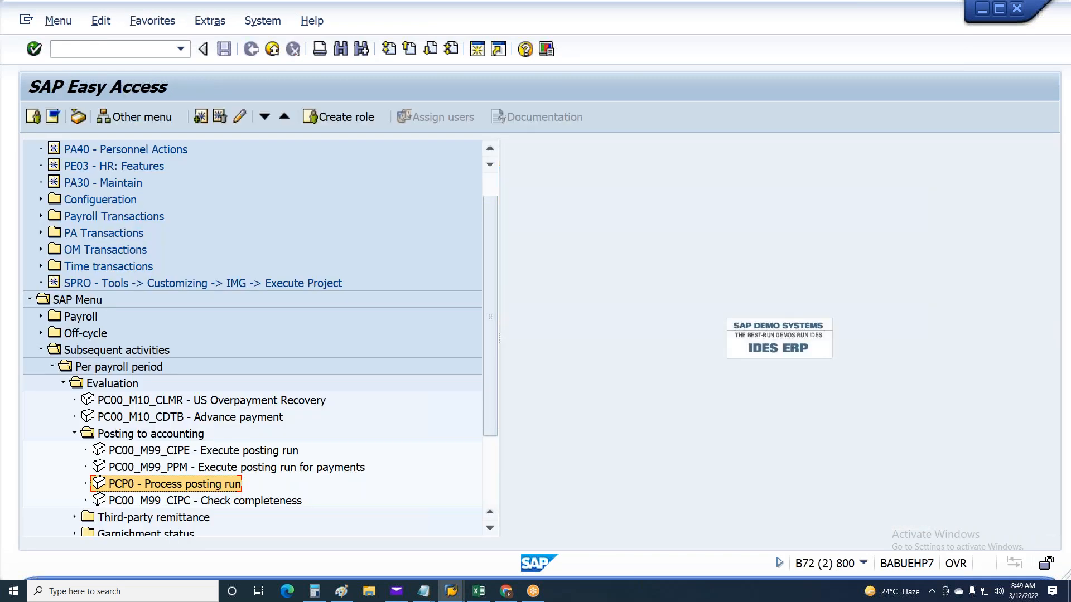
click(115, 48)
text(FS10)
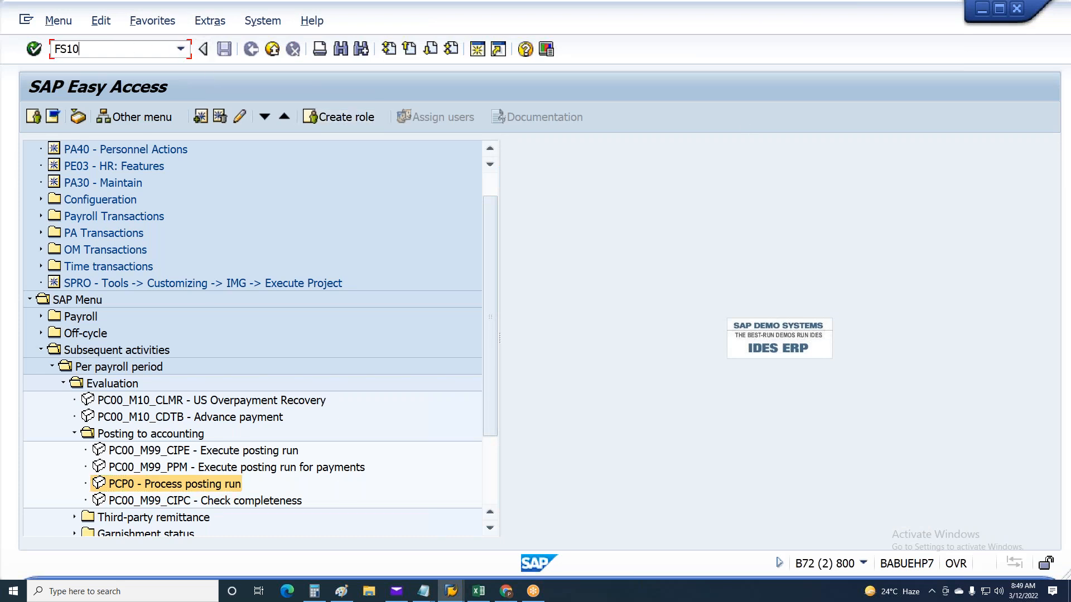
text(N)
key(Return)
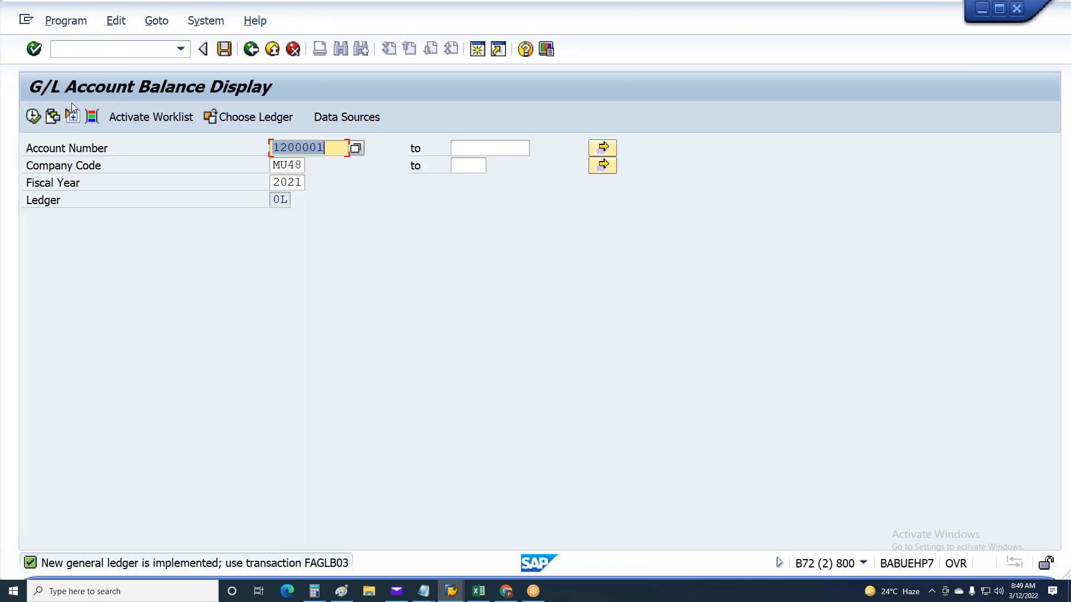
Display the 2021 balances of G/L account 1200001 in company code MU48, check period 1, and return to the start screen
click(32, 117)
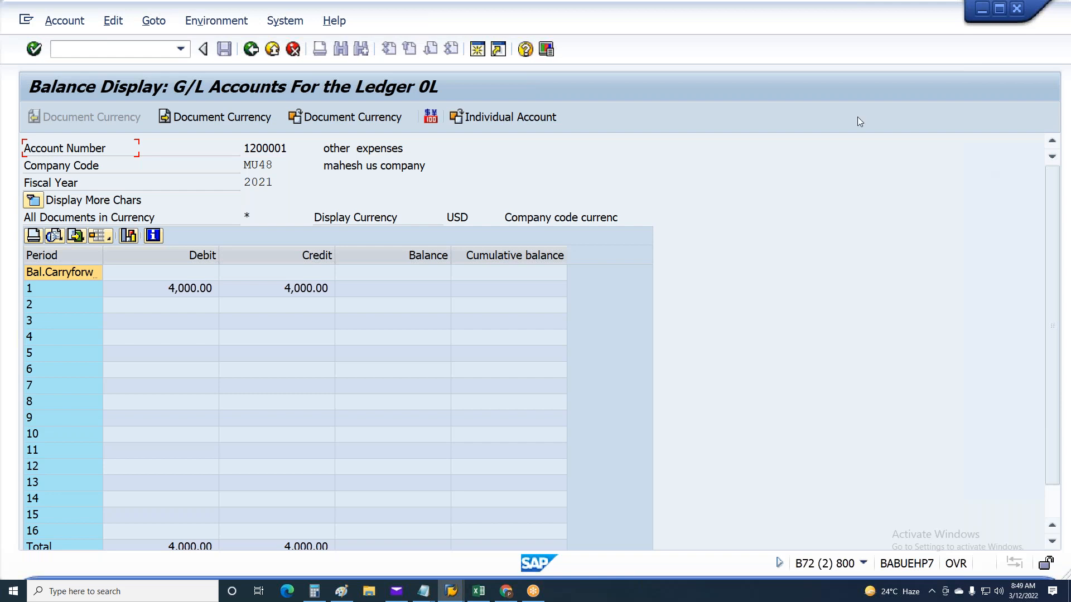
click(416, 292)
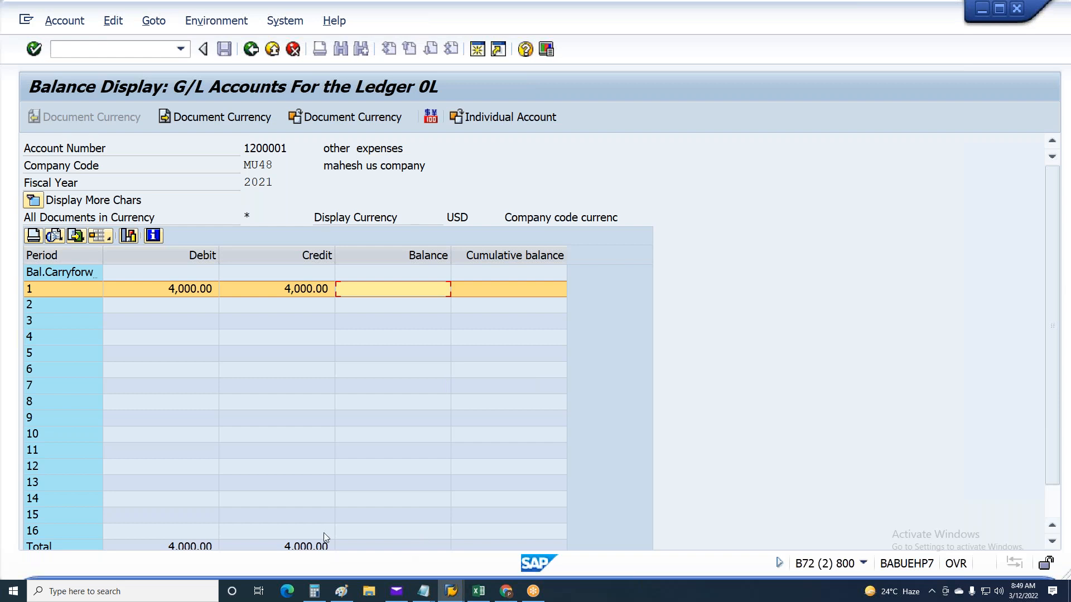
click(216, 307)
key(F3)
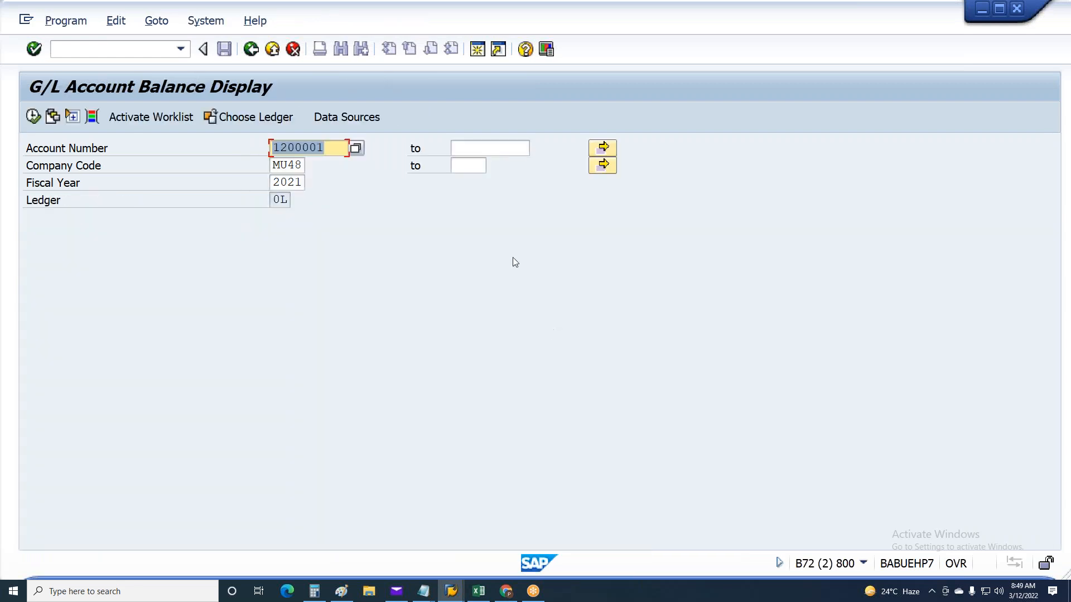
key(F3)
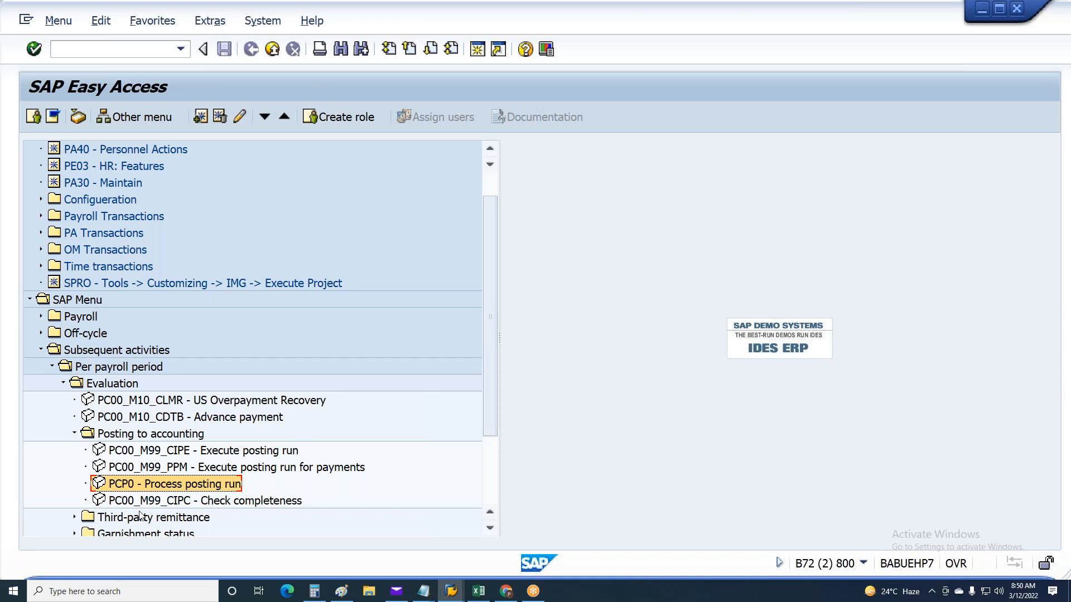
Start Execute posting run (PC00_M99_CIPE) for payroll area 6A and the employee's personnel number, with output log and document creation type P
double_click(143, 453)
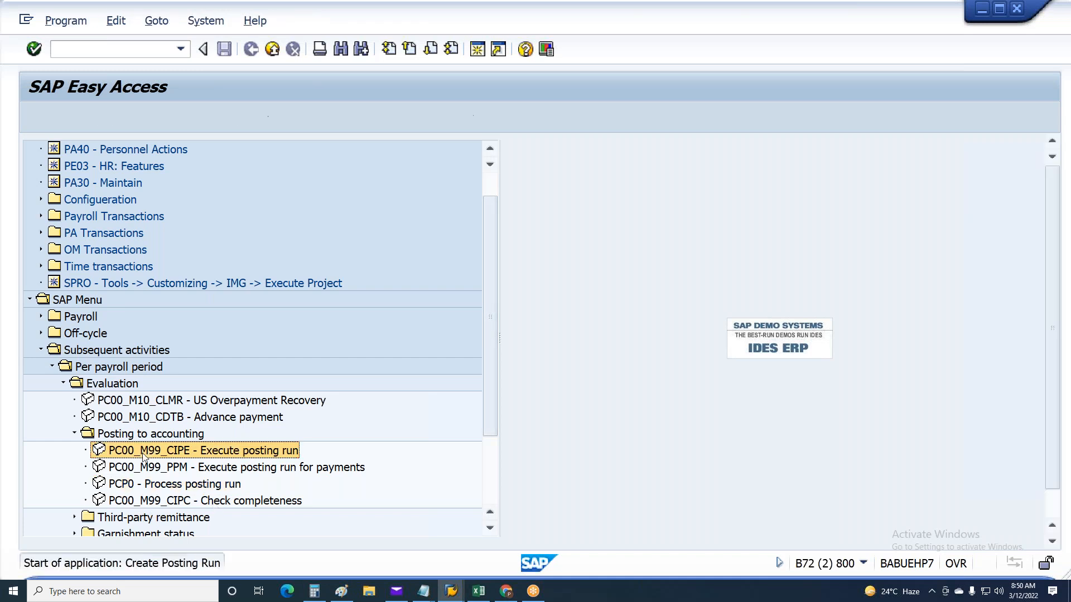
click(207, 182)
click(209, 201)
click(298, 252)
click(299, 267)
click(279, 269)
click(278, 285)
click(87, 361)
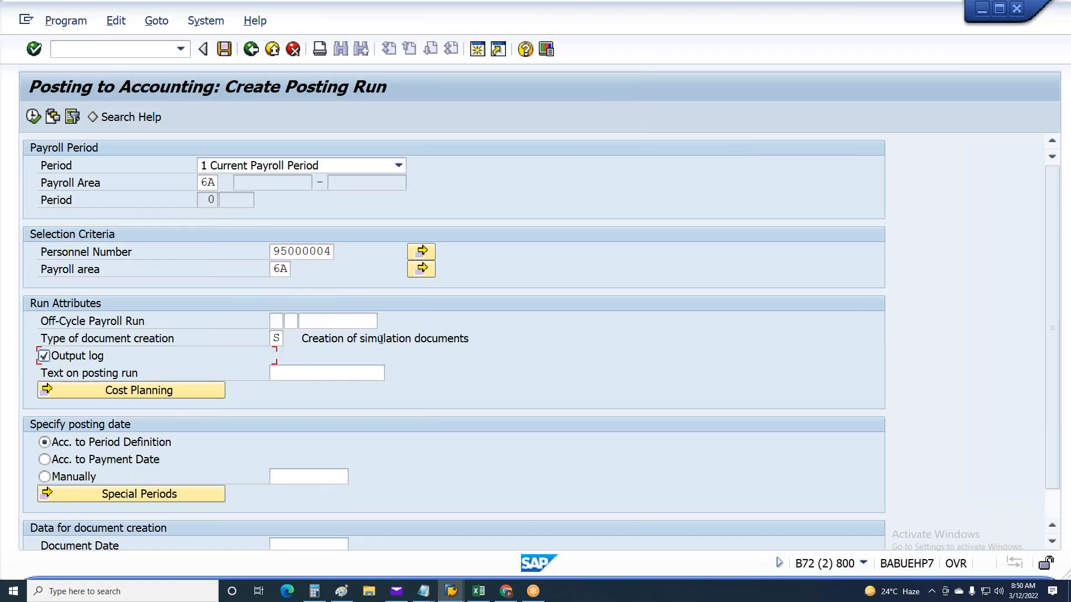
click(277, 338)
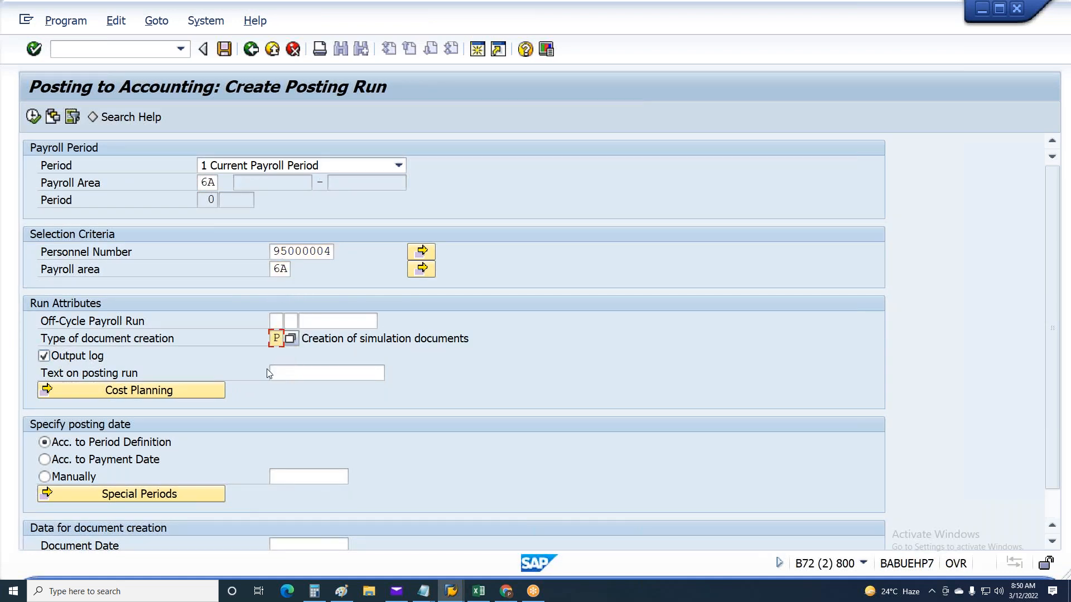
text(P)
key(Return)
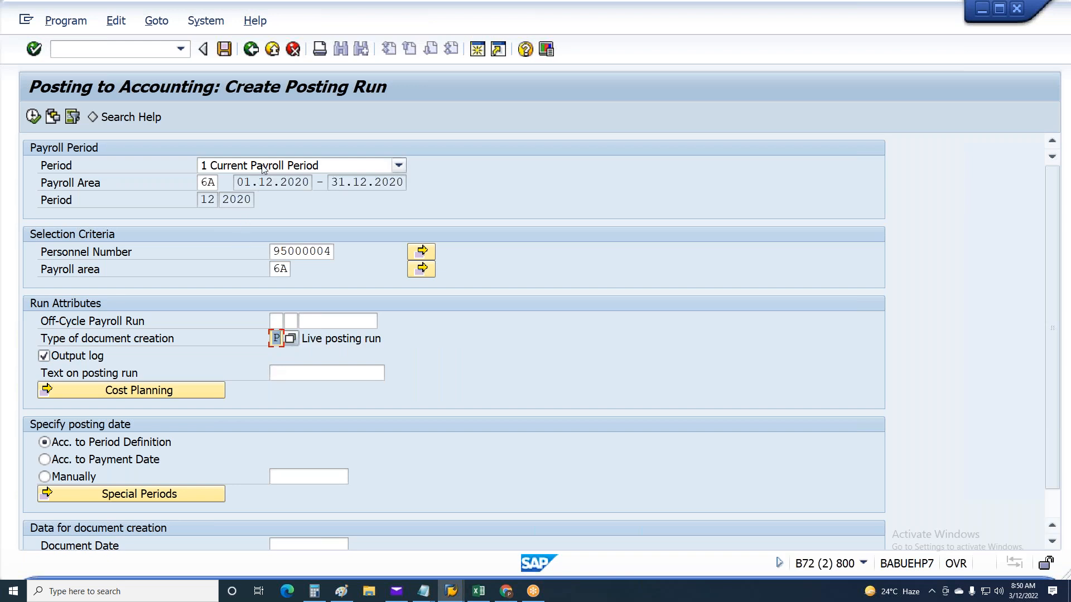
Choose other payroll period 1 of 2020 with the posting date according to payment date, and execute the posting run
click(265, 165)
click(252, 196)
double_click(208, 199)
text(1)
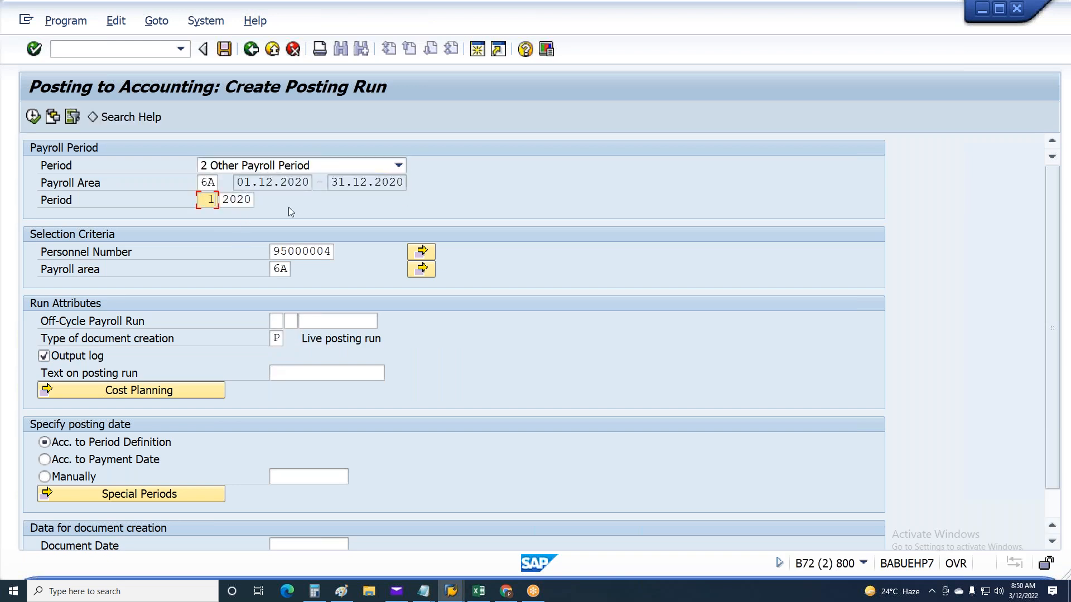
key(Return)
click(96, 464)
key(F8)
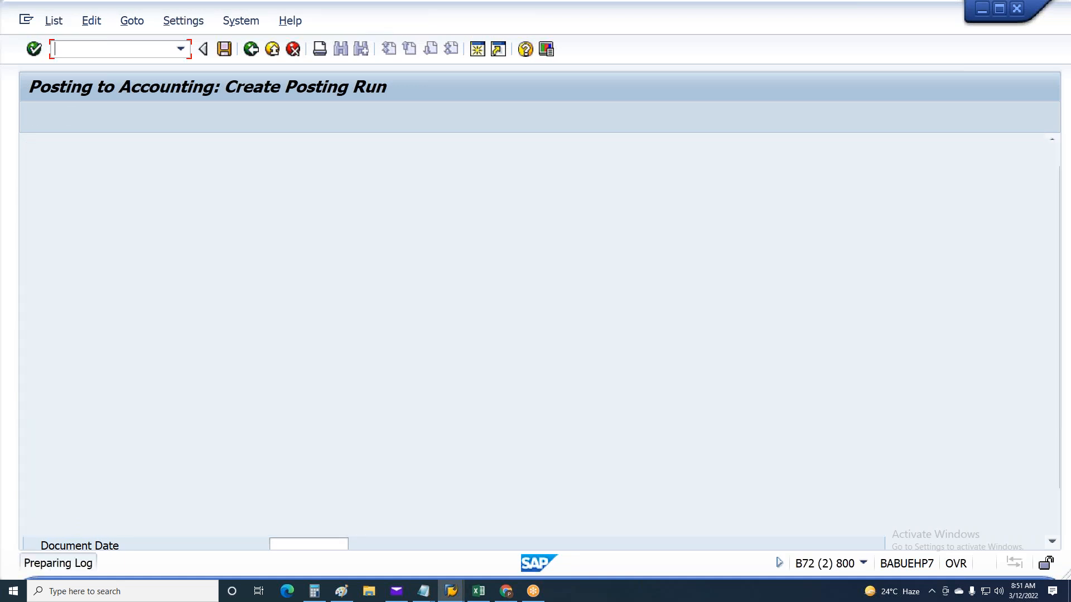
Return to the selection screen, change the payroll period year to 2021 and execute the live posting run again
key(F3)
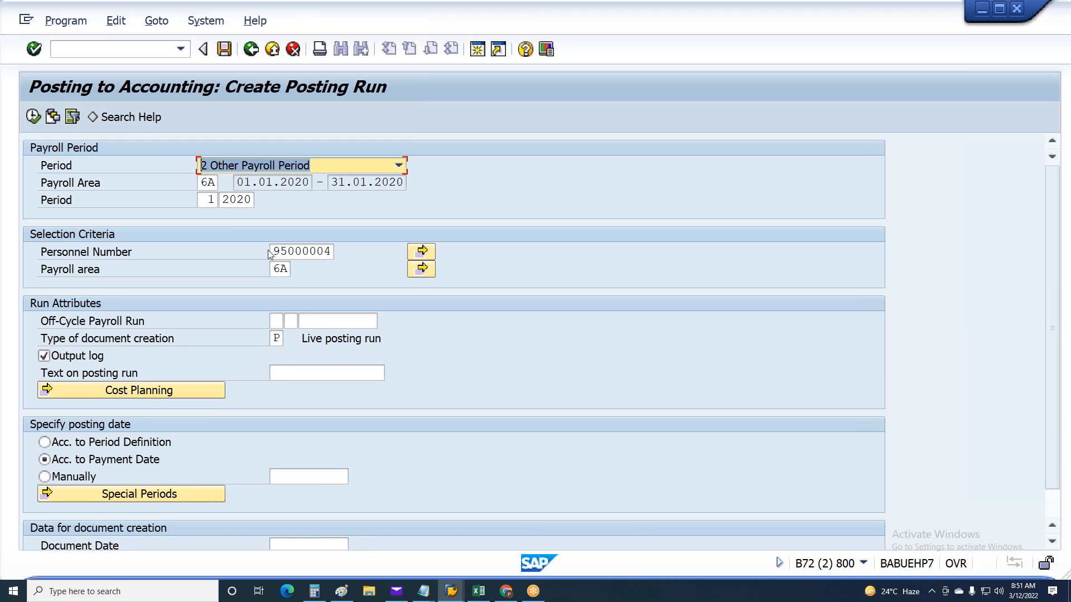
click(249, 200)
text(1)
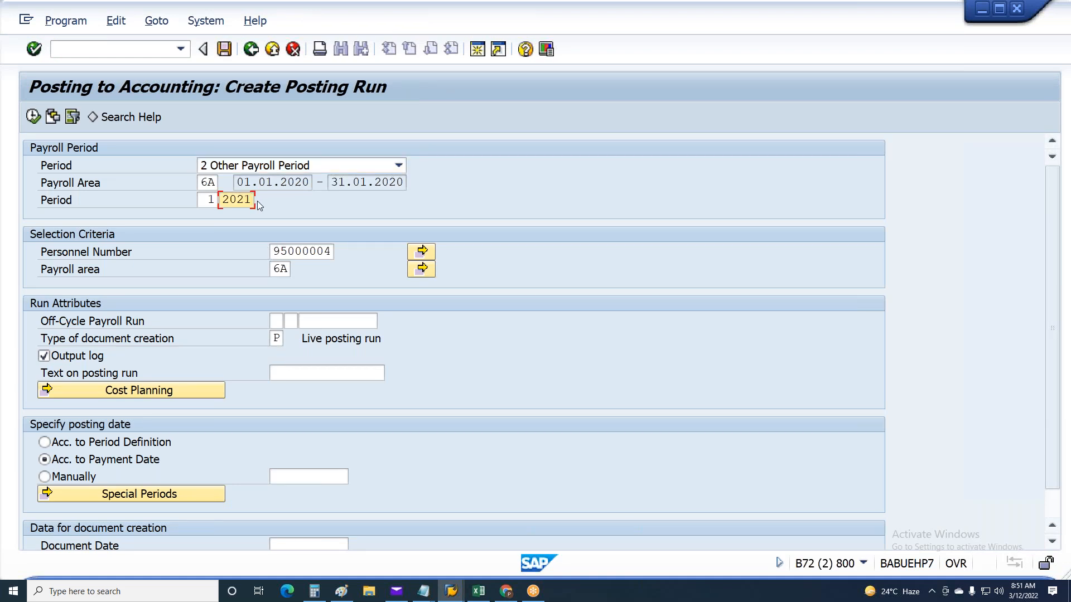
key(F8)
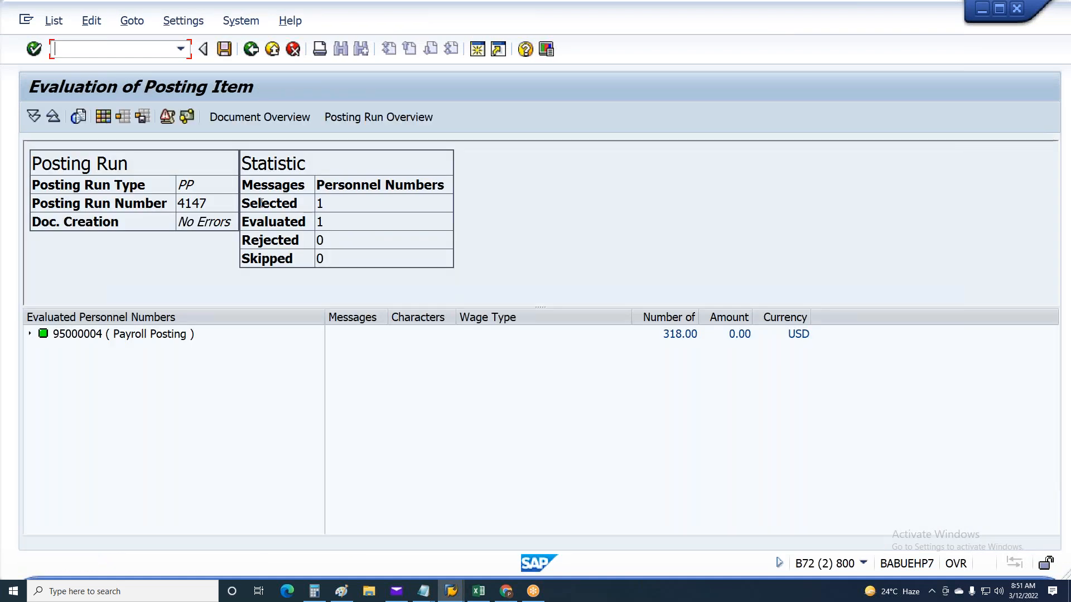
Select run 4147 in the posting run overview and release its document for posting
click(363, 117)
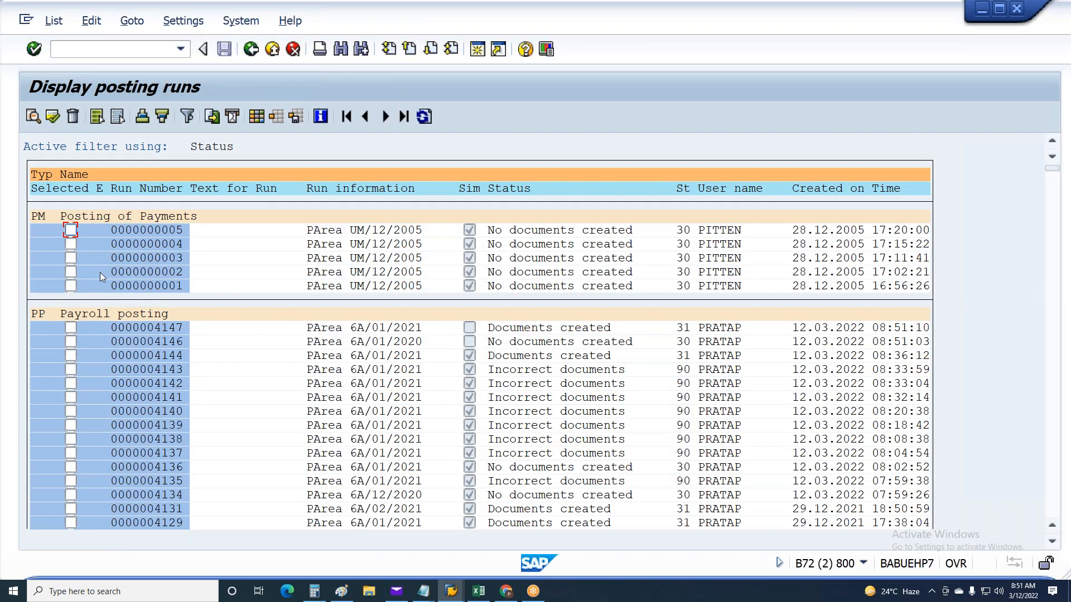
click(70, 328)
double_click(128, 330)
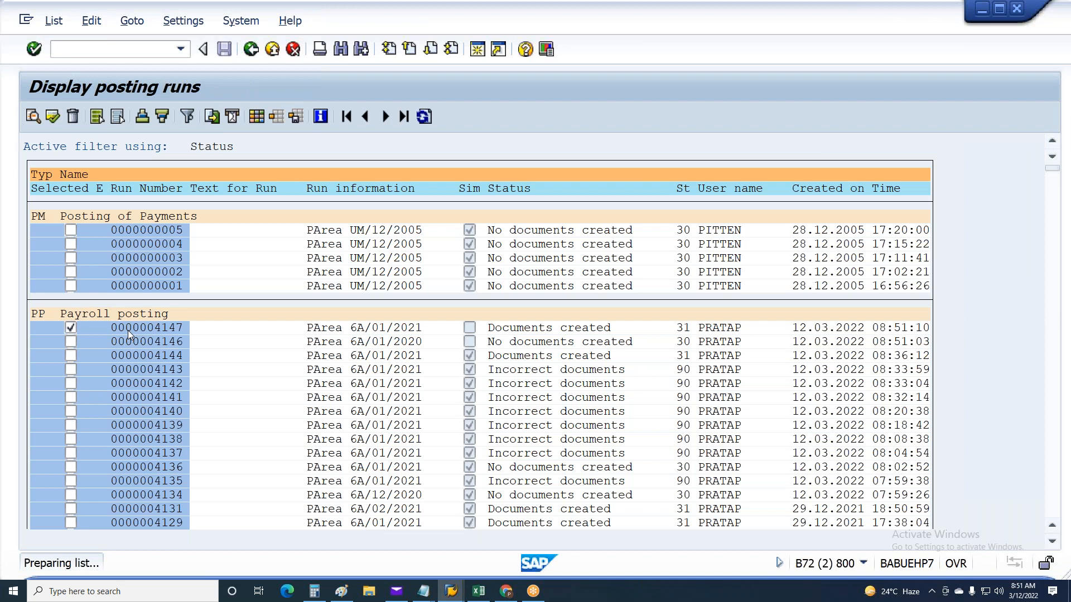
click(34, 188)
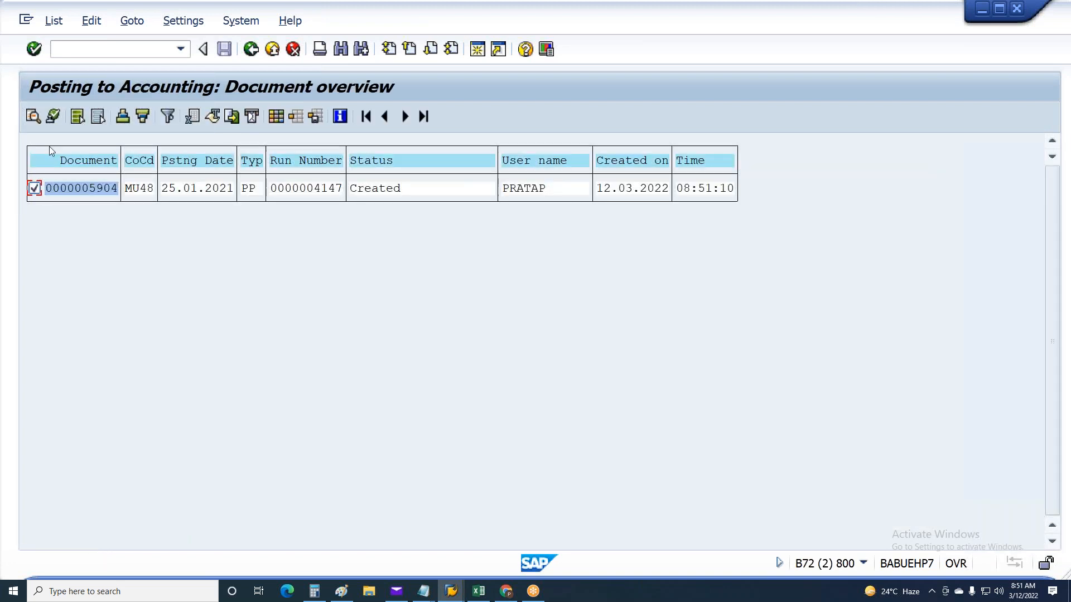
click(54, 116)
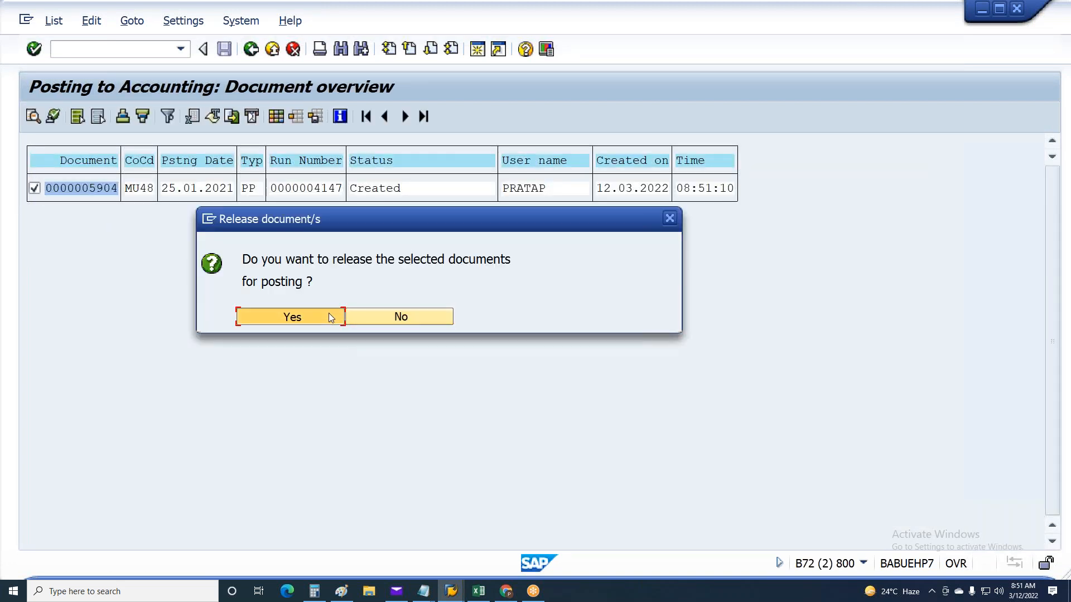
click(329, 314)
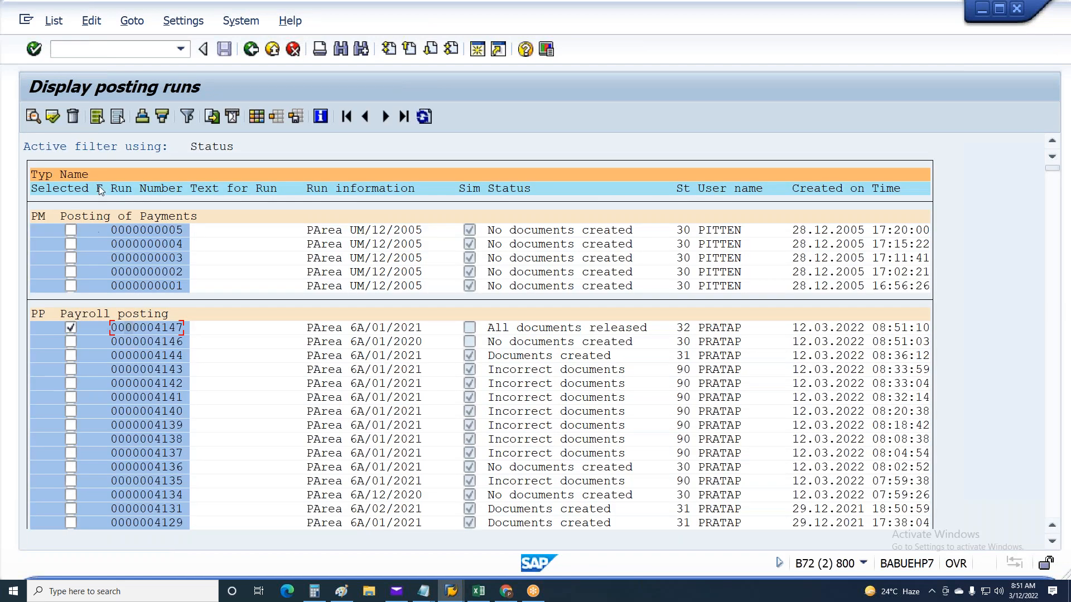
Post the documents of run 4147 immediately and return to the start screen
click(58, 121)
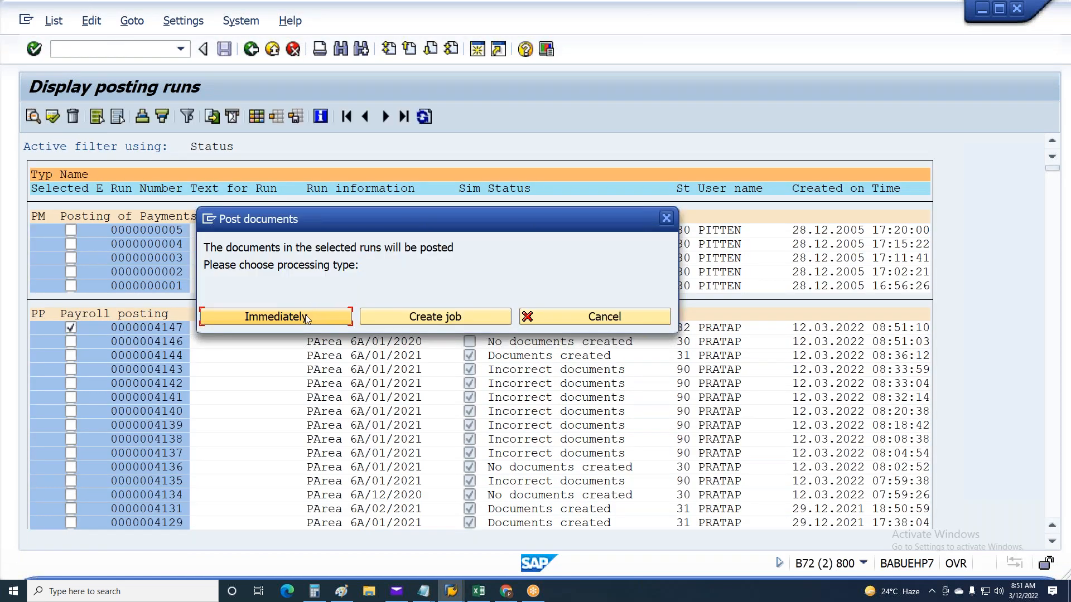
click(306, 315)
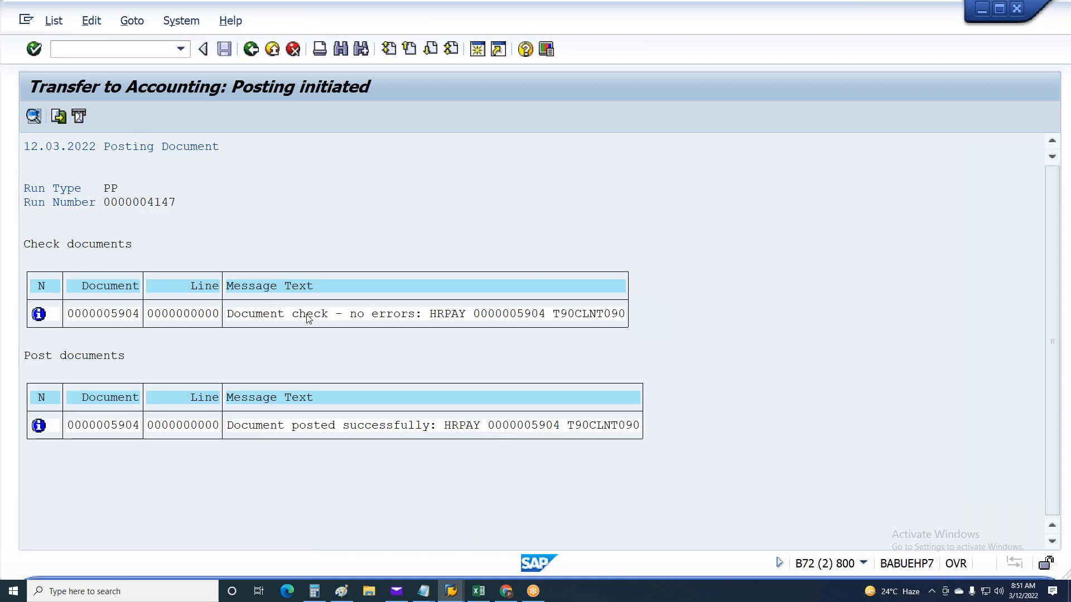
key(F3)
key(F3)
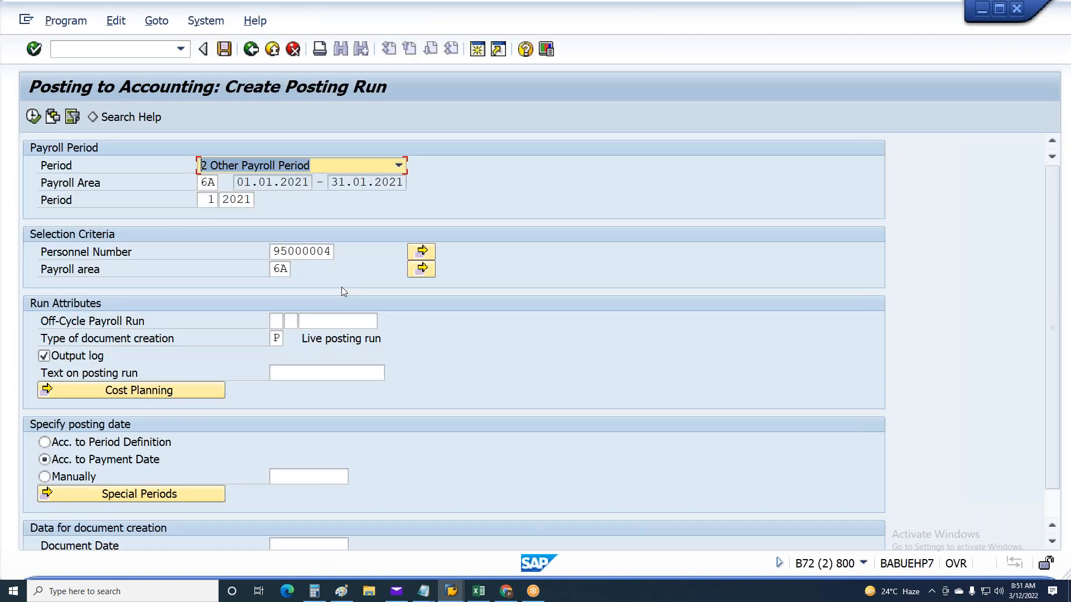
key(F3)
Try to open transaction FS01N
click(71, 53)
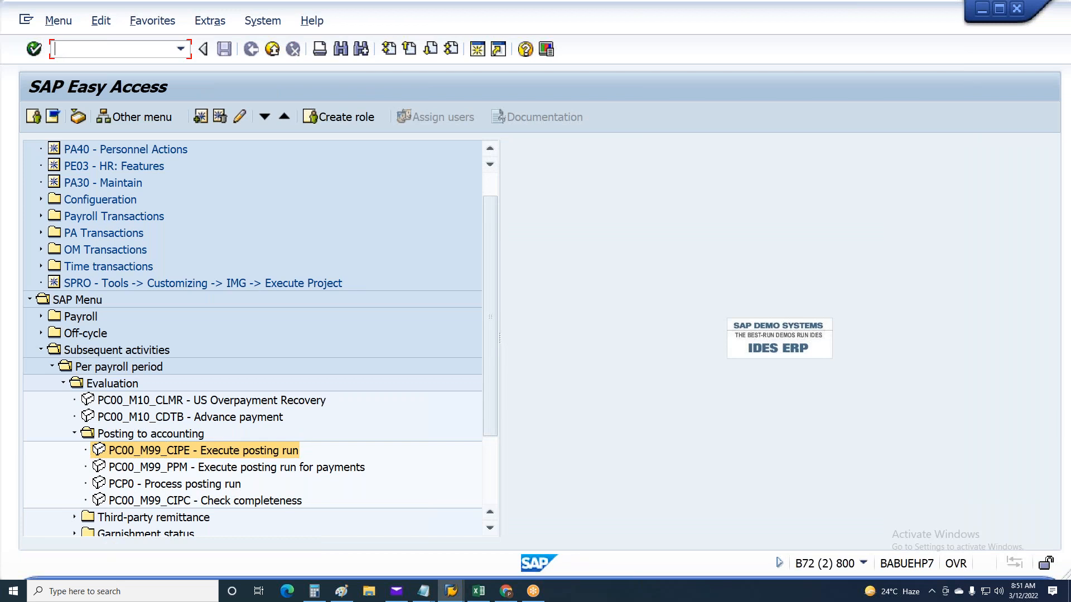
text(FS01N)
key(Return)
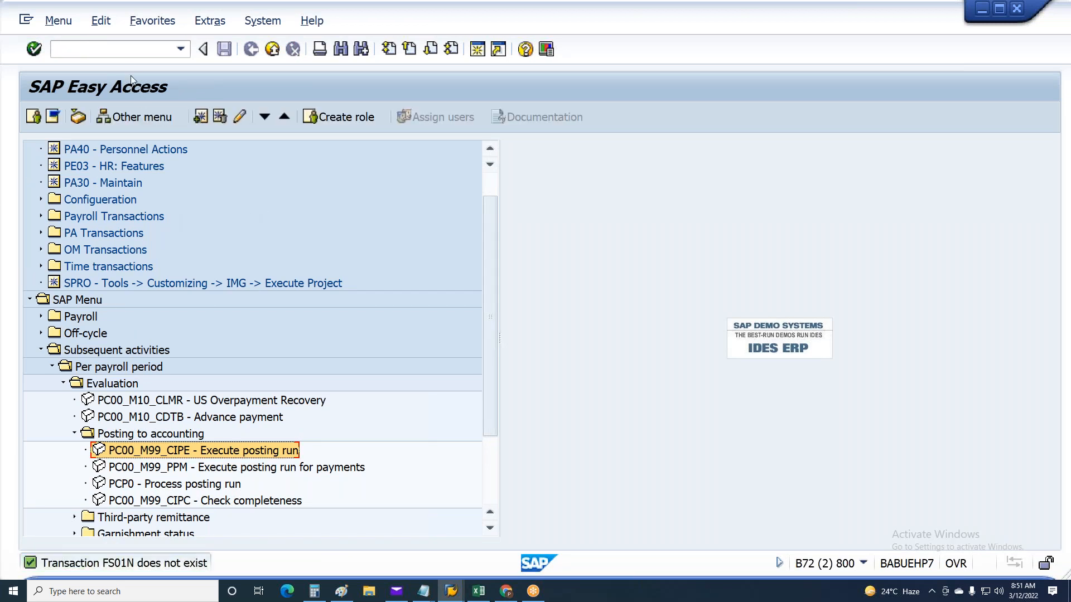
Open transaction FS10N and display the balances of G/L account 1200001 for company code MU48 and fiscal year 2021
click(120, 54)
text(FS)
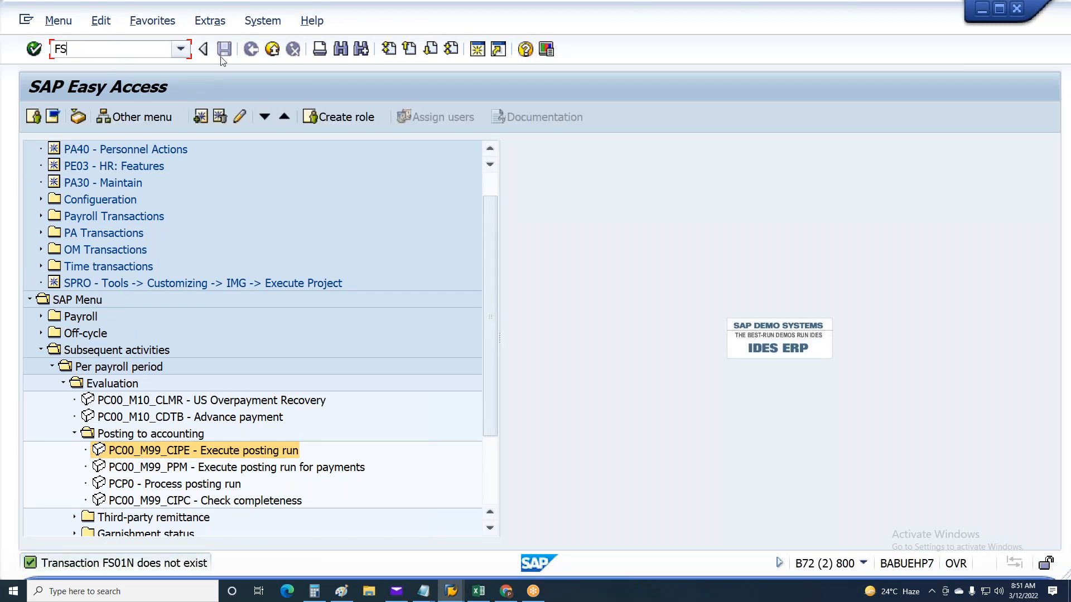
key(Caps_Lock)
text(10n)
key(Return)
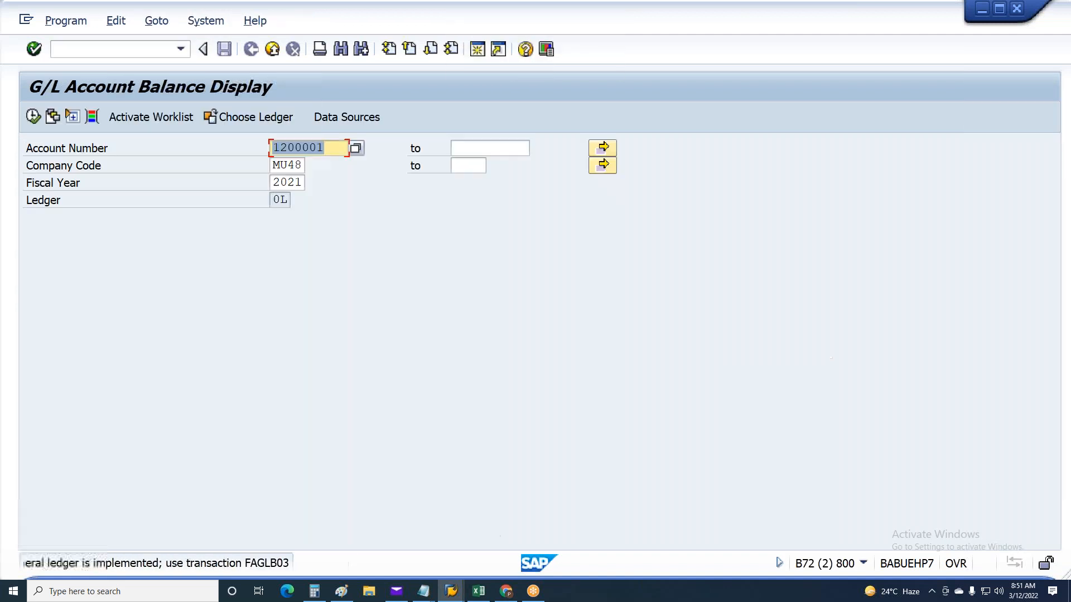
click(30, 116)
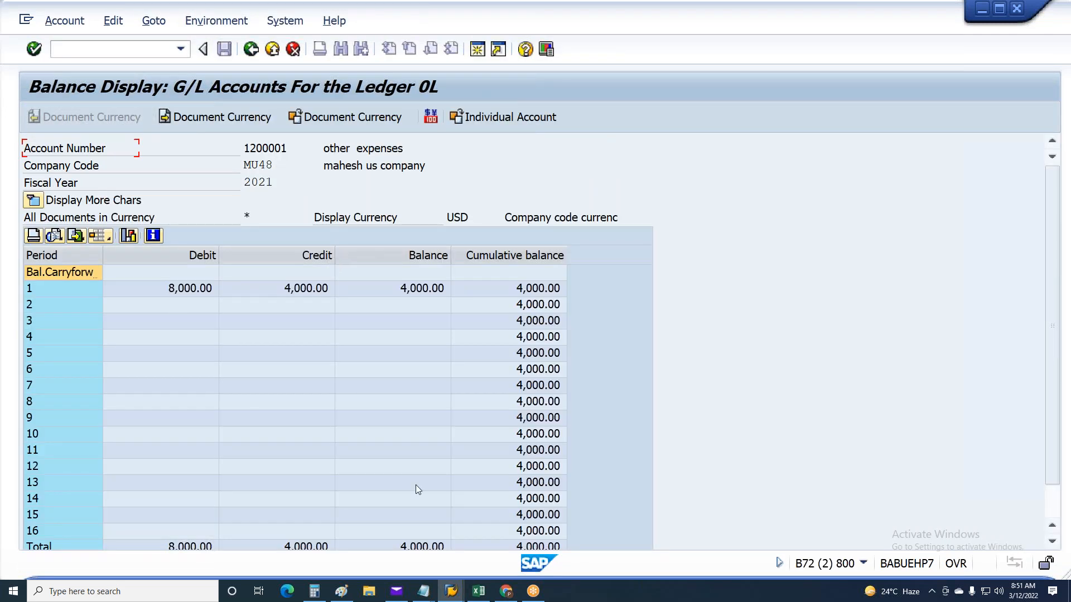
Check the debit and balance amounts of period 1, and return to the start screen
click(189, 290)
click(409, 290)
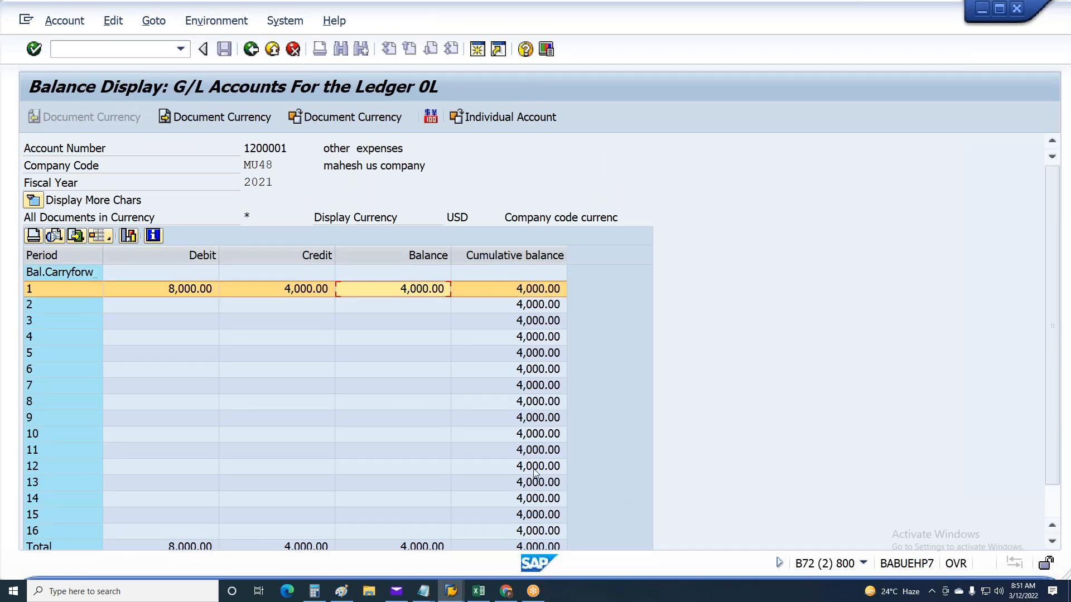
key(F3)
key(F3)
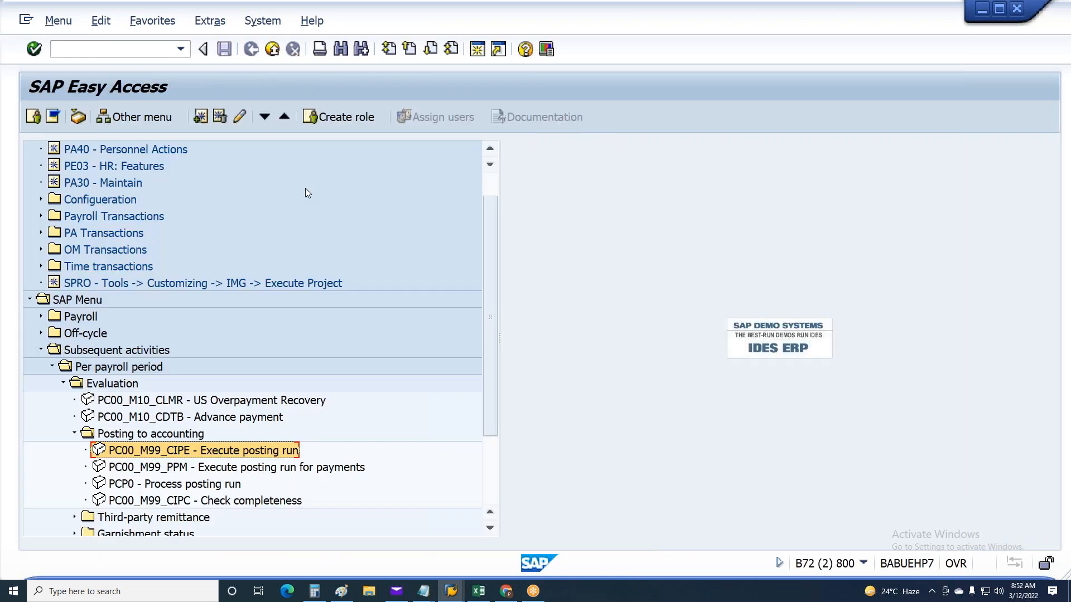
scroll(301, 179, up, 2)
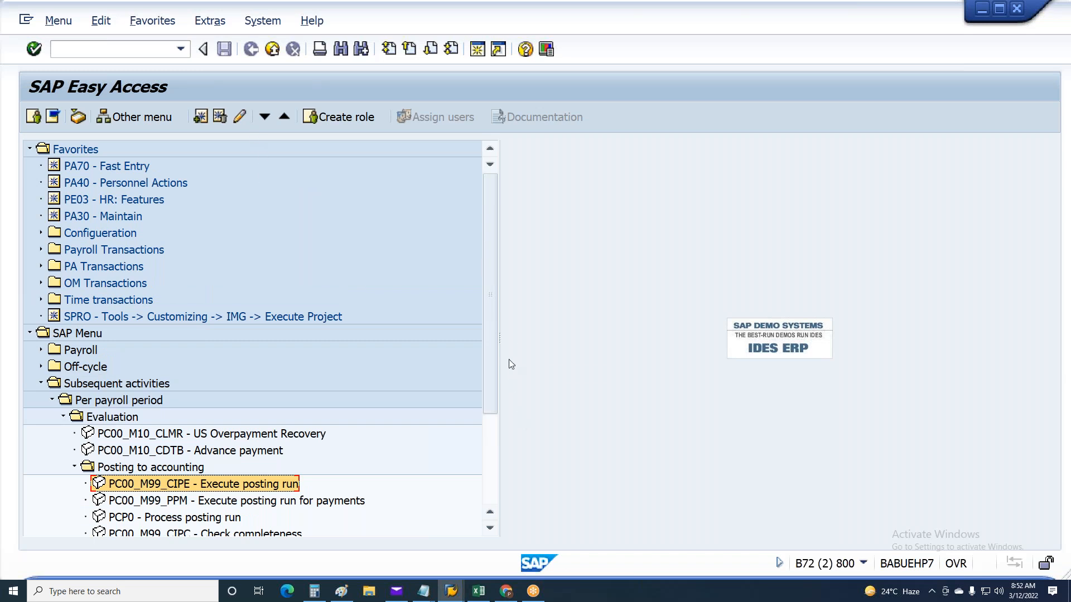
drag(499, 336, 541, 337)
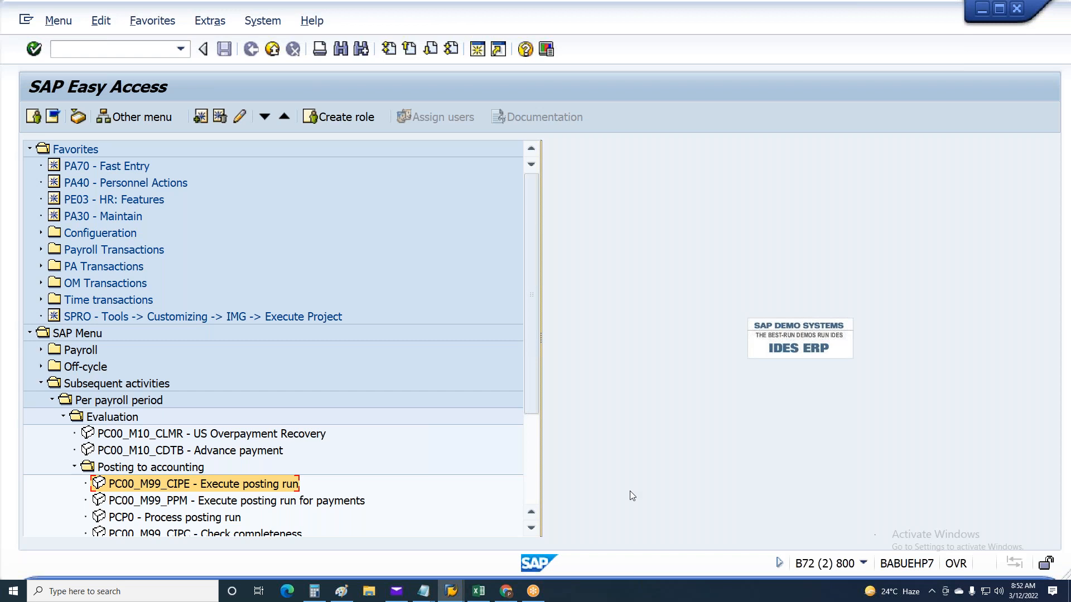
Switch to Notepad and add the line 0027 below the MU48 HRF entry
click(423, 591)
click(459, 559)
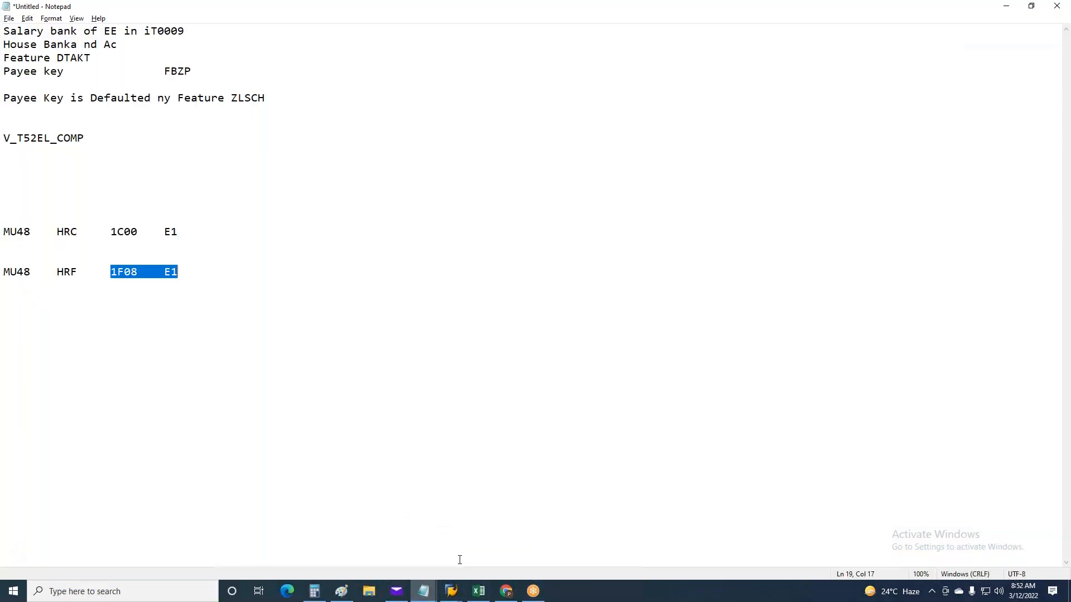
click(247, 360)
key(Return)
key(Return)
key(Return)
key(Return)
text(0027)
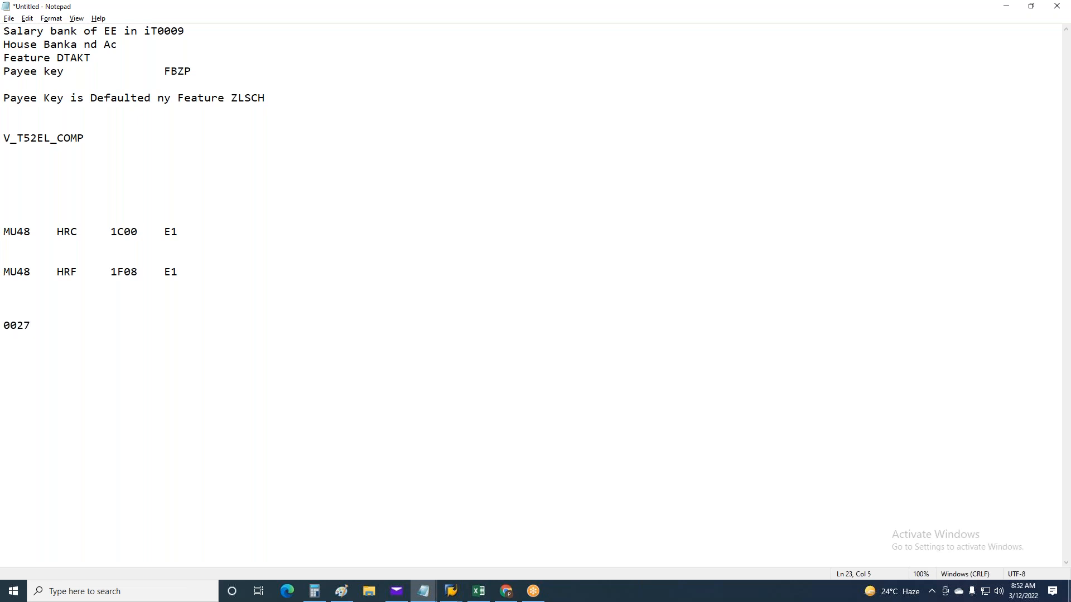
Add the lines k1 with 10% and k2 with 20% under the 0027 heading
key(Return)
key(Return)
text(k1)
key(Tab)
text(10)
text(%)
text(k2	)
text(20)
text(%)
Insert the line 00001 with a k on the line below it above the 0027 block
key(Up)
key(Delete)
key(Return)
key(Return)
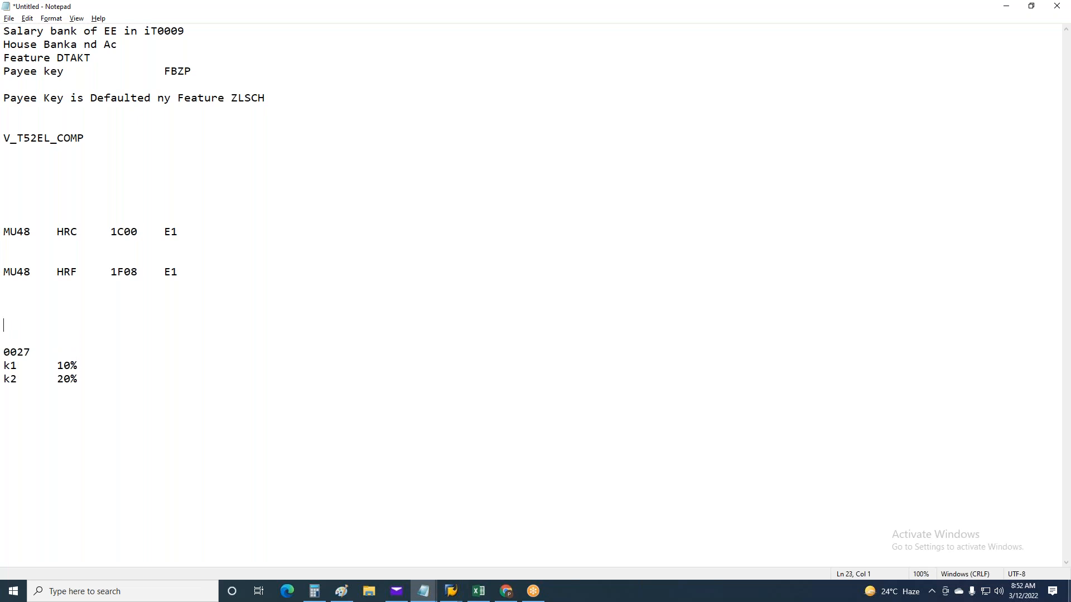
text(00001)
key(Return)
text(k)
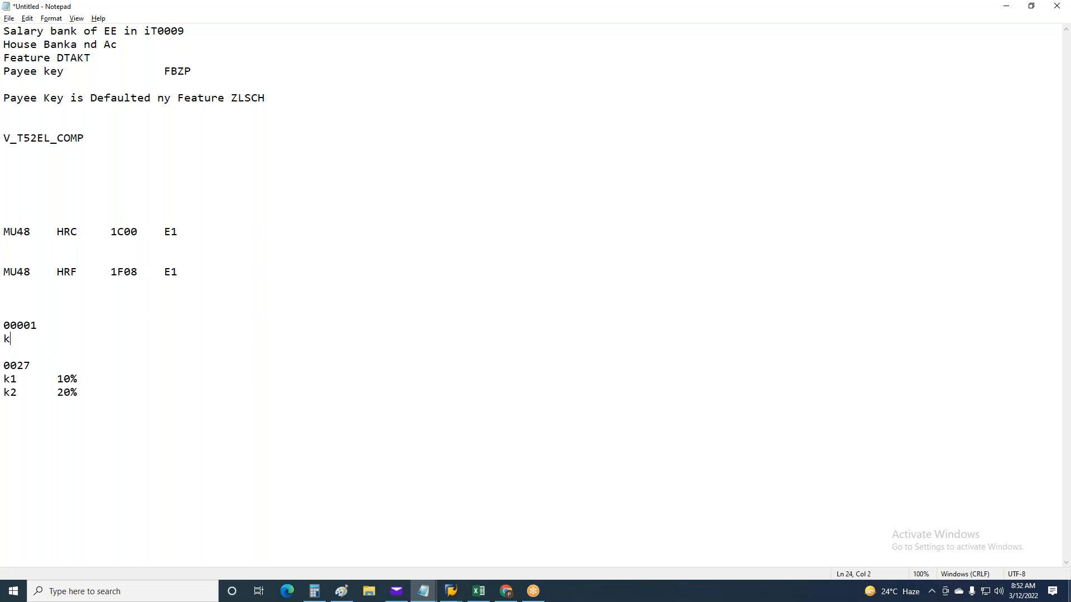
Review the 00001 note and the 0027 block with its k1 and k2 percentages
drag(79, 397, 6, 323)
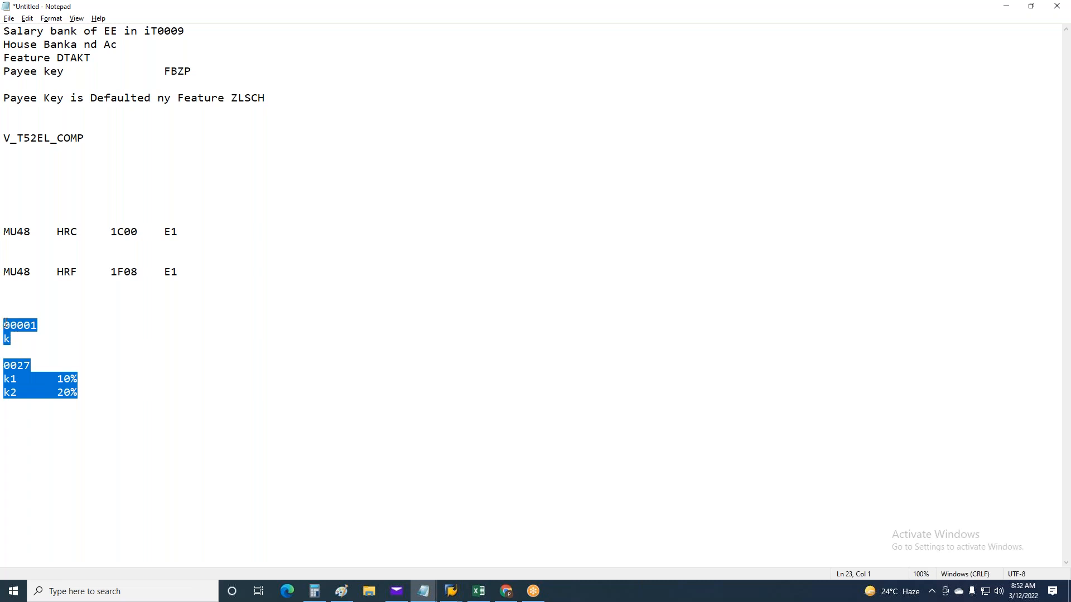
drag(79, 397, 4, 313)
drag(32, 367, 5, 355)
drag(75, 397, 4, 365)
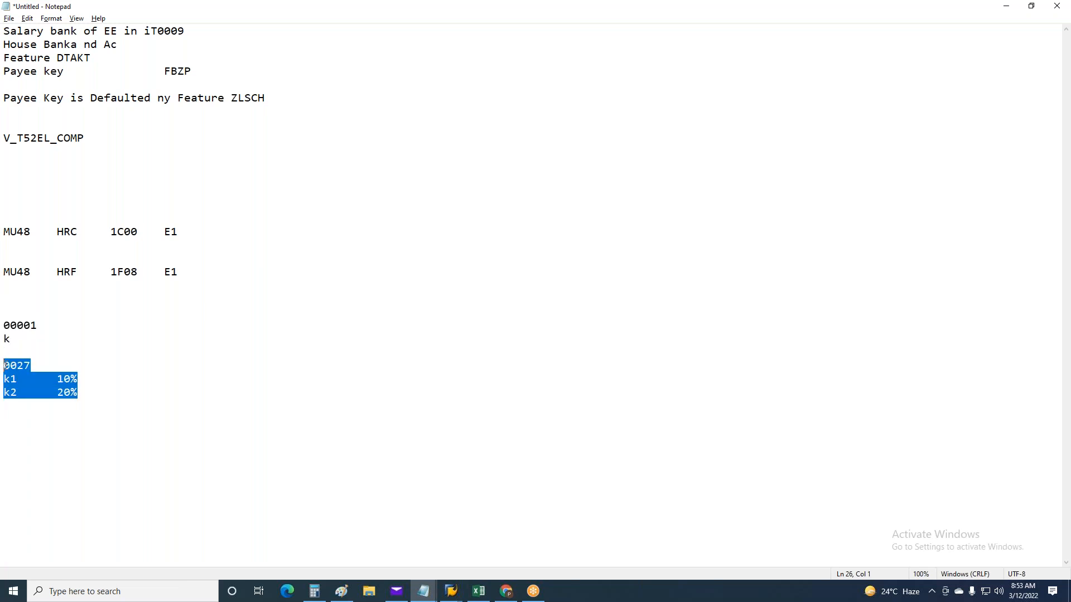
click(44, 326)
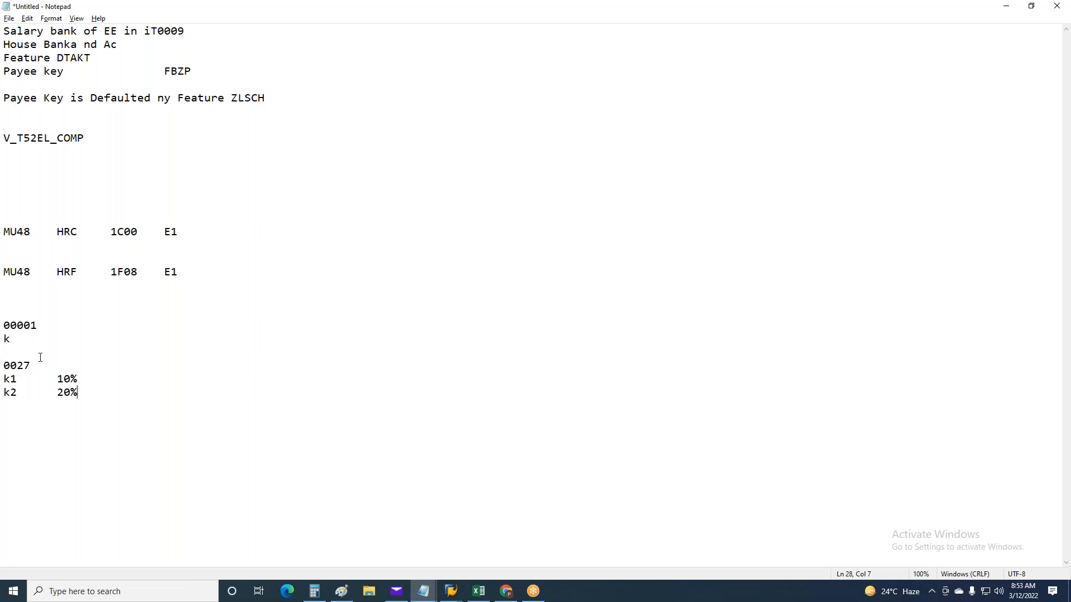
drag(30, 366, 4, 363)
drag(77, 394, 5, 366)
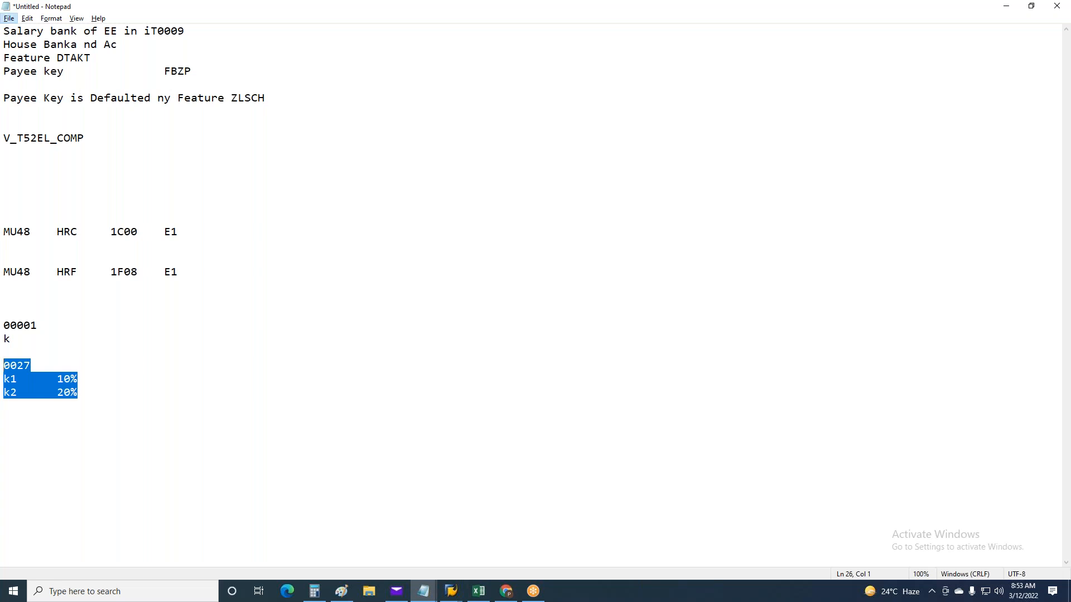
Switch to the SAP session with the posting wage types view, leave that view and open transaction SM30
click(270, 209)
click(451, 591)
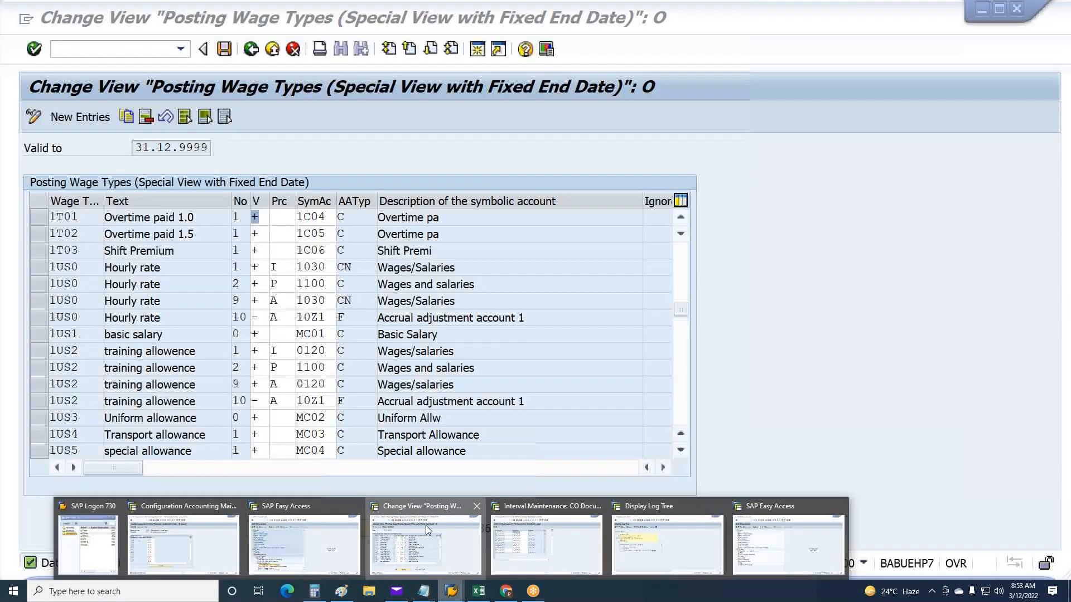
click(426, 524)
key(F3)
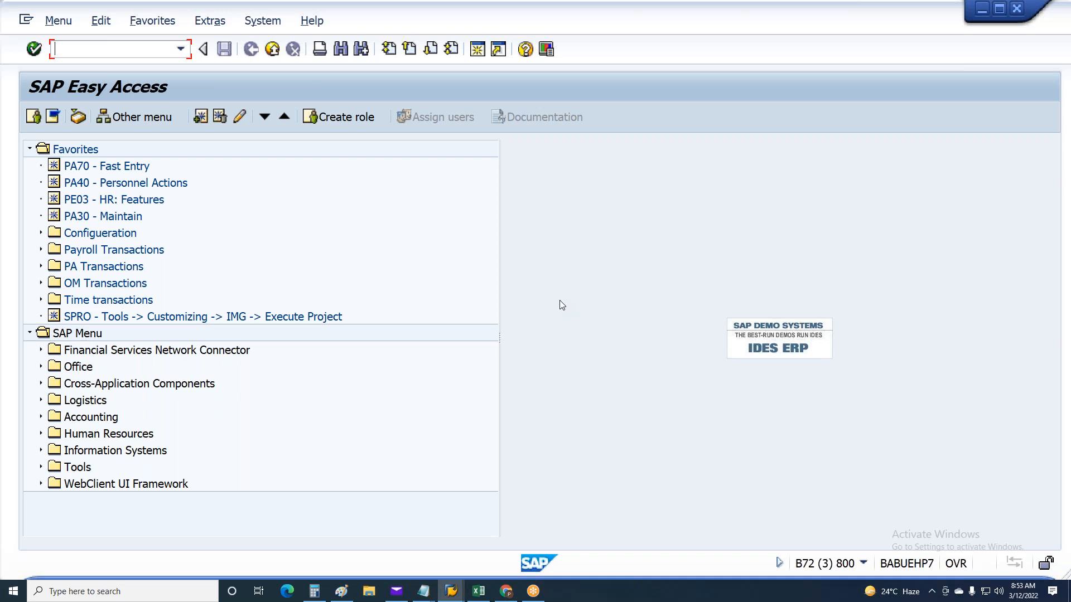
text(sM30)
key(Return)
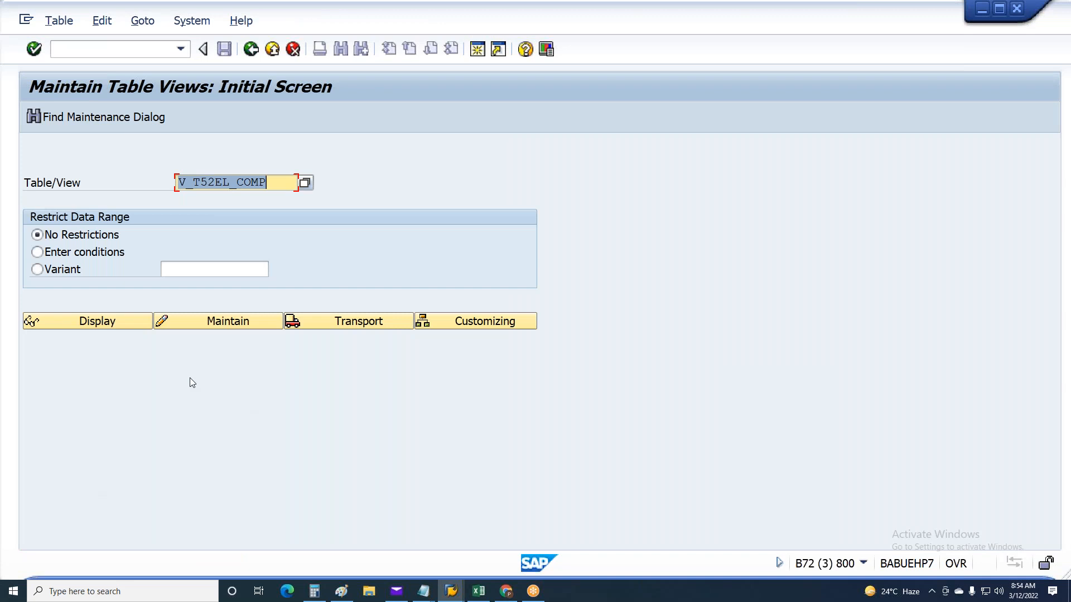
Open view V_T52EL_COMP for maintenance with the end date 31.12.9999
click(205, 327)
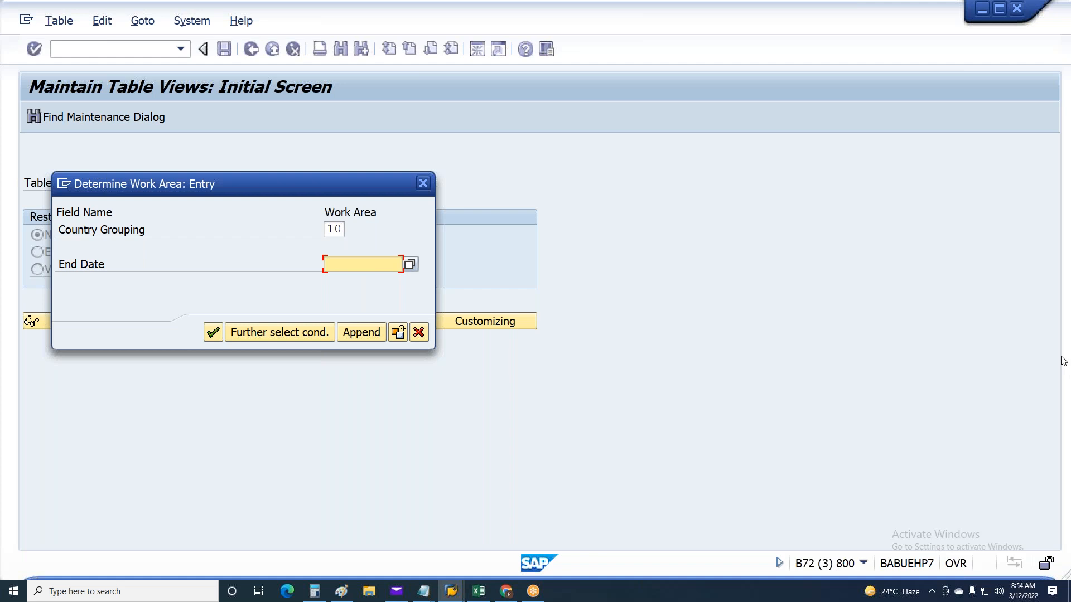
text(31129999)
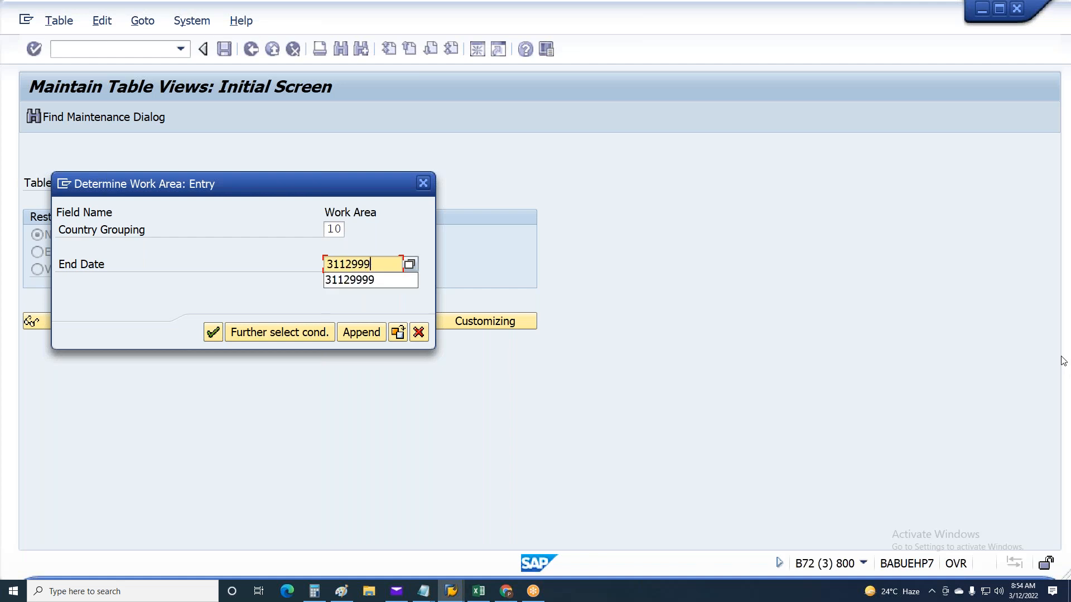
key(Return)
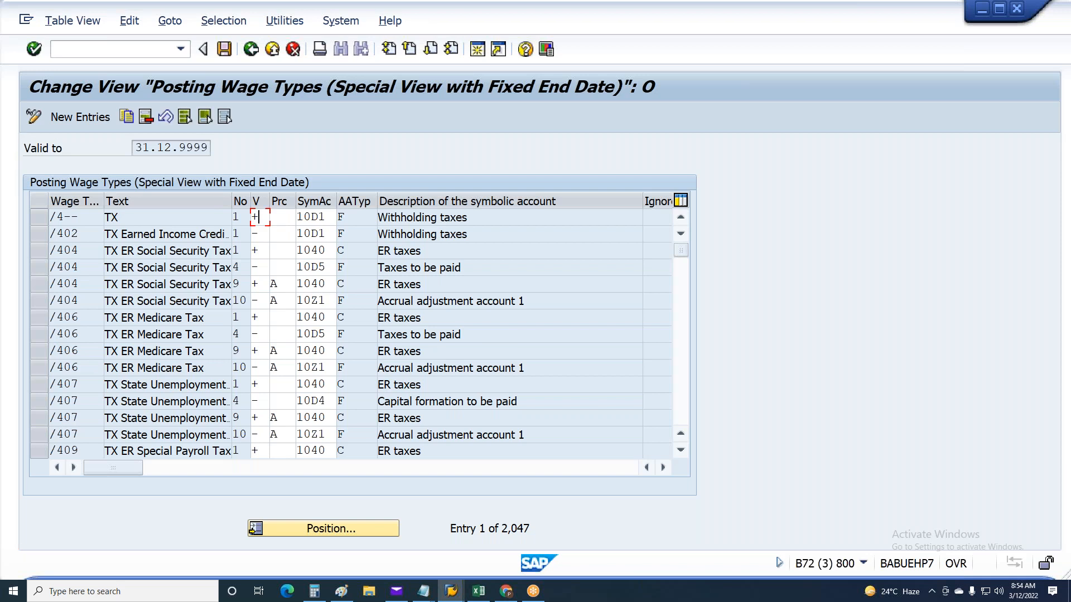
Position the posting wage types list at wage type 1T01
key(Page_Down)
key(Page_Down)
key(Page_Down)
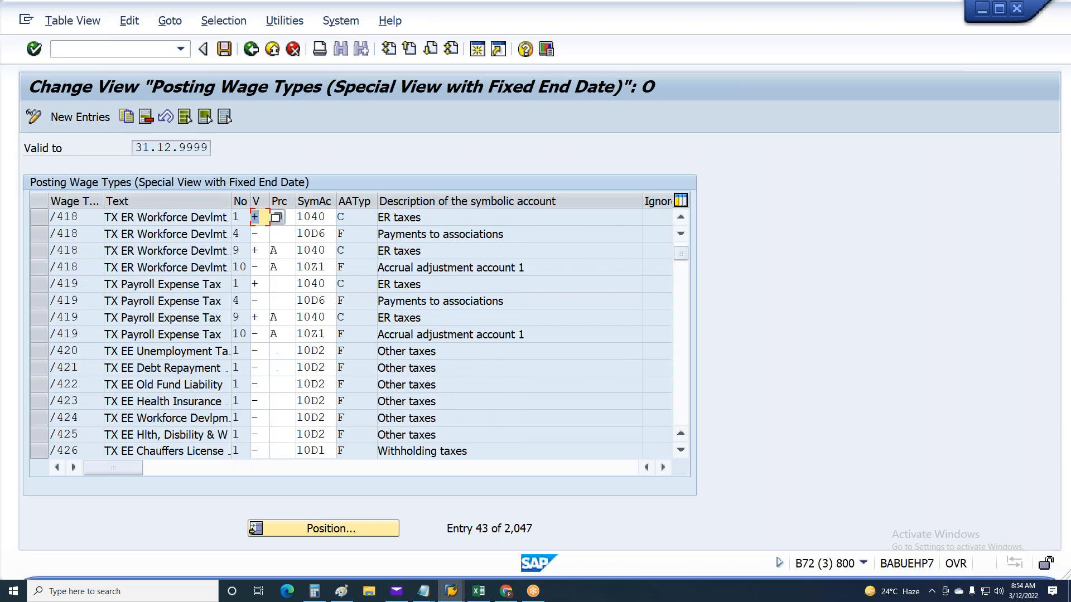
click(286, 530)
text(1)
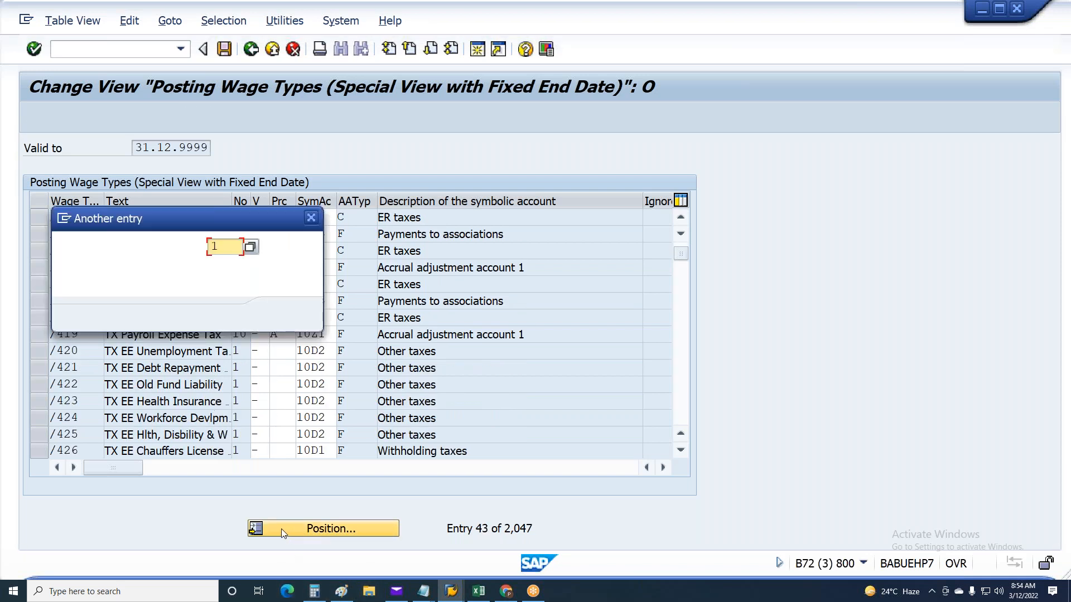
text(t01)
key(Return)
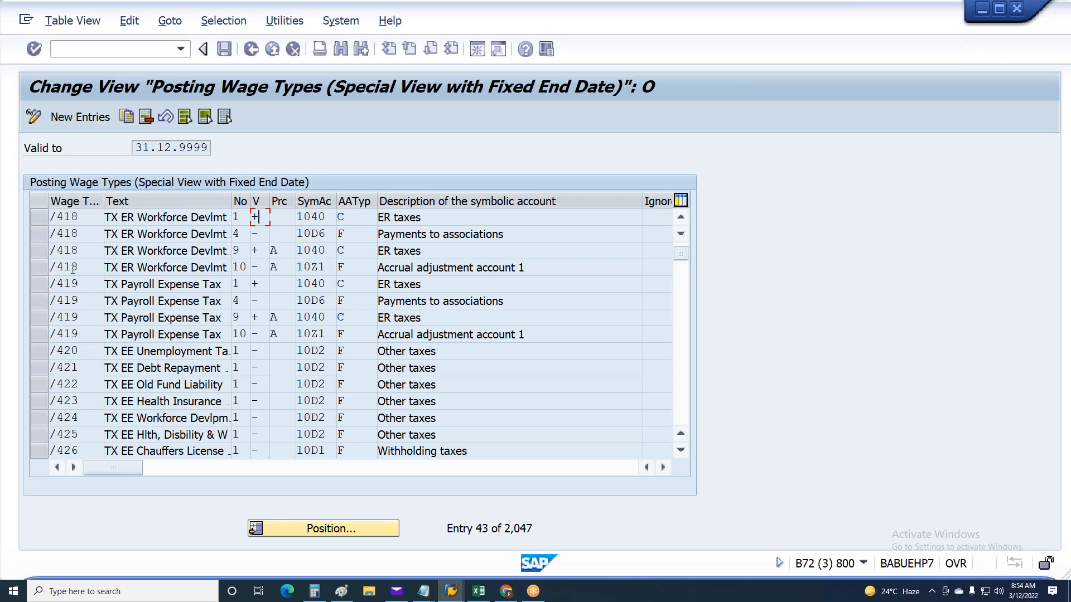
Examine the symbolic account, account assignment type and description of wage type 1T03 Shift Premium
drag(87, 252, 48, 254)
drag(329, 254, 166, 268)
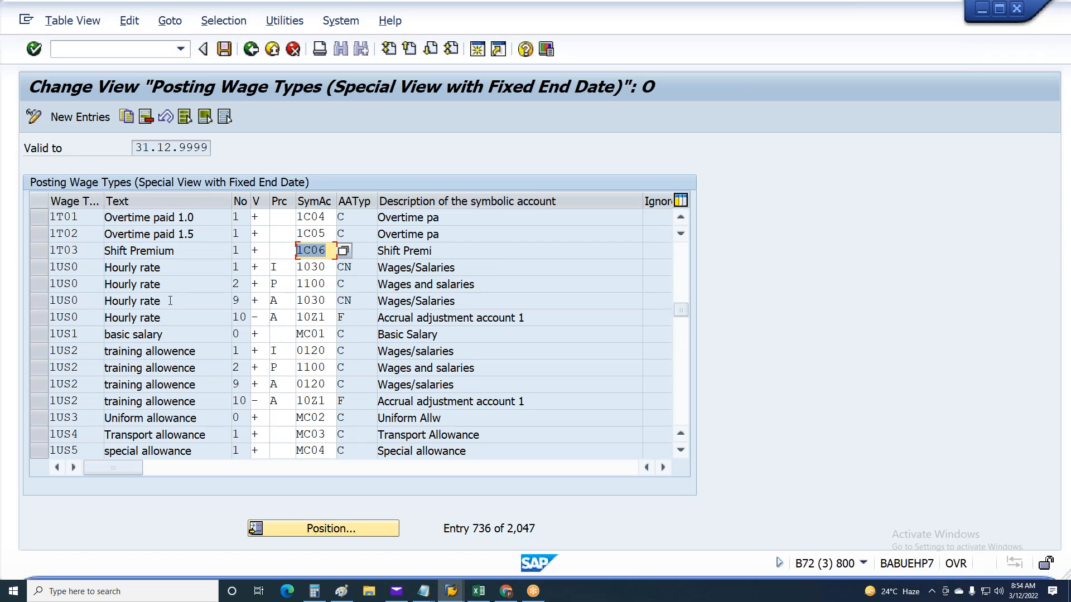
click(354, 250)
drag(354, 250, 332, 247)
click(485, 252)
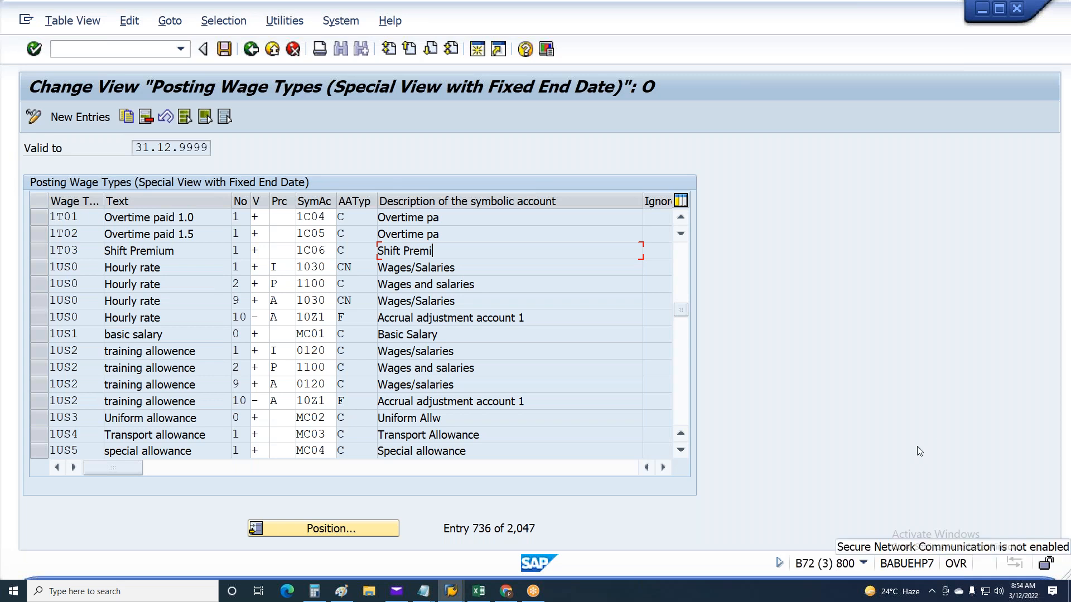
Switch to the free SAP session, open transaction OBYE and find the HRC account assignments of the 1C symbolic accounts in chart CAUS
click(451, 591)
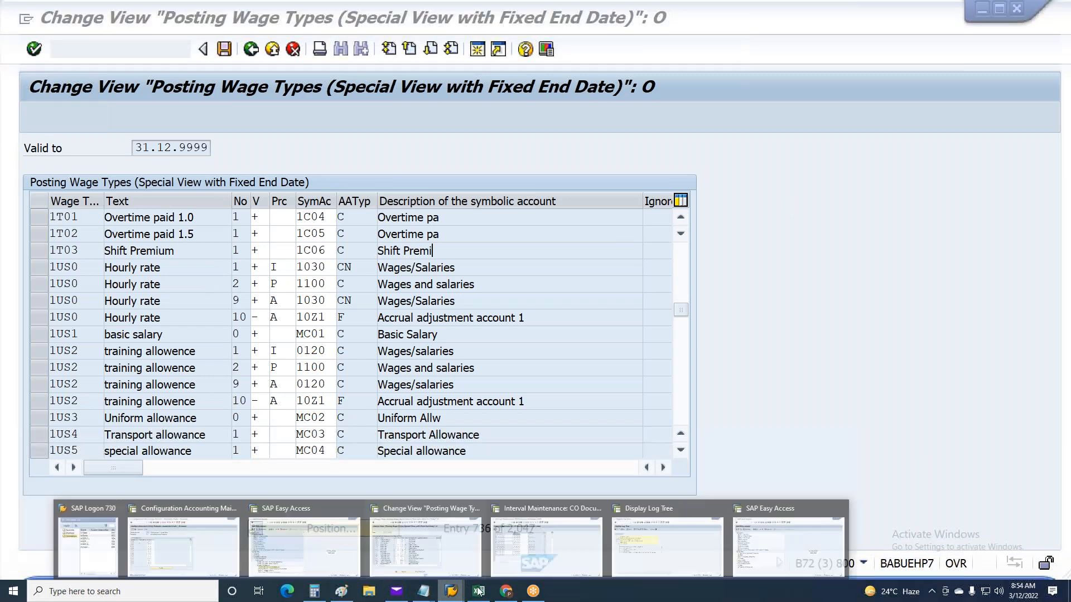
click(779, 542)
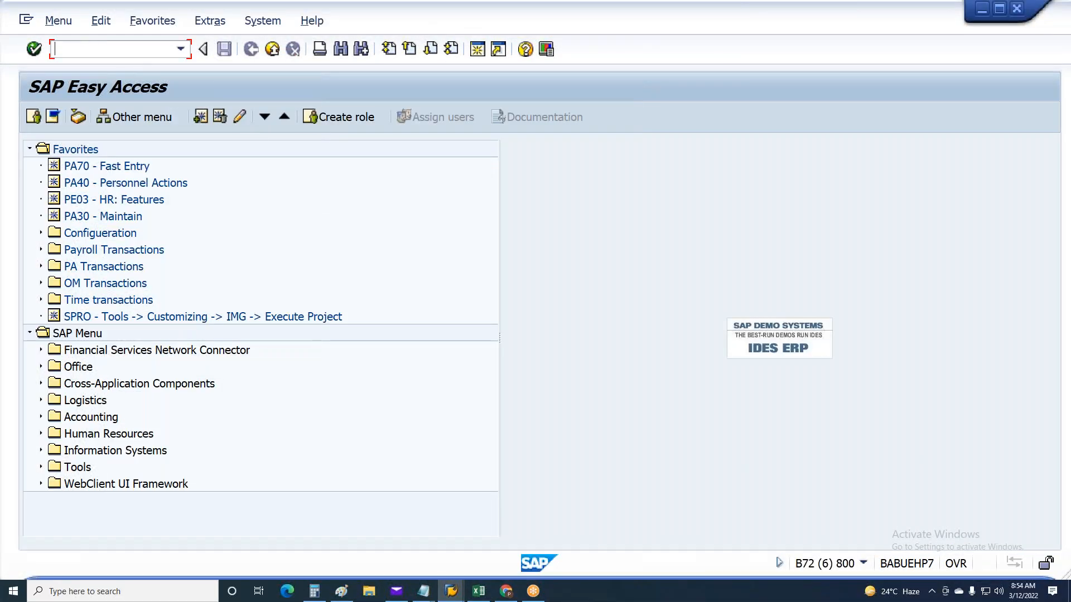
text(obye)
key(Return)
click(430, 402)
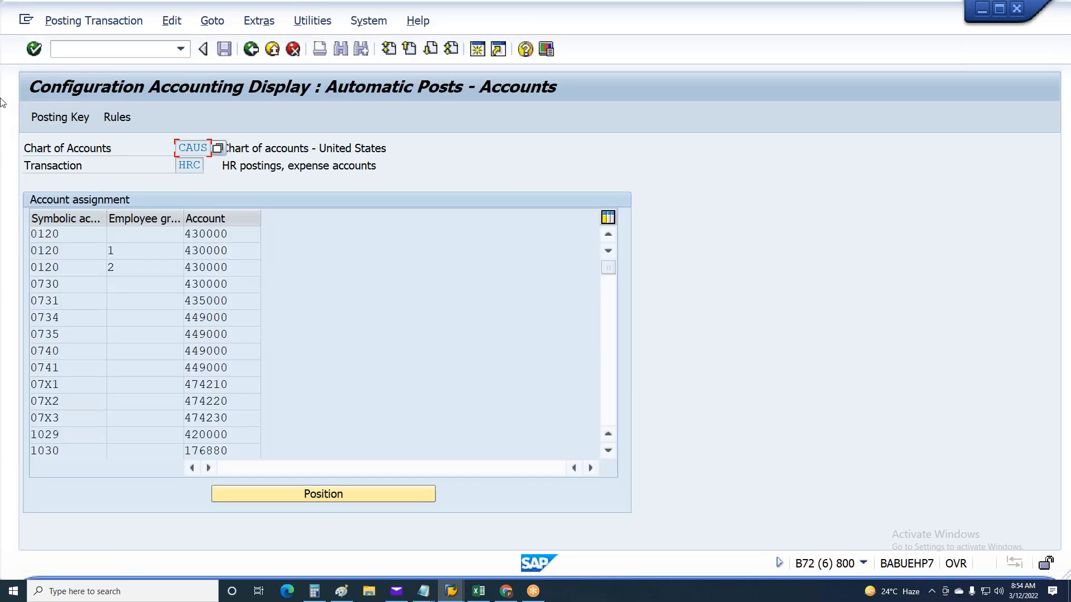
scroll(258, 306, down, 15)
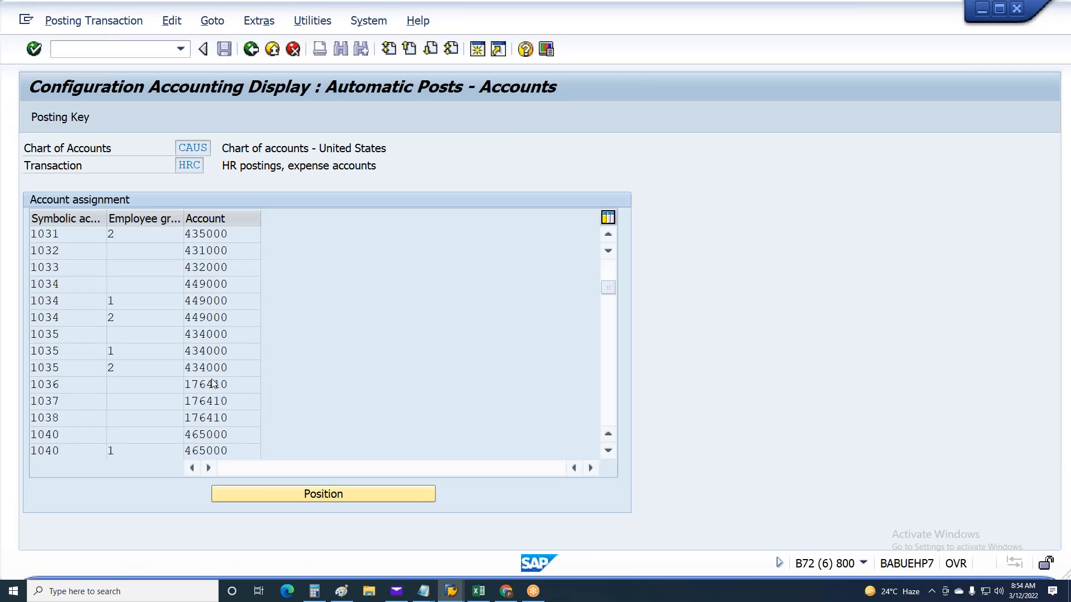
scroll(212, 382, down, 10)
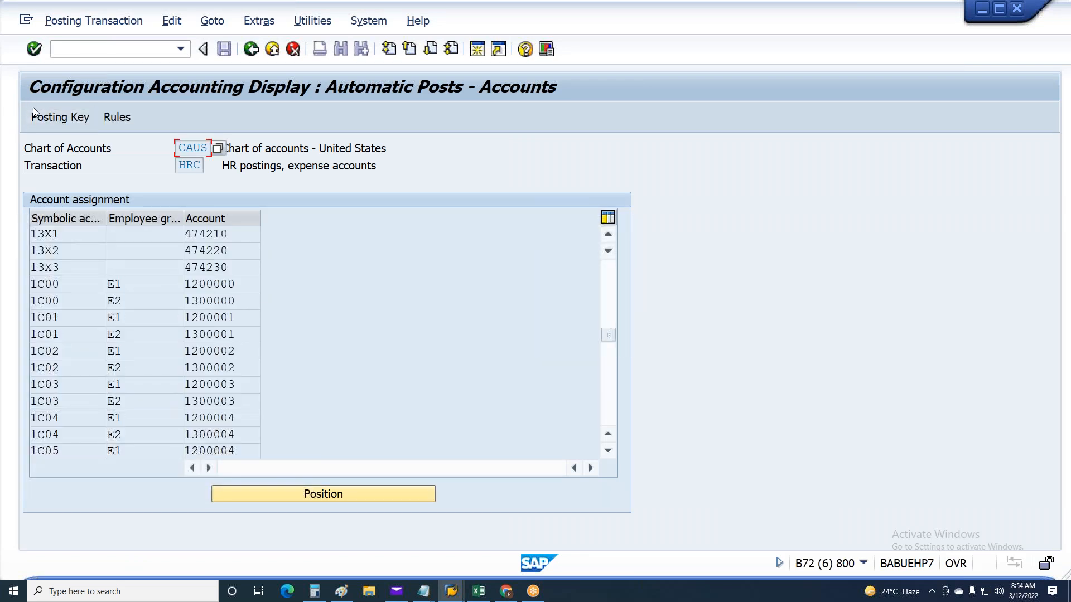
Switch to the SAP session with the HRF financial account assignments and return to the IMG structure
click(452, 591)
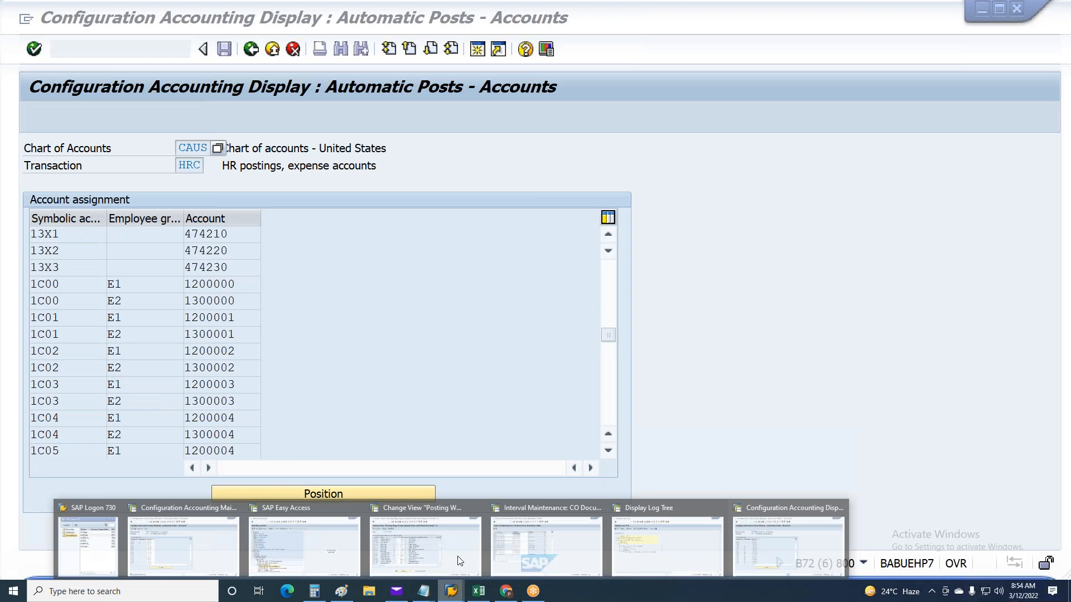
mouse_move(451, 545)
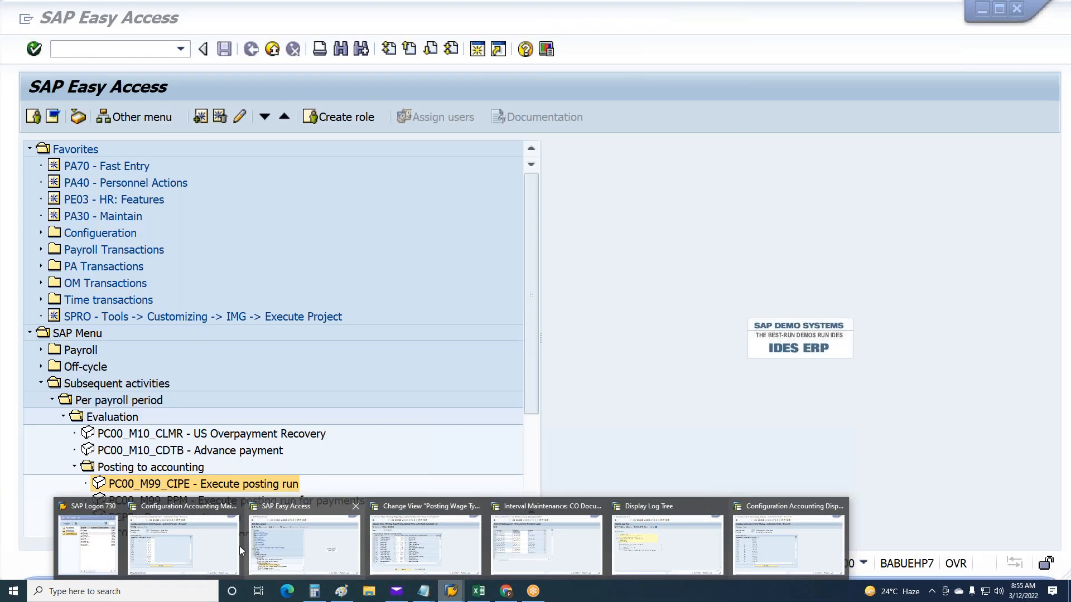
click(239, 546)
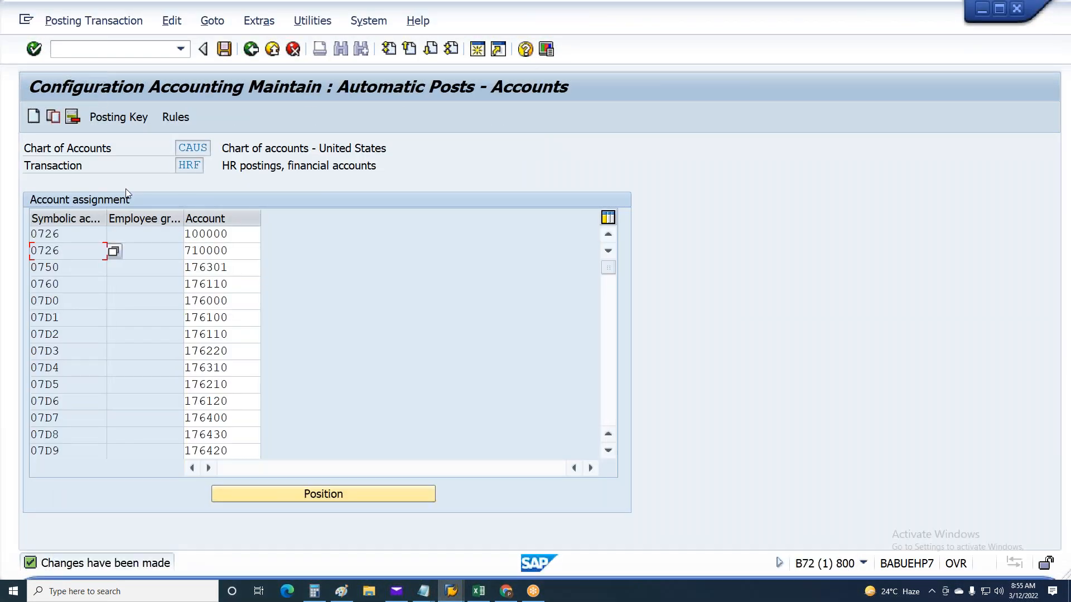
key(F3)
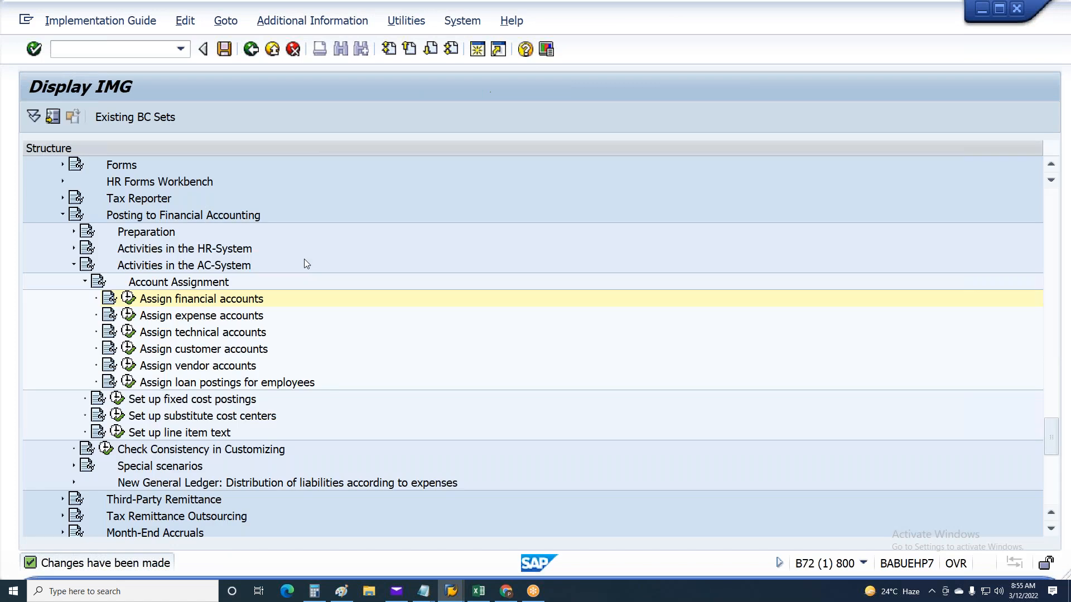
Open the expense account assignments for chart of accounts CAUS and position the list at symbolic account 1C06, employee group E1
click(129, 315)
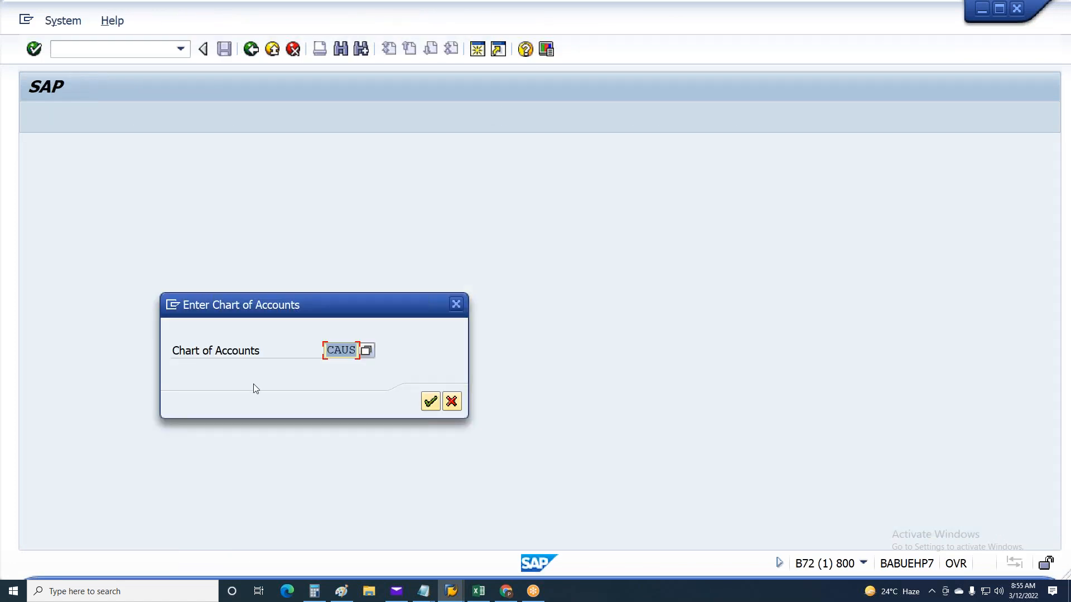
click(430, 402)
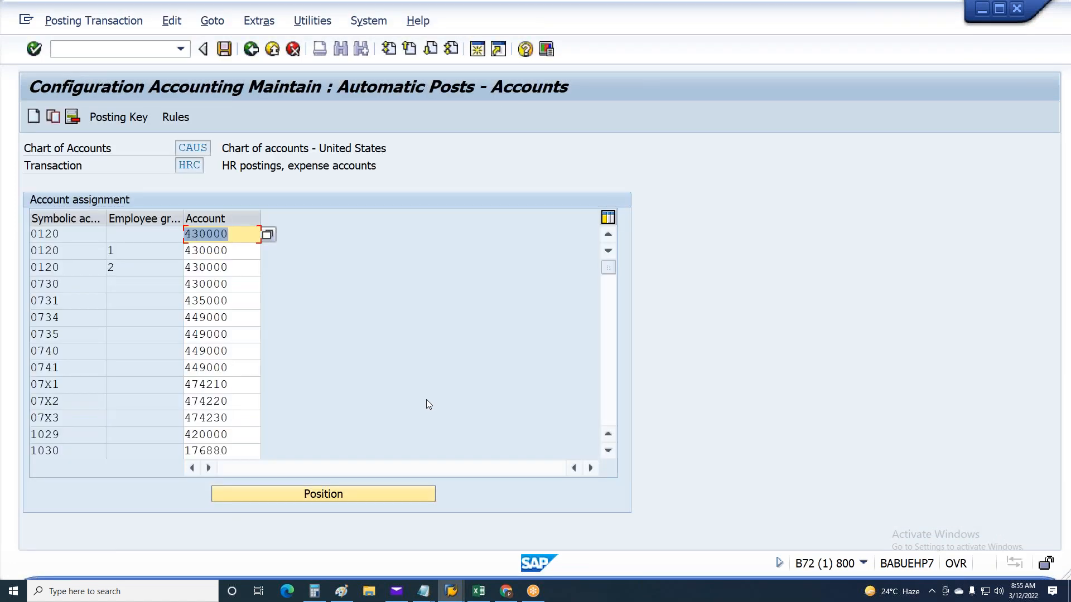
click(283, 491)
text(1C06)
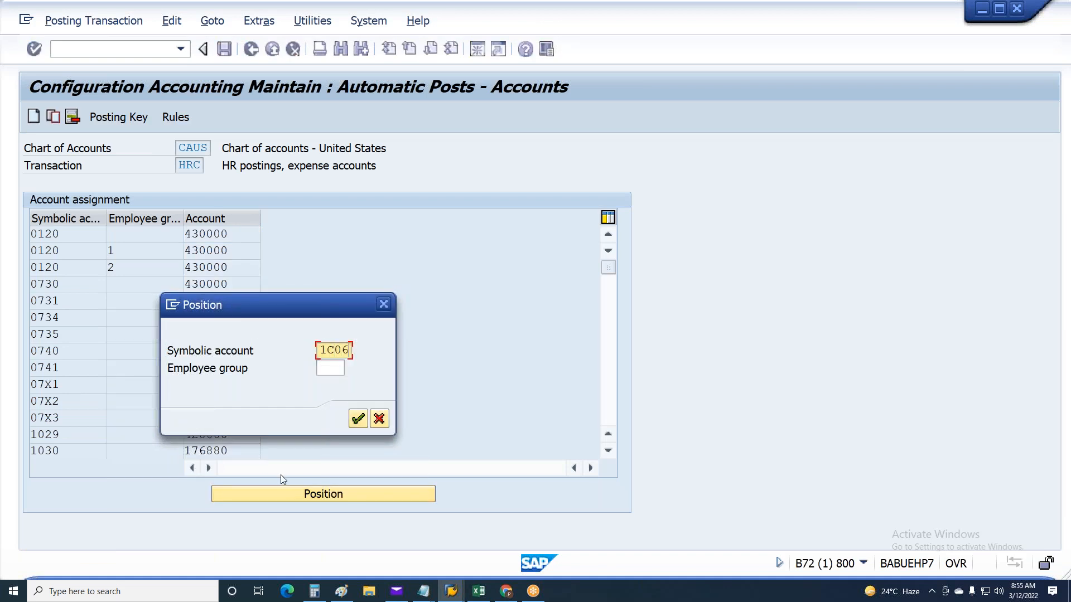
key(Tab)
text(e1)
key(Return)
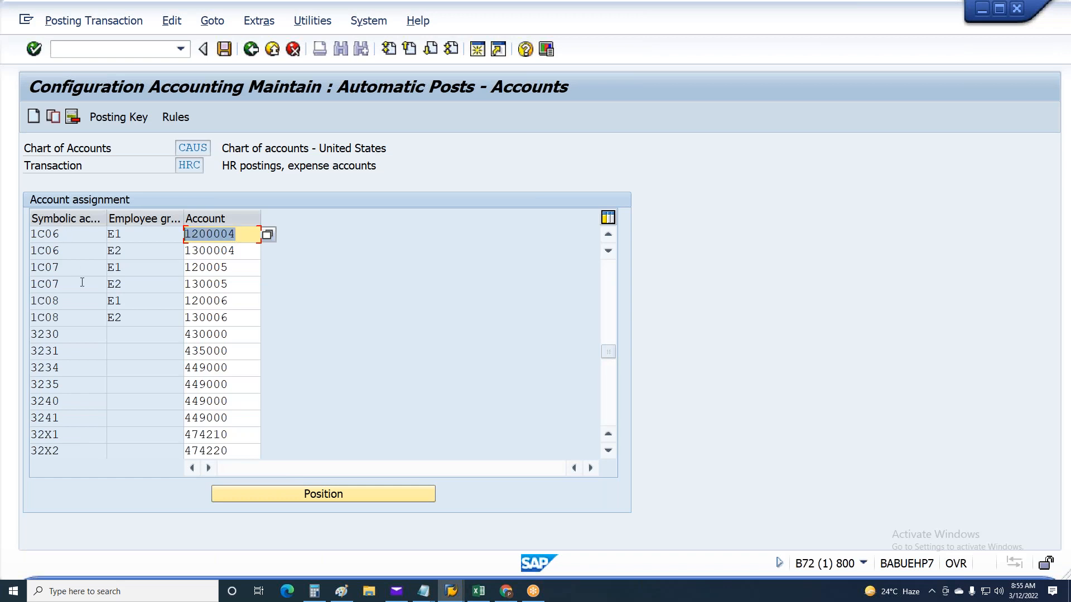
Switch to the SAP session showing the CO document number intervals and return it to the SAP Easy Access menu
key(alt+Tab)
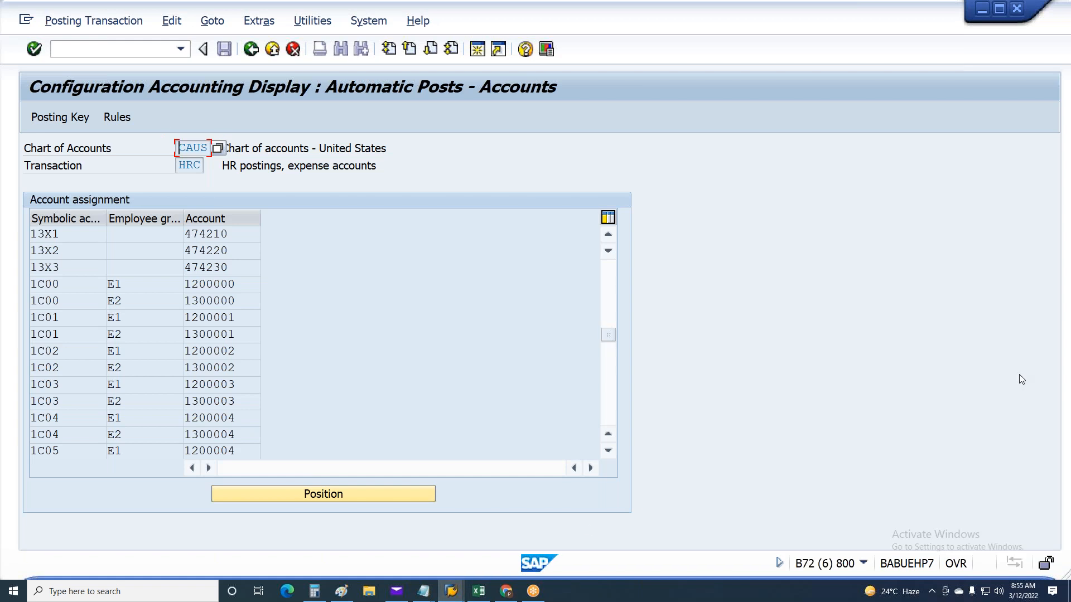
click(449, 597)
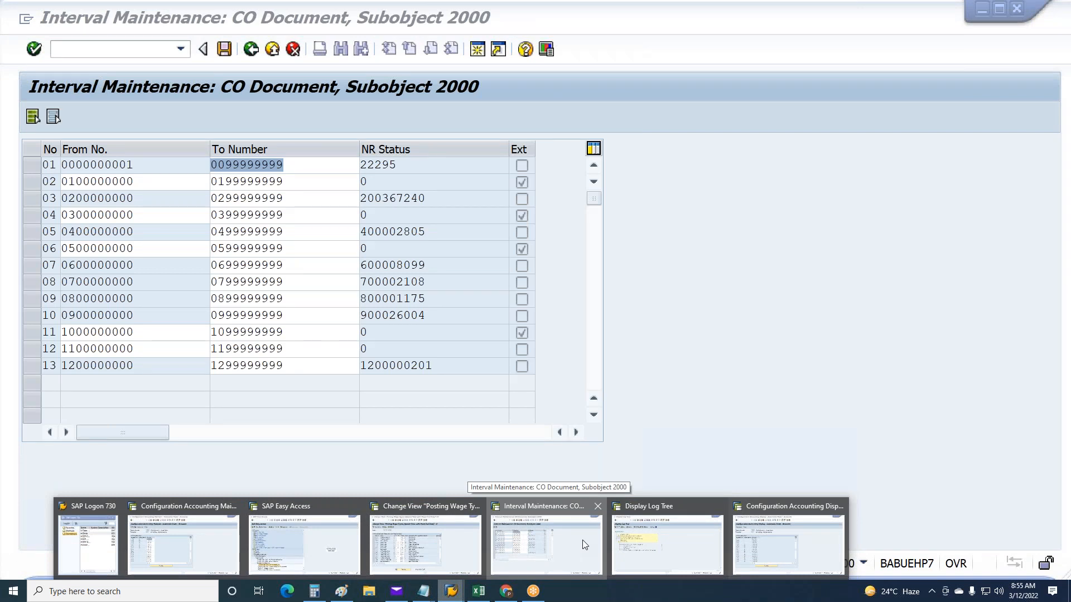
click(582, 540)
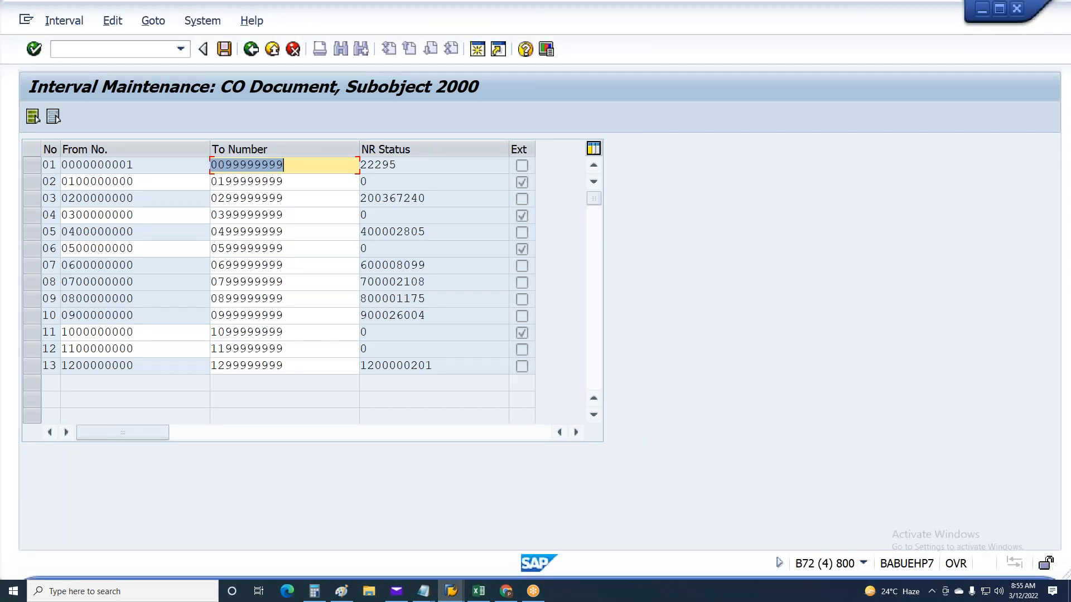
key(F3)
key(F3)
key(F3)
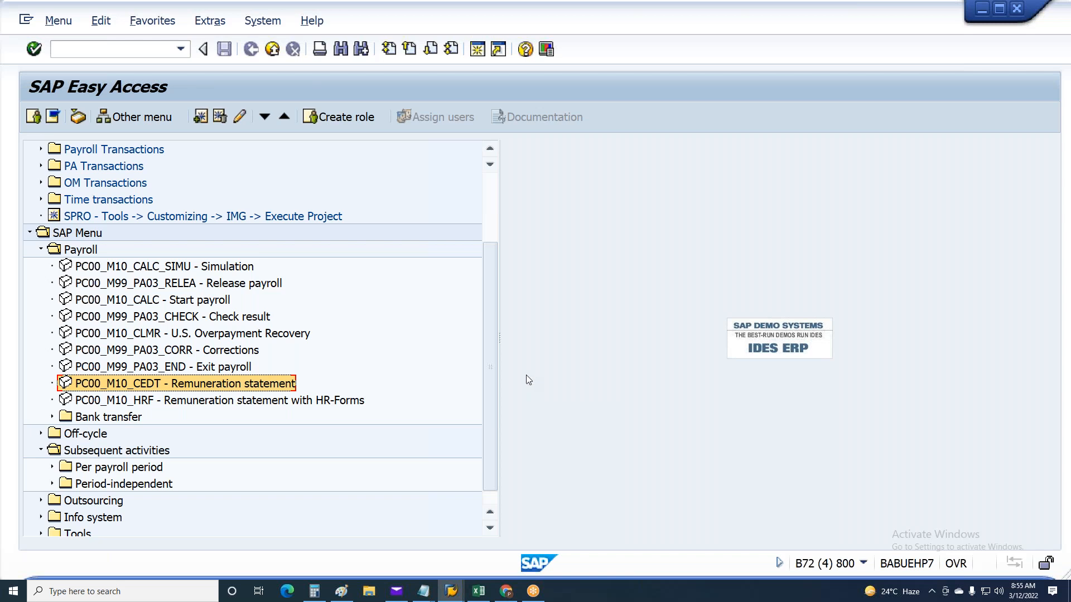
Start transaction PC00_M99_DKON to display the G/L accounts assigned to wage types
click(108, 47)
text(pc00)
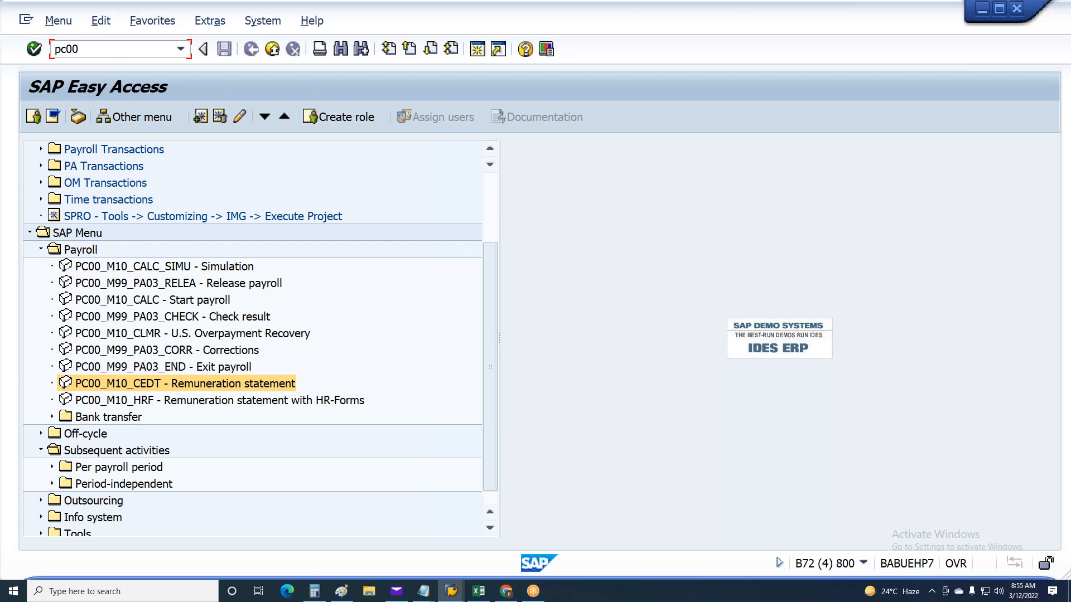
text(_m99_dkon)
key(Return)
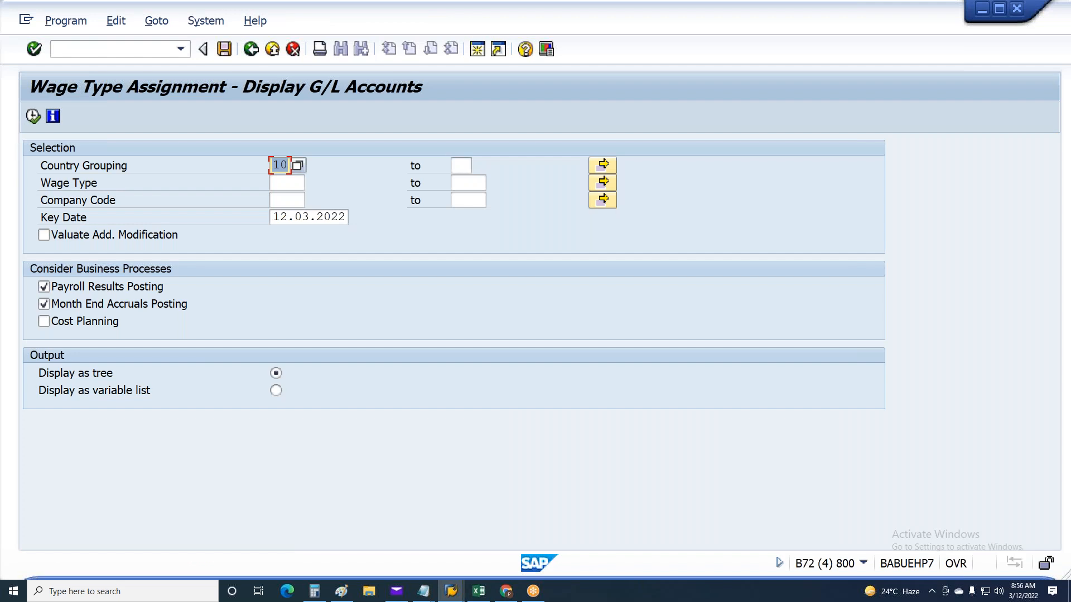
Switch to the Excel workbook and copy the wage type codes in A4:A25 of Sheet1
click(283, 183)
key(alt+Tab)
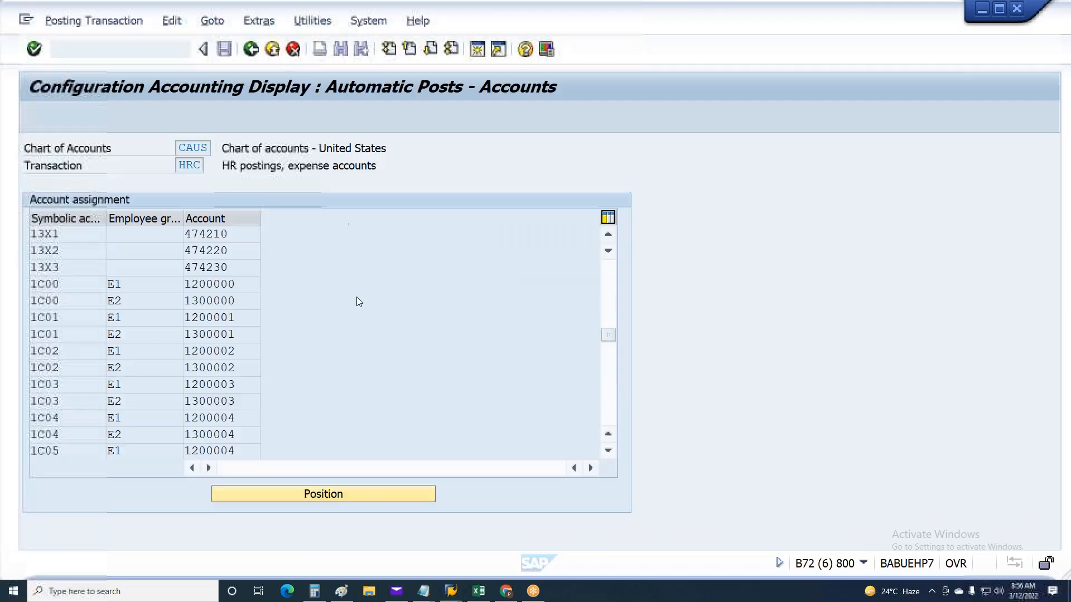
click(489, 595)
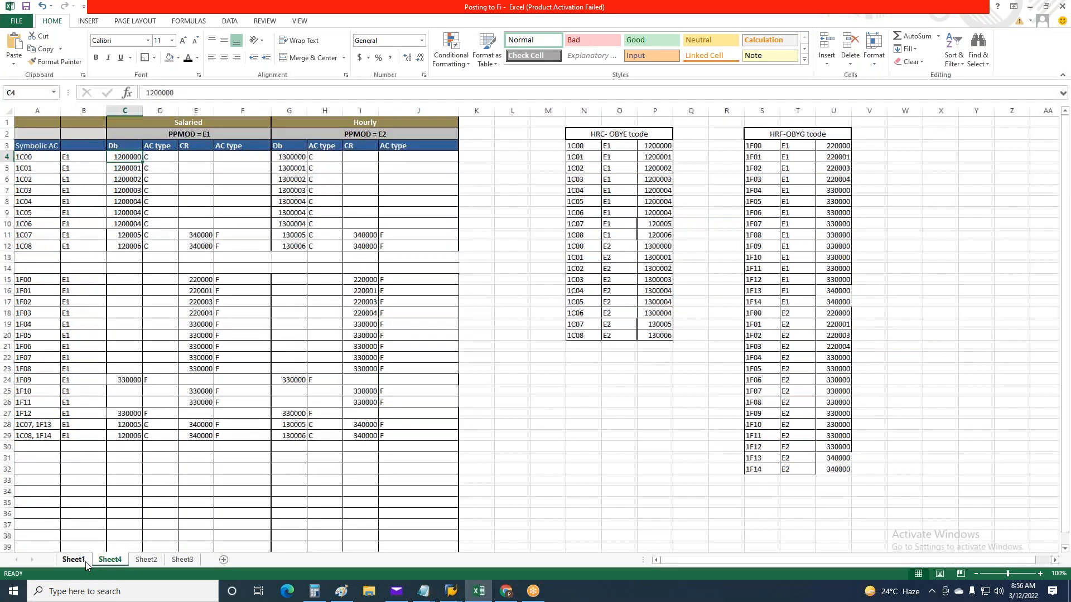
click(73, 559)
drag(33, 156, 31, 389)
key(ctrl+c)
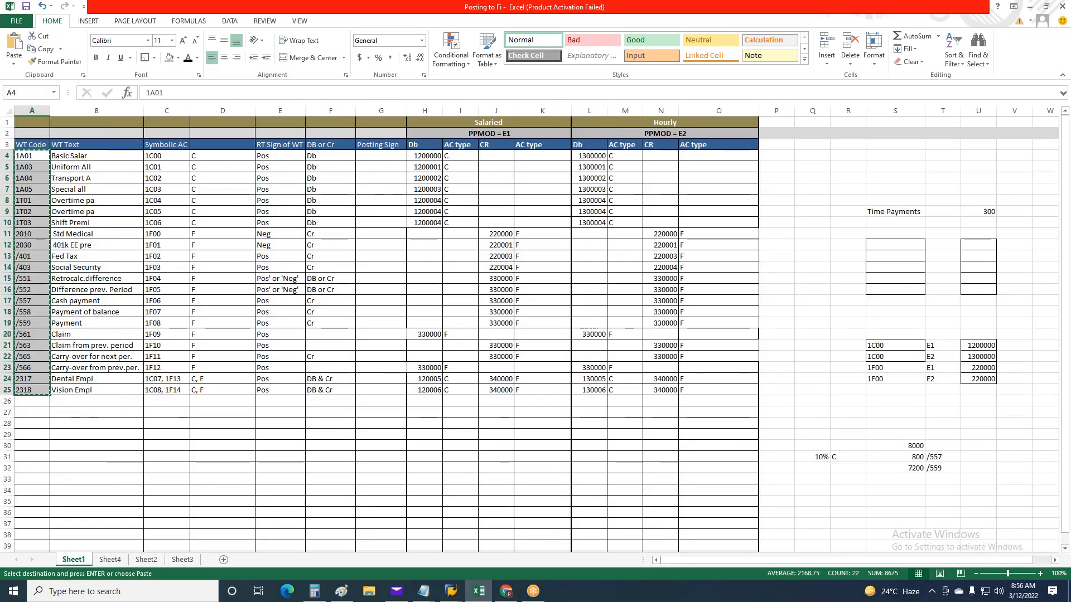
Return to the SAP wage type assignment report and paste the copied codes as single values in the wage type selection
click(451, 591)
click(463, 600)
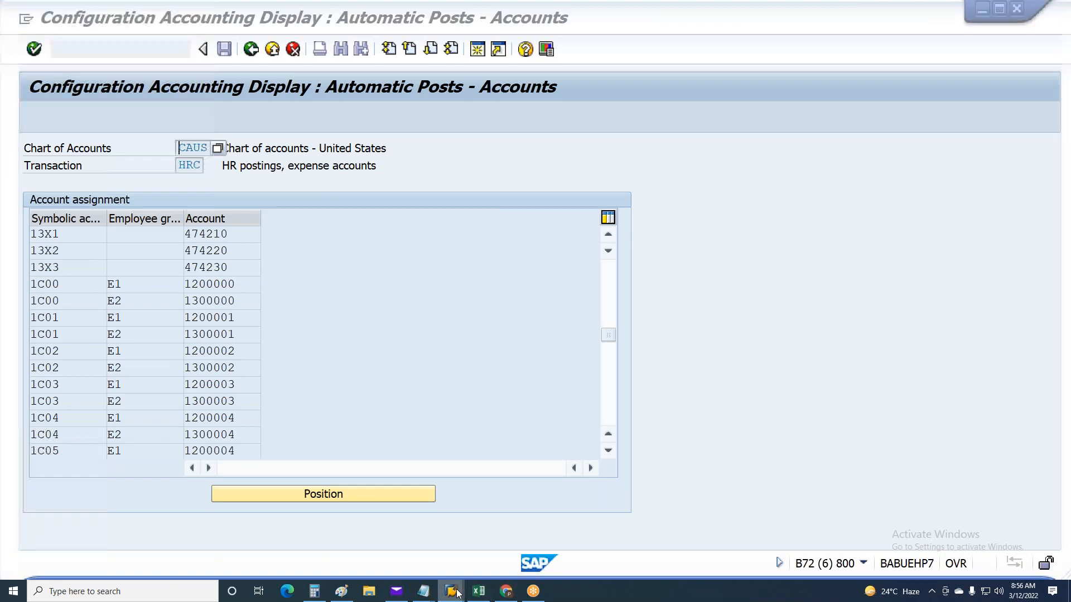
click(537, 540)
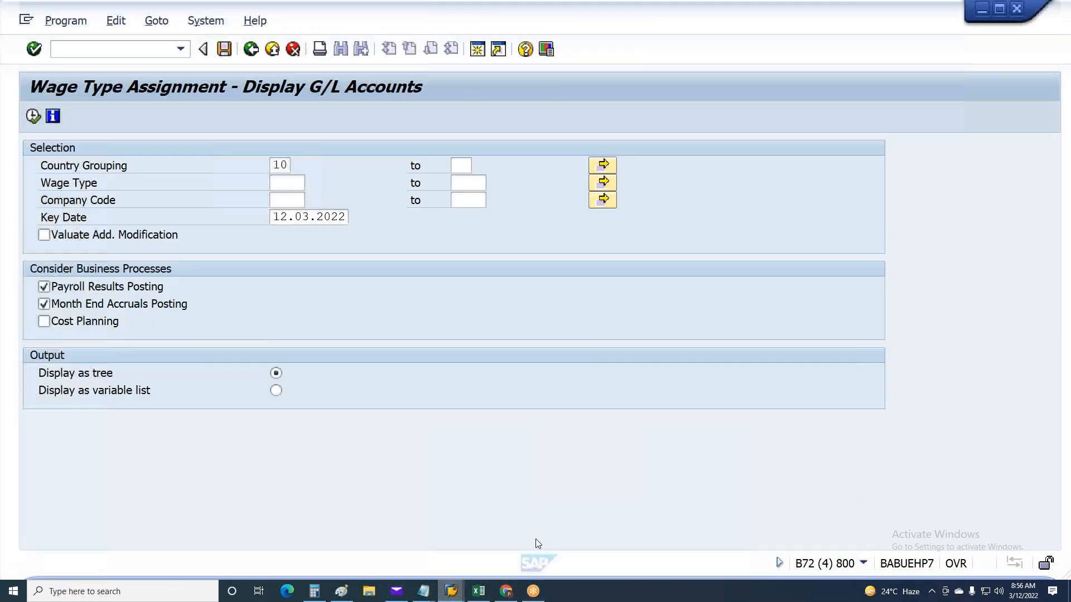
click(600, 183)
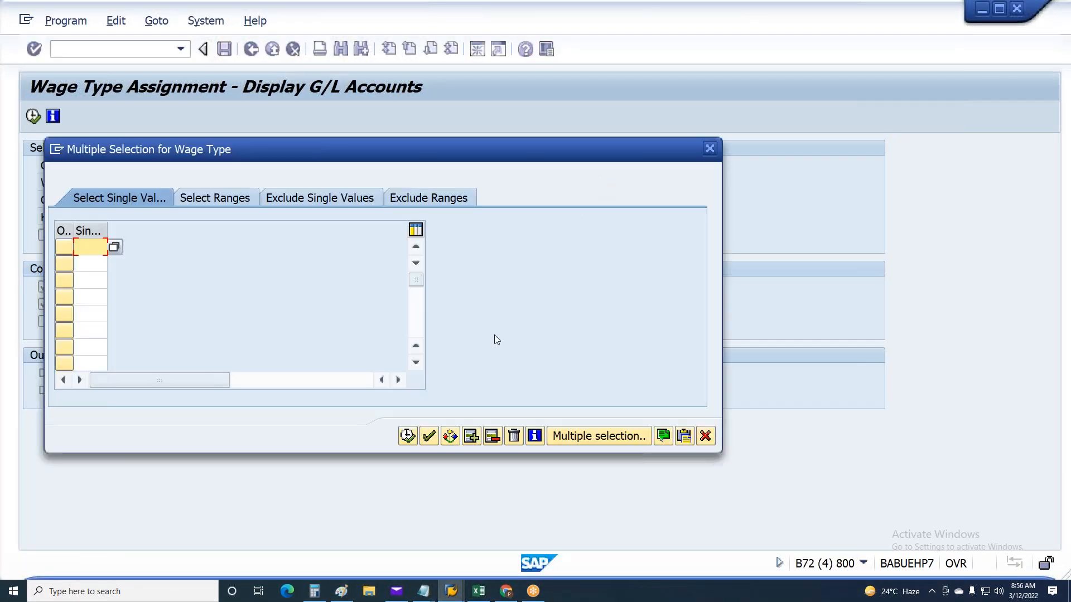
click(684, 436)
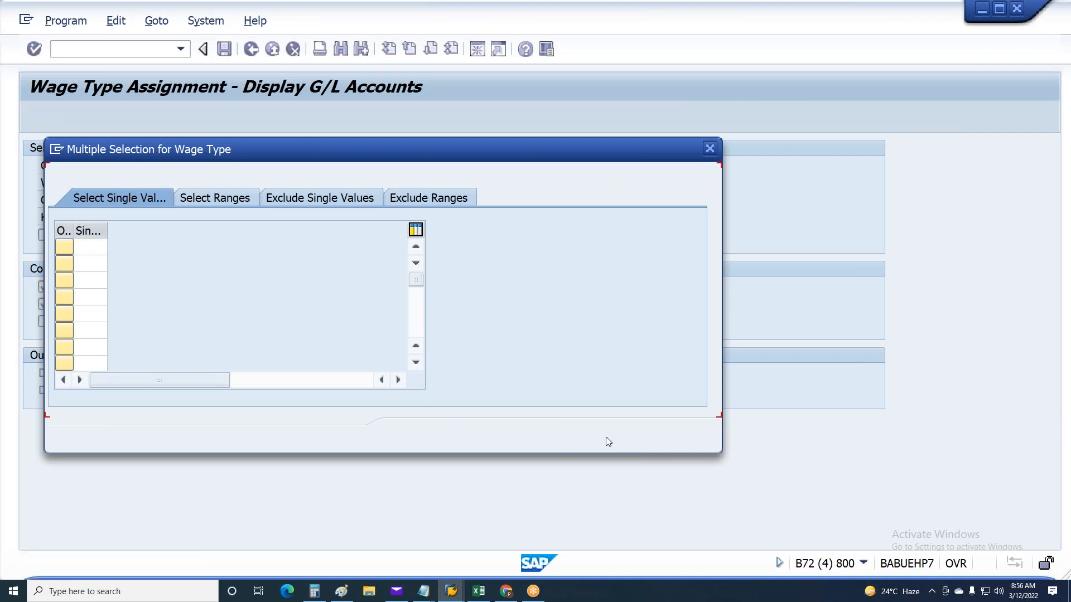
click(409, 436)
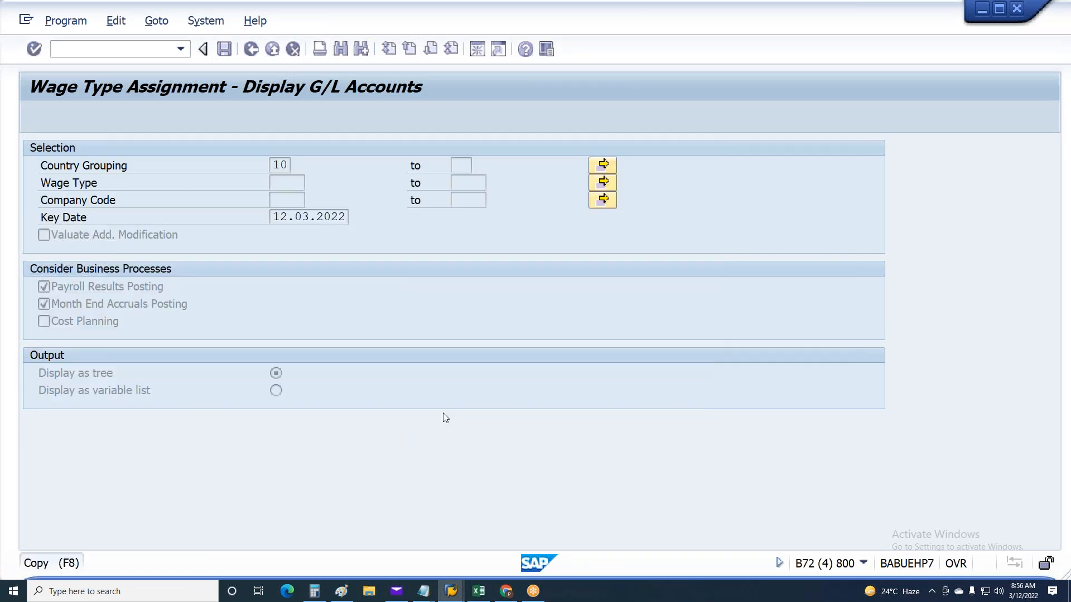
Set the report's company code to MU48
click(298, 201)
text(M)
key(Caps_Lock)
text(u48)
key(Return)
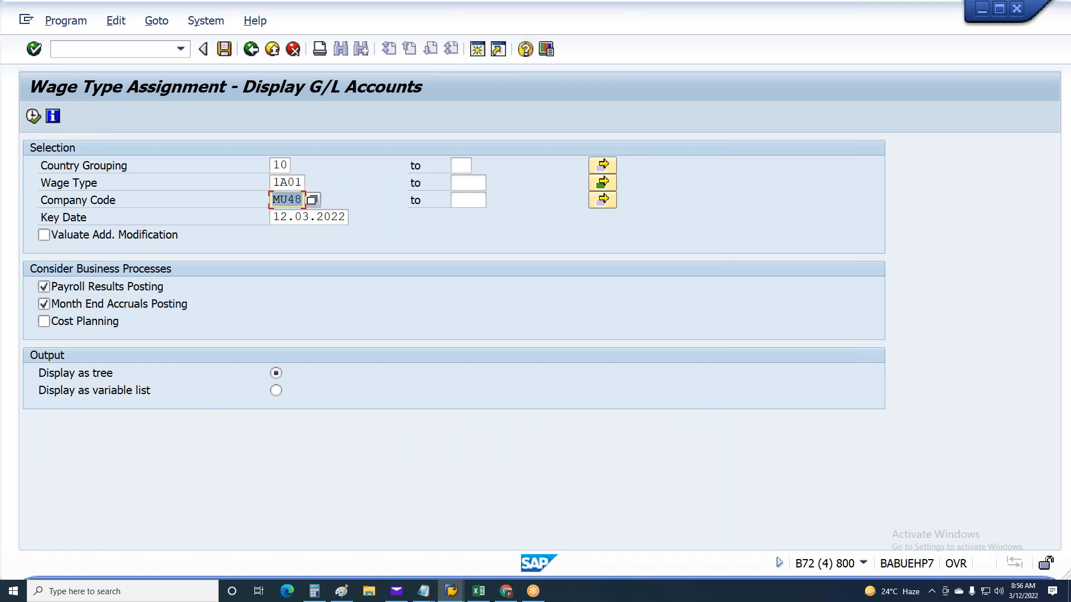
Keep Payroll Results Posting selected, choose display as variable list and run the report
click(92, 286)
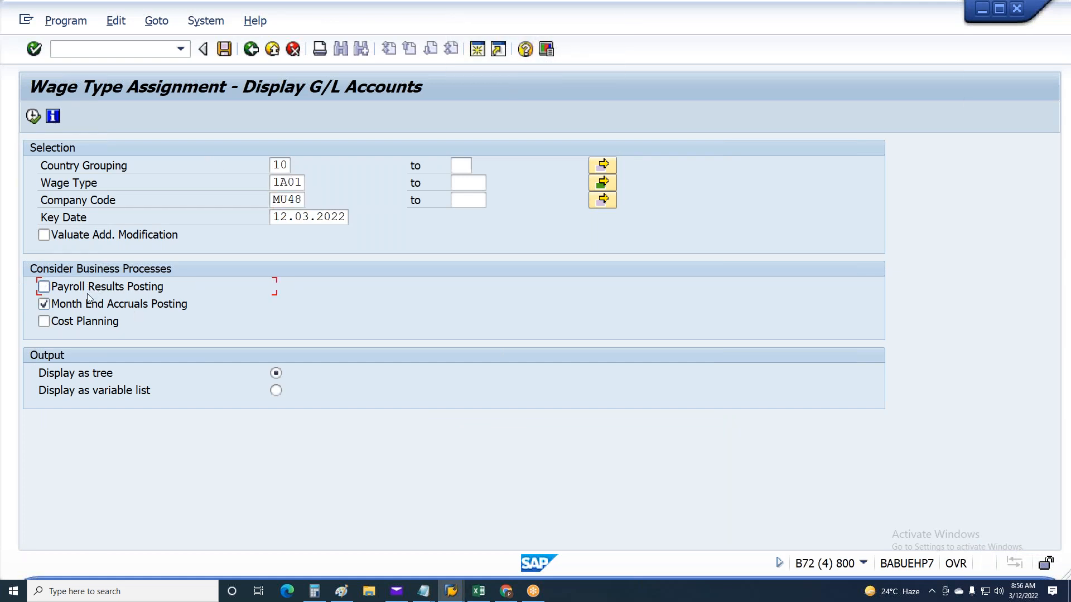
click(87, 282)
click(275, 391)
click(33, 116)
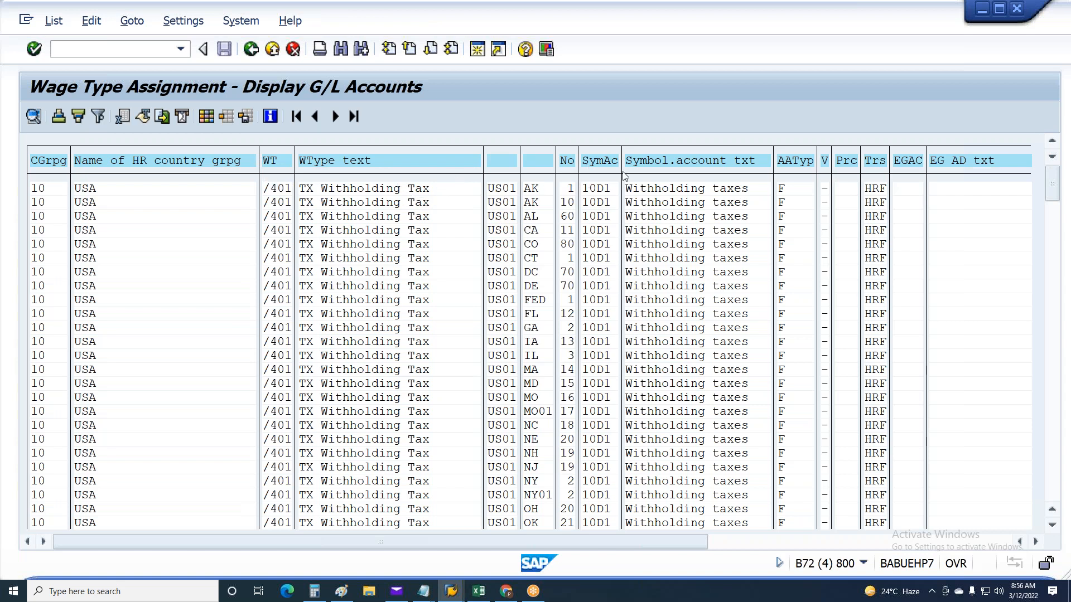
Hide the country grouping, HR country grouping name, symbolic account description, special processing, company code and company name columns in the list layout
click(591, 162)
click(736, 212)
click(210, 118)
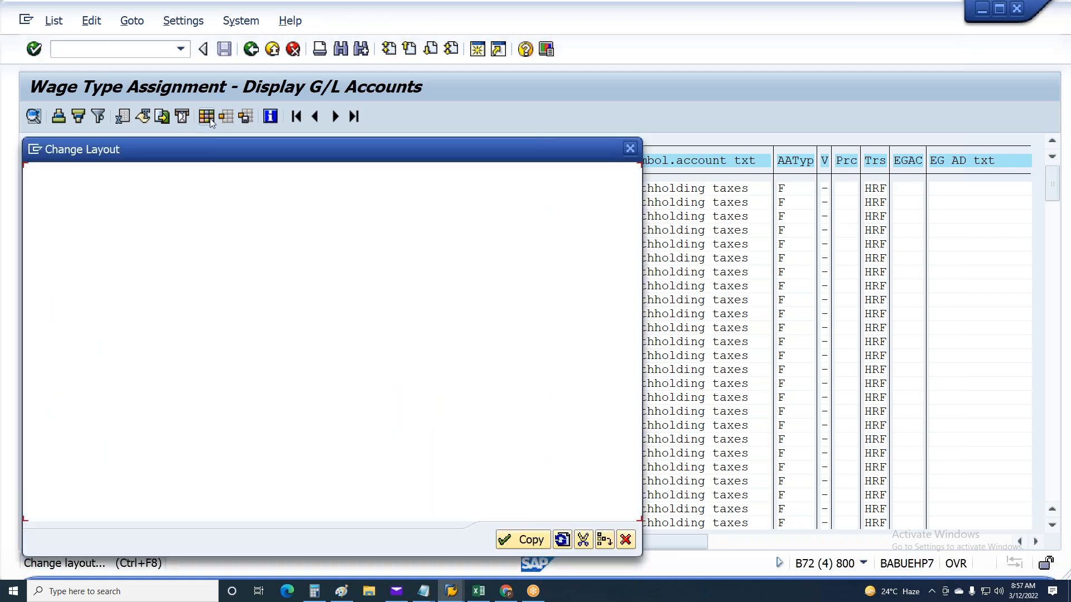
drag(44, 245, 50, 267)
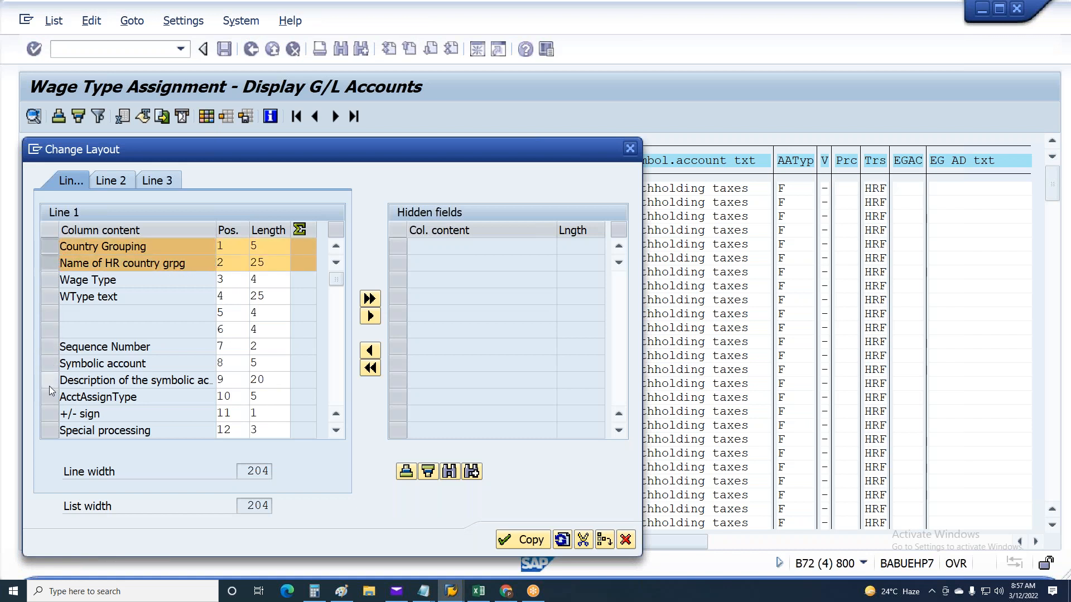
scroll(49, 385, down, 1)
click(45, 329)
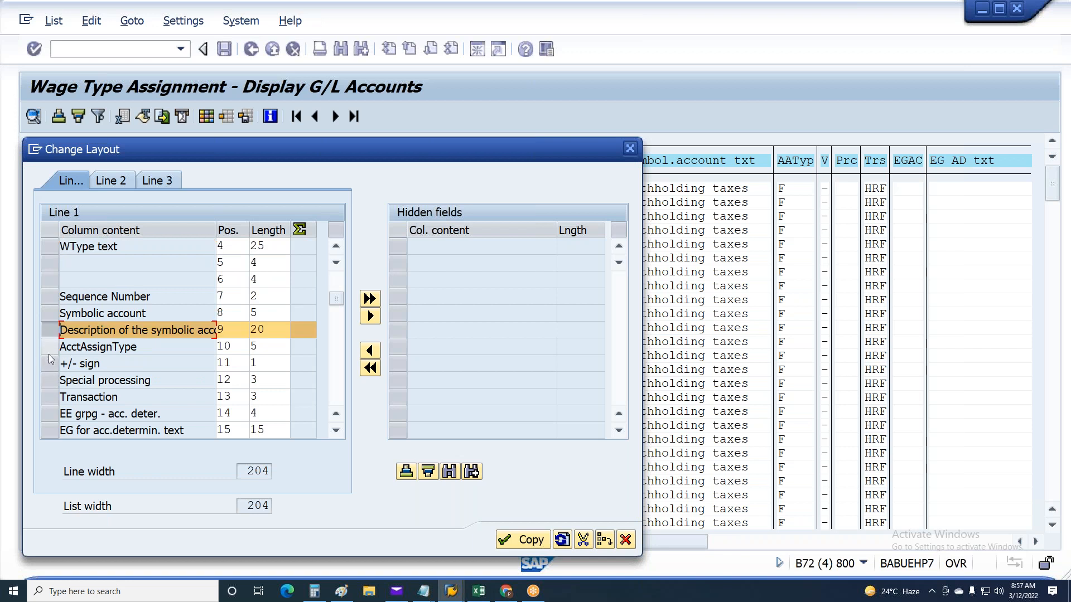
click(49, 383)
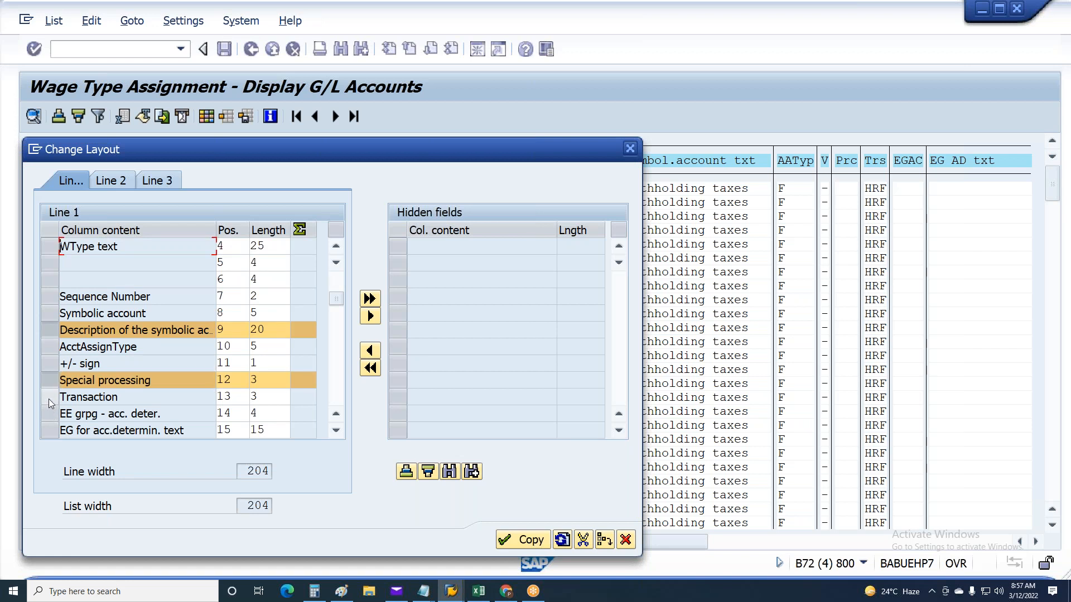
scroll(48, 398, down, 1)
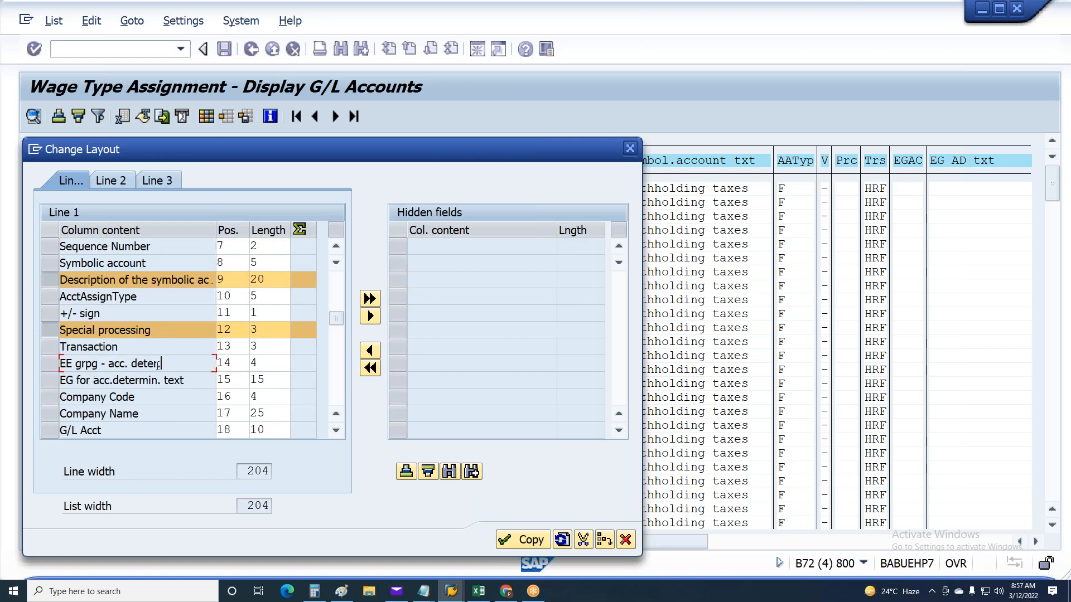
drag(163, 367, 18, 369)
scroll(135, 400, down, 3)
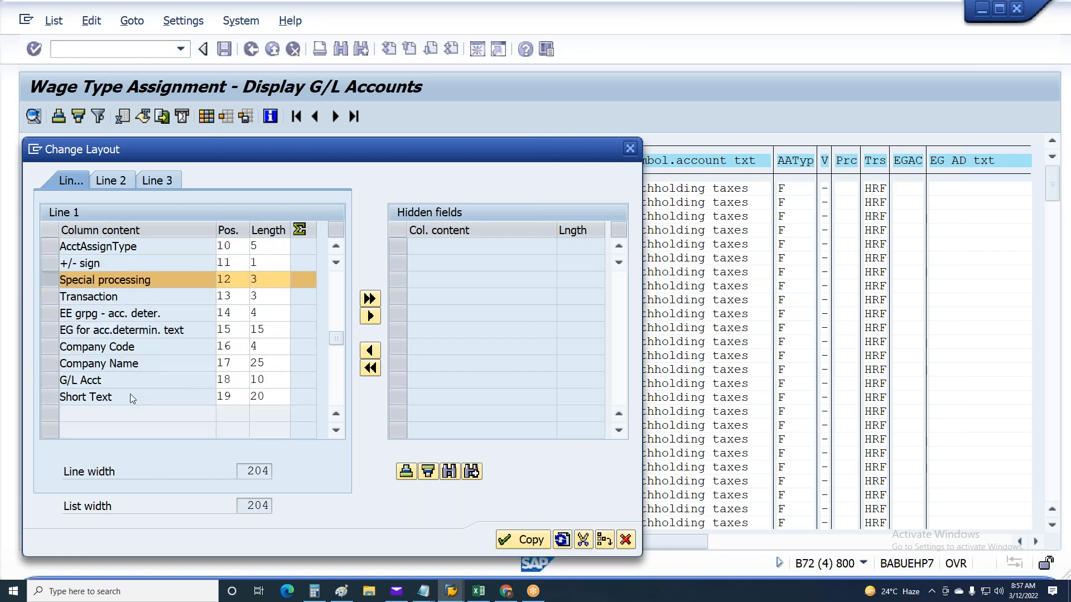
scroll(76, 373, up, 2)
click(49, 349)
click(52, 364)
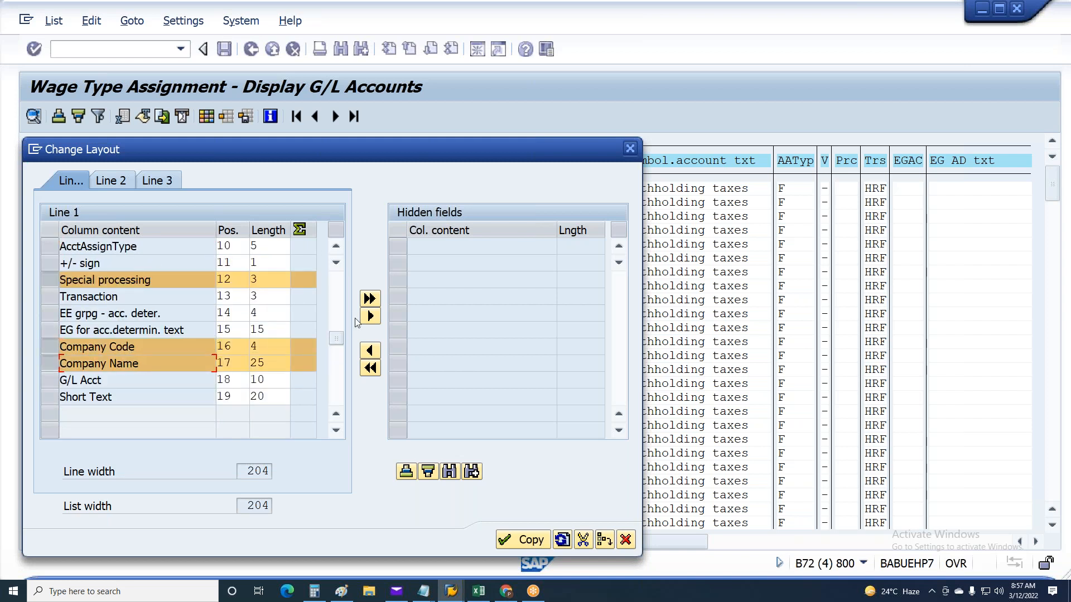
click(368, 316)
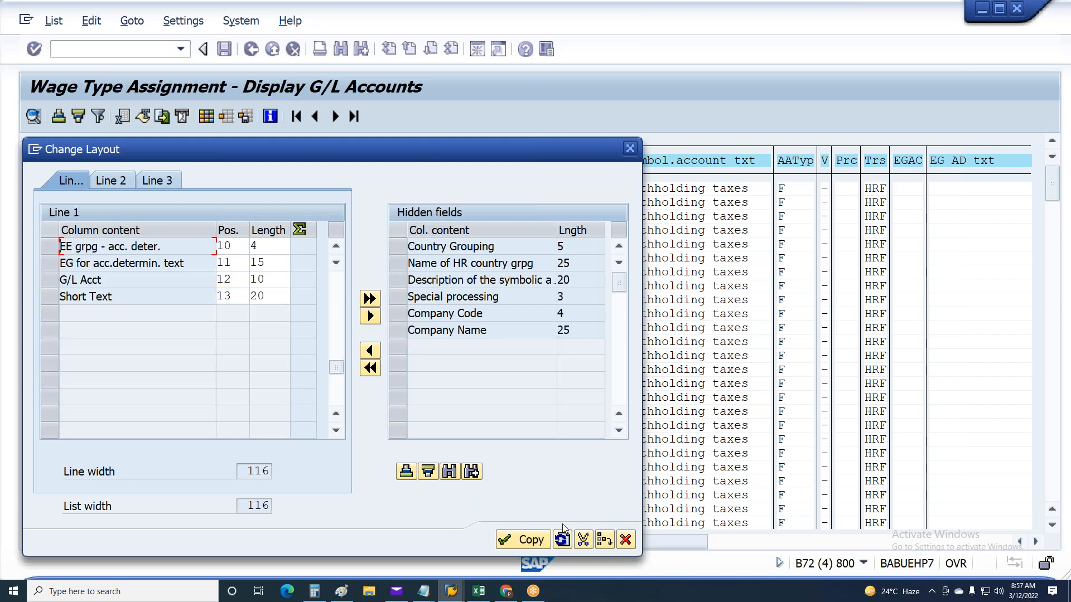
click(522, 540)
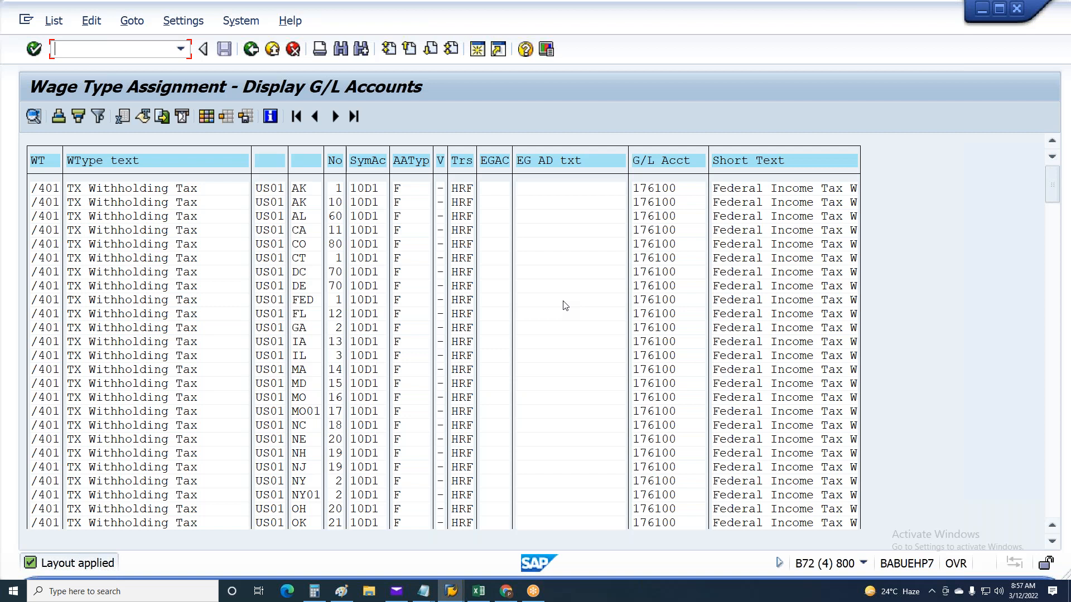
Filter the G/L account list to employee groupings for account determination E1 to E2
scroll(541, 379, down, 4)
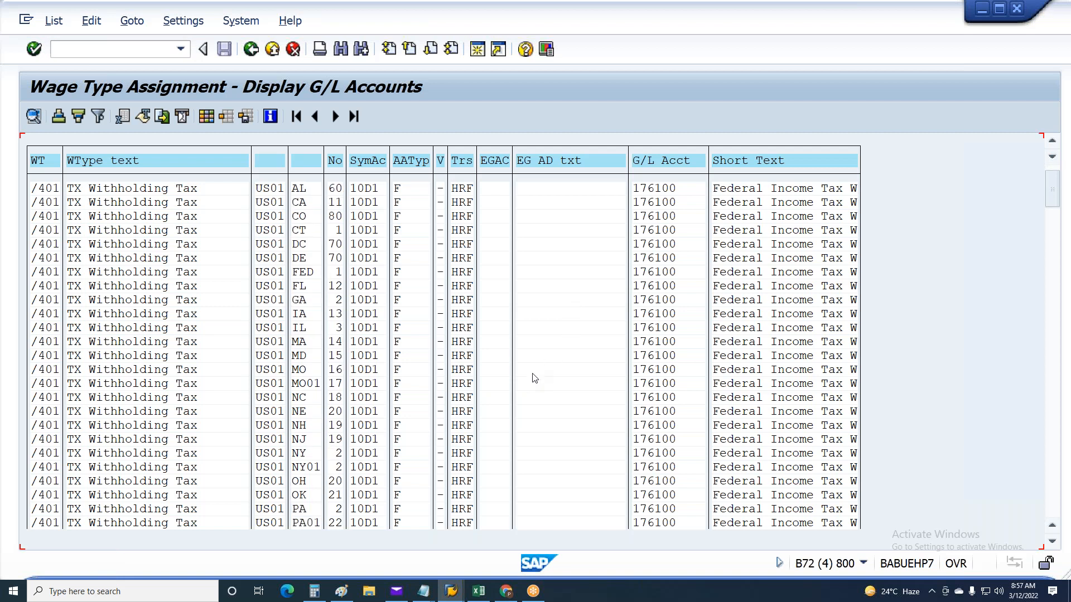
scroll(547, 393, down, 6)
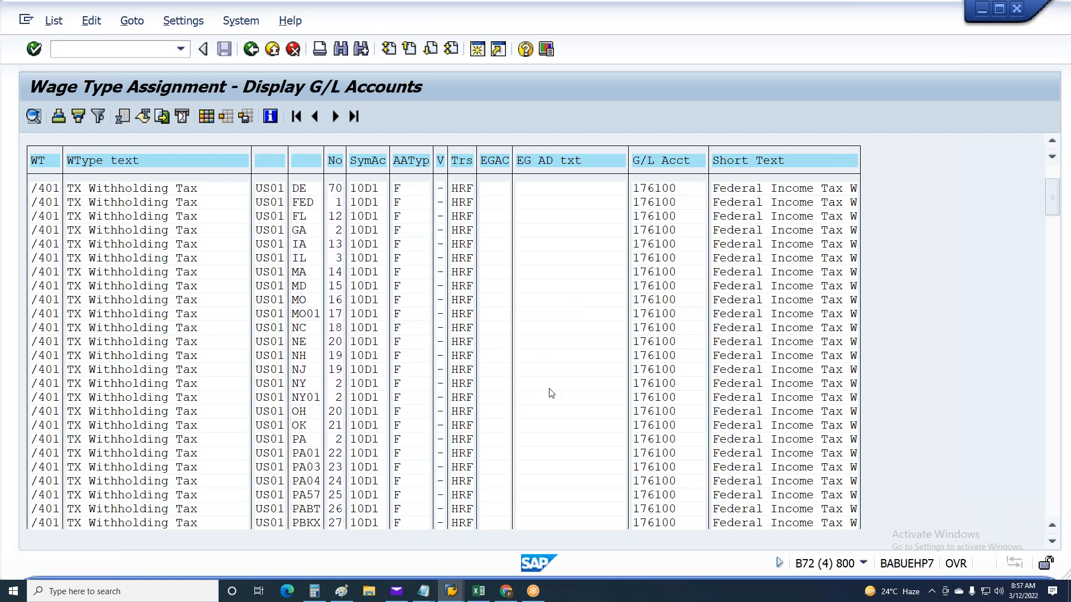
scroll(550, 397, down, 5)
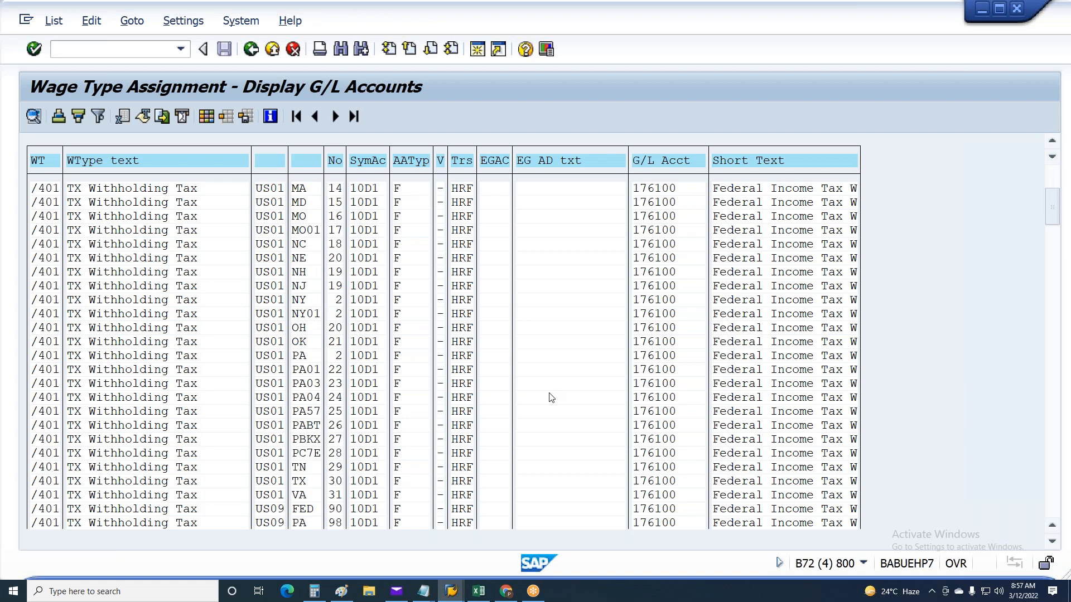
scroll(551, 397, down, 4)
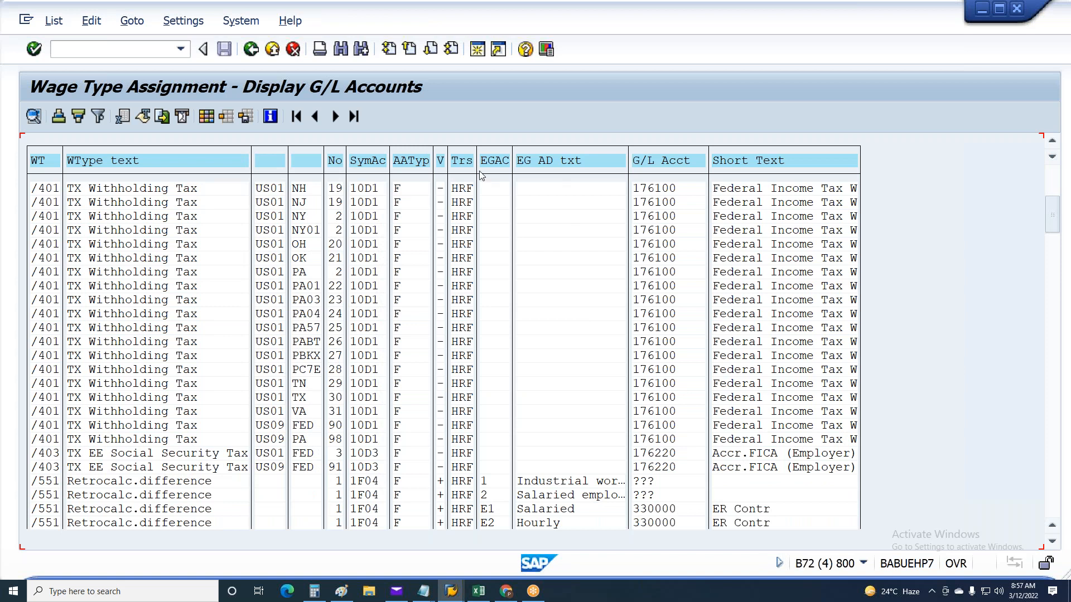
click(498, 164)
click(99, 116)
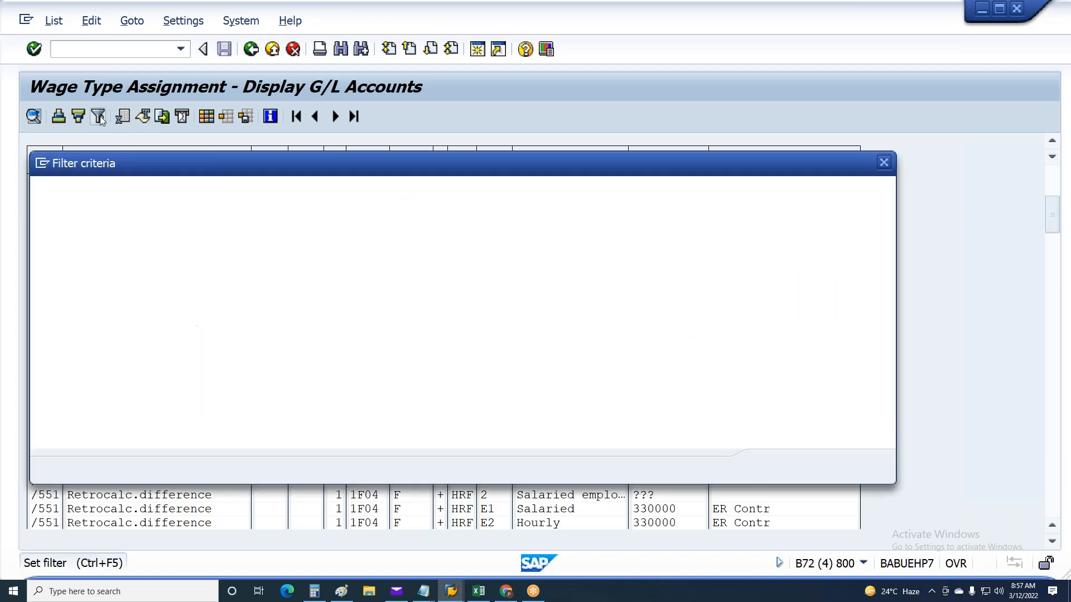
text(E1)
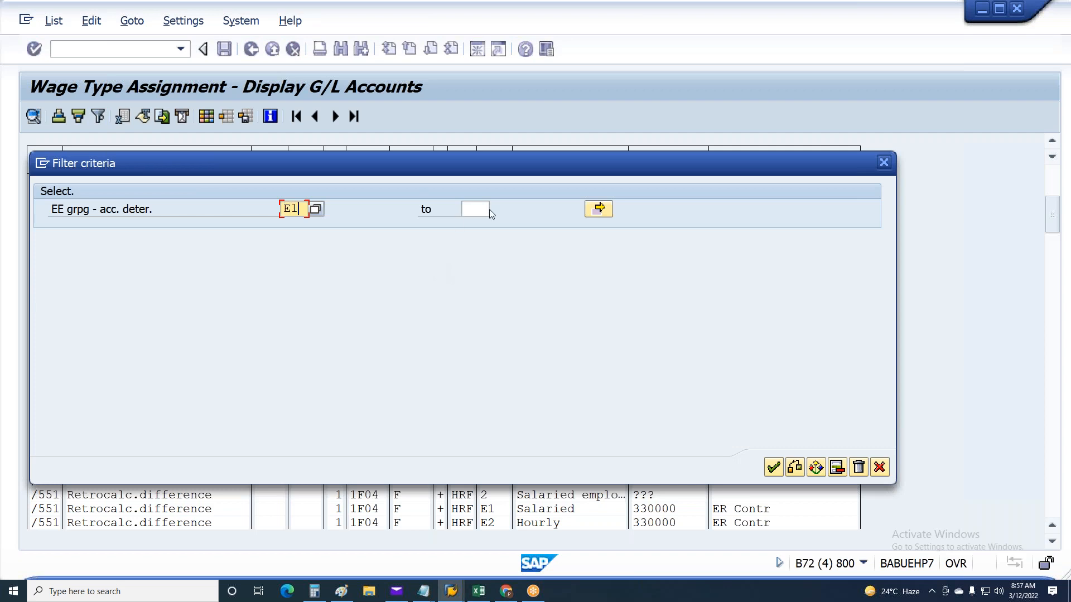
click(471, 209)
text(E2)
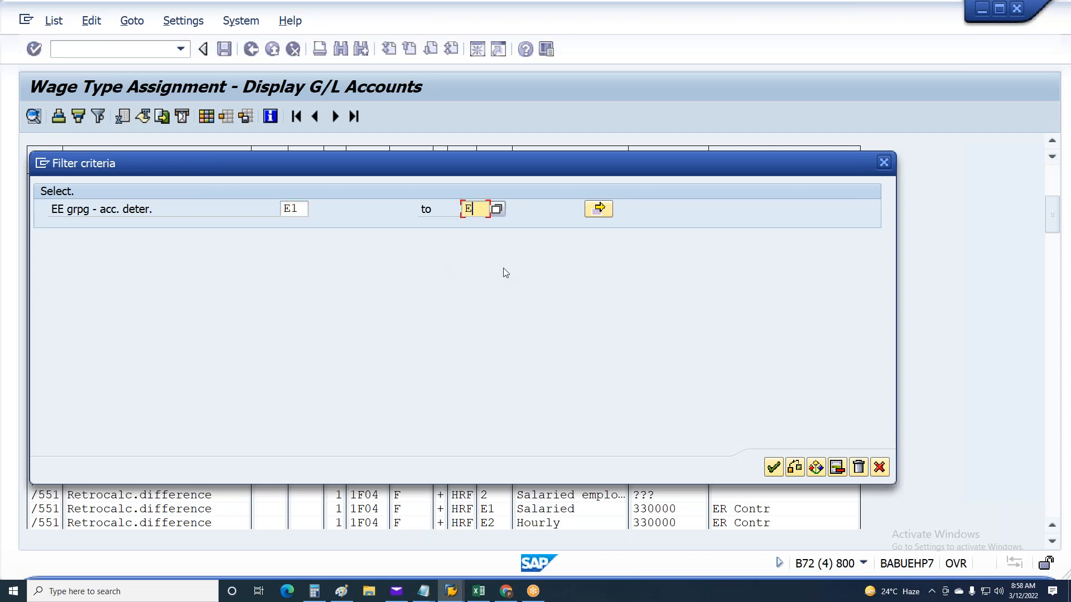
click(773, 467)
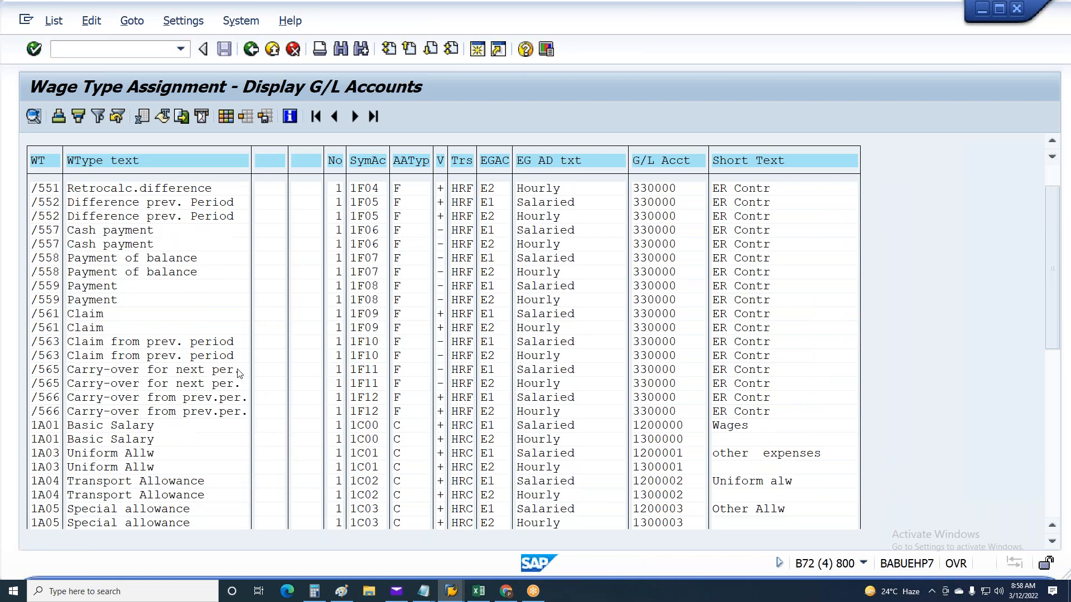
Examine the symbolic accounts and G/L accounts of the filtered wage types through the end of the list
scroll(442, 412, down, 1)
scroll(368, 454, down, 5)
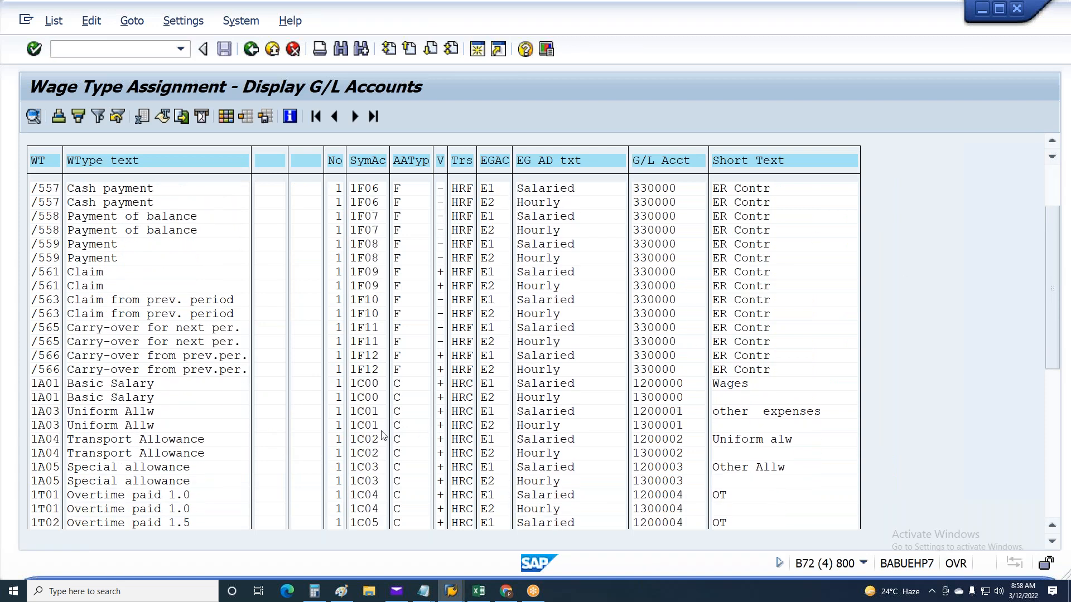
scroll(92, 521, down, 1)
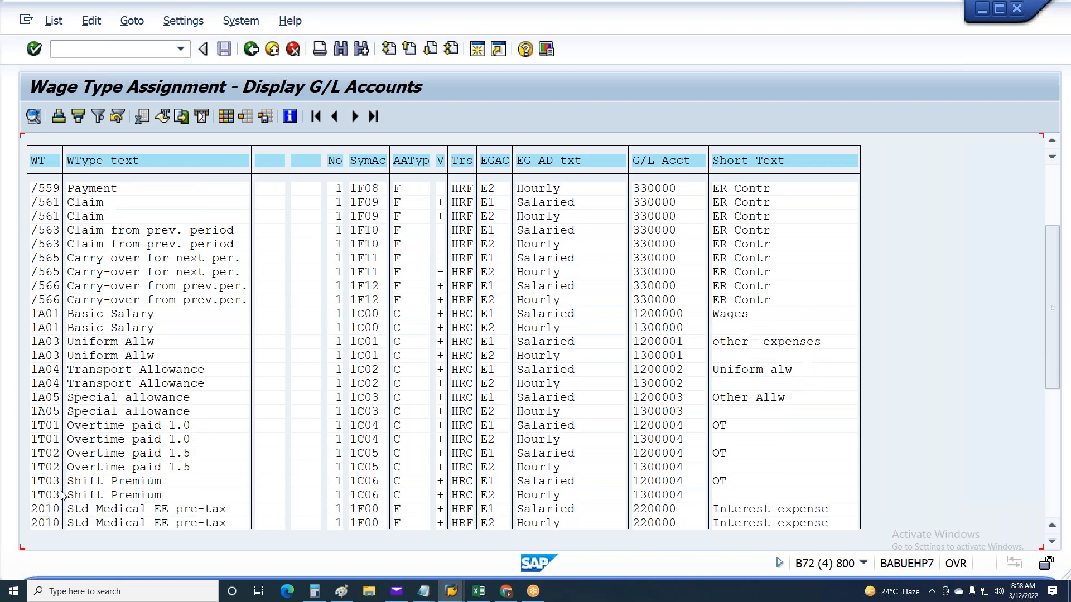
click(368, 483)
scroll(366, 491, down, 3)
scroll(364, 496, down, 5)
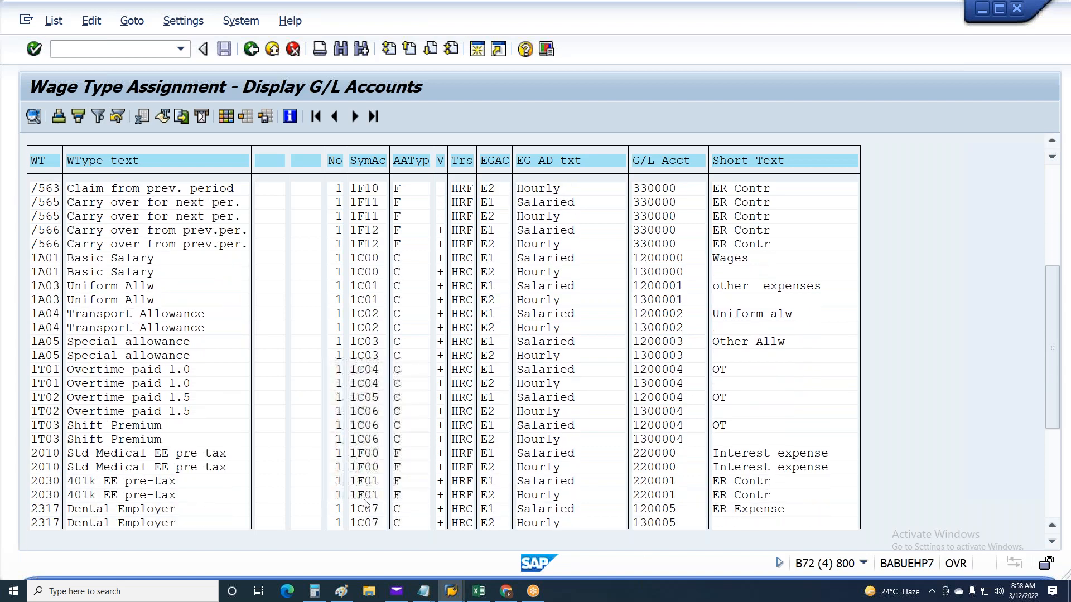
scroll(368, 507, down, 6)
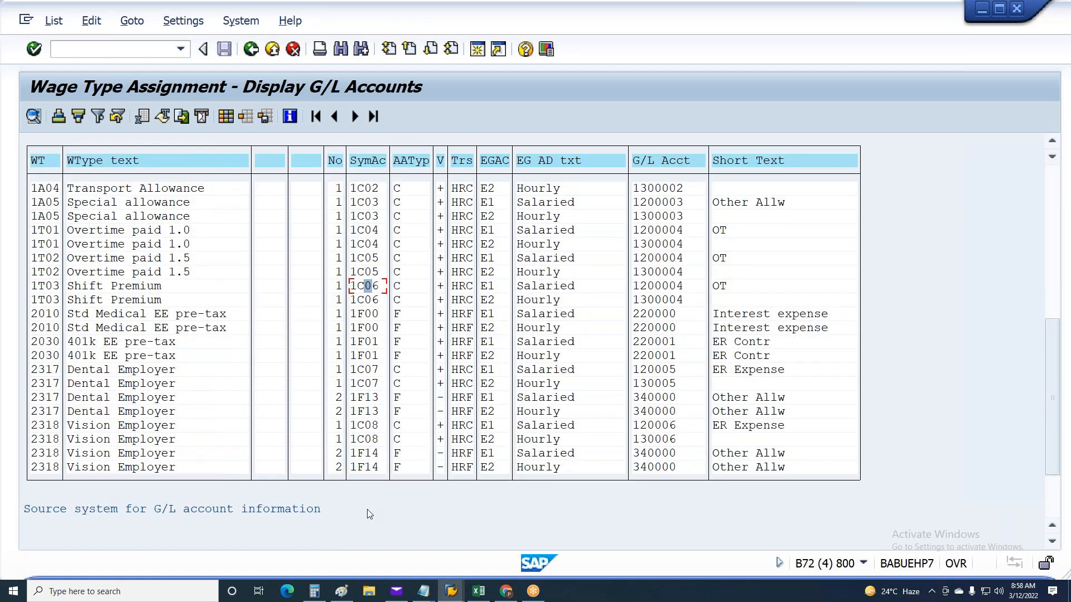
scroll(1068, 198, up, 1)
click(1058, 177)
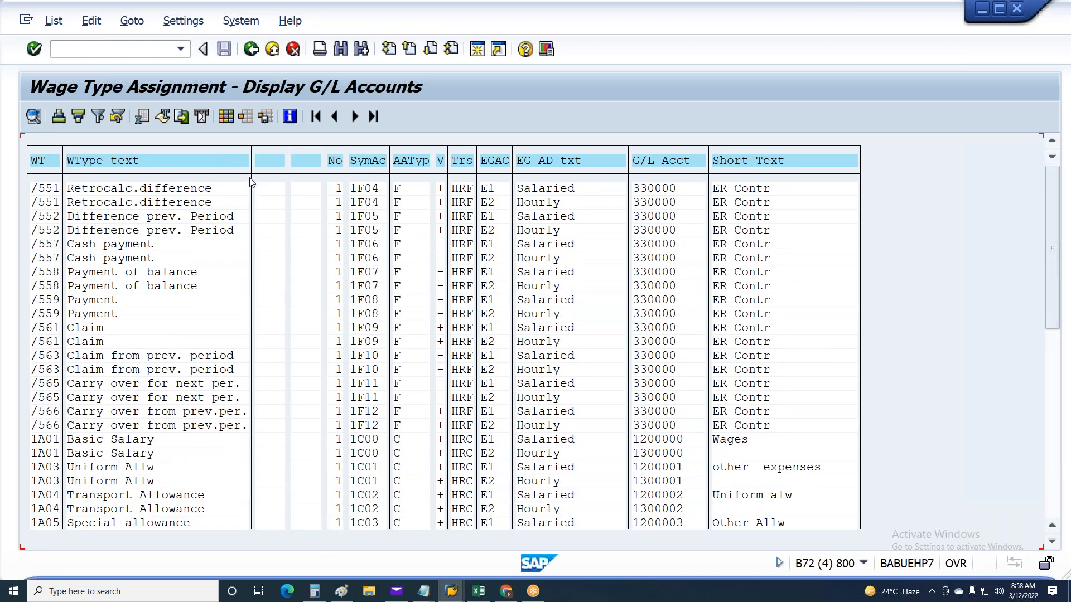
Export the list in Office 2007 XLSX format to the Desktop as "Posting consigueration", allowing the file to be created and opened
click(182, 116)
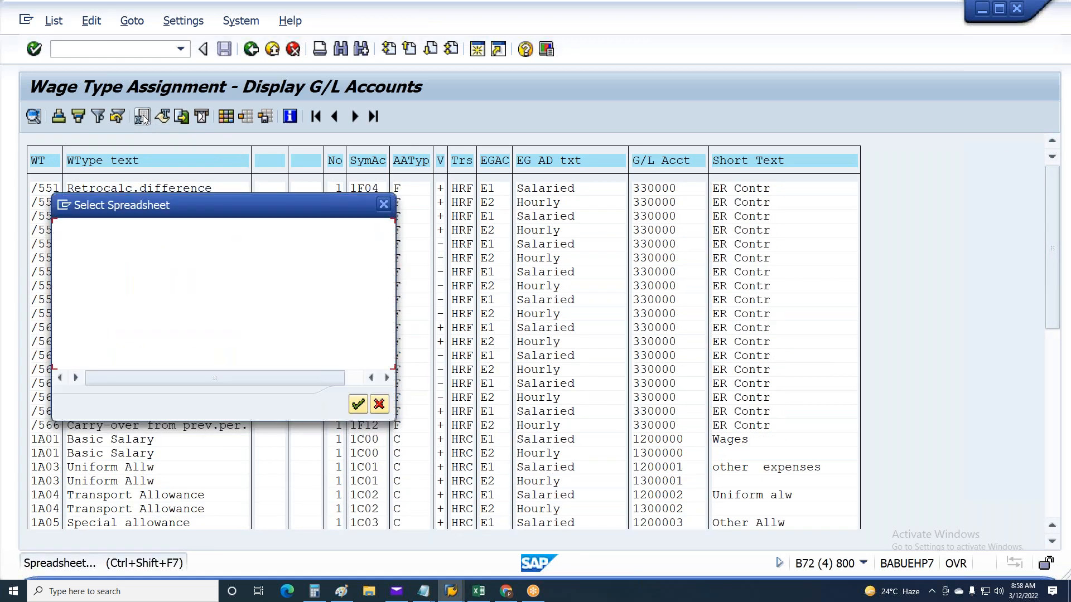
click(357, 404)
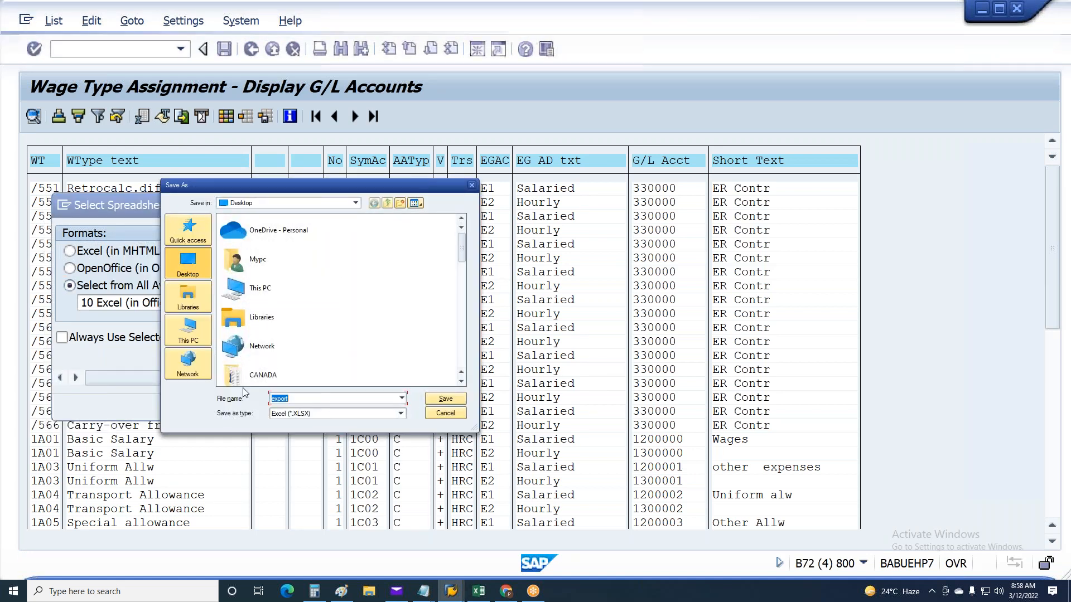
text(Posti)
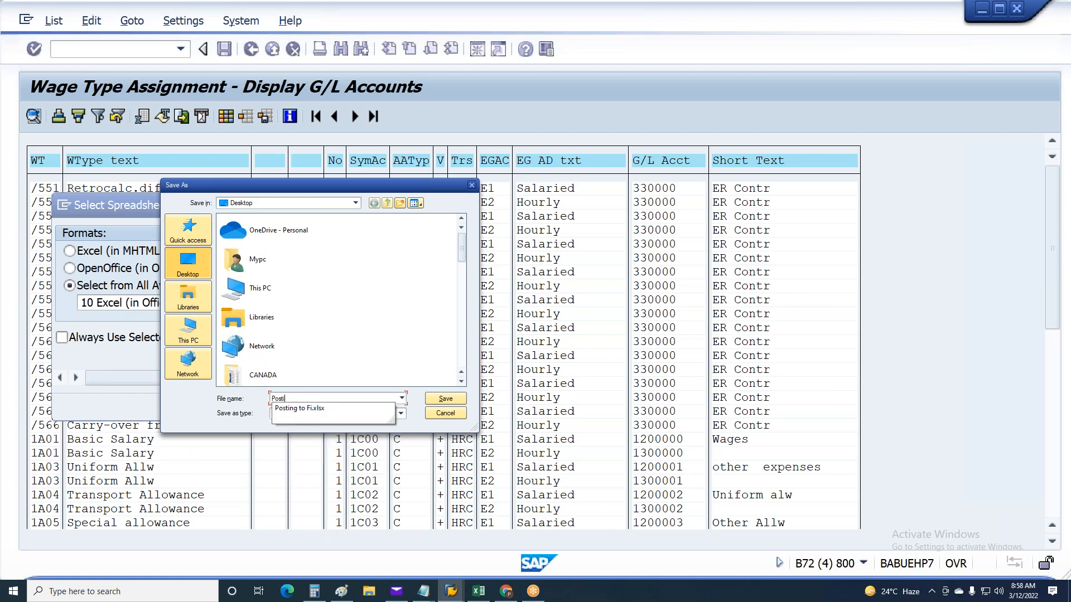
text(ng cons)
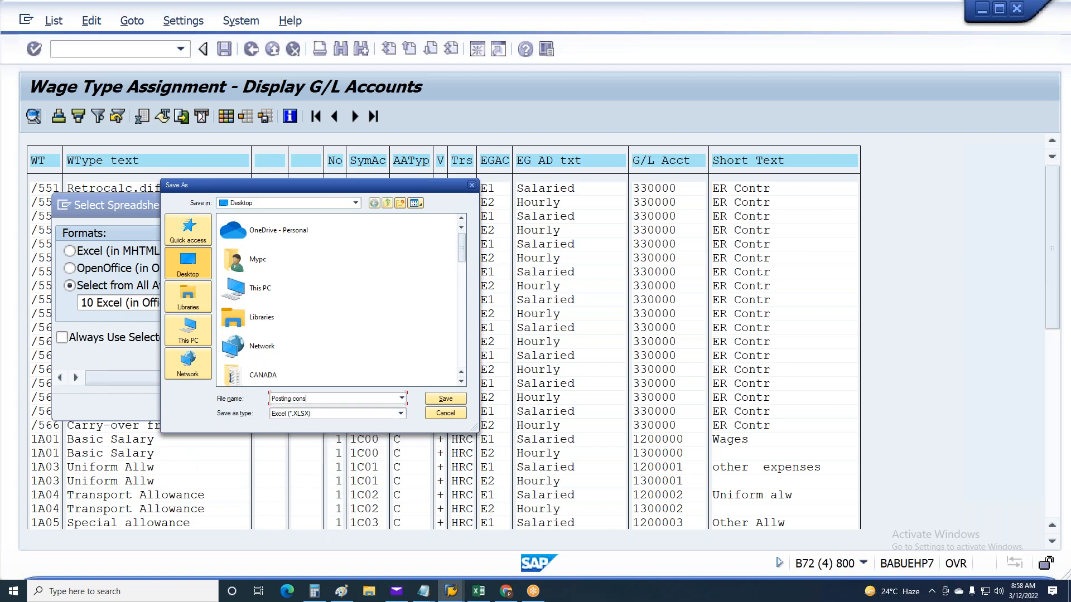
text(iguerat)
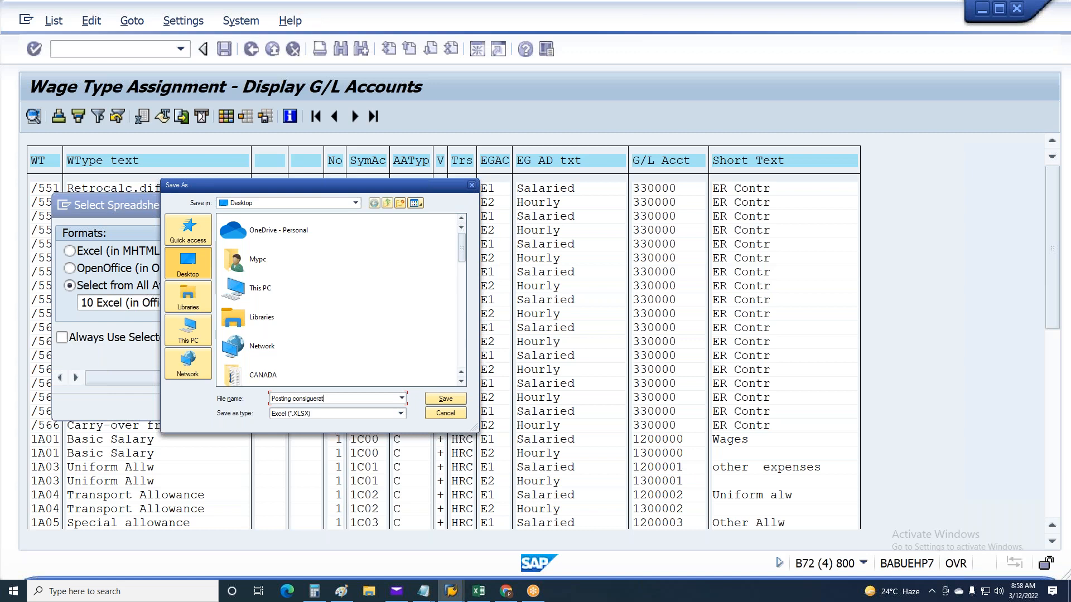
text(ion)
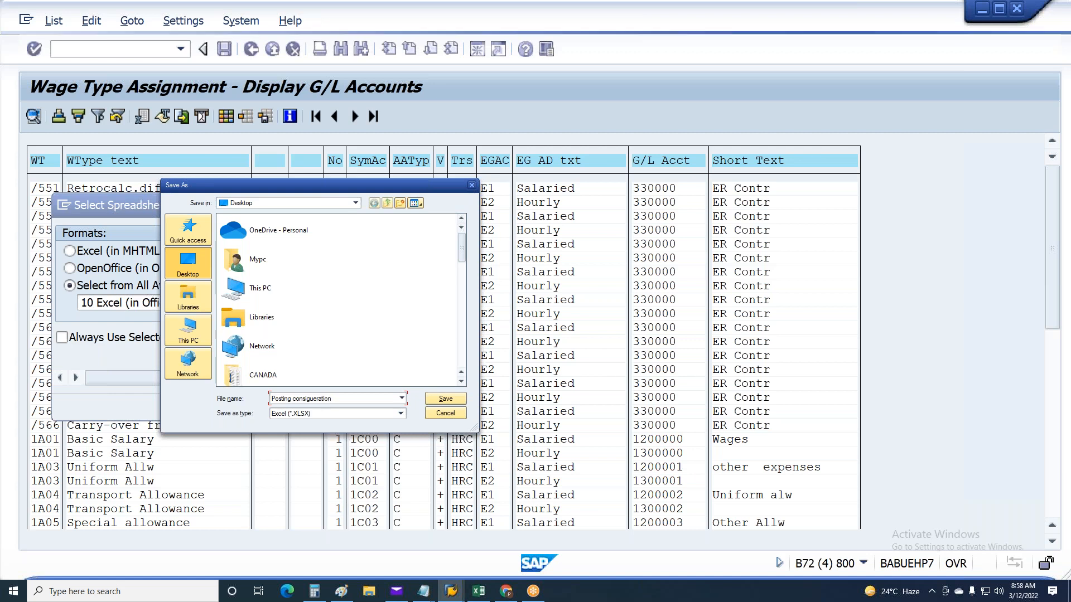
click(446, 398)
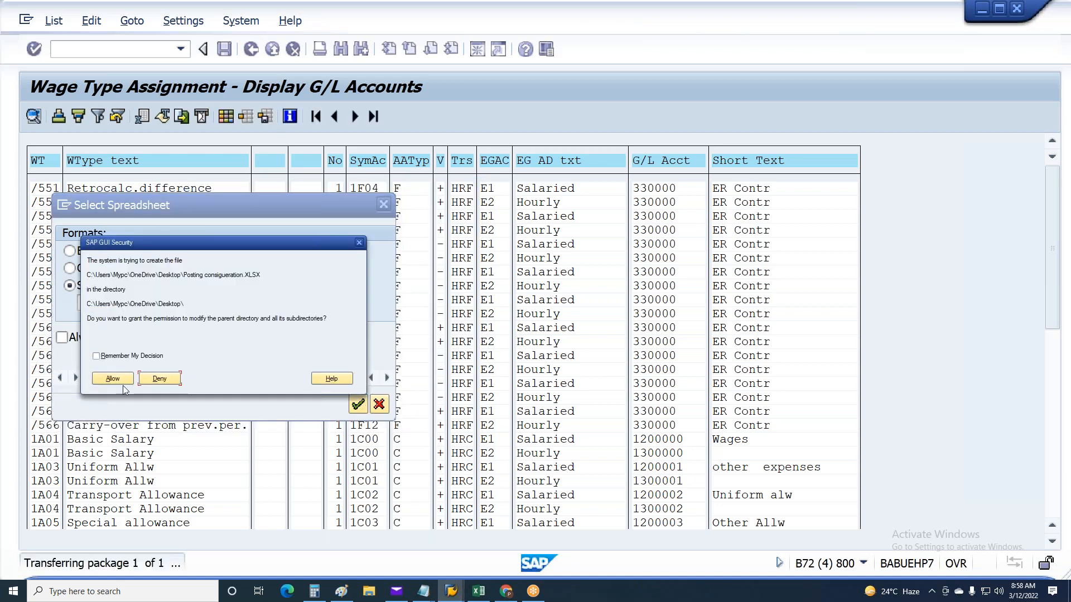
click(113, 378)
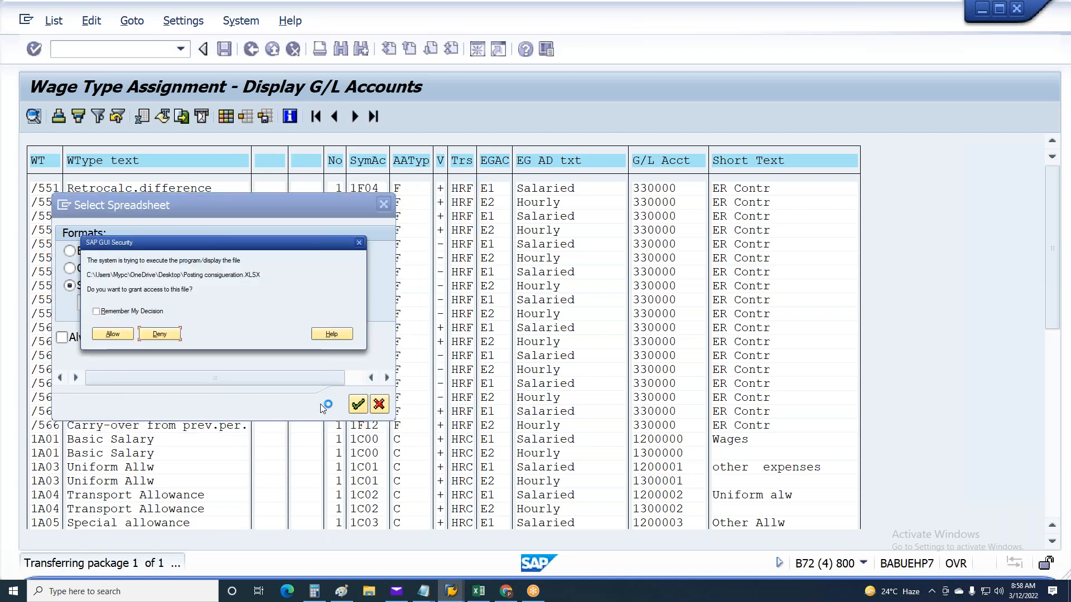
click(112, 334)
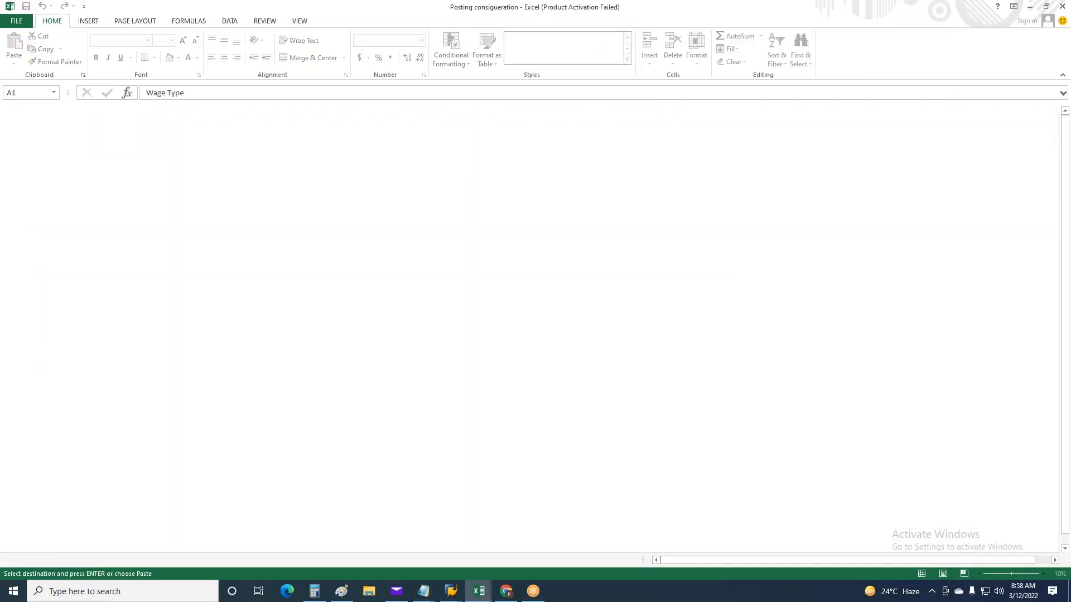
Examine the exported workbook, tracing the salaried Basic Salary row 1A01 from wage type to G/L account and short text
click(775, 251)
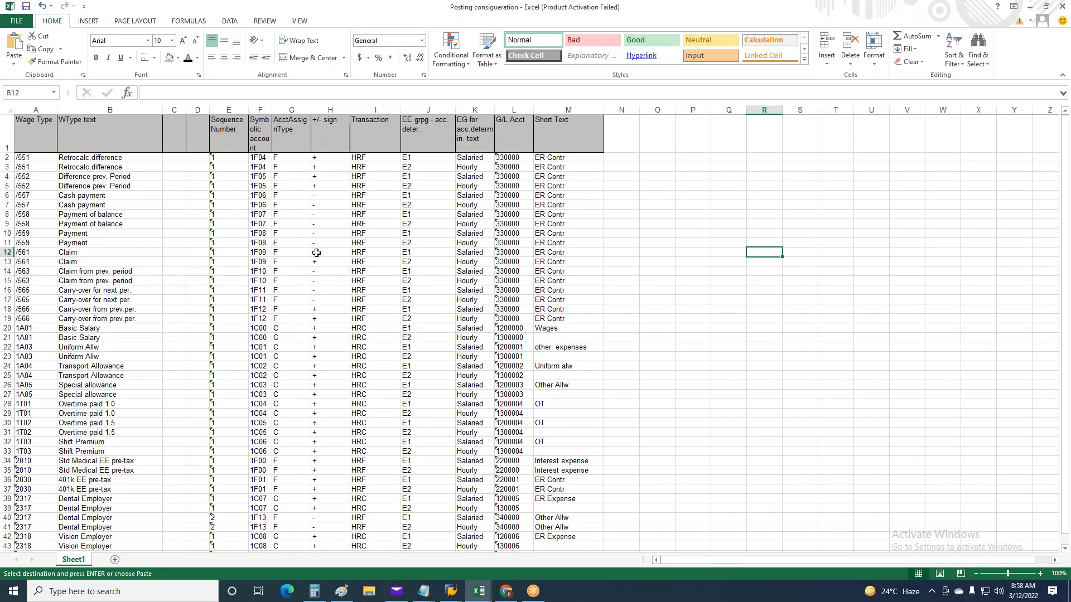
key(Escape)
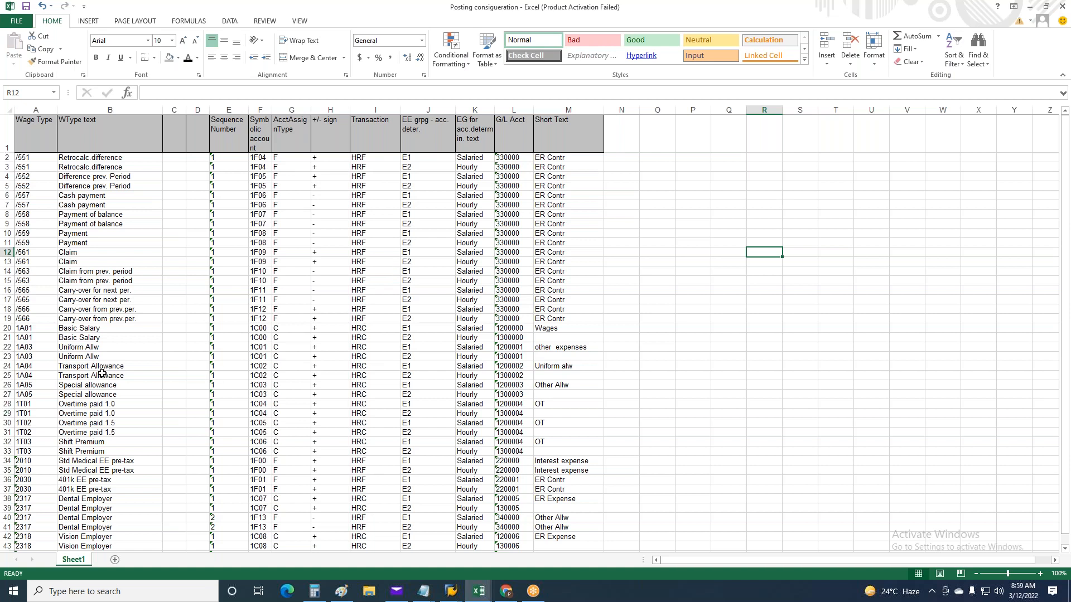
scroll(139, 357, down, 4)
scroll(134, 340, up, 4)
scroll(239, 411, down, 3)
scroll(223, 390, up, 3)
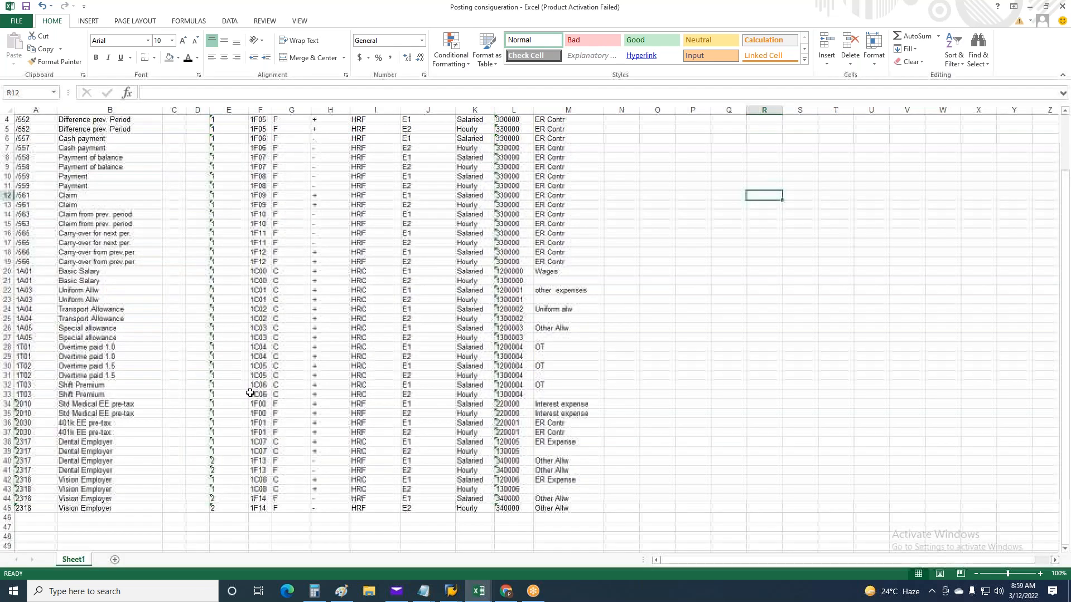
click(32, 328)
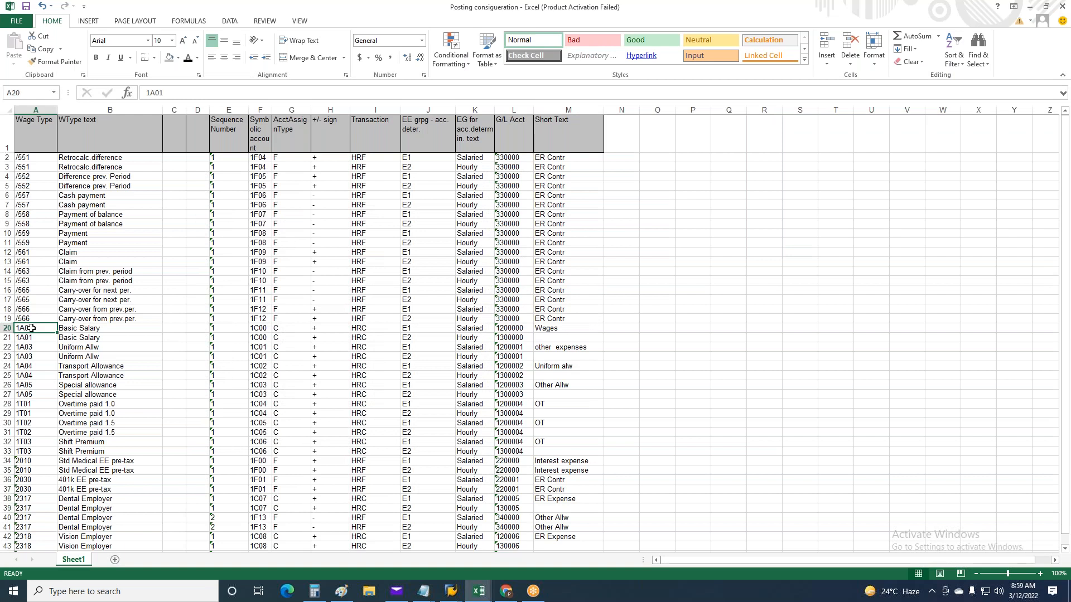
click(278, 328)
click(486, 328)
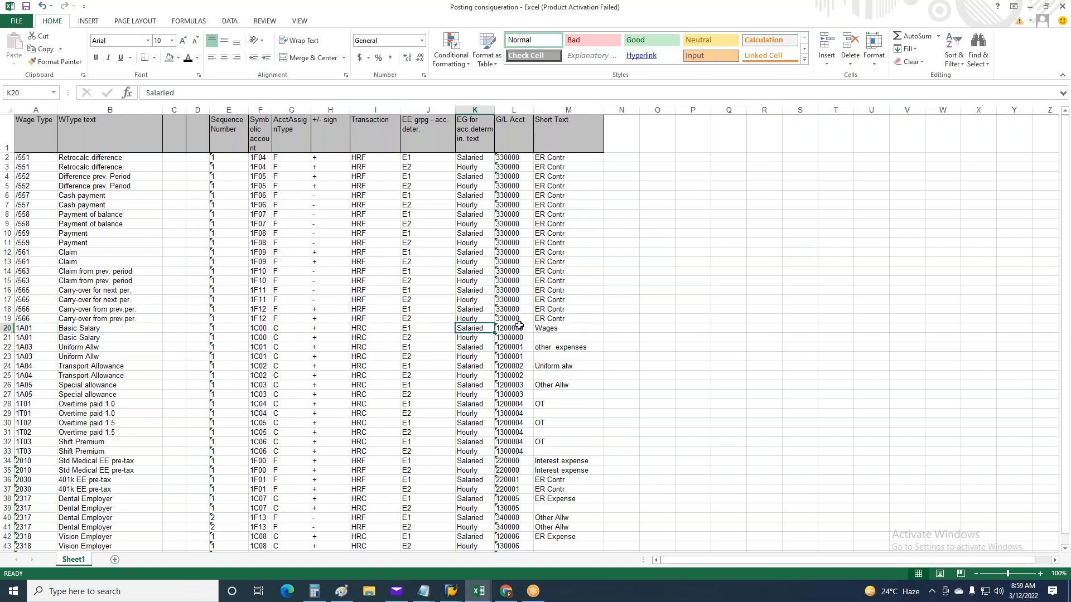
click(517, 327)
drag(570, 327, 22, 329)
click(733, 280)
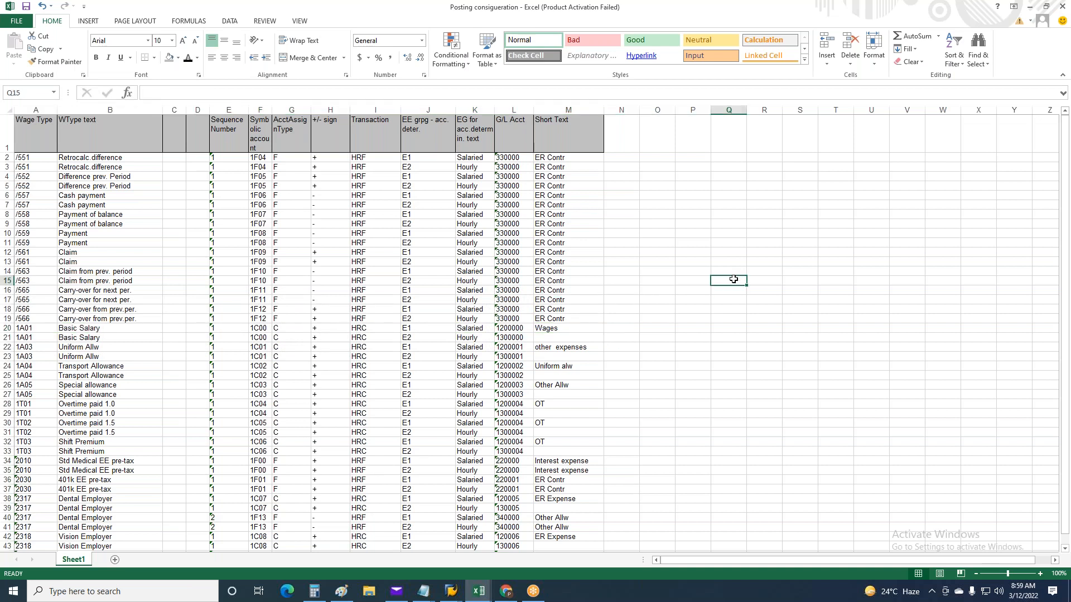
Compare the symbolic account and G/L account of the Shift Premium rows for wage type 1T03
scroll(733, 280, down, 2)
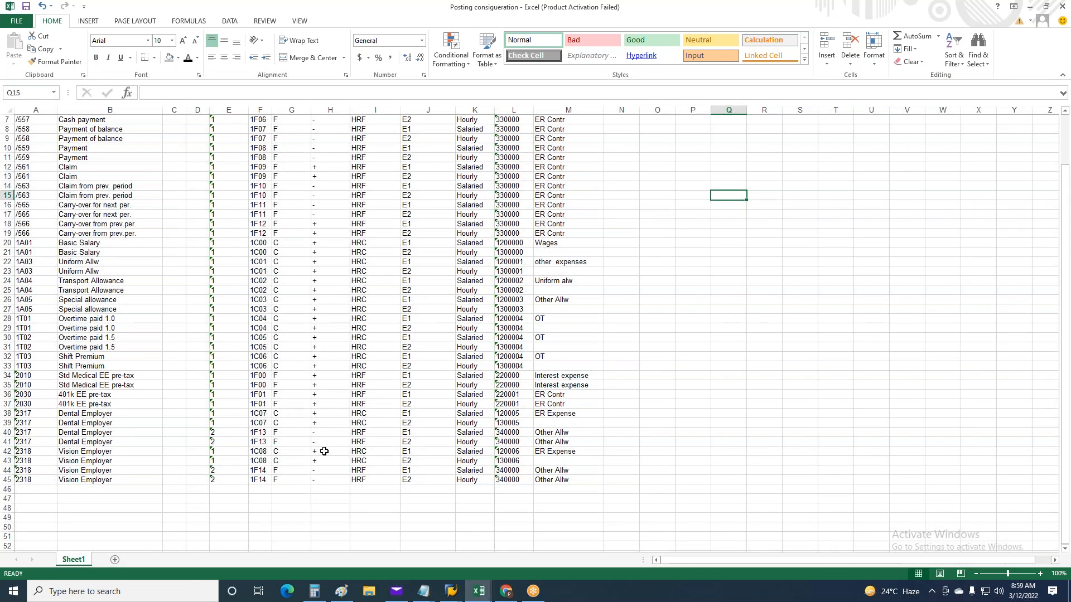
click(258, 365)
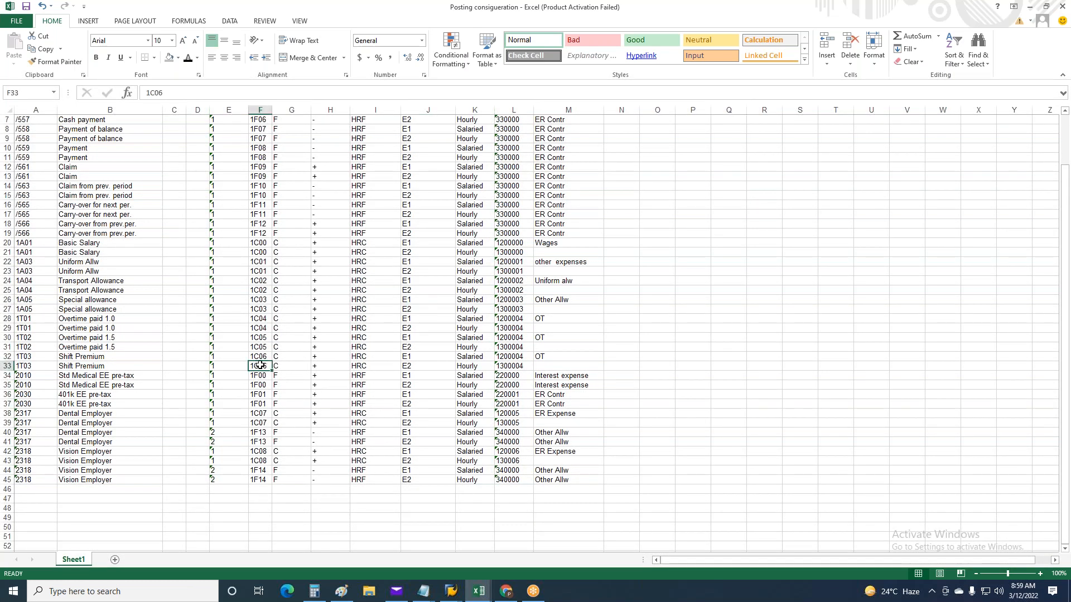
click(525, 367)
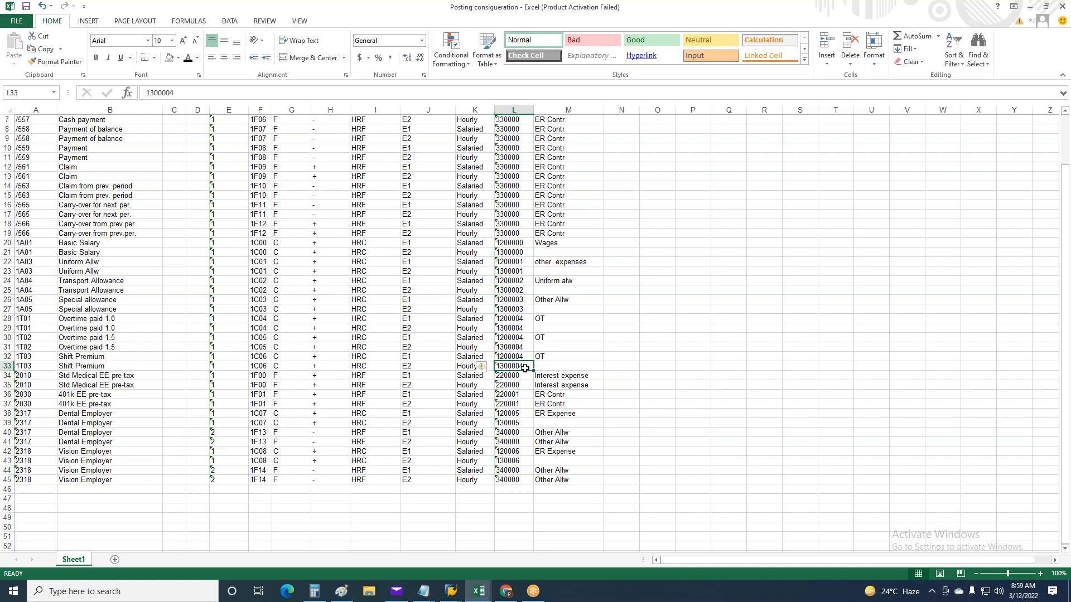
click(263, 368)
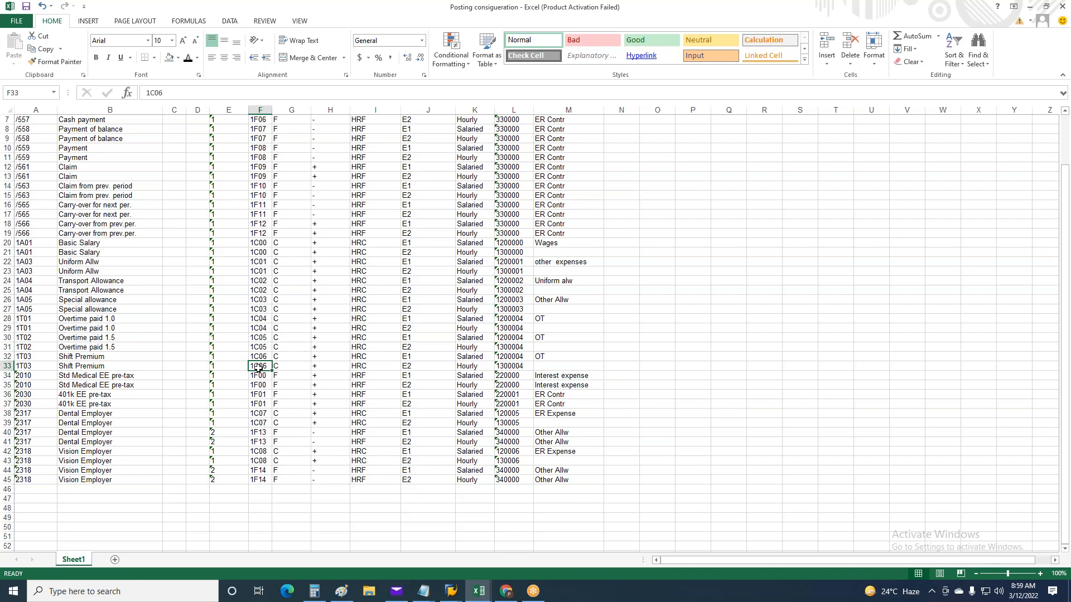
click(29, 360)
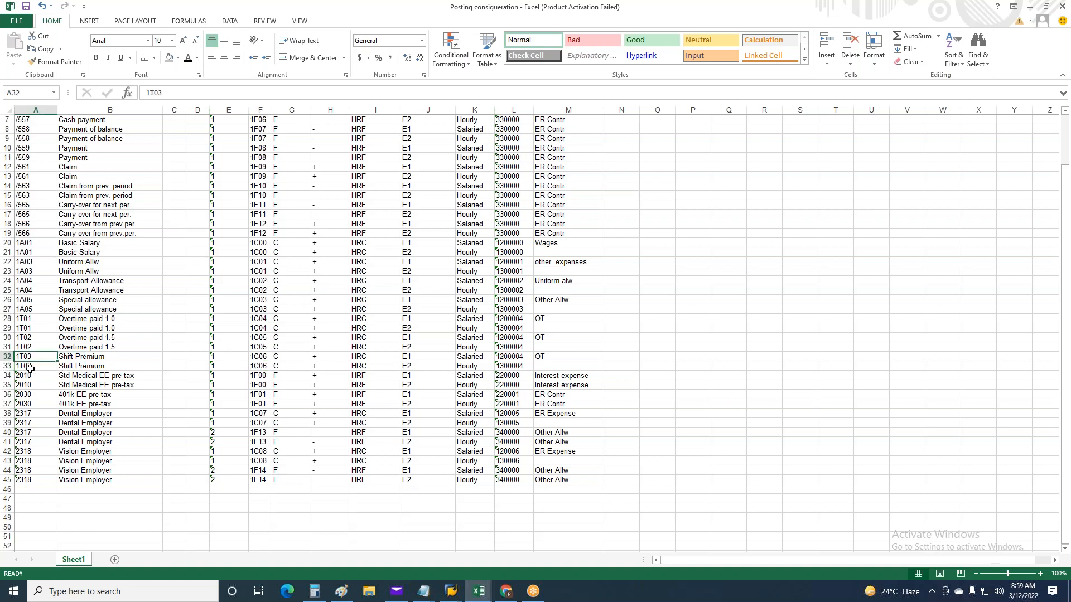
Switch to SAP and exit the Posting Wage Types view back to the SAP Easy Access screen
key(alt+Tab)
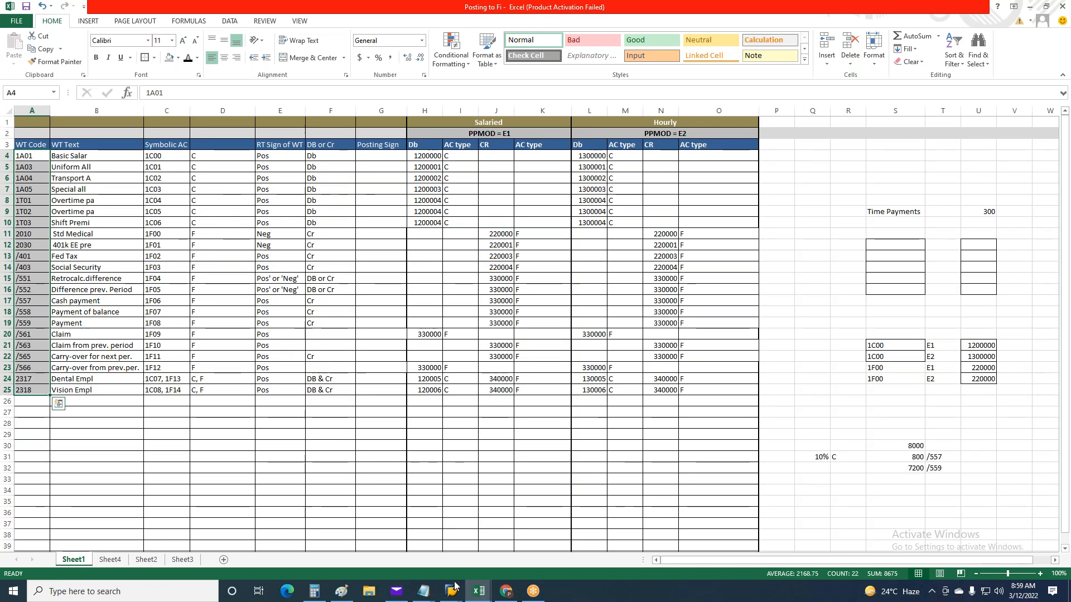
click(451, 593)
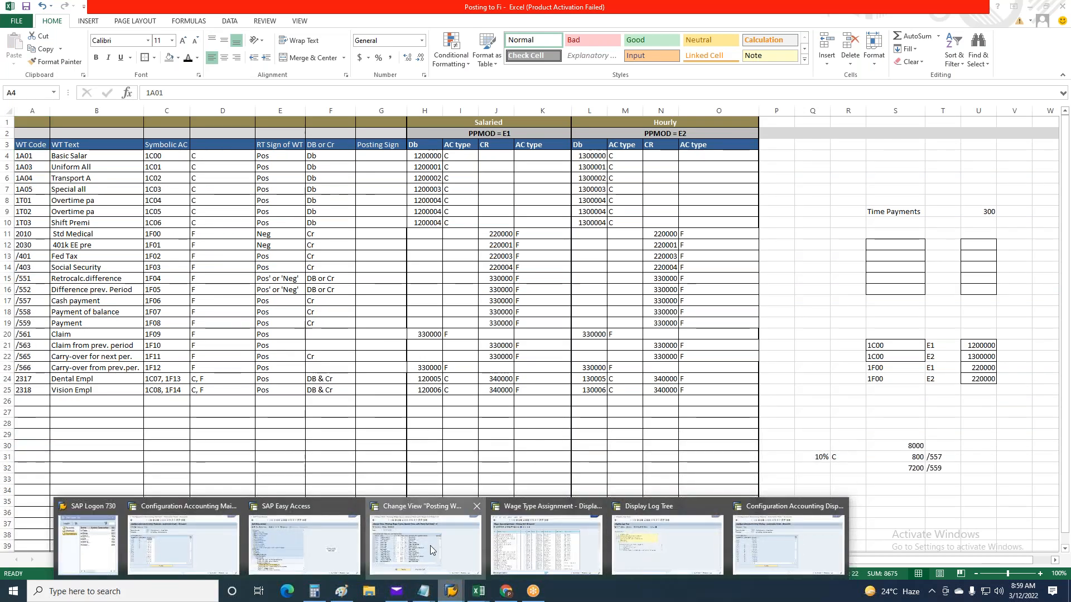
click(430, 545)
key(F3)
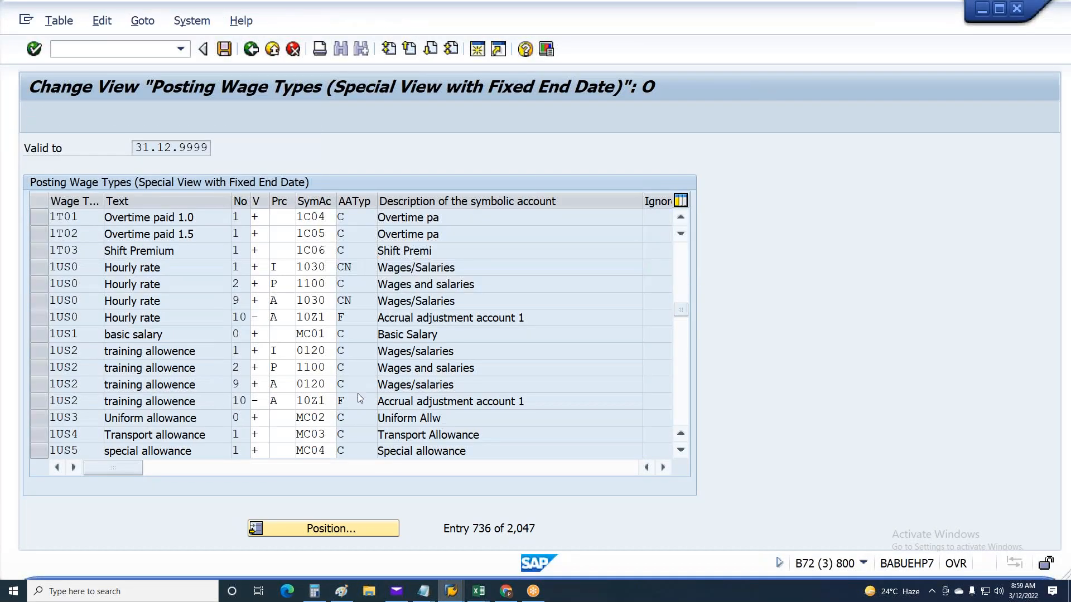
key(F3)
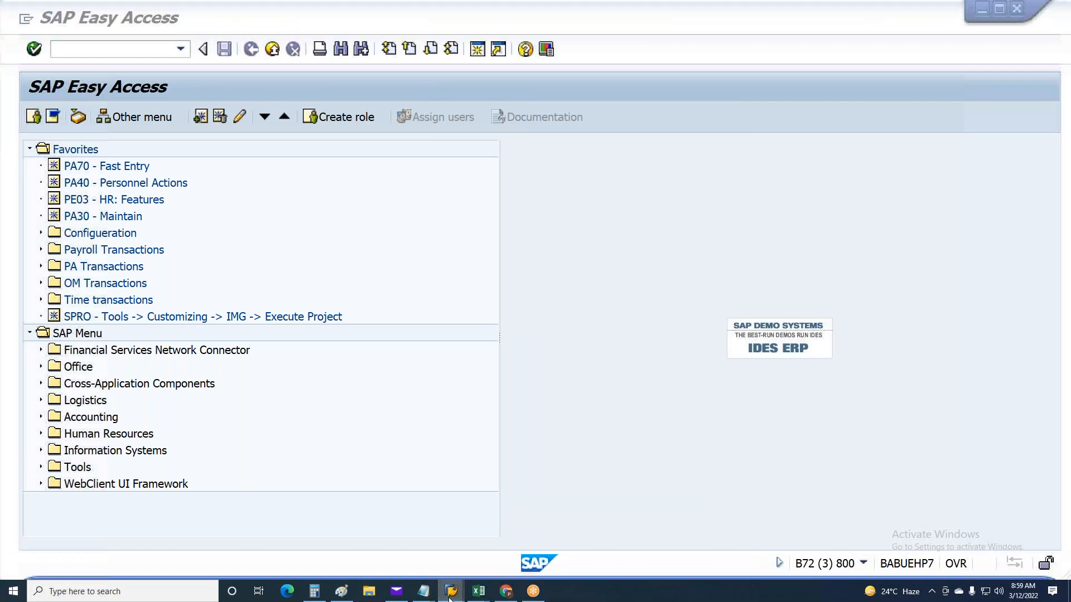
Leave the expense account assignment and open Define wage type posting attributes under Activities in the HR-System in the IMG
click(449, 591)
click(208, 554)
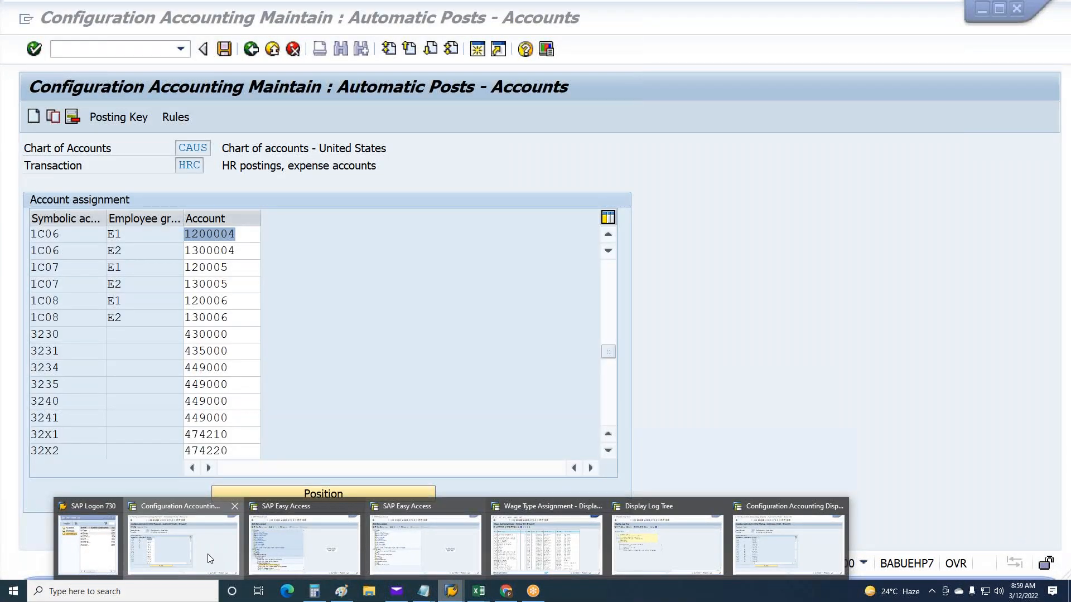
key(F3)
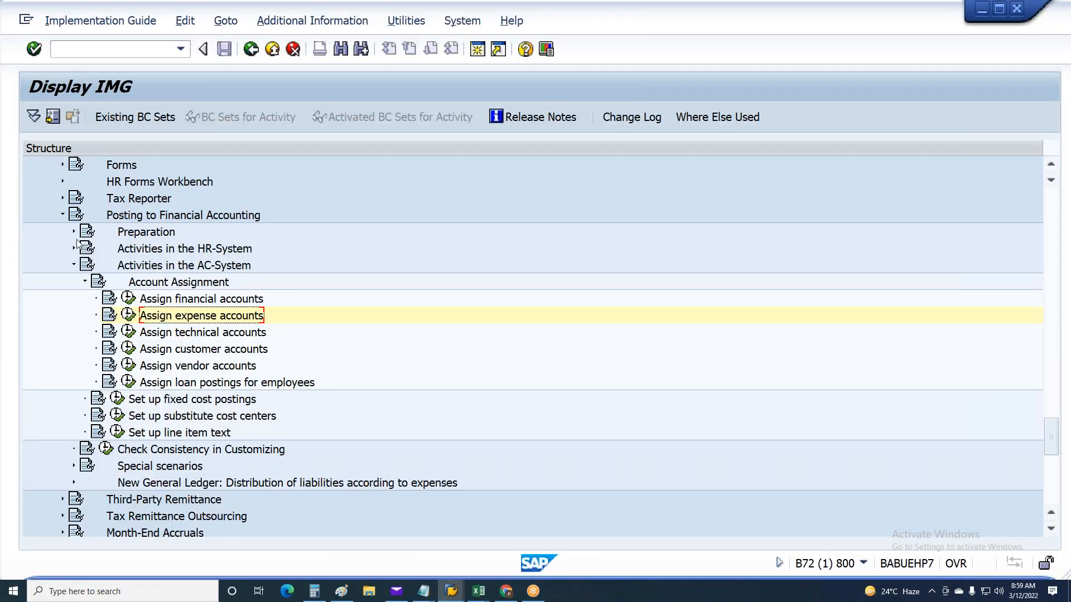
click(72, 249)
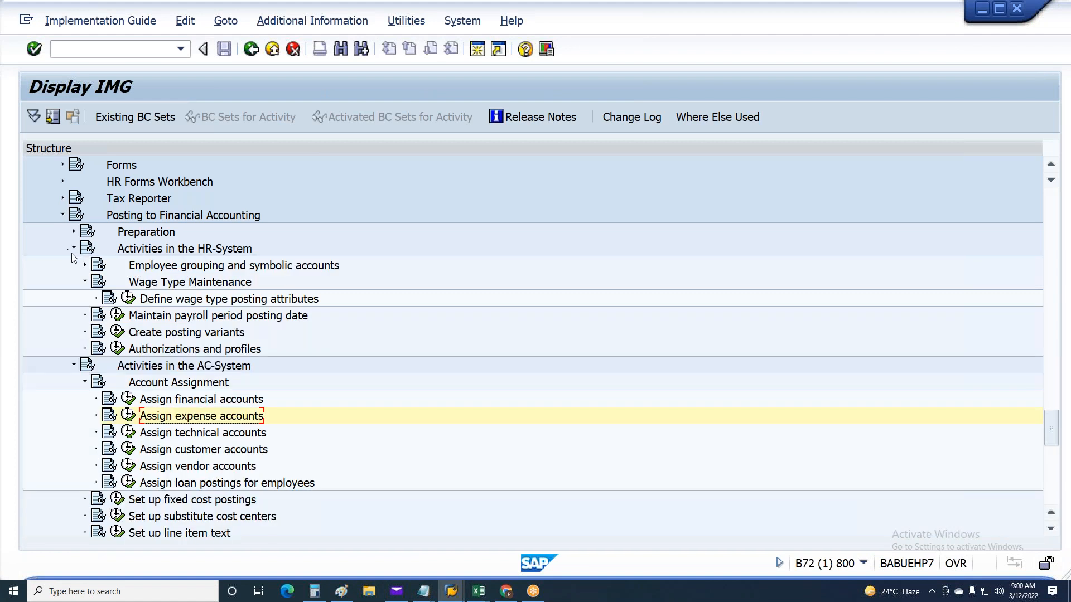
click(128, 299)
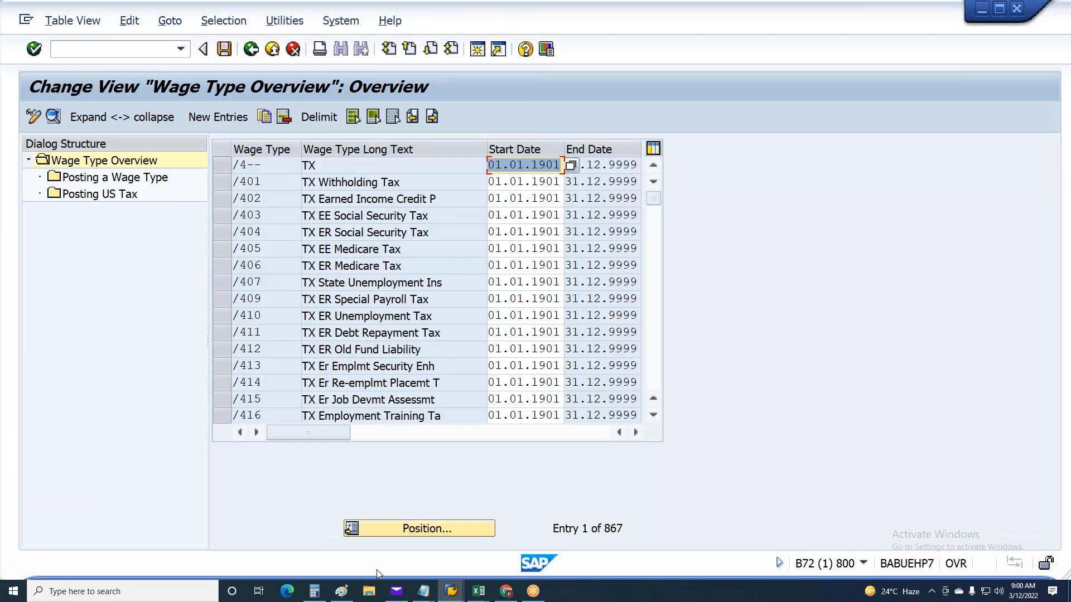
Position the wage type overview at 1T03 and select the Shift Premium entry
click(390, 528)
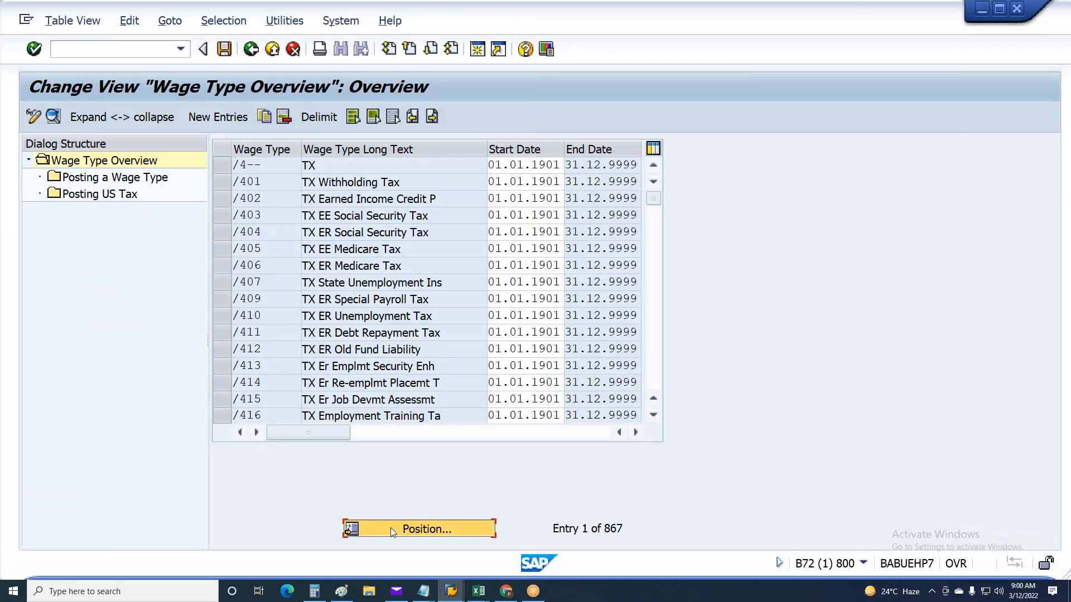
text(1)
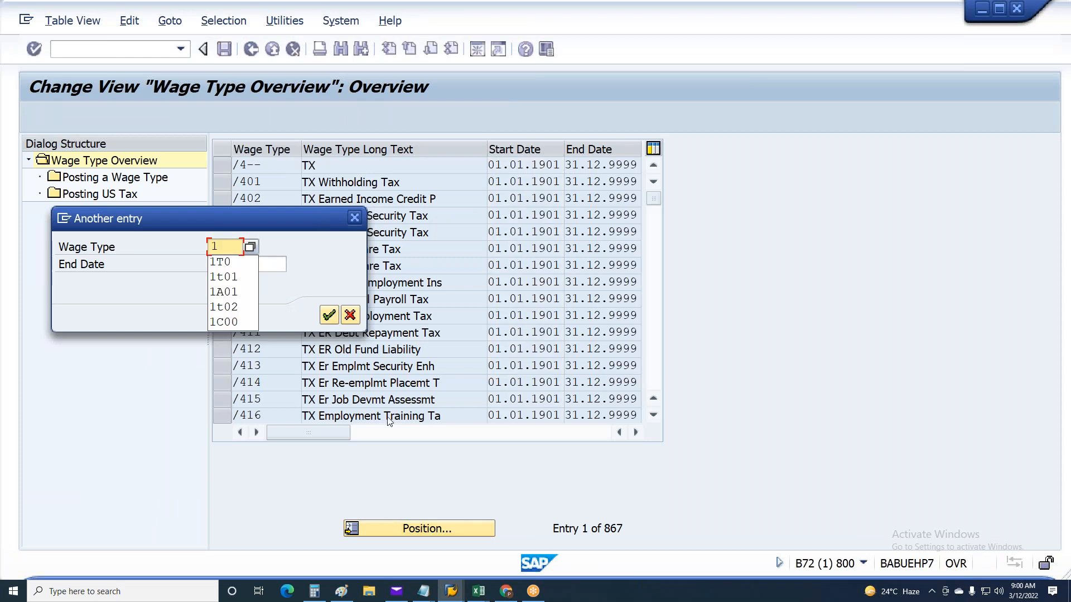
text(t0)
key(Return)
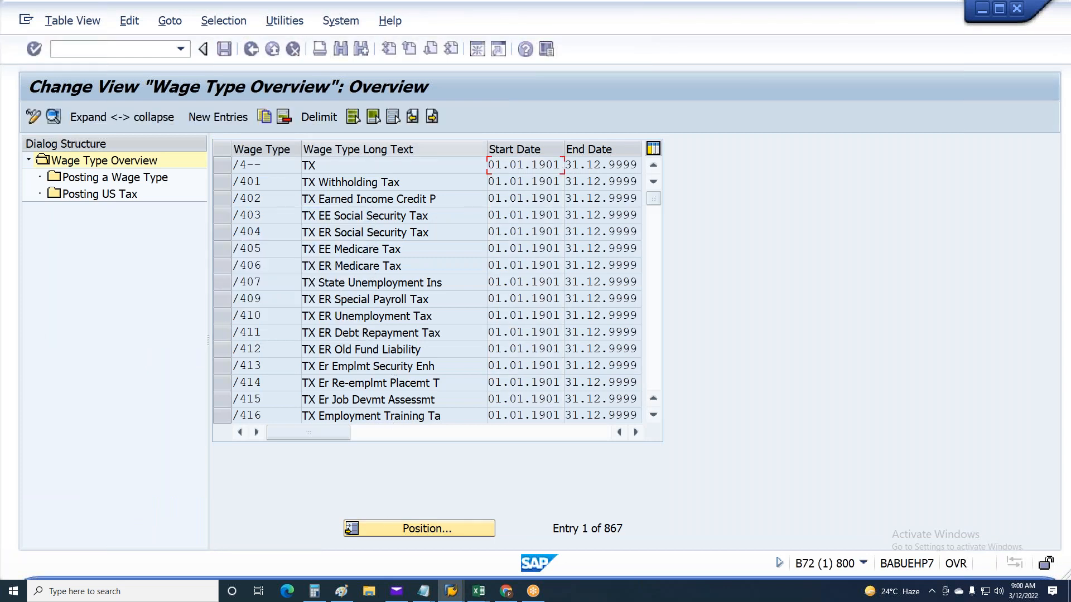
click(223, 166)
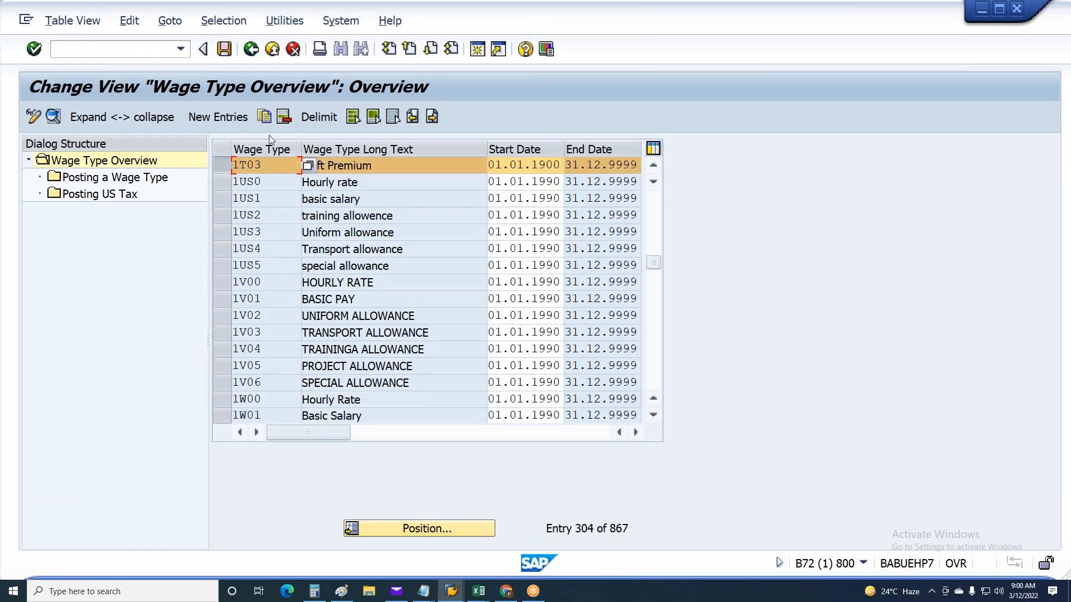
Delimit wage type 1T03 with start date 01.03.2022 and save the new validity period
click(319, 117)
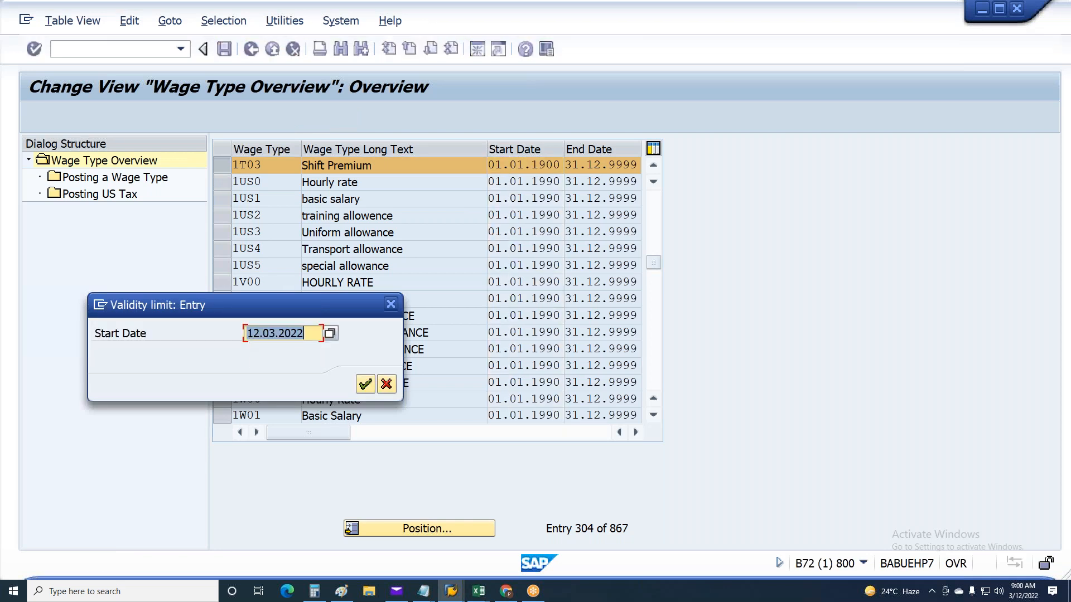
text(01.03.2)
text(022)
key(Return)
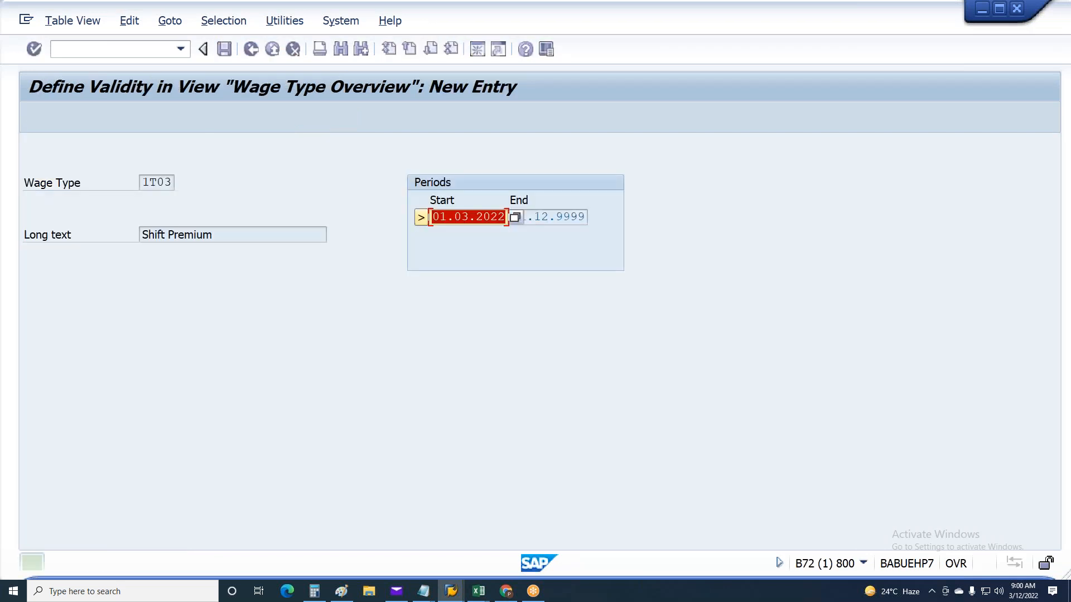
key(Return)
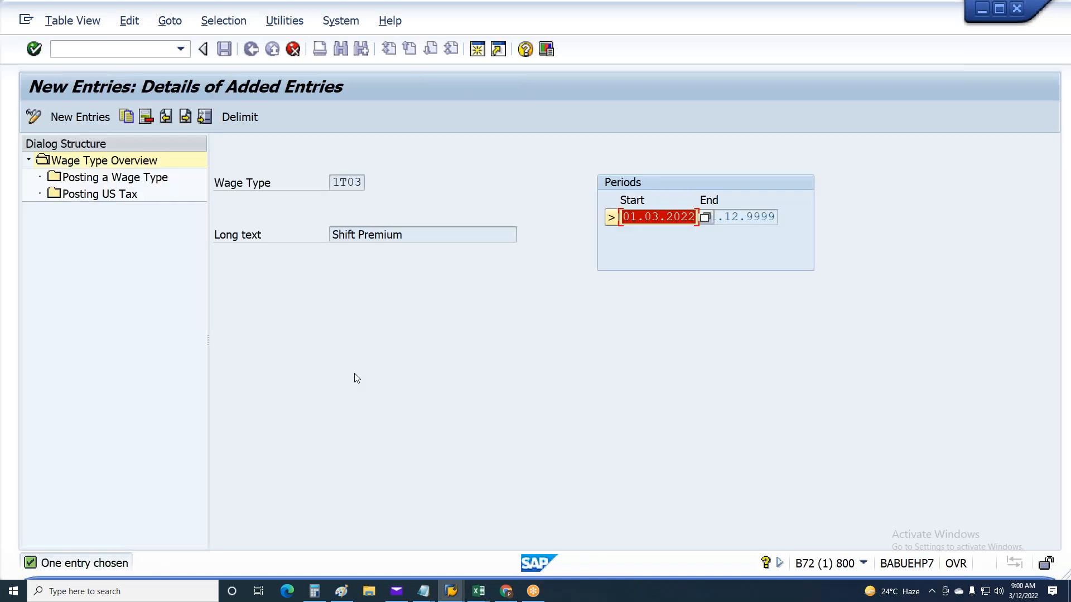
key(ctrl+s)
key(Return)
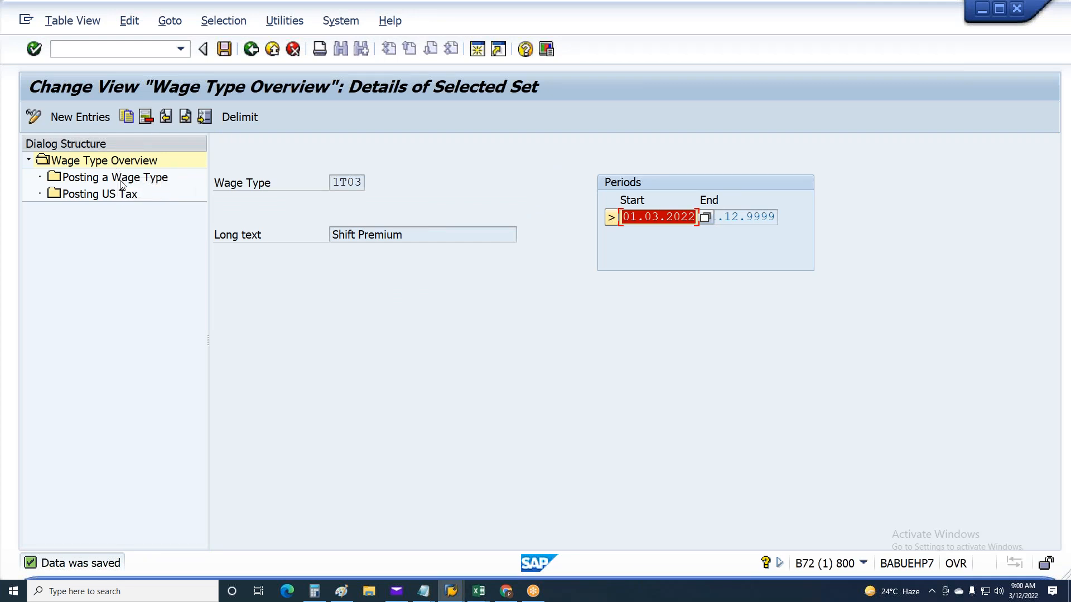
Open the posting assignment of wage type 1T03 and go to its period ending 28.02.2022
double_click(121, 178)
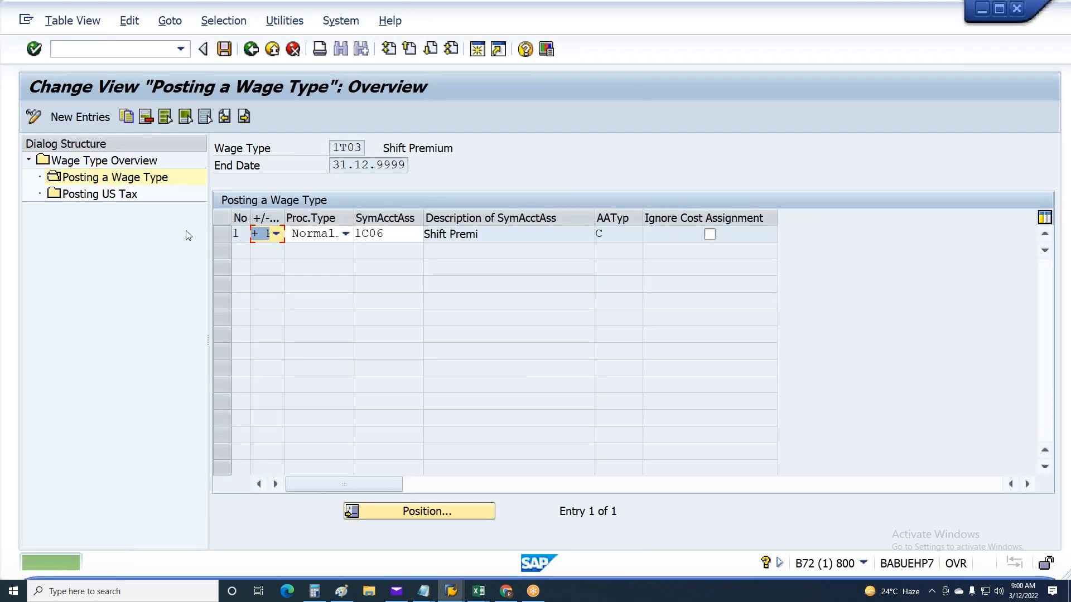
click(221, 117)
click(223, 118)
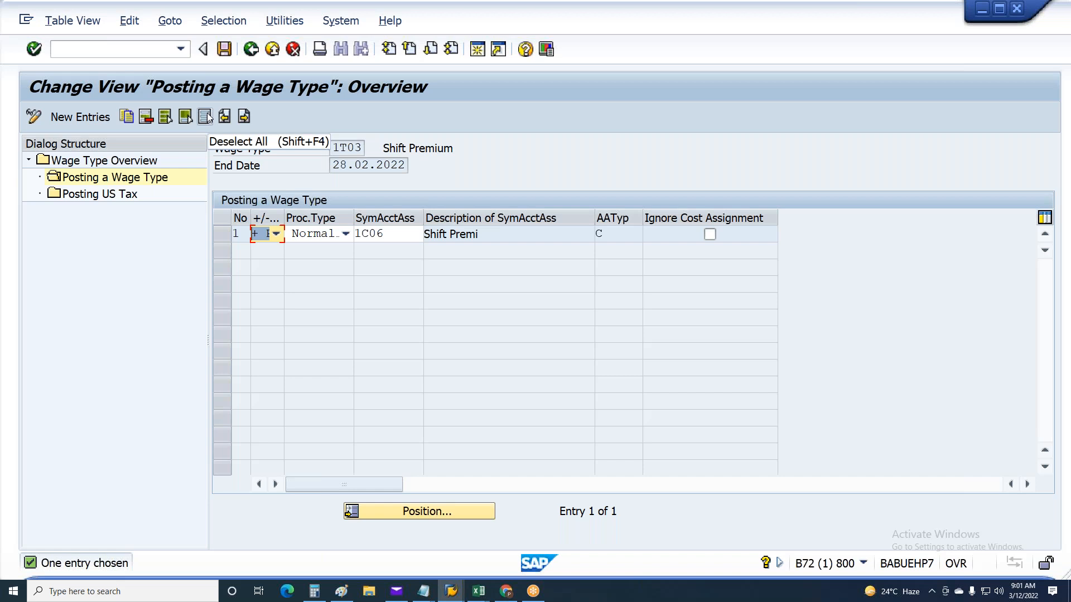
Save the entry, go to wage type 1T03's period ending 31.12.9999 and check its assigned symbolic account
key(ctrl+s)
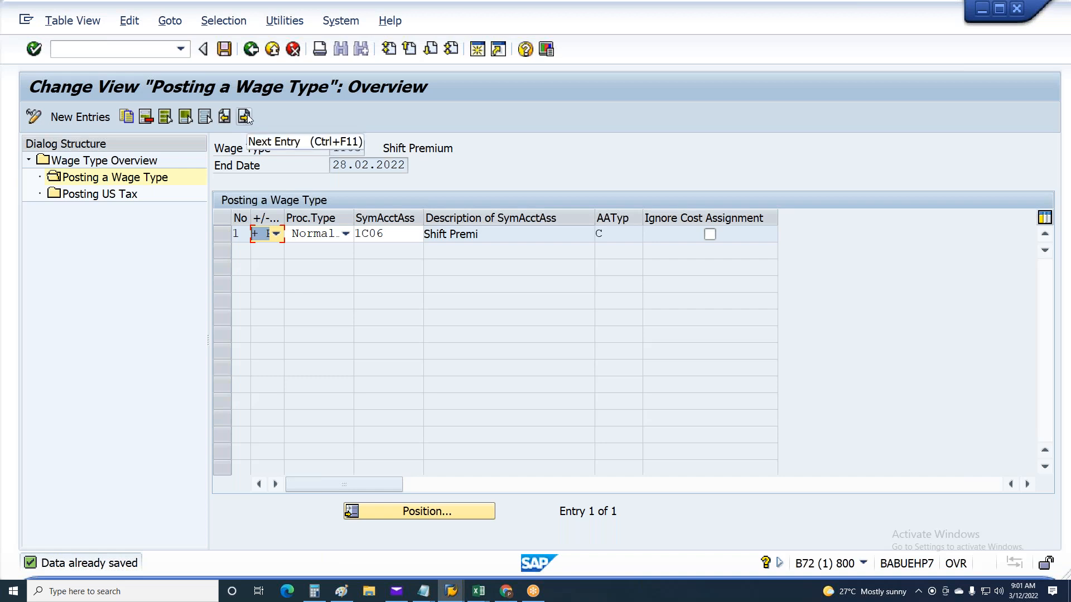
click(245, 117)
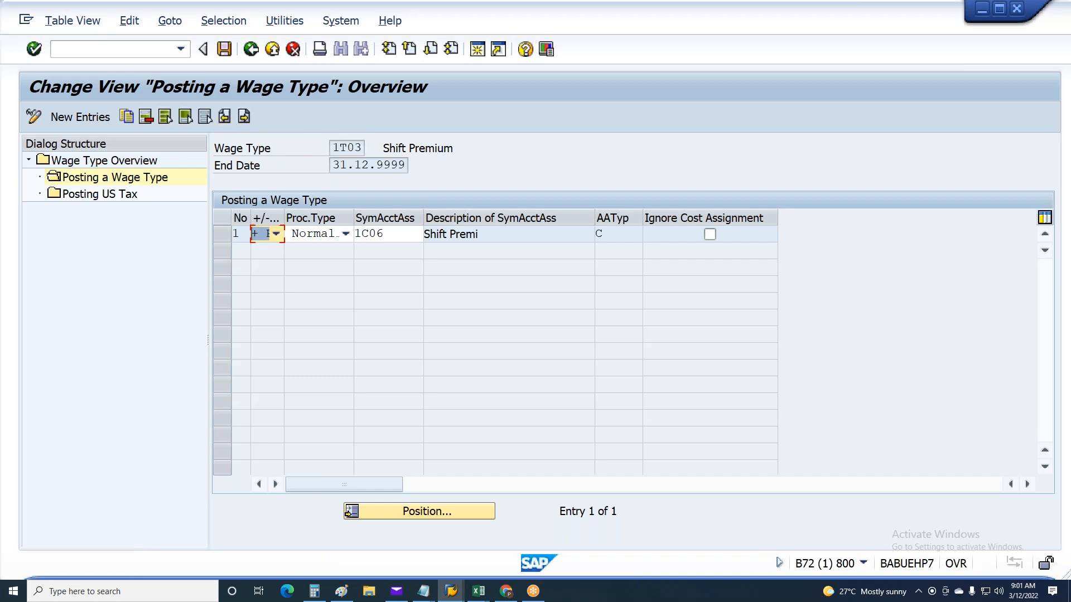
double_click(363, 165)
double_click(391, 236)
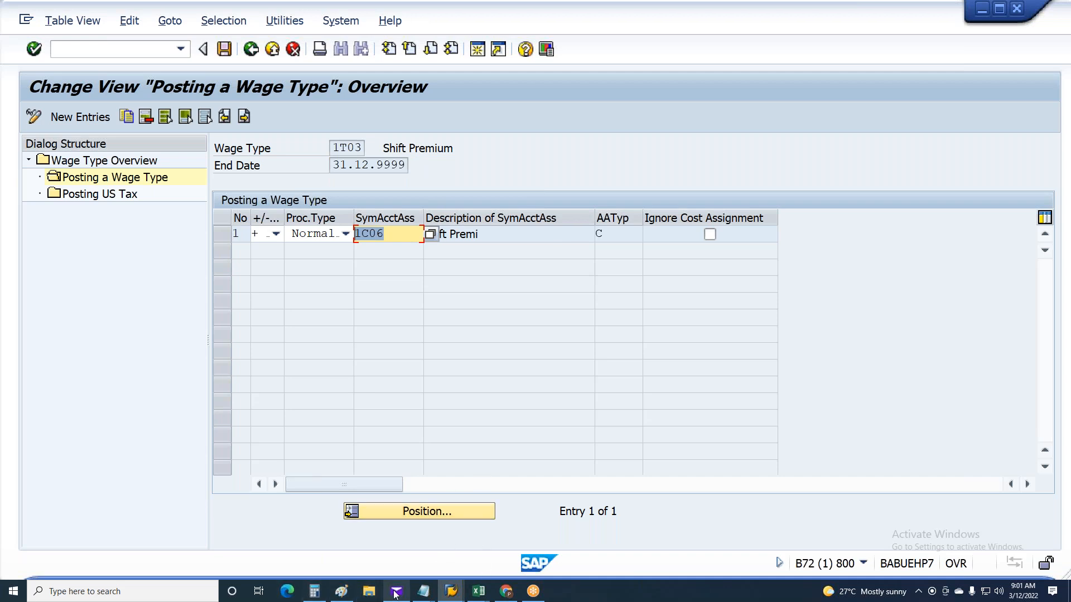
click(451, 591)
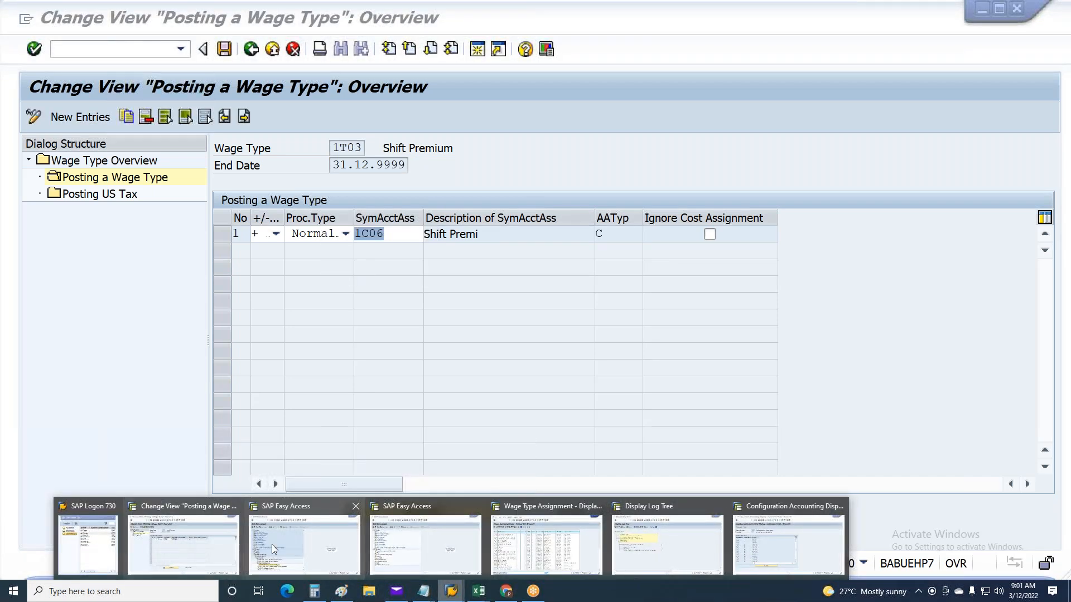
mouse_move(273, 544)
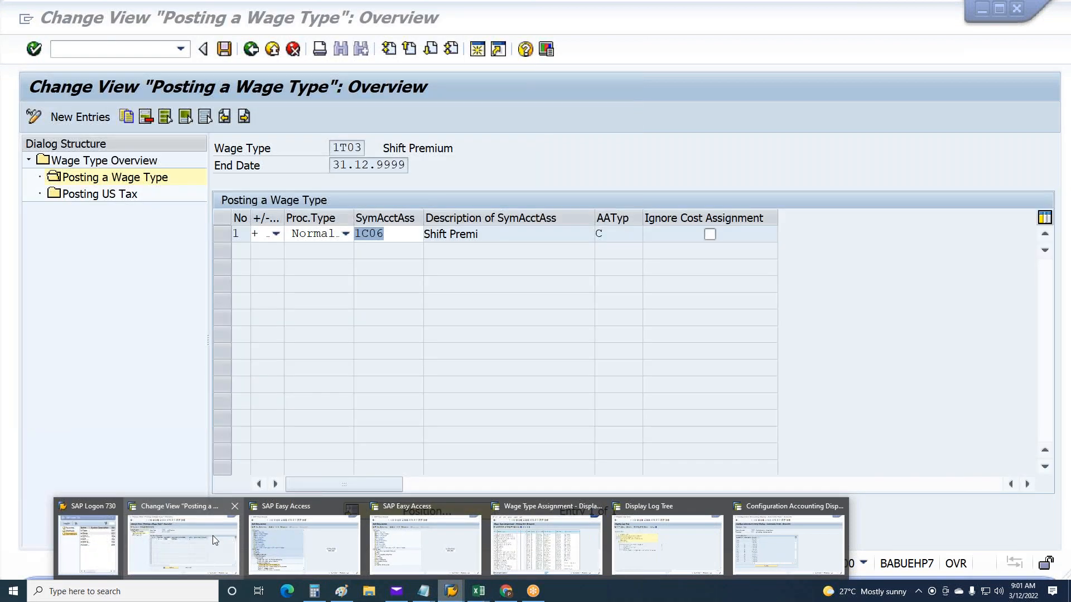
click(212, 536)
drag(369, 233, 397, 232)
Leave the wage type posting attributes and open Assign expense accounts in the IMG for chart of accounts CAUS
key(F3)
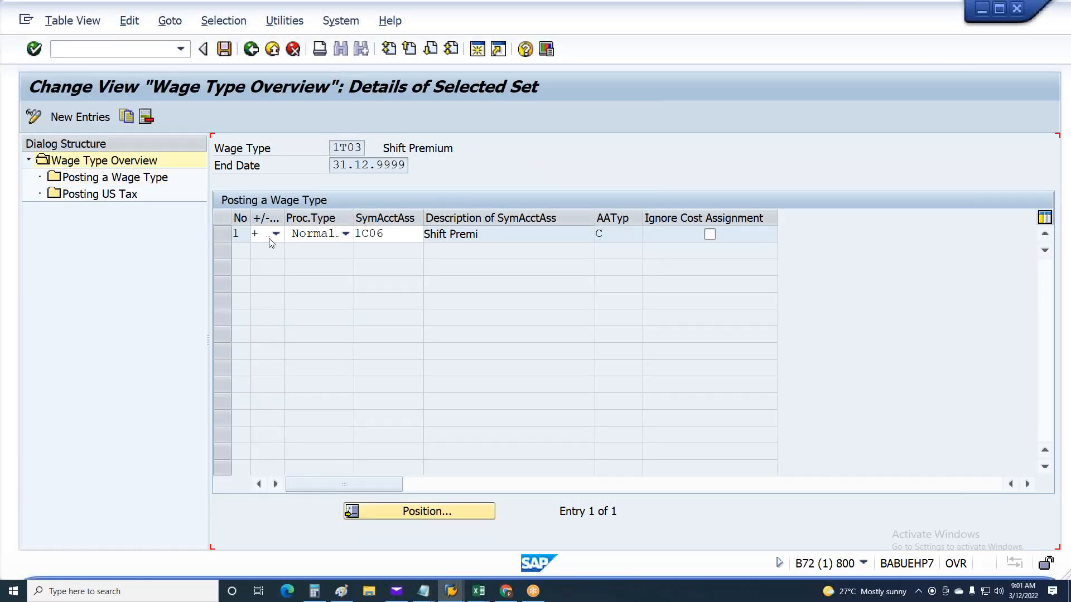
key(F3)
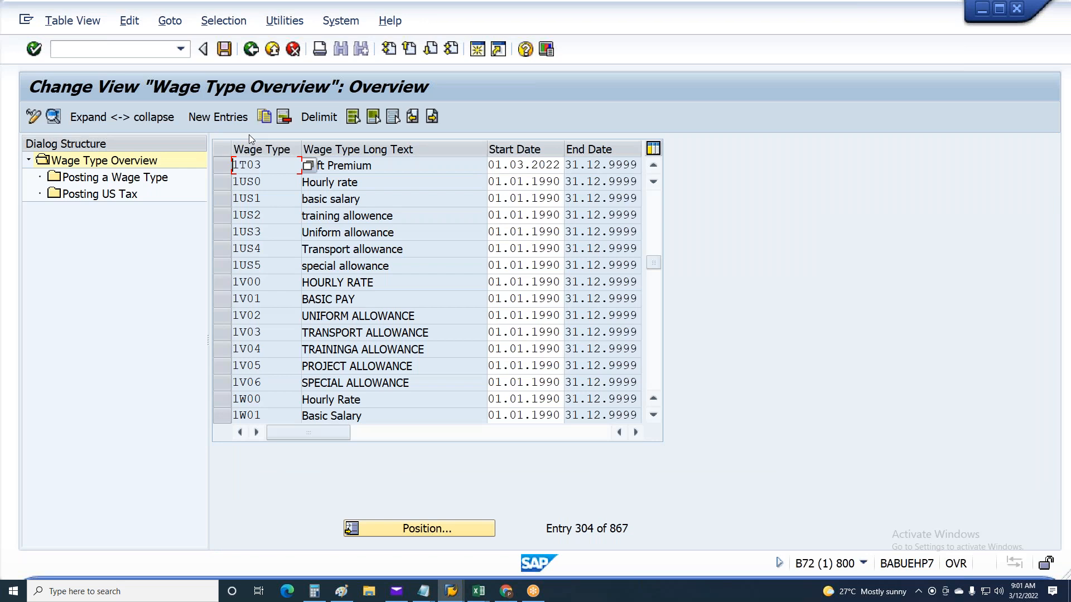
key(F3)
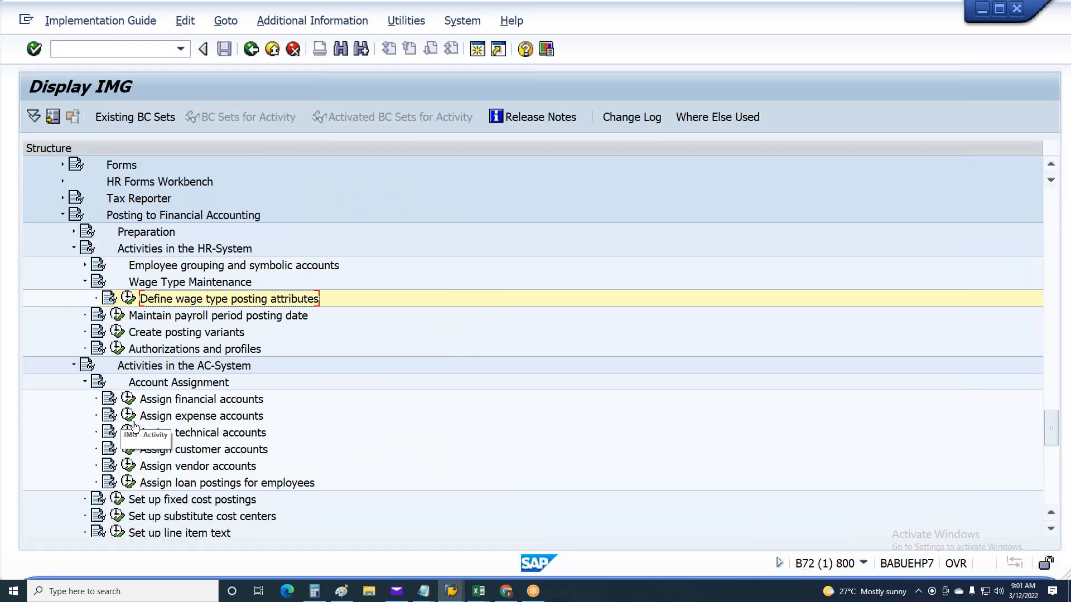
click(128, 415)
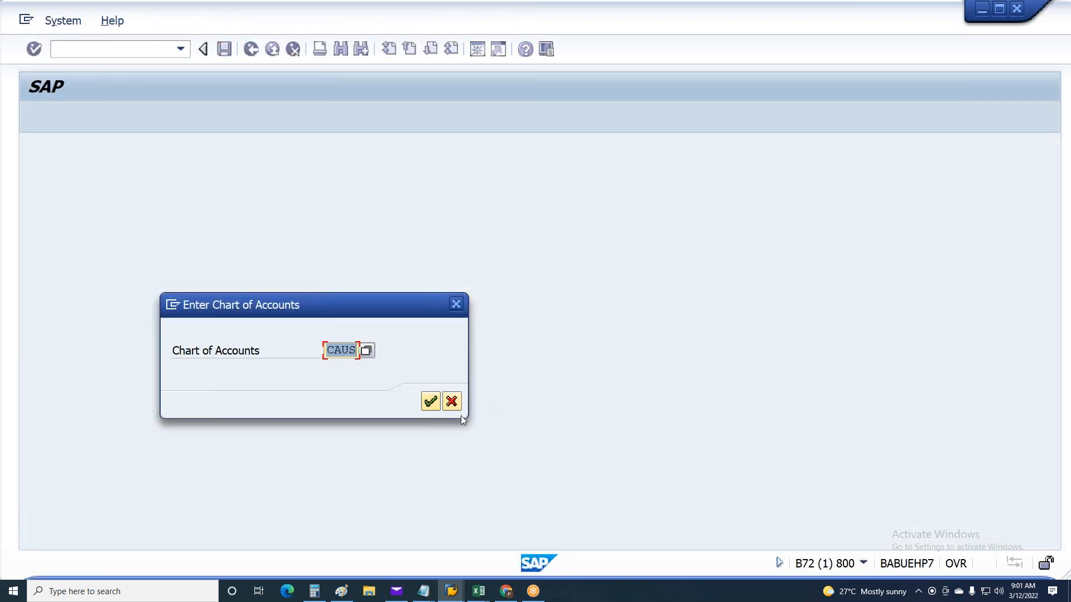
click(430, 401)
Examine the symbolic accounts and their assigned G/L accounts in the expense account table, from 0120 down to 1029
click(91, 251)
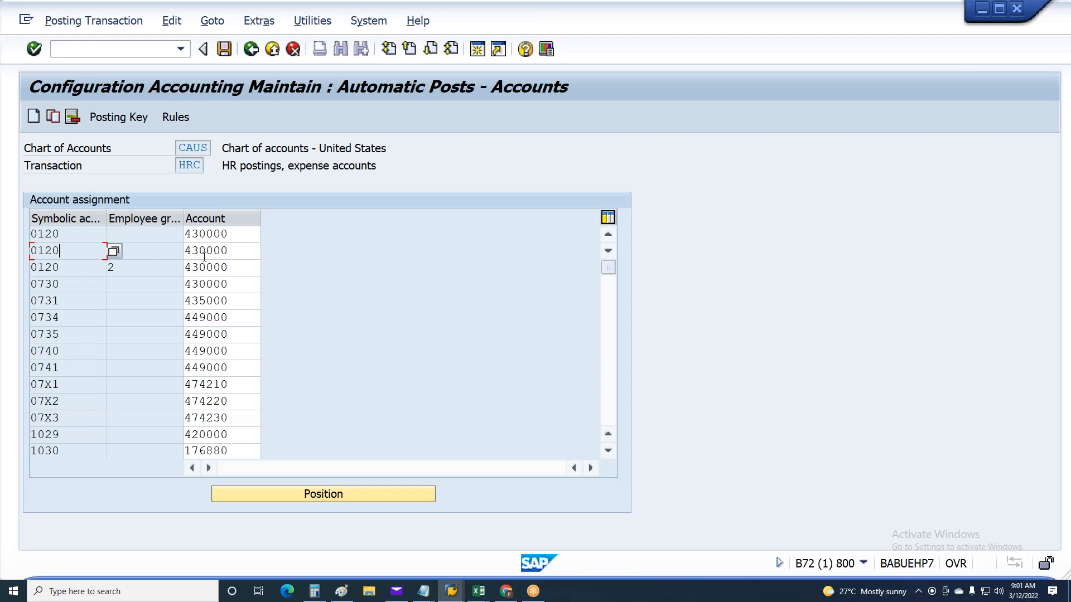
click(203, 252)
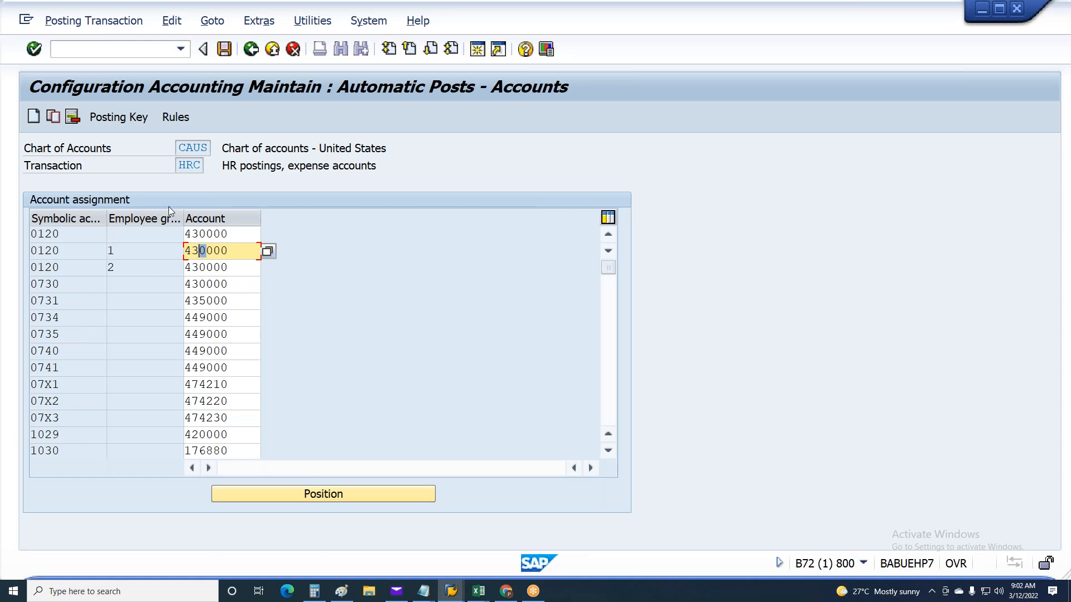
click(239, 439)
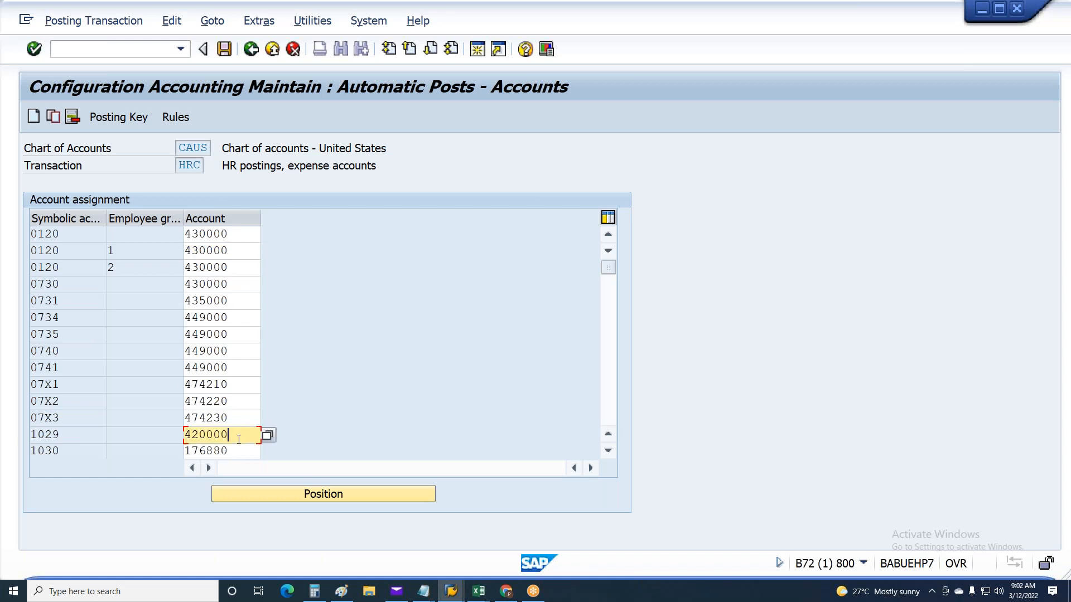
double_click(98, 440)
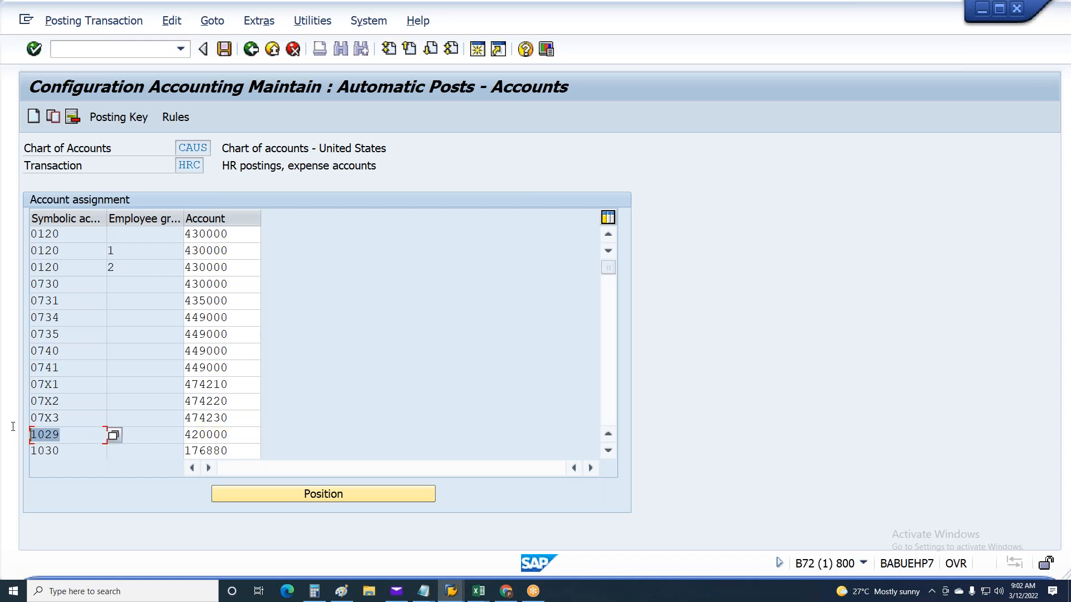
key(Tab)
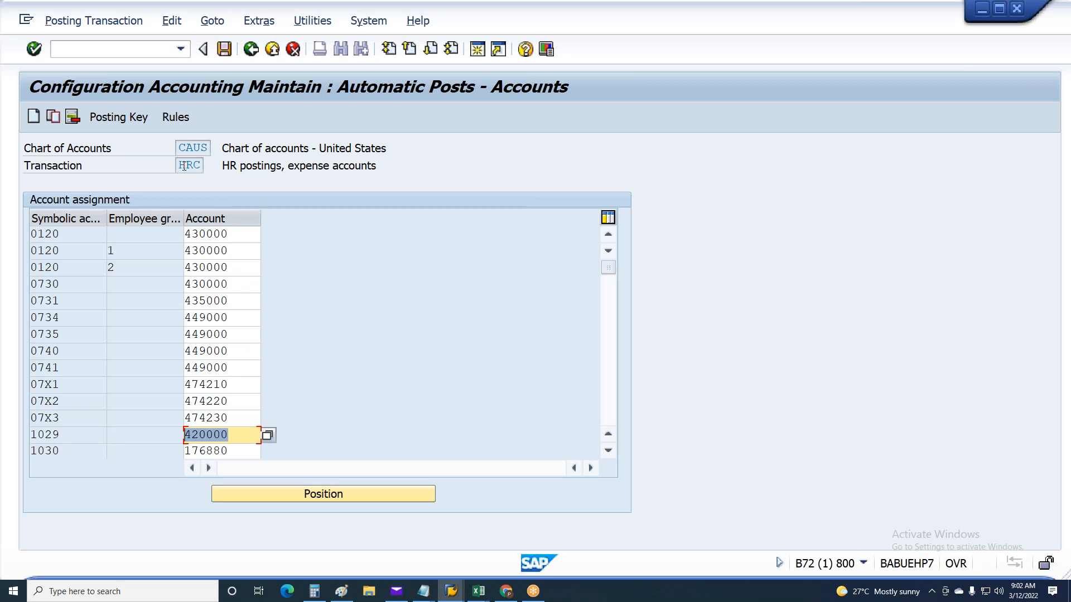
click(75, 252)
click(73, 287)
click(68, 319)
click(66, 352)
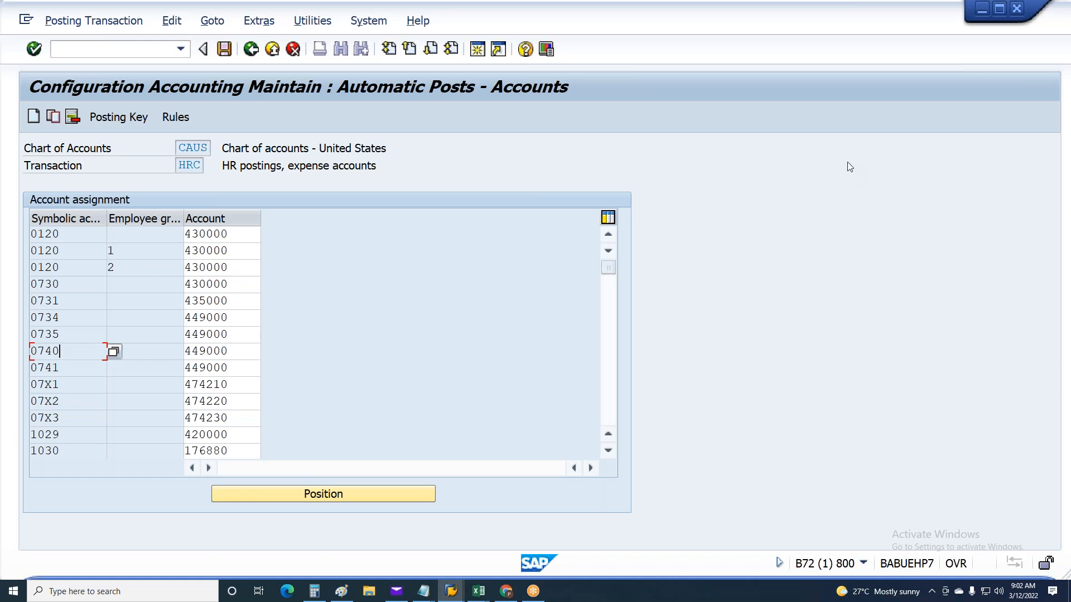
click(244, 384)
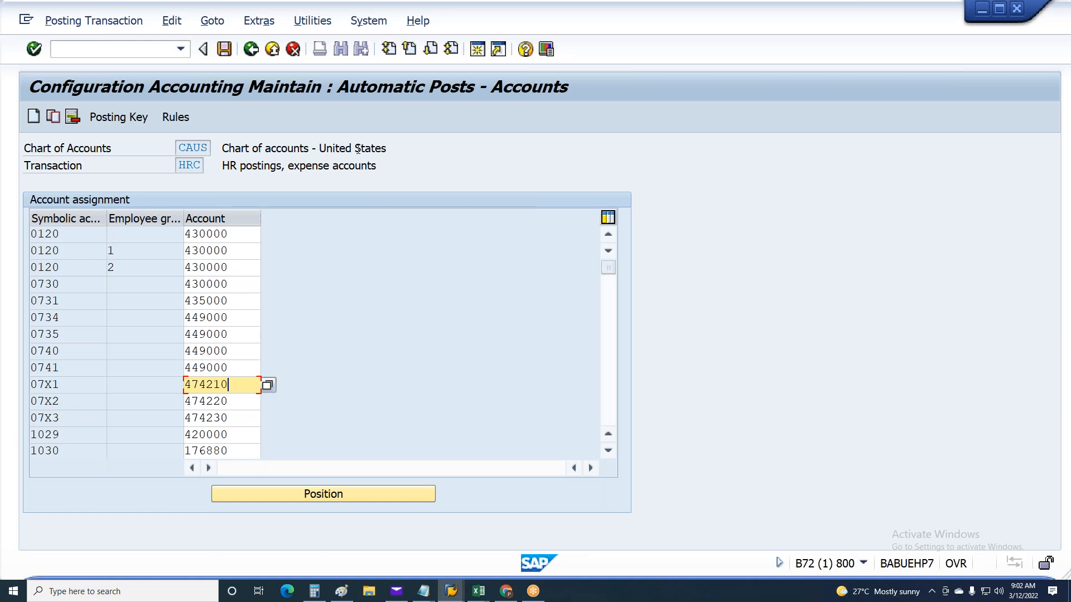
Review transaction HRC, employee grouping 2 of symbolic account 0120, and the G/L accounts of 07X1 and the entries from 0120 to 0740
drag(203, 166, 179, 165)
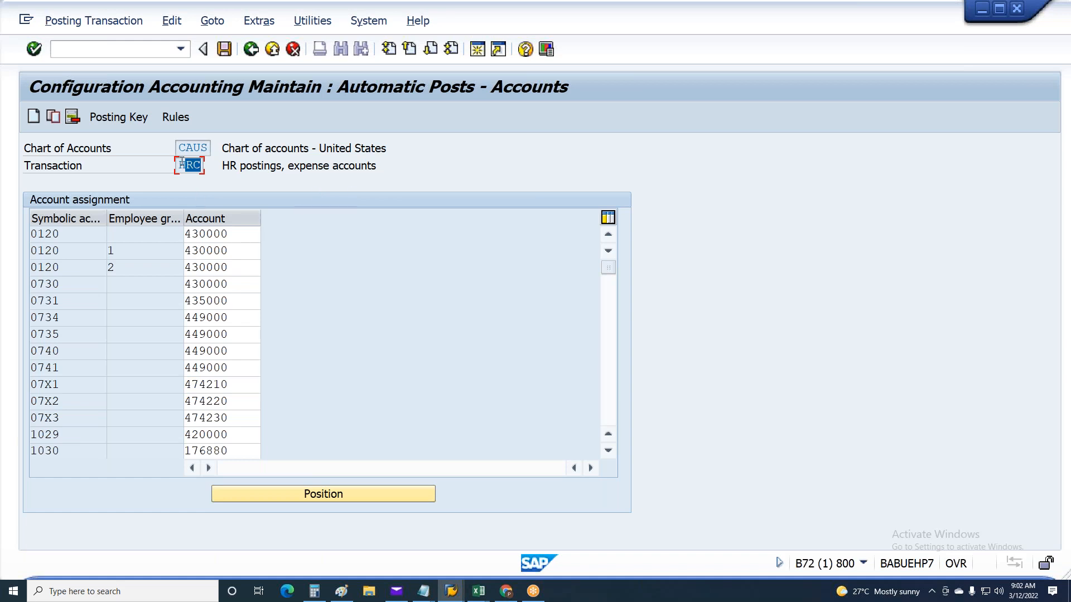
click(149, 267)
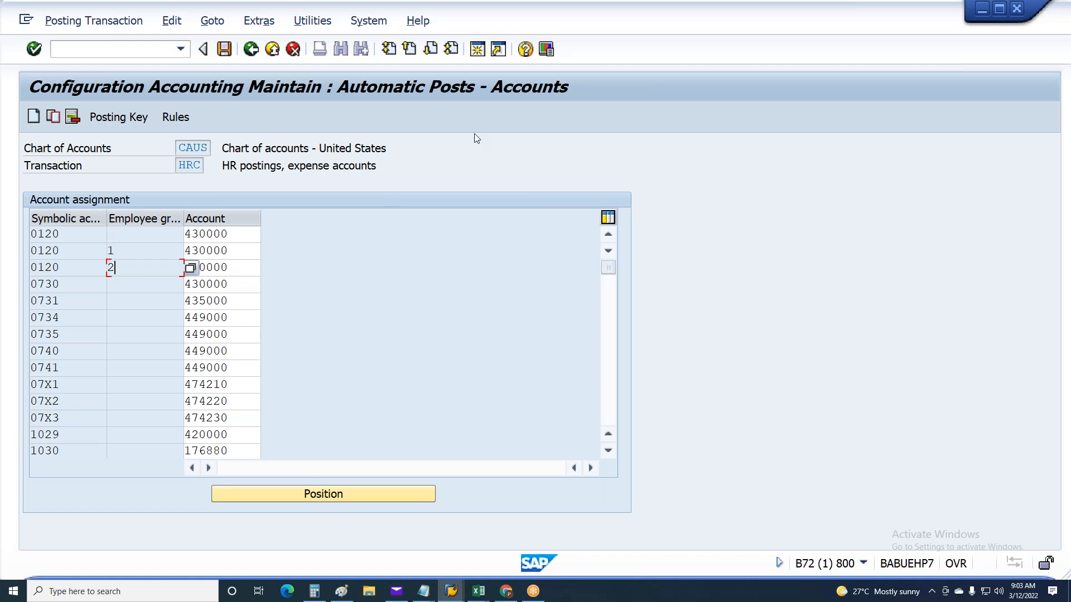
double_click(226, 387)
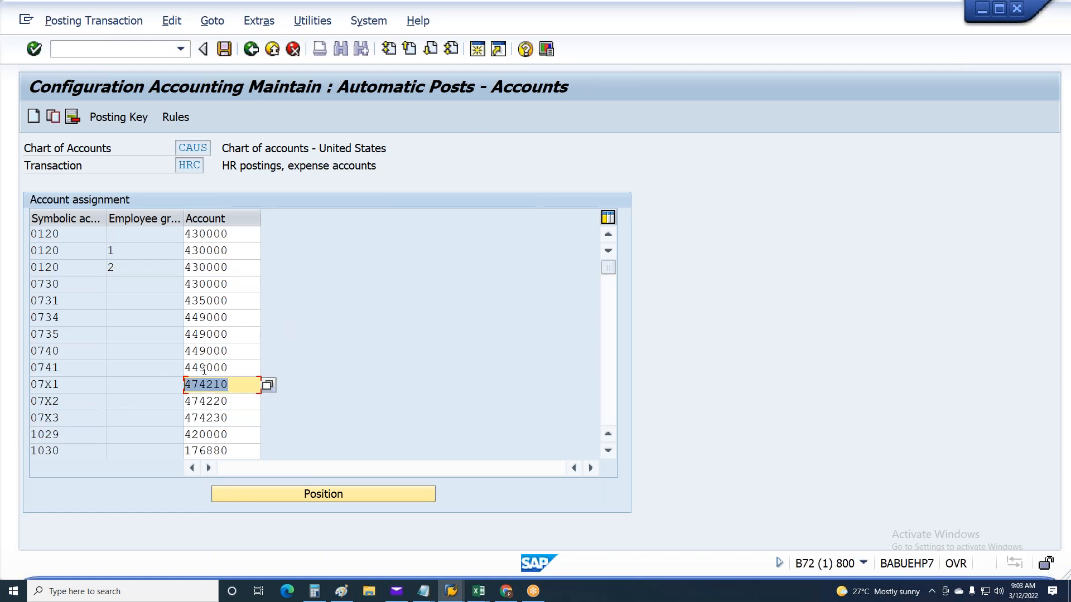
click(245, 233)
click(242, 250)
click(241, 283)
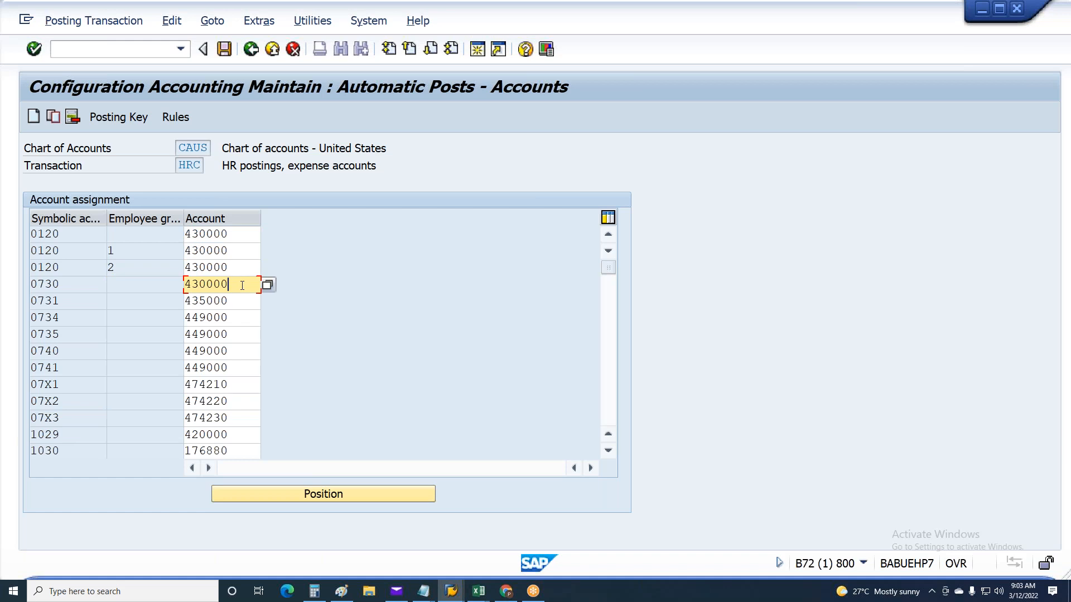
click(235, 316)
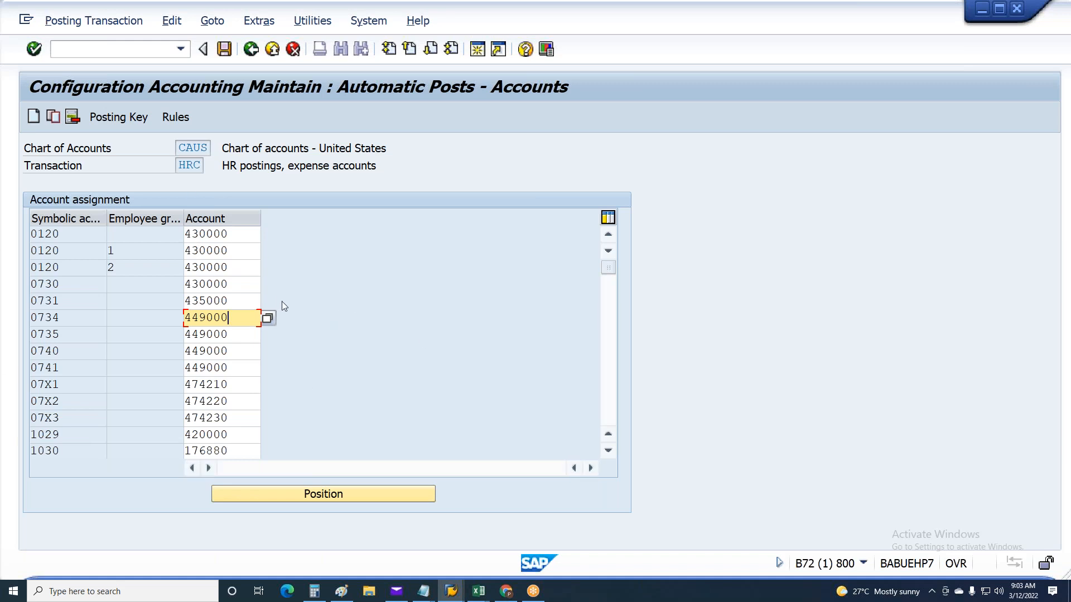
click(236, 301)
click(234, 351)
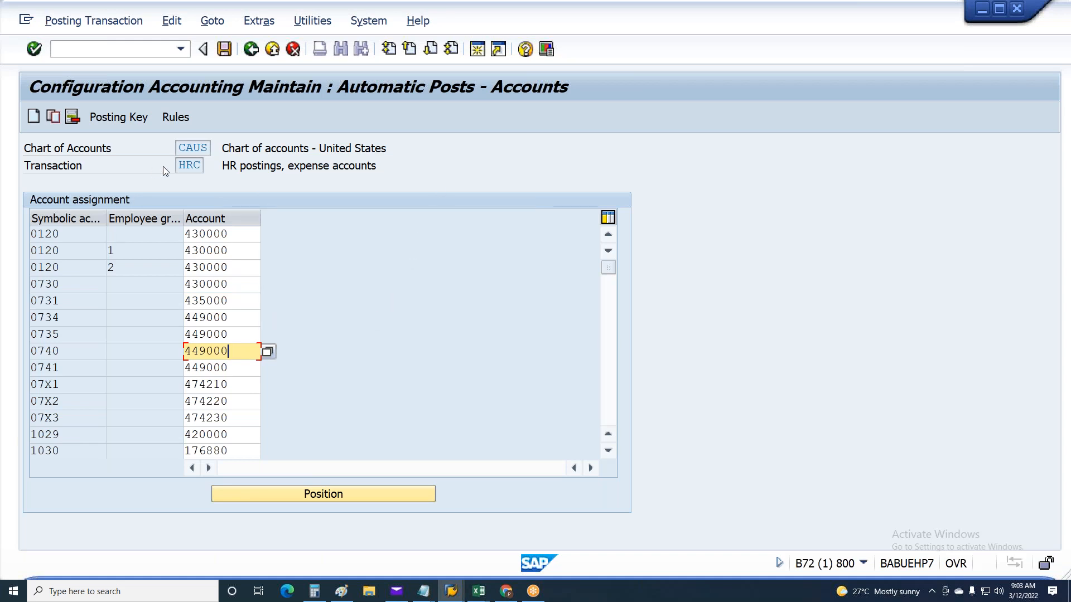
Check the account determination rules for HR expense postings, transaction HRC, and return to the IMG
double_click(179, 165)
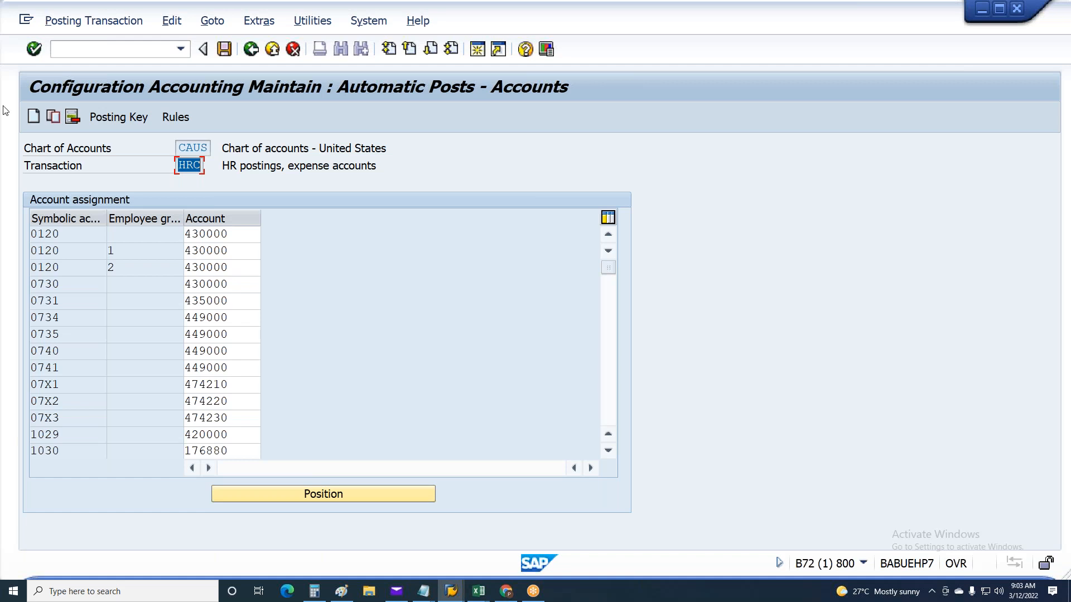
click(173, 117)
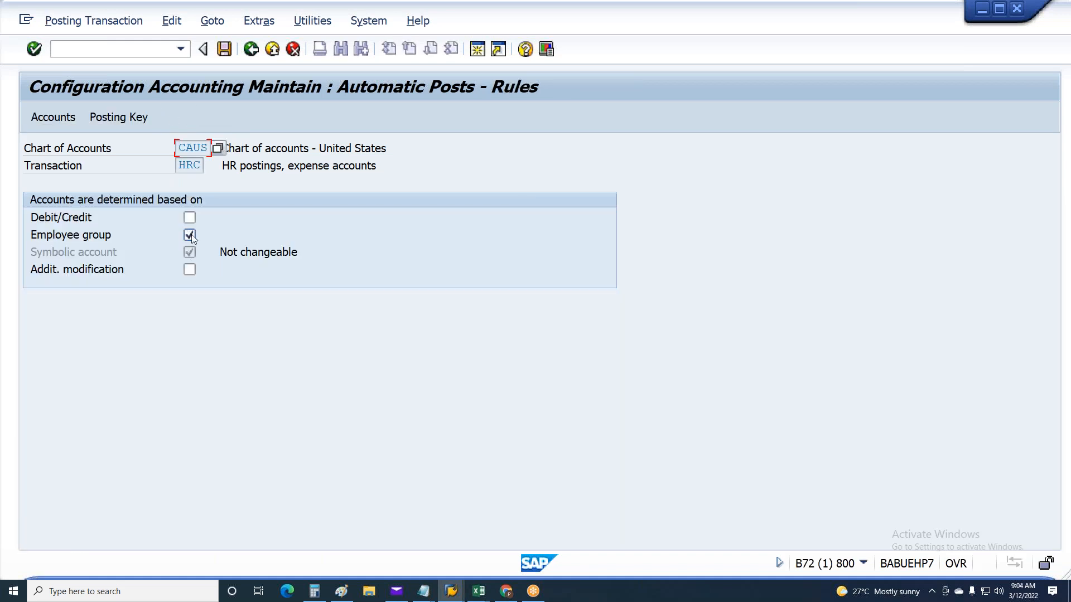
click(251, 49)
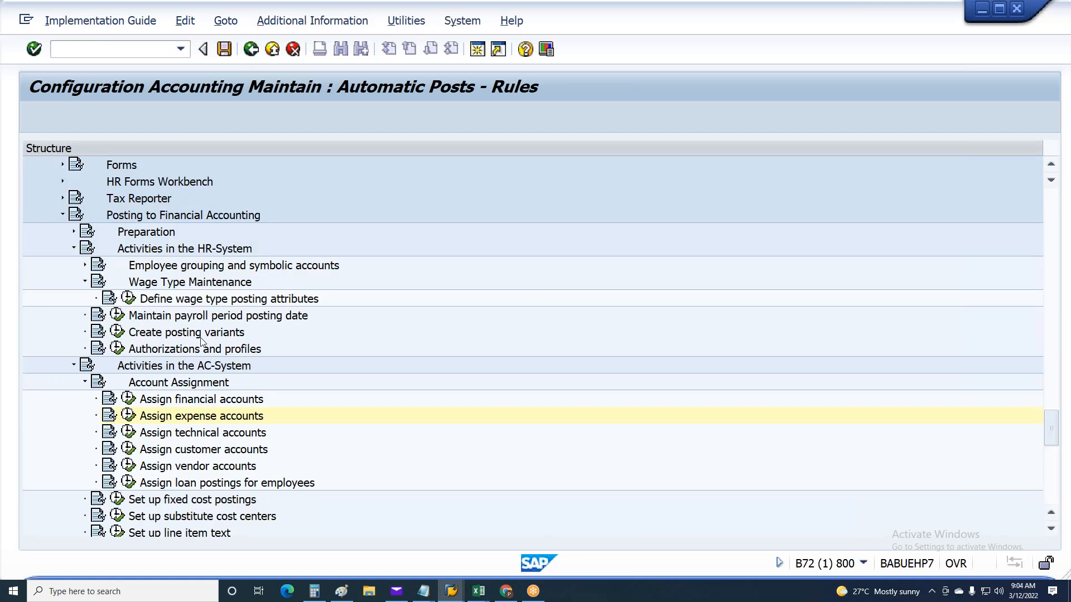
Open Assign financial accounts for chart of accounts CAUS, check the rules of transaction HRF and return to the IMG
click(131, 412)
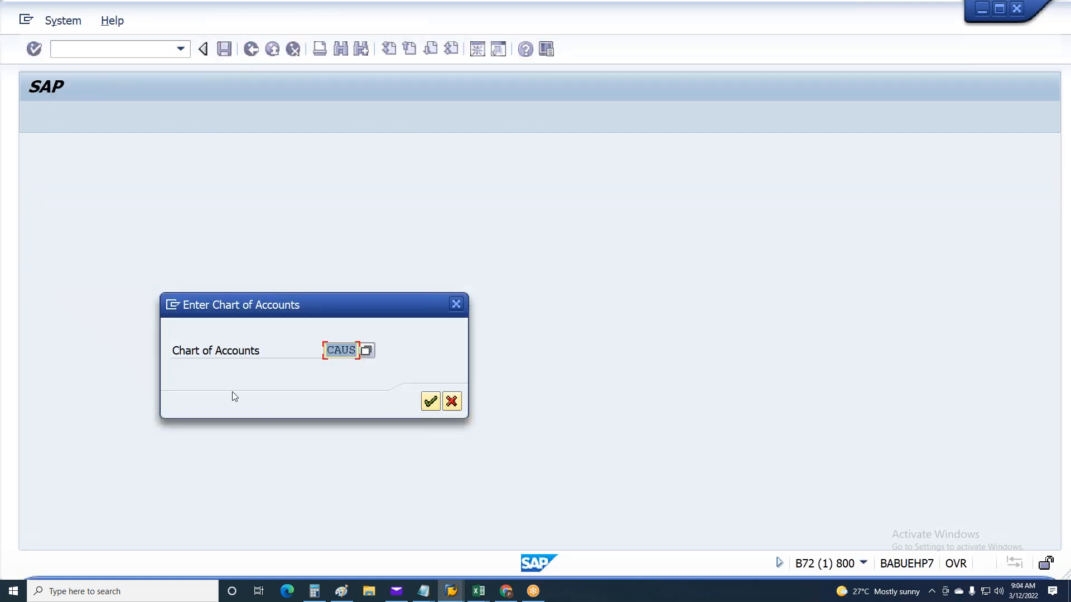
click(431, 402)
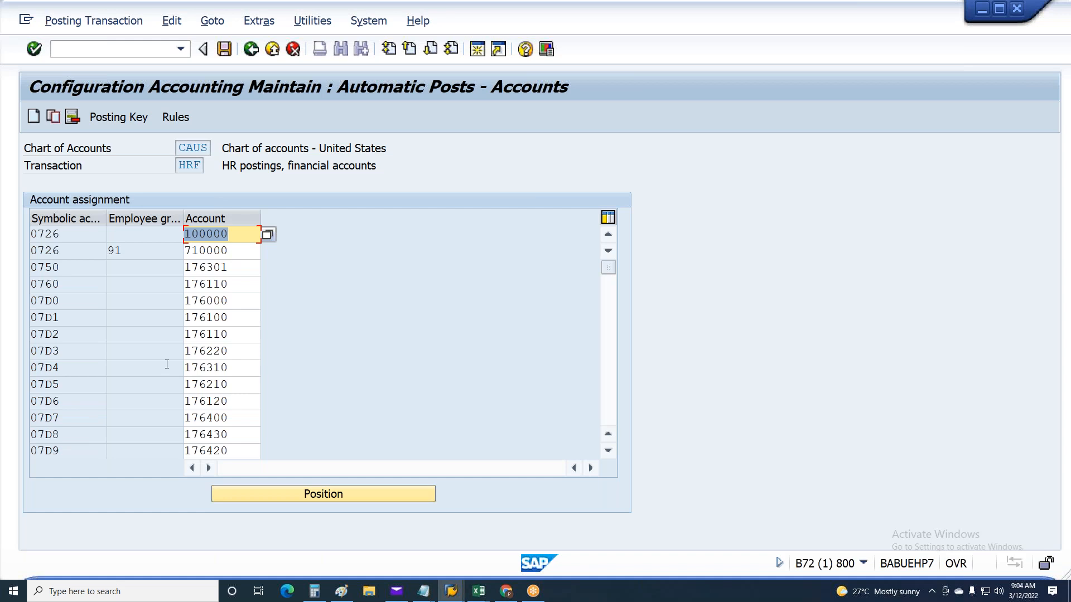
click(184, 120)
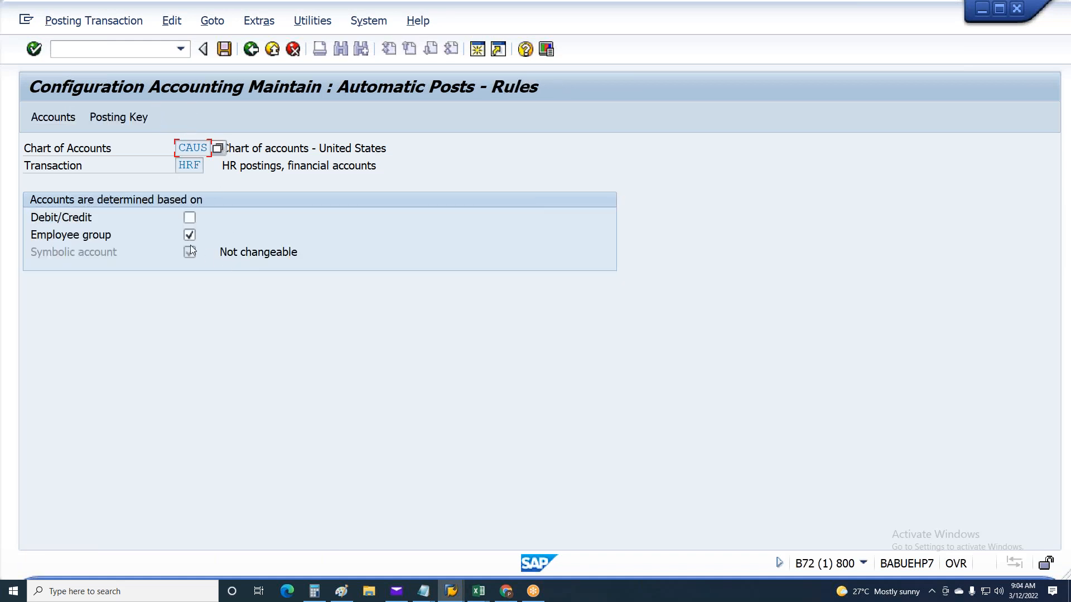
click(251, 49)
Reopen the financial account assignment for CAUS, review its account determination rules once more and go back to the IMG
click(128, 399)
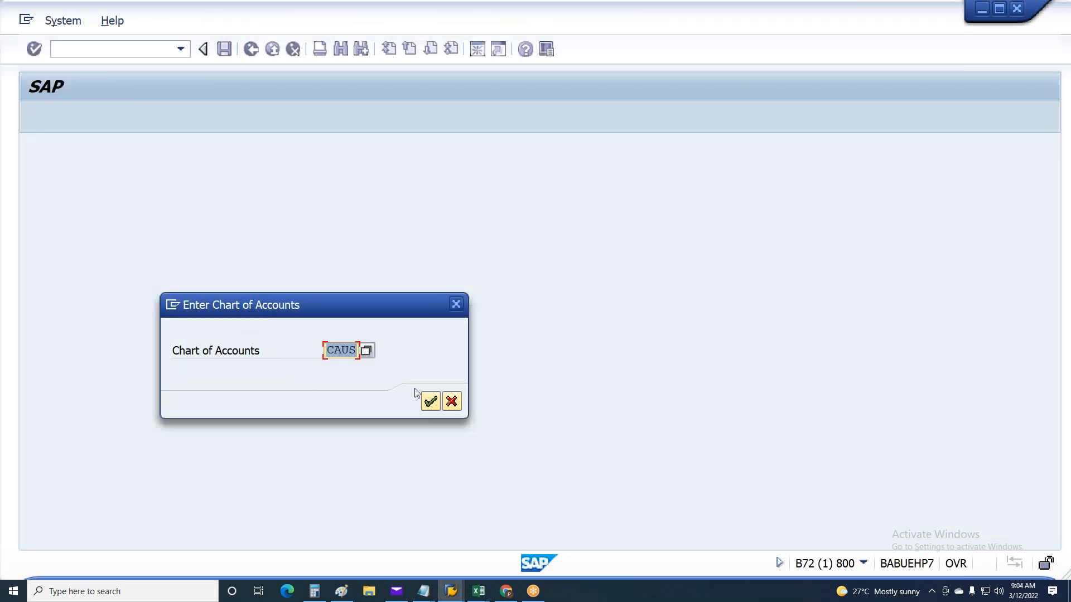
click(431, 402)
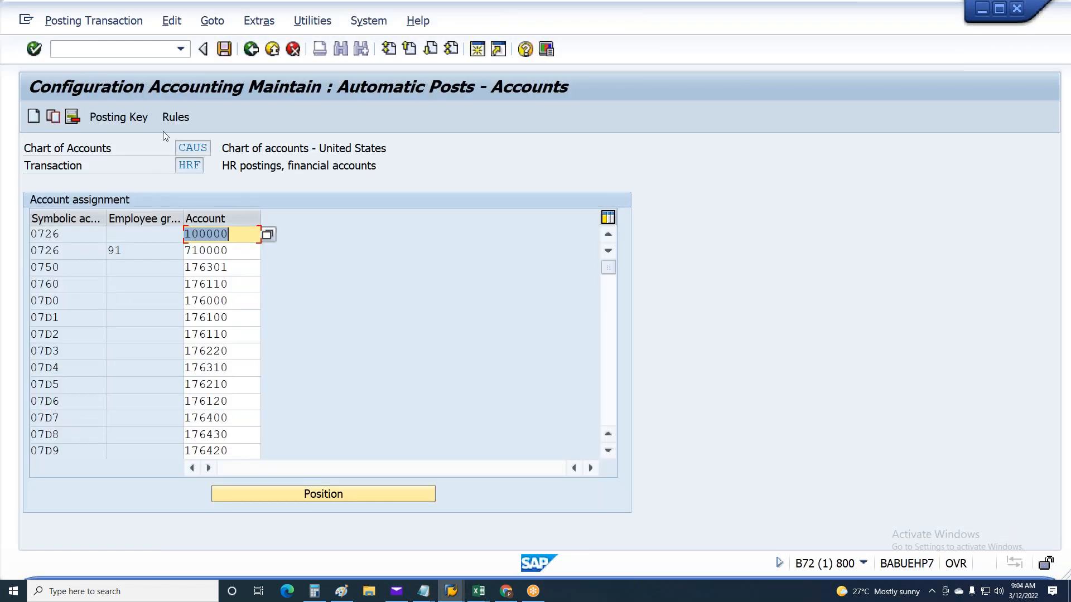
click(174, 118)
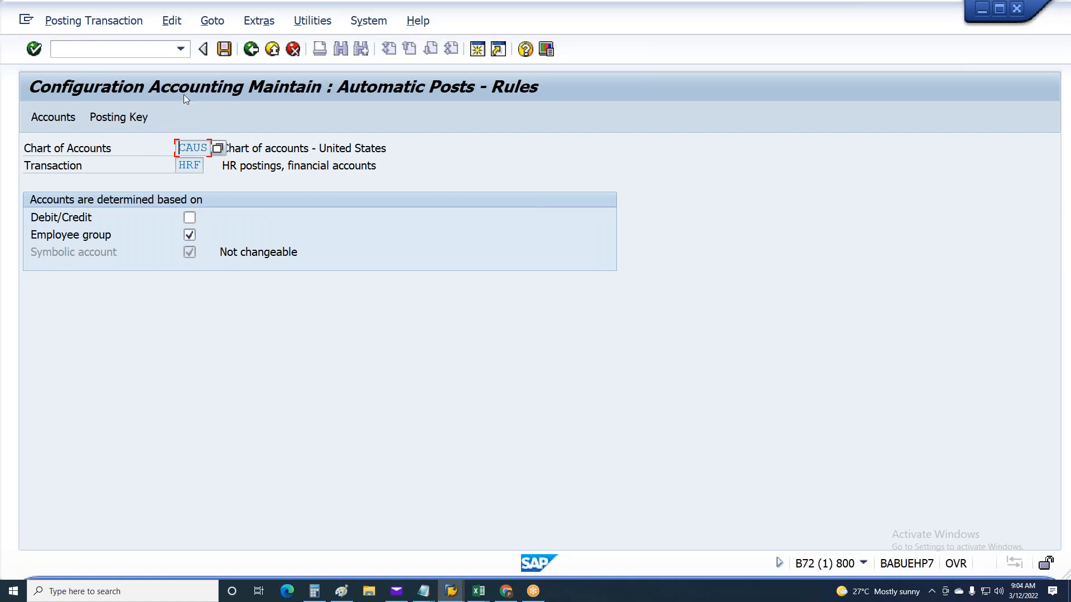
click(256, 54)
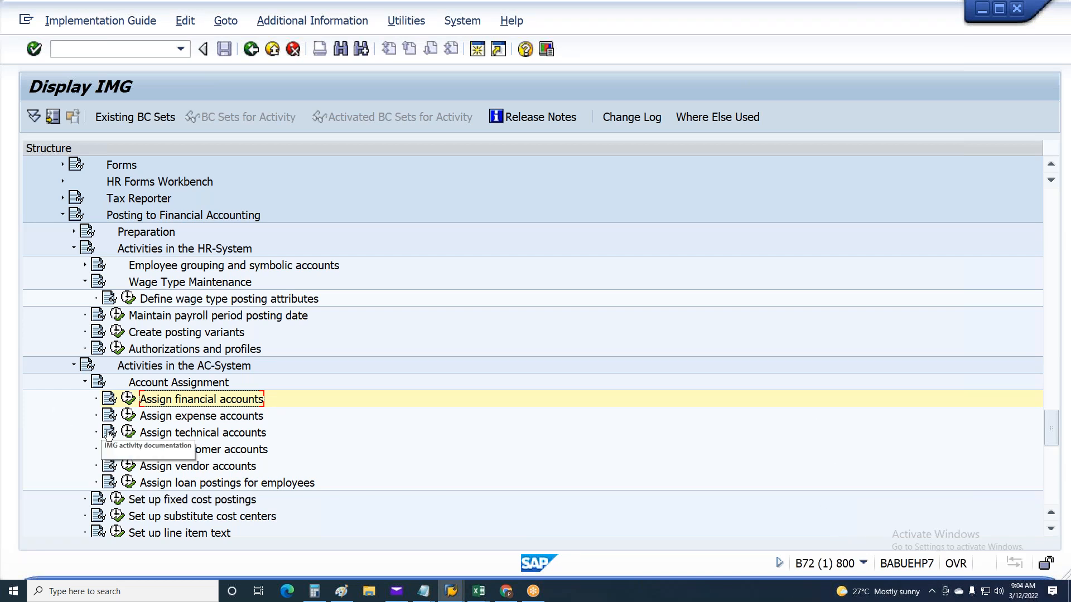
View the expense account assignment for chart of accounts CAUS again and return to the IMG
click(129, 416)
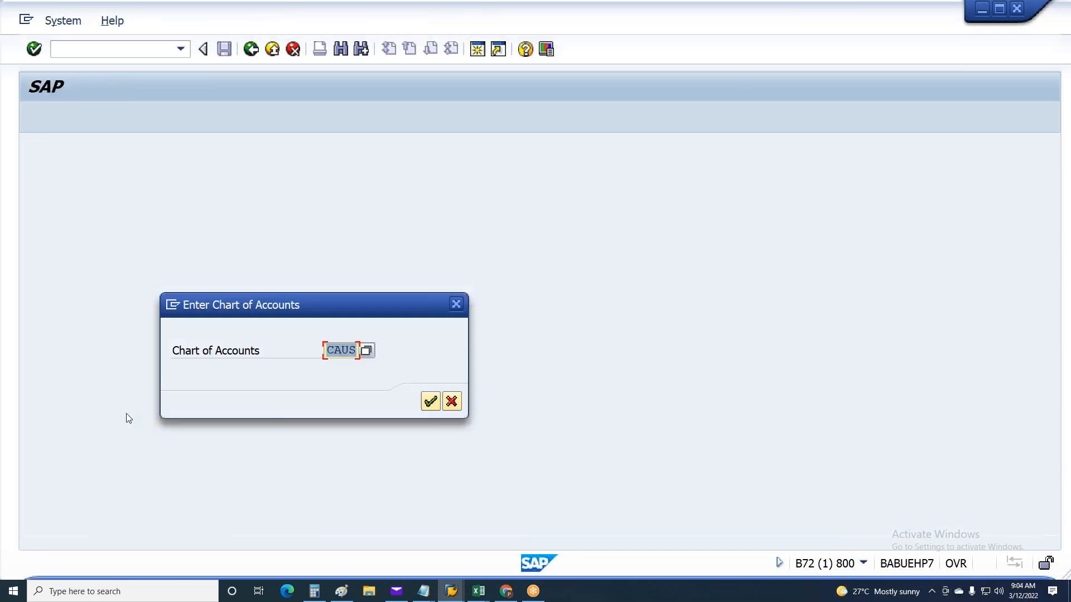
click(432, 400)
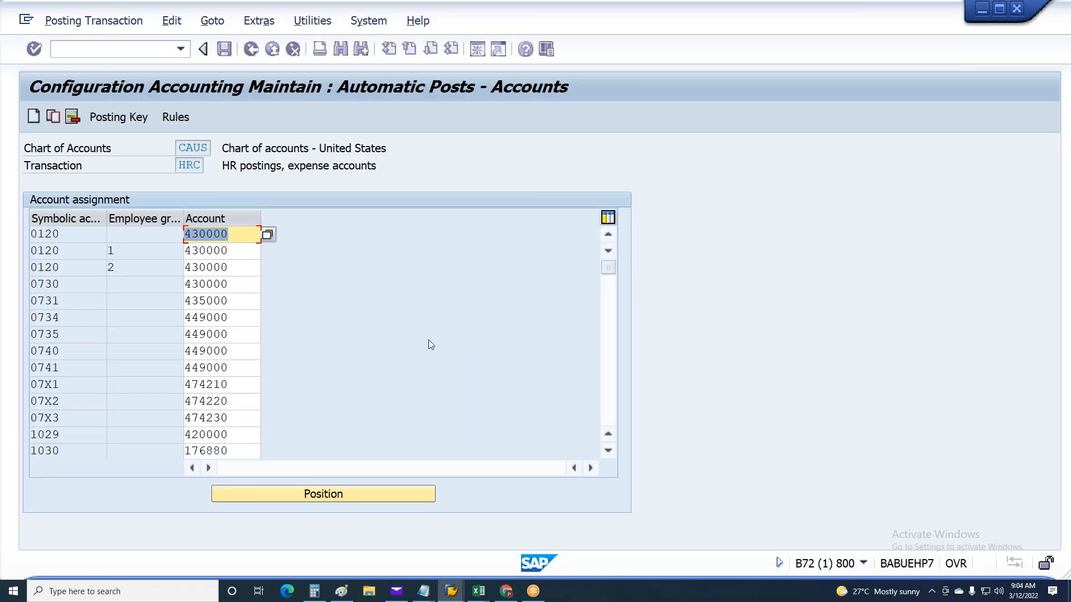
click(243, 53)
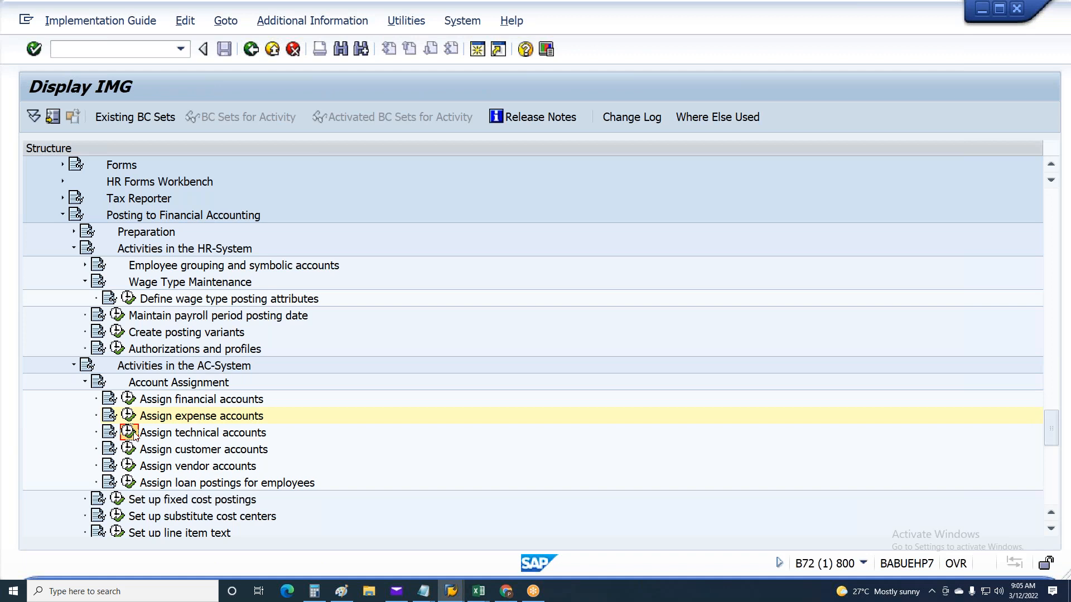
Open Assign technical accounts for chart of accounts CAUS, check the HRA account assignment and return to the IMG
click(129, 433)
click(430, 401)
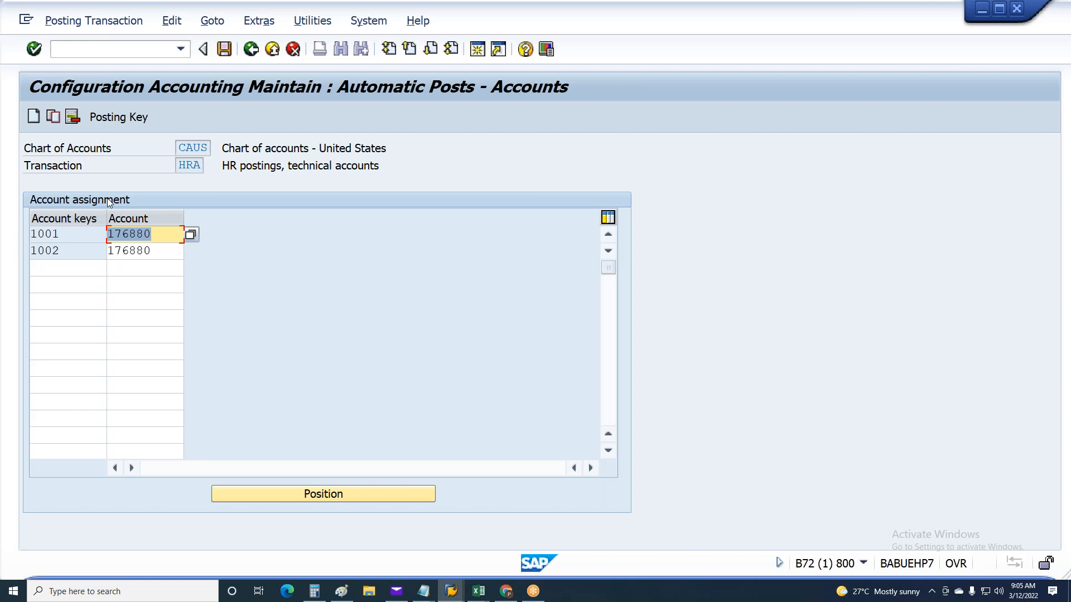
click(251, 50)
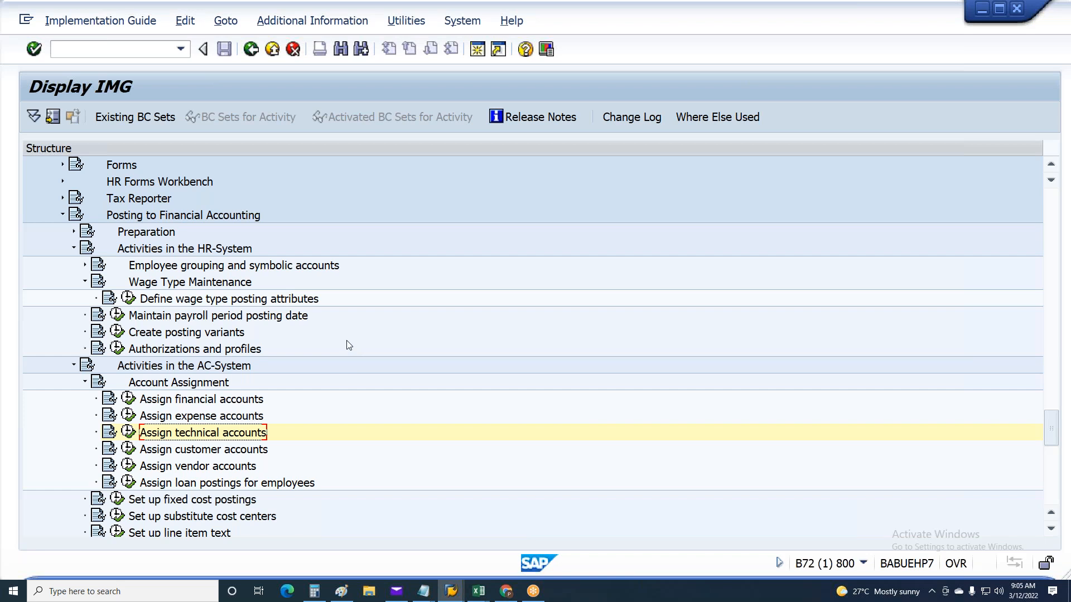
click(144, 420)
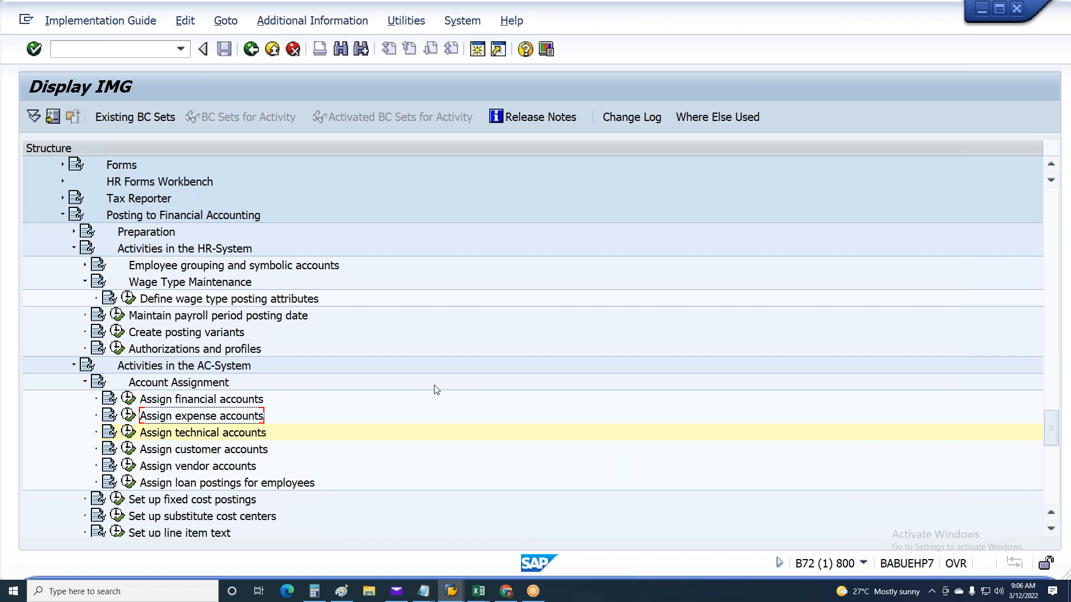
Collapse and re-expand the HR-System and AC-System activities, reviewing the financial, expense and technical account assignment activities
click(73, 249)
click(74, 266)
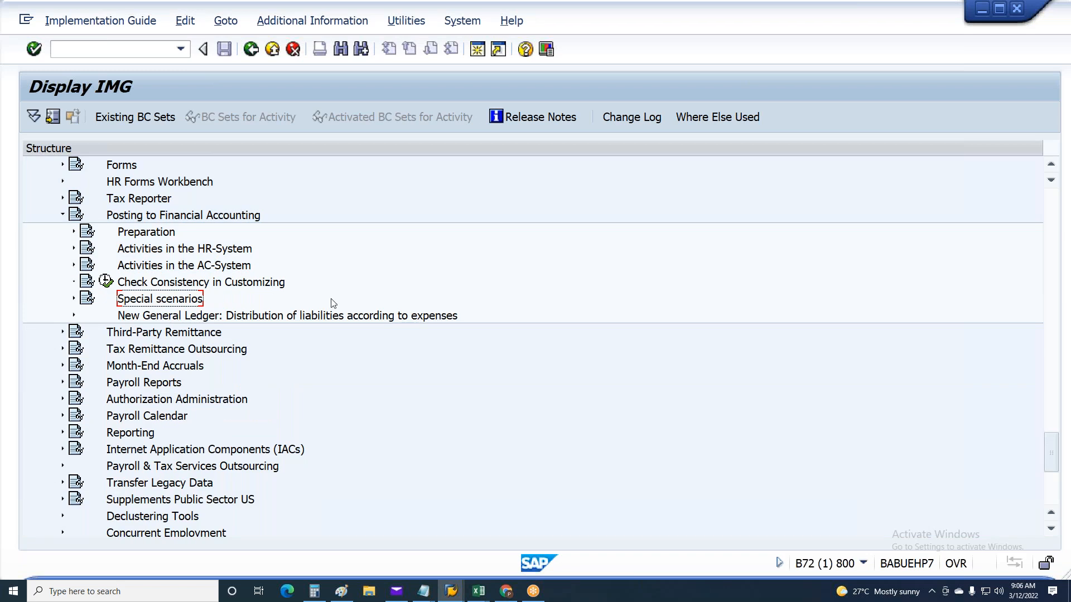
click(163, 269)
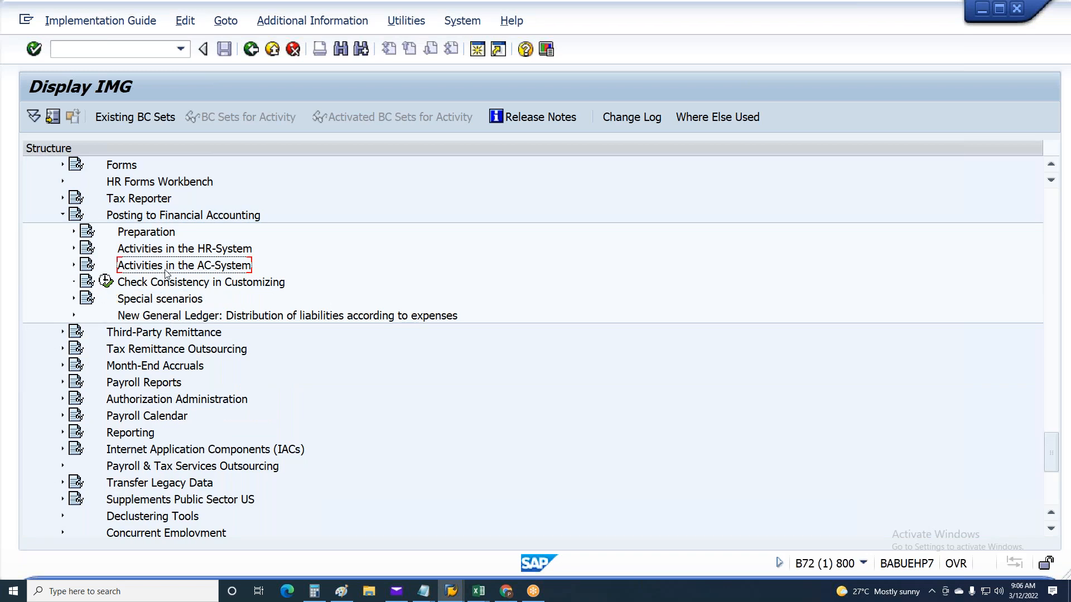
click(74, 266)
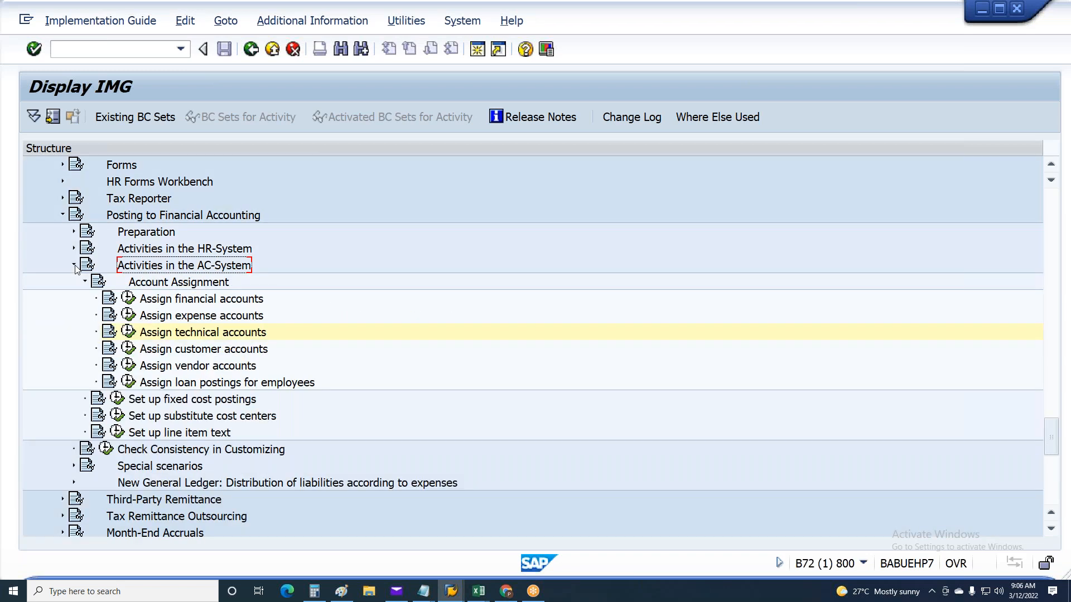
click(208, 297)
click(206, 317)
click(205, 336)
click(208, 320)
click(208, 299)
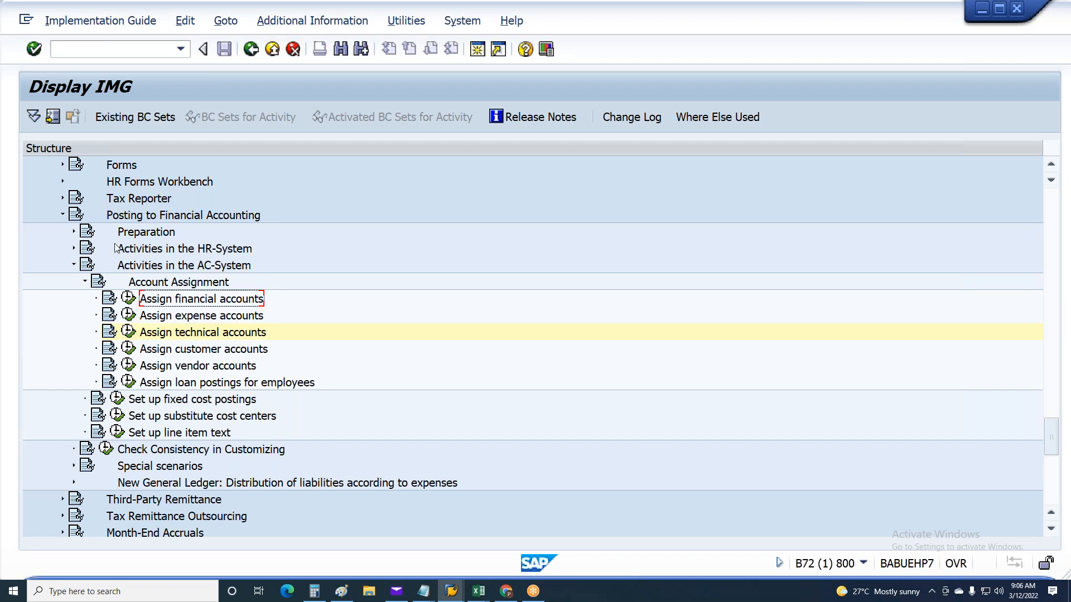
click(73, 250)
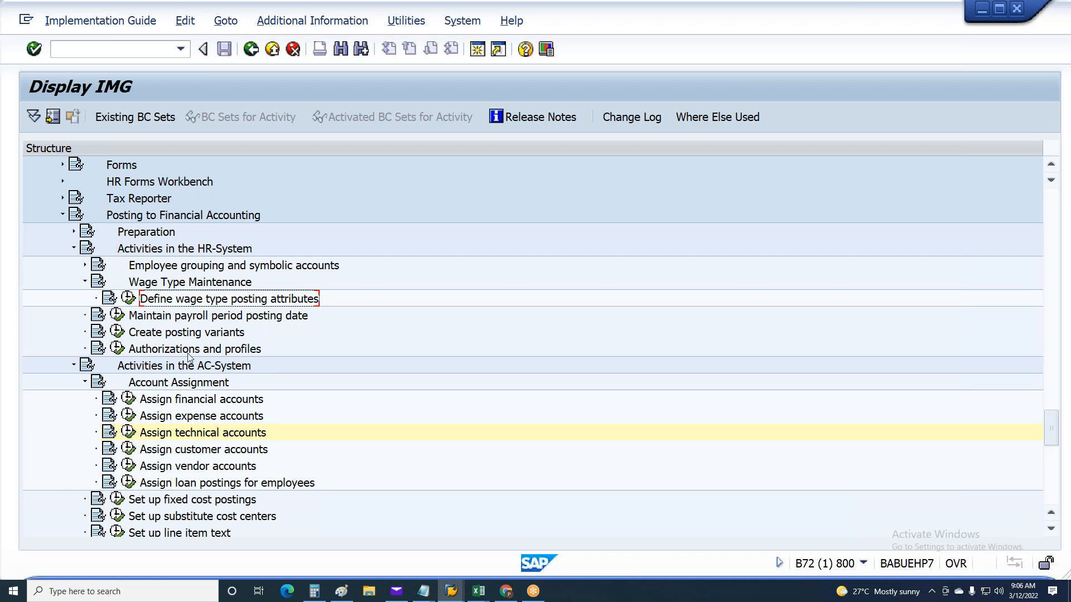
scroll(203, 410, down, 3)
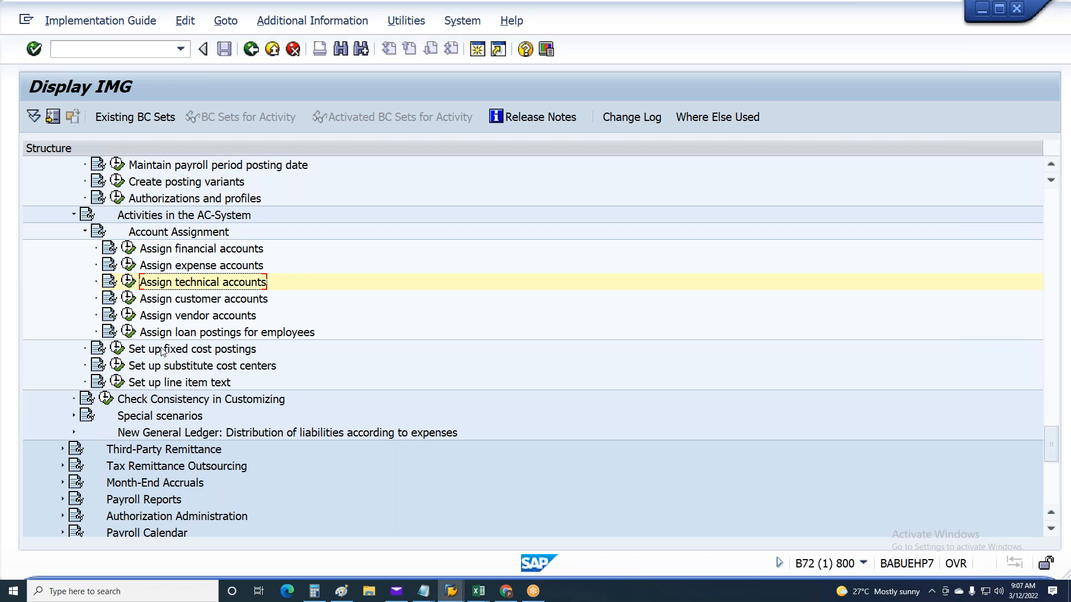
scroll(165, 346, up, 4)
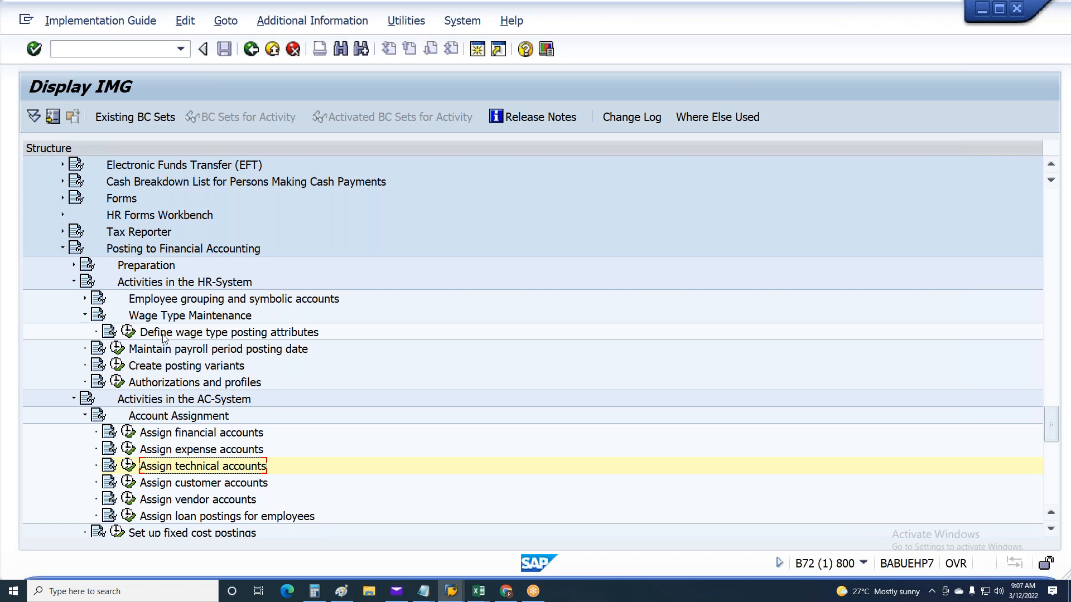
Expand Financial Accounting (New) in the IMG and collapse Global Parameters for Company Code under its global settings
scroll(279, 390, up, 6)
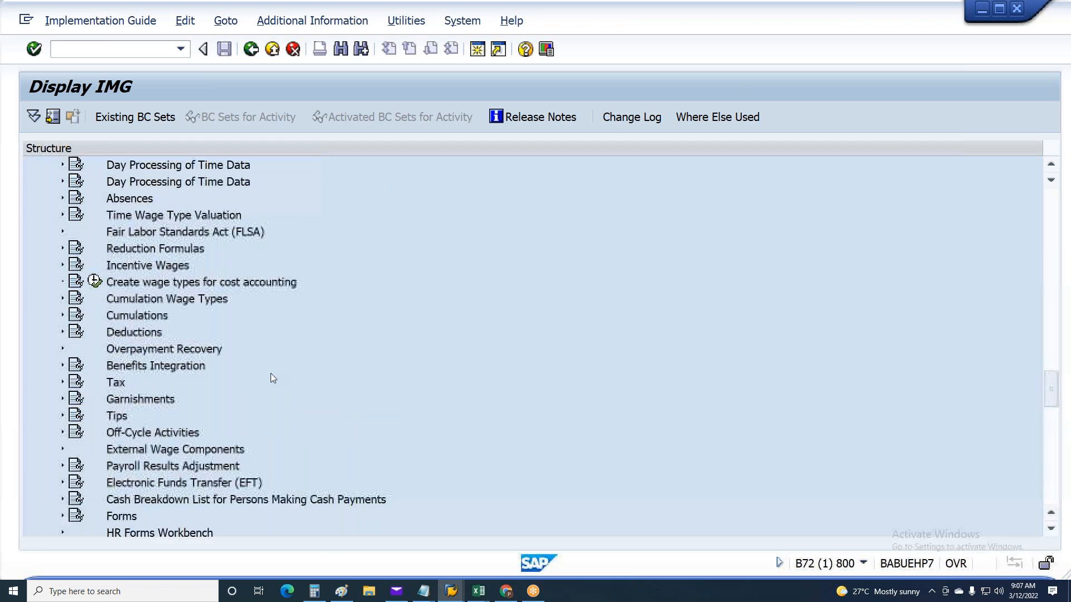
scroll(272, 371, up, 7)
scroll(262, 363, up, 5)
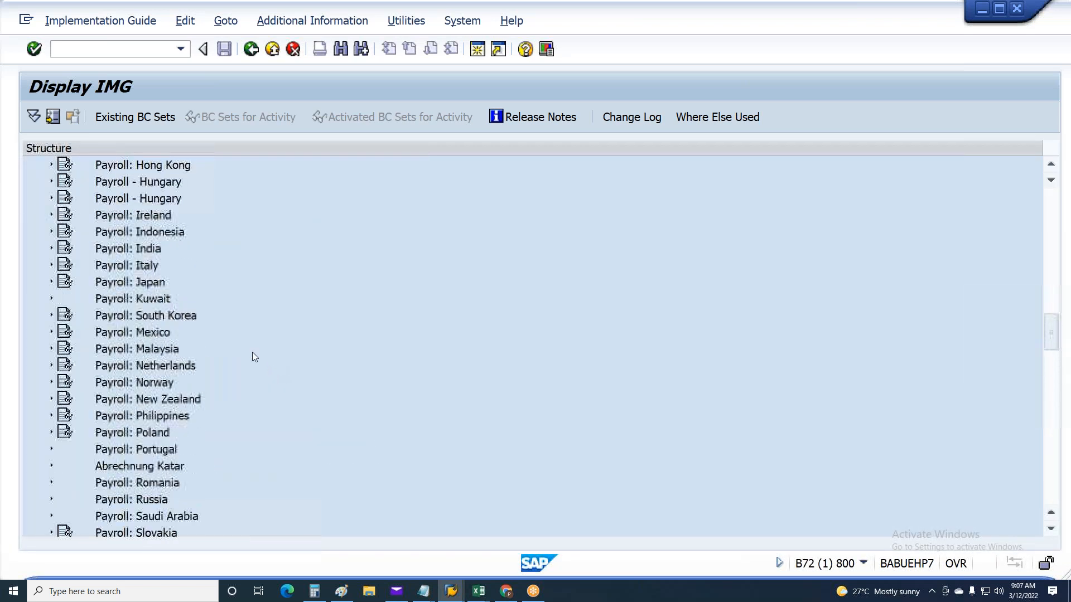
scroll(252, 353, up, 13)
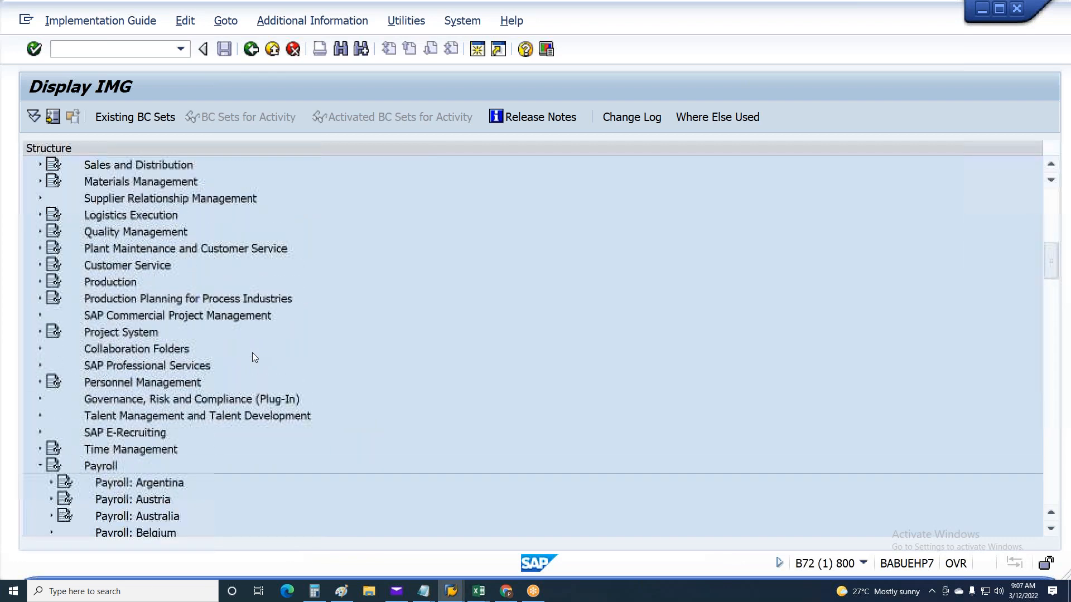
scroll(252, 352, up, 7)
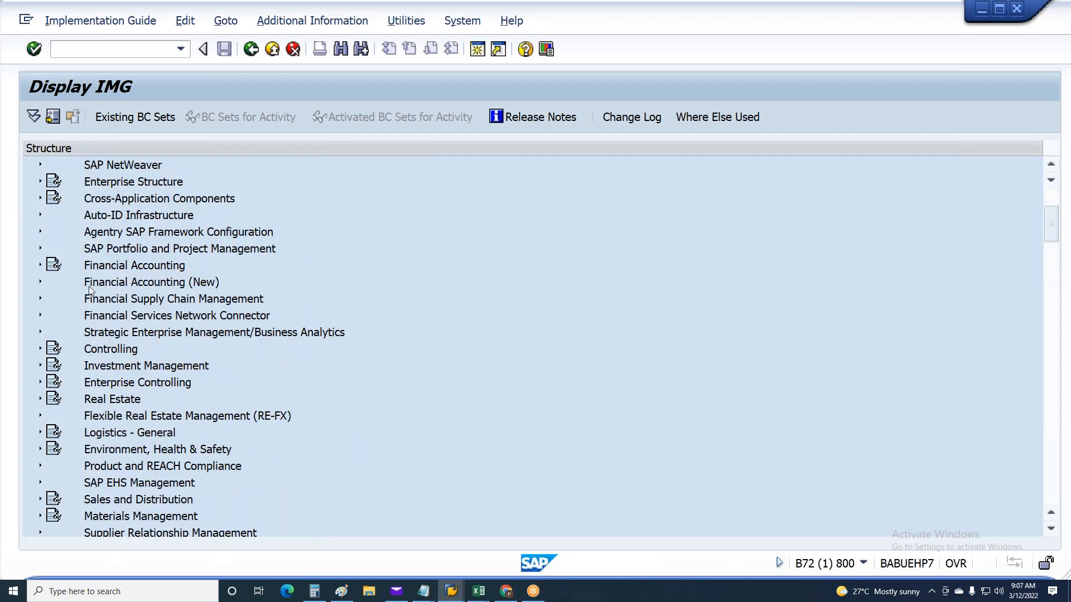
click(40, 281)
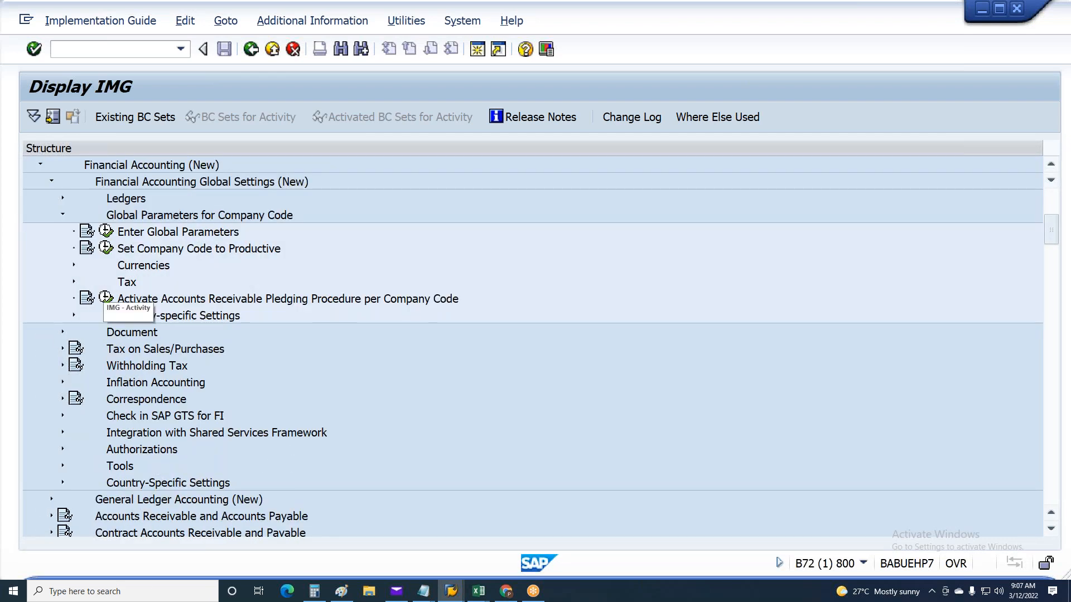
scroll(51, 301, up, 1)
click(63, 266)
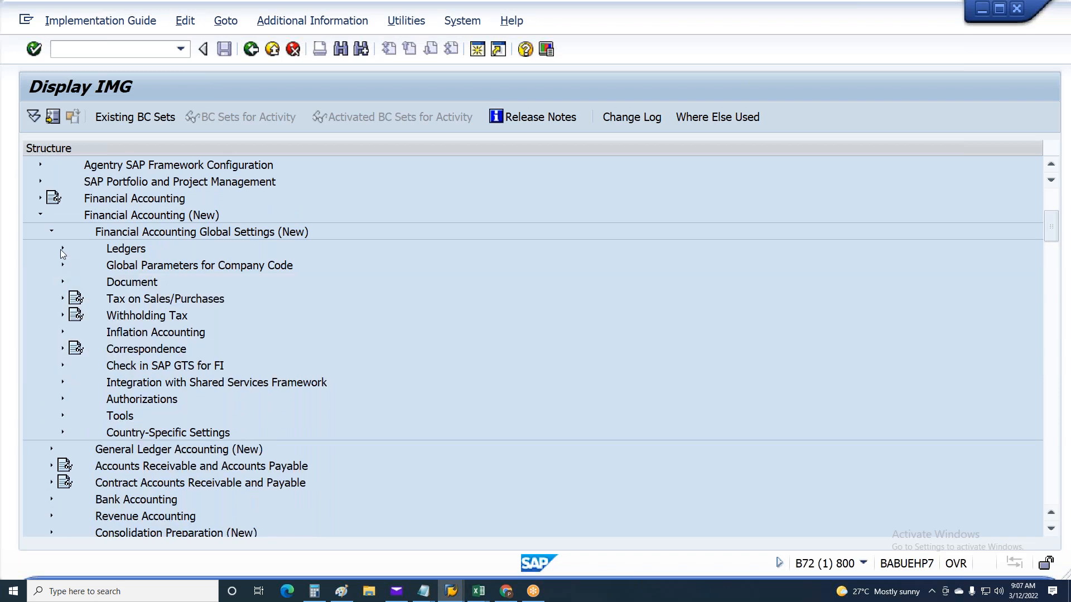
Expand Ledgers, Fiscal Year and Posting Periods, and Posting Periods to review the posting period activities
click(61, 249)
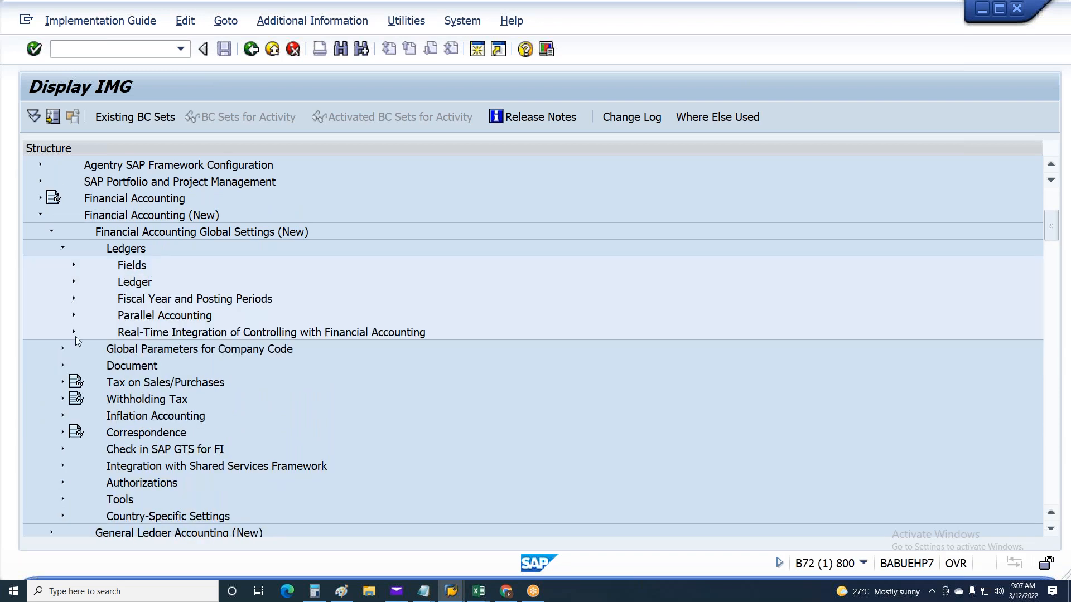
click(74, 298)
click(151, 351)
click(85, 348)
click(197, 399)
click(222, 387)
click(224, 404)
click(224, 416)
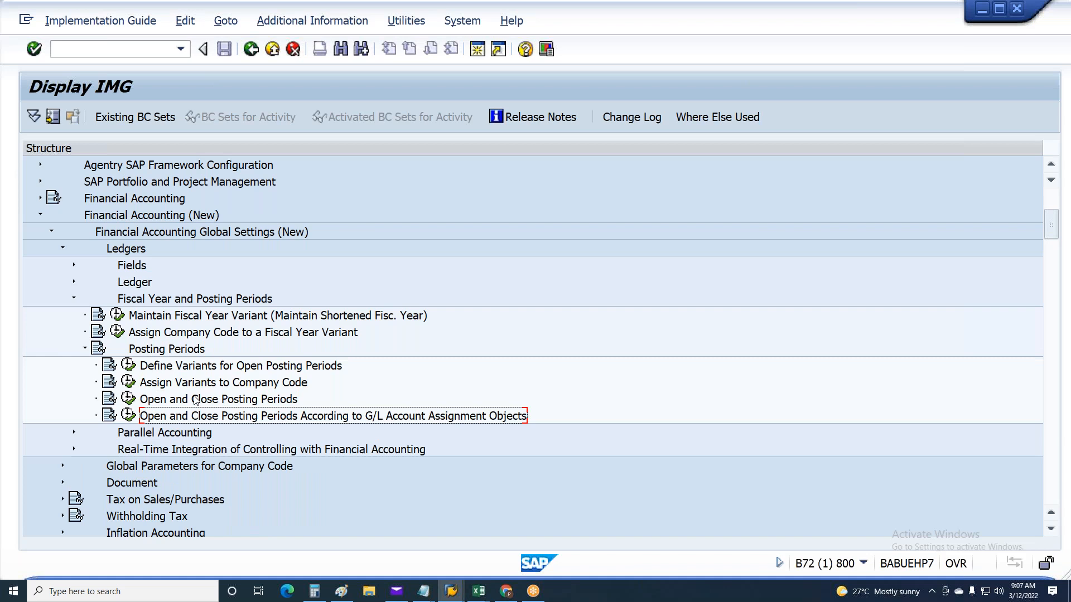
Open Assign Variants to Company Code, look up the posting period variant of company code MU48 and return to the IMG
double_click(141, 385)
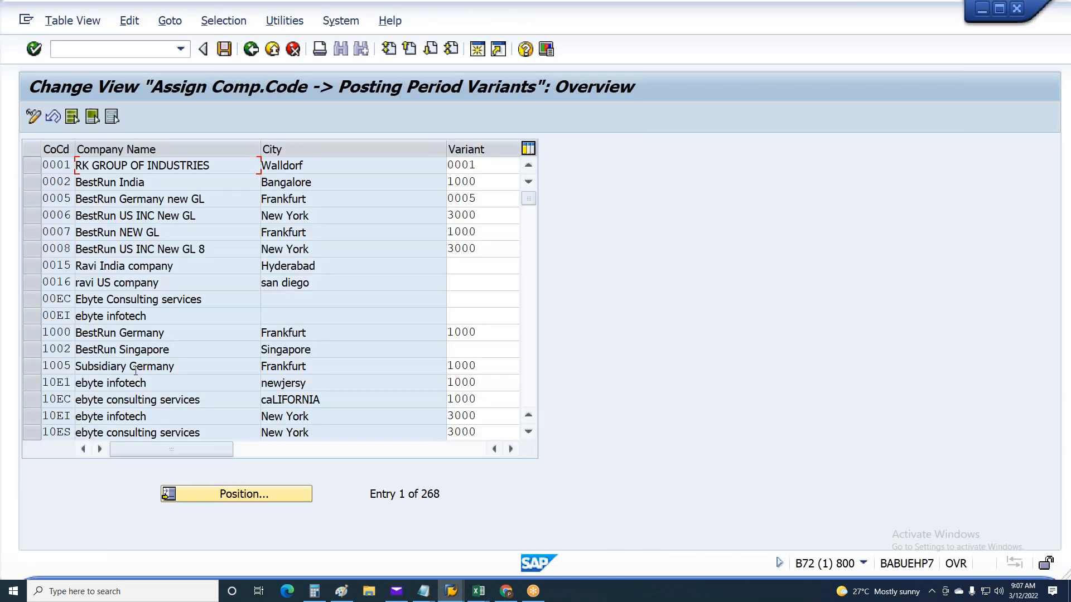
click(217, 495)
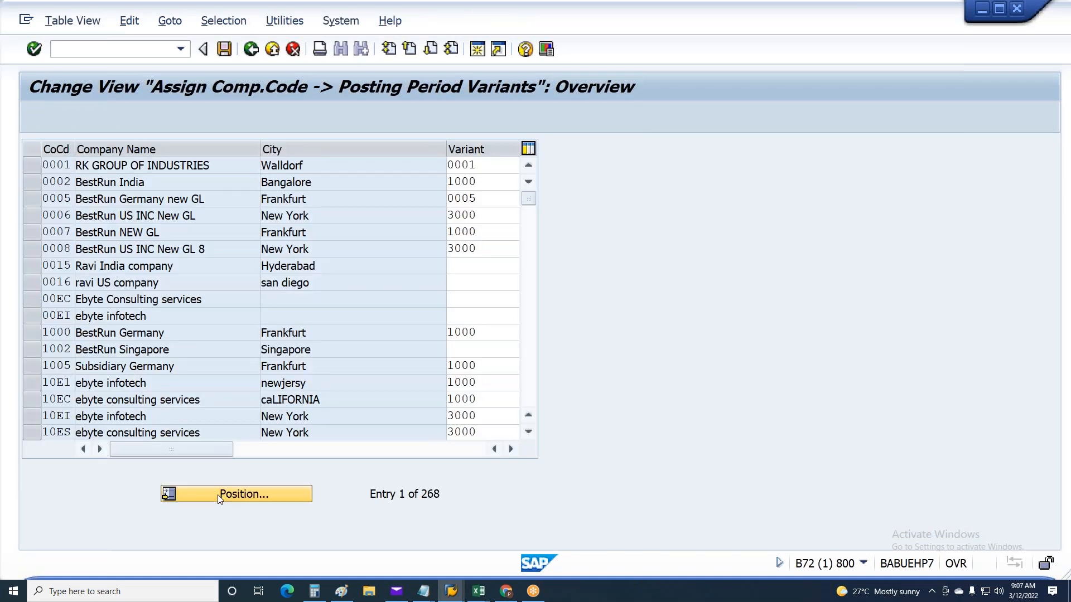
text(mu48)
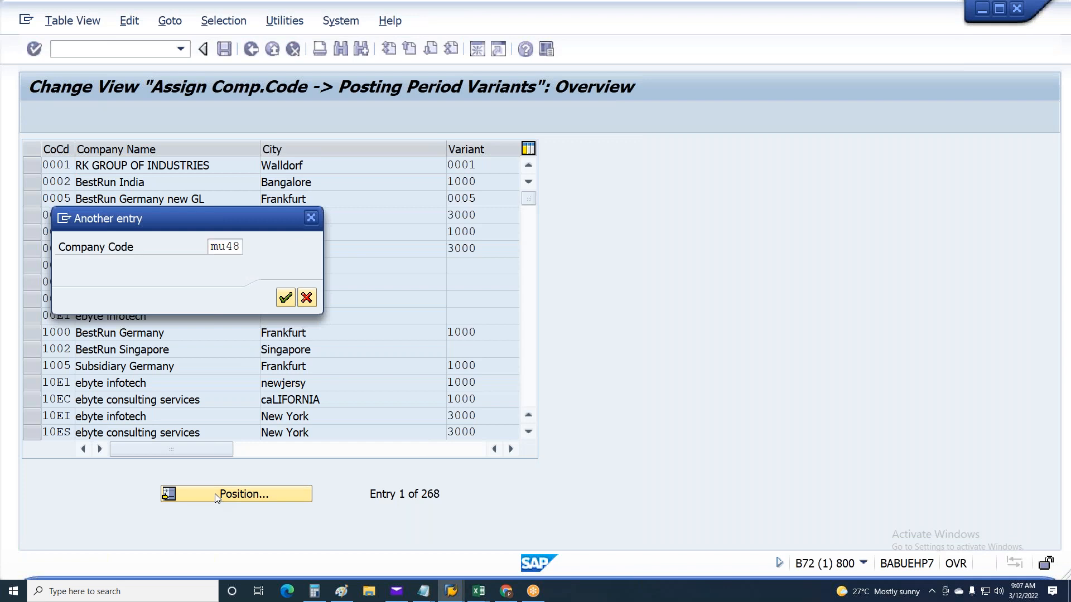
key(Return)
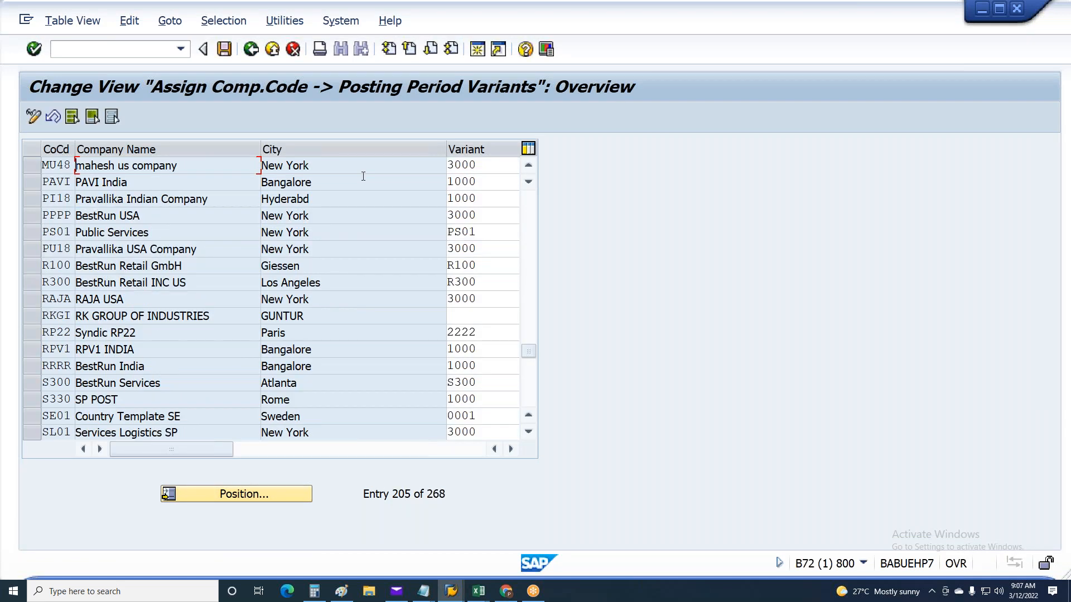
key(F3)
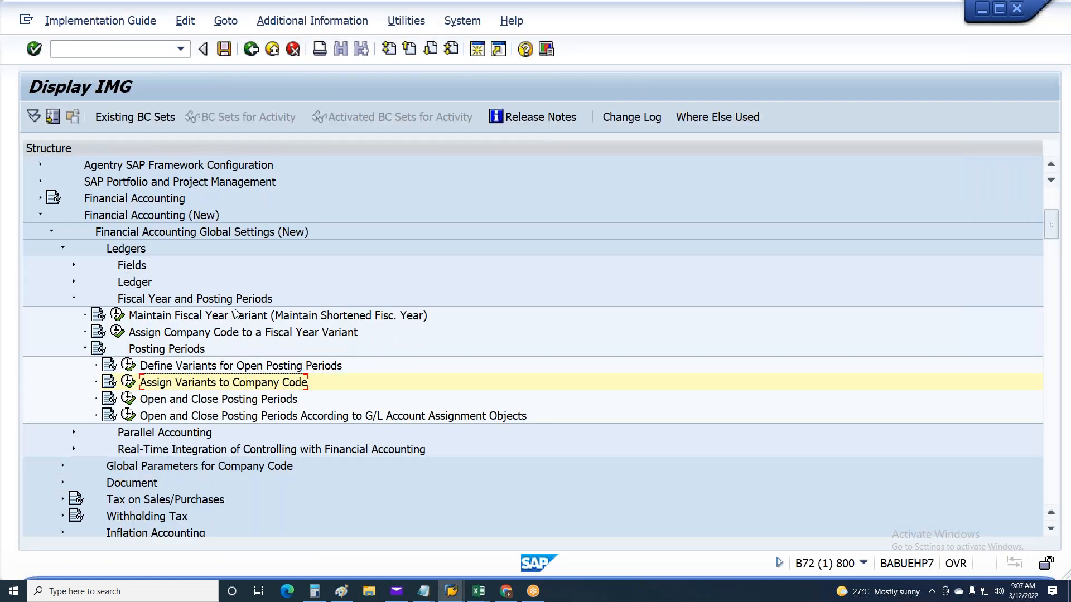
Open Open and Close Posting Periods, examine the variant 3000 intervals, mark those rows, then return to the IMG and collapse Posting Periods
click(129, 399)
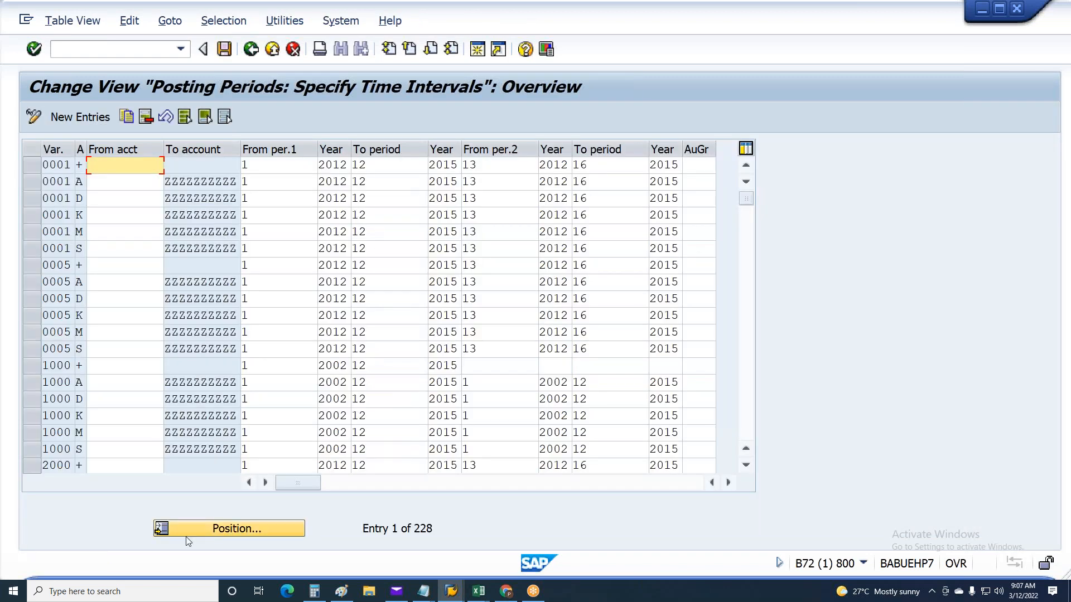
click(185, 534)
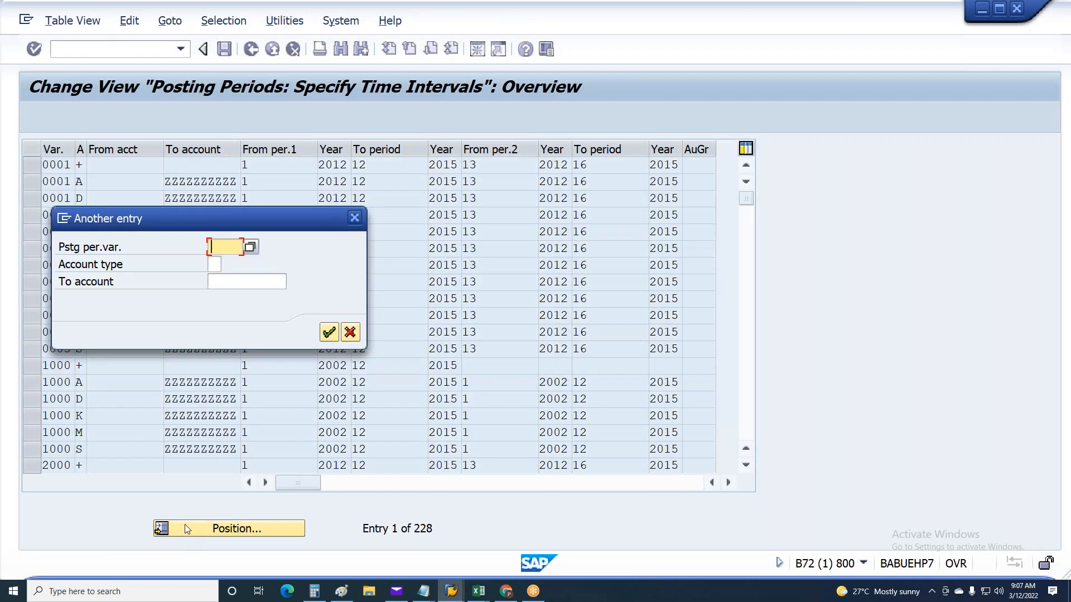
text(30)
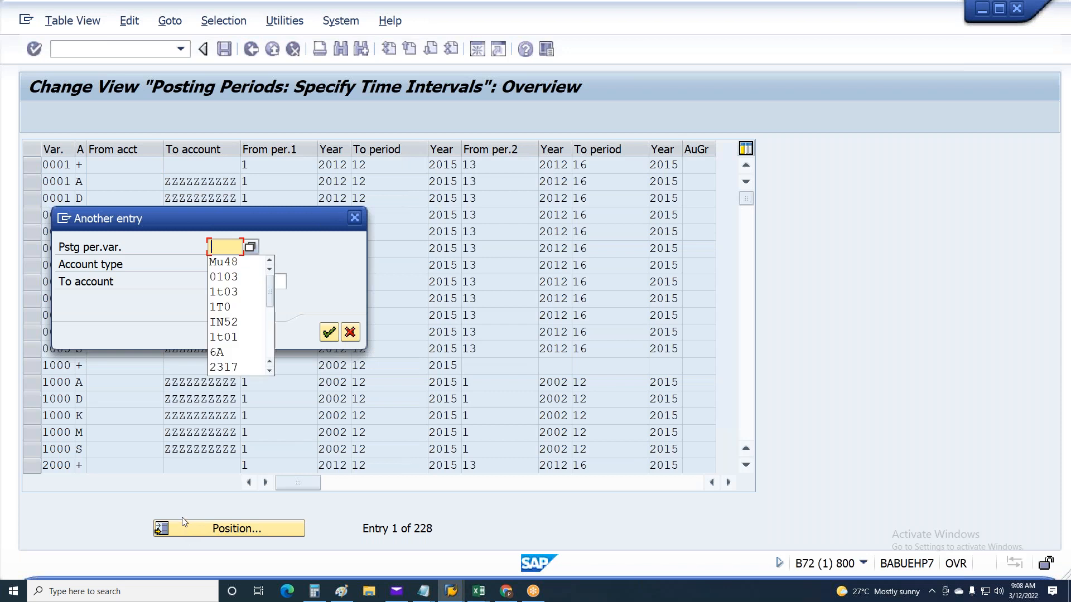
text(00)
key(Return)
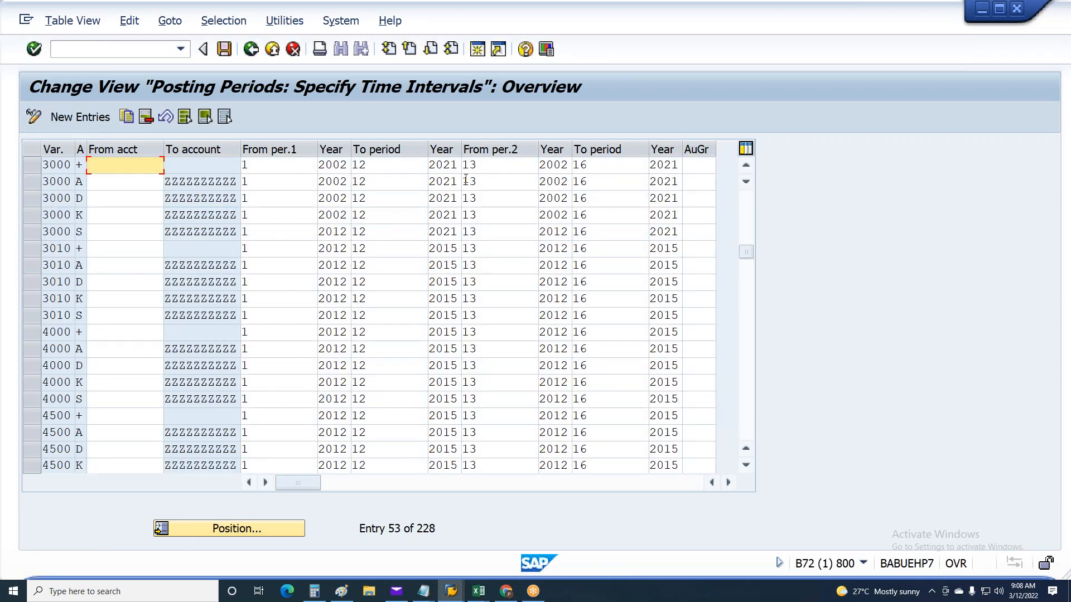
drag(436, 165, 460, 190)
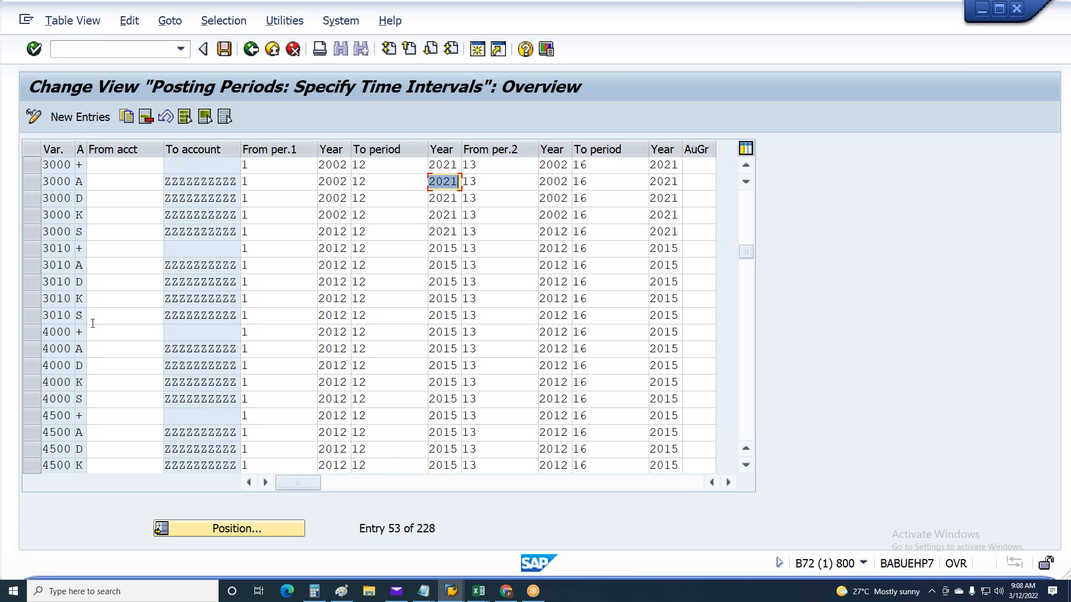
drag(37, 170, 37, 237)
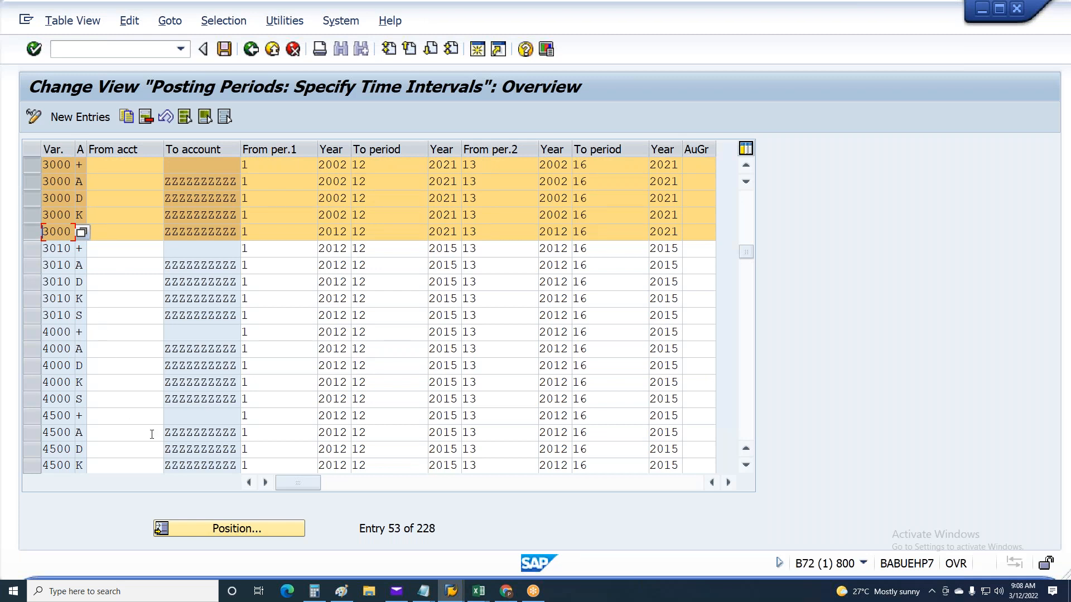
key(F3)
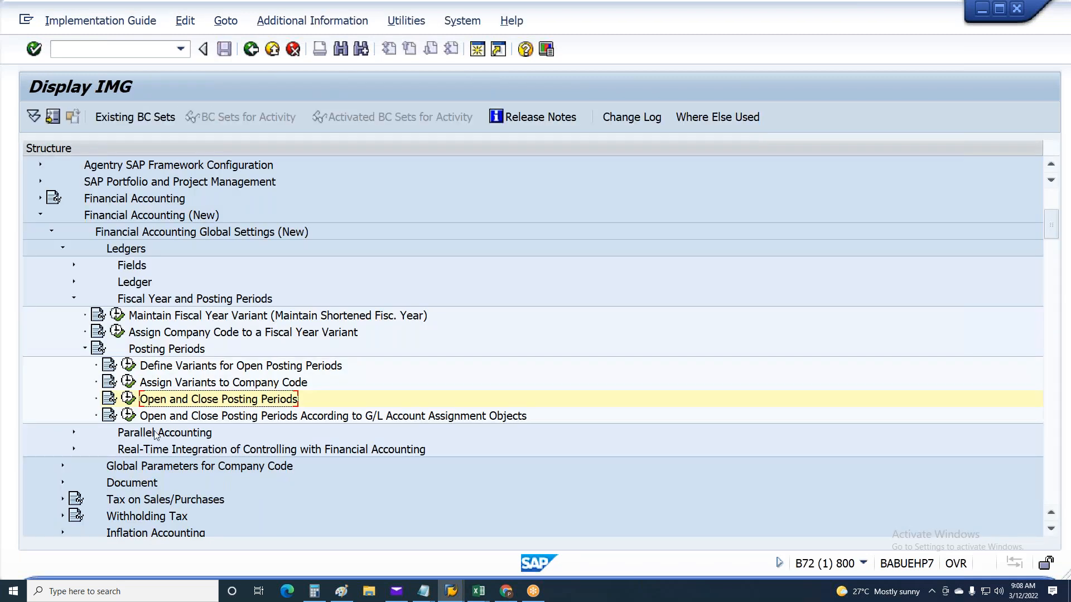
click(85, 349)
scroll(82, 341, up, 2)
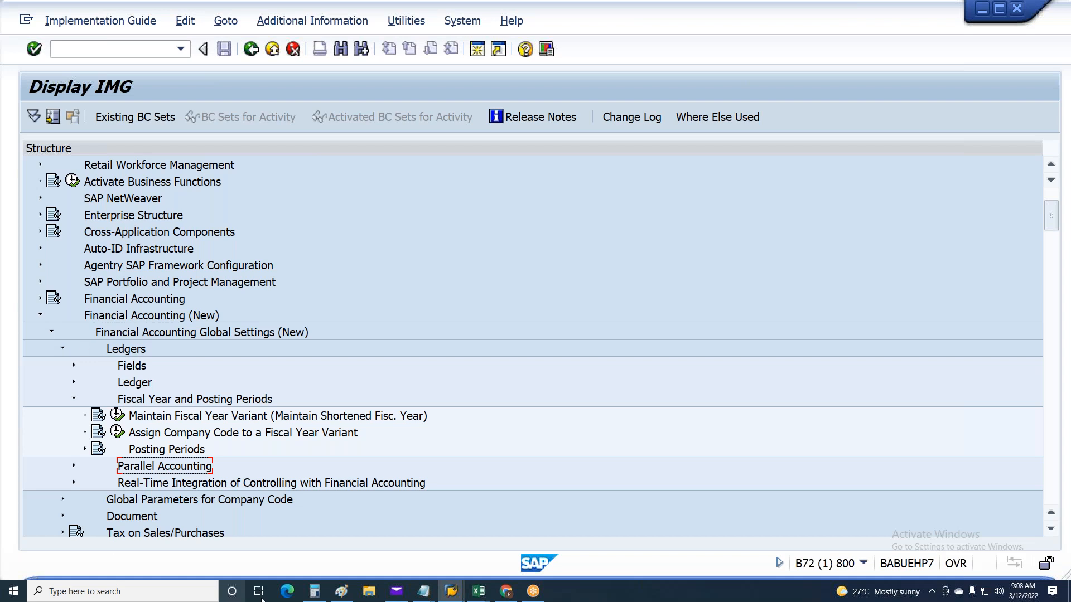
Switch to the Posting to Fi workbook in Excel and highlight wage type row 23 and the range Q9:V34
click(476, 593)
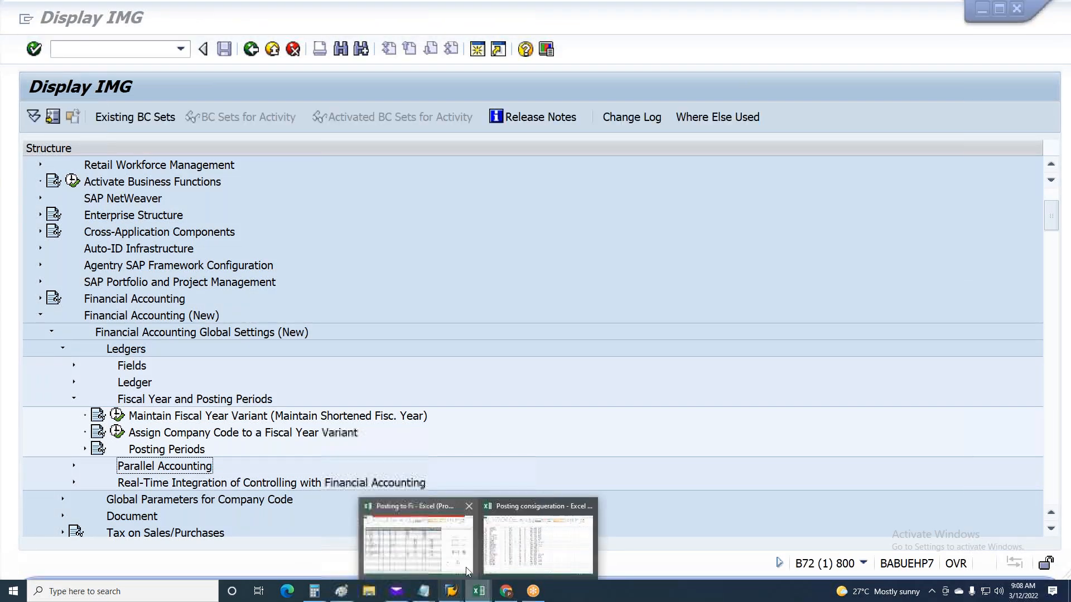
click(459, 545)
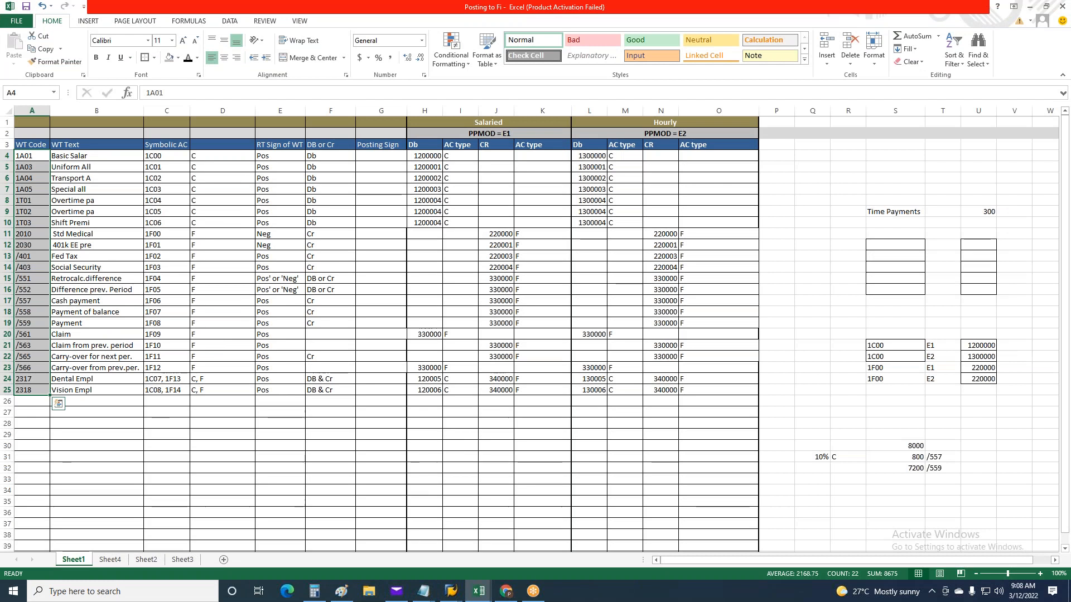
click(8, 368)
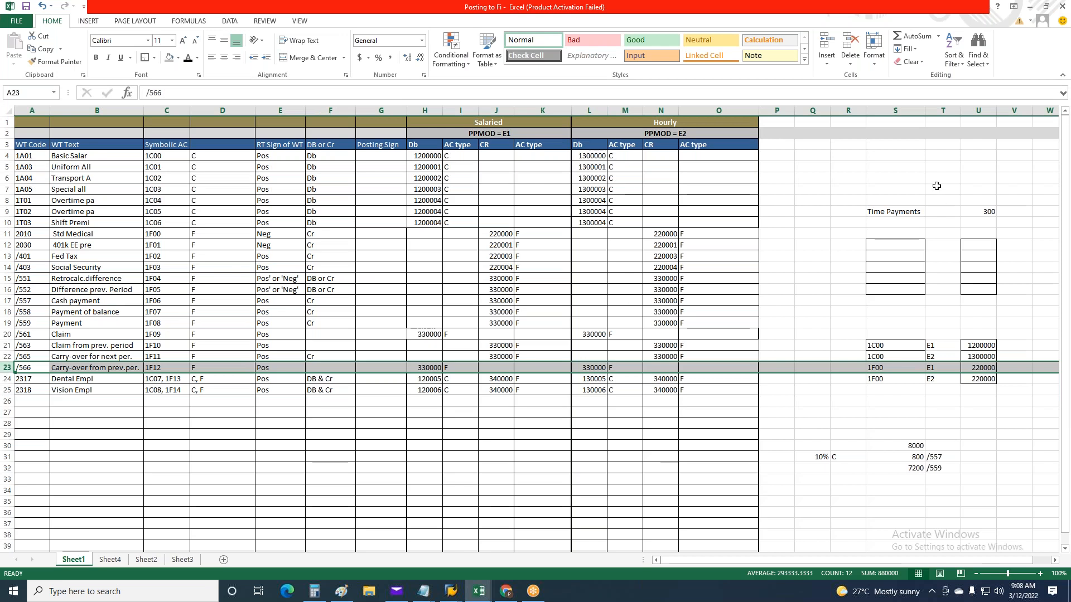
drag(822, 212, 999, 491)
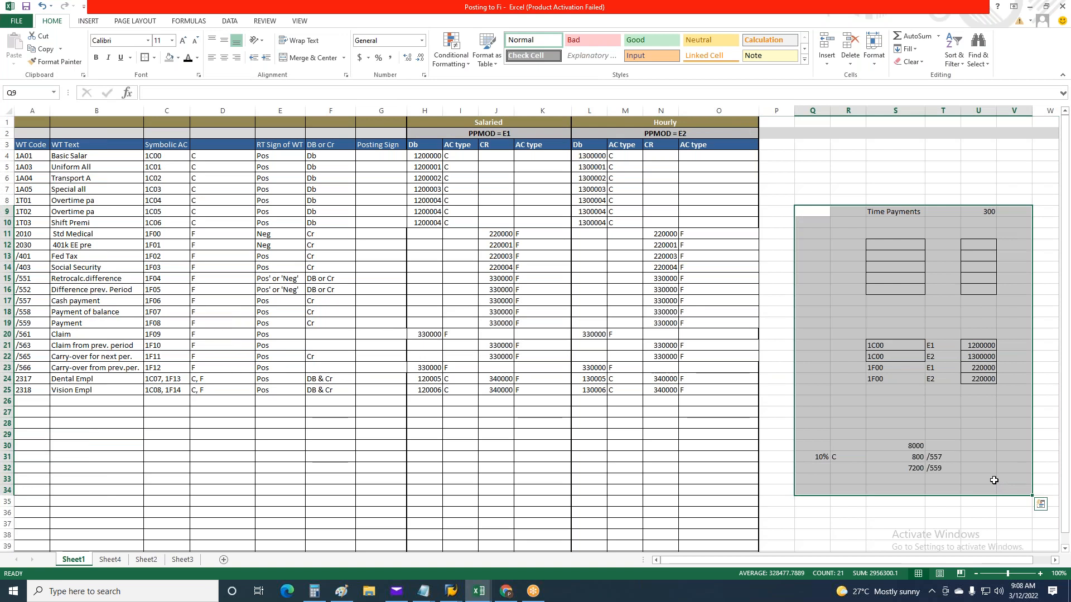
Clear the contents of Q9:V34, then enter 10000 in S27 and 10000 in T28
key(Delete)
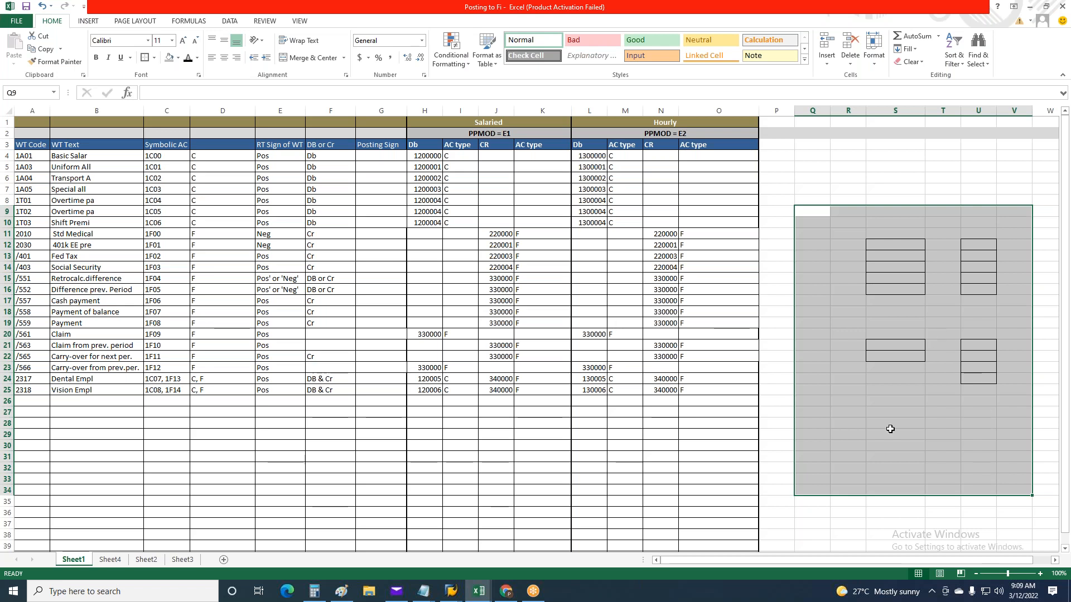
drag(867, 433, 848, 429)
click(892, 413)
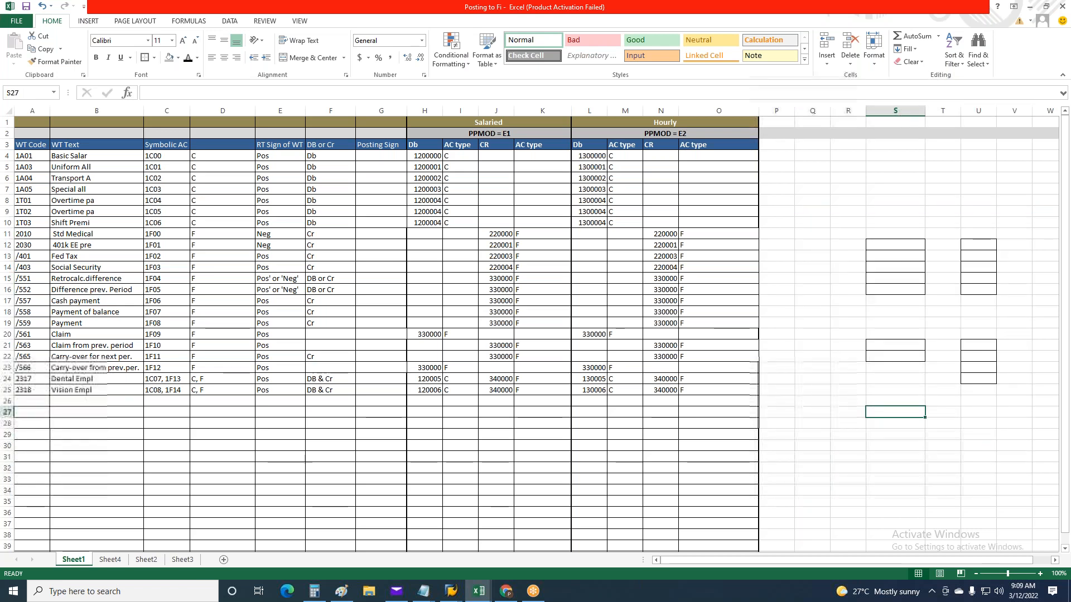
text(1)
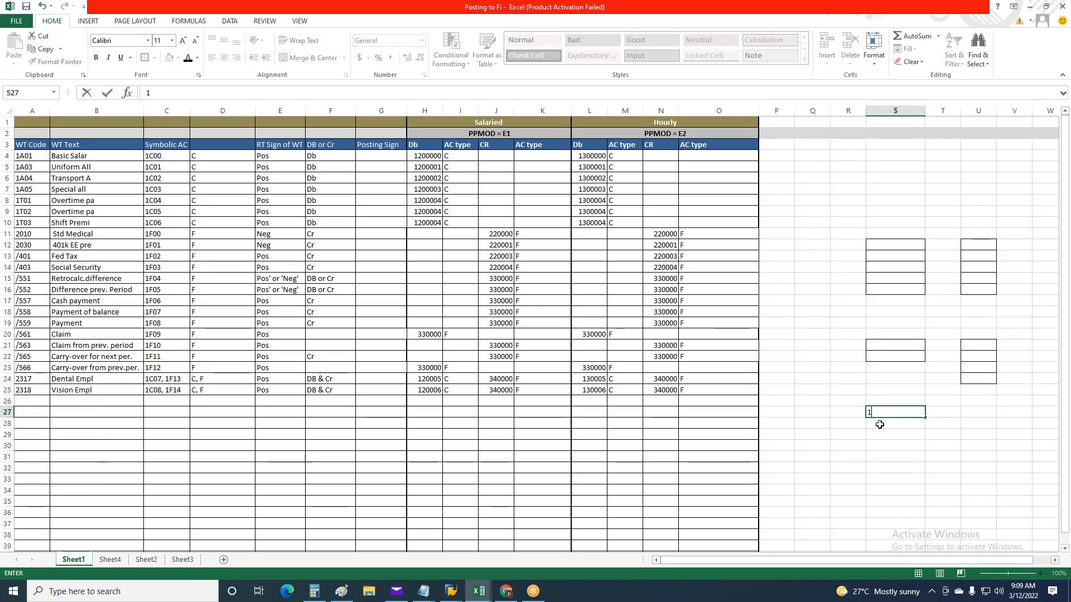
text(0000)
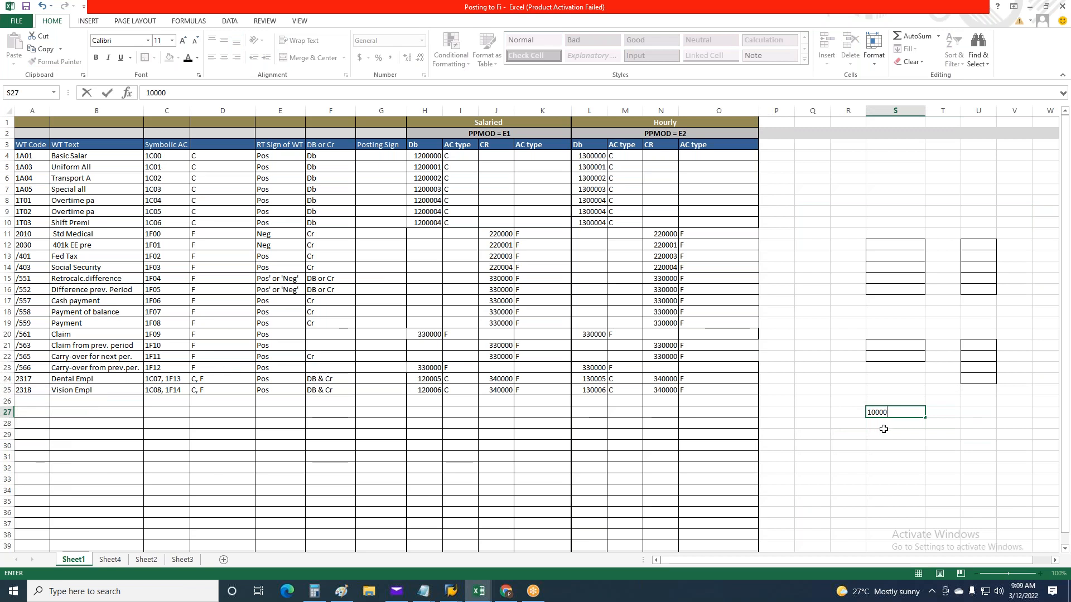
key(Return)
click(950, 423)
text(100000)
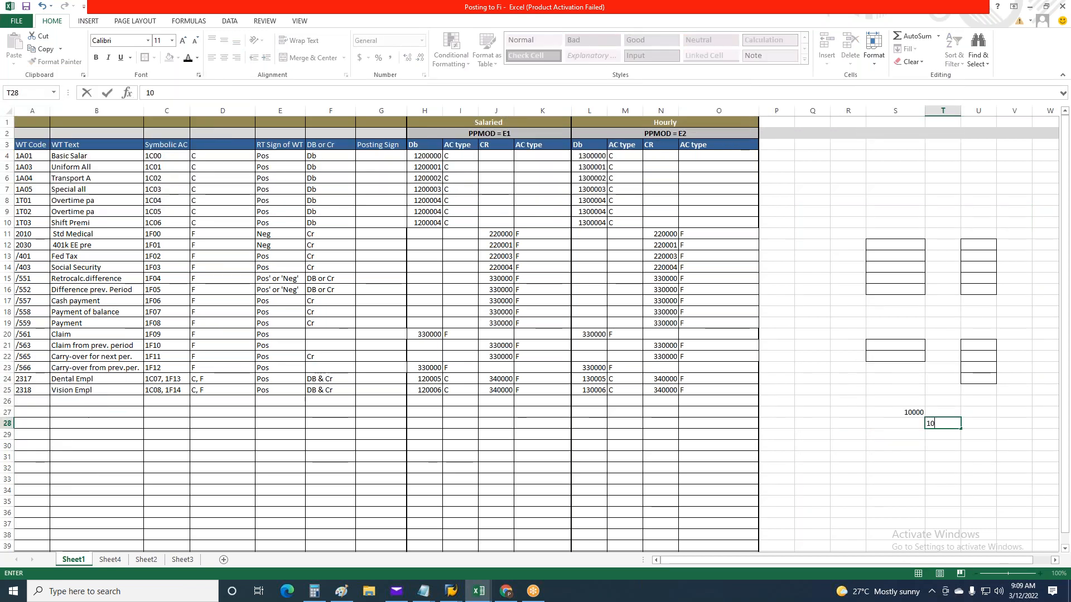
key(BackSpace)
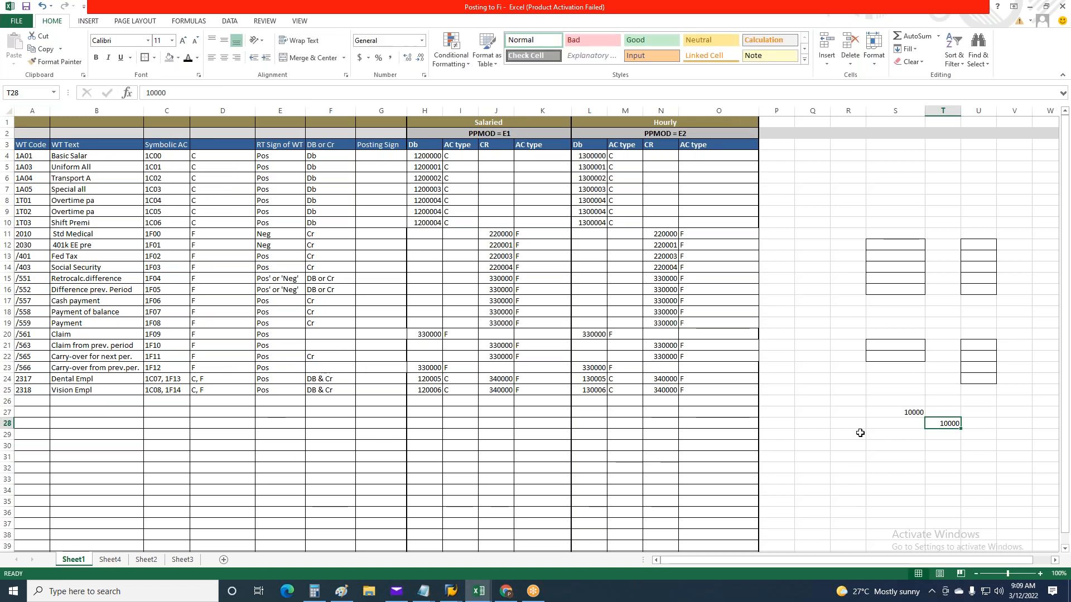
Enter 10000 in both S32 and S33, and 20000 in T34
click(913, 413)
click(906, 470)
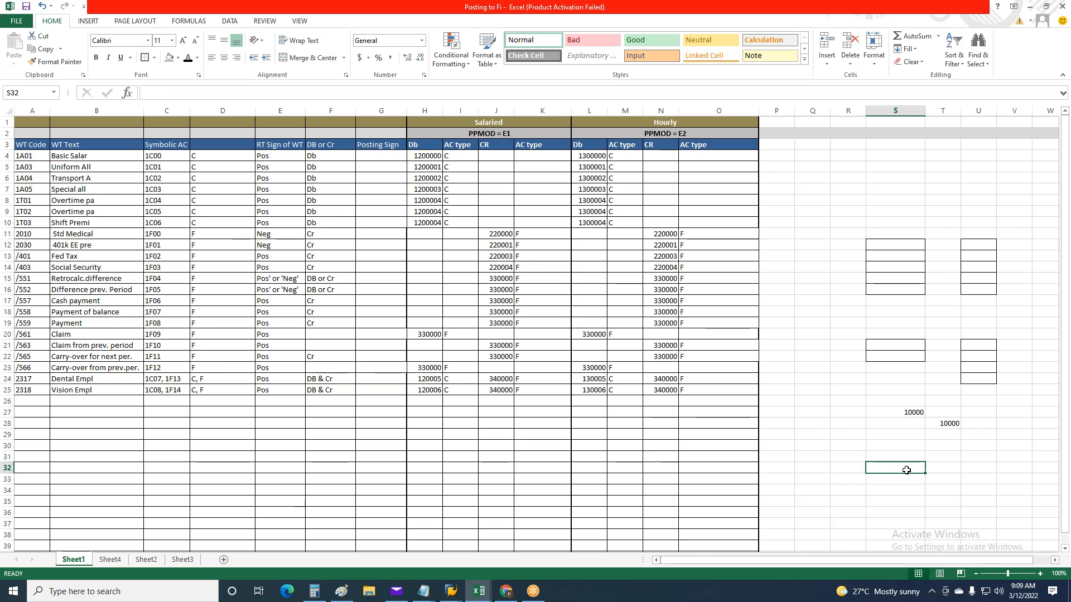
text(10000)
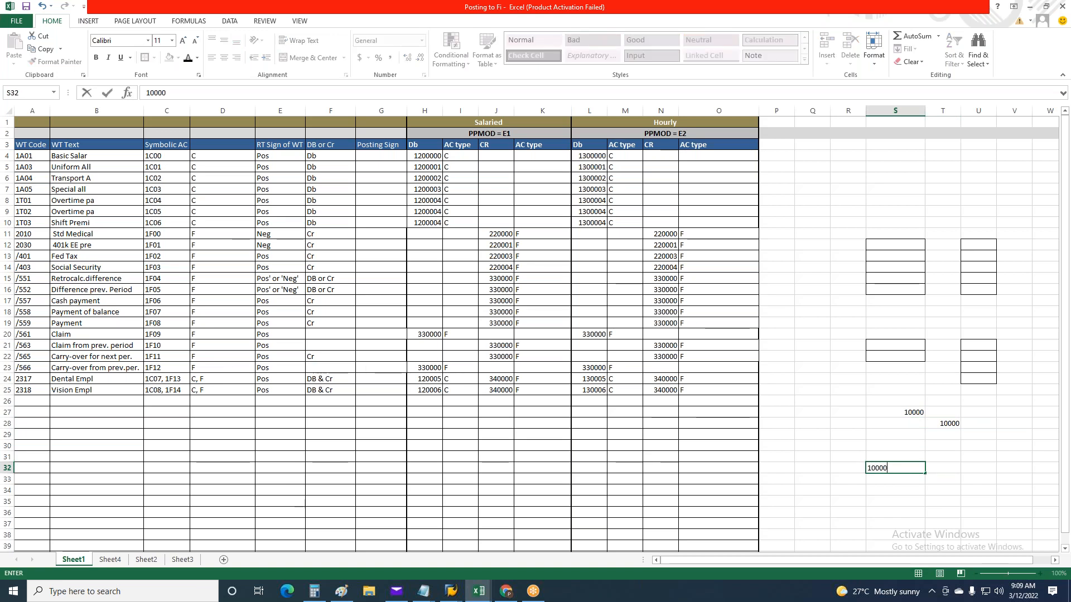
key(Return)
text(1)
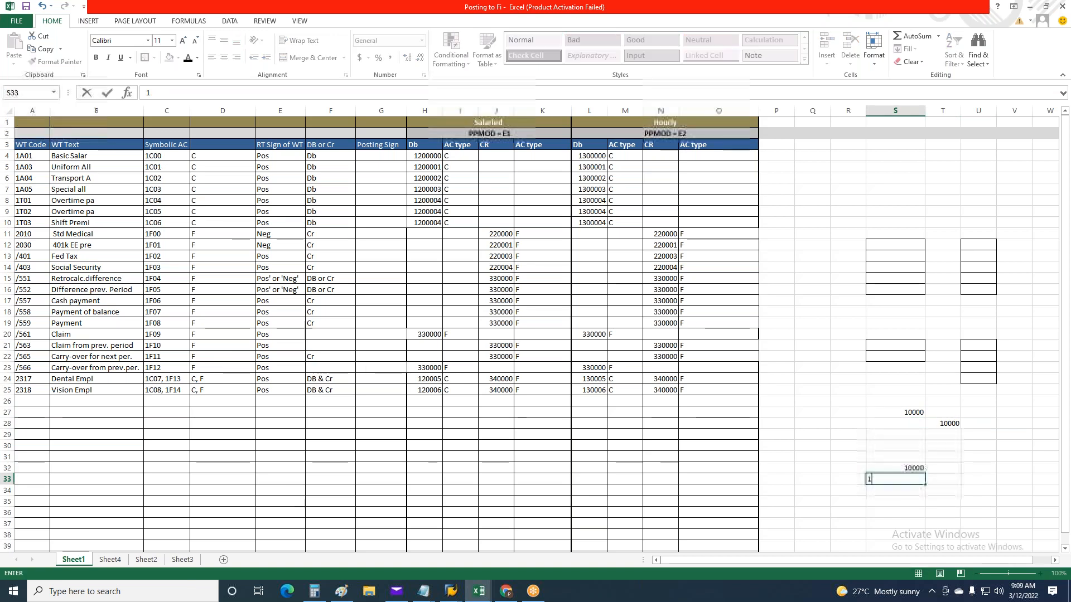
text(0000)
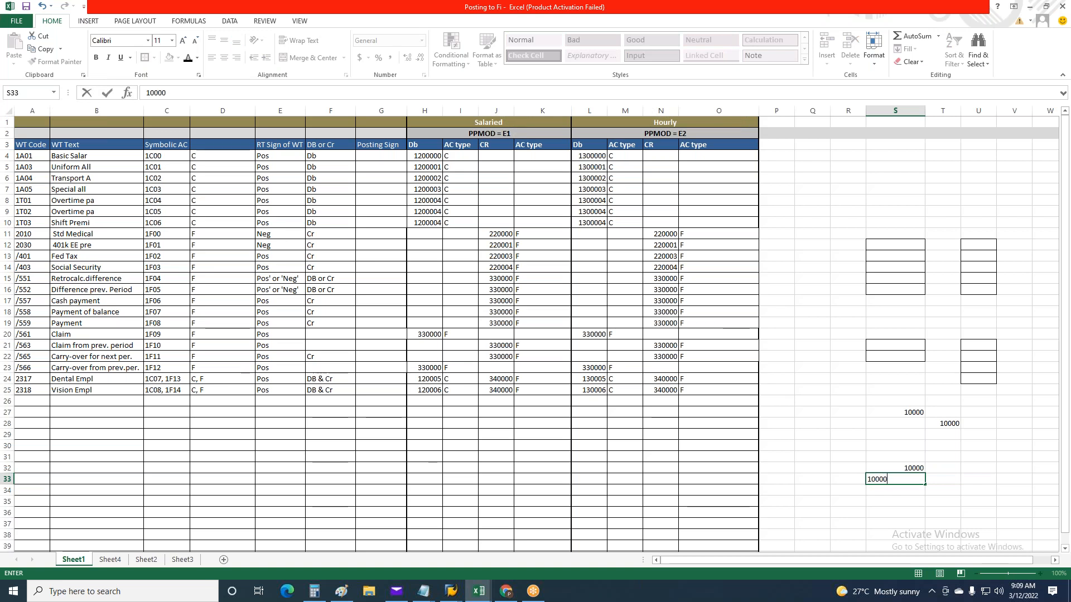
click(947, 491)
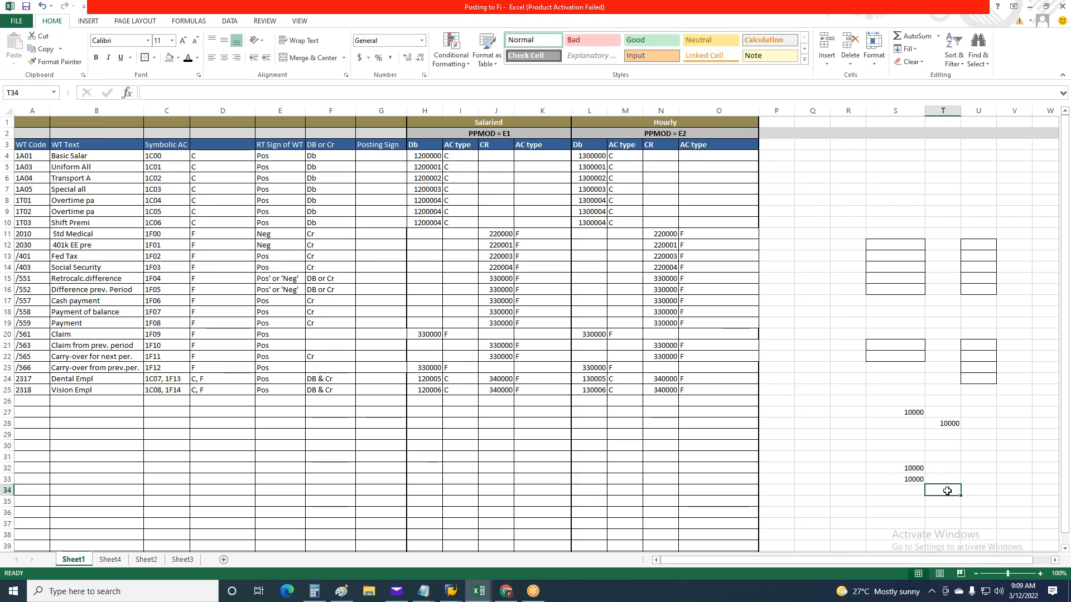
text(20000)
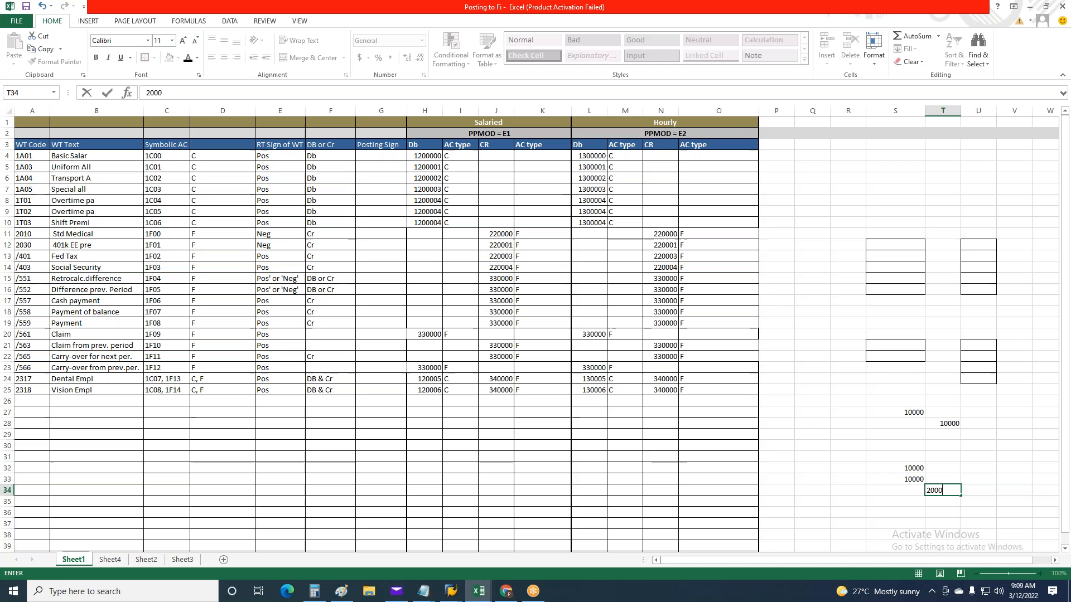
key(Return)
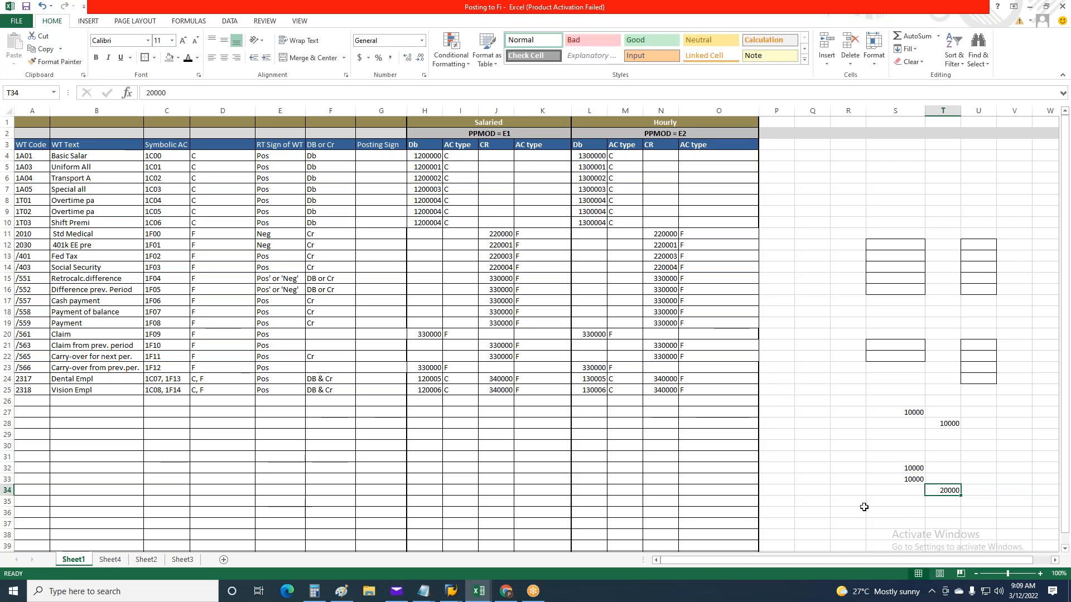
click(864, 507)
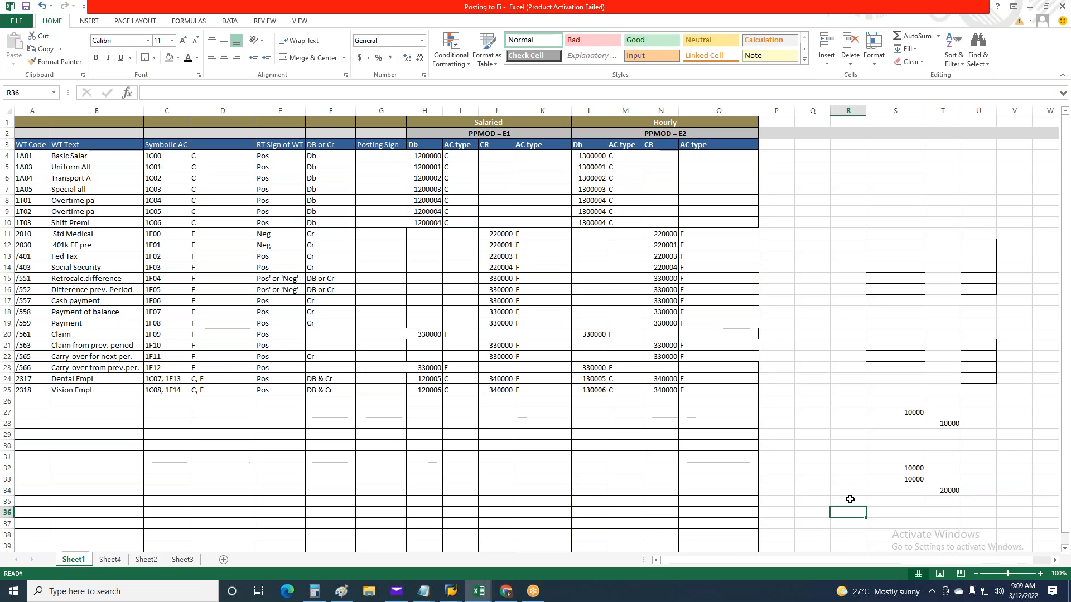
Compare the amounts in T28 and T34, then enter 30000 in U35
click(944, 425)
drag(944, 425, 951, 498)
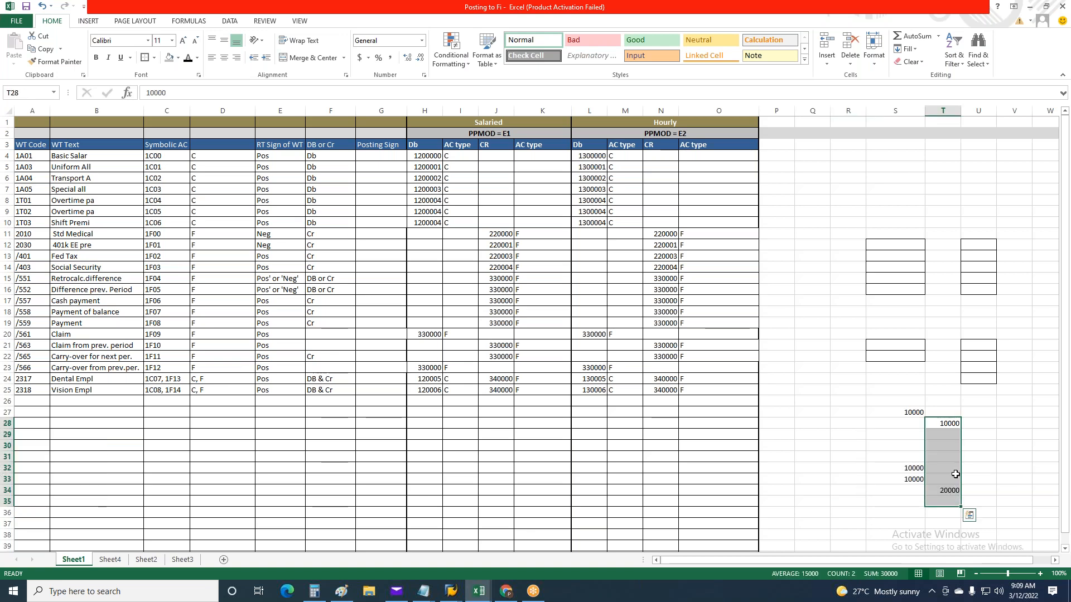
click(942, 428)
click(949, 489)
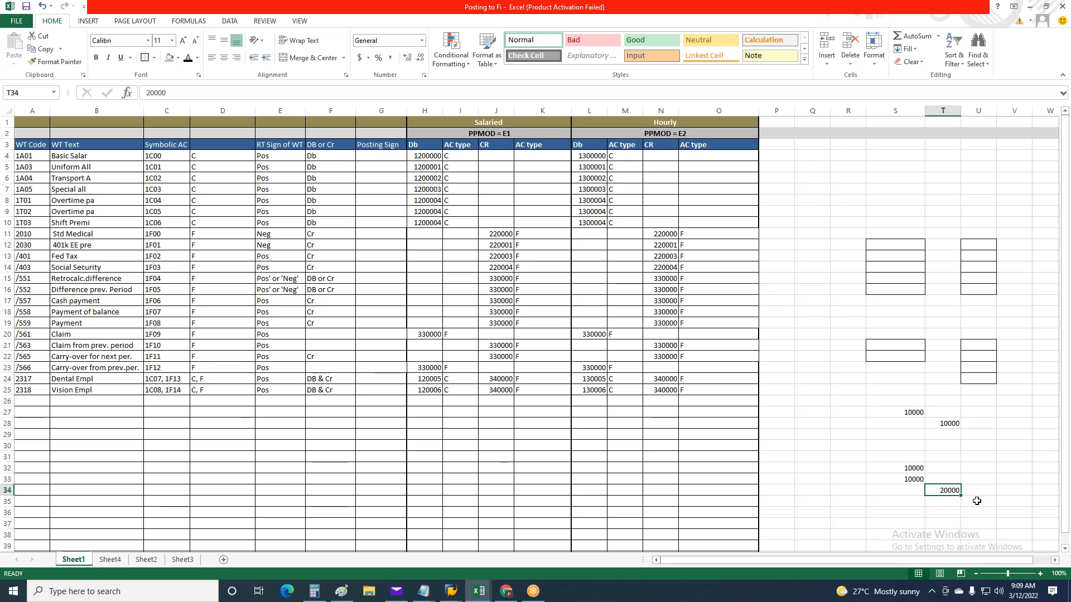
click(965, 504)
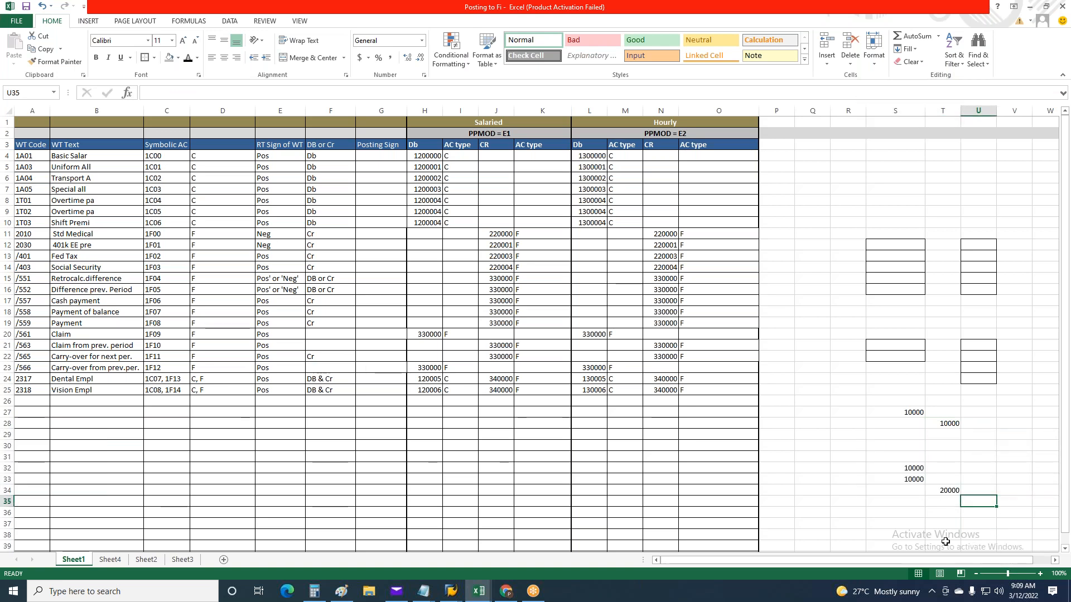
text(30000)
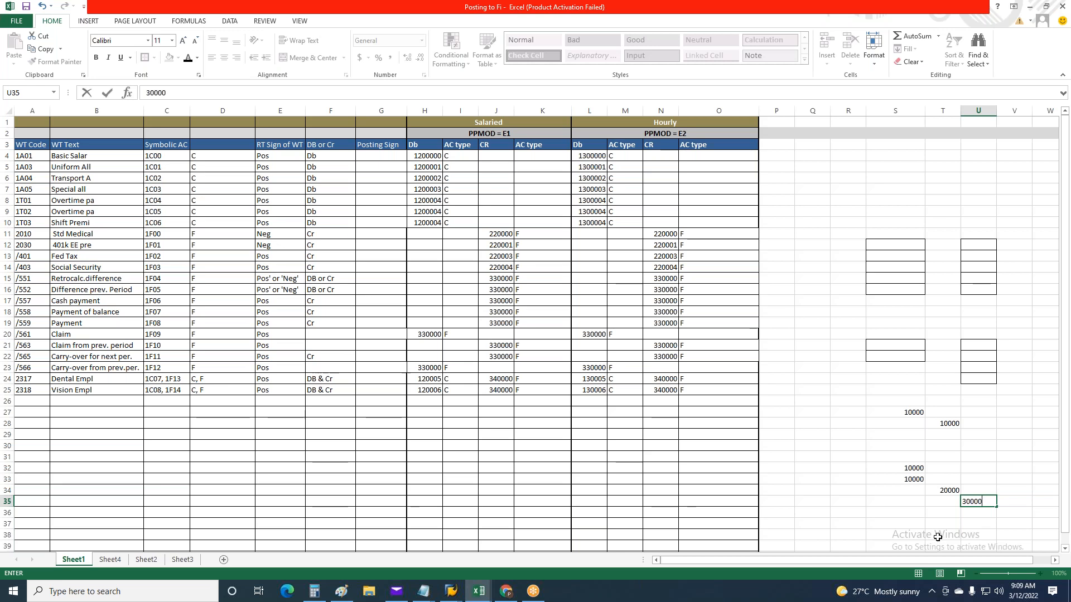
key(ctrl+Return)
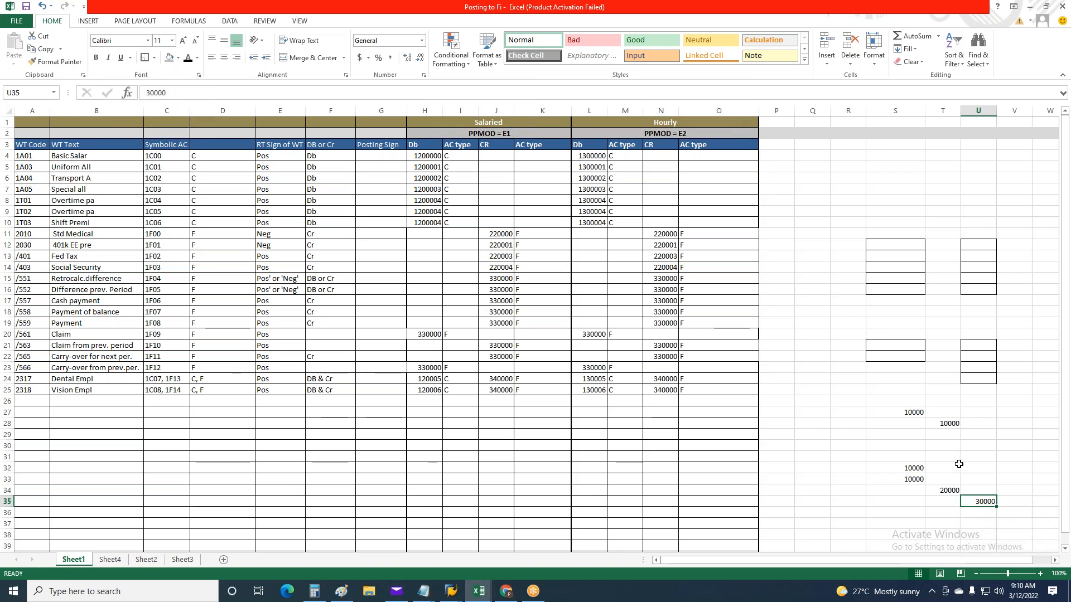
Go over the example amounts in T34, T28 and U35
click(949, 490)
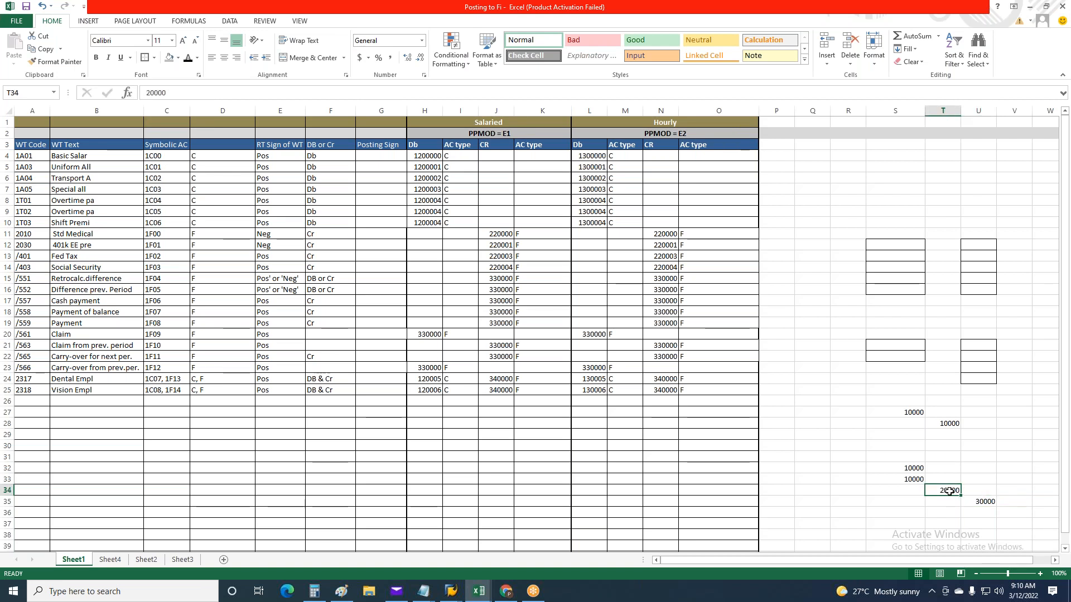
click(946, 425)
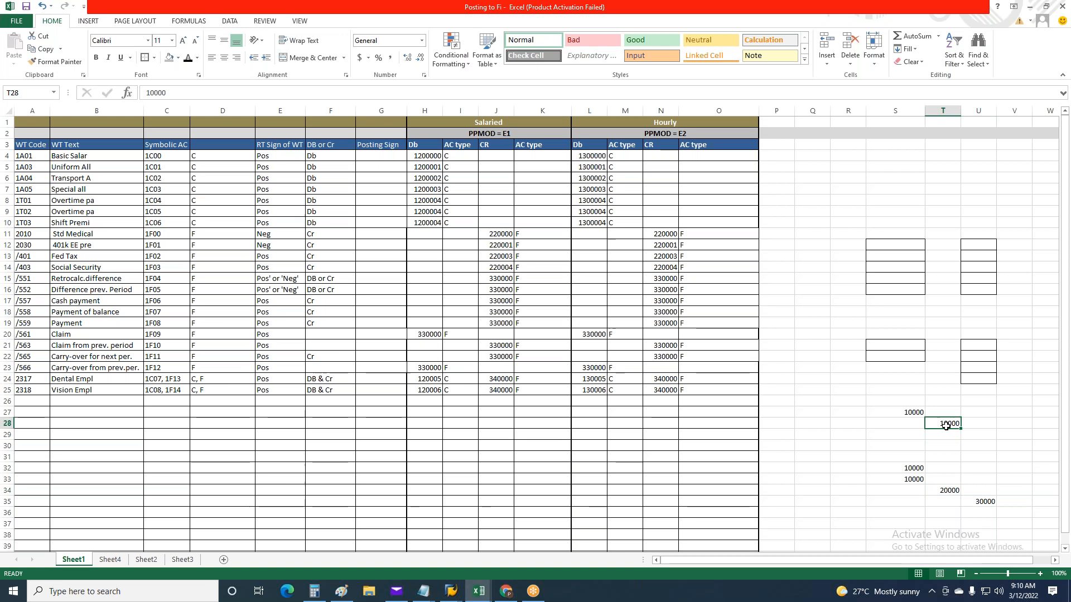
click(948, 492)
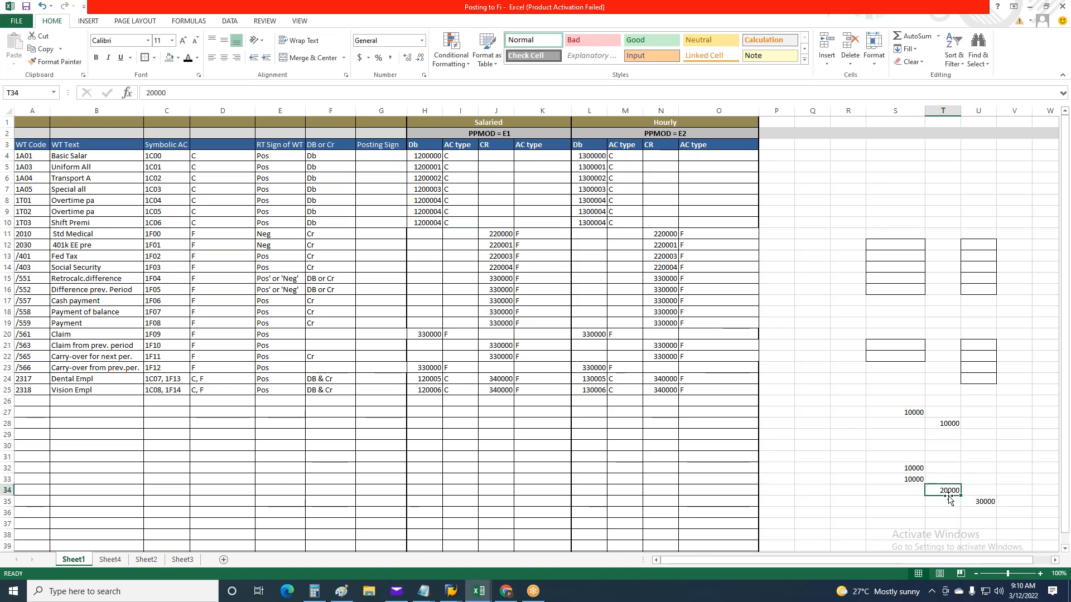
click(984, 503)
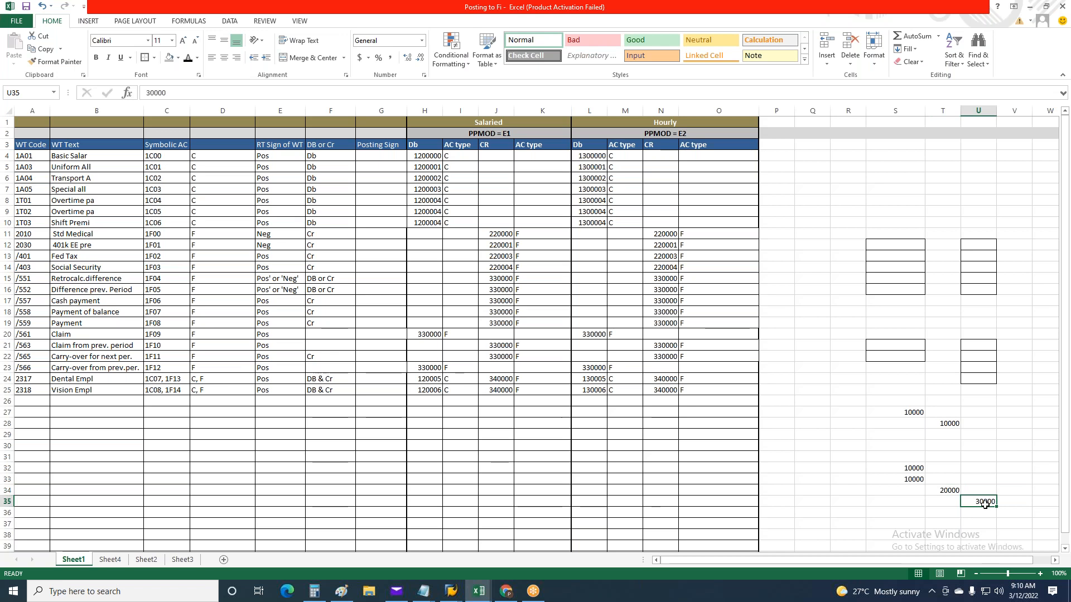
Try to copy the 10000 in S33 to S35
click(915, 481)
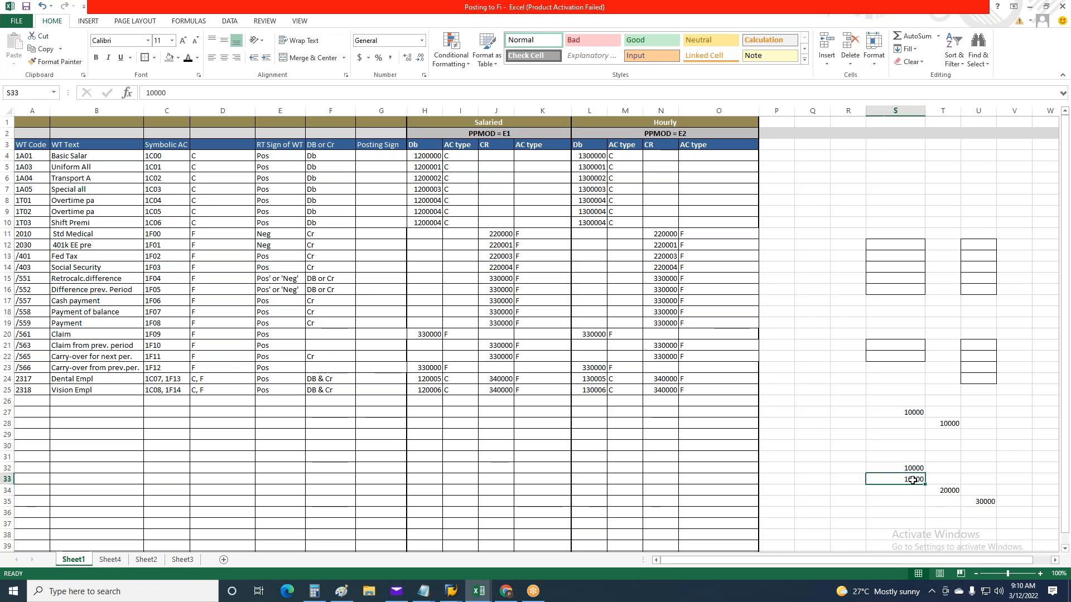
key(ctrl+c)
click(892, 501)
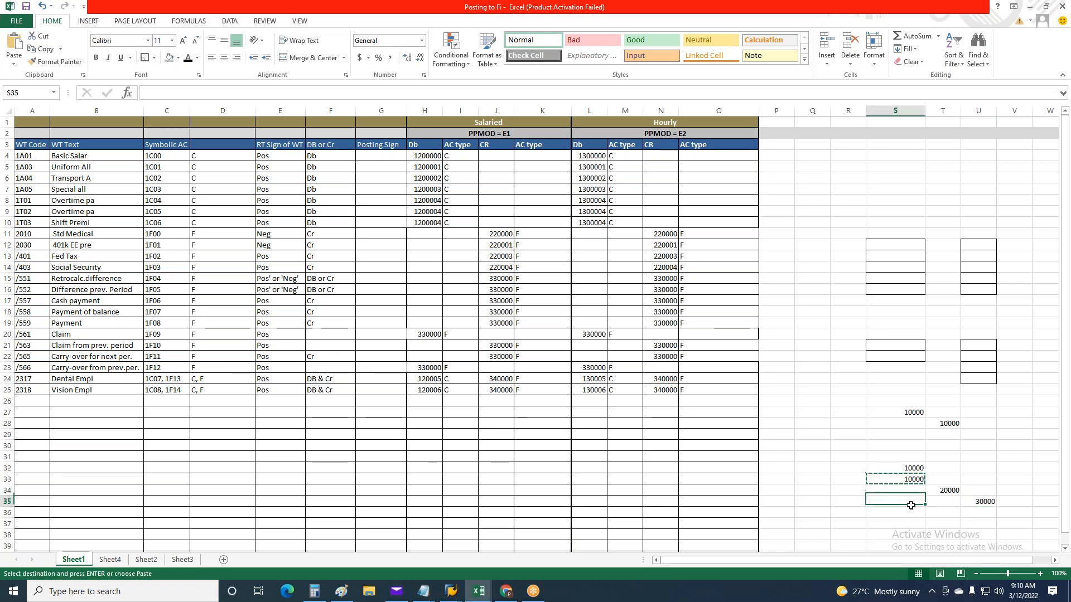
key(ctrl+c)
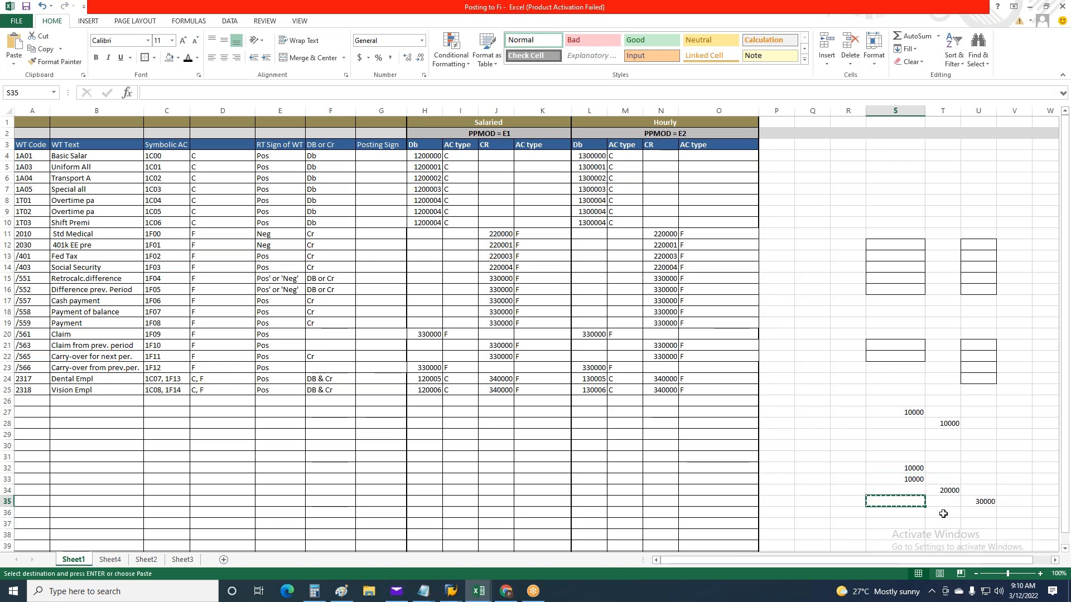
click(918, 480)
key(ctrl+c)
click(917, 501)
key(ctrl+c)
key(ctrl+v)
Move the 10000 from S33 to S35
click(910, 479)
key(ctrl+c)
click(908, 497)
key(ctrl+v)
Enter 20000 in V35, beside the 30000 amount
click(982, 505)
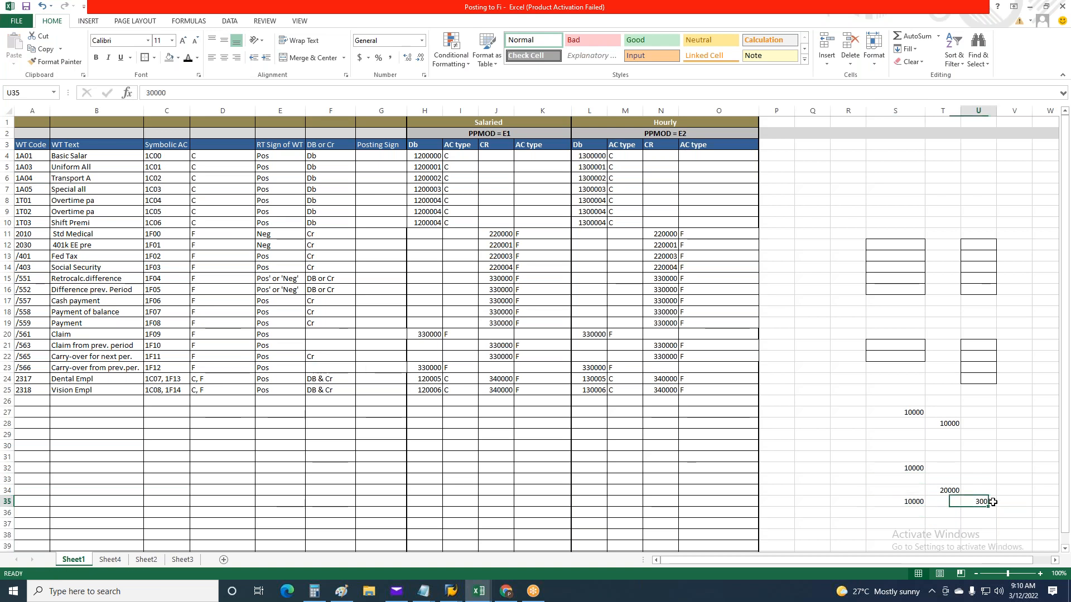
click(1021, 504)
text(20000)
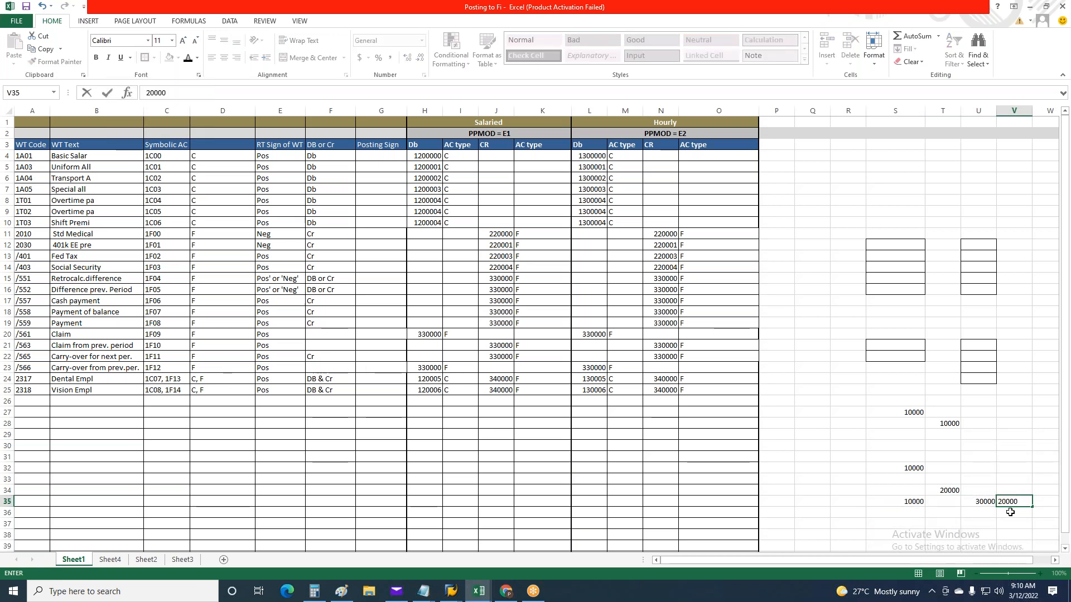
key(ctrl+Return)
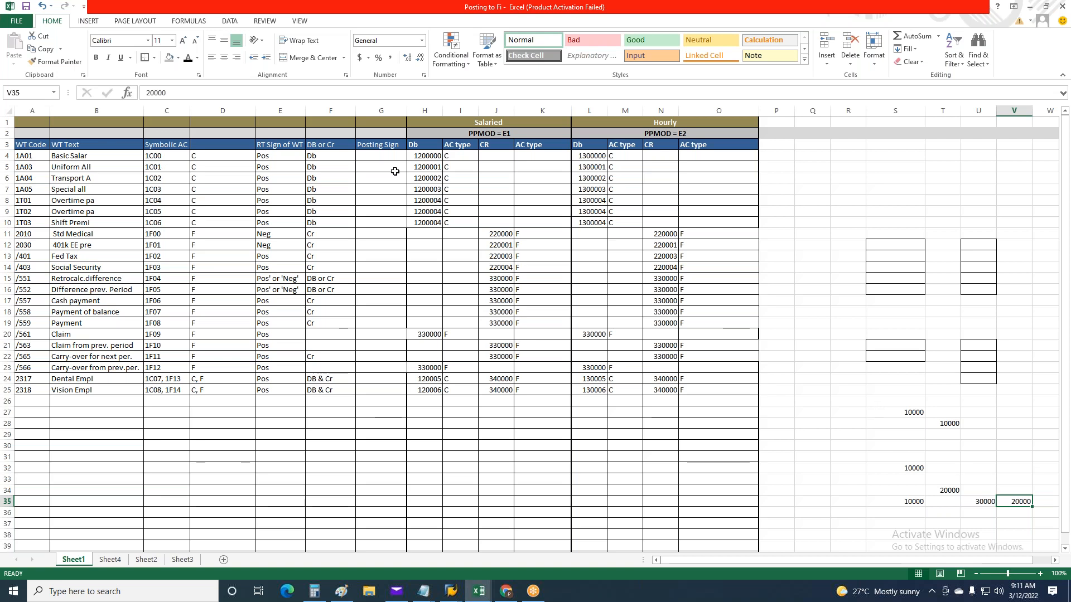
double_click(251, 11)
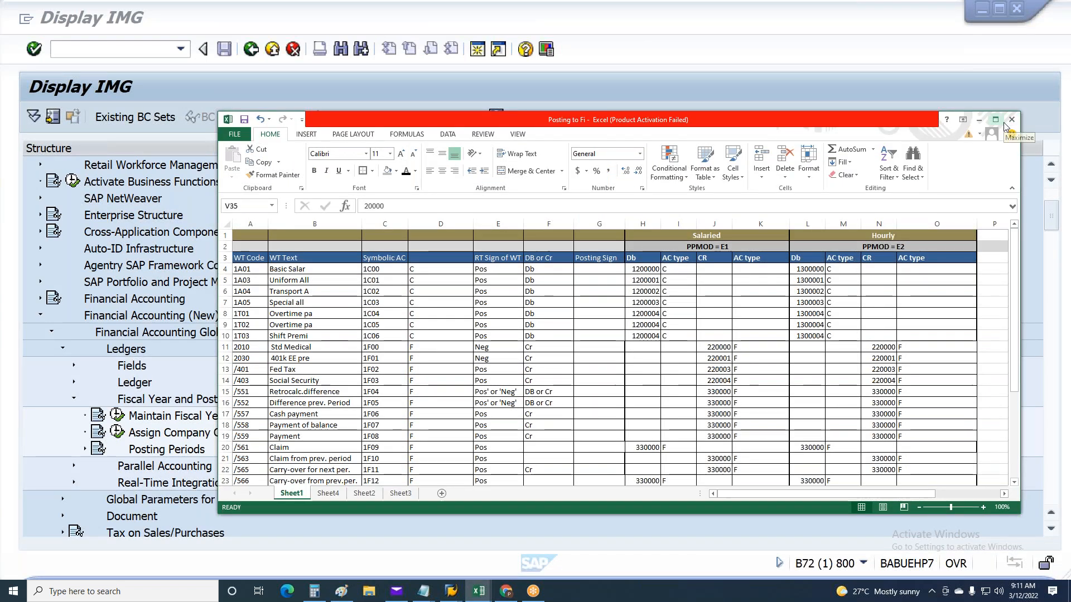
click(995, 118)
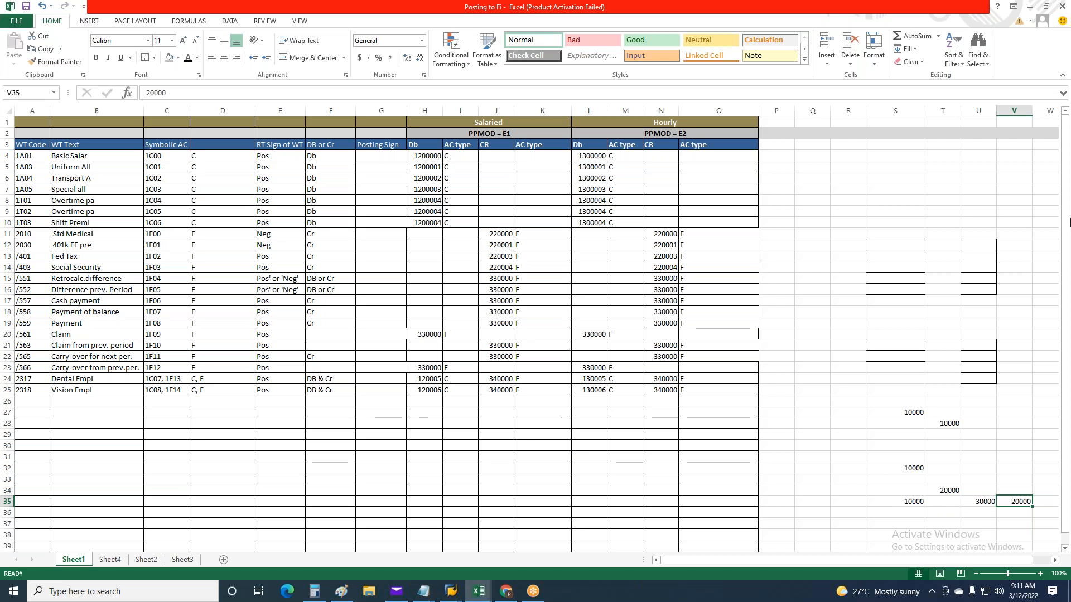
Switch to SAP to examine the Wage Type Assignment - Display G/L Accounts list, then return to the Posting to Fi workbook
click(451, 591)
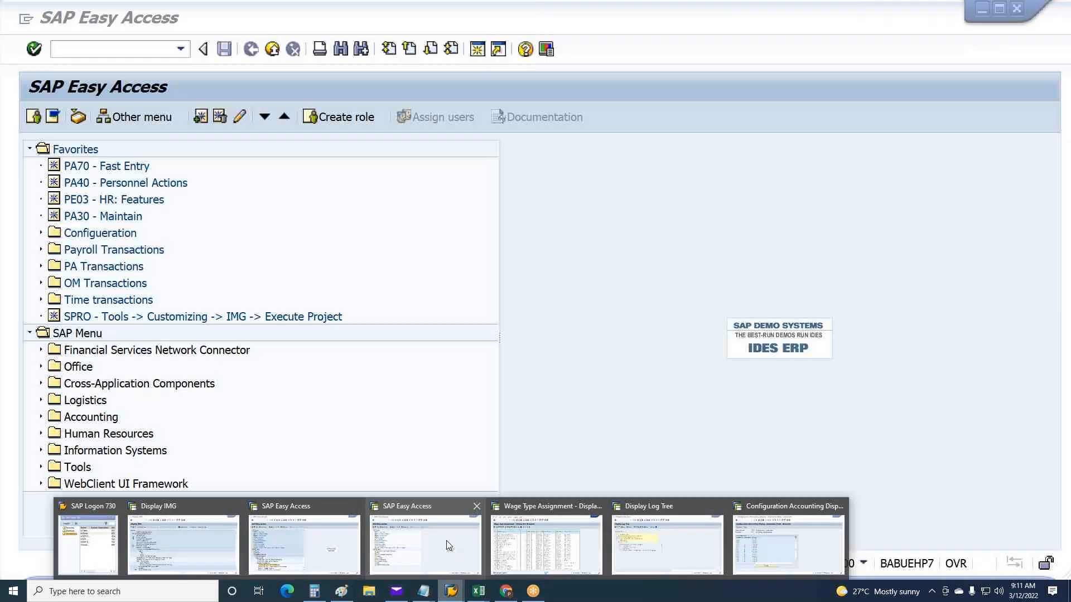
click(547, 545)
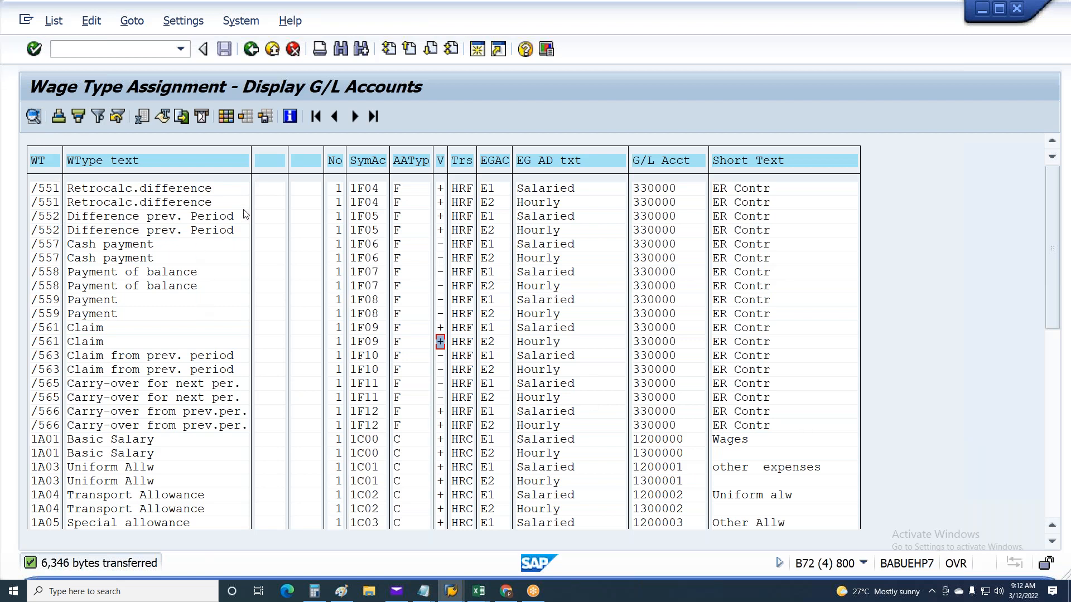
key(alt+Tab)
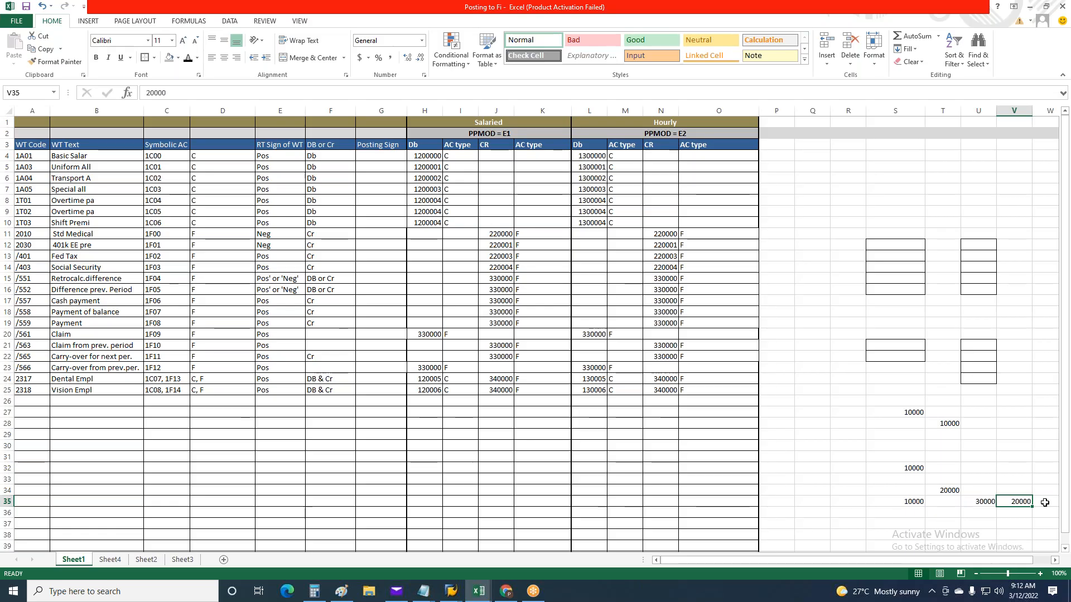
click(846, 358)
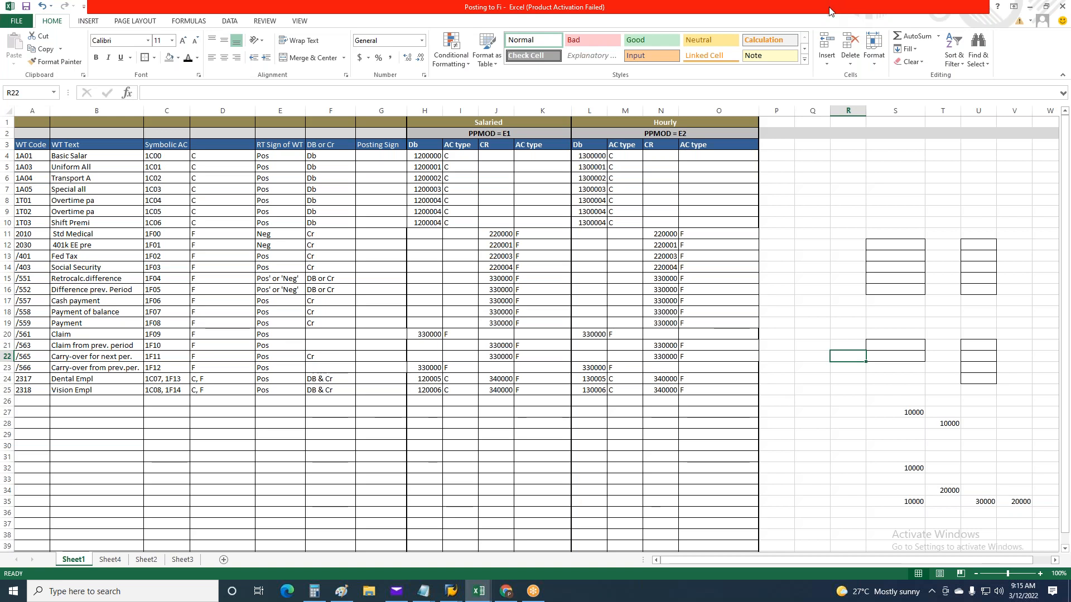
click(847, 23)
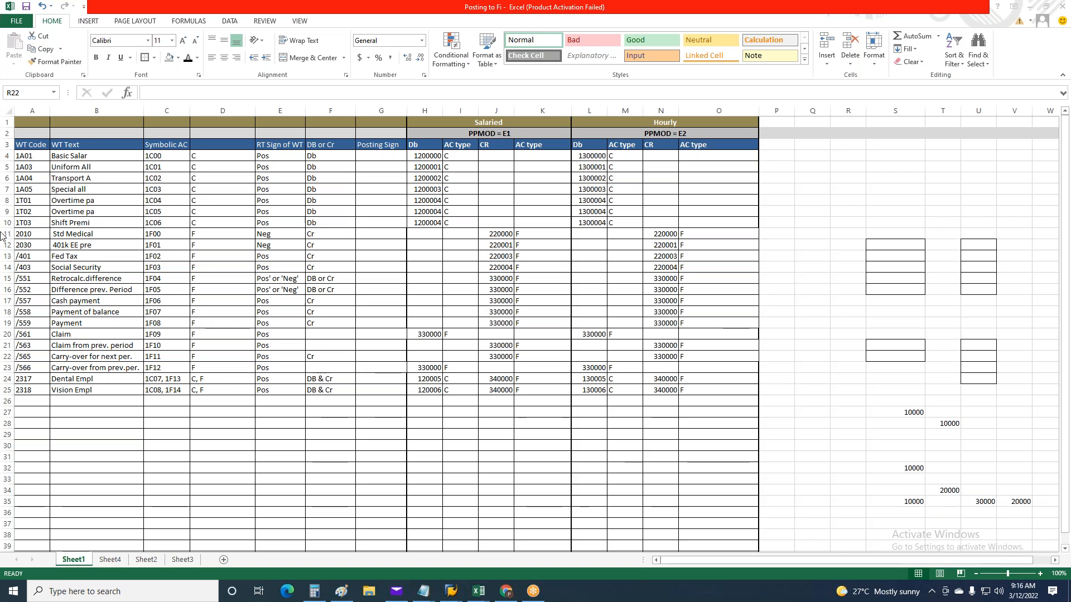
click(0, 51)
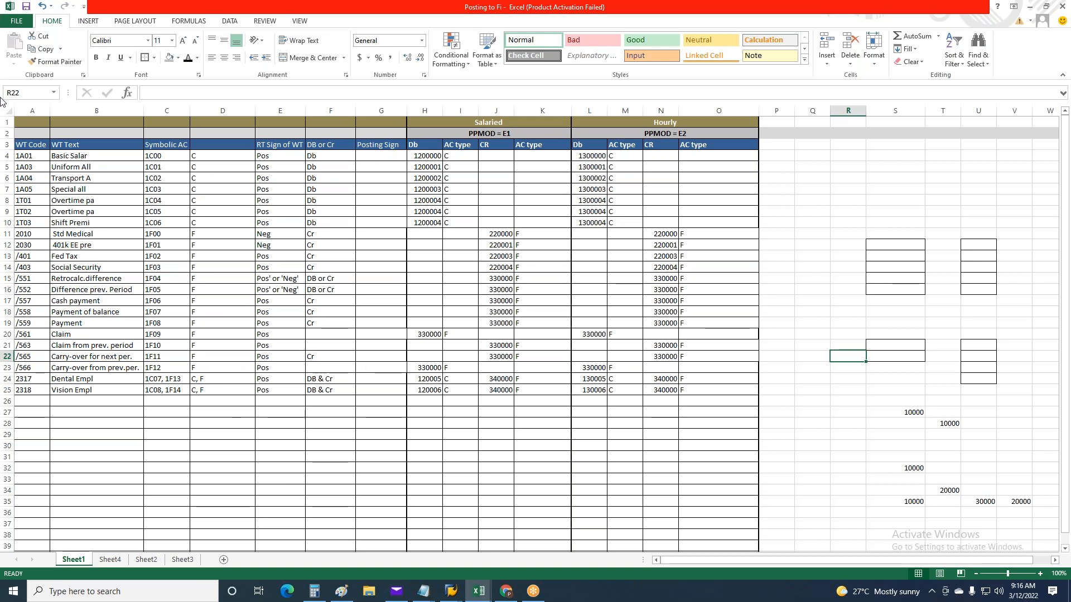
Switch to SAP's Display Log Tree session, return to the Payroll Driver to examine its off-cycle payroll fields, and exit to SAP Easy Access
click(451, 591)
mouse_move(452, 553)
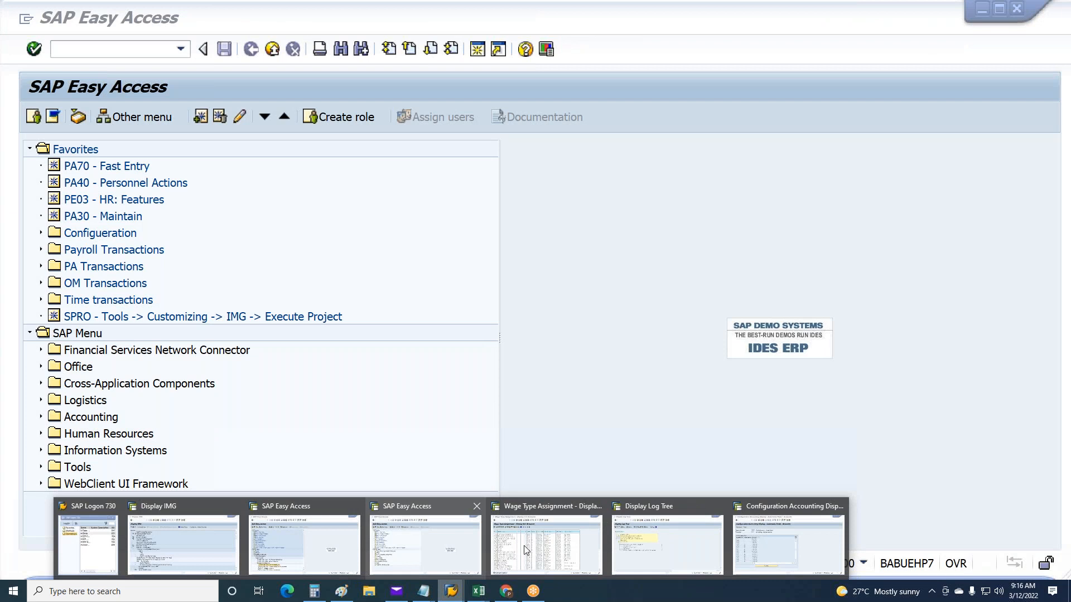
click(634, 543)
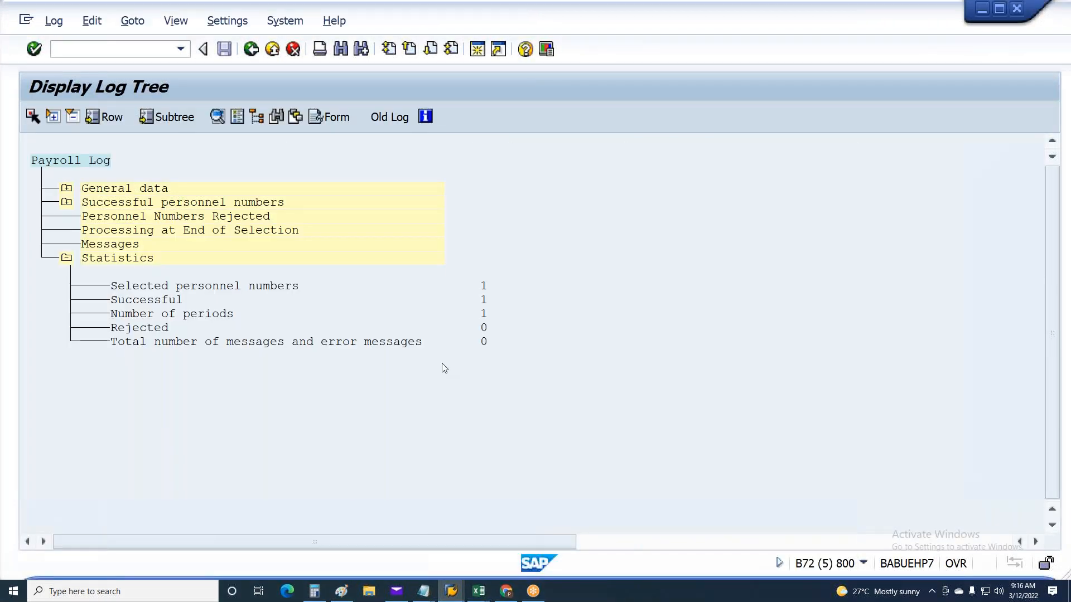
key(F3)
click(330, 322)
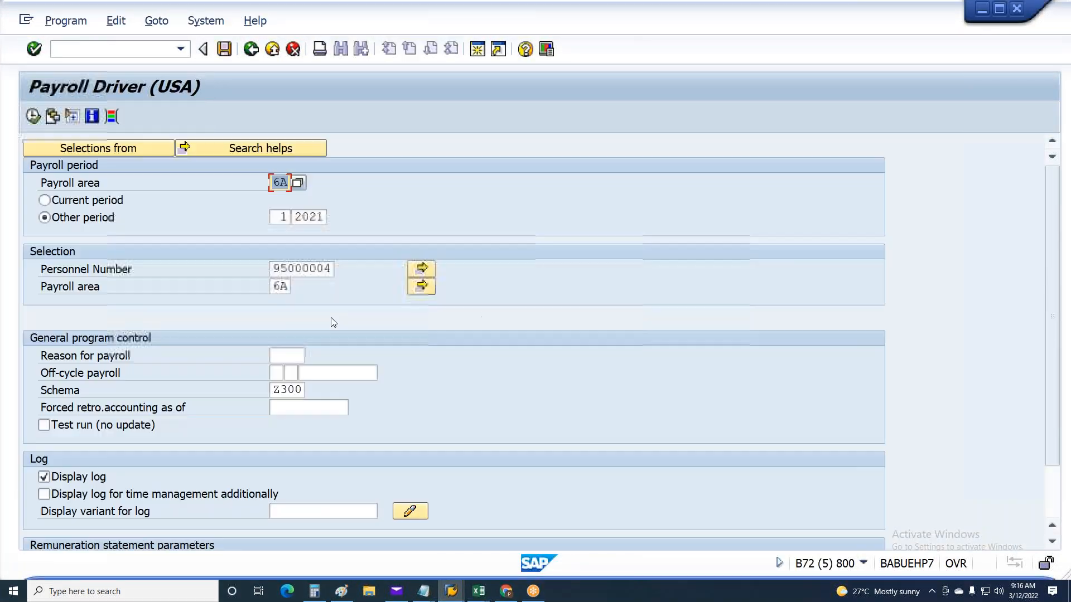
click(277, 373)
click(321, 375)
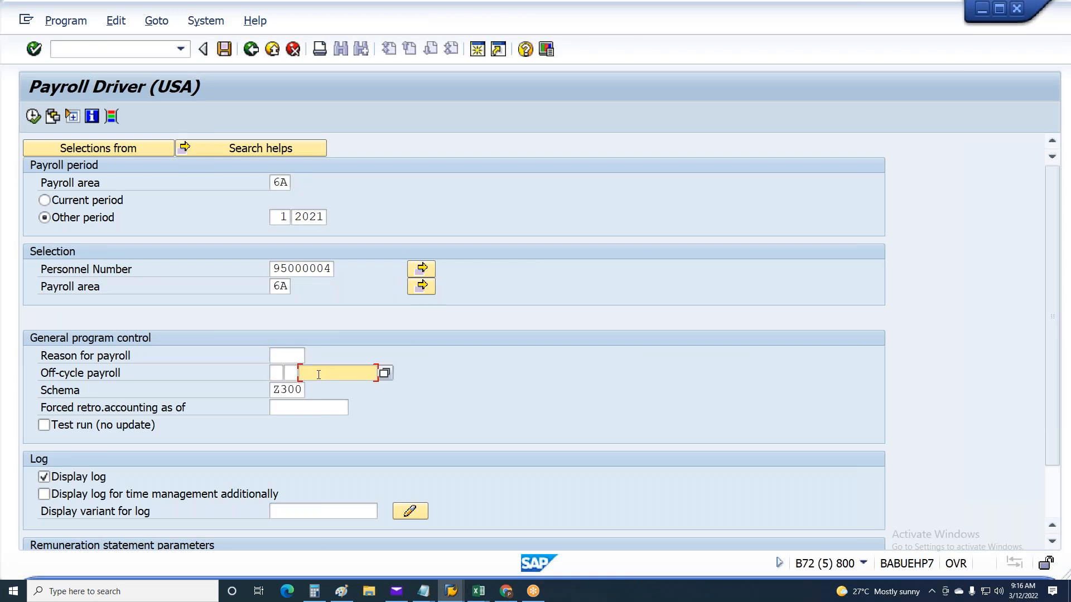
key(F3)
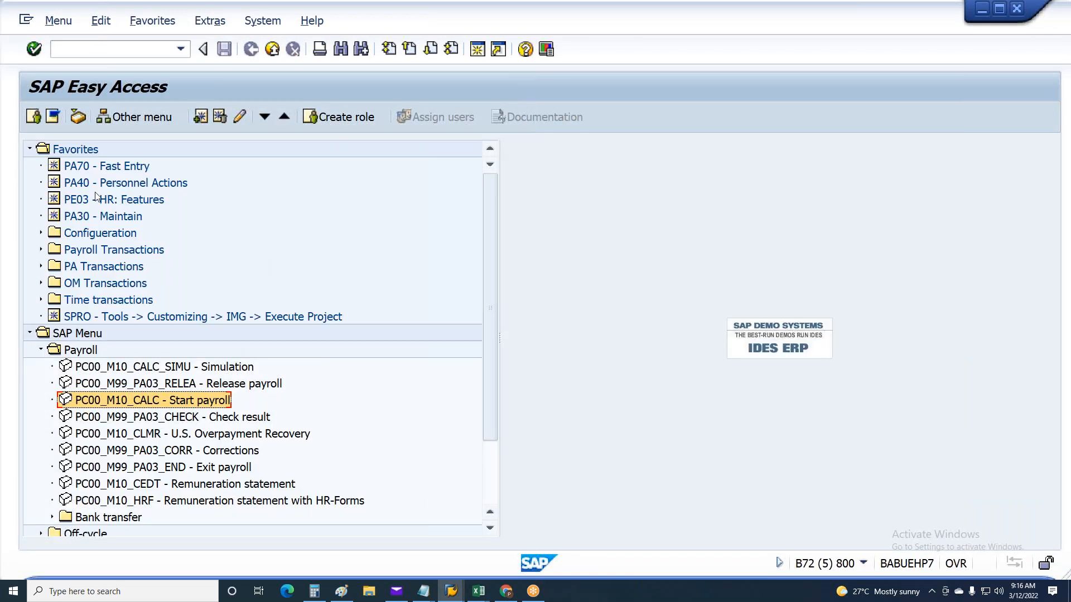
click(203, 49)
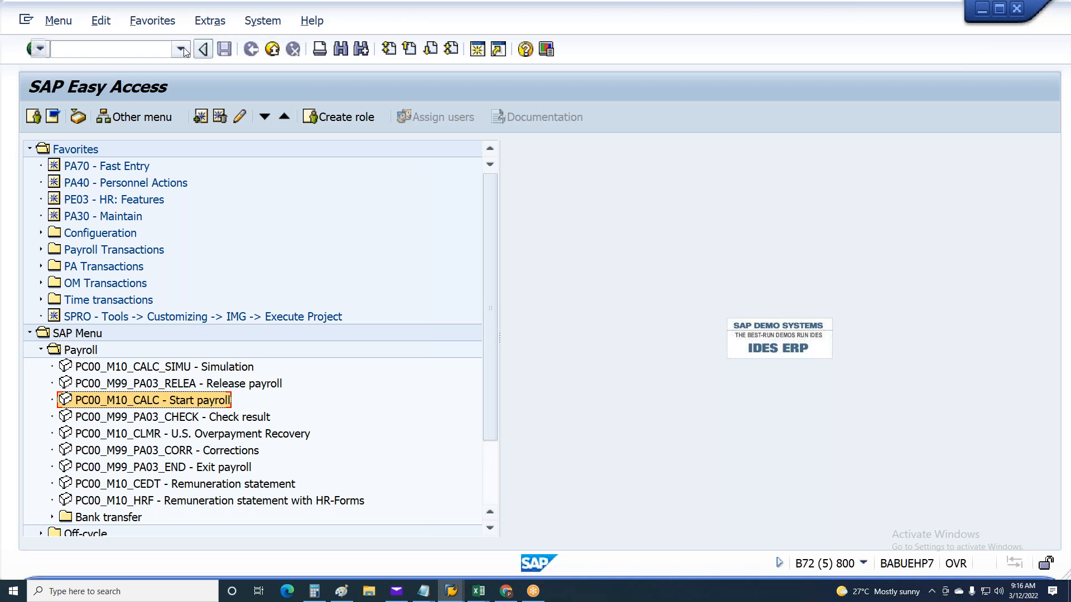
click(195, 49)
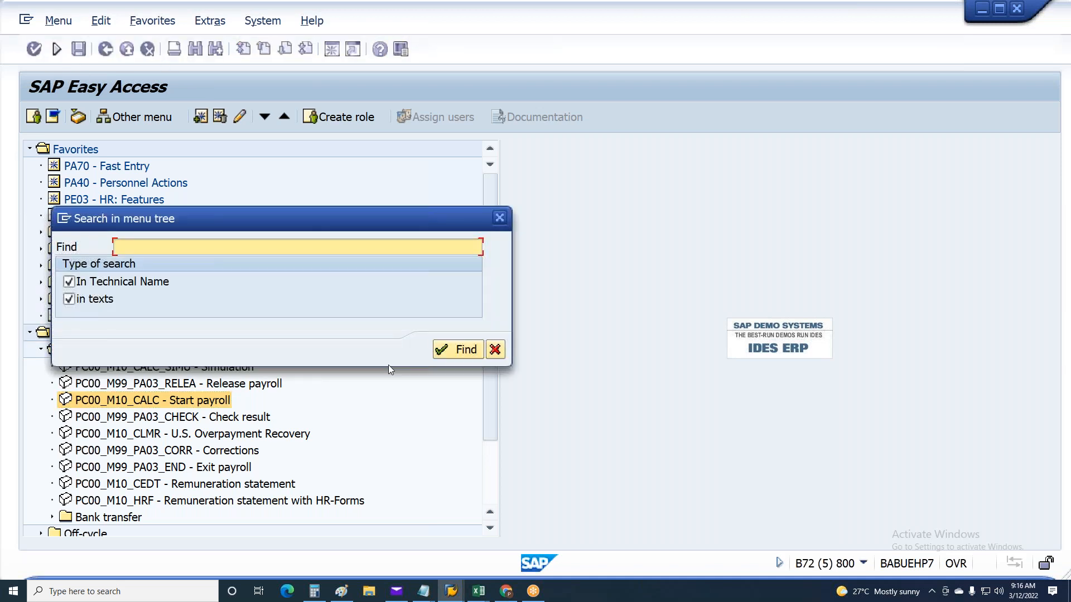
click(495, 349)
click(58, 50)
Run transaction pc00_m99_CIPE to open the Create Posting Run screen for posting to accounting
click(184, 53)
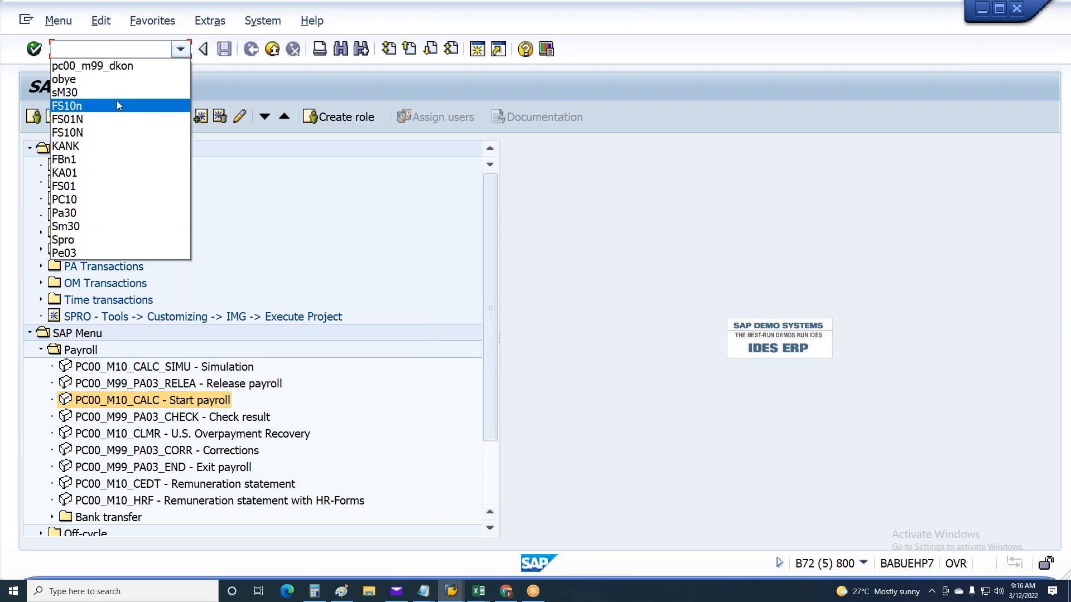
click(109, 63)
drag(112, 50, 153, 56)
text(CIPE)
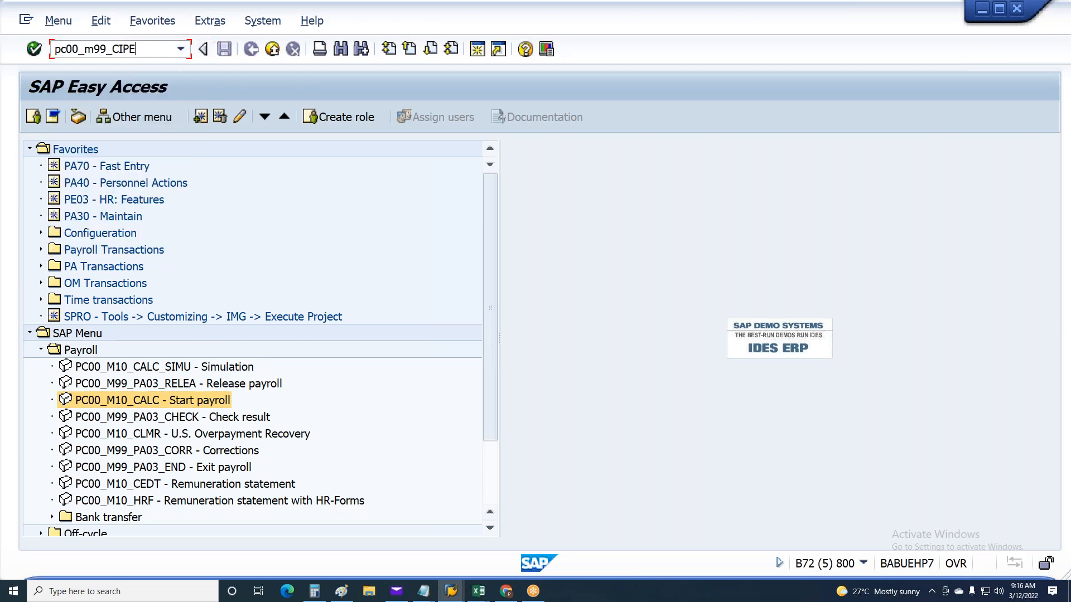
key(Return)
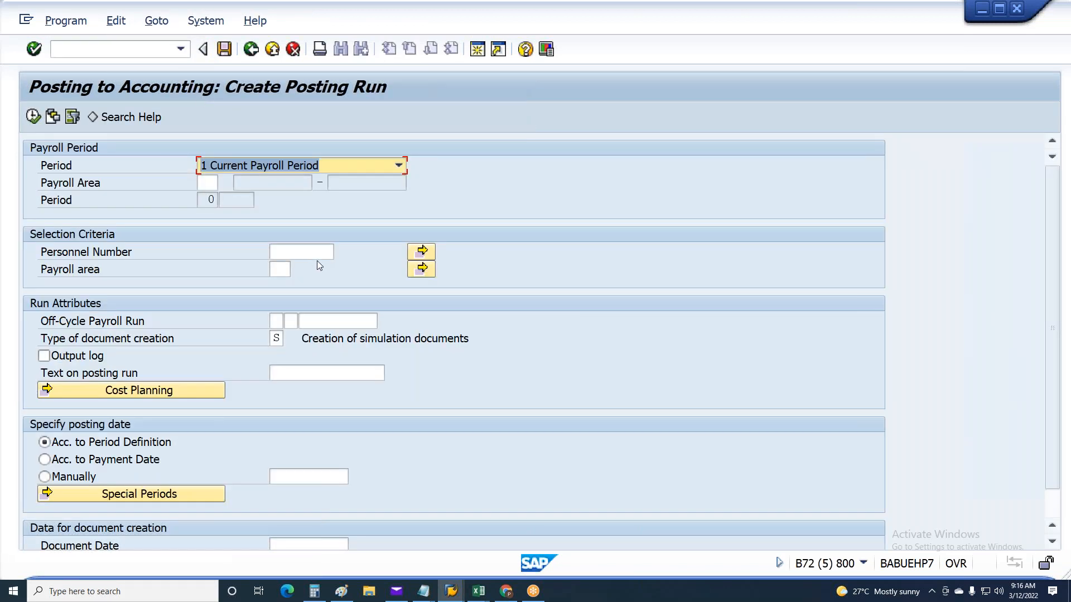
Fill in the off-cycle payroll run attributes of the posting run with type A and 15012021
click(276, 321)
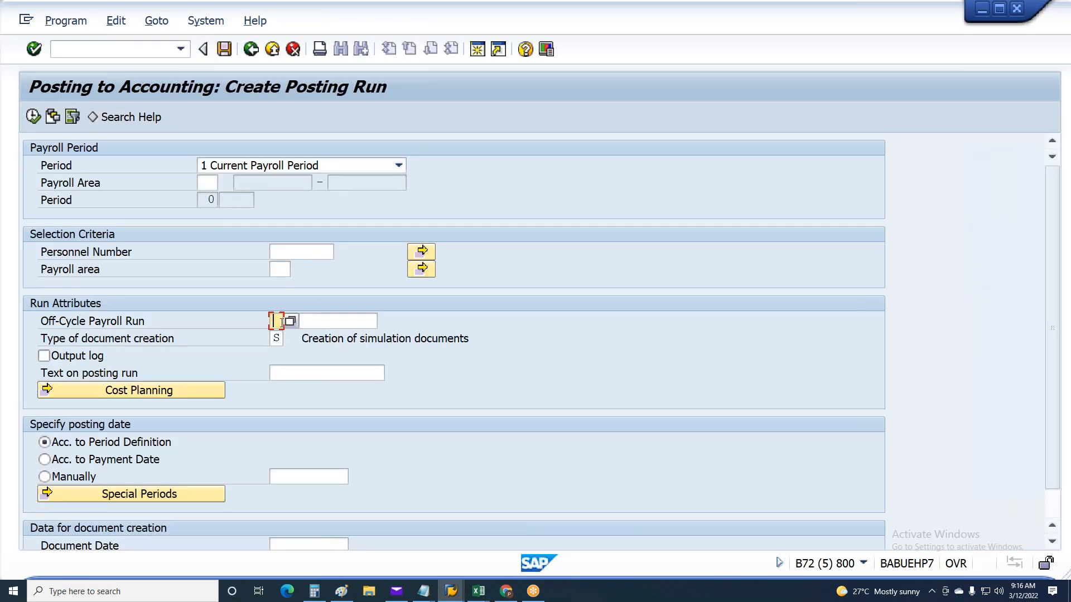
text(A)
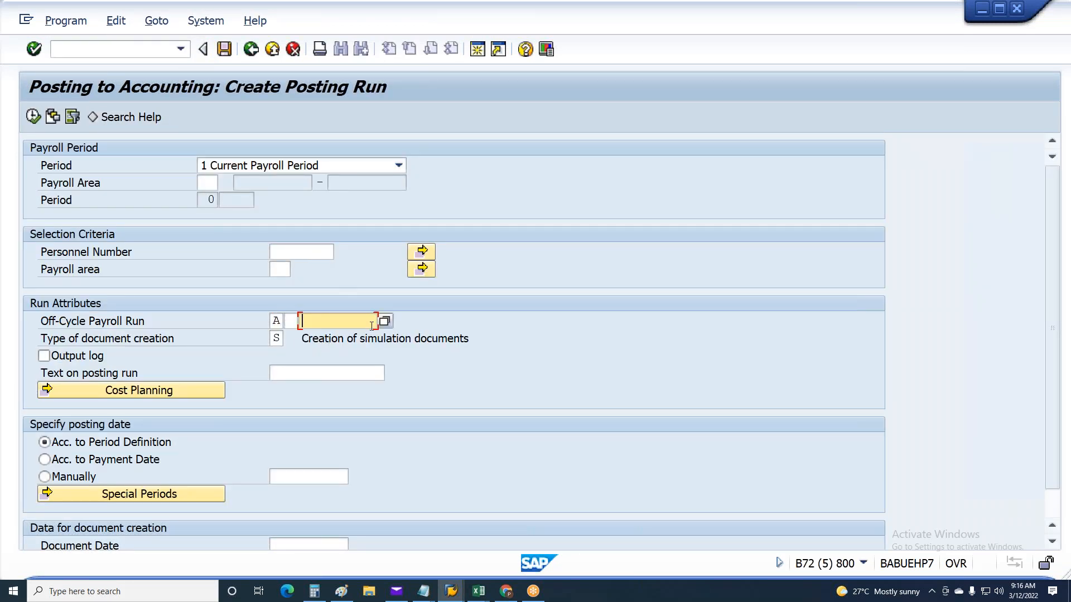
click(339, 341)
click(277, 321)
click(325, 319)
double_click(325, 319)
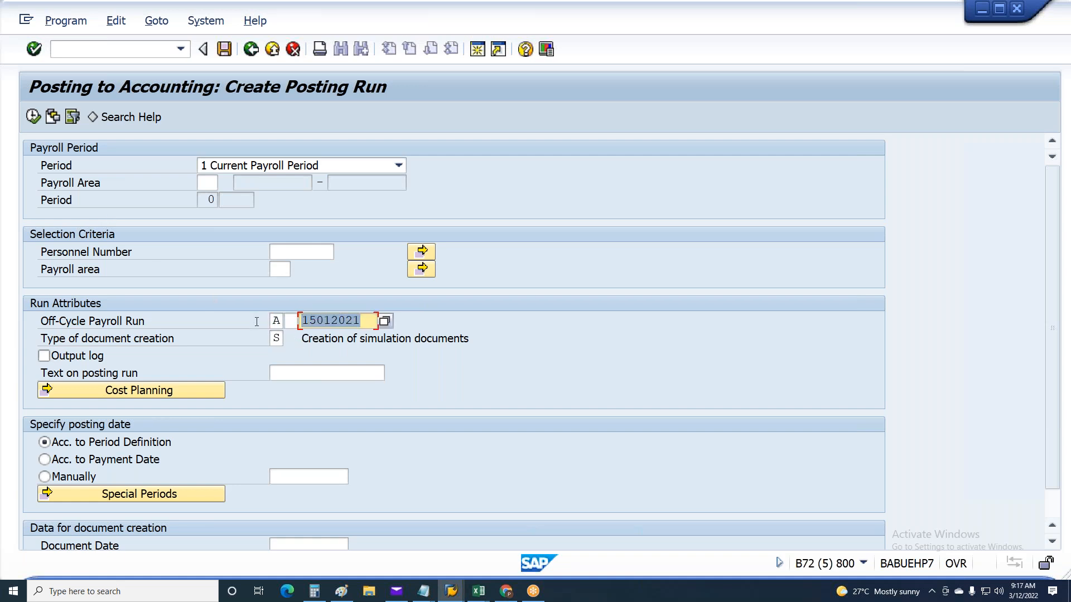
click(278, 319)
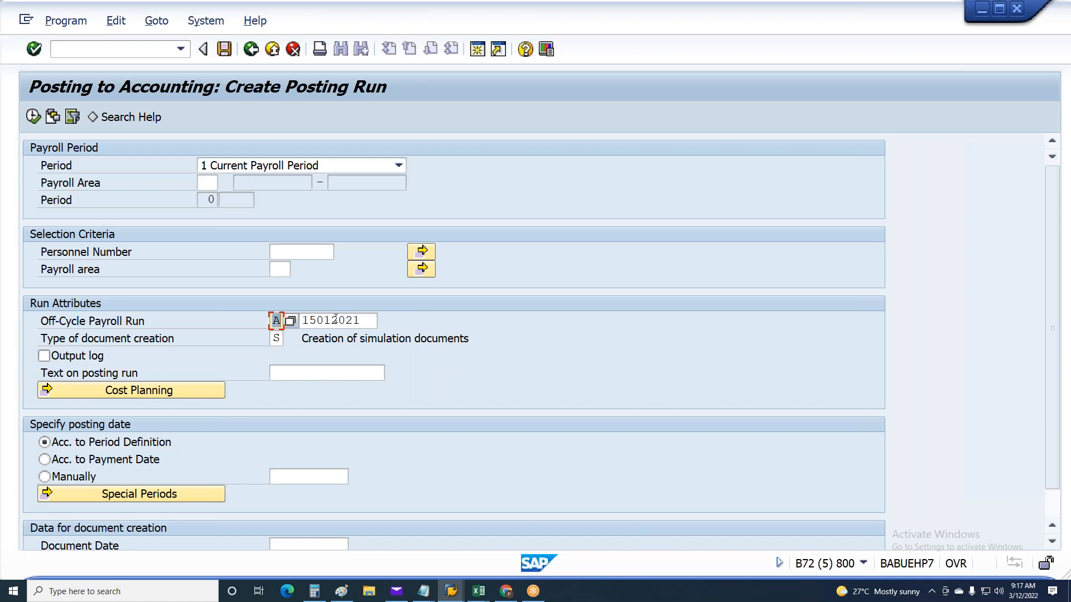
click(368, 327)
double_click(367, 326)
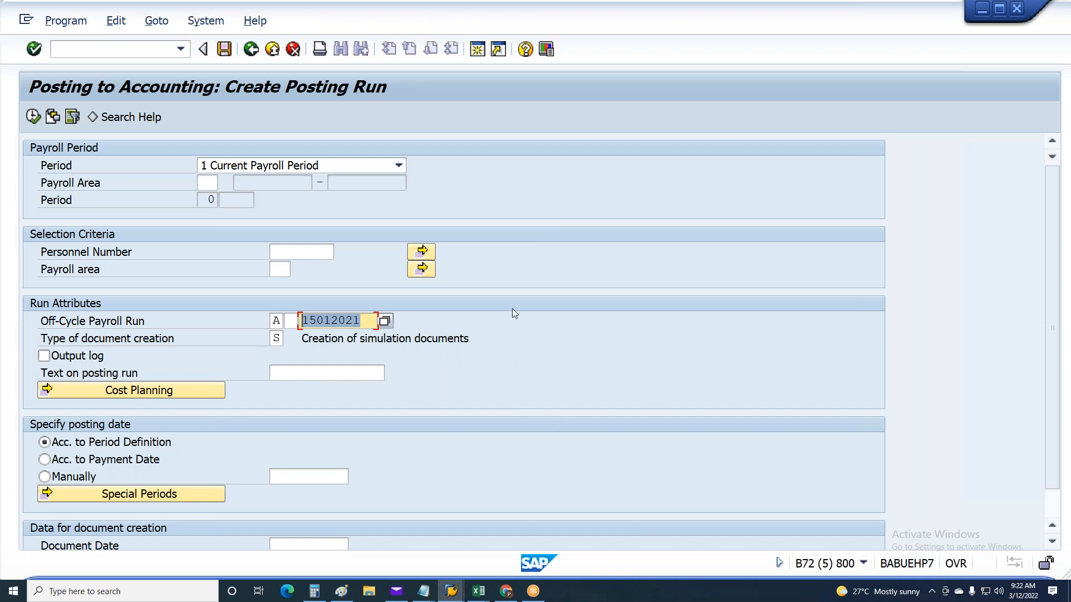
Try to open an additional SAP session from the Create Posting Run screen
scroll(534, 349, down, 2)
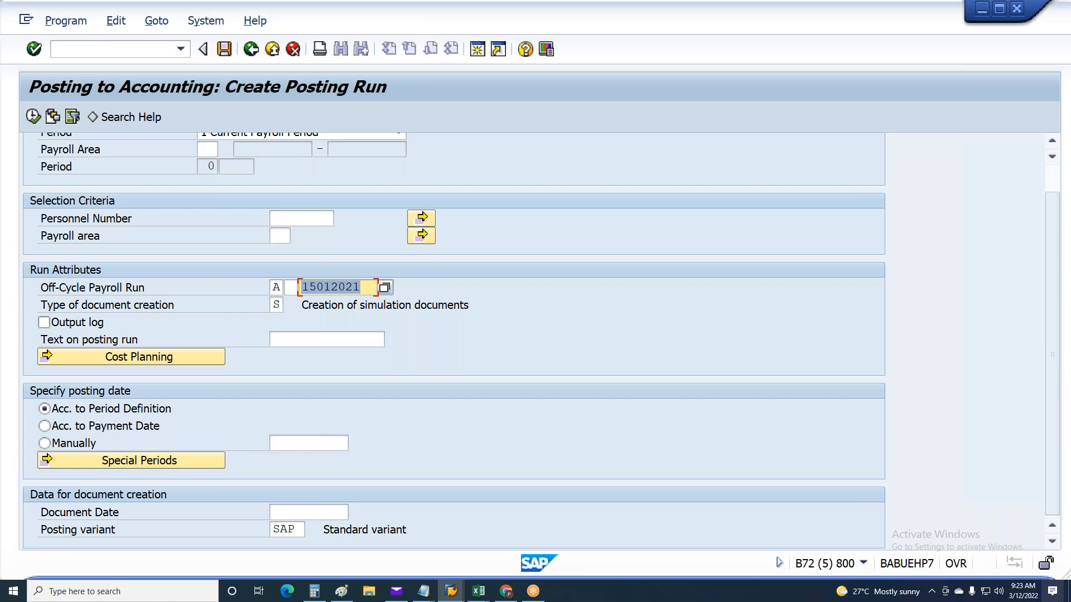
click(477, 54)
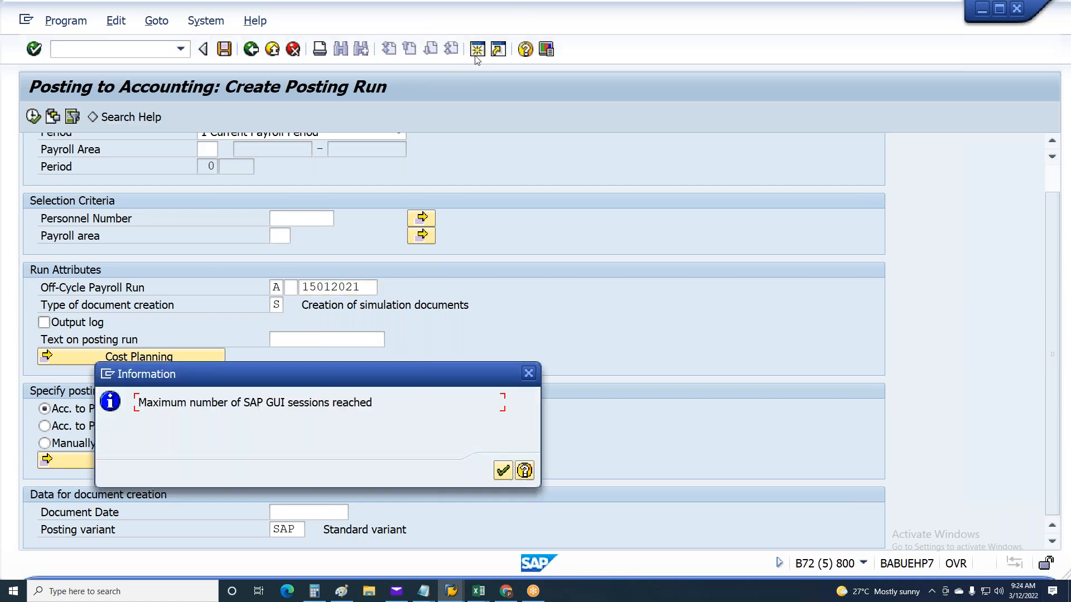
click(503, 470)
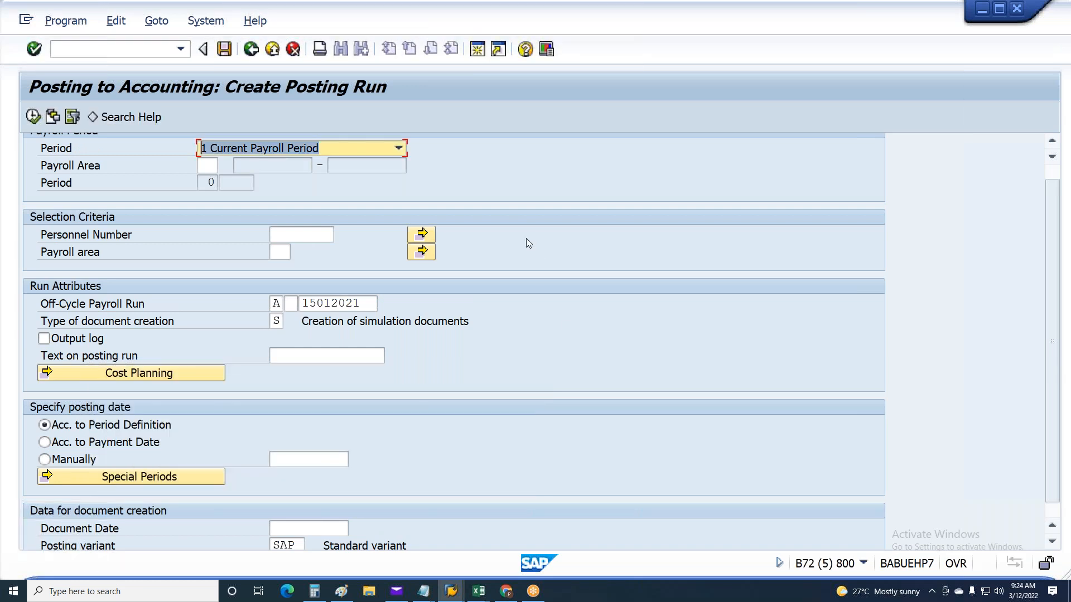
Leave the posting run, start PC00_M10_CALC - Start payroll, and list its variants without the Created by filter
key(F3)
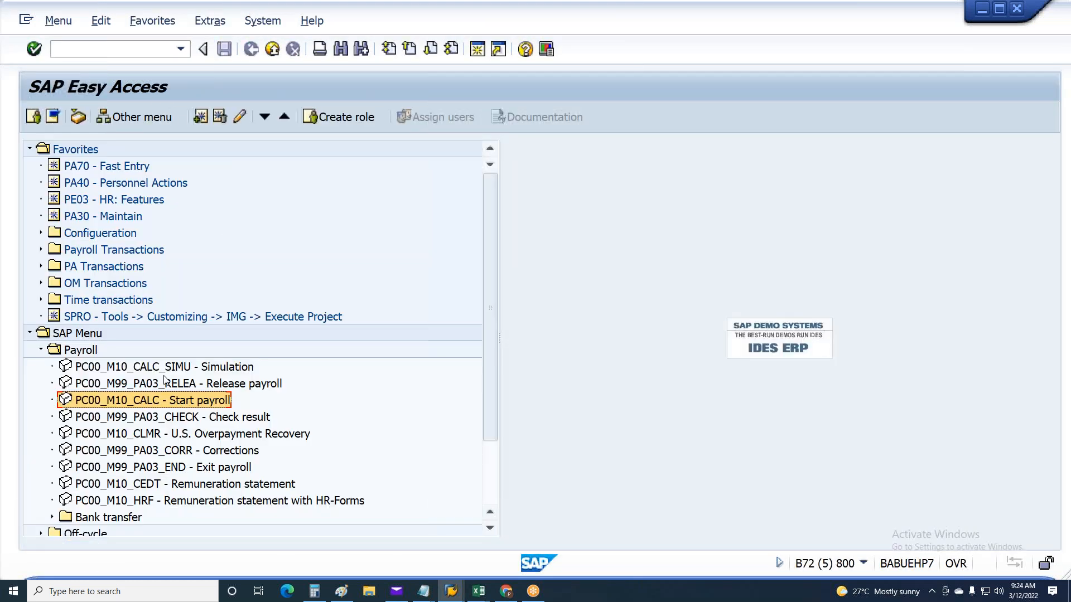
double_click(170, 405)
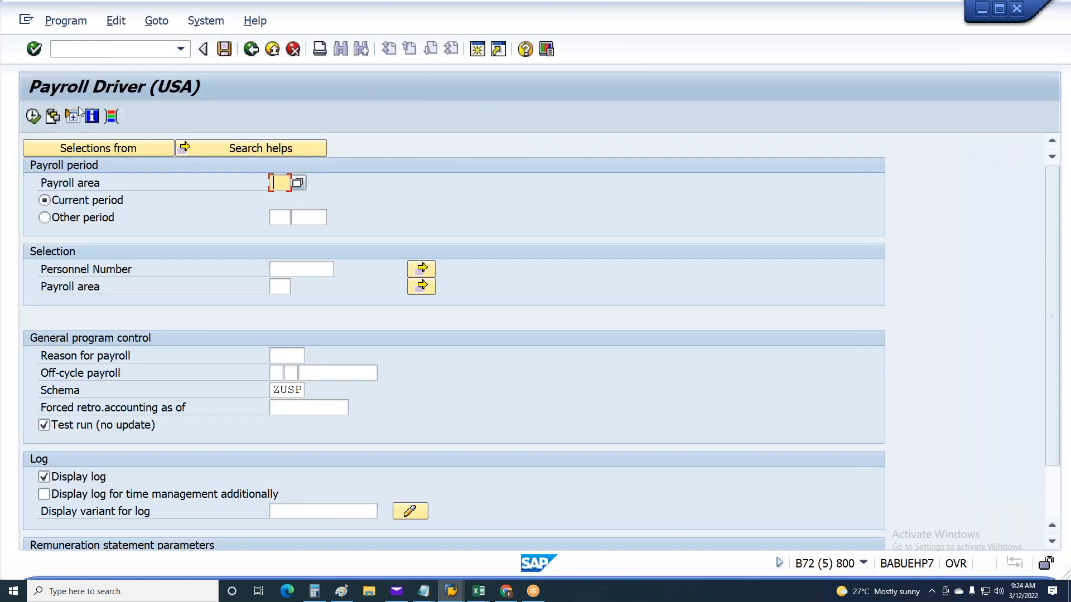
click(51, 117)
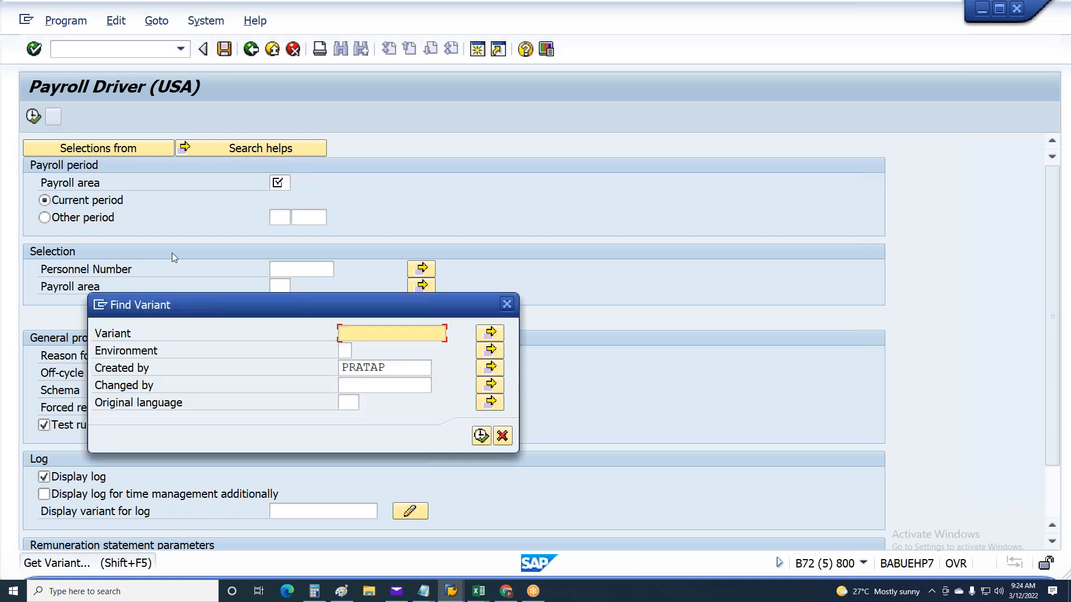
double_click(388, 368)
key(Delete)
click(481, 436)
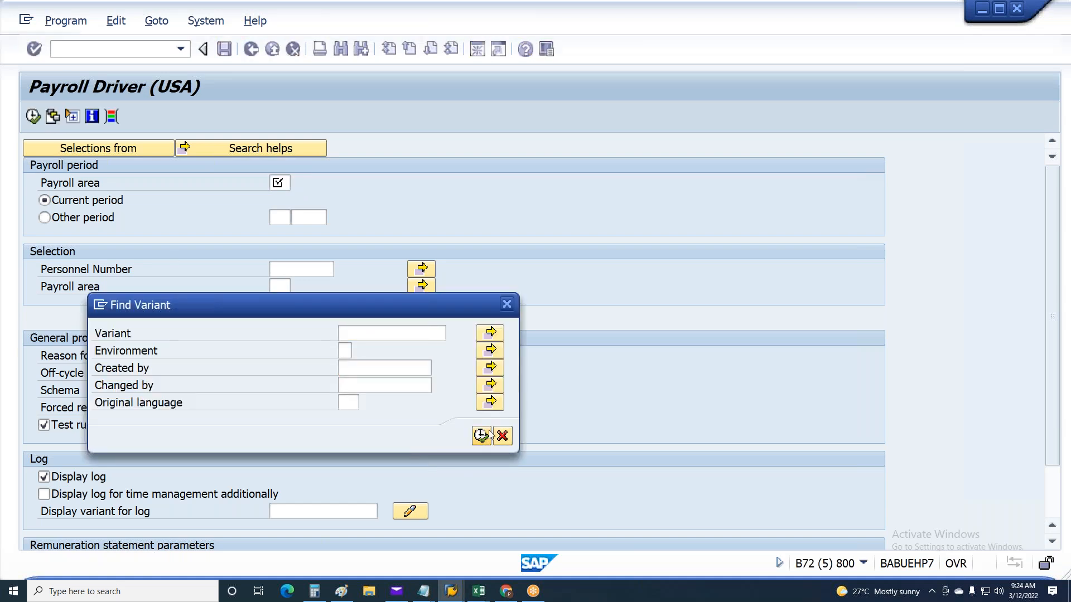
Look through the variant directory of program RPCALCU0 and close it without choosing a variant
scroll(299, 377, down, 20)
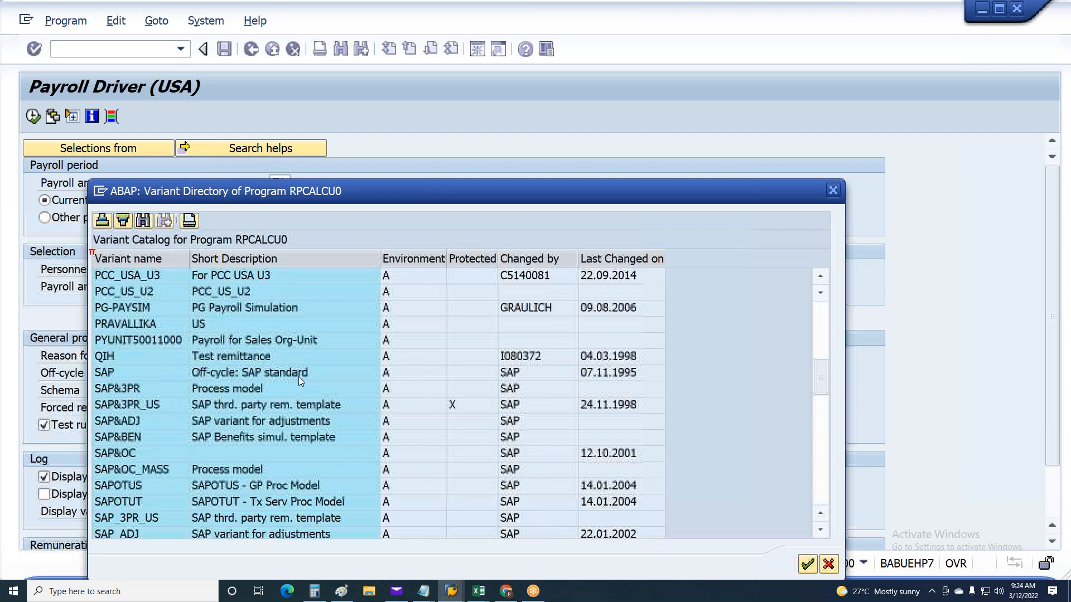
scroll(299, 380, down, 7)
scroll(299, 380, up, 4)
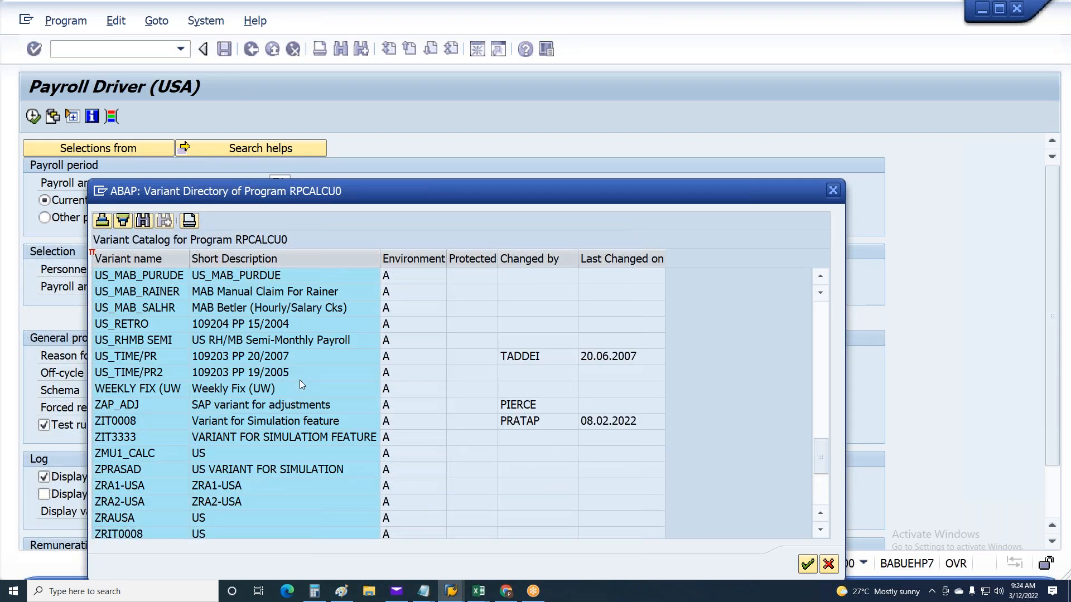
scroll(300, 380, down, 1)
scroll(300, 384, down, 1)
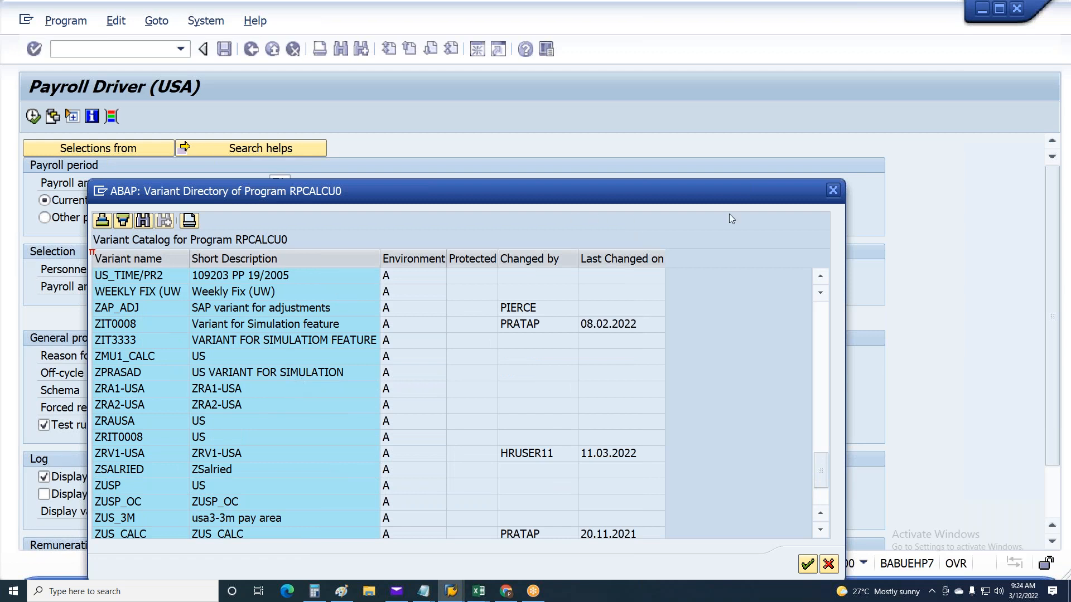
click(832, 191)
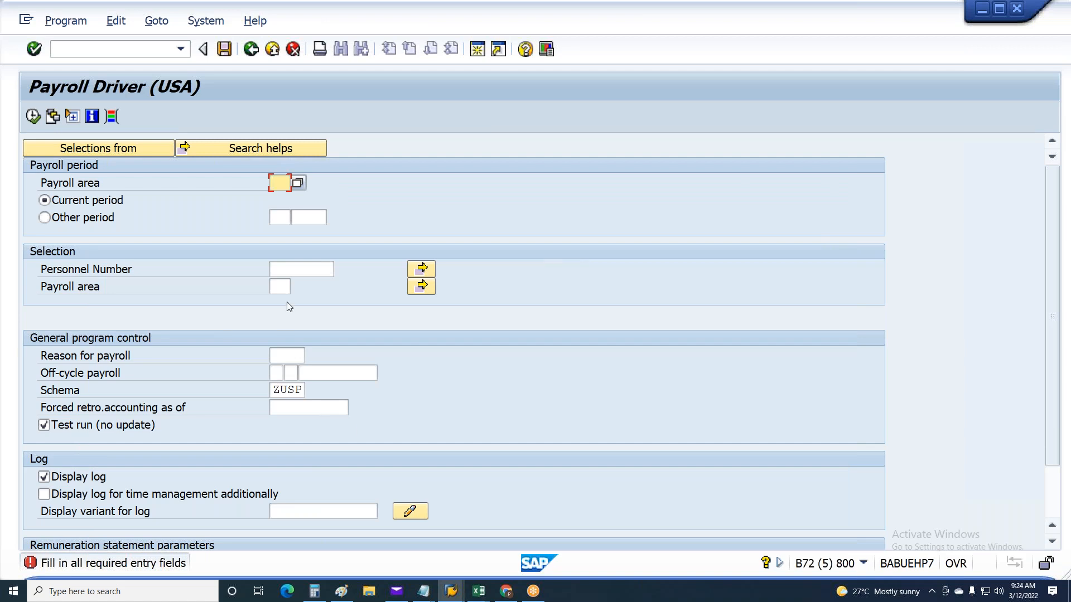
Reopen the RPCALCU0 variant catalog and load the ZRV1-USA variant into the Payroll Driver
click(51, 116)
click(481, 436)
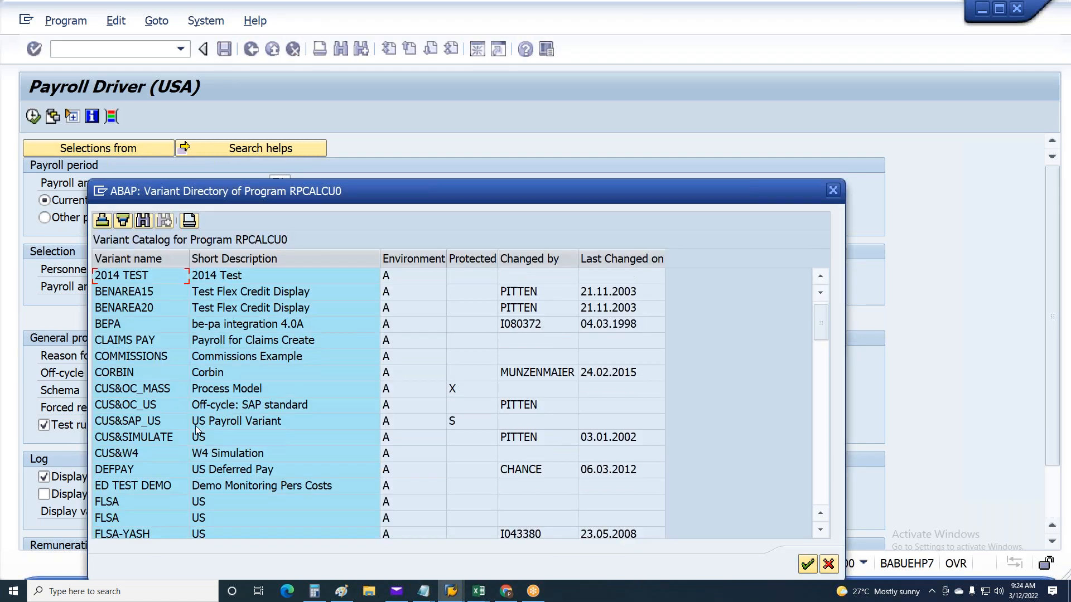
scroll(195, 424, down, 20)
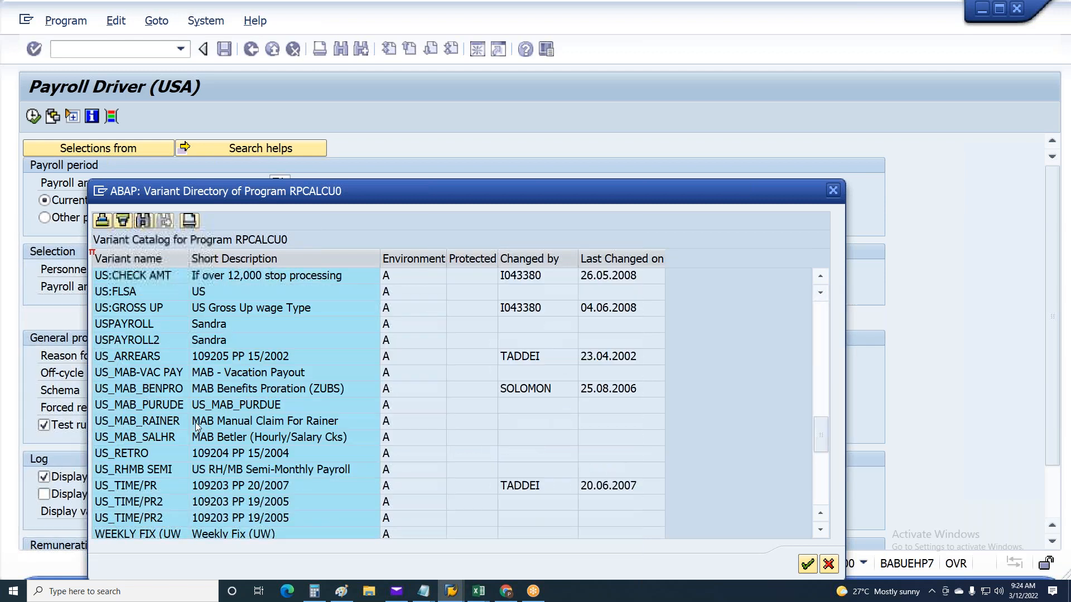
scroll(195, 425, down, 10)
scroll(196, 423, up, 1)
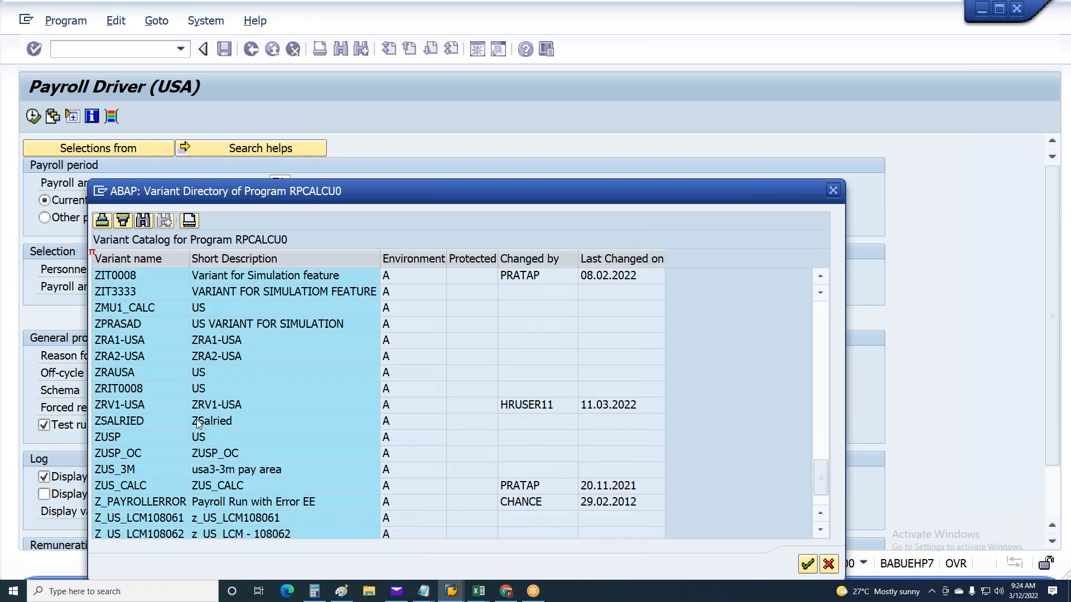
click(111, 403)
double_click(112, 408)
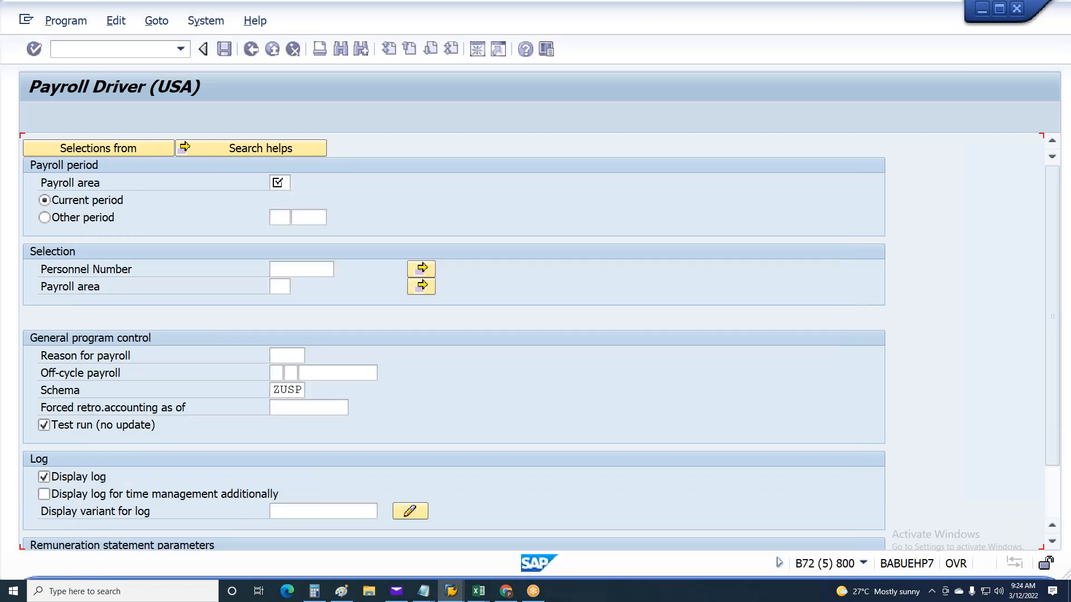
Set the payroll period's payroll area to 6X and leave Test run (no update) deselected
click(284, 184)
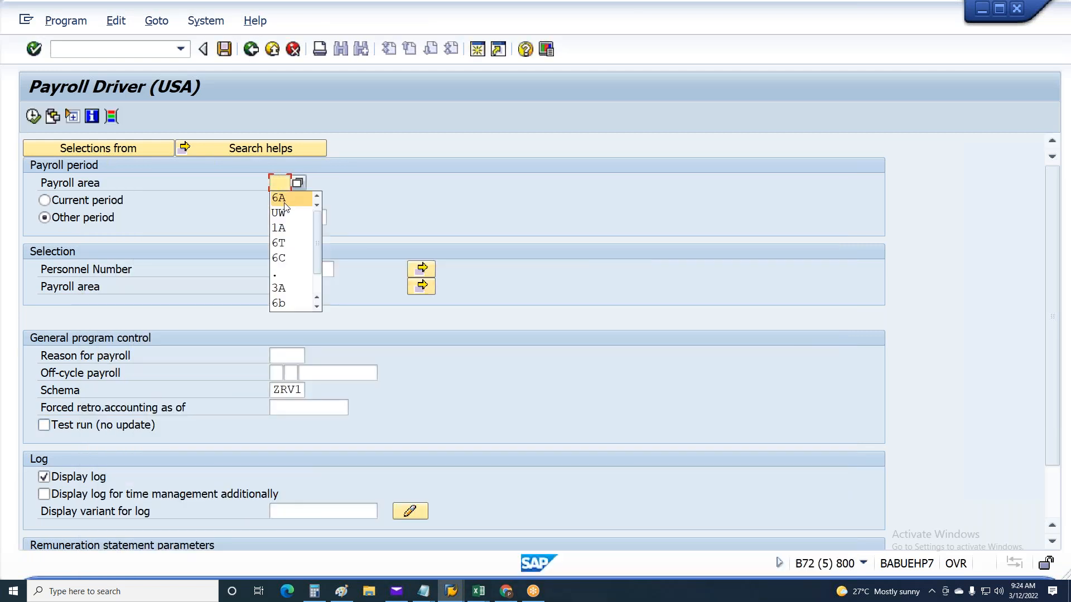
key(Escape)
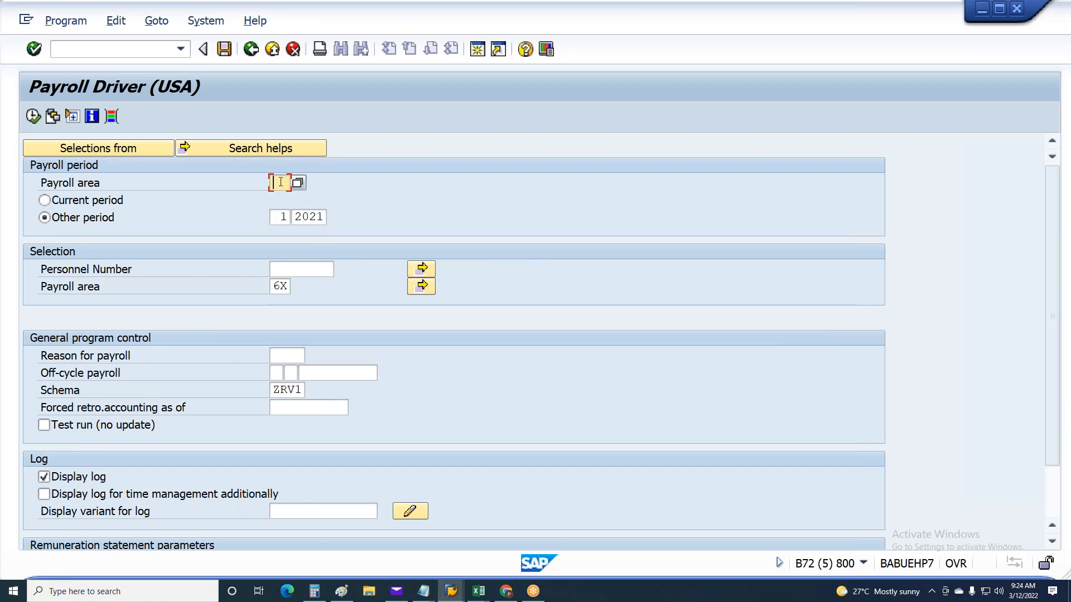
text(6)
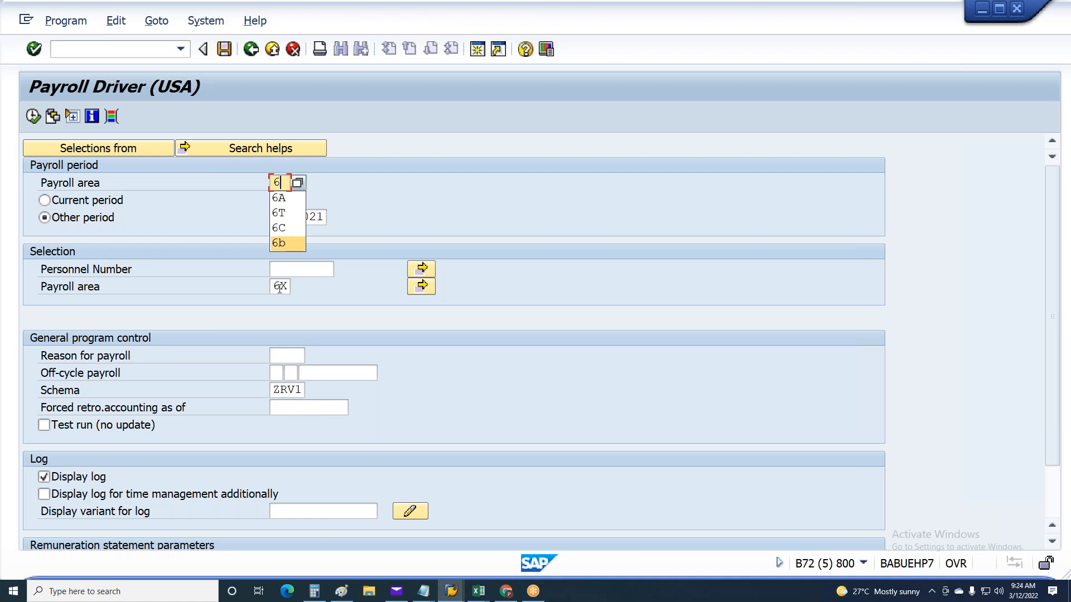
text(x)
key(Return)
click(172, 428)
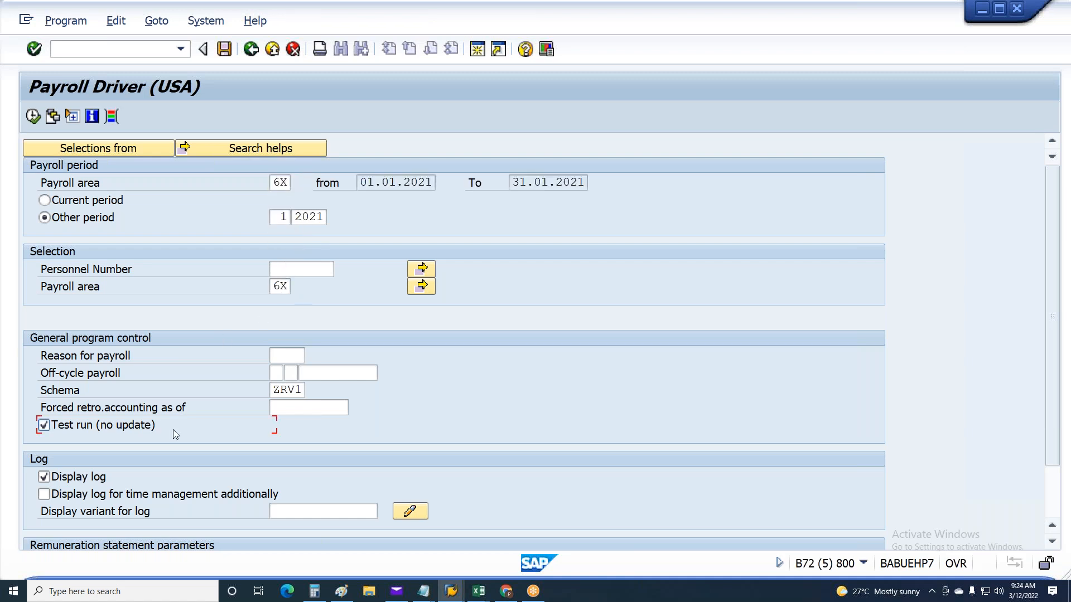
click(172, 428)
Enter the employee's personnel number in the Payroll Driver selection and execute the payroll run
click(293, 271)
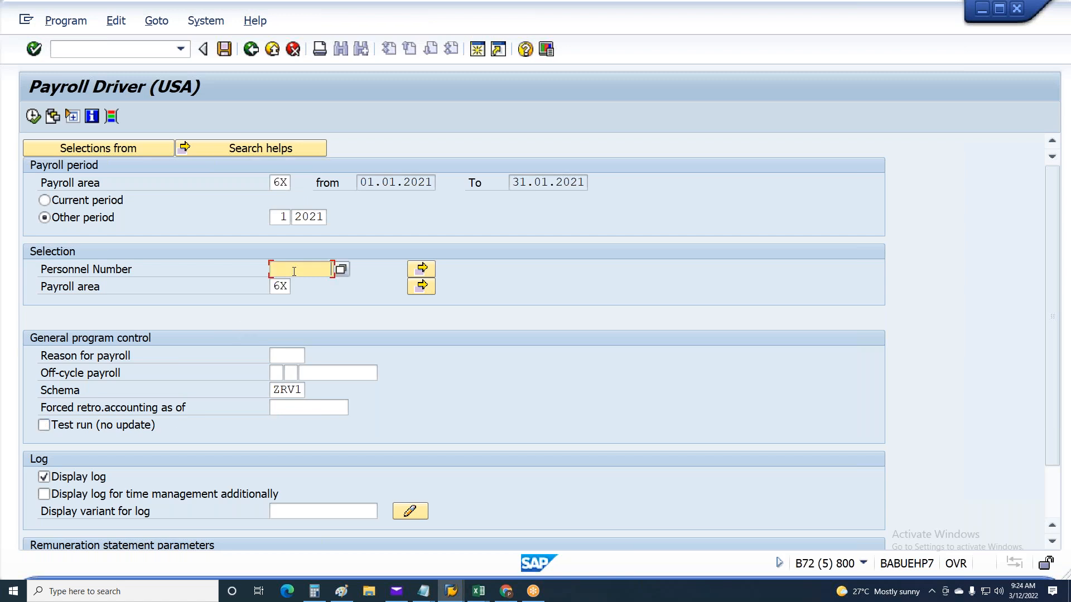
click(314, 268)
text(152)
text(0000)
text(16)
double_click(313, 268)
key(F8)
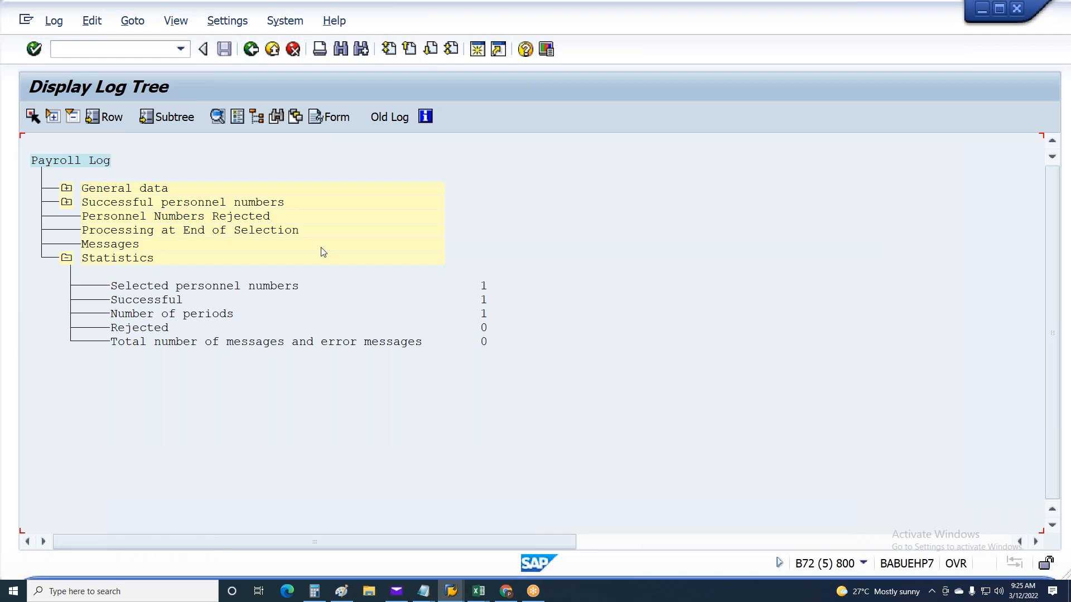
Examine the payroll log of the successful employee for period 01/2021, including the ELSE branch for the regular run
click(67, 202)
click(96, 229)
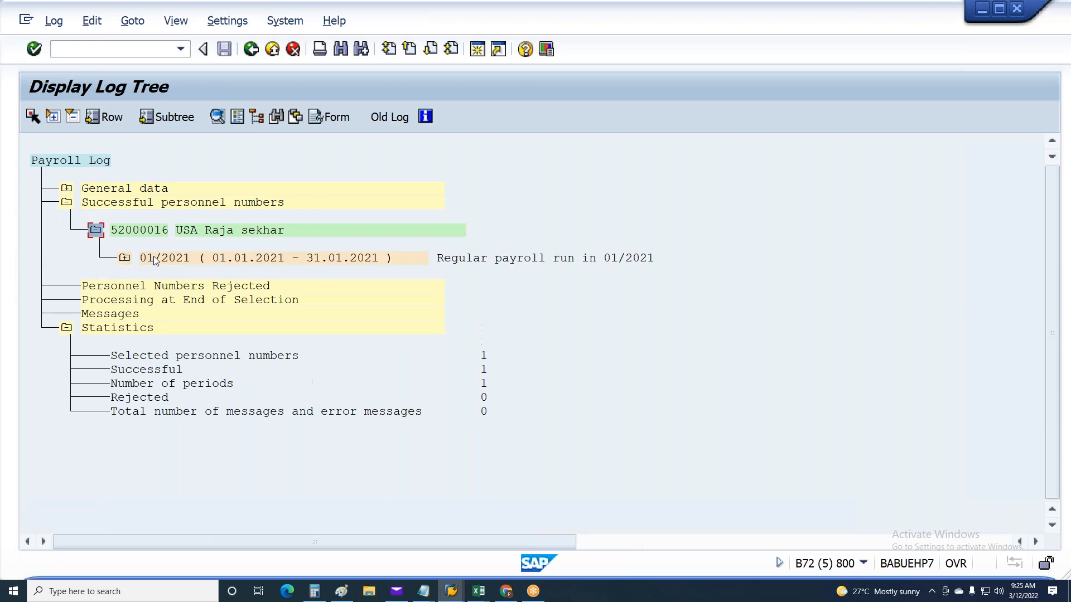
click(124, 258)
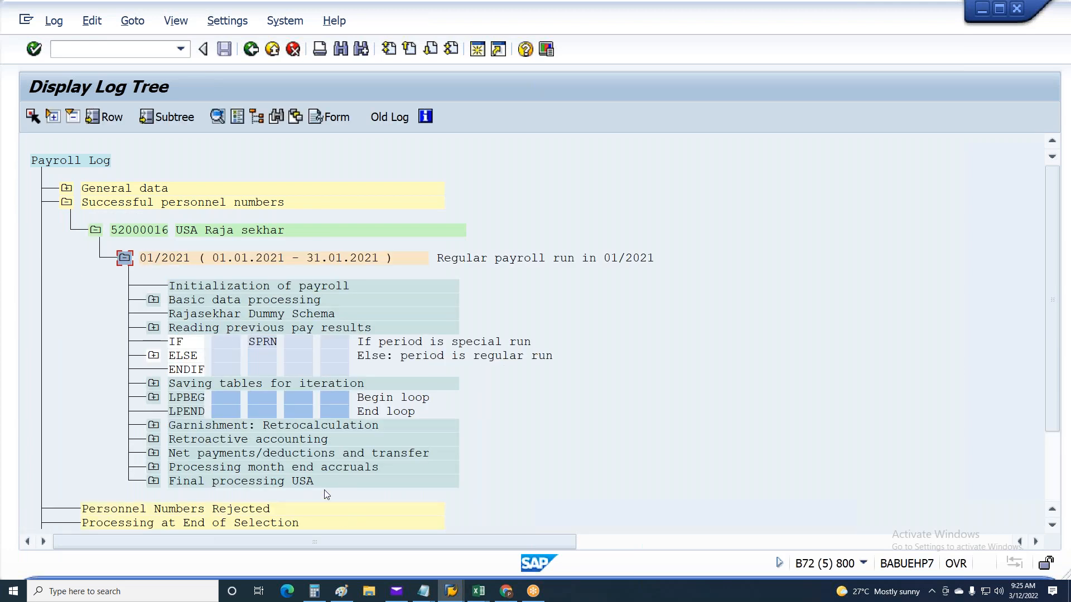
click(203, 302)
click(205, 327)
click(157, 358)
click(154, 355)
click(154, 356)
click(154, 355)
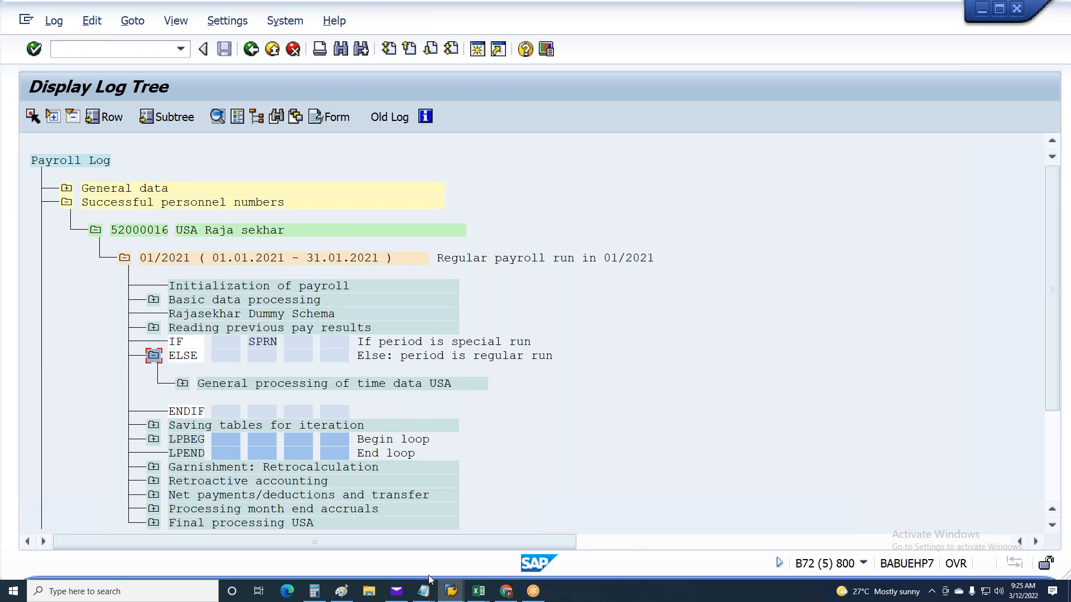
Switch to a free SAP Easy Access session and start transaction PE01 for personnel calculation schemas
click(451, 591)
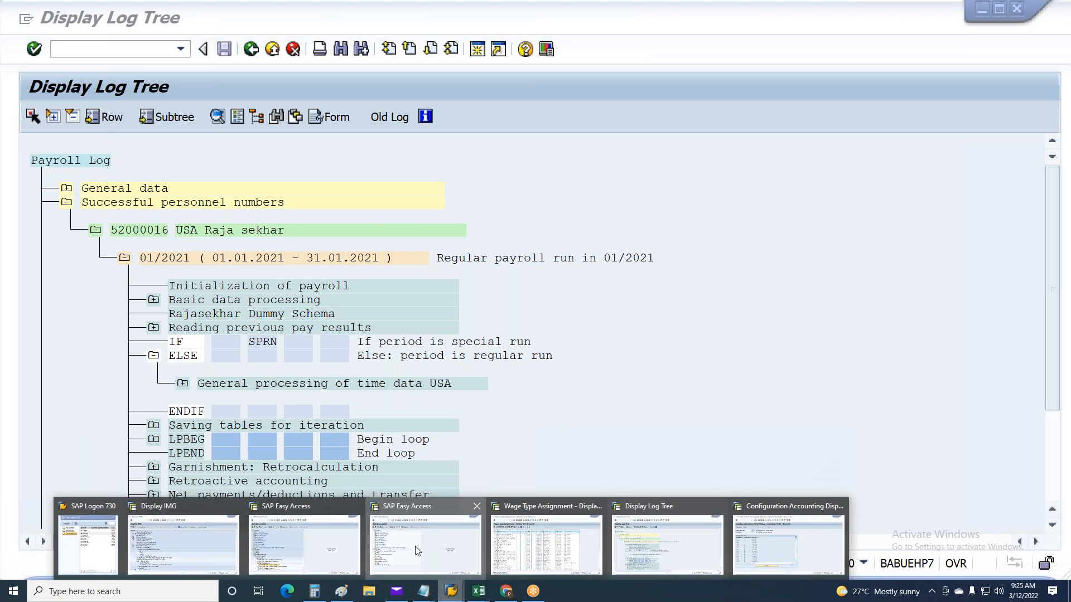
click(415, 542)
text(Pe01)
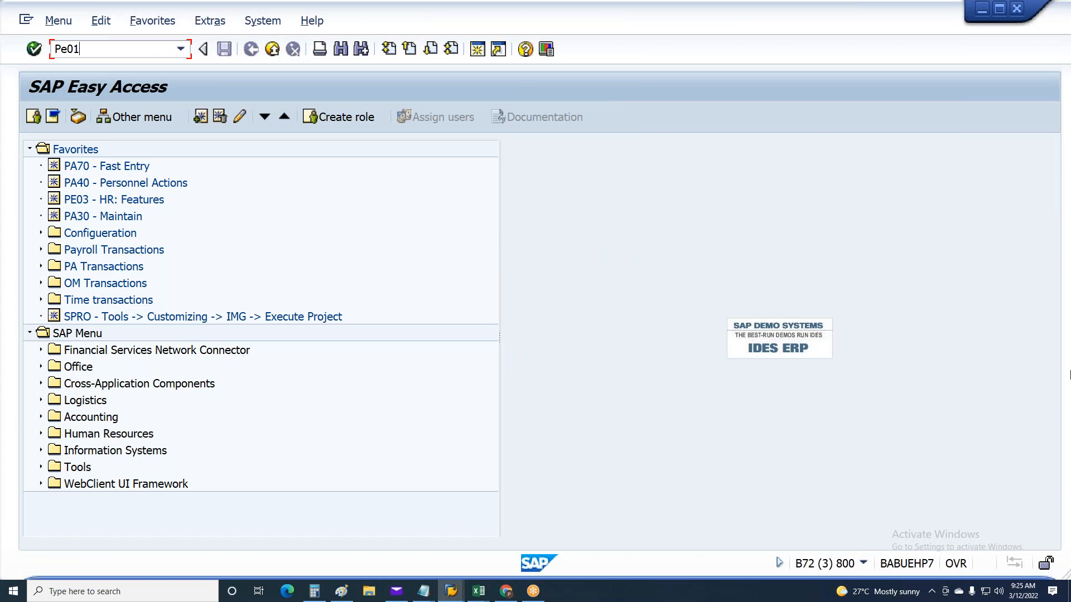
key(Return)
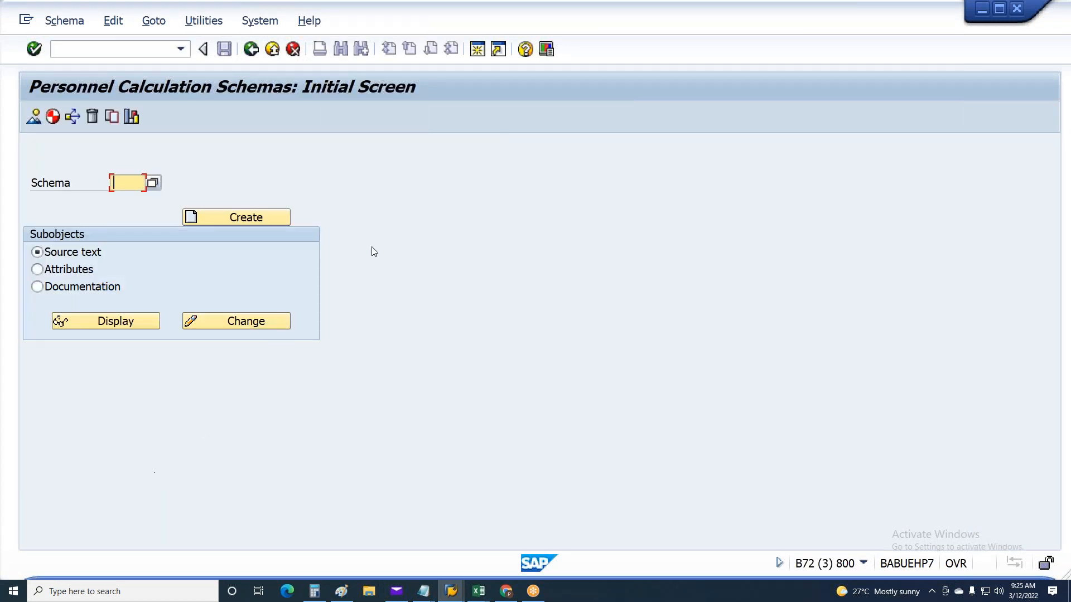
Return to the payroll log session and exit the log display, confirming the exit
key(alt+Tab)
click(251, 50)
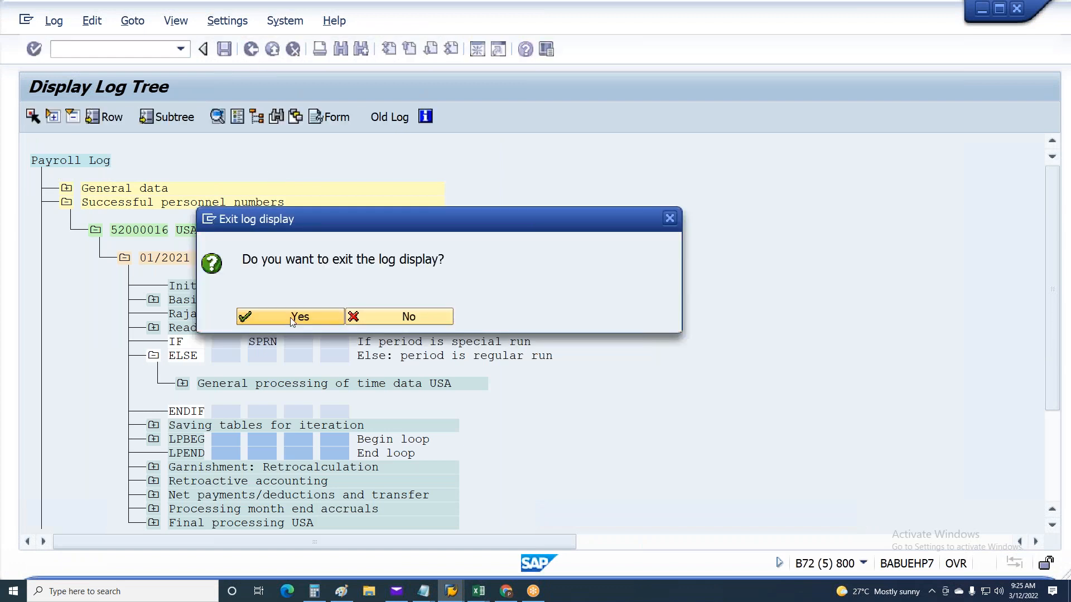
click(286, 316)
Go back to the schema editor session and open the source text of schema ZRV1 for change
key(alt+Tab)
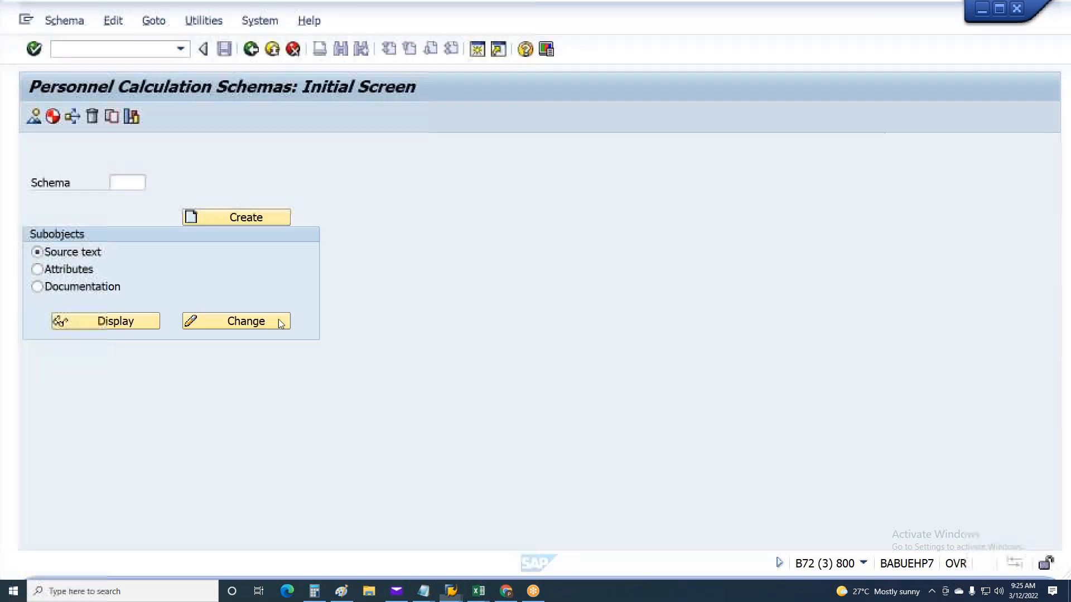
click(127, 182)
text(Z)
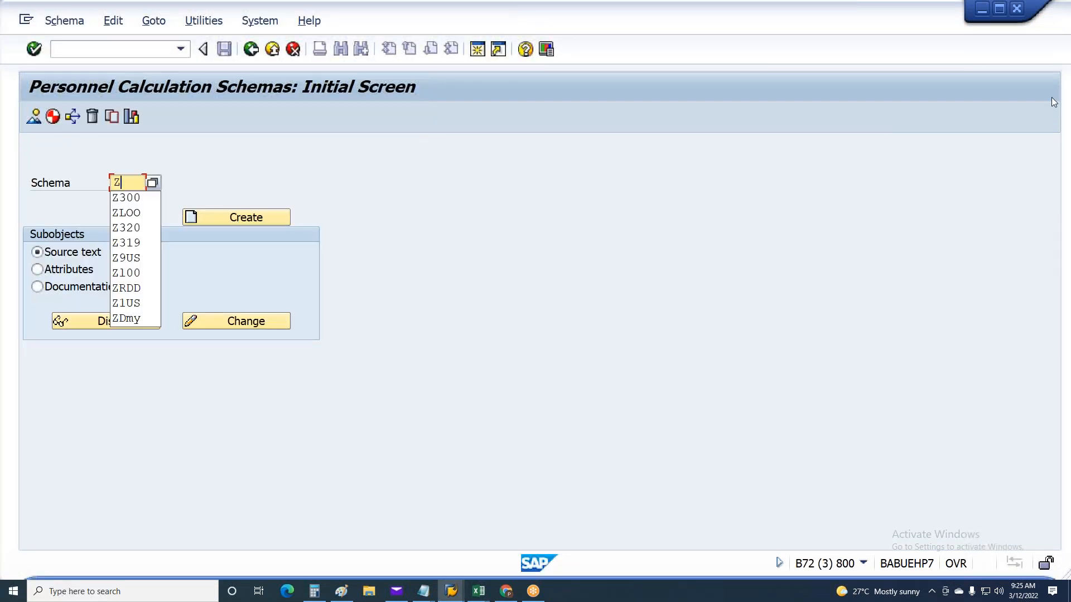
text(rV1)
key(Return)
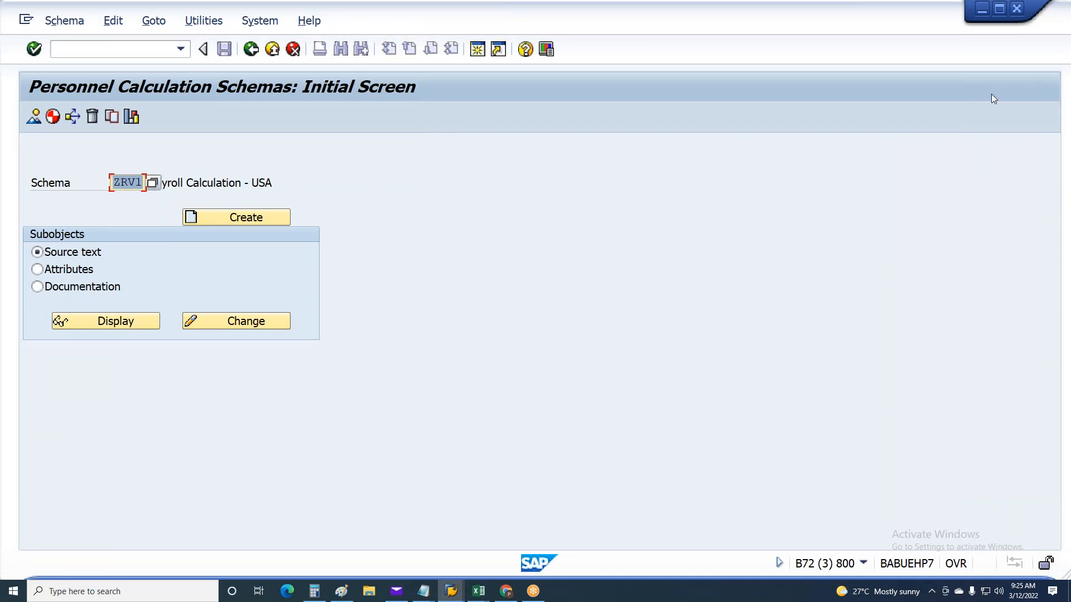
click(246, 322)
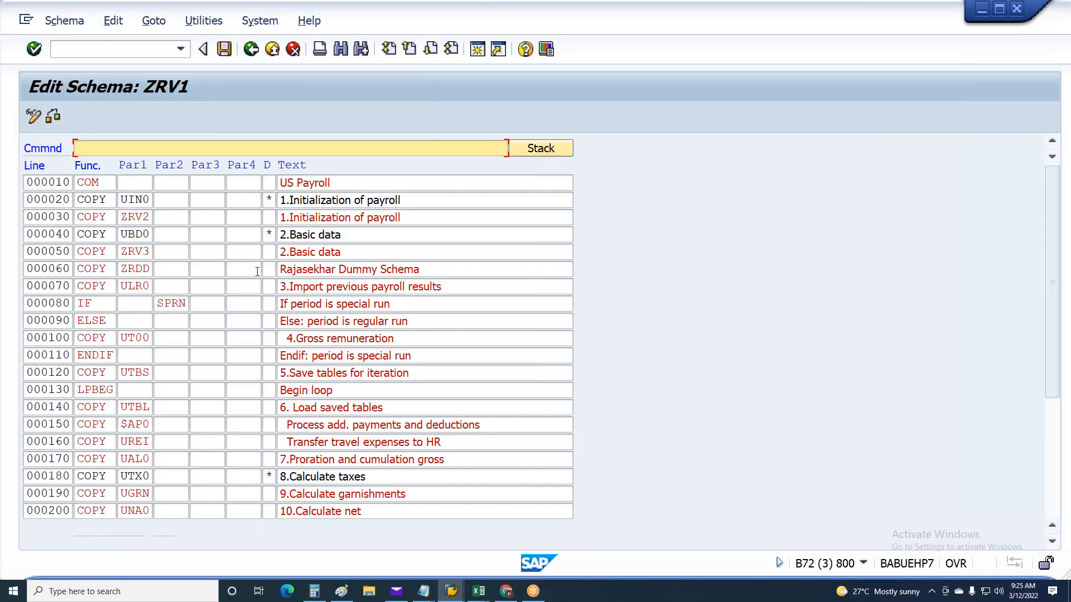
Examine the basic data, IF/ELSE/ENDIF and gross remuneration lines of schema ZRV1, including its subschema UT00
click(150, 249)
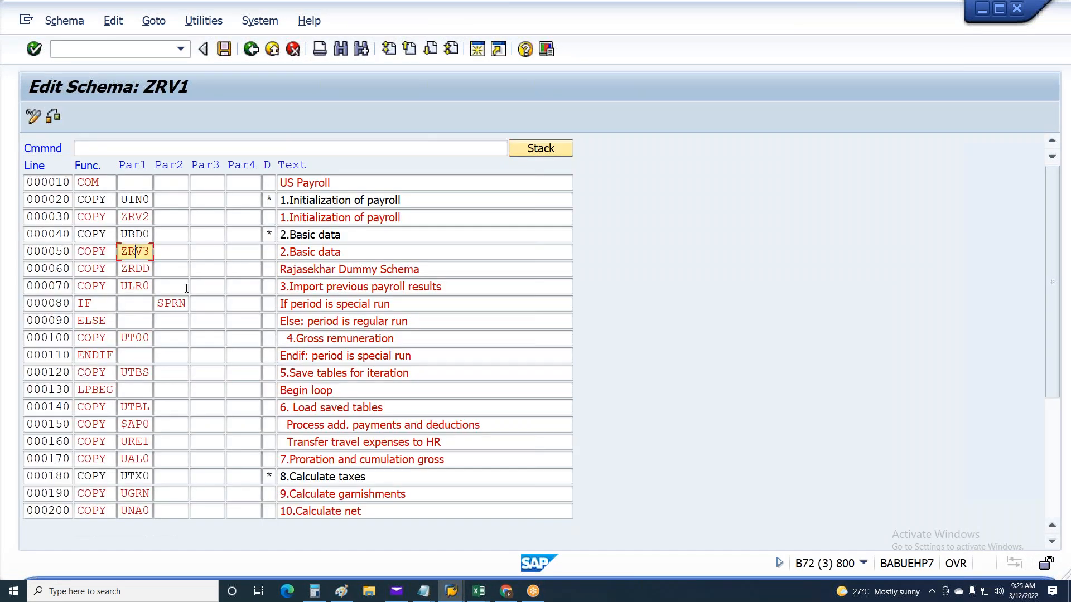
click(280, 287)
click(131, 288)
click(133, 321)
click(134, 338)
click(135, 357)
click(135, 372)
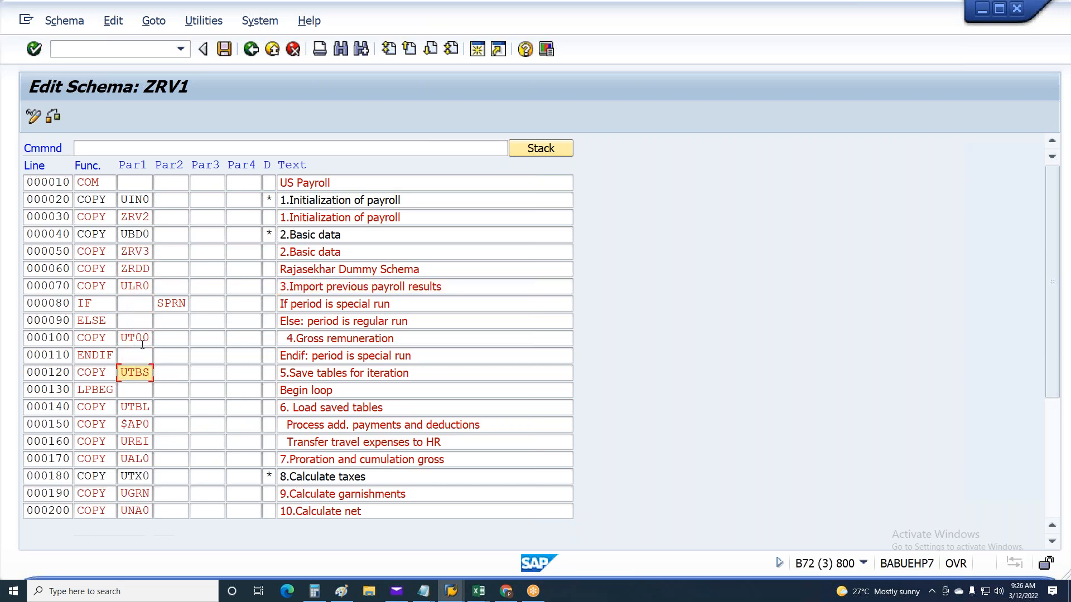
click(92, 304)
click(93, 322)
click(93, 338)
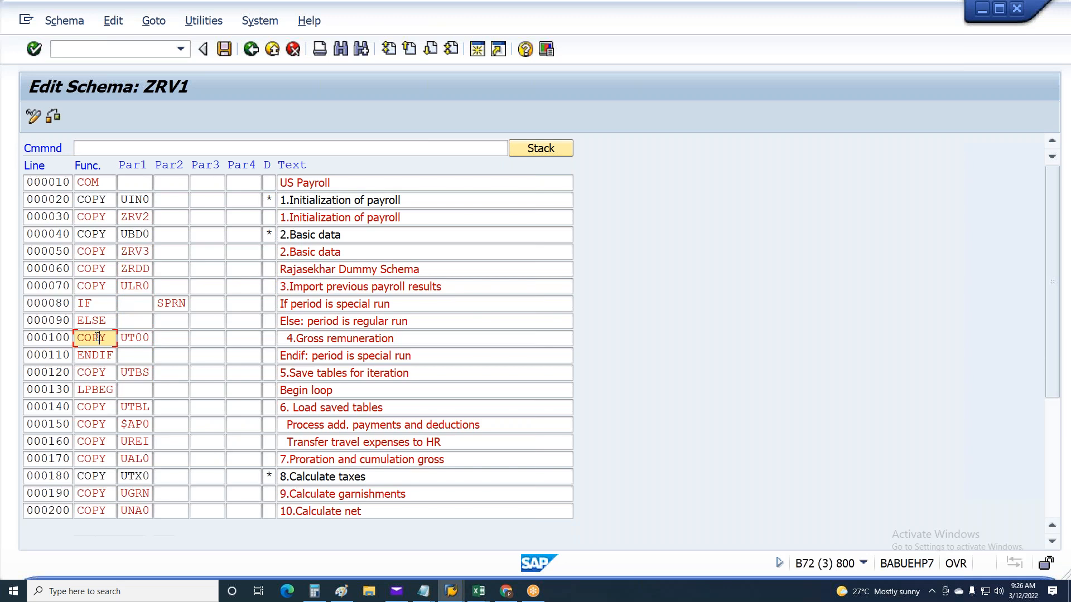
click(105, 355)
double_click(135, 338)
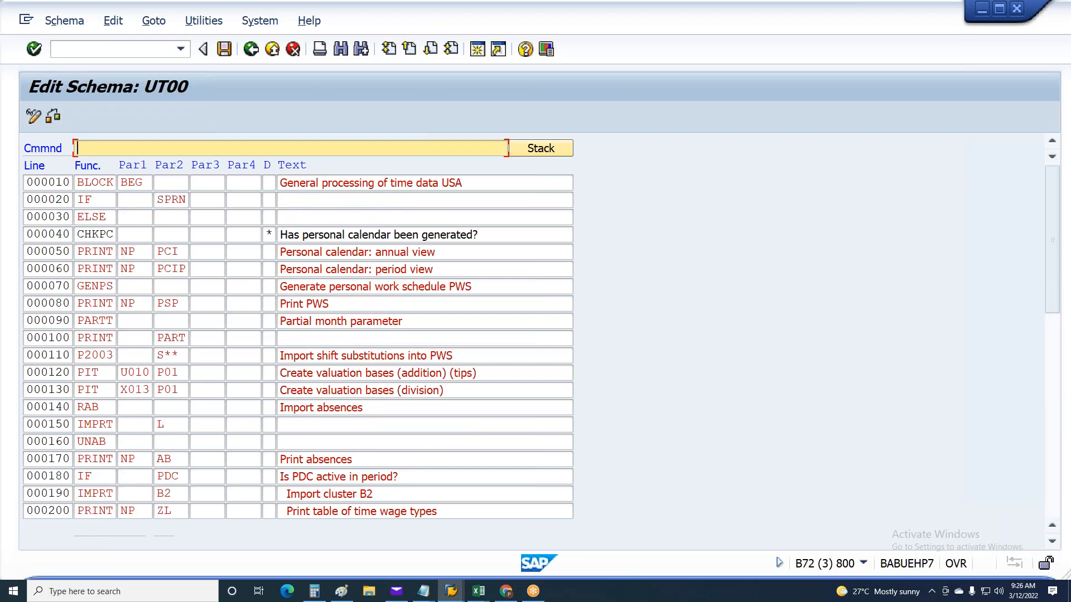
key(F3)
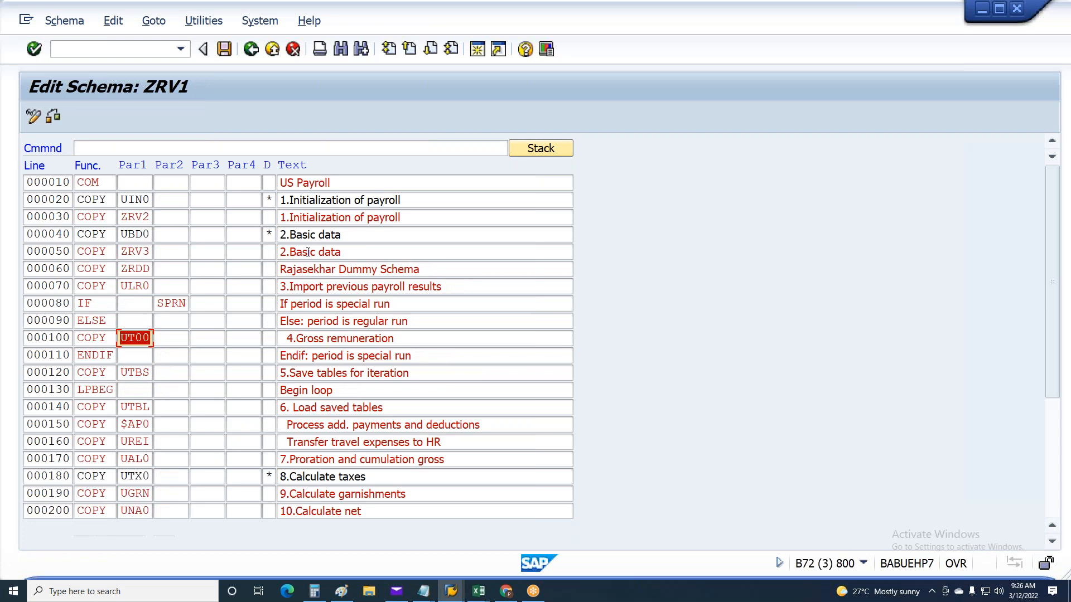
Try deleting the IF SPRN, ELSE and ENDIF lines around gross remuneration in schema ZRV1, and leave the schema without saving
click(62, 305)
text(d)
drag(55, 321, 75, 322)
text(d)
click(64, 356)
text(d)
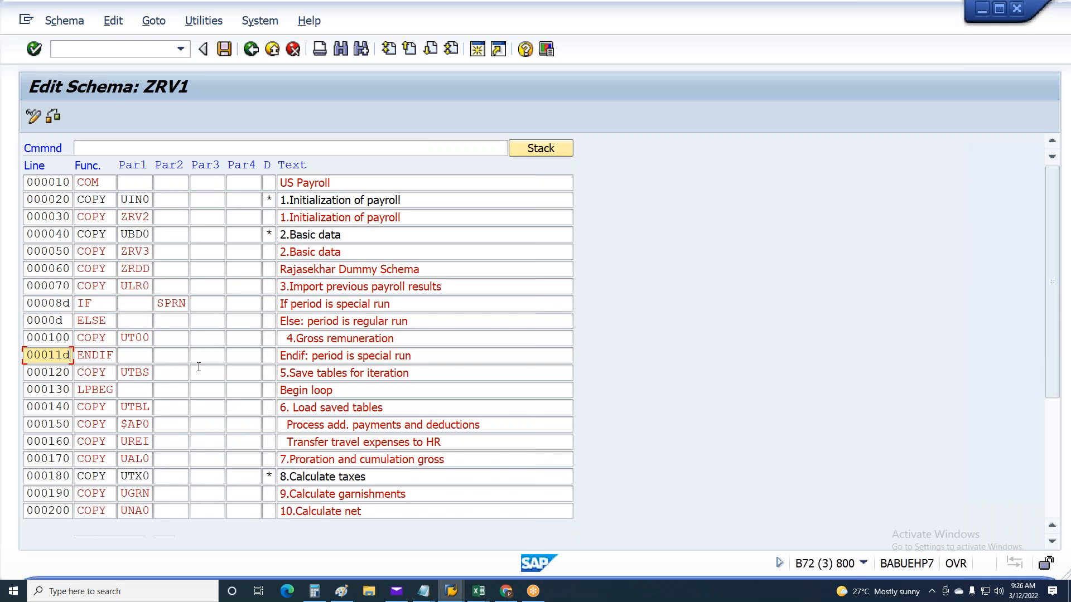
click(61, 321)
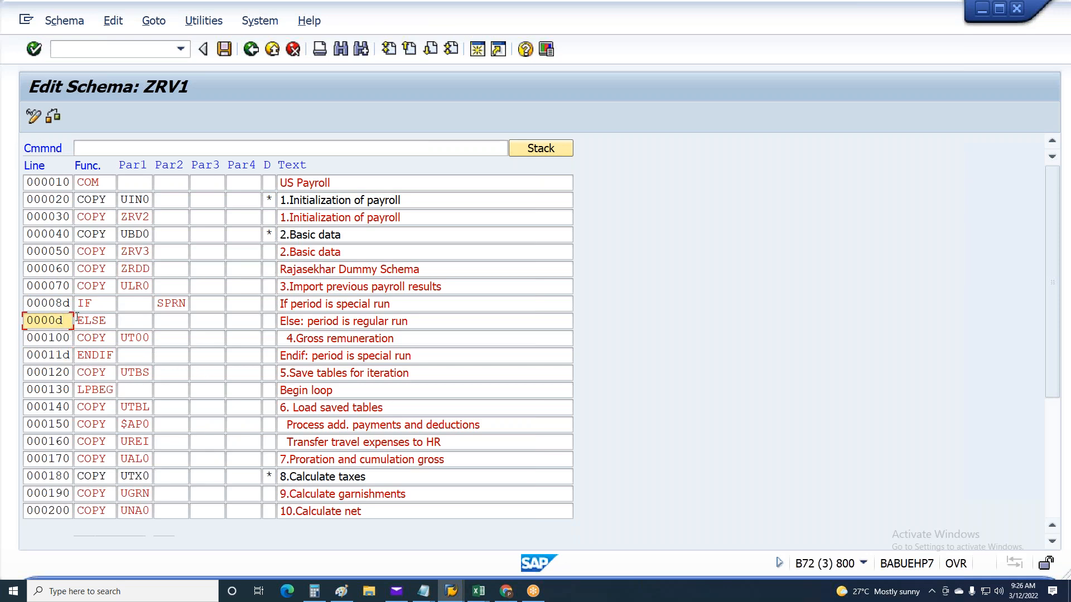
key(Return)
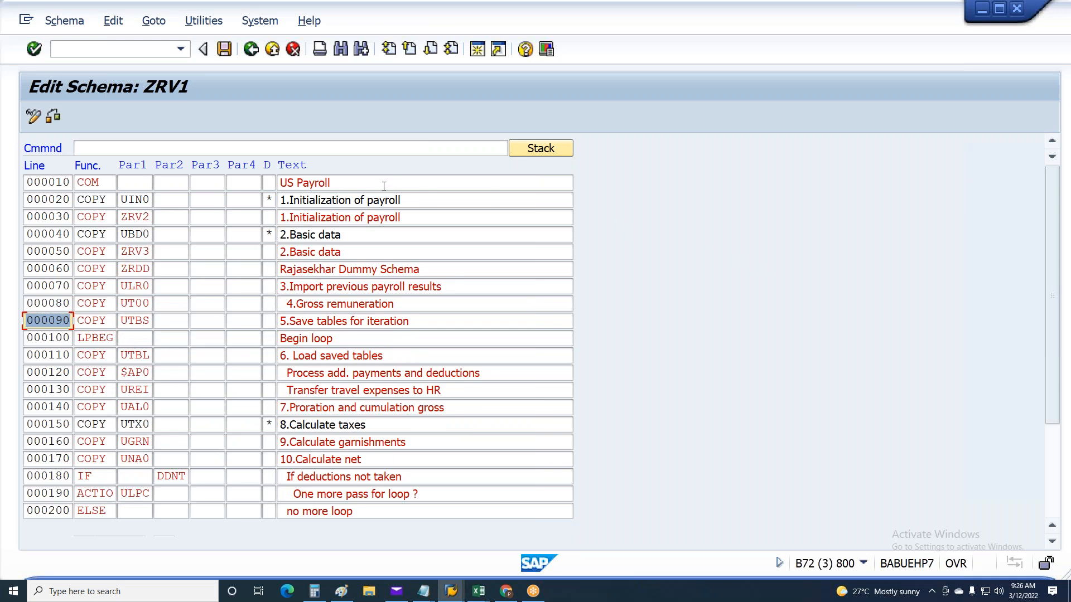
key(F3)
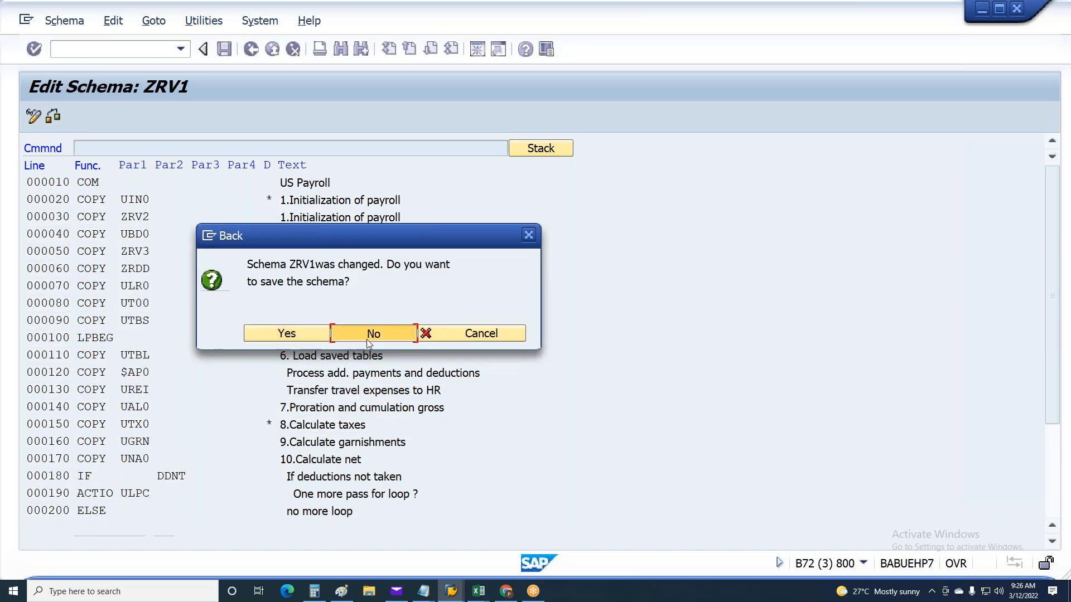
click(367, 339)
key(F3)
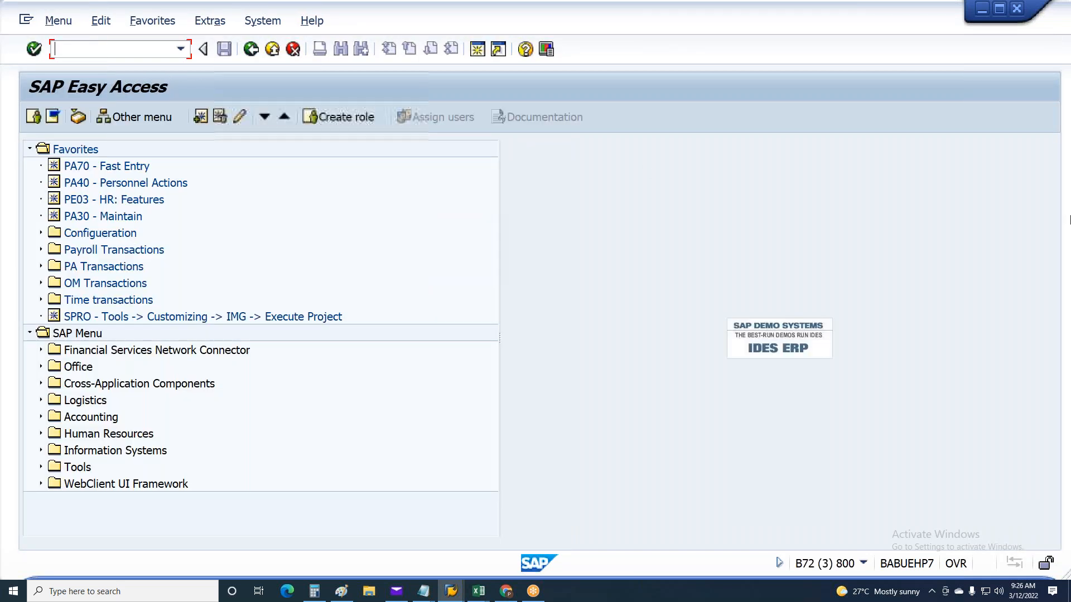
Start transaction PE01 again and open the source text of schema U000 for change
text(pe0)
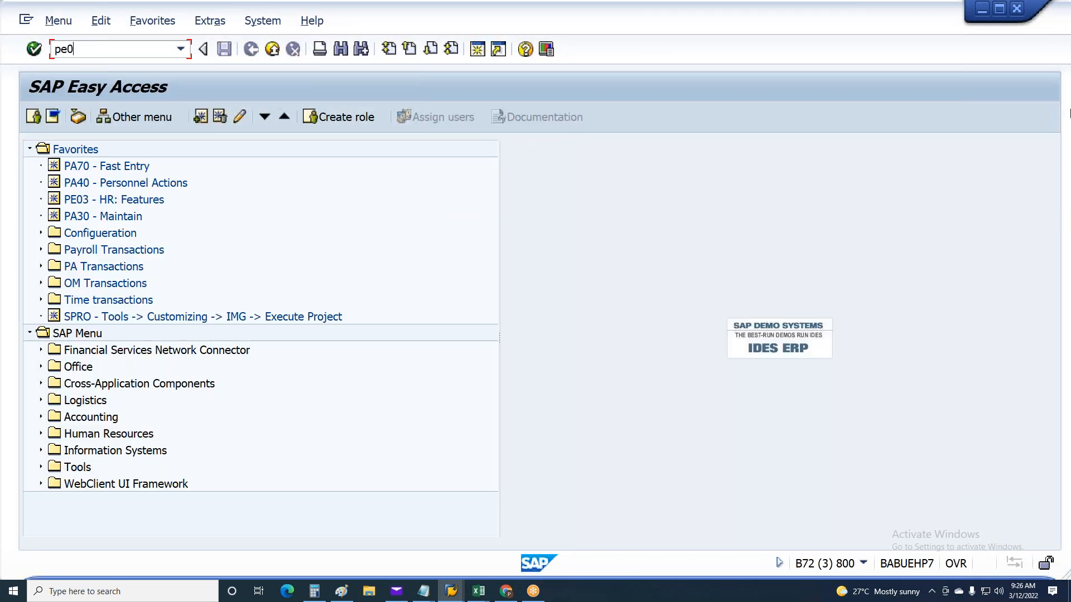
text(1)
key(Return)
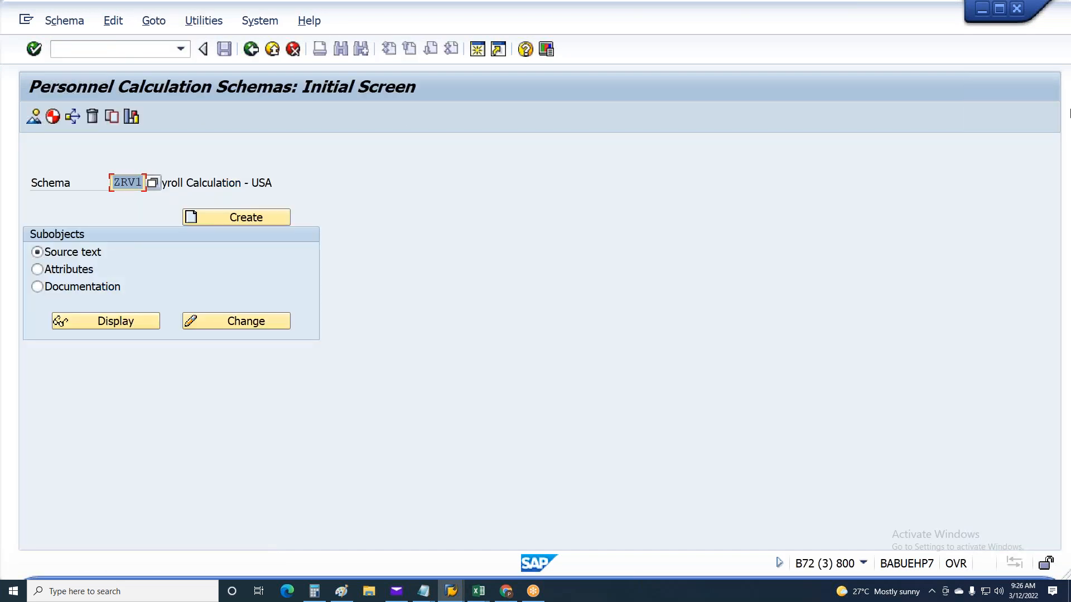
text(U000)
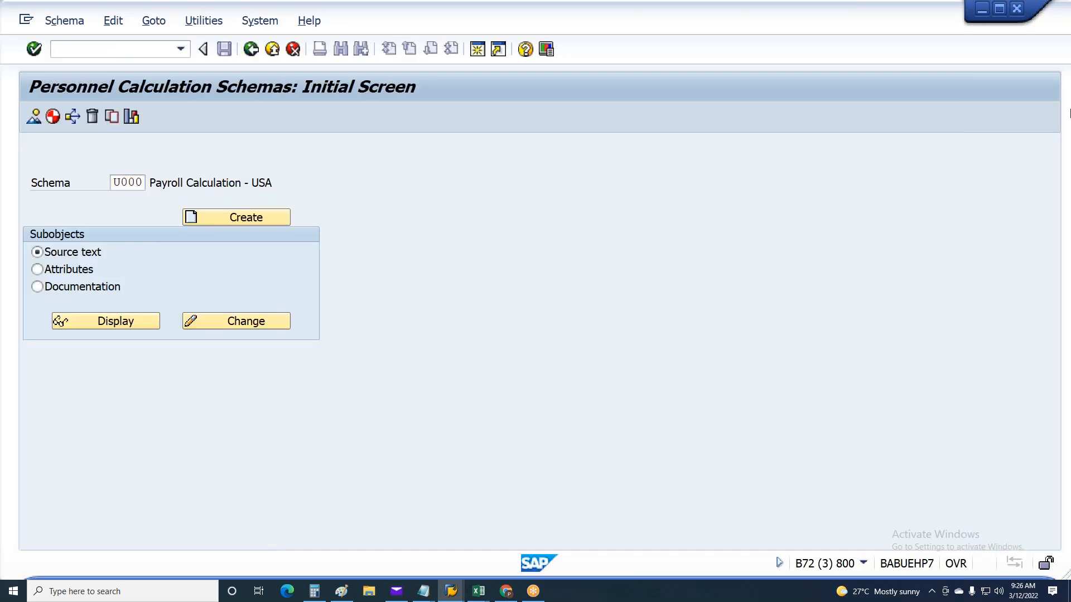
key(Return)
click(260, 323)
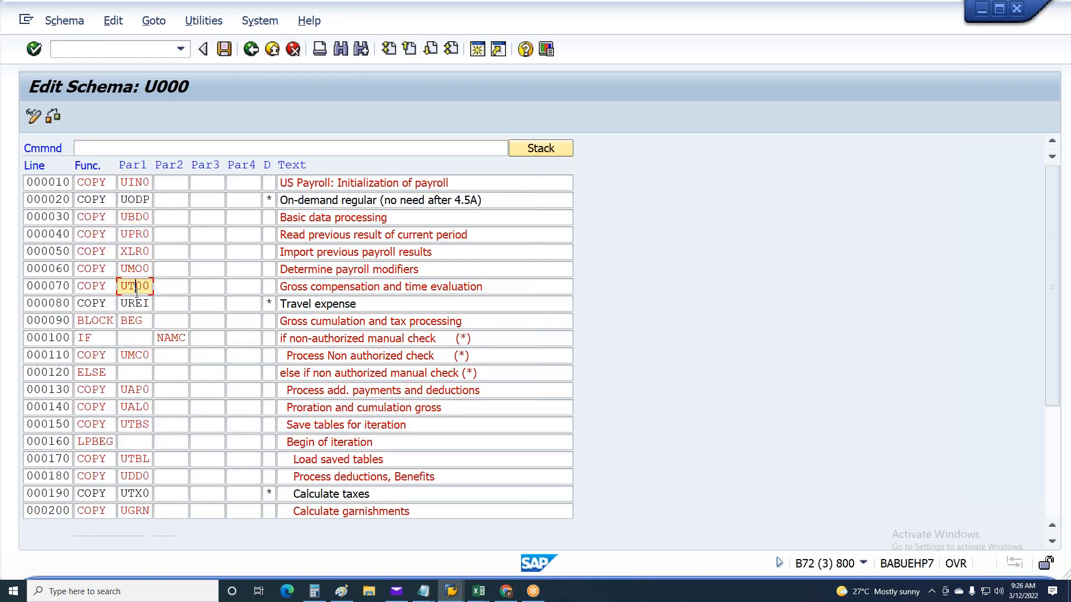
Look through the lines of schema U000 up to the garnishment calculation, reopen it once, and return to SAP Easy Access
click(130, 437)
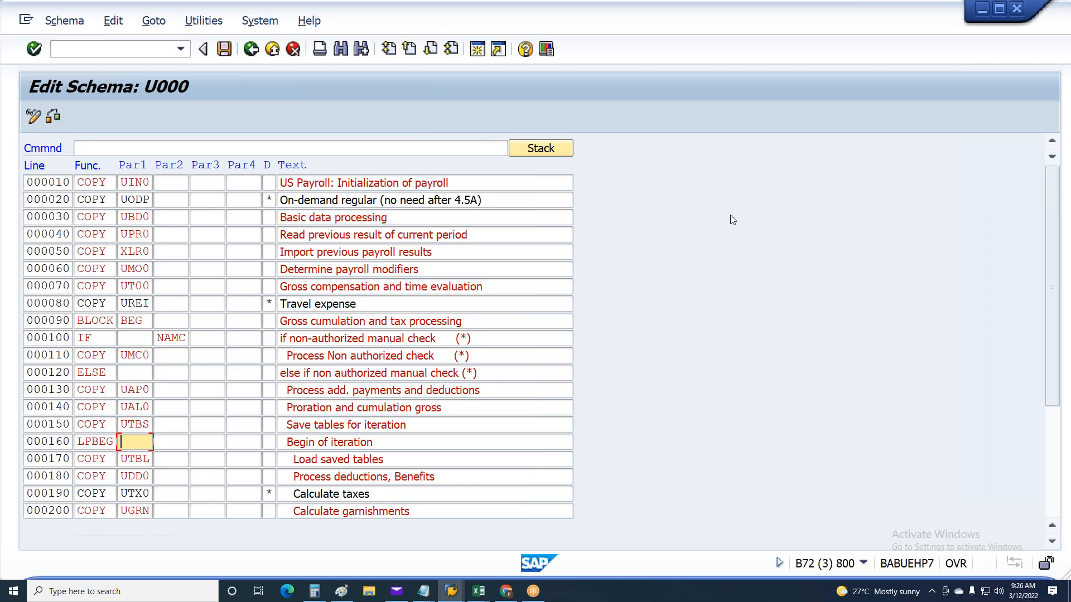
key(F3)
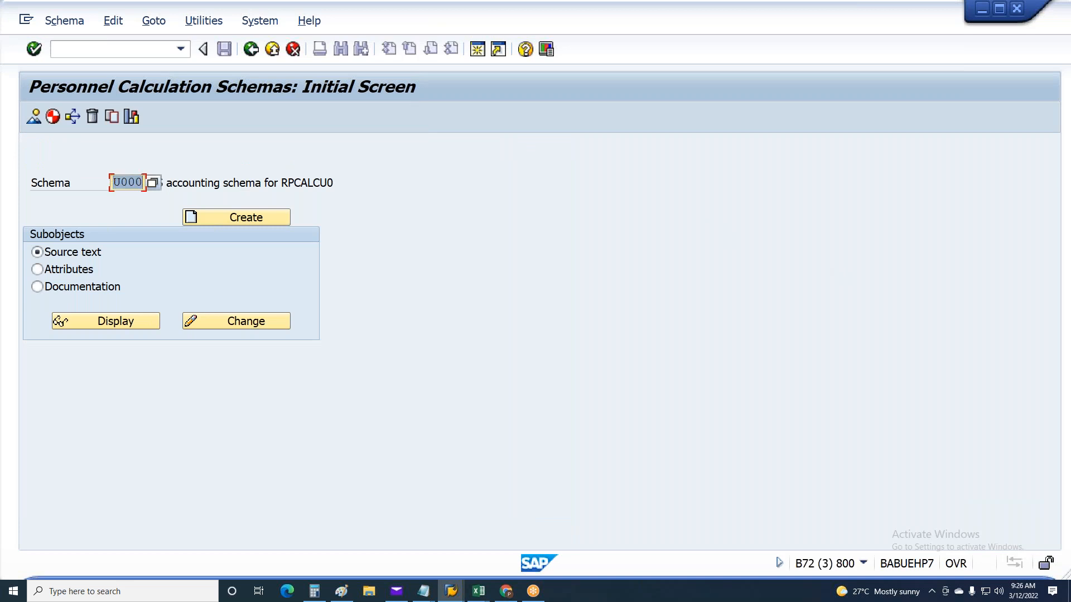
click(199, 320)
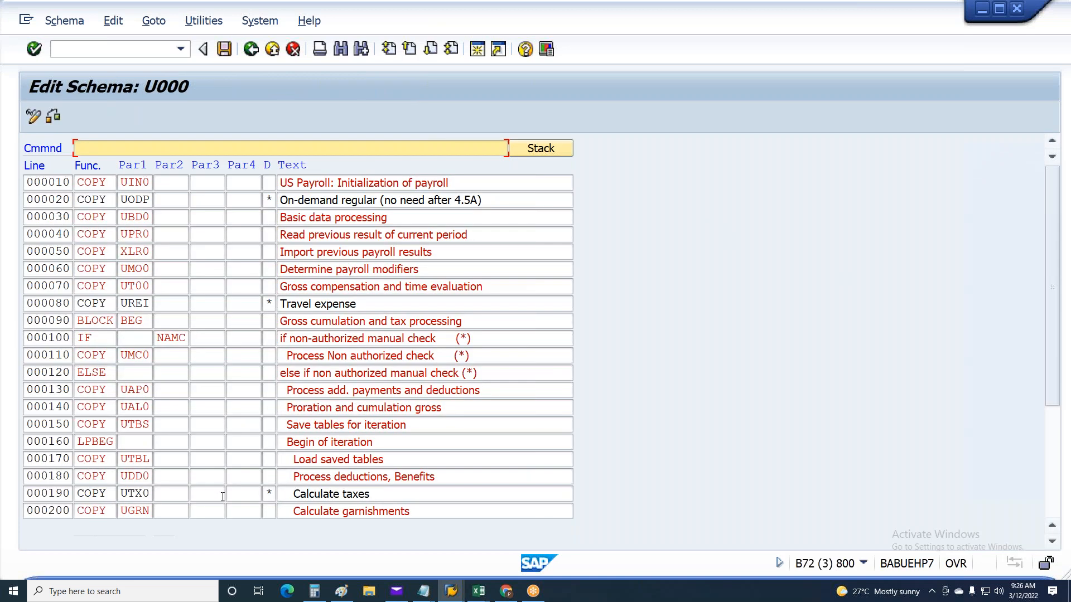
key(F3)
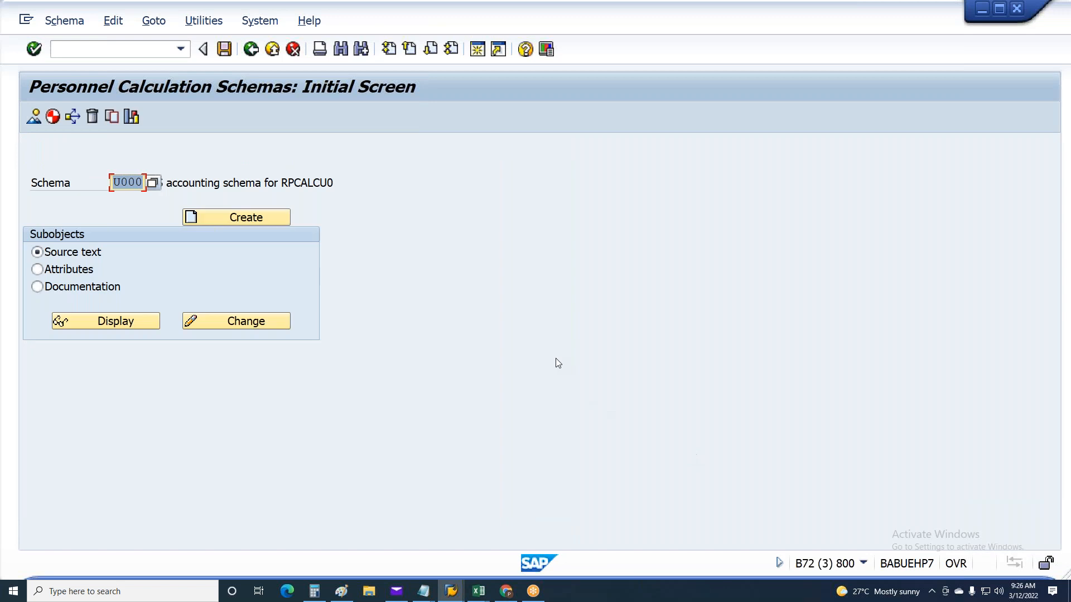
key(F3)
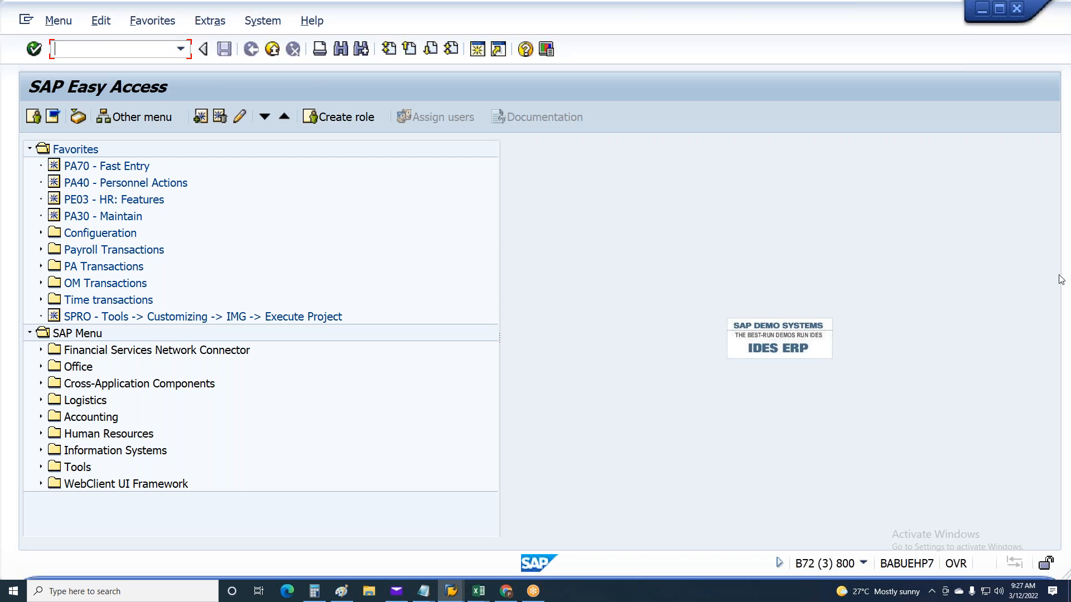
click(1053, 27)
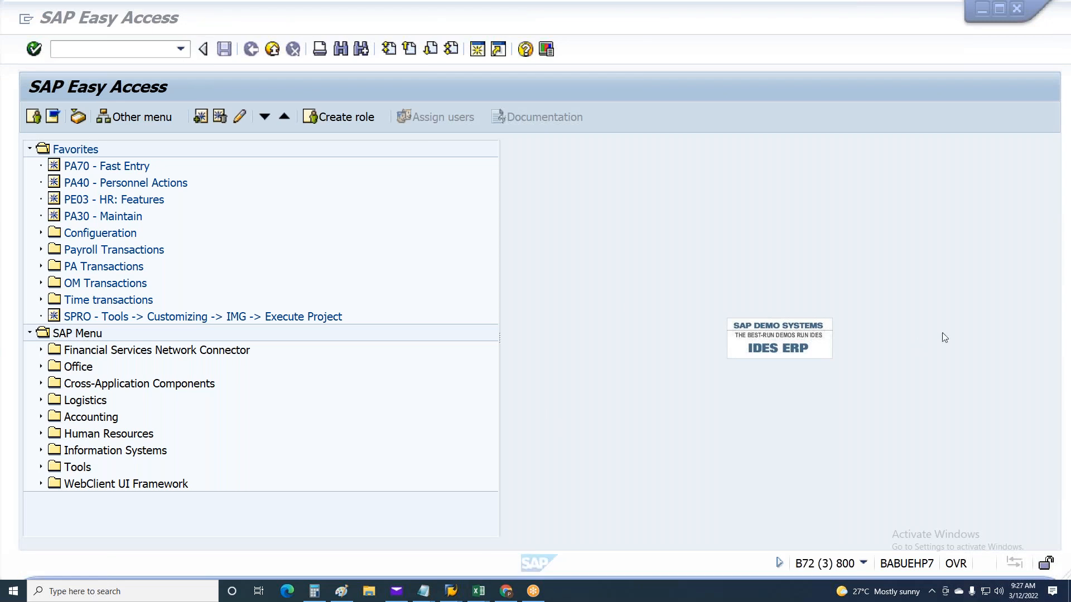